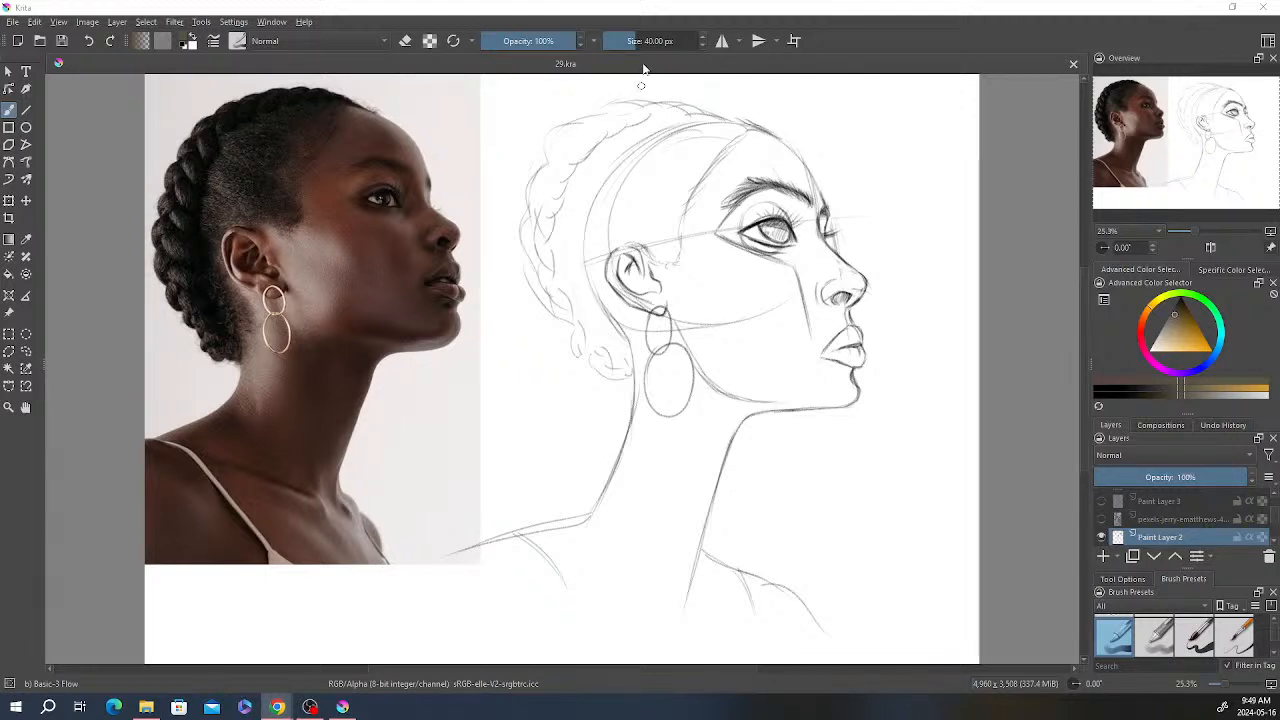
Step: Enlarge the layer list area and scale the reference photo layer down from its lower-right corner to make it noticeably smaller
click(658, 12)
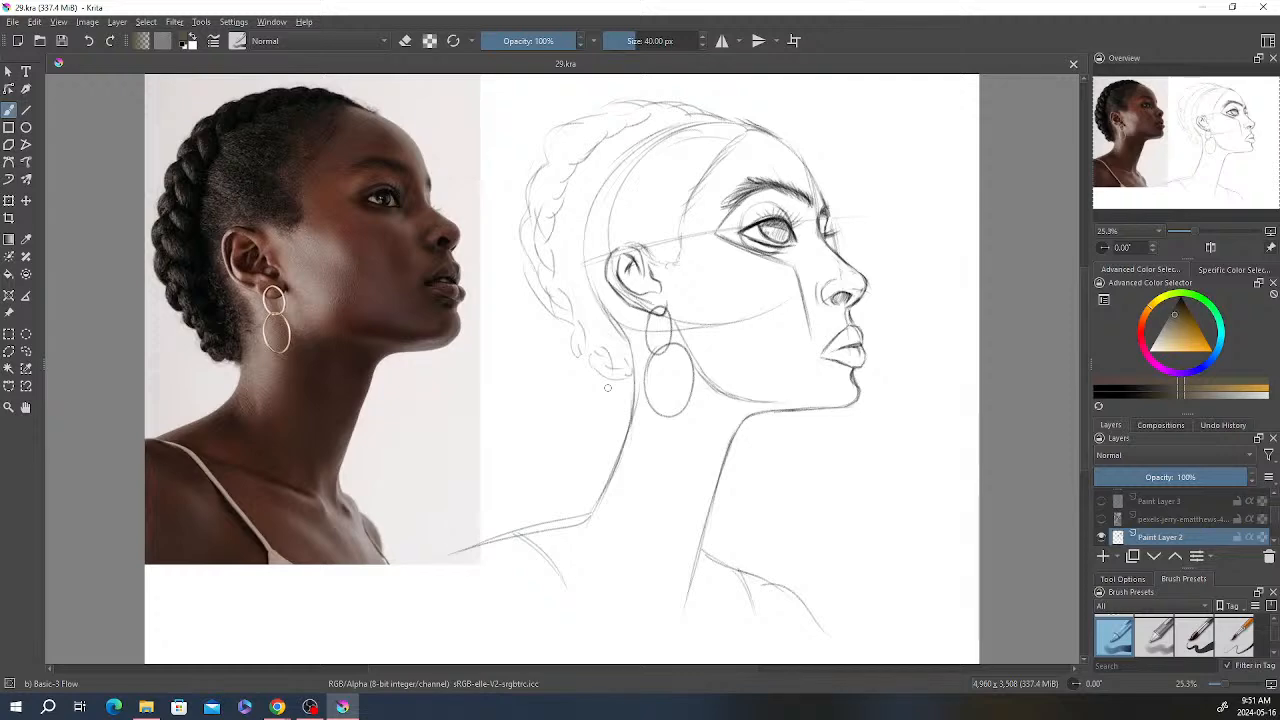
drag(1191, 413, 1192, 318)
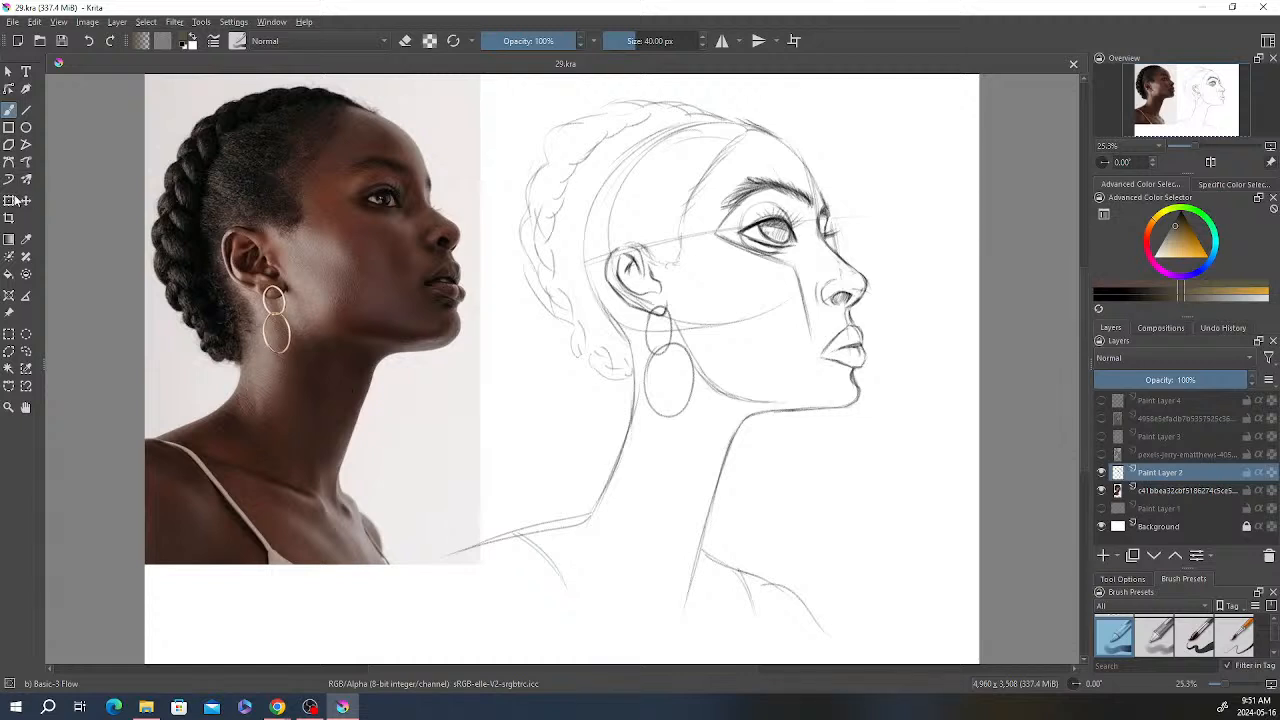
click(1170, 488)
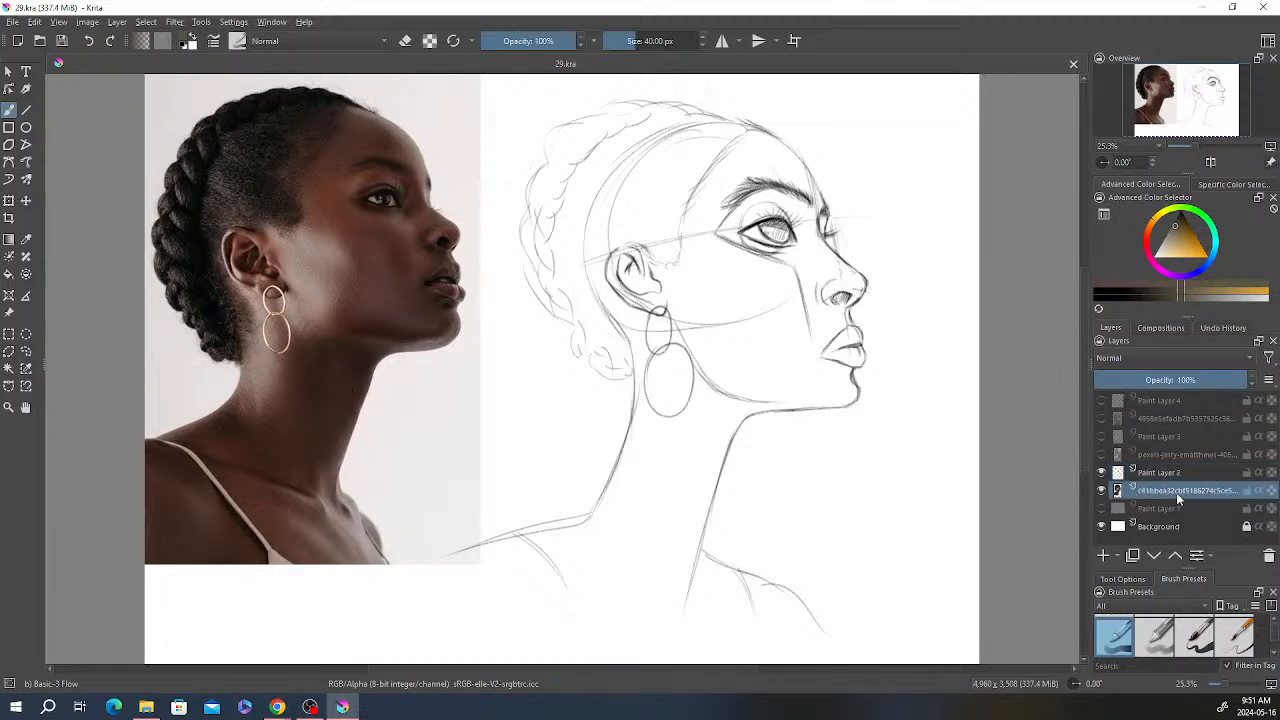
click(9, 201)
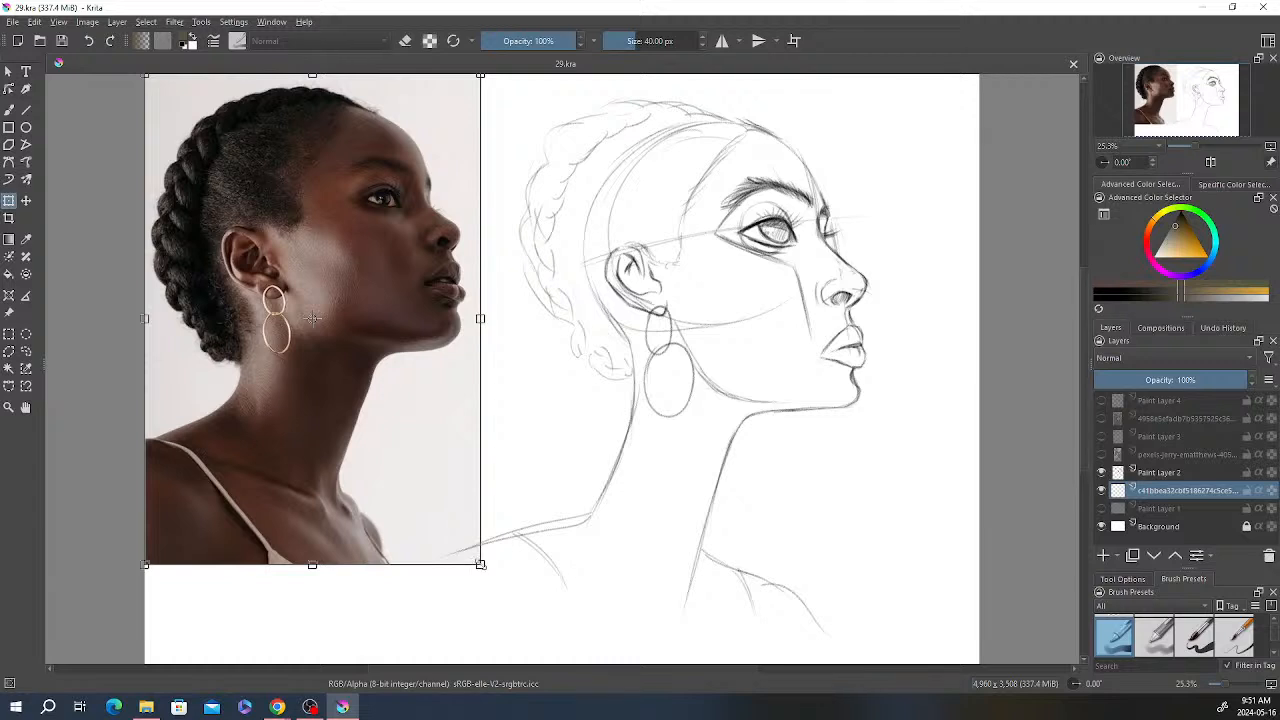
drag(480, 564, 370, 482)
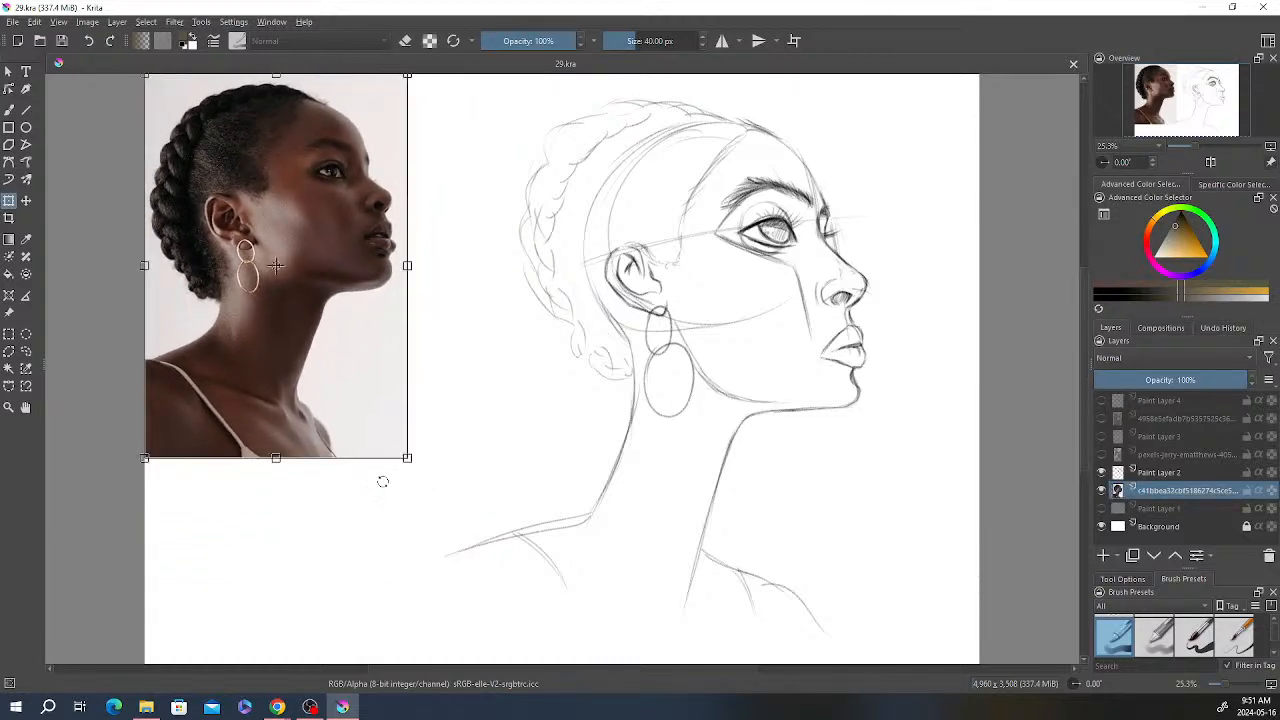
Step: Shift the portrait sketch on Paint Layer 2 slightly left and up, and return to the freehand brush
click(1183, 473)
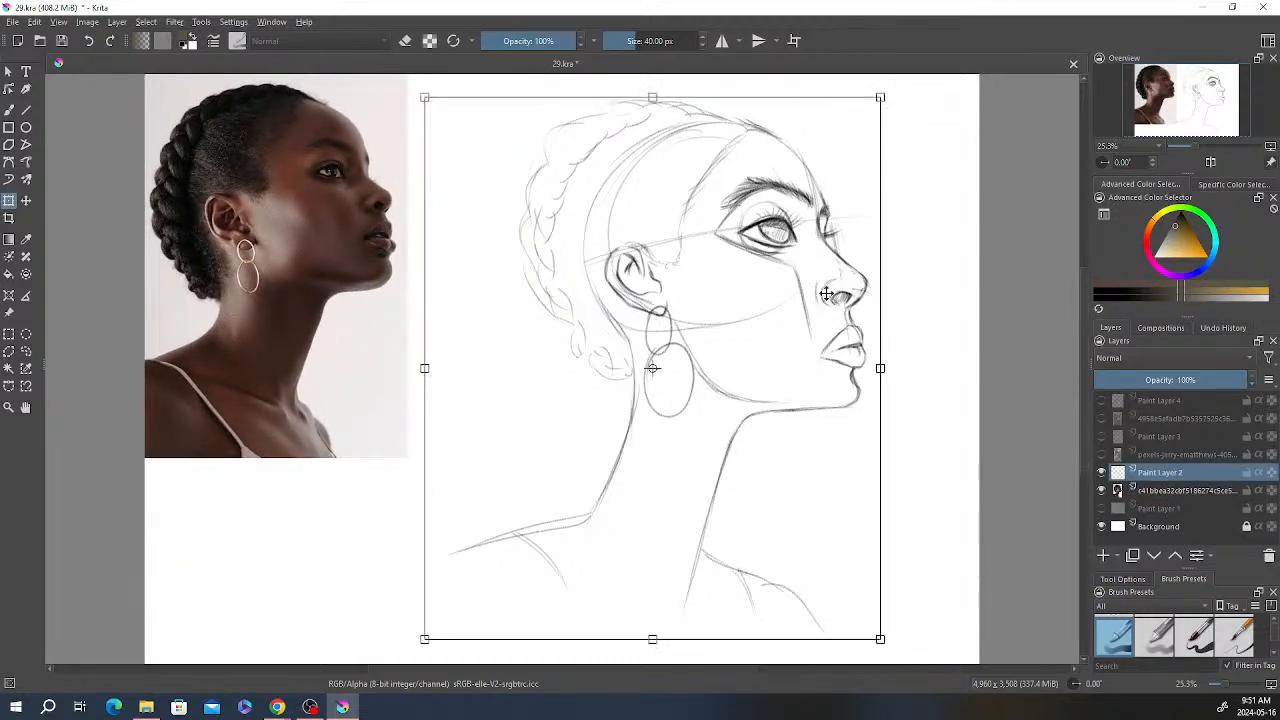
drag(823, 284, 814, 278)
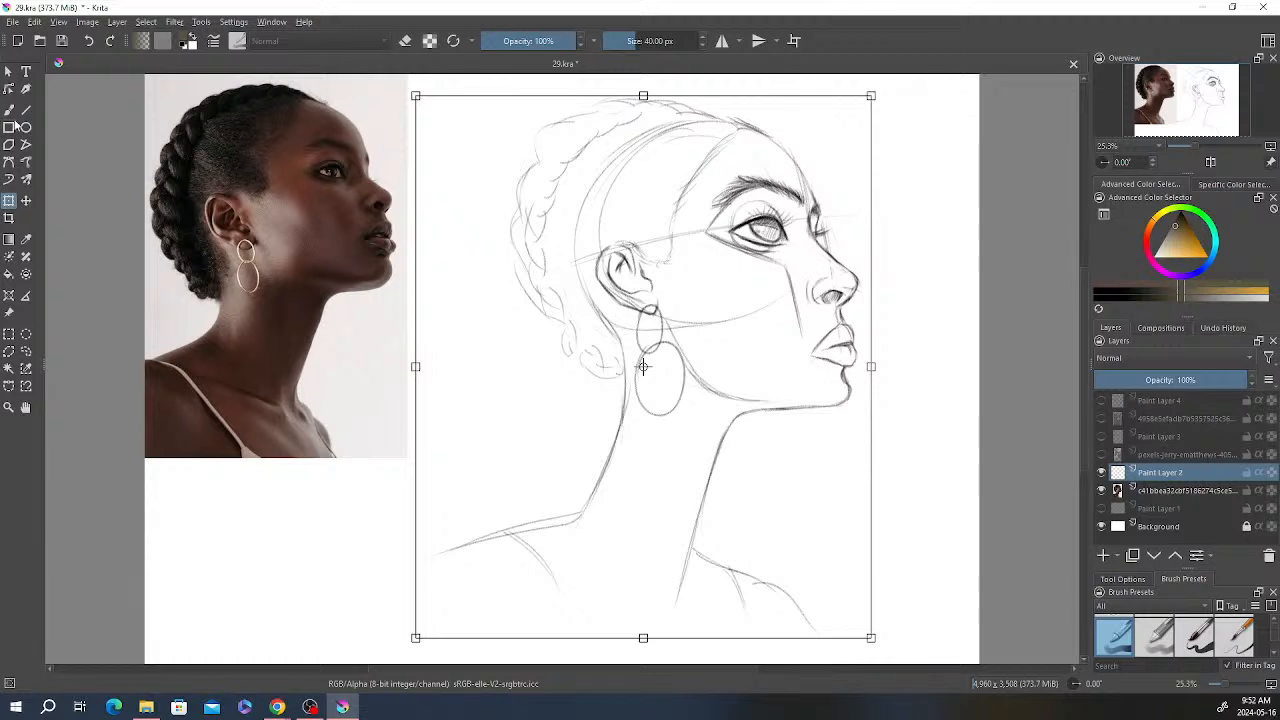
click(9, 110)
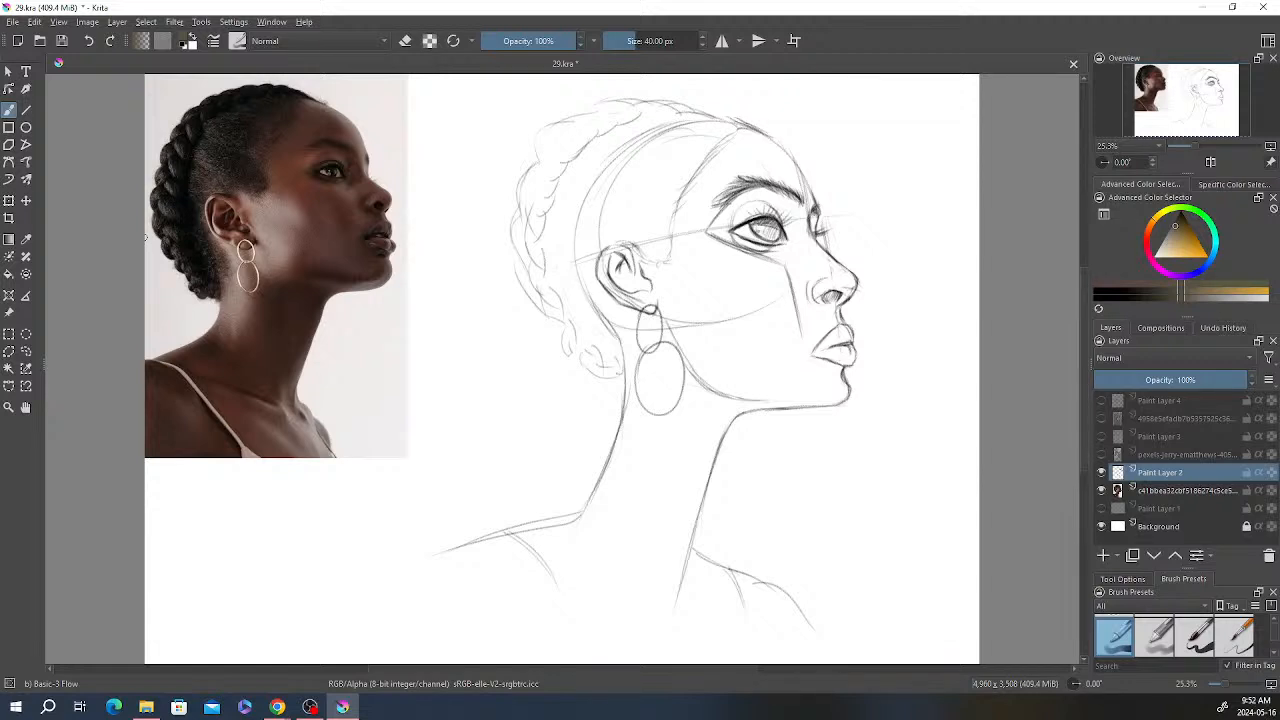
Step: Select the sketched lips freehand, adjust their tilt and position slightly, and clear the selection
click(26, 351)
mouse_move(858, 330)
mouse_down()
mouse_move(813, 335)
mouse_move(820, 365)
mouse_move(856, 370)
mouse_move(865, 326)
mouse_move(888, 310)
mouse_move(850, 325)
mouse_up()
key(ctrl+t)
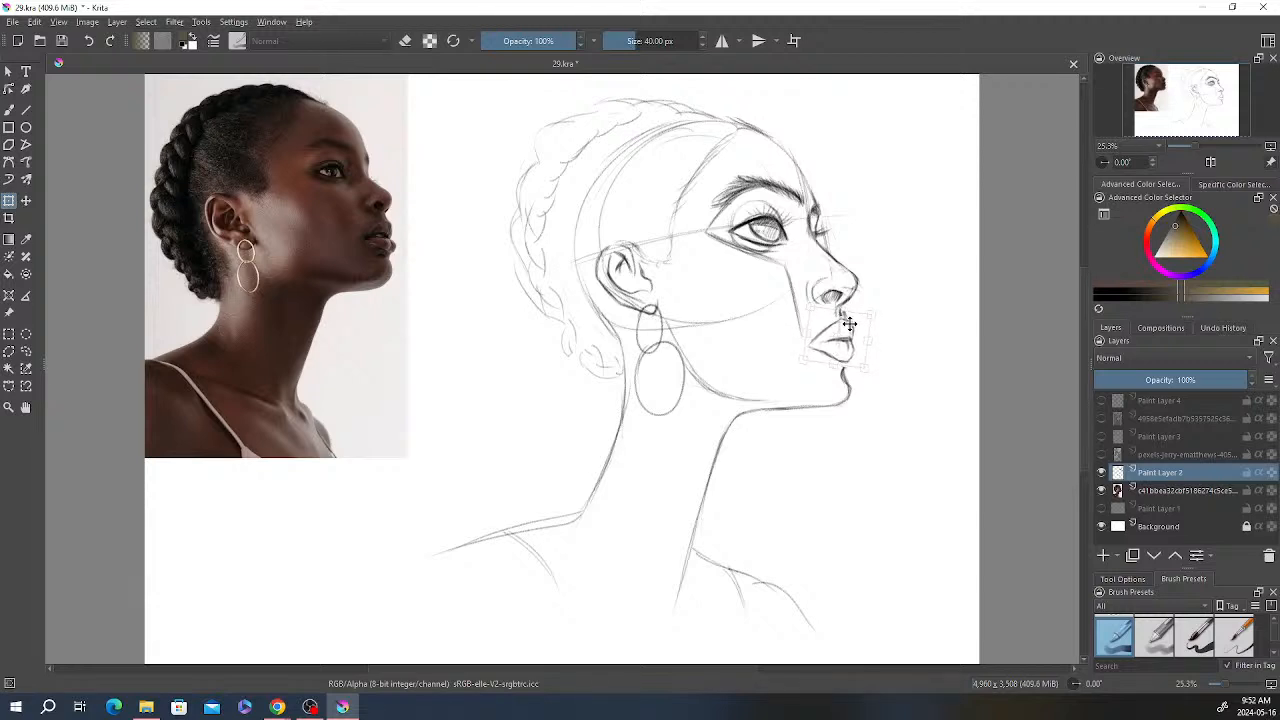
drag(849, 324, 850, 325)
key(Return)
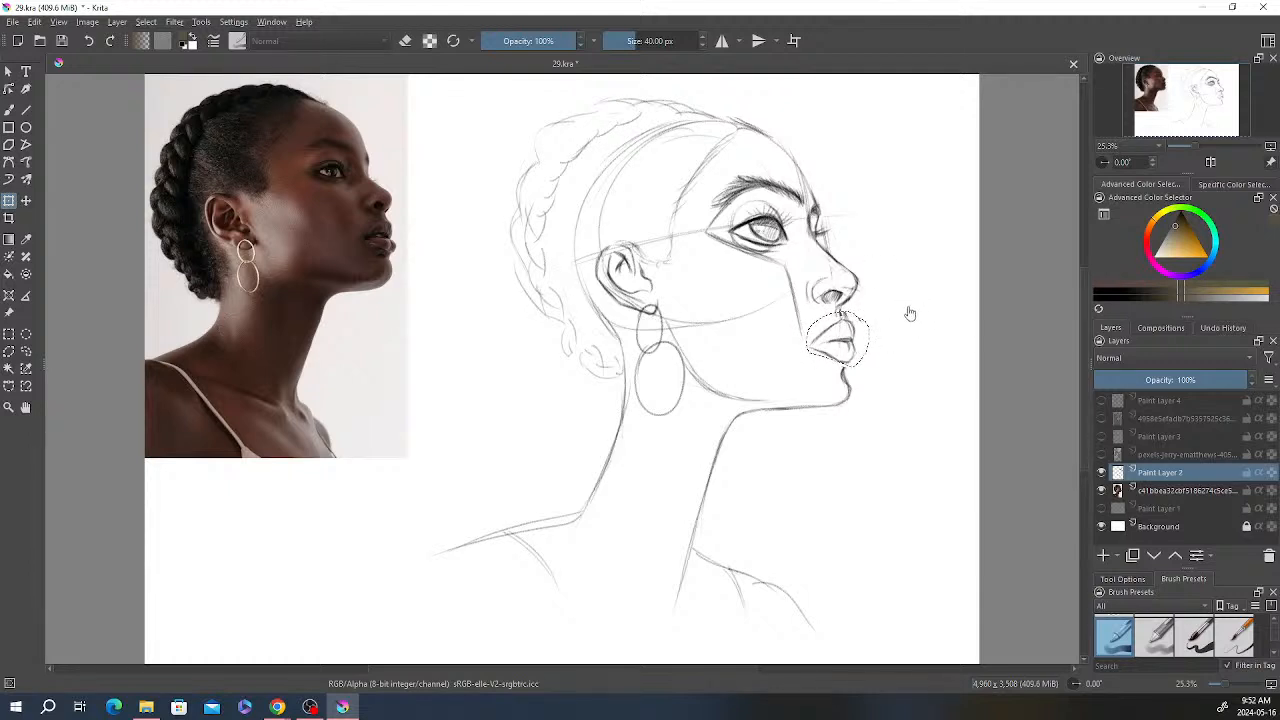
key(b)
click(26, 334)
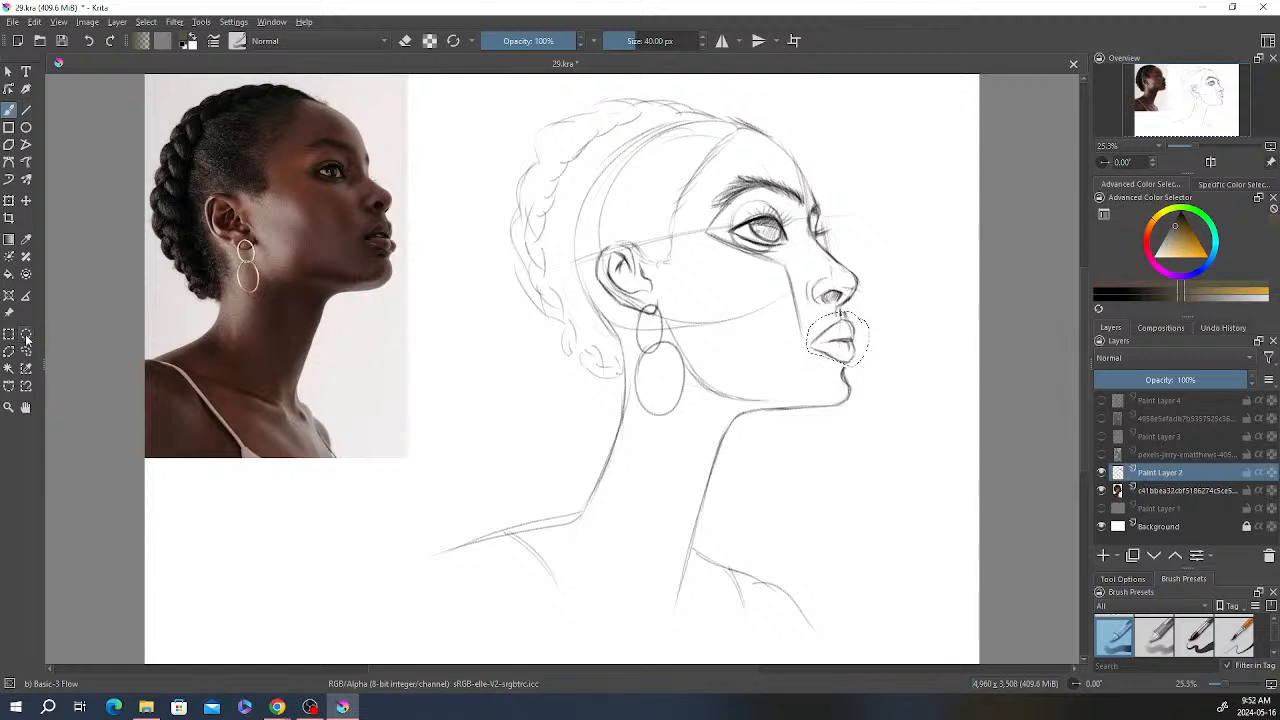
click(895, 192)
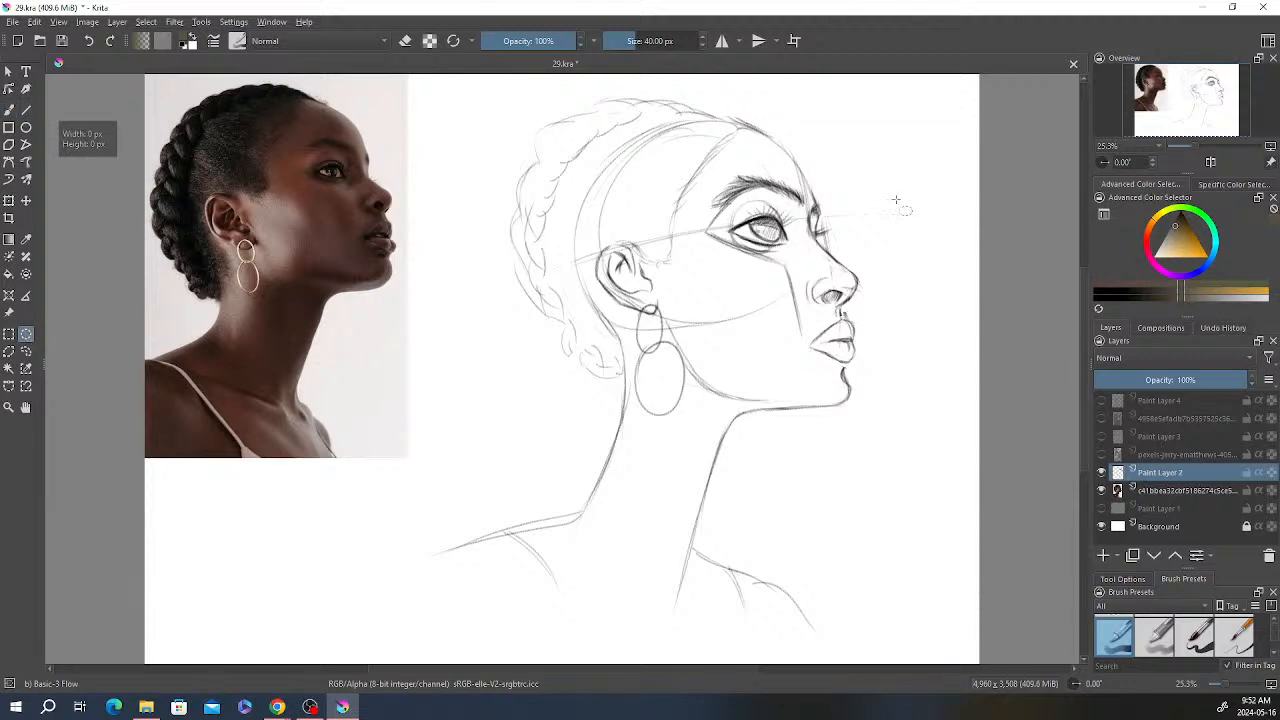
key(b)
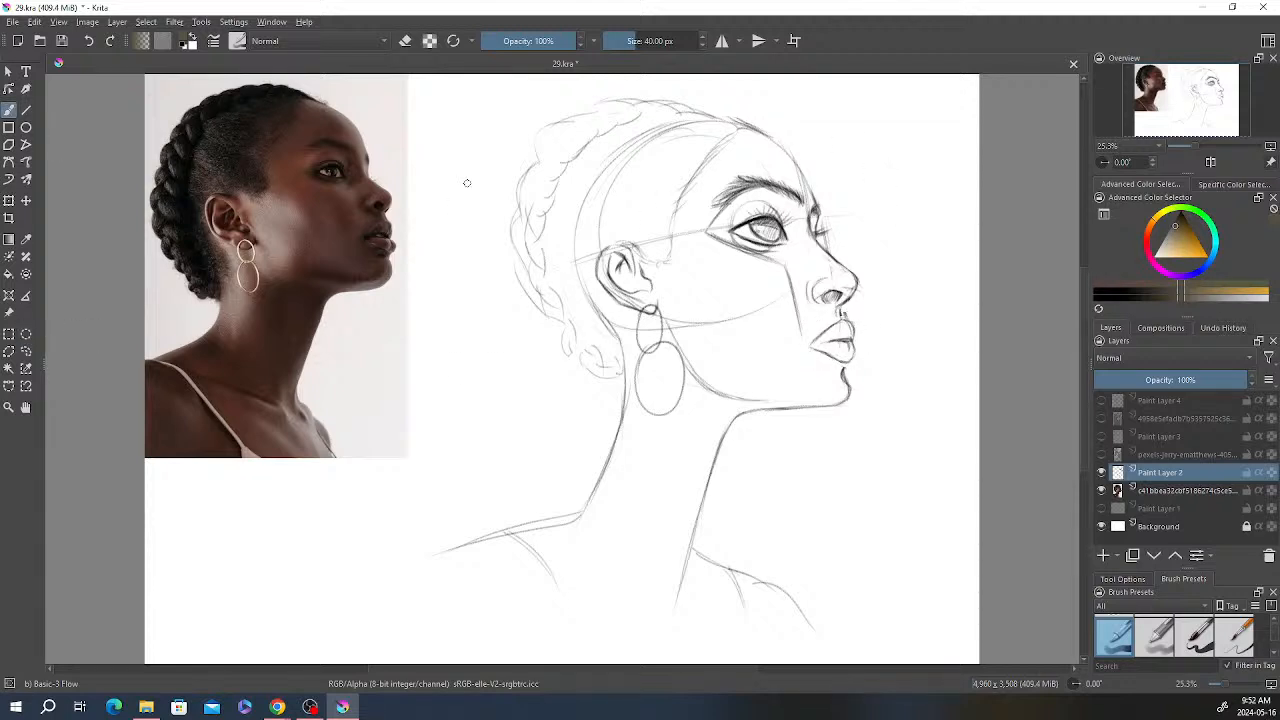
Step: Set up the Pencil-2 brush in black at 23.58 px, trying a test stroke beside the face and undoing it
click(237, 40)
click(208, 38)
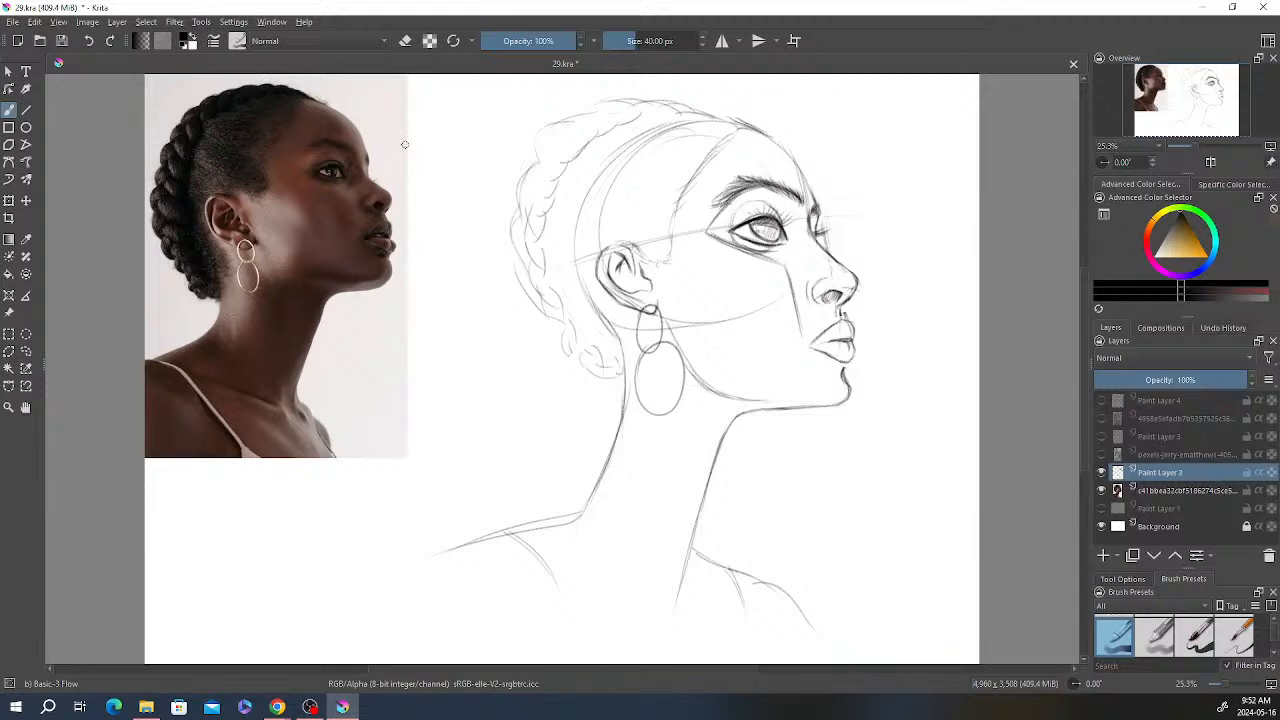
drag(632, 43, 618, 44)
click(240, 40)
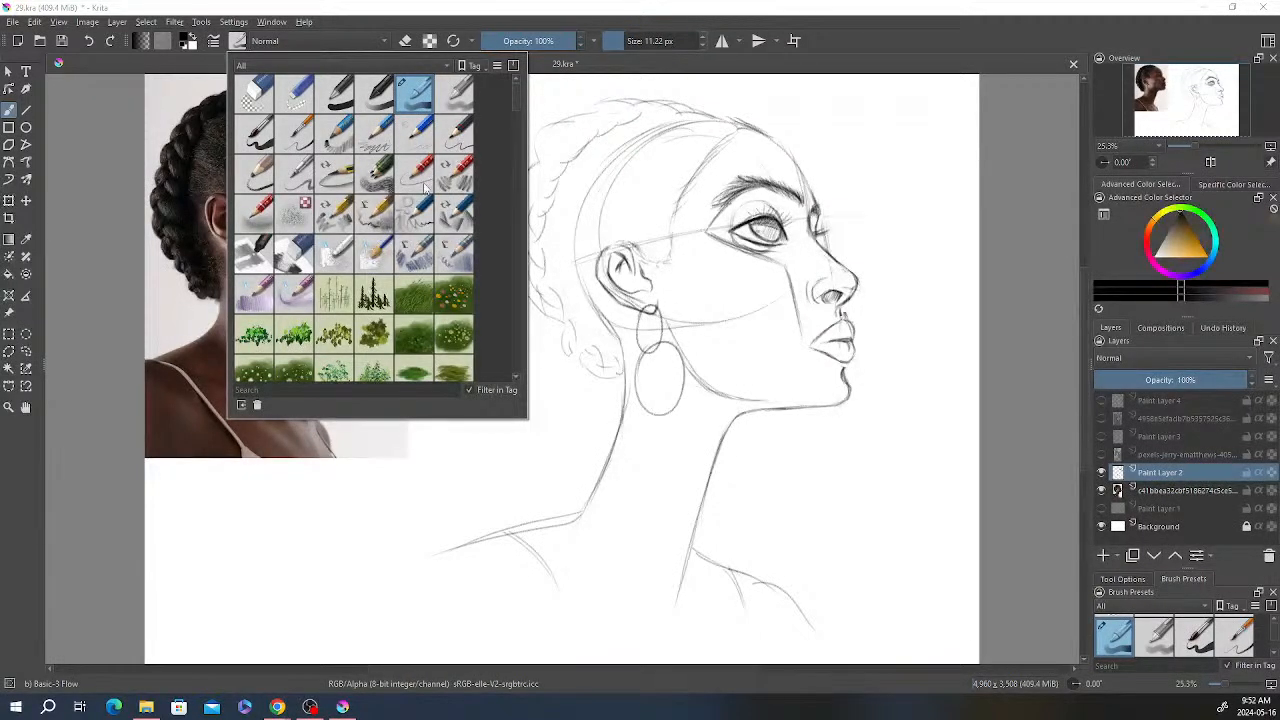
click(455, 136)
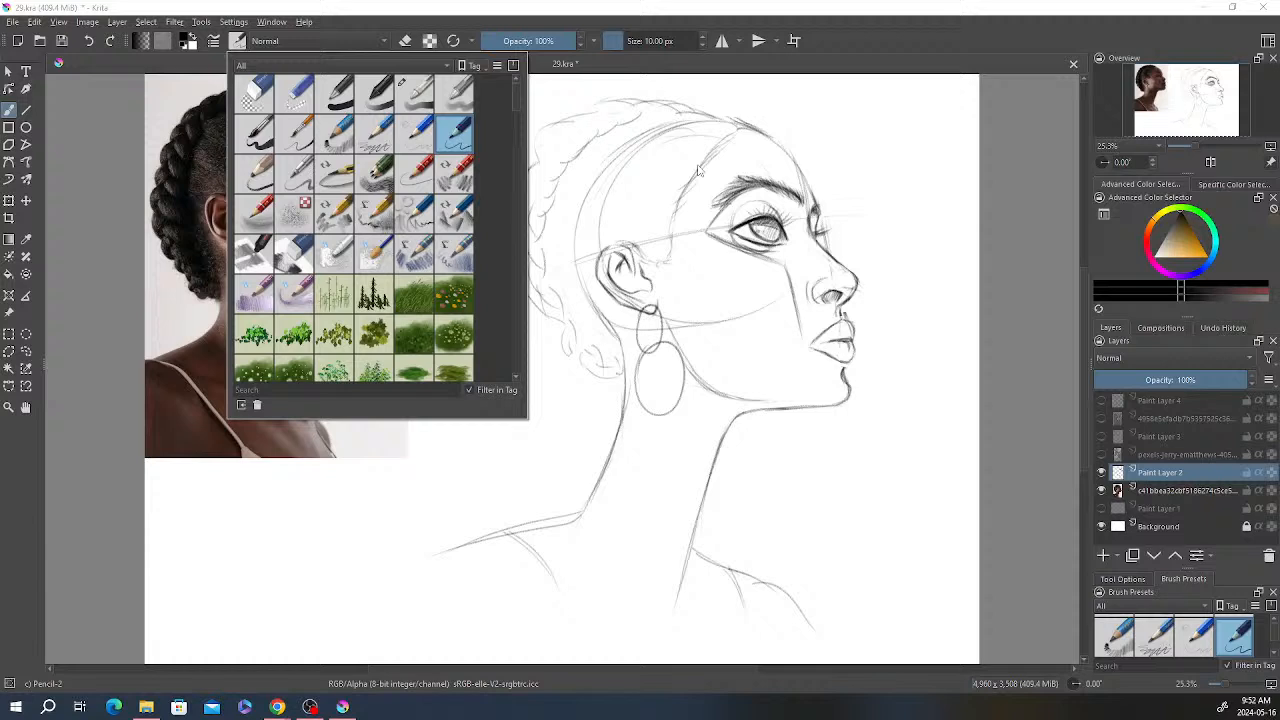
click(840, 18)
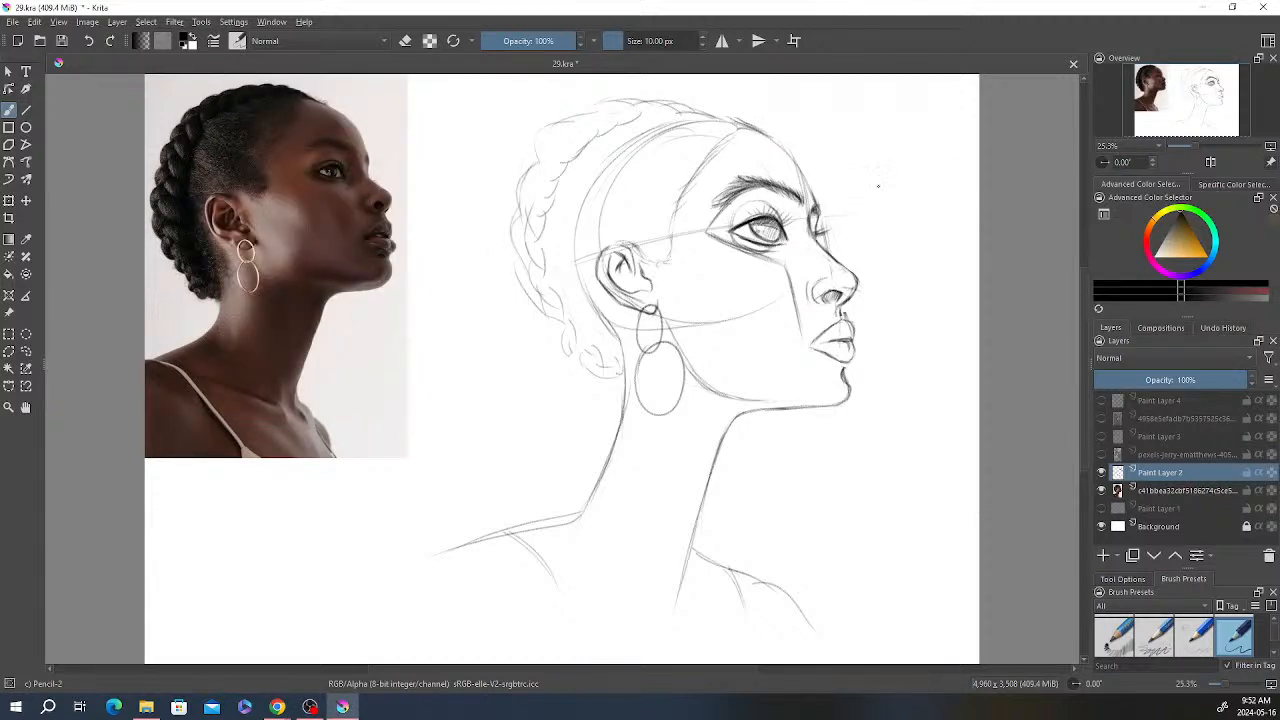
drag(878, 186, 916, 200)
key(ctrl+z)
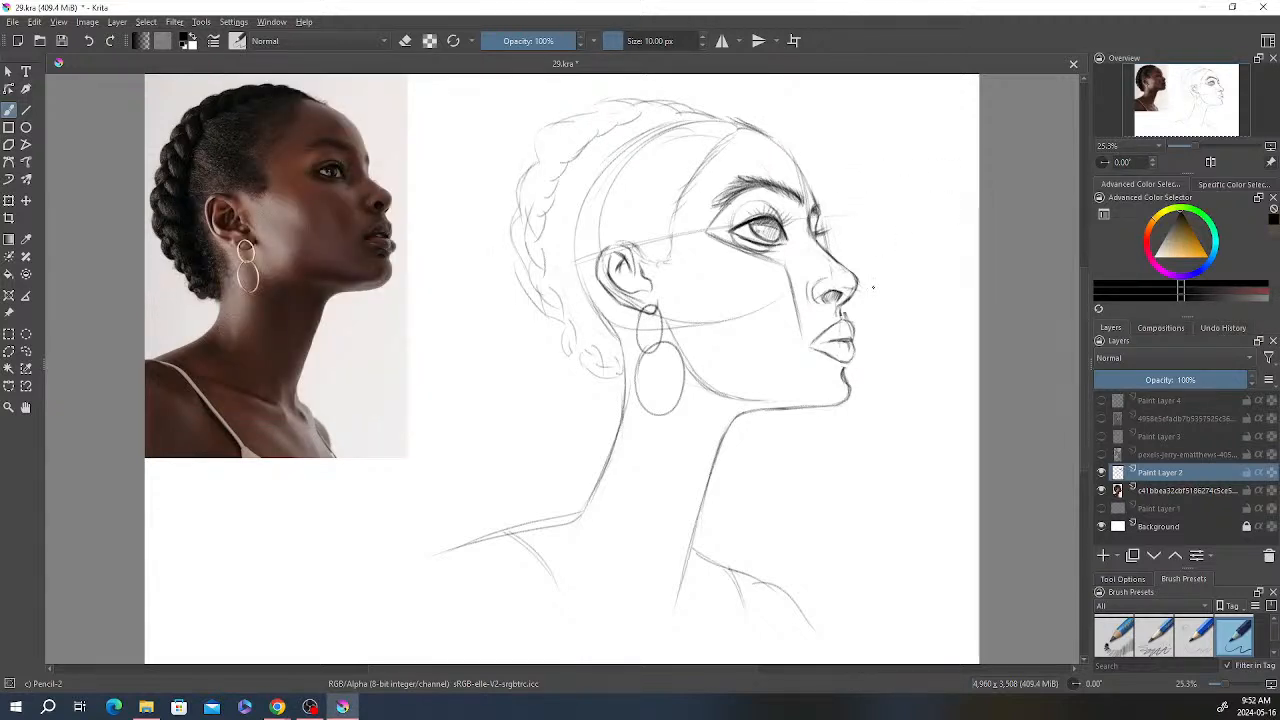
drag(622, 41, 630, 41)
Step: Redraw the lips' profile and the line between them, alternating pencil strokes with erasing old lines
key(e)
key(e)
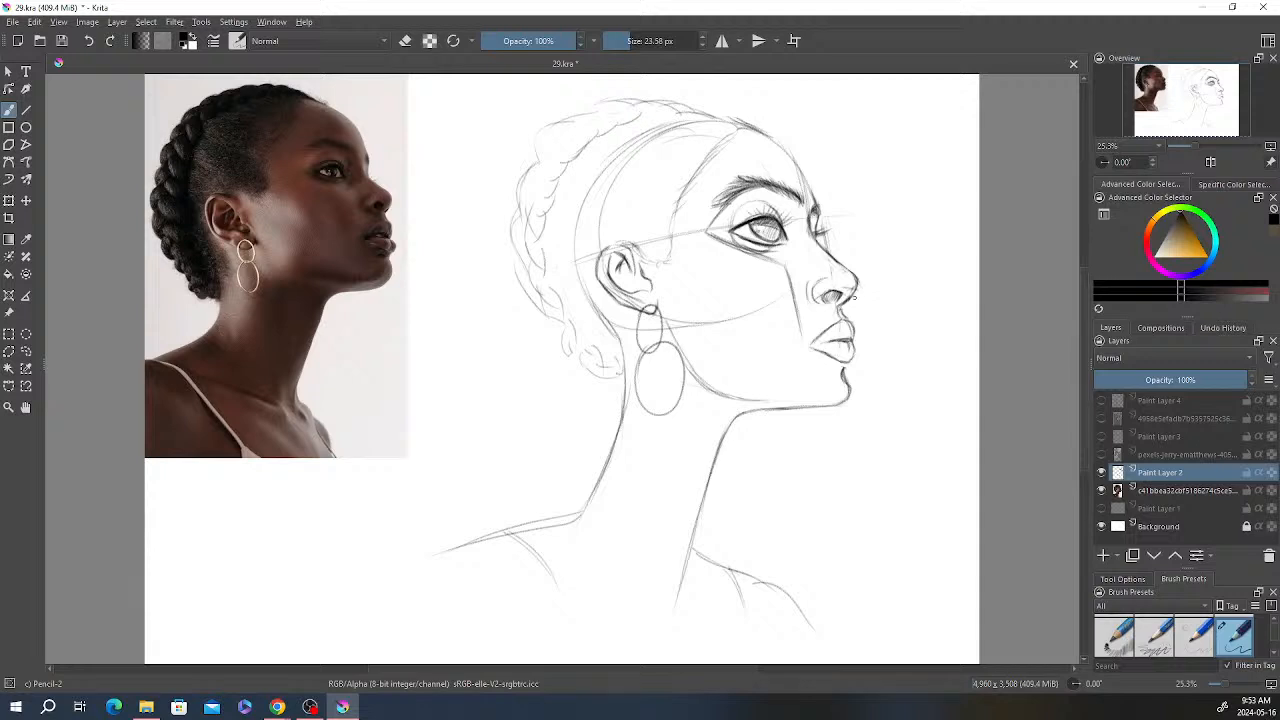
drag(831, 340, 847, 338)
key(e)
drag(840, 340, 849, 340)
key(e)
drag(844, 337, 845, 330)
key(e)
key(e)
key(e)
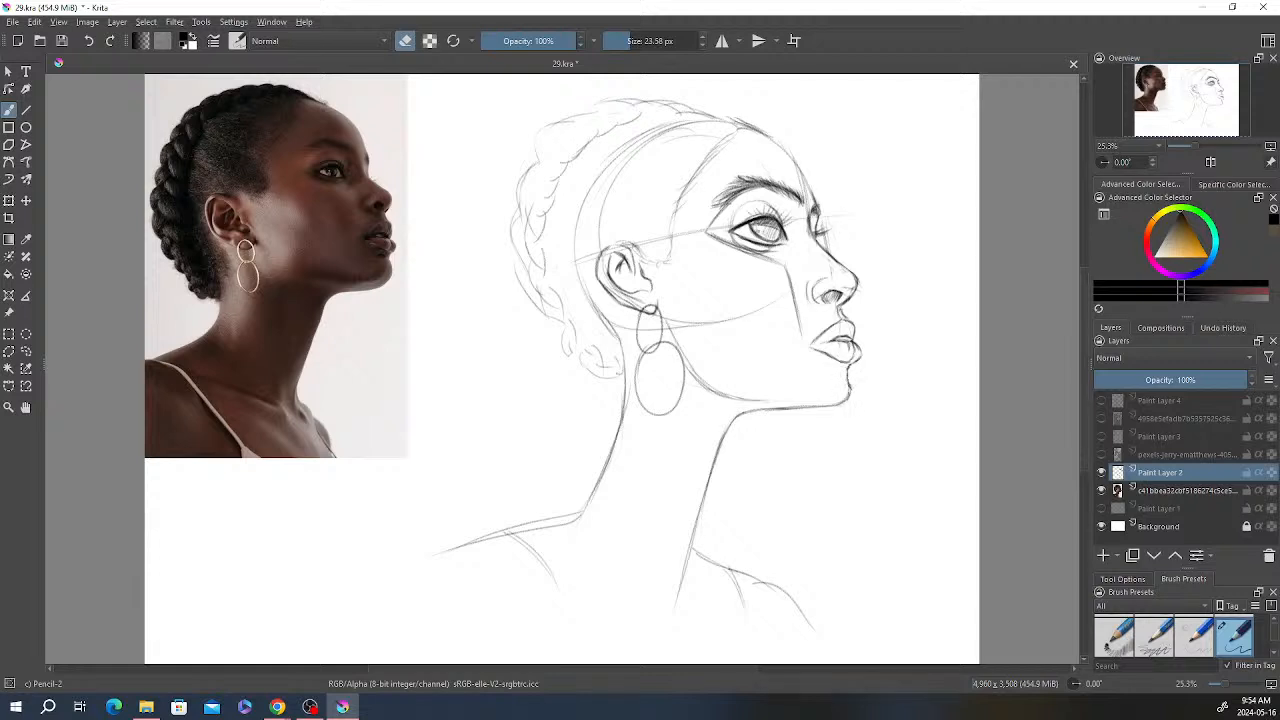
Step: Redraw the front of the chin with a fuller rounded curve below the lower lip and erase stray lines
key(e)
mouse_move(851, 376)
mouse_down()
mouse_move(852, 400)
mouse_move(833, 405)
mouse_up()
key(e)
drag(851, 388, 850, 394)
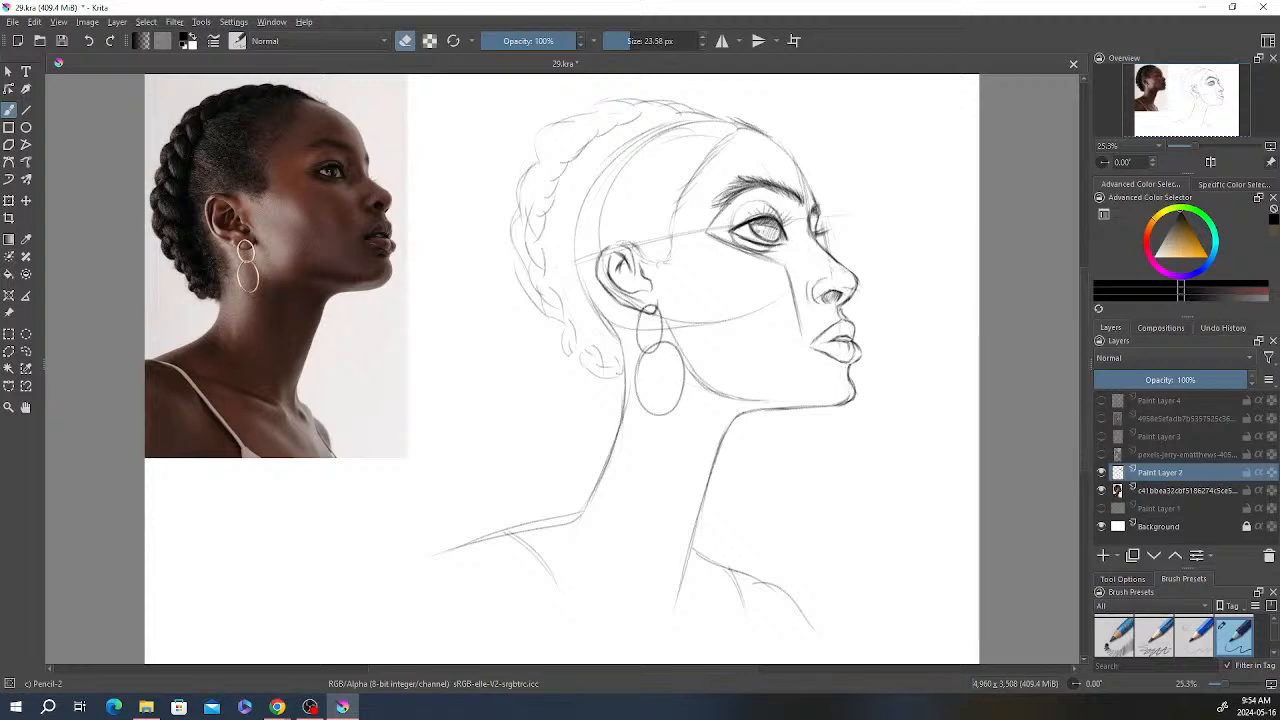
drag(854, 392, 849, 387)
key(e)
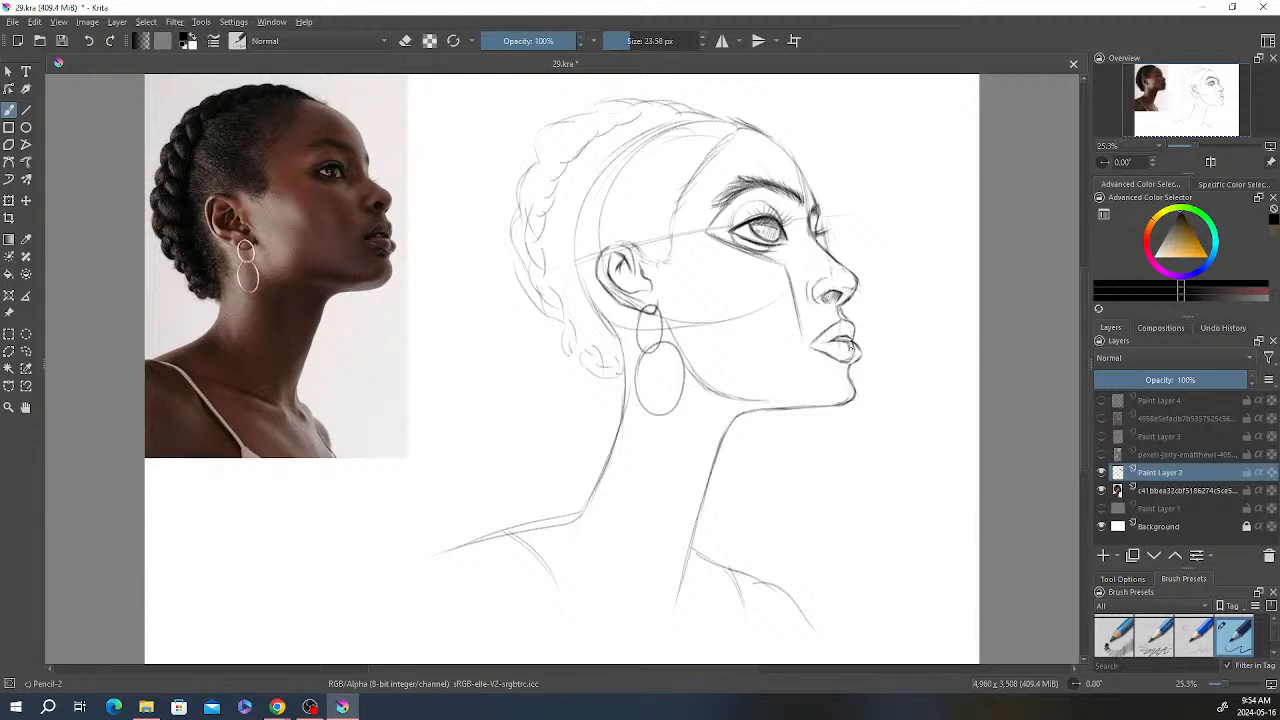
Step: Clean up the front edge of the lower lip where it meets the chin with small pencil and eraser strokes
key(e)
key(e)
key(e)
key(e)
key(e)
key(e)
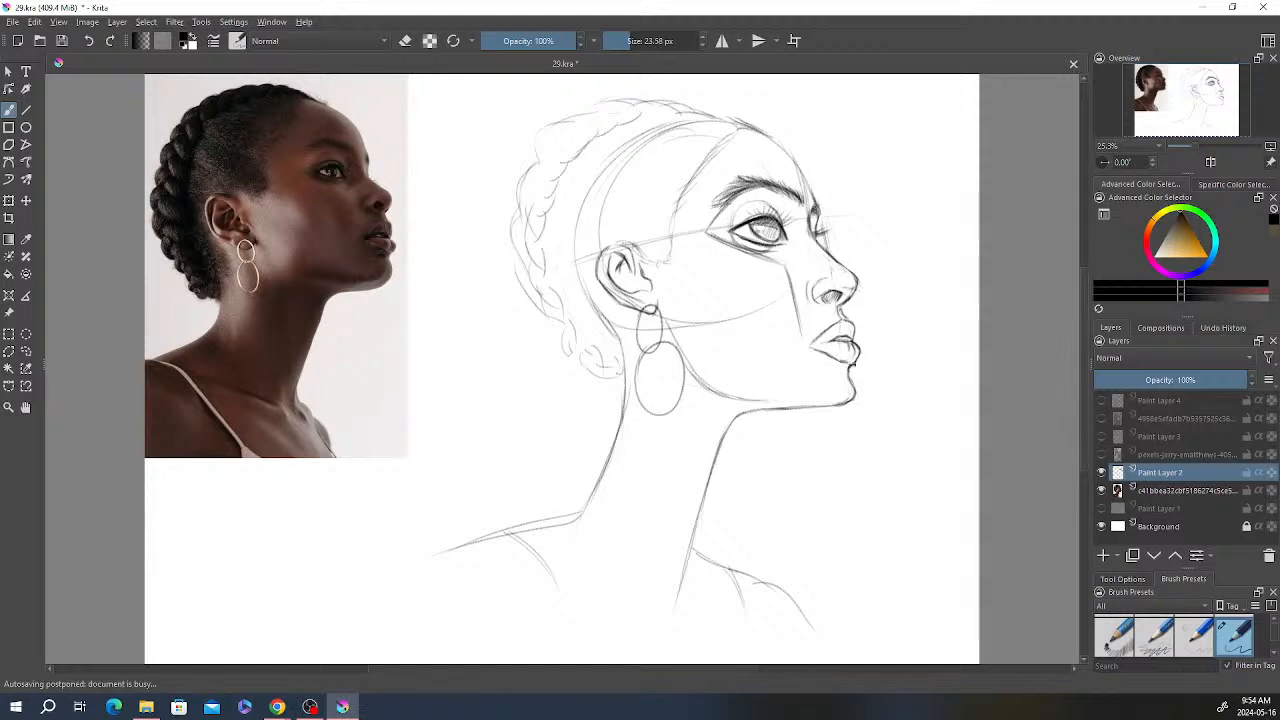
key(e)
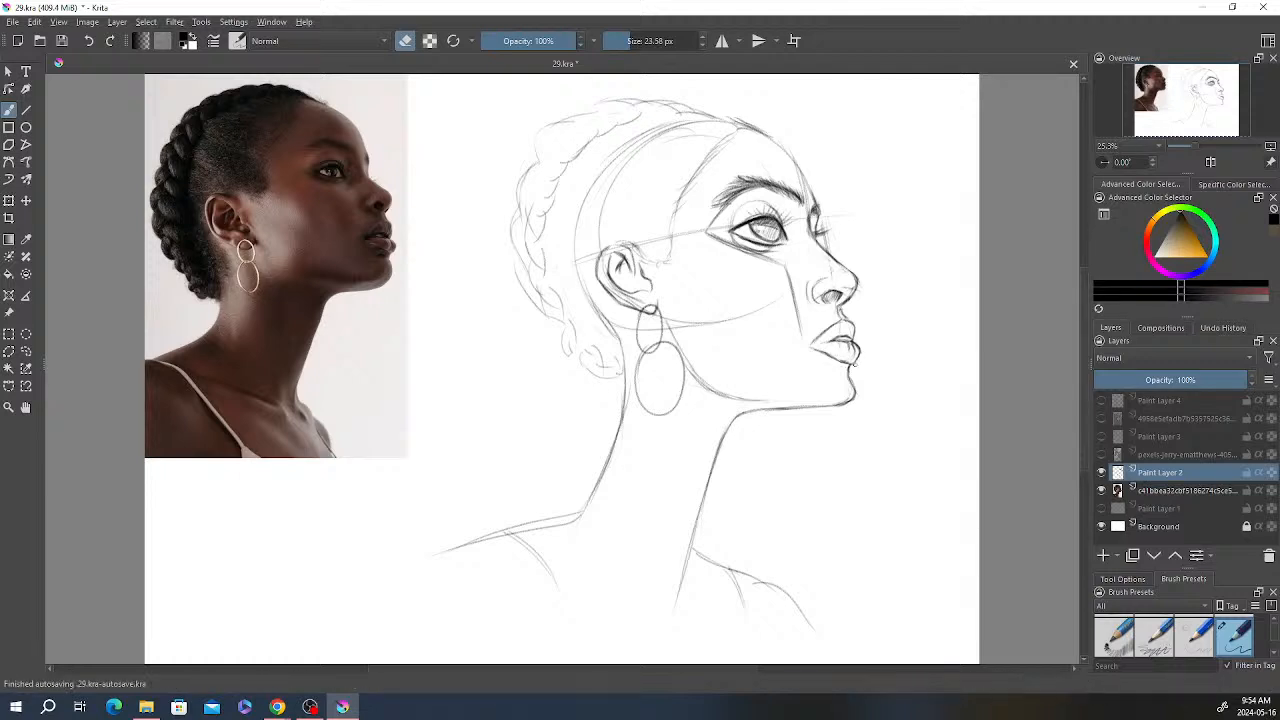
key(e)
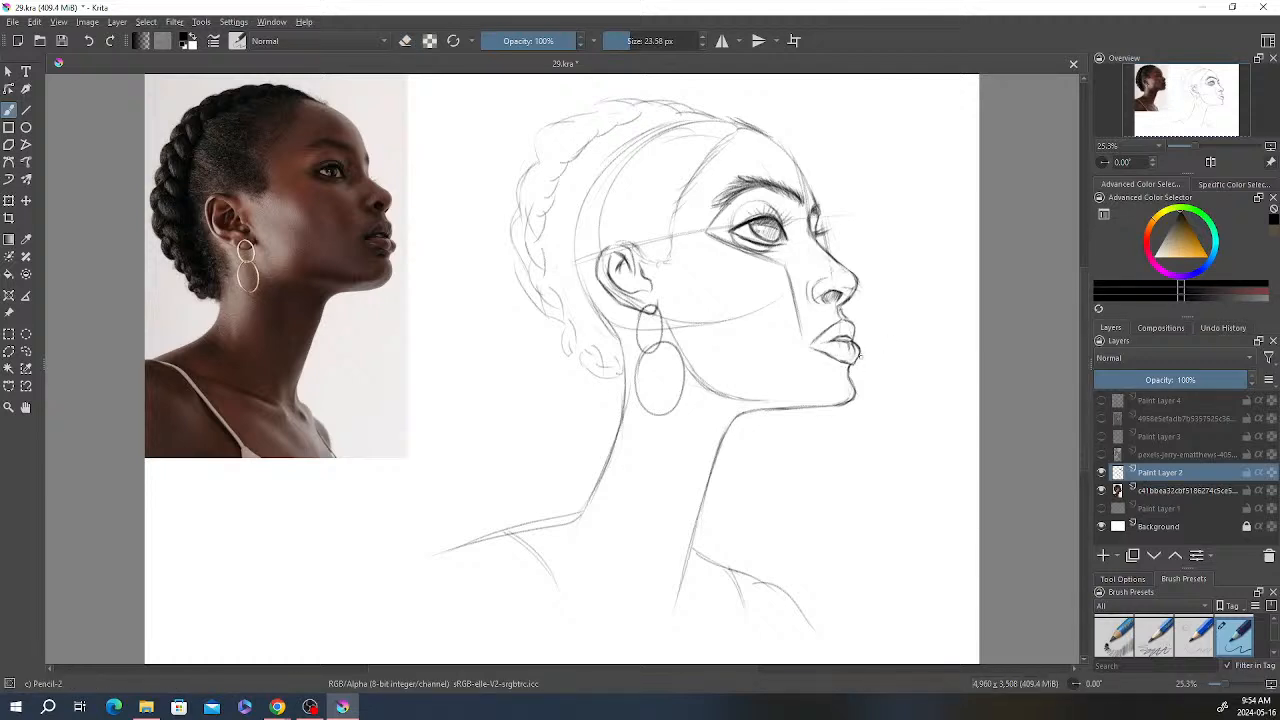
Step: Redraw the lower lip's bottom contour and shorten the inner corner of the mouth by erasing the old lines
key(e)
key(e)
drag(814, 348, 839, 361)
key(e)
key(e)
drag(820, 351, 846, 362)
key(e)
key(e)
key(e)
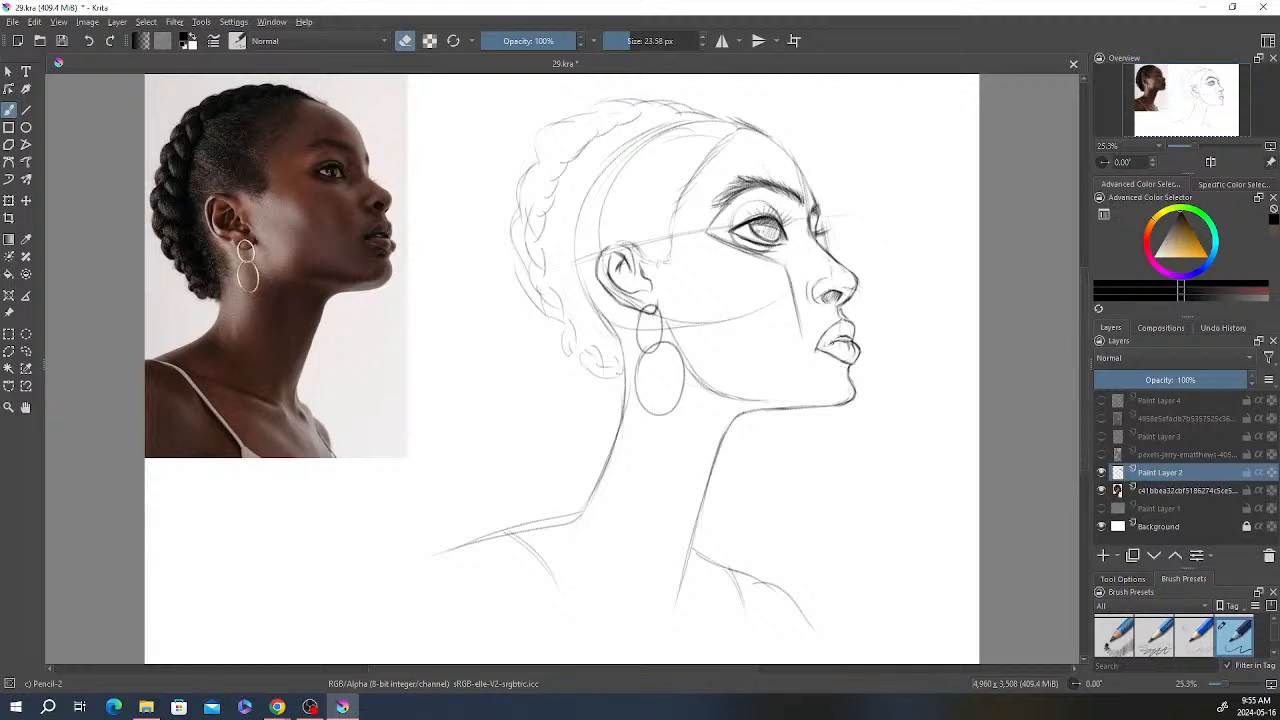
Step: Refine the line between the lips and strengthen the lower lip outline near the mouth corner
key(e)
key(e)
key(e)
drag(828, 344, 856, 338)
key(e)
key(e)
drag(818, 353, 834, 359)
Step: Darken the near eye's upper lid line and add strokes to the underside of the eyebrow
mouse_move(757, 212)
mouse_down()
mouse_move(782, 212)
mouse_move(783, 229)
mouse_move(756, 211)
mouse_move(778, 220)
mouse_up()
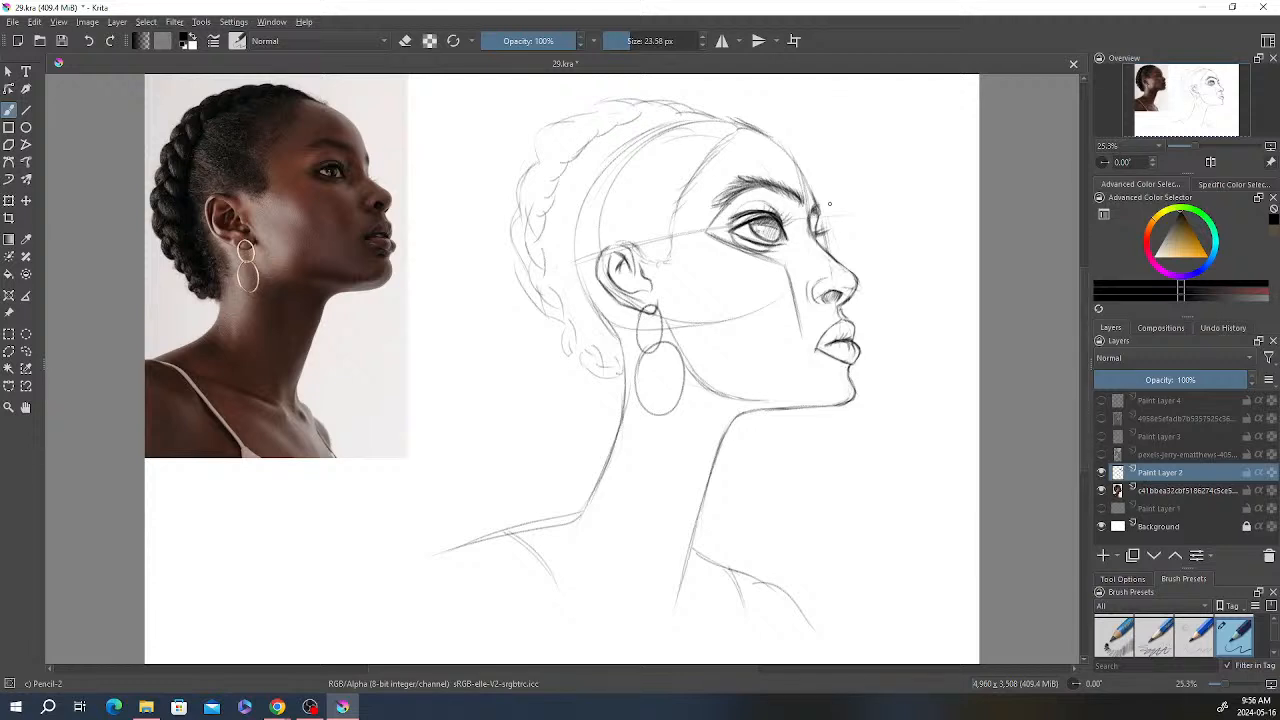
drag(744, 194, 768, 191)
scroll(862, 287, down, 4)
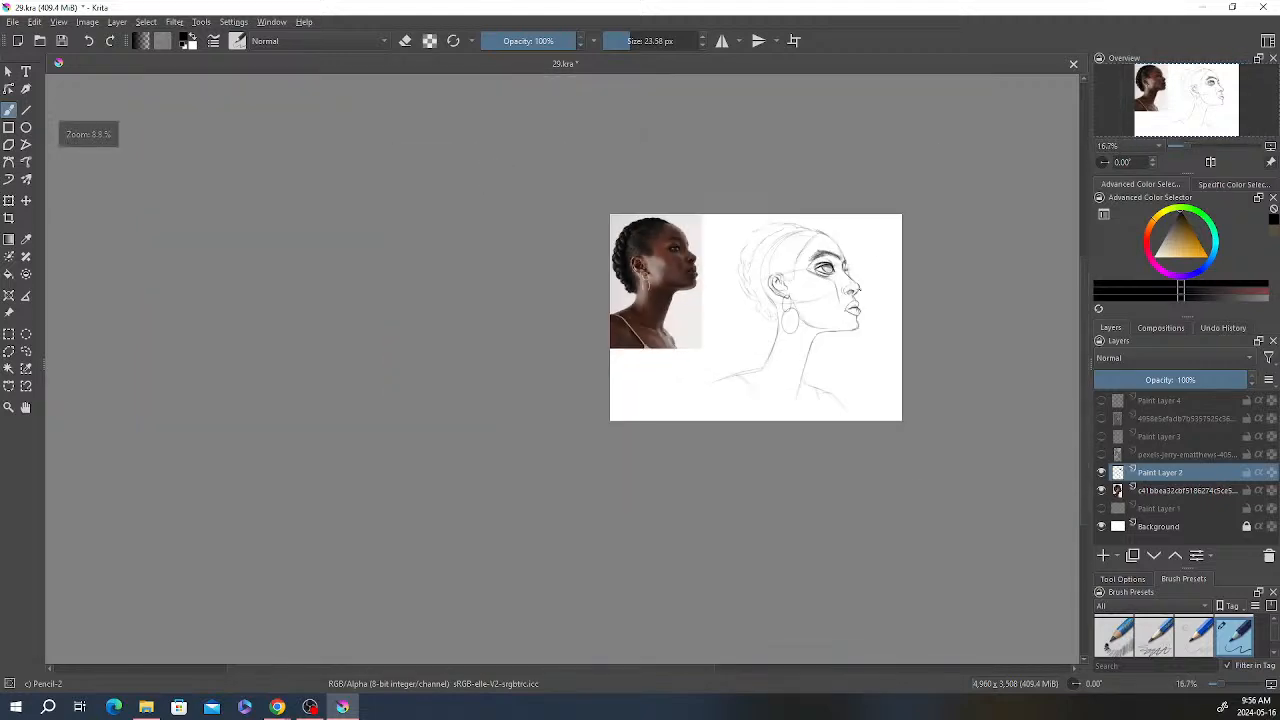
scroll(860, 289, up, 4)
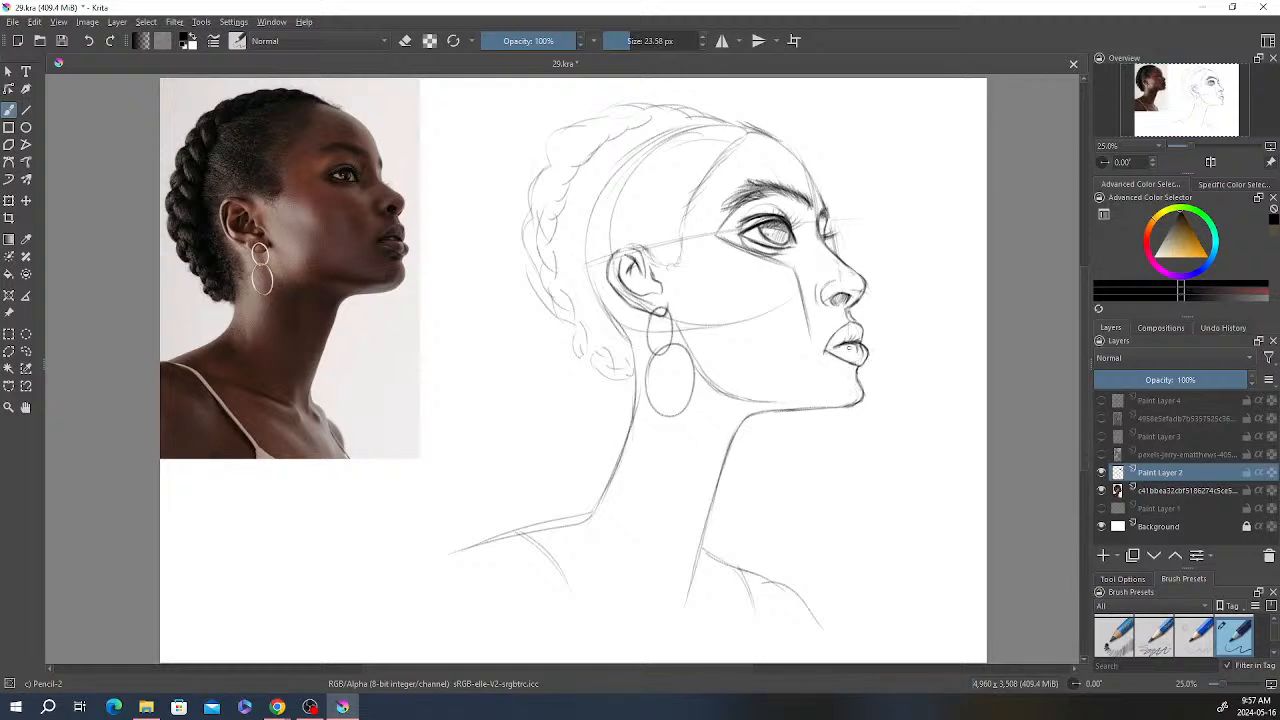
Step: Redraw the underside of the jaw and chin slightly lower, erasing the old contour
key(e)
key(e)
key(e)
key(e)
key(e)
key(e)
key(e)
key(e)
mouse_move(782, 414)
mouse_down()
mouse_move(872, 406)
mouse_move(864, 390)
mouse_move(858, 408)
mouse_move(836, 412)
mouse_move(858, 412)
mouse_move(836, 407)
mouse_move(858, 398)
mouse_move(773, 417)
mouse_up()
key(e)
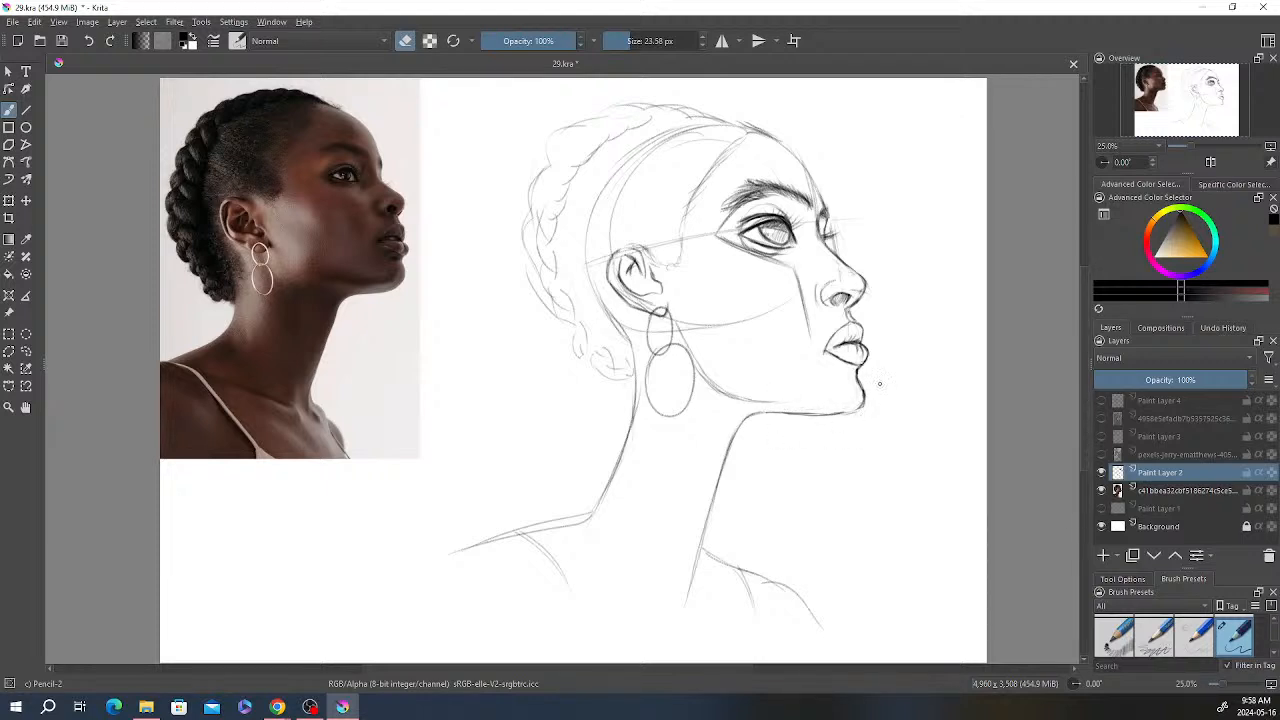
Step: Darken the chin curve and the underside of the jaw with heavier pencil strokes
key(e)
mouse_move(863, 400)
mouse_down()
mouse_move(836, 416)
mouse_move(857, 410)
mouse_up()
drag(768, 416, 816, 412)
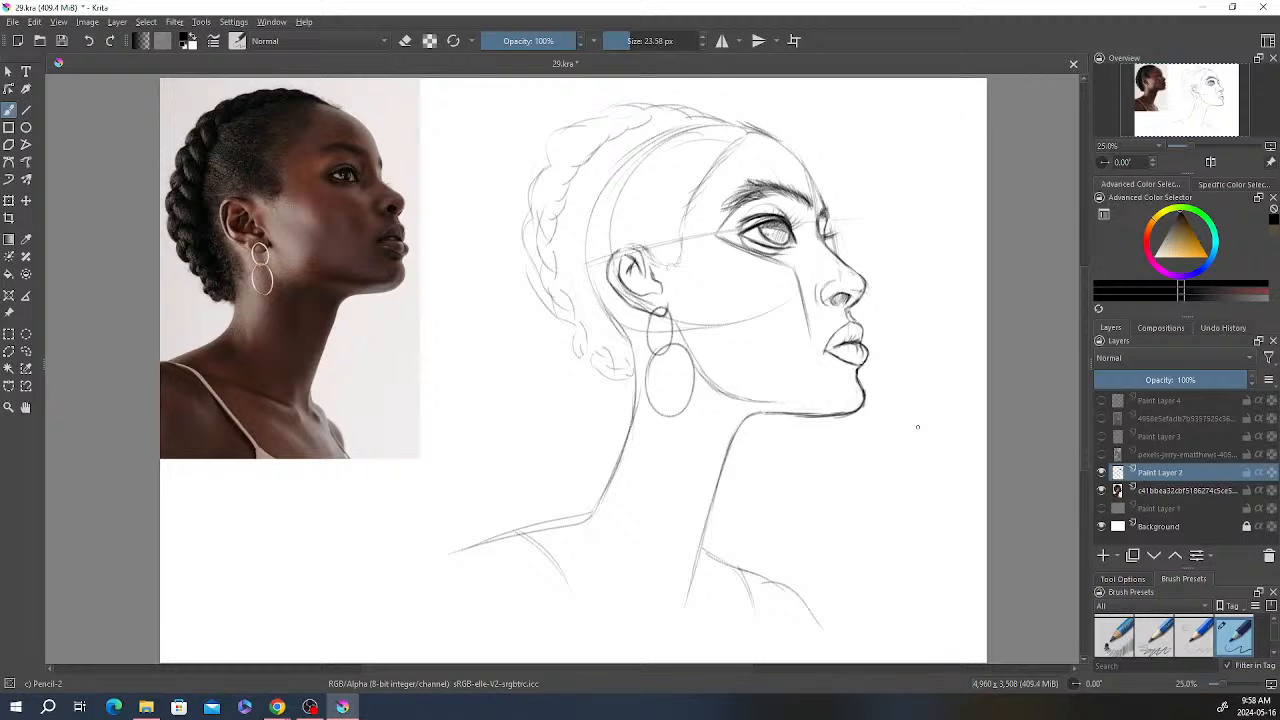
Step: Rename the sketch's layer LINE and add a group layer above it
double_click(1165, 473)
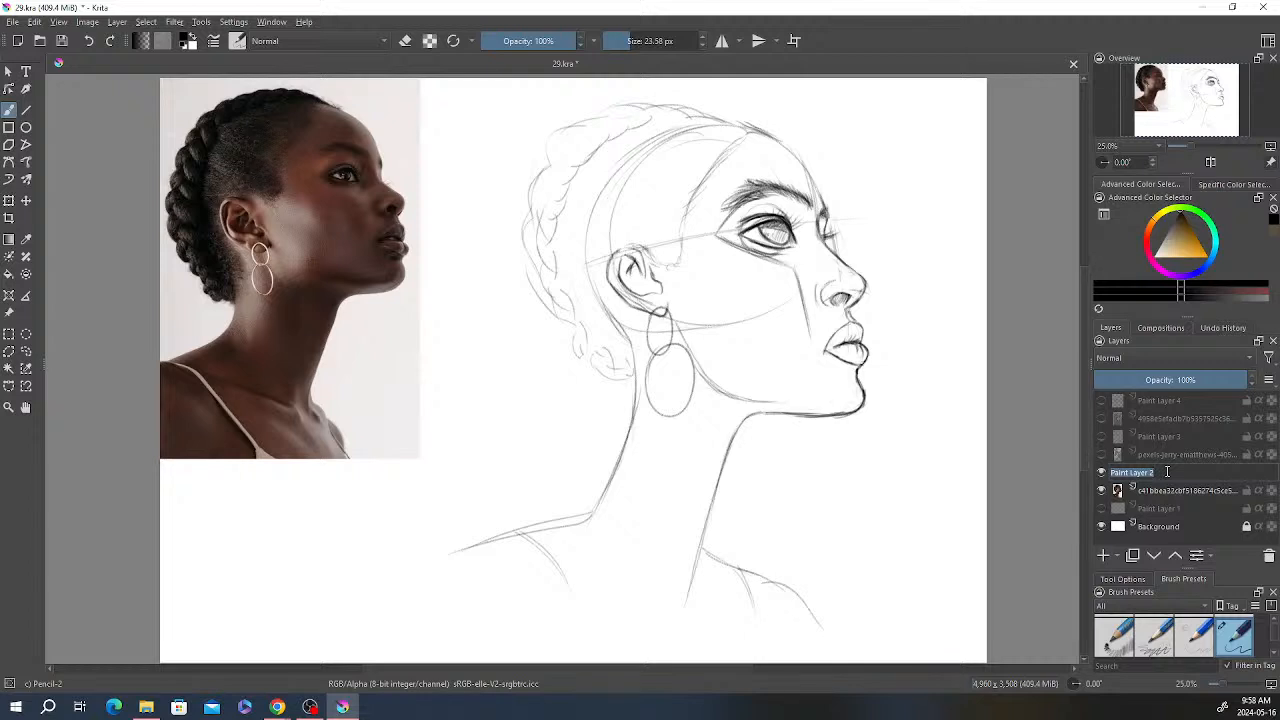
text(li)
key(BackSpace)
text(LinE)
key(Return)
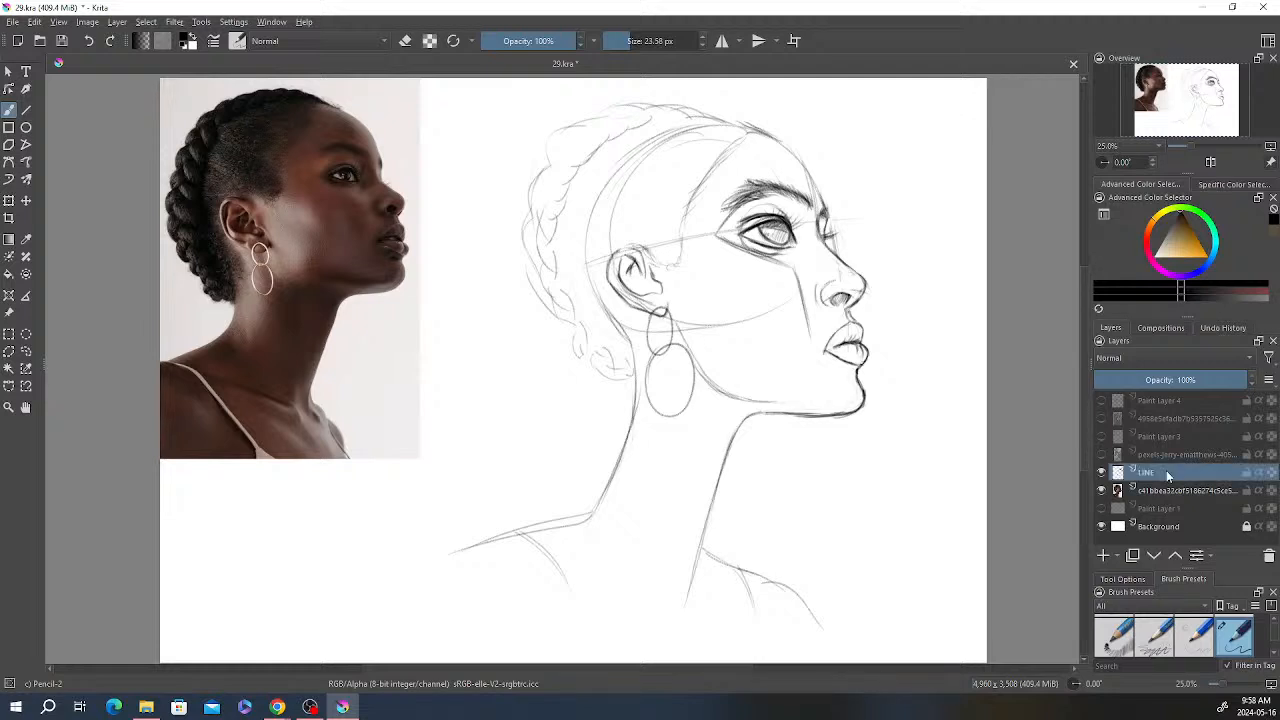
click(1117, 556)
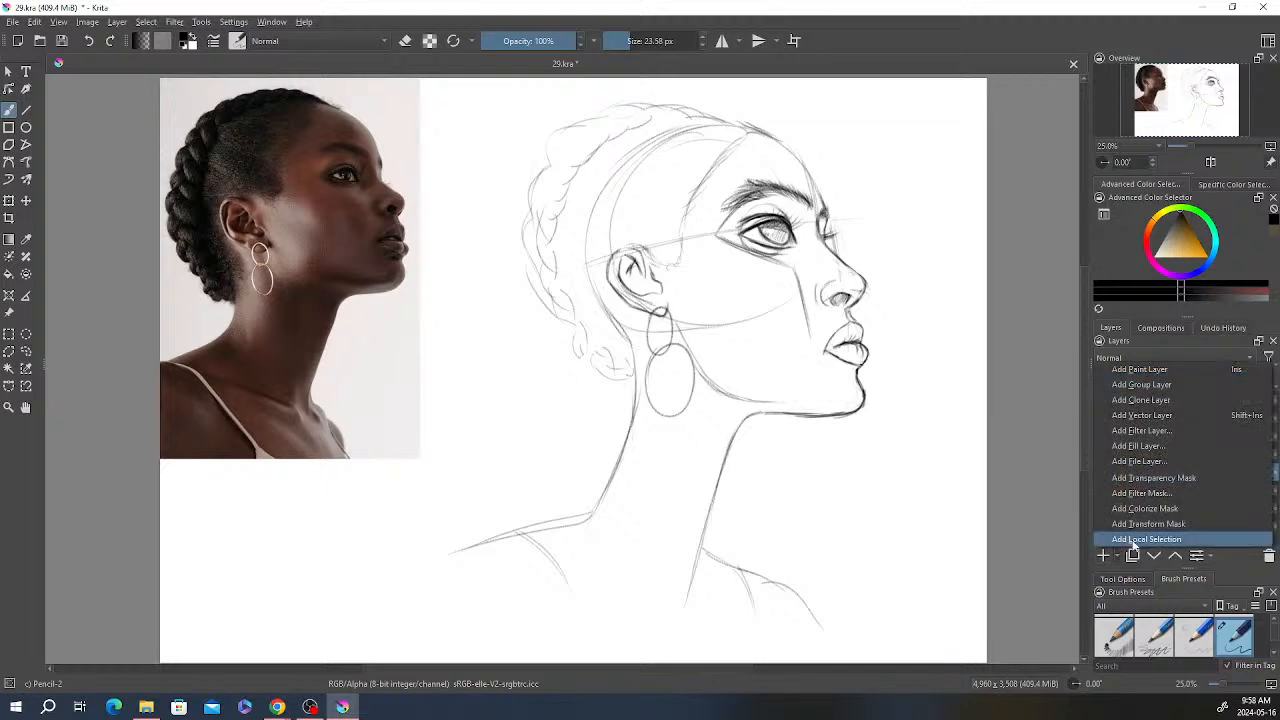
click(1160, 385)
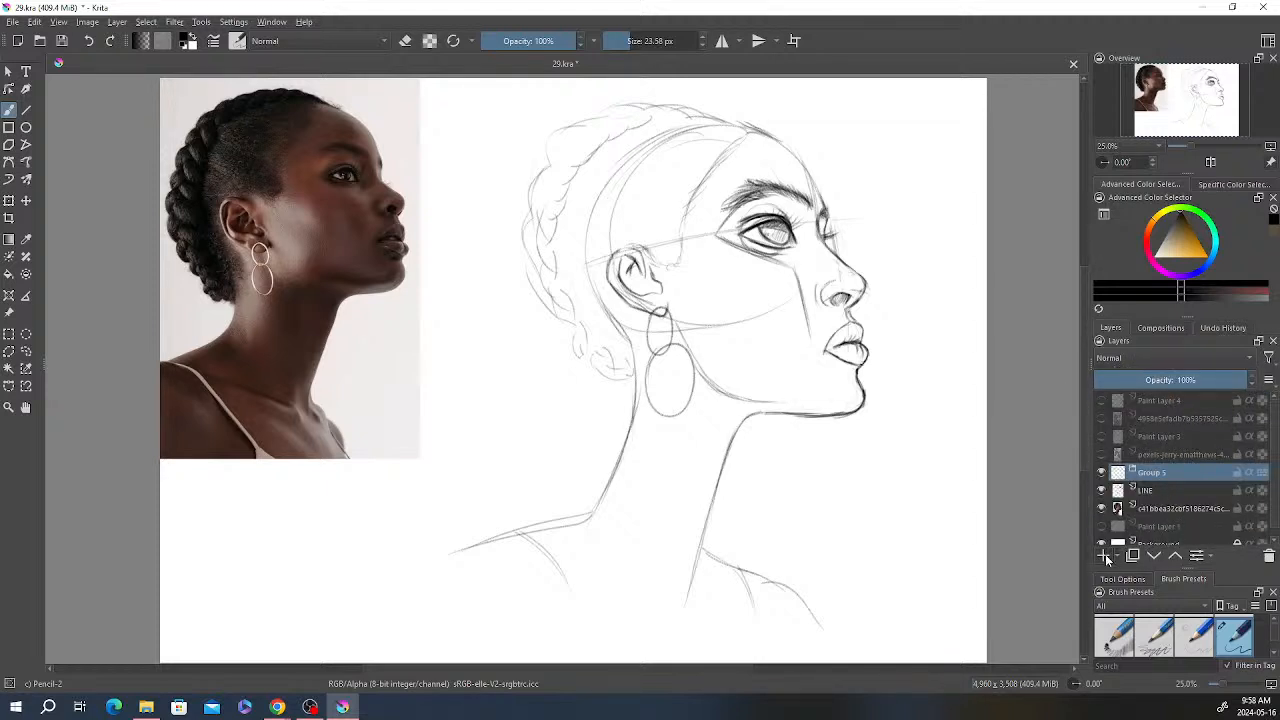
Step: Add a paint layer inside Group 5 and move the LINE layer into the group above it
click(1103, 556)
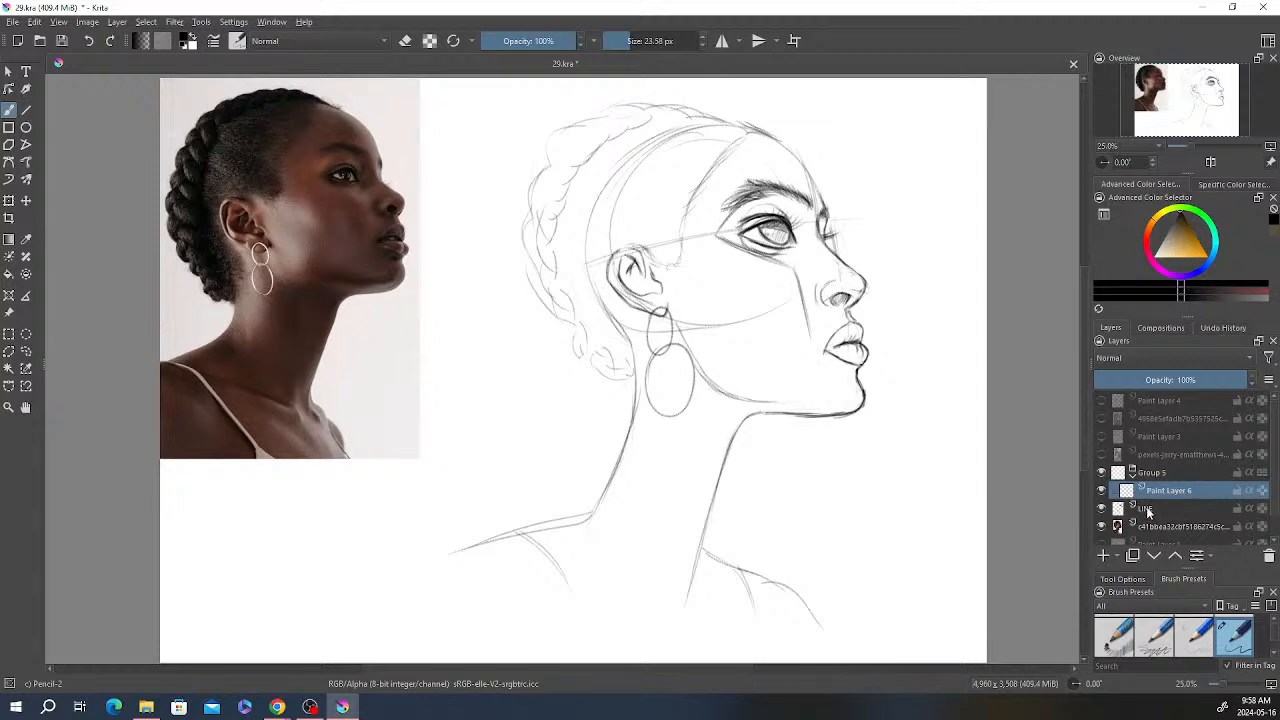
drag(1148, 512, 1165, 489)
mouse_move(1161, 493)
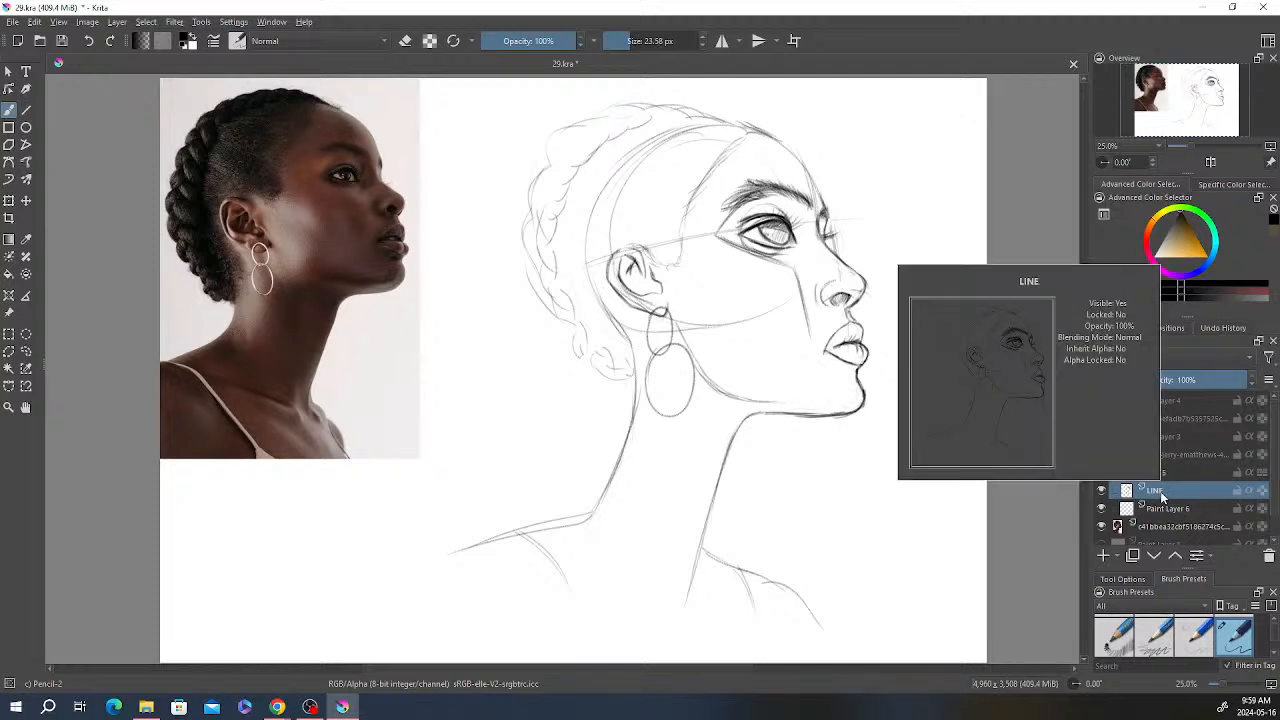
drag(1161, 493, 1168, 520)
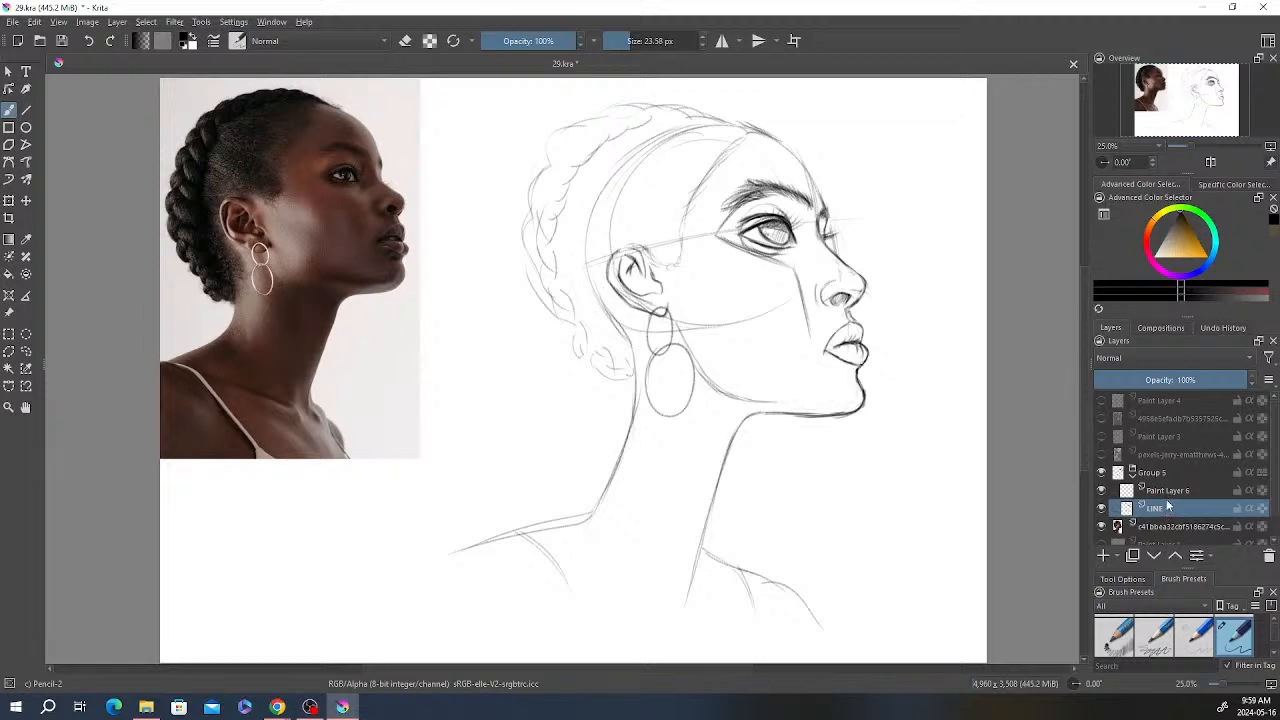
mouse_move(1183, 491)
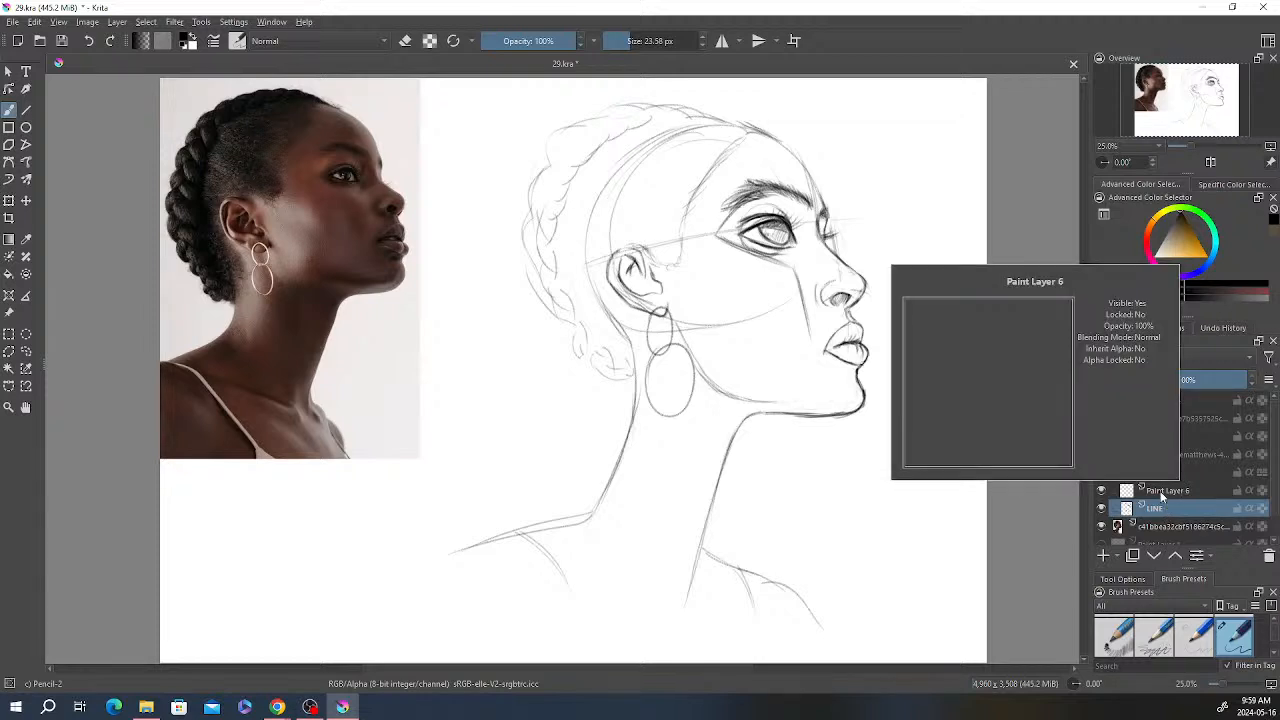
drag(1158, 506, 1165, 486)
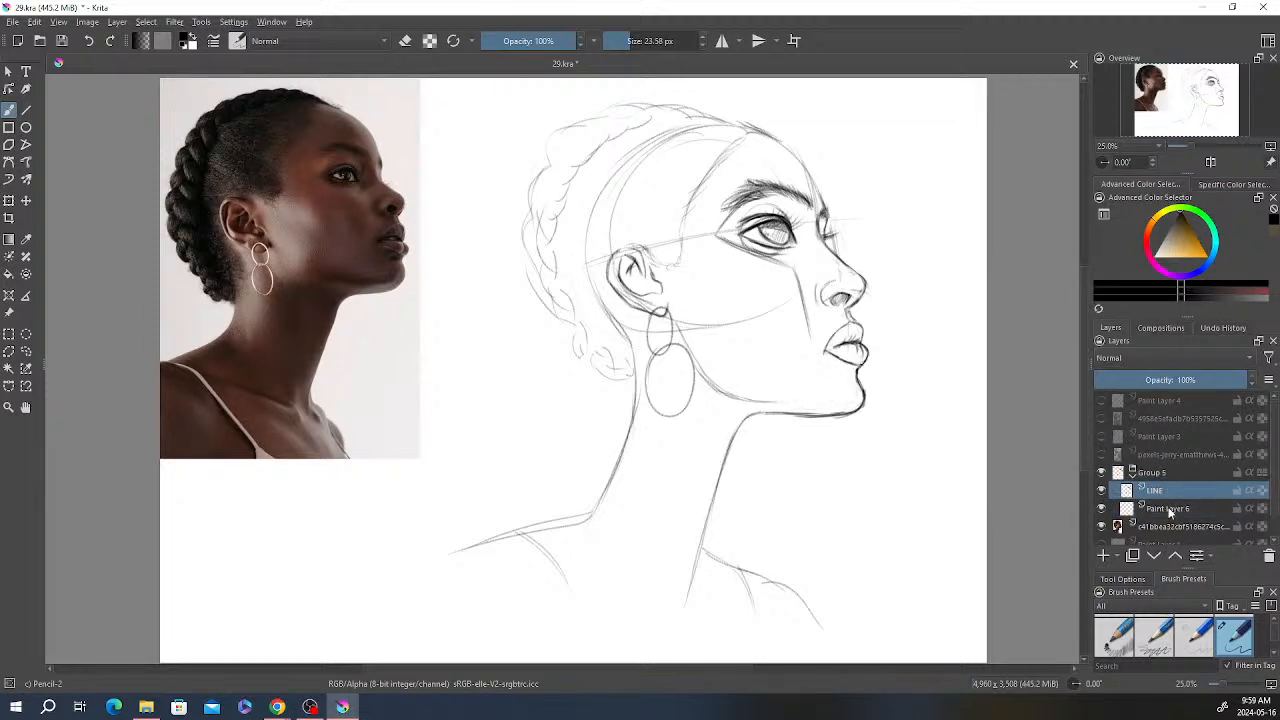
Step: Rename the new paint layer under LINE as base
click(1170, 507)
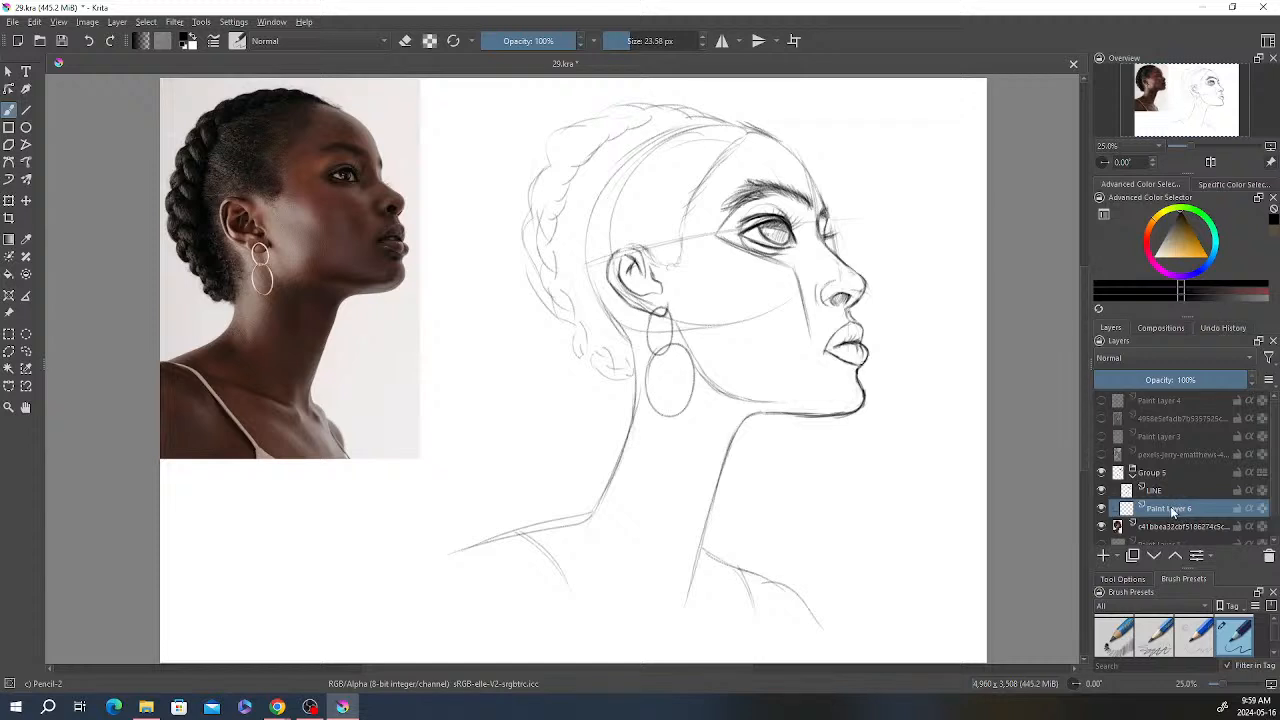
double_click(1171, 511)
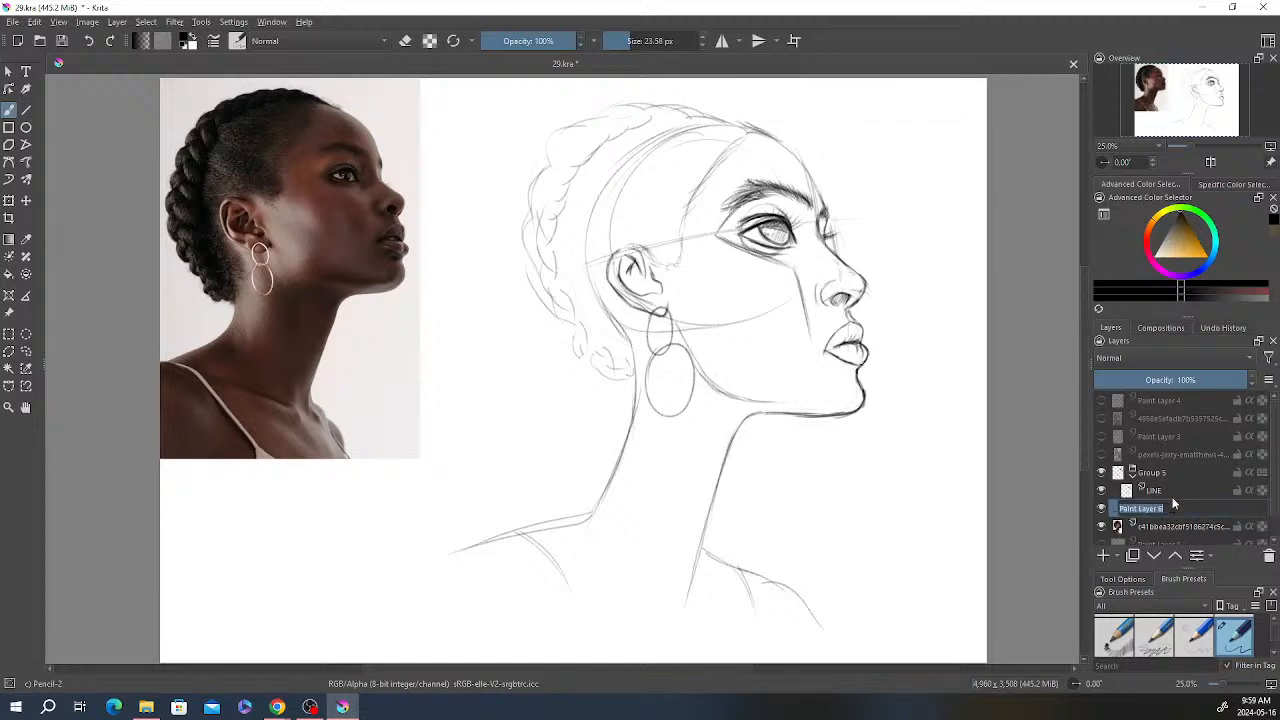
text(base)
key(Return)
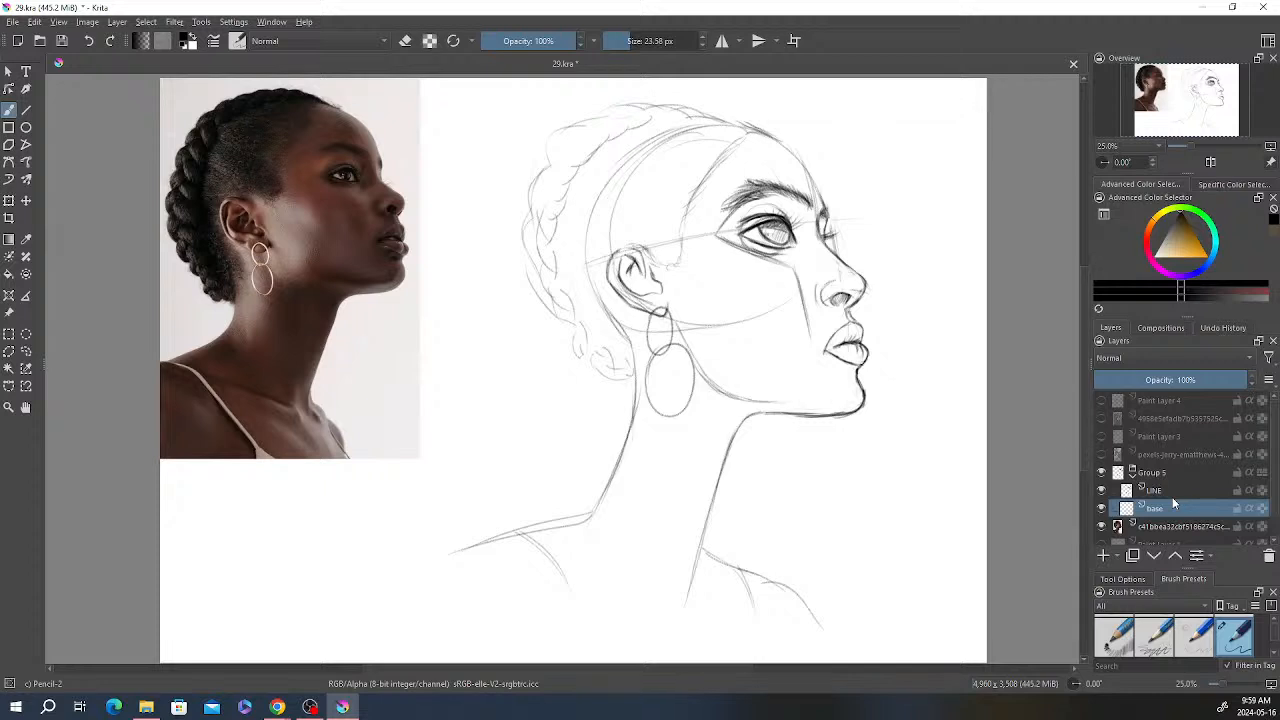
Step: Switch the brush preset to Basic-3 Flow for painting on the base layer
click(237, 41)
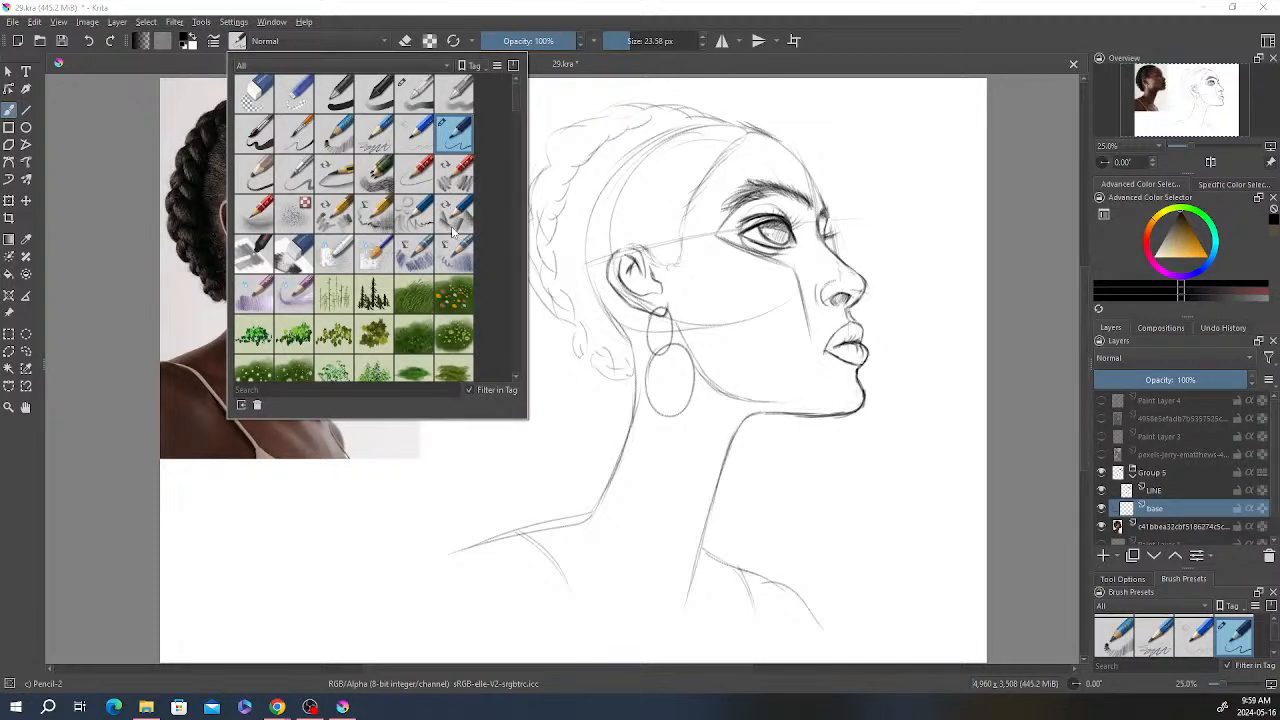
mouse_move(451, 231)
click(680, 125)
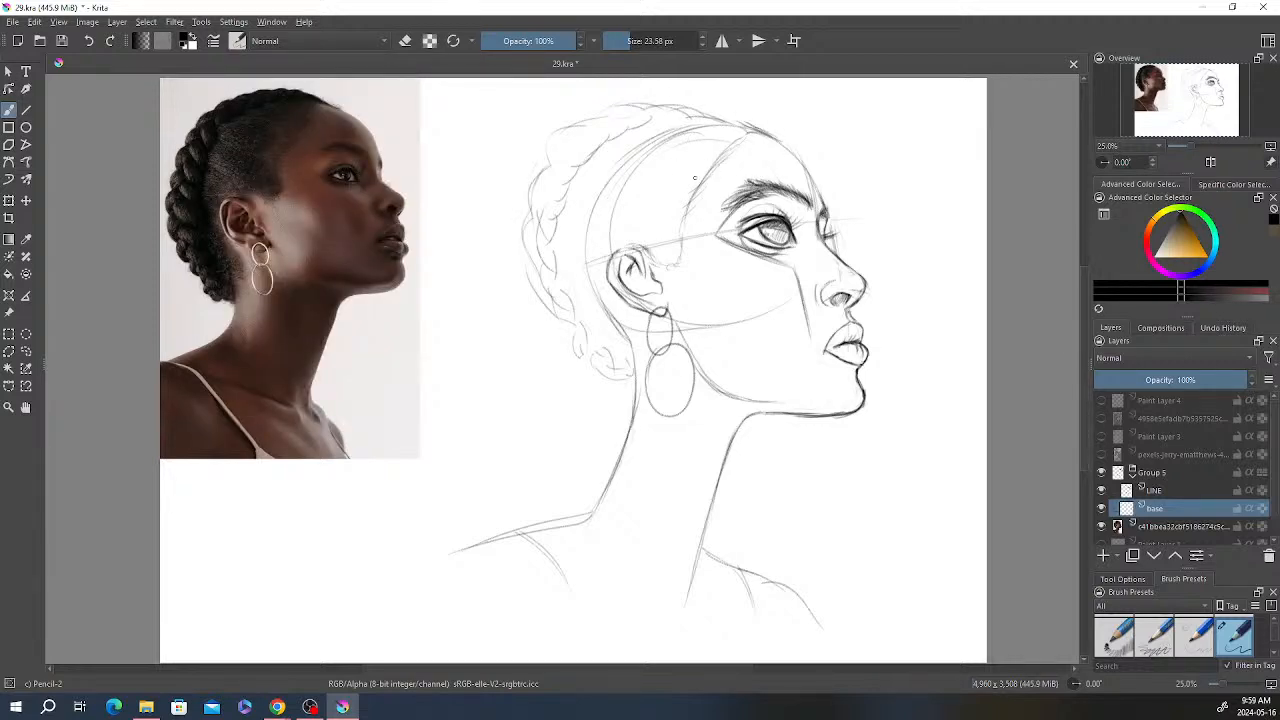
right_click(694, 178)
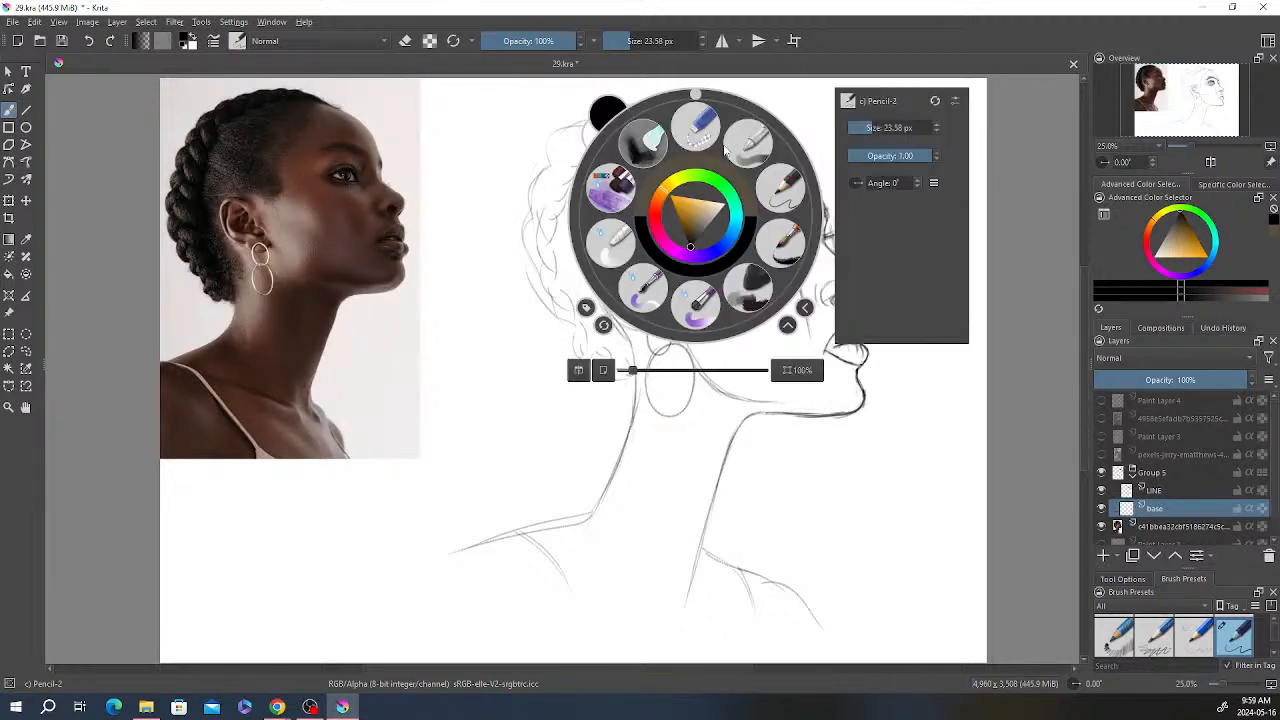
click(786, 180)
Step: Mix an orange-brown skin colour for the brush
right_click(683, 222)
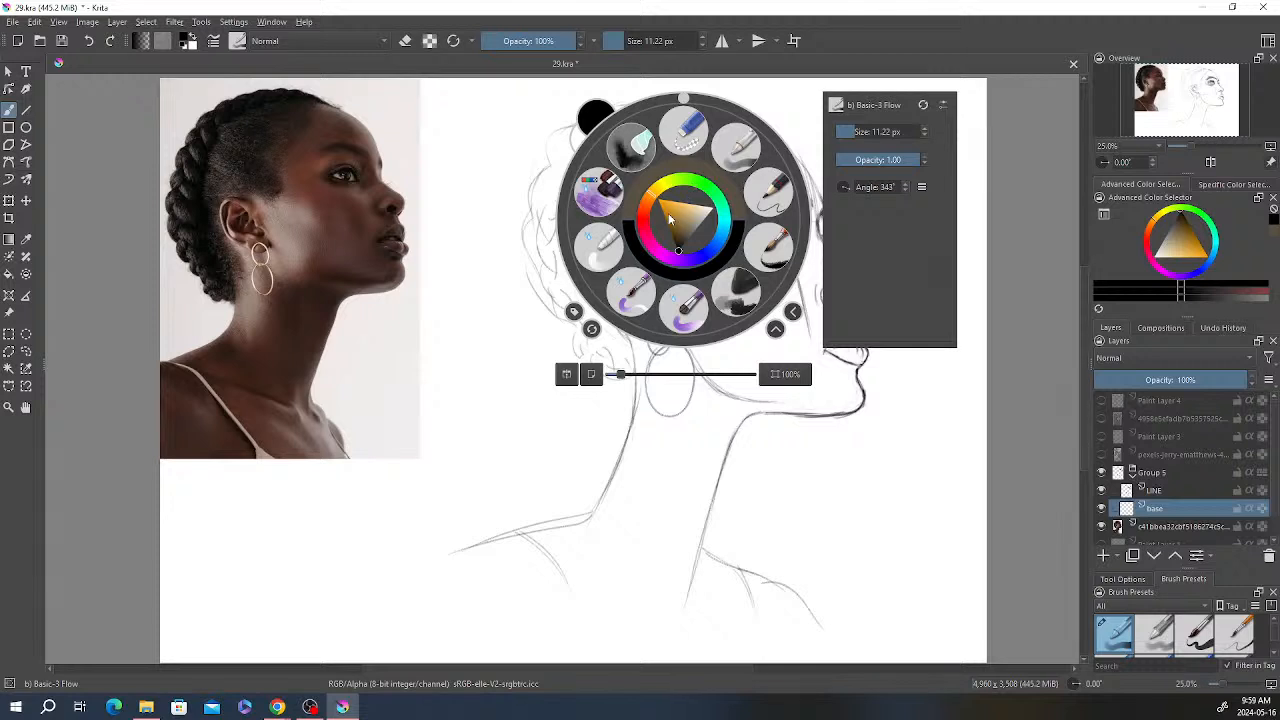
click(668, 213)
click(643, 212)
click(682, 223)
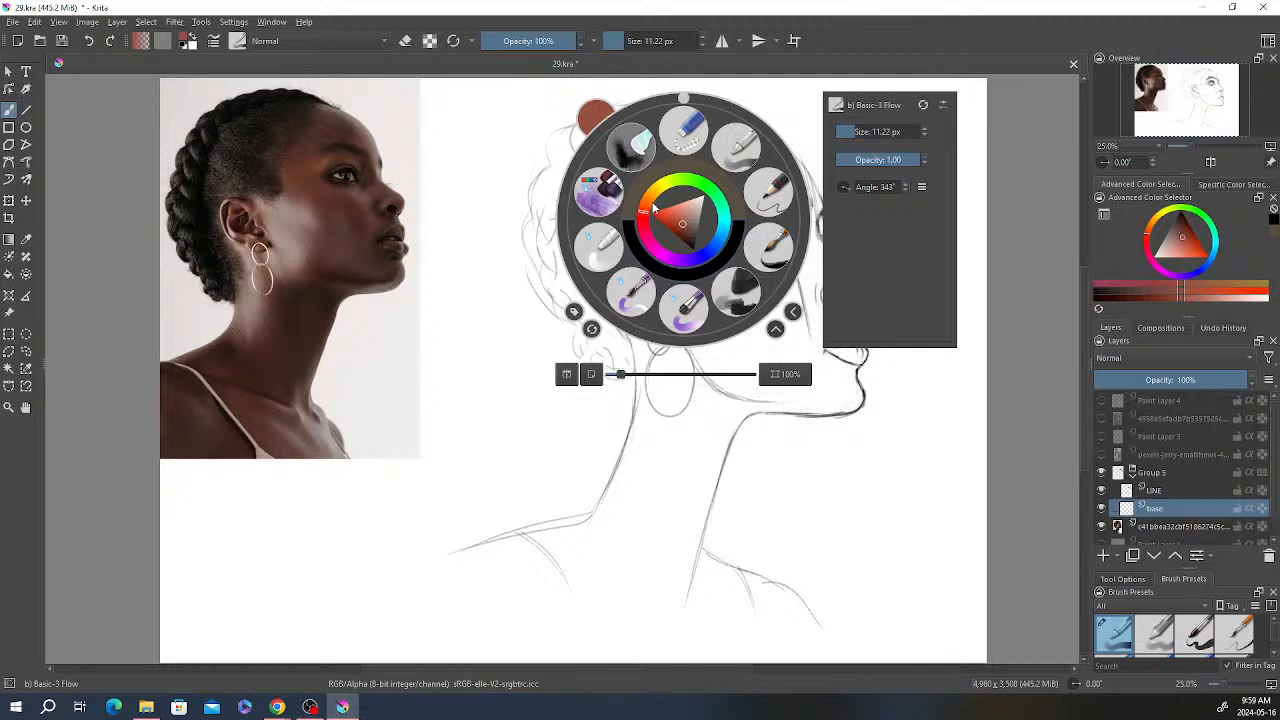
click(652, 207)
drag(682, 222, 673, 226)
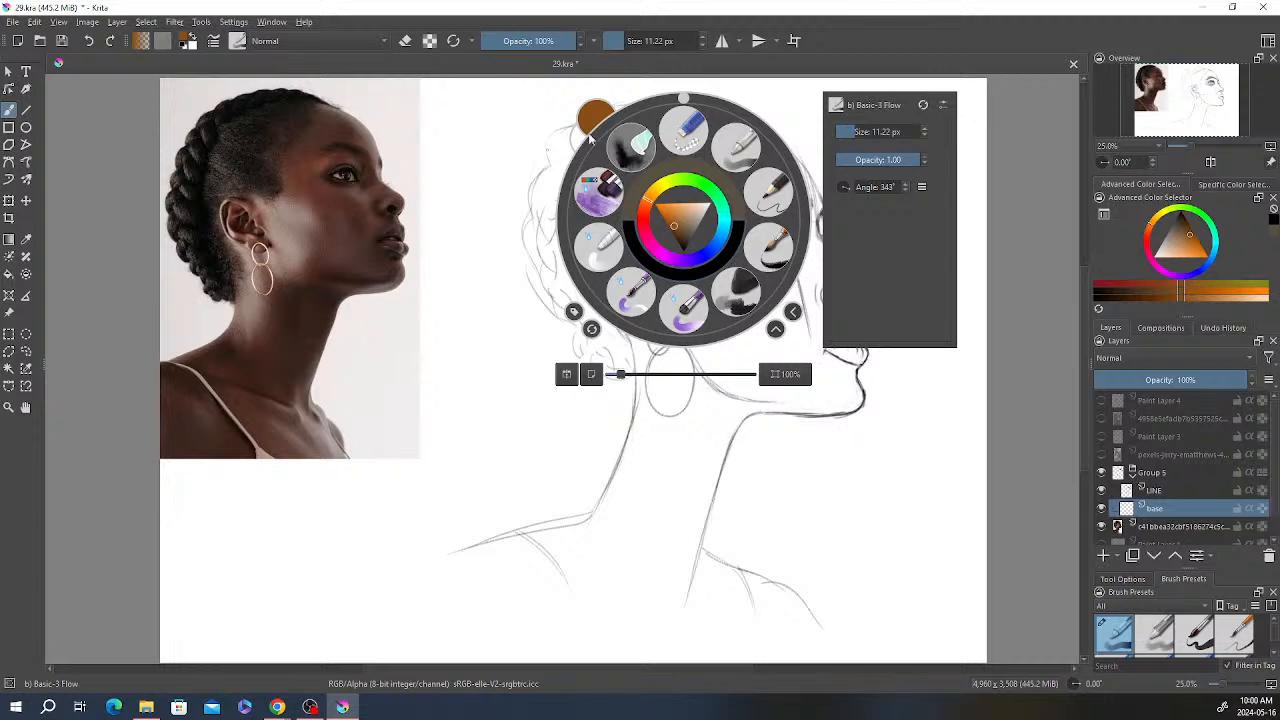
click(825, 443)
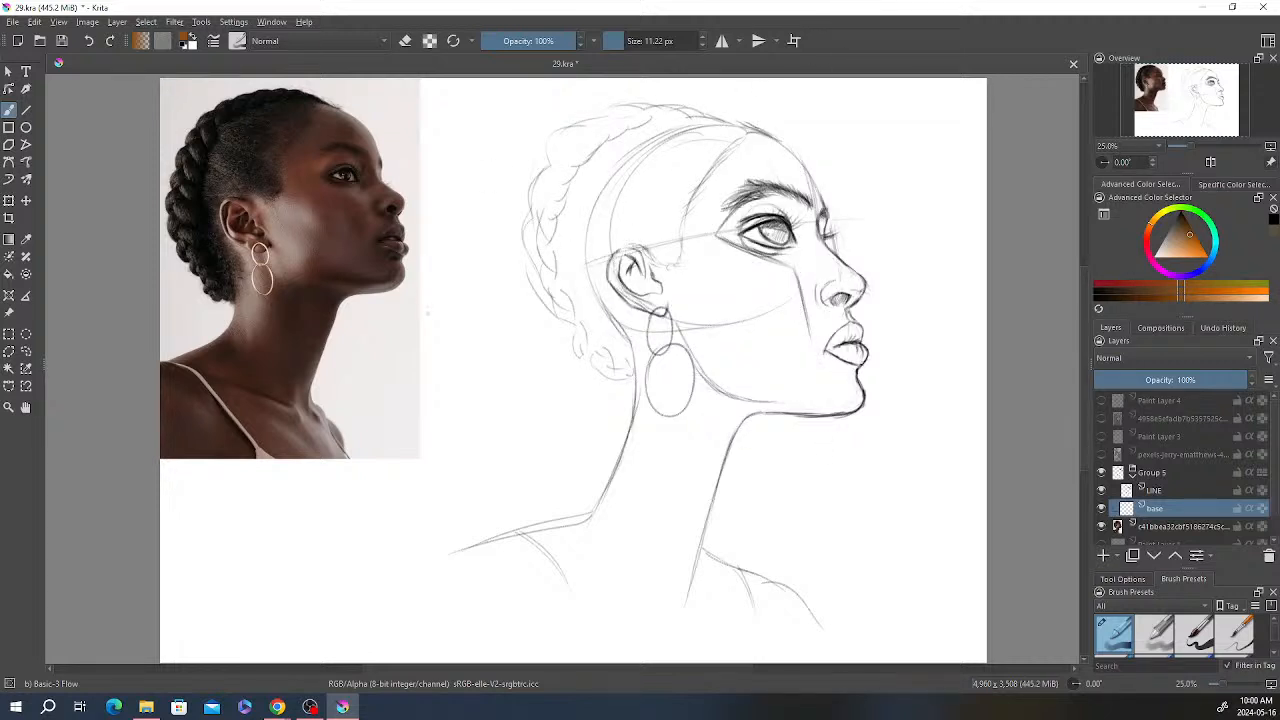
Step: Sample the skin tone below the eye in the reference photo and return to the freehand brush
click(26, 240)
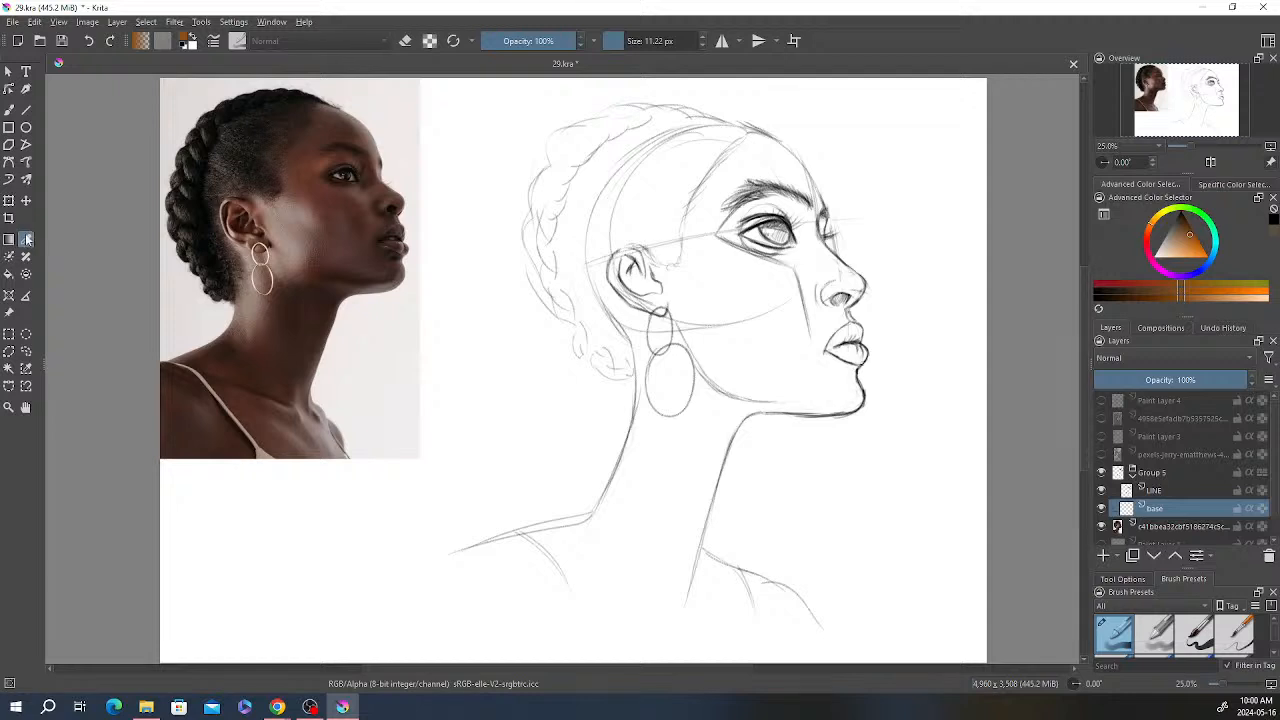
click(340, 205)
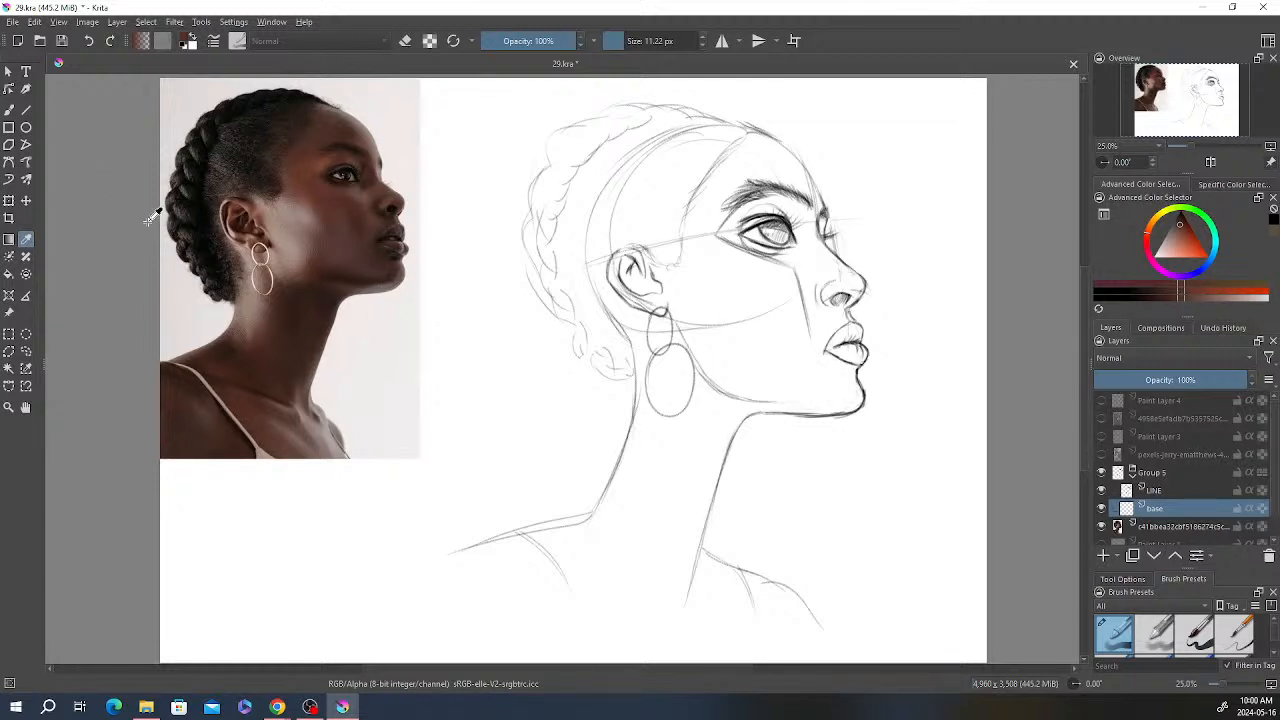
click(12, 112)
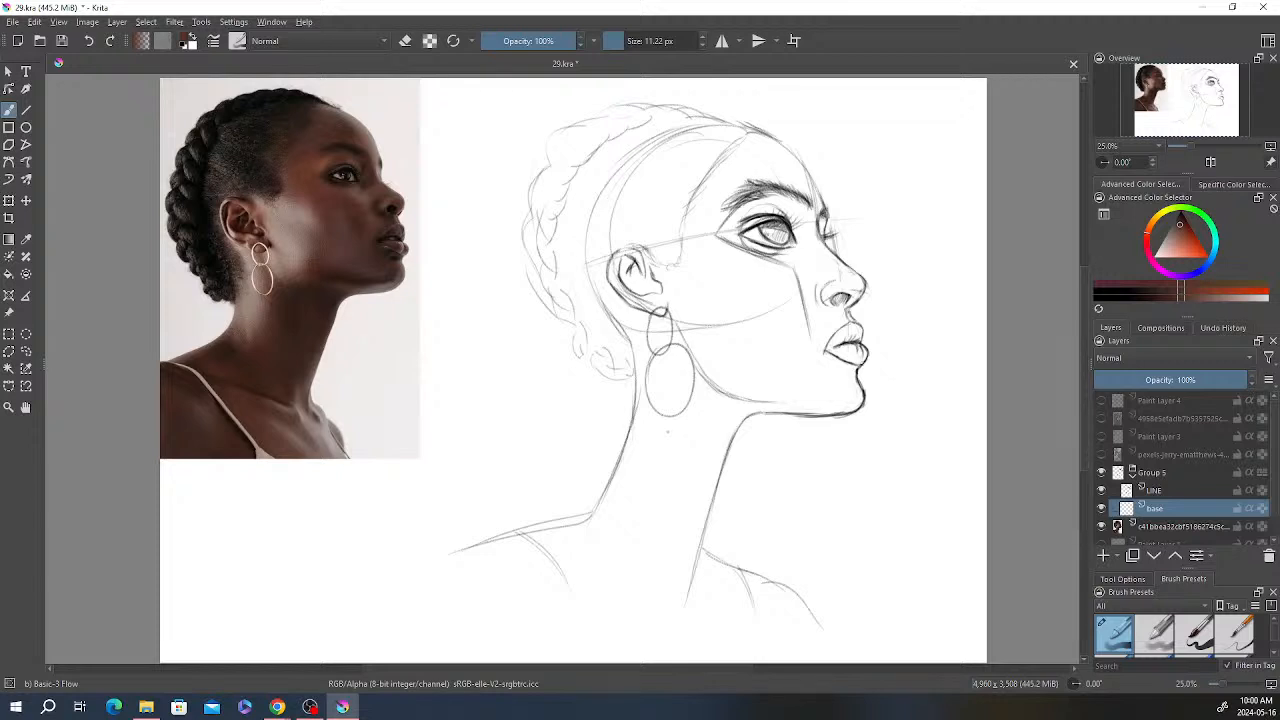
Step: Try a few black test strokes beside the face with the brush, and undo them
click(190, 42)
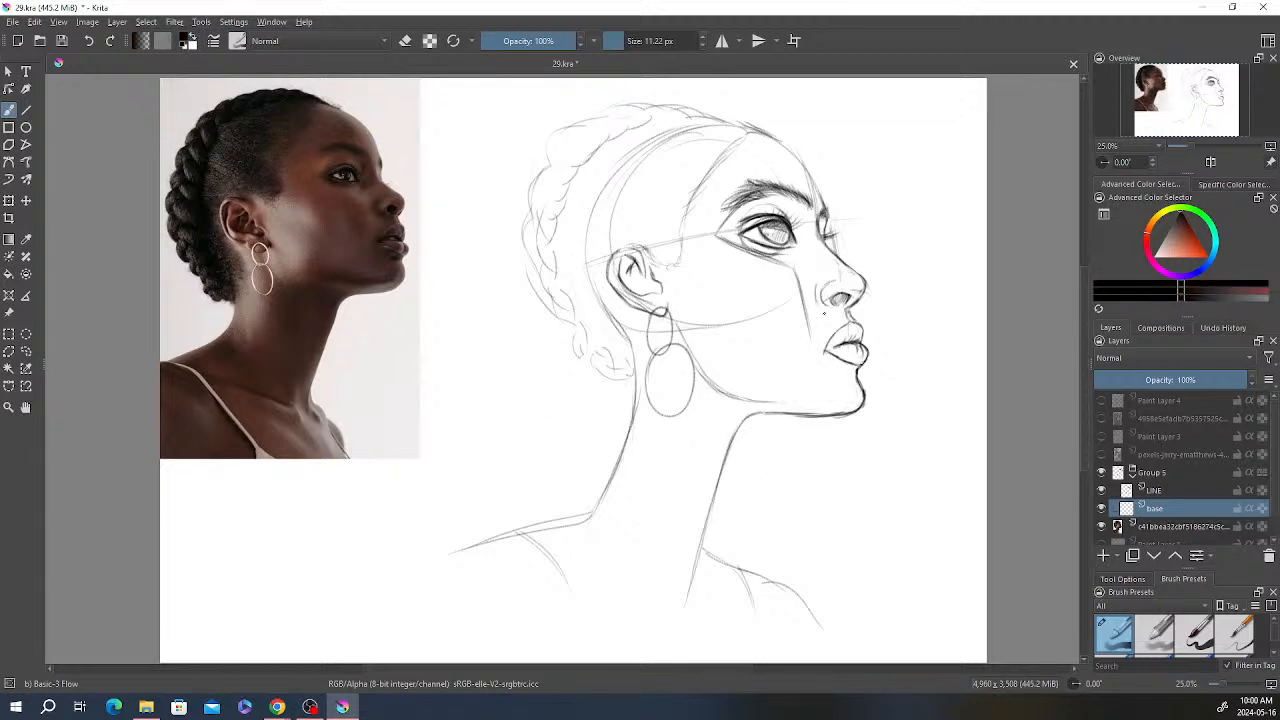
mouse_move(910, 216)
mouse_down()
mouse_move(900, 268)
mouse_move(916, 290)
mouse_up()
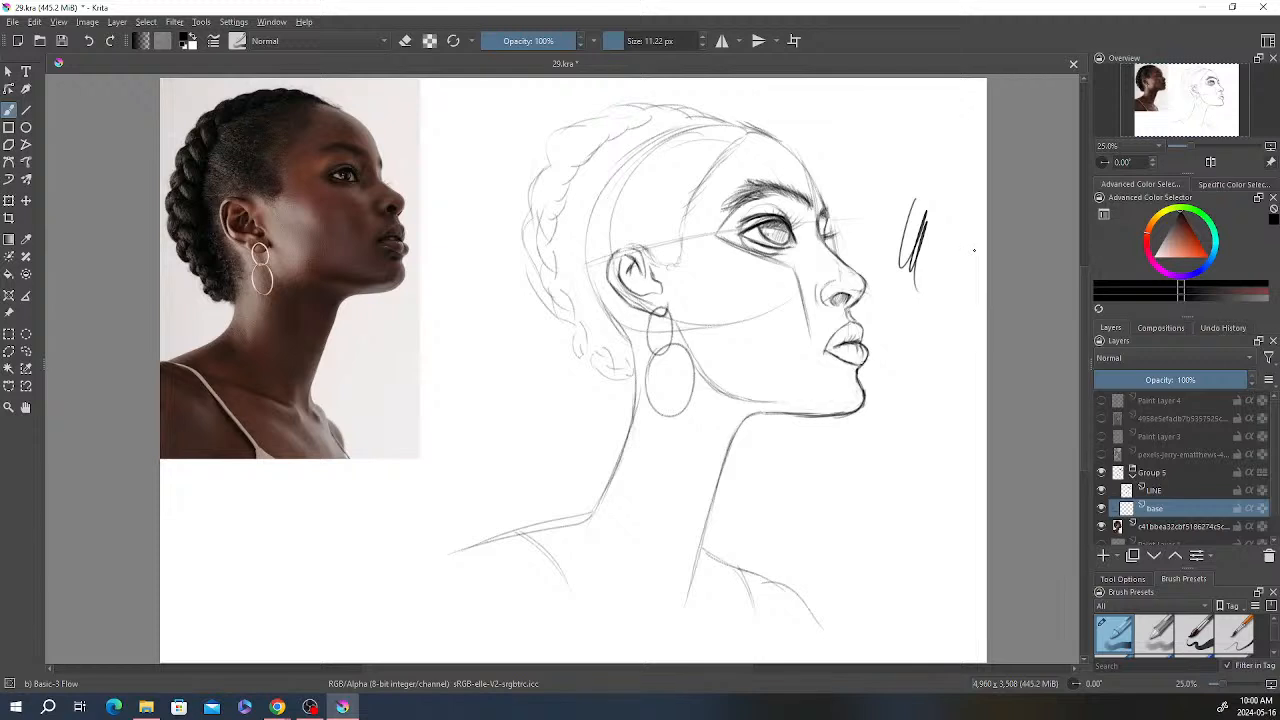
key(ctrl+z)
key(ctrl+z)
Step: Mix a muted greyish-brown skin colour and set the brush size to 195.54 px
right_click(745, 215)
click(737, 213)
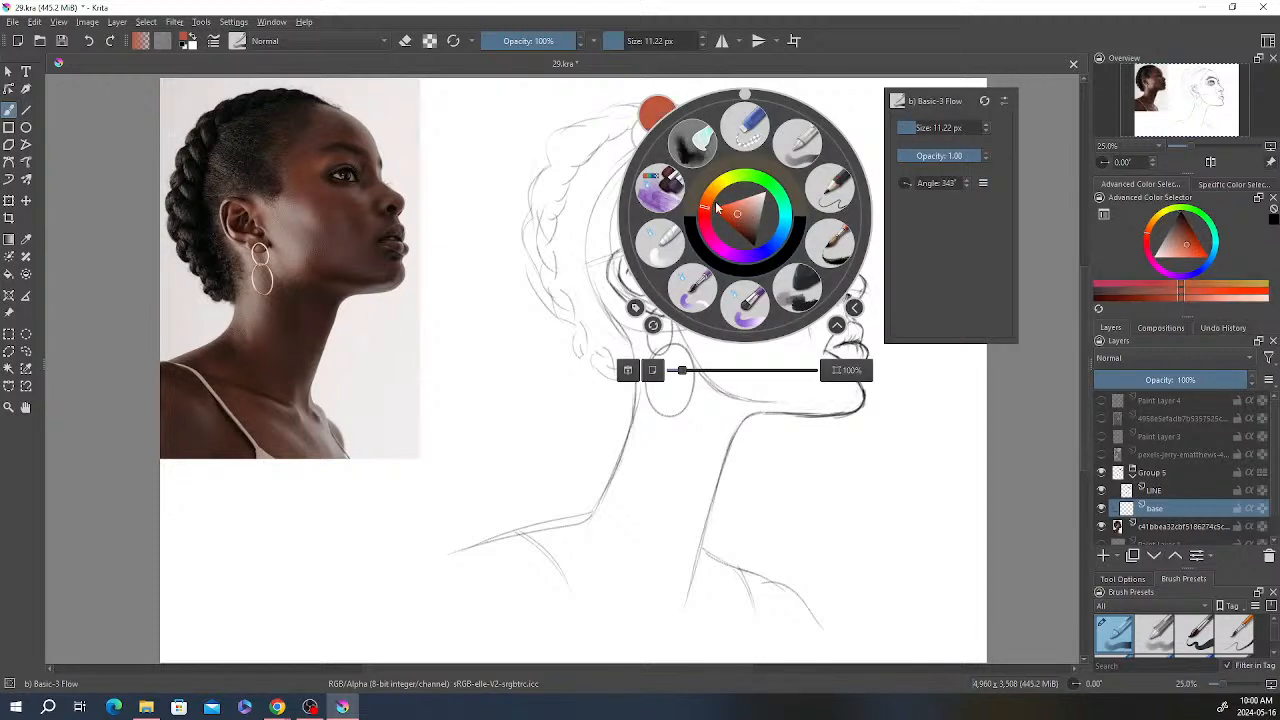
click(708, 199)
click(746, 220)
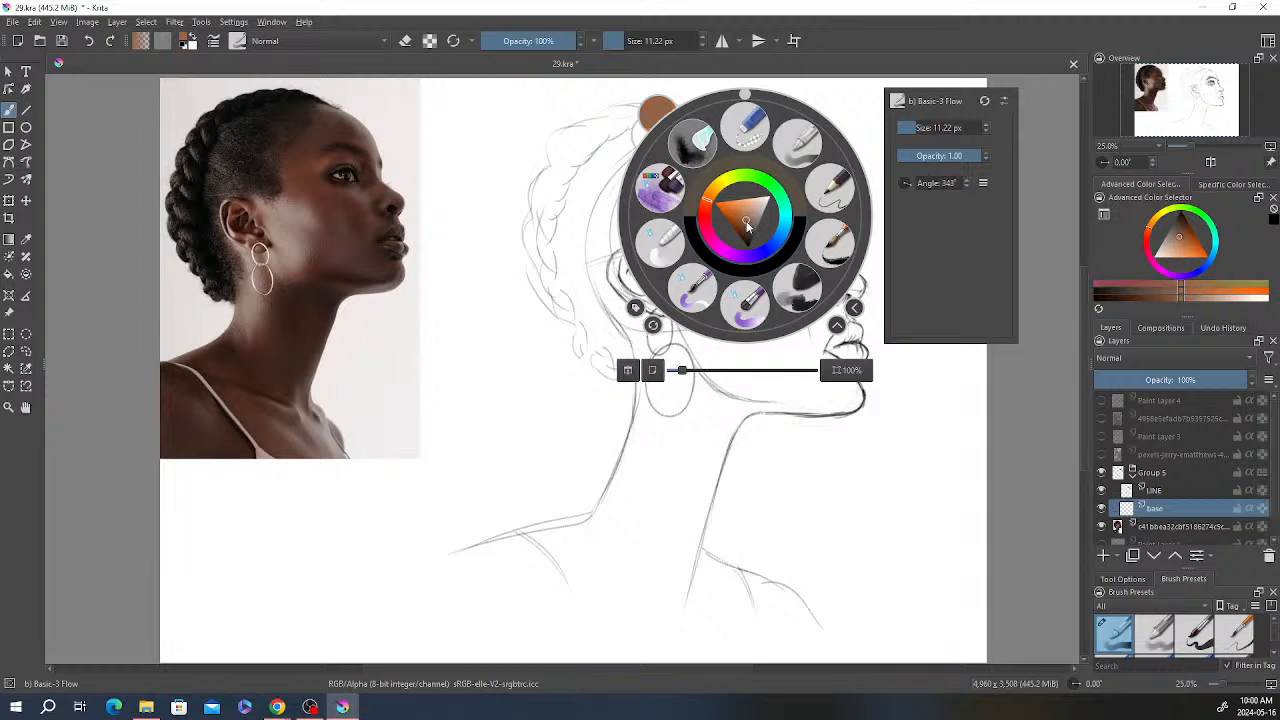
click(746, 217)
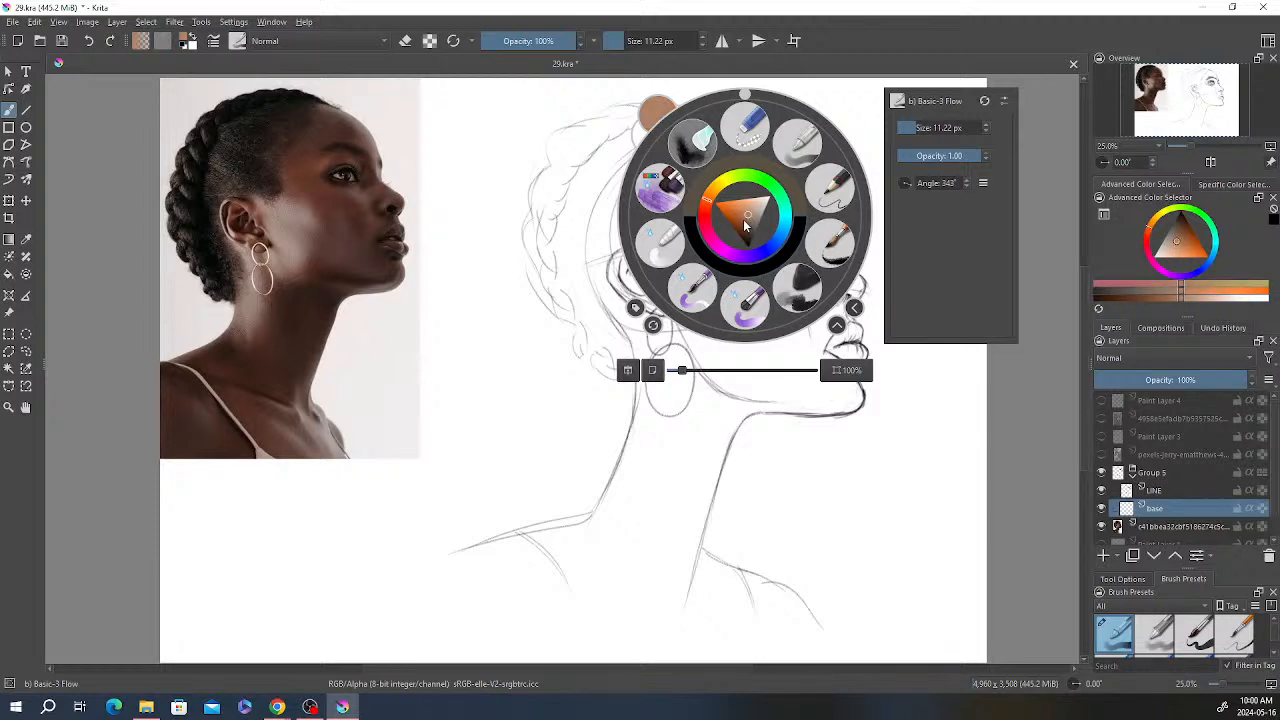
drag(745, 225, 750, 230)
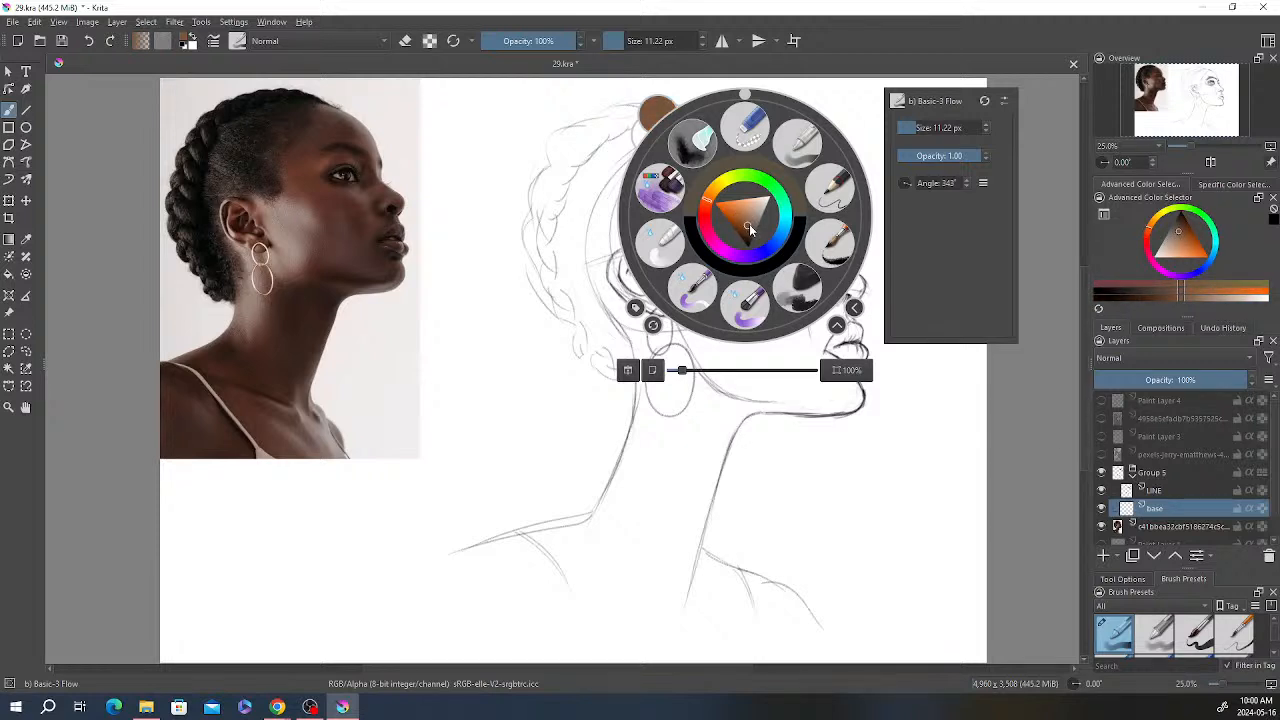
click(754, 221)
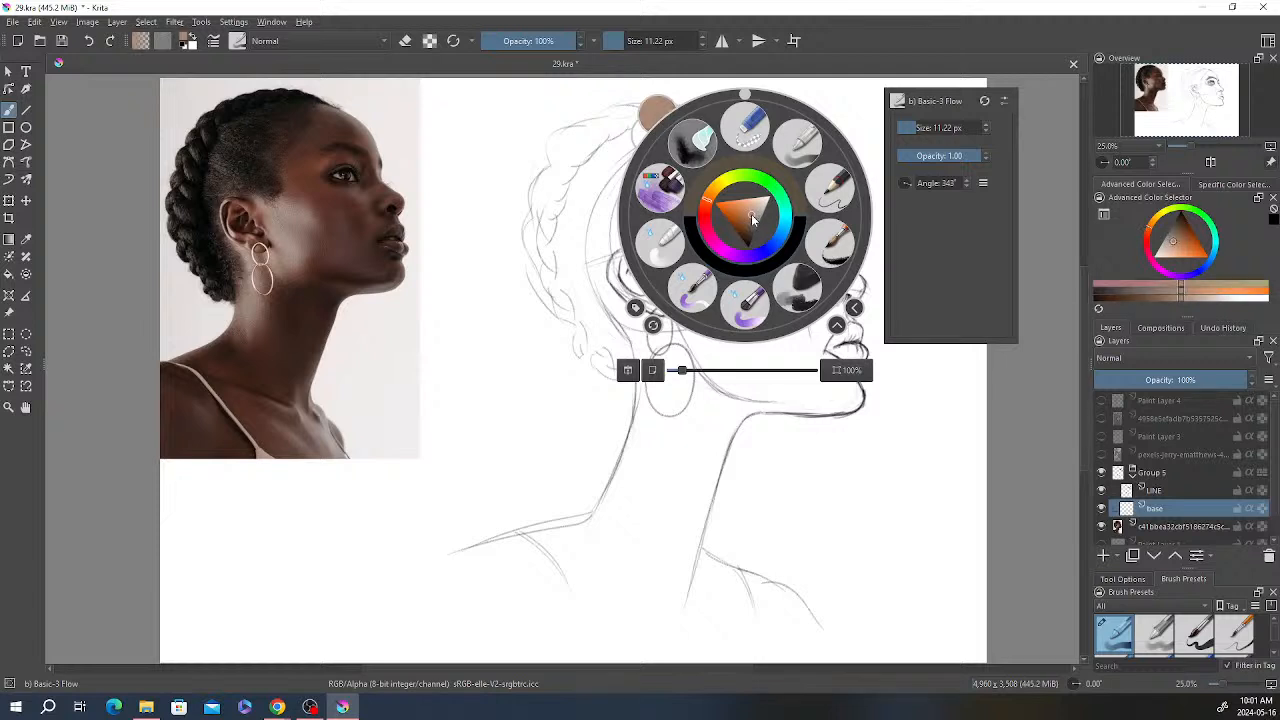
click(754, 222)
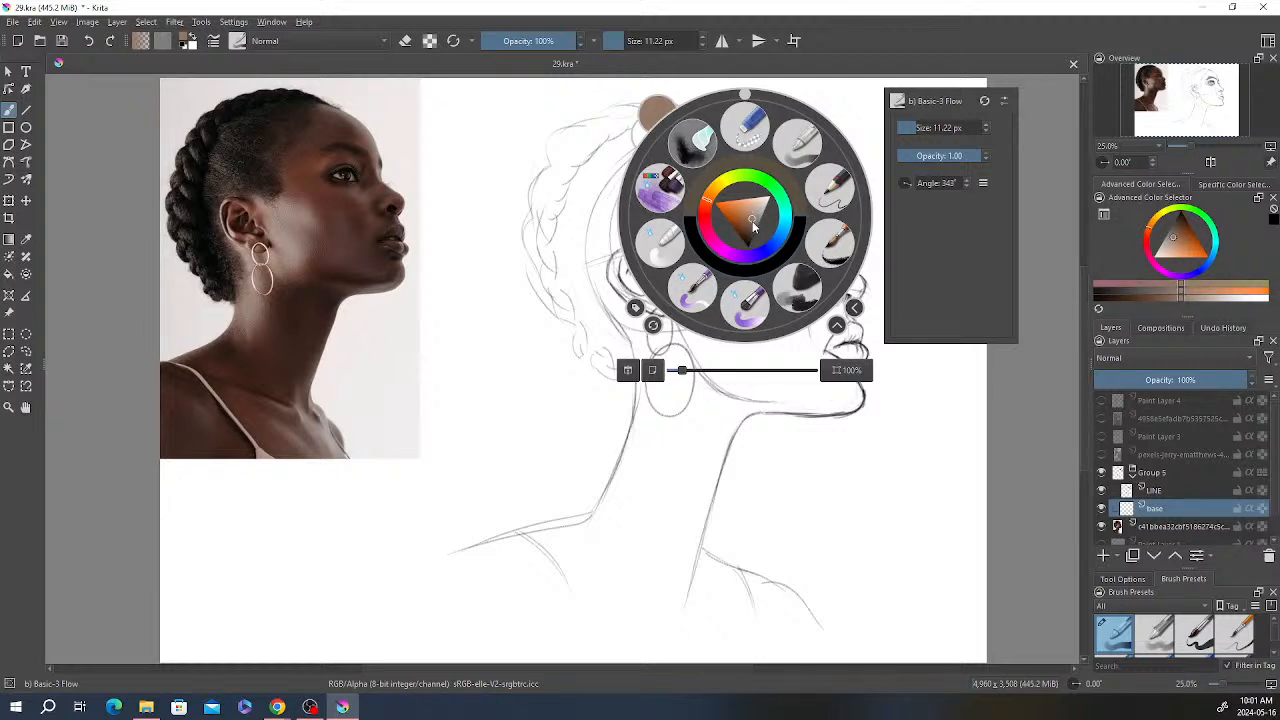
click(754, 226)
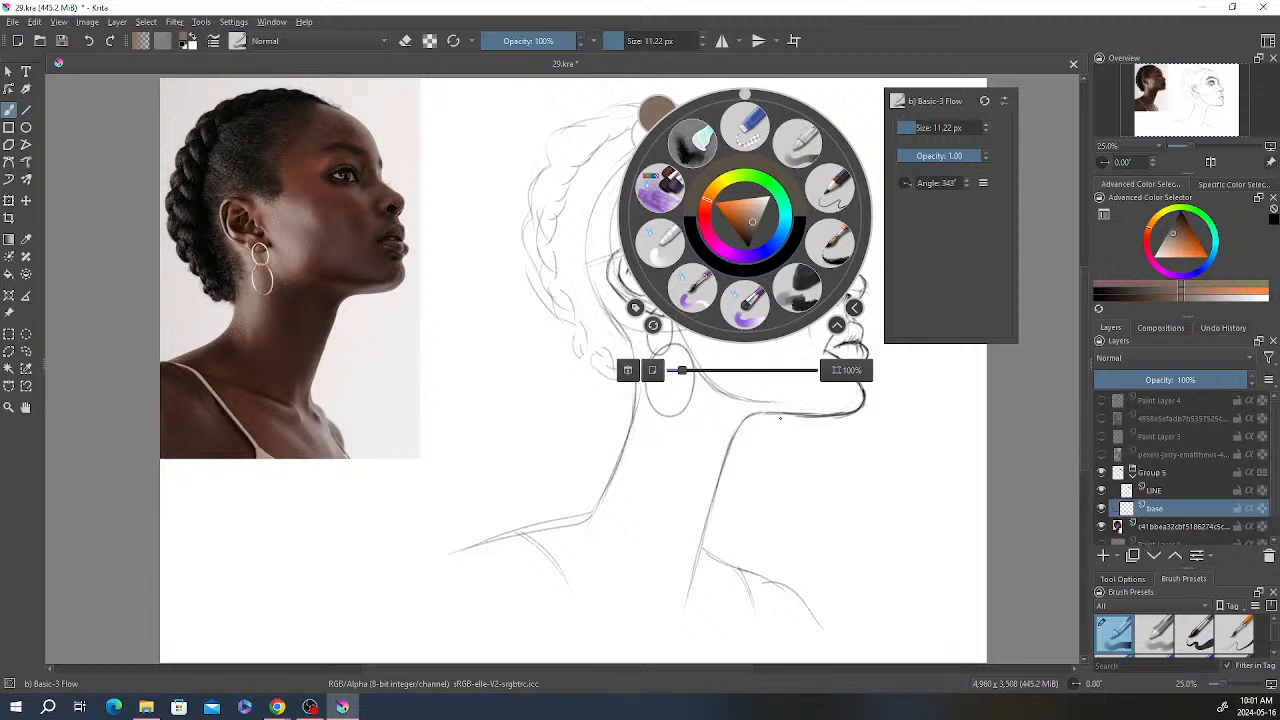
click(746, 386)
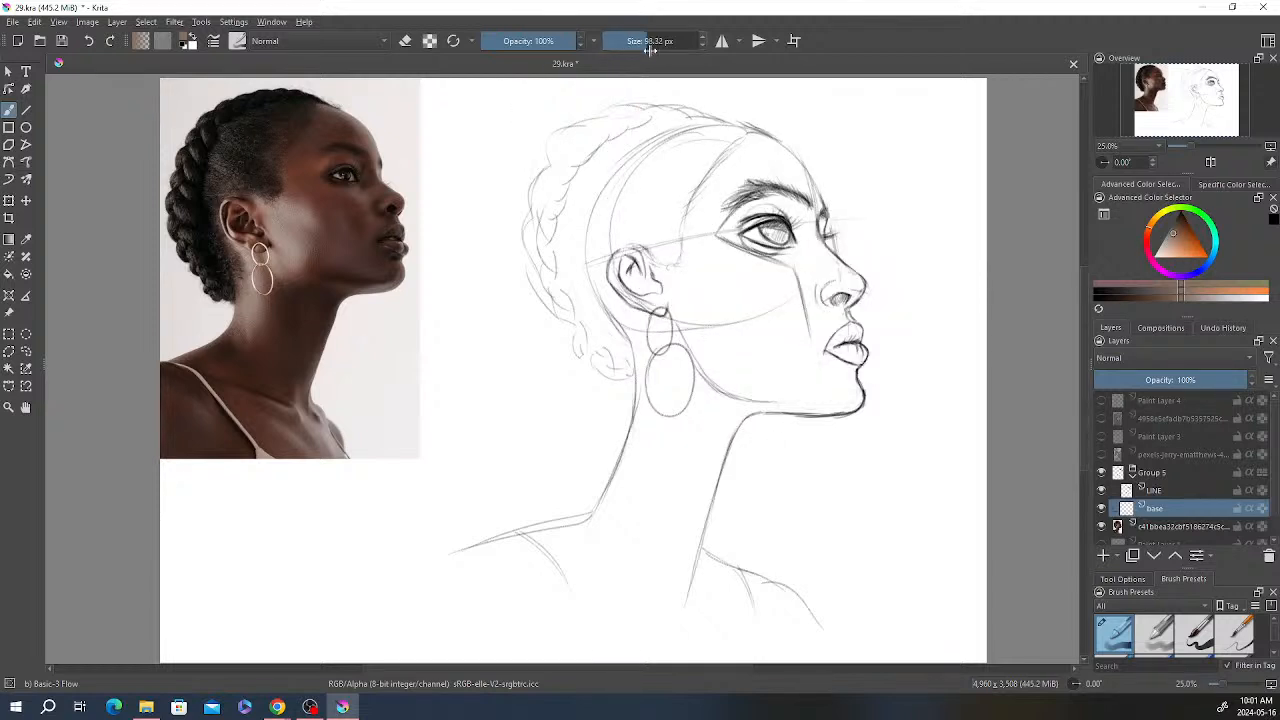
click(651, 41)
drag(651, 41, 657, 41)
Step: Examine the available brush presets in the pop-up palette and the preset library
right_click(785, 200)
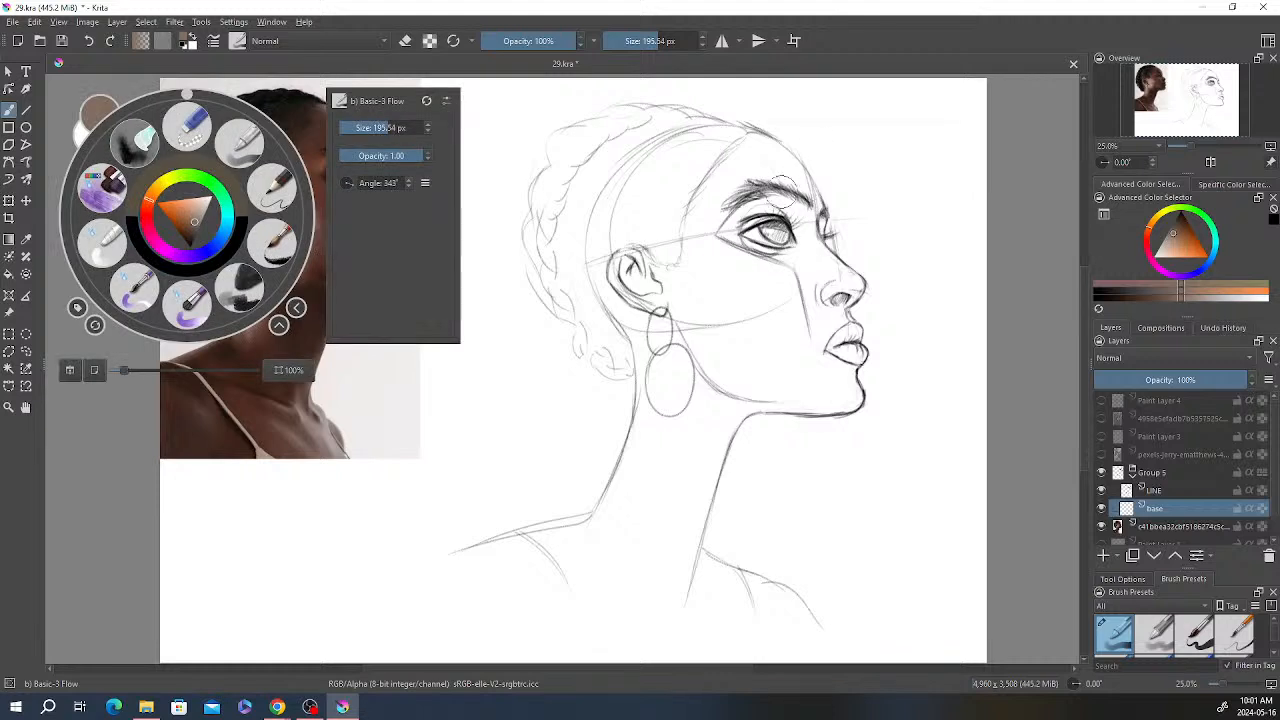
right_click(740, 258)
right_click(765, 262)
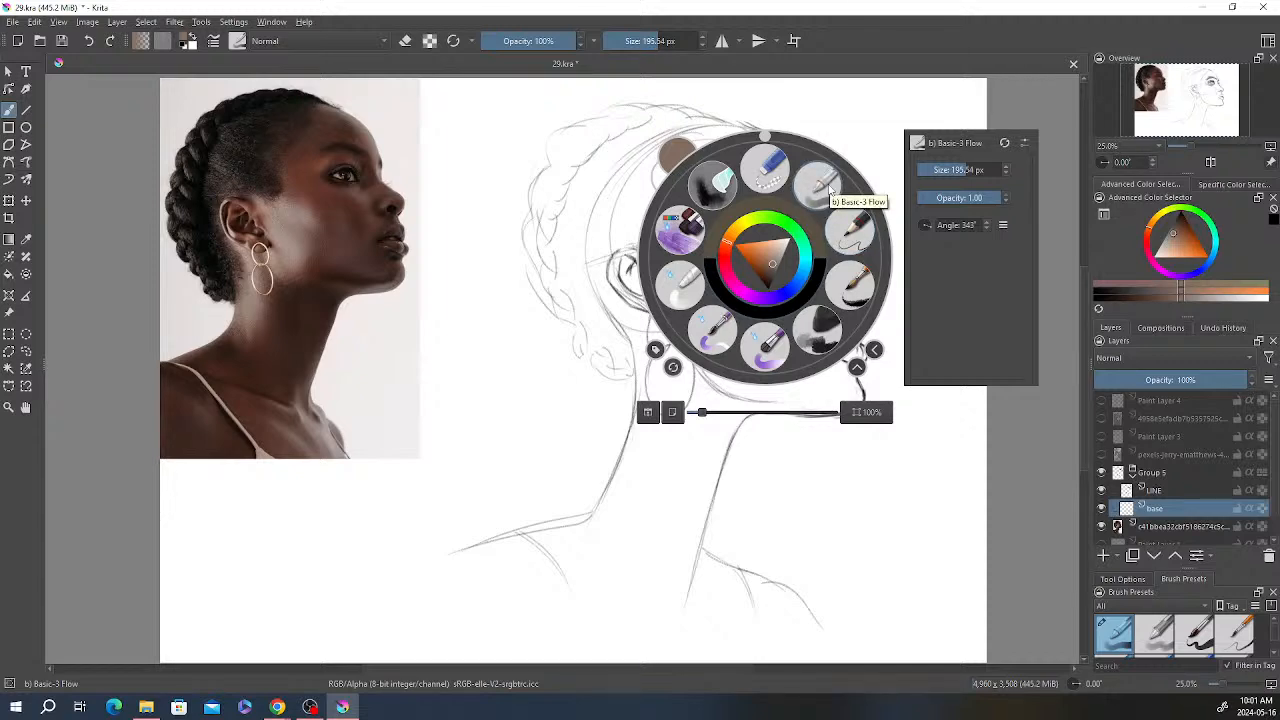
mouse_move(767, 135)
mouse_down()
mouse_move(778, 141)
mouse_move(768, 145)
mouse_up()
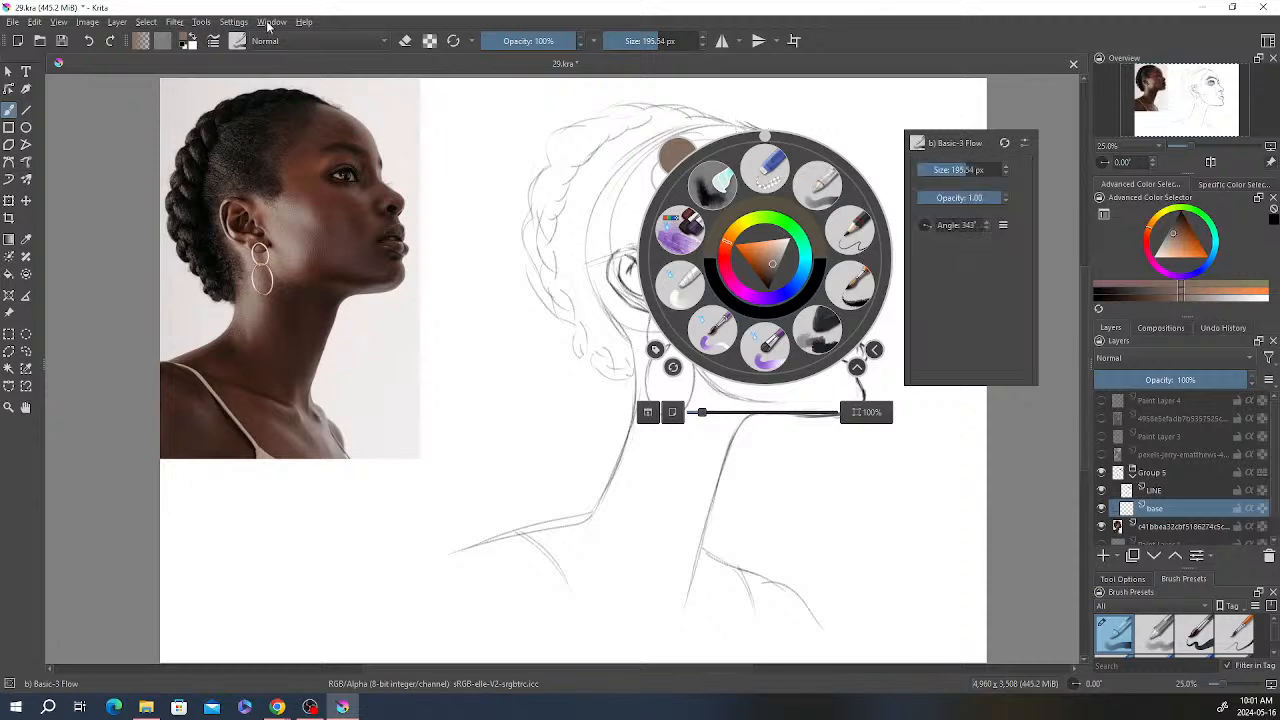
click(240, 44)
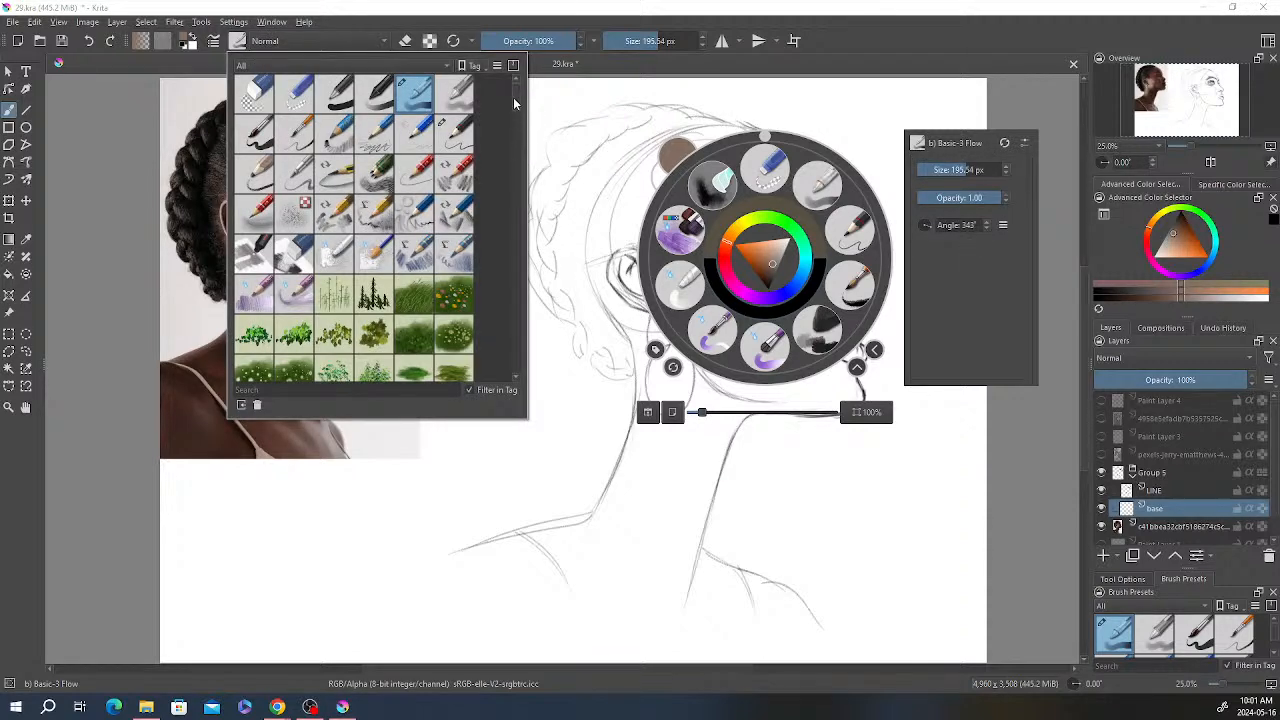
mouse_move(513, 97)
mouse_down()
mouse_move(519, 236)
mouse_move(518, 84)
mouse_up()
click(628, 11)
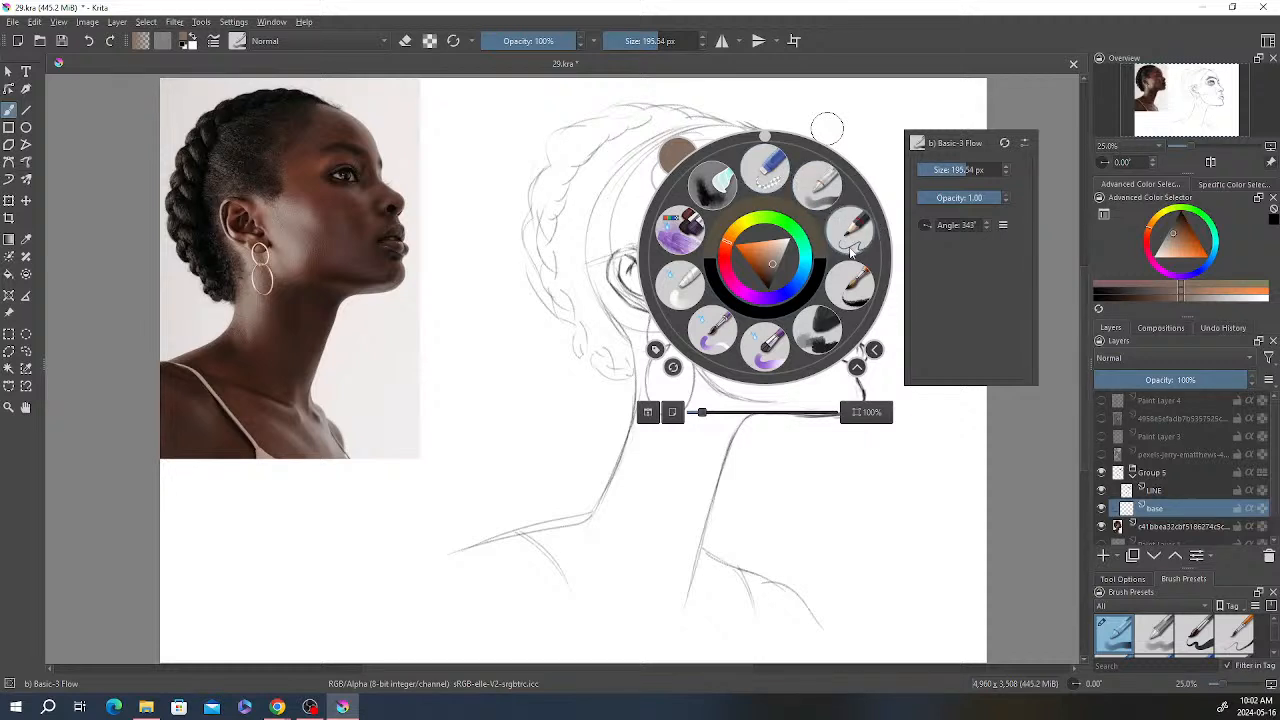
click(824, 188)
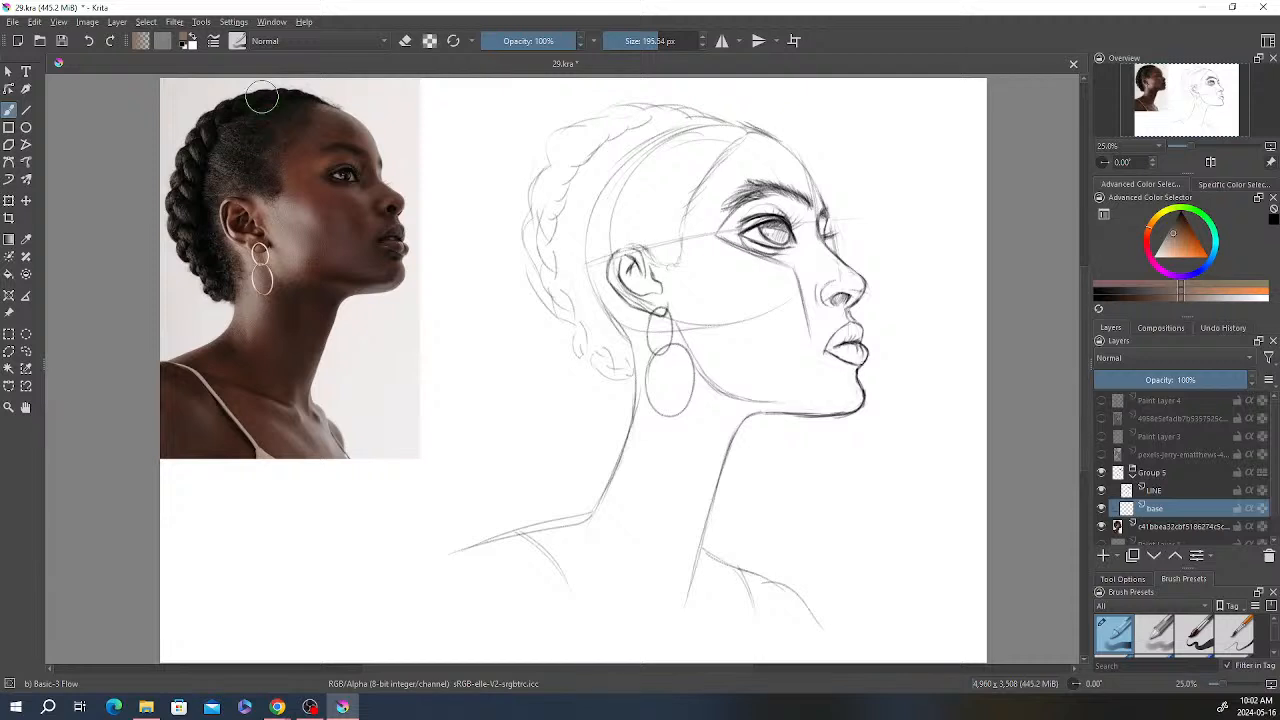
Step: Try the Basic-4 Flow Opacity brush preset and return to Basic-3 Flow
click(240, 42)
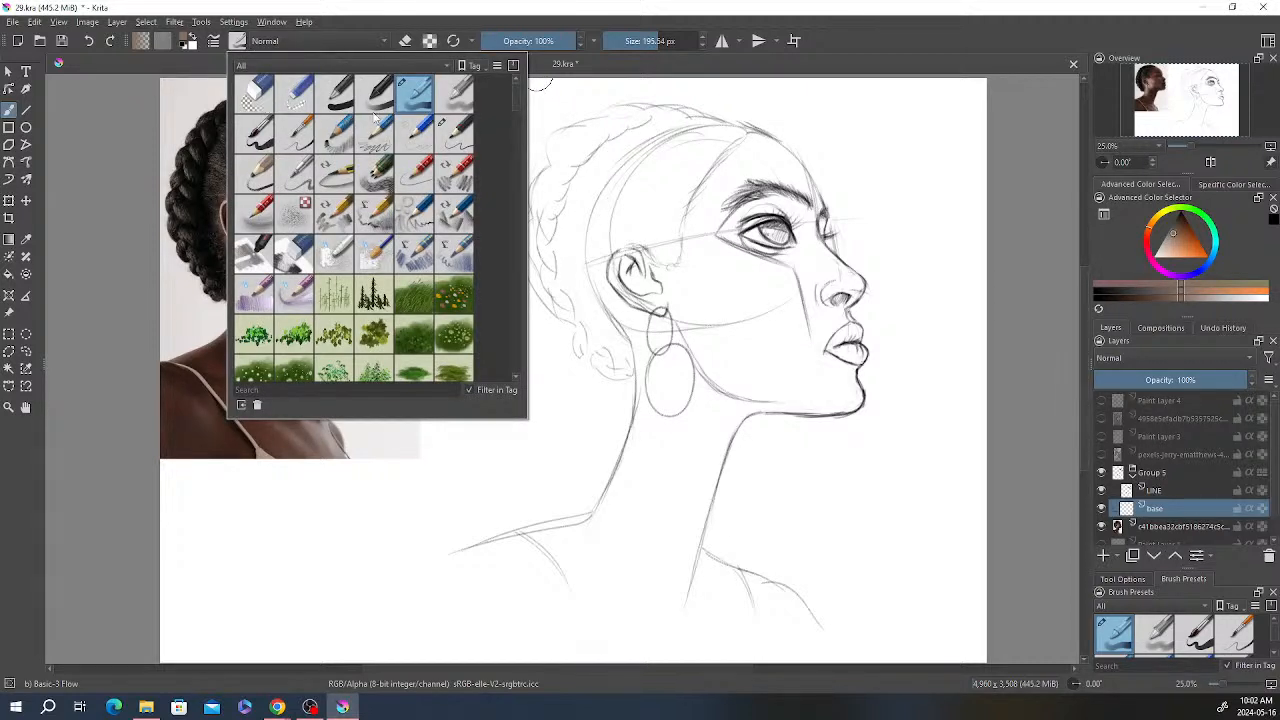
click(449, 100)
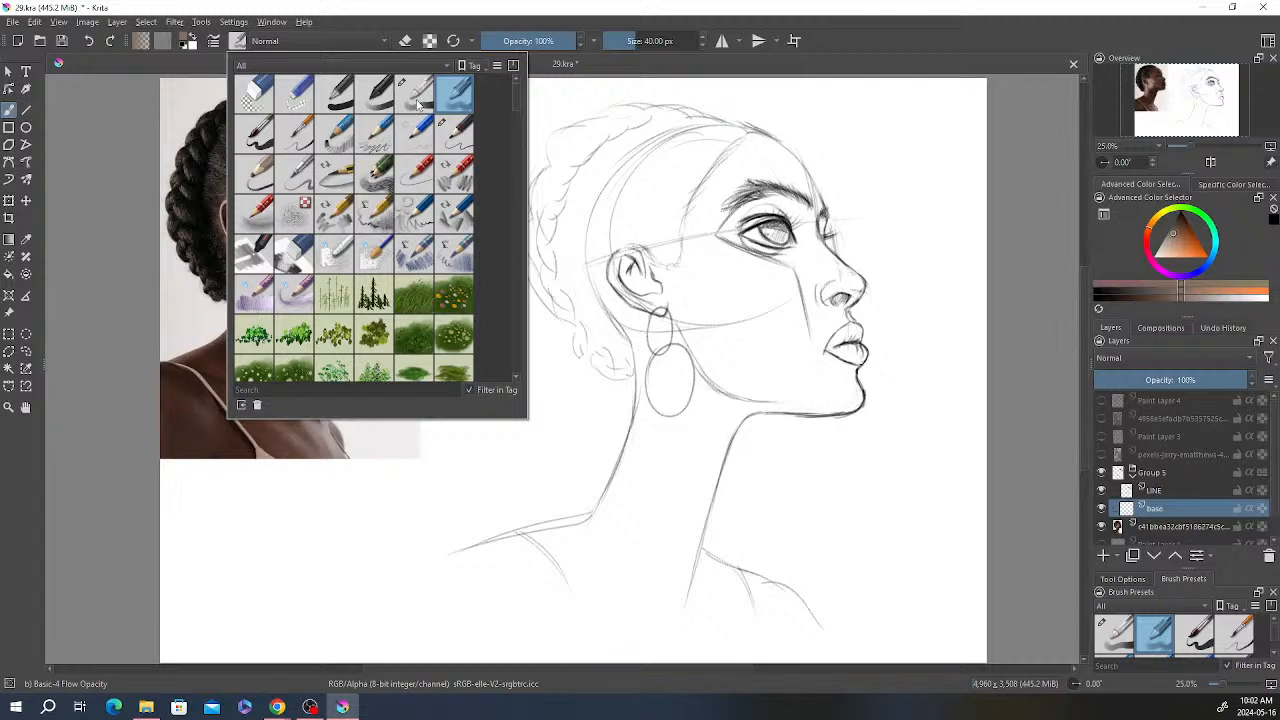
click(416, 95)
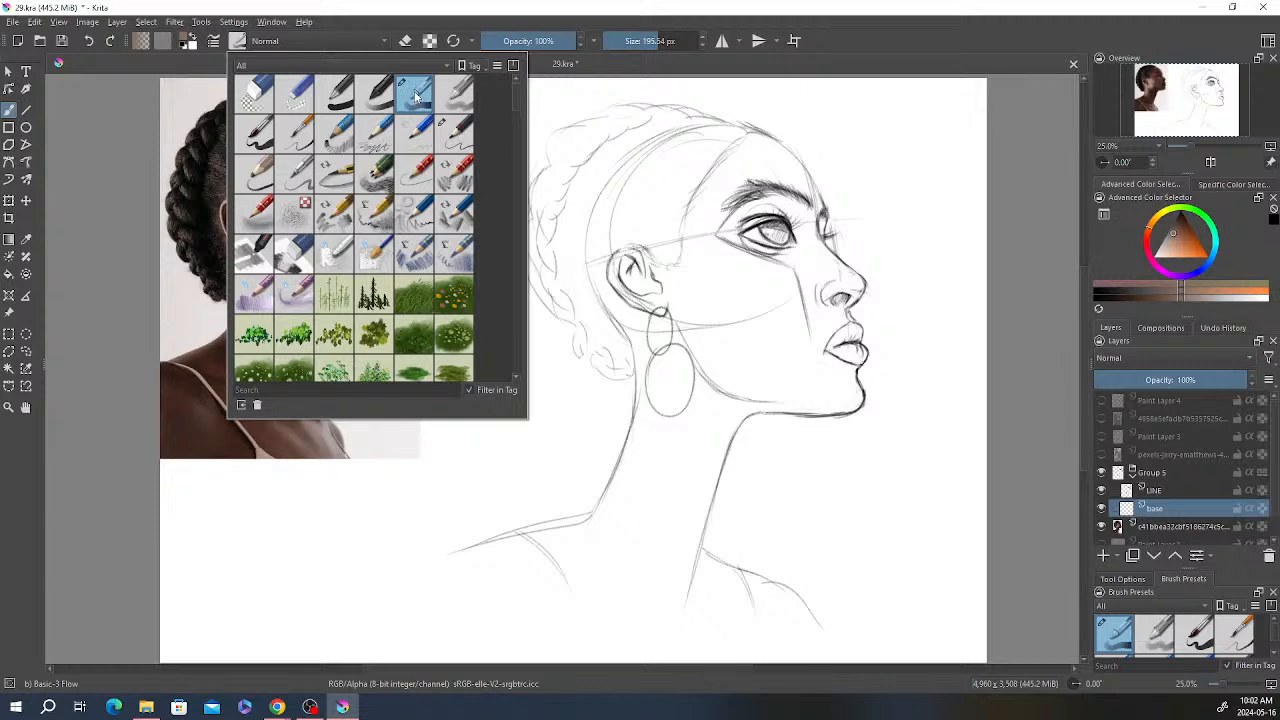
click(893, 168)
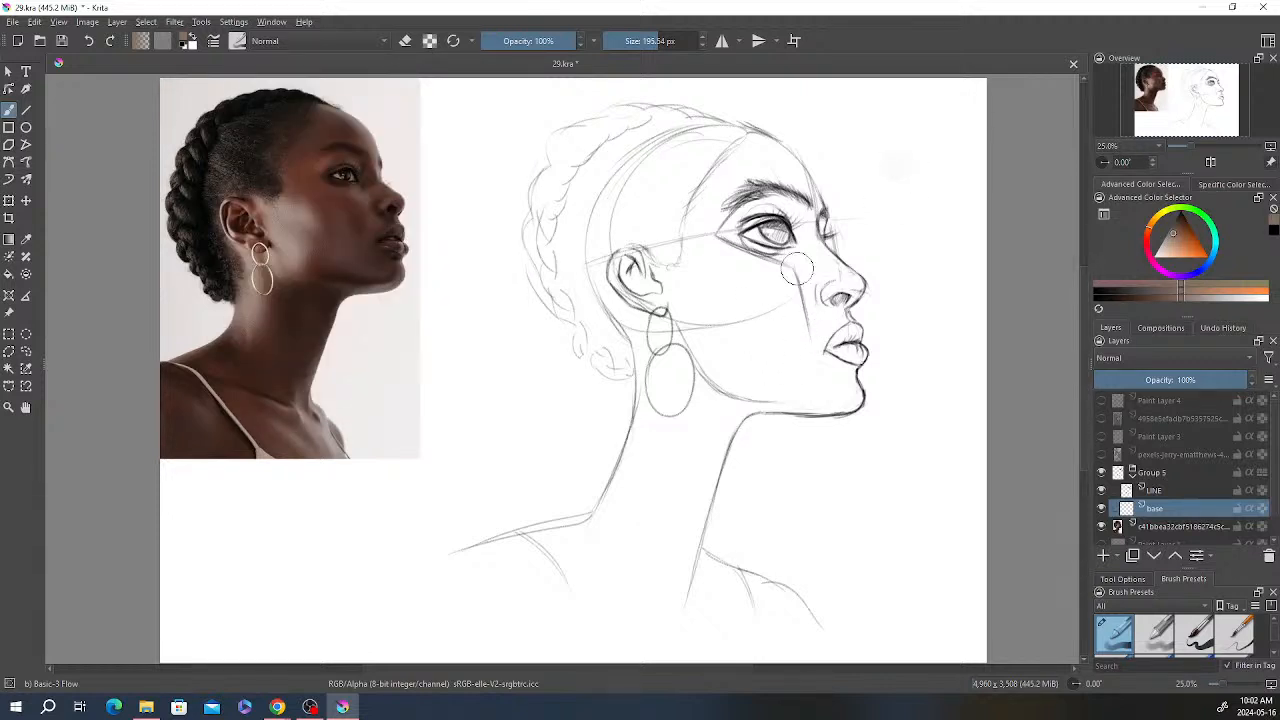
Step: Block in the face, skull and upper neck with the greyish-brown skin colour on the base layer
mouse_move(777, 343)
mouse_down()
mouse_move(796, 332)
mouse_move(745, 300)
mouse_move(705, 380)
mouse_move(748, 196)
mouse_move(690, 330)
mouse_up()
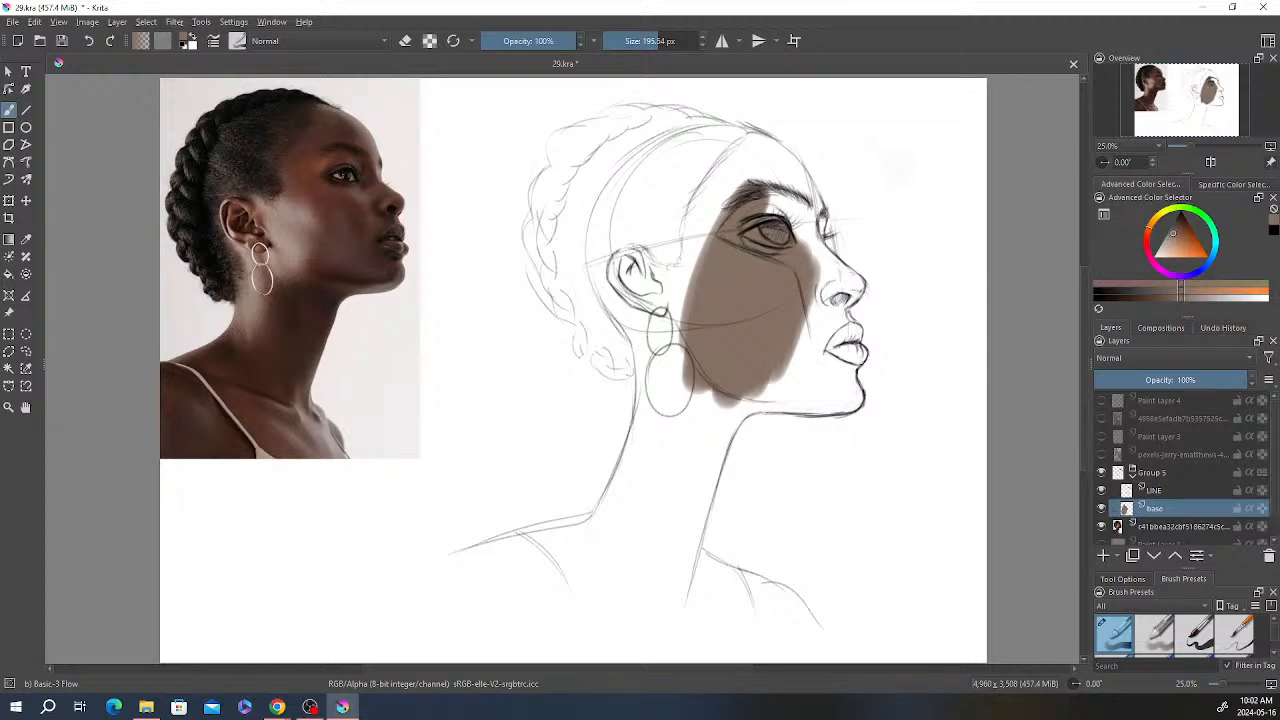
mouse_move(680, 350)
mouse_down()
mouse_move(670, 211)
mouse_move(628, 247)
mouse_move(612, 300)
mouse_move(618, 165)
mouse_move(618, 267)
mouse_move(671, 135)
mouse_move(738, 160)
mouse_move(758, 200)
mouse_up()
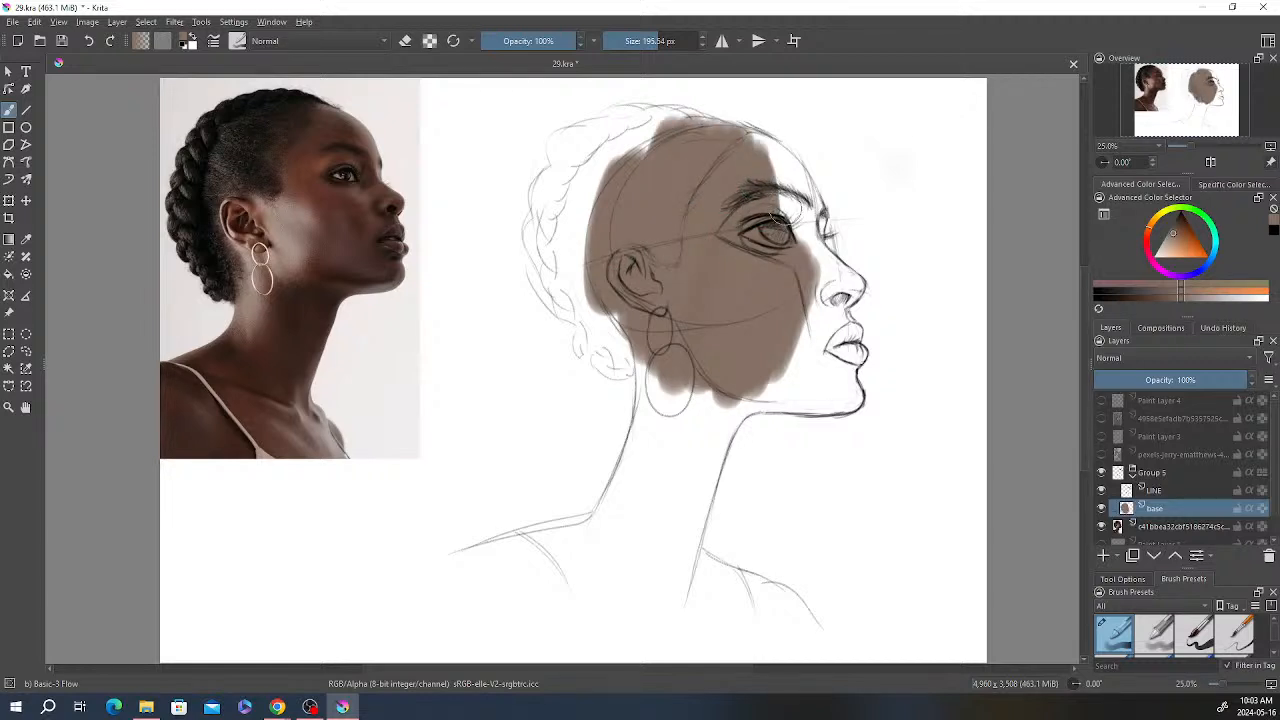
mouse_move(752, 138)
mouse_down()
mouse_move(780, 130)
mouse_move(828, 310)
mouse_move(835, 300)
mouse_move(850, 330)
mouse_move(830, 385)
mouse_move(722, 420)
mouse_move(655, 510)
mouse_move(626, 372)
mouse_up()
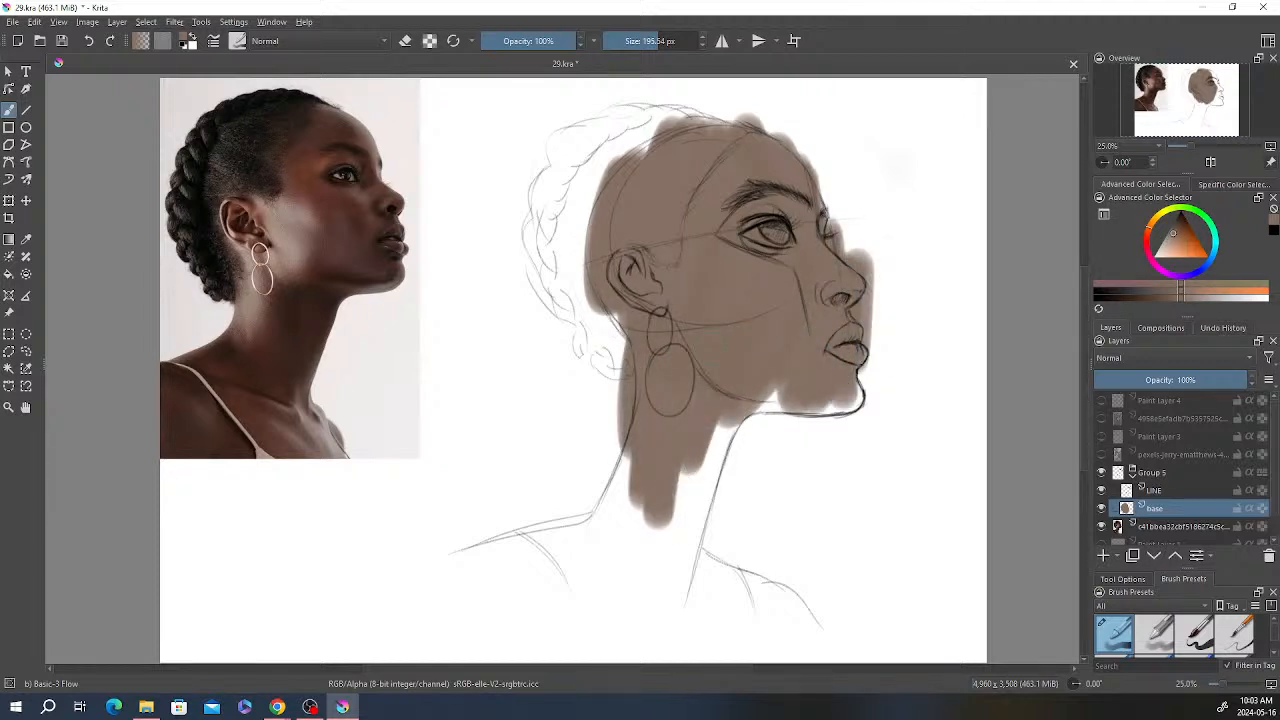
Step: Fill the neck, both shoulders, the upper chest and the back of the head with the same flat base colour
mouse_move(735, 420)
mouse_down()
mouse_move(652, 598)
mouse_move(635, 500)
mouse_move(805, 400)
mouse_move(845, 418)
mouse_move(858, 385)
mouse_move(822, 240)
mouse_move(650, 150)
mouse_move(617, 293)
mouse_move(605, 540)
mouse_move(462, 560)
mouse_up()
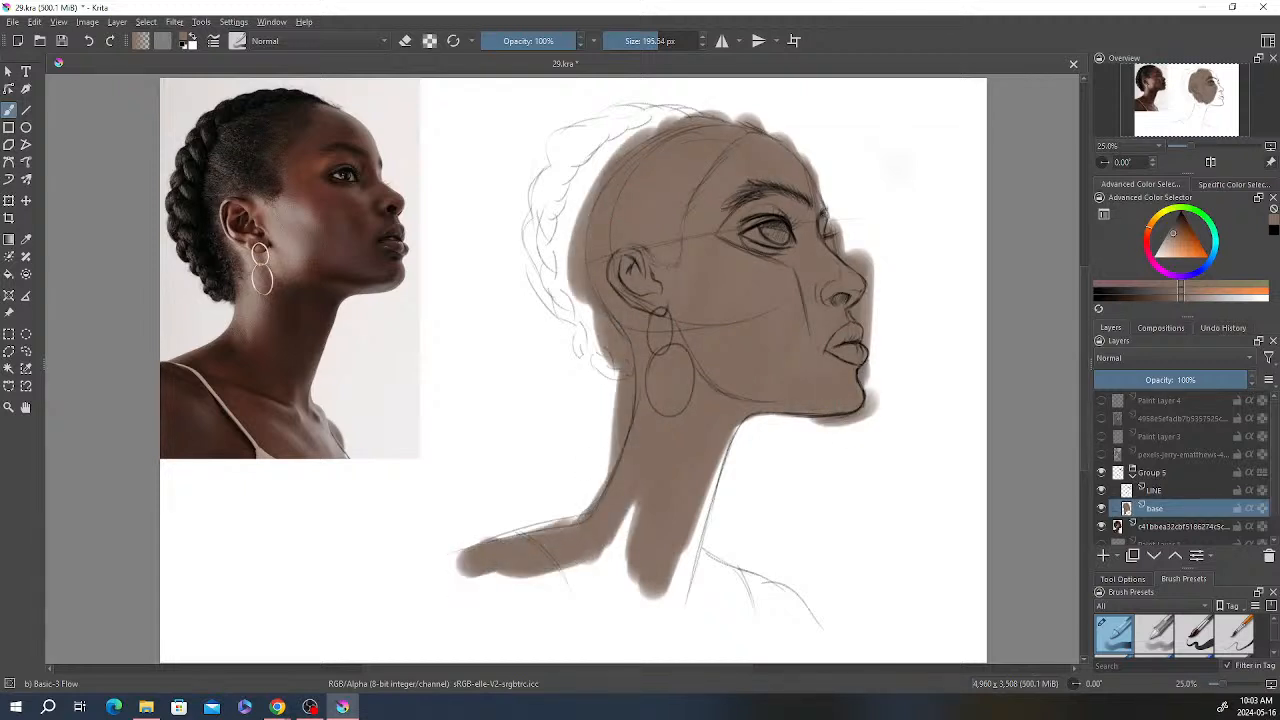
mouse_move(575, 535)
mouse_down()
mouse_move(555, 583)
mouse_move(515, 580)
mouse_up()
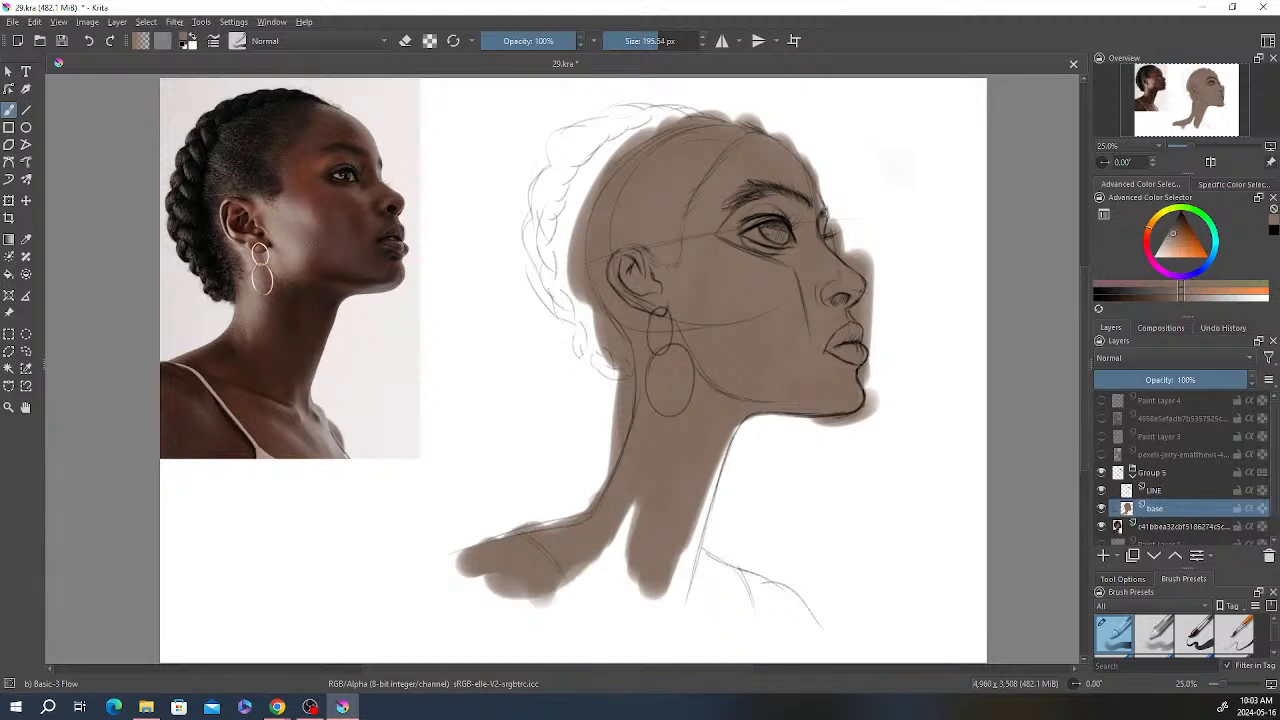
drag(620, 515, 570, 602)
mouse_move(628, 520)
mouse_down()
mouse_move(600, 600)
mouse_move(655, 607)
mouse_up()
drag(700, 482, 686, 588)
drag(722, 442, 683, 610)
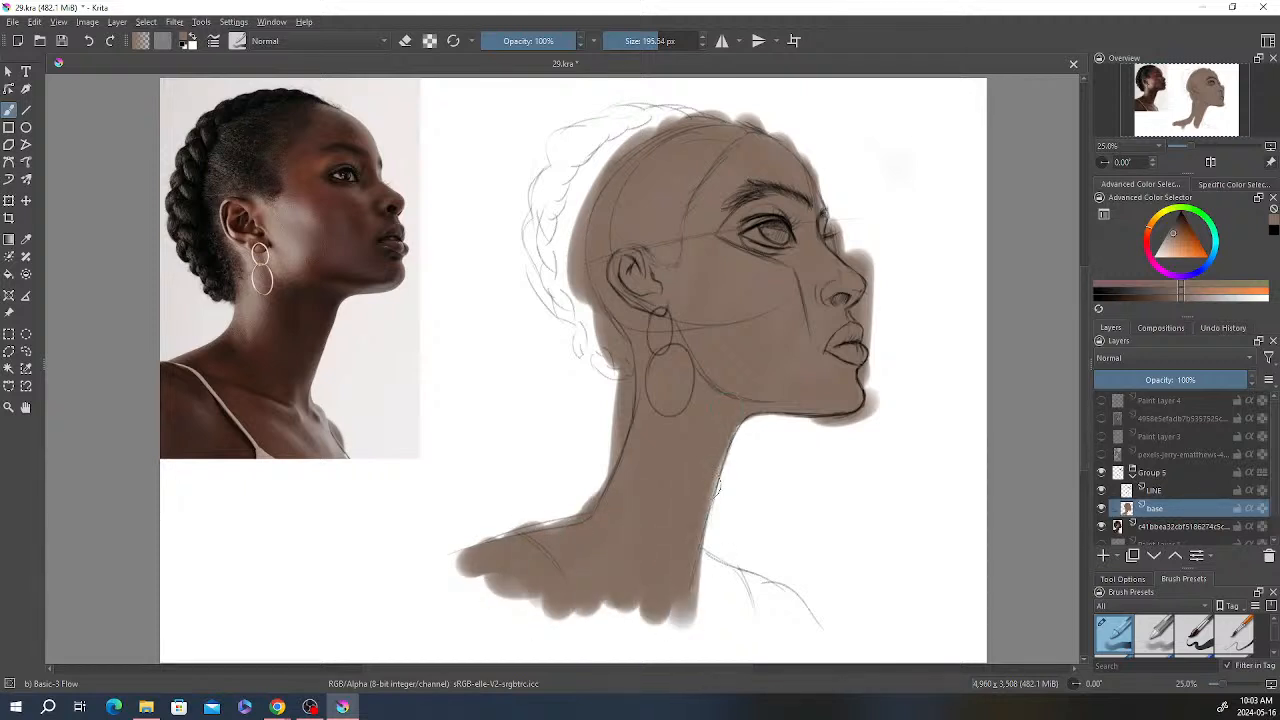
mouse_move(717, 487)
mouse_down()
mouse_move(690, 610)
mouse_move(760, 590)
mouse_move(810, 625)
mouse_move(705, 600)
mouse_move(760, 625)
mouse_move(592, 630)
mouse_move(535, 522)
mouse_move(471, 534)
mouse_move(480, 600)
mouse_move(578, 614)
mouse_up()
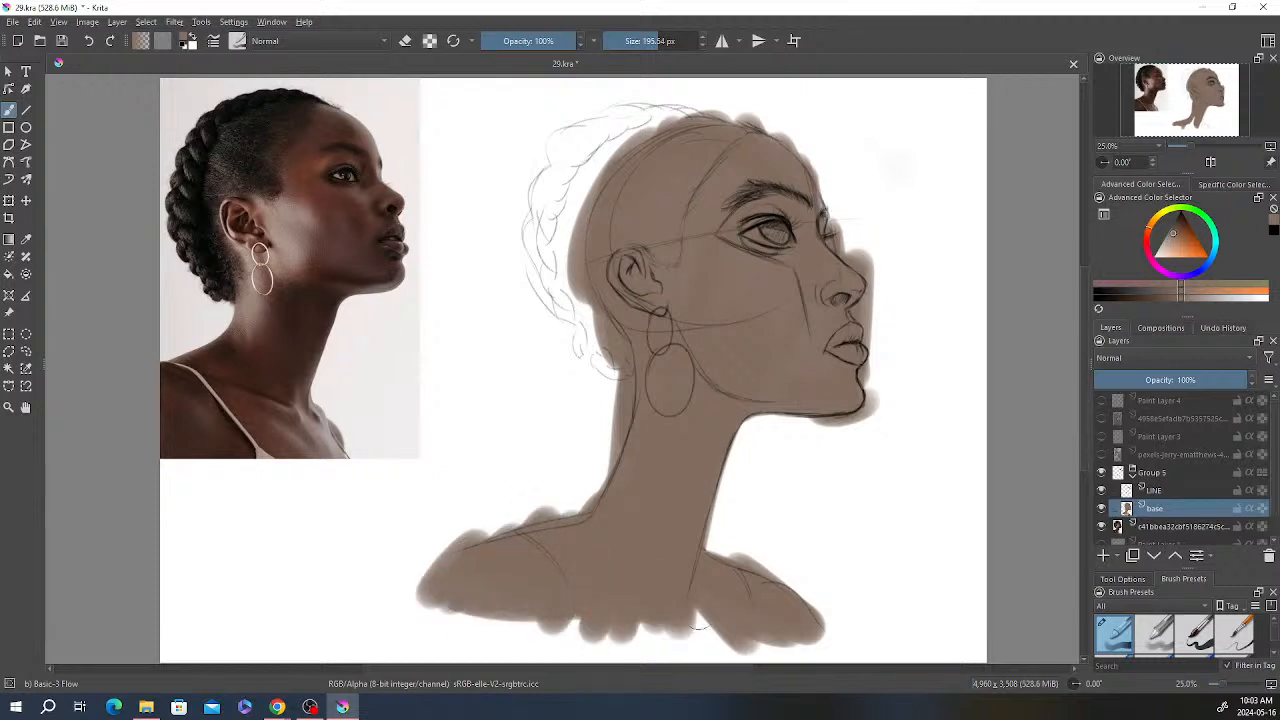
mouse_move(696, 628)
mouse_down()
mouse_move(505, 641)
mouse_move(811, 640)
mouse_up()
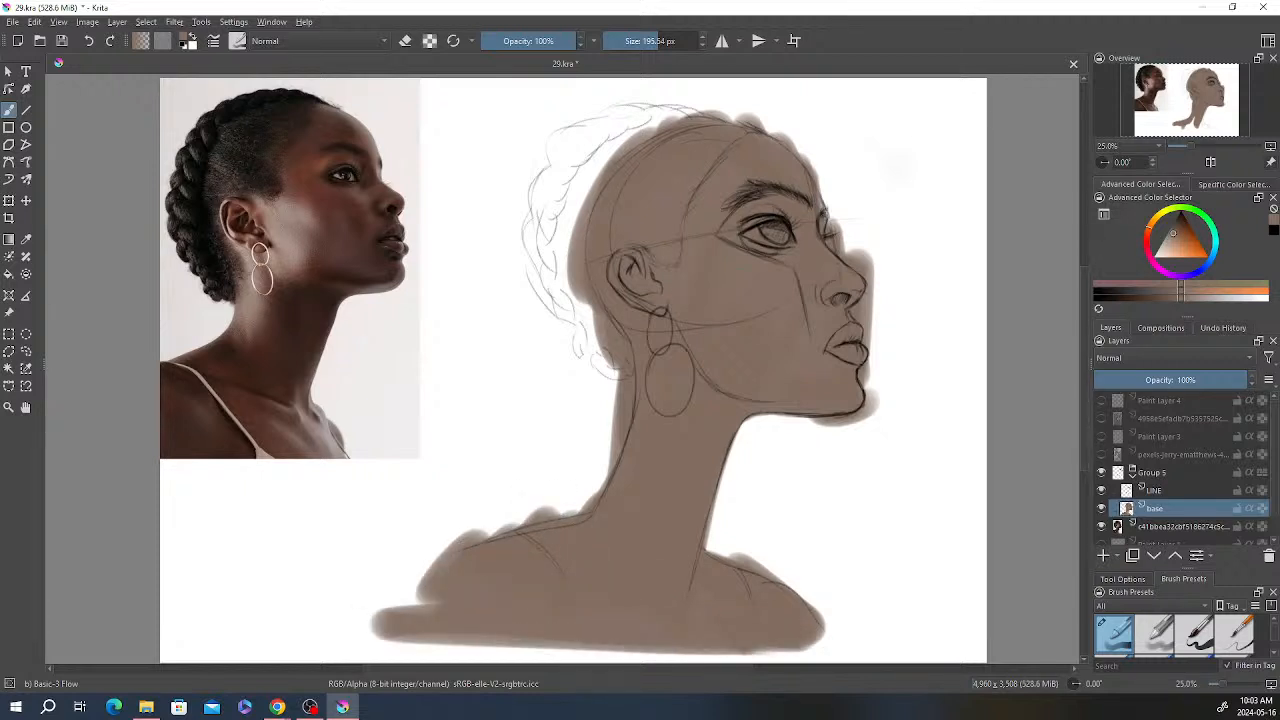
mouse_move(660, 122)
mouse_down()
mouse_move(628, 148)
mouse_move(570, 245)
mouse_move(600, 350)
mouse_move(590, 320)
mouse_up()
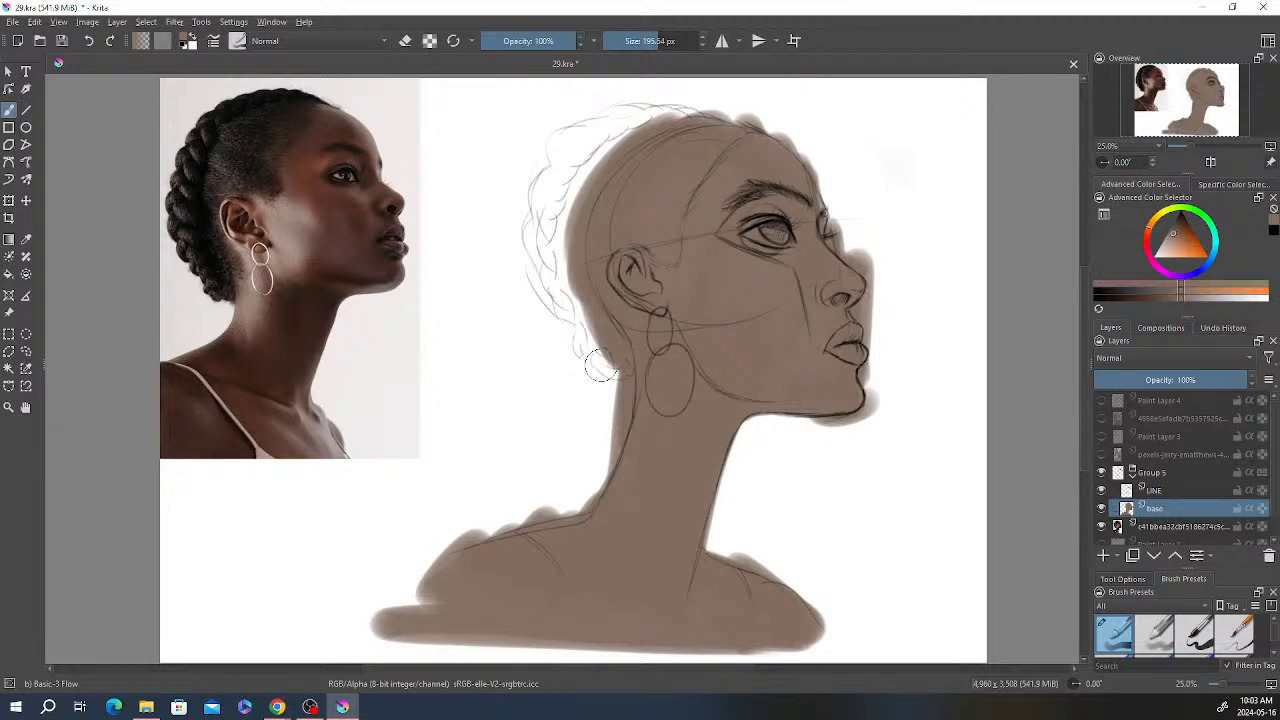
Step: Erase the excess base colour in front of the brow and nose, and set the eraser brush size to 87.79 px
mouse_move(810, 198)
mouse_down()
mouse_move(843, 232)
mouse_move(848, 214)
mouse_move(852, 248)
mouse_move(842, 232)
mouse_move(843, 243)
mouse_move(886, 277)
mouse_move(885, 299)
mouse_up()
key(e)
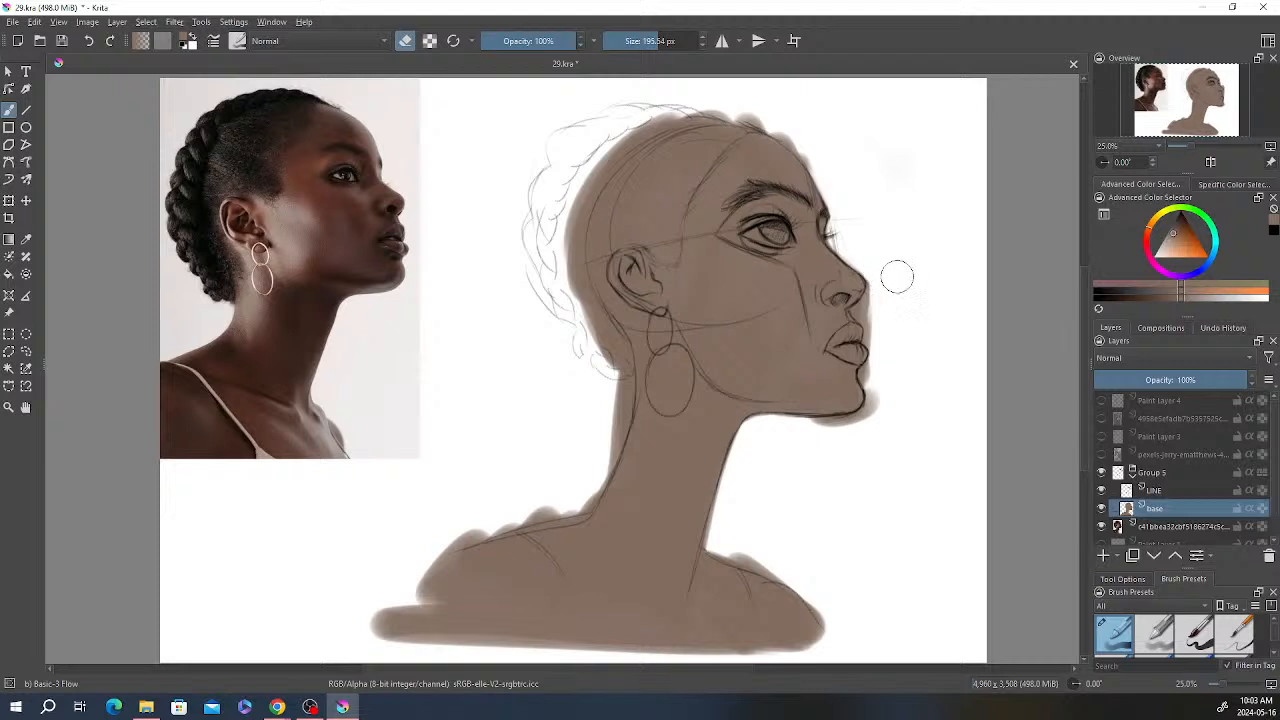
right_click(905, 182)
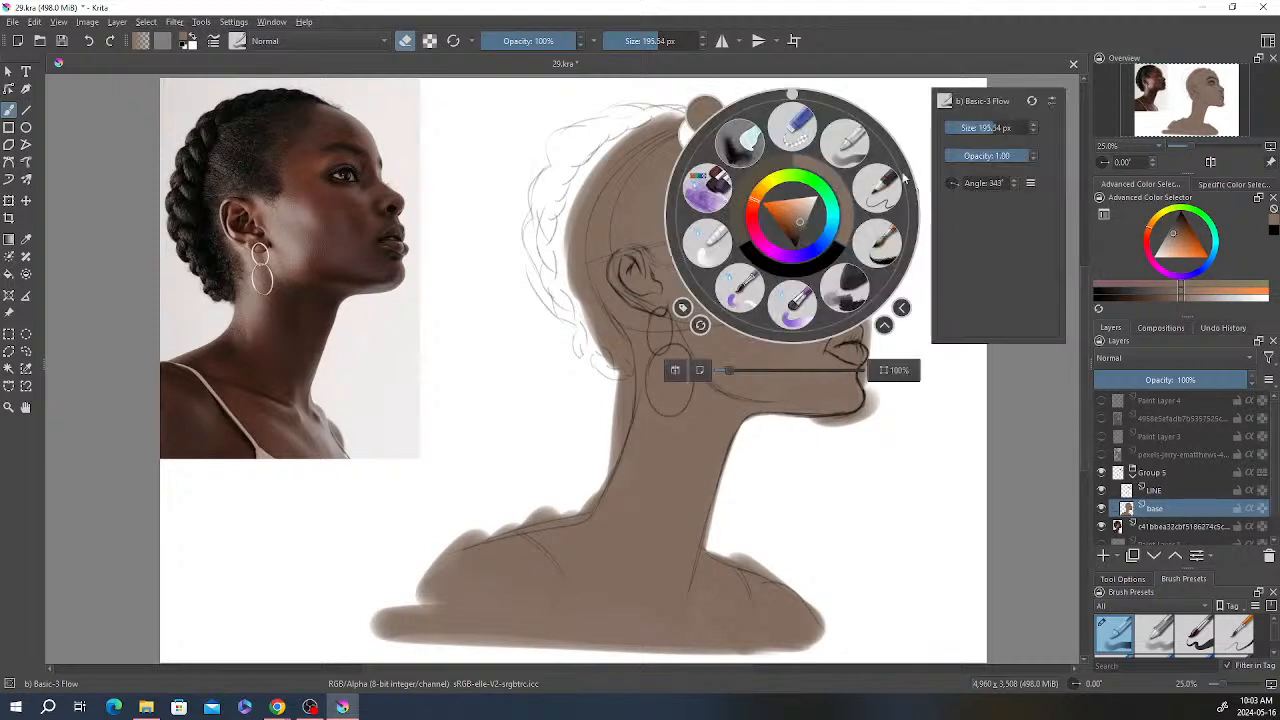
click(982, 128)
click(905, 430)
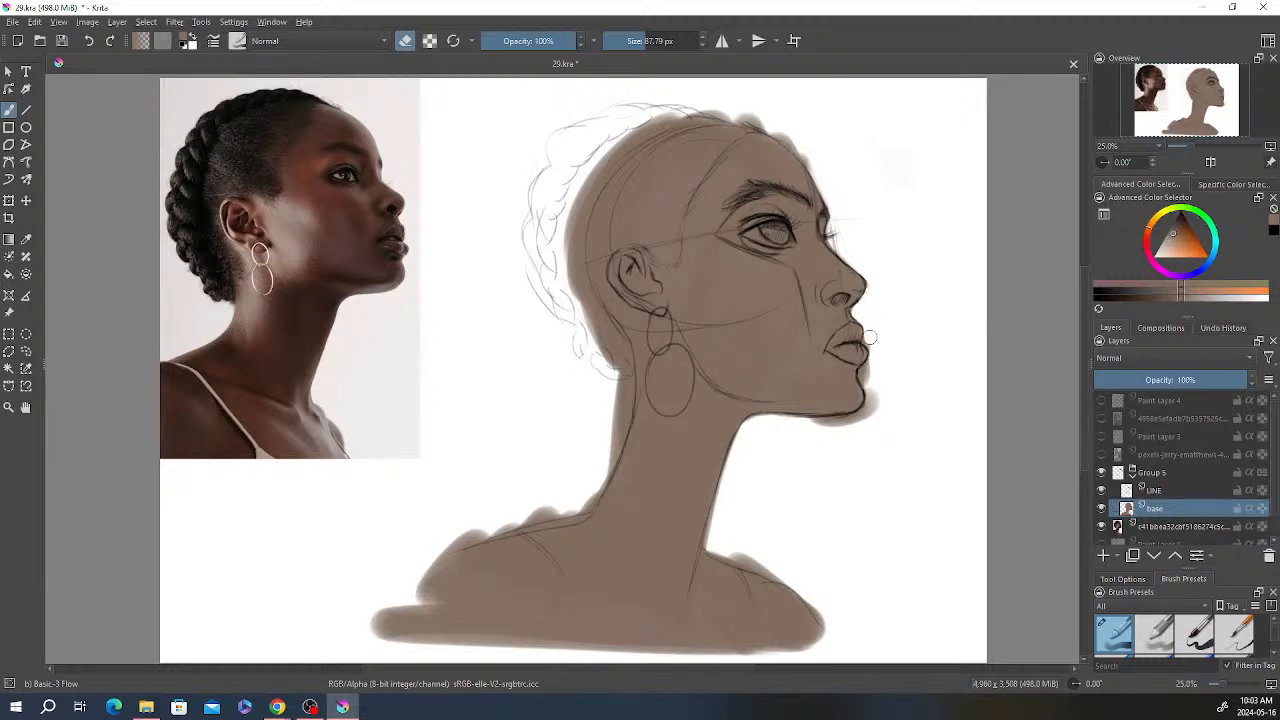
Step: Erase the base colour spilling outside the lips, chin, jaw, front shoulder and forehead lines
mouse_move(869, 337)
mouse_down()
mouse_move(876, 402)
mouse_move(869, 383)
mouse_up()
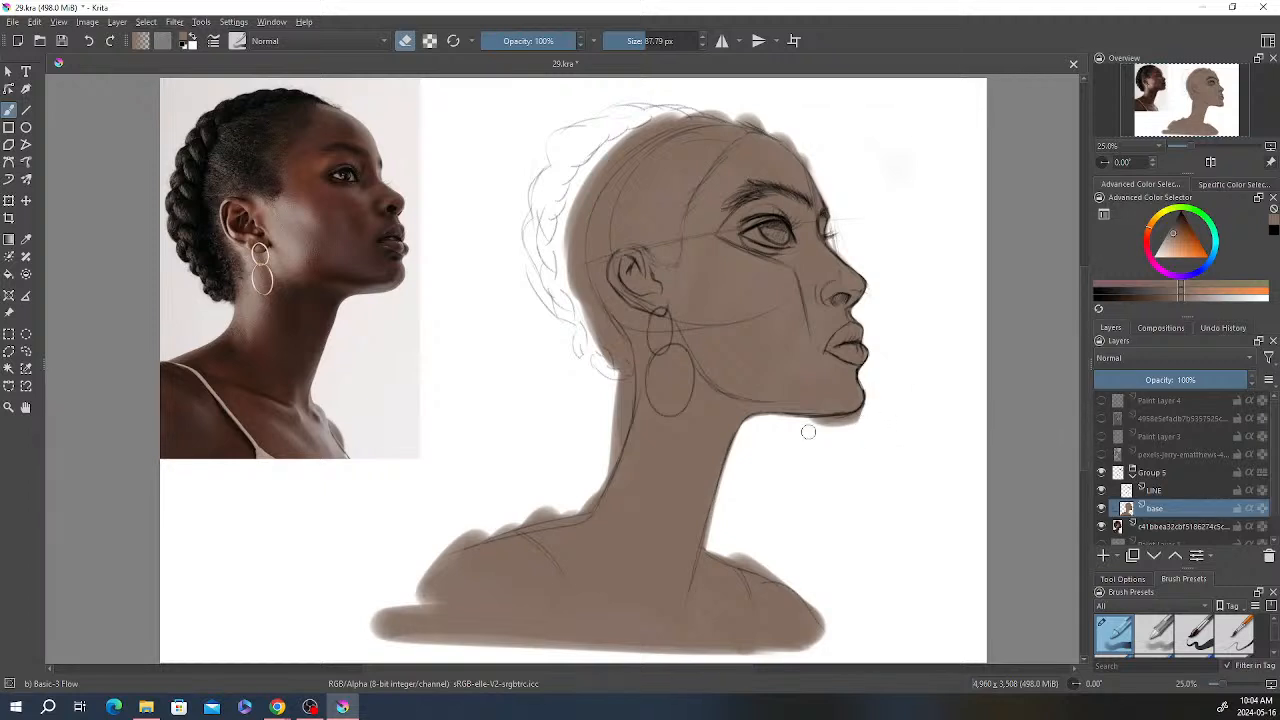
drag(802, 428, 869, 420)
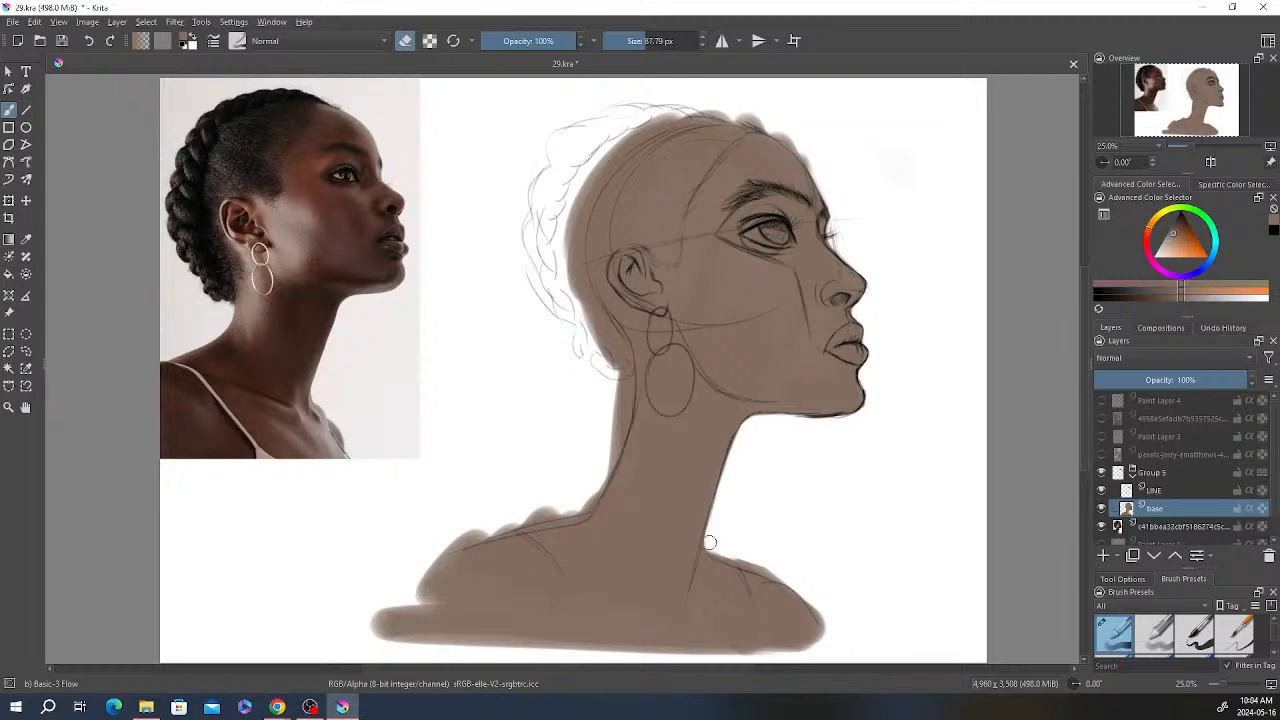
mouse_move(709, 542)
mouse_down()
mouse_move(757, 565)
mouse_move(710, 546)
mouse_move(795, 580)
mouse_move(815, 596)
mouse_move(759, 567)
mouse_move(805, 590)
mouse_up()
mouse_move(734, 112)
mouse_down()
mouse_move(770, 126)
mouse_move(744, 113)
mouse_move(760, 115)
mouse_move(812, 161)
mouse_up()
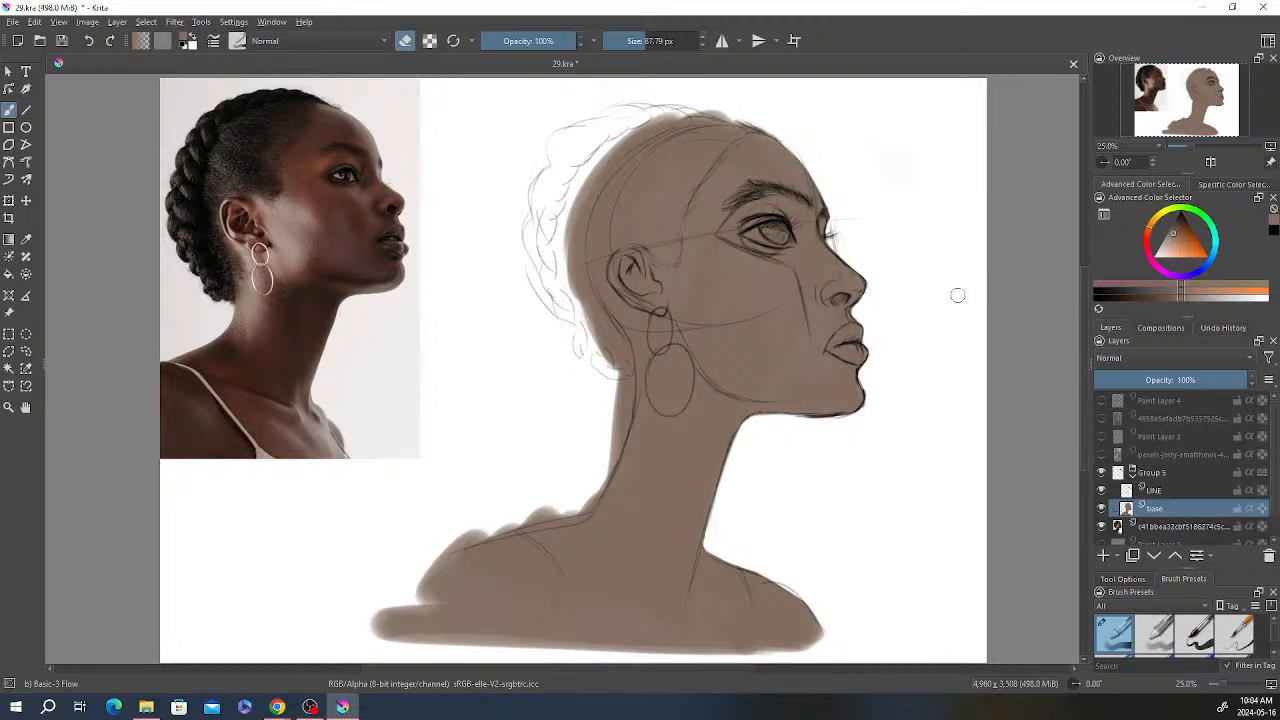
Step: Erase the base colour outside the nape and rear shoulder outlines, and trim the overhang at the bust's lower corner
mouse_move(611, 378)
mouse_down()
mouse_move(597, 474)
mouse_move(620, 380)
mouse_move(606, 447)
mouse_move(620, 415)
mouse_move(587, 497)
mouse_move(610, 447)
mouse_move(600, 480)
mouse_up()
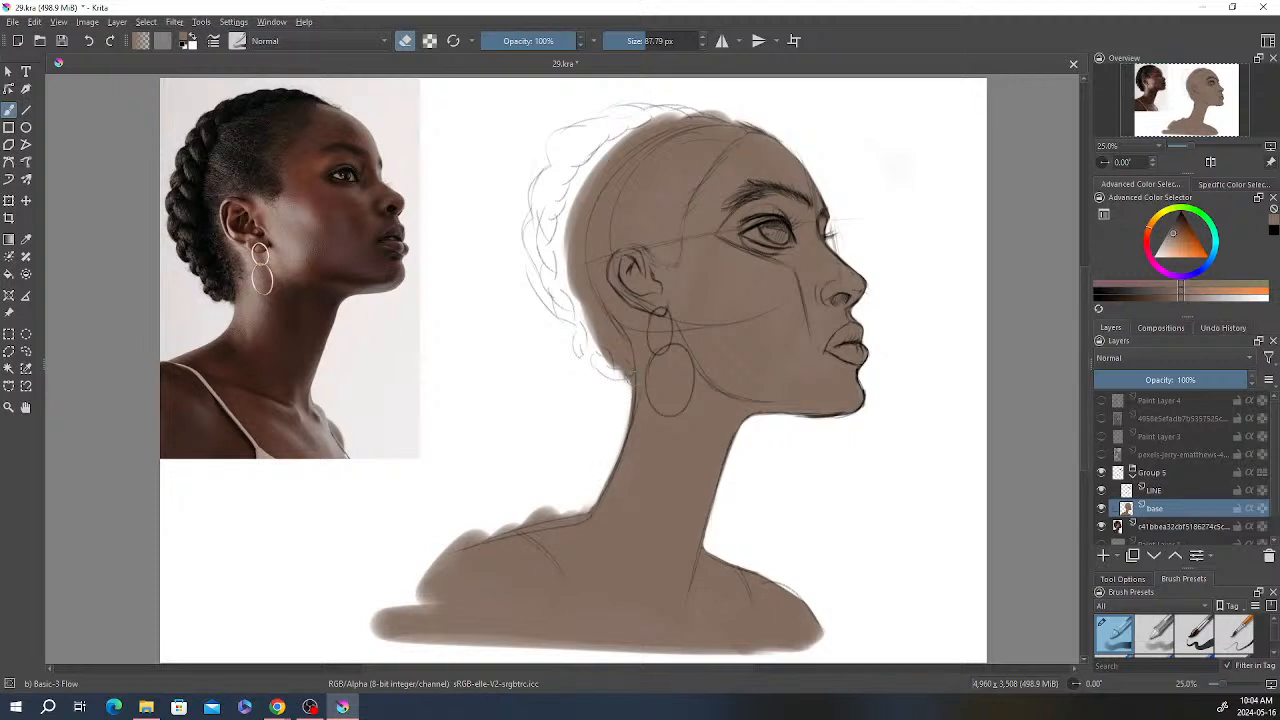
scroll(840, 378, up, 1)
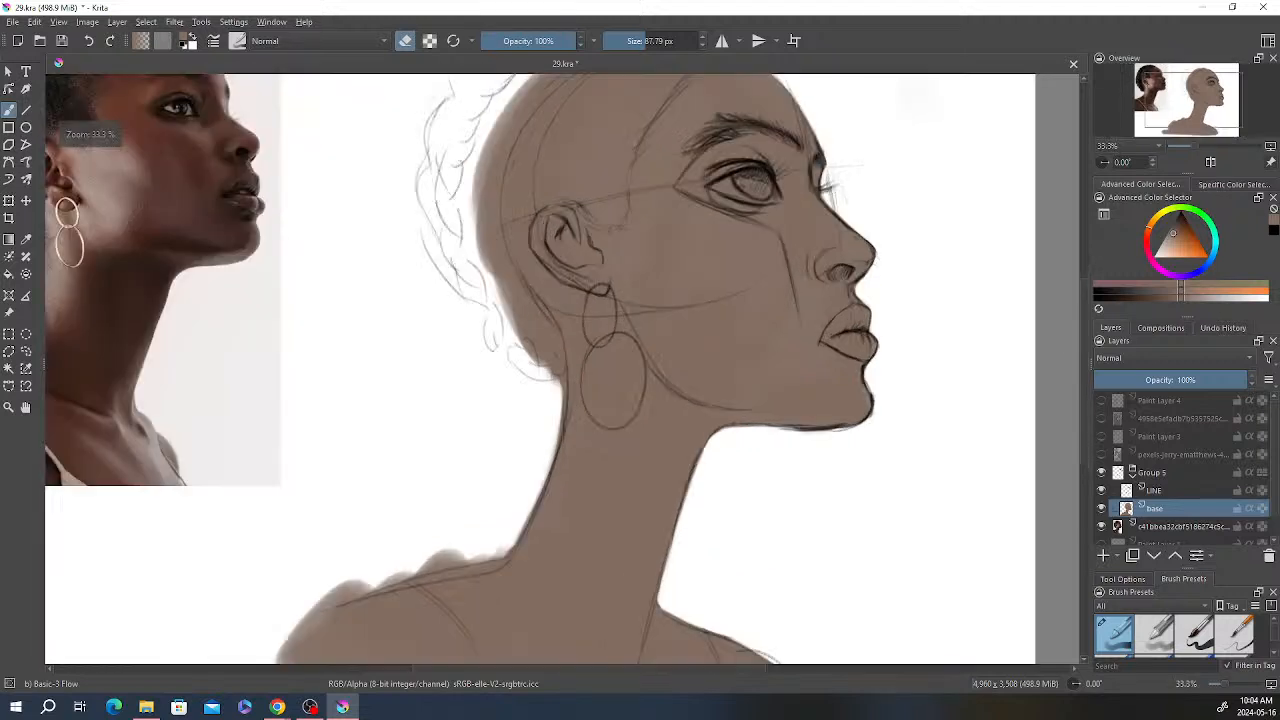
drag(752, 391, 967, 235)
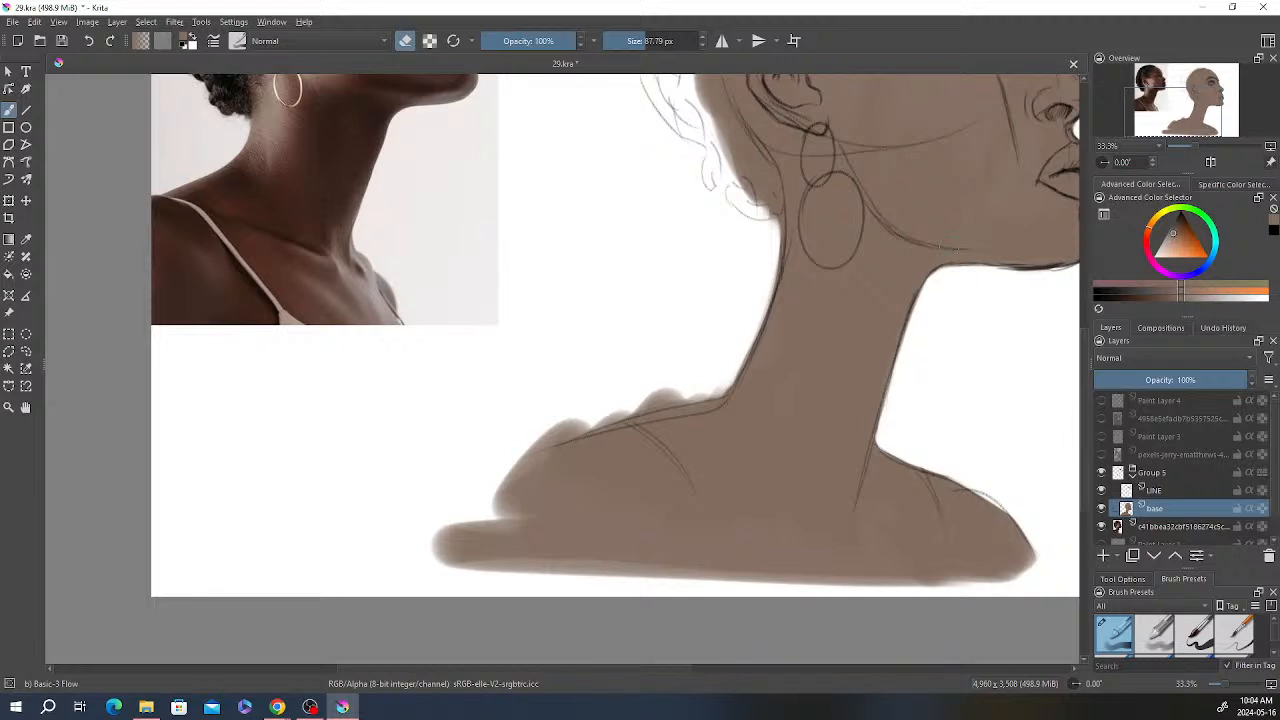
mouse_move(691, 393)
mouse_down()
mouse_move(644, 388)
mouse_move(569, 413)
mouse_move(697, 383)
mouse_move(508, 445)
mouse_move(591, 406)
mouse_up()
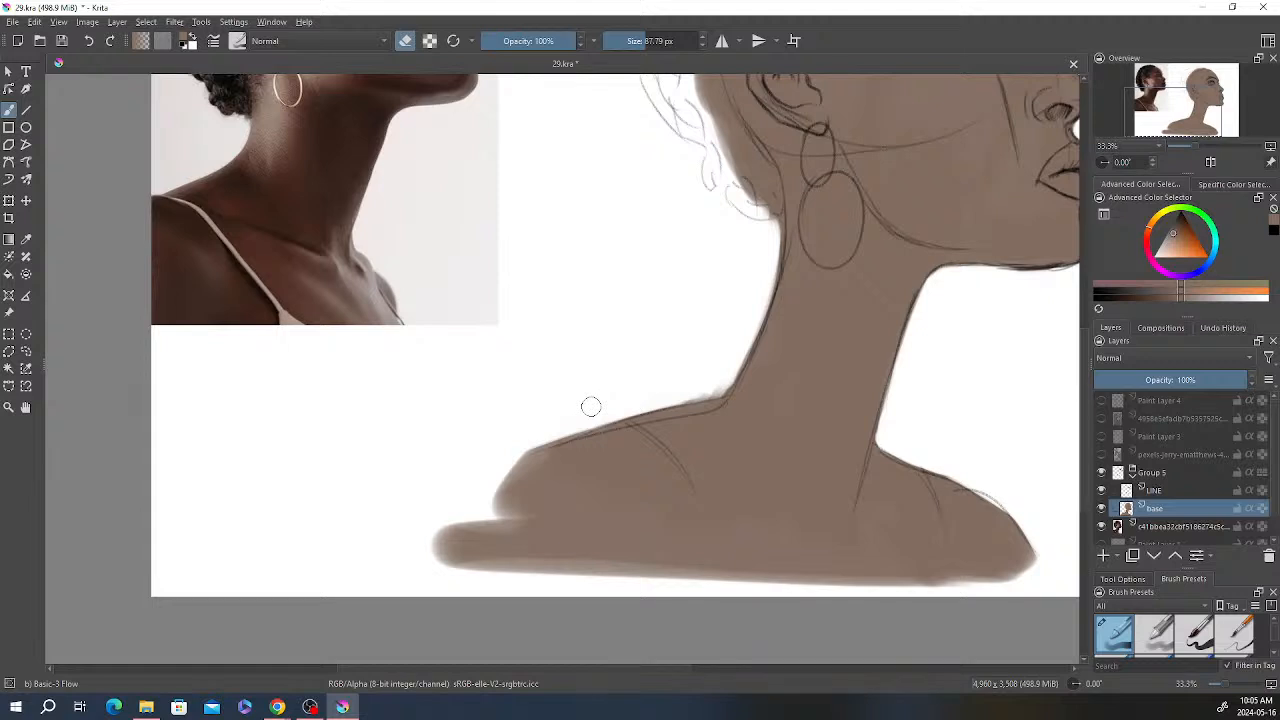
drag(591, 406, 710, 381)
mouse_move(444, 534)
mouse_down()
mouse_move(454, 548)
mouse_move(470, 520)
mouse_move(446, 569)
mouse_move(459, 549)
mouse_up()
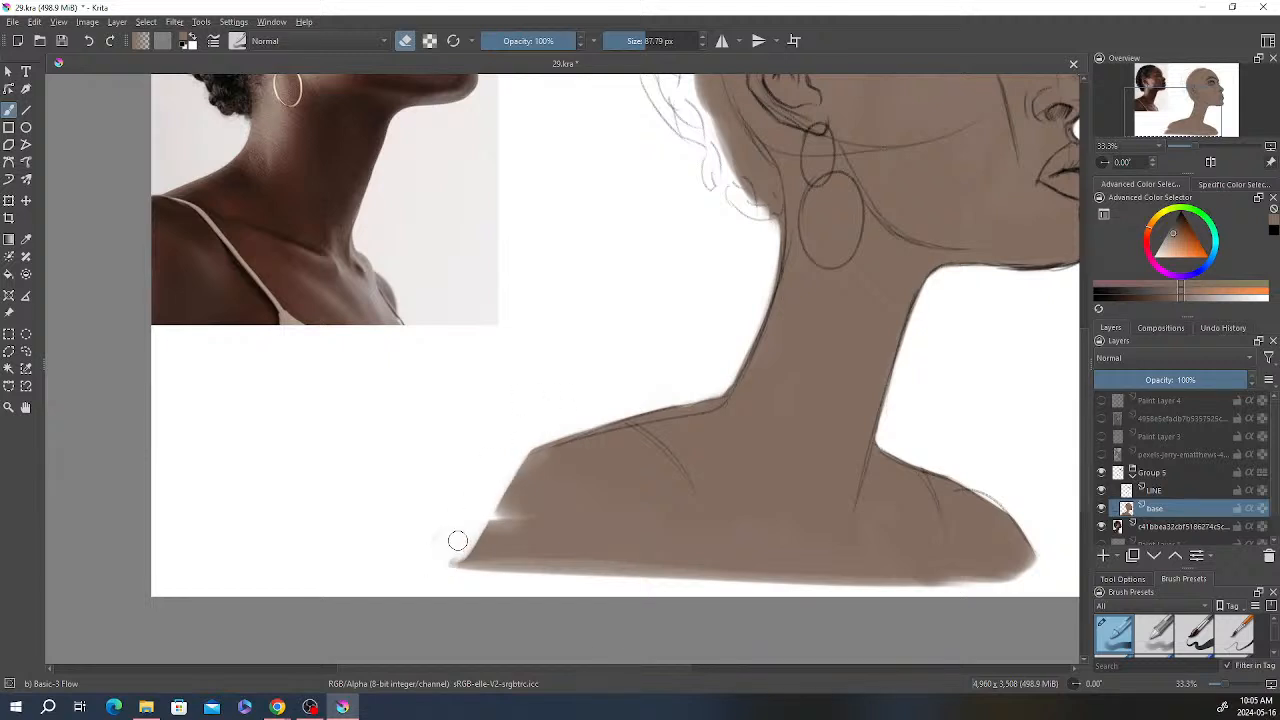
Step: Switch the brush from erasing back to painting with the whole portrait in view
scroll(758, 428, down, 1)
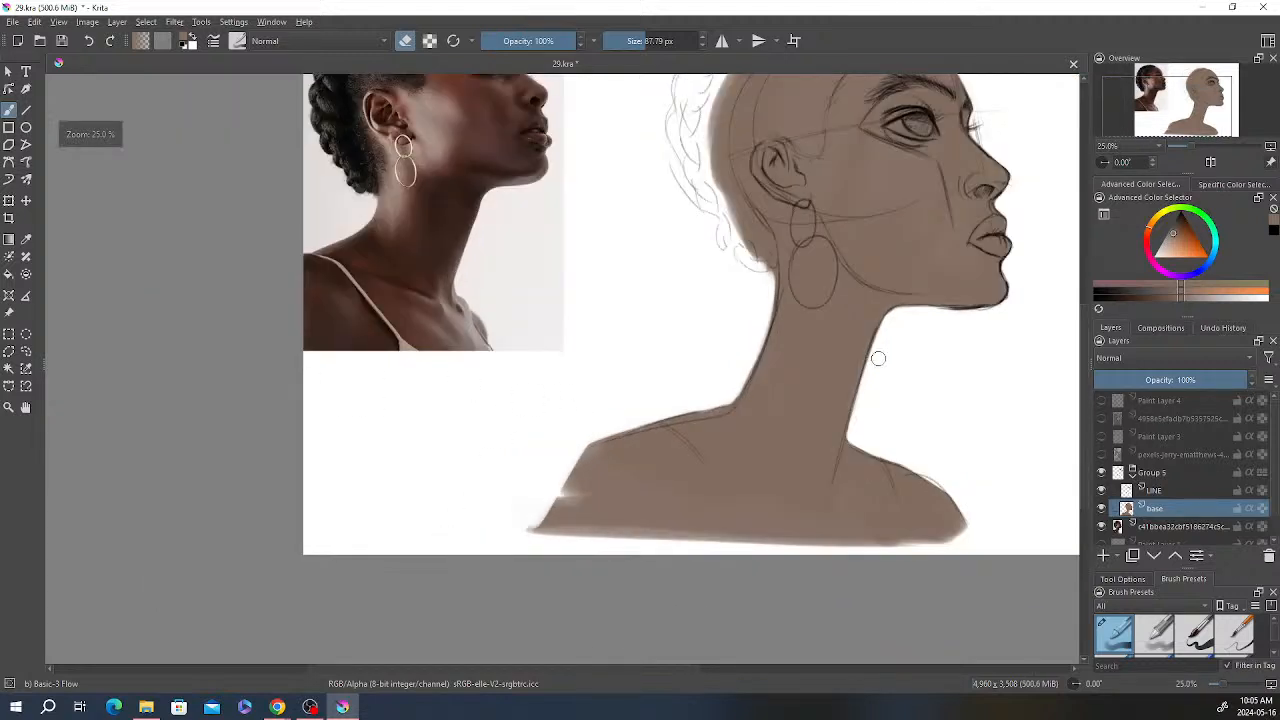
drag(877, 357, 818, 430)
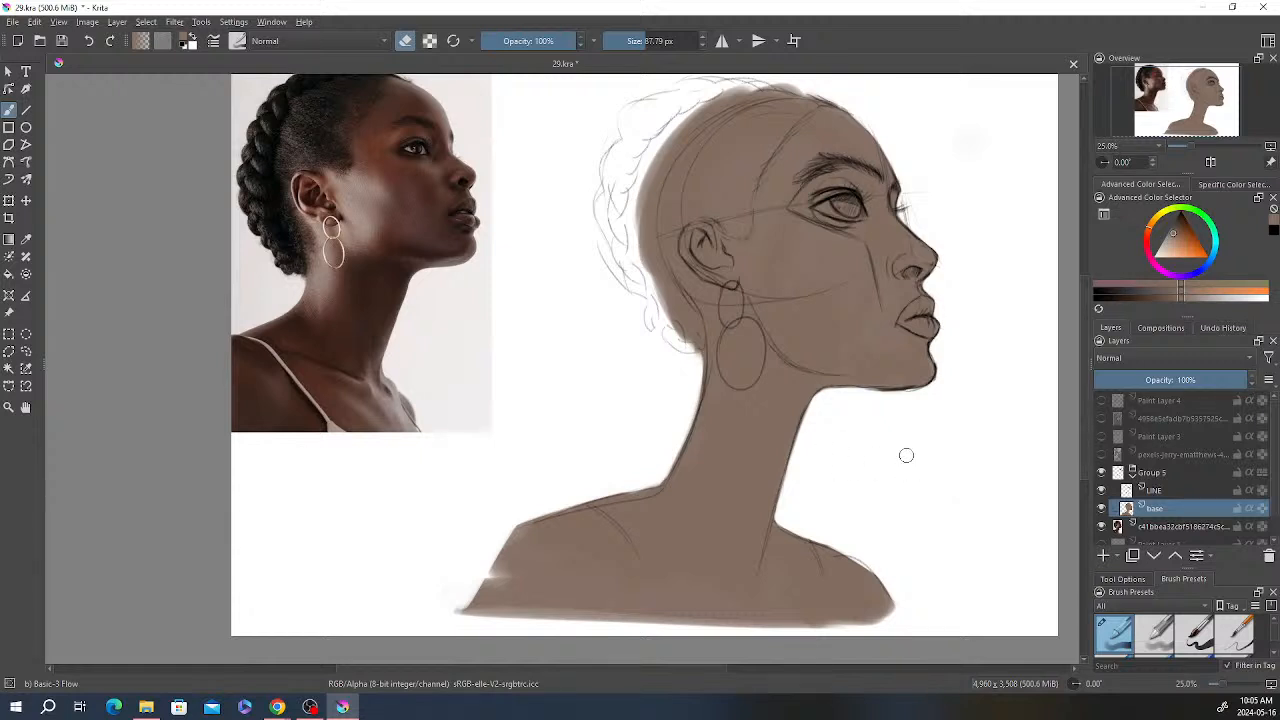
scroll(838, 410, down, 1)
scroll(829, 403, up, 1)
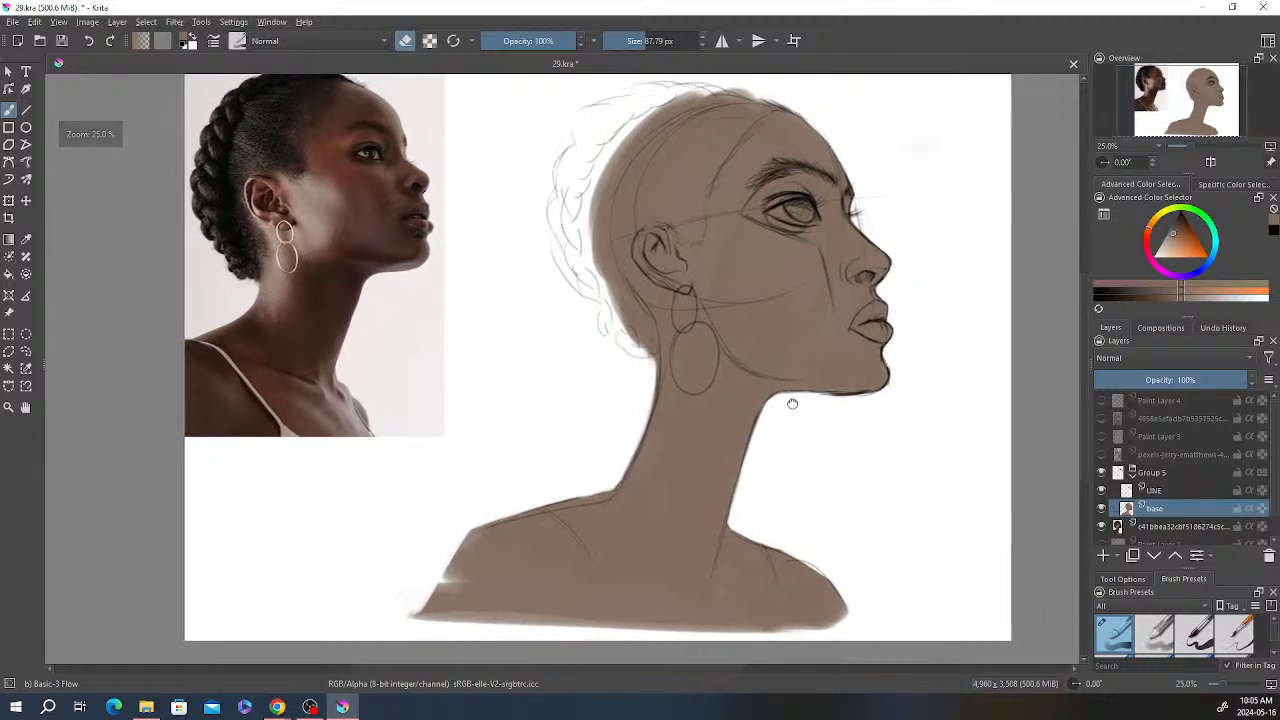
drag(778, 431, 804, 418)
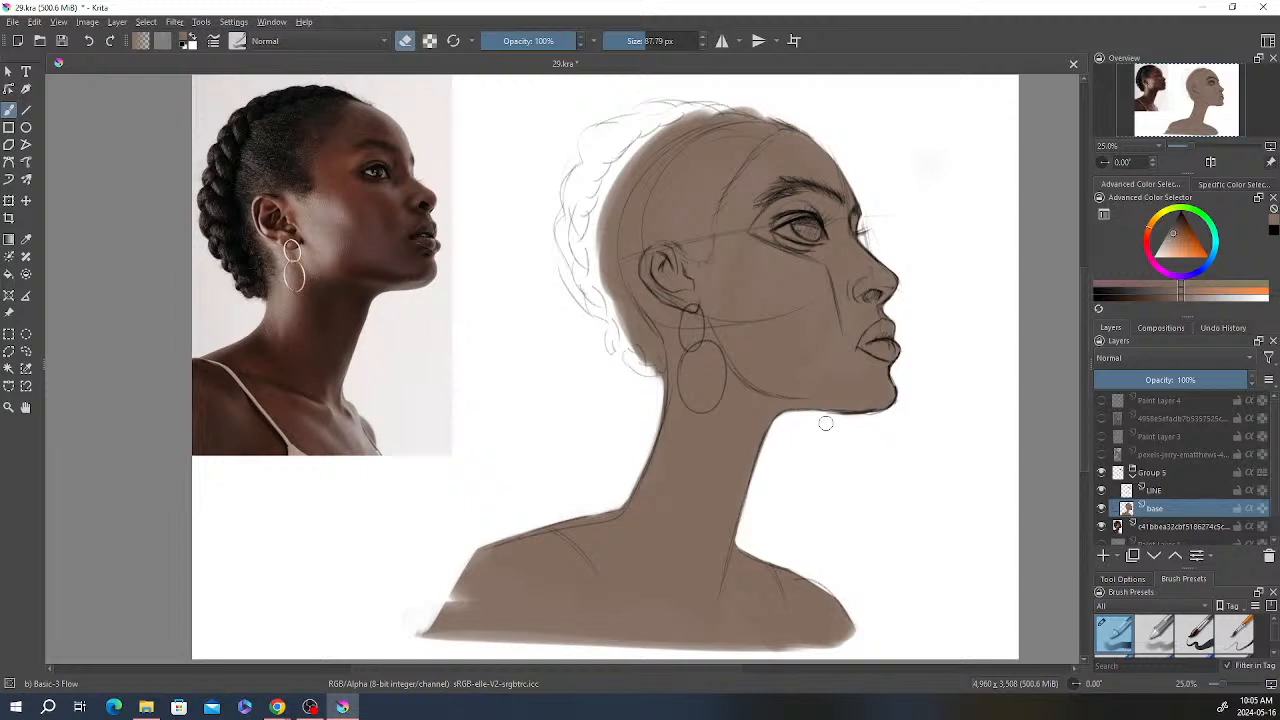
key(e)
scroll(1276, 449, down, 1)
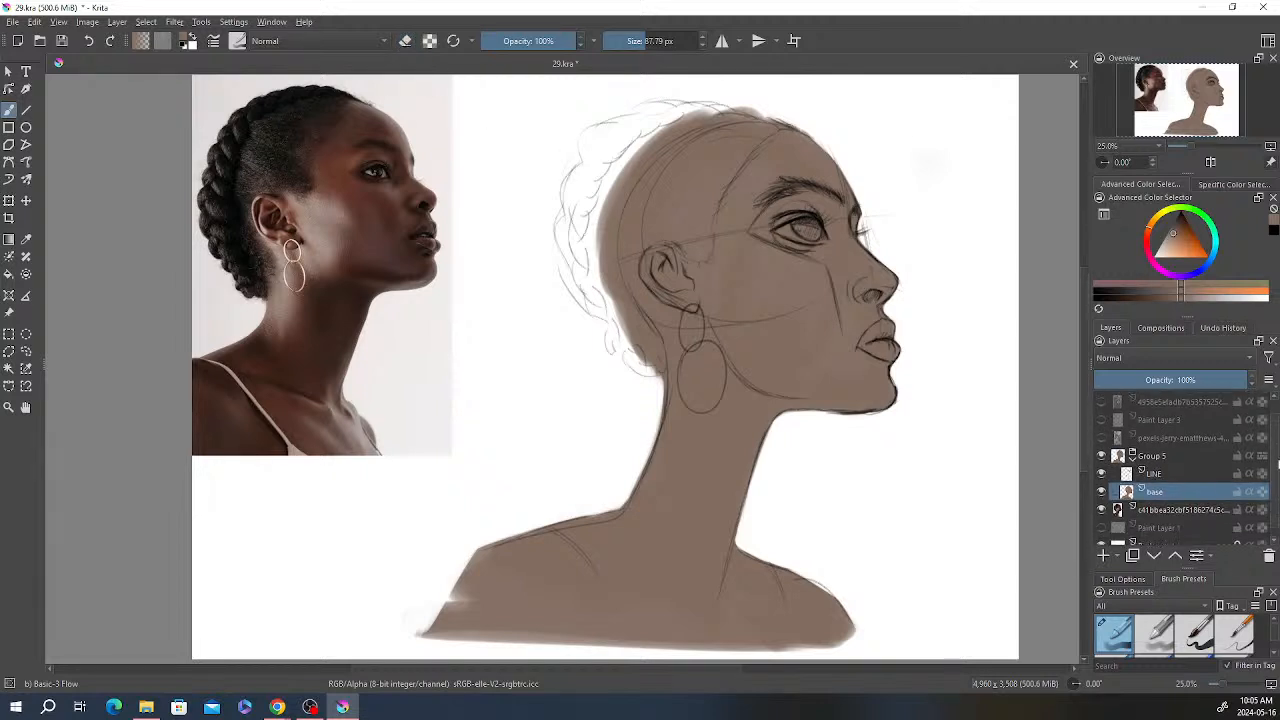
Step: Add a new paint layer between the base and LINE layers and name it "shadows"
mouse_move(1204, 462)
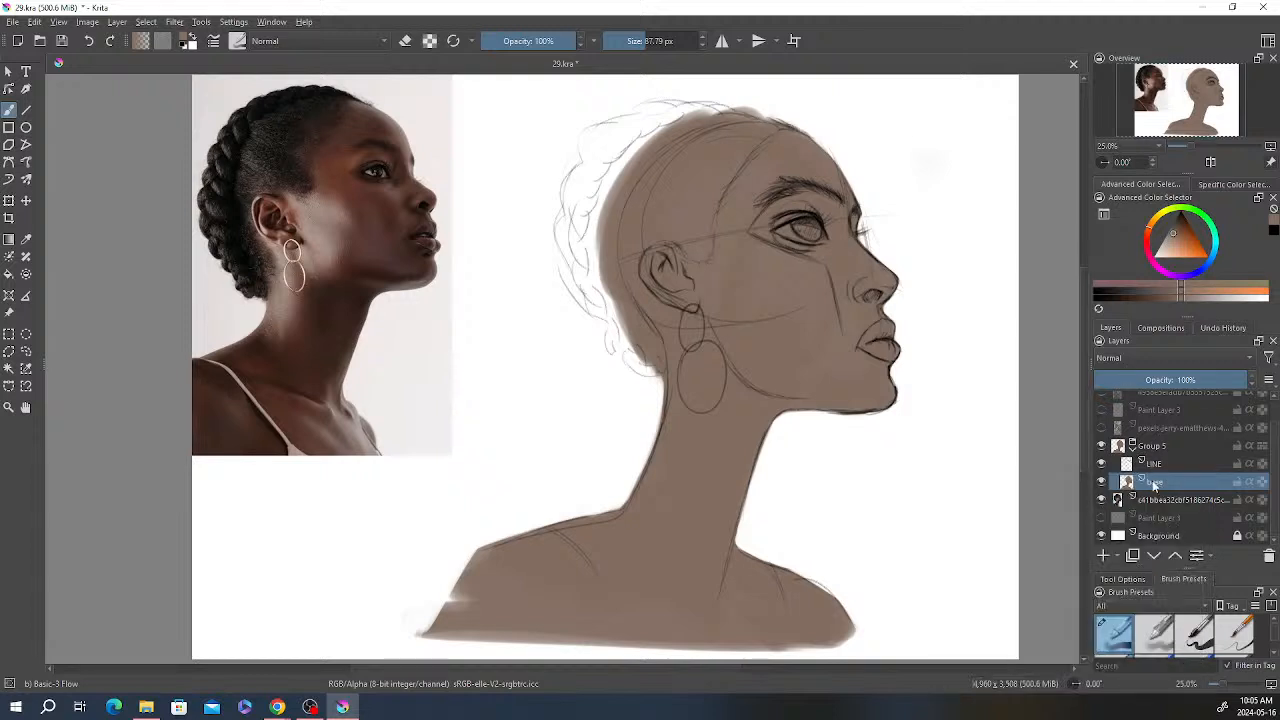
click(1158, 466)
click(1156, 482)
click(1105, 557)
double_click(1167, 481)
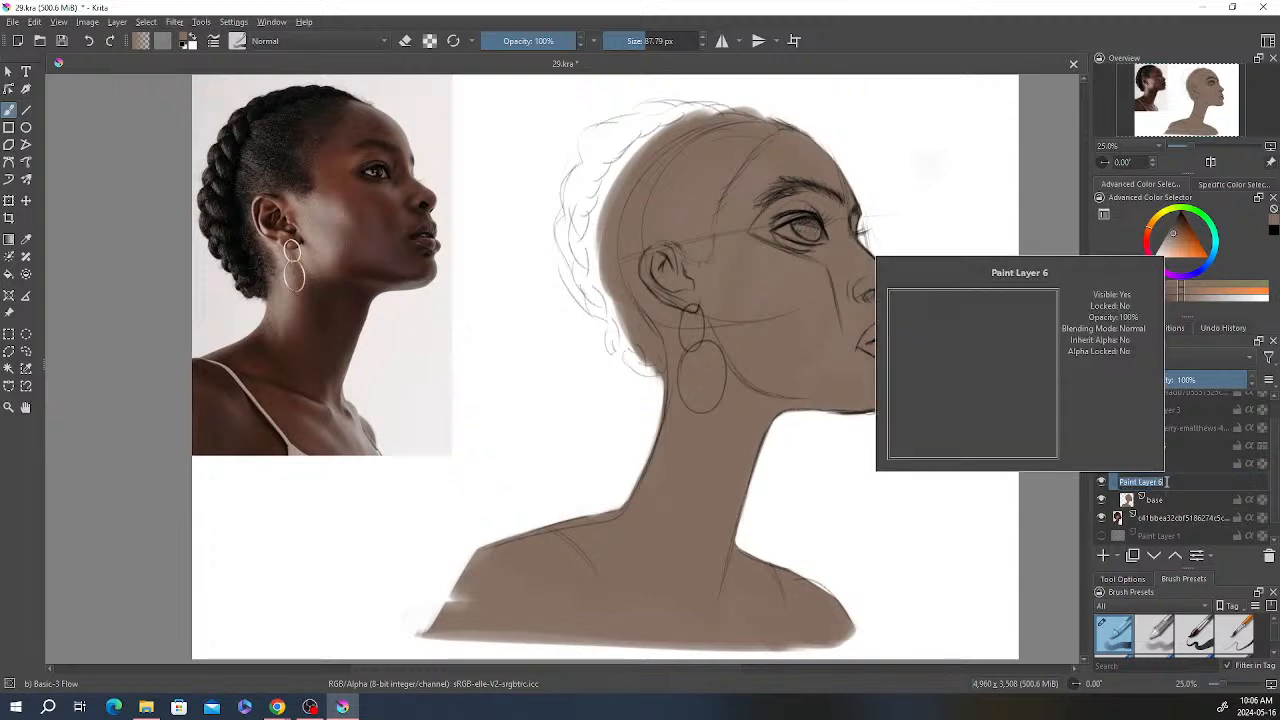
text(shadows)
key(Return)
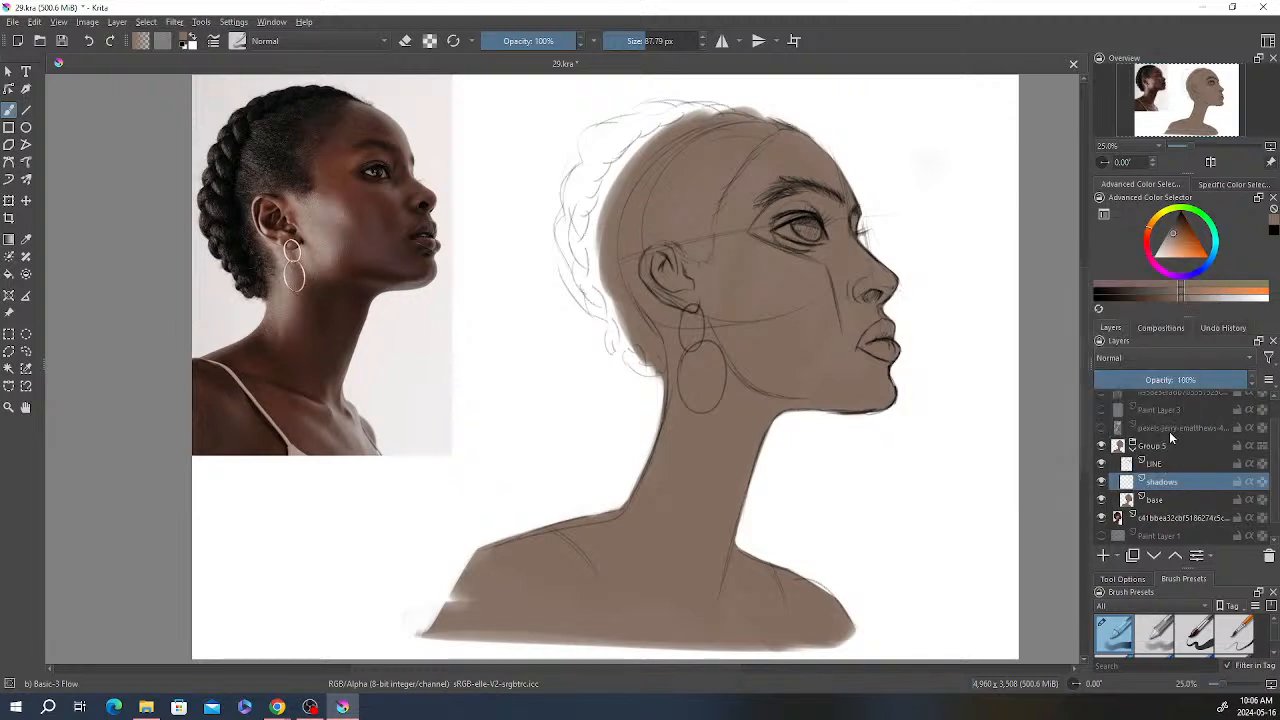
Step: Examine the structure of Group 5 and its layers, collapsing and expanding the group again
scroll(1189, 471, down, 1)
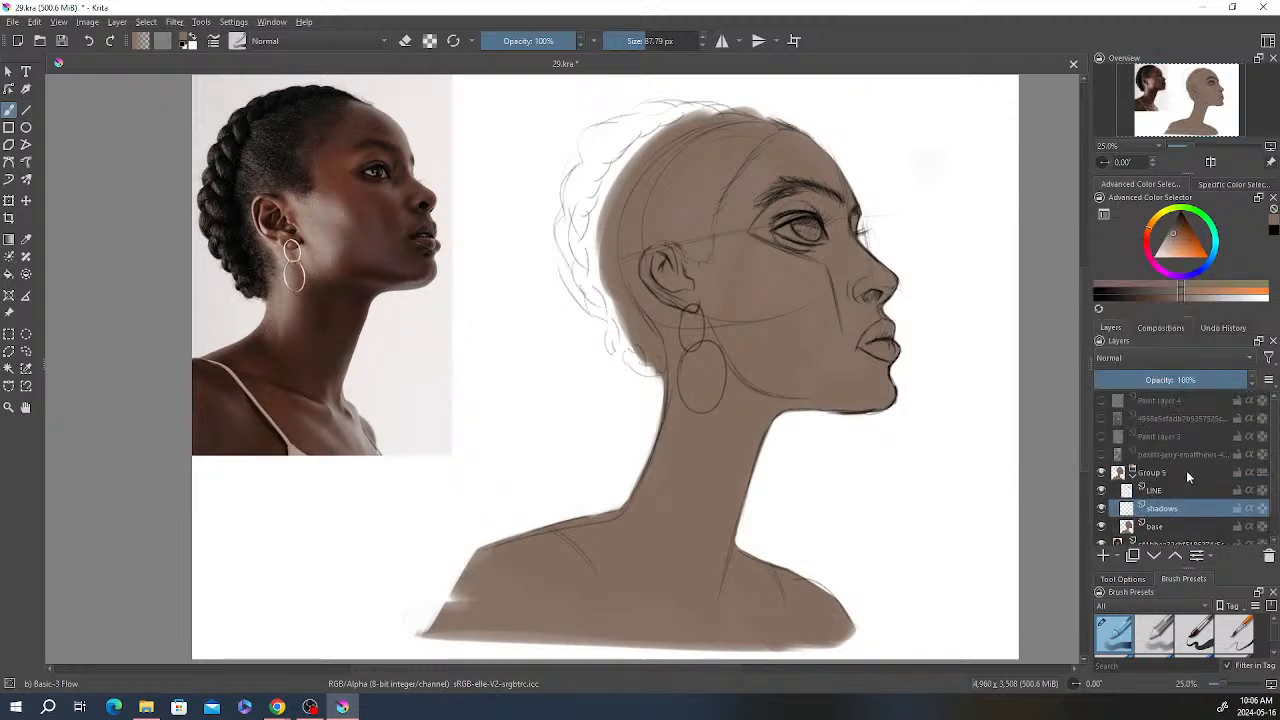
click(1168, 429)
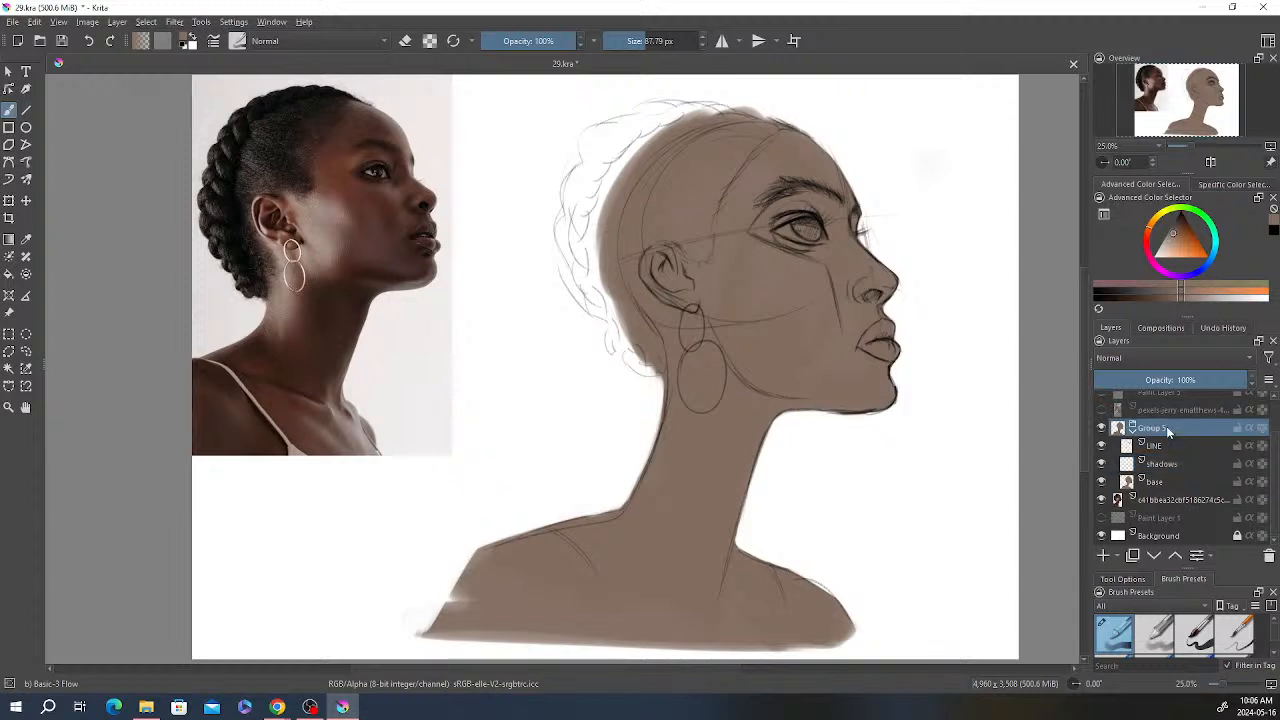
mouse_move(1168, 427)
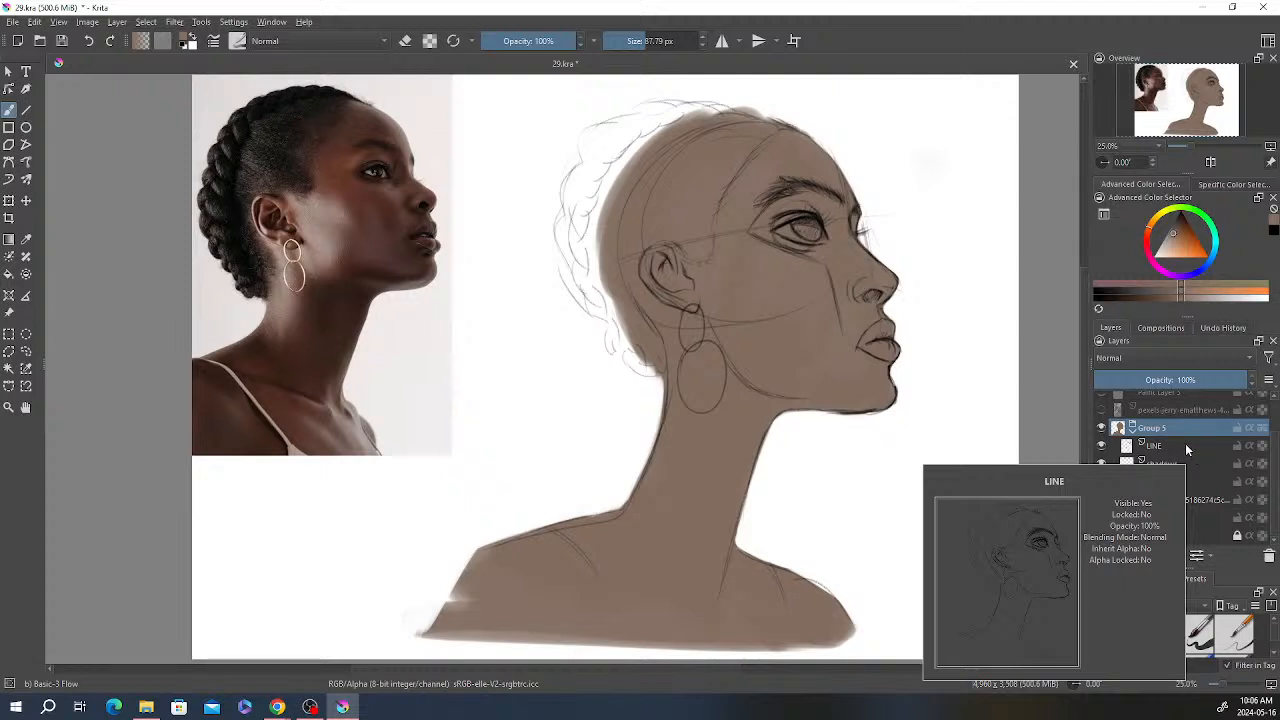
click(1185, 446)
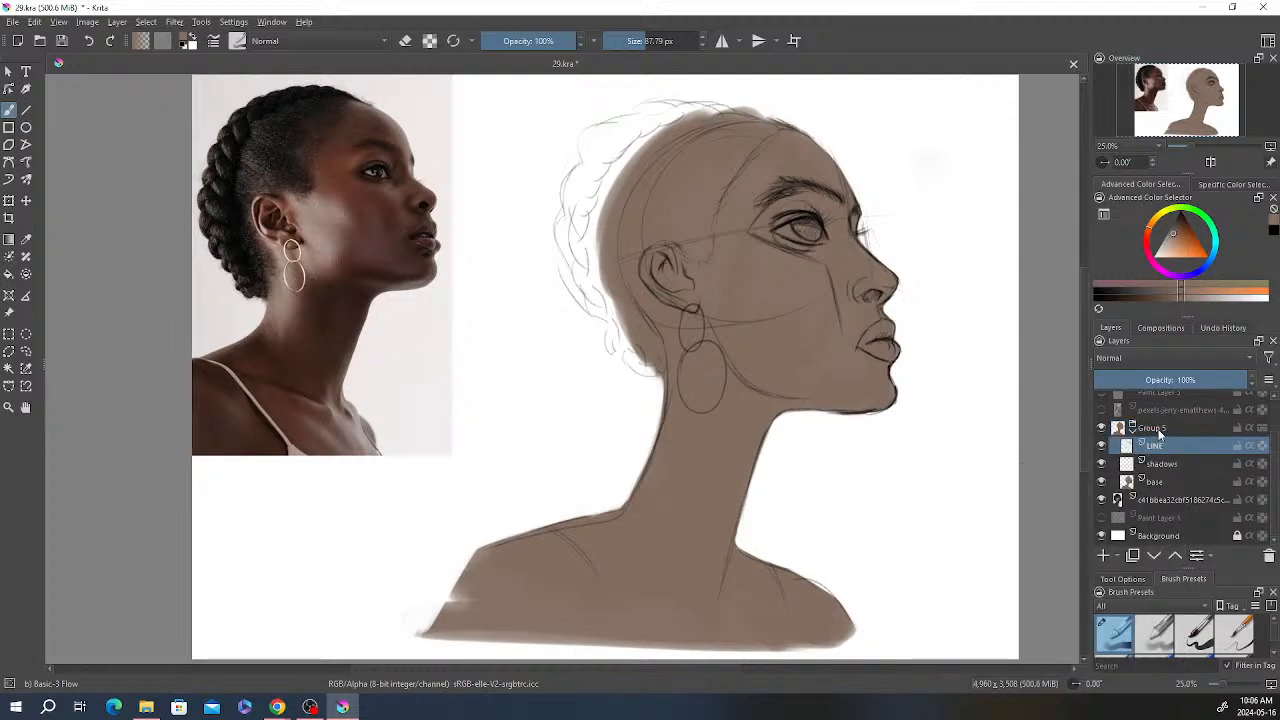
click(1160, 430)
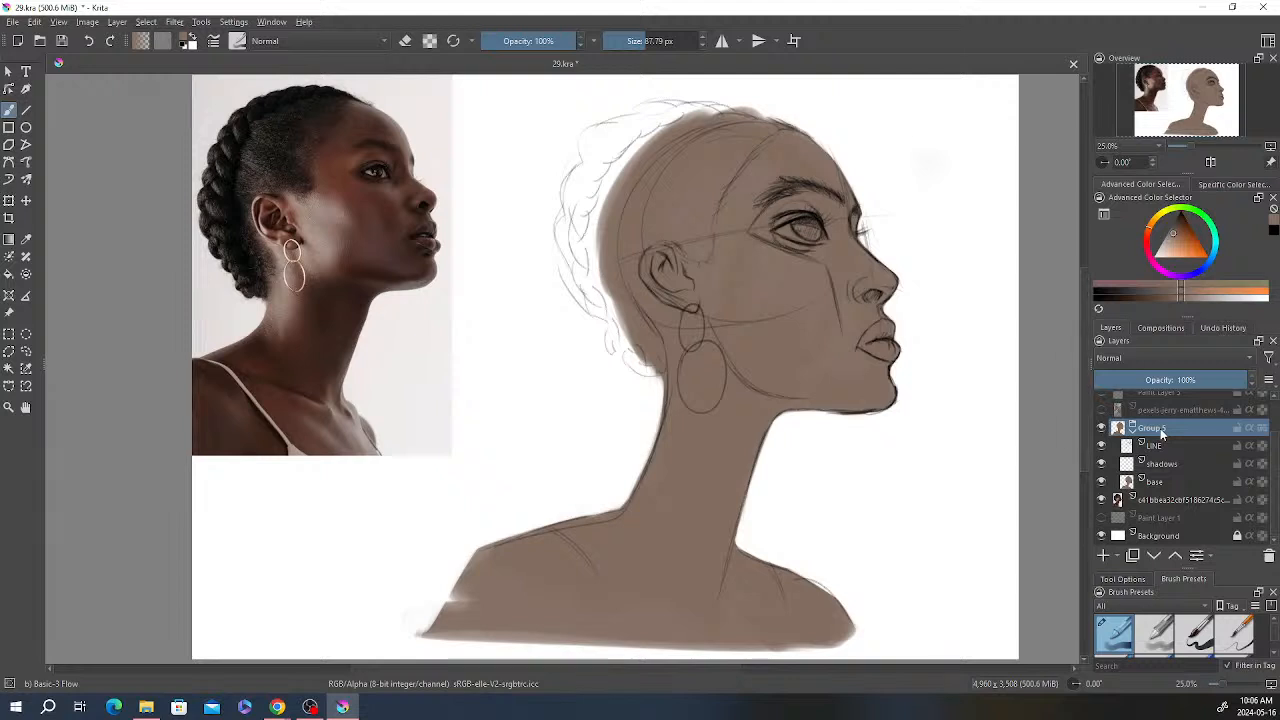
mouse_move(1161, 432)
click(1131, 432)
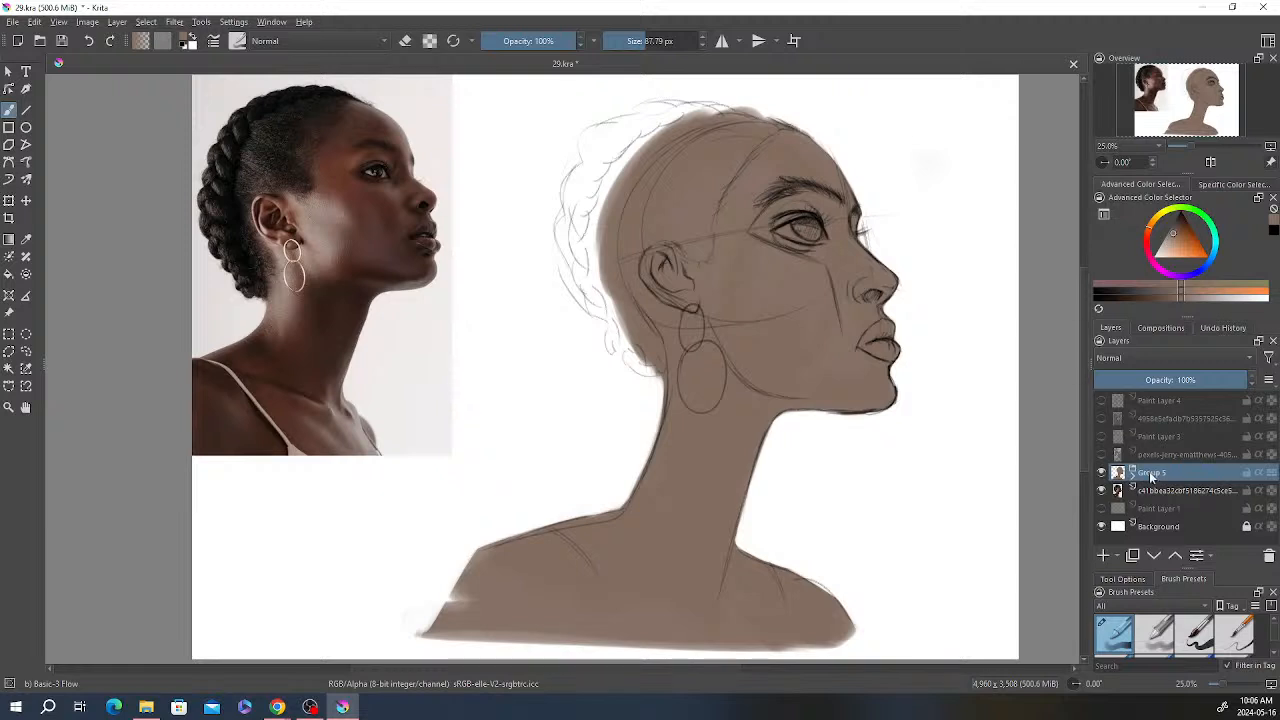
click(1132, 474)
scroll(1178, 448, down, 1)
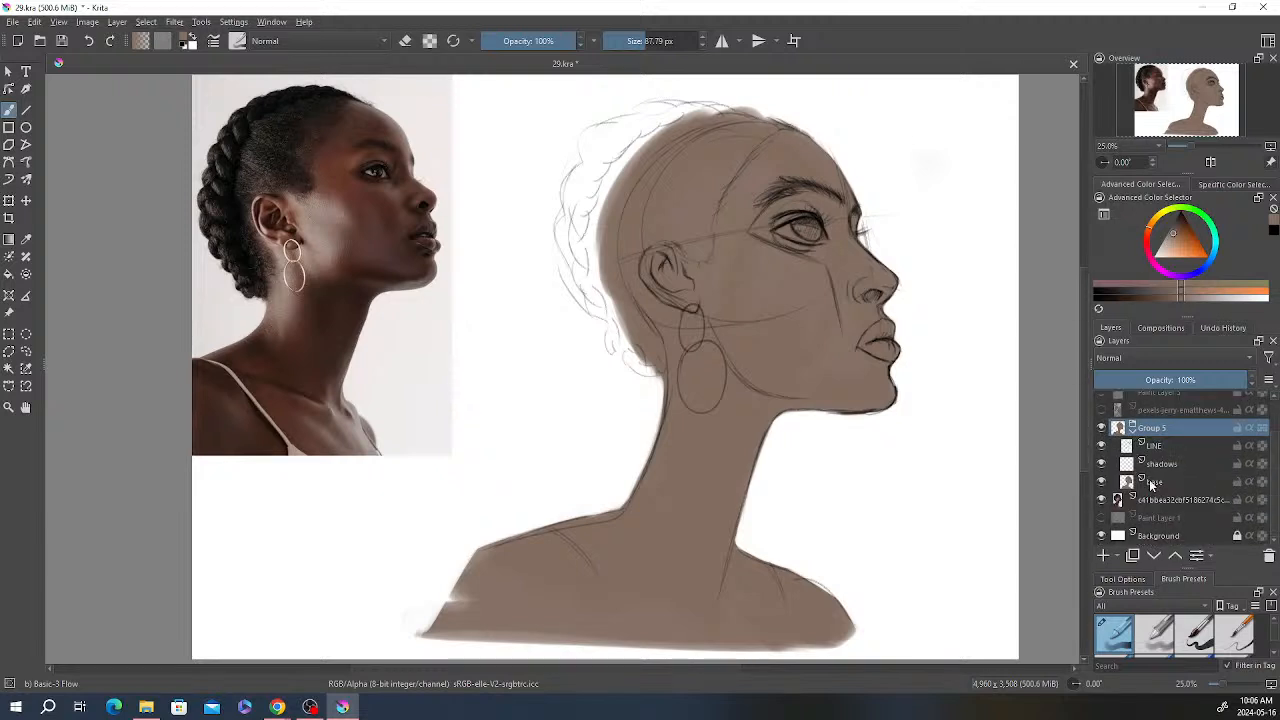
Step: Check what the LINE, base and shadows layers each contribute by hiding and showing them in turn
click(1159, 480)
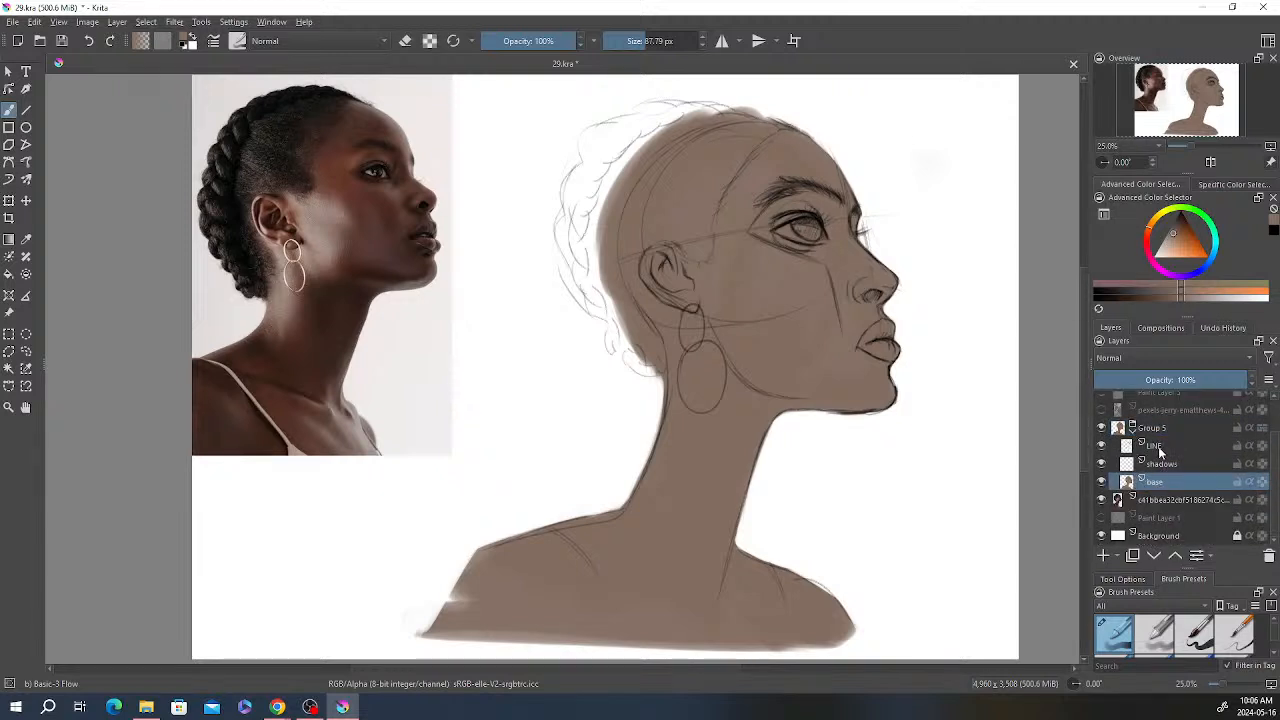
click(1150, 448)
click(1101, 446)
click(1101, 446)
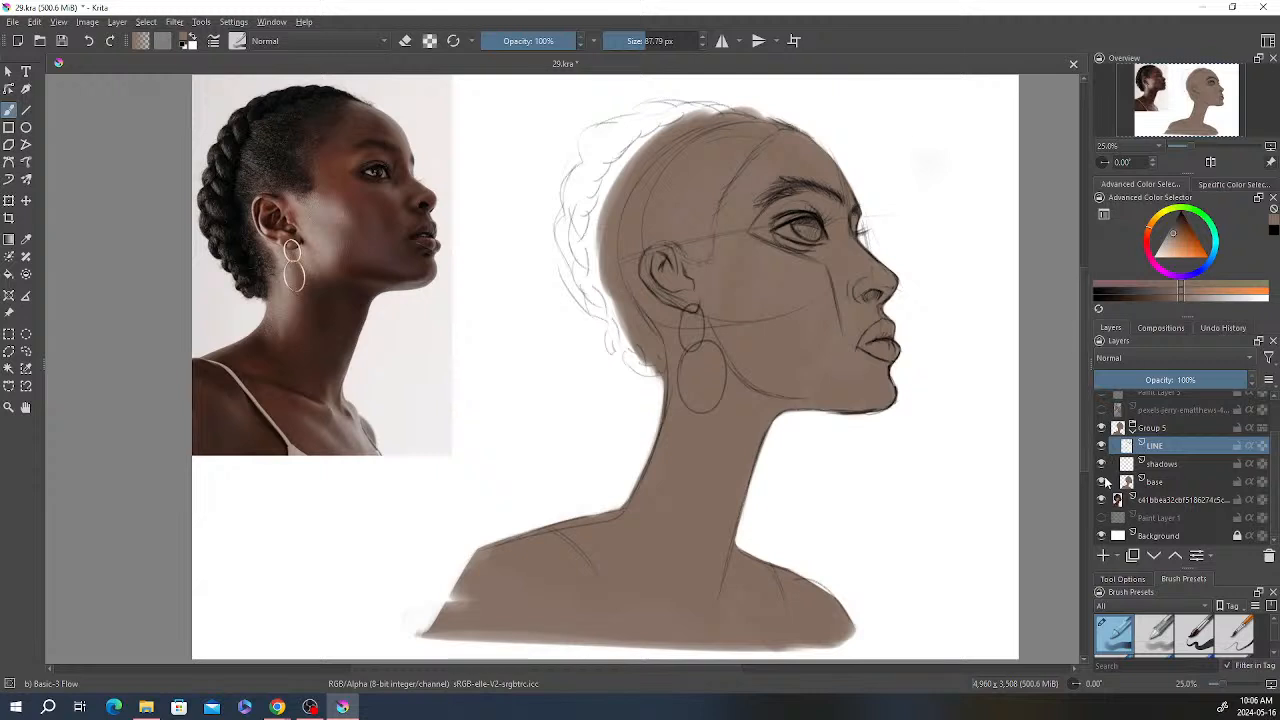
click(1102, 482)
click(1101, 482)
click(1101, 464)
click(1101, 464)
click(1173, 463)
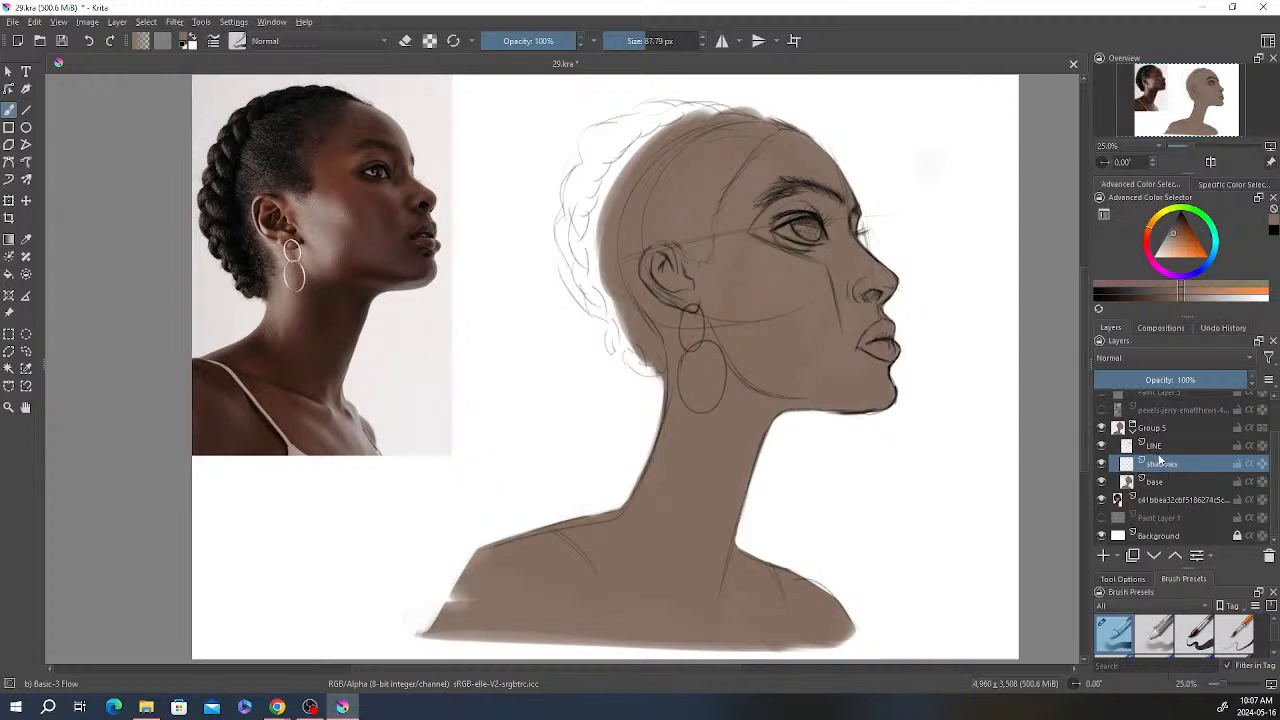
mouse_move(1162, 450)
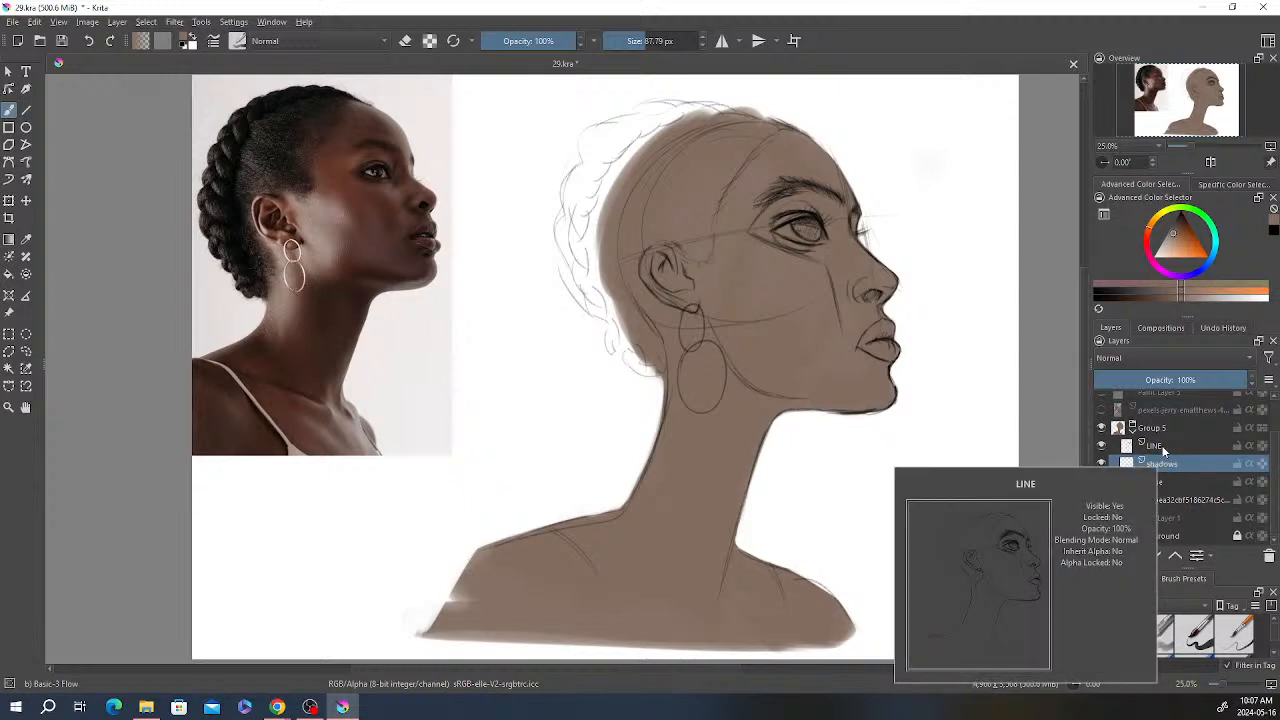
click(1162, 447)
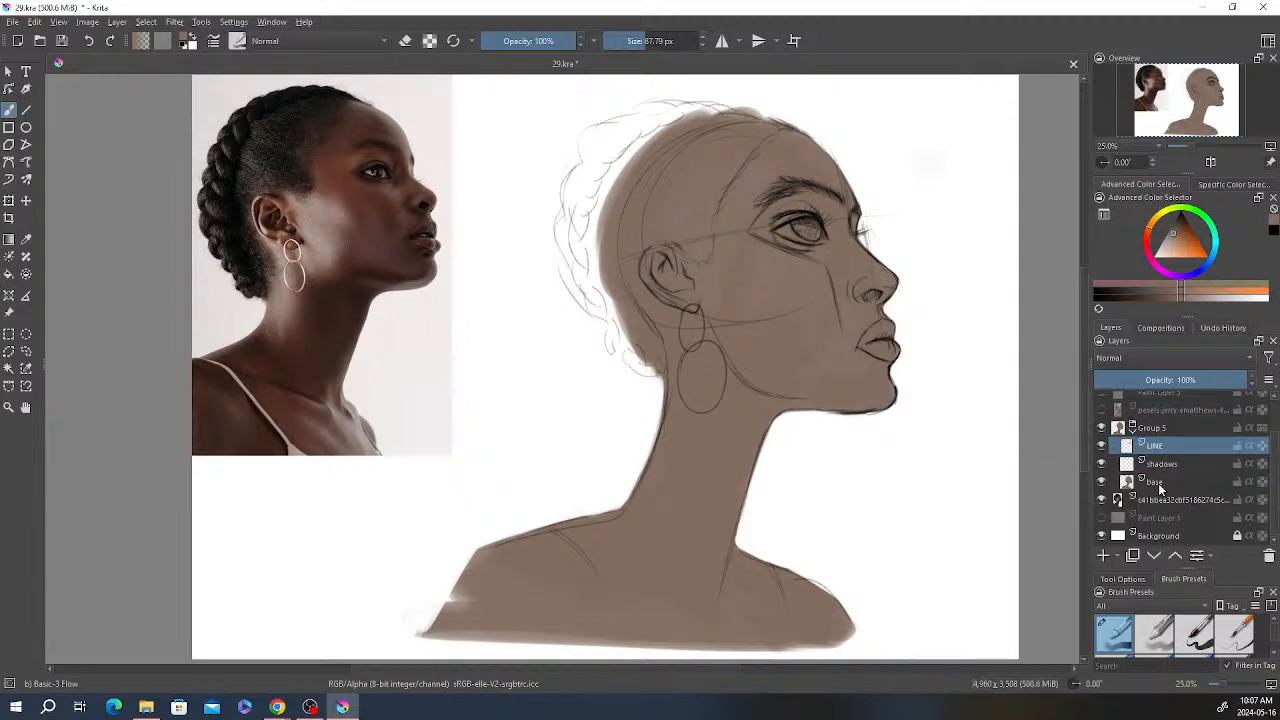
click(1161, 484)
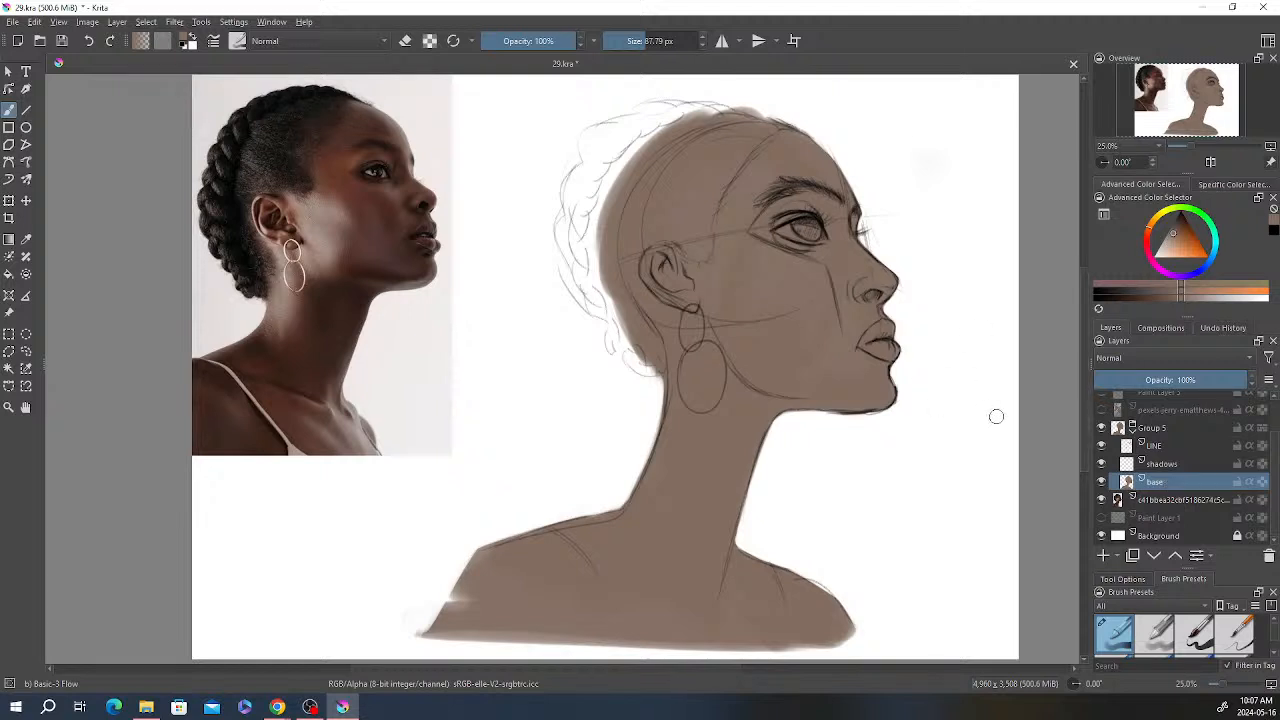
Step: Set up a 178.92 px brush in a darker brown, and enable Inherit Alpha on the shadows layer
click(1170, 464)
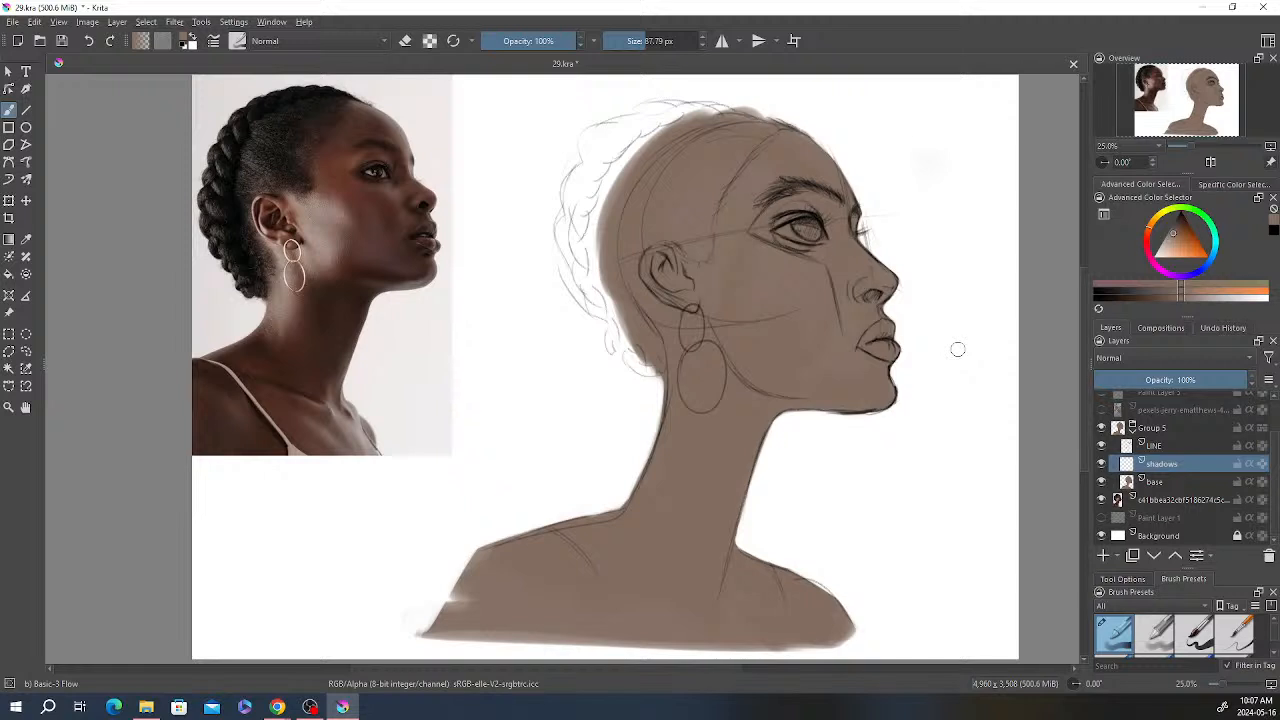
drag(957, 349, 980, 337)
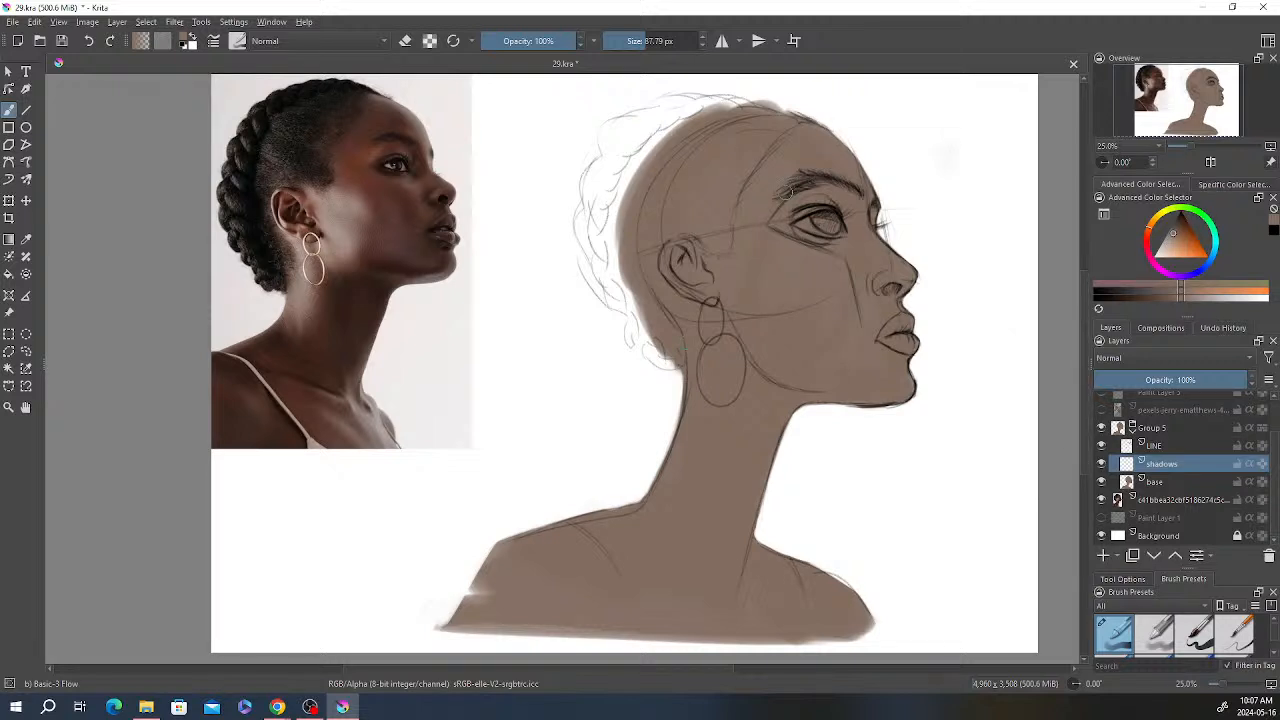
right_click(793, 215)
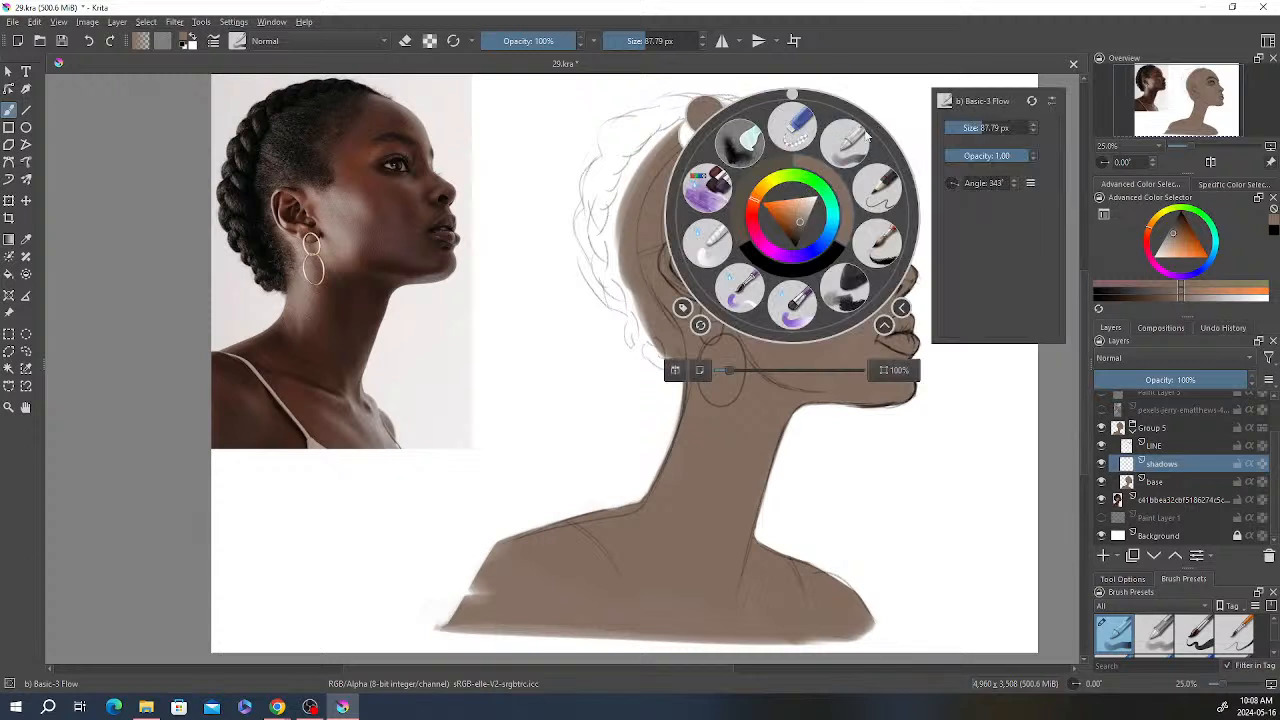
drag(975, 127, 1000, 127)
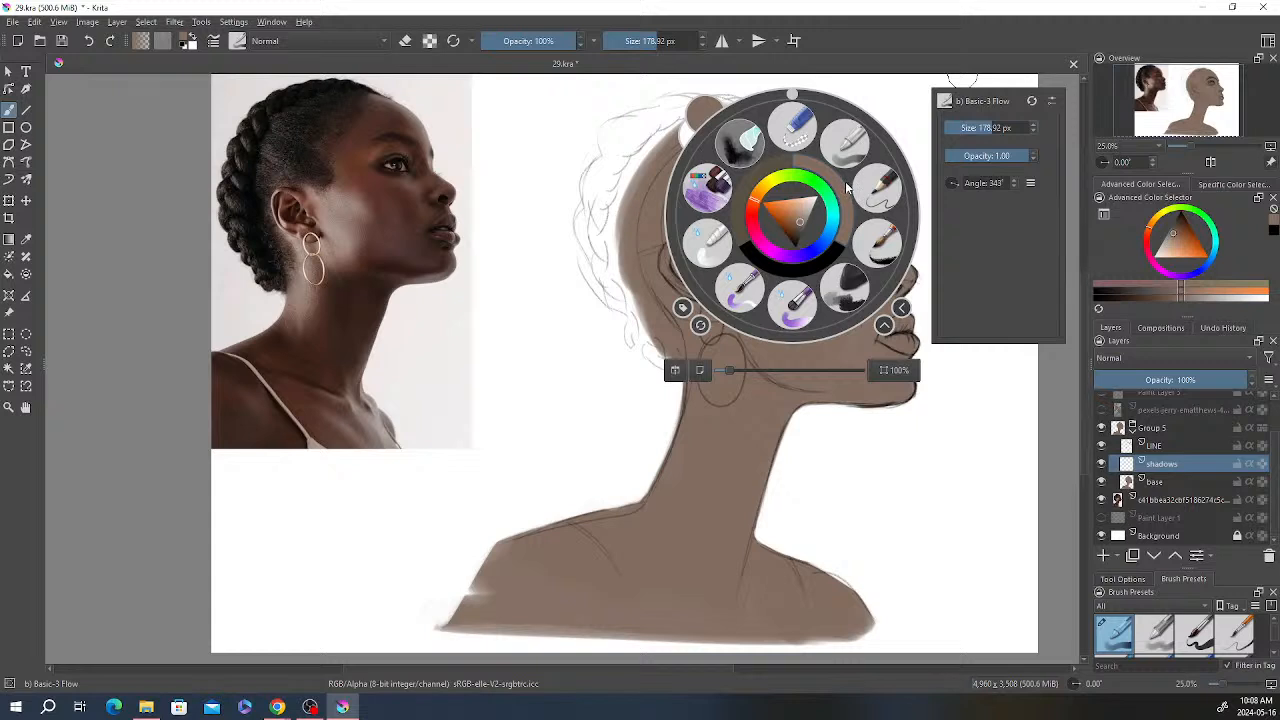
click(800, 232)
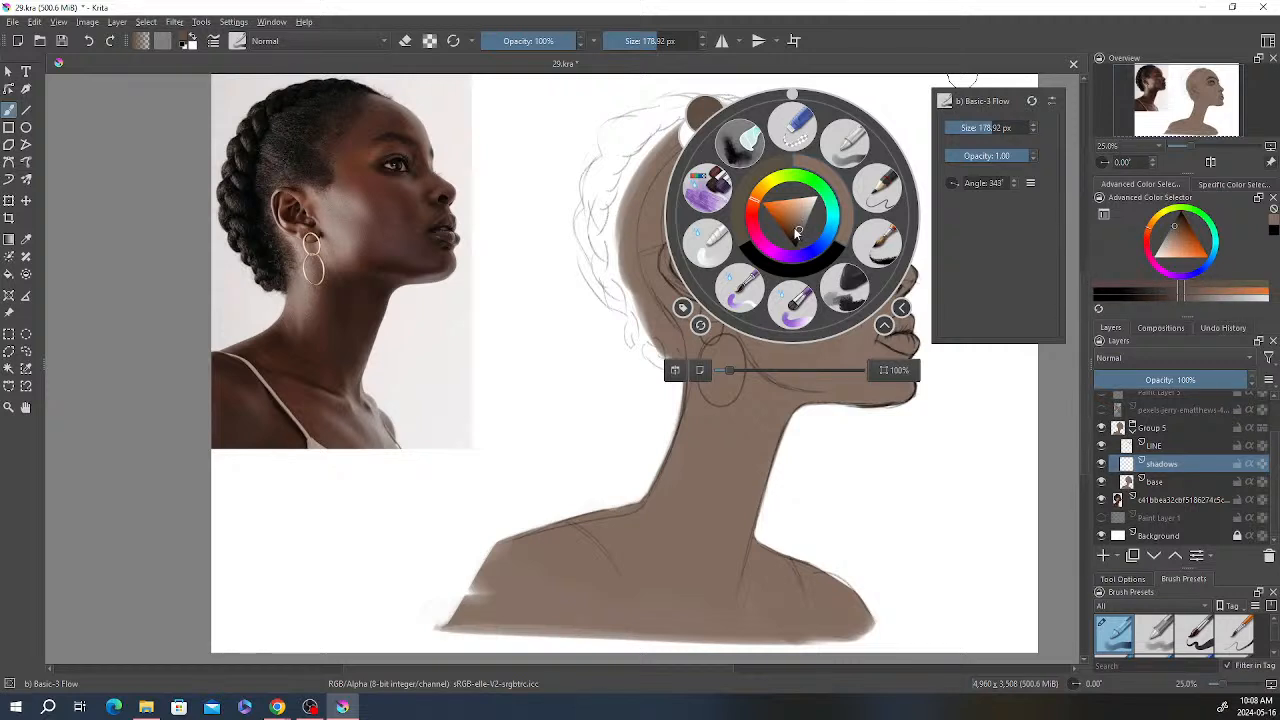
click(793, 227)
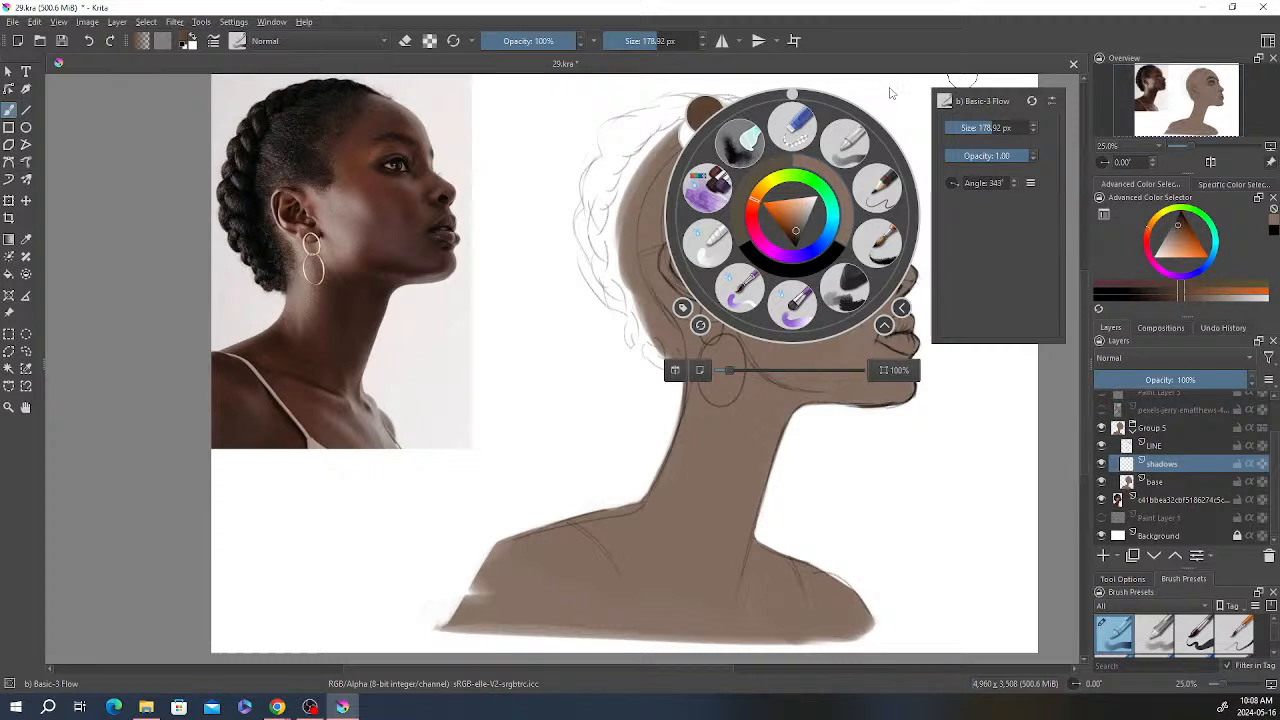
click(892, 452)
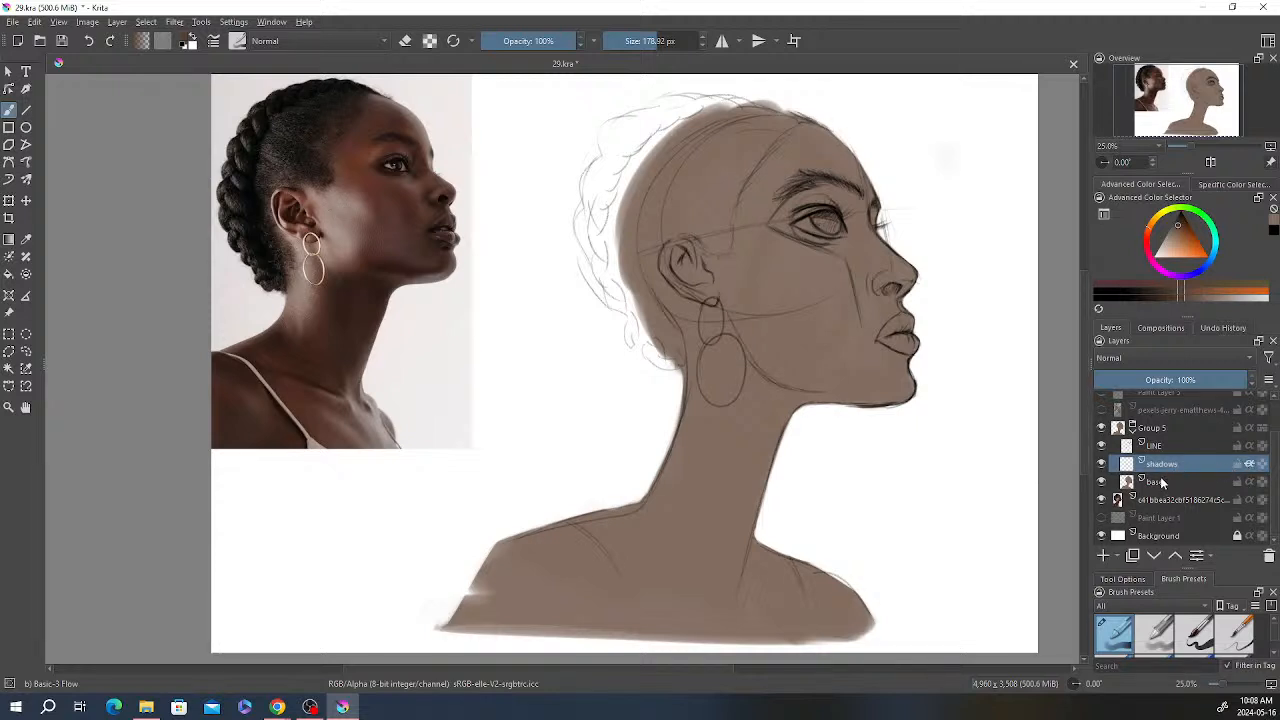
Step: Paint test shadow strokes over the lower face and beyond the profile, comparing them with Inherit Alpha on and off
mouse_move(929, 443)
mouse_down()
mouse_move(880, 434)
mouse_move(920, 320)
mouse_move(862, 416)
mouse_move(875, 376)
mouse_up()
mouse_move(937, 263)
mouse_down()
mouse_move(843, 411)
mouse_move(892, 241)
mouse_move(924, 252)
mouse_up()
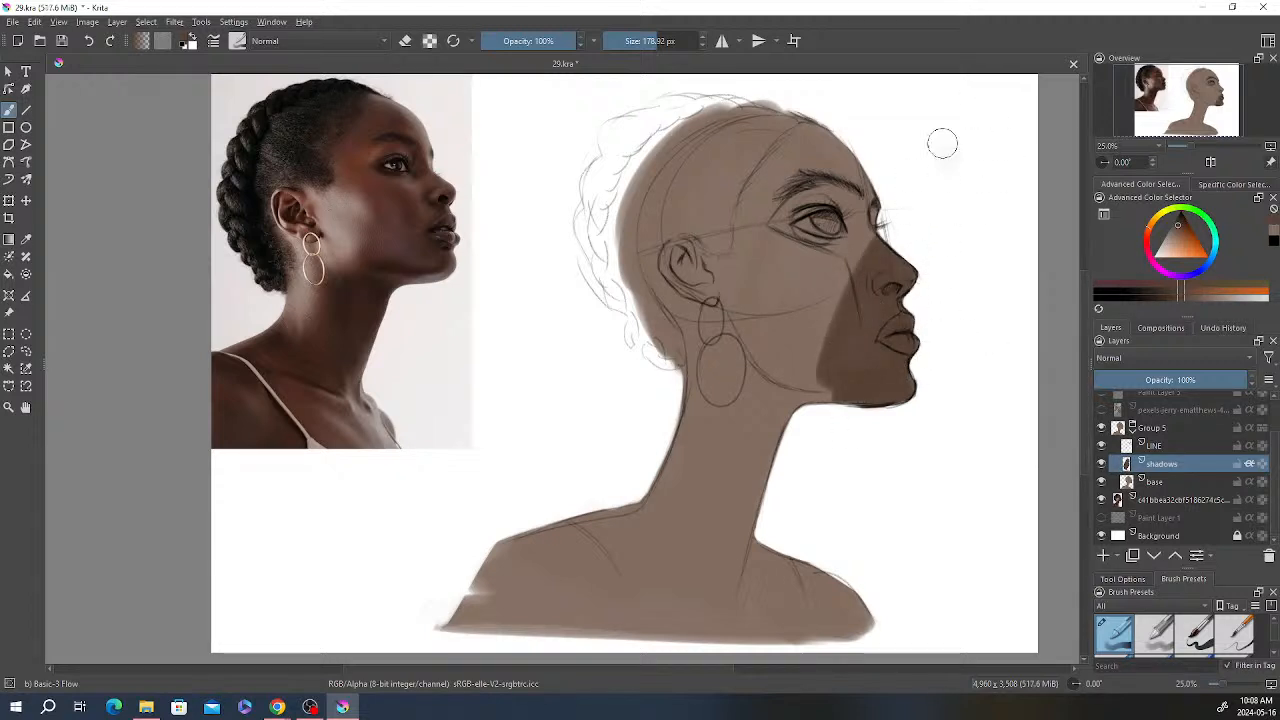
click(1250, 466)
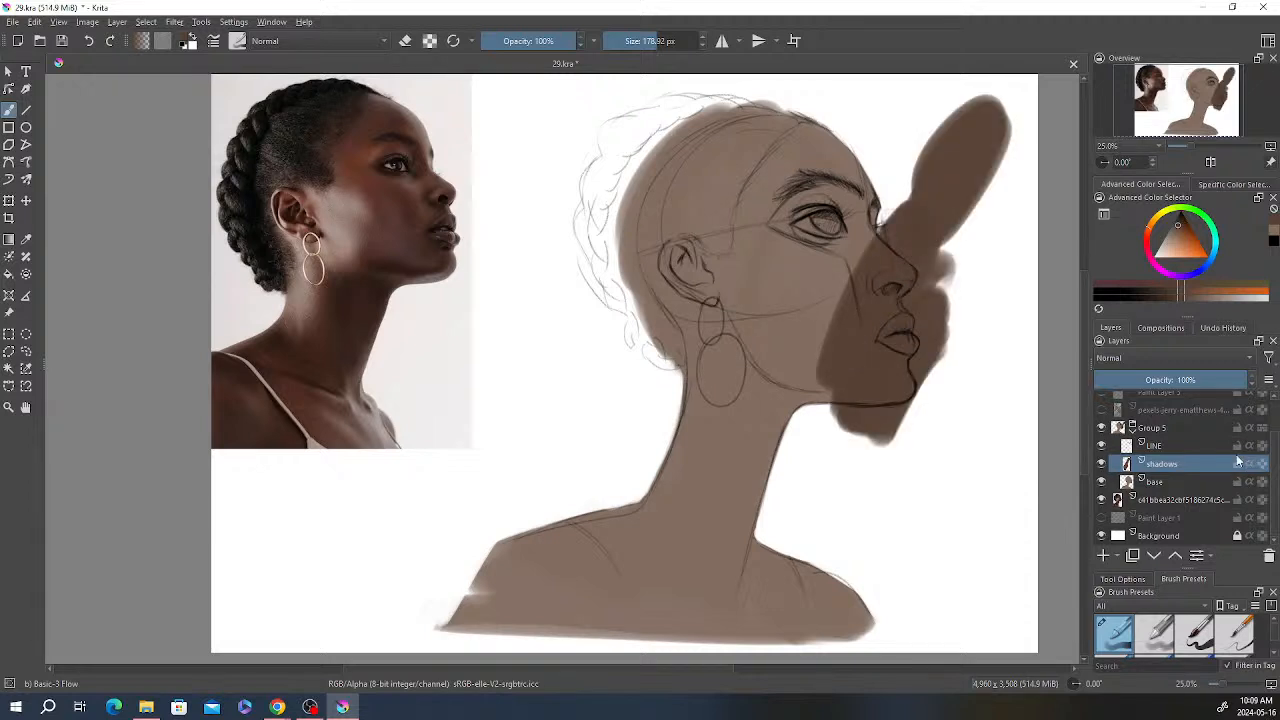
Step: Delete the test strokes around the face using a freehand selection, and clear the selection
click(27, 350)
mouse_move(1014, 120)
mouse_down()
mouse_move(1040, 180)
mouse_move(960, 420)
mouse_move(810, 330)
mouse_move(1007, 123)
mouse_up()
key(Delete)
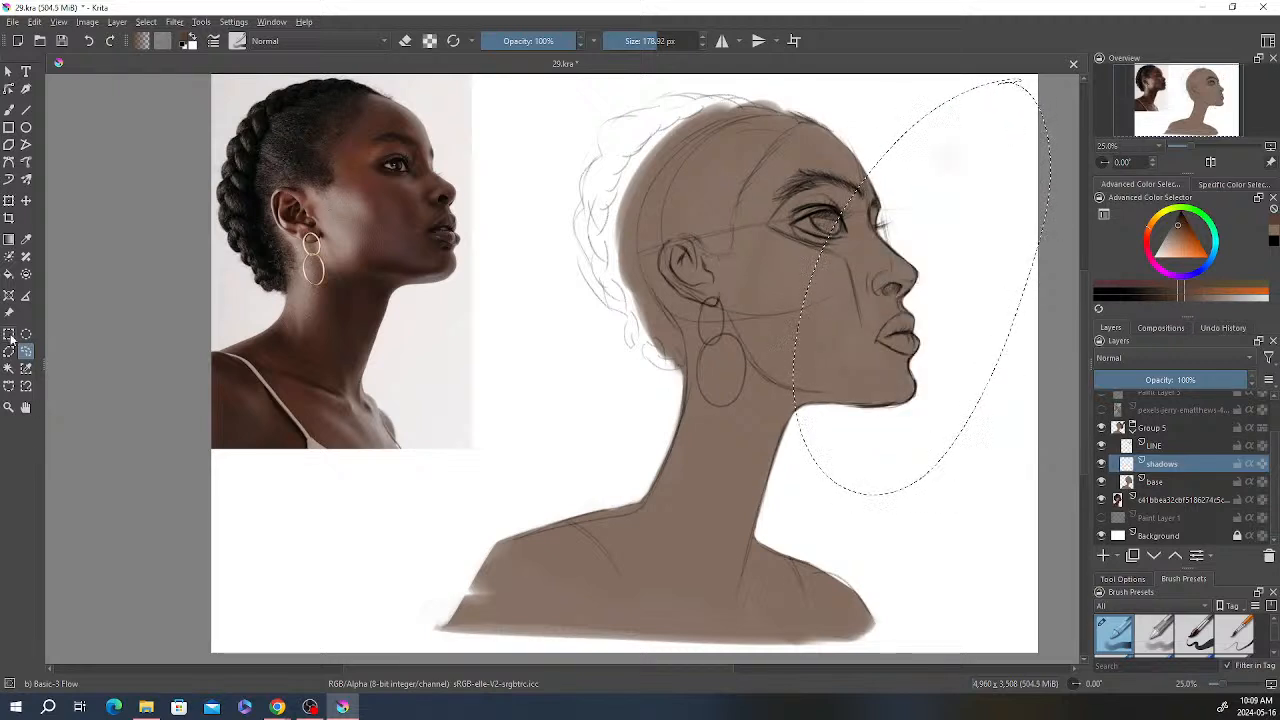
click(8, 334)
click(435, 335)
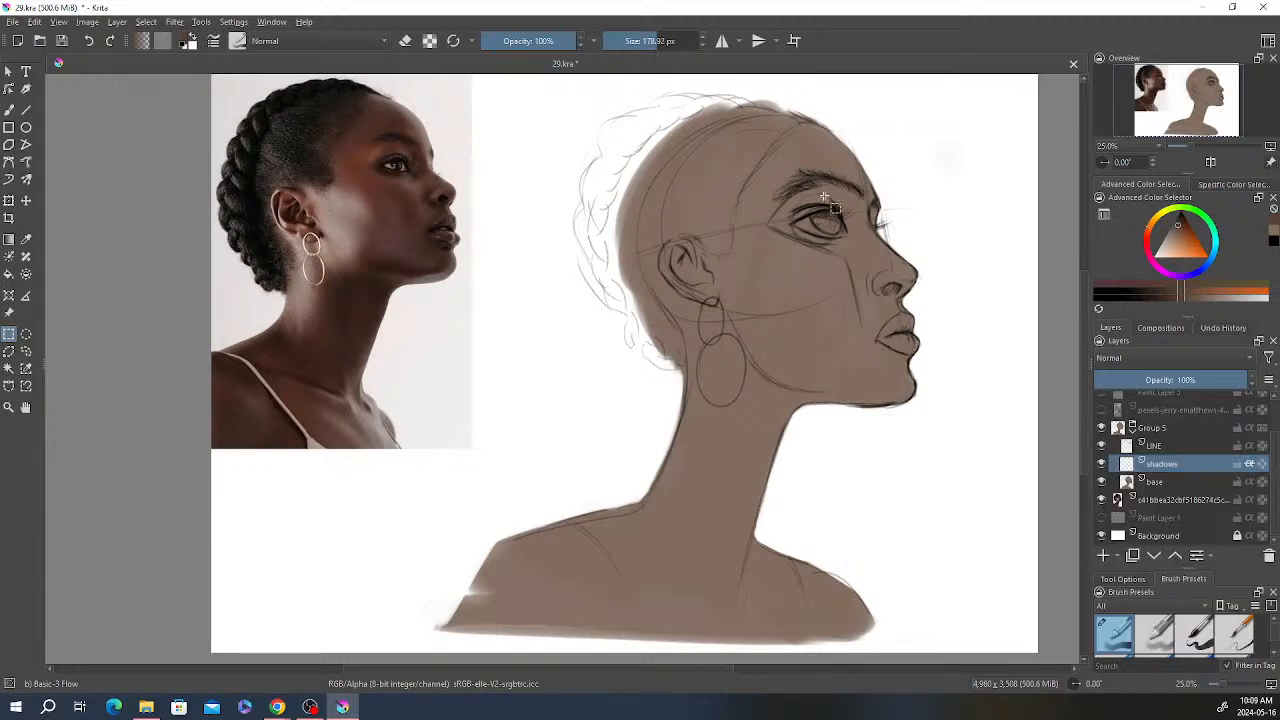
Step: Paint dark brown shadow around the eye socket and down along the side of the nose on the shadows layer
key(b)
mouse_move(796, 208)
mouse_down()
mouse_move(827, 188)
mouse_move(820, 213)
mouse_move(811, 203)
mouse_move(827, 185)
mouse_move(832, 202)
mouse_move(853, 203)
mouse_move(843, 206)
mouse_move(858, 244)
mouse_move(862, 193)
mouse_up()
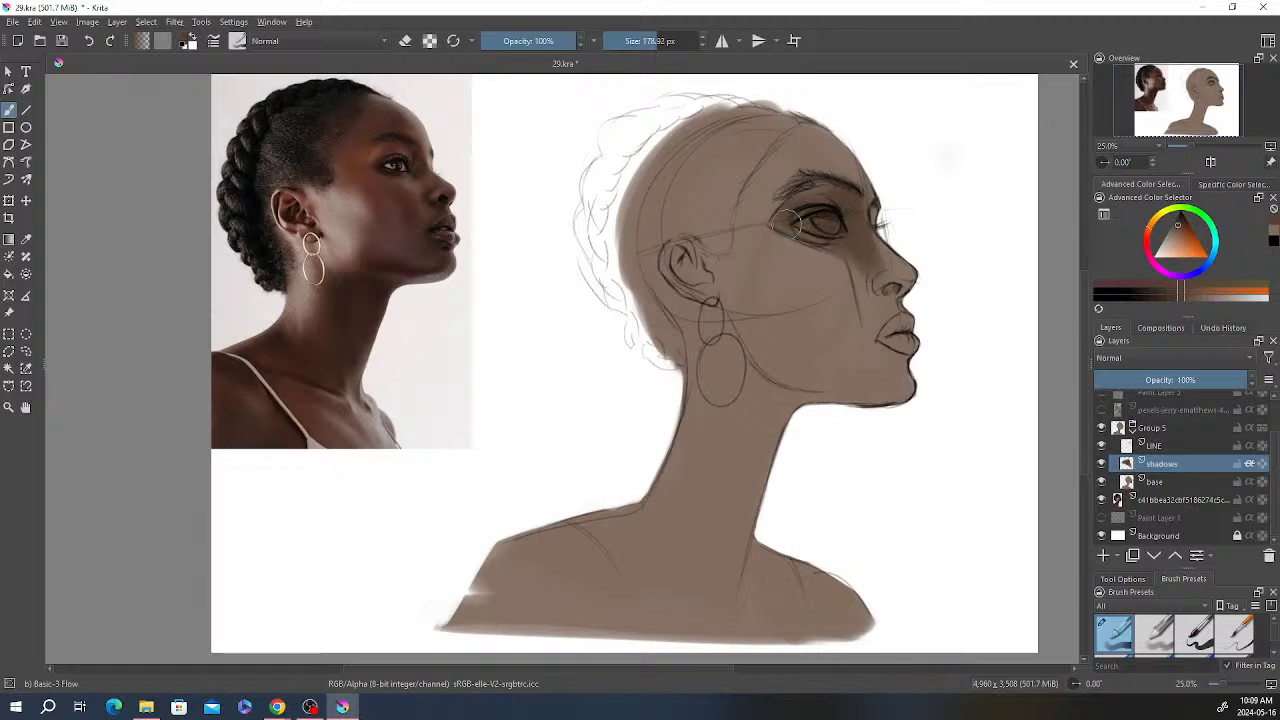
mouse_move(792, 224)
mouse_down()
mouse_move(869, 260)
mouse_move(862, 300)
mouse_up()
drag(856, 250, 862, 278)
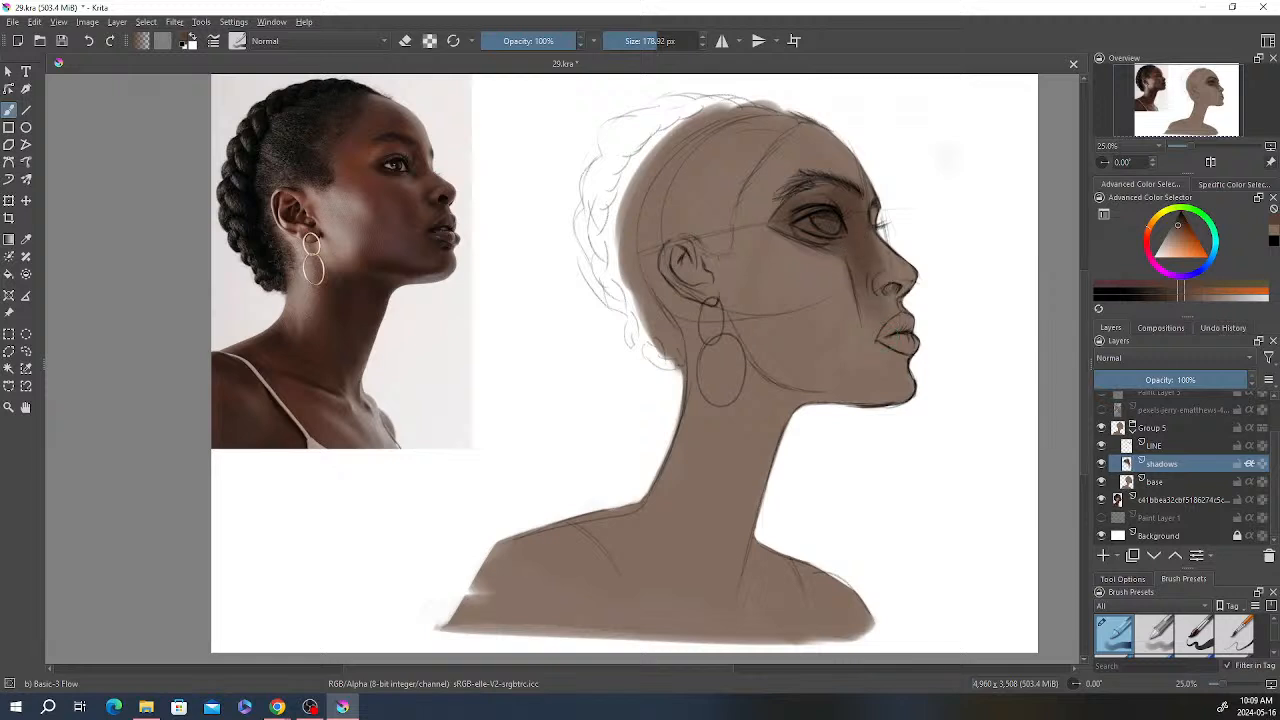
Step: Paint shadow over the nose, mouth and chin, and along the underside of the jaw
drag(848, 221, 932, 317)
mouse_move(867, 260)
mouse_down()
mouse_move(872, 350)
mouse_move(895, 337)
mouse_move(888, 388)
mouse_up()
mouse_move(890, 305)
mouse_down()
mouse_move(923, 432)
mouse_move(884, 350)
mouse_move(918, 370)
mouse_move(883, 386)
mouse_move(881, 410)
mouse_move(910, 380)
mouse_move(873, 400)
mouse_move(891, 370)
mouse_move(878, 400)
mouse_move(807, 409)
mouse_move(918, 382)
mouse_up()
drag(793, 396, 904, 400)
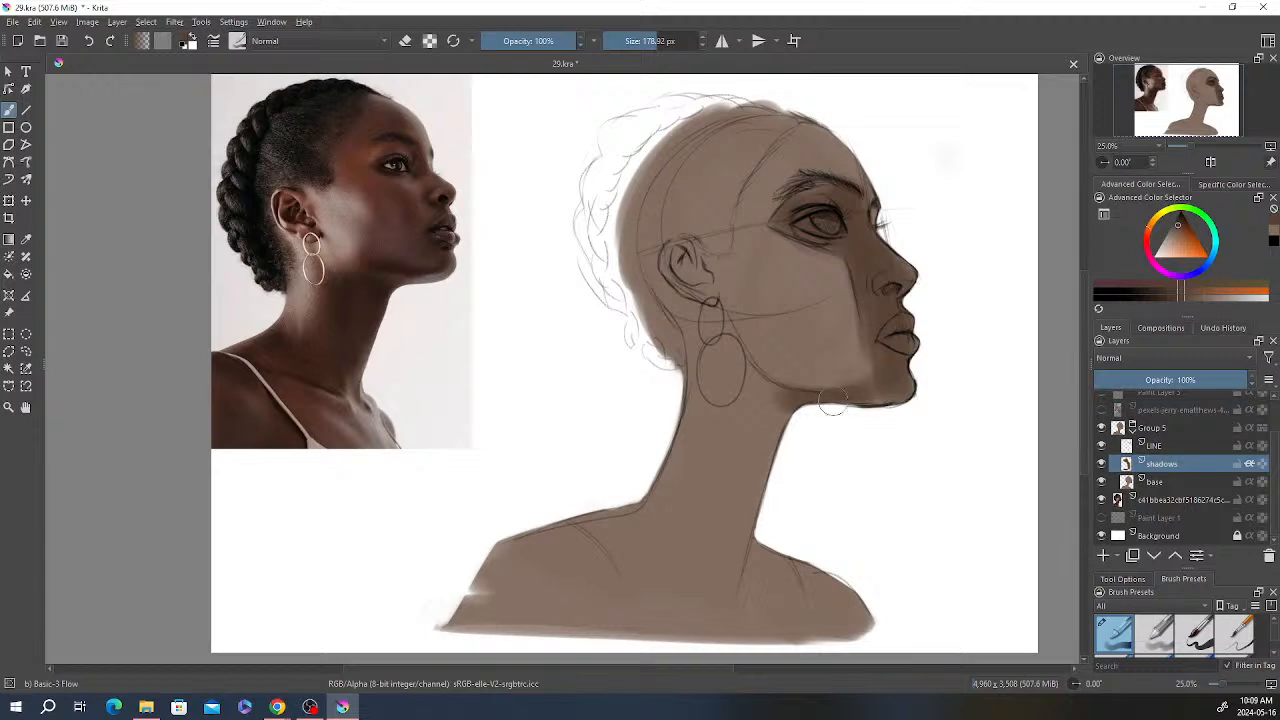
mouse_move(817, 400)
mouse_down()
mouse_move(919, 381)
mouse_move(914, 392)
mouse_up()
mouse_move(808, 397)
mouse_down()
mouse_move(776, 393)
mouse_move(816, 392)
mouse_up()
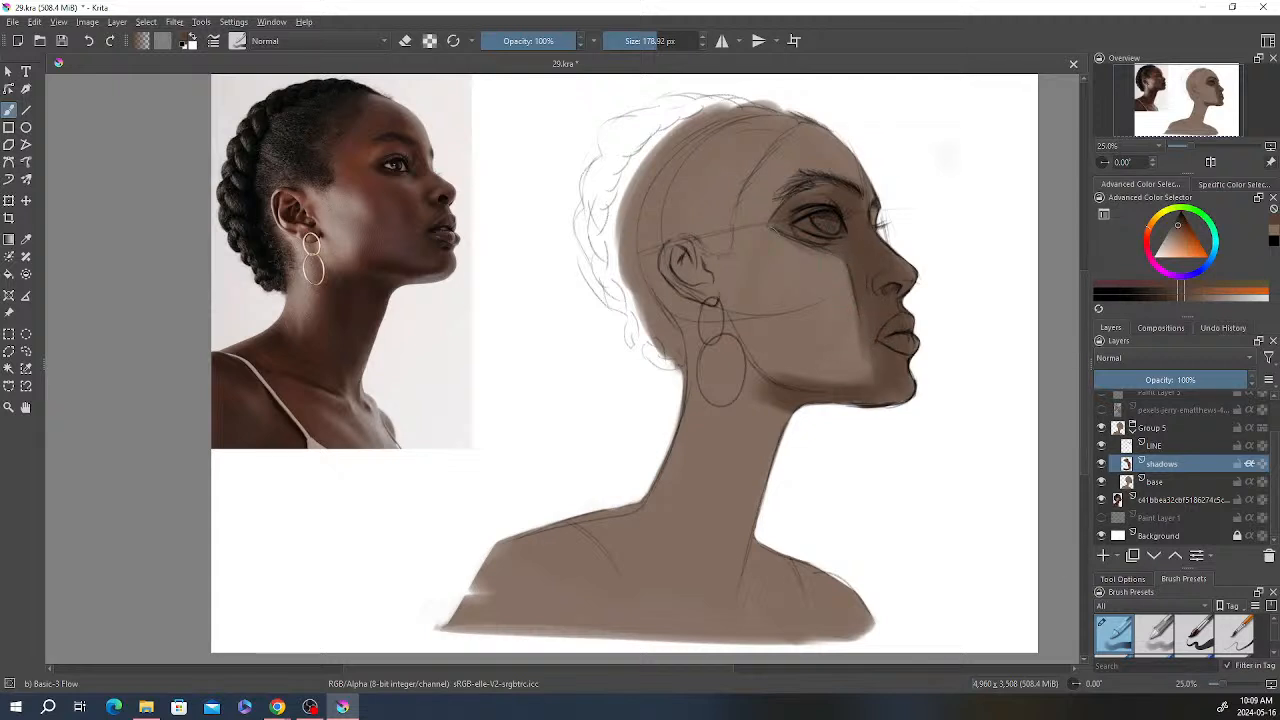
Step: Lower the brush opacity to 65% and shade the cheek below the eye with softer vertical strokes
drag(565, 41, 545, 41)
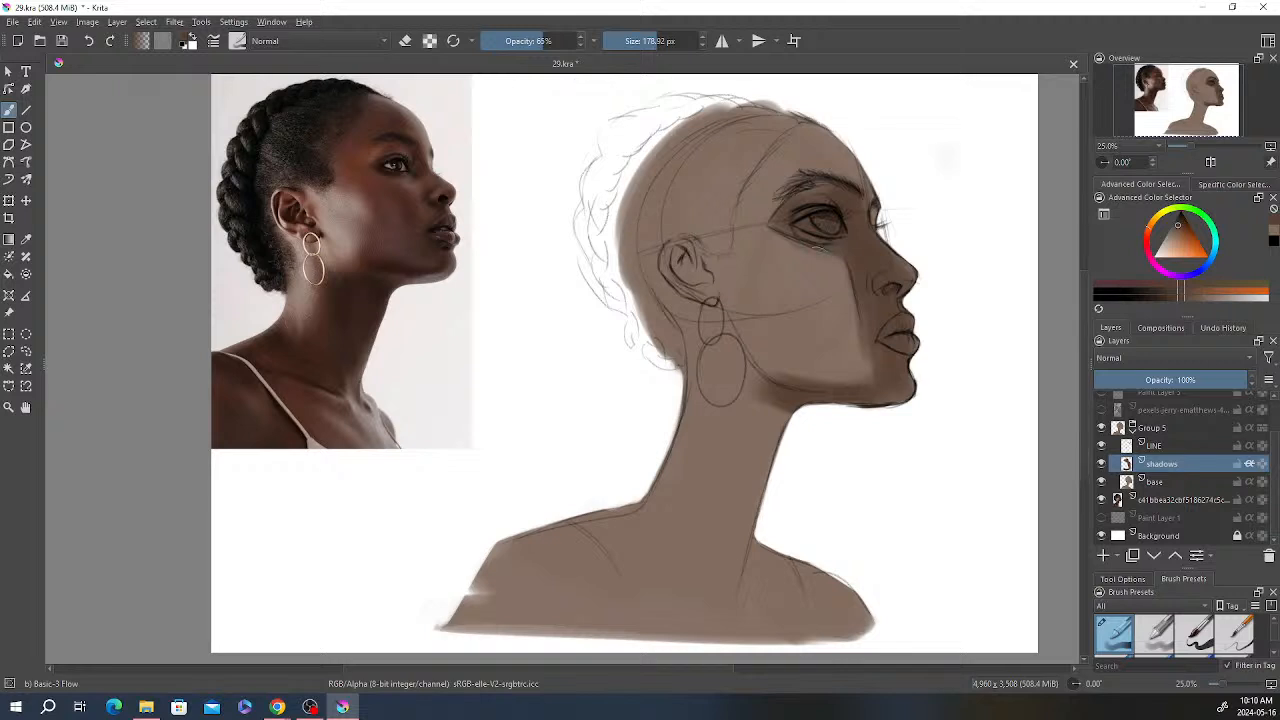
mouse_move(838, 258)
mouse_down()
mouse_move(848, 375)
mouse_move(815, 335)
mouse_up()
drag(805, 242, 798, 344)
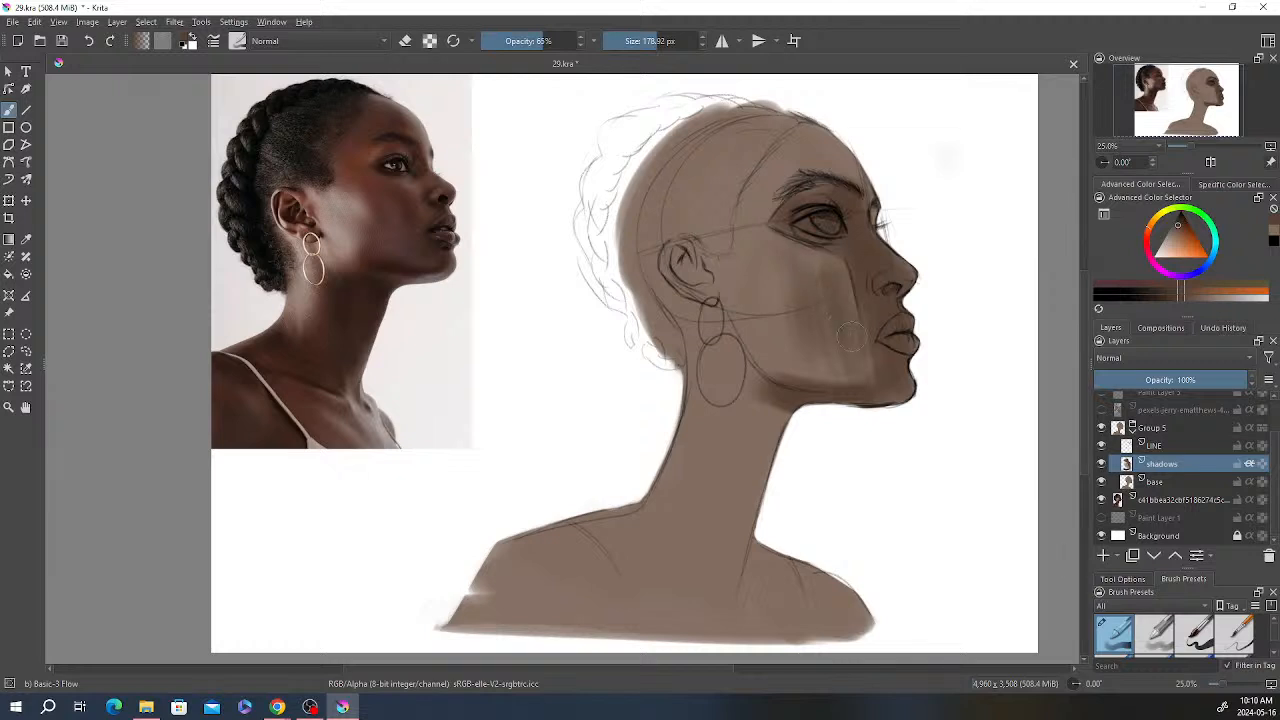
mouse_move(846, 284)
mouse_down()
mouse_move(874, 408)
mouse_move(851, 263)
mouse_move(872, 397)
mouse_move(819, 373)
mouse_move(855, 396)
mouse_up()
Step: Set the opacity to 71% and lighten the cheek shading by erasing parts of it
click(548, 41)
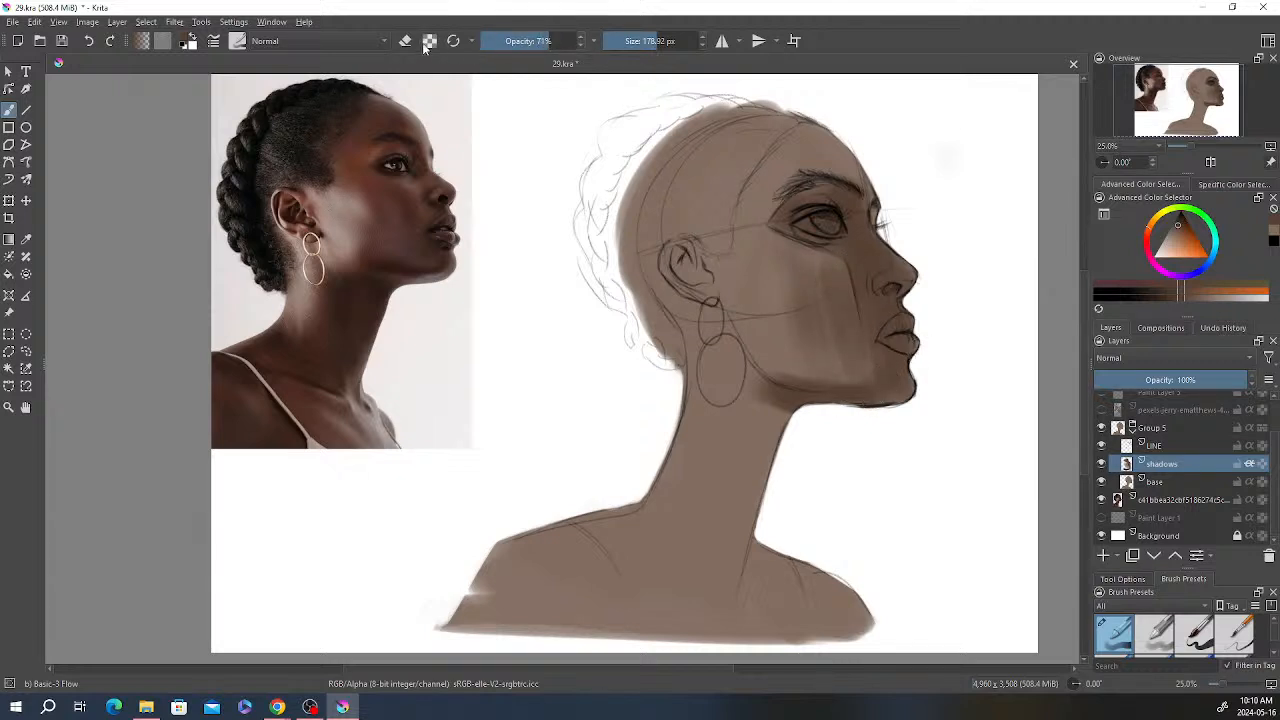
click(405, 41)
mouse_move(796, 300)
mouse_down()
mouse_move(797, 336)
mouse_move(800, 266)
mouse_move(820, 348)
mouse_move(829, 334)
mouse_up()
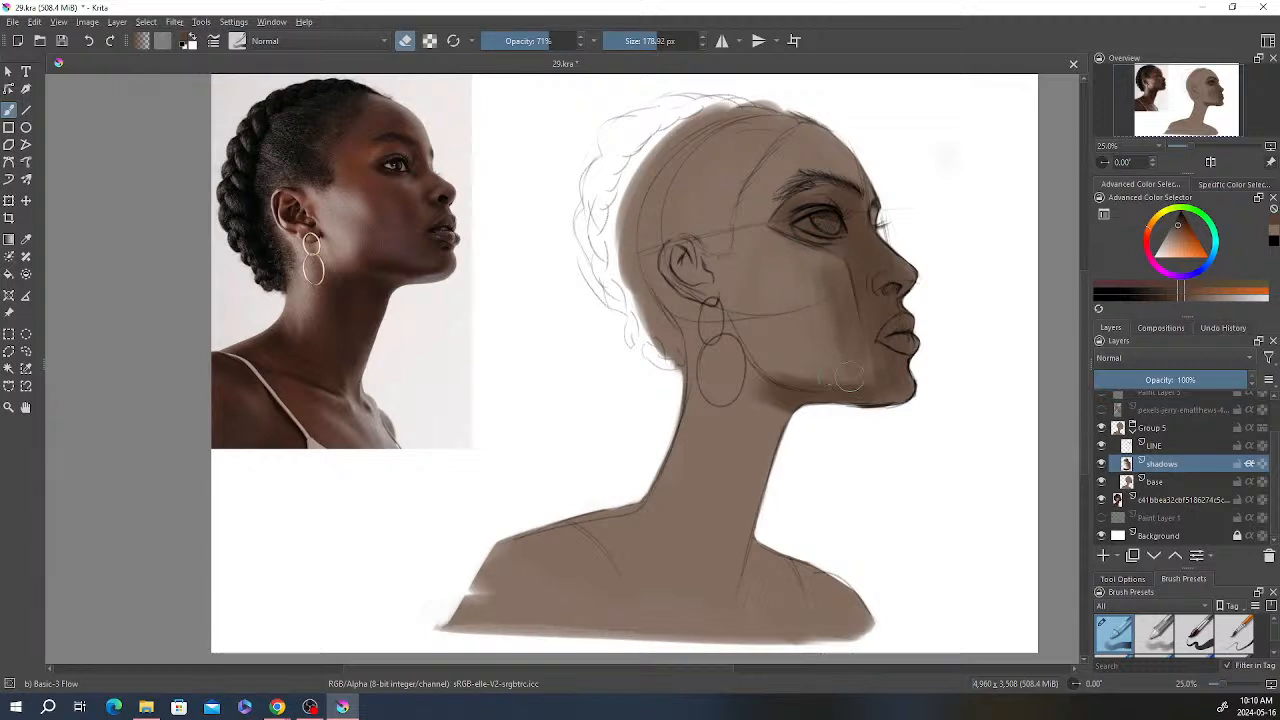
Step: Turn off erasing, lower the brush opacity to 50% and softly shade the cheek from below the eye to the jaw
click(553, 41)
click(405, 41)
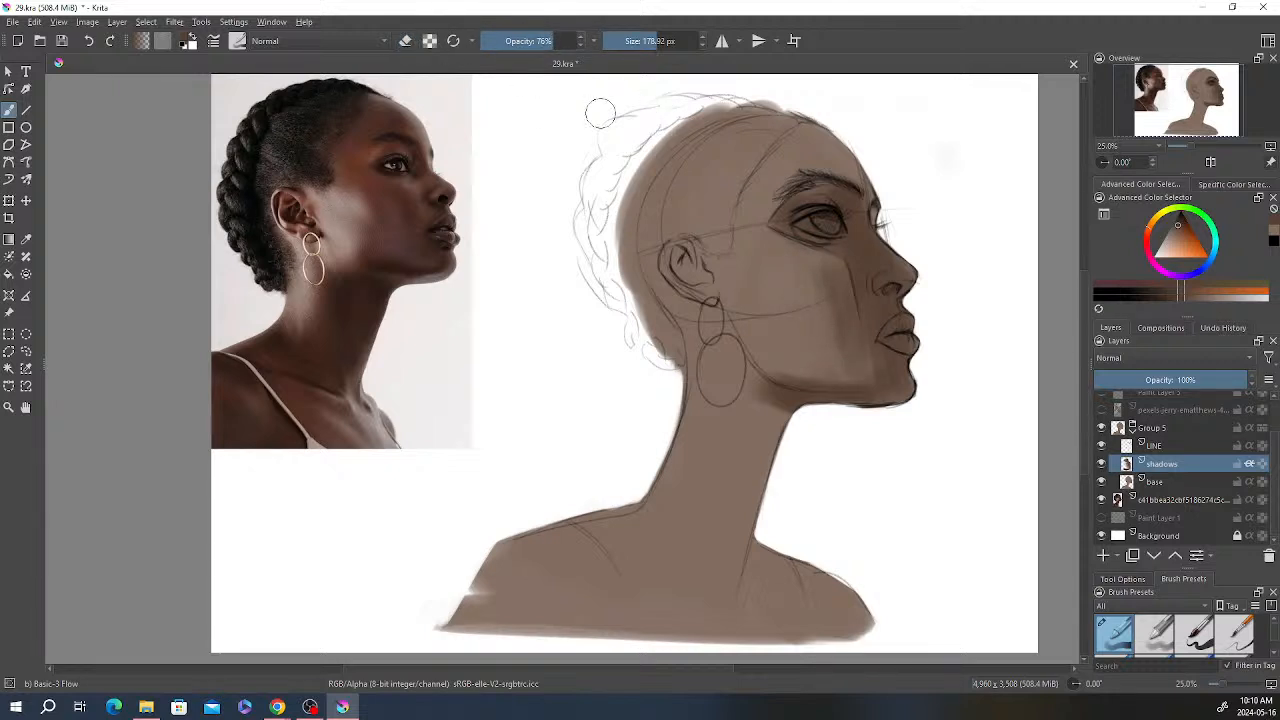
drag(554, 41, 529, 41)
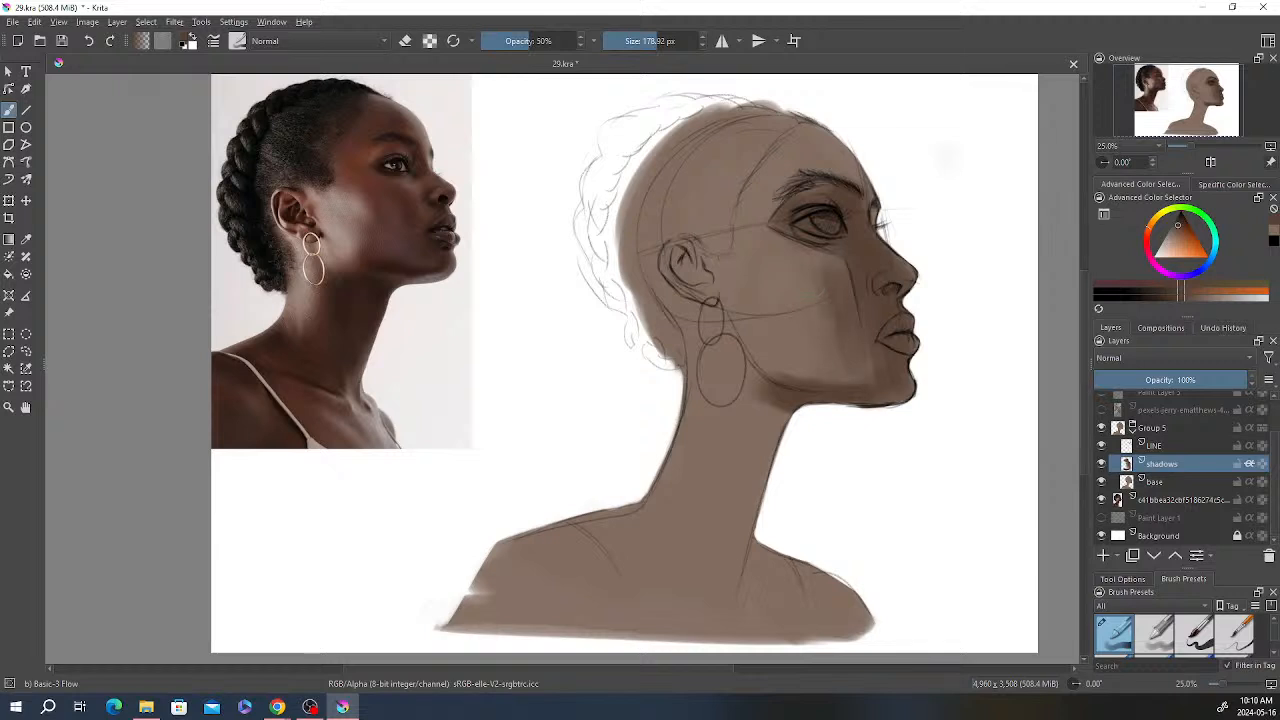
drag(810, 270, 829, 394)
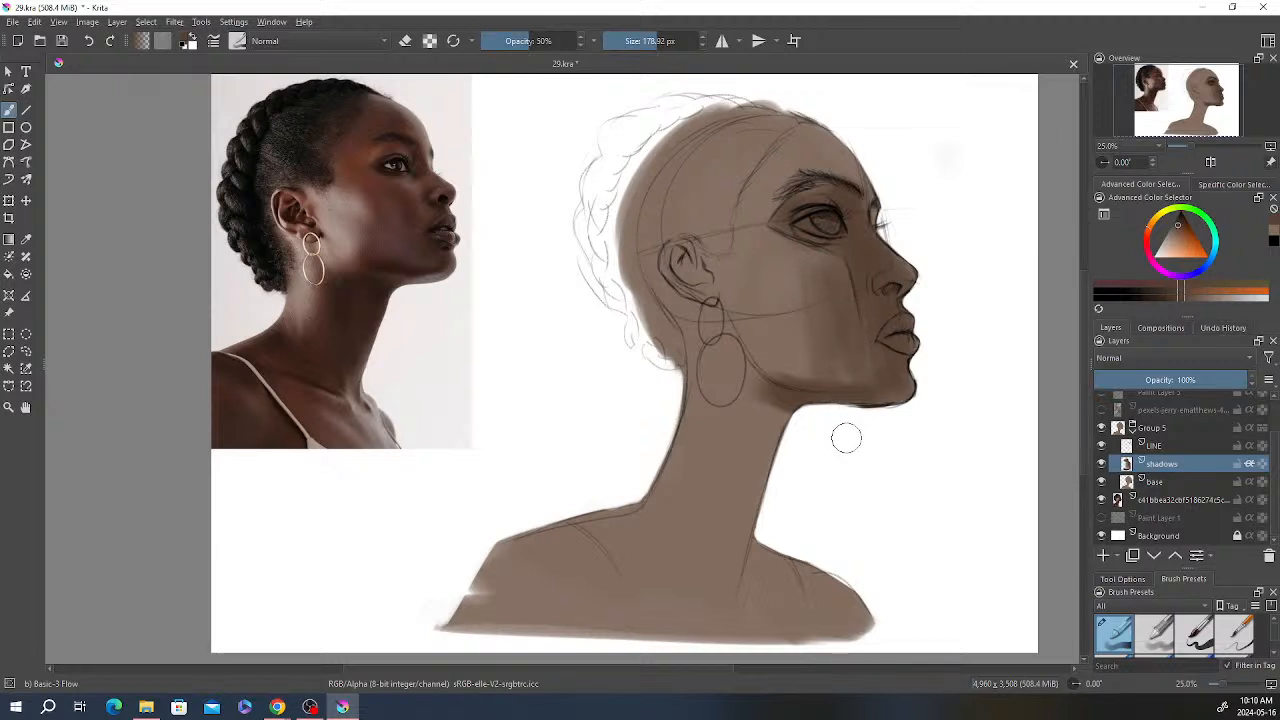
Step: Raise the brush opacity to 100% and paint shadow over the forehead from the eyebrow up to the hairline
key(o)
key(o)
key(o)
key(o)
key(o)
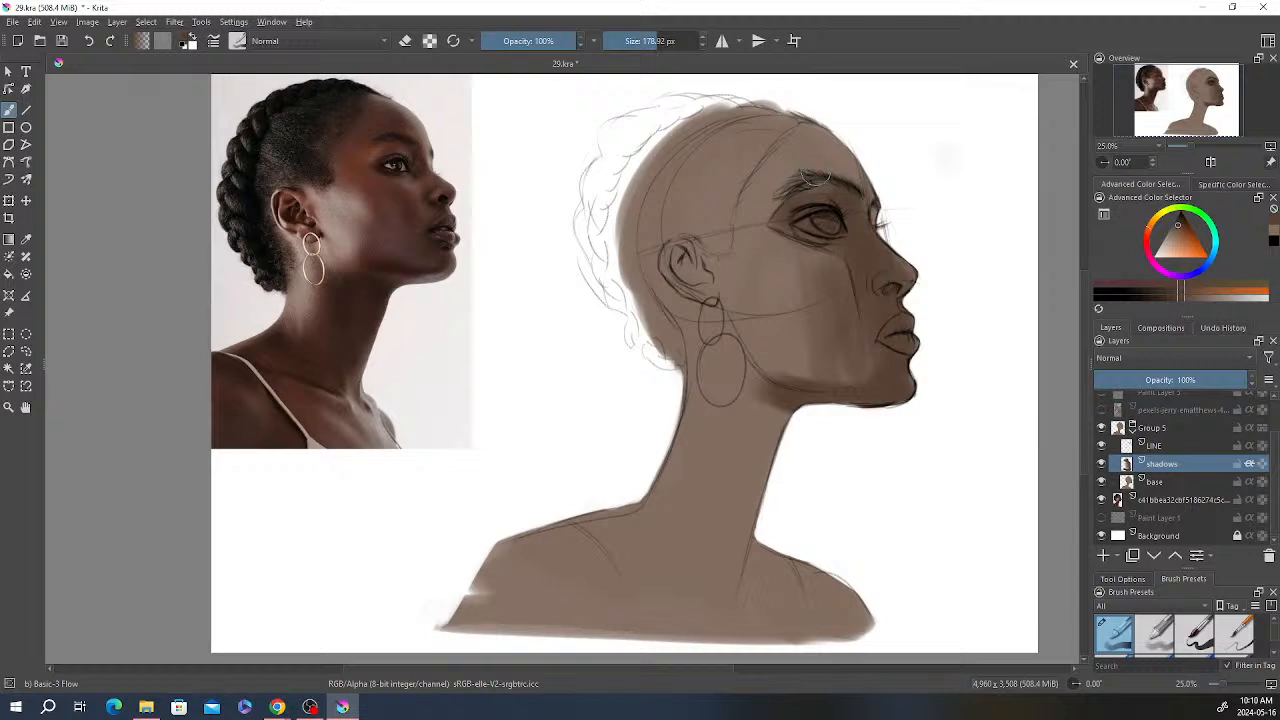
drag(815, 180, 856, 180)
mouse_move(800, 147)
mouse_down()
mouse_move(840, 177)
mouse_move(793, 158)
mouse_move(810, 165)
mouse_move(794, 185)
mouse_move(755, 192)
mouse_move(792, 208)
mouse_move(767, 204)
mouse_move(776, 197)
mouse_move(759, 182)
mouse_move(750, 204)
mouse_move(818, 162)
mouse_move(775, 200)
mouse_move(782, 148)
mouse_move(802, 158)
mouse_move(790, 138)
mouse_move(845, 155)
mouse_move(802, 130)
mouse_move(751, 205)
mouse_move(771, 148)
mouse_move(783, 173)
mouse_move(750, 177)
mouse_up()
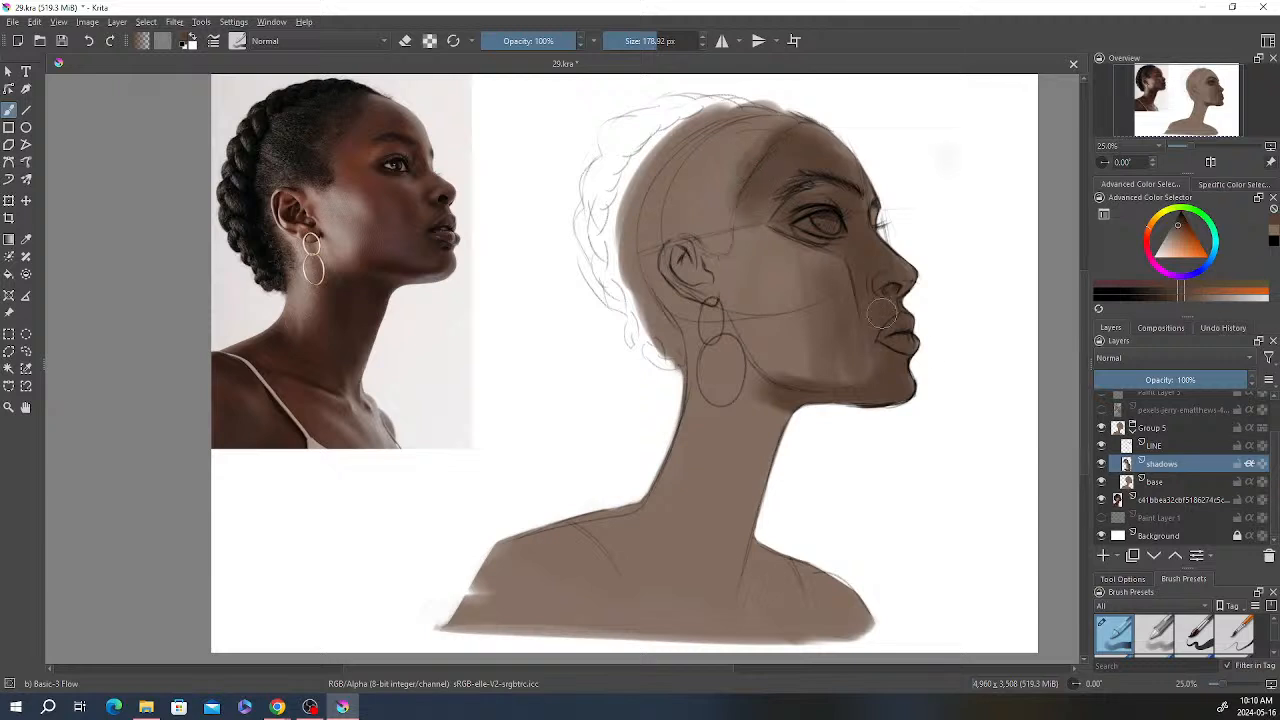
Step: Shade the inside of the ear and paint long brown shadow strokes down the neck from below the jaw
mouse_move(681, 255)
mouse_down()
mouse_move(668, 270)
mouse_move(674, 248)
mouse_move(692, 378)
mouse_move(690, 300)
mouse_up()
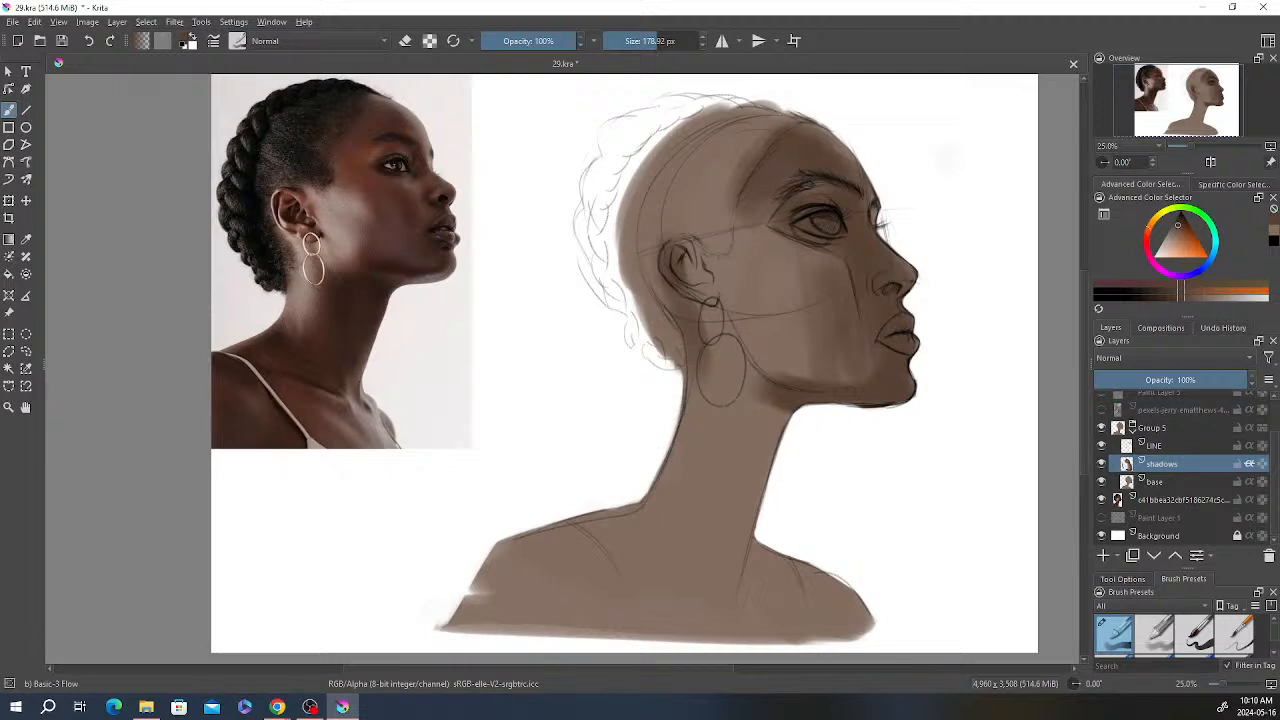
mouse_move(722, 372)
mouse_down()
mouse_move(778, 405)
mouse_move(760, 392)
mouse_move(776, 403)
mouse_move(730, 555)
mouse_up()
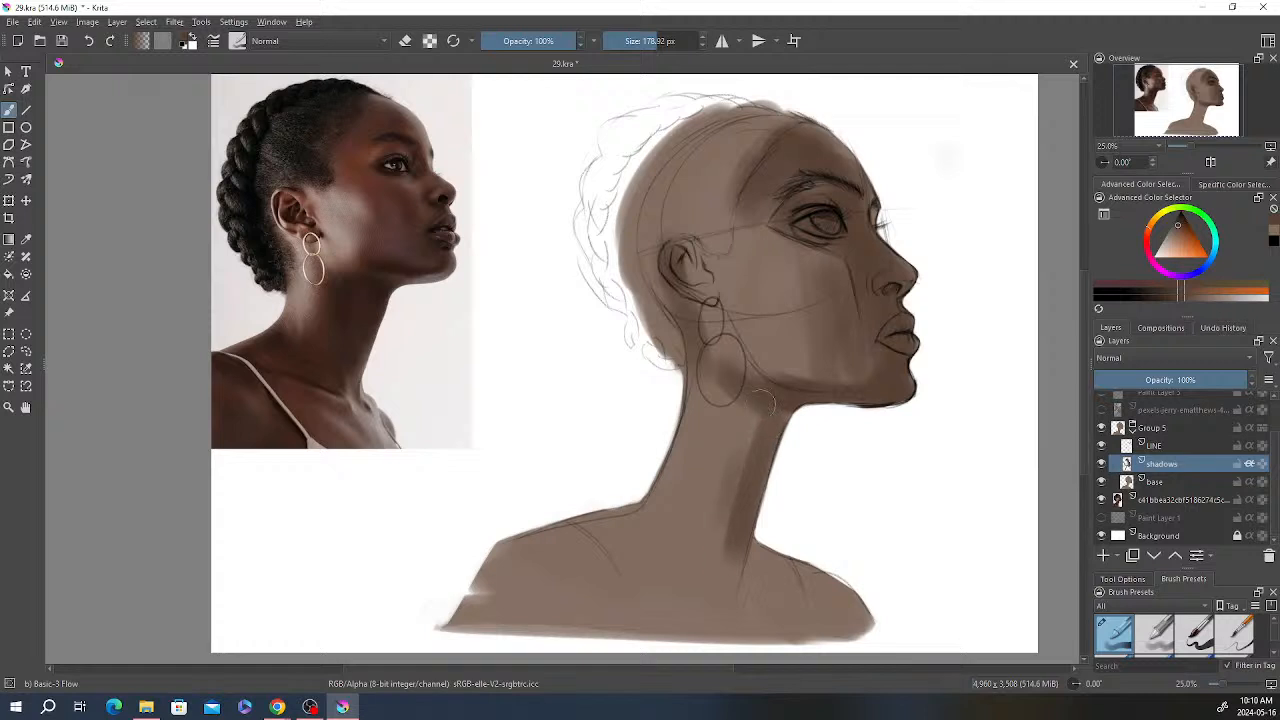
mouse_move(764, 402)
mouse_down()
mouse_move(717, 552)
mouse_move(743, 424)
mouse_move(714, 536)
mouse_move(727, 391)
mouse_move(711, 492)
mouse_up()
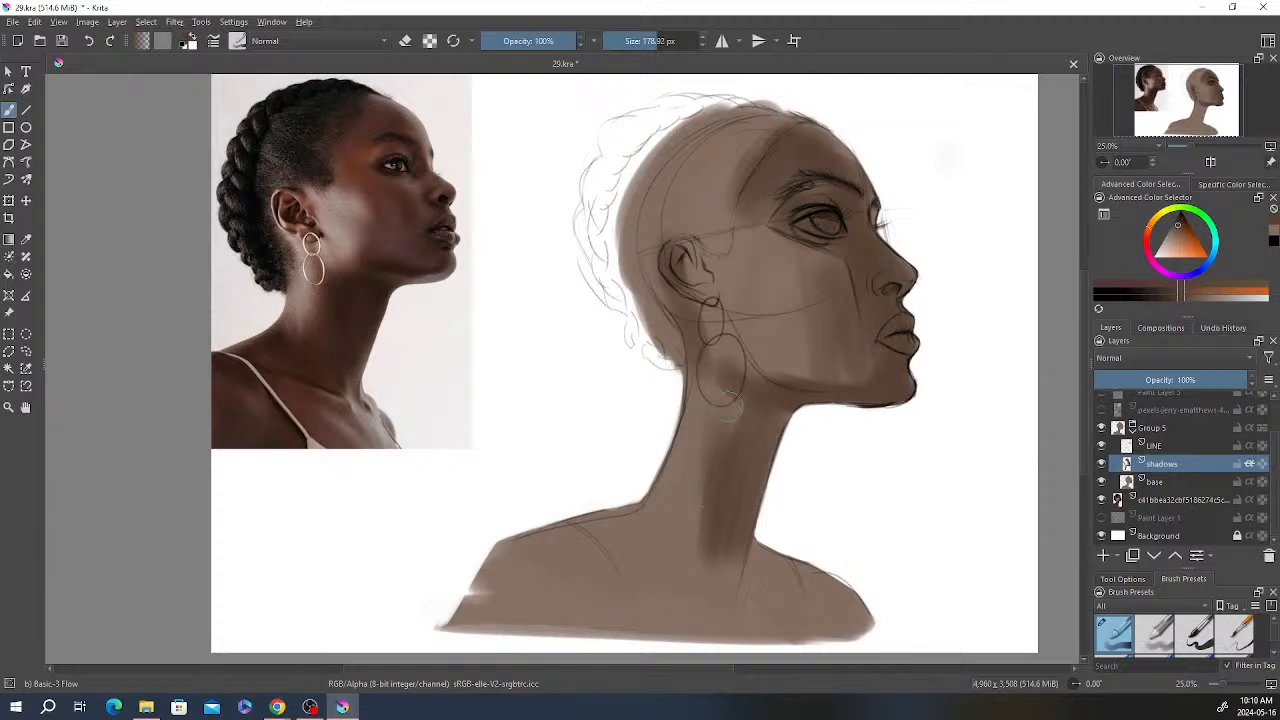
mouse_move(730, 402)
mouse_down()
mouse_move(704, 535)
mouse_move(737, 440)
mouse_up()
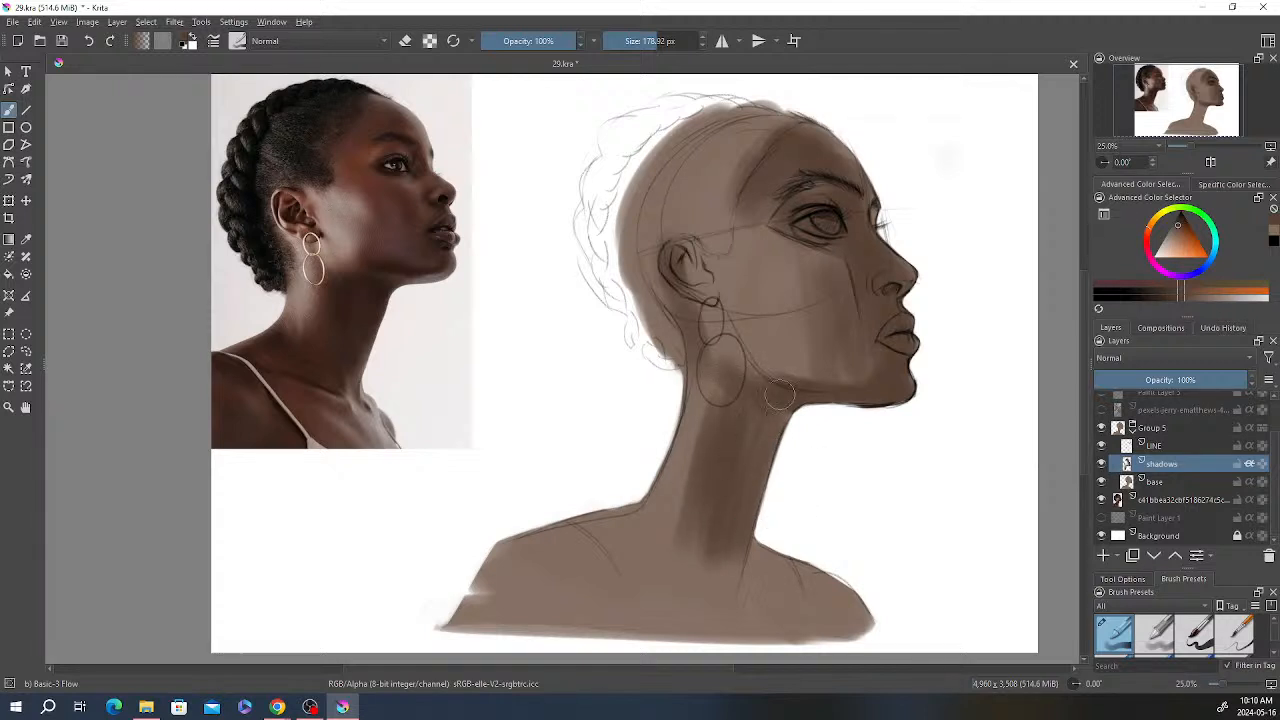
Step: Paint shadows over both shoulders and the chest, and shade the hollow at the base of the neck with a 66.31 px brush
mouse_move(595, 525)
mouse_down()
mouse_move(646, 570)
mouse_move(633, 545)
mouse_move(673, 568)
mouse_move(610, 519)
mouse_move(709, 579)
mouse_move(651, 535)
mouse_move(710, 578)
mouse_move(665, 543)
mouse_move(639, 542)
mouse_move(724, 598)
mouse_move(635, 563)
mouse_move(674, 597)
mouse_move(619, 622)
mouse_move(542, 539)
mouse_move(579, 643)
mouse_move(534, 618)
mouse_move(543, 600)
mouse_move(486, 568)
mouse_move(486, 588)
mouse_move(567, 596)
mouse_move(620, 621)
mouse_move(565, 548)
mouse_up()
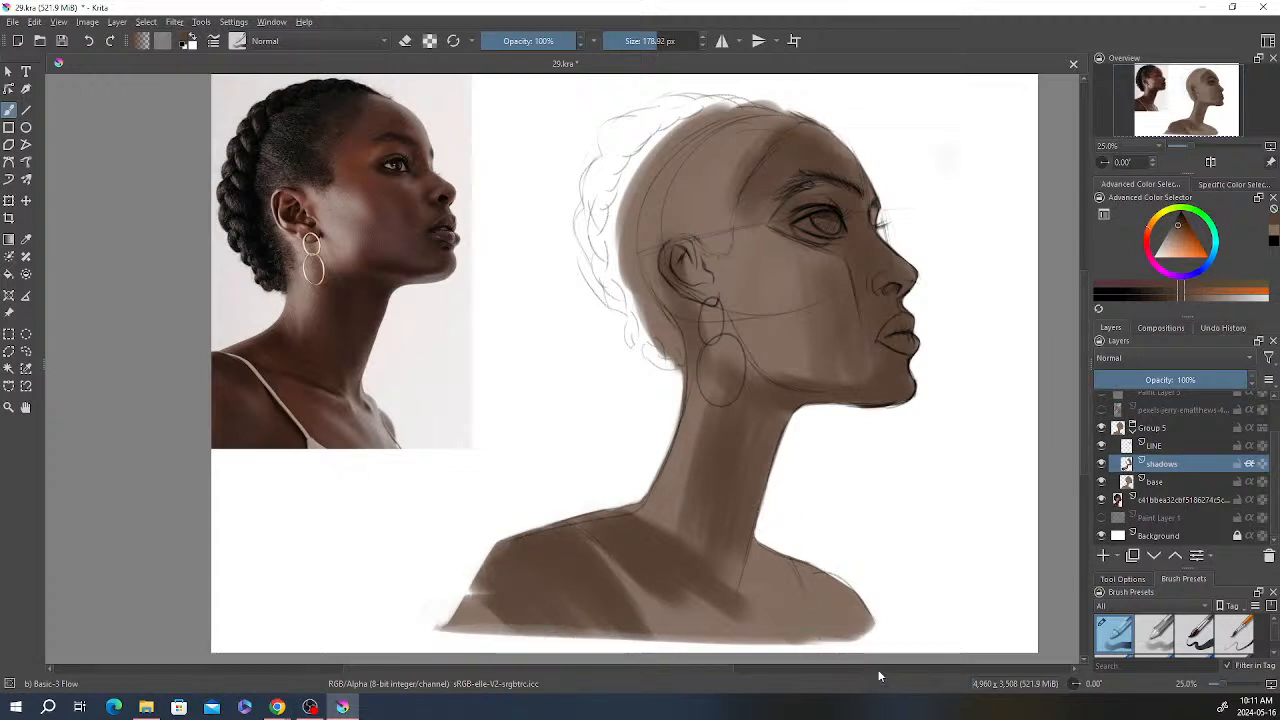
mouse_move(825, 572)
mouse_down()
mouse_move(870, 625)
mouse_move(845, 605)
mouse_move(860, 615)
mouse_up()
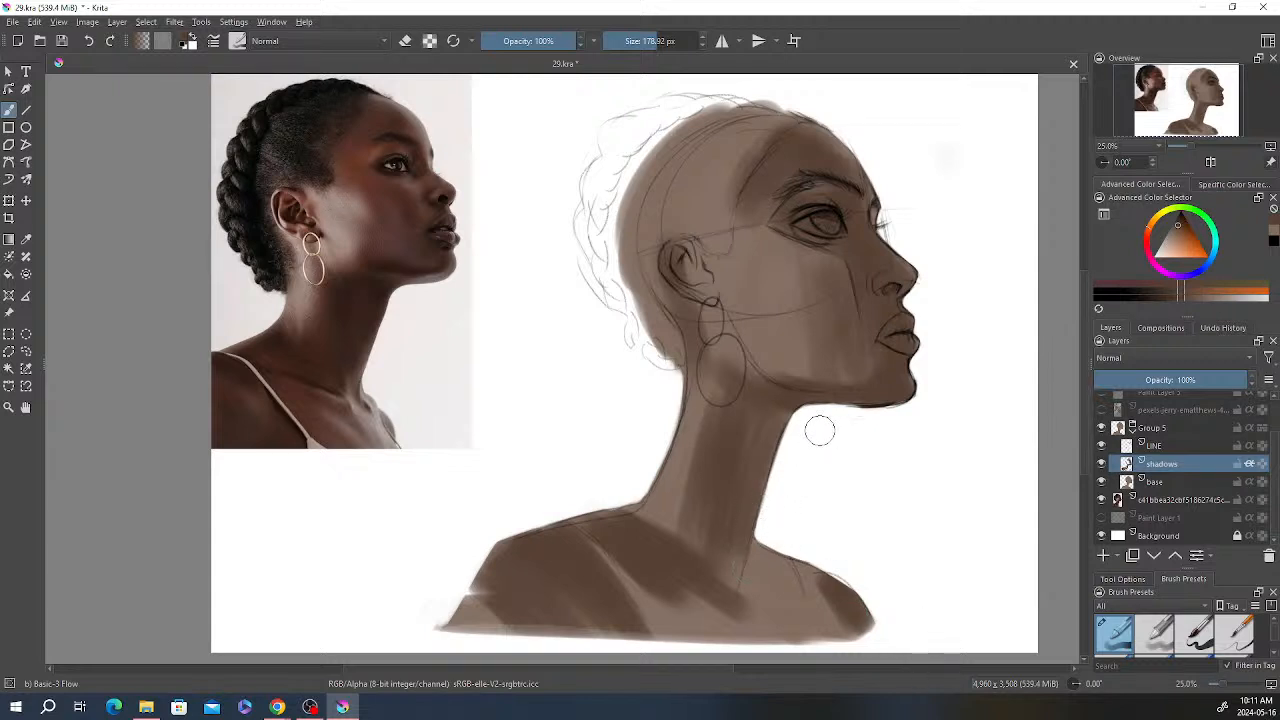
right_click(792, 414)
mouse_move(946, 324)
mouse_down()
mouse_move(1000, 326)
mouse_move(968, 322)
mouse_up()
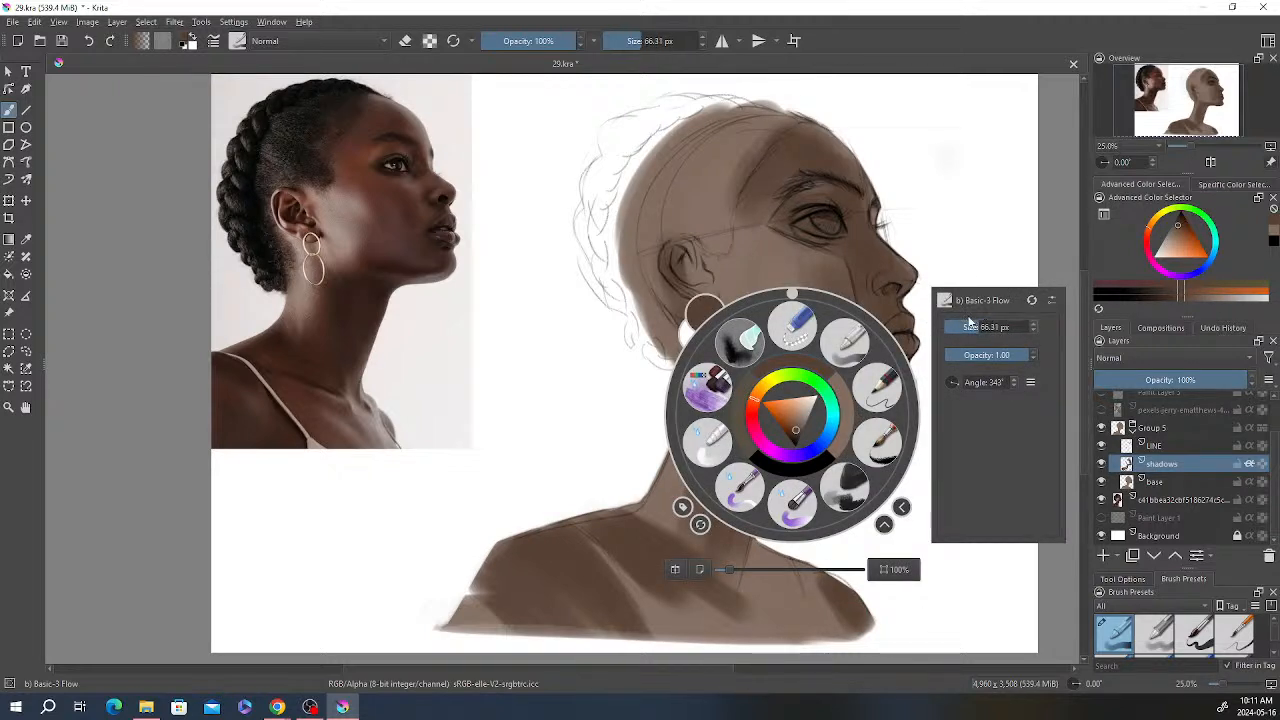
click(970, 205)
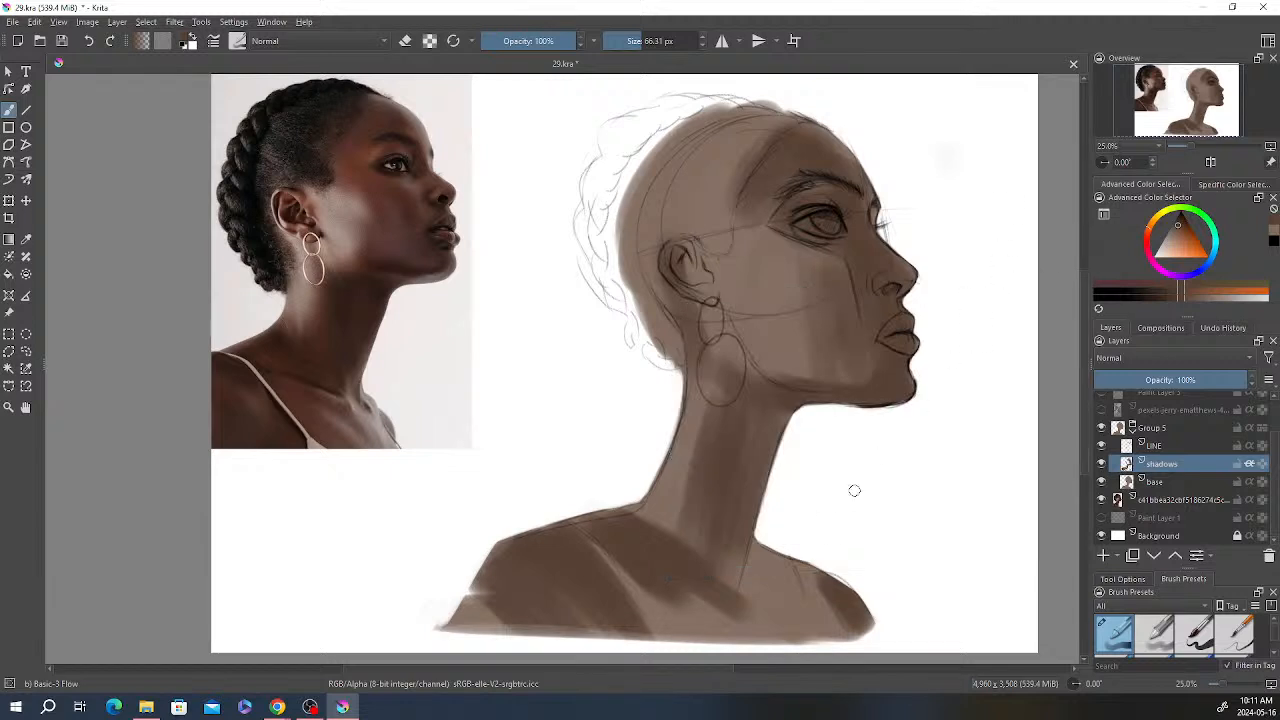
drag(757, 517, 764, 588)
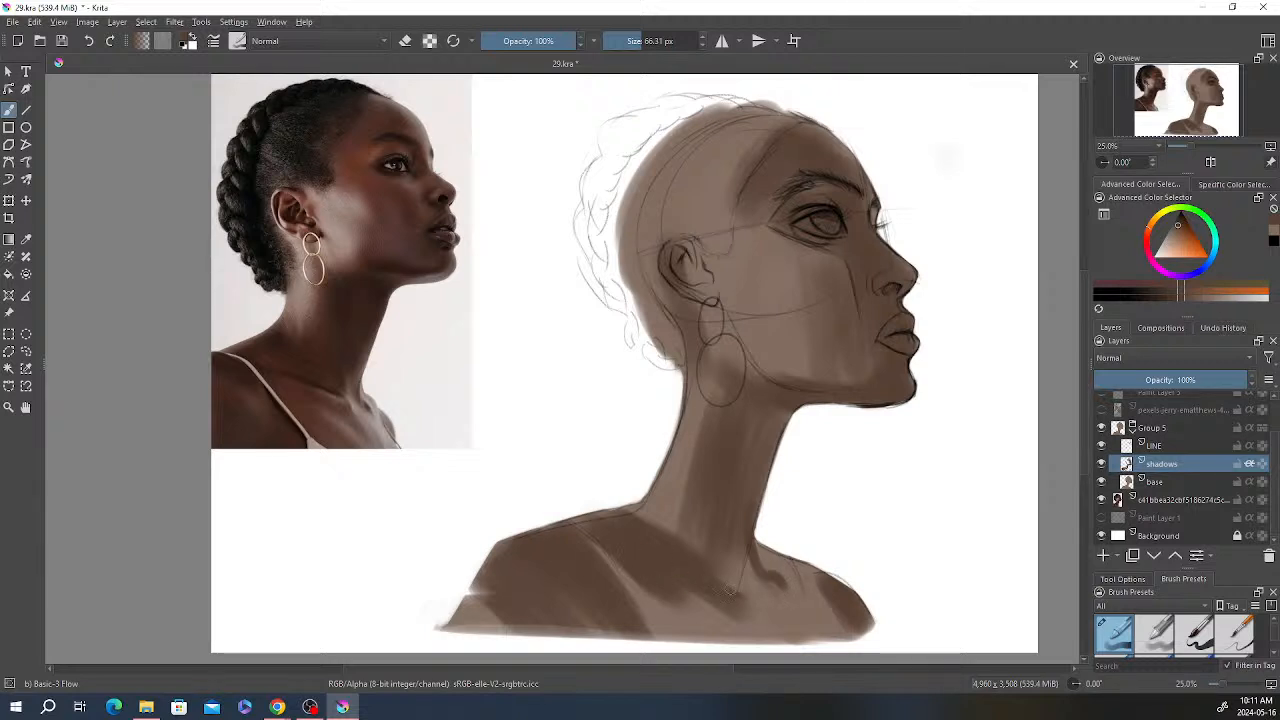
Step: Pick a darker brown, set the brush to 119.14 px and 97% opacity, and deepen the shadow along the jawline
right_click(950, 432)
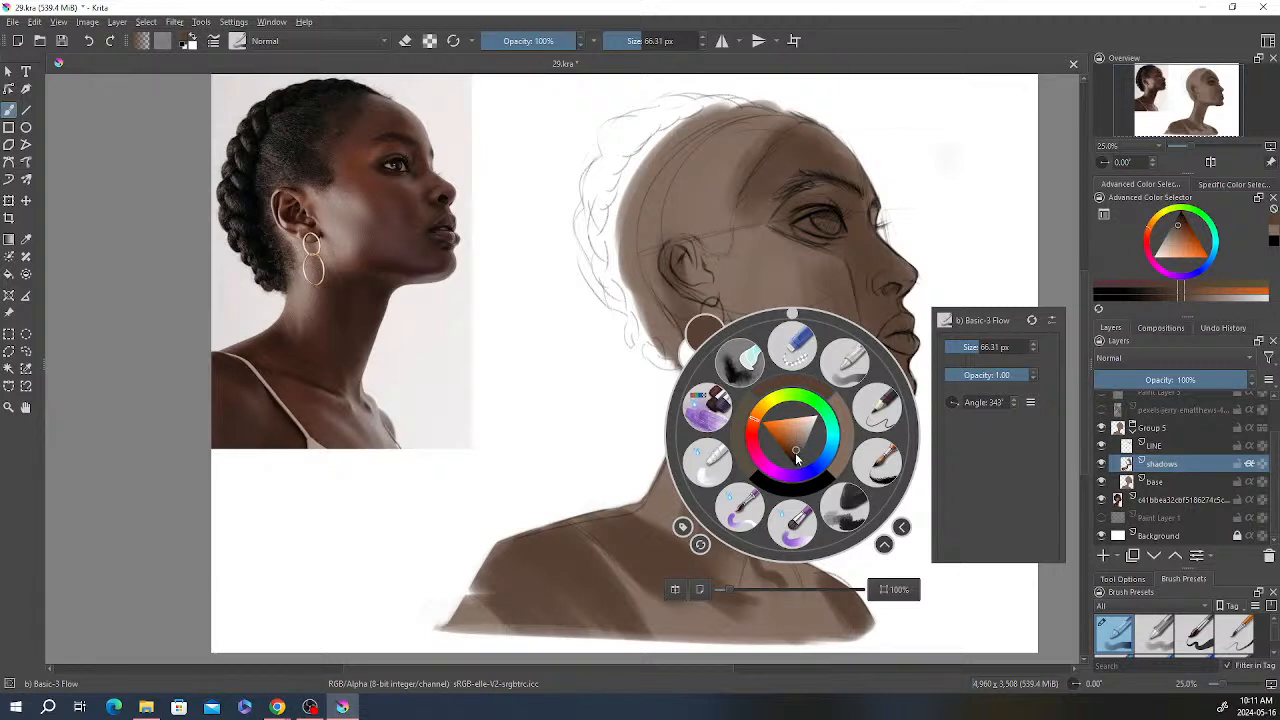
click(797, 457)
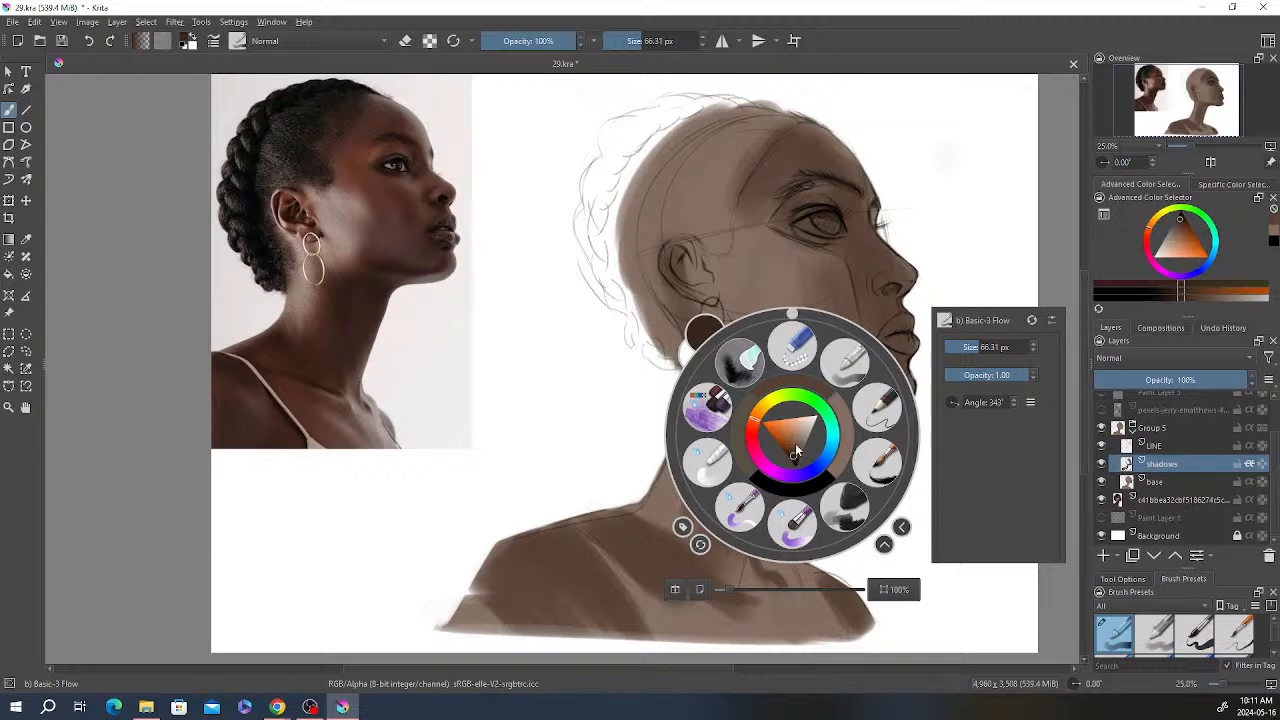
click(929, 331)
right_click(917, 309)
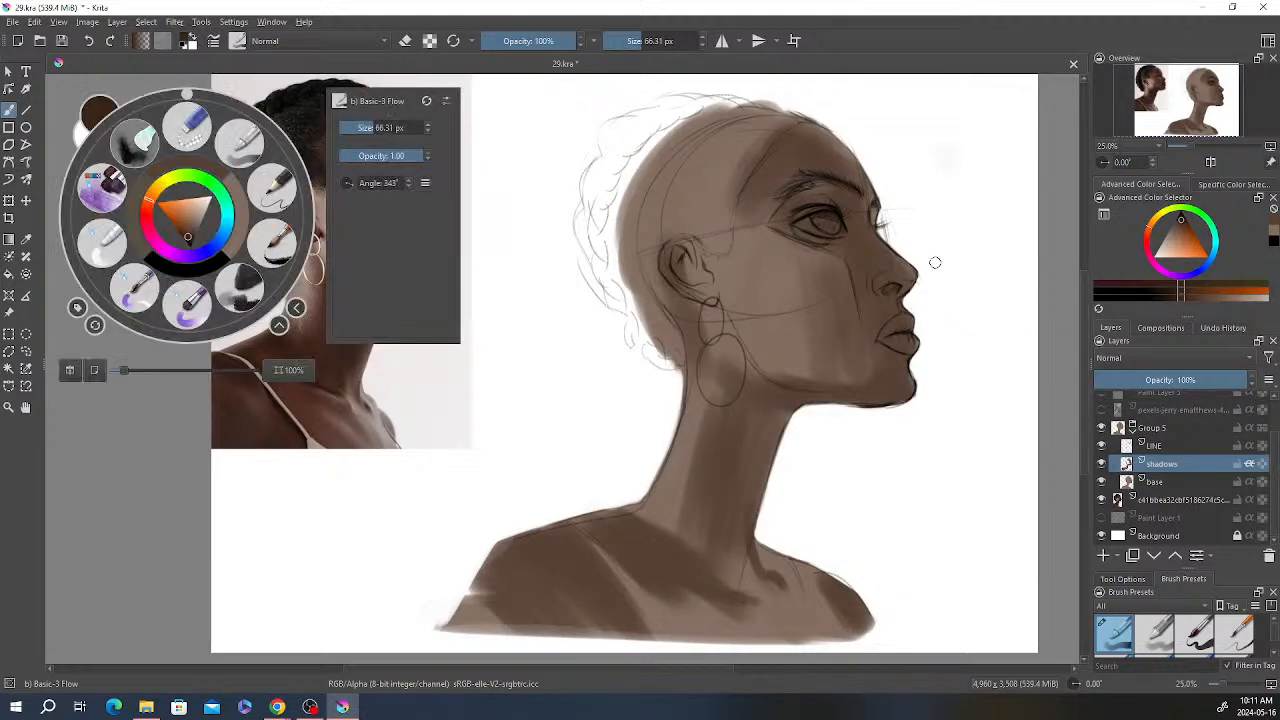
right_click(934, 263)
right_click(926, 302)
drag(988, 216, 1000, 216)
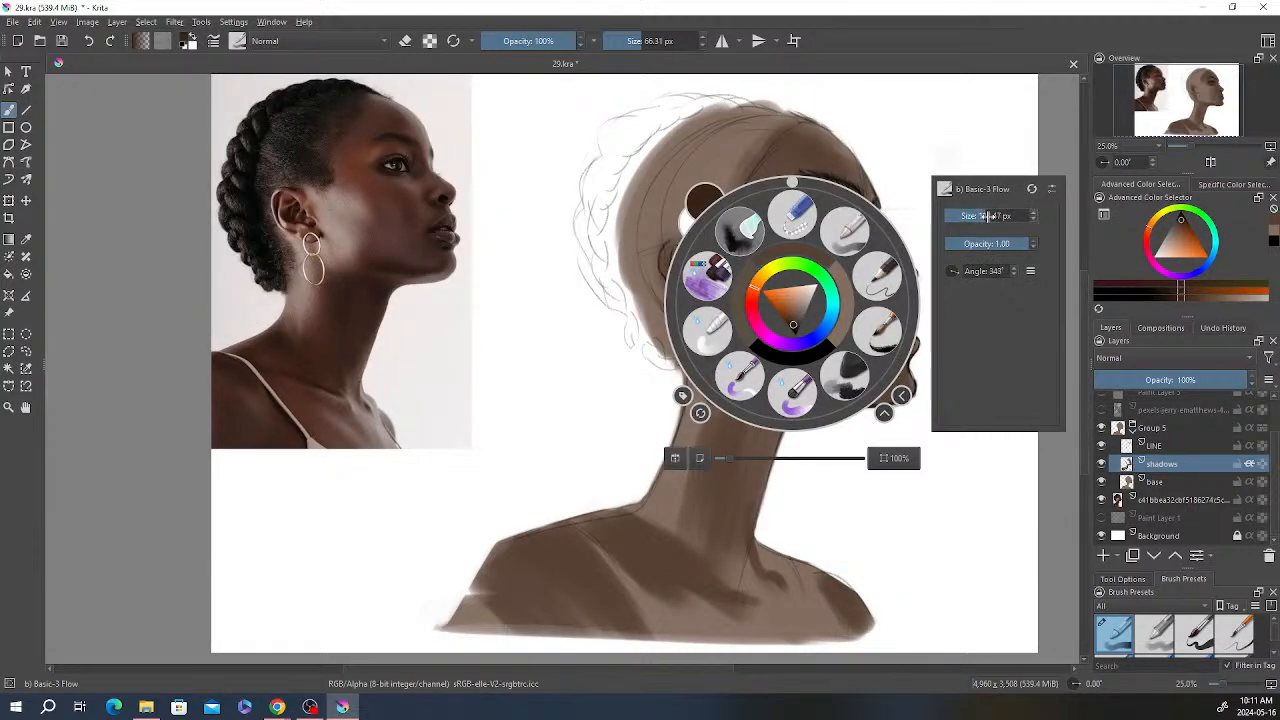
click(1000, 185)
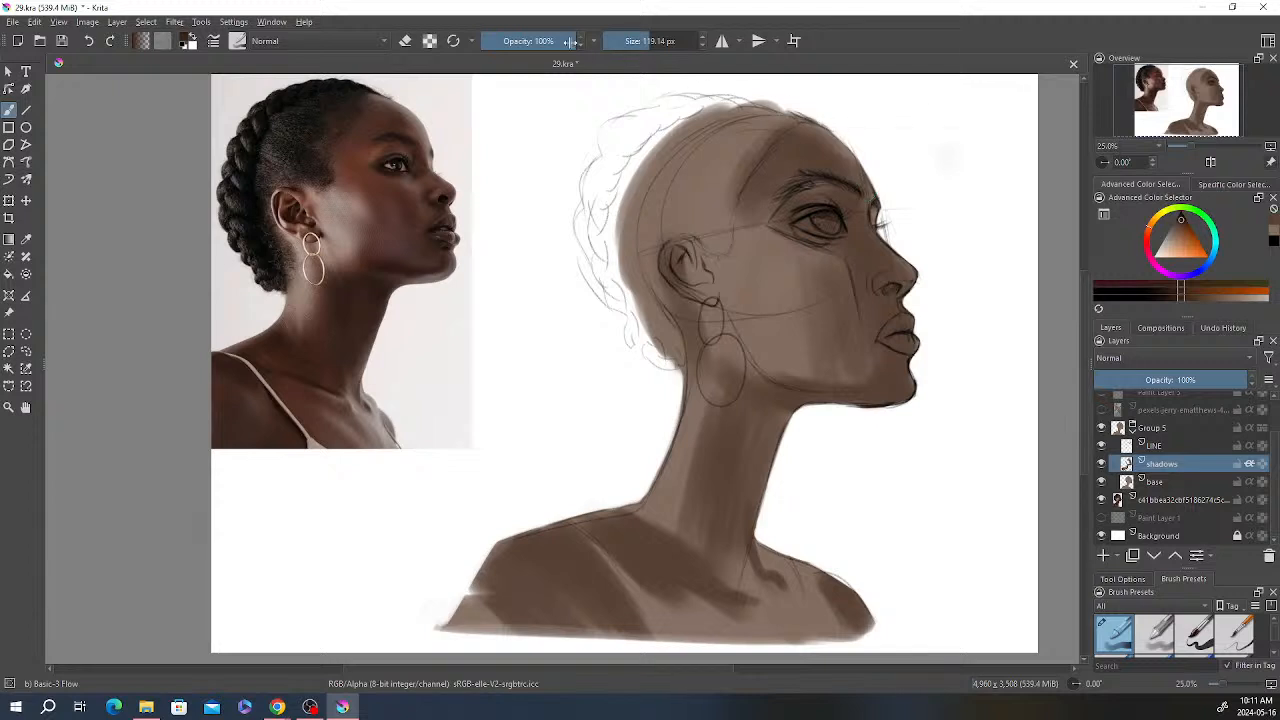
drag(570, 41, 567, 41)
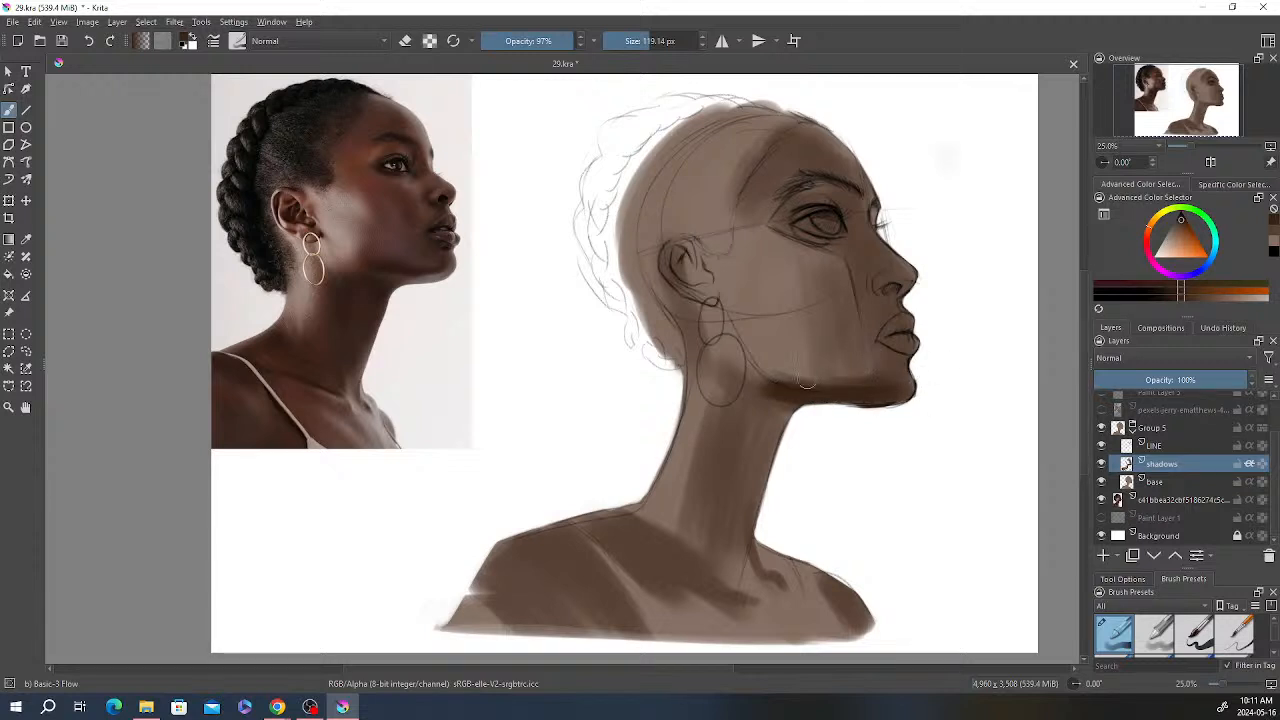
drag(806, 382, 848, 380)
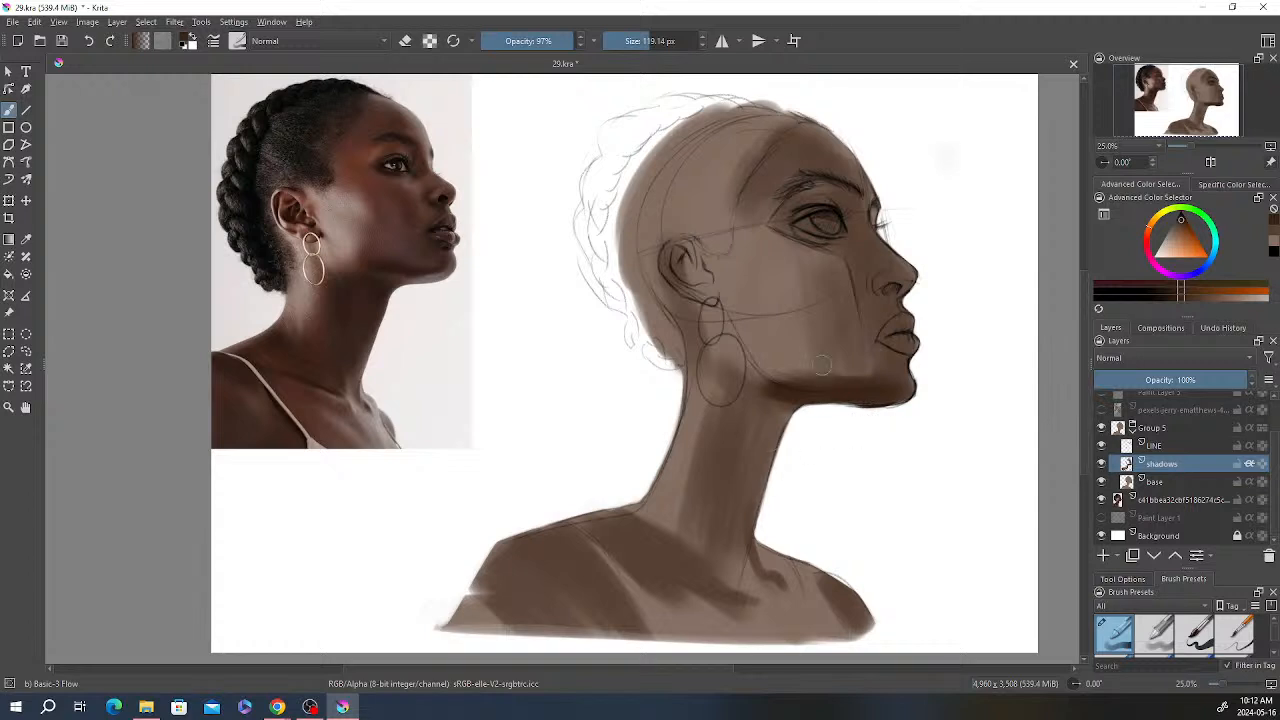
Step: Deepen the neck shadow, enlarging the brush to 162.29 px, and add darker strokes across the near shoulder, chest and below the ear
mouse_move(792, 404)
mouse_down()
mouse_move(757, 504)
mouse_move(788, 396)
mouse_move(735, 552)
mouse_up()
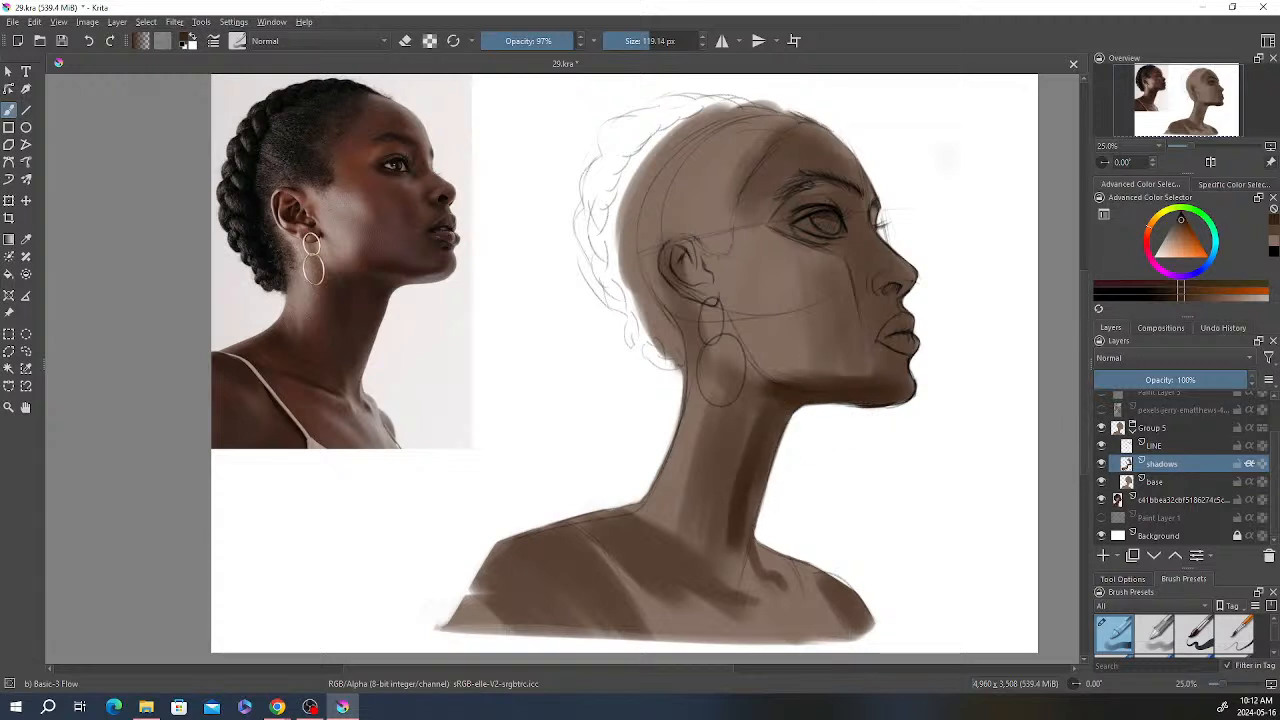
drag(651, 44, 655, 45)
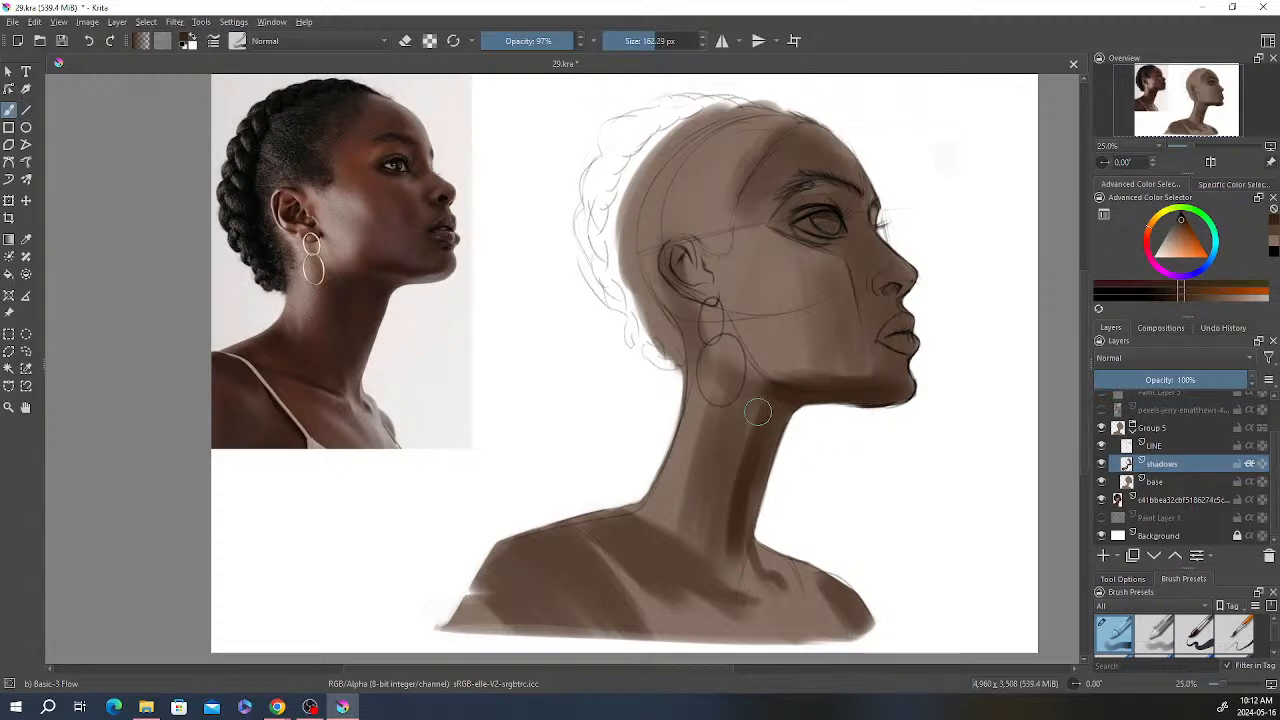
drag(756, 410, 718, 558)
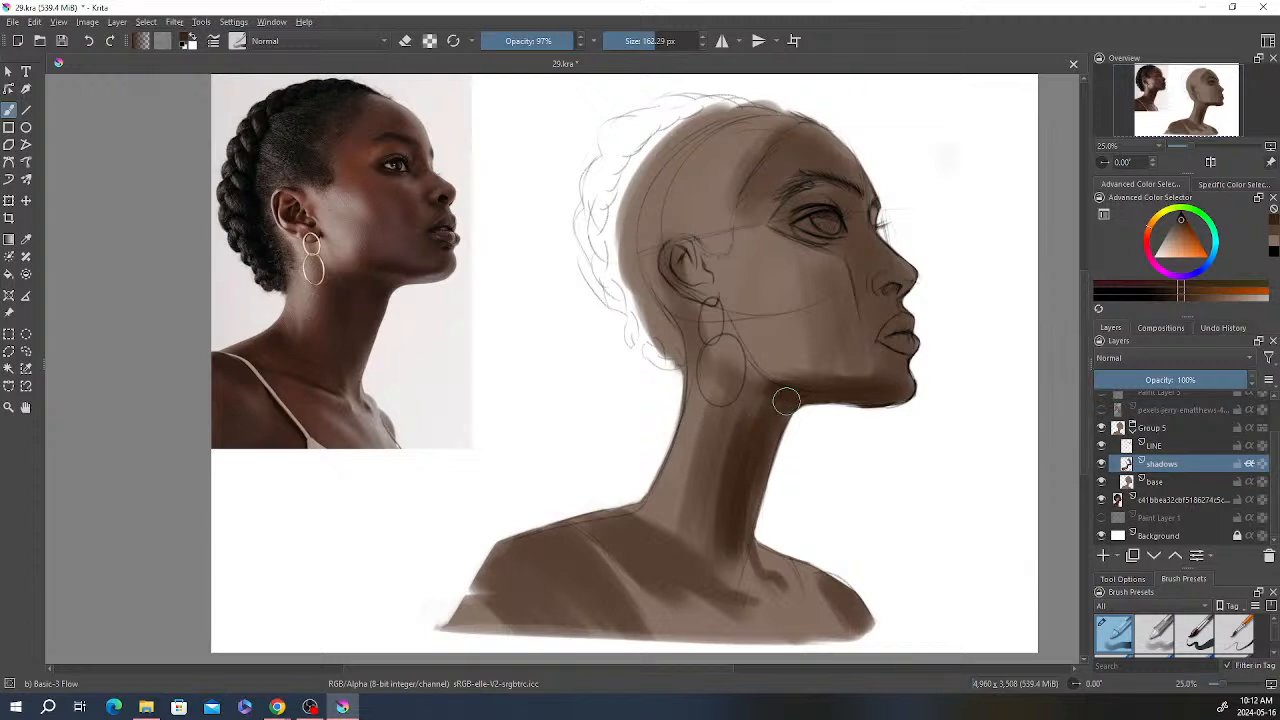
drag(742, 395, 700, 525)
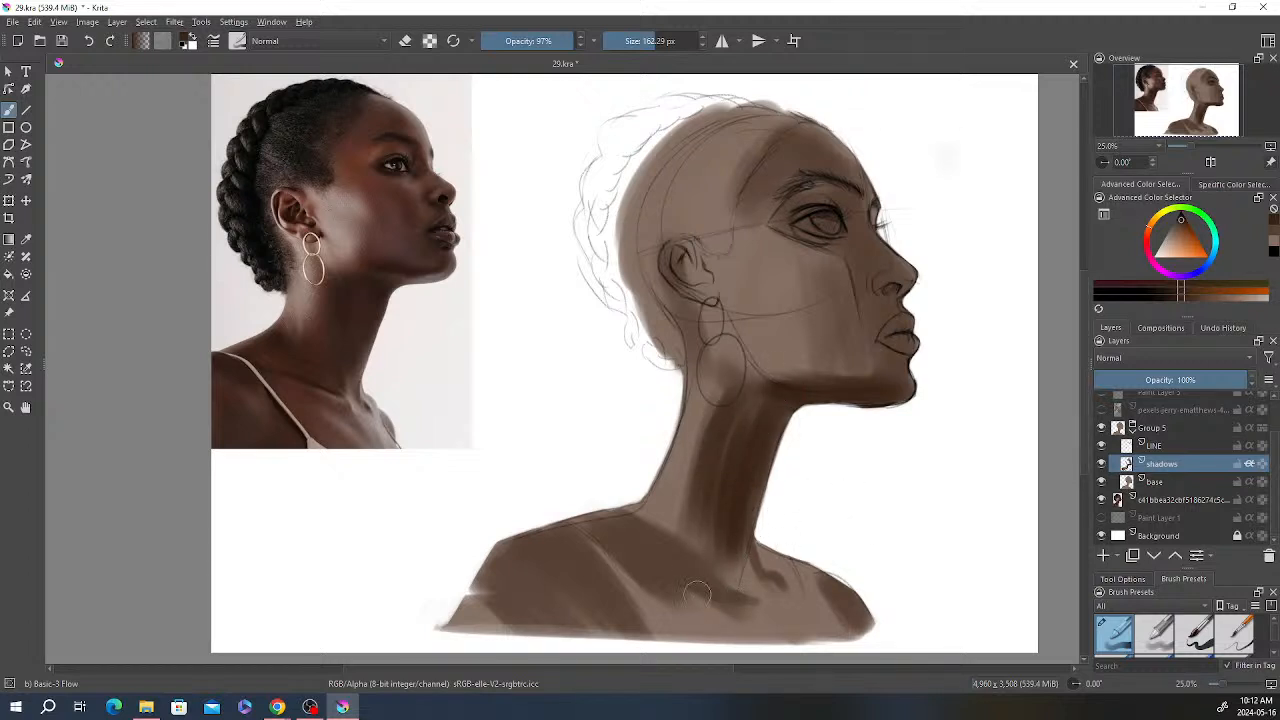
mouse_move(629, 525)
mouse_down()
mouse_move(681, 568)
mouse_move(614, 523)
mouse_move(680, 583)
mouse_move(615, 539)
mouse_move(672, 599)
mouse_move(540, 552)
mouse_move(594, 599)
mouse_move(557, 540)
mouse_move(602, 590)
mouse_move(554, 556)
mouse_move(612, 627)
mouse_move(597, 570)
mouse_move(566, 542)
mouse_move(631, 621)
mouse_move(518, 537)
mouse_move(586, 603)
mouse_up()
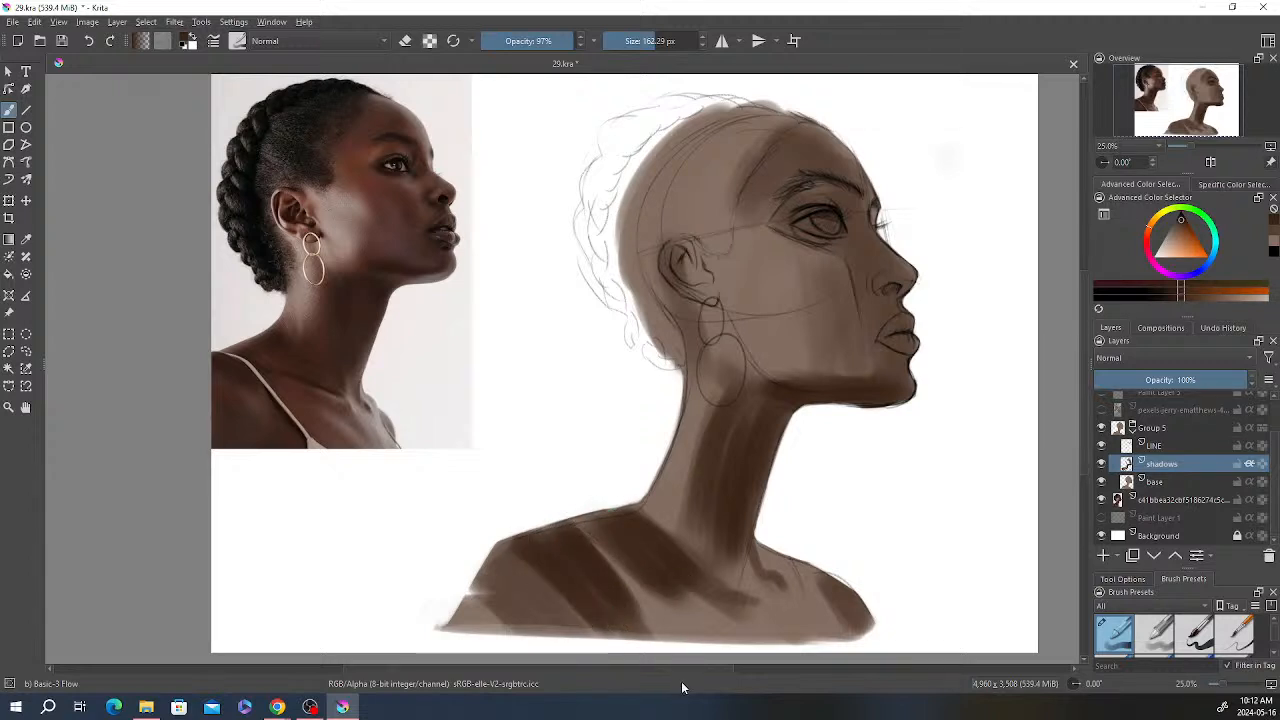
mouse_move(669, 304)
mouse_down()
mouse_move(694, 311)
mouse_move(675, 302)
mouse_up()
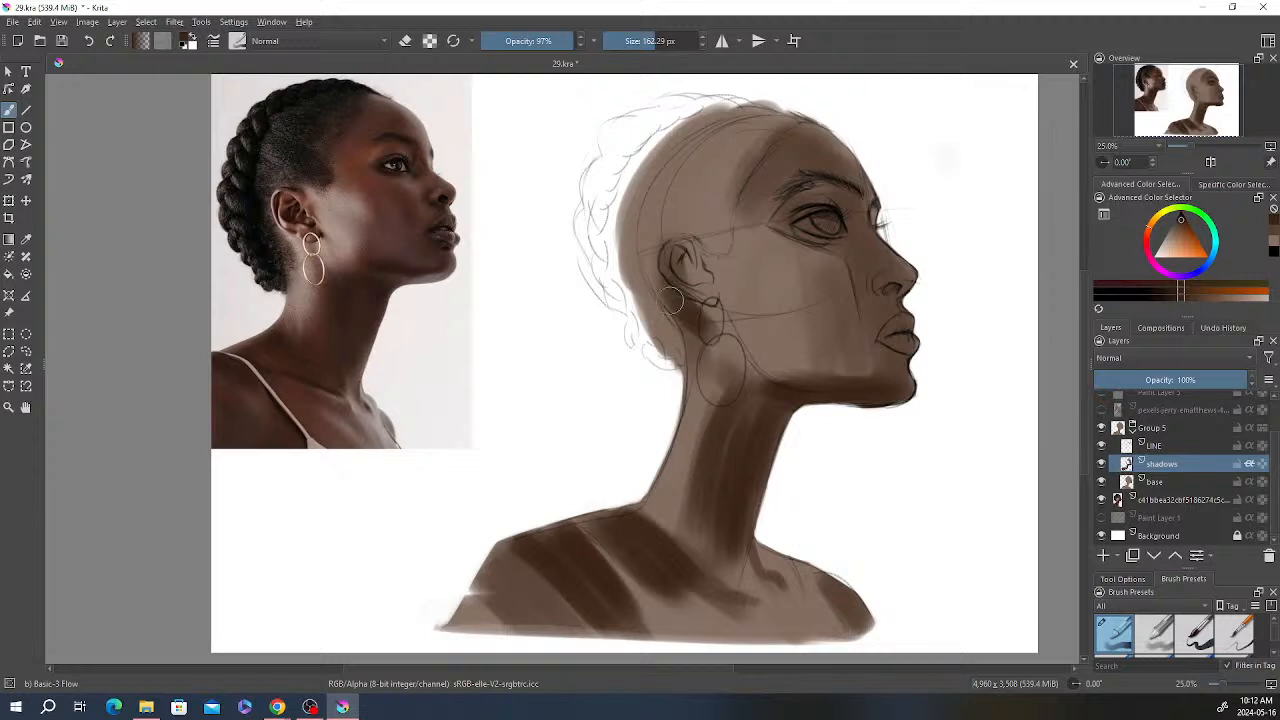
Step: Darken the eye socket, and use a smaller brush for the shadows beside and under the nose
mouse_move(817, 224)
mouse_down()
mouse_move(838, 247)
mouse_move(782, 219)
mouse_move(859, 263)
mouse_move(769, 218)
mouse_move(874, 283)
mouse_move(810, 203)
mouse_move(827, 184)
mouse_move(801, 218)
mouse_move(836, 216)
mouse_up()
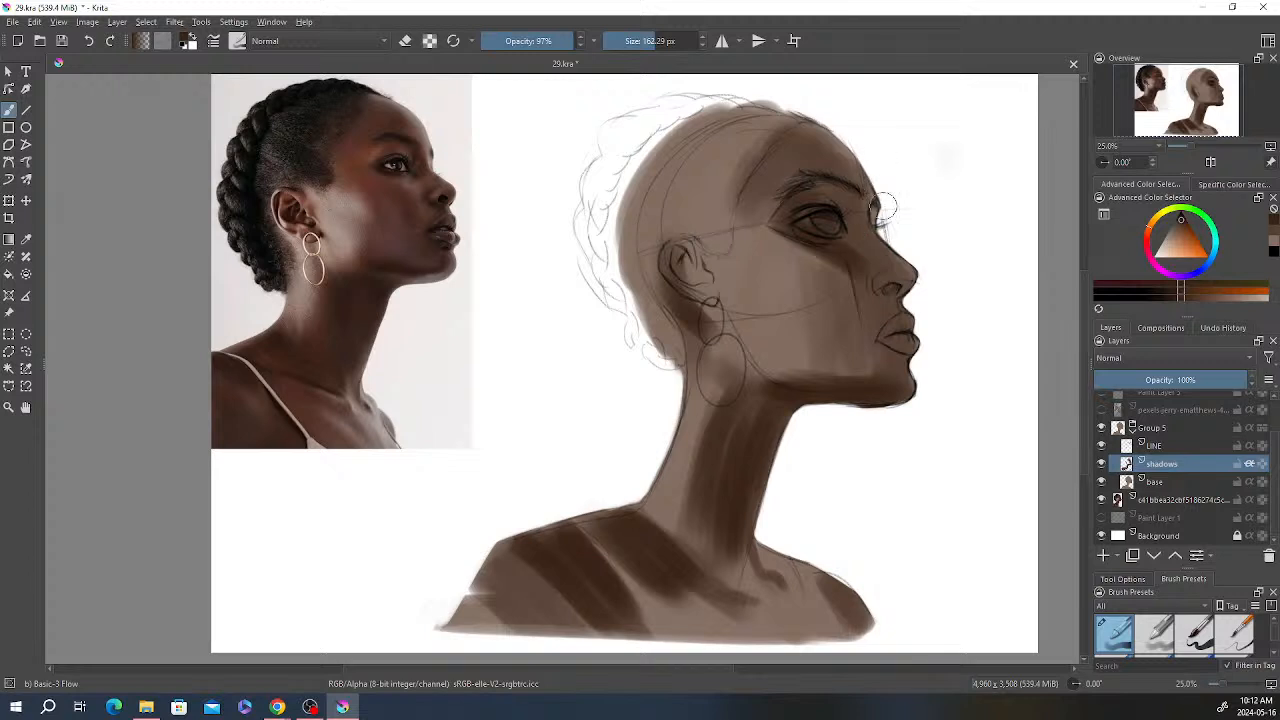
click(644, 41)
mouse_move(859, 240)
mouse_down()
mouse_move(855, 227)
mouse_move(865, 250)
mouse_move(853, 213)
mouse_move(859, 240)
mouse_up()
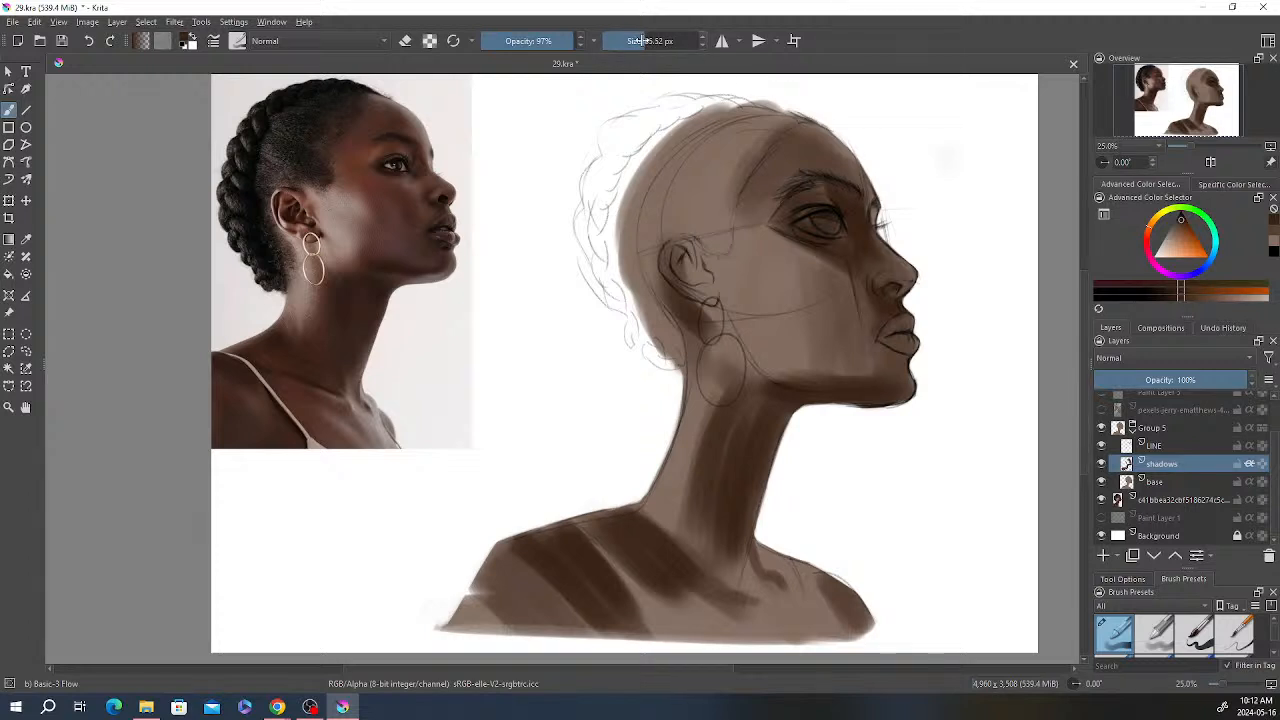
Step: Lower the opacity to 65% and darken the forehead and the cheek beside the nose with a brush of about 217 px
drag(556, 41, 545, 41)
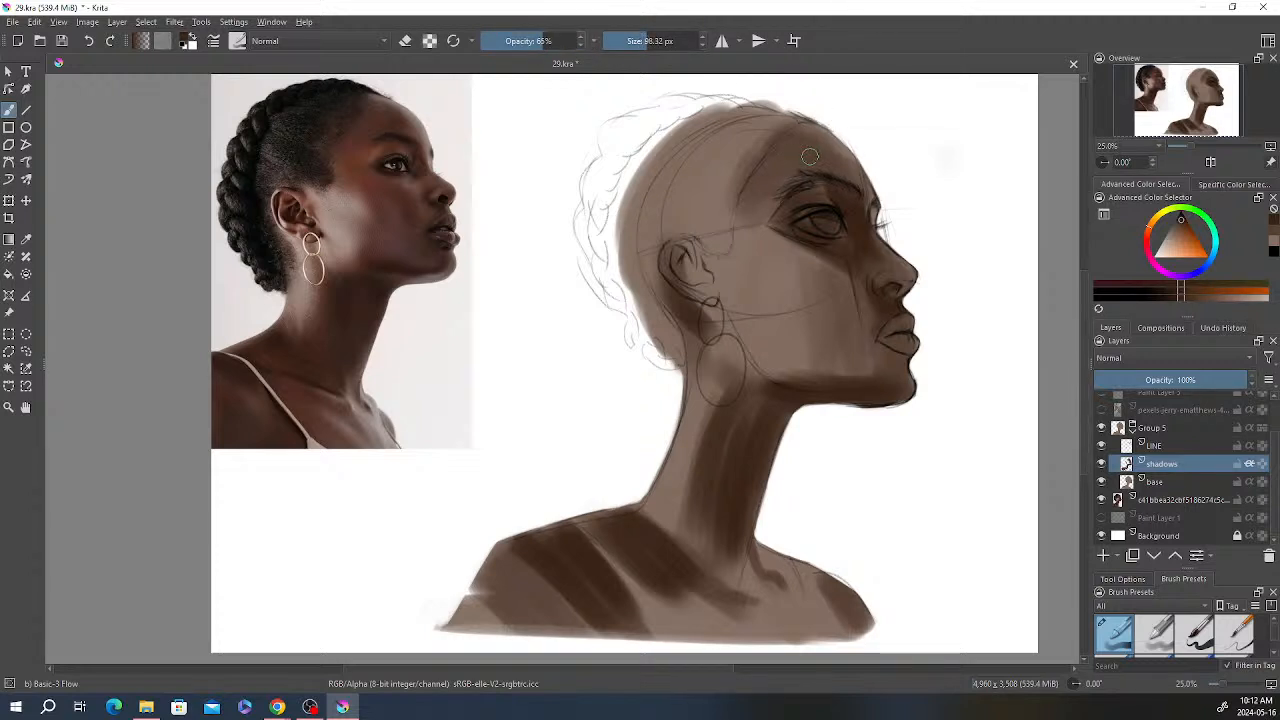
click(661, 41)
mouse_move(810, 139)
mouse_down()
mouse_move(785, 171)
mouse_move(835, 169)
mouse_move(810, 141)
mouse_move(823, 158)
mouse_move(765, 174)
mouse_move(840, 172)
mouse_move(792, 160)
mouse_move(819, 164)
mouse_move(862, 234)
mouse_move(783, 177)
mouse_move(801, 153)
mouse_move(777, 172)
mouse_move(821, 160)
mouse_move(769, 184)
mouse_move(811, 173)
mouse_move(842, 184)
mouse_move(794, 183)
mouse_move(832, 180)
mouse_move(797, 169)
mouse_up()
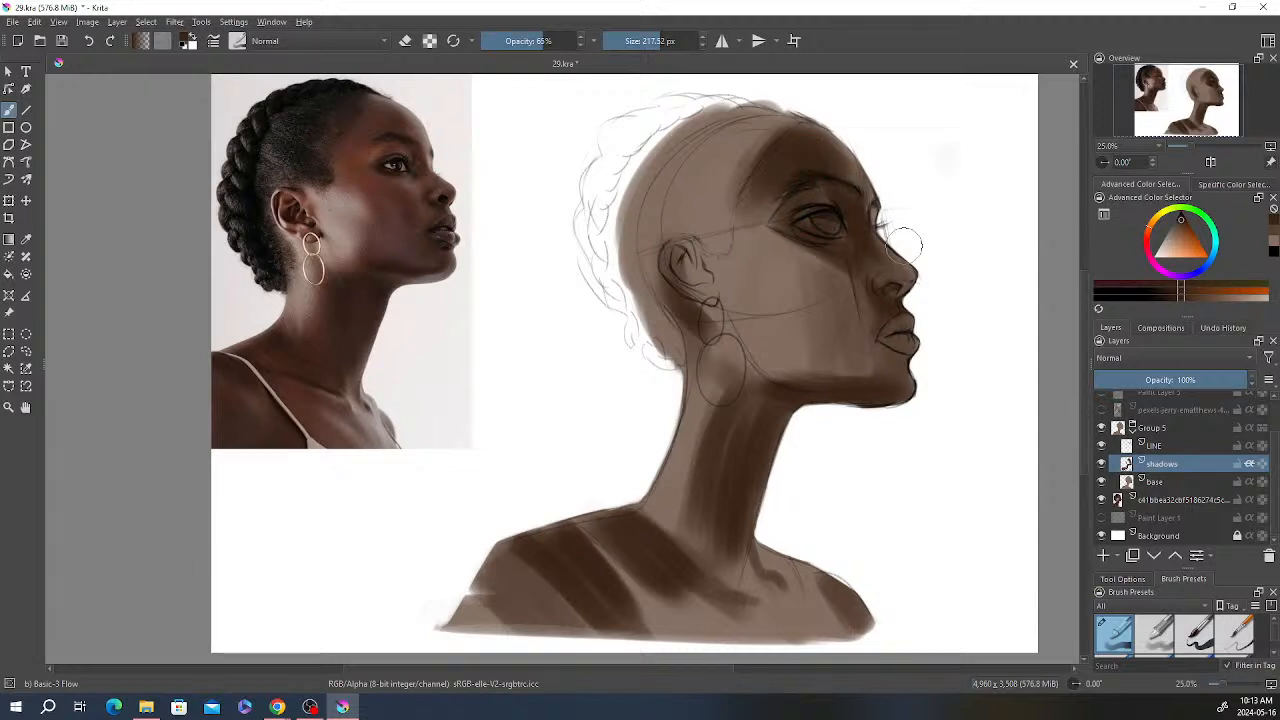
mouse_move(838, 280)
mouse_down()
mouse_move(833, 257)
mouse_move(868, 316)
mouse_up()
Step: Blend darker shading under the eye onto the upper cheek with a brush of about 217 px, and reduce the size to 122.40 px
click(647, 40)
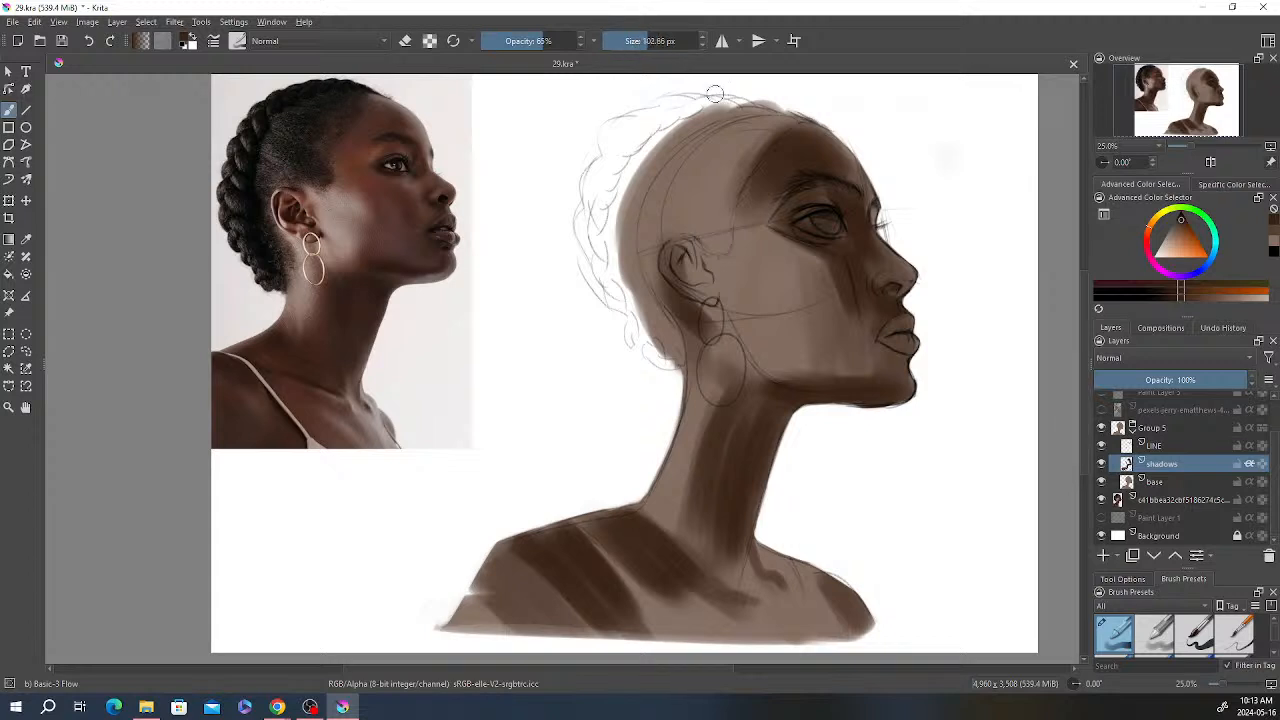
click(659, 40)
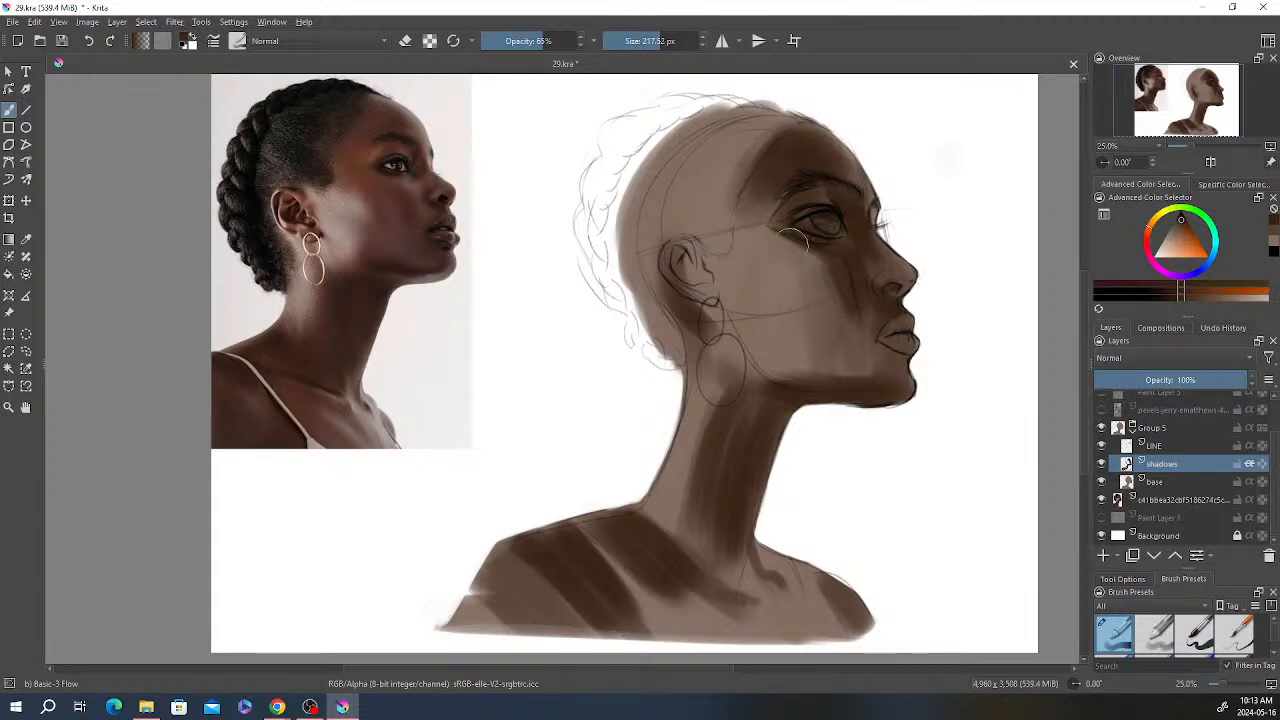
mouse_move(812, 257)
mouse_down()
mouse_move(792, 243)
mouse_move(822, 256)
mouse_up()
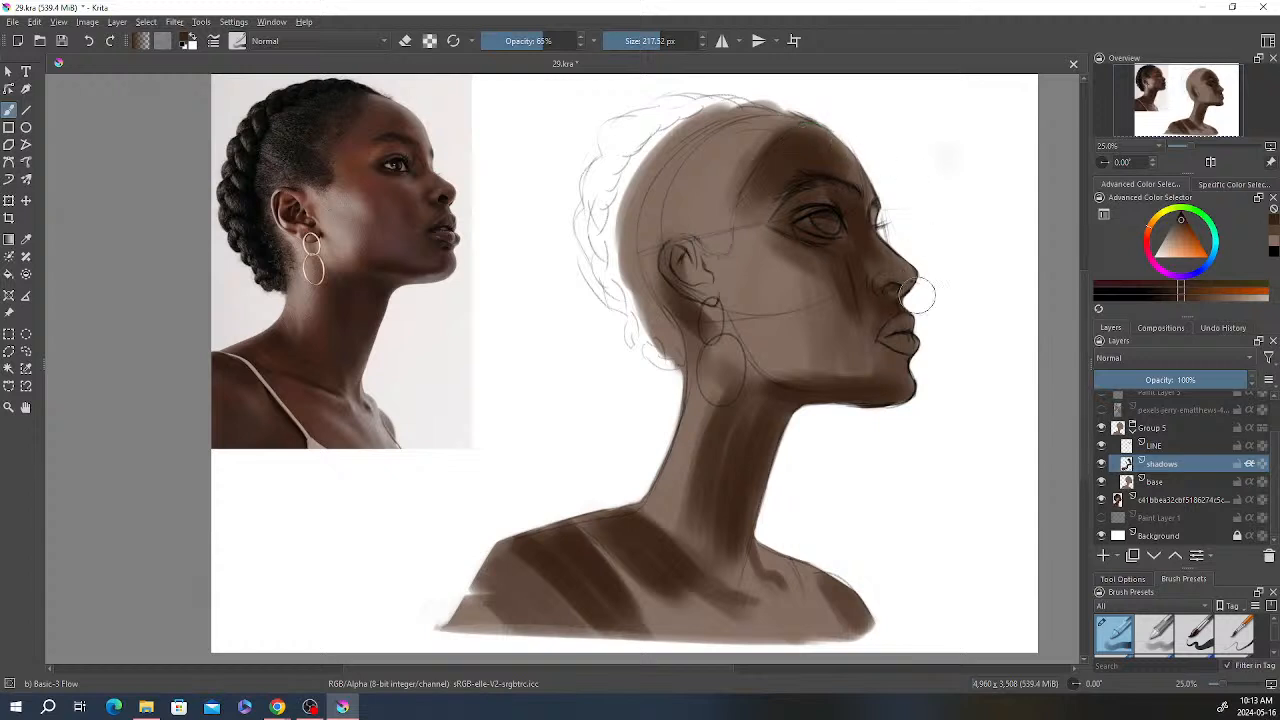
click(650, 41)
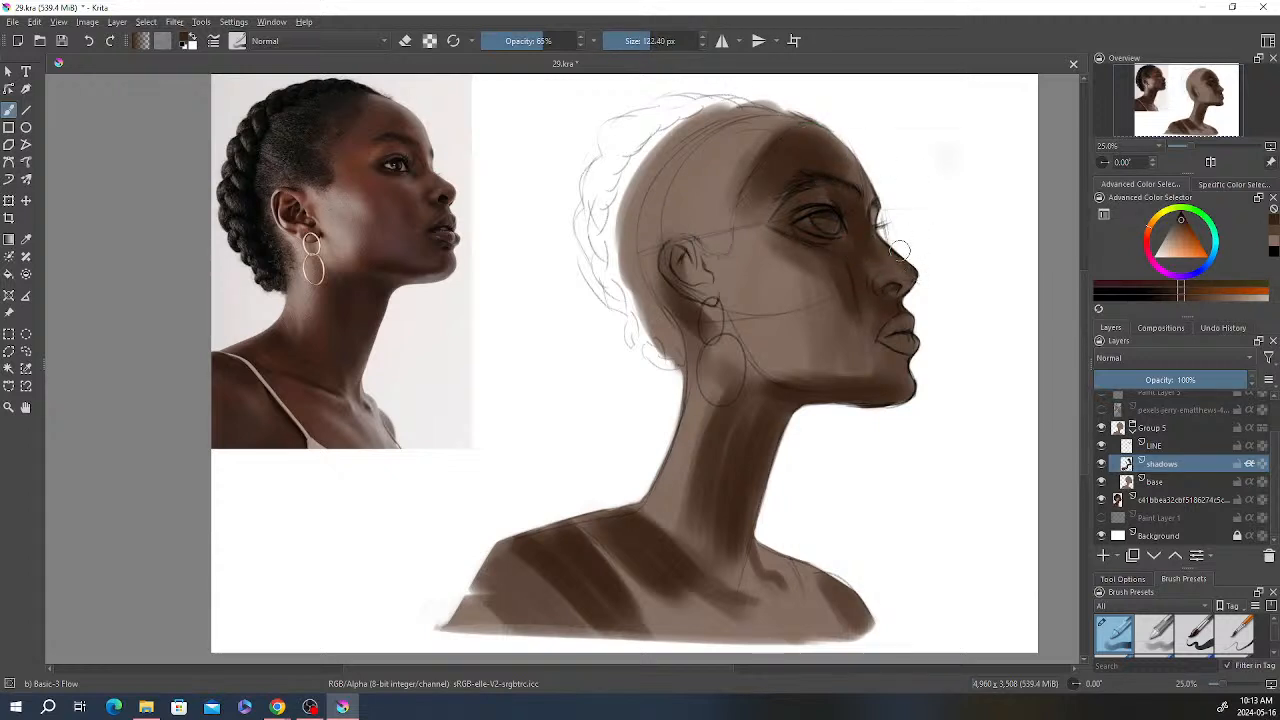
Step: Set the brush to 100% opacity and 60.07 px, and darken the shadow beneath the lower lip
key(e)
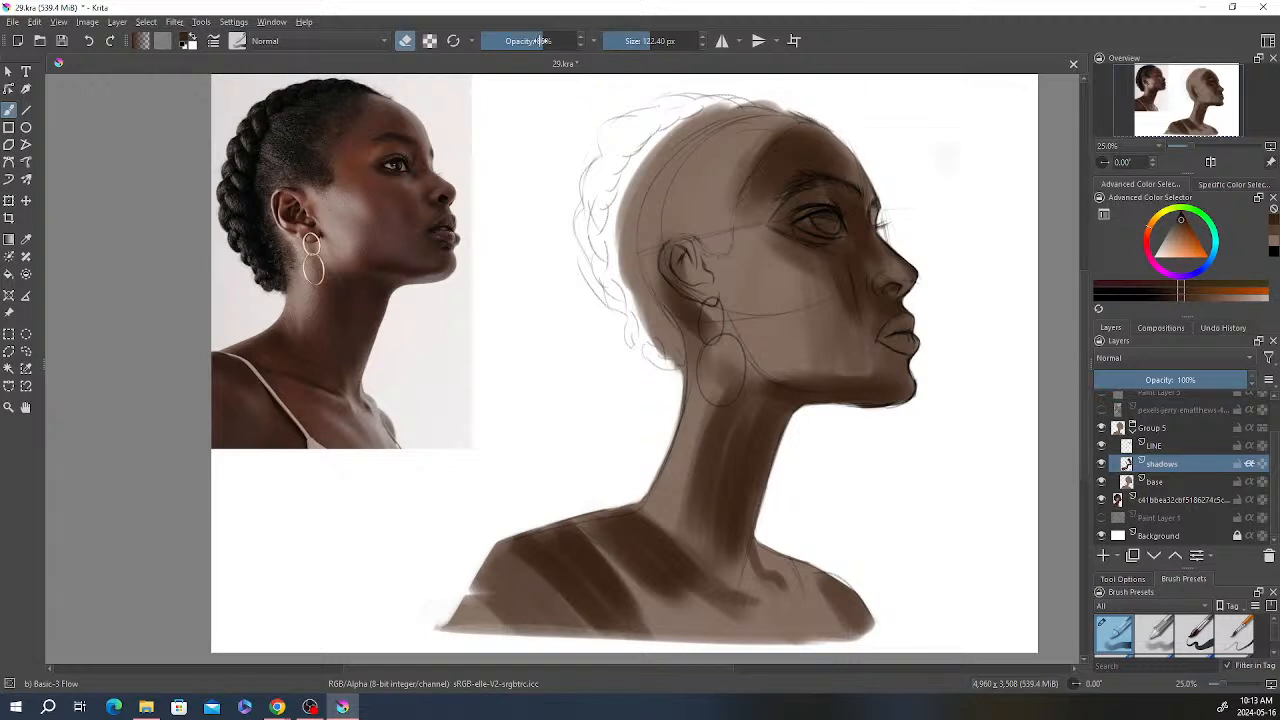
key(e)
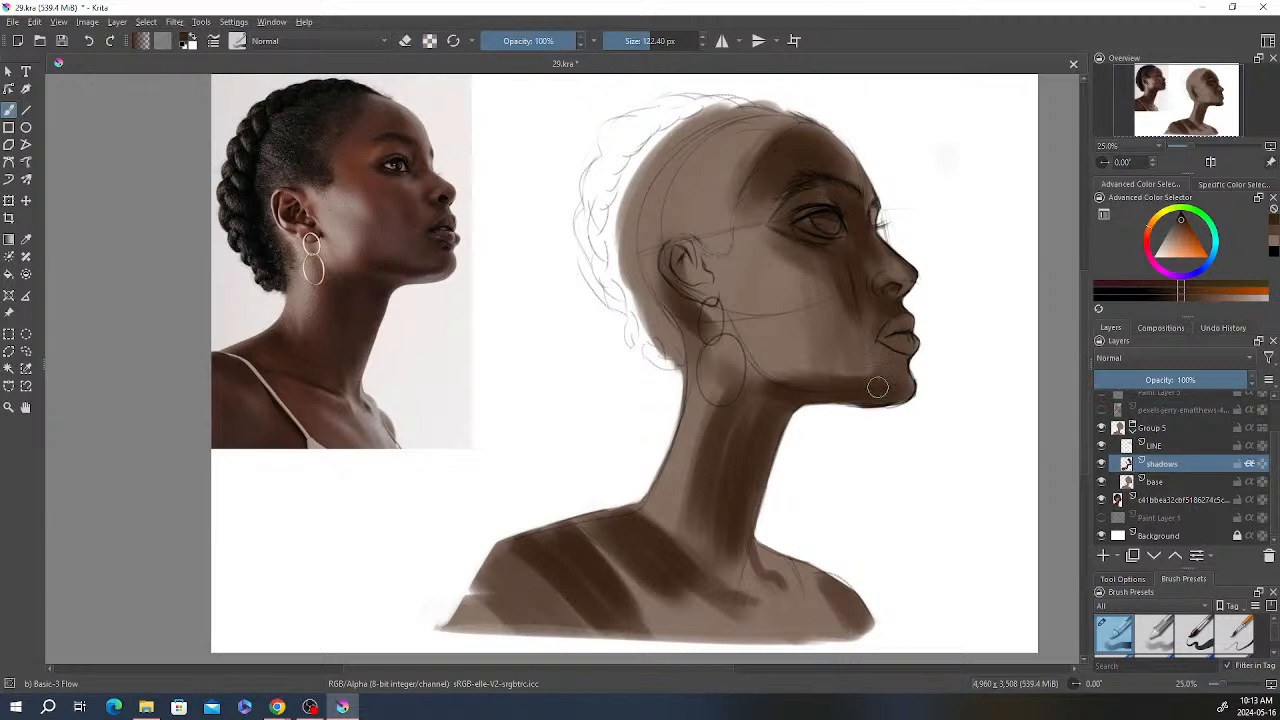
click(640, 42)
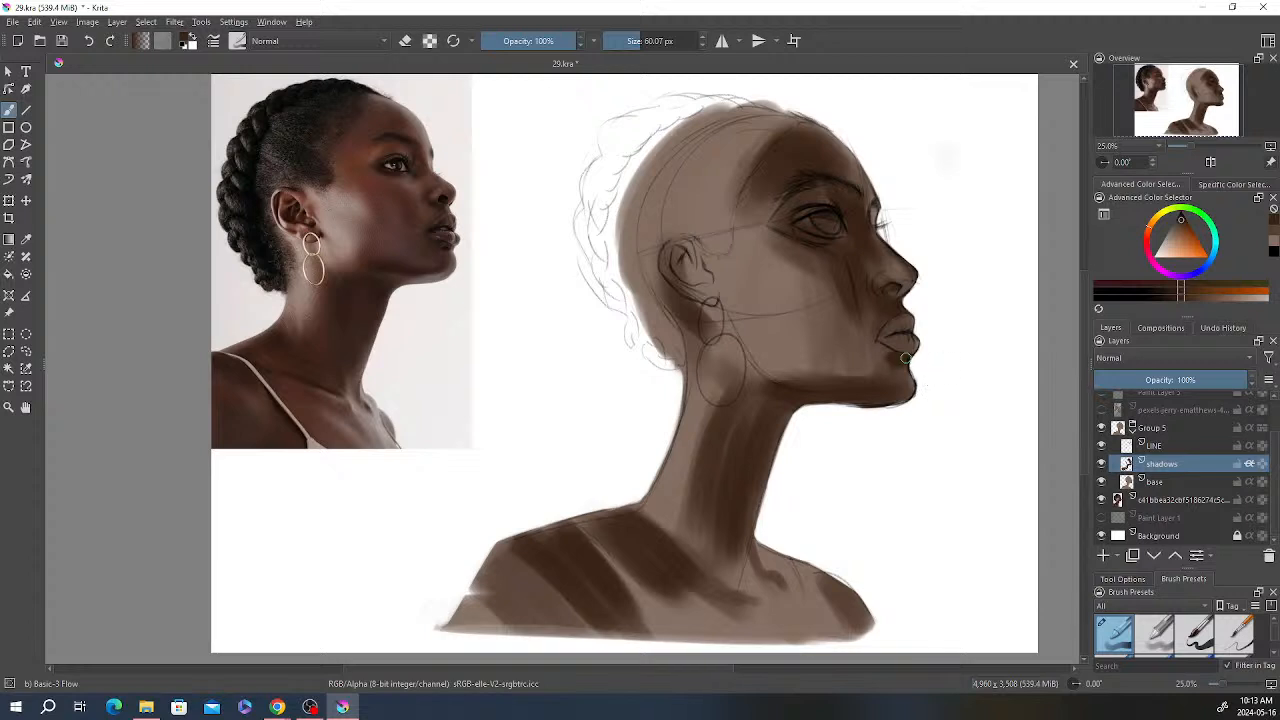
drag(902, 359, 884, 364)
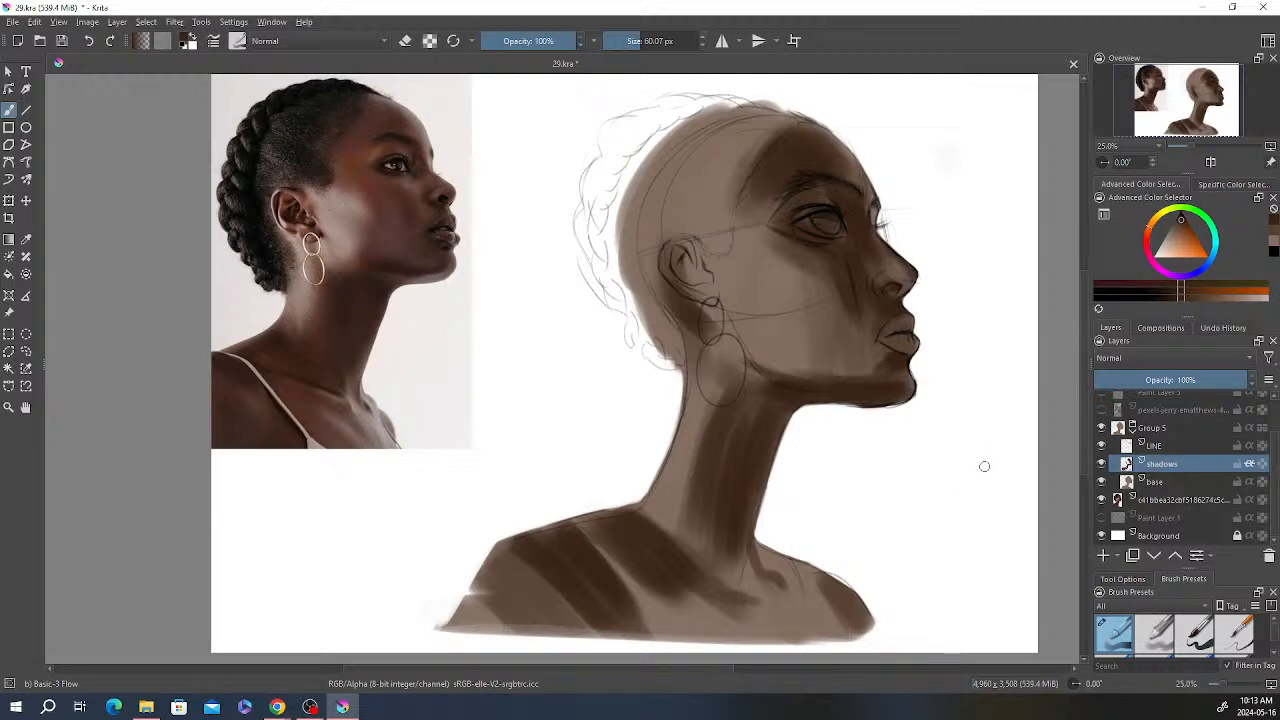
Step: Darken the back edge of the neck up to below the ear with a 107.54 px brush
click(647, 40)
mouse_move(690, 358)
mouse_down()
mouse_move(686, 410)
mouse_move(686, 332)
mouse_move(666, 304)
mouse_move(684, 416)
mouse_move(698, 320)
mouse_move(684, 424)
mouse_up()
drag(684, 424, 690, 307)
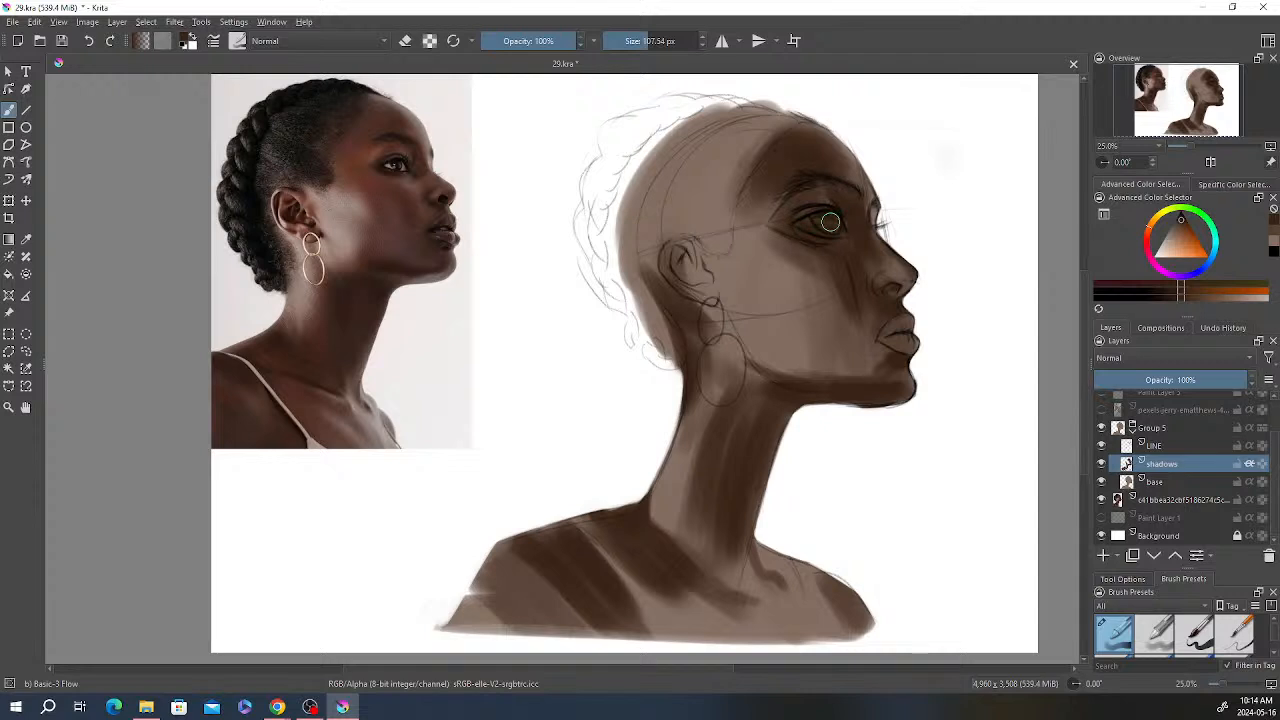
Step: Pick a dark brown and shade around the eye and across the mouth area
right_click(928, 160)
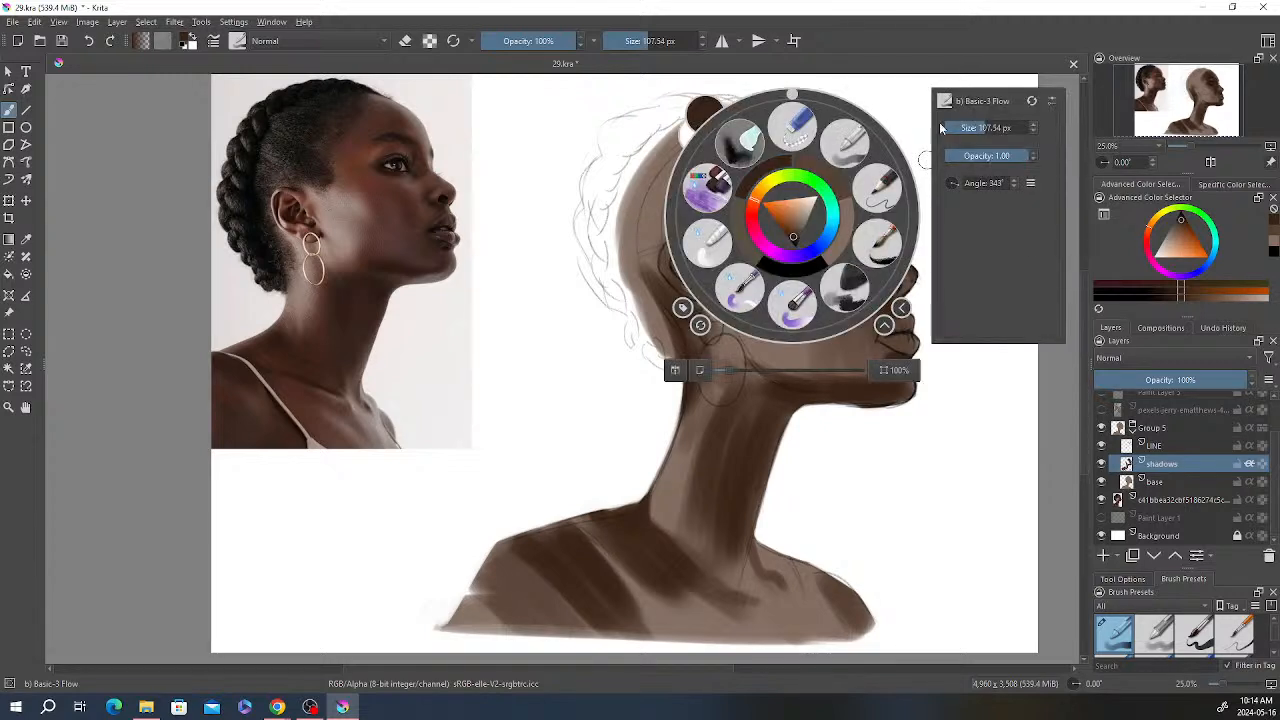
click(794, 237)
click(922, 428)
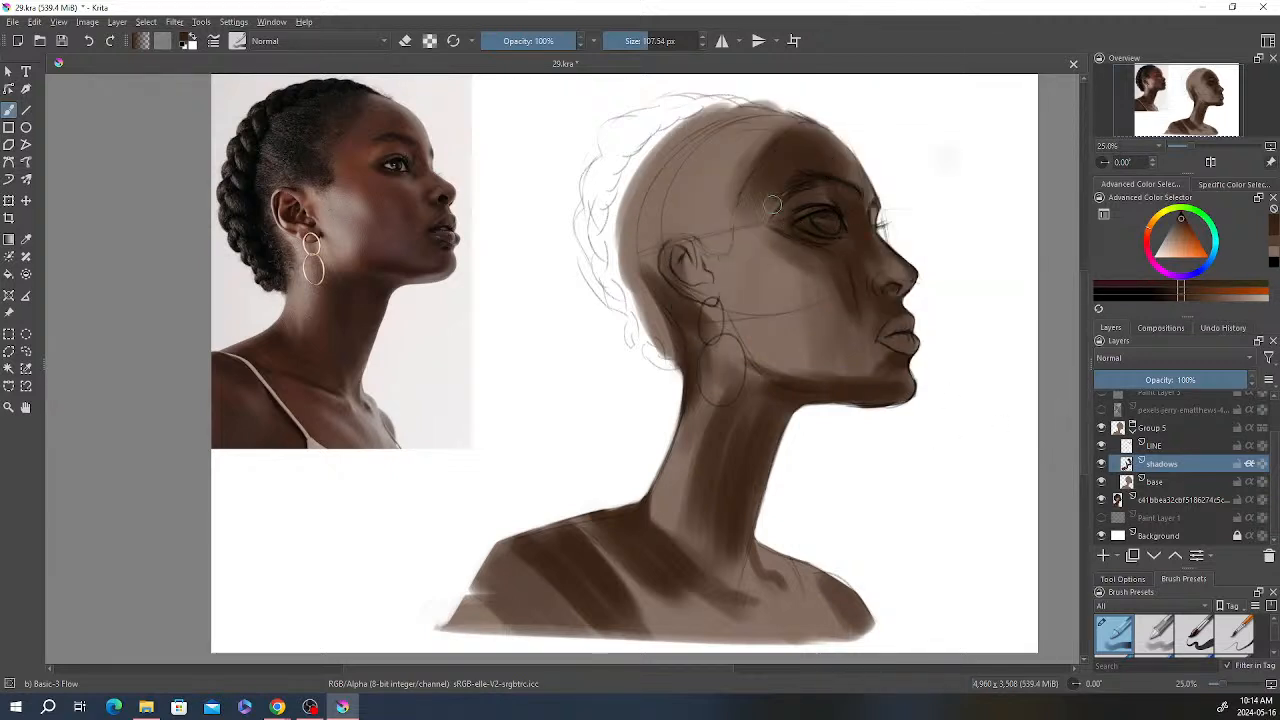
drag(796, 222, 815, 238)
drag(883, 350, 908, 355)
Step: Erase the shadow colour from the lips, lowering the eraser opacity to 66%
key(e)
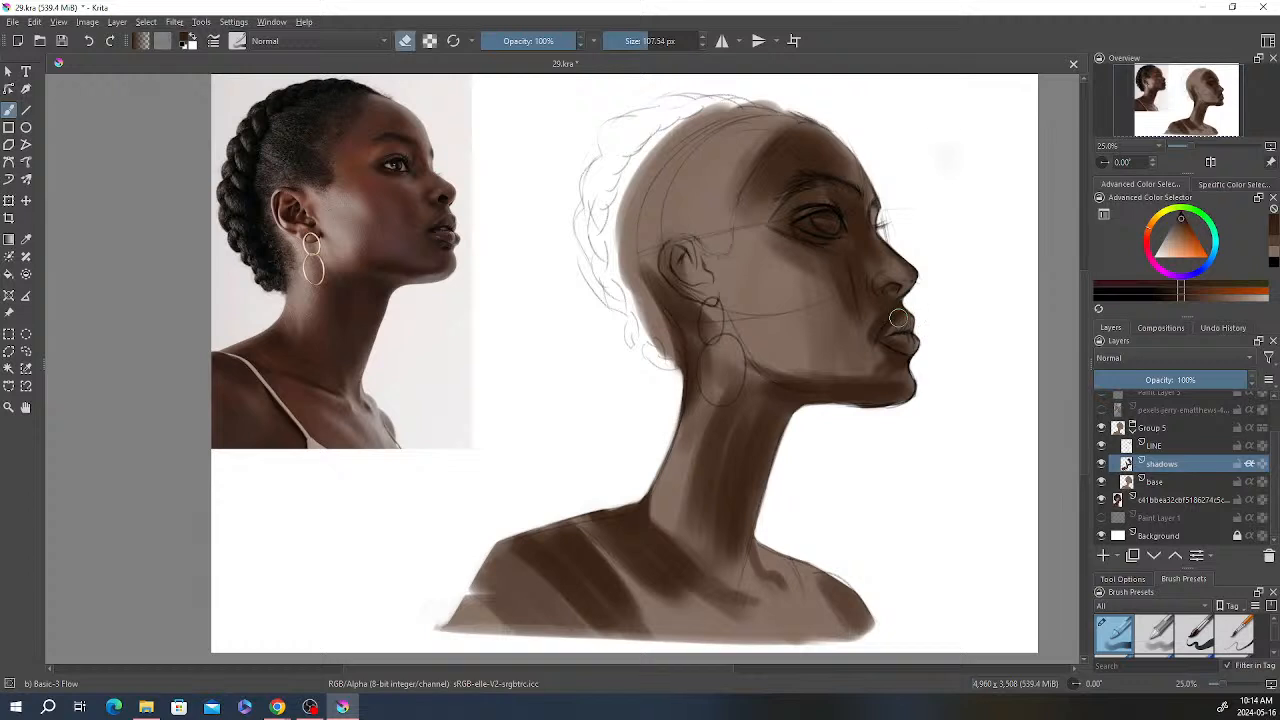
drag(900, 312, 894, 337)
drag(574, 48, 547, 48)
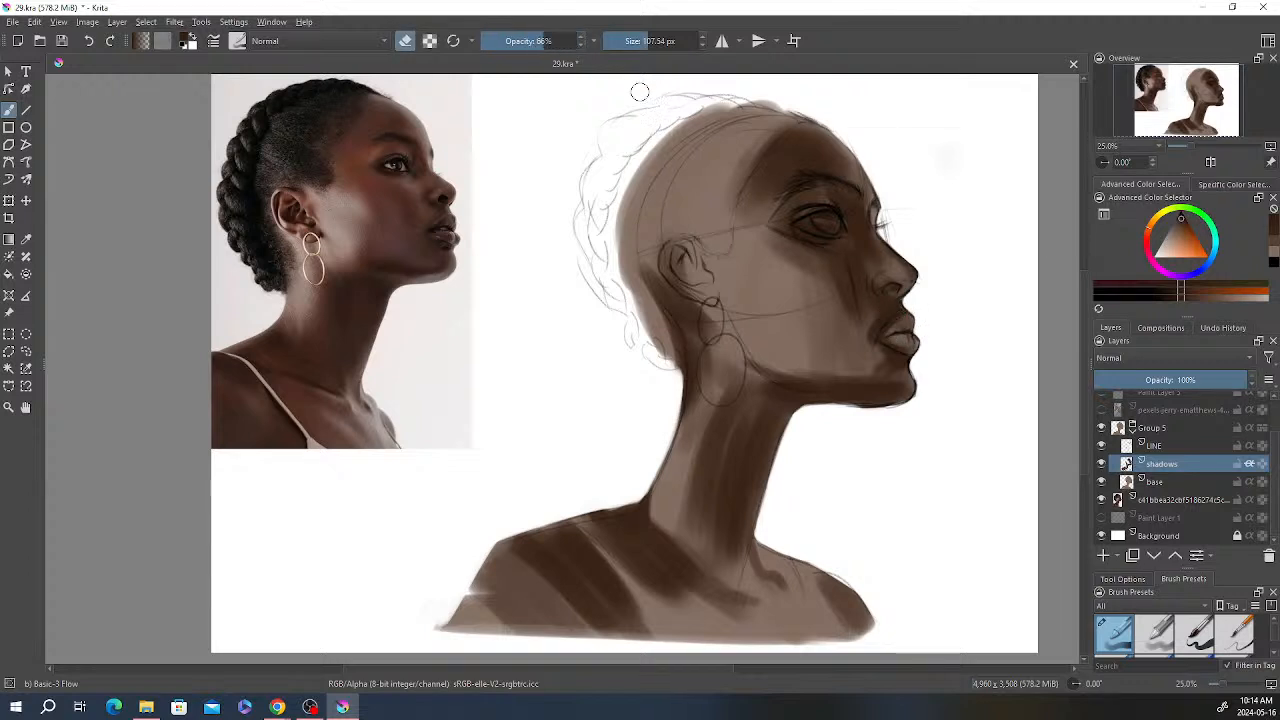
mouse_move(906, 322)
mouse_down()
mouse_move(890, 340)
mouse_move(920, 343)
mouse_up()
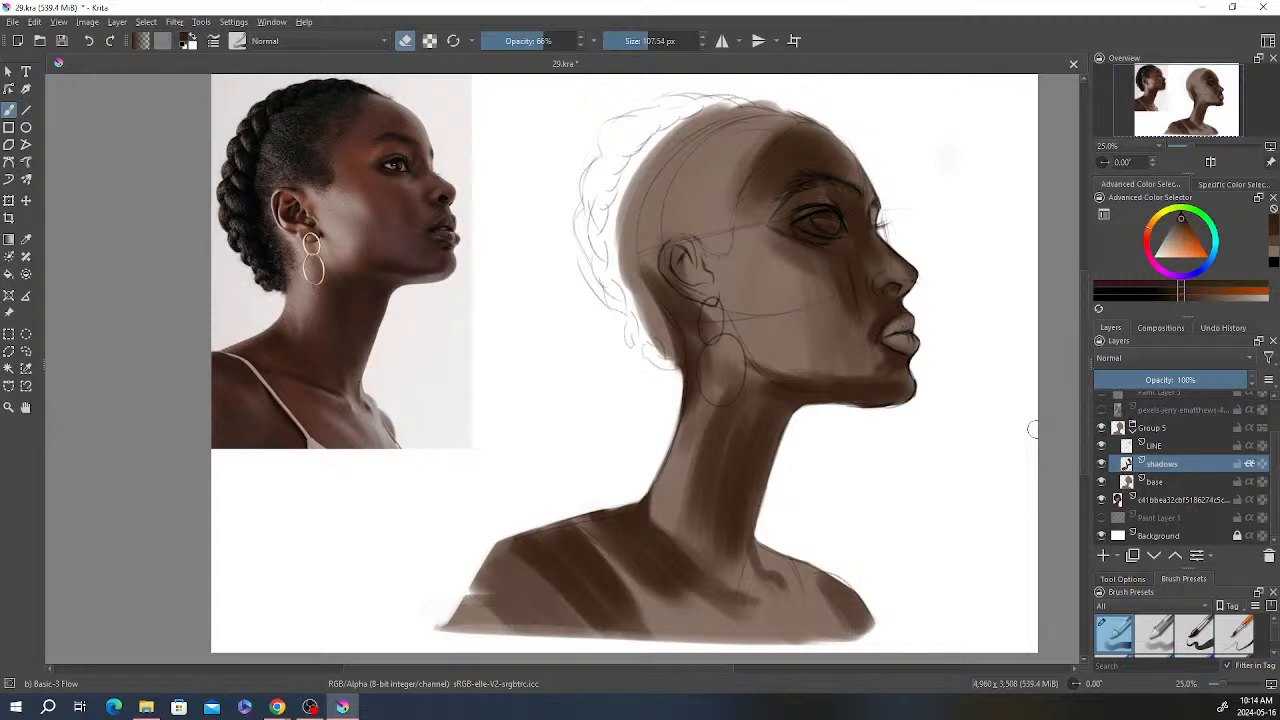
Step: Return to painting at 80% opacity with a 66.73 px brush and shade the folds inside the ear and near the earlobe
click(410, 42)
drag(540, 41, 556, 41)
drag(660, 41, 645, 41)
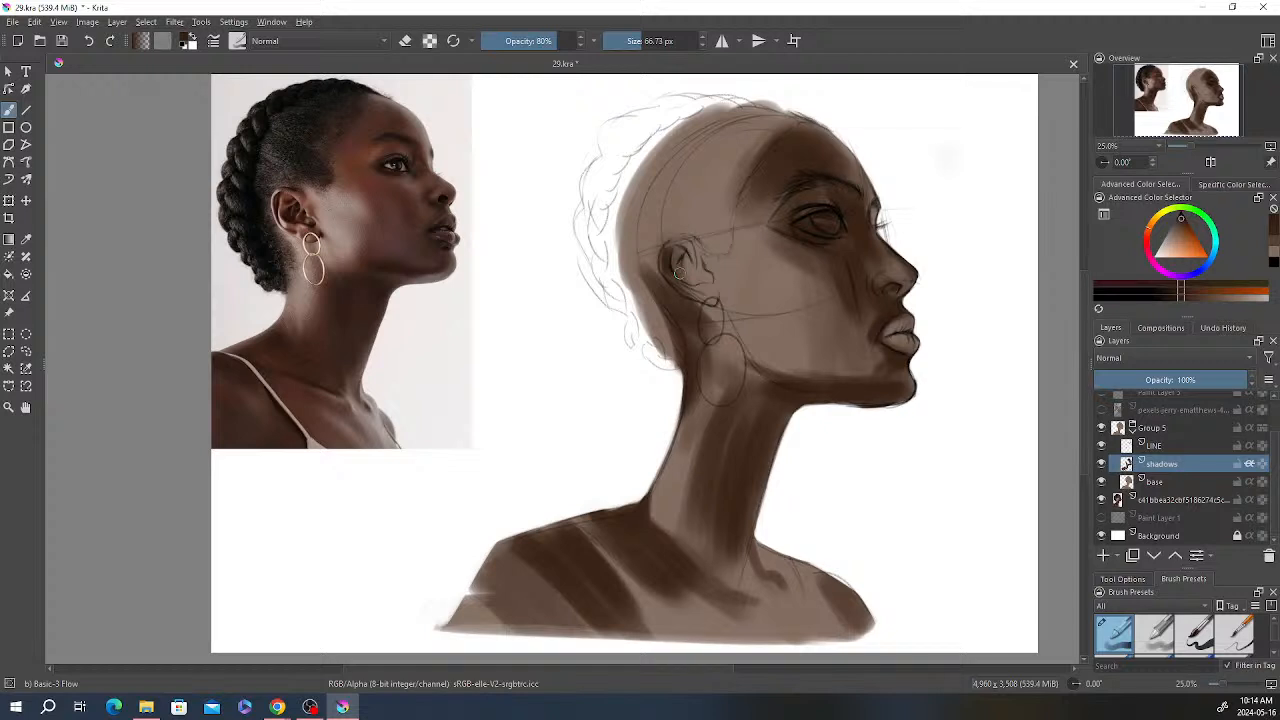
drag(679, 273, 684, 274)
click(704, 276)
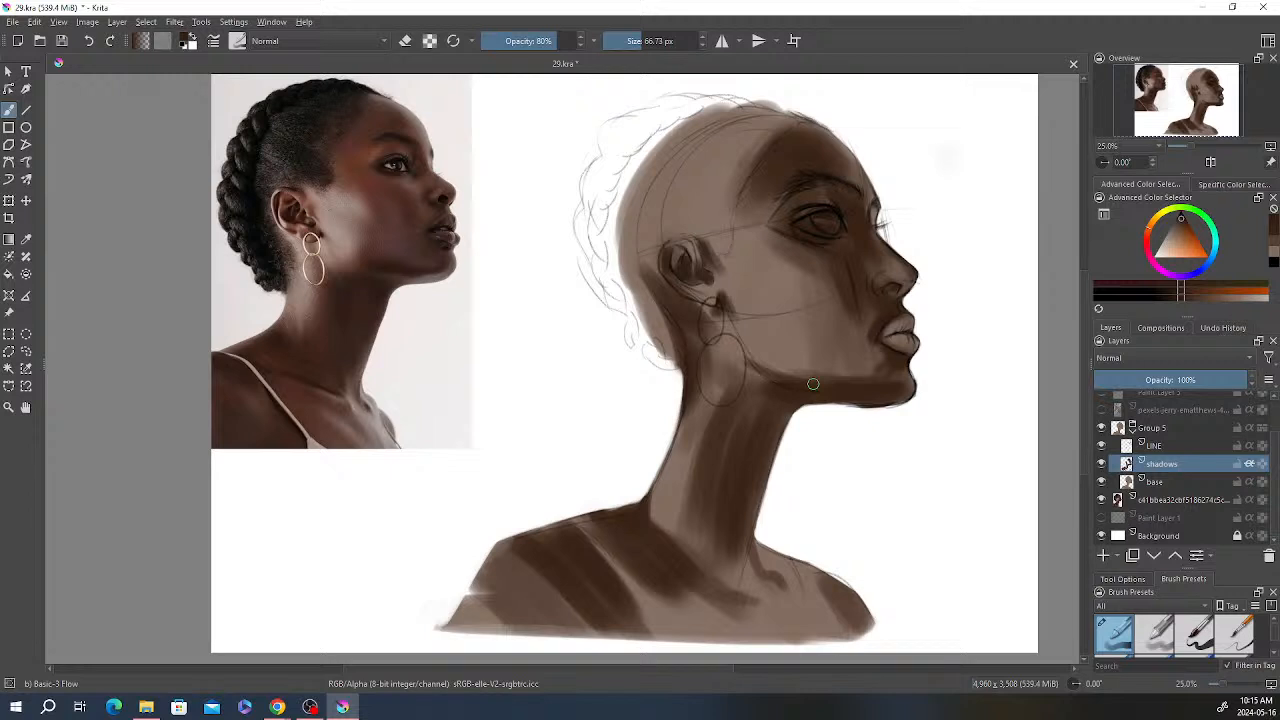
Step: Add a paint layer above the shadows layer and name it midtones
click(1102, 555)
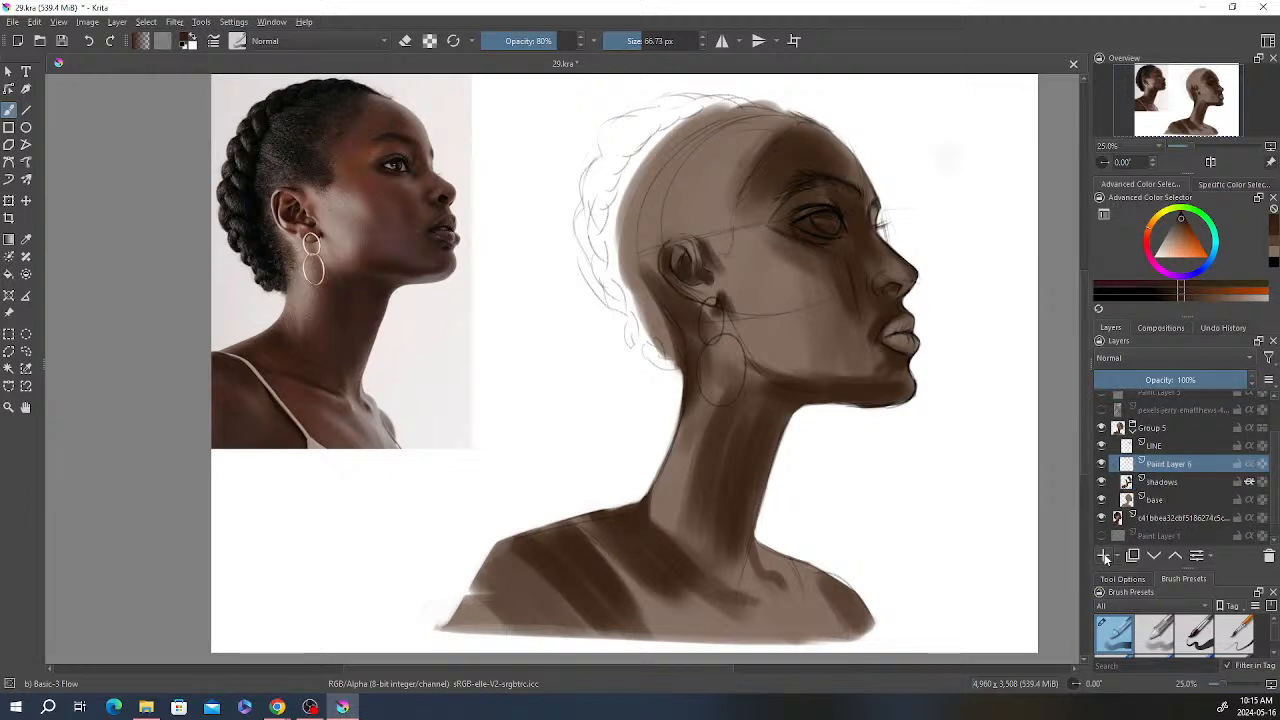
double_click(1175, 464)
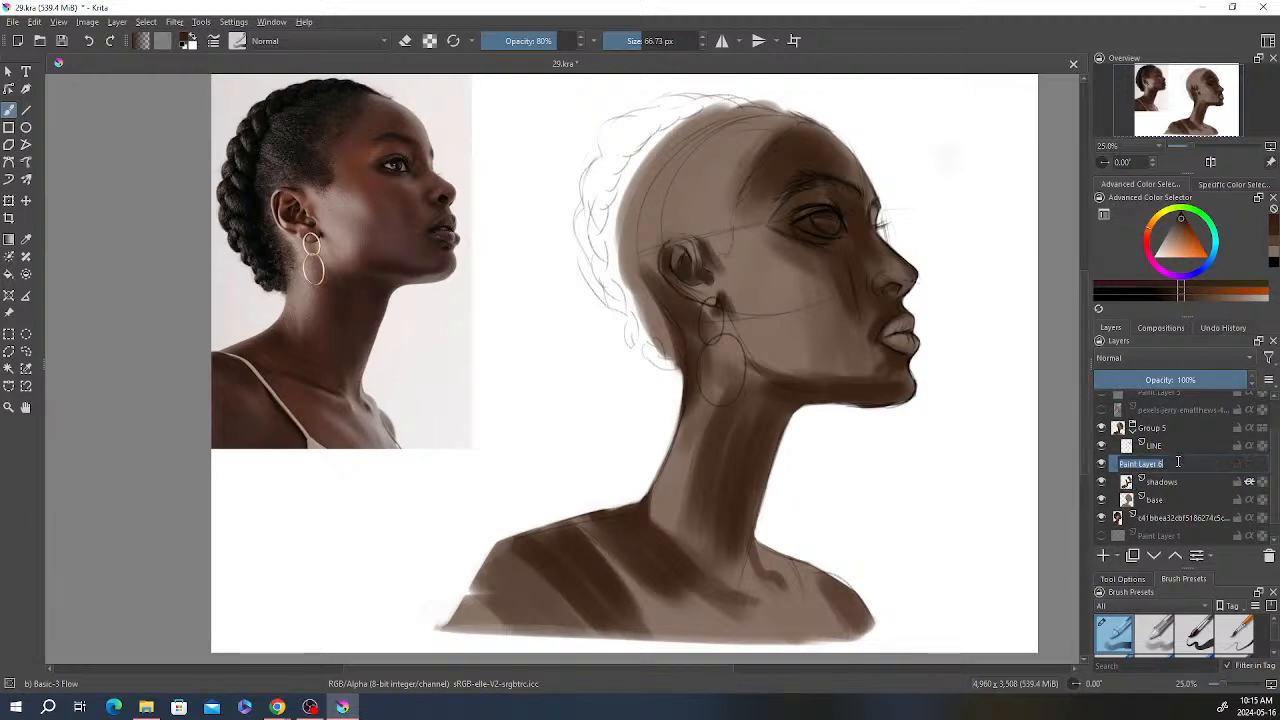
text(highlights)
key(Return)
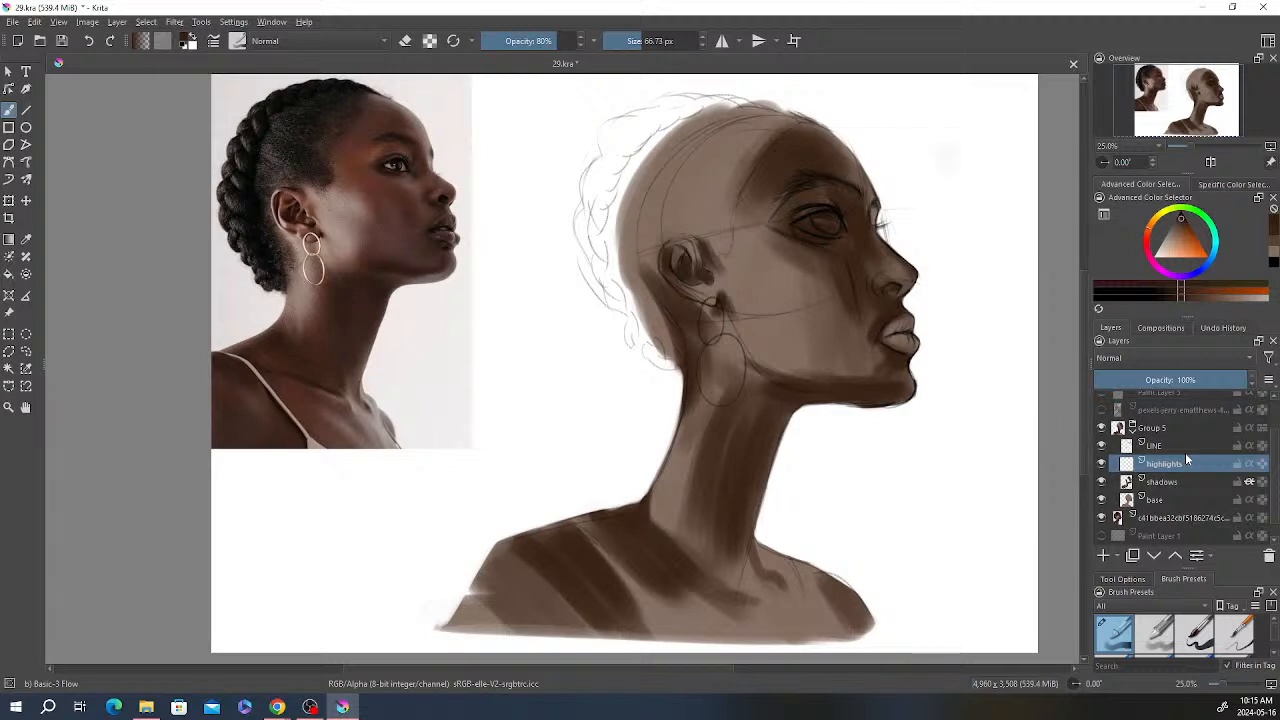
double_click(1176, 464)
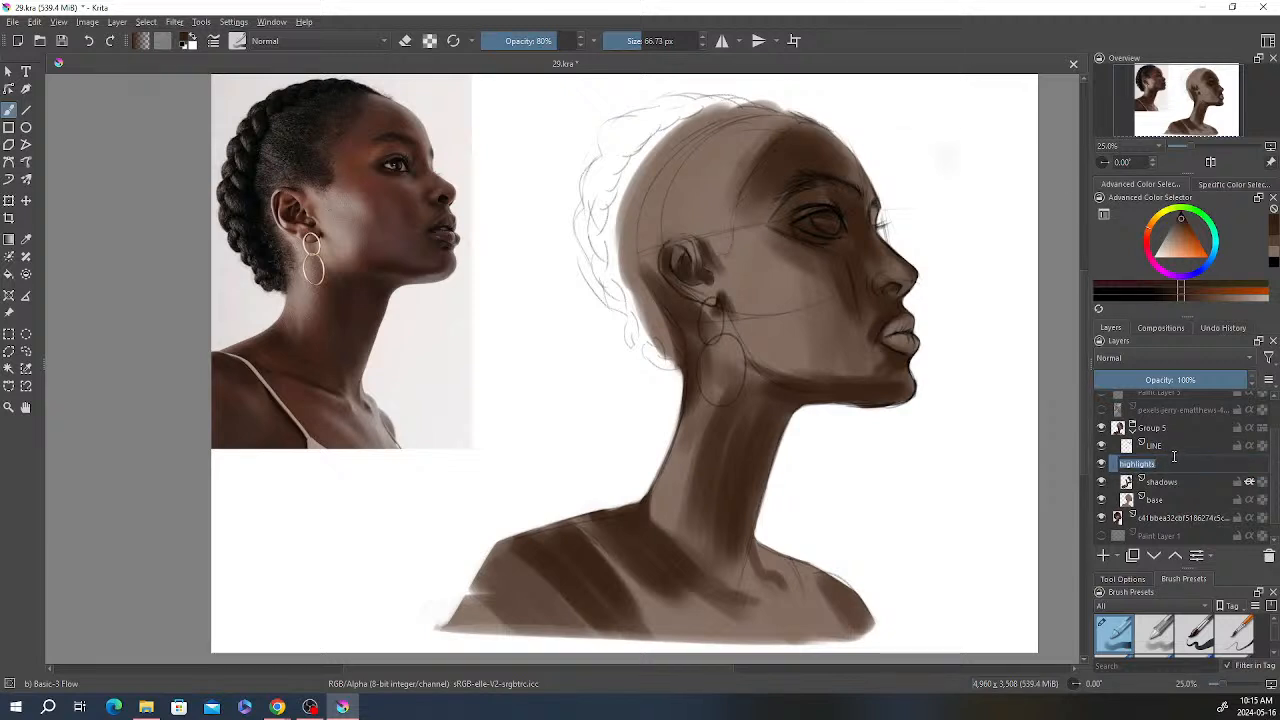
text(midtones)
key(Return)
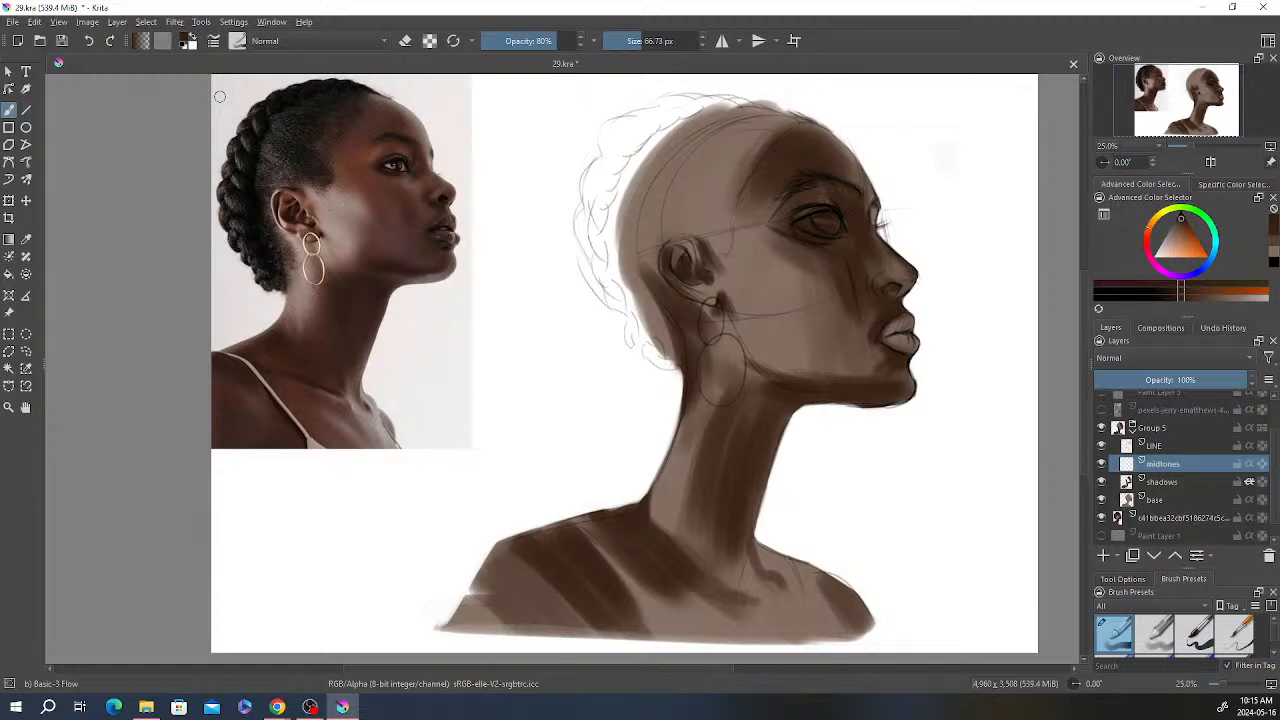
Step: Set the brush to 93.92 px at 92% opacity and choose a lighter, warmer reddish brown
click(645, 41)
drag(555, 41, 571, 41)
right_click(905, 282)
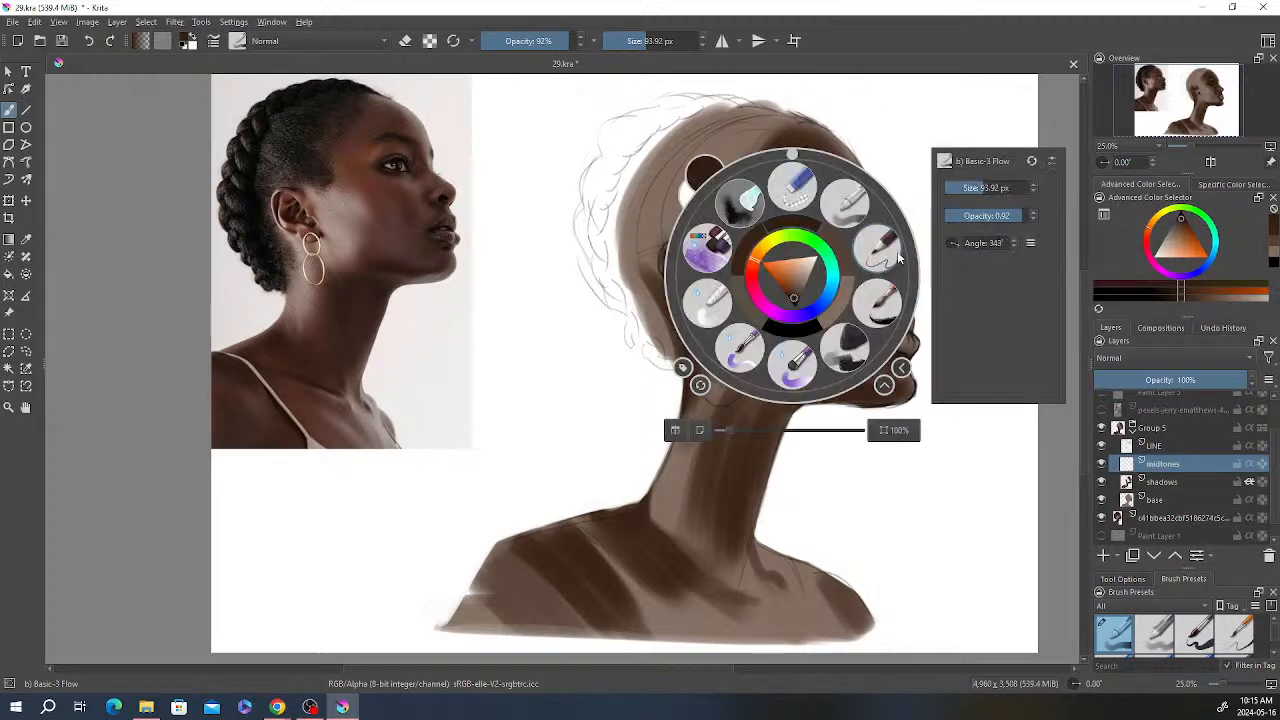
click(790, 292)
click(790, 291)
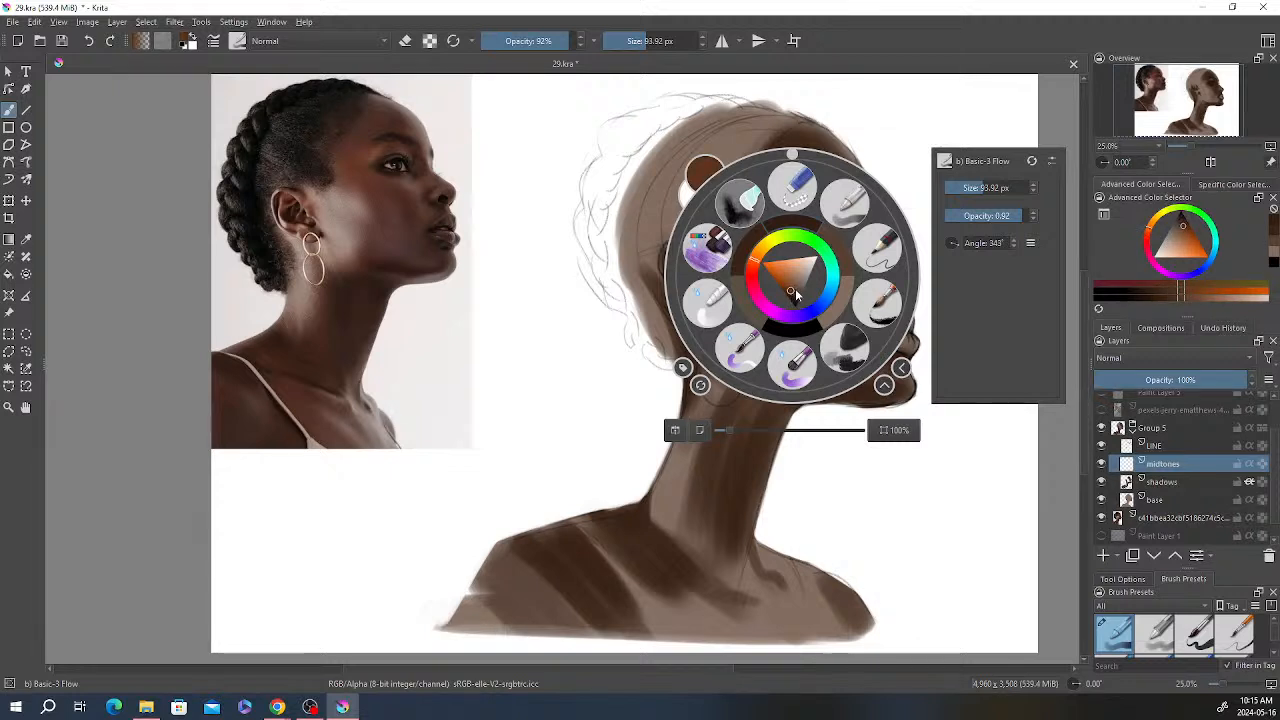
click(924, 470)
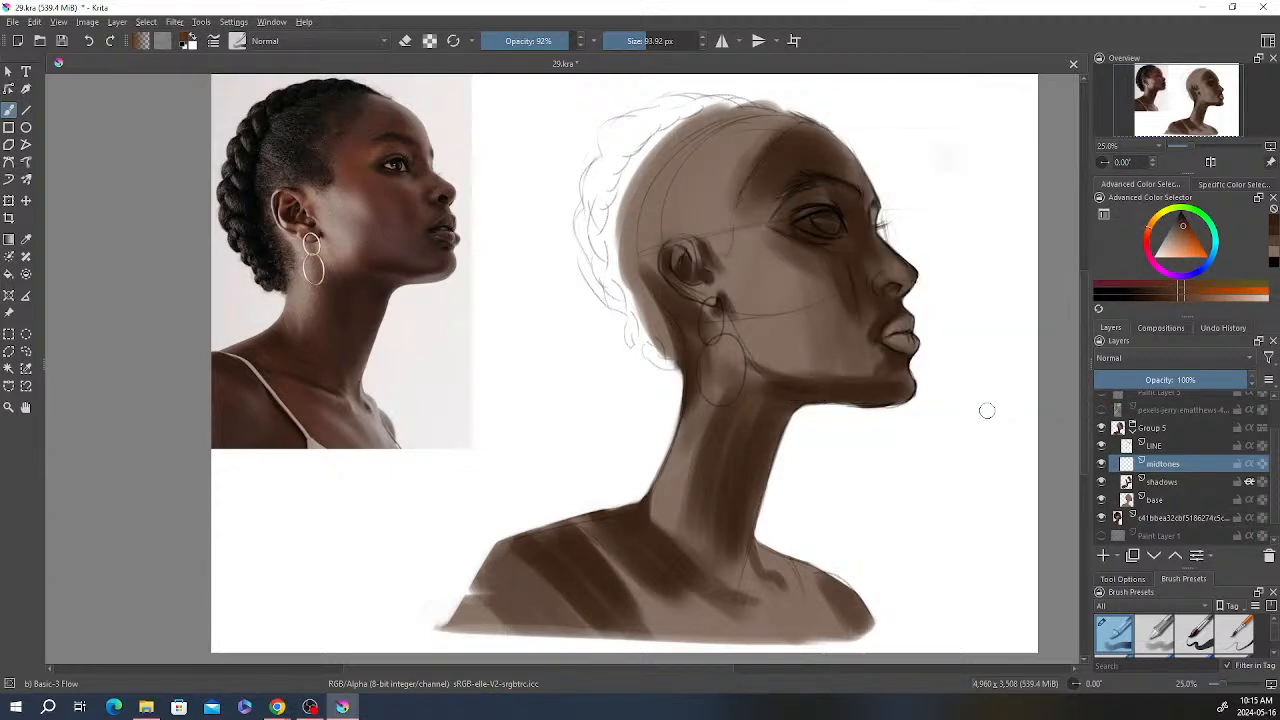
Step: Turn on alpha inheritance for the midtones layer and set the brush to 144.28 px at 73% opacity
click(1249, 463)
click(652, 41)
click(549, 42)
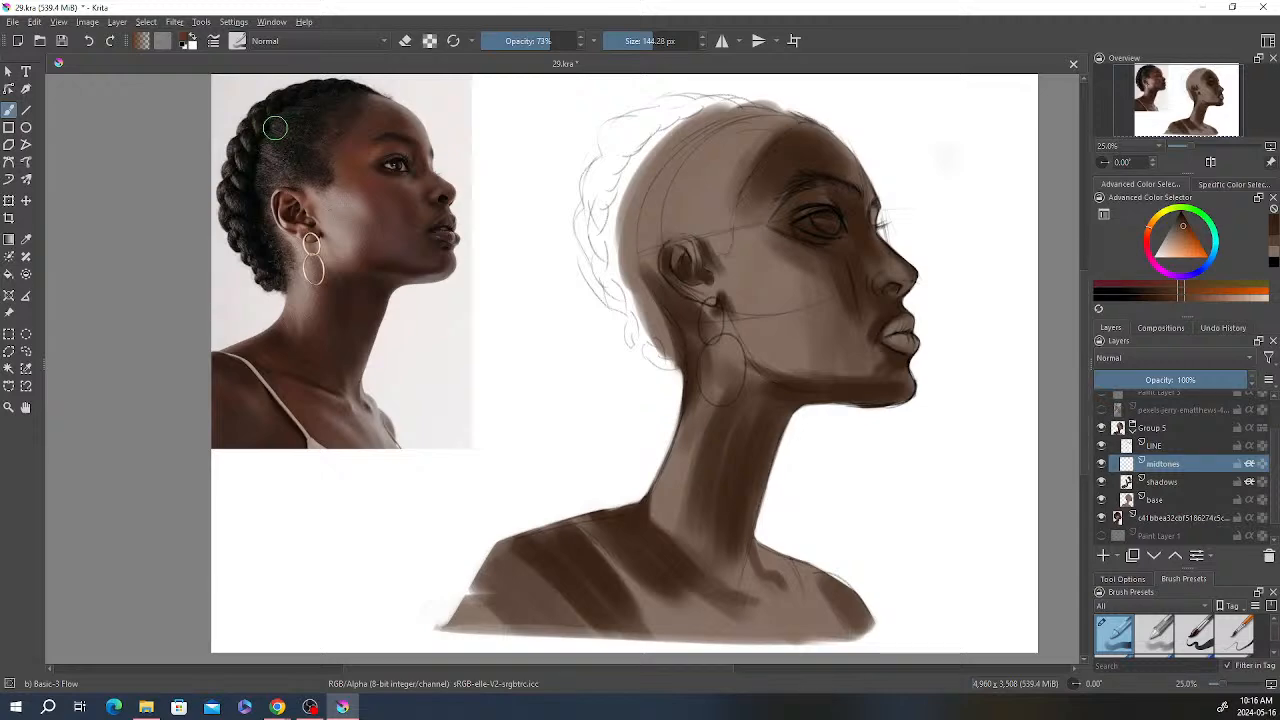
Step: Examine the warm midtones on the face, ear and neck in the reference photo
scroll(277, 128, up, 3)
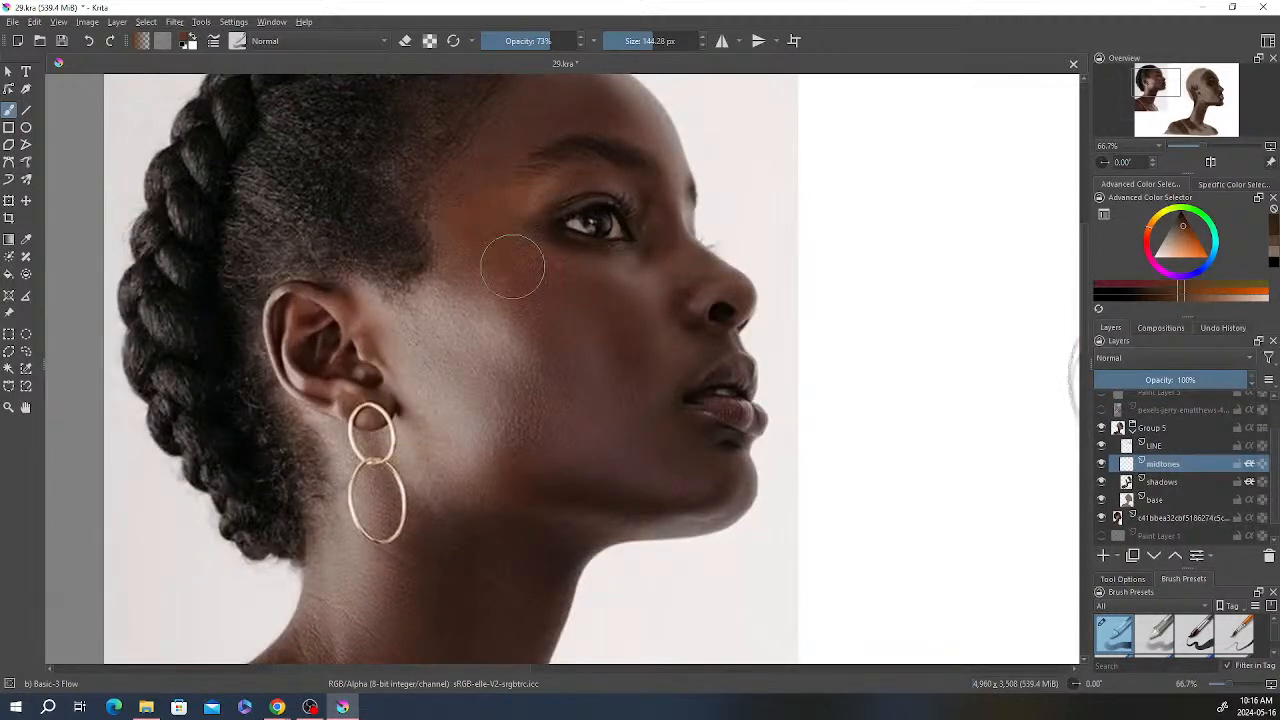
scroll(300, 330, down, 2)
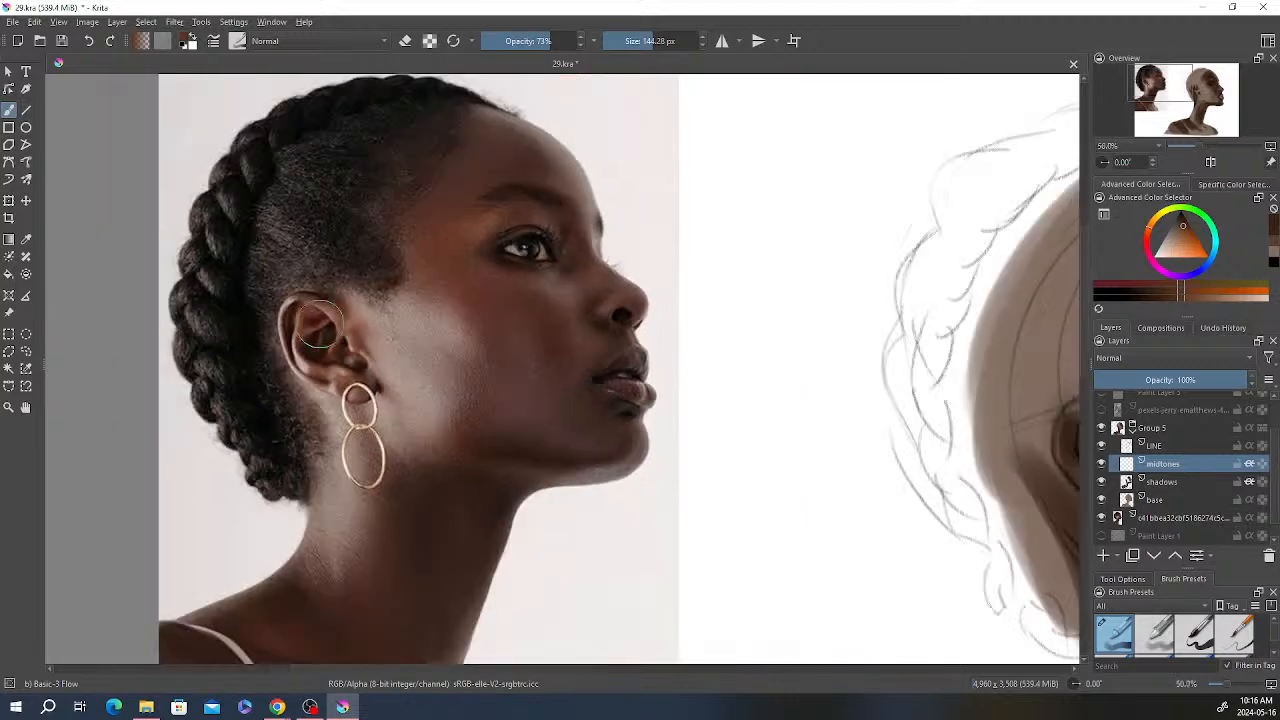
scroll(407, 316, down, 1)
mouse_move(468, 315)
mouse_down()
mouse_move(420, 251)
mouse_move(431, 240)
mouse_up()
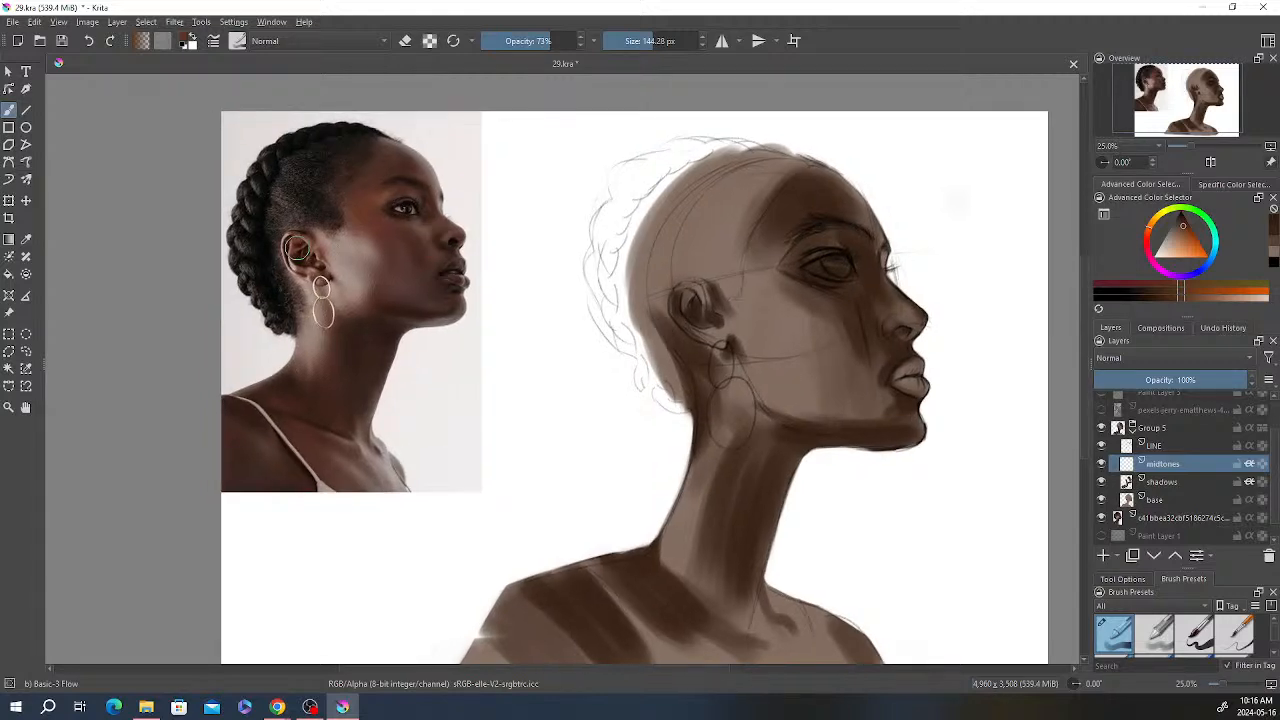
scroll(320, 246, up, 2)
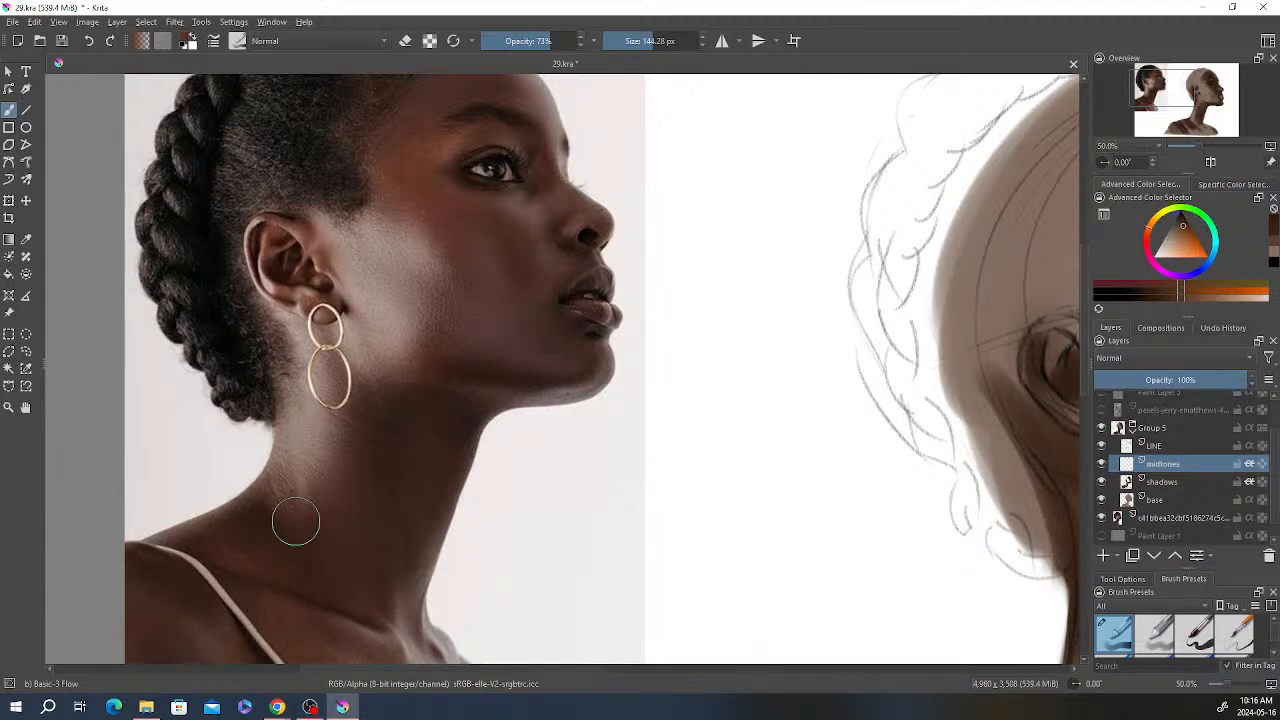
scroll(292, 437, down, 1)
mouse_move(505, 346)
mouse_down()
mouse_move(450, 311)
mouse_move(521, 263)
mouse_up()
scroll(450, 311, down, 1)
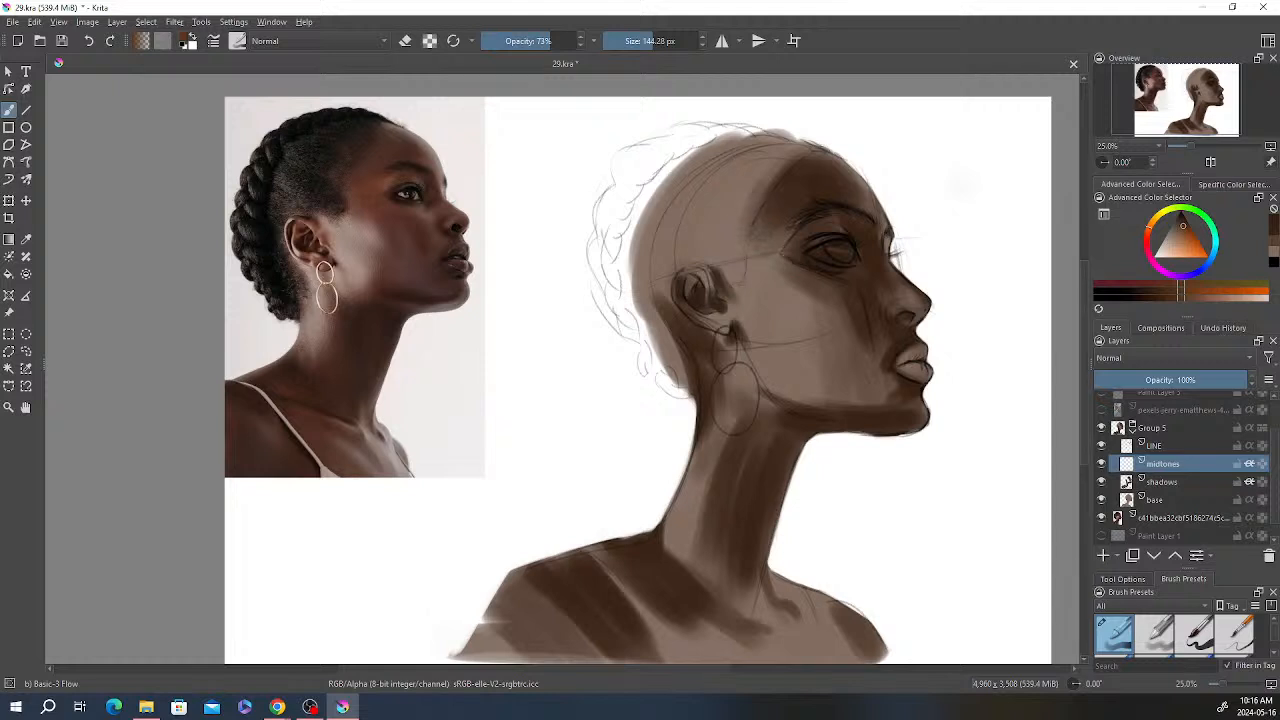
Step: Paint warm brown midtones beside the eye, on the nose tip and along the jaw, adjusting the brush to 168.61 px at 66% opacity
drag(789, 246, 769, 266)
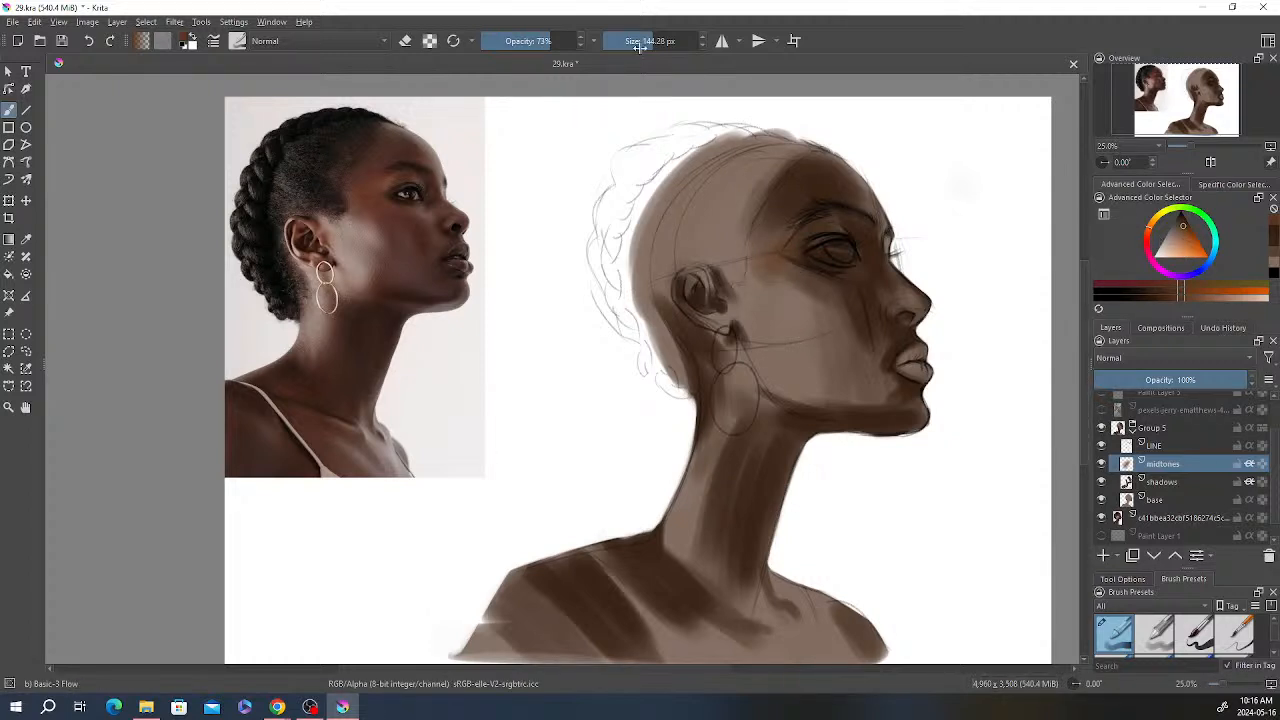
drag(548, 41, 541, 41)
drag(654, 41, 658, 41)
mouse_move(785, 275)
mouse_down()
mouse_move(822, 287)
mouse_move(759, 237)
mouse_move(803, 270)
mouse_move(770, 272)
mouse_move(798, 267)
mouse_move(815, 290)
mouse_move(779, 225)
mouse_move(759, 244)
mouse_move(803, 215)
mouse_move(823, 245)
mouse_up()
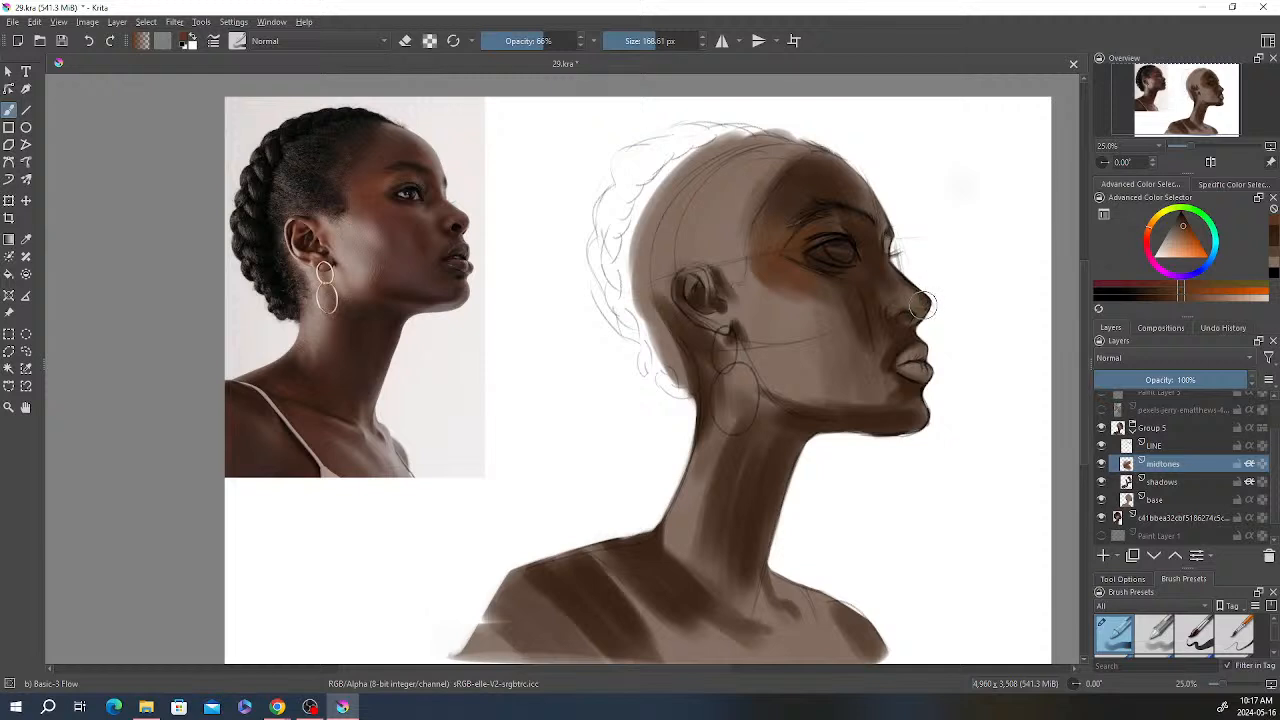
drag(927, 308, 1009, 307)
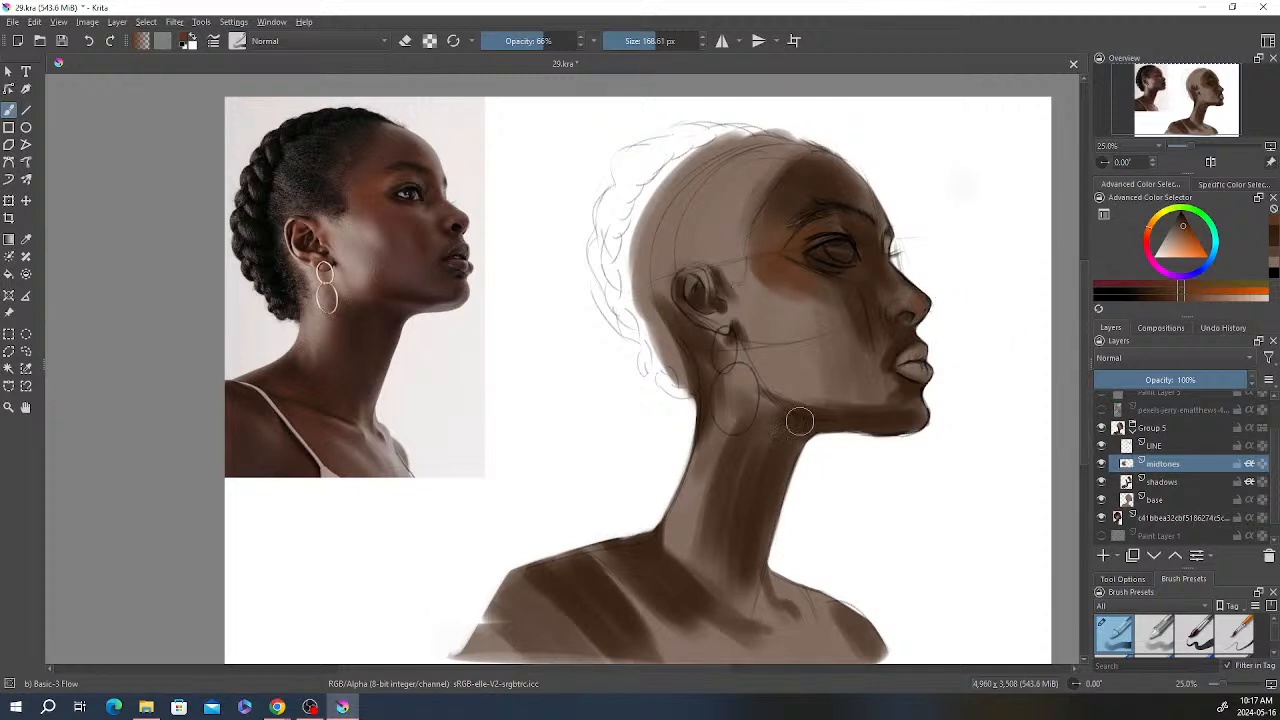
mouse_move(800, 420)
mouse_down()
mouse_move(792, 396)
mouse_move(825, 392)
mouse_move(805, 392)
mouse_move(831, 409)
mouse_up()
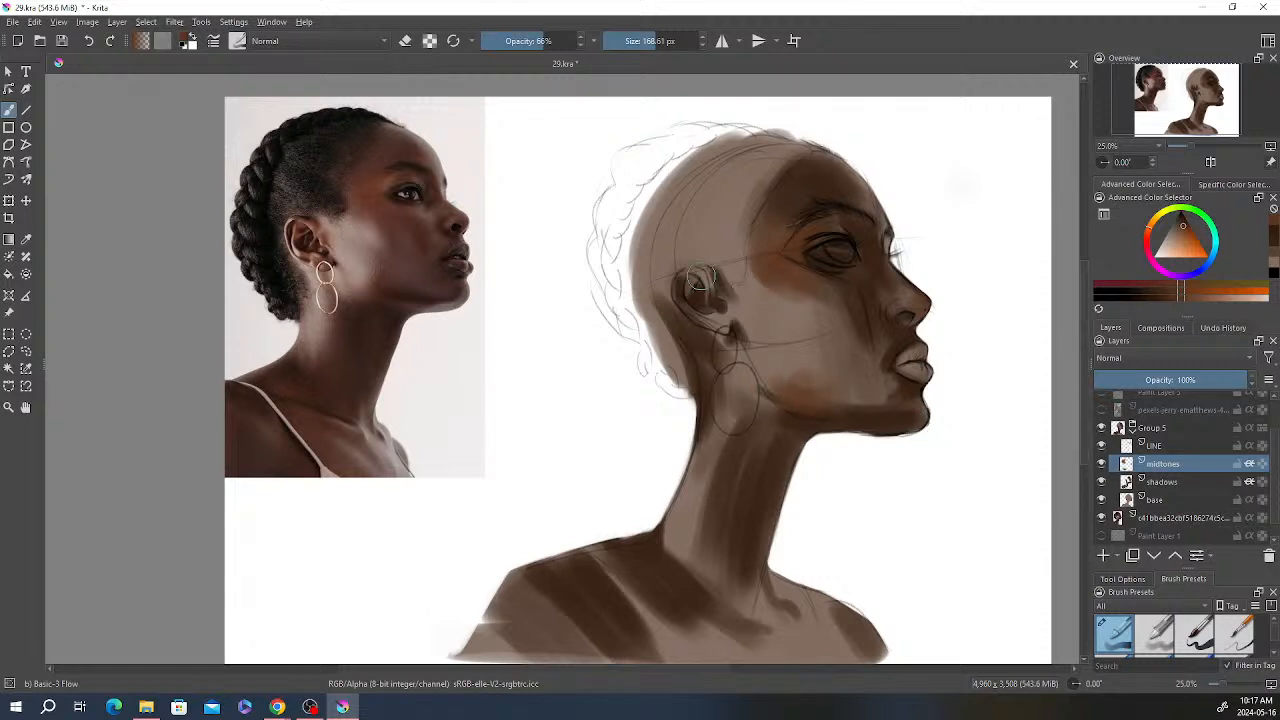
Step: Reduce the brush to 89.66 px and paint warm brown midtones inside the ear
key(bracketleft)
key(bracketleft)
key(bracketleft)
click(645, 41)
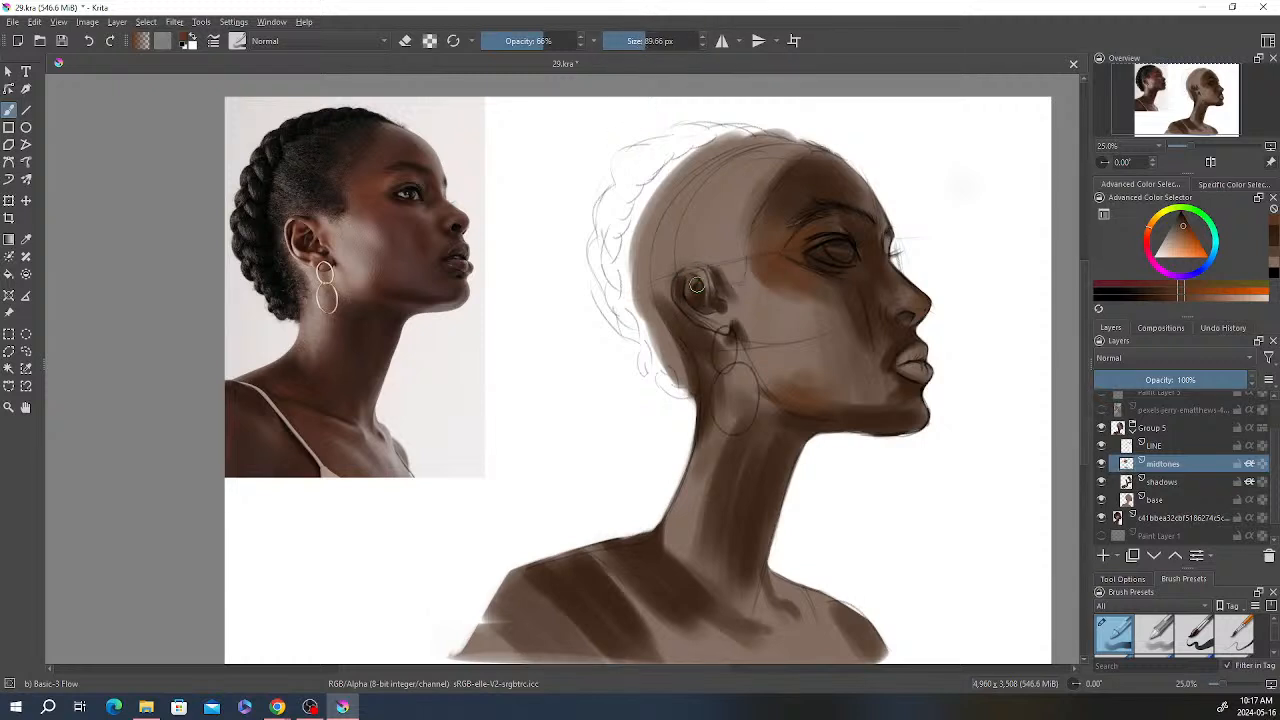
drag(697, 285, 695, 280)
mouse_move(722, 292)
mouse_down()
mouse_move(730, 302)
mouse_move(700, 316)
mouse_move(711, 325)
mouse_move(693, 280)
mouse_up()
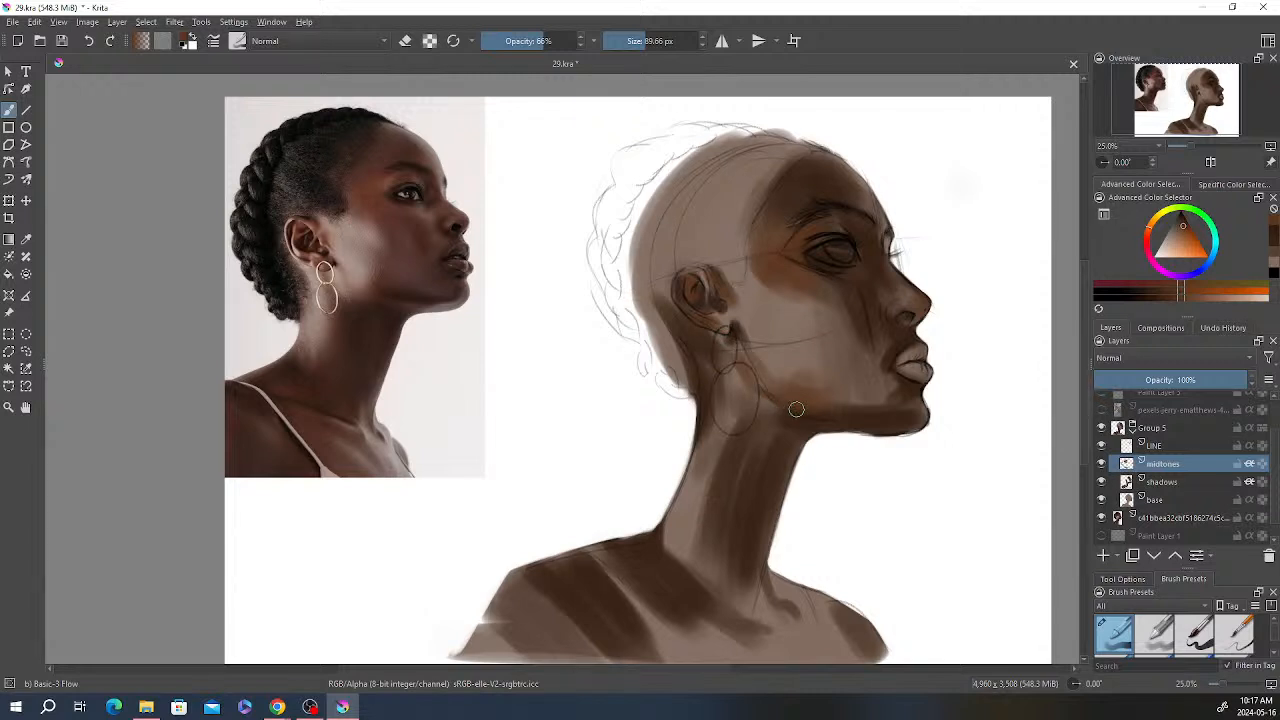
Step: Enlarge the brush to 138.58 px and paint warm brown midtones on the neck, chest and near shoulder
click(651, 41)
mouse_move(700, 528)
mouse_down()
mouse_move(701, 574)
mouse_move(711, 571)
mouse_move(694, 523)
mouse_move(666, 532)
mouse_move(670, 550)
mouse_move(699, 521)
mouse_move(729, 566)
mouse_move(707, 565)
mouse_move(716, 570)
mouse_move(715, 520)
mouse_move(737, 535)
mouse_move(722, 488)
mouse_up()
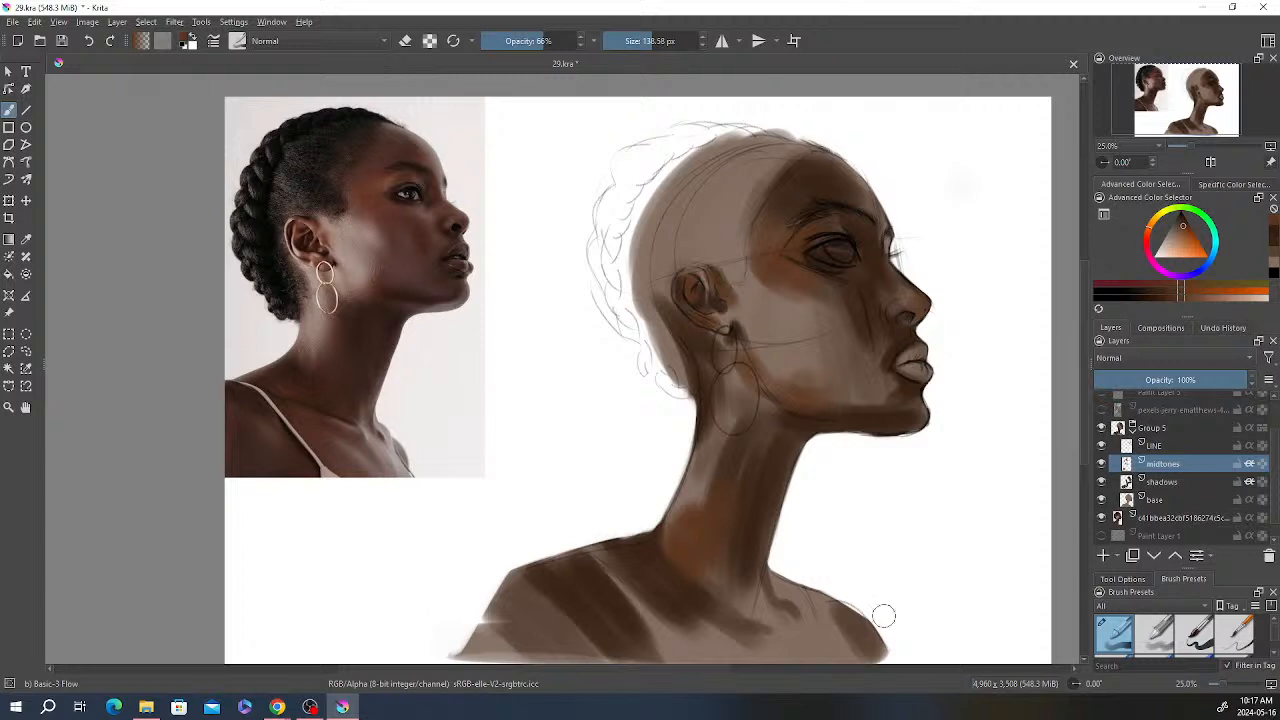
mouse_move(685, 627)
mouse_down()
mouse_move(655, 620)
mouse_move(692, 637)
mouse_move(714, 623)
mouse_move(642, 632)
mouse_move(529, 599)
mouse_move(586, 620)
mouse_move(536, 588)
mouse_move(565, 648)
mouse_move(590, 625)
mouse_move(572, 594)
mouse_up()
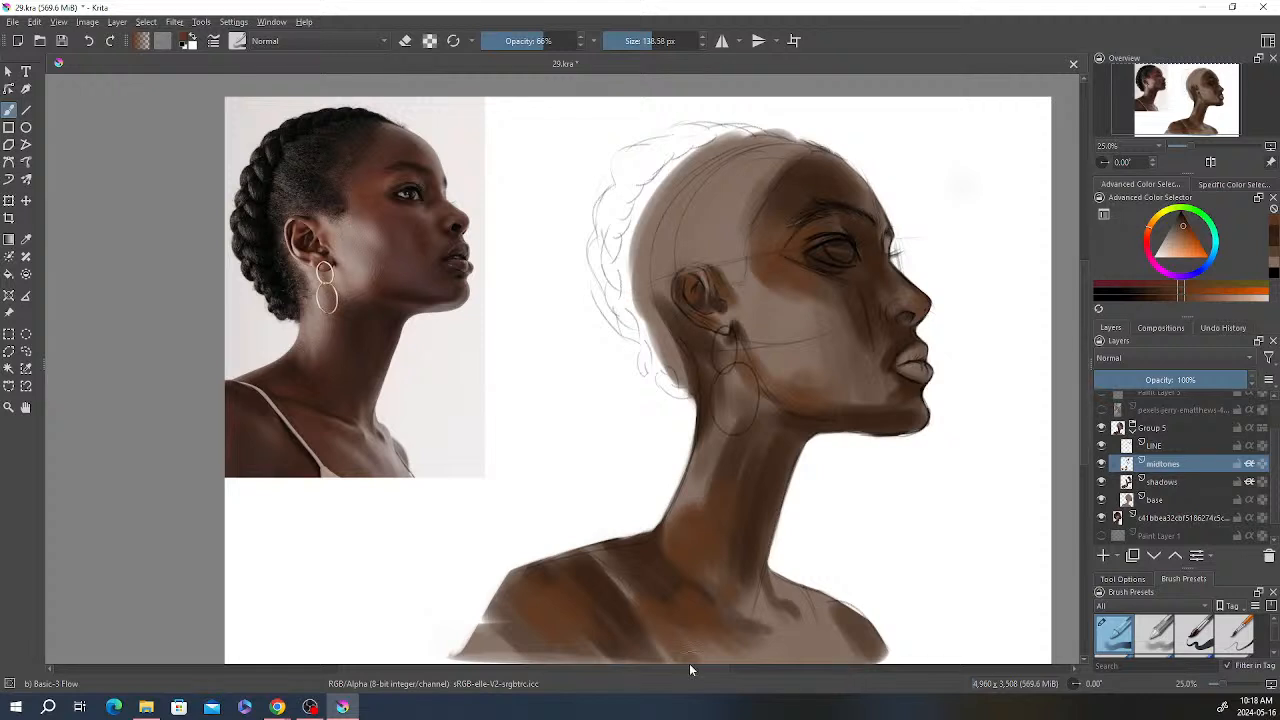
drag(689, 665, 714, 668)
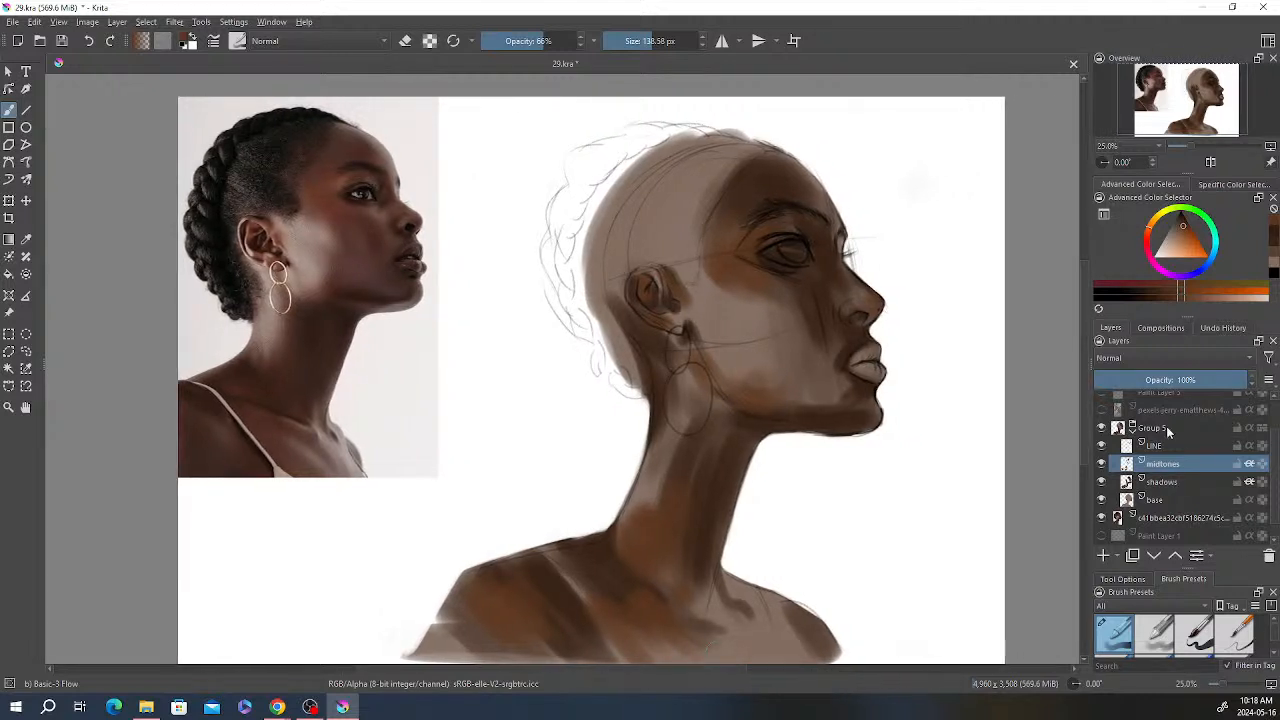
Step: Add a new layer named highlights directly above the midtones layer
click(1103, 555)
double_click(1183, 463)
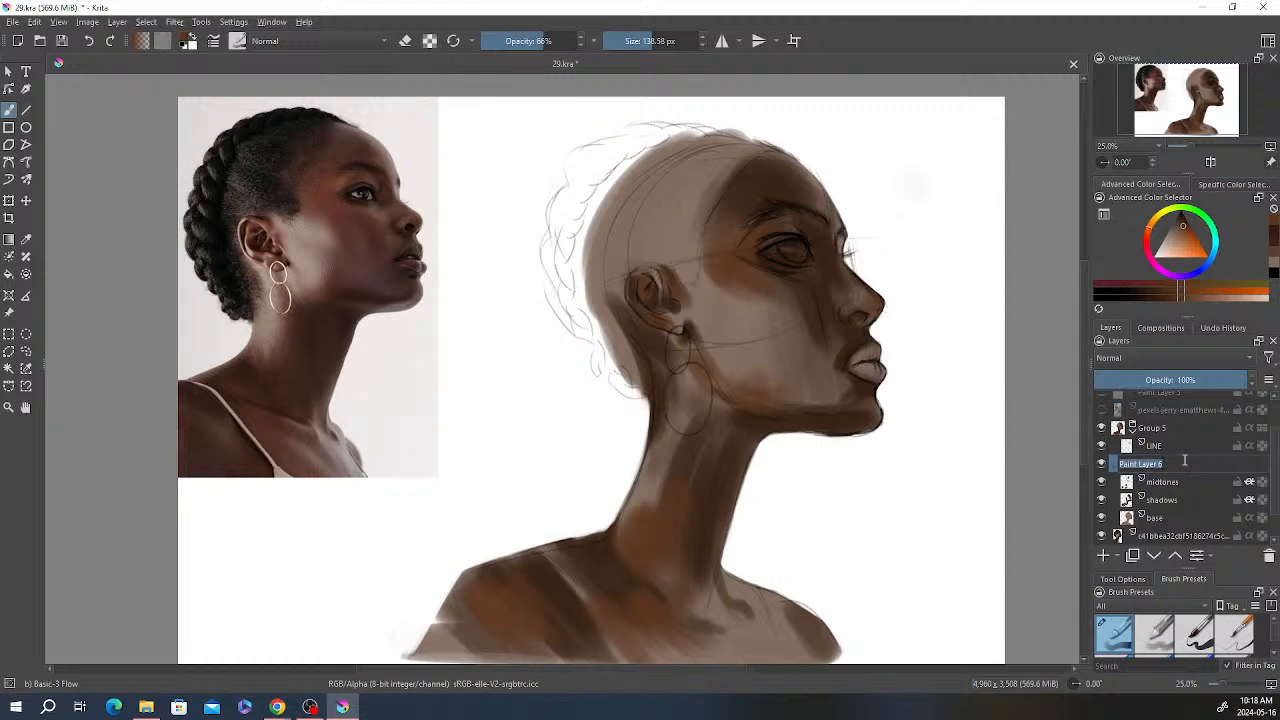
text(highlights)
key(Return)
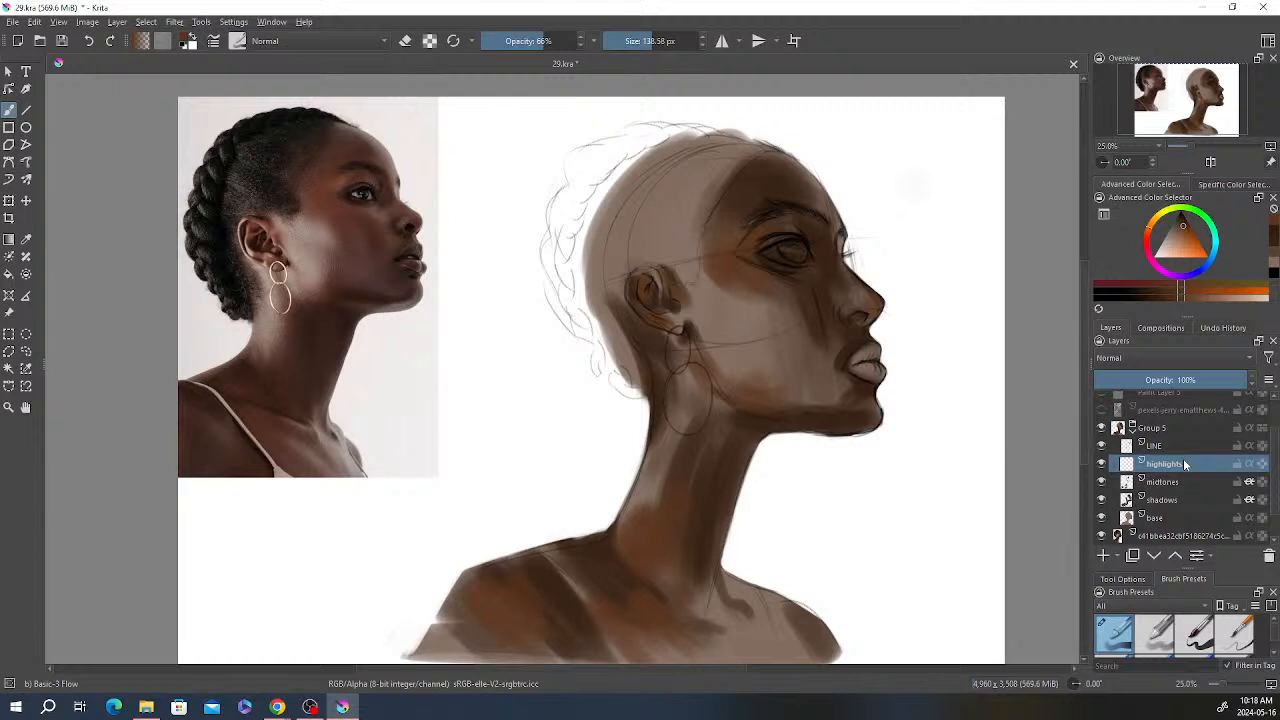
Step: Pick a light peach colour and paint highlights across the cheek from beside the ear to below the eye, at 138.58 px and 66% opacity
right_click(792, 265)
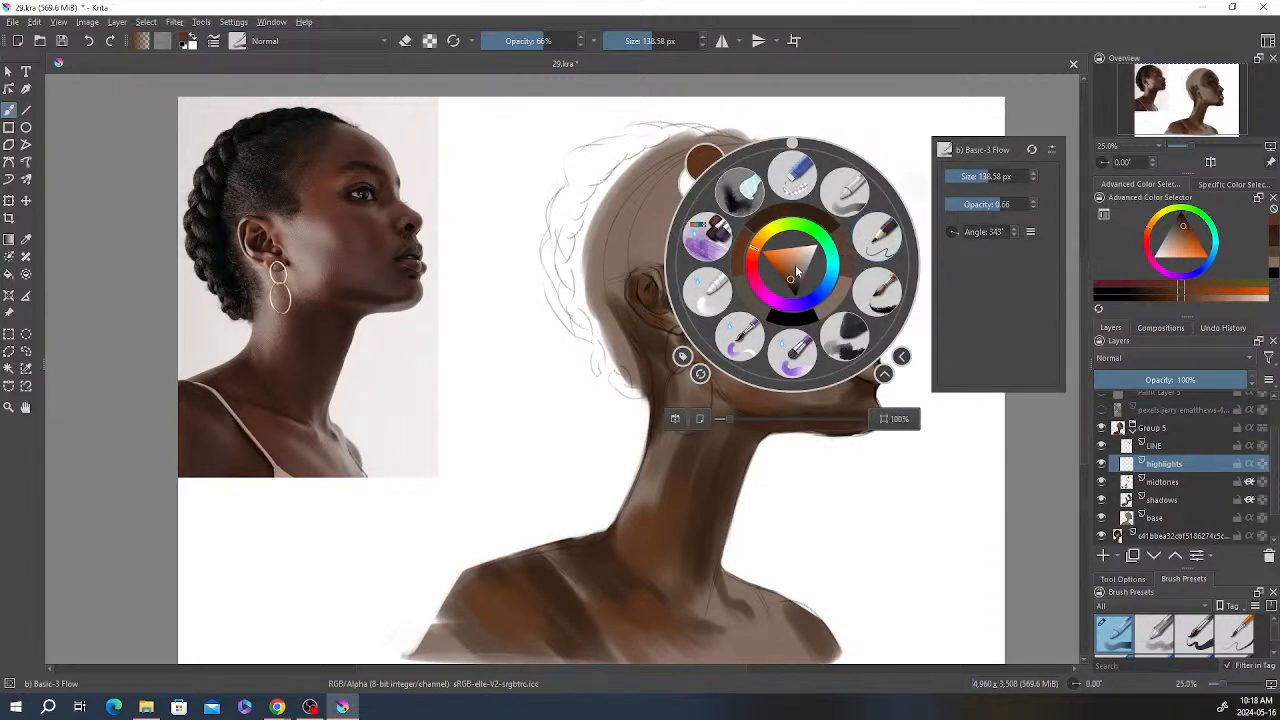
drag(795, 264, 799, 264)
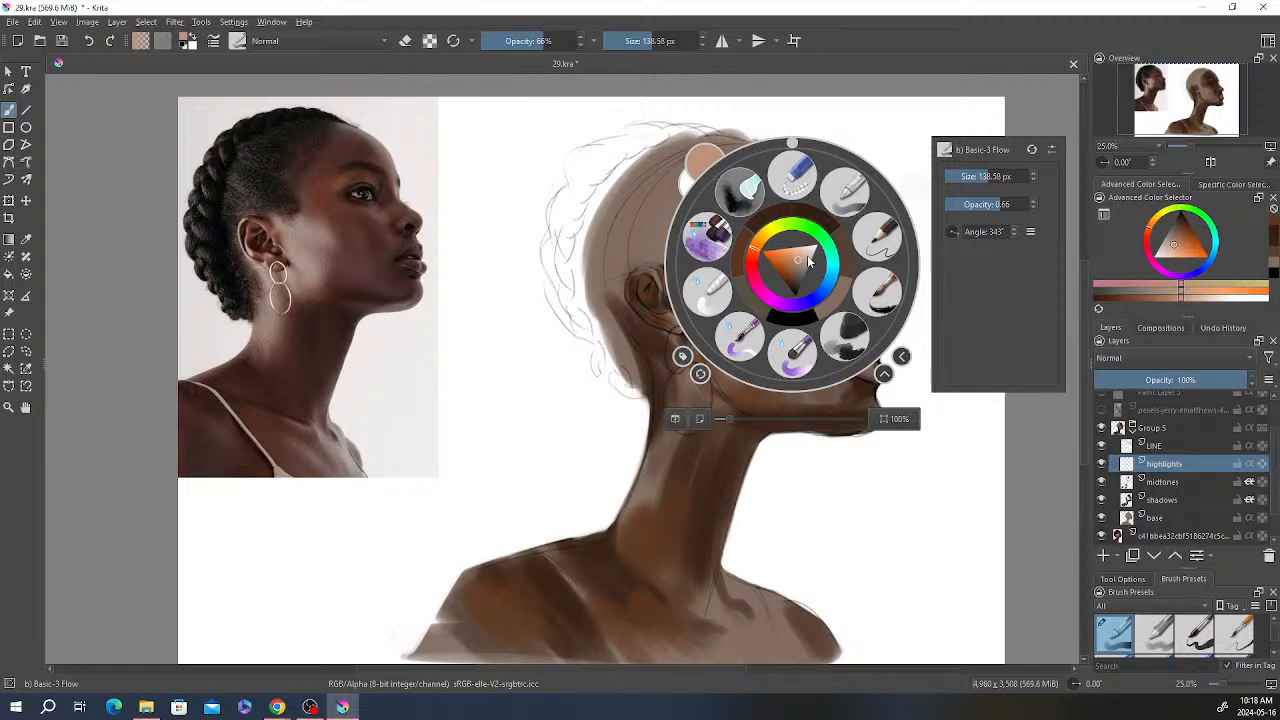
click(868, 108)
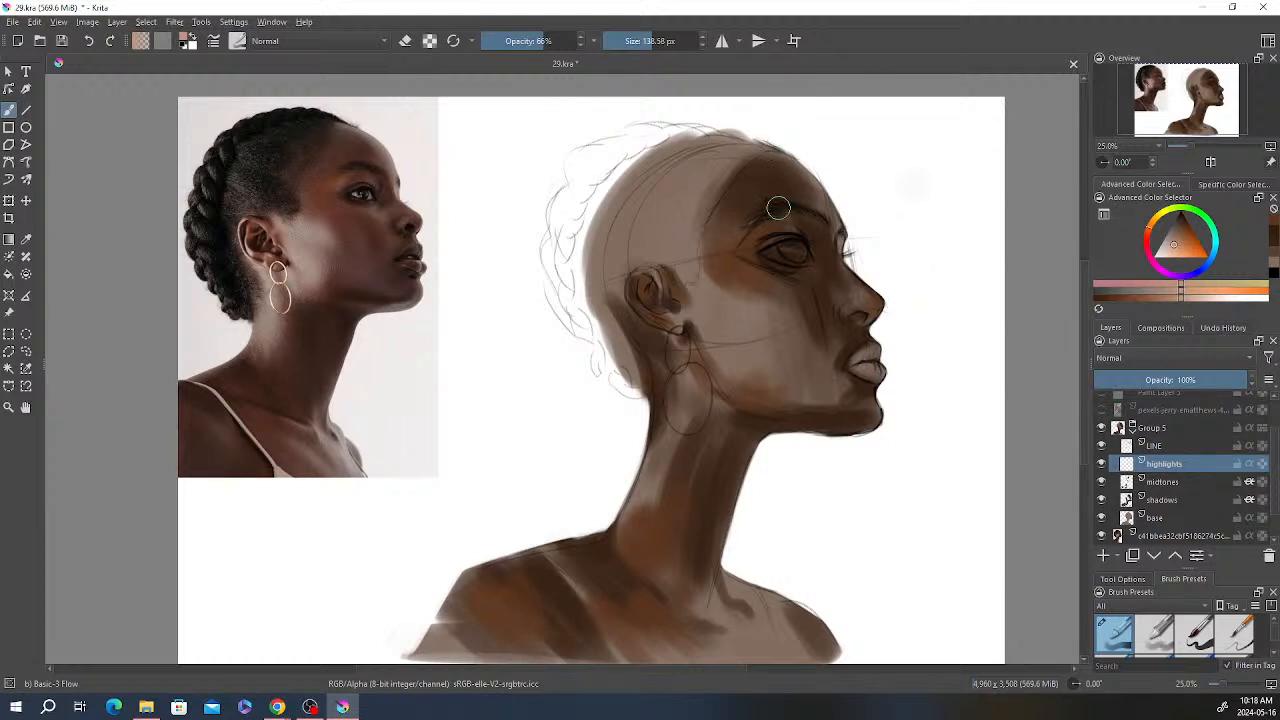
mouse_move(709, 278)
mouse_down()
mouse_move(708, 332)
mouse_move(722, 288)
mouse_move(750, 356)
mouse_up()
mouse_move(742, 298)
mouse_down()
mouse_move(760, 358)
mouse_move(776, 358)
mouse_up()
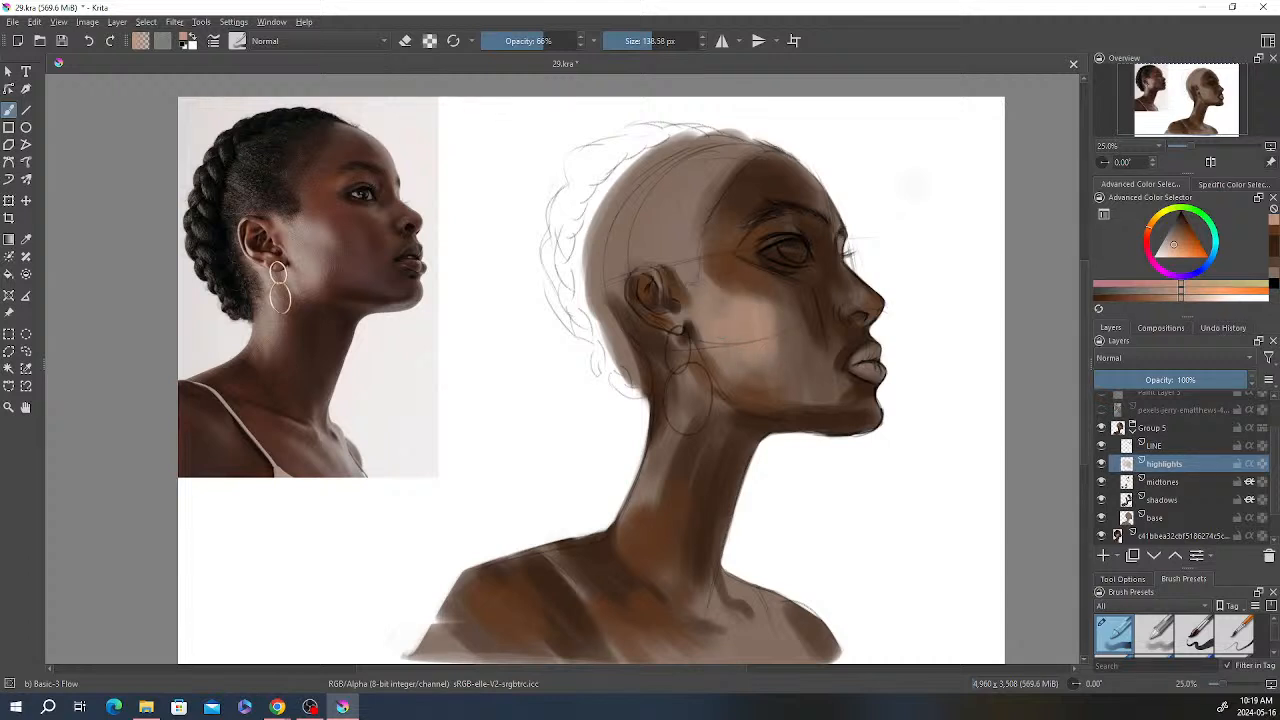
drag(704, 340, 726, 272)
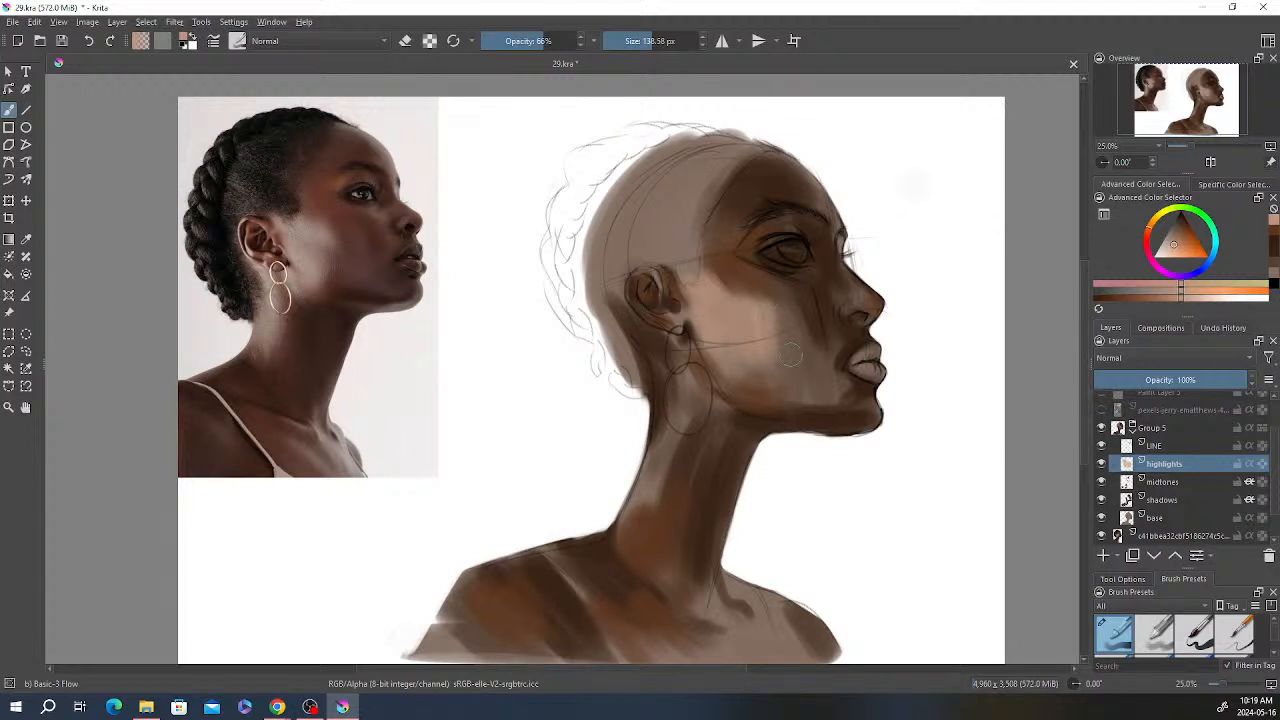
drag(788, 296, 758, 318)
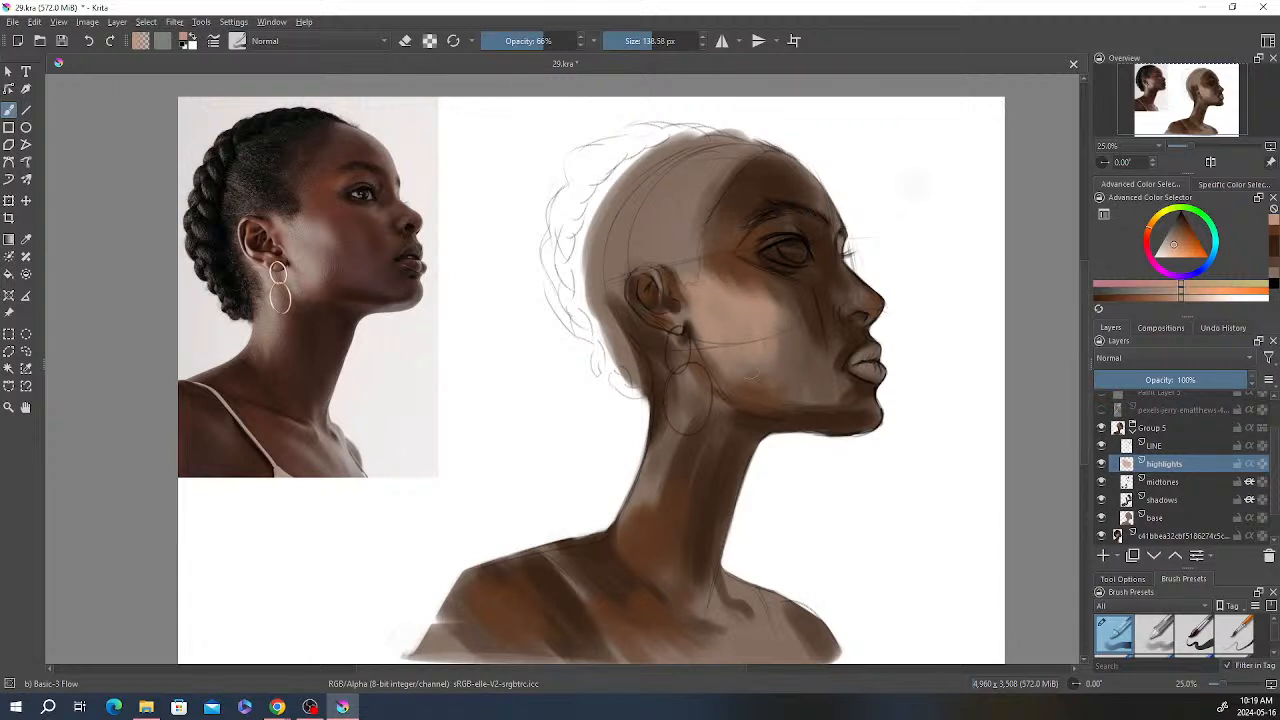
mouse_move(748, 382)
mouse_down()
mouse_move(730, 388)
mouse_move(754, 382)
mouse_up()
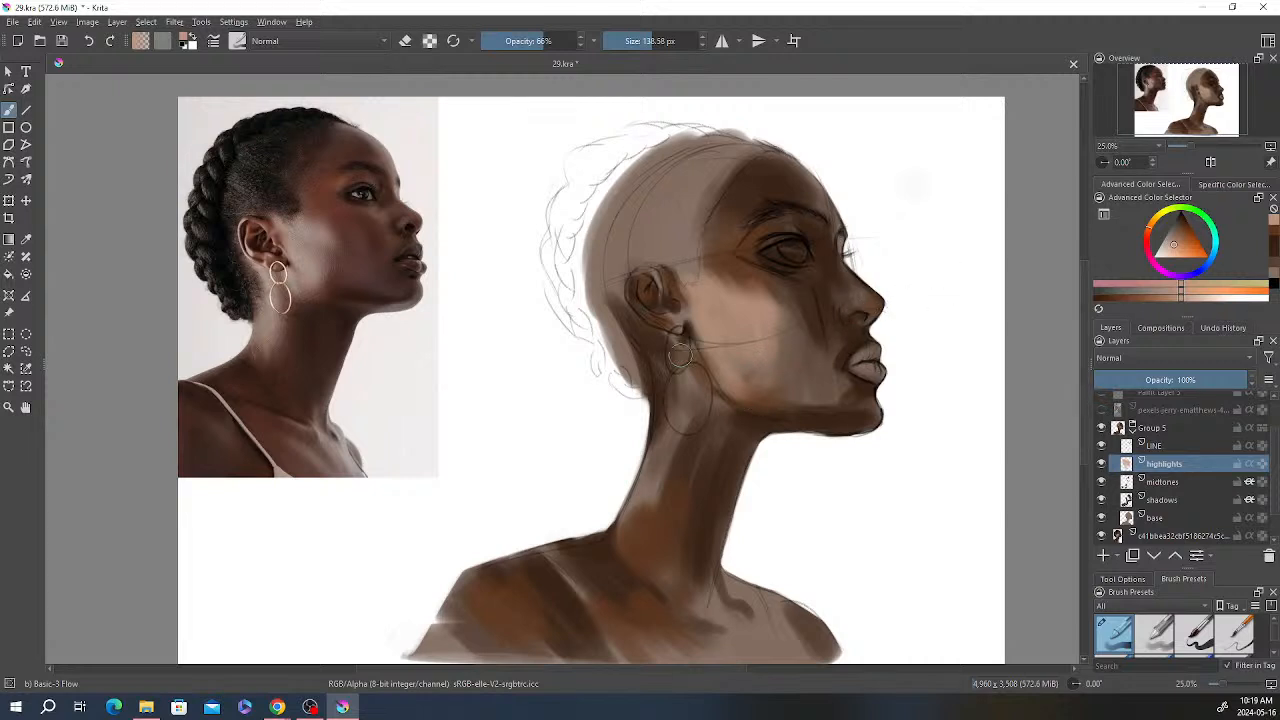
Step: Paint peach highlights below the ear, down the neck and on the shoulder beside the far collarbone
drag(677, 364, 678, 354)
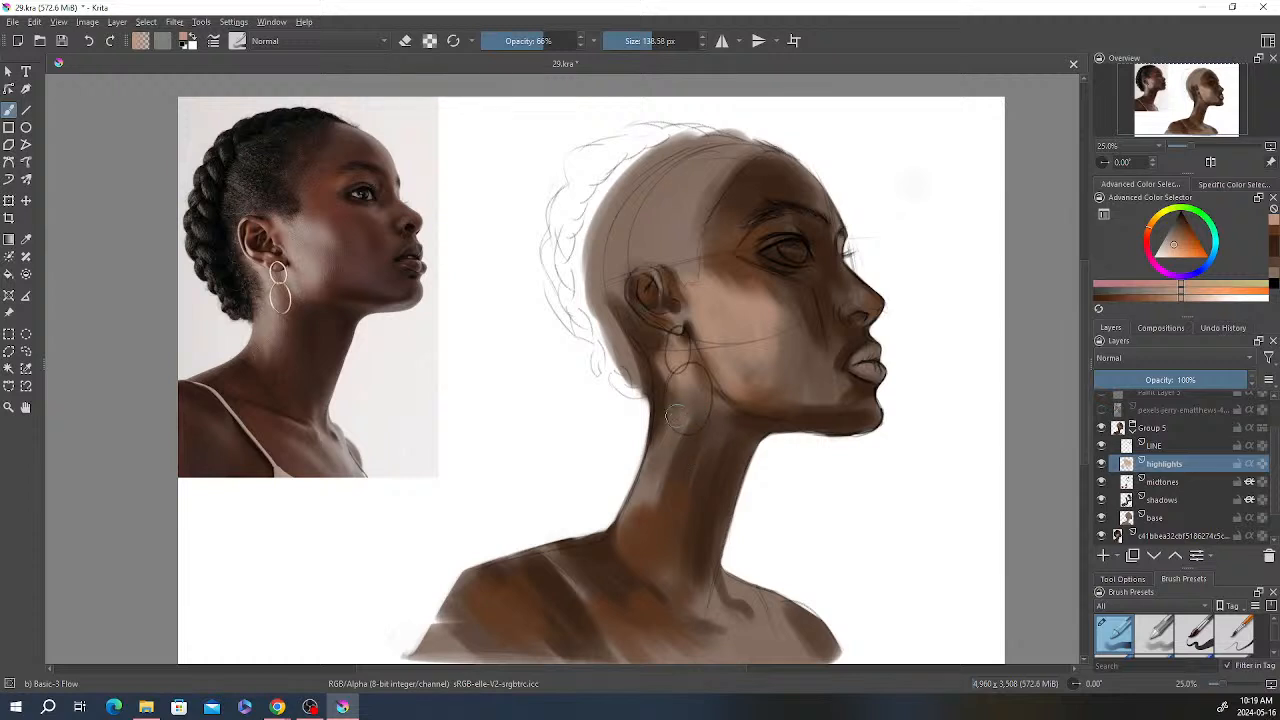
mouse_move(690, 410)
mouse_down()
mouse_move(658, 442)
mouse_move(669, 502)
mouse_move(691, 529)
mouse_move(641, 456)
mouse_move(658, 525)
mouse_up()
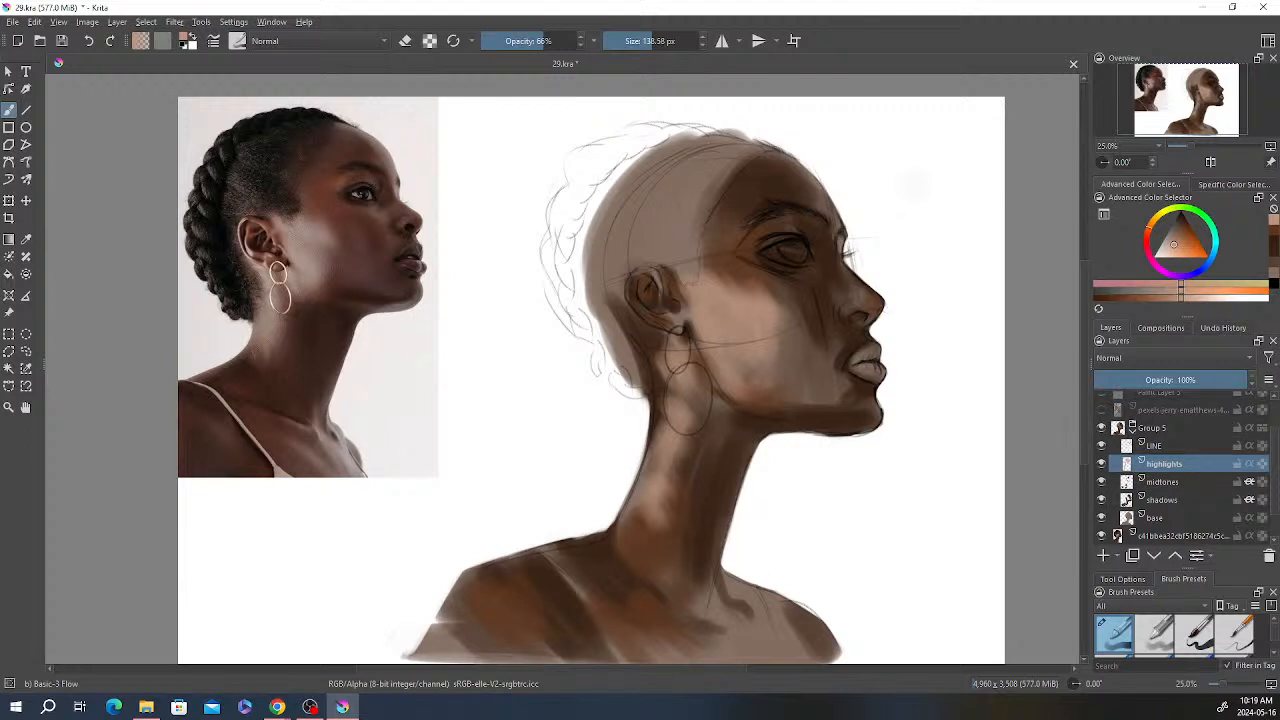
drag(744, 607, 768, 652)
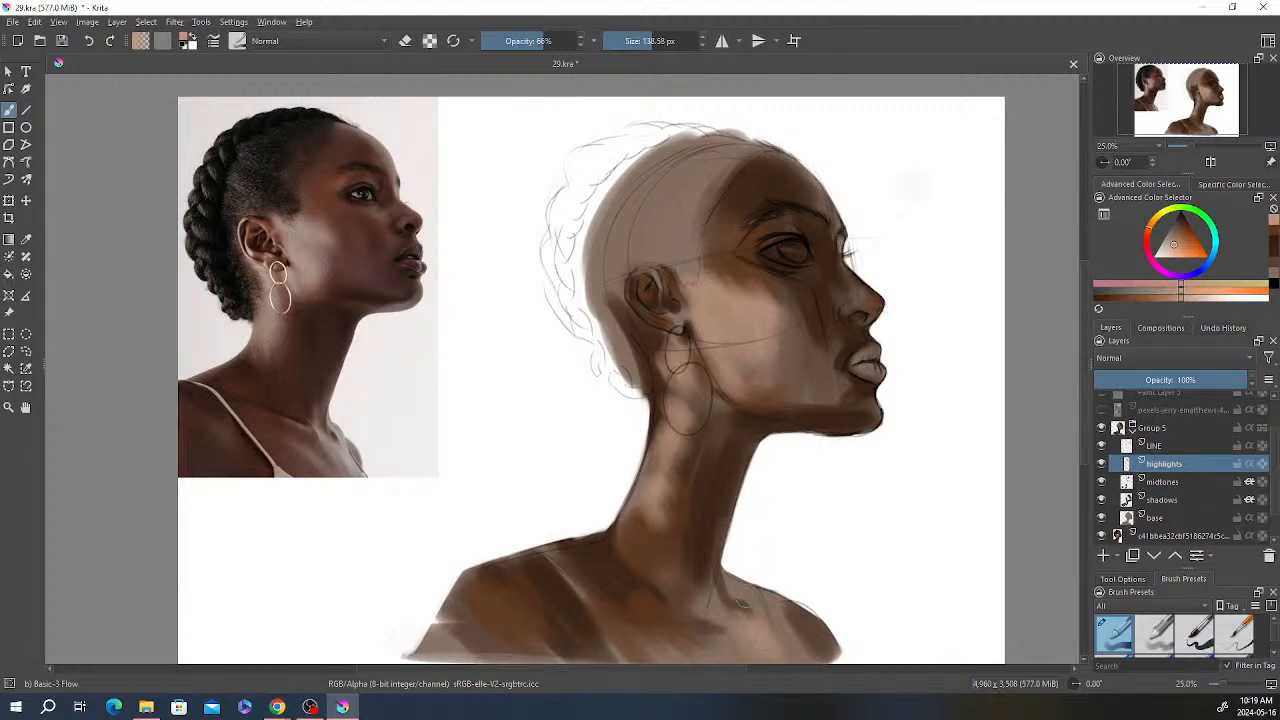
drag(756, 608, 742, 590)
Step: Erase excess highlight along the far collarbone and paint highlights across the upper chest
key(e)
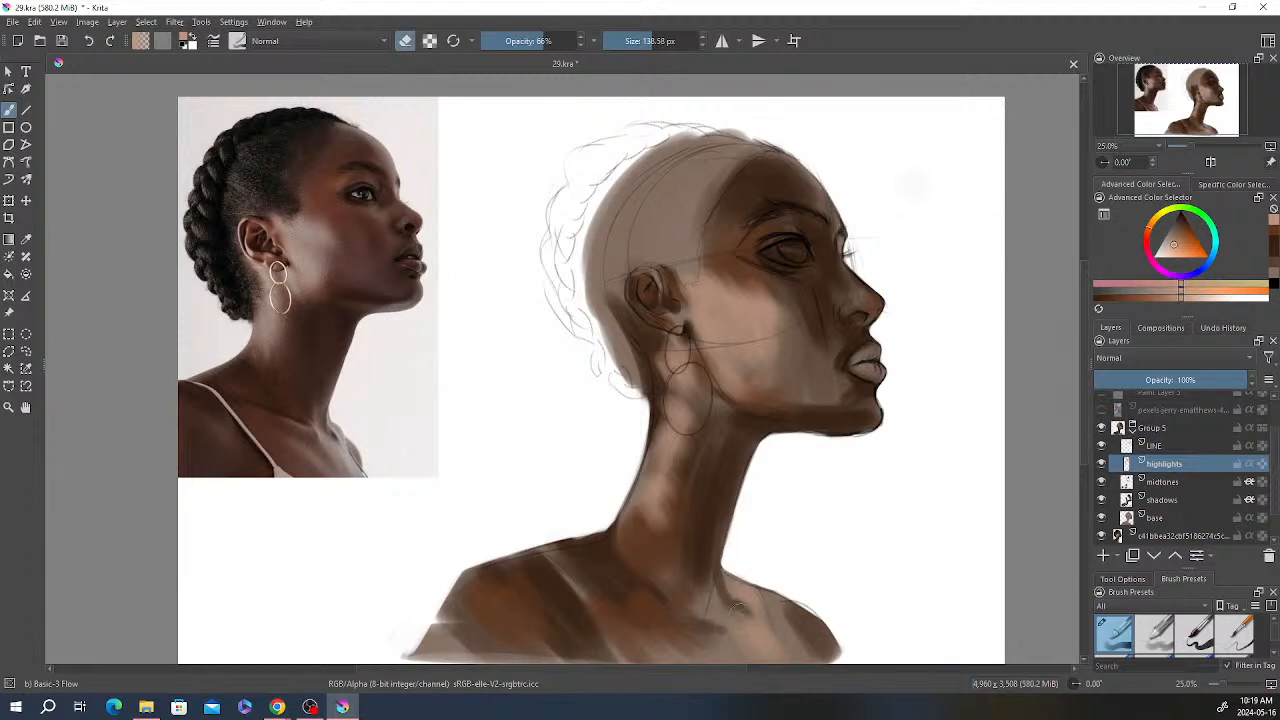
key(e)
key(e)
drag(731, 604, 743, 607)
key(e)
drag(672, 634, 707, 647)
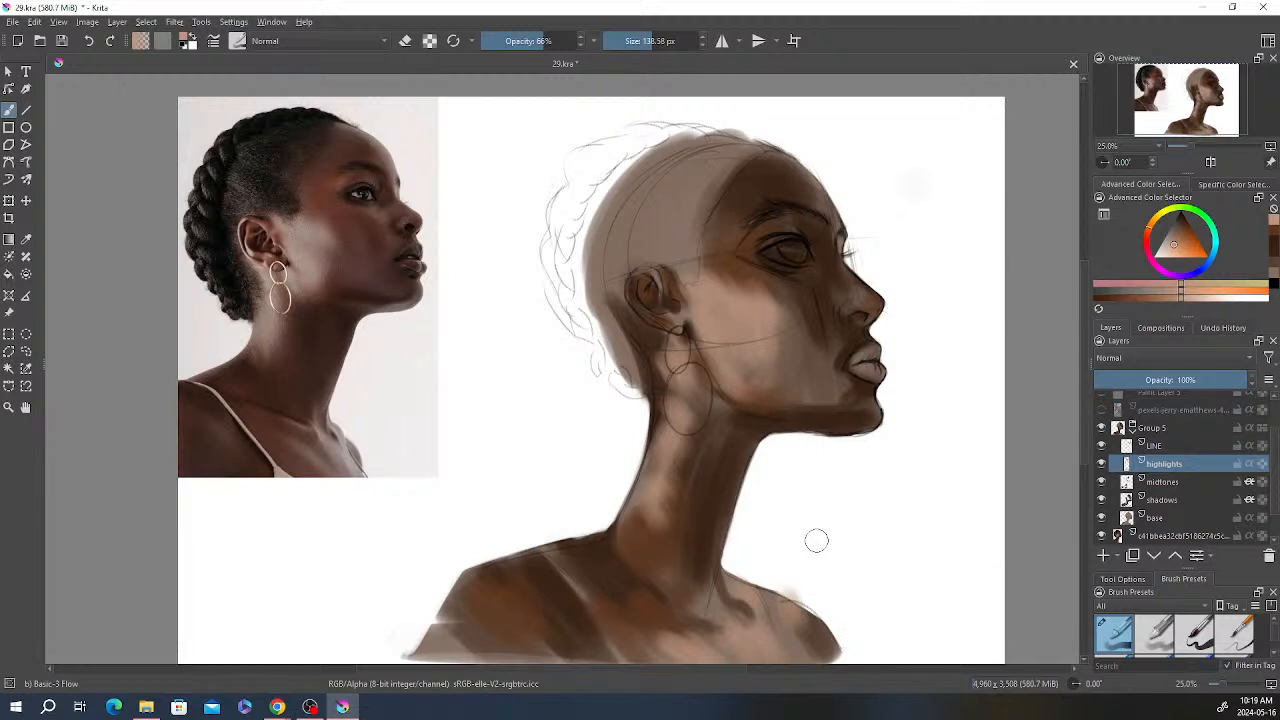
Step: Turn on Inherit Alpha for the highlights layer and paint a highlight on the lips with a 56.91 px brush
click(1250, 464)
click(640, 41)
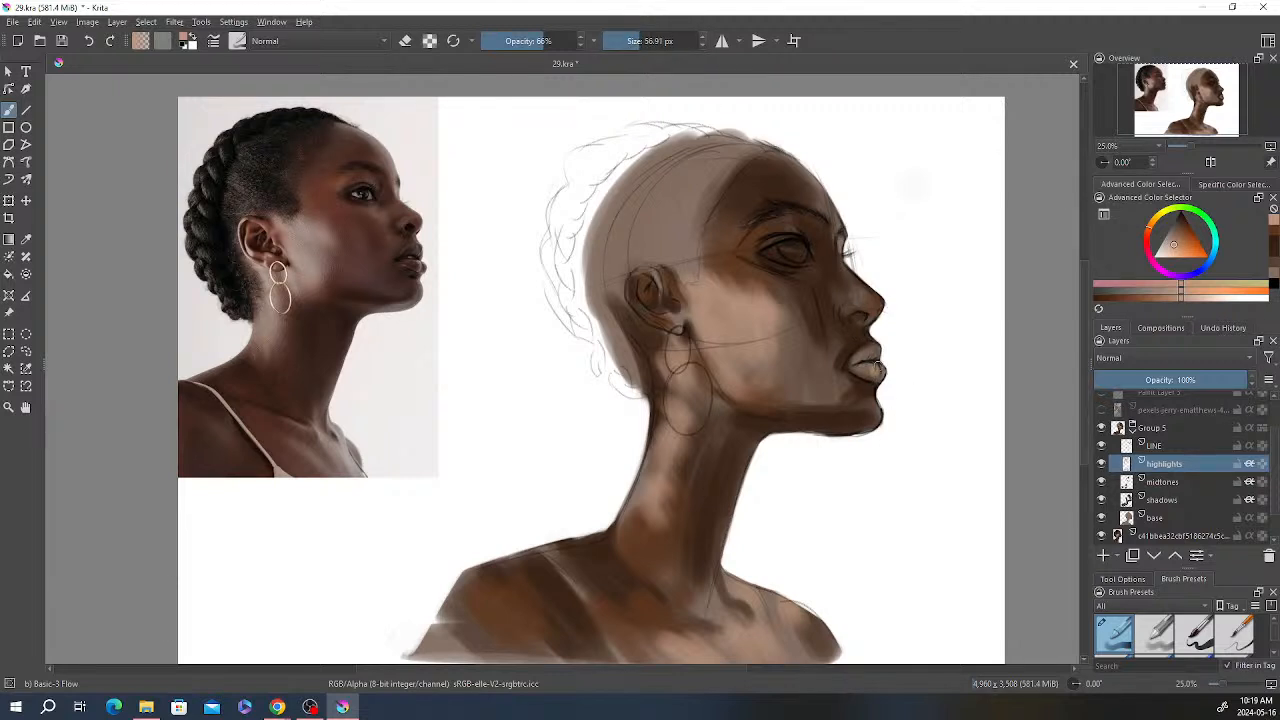
click(878, 366)
Step: Set the brush to 85.52 px at 59% opacity and paint highlights beside the nose and along the front edge of the forehead
drag(643, 41, 672, 41)
click(546, 40)
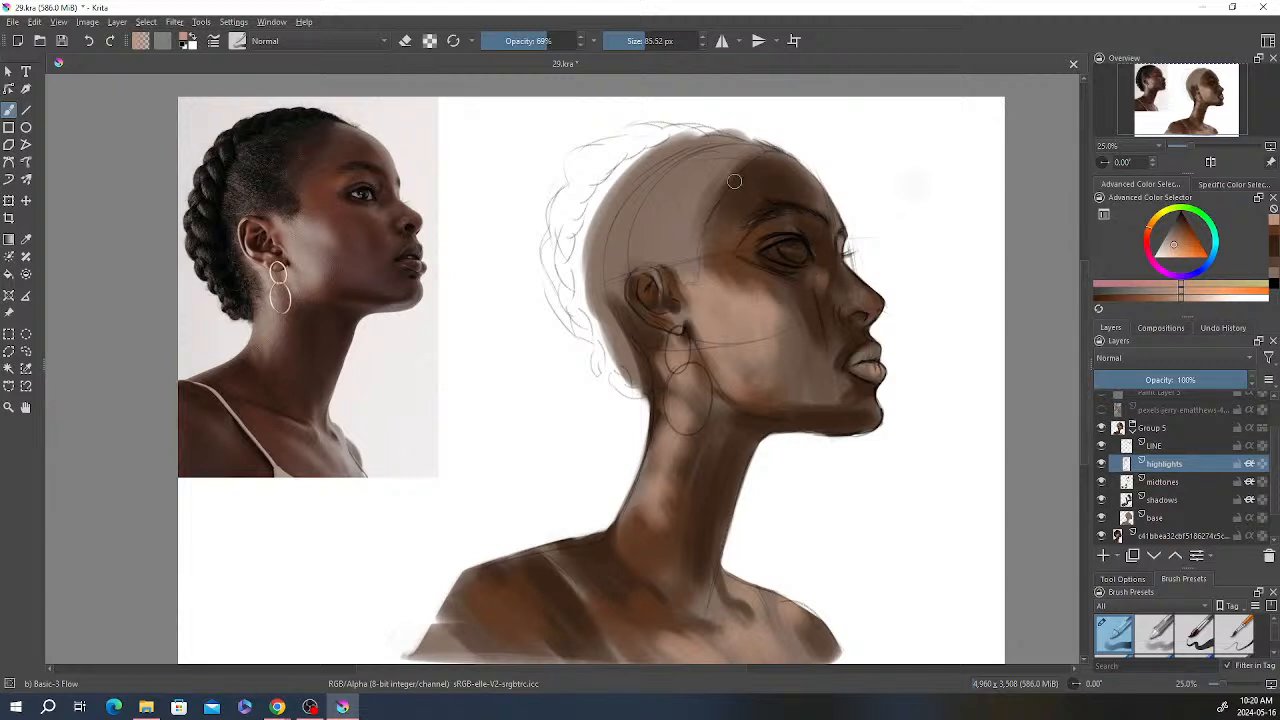
key(i)
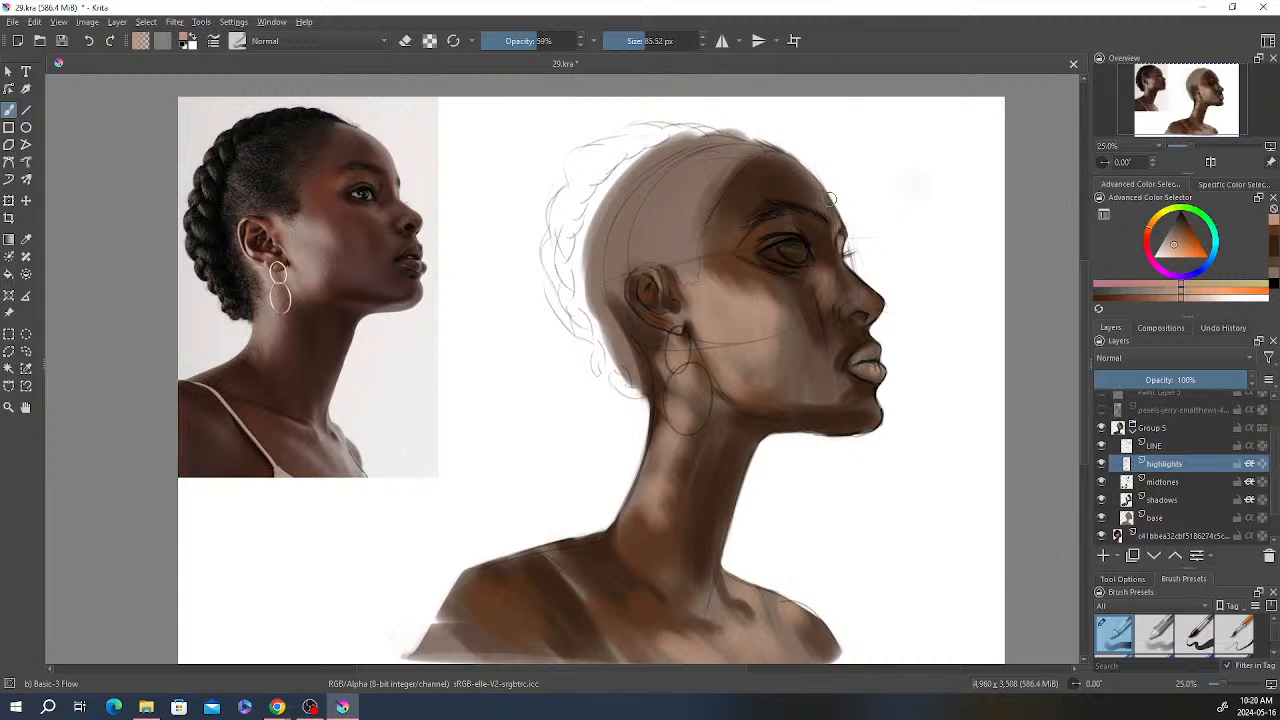
drag(829, 198, 843, 227)
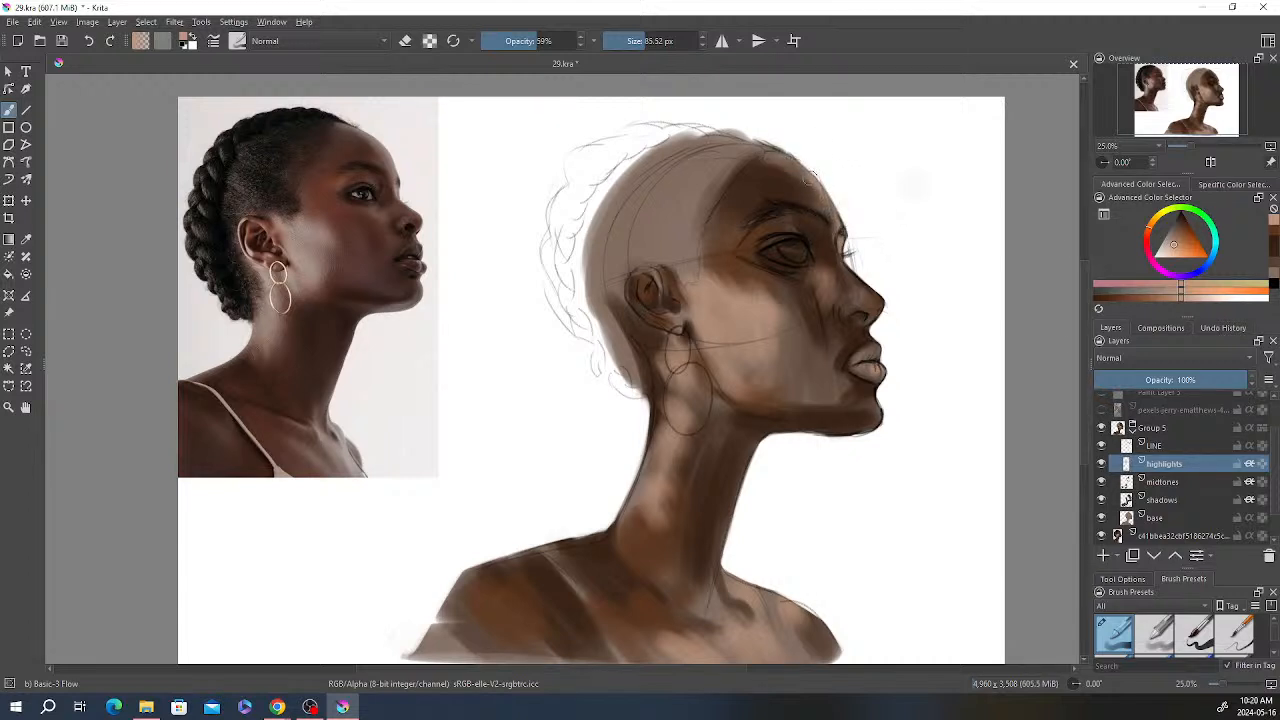
Step: Soften the face highlights with a 150.13 px eraser and paint the upper eyelid highlight with a 63.34 px brush
key(e)
click(648, 42)
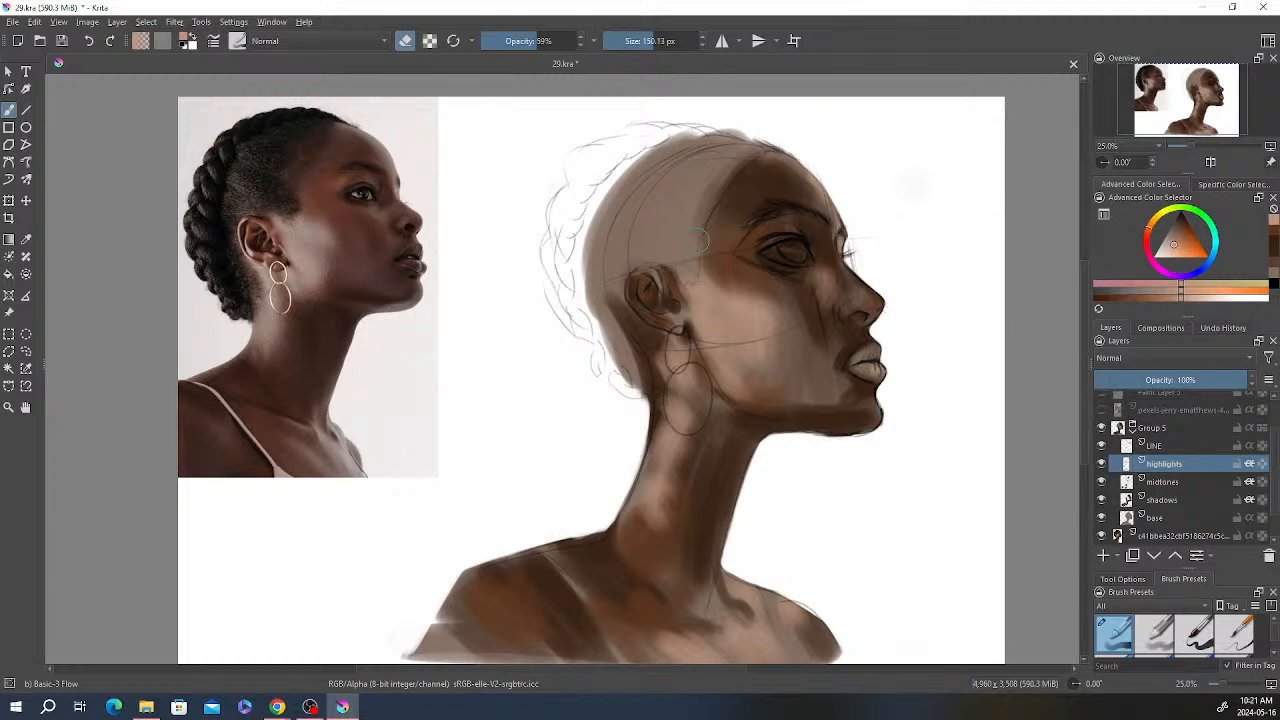
click(640, 41)
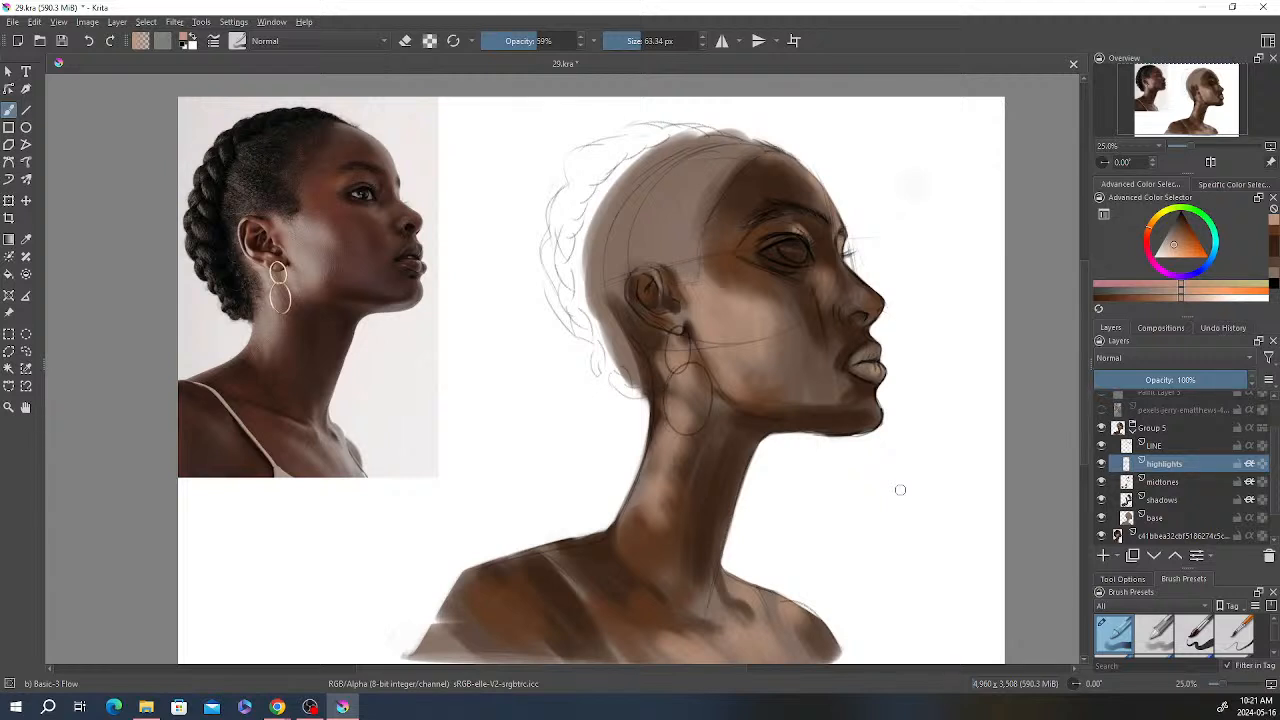
Step: Paint a thin highlight along the underside of the chin and jaw with a 70.24 px brush, softening it with the eraser
click(636, 41)
key(e)
drag(624, 42, 640, 42)
mouse_move(866, 427)
mouse_down()
mouse_move(792, 431)
mouse_move(812, 433)
mouse_up()
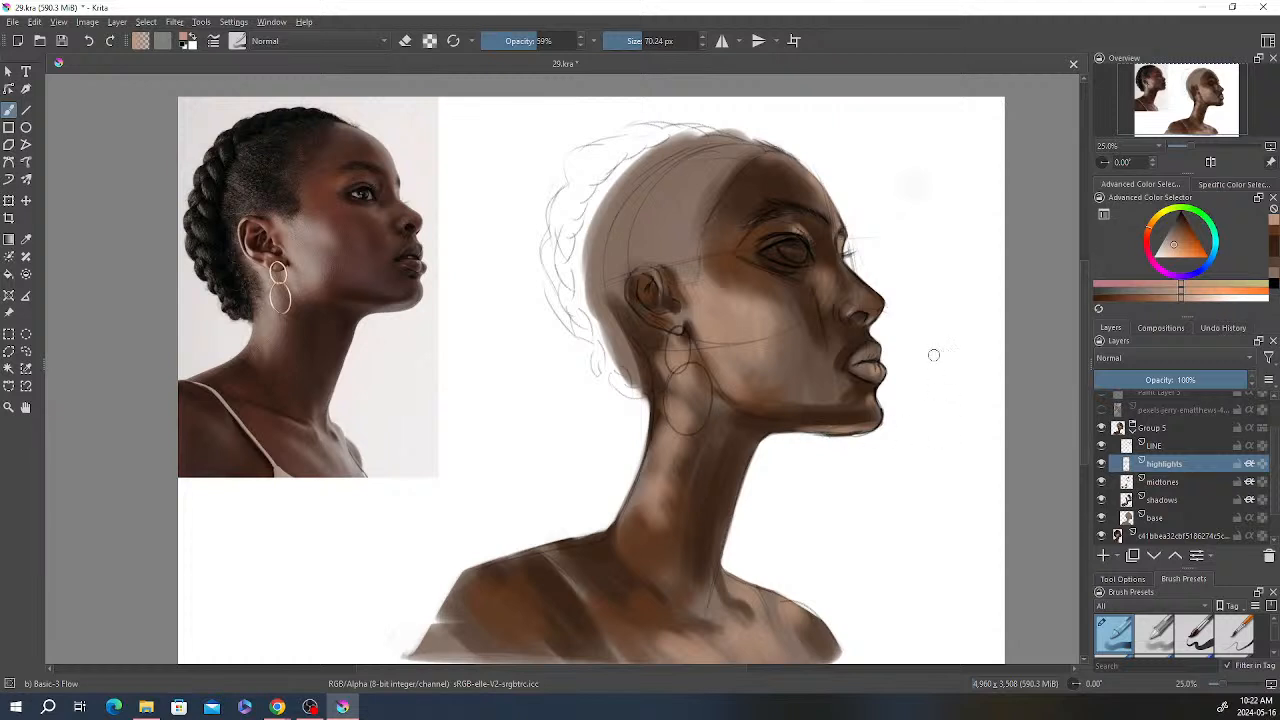
key(e)
drag(805, 424, 928, 409)
key(e)
key(e)
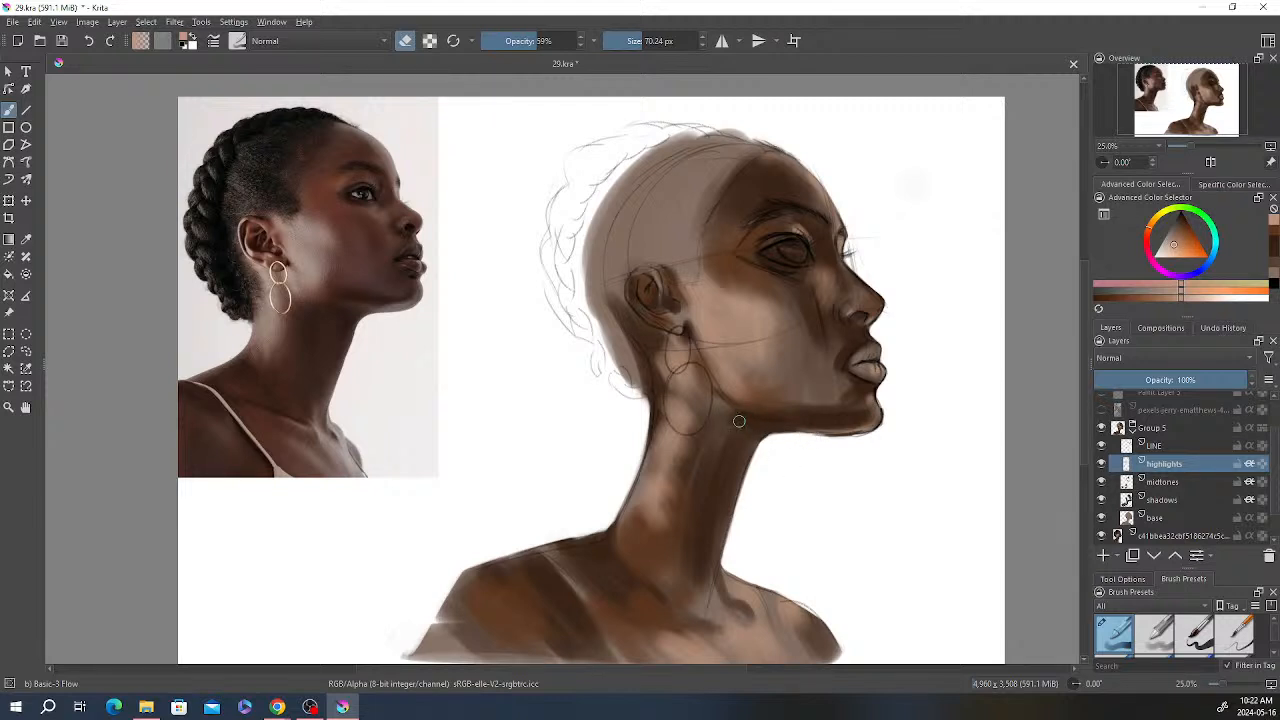
Step: Enlarge the eraser to 122.40 px and soften the highlight edges on the lower cheek
key(e)
key(e)
key(bracketright)
key(bracketright)
key(bracketright)
drag(764, 396, 748, 393)
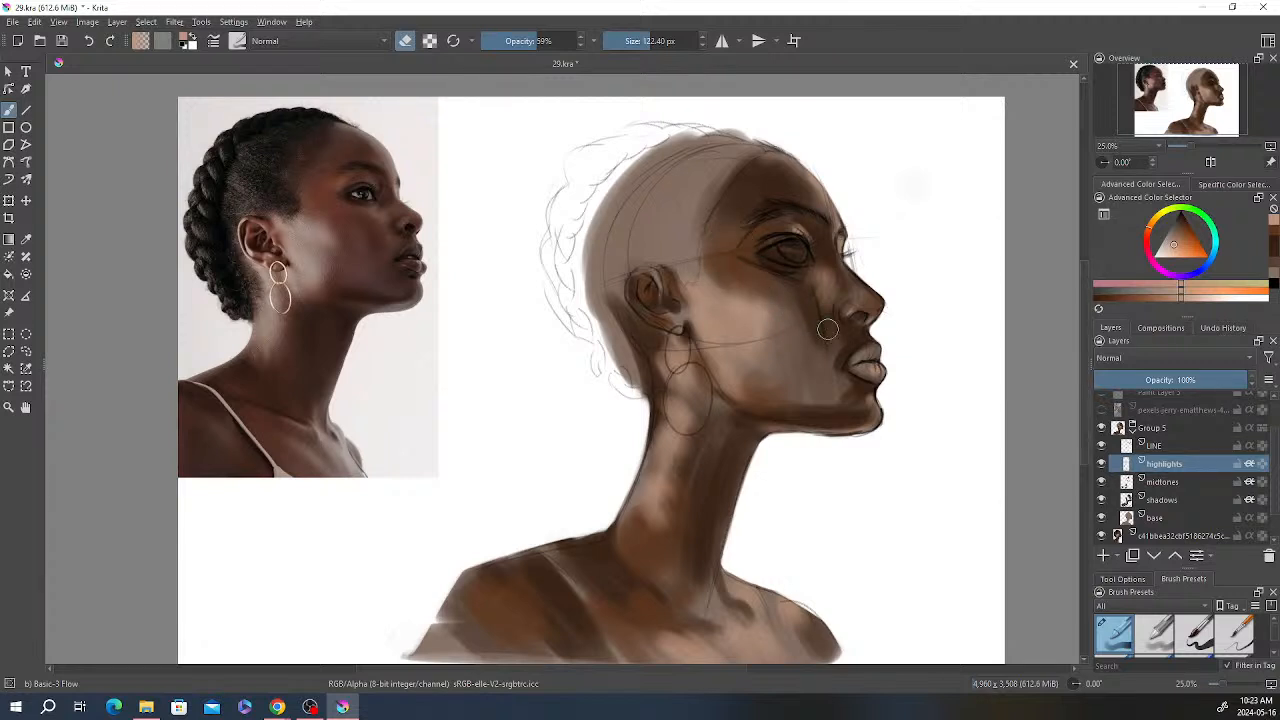
Step: Reduce the brush to 73.88 px, paint a highlight under the eye beside the nose, and blend its edge with the eraser
key(e)
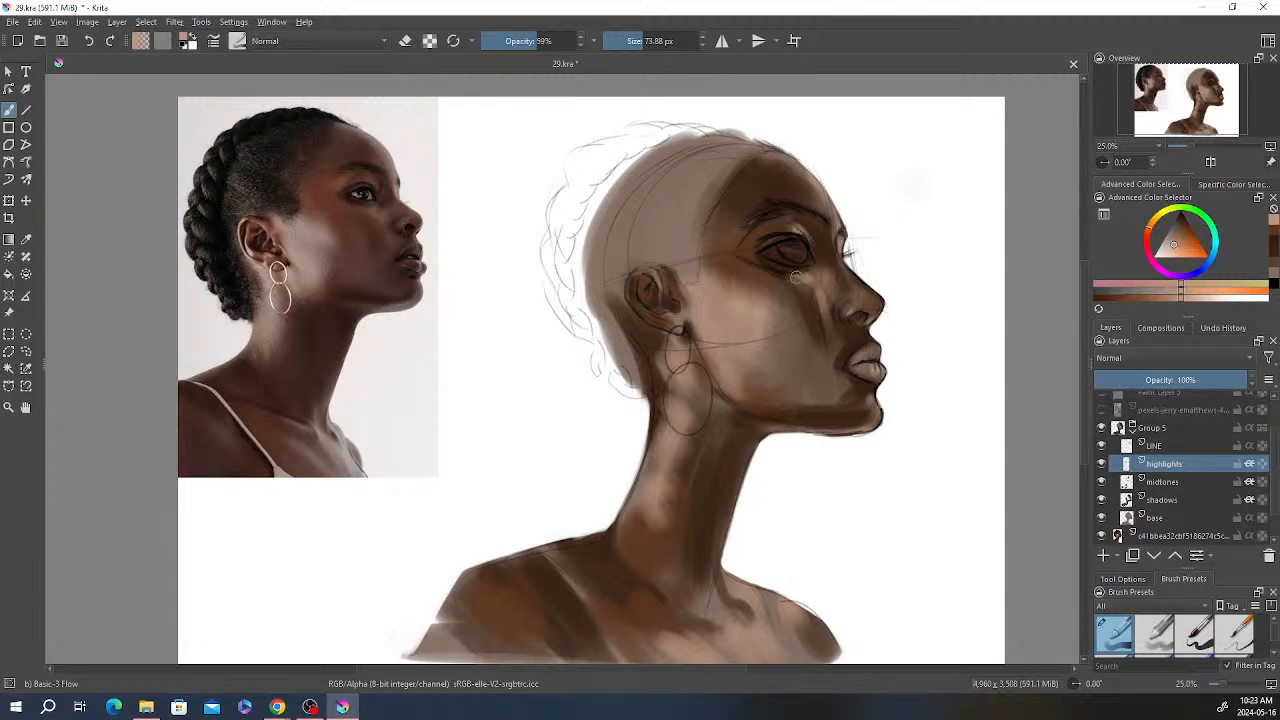
key(e)
key(e)
drag(805, 288, 835, 365)
key(e)
scroll(829, 328, down, 1)
scroll(830, 327, up, 1)
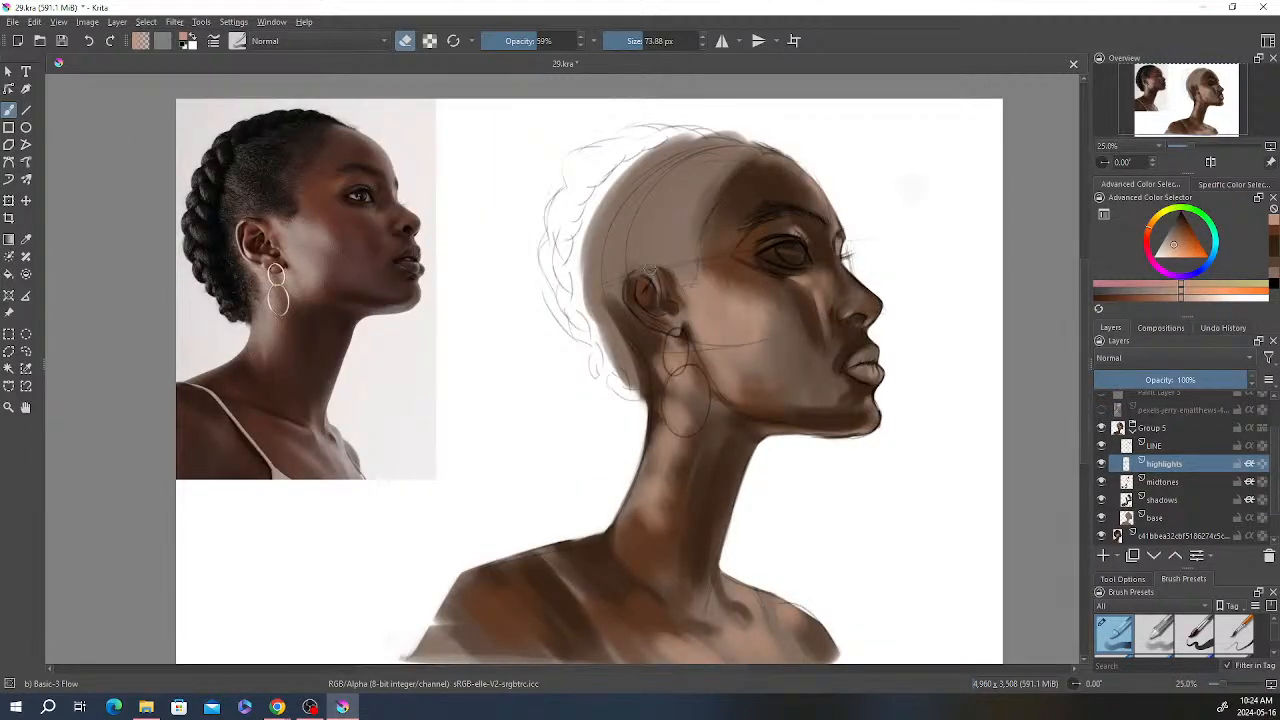
Step: Paint highlights on the ear's rim, inner folds and lobe at 65% opacity, using a 37.83 px and a 25.35 px brush
key(e)
click(634, 41)
click(545, 41)
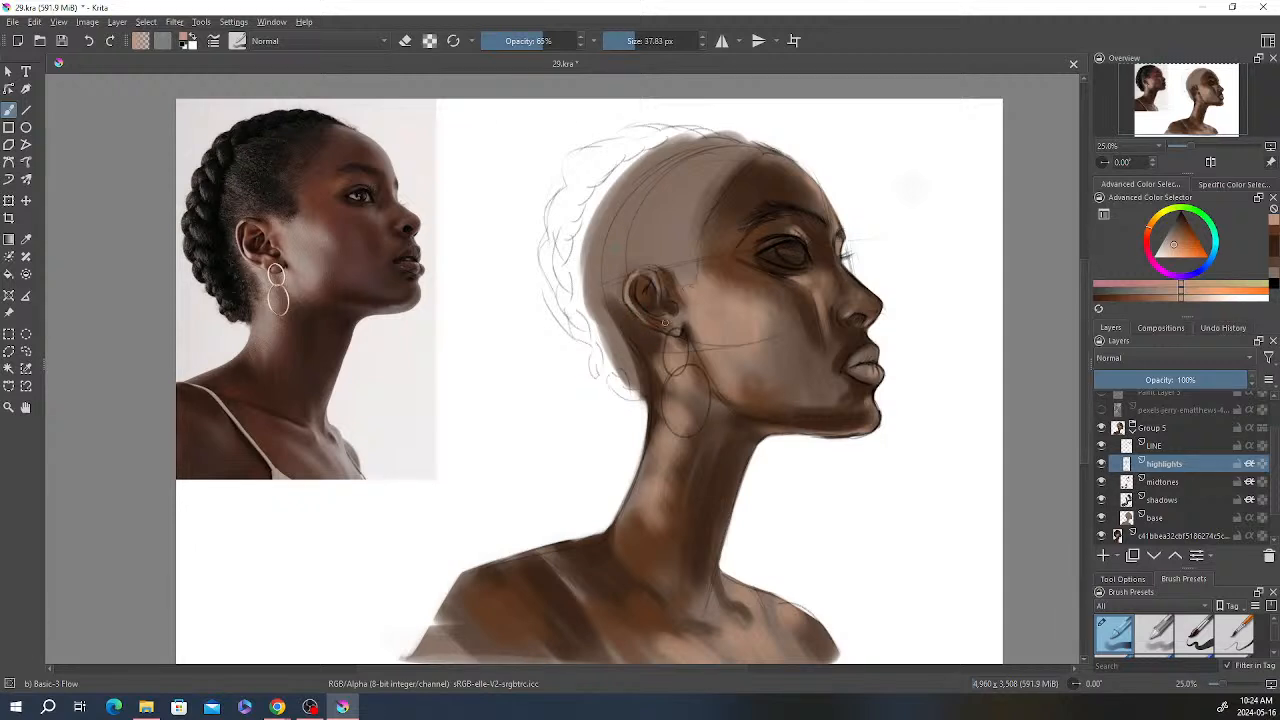
drag(638, 304, 670, 325)
drag(631, 284, 645, 280)
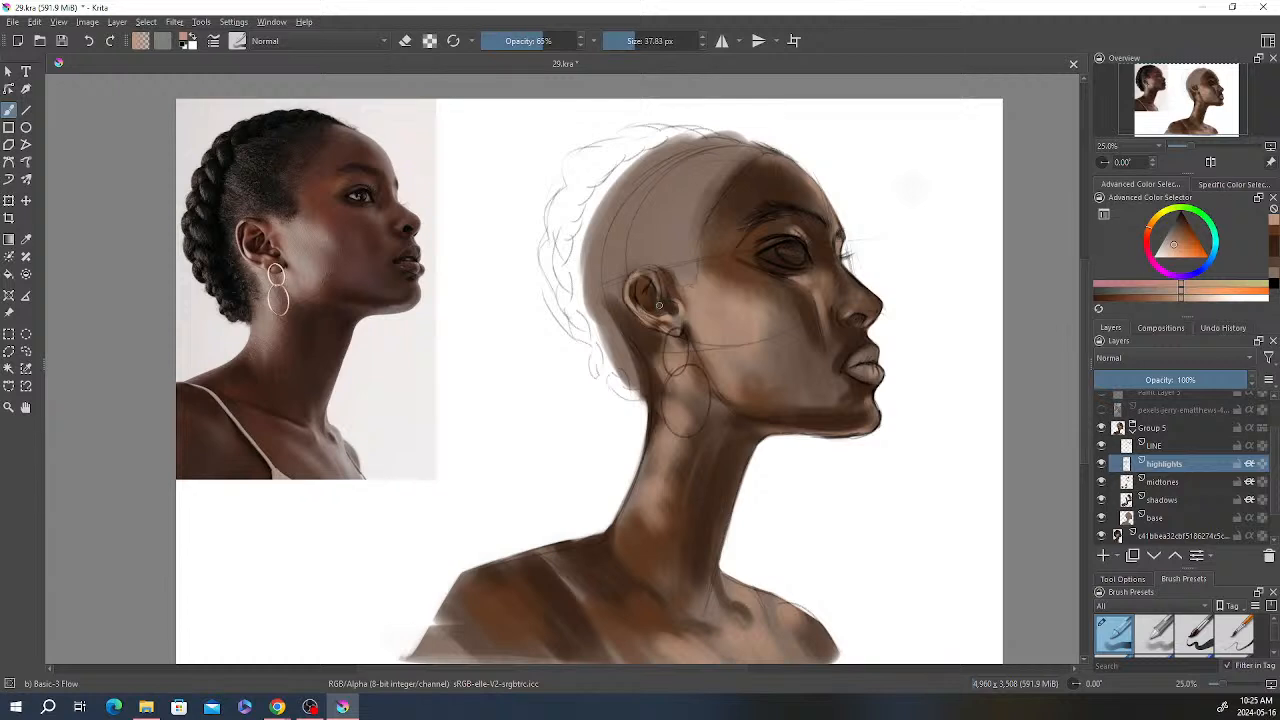
drag(632, 48, 627, 48)
key(e)
click(405, 40)
Step: Examine the highlighted portrait beside the reference photo at small and normal magnification
scroll(659, 310, down, 1)
scroll(685, 329, up, 1)
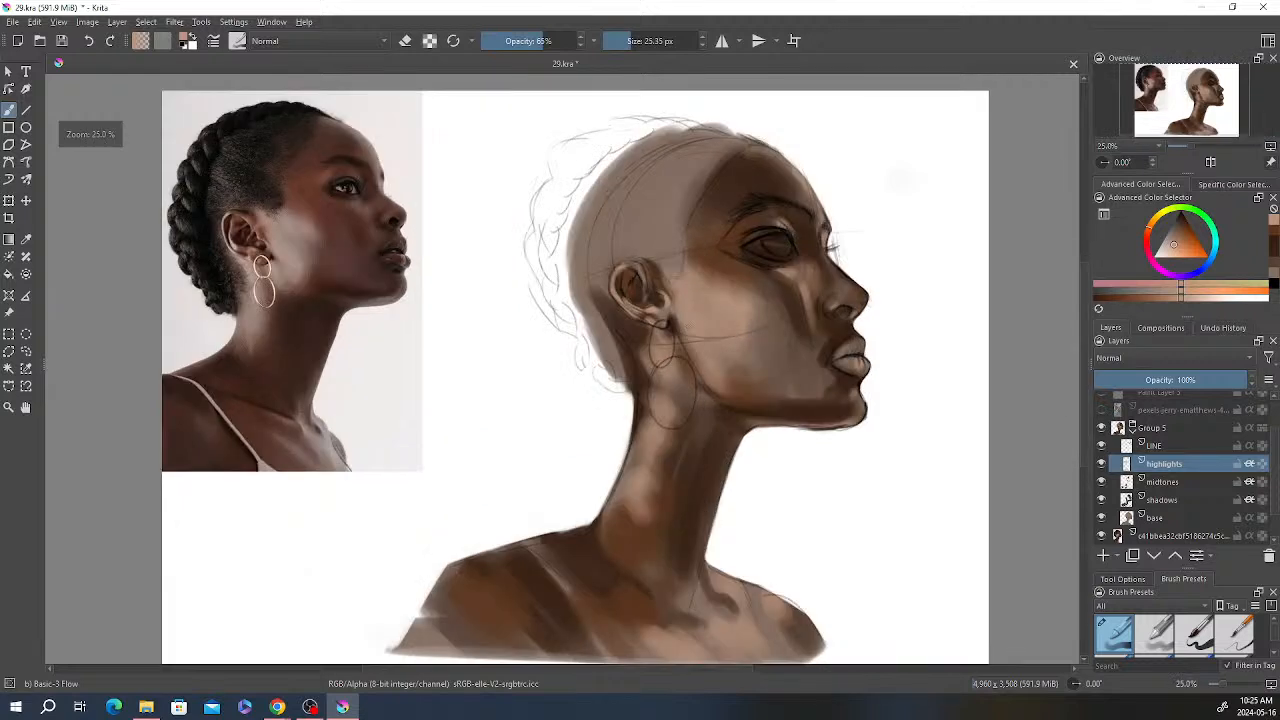
drag(706, 324, 713, 313)
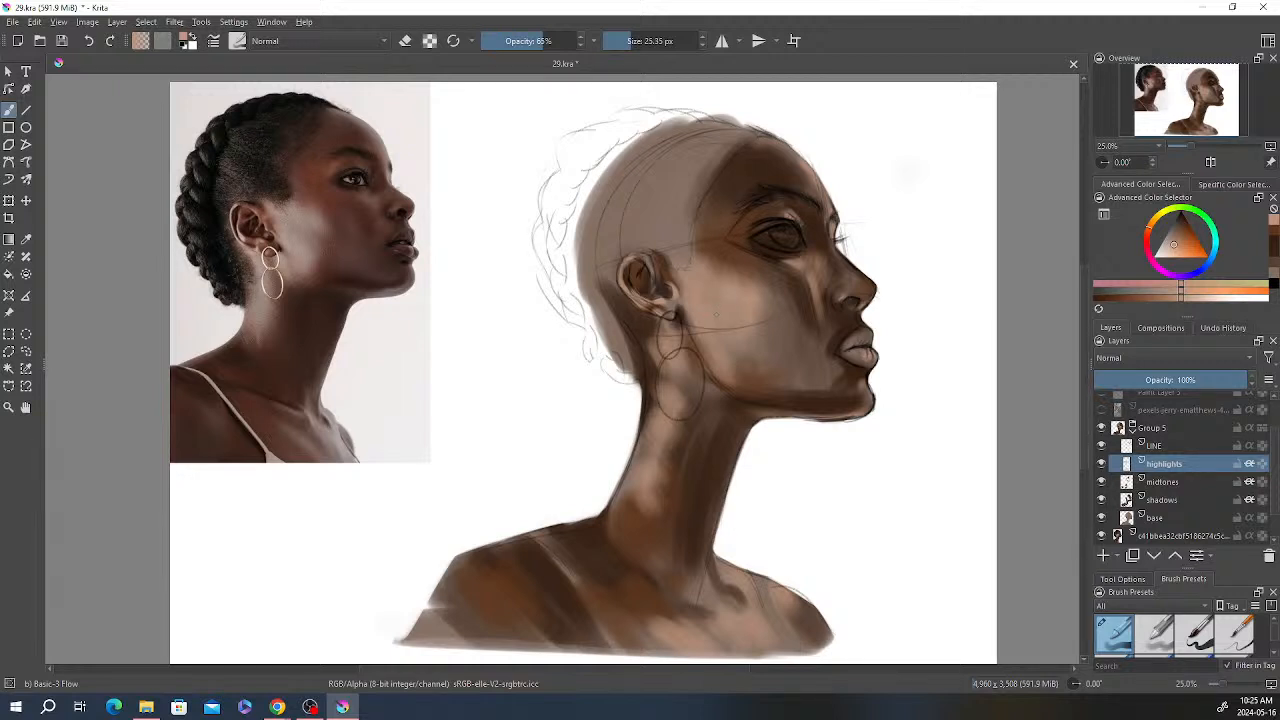
scroll(796, 273, down, 1)
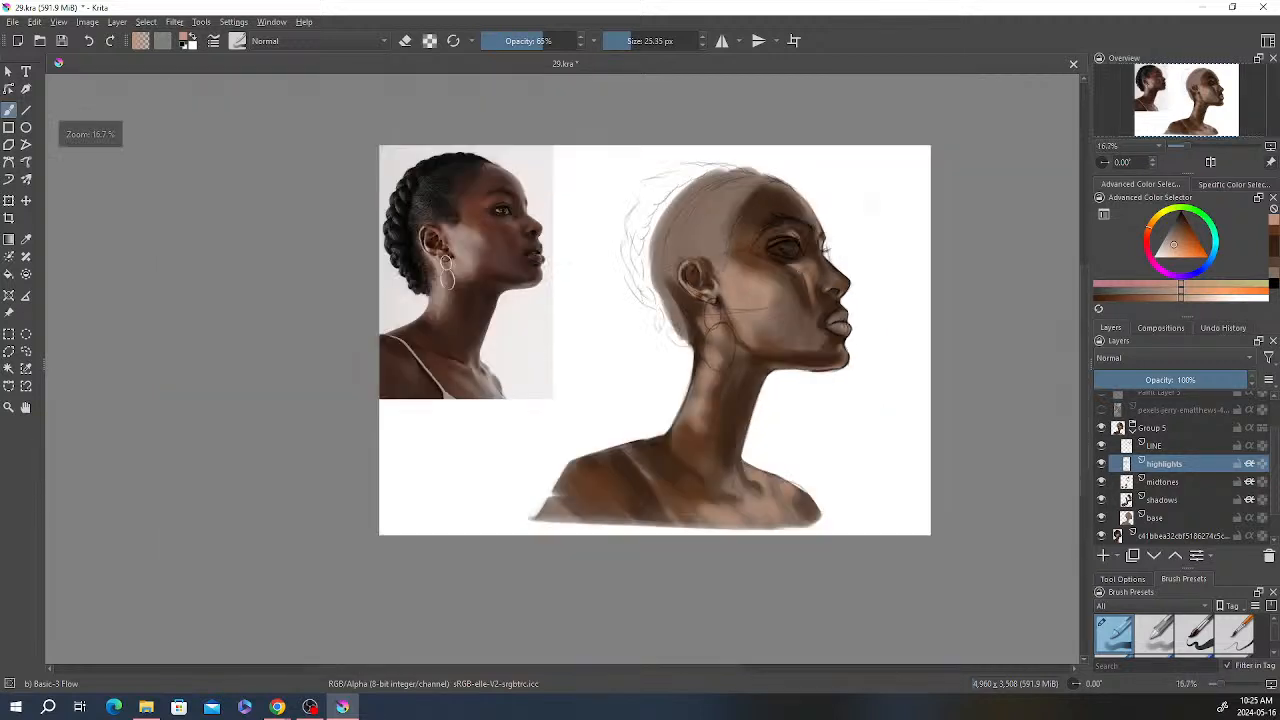
scroll(783, 271, down, 3)
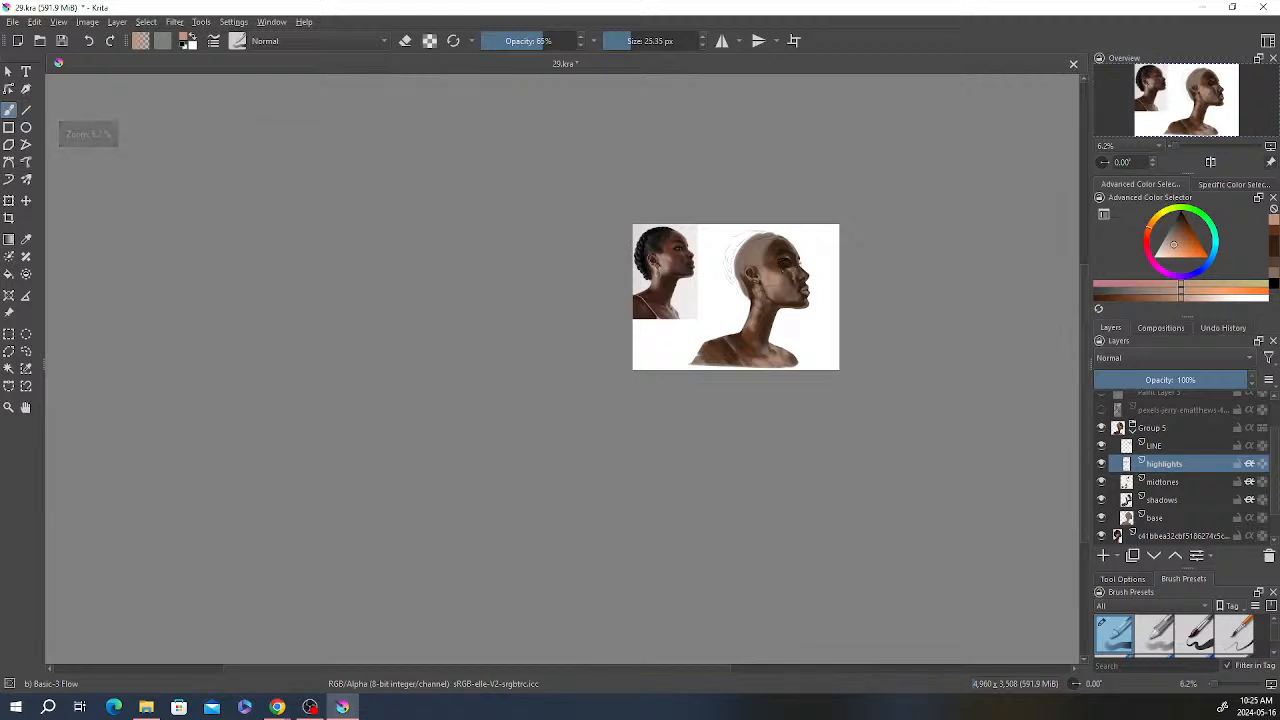
scroll(786, 274, up, 3)
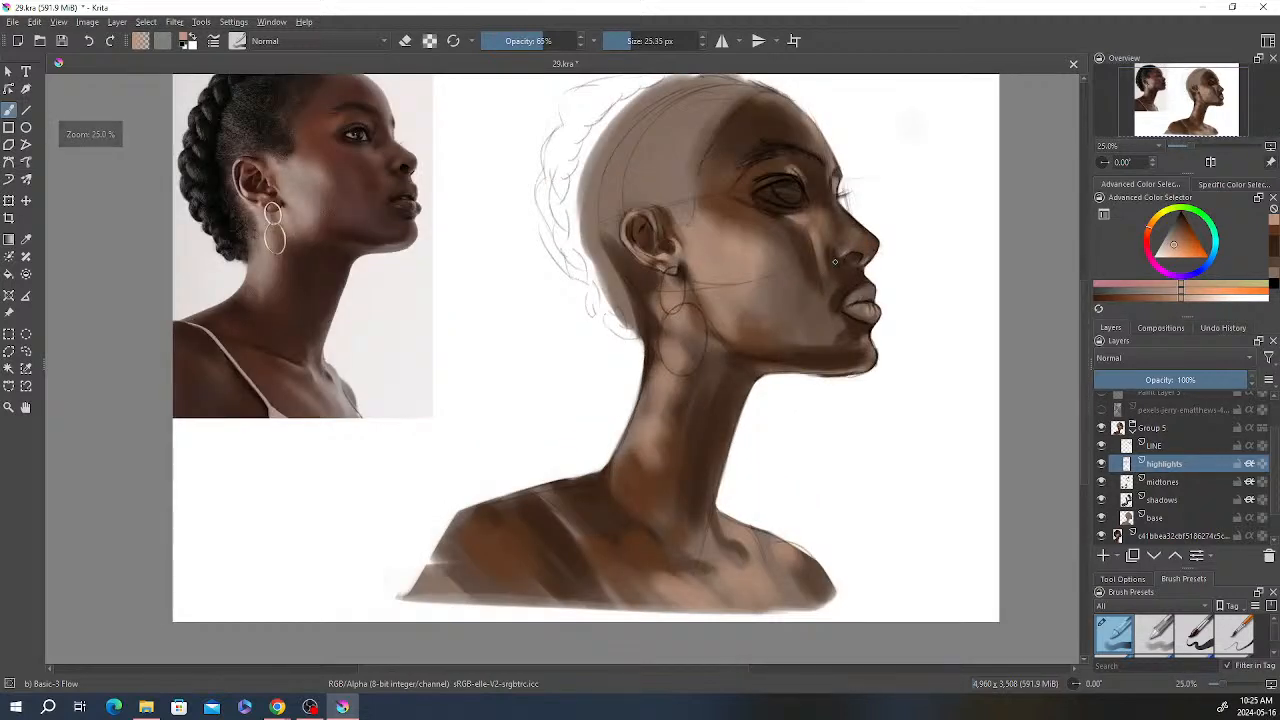
drag(835, 262, 814, 285)
scroll(814, 285, down, 1)
scroll(814, 285, up, 1)
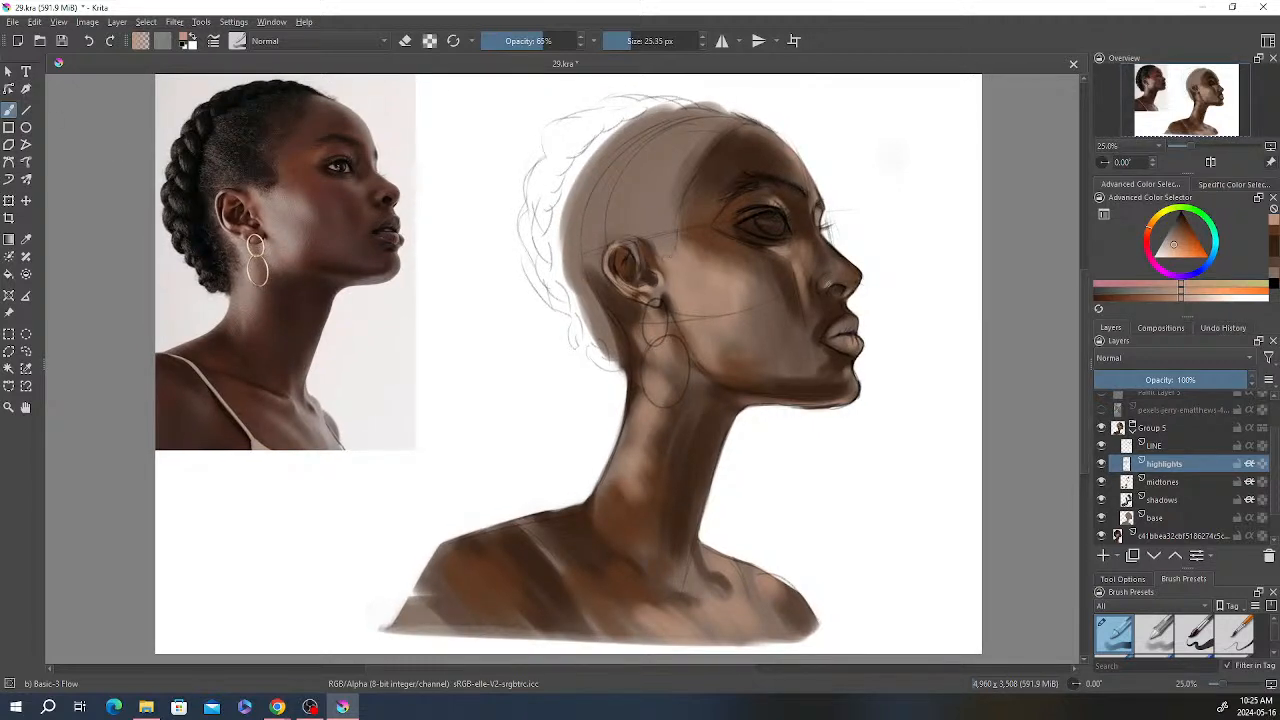
Step: Add a new paint layer above the highlights layer and name it "hair"
click(1103, 555)
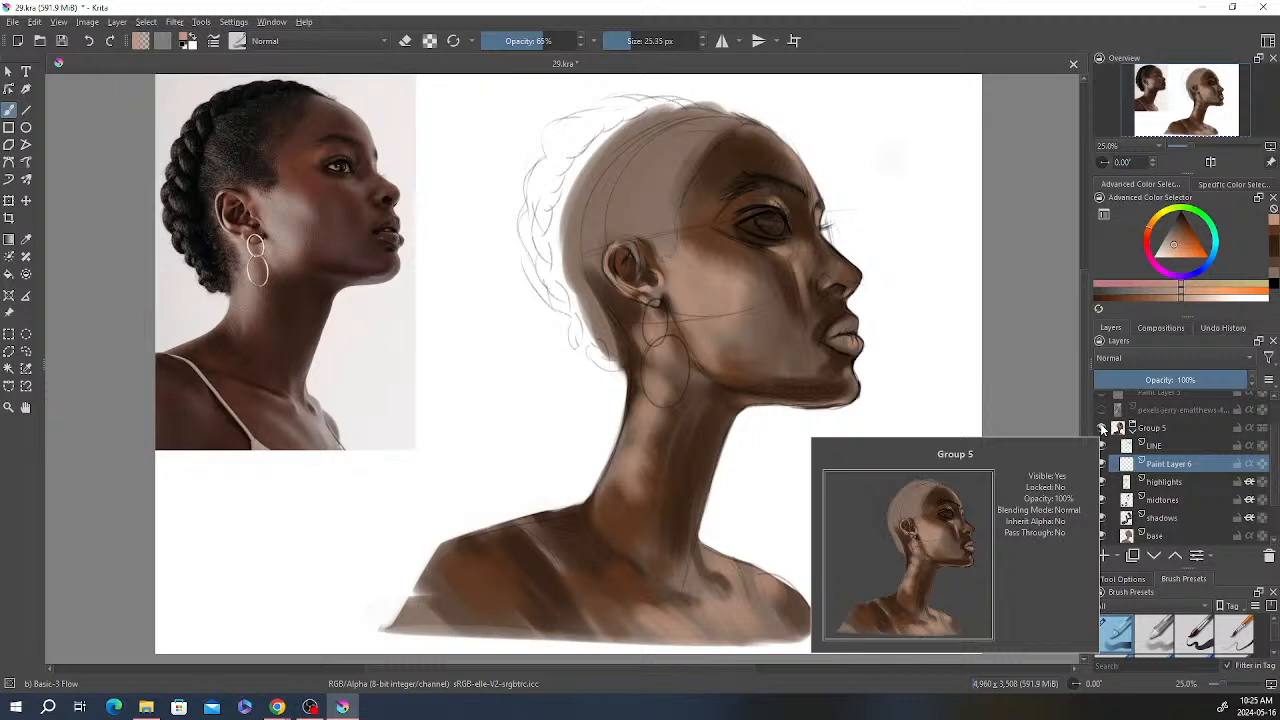
double_click(1184, 463)
text(N)
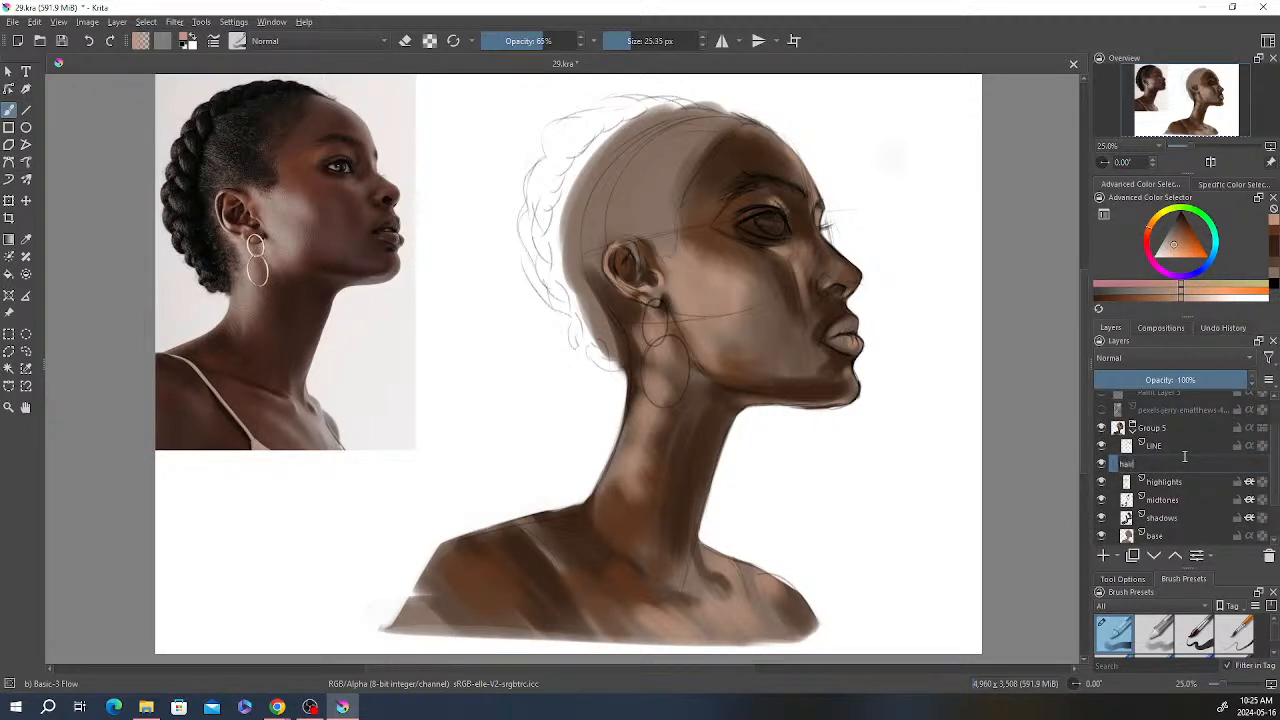
text(air)
key(Return)
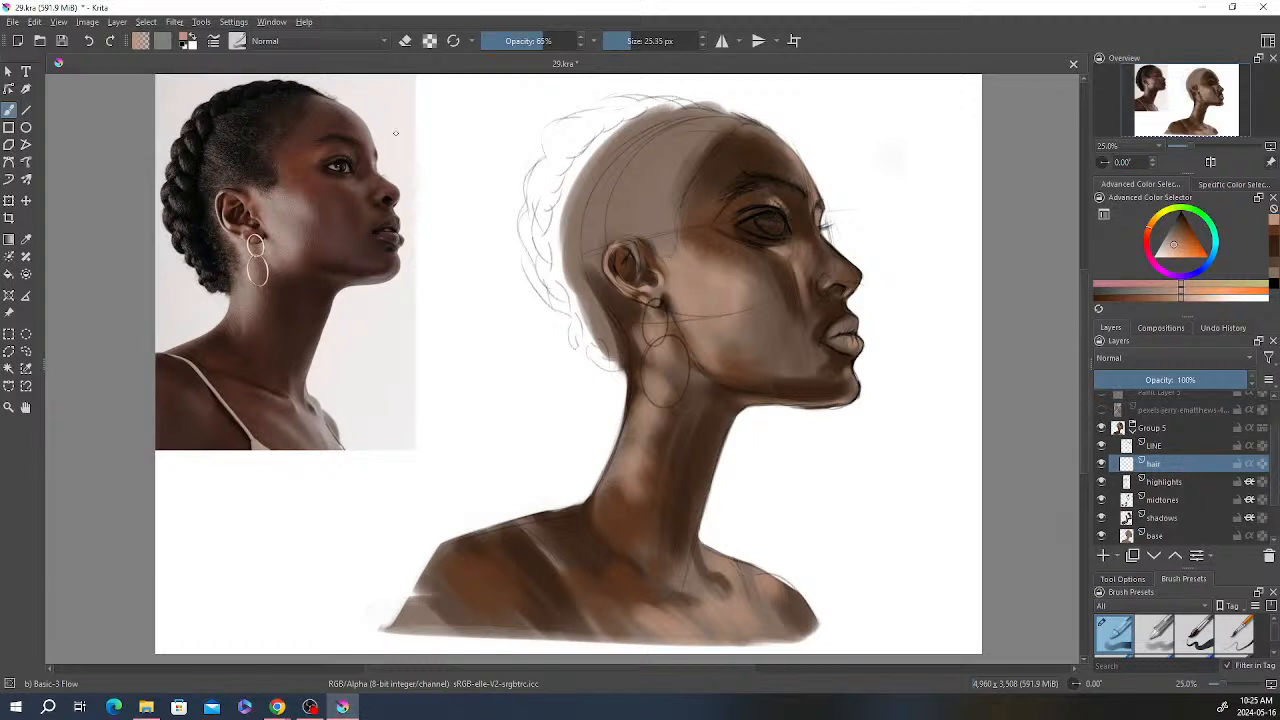
Step: Set the brush to black at 249.31 px and 100% opacity for the hair base
right_click(772, 215)
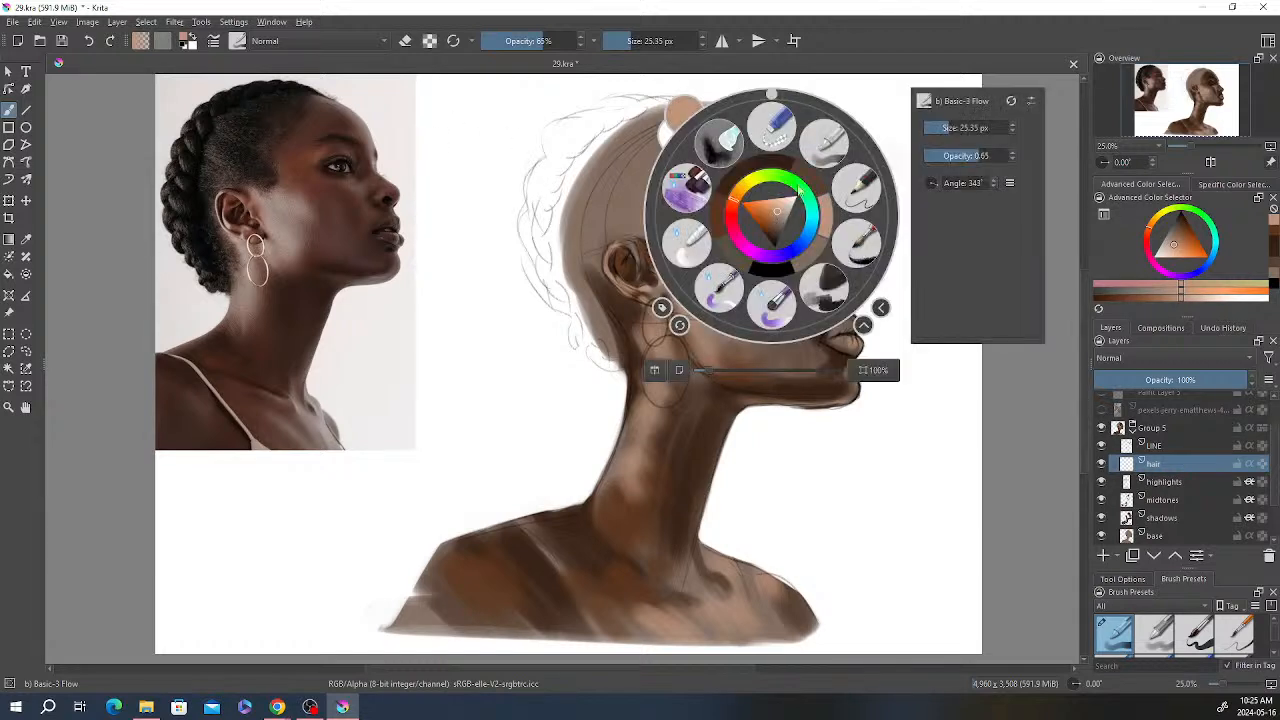
click(779, 272)
drag(631, 42, 662, 42)
drag(546, 42, 583, 43)
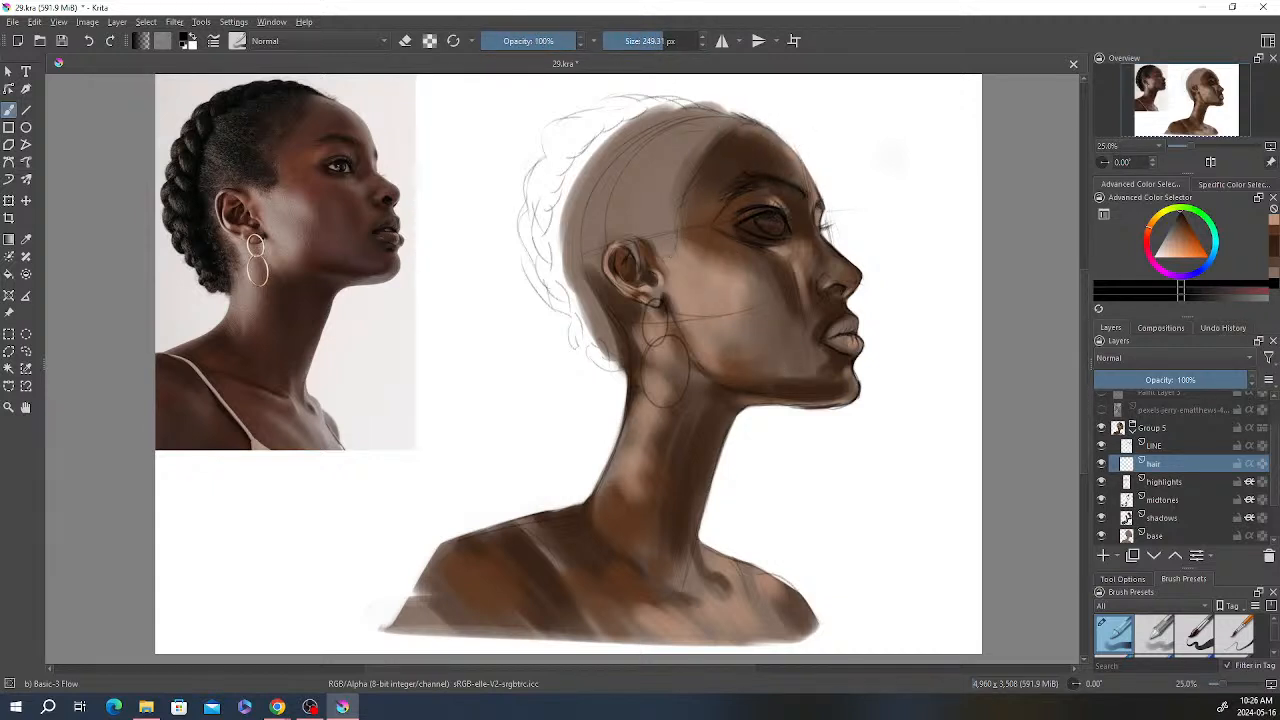
Step: Undo a trial black patch and block in the whole hair shape from hairline to nape in dark charcoal grey
mouse_move(640, 128)
mouse_down()
mouse_move(610, 190)
mouse_move(562, 186)
mouse_move(577, 134)
mouse_move(545, 165)
mouse_up()
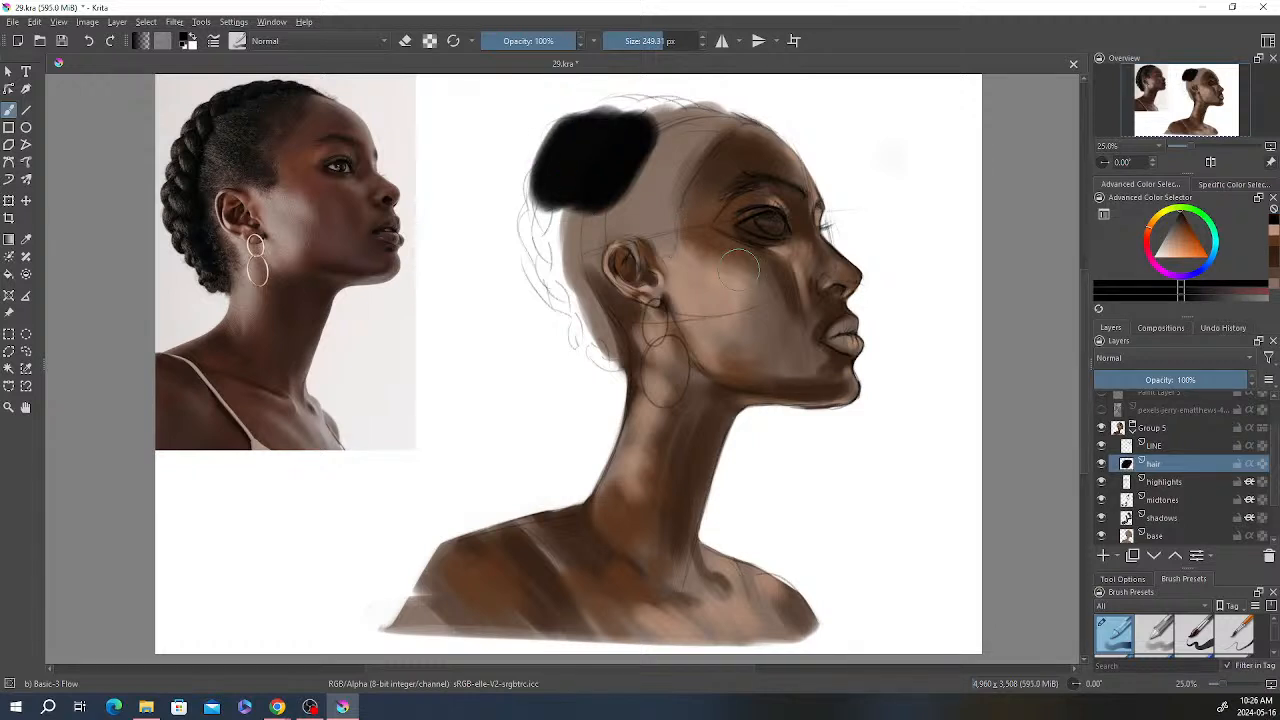
key(ctrl+z)
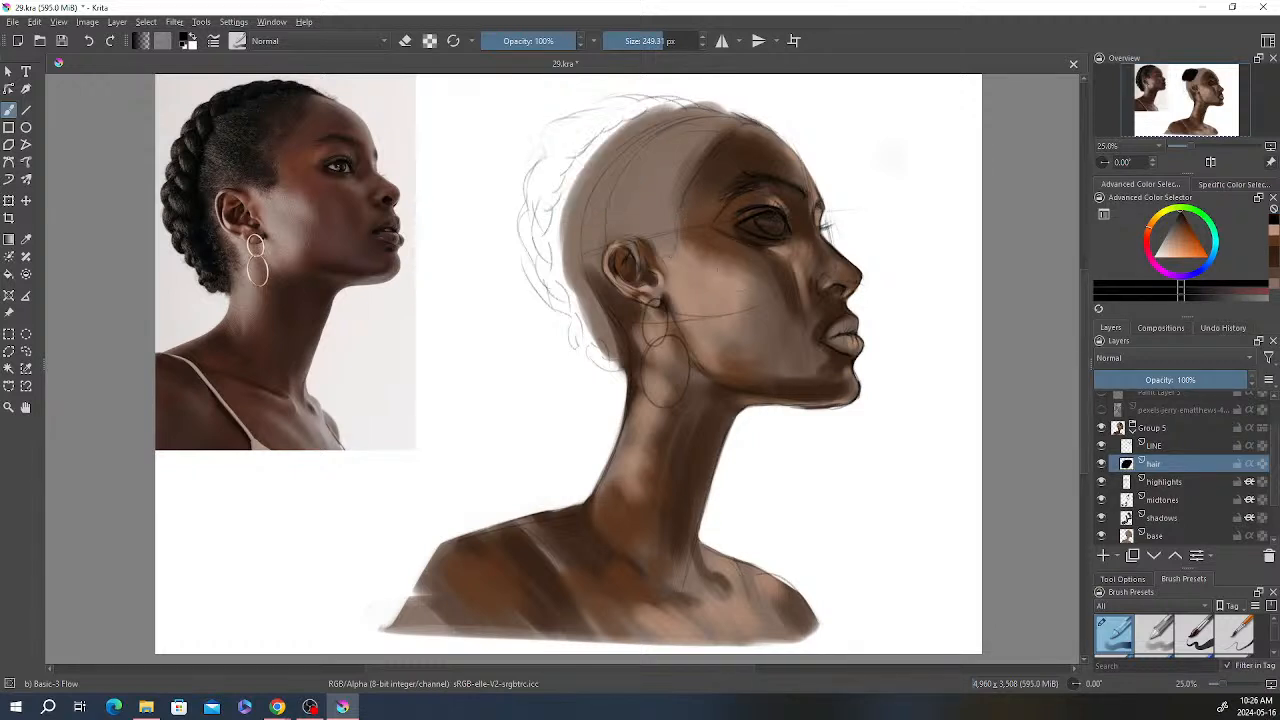
right_click(790, 215)
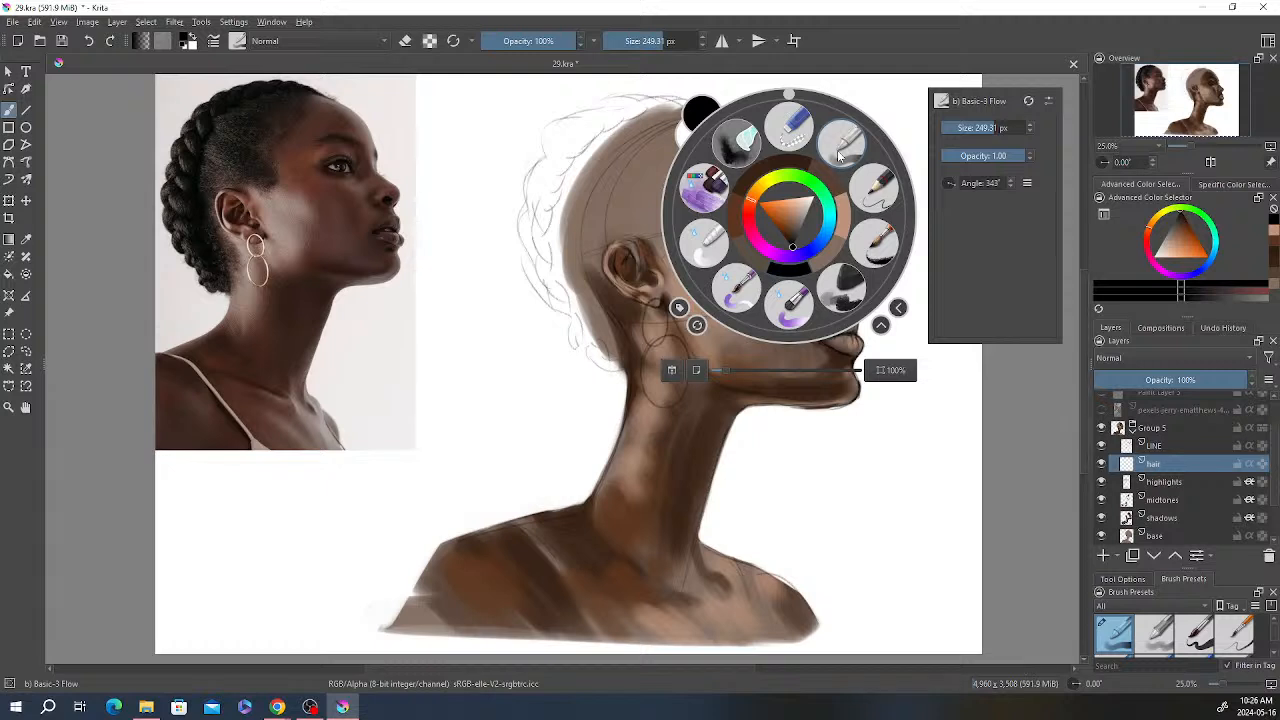
click(794, 241)
click(890, 128)
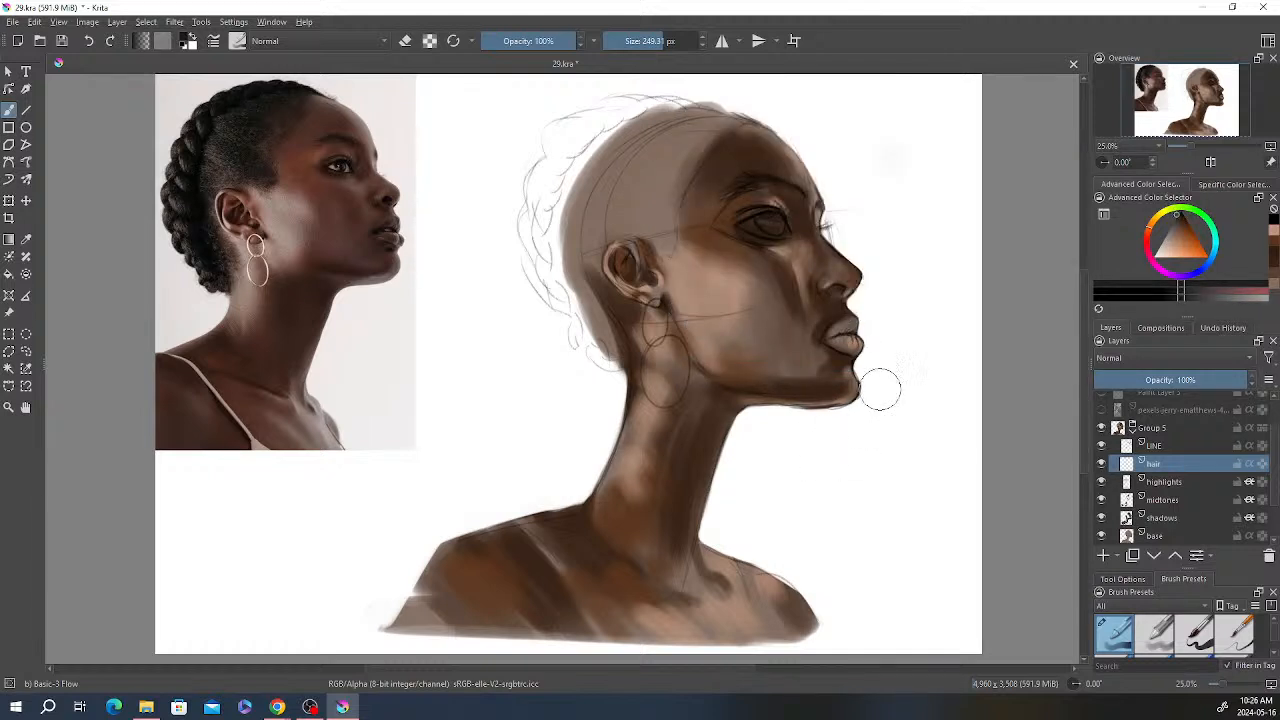
mouse_move(628, 125)
mouse_down()
mouse_move(603, 155)
mouse_move(566, 149)
mouse_move(591, 129)
mouse_move(566, 137)
mouse_move(630, 115)
mouse_move(732, 106)
mouse_move(666, 143)
mouse_move(578, 157)
mouse_move(549, 200)
mouse_move(543, 163)
mouse_move(540, 178)
mouse_up()
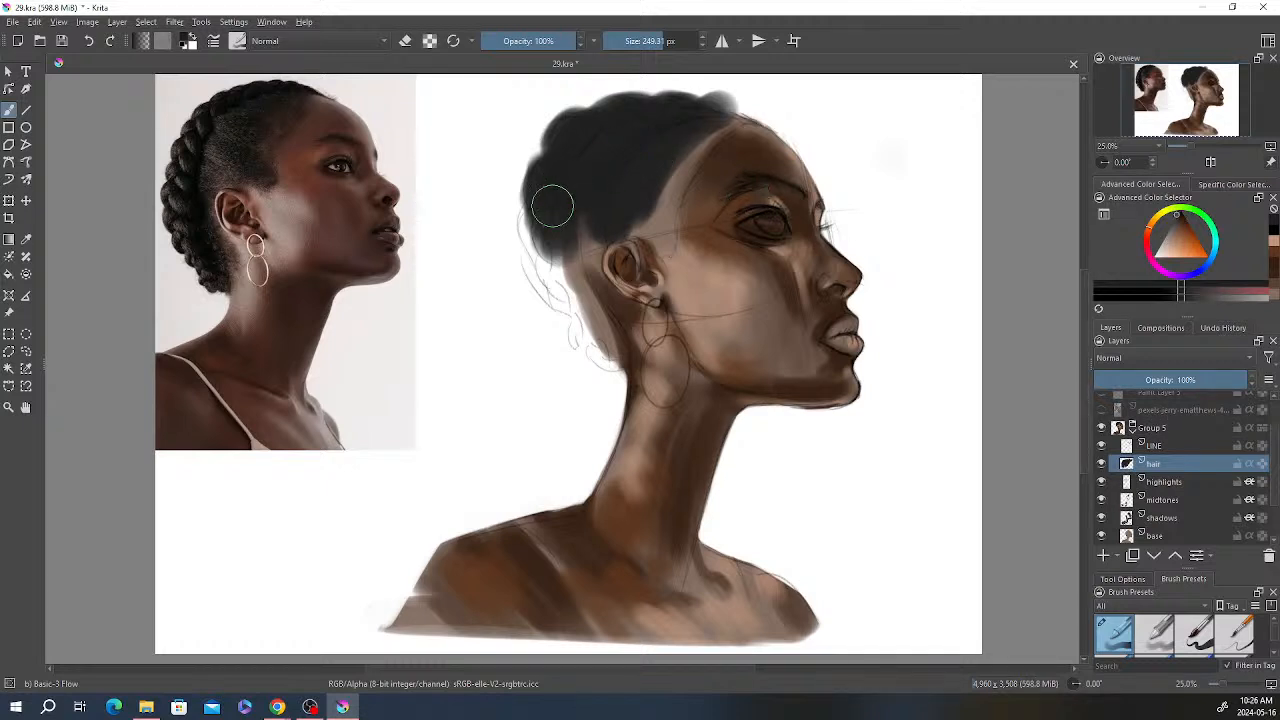
mouse_move(551, 206)
mouse_down()
mouse_move(556, 279)
mouse_move(578, 289)
mouse_move(604, 342)
mouse_move(589, 297)
mouse_move(590, 207)
mouse_move(583, 243)
mouse_move(613, 324)
mouse_move(599, 300)
mouse_move(607, 191)
mouse_move(594, 238)
mouse_move(647, 201)
mouse_move(633, 210)
mouse_move(655, 225)
mouse_move(675, 168)
mouse_move(666, 220)
mouse_move(711, 144)
mouse_move(677, 172)
mouse_move(733, 124)
mouse_move(702, 124)
mouse_move(759, 118)
mouse_move(725, 104)
mouse_move(766, 113)
mouse_move(660, 123)
mouse_up()
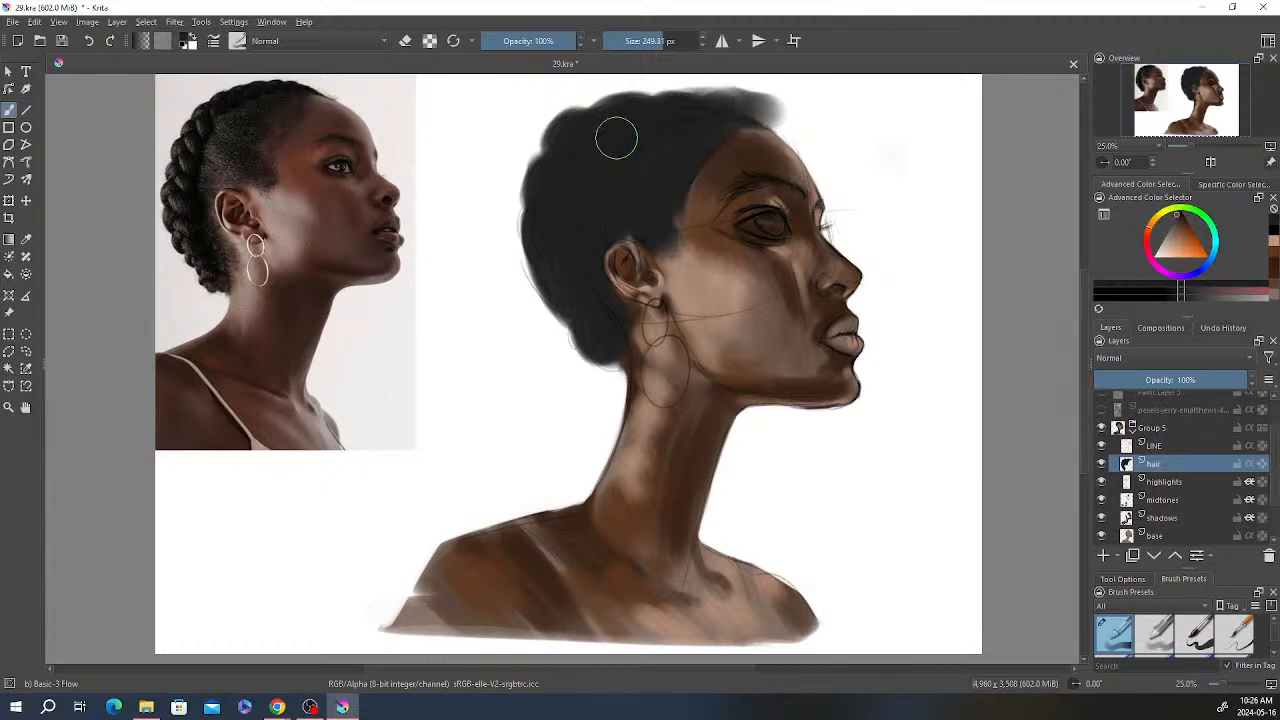
mouse_move(637, 220)
mouse_down()
mouse_move(651, 220)
mouse_move(580, 306)
mouse_move(597, 346)
mouse_move(543, 249)
mouse_move(569, 157)
mouse_move(648, 120)
mouse_up()
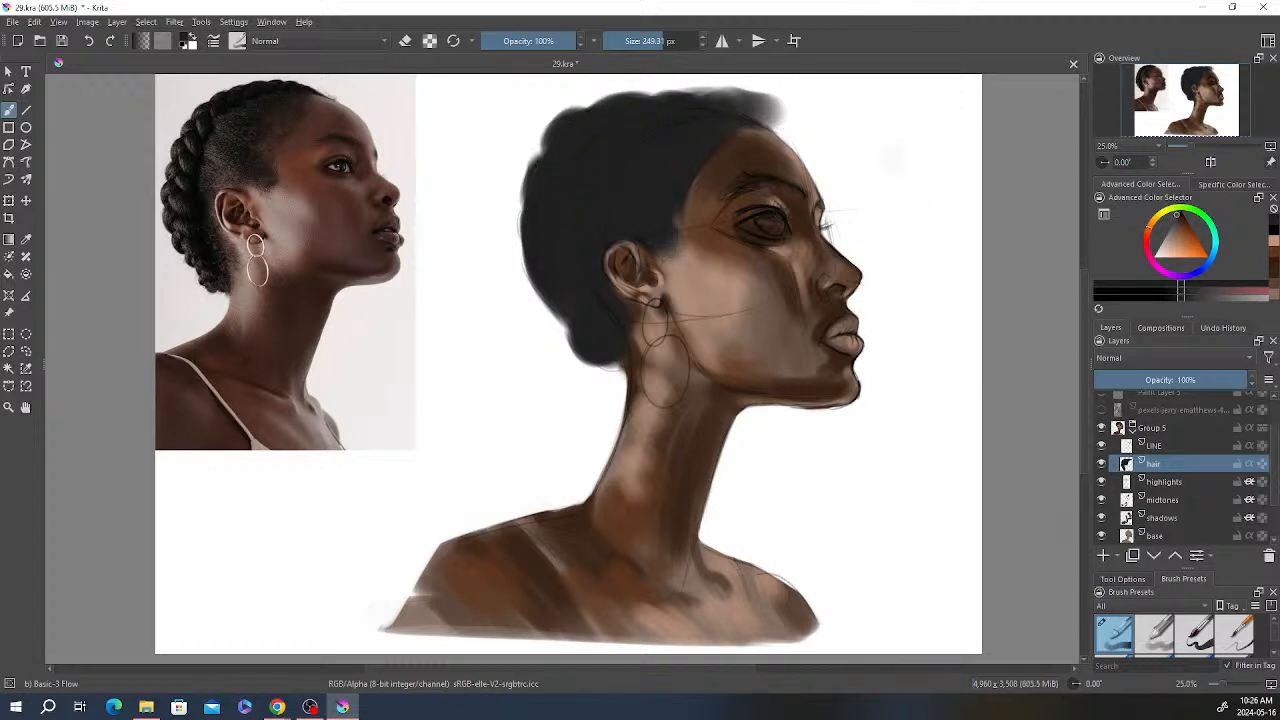
Step: Erase the hair colour spilling past the head outline above the forehead with a slightly smaller eraser
scroll(828, 137, up, 1)
key(e)
key(bracketleft)
key(bracketleft)
key(bracketleft)
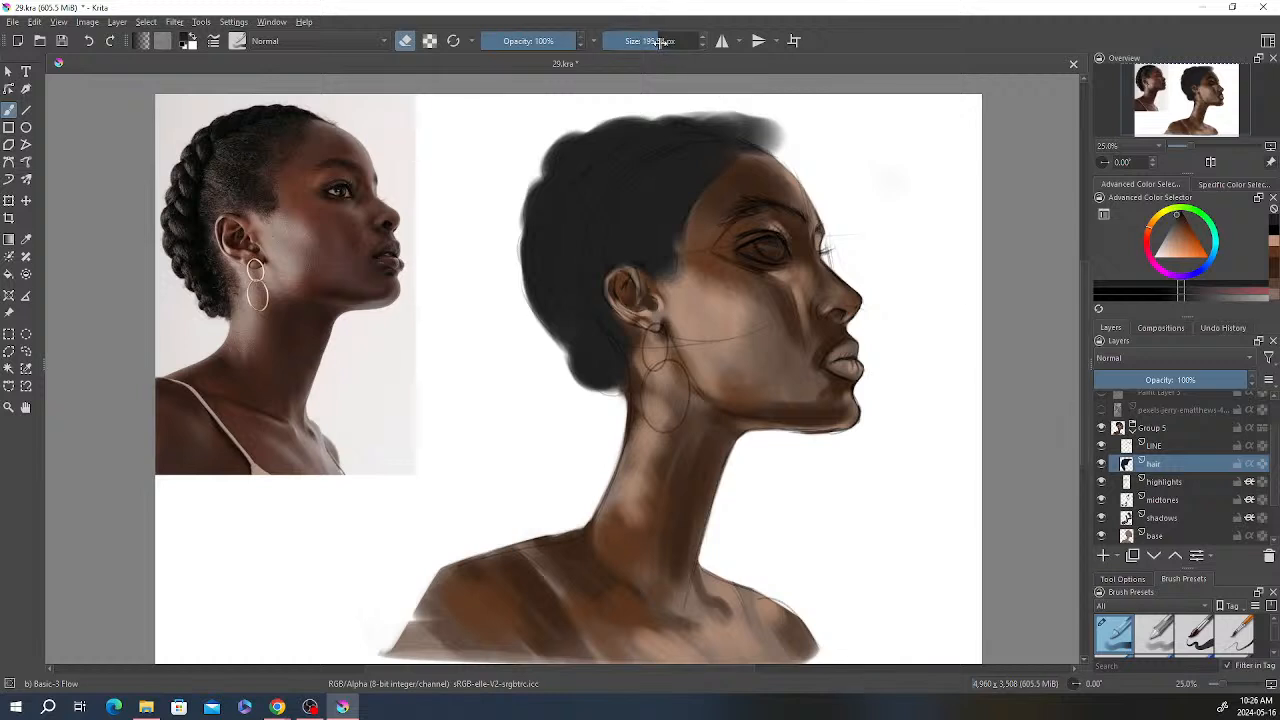
mouse_move(700, 113)
mouse_down()
mouse_move(748, 108)
mouse_move(809, 145)
mouse_move(694, 101)
mouse_move(792, 149)
mouse_up()
Step: Reduce the eraser to 98.32 px and clean the hair's edge along the forehead and temple
key(bracketleft)
key(bracketleft)
key(bracketleft)
key(bracketleft)
key(bracketleft)
key(bracketleft)
key(bracketleft)
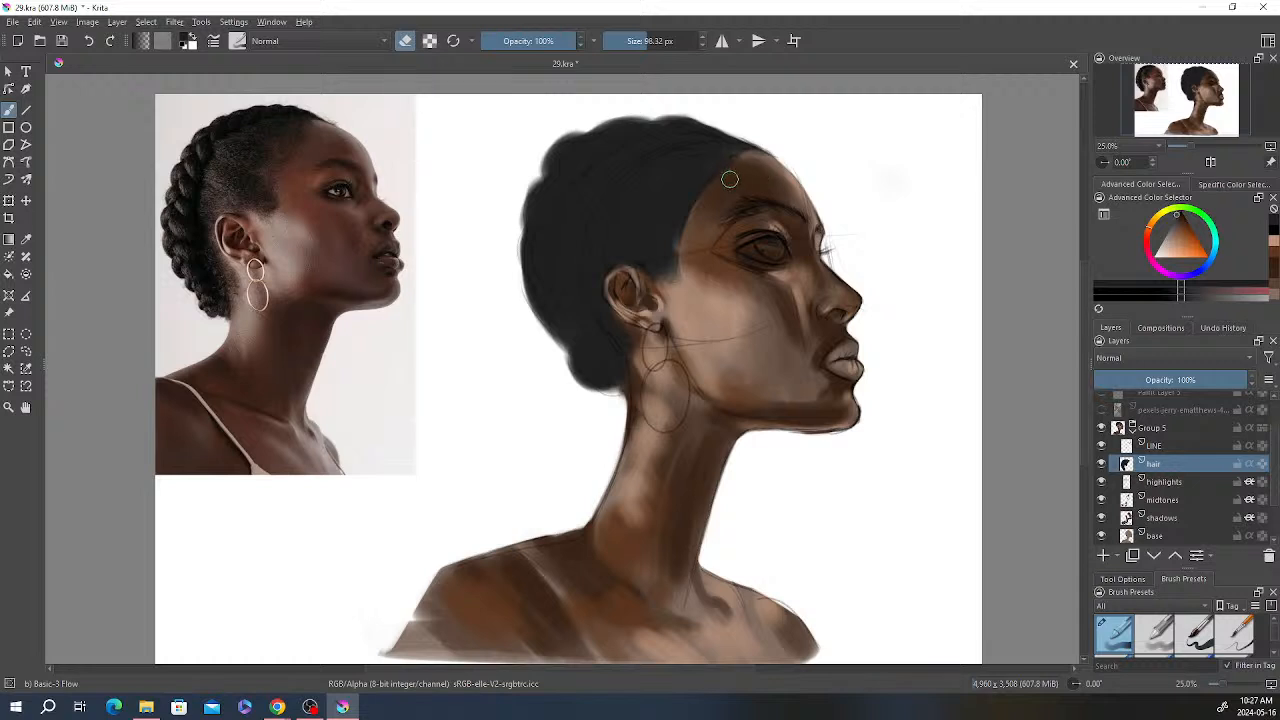
drag(694, 255, 681, 277)
key(e)
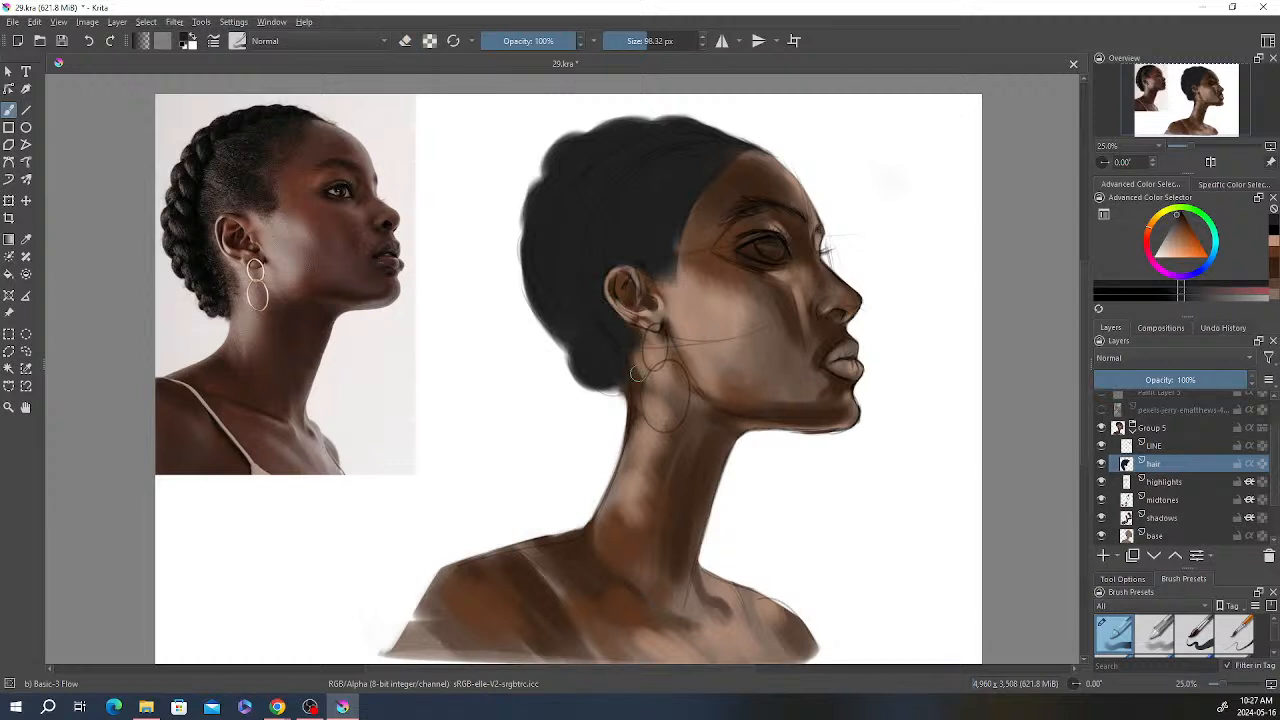
Step: Extend the dark hair at the nape behind the ear and fill in the hairline from forehead to temple
mouse_move(625, 374)
mouse_down()
mouse_move(640, 356)
mouse_move(646, 392)
mouse_up()
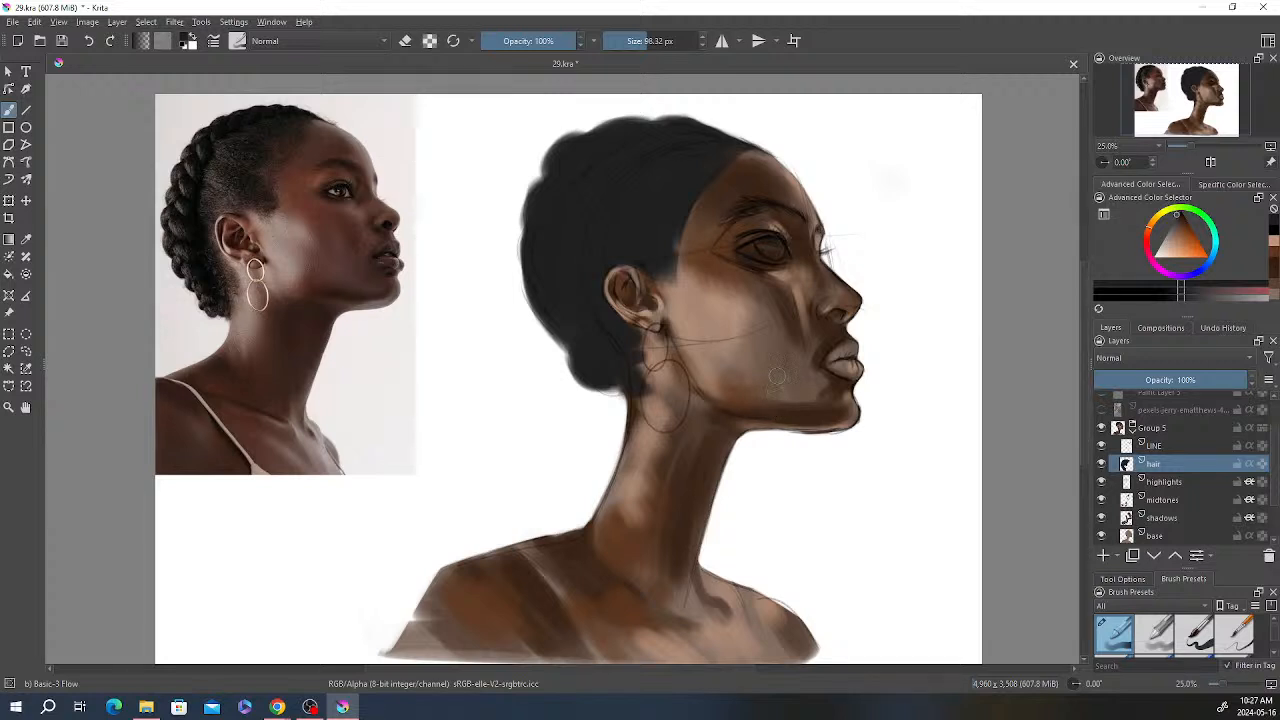
key(e)
key(e)
mouse_move(640, 377)
mouse_down()
mouse_move(618, 385)
mouse_move(584, 347)
mouse_up()
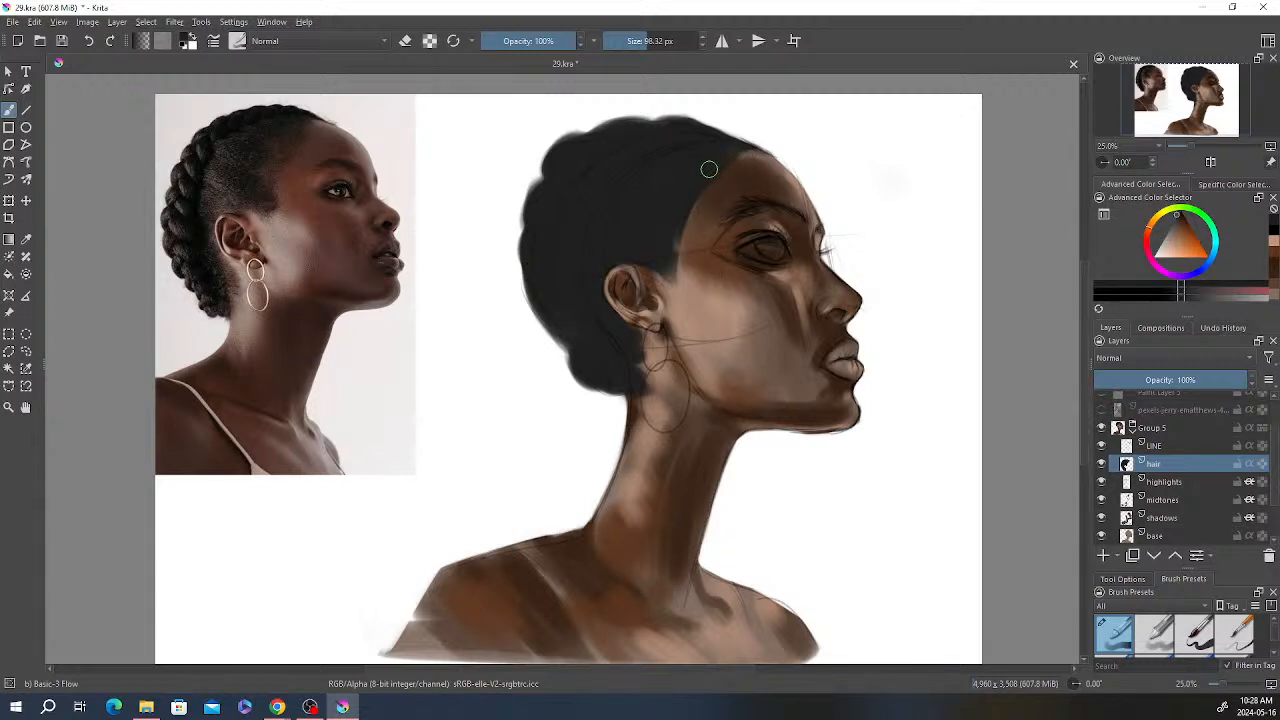
mouse_move(748, 153)
mouse_down()
mouse_move(686, 206)
mouse_move(676, 235)
mouse_move(688, 240)
mouse_move(666, 263)
mouse_move(690, 245)
mouse_up()
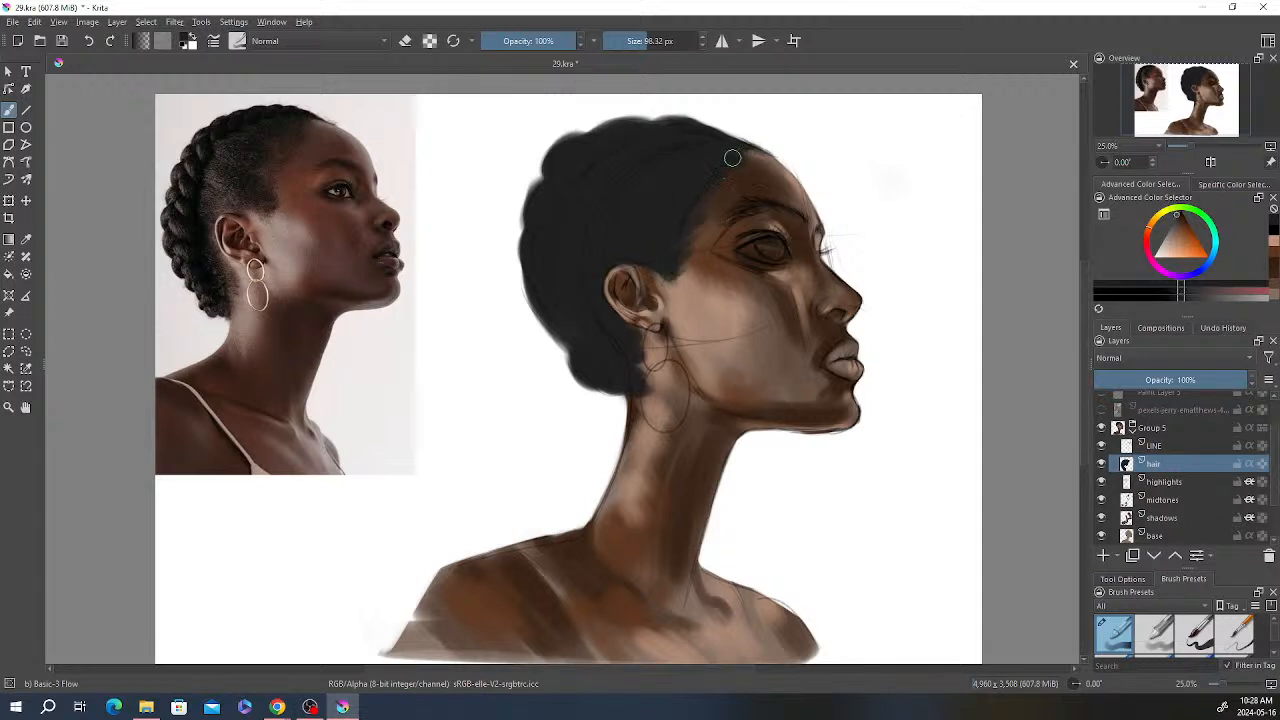
Step: Trim the hairline at the forehead and temple with the eraser at 42.76 px and 90% opacity, refining at 27.20 px and 92%
click(635, 42)
click(566, 40)
click(627, 42)
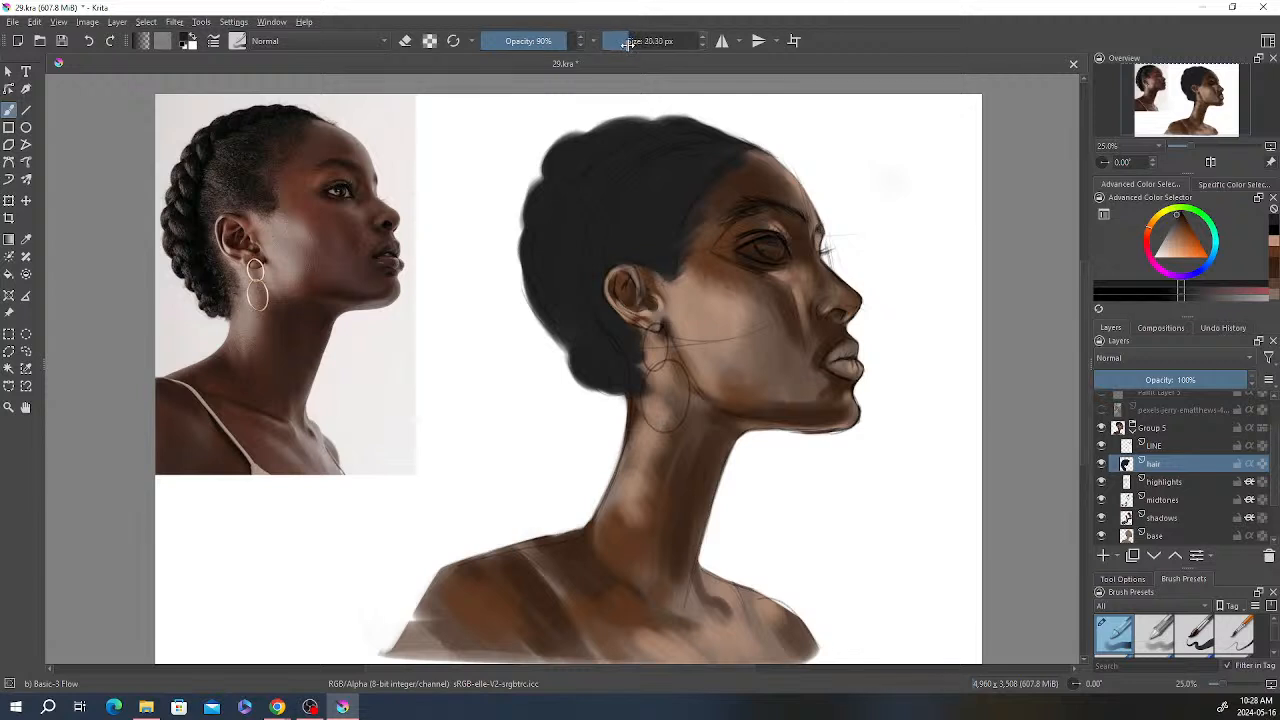
drag(628, 41, 636, 41)
key(e)
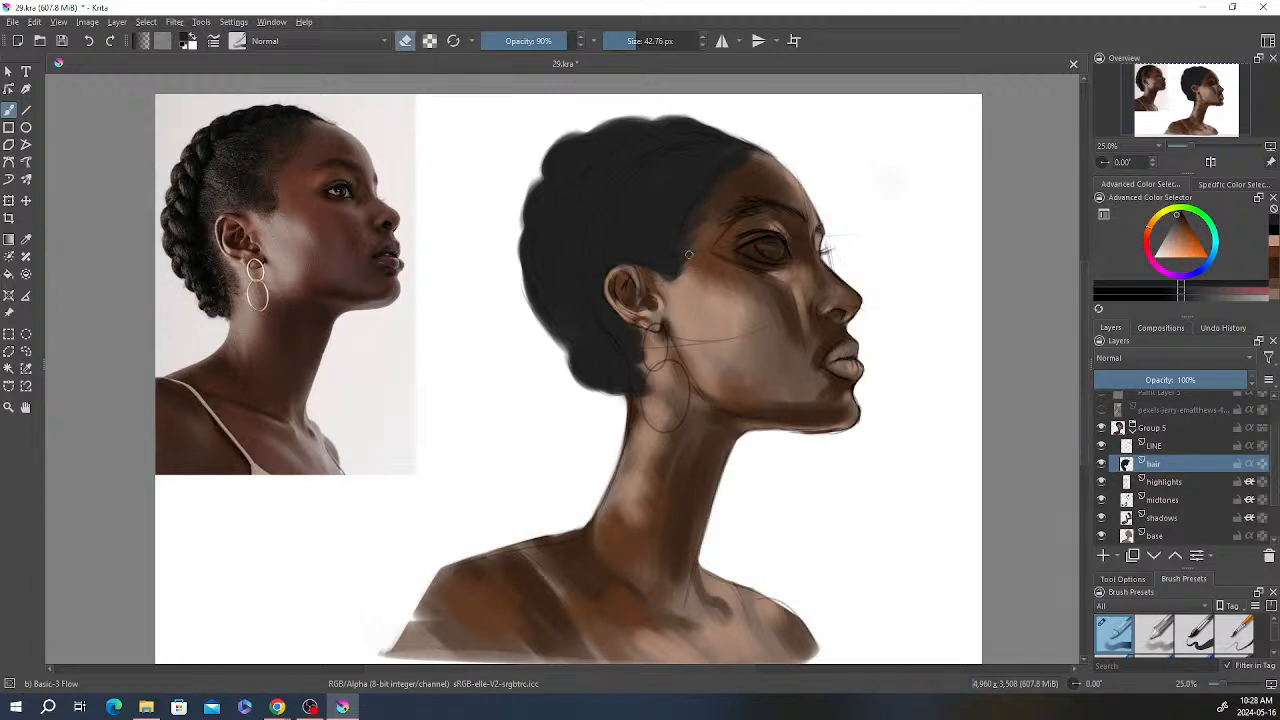
click(625, 41)
click(568, 43)
click(627, 42)
click(634, 42)
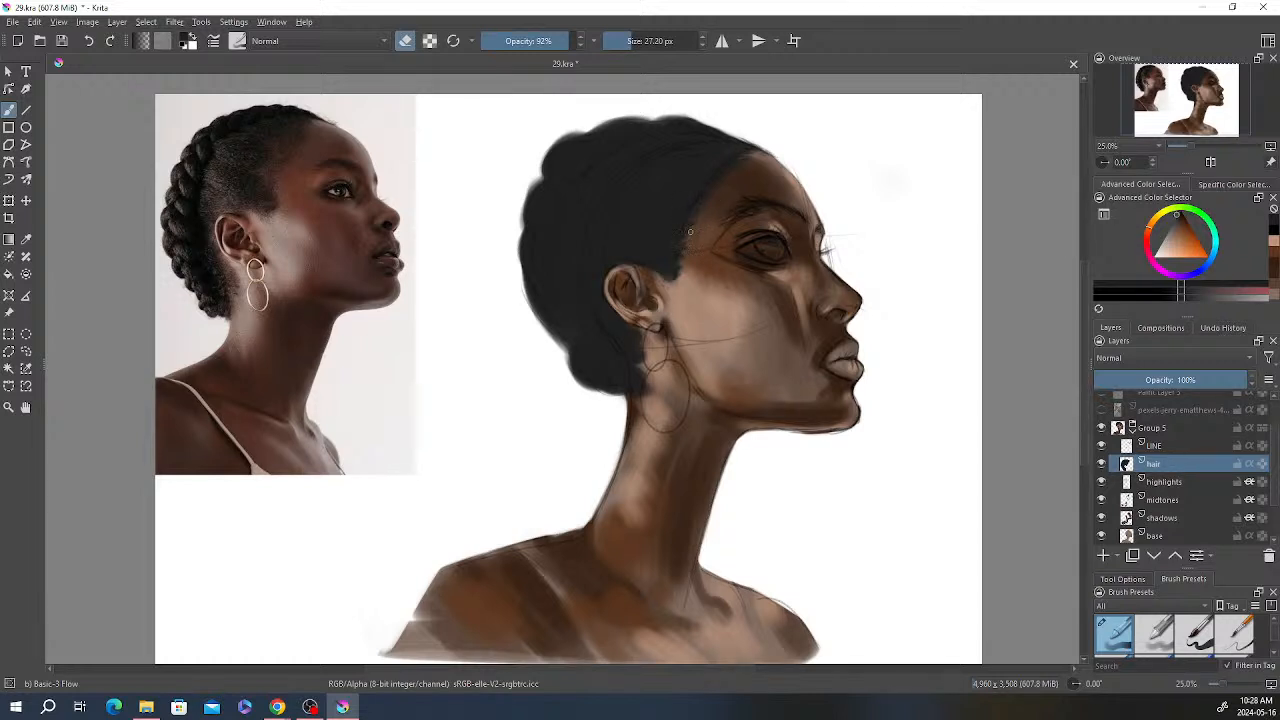
key(e)
Step: Add a new paint layer above the hair layer and name it "face"
click(1104, 556)
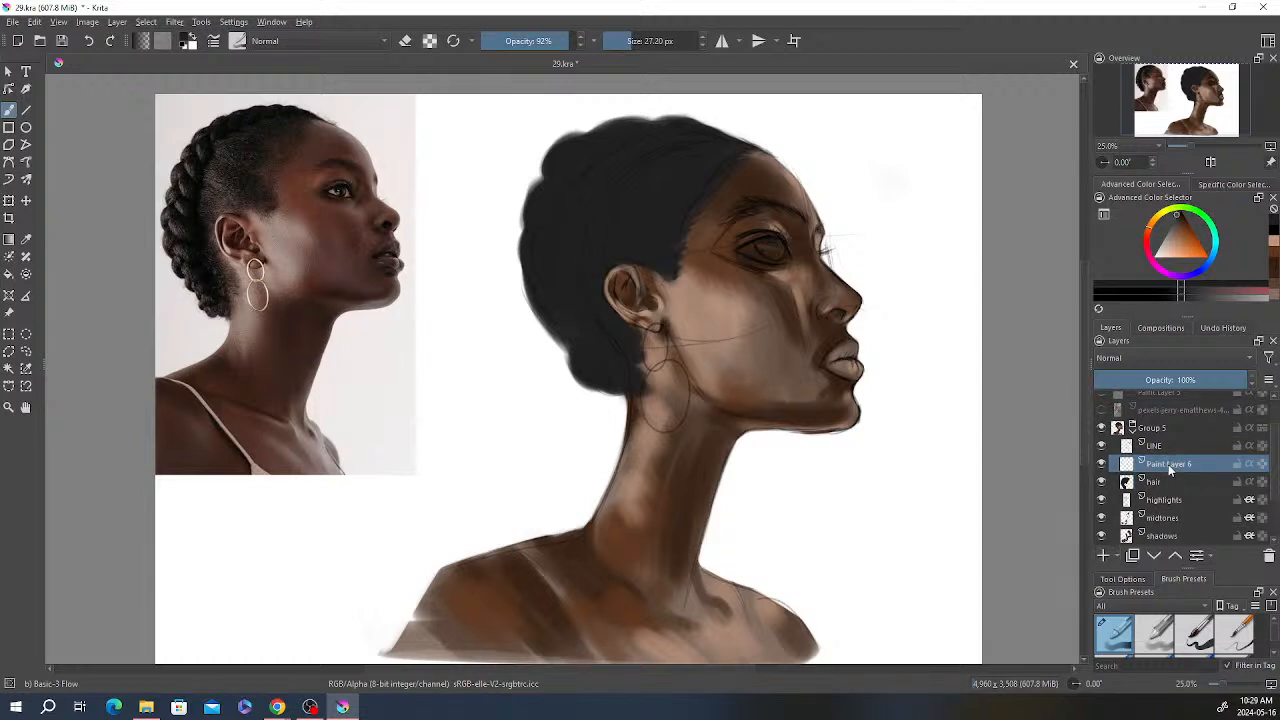
mouse_move(1168, 464)
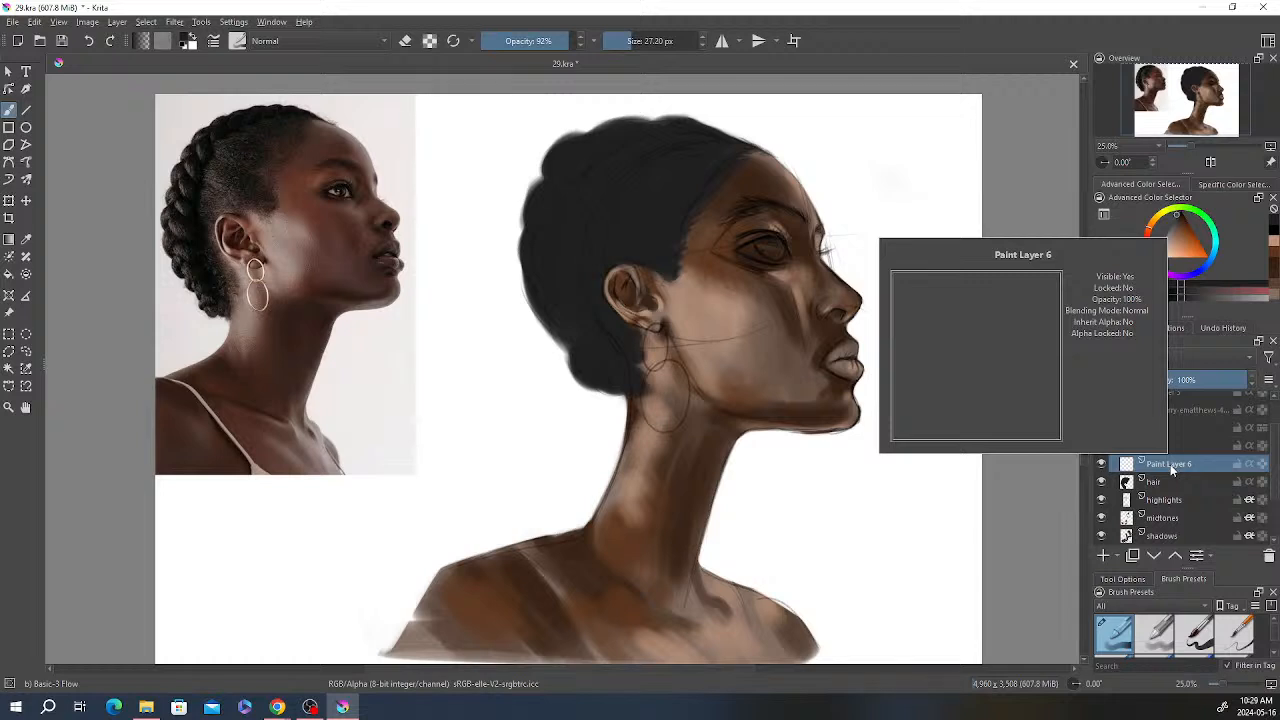
double_click(1170, 464)
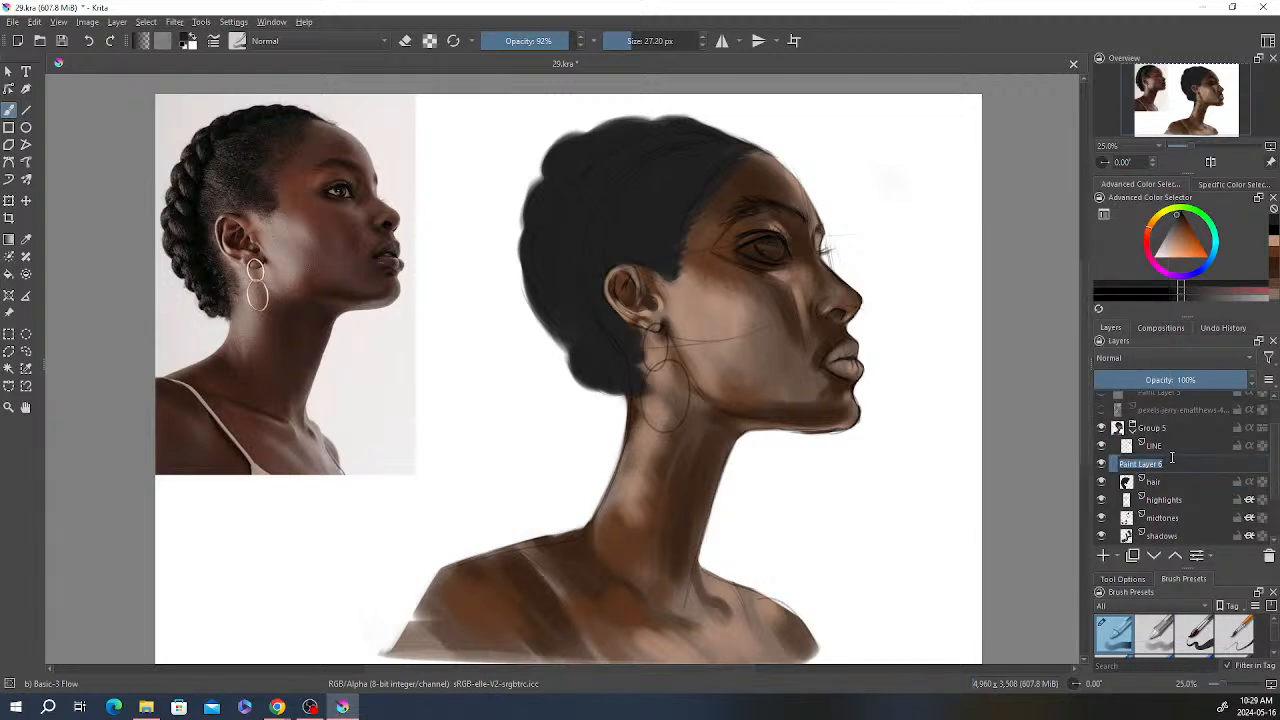
text(face)
key(Return)
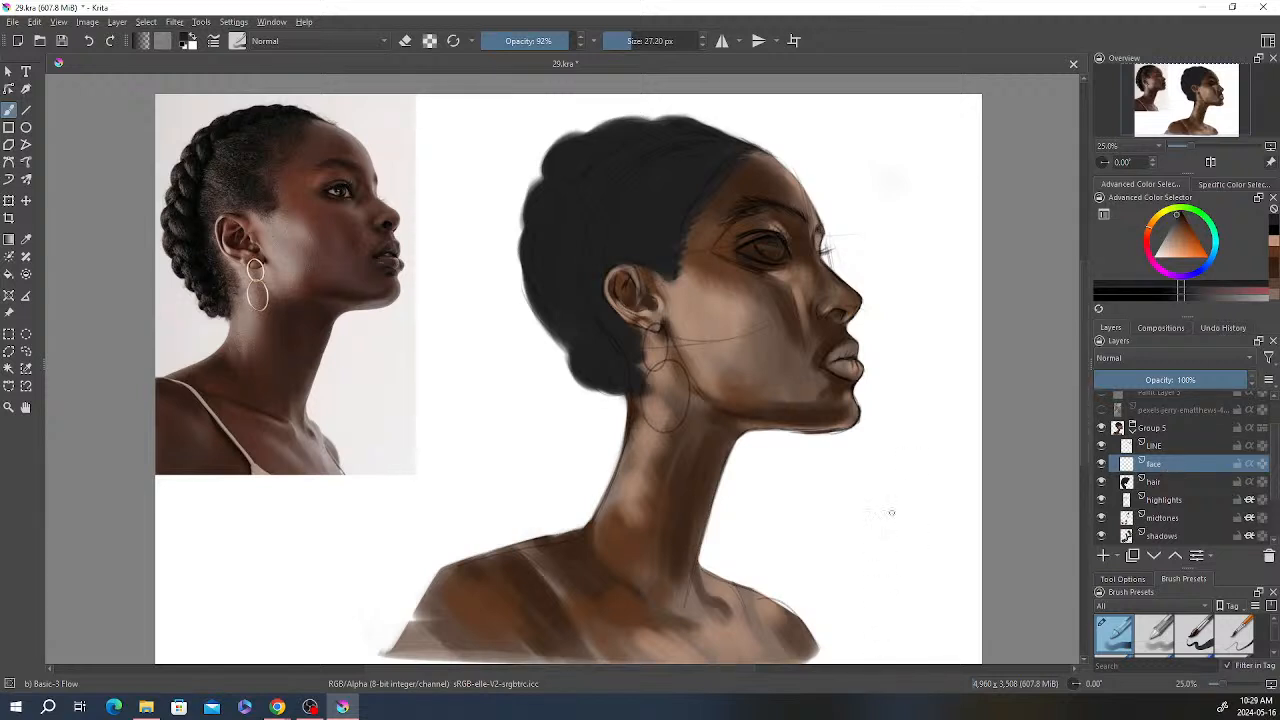
Step: Paint the eye's iris in black with a 35.51 px brush at 100% opacity and trim its edge with the eraser
right_click(792, 222)
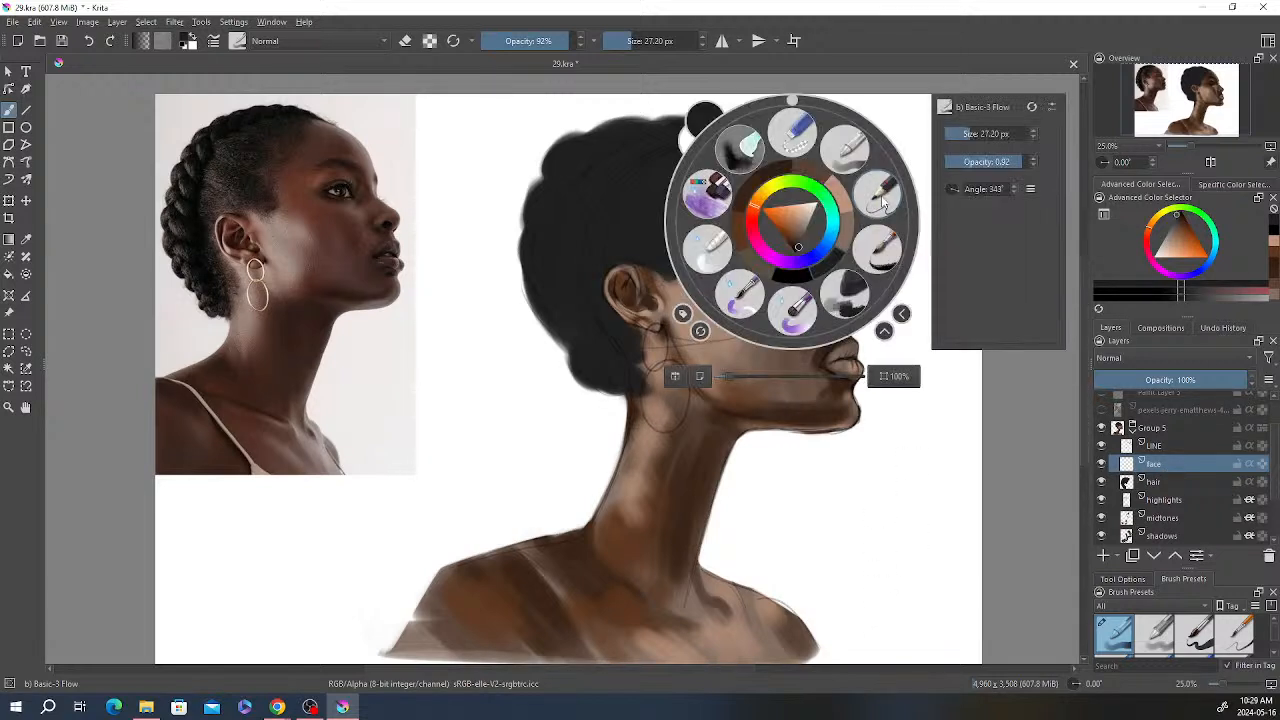
click(794, 275)
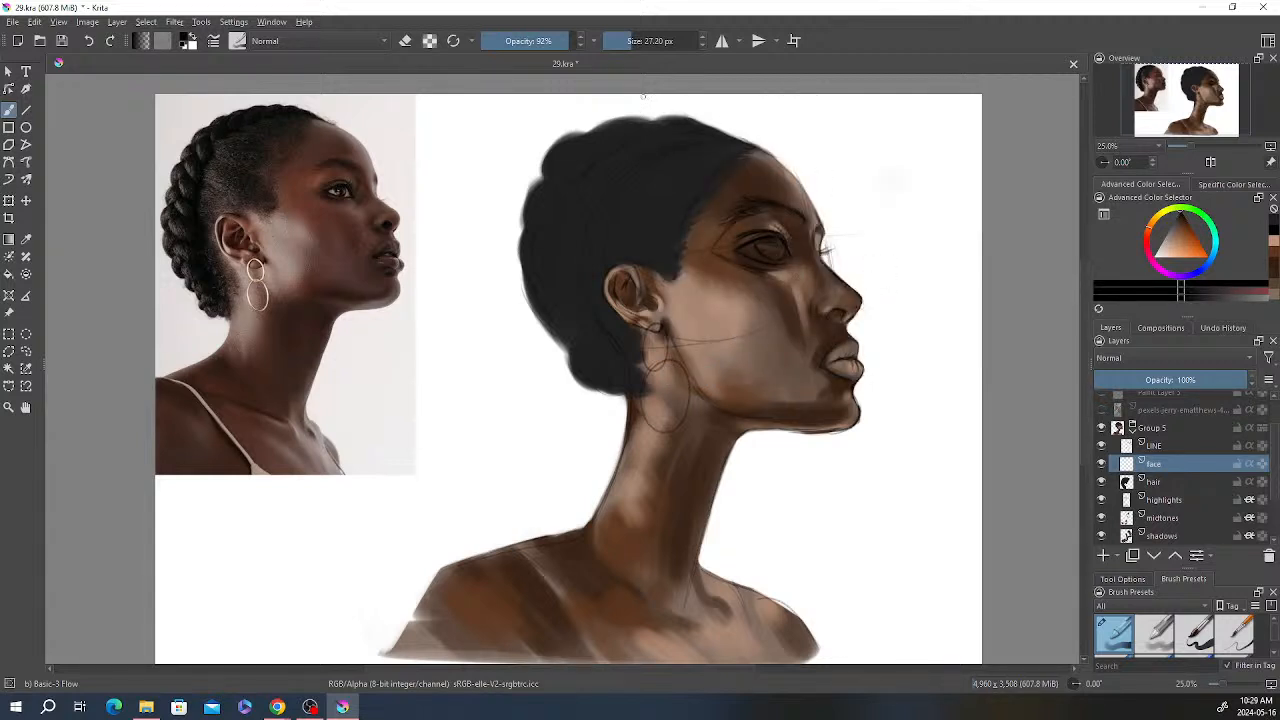
drag(564, 43, 586, 44)
click(634, 40)
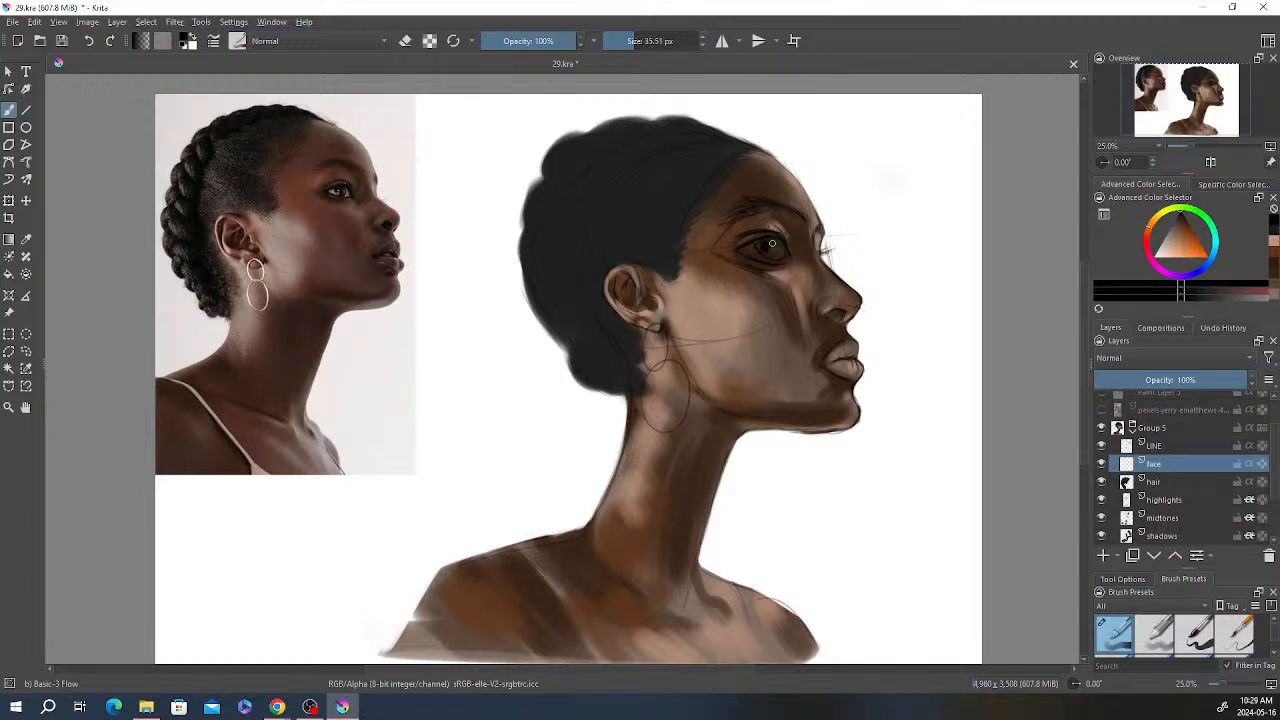
mouse_move(772, 243)
mouse_down()
mouse_move(761, 246)
mouse_move(782, 249)
mouse_move(758, 244)
mouse_move(777, 257)
mouse_move(779, 244)
mouse_move(760, 244)
mouse_move(794, 247)
mouse_up()
key(e)
drag(787, 246, 785, 241)
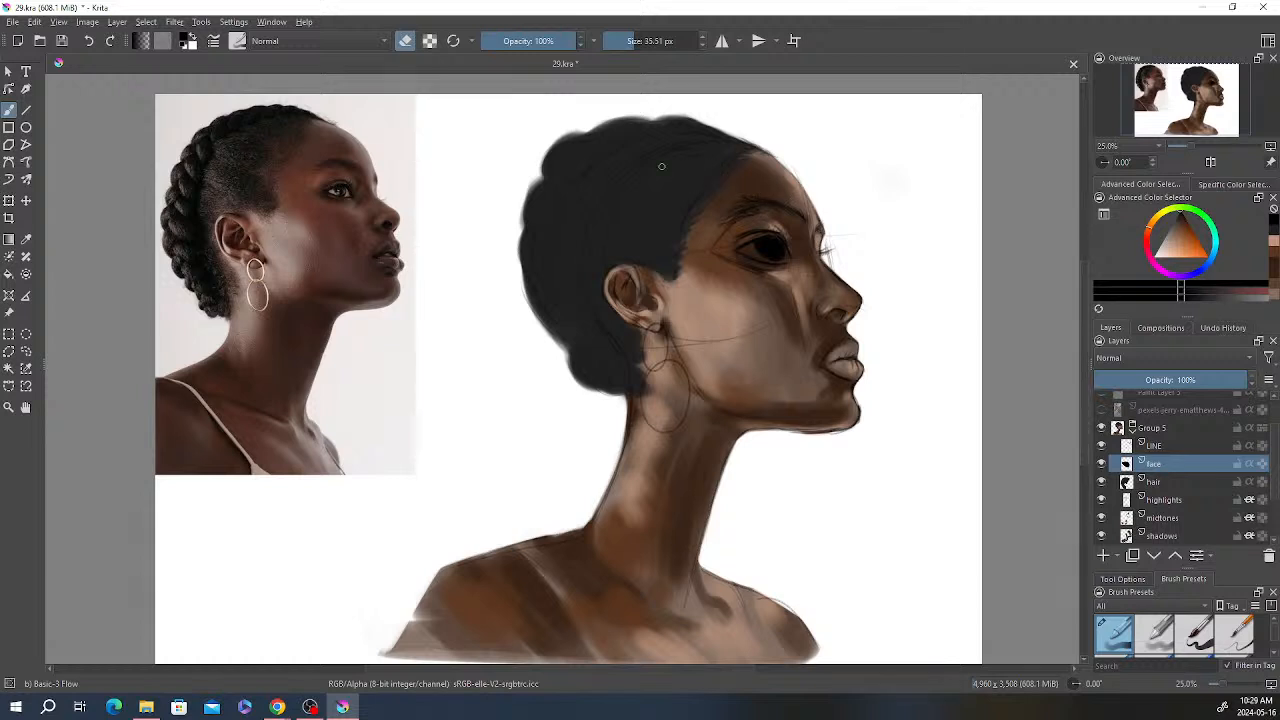
Step: Enlarge the eraser to 66.73 px and clear the black paint from the iris
click(643, 40)
mouse_move(759, 224)
mouse_down()
mouse_move(762, 262)
mouse_move(785, 260)
mouse_up()
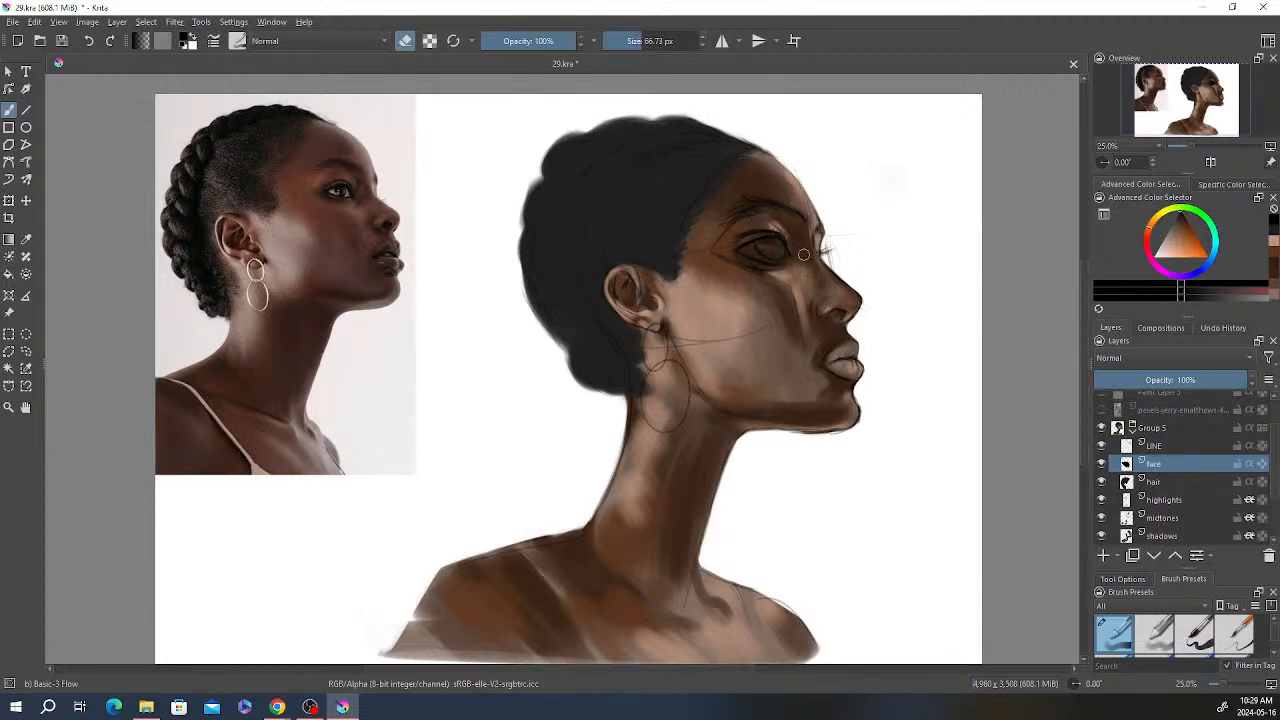
key(e)
Step: Pick a very dark brown and repaint the iris on the face layer
right_click(792, 216)
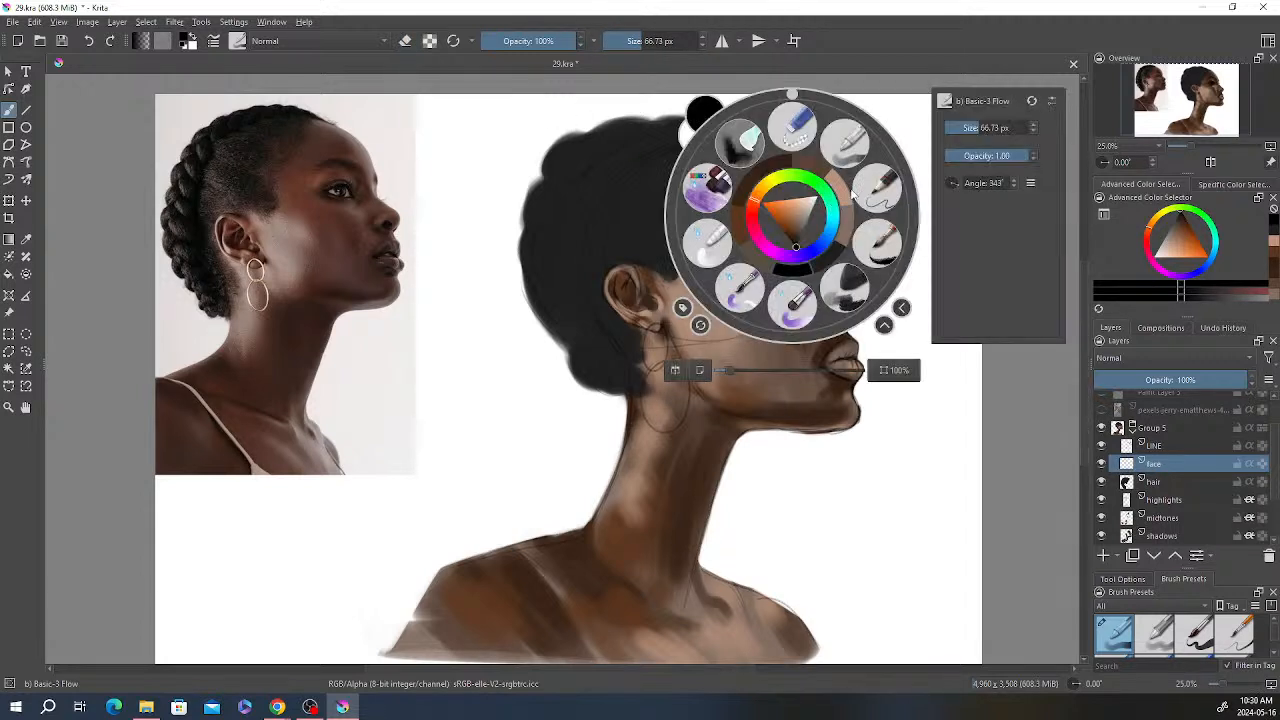
click(792, 243)
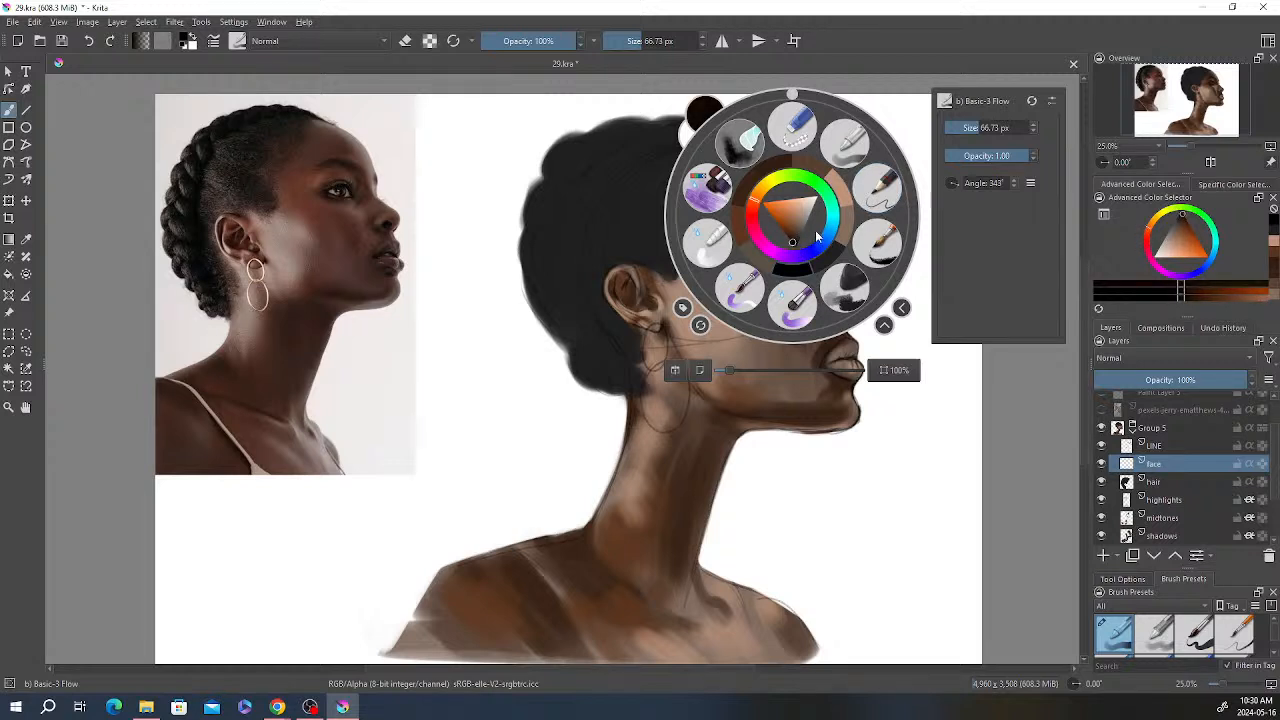
click(944, 298)
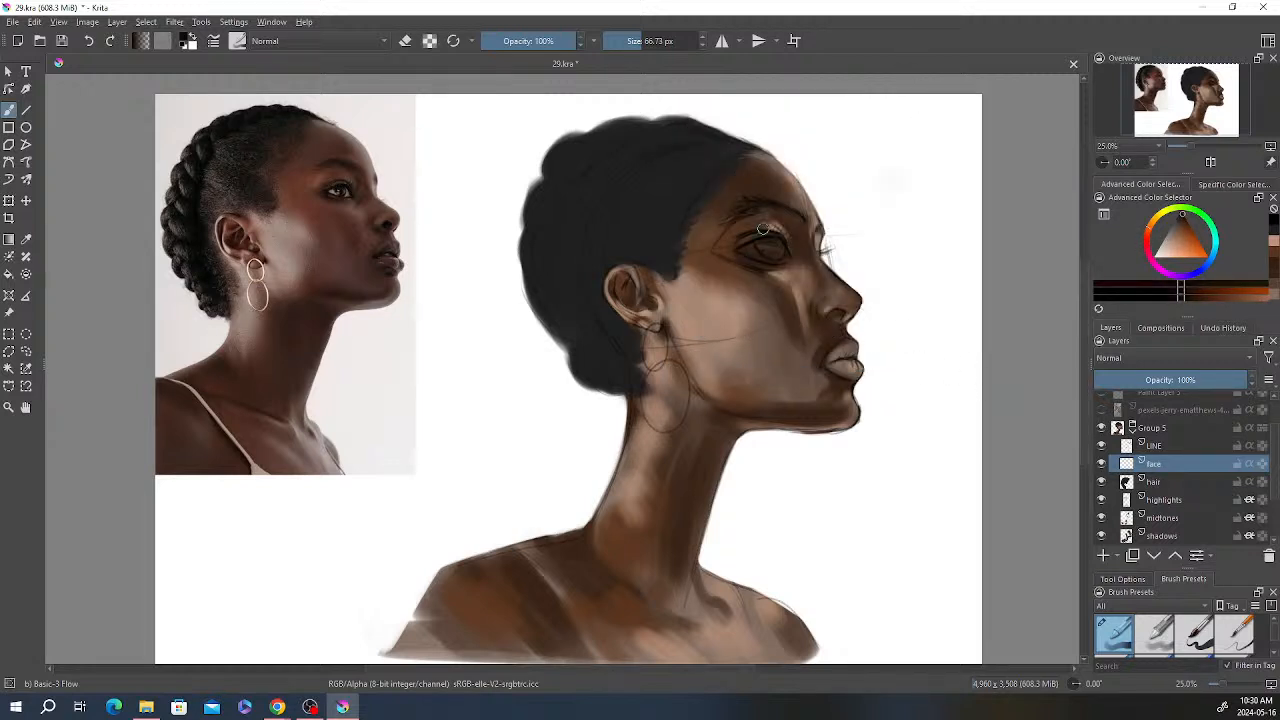
drag(762, 244, 776, 247)
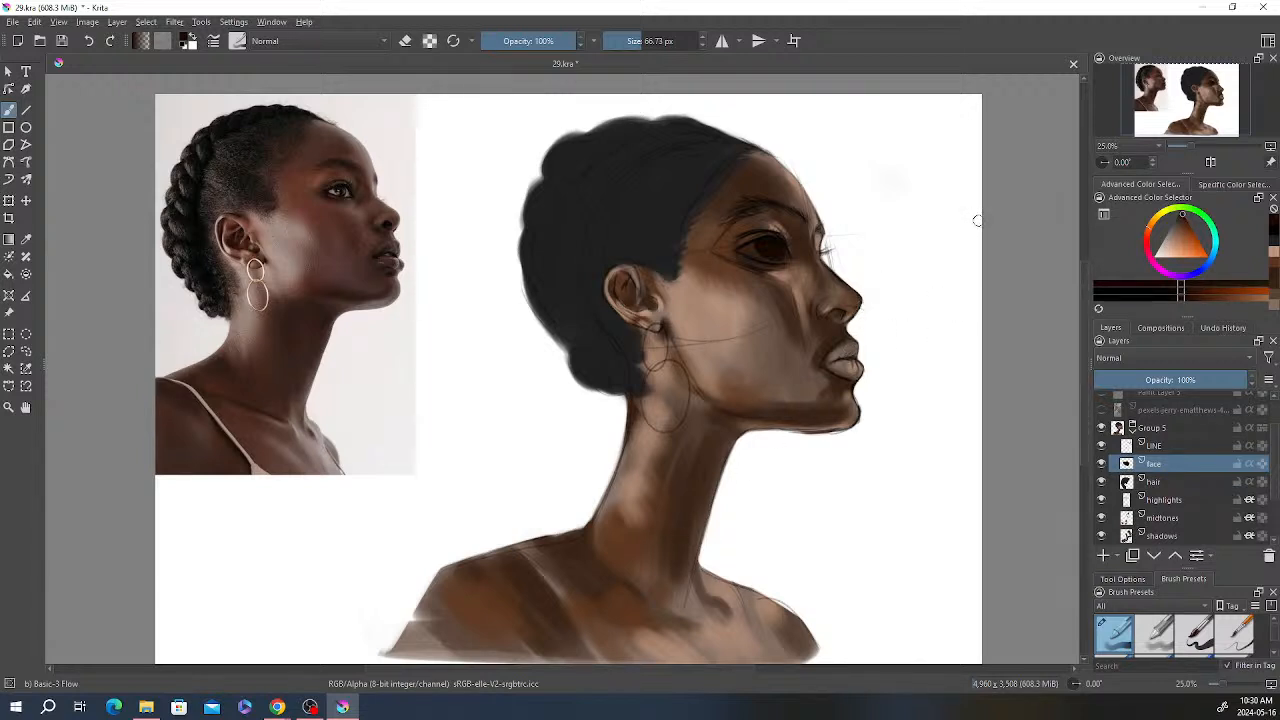
Step: Pick black, paint the nostril on the face layer, and reduce the brush size to 15.96 px
right_click(927, 206)
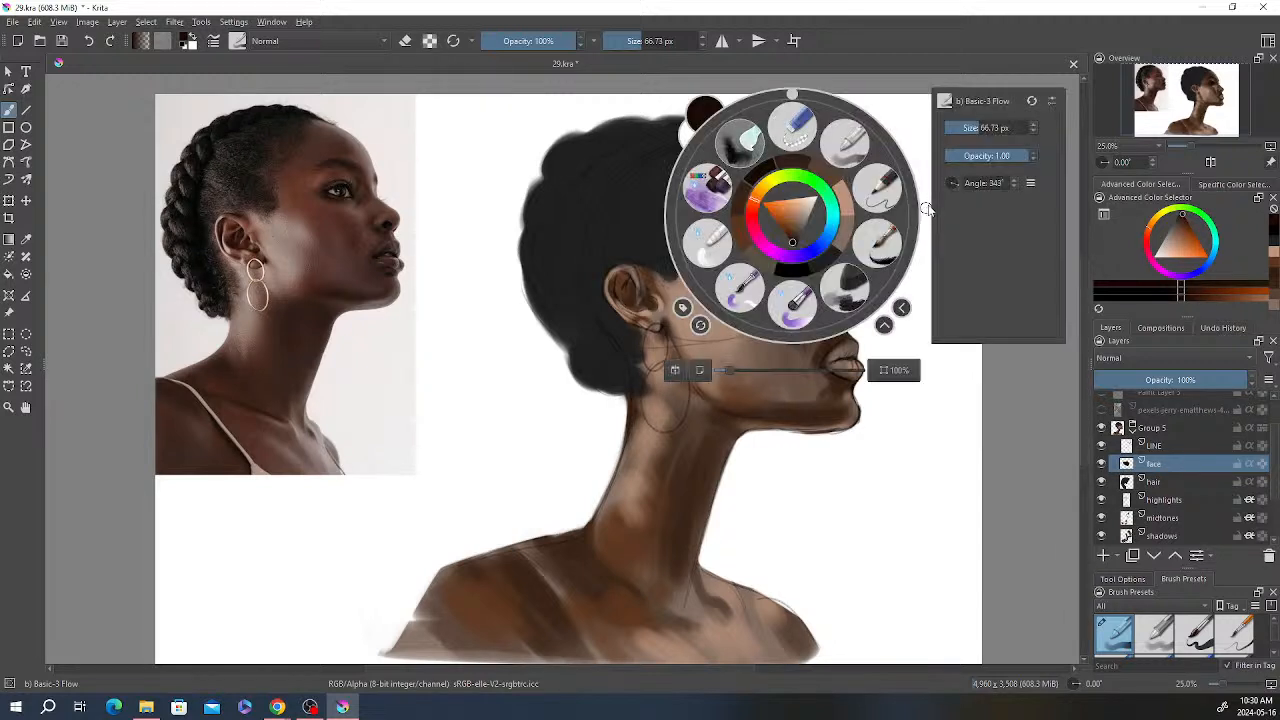
click(795, 272)
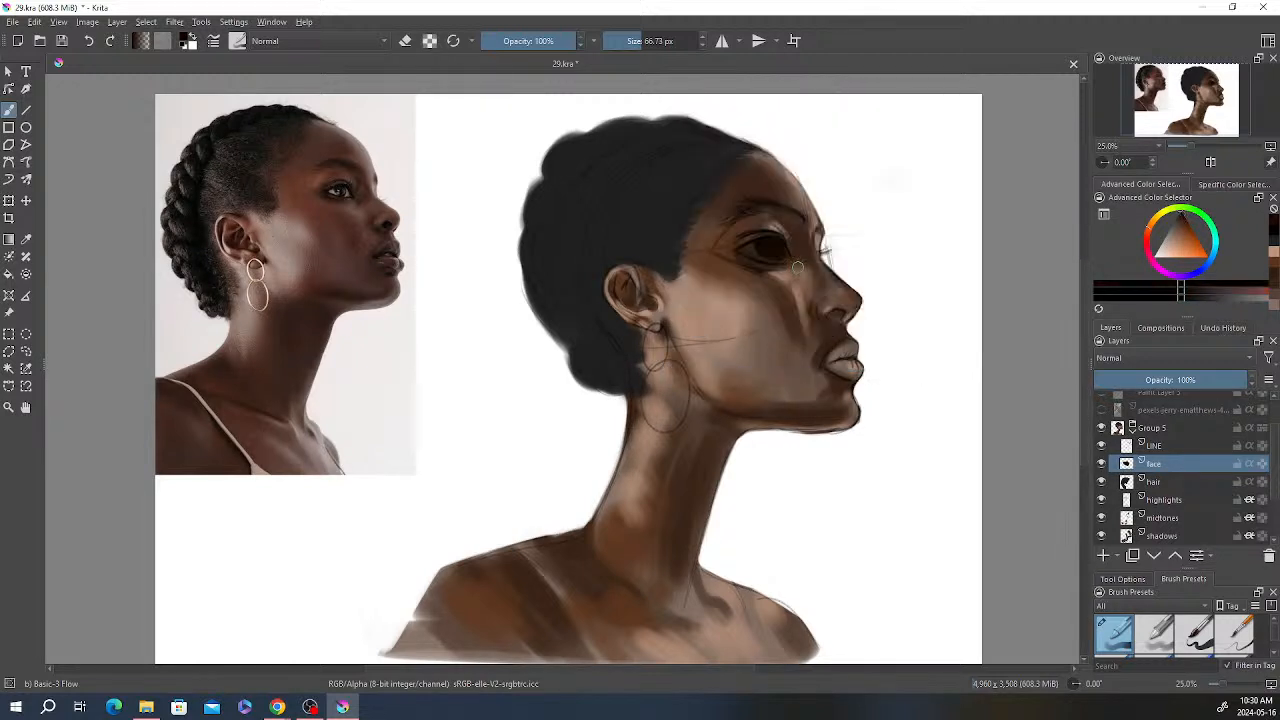
click(632, 40)
drag(840, 311, 840, 315)
key(bracketleft)
key(bracketleft)
key(bracketleft)
key(bracketleft)
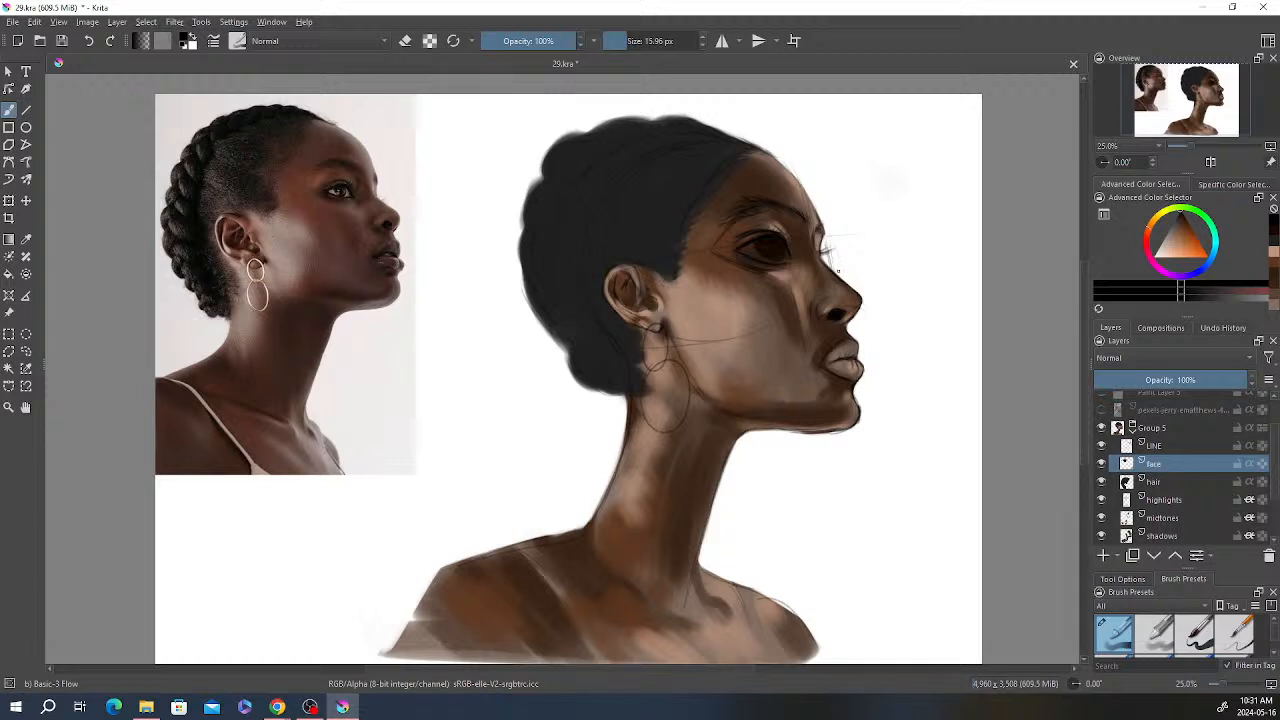
Step: Lower the LINE layer's opacity to 39%, toggling its visibility to compare the painting with and without the sketch
click(1158, 446)
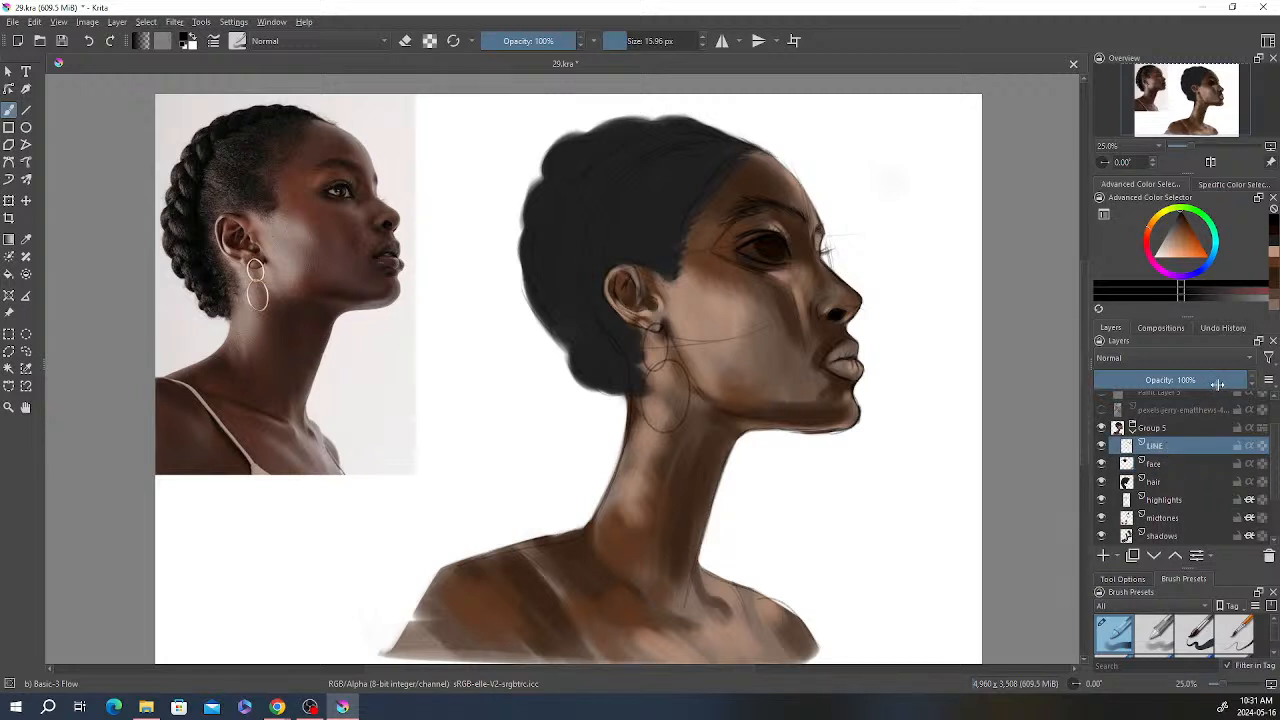
mouse_move(1220, 380)
mouse_down()
mouse_move(1143, 379)
mouse_move(1158, 380)
mouse_up()
click(1102, 445)
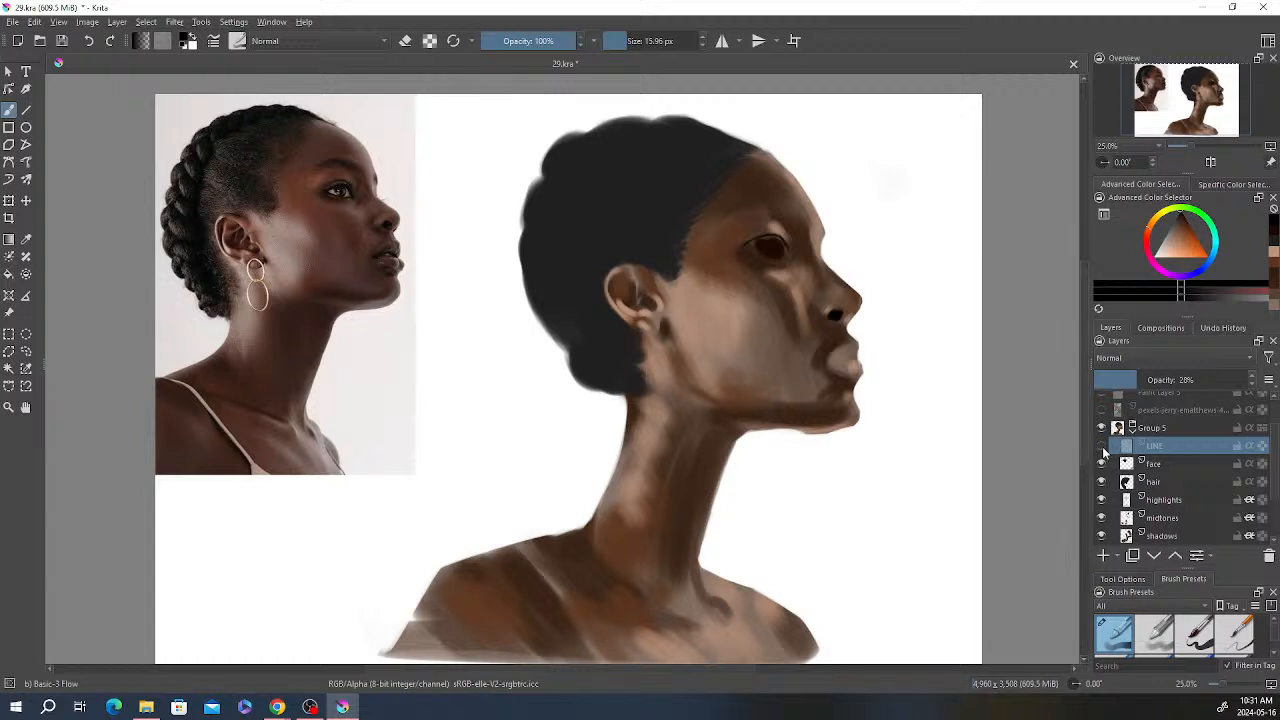
mouse_move(1117, 405)
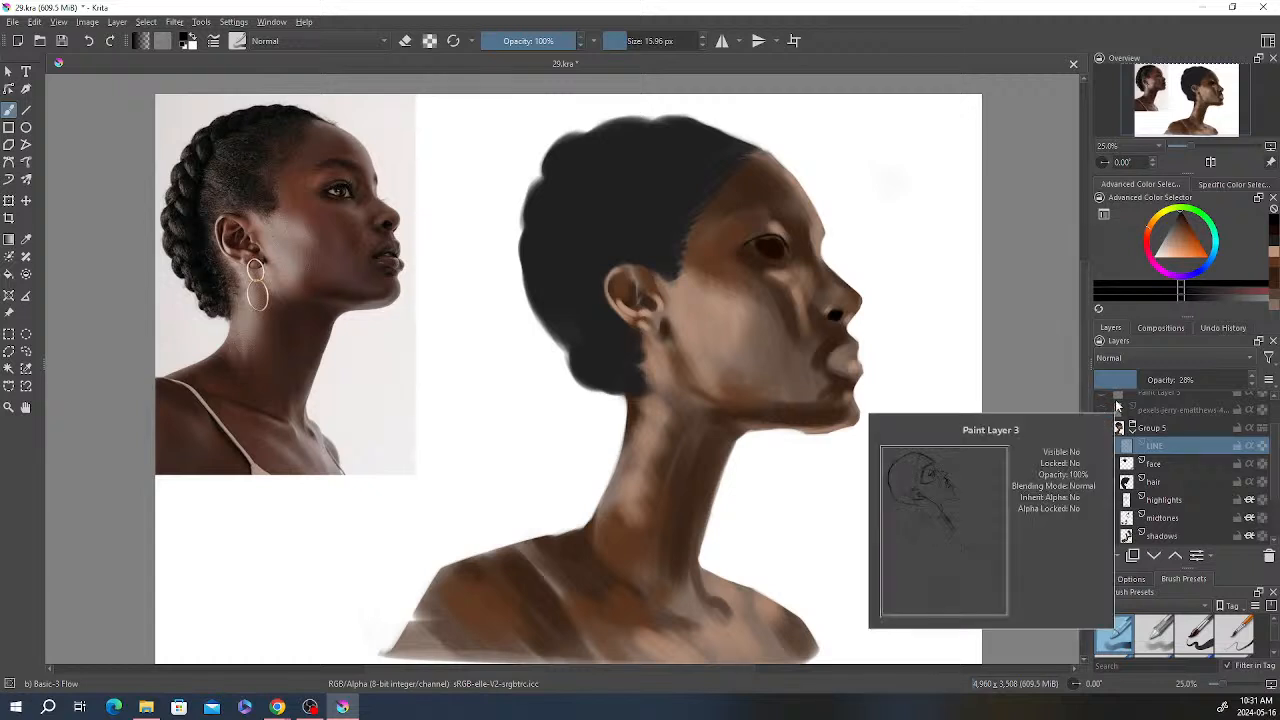
click(1102, 445)
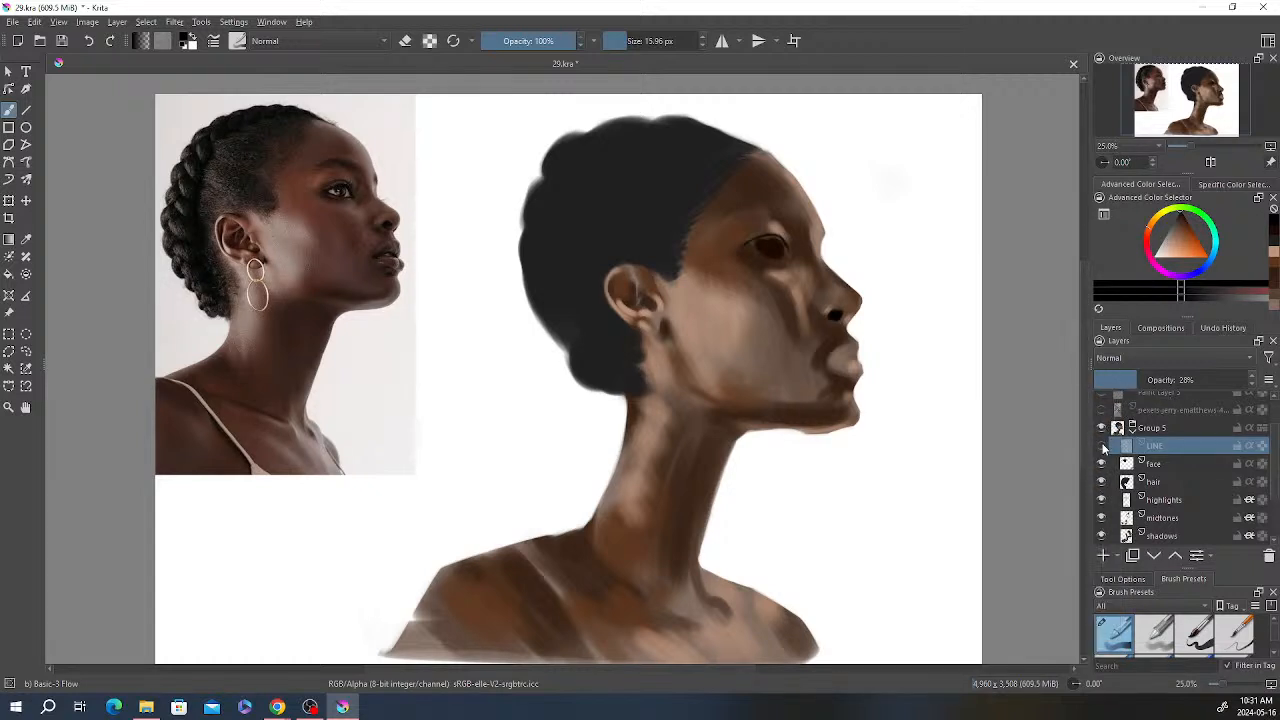
click(1102, 445)
mouse_move(1104, 444)
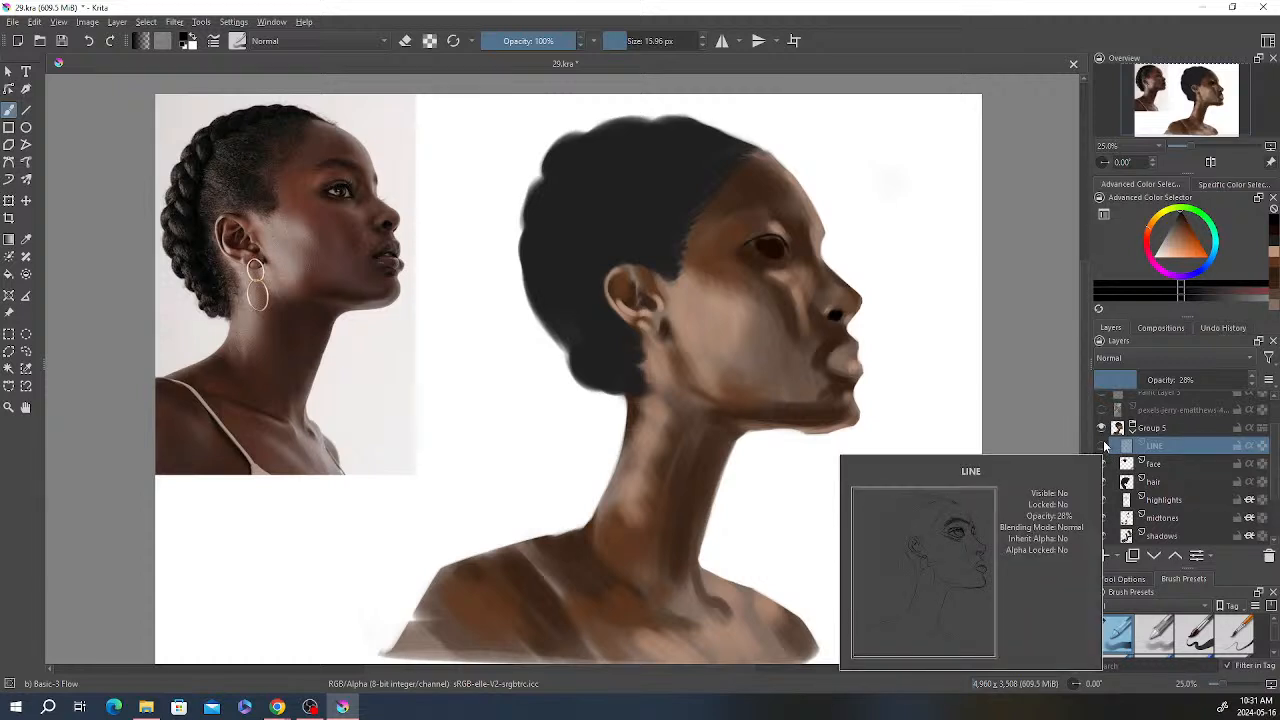
click(1102, 445)
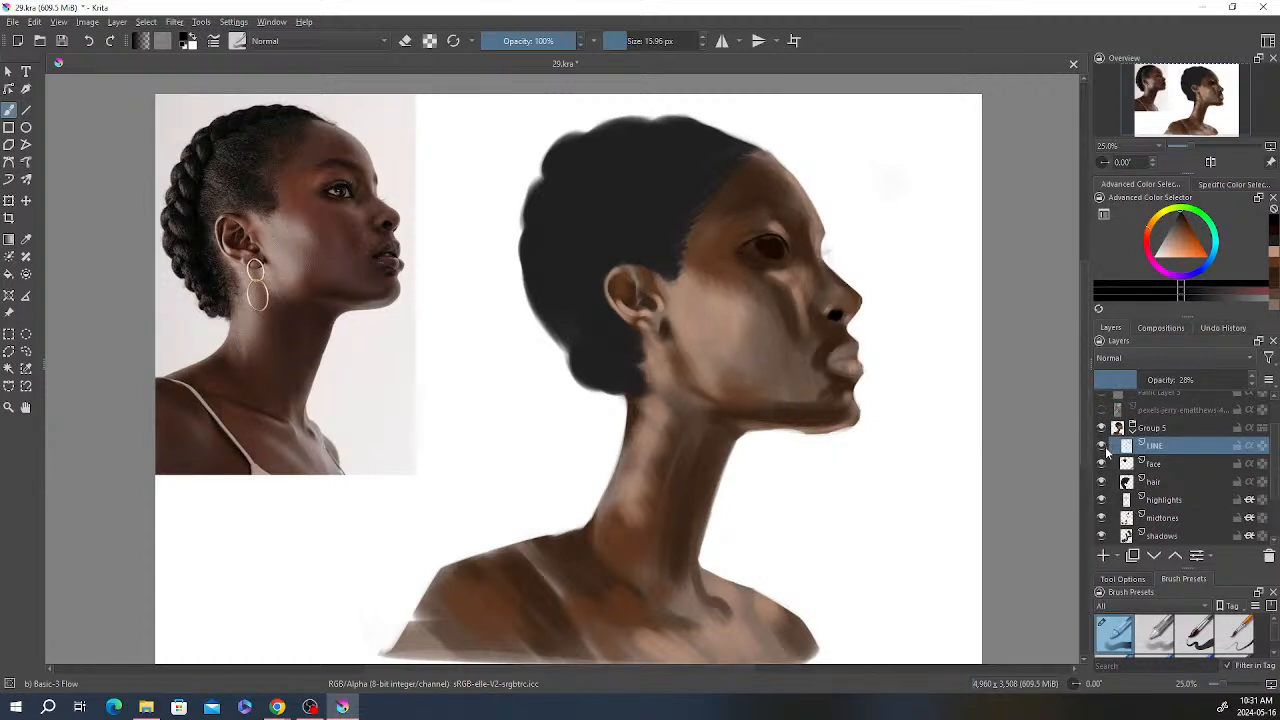
click(1157, 380)
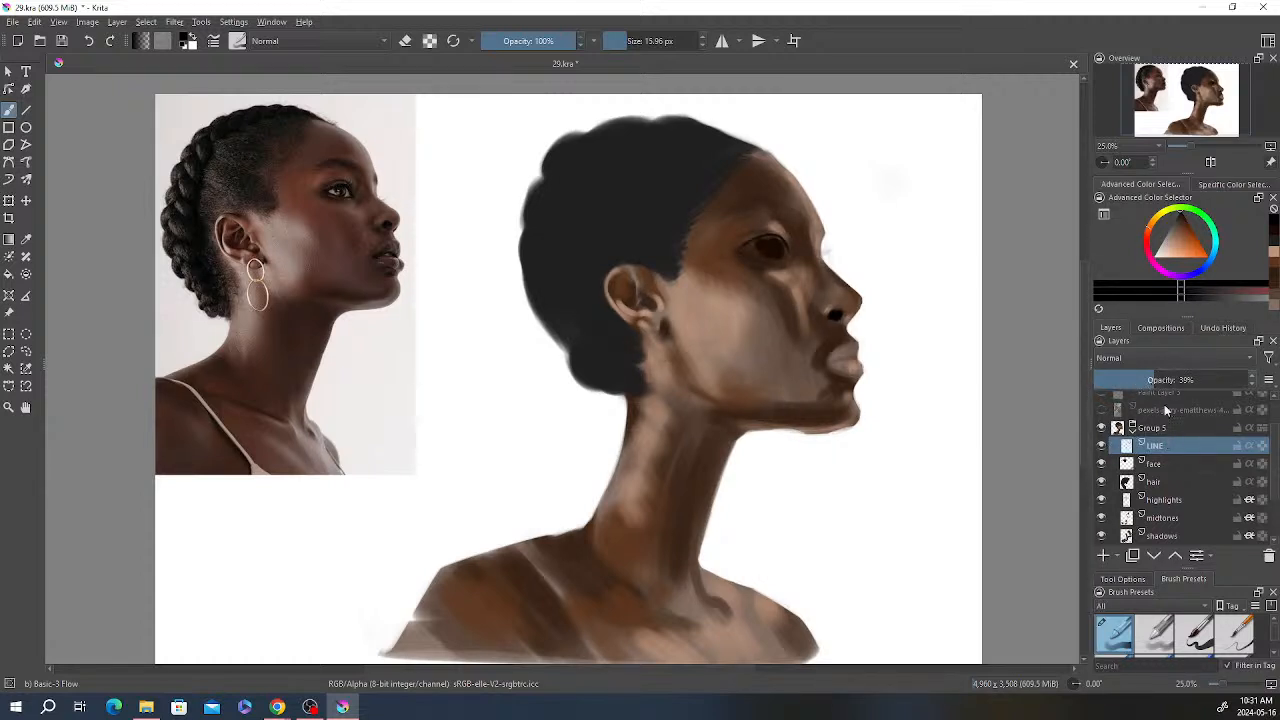
Step: Return to the face layer, touch up the nostril and paint the near eye's black upper lid line and crease at 15.96 px
click(1158, 470)
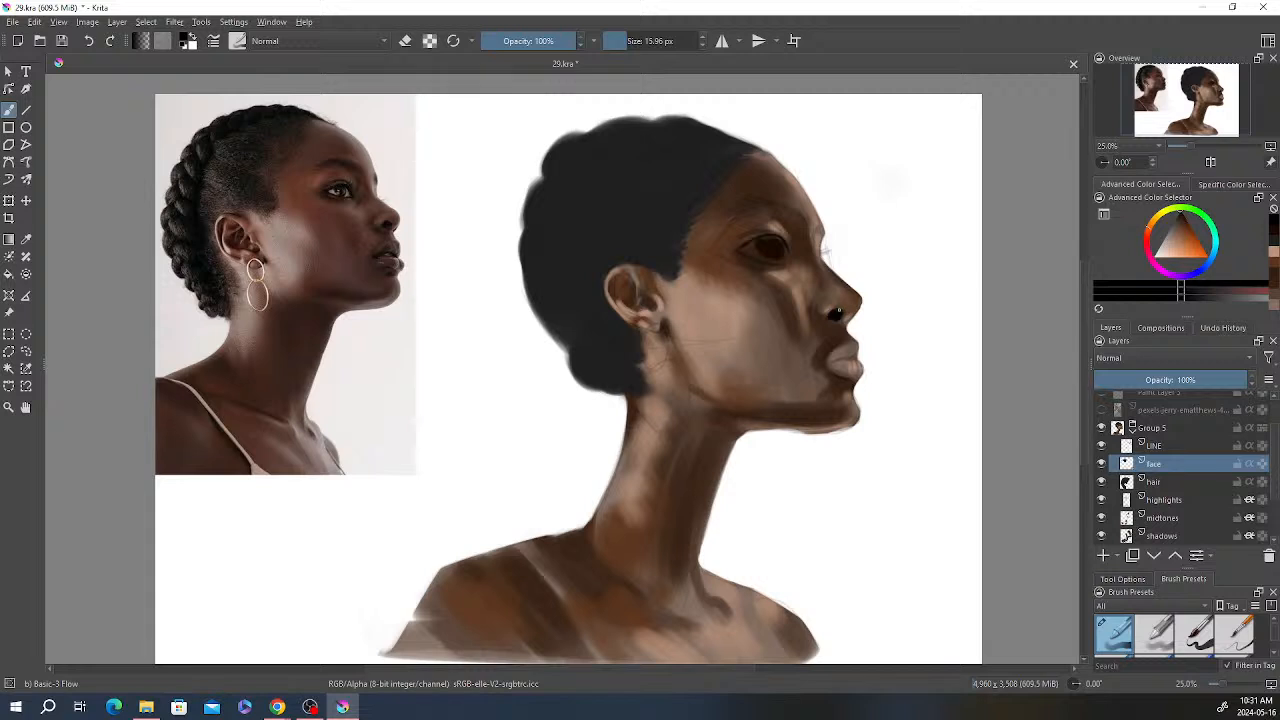
drag(835, 312, 845, 312)
scroll(787, 228, up, 2)
drag(785, 236, 864, 250)
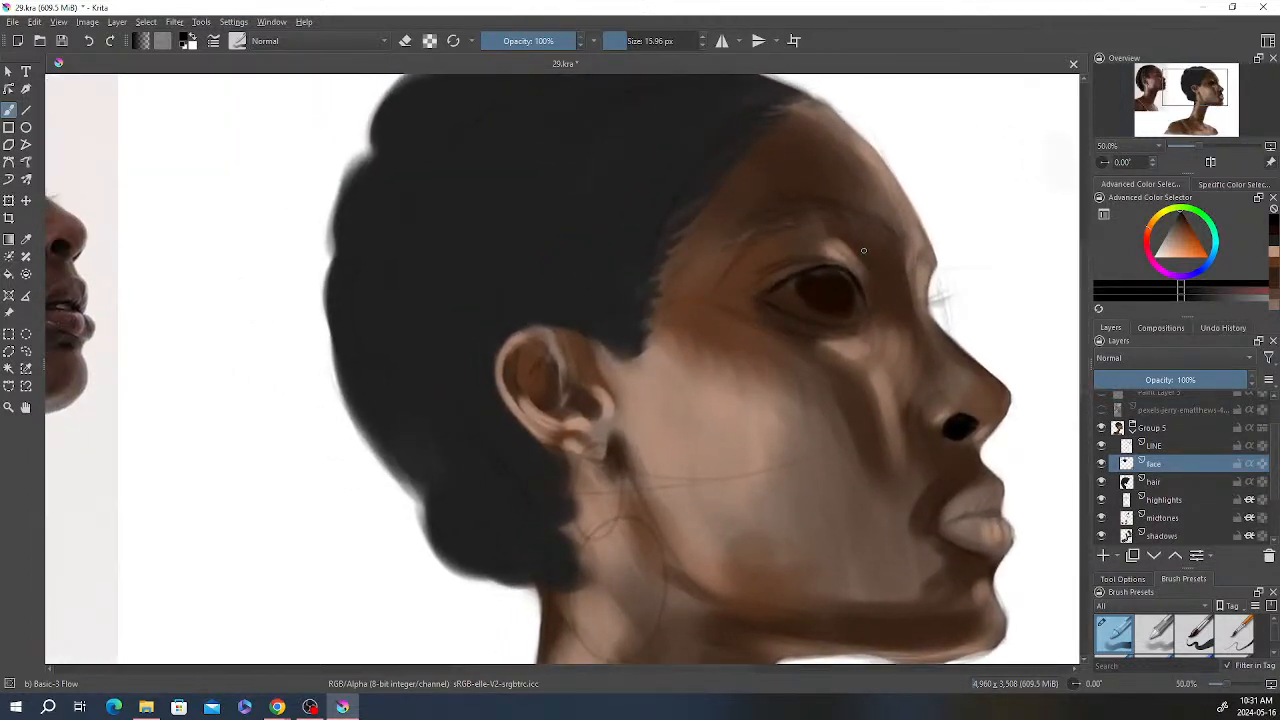
drag(758, 279, 828, 259)
key(e)
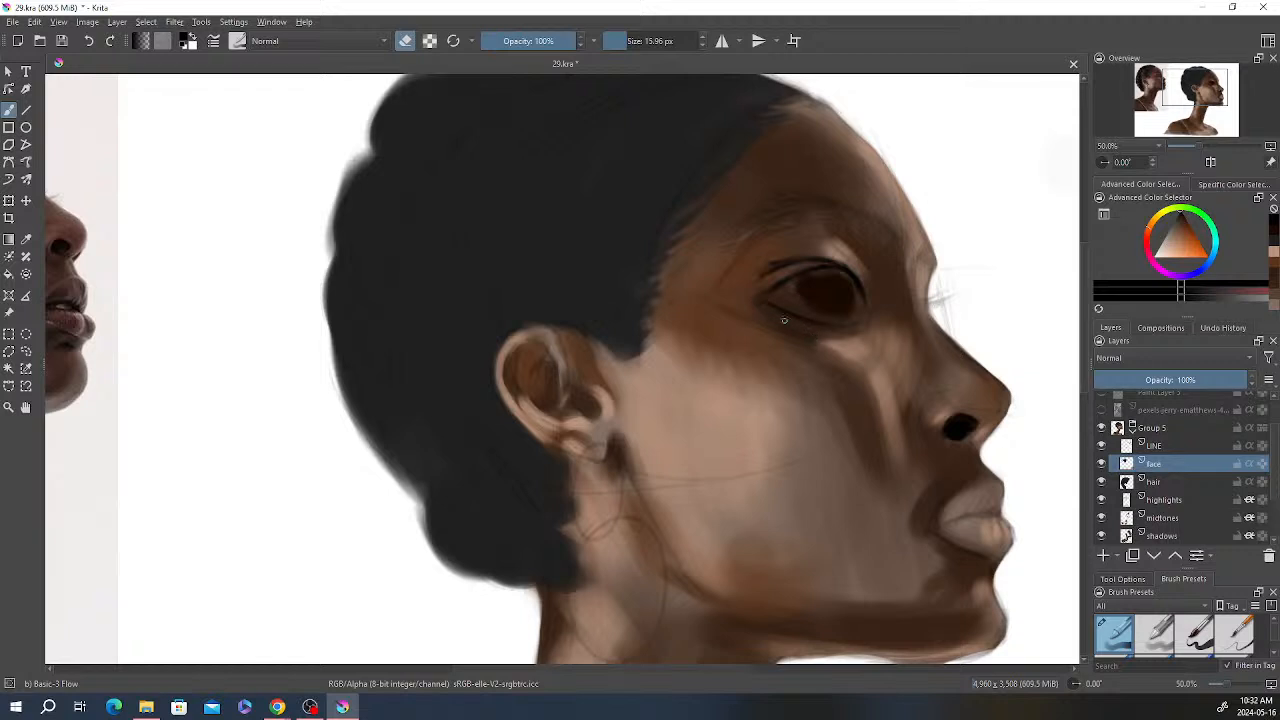
key(e)
Step: Refine the thin crease line above the near eye with the brush and eraser at 5.35 px
drag(626, 42, 617, 42)
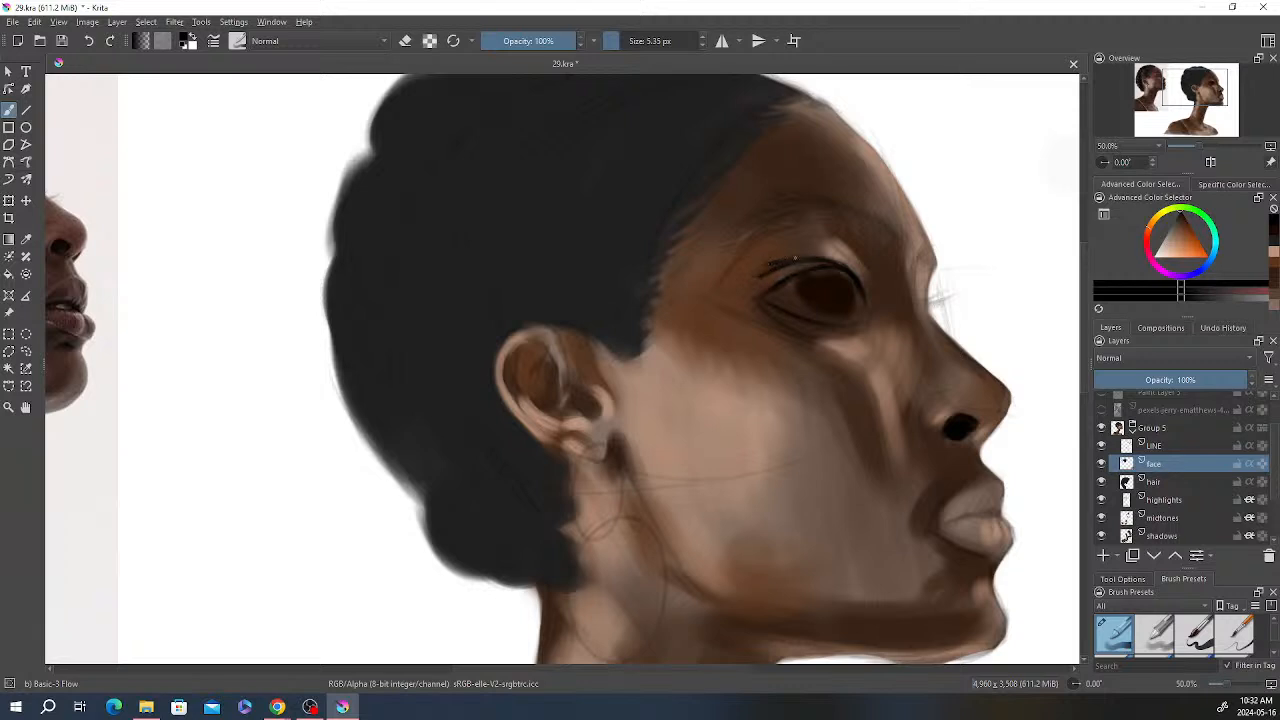
key(e)
key(e)
key(e)
Step: Pick a very dark brown and paint the base shape of the near eyebrow with a 35.51 px brush
right_click(816, 185)
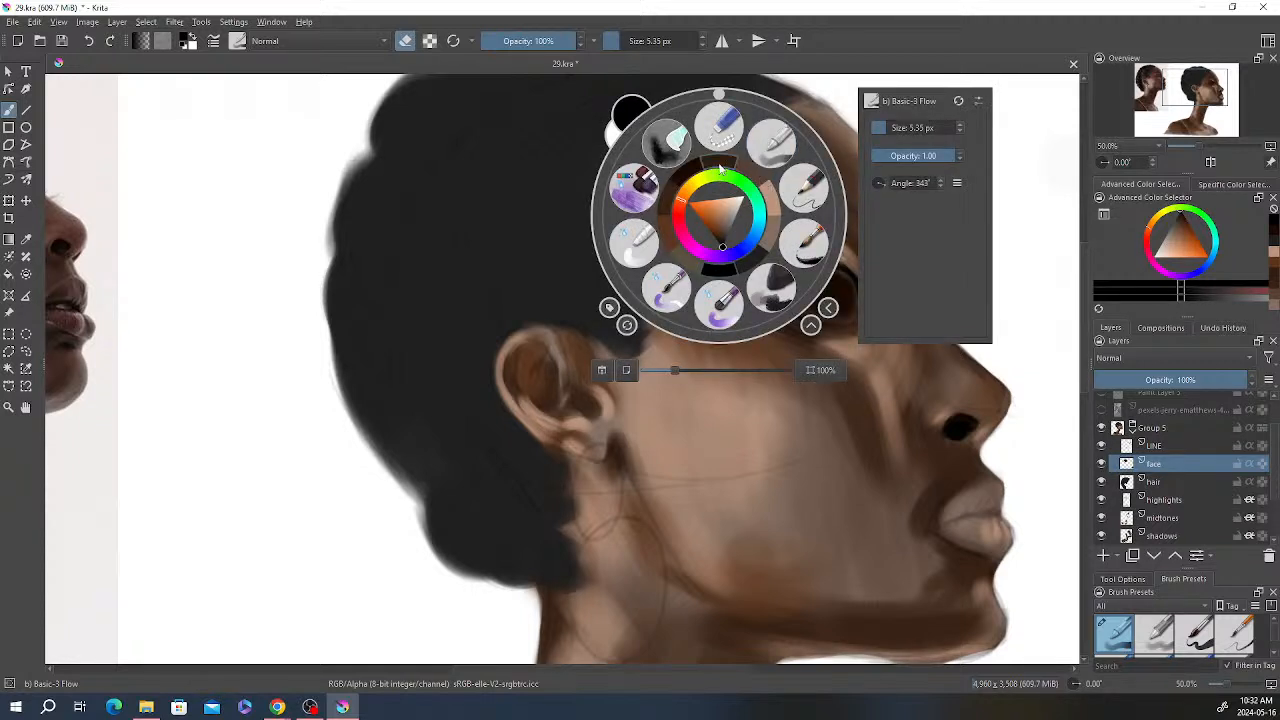
click(692, 166)
click(625, 46)
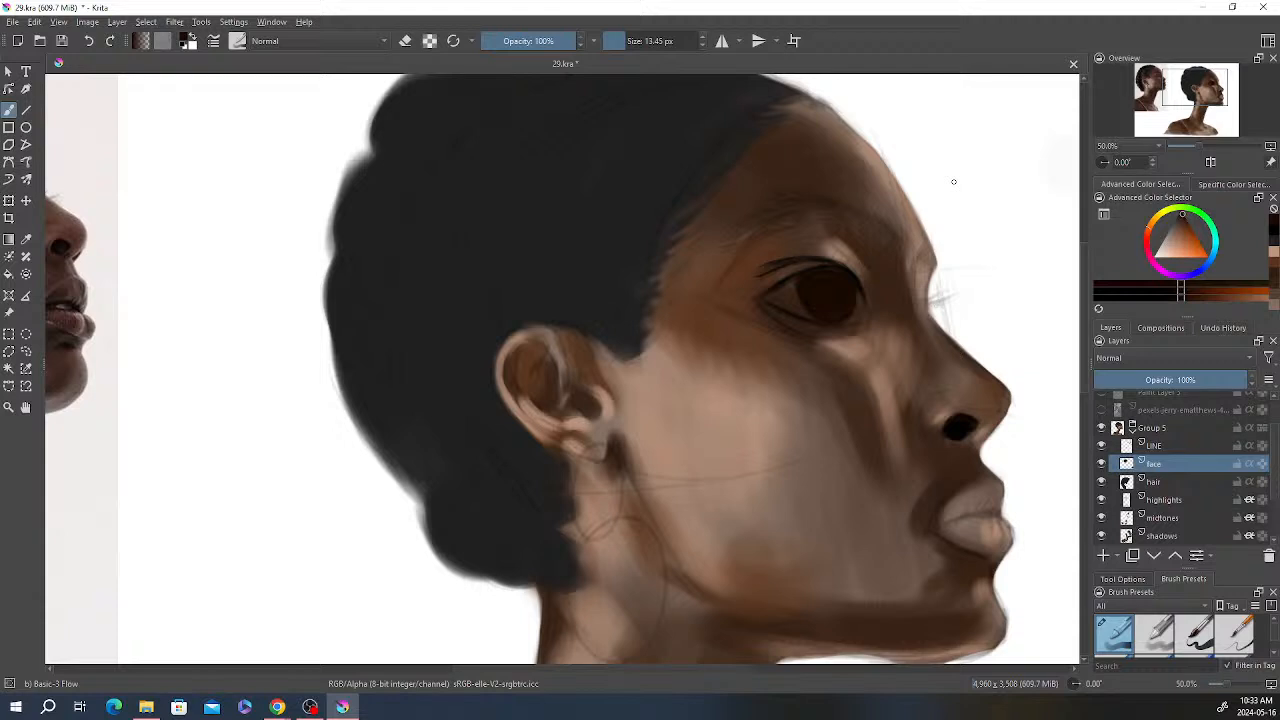
scroll(887, 228, down, 2)
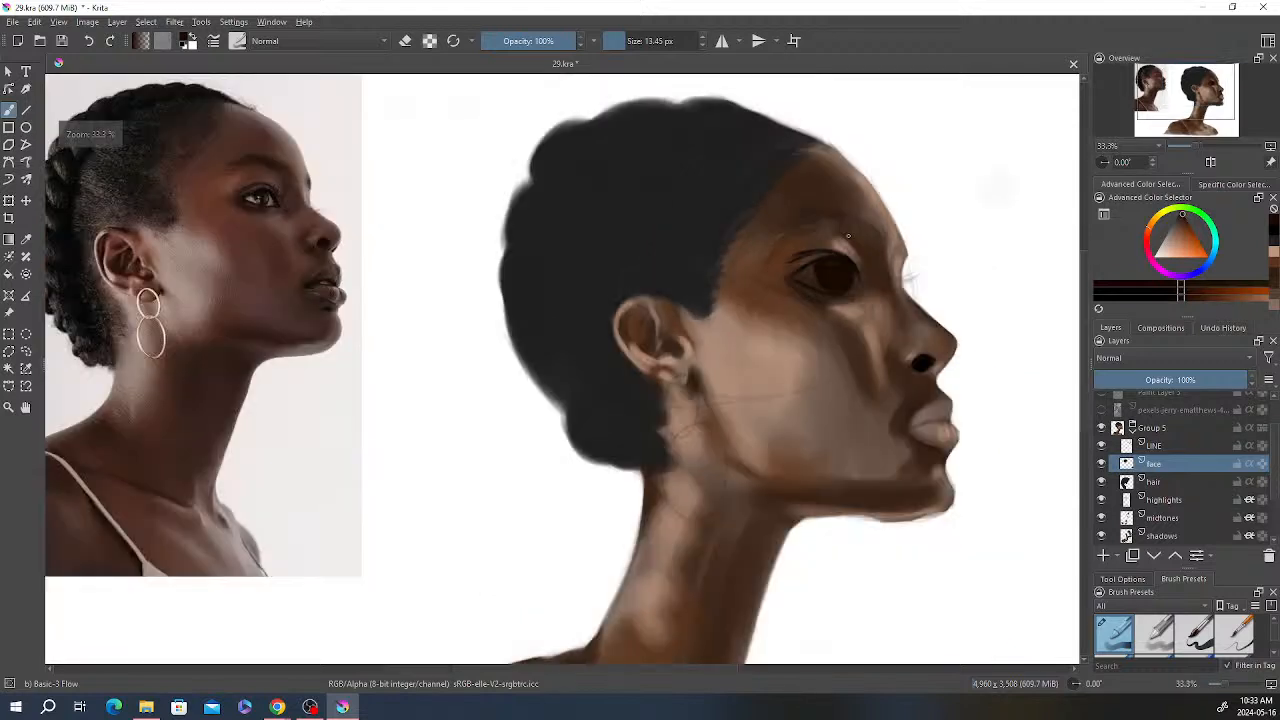
scroll(846, 236, up, 2)
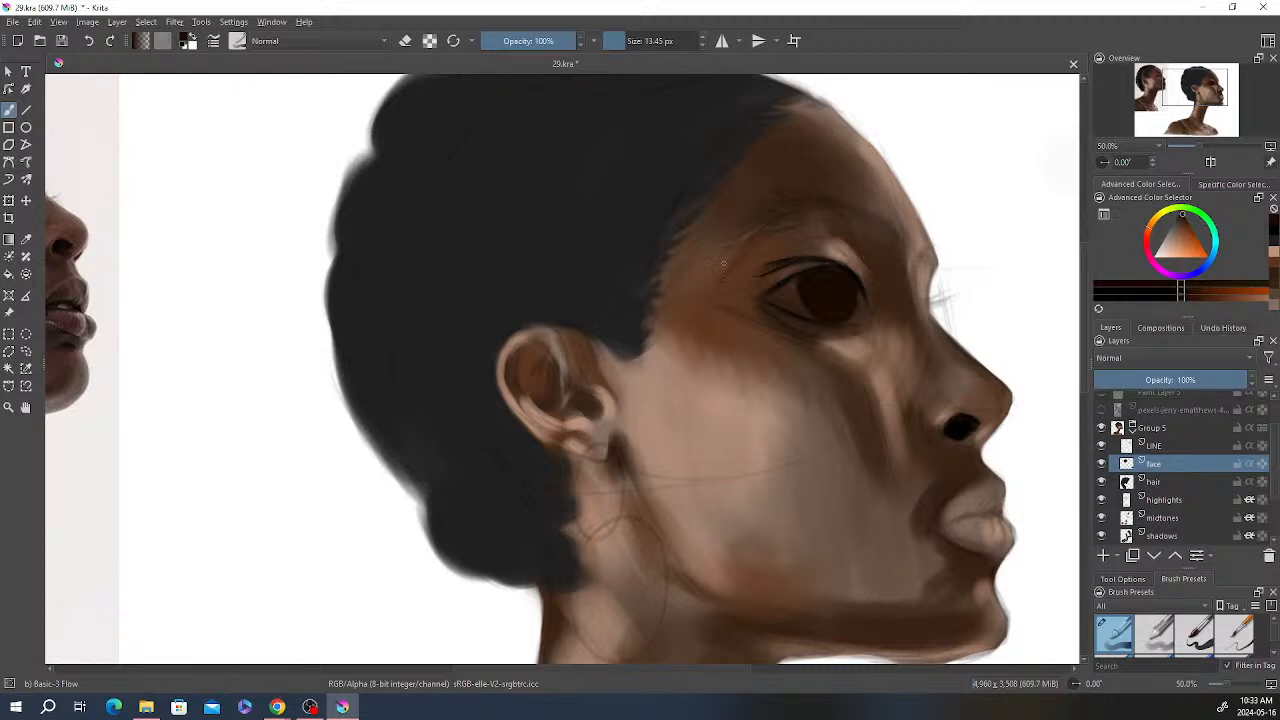
scroll(723, 263, down, 1)
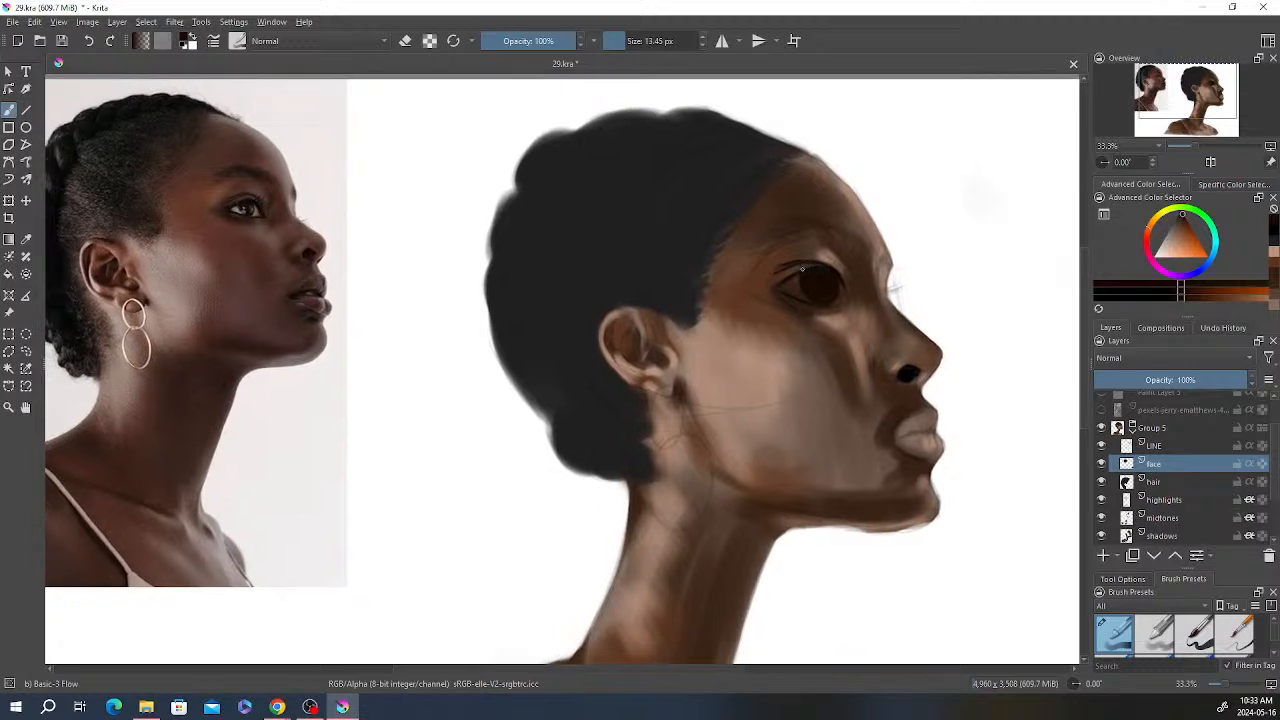
right_click(802, 268)
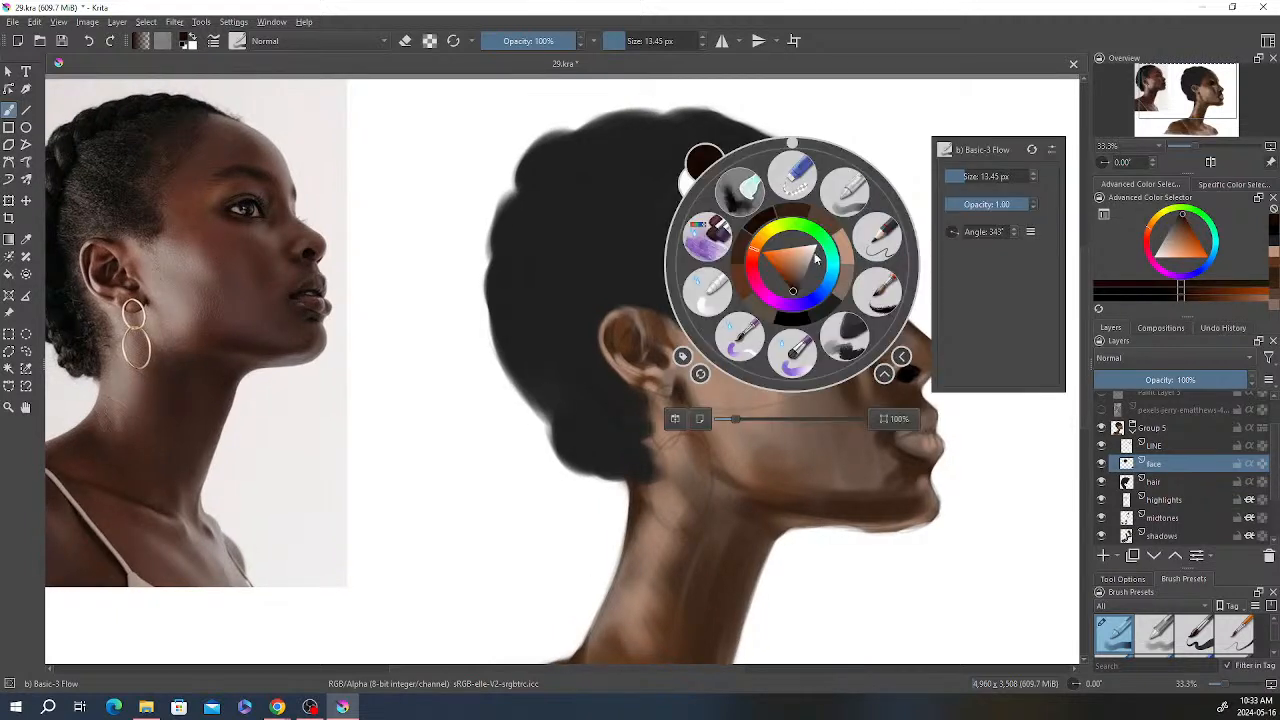
right_click(799, 317)
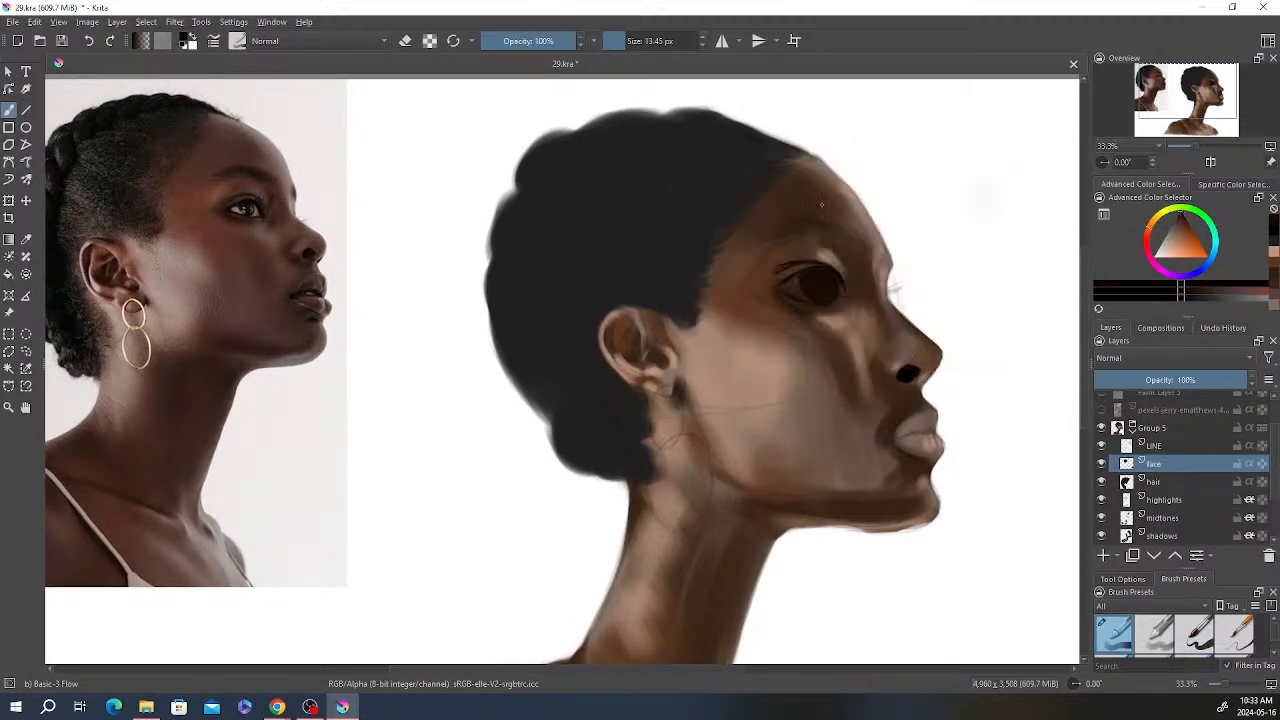
click(629, 42)
click(864, 293)
click(634, 41)
mouse_move(859, 245)
mouse_down()
mouse_move(826, 225)
mouse_move(750, 250)
mouse_up()
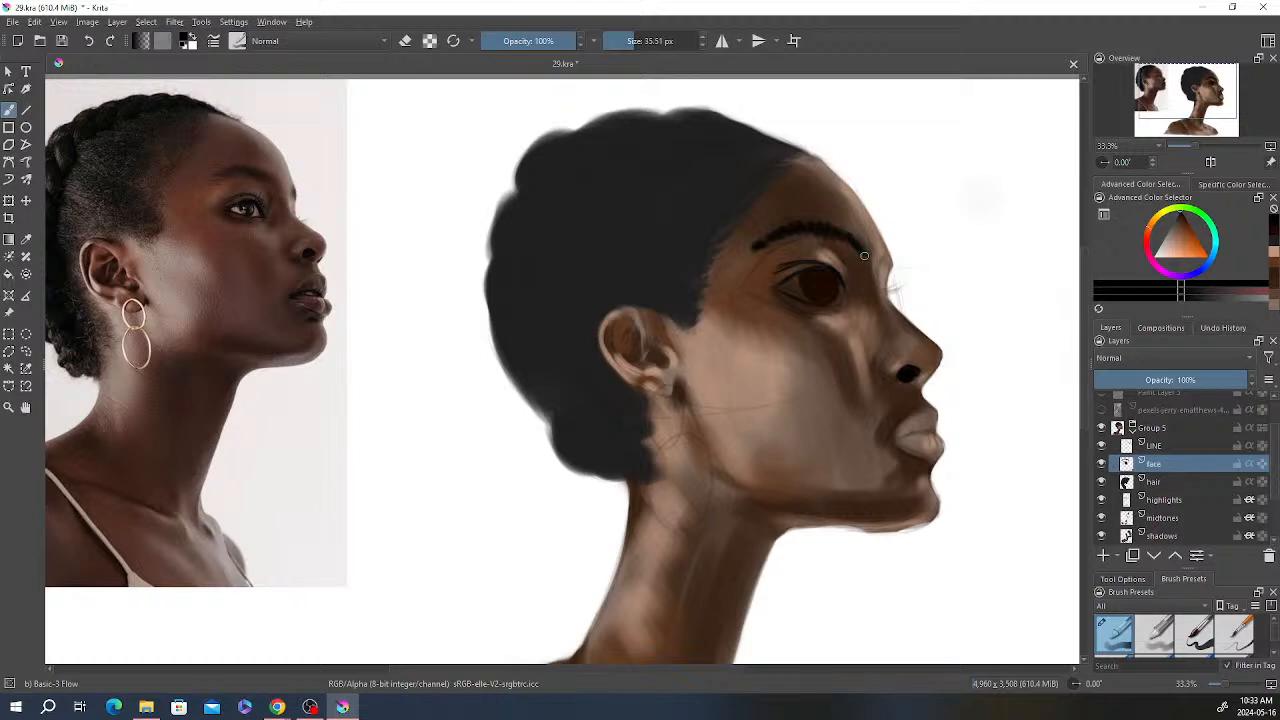
Step: Add fine hair strokes along the near eyebrow with a 9.24 px brush
drag(629, 40, 621, 40)
scroll(845, 290, down, 3)
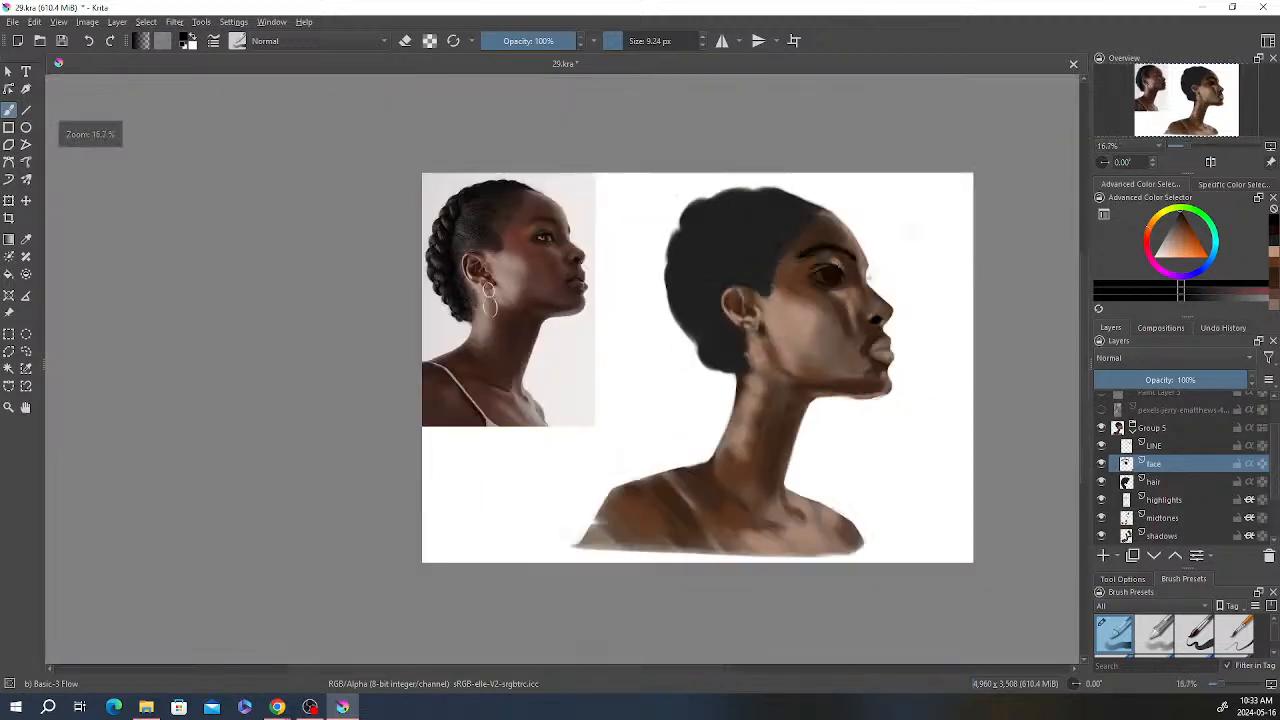
scroll(864, 247, up, 3)
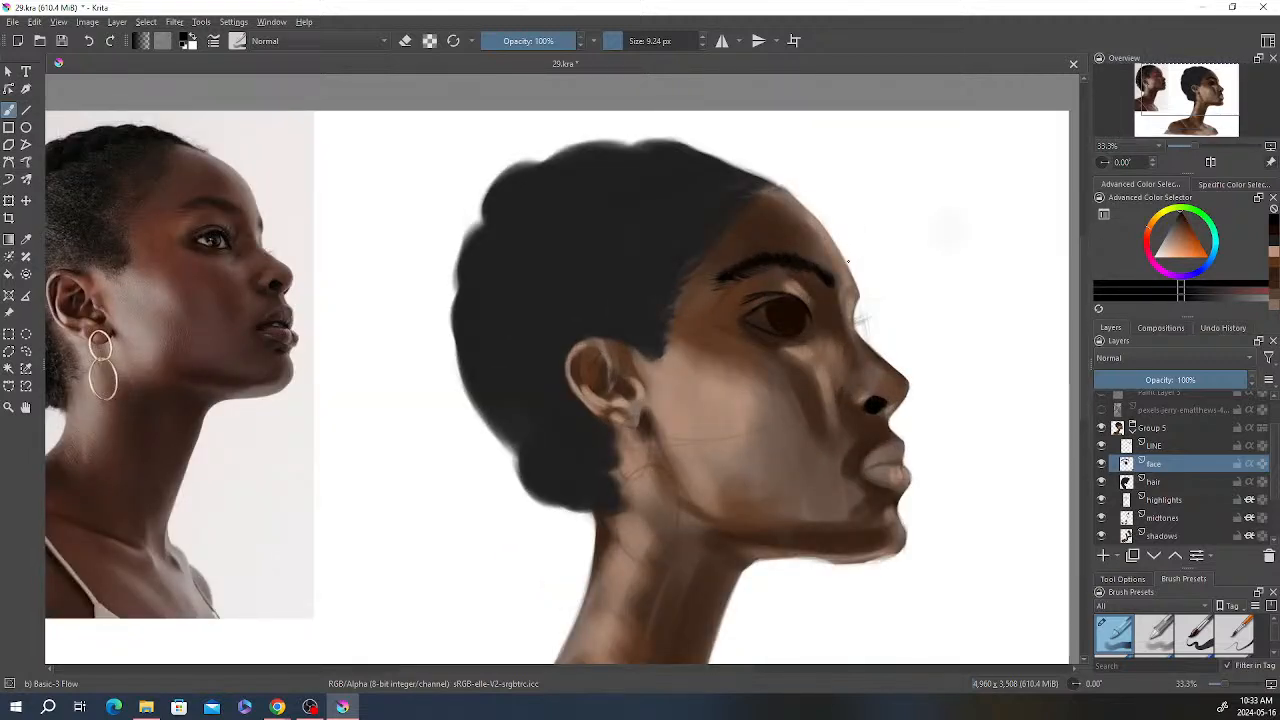
scroll(848, 262, down, 1)
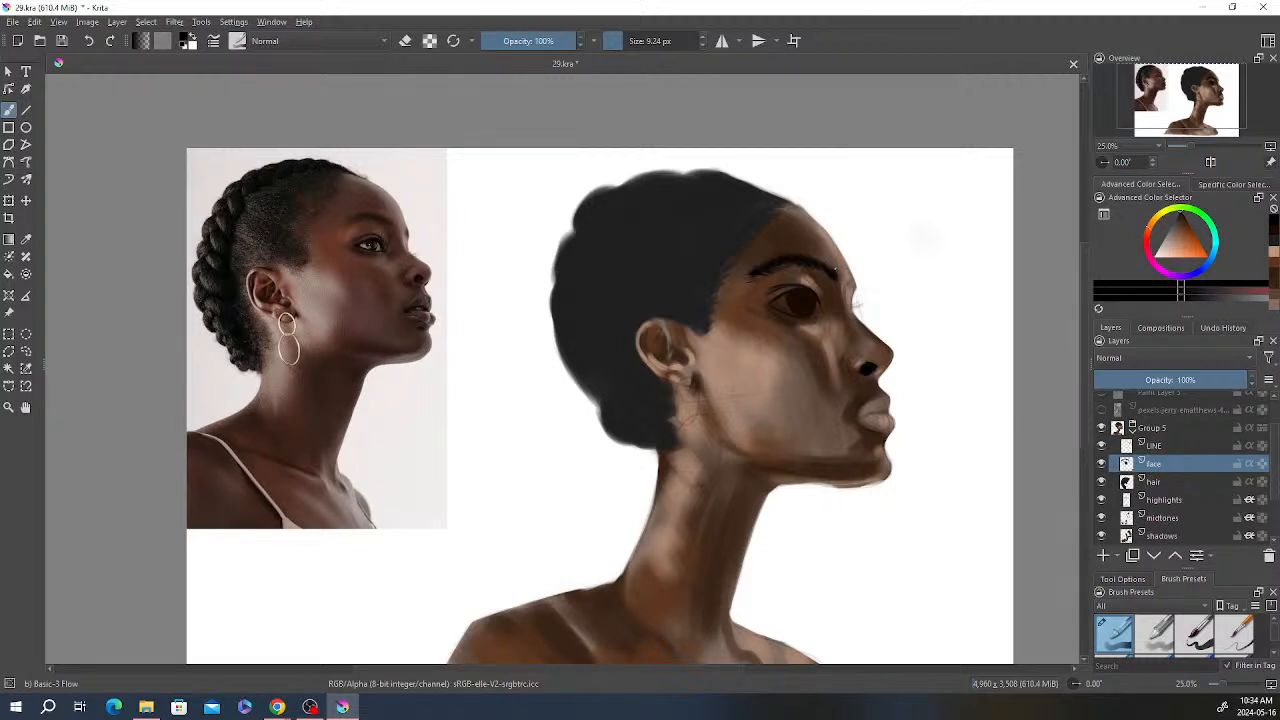
scroll(837, 268, down, 1)
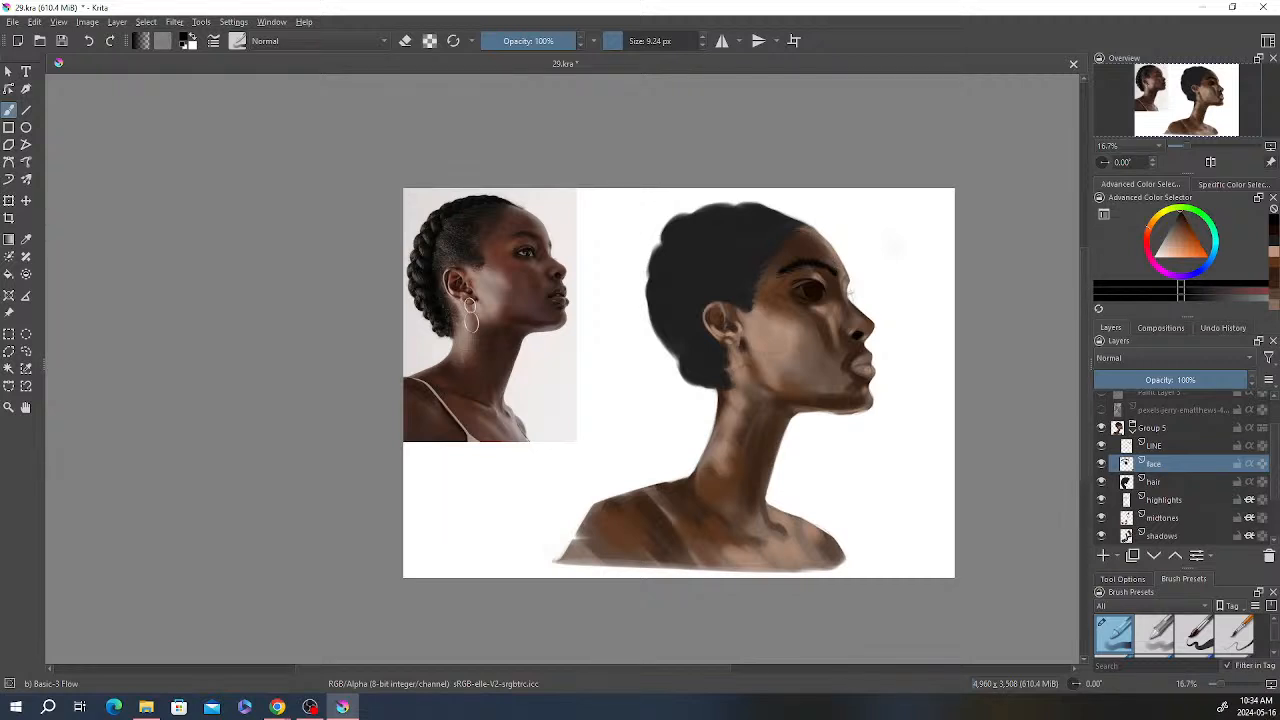
scroll(841, 266, up, 1)
scroll(836, 267, up, 1)
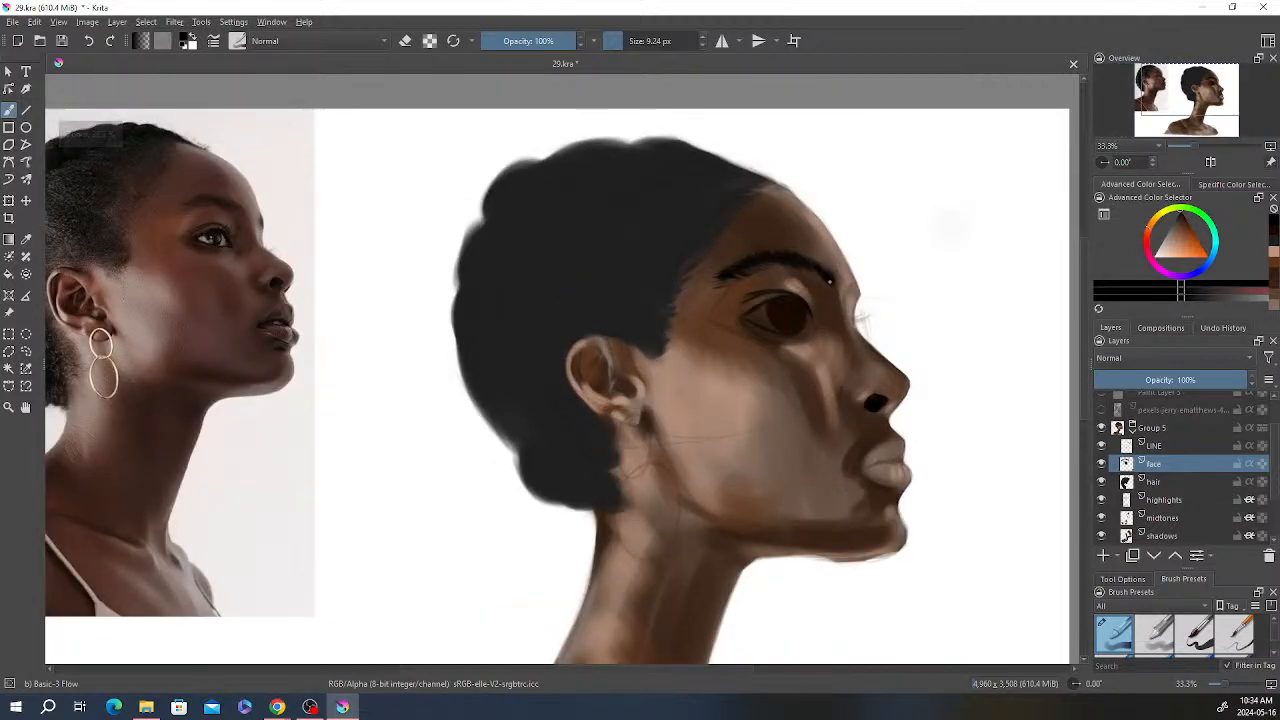
Step: Refine the near eyebrow's inner end and paint the short visible part of the far eyebrow
drag(832, 281, 884, 253)
scroll(817, 268, up, 1)
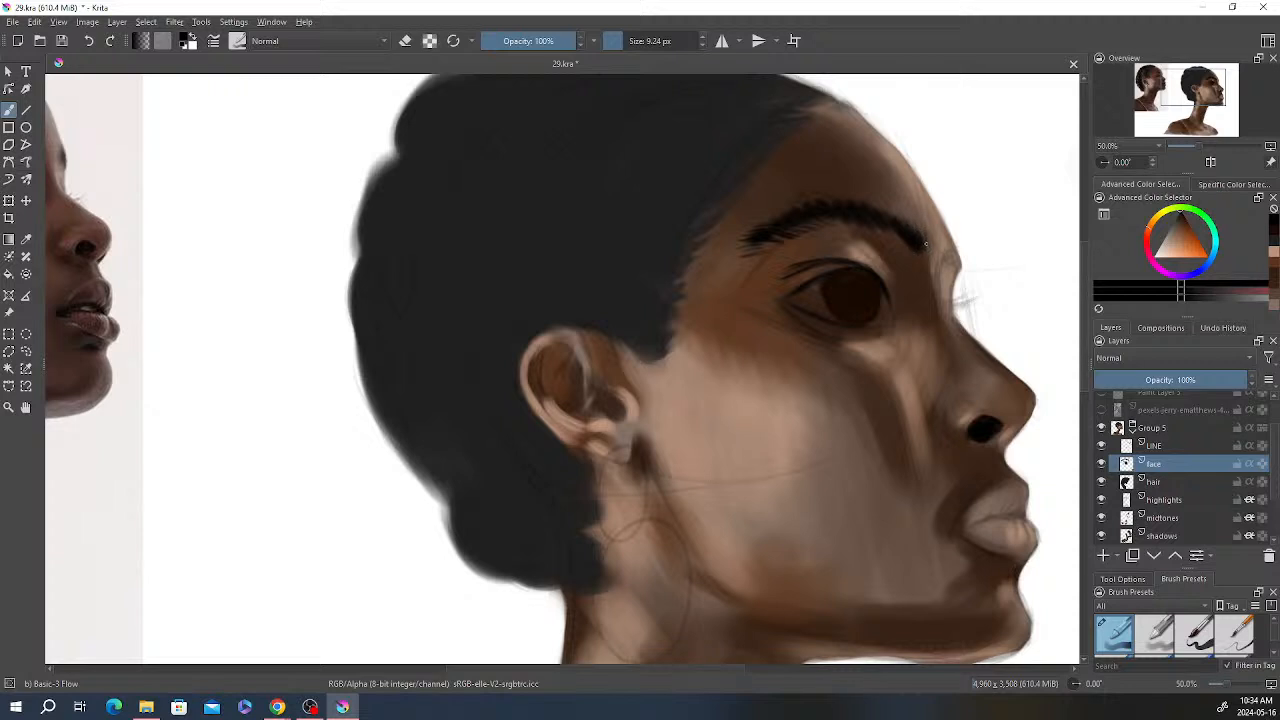
drag(923, 240, 928, 252)
scroll(932, 289, down, 1)
drag(932, 289, 955, 299)
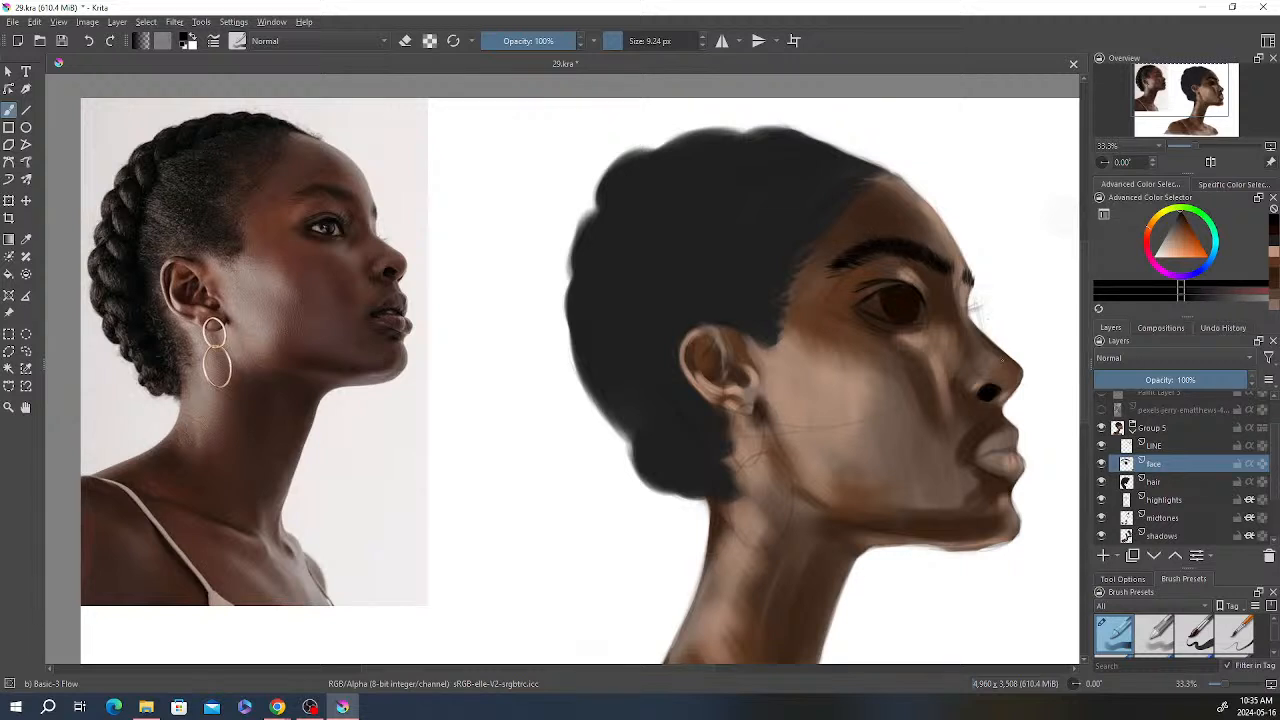
Step: Trim the near eyebrow's outer tail with the eraser at 10.20 px and 97% opacity
click(574, 40)
click(630, 42)
key(e)
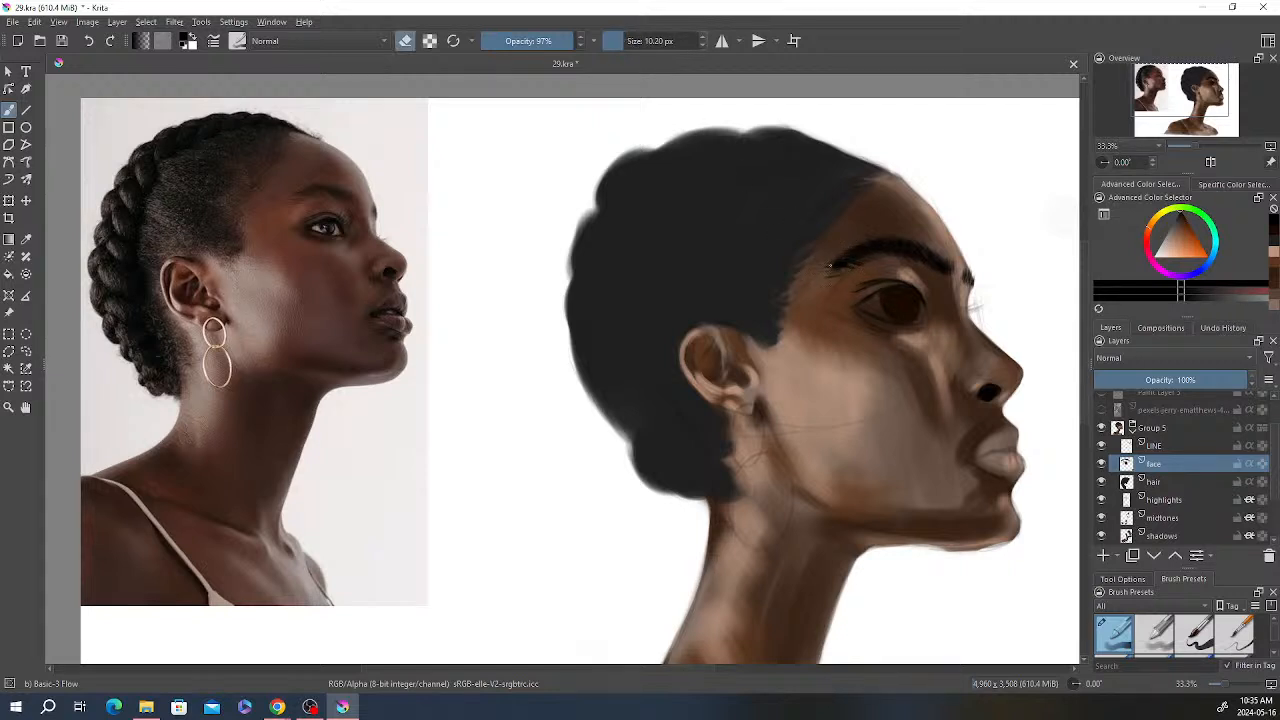
key(e)
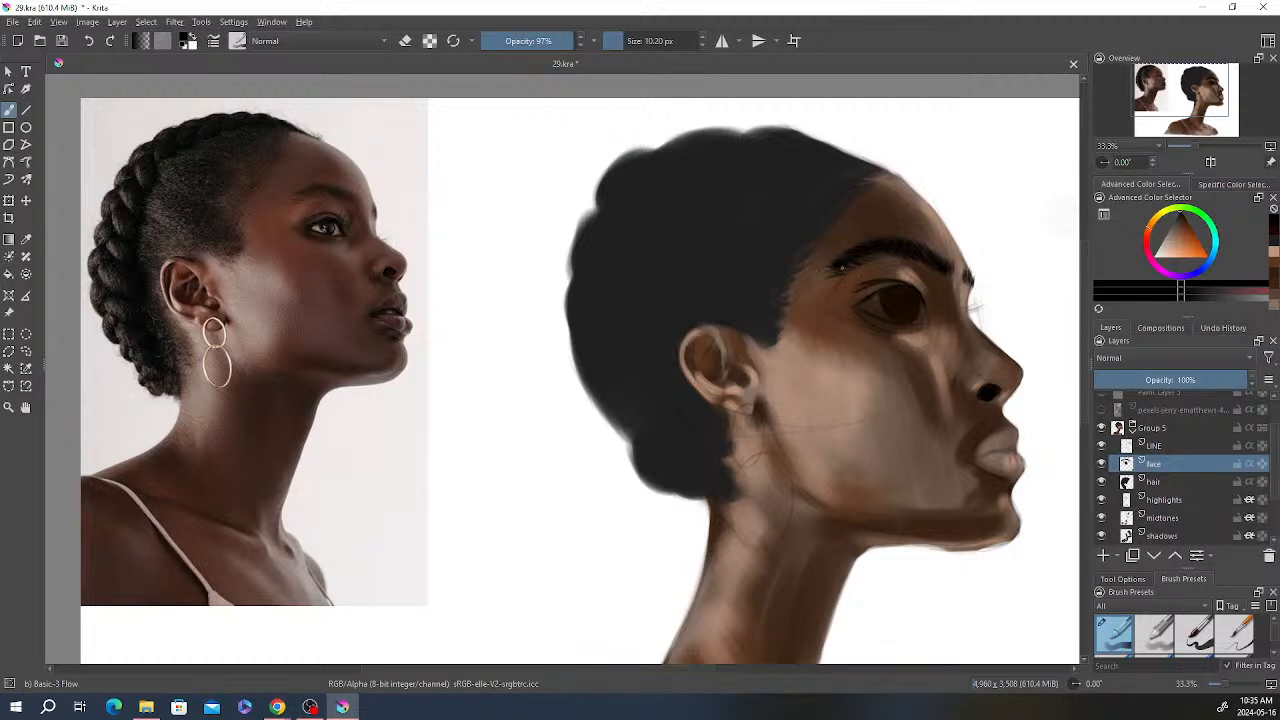
Step: Lower the brush opacity to 80% and refine the near eyebrow and eye with the 10.20 px brush and eraser
click(557, 41)
key(e)
key(e)
scroll(922, 281, down, 3)
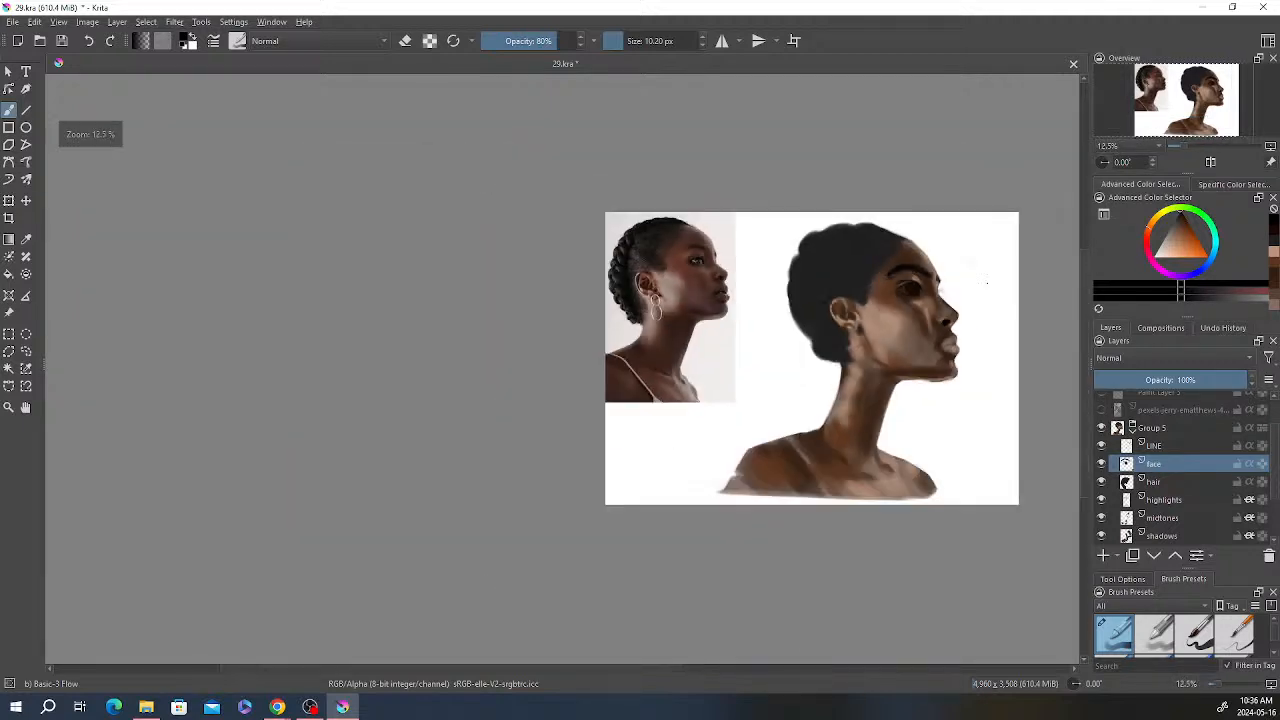
scroll(980, 279, up, 3)
drag(873, 300, 947, 304)
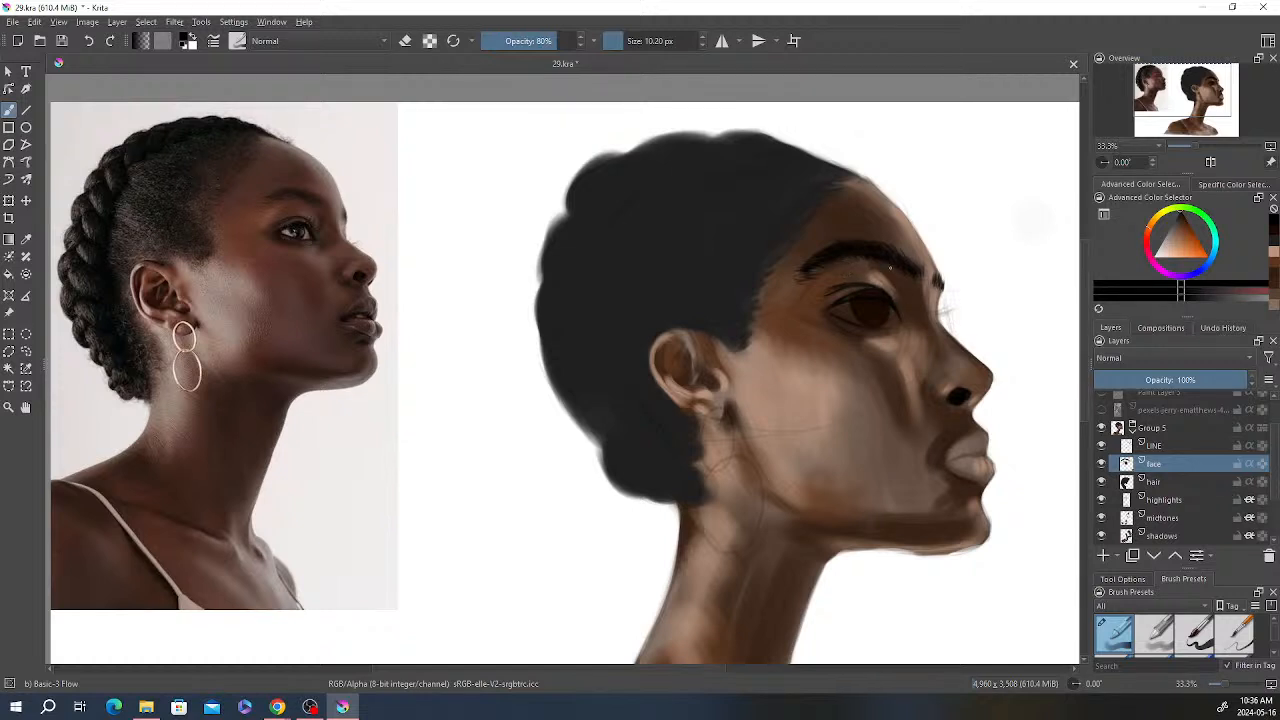
Step: Rework the near eye's upper lid and iris with the brush and eraser at 25.35 px and 90% opacity
drag(620, 42, 630, 42)
key(e)
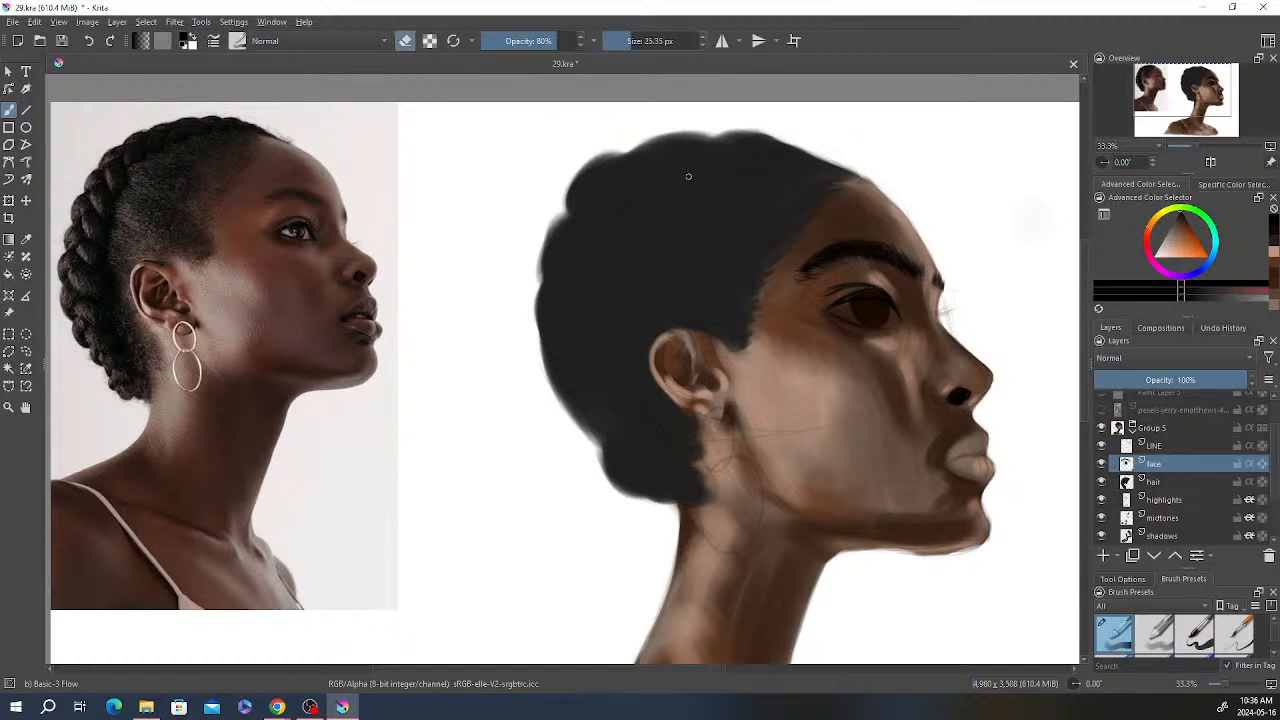
click(566, 41)
key(e)
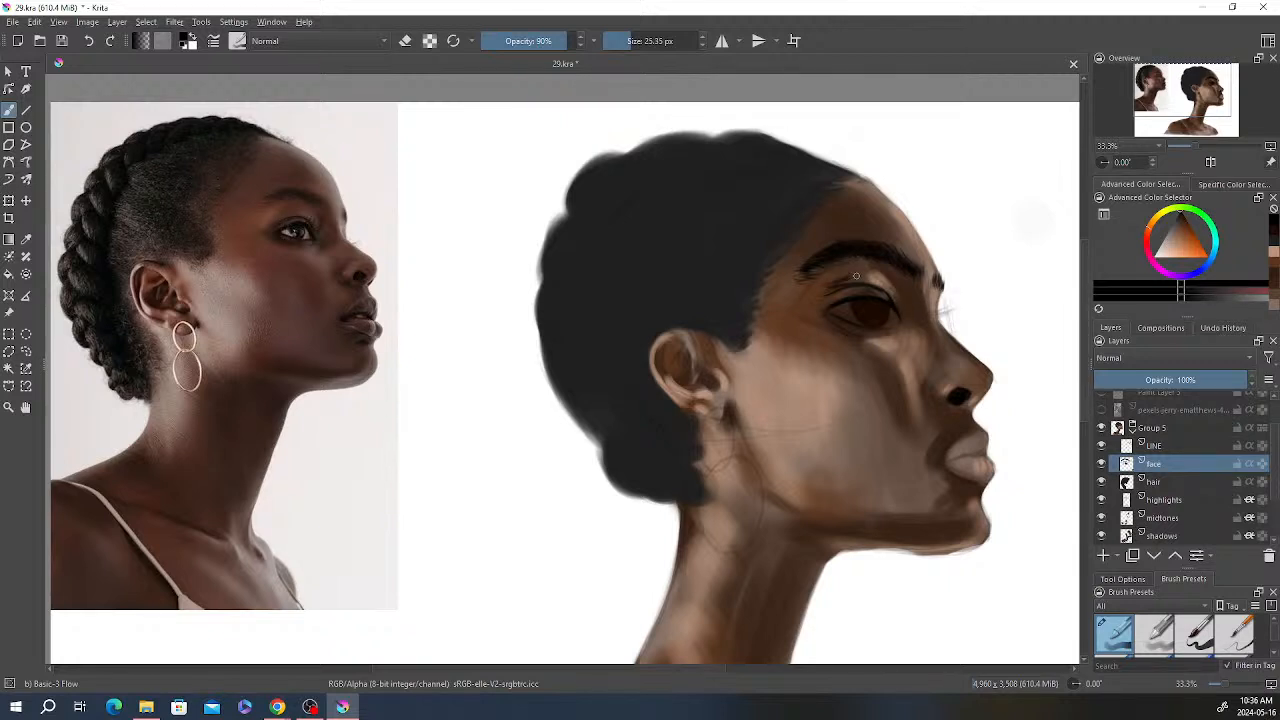
Step: Erase along the near eye's upper lid crease and outer corner with the eraser at 25.35 px and 90% opacity
key(e)
mouse_move(856, 272)
mouse_down()
mouse_move(824, 290)
mouse_move(839, 291)
mouse_up()
scroll(907, 318, down, 1)
scroll(916, 296, up, 1)
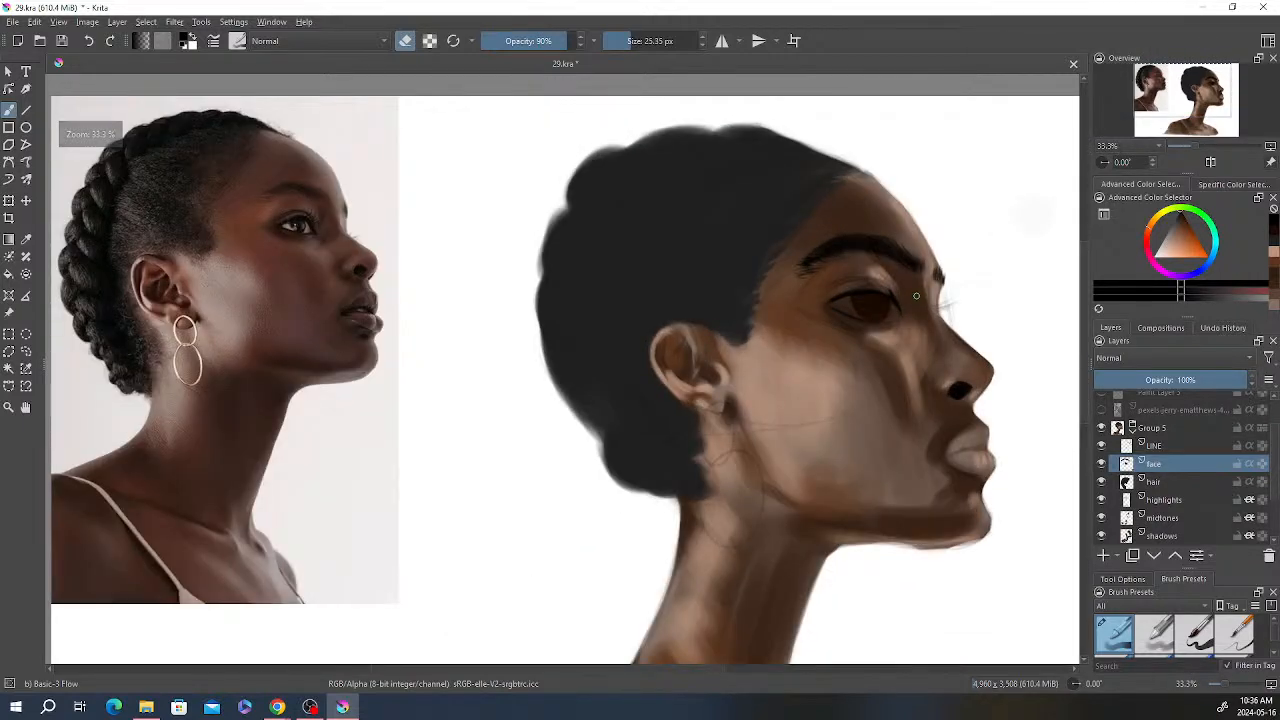
key(e)
Step: Set the brush to 97% opacity and 15.96 px and refine the near eye's upper lid crease with brush and eraser
click(568, 42)
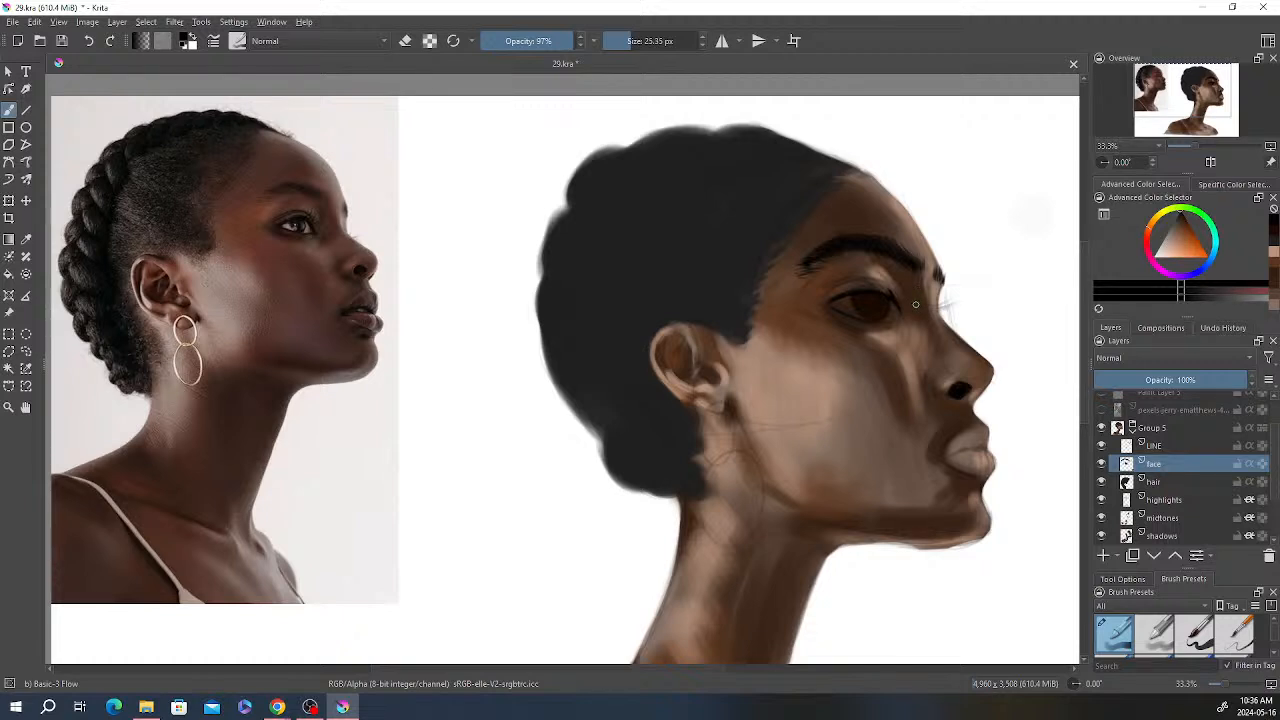
click(627, 42)
drag(850, 286, 836, 288)
key(e)
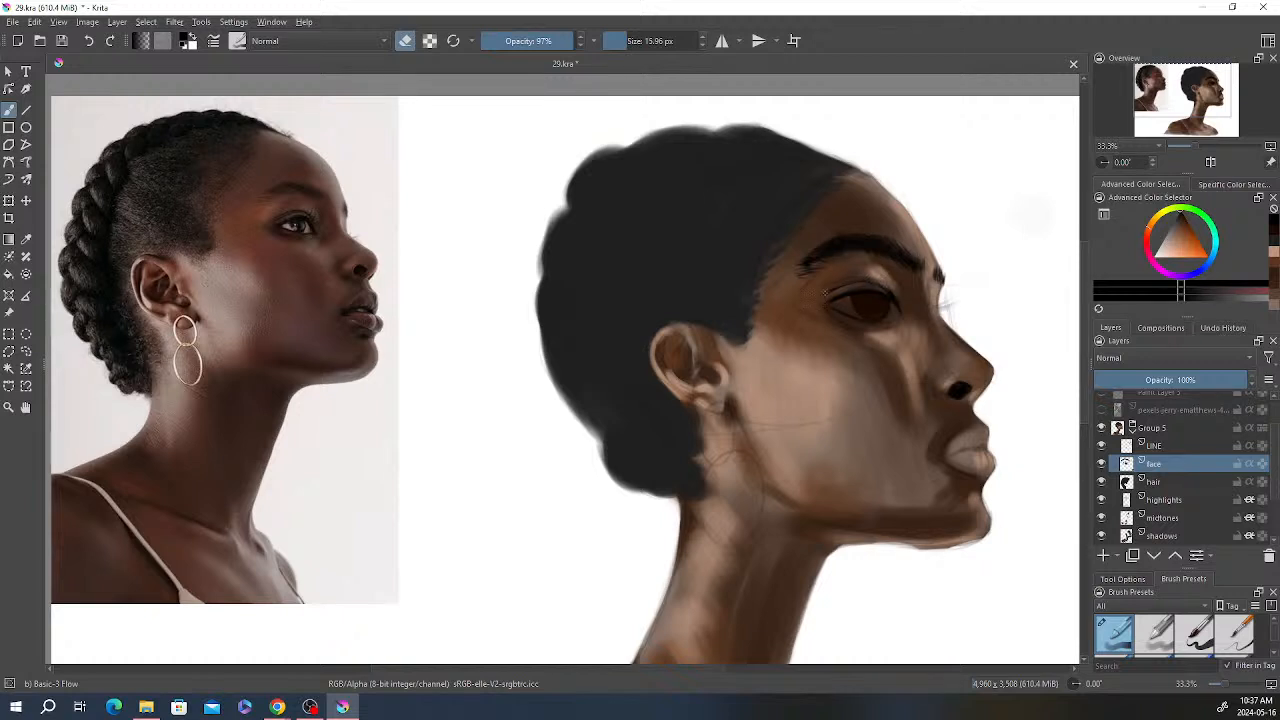
key(e)
key(e)
ctrl+scroll(970, 360, down, 1)
ctrl+scroll(950, 318, up, 1)
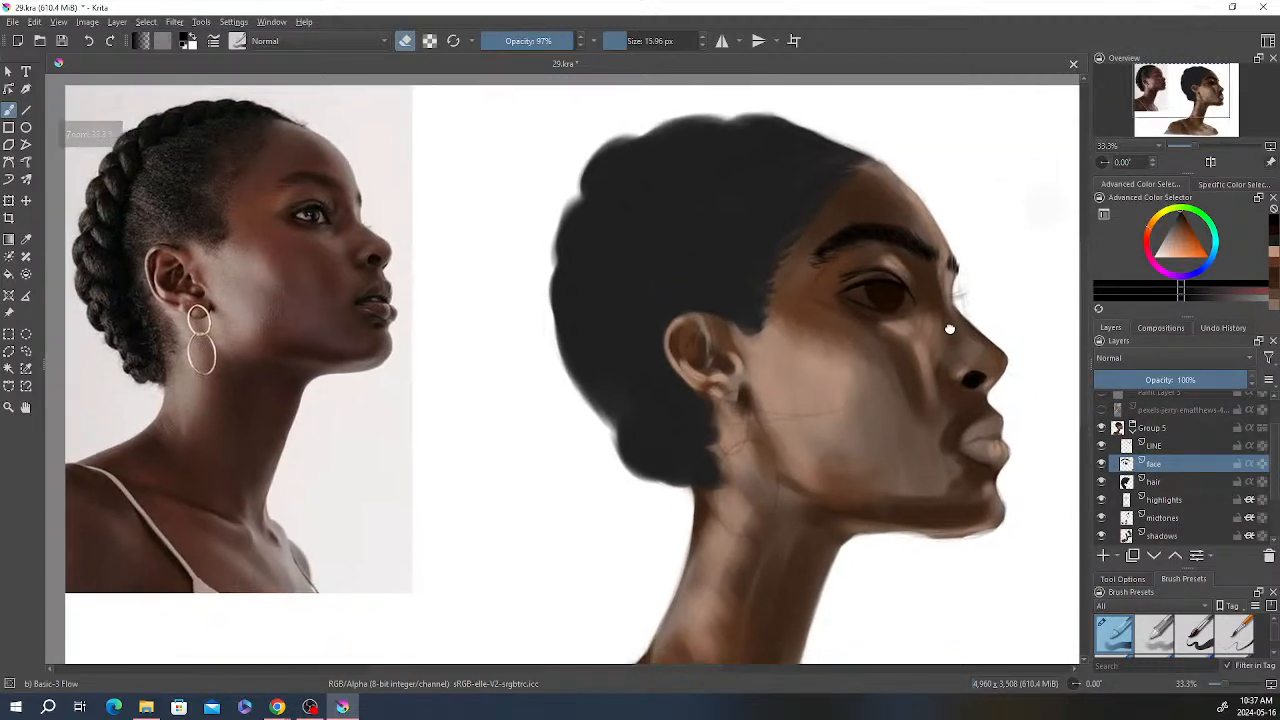
Step: Paint a darker upper lid crease over the near eye, extending toward its outer corner
ctrl+scroll(945, 320, down, 1)
scroll(949, 331, up, 1)
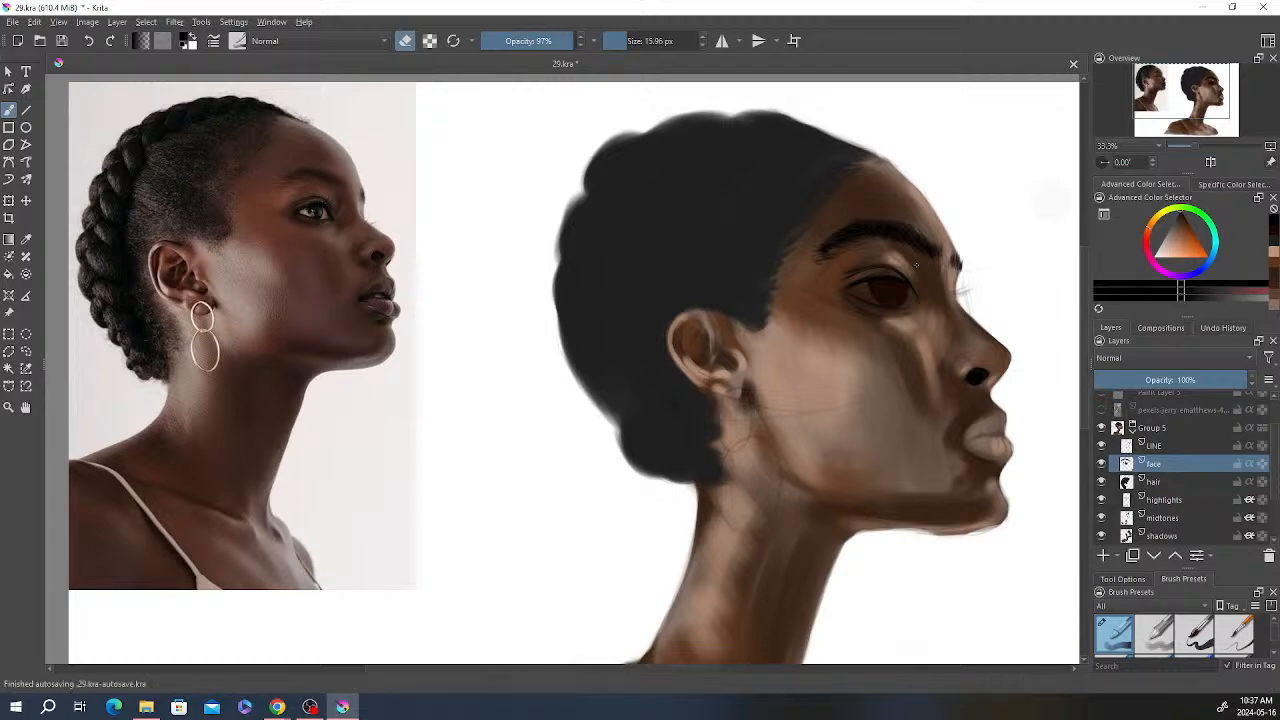
scroll(873, 216, down, 3)
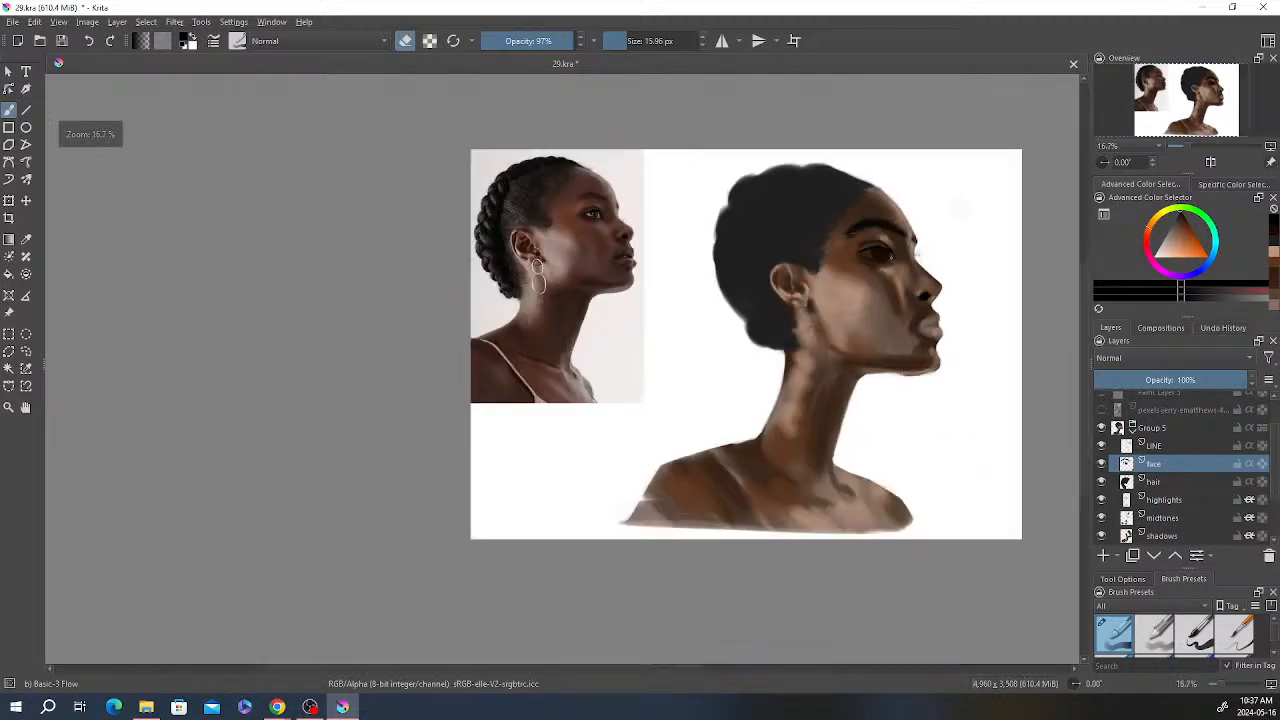
scroll(913, 330, up, 1)
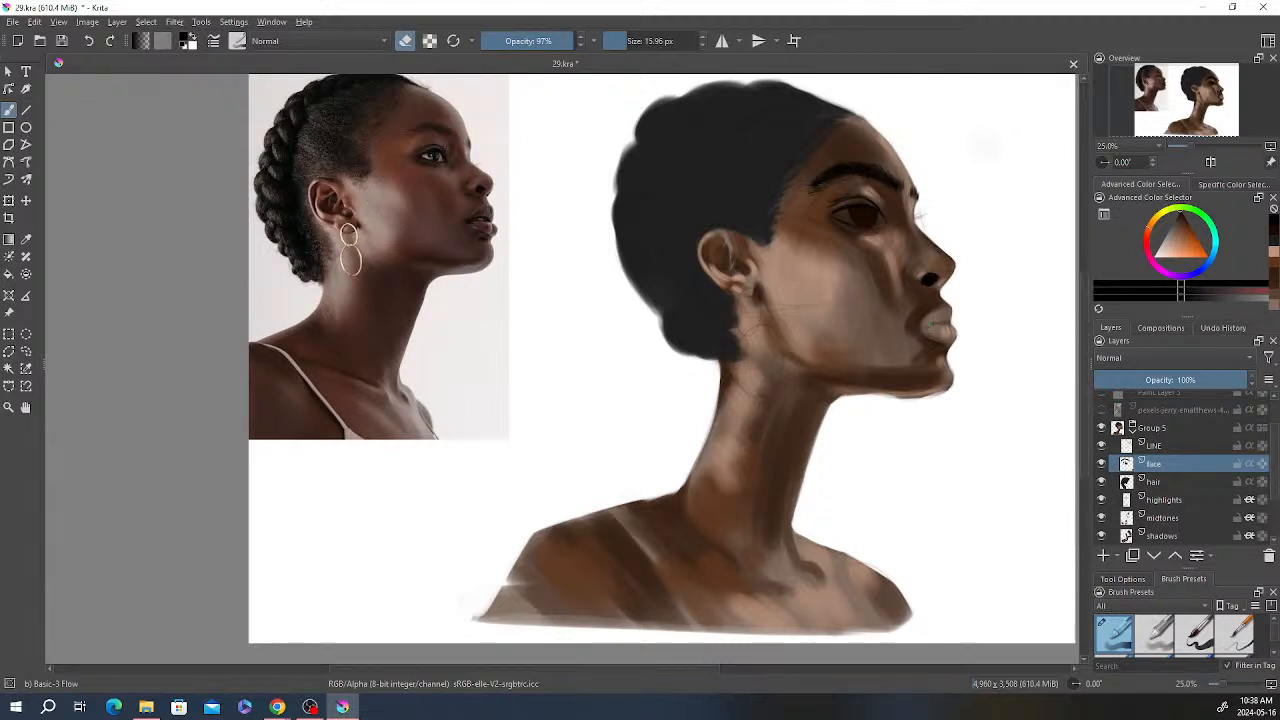
drag(920, 314, 943, 347)
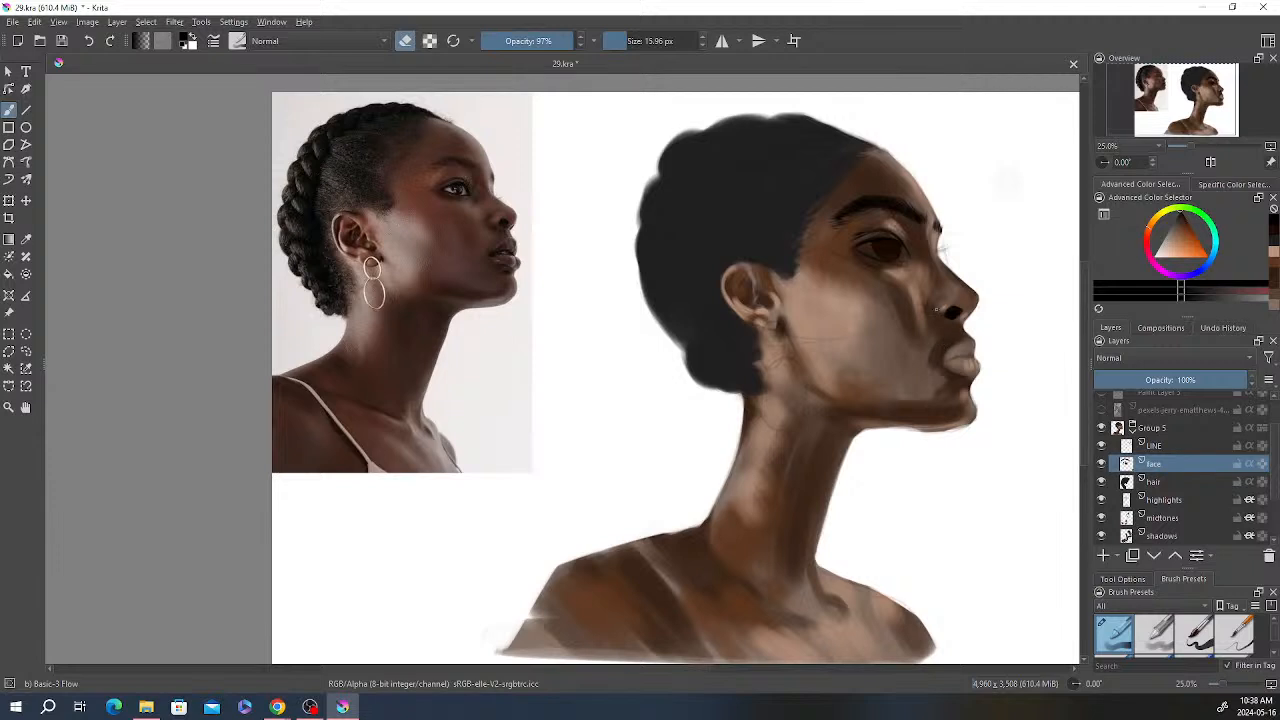
scroll(920, 243, up, 2)
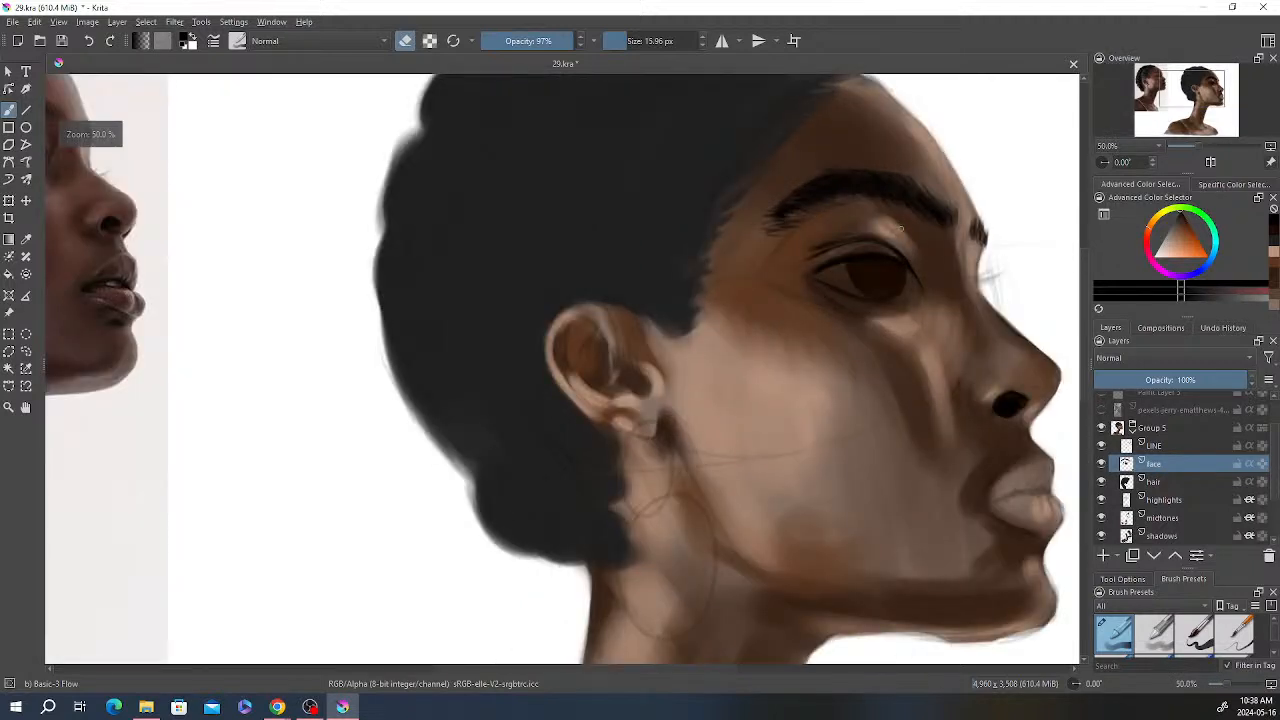
drag(889, 216, 896, 212)
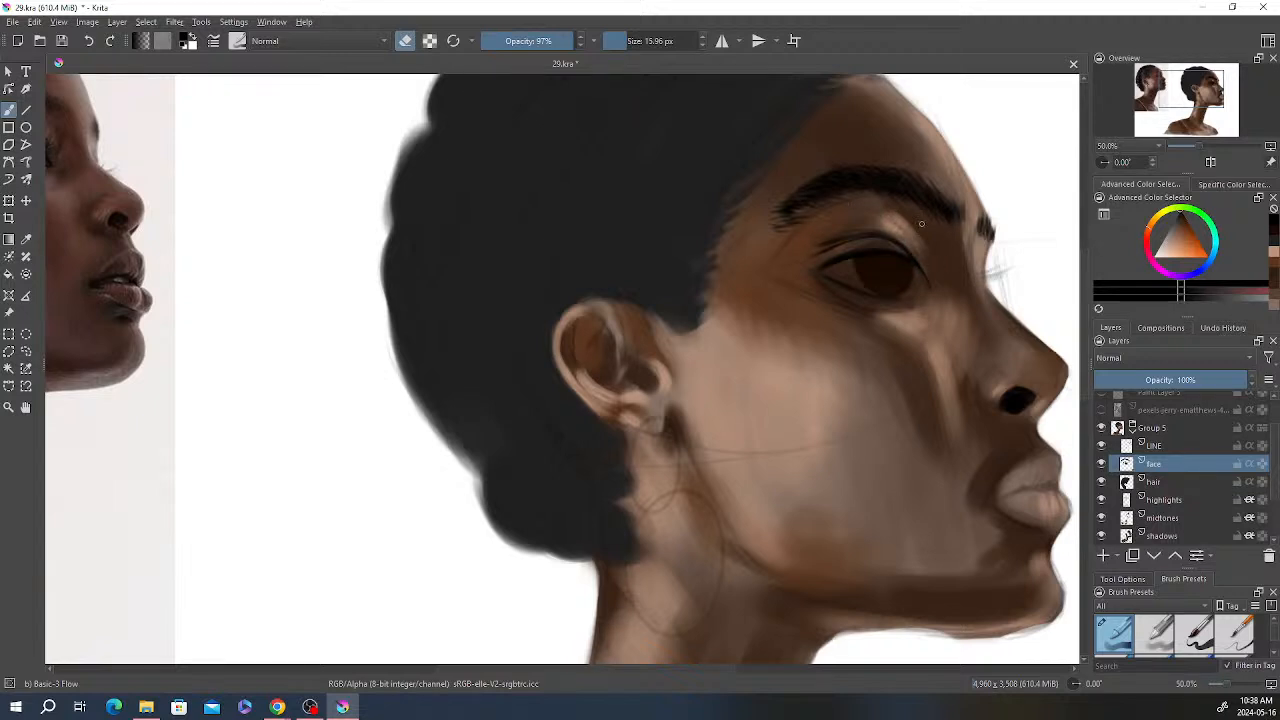
key(e)
drag(816, 243, 907, 248)
scroll(940, 180, down, 1)
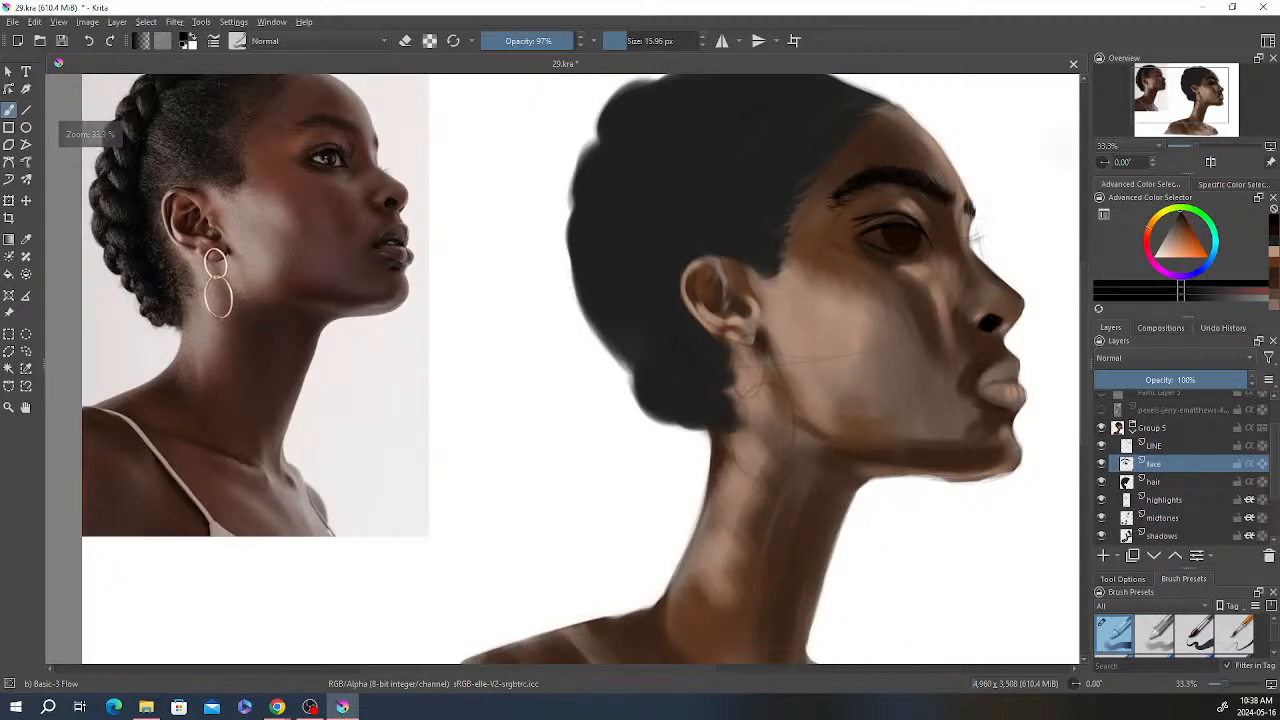
Step: Touch up the near eye's lid crease and outer corner with eraser and brush, and save the document
key(e)
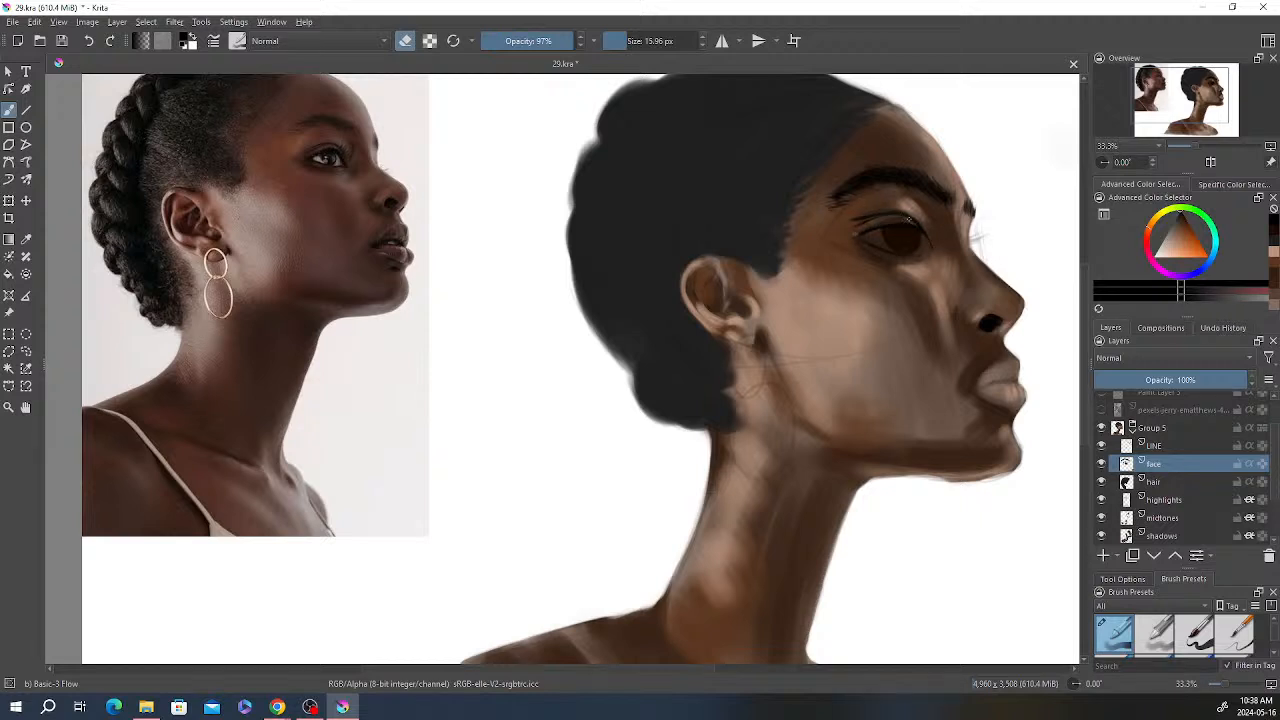
key(e)
key(e)
scroll(893, 266, down, 3)
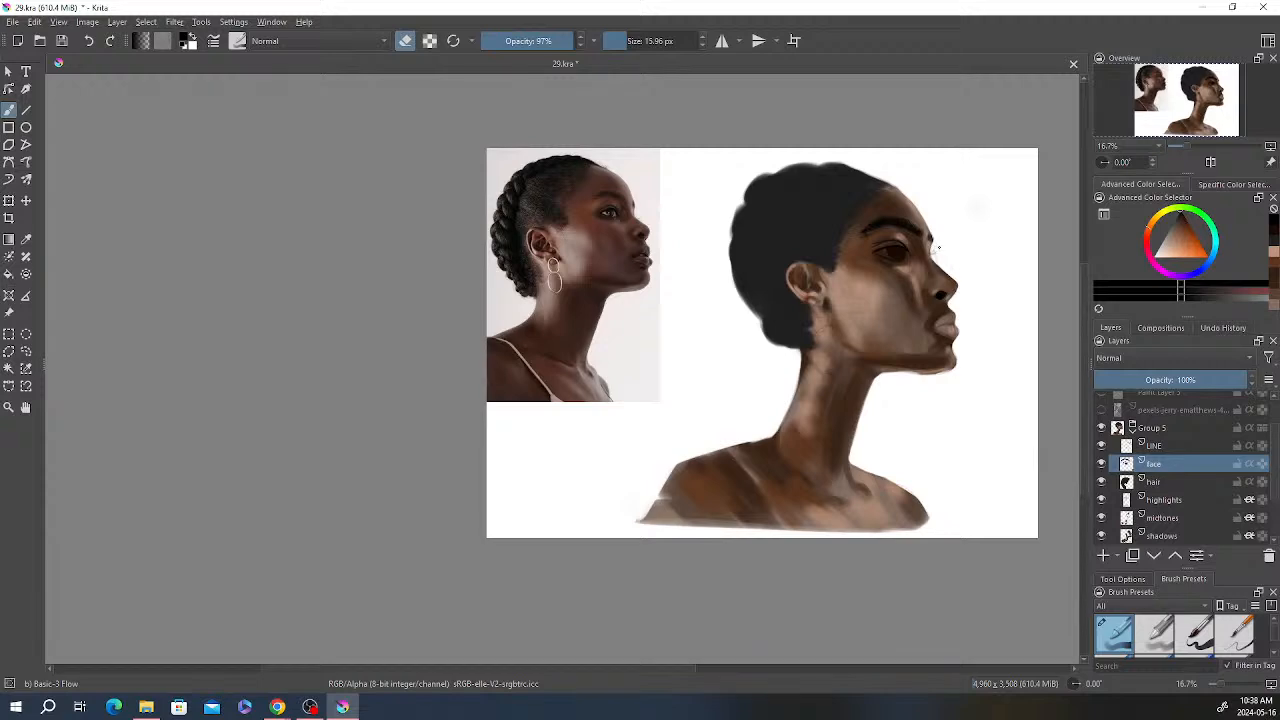
scroll(920, 250, up, 3)
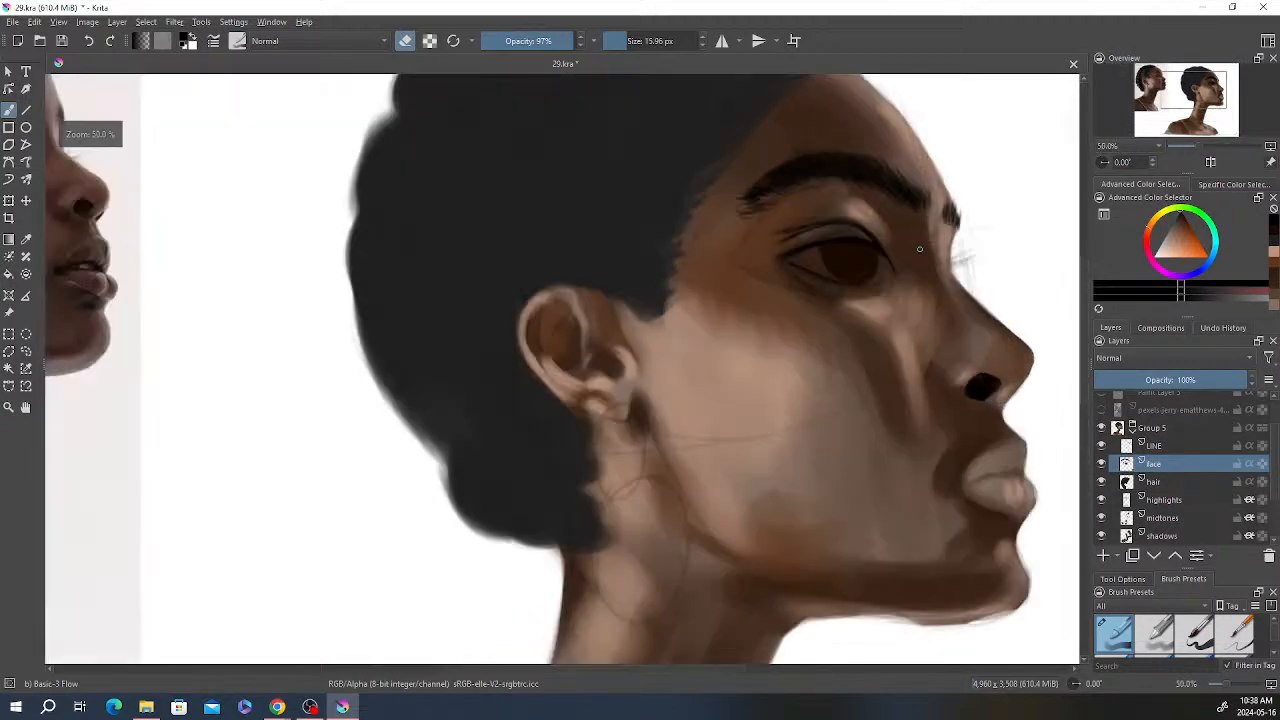
scroll(920, 250, down, 2)
drag(920, 249, 932, 220)
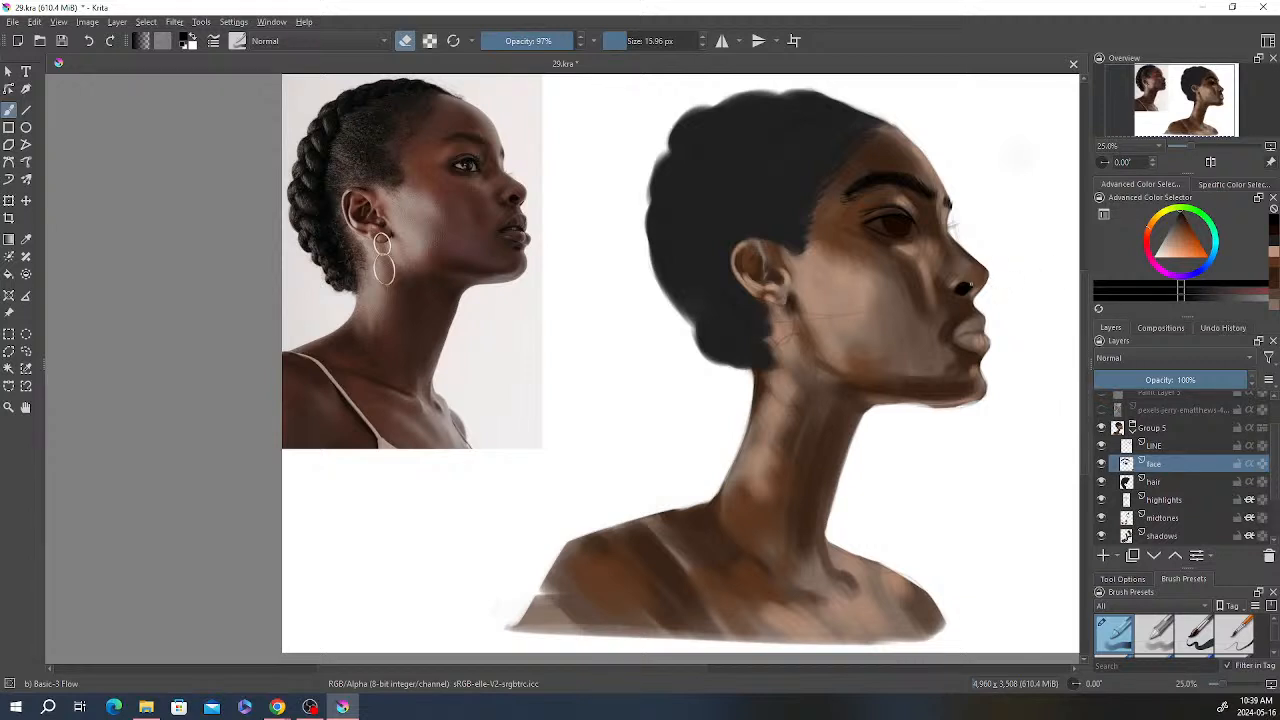
drag(971, 284, 939, 249)
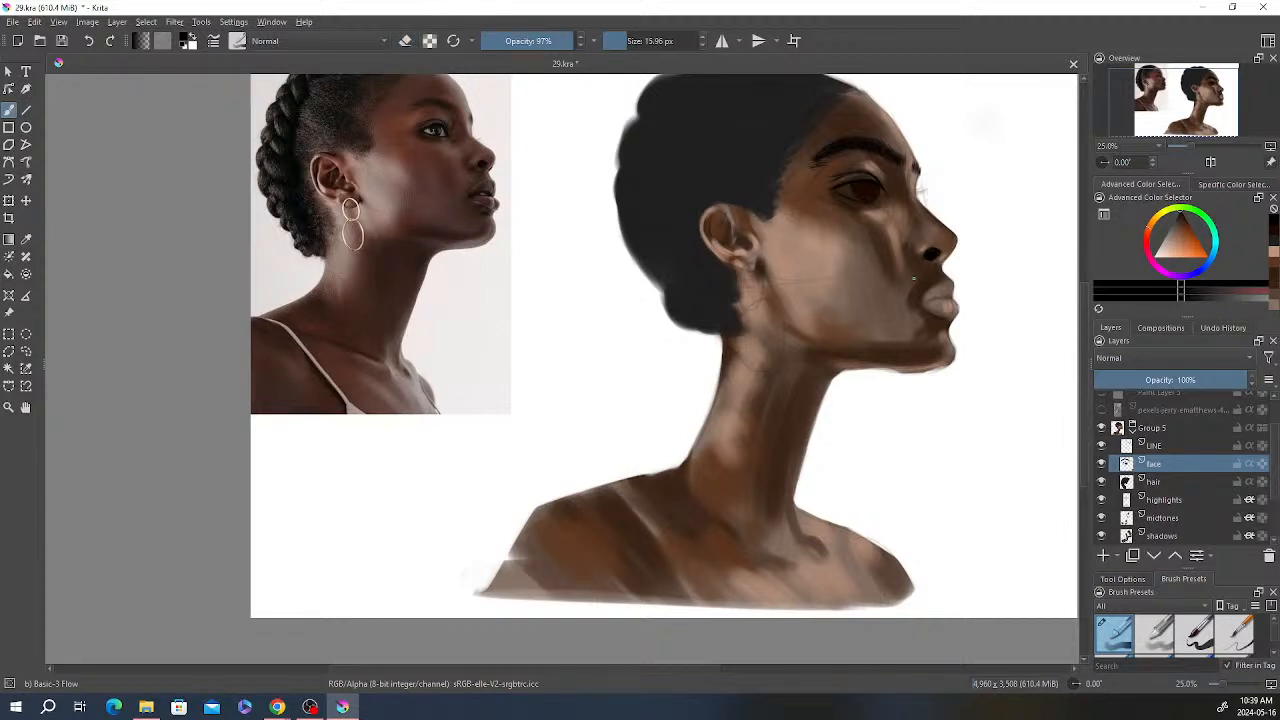
scroll(858, 300, down, 2)
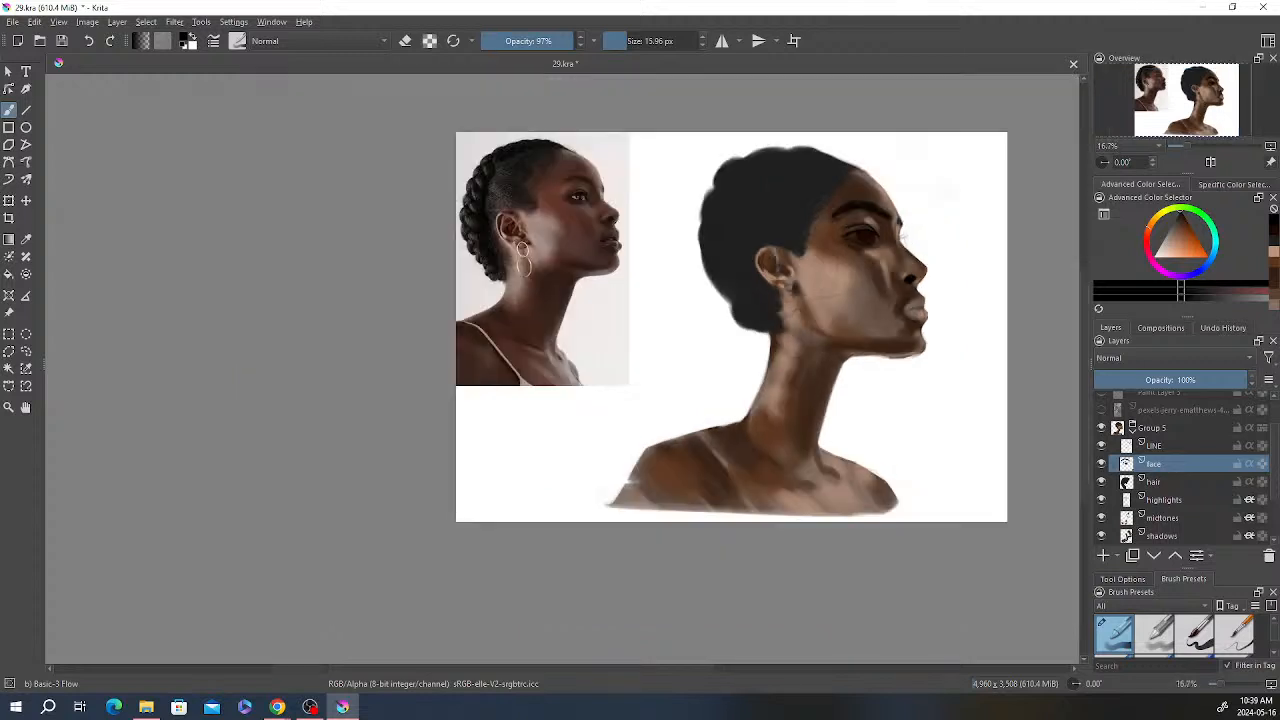
scroll(860, 307, up, 2)
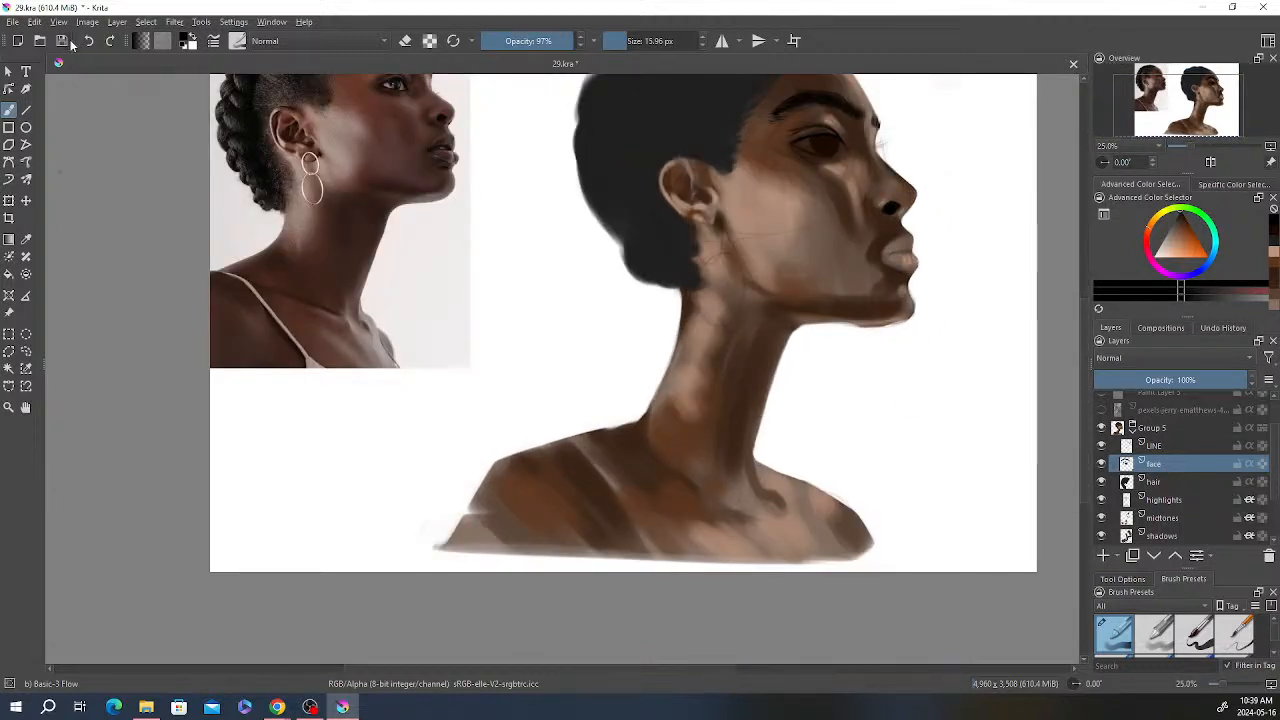
key(ctrl+s)
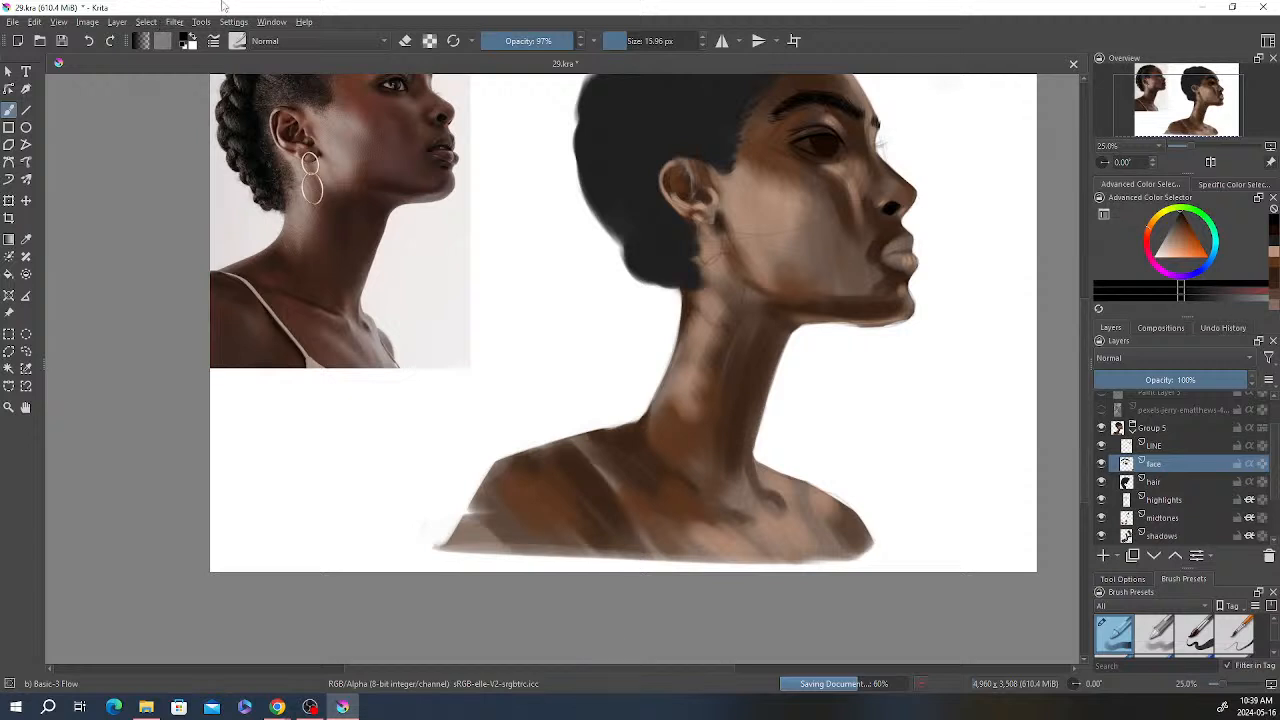
Step: Select the LINE layer and hide the face, hair, highlights, midtones, shadows and base layers
scroll(855, 381, down, 2)
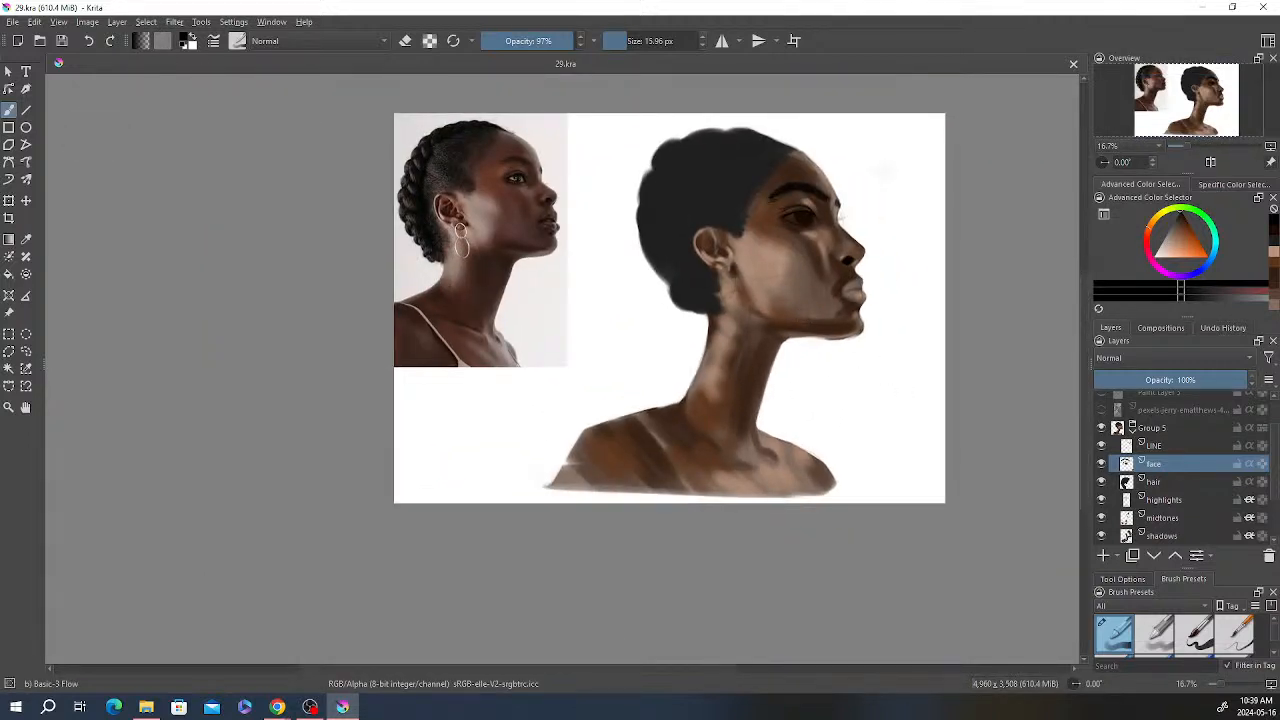
click(1173, 443)
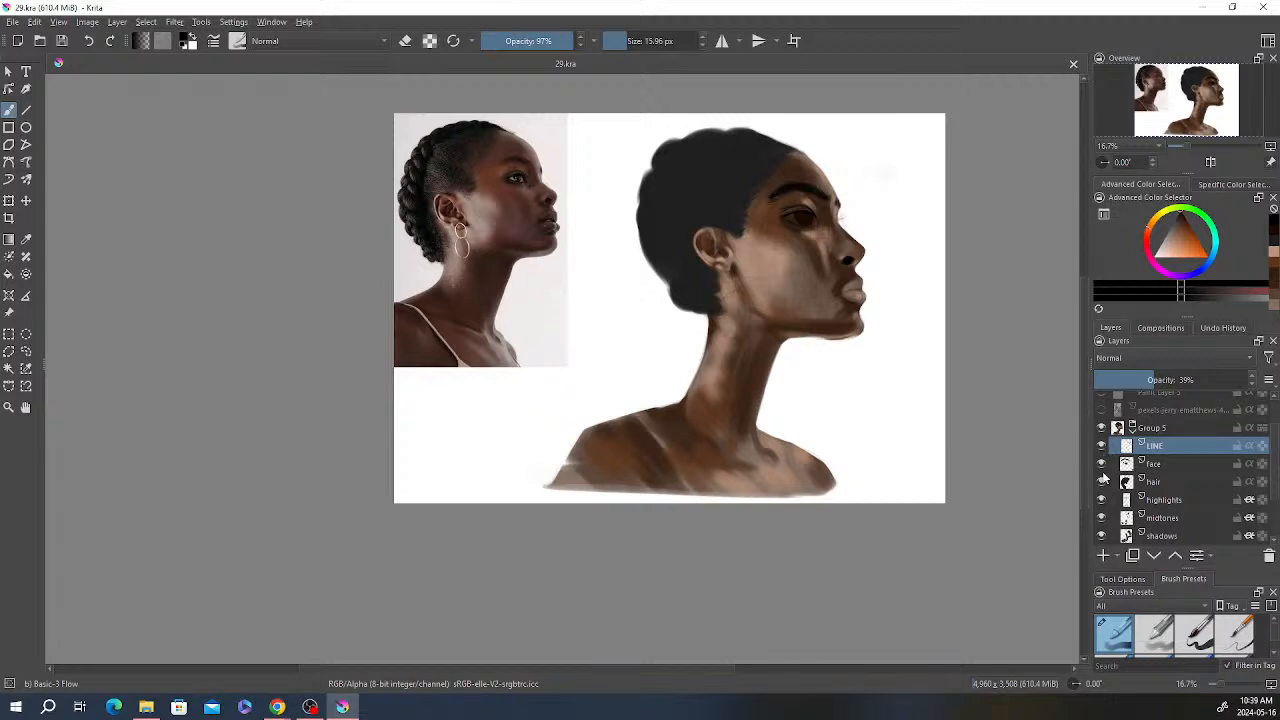
scroll(1183, 488, down, 2)
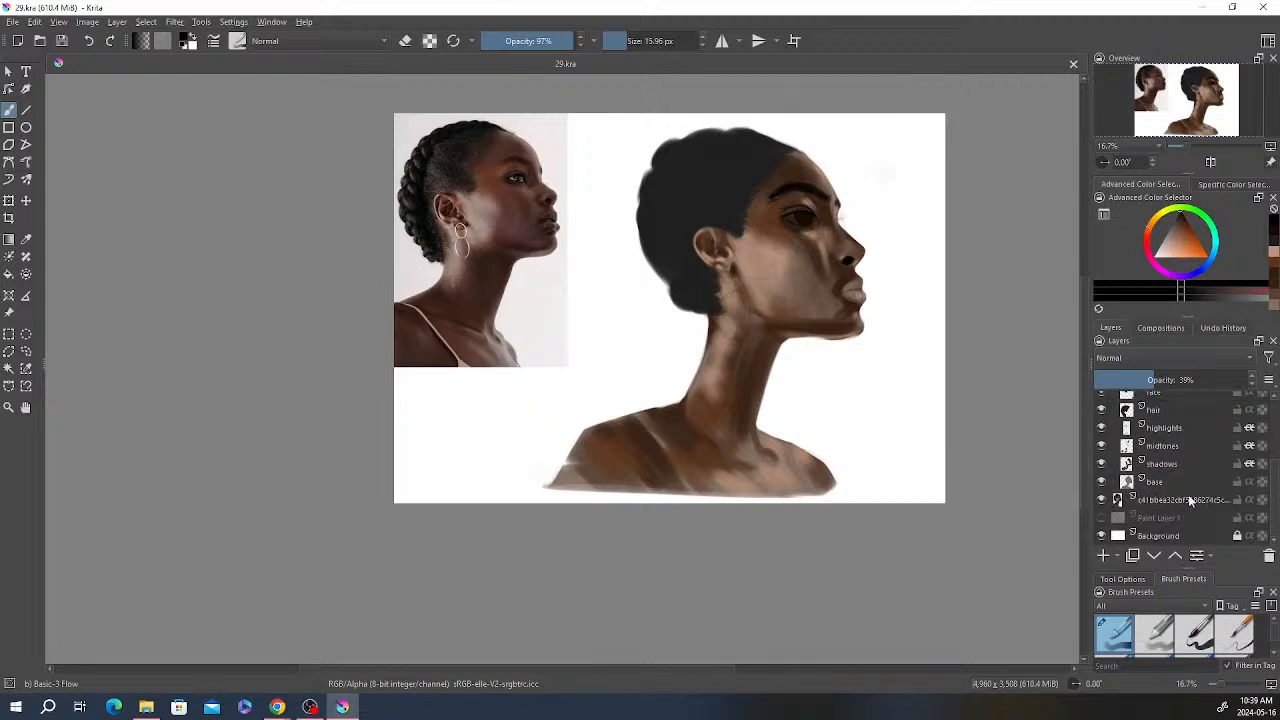
mouse_move(1190, 500)
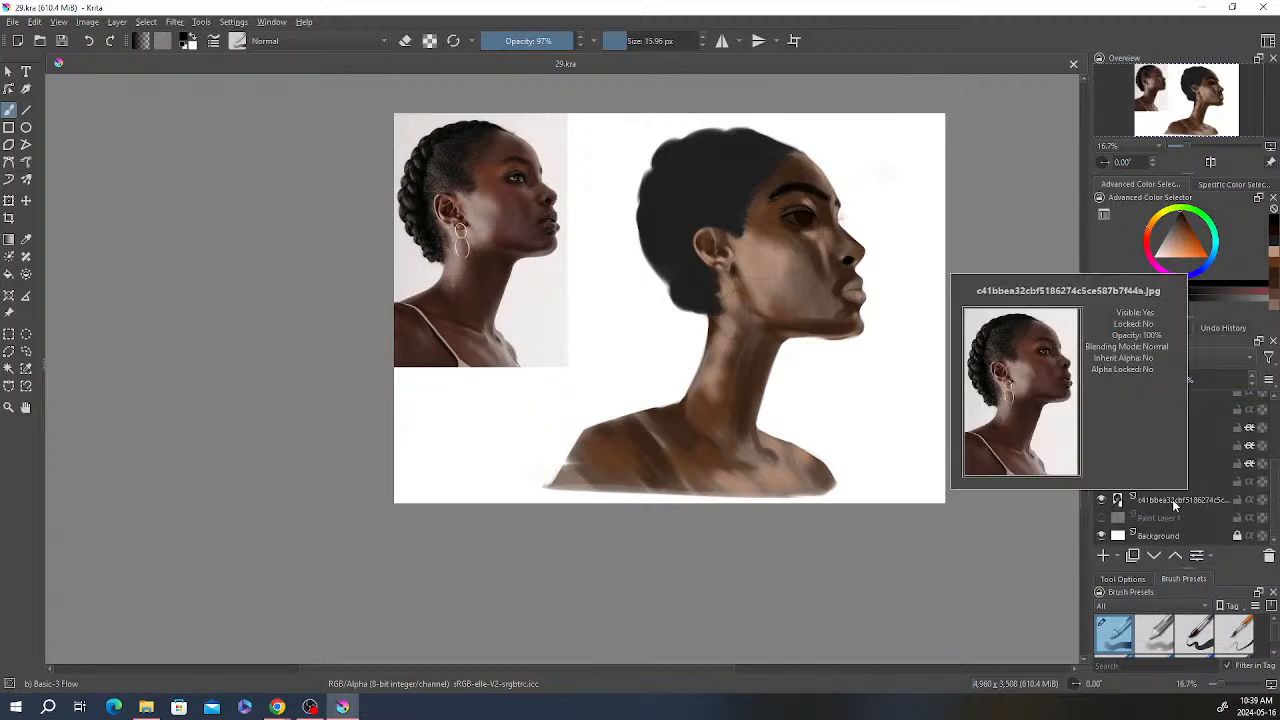
scroll(1175, 505, up, 2)
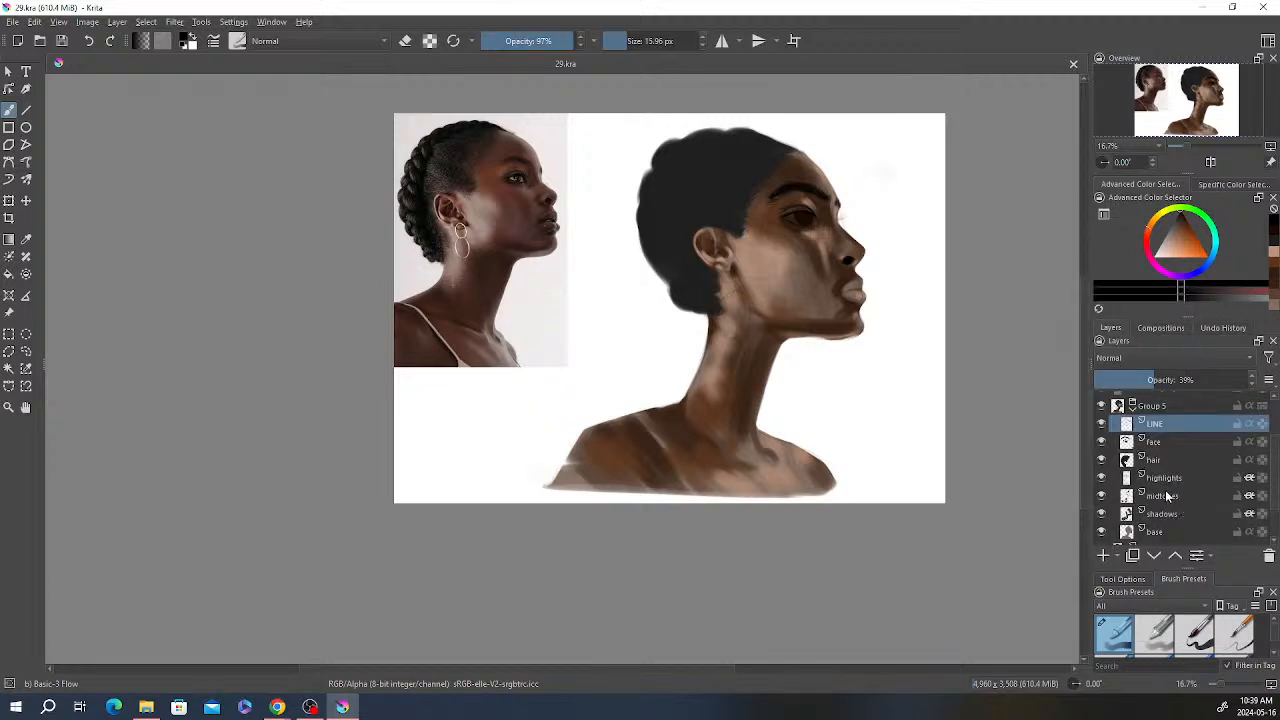
click(1101, 441)
click(1099, 459)
click(1101, 477)
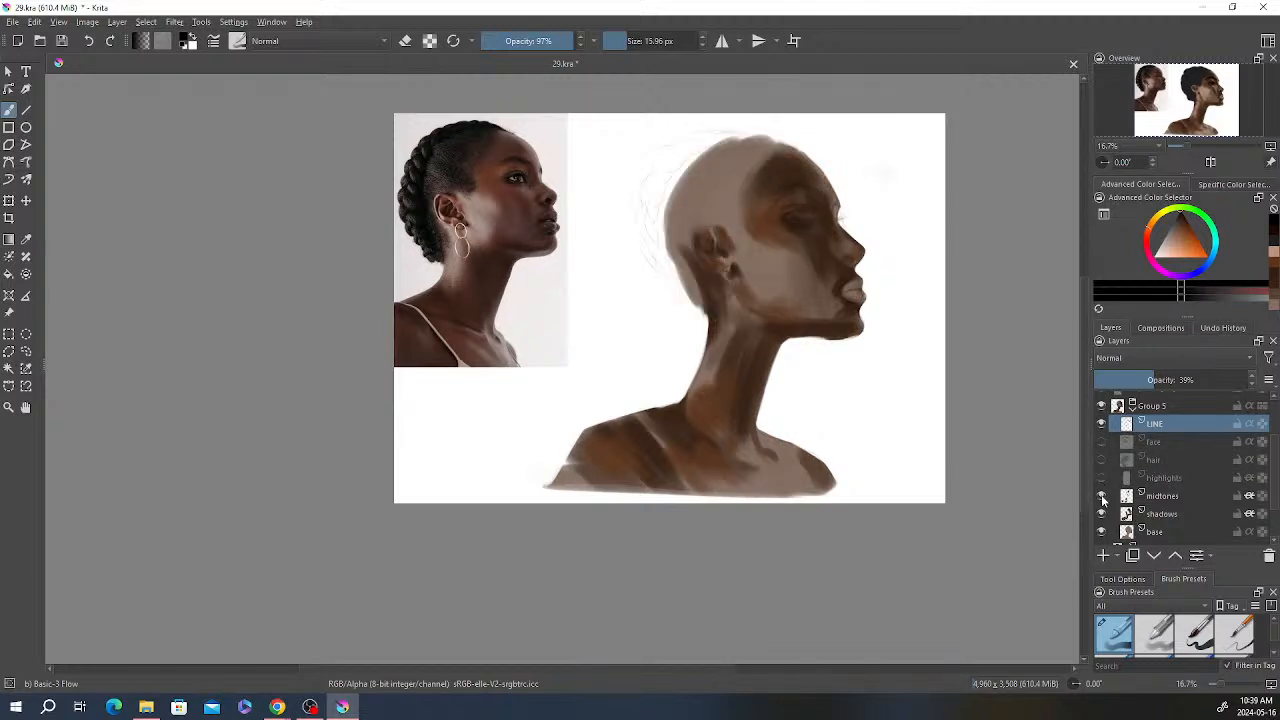
click(1101, 495)
click(1102, 513)
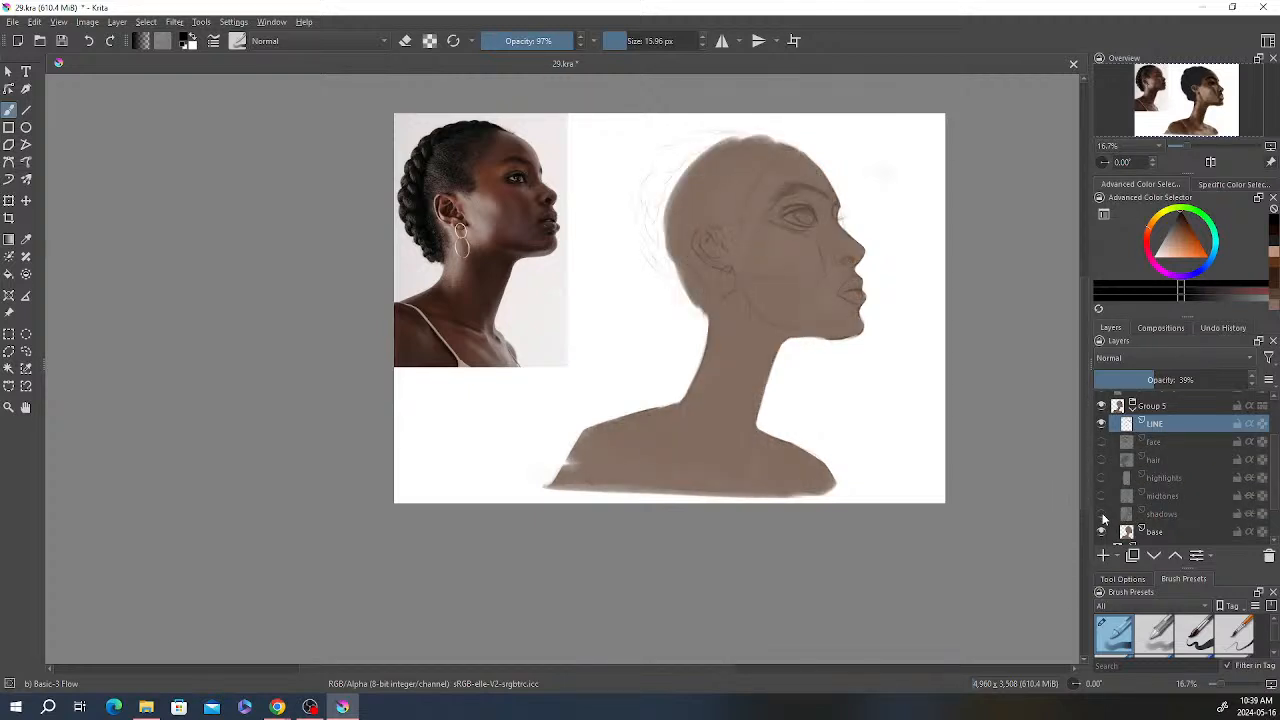
click(1101, 531)
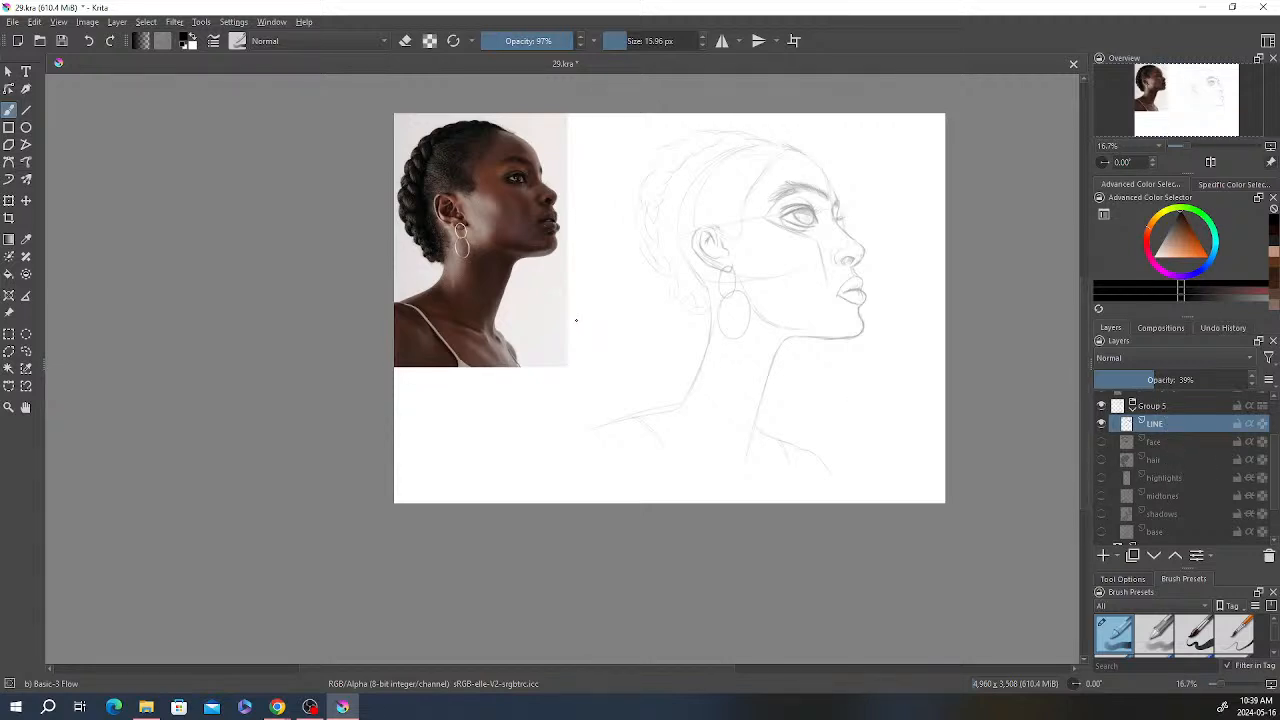
Step: Select the sketch's lower neck and shoulders with a rectangular selection and move them slightly up and right
click(8, 334)
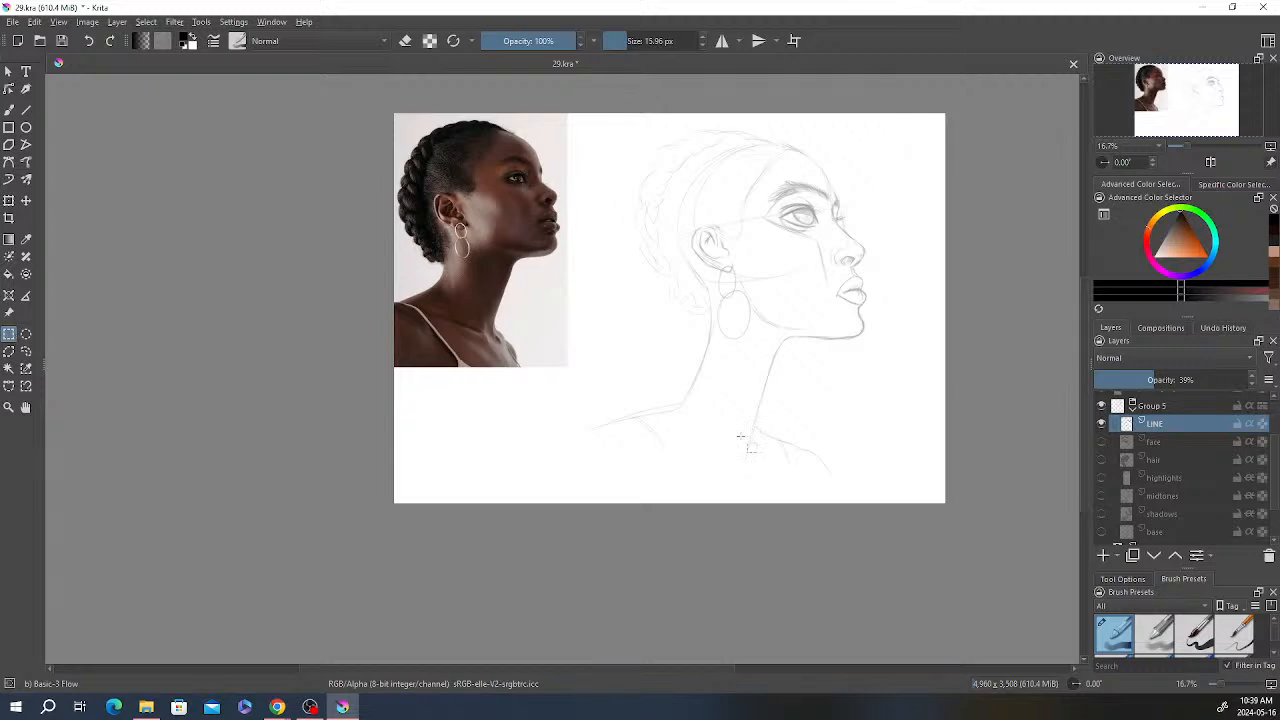
drag(547, 392, 897, 541)
click(26, 200)
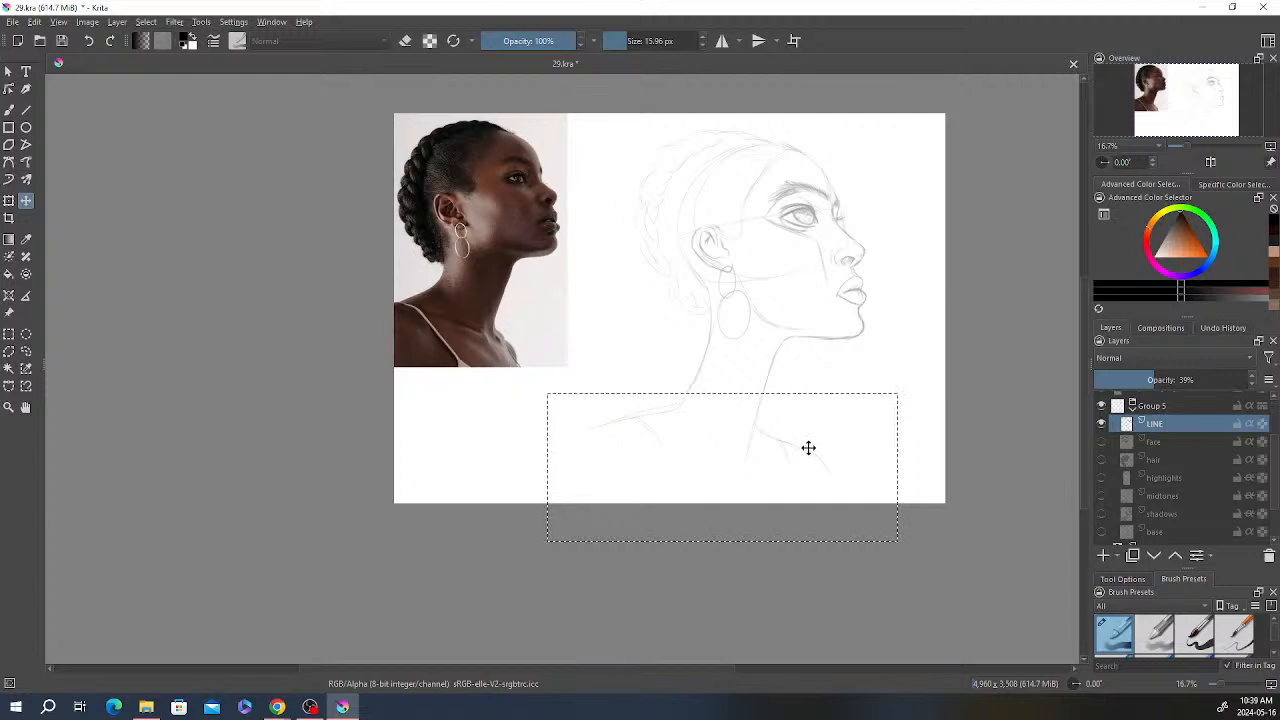
drag(808, 448, 808, 438)
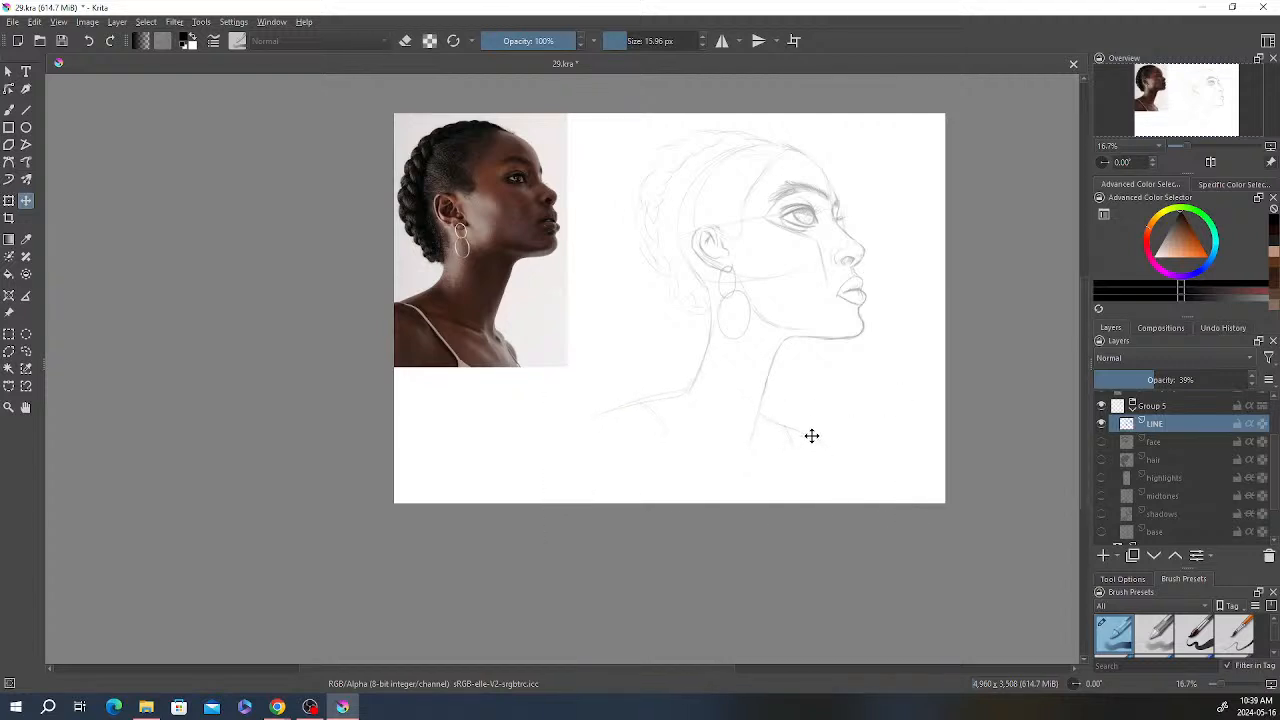
key(Return)
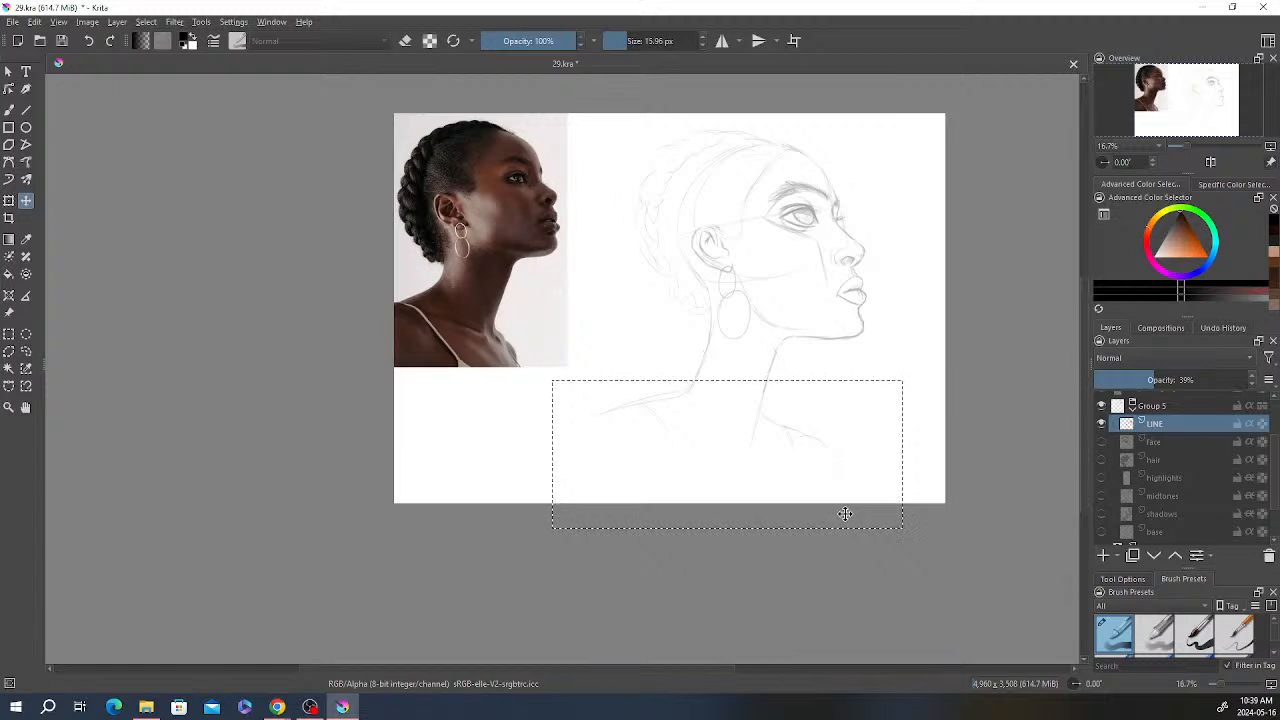
Step: Clear the rectangular selection around the sketched shoulders and save the document
click(9, 334)
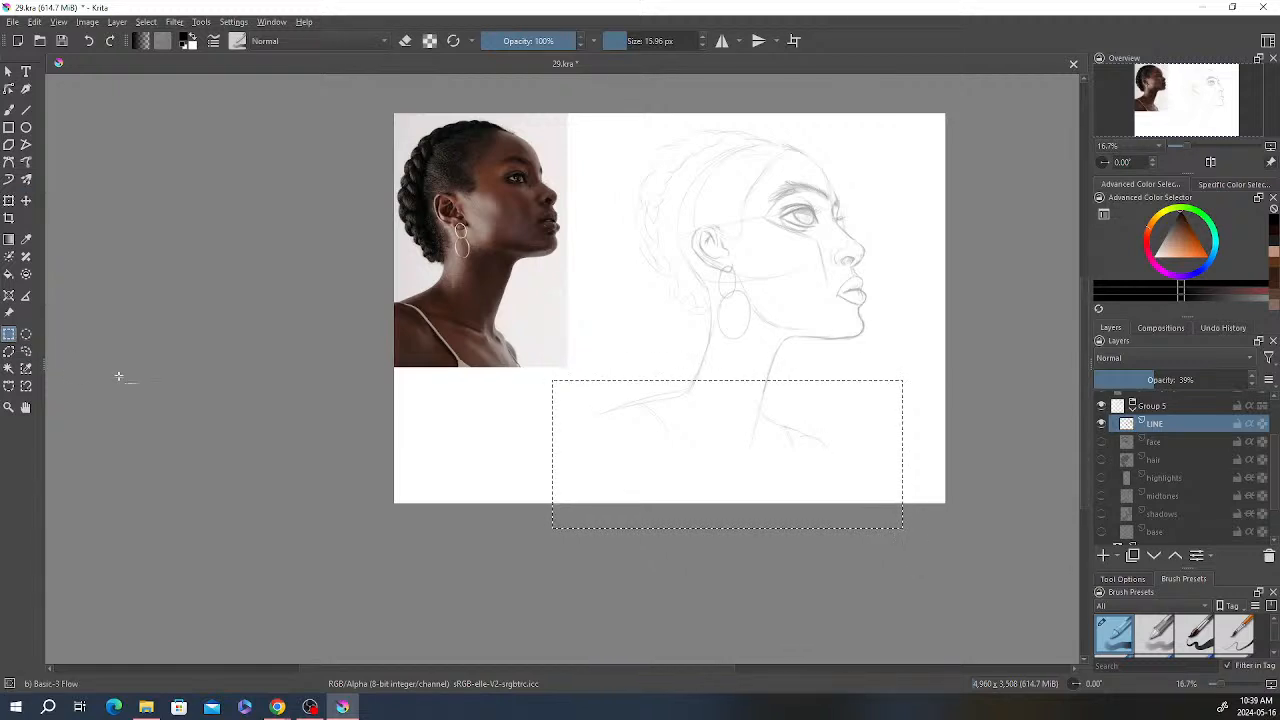
drag(919, 246, 919, 251)
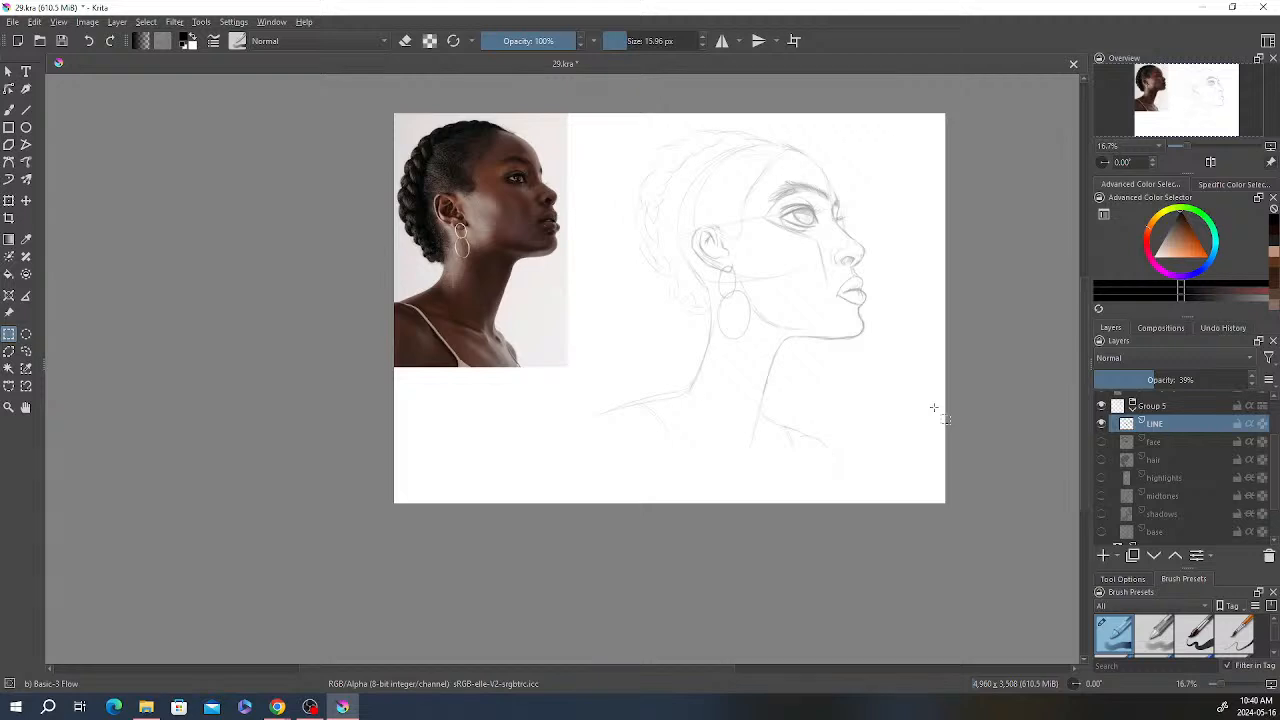
drag(871, 370, 866, 414)
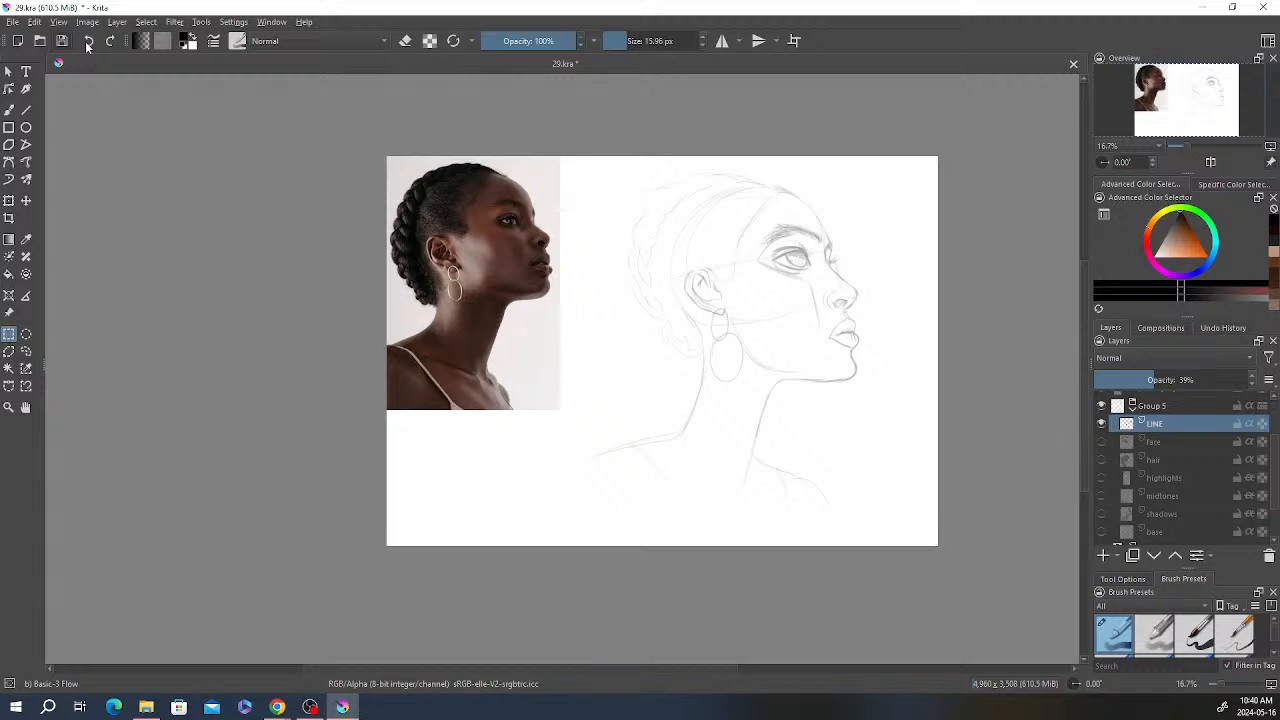
key(ctrl+s)
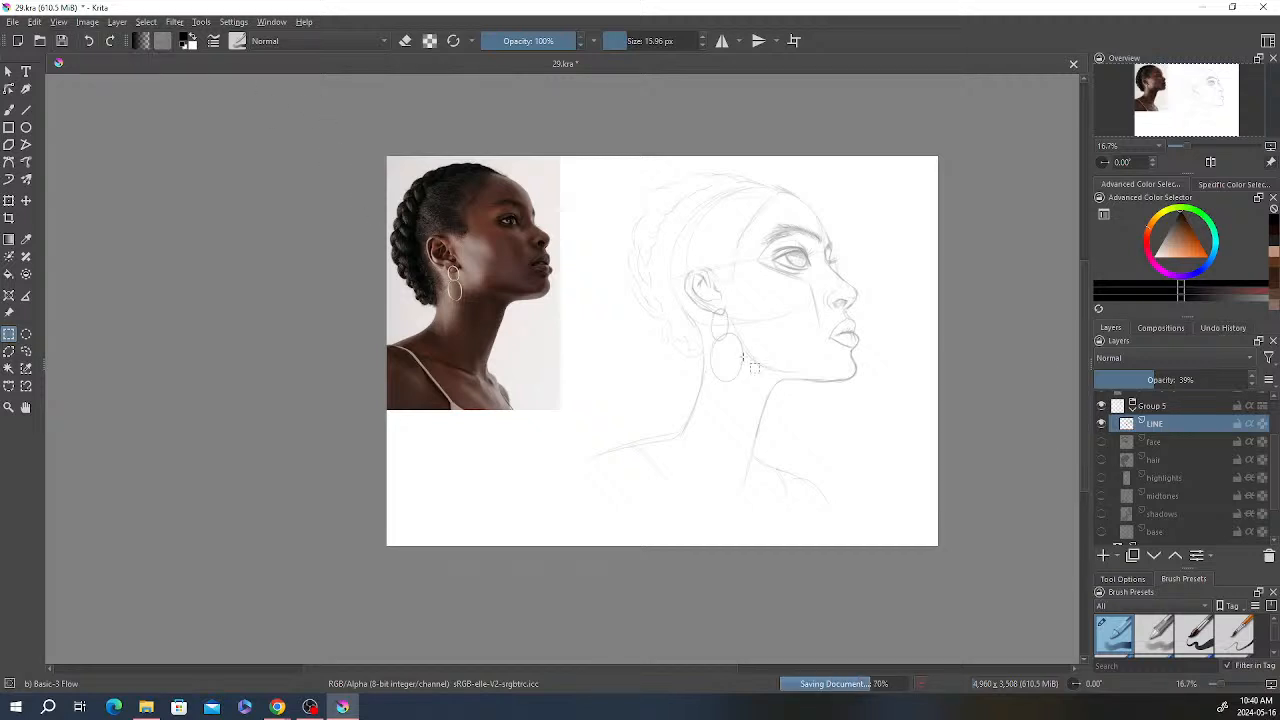
scroll(782, 374, down, 1)
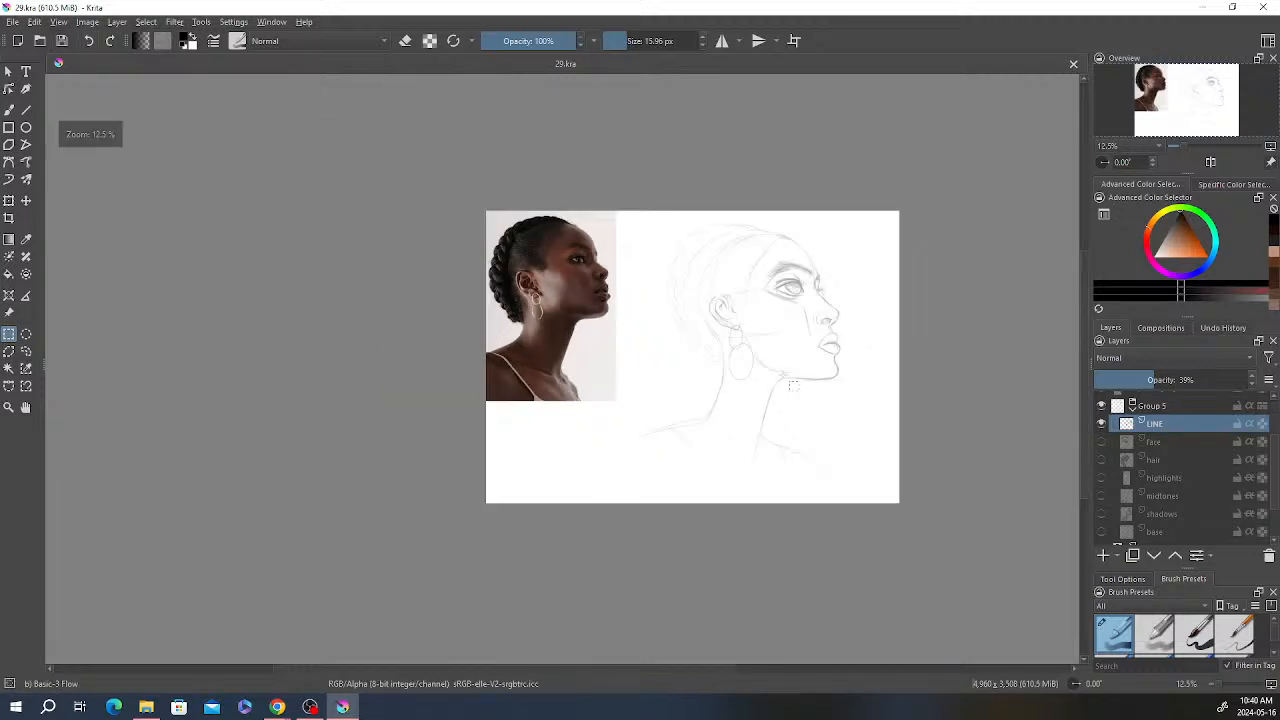
scroll(790, 383, up, 1)
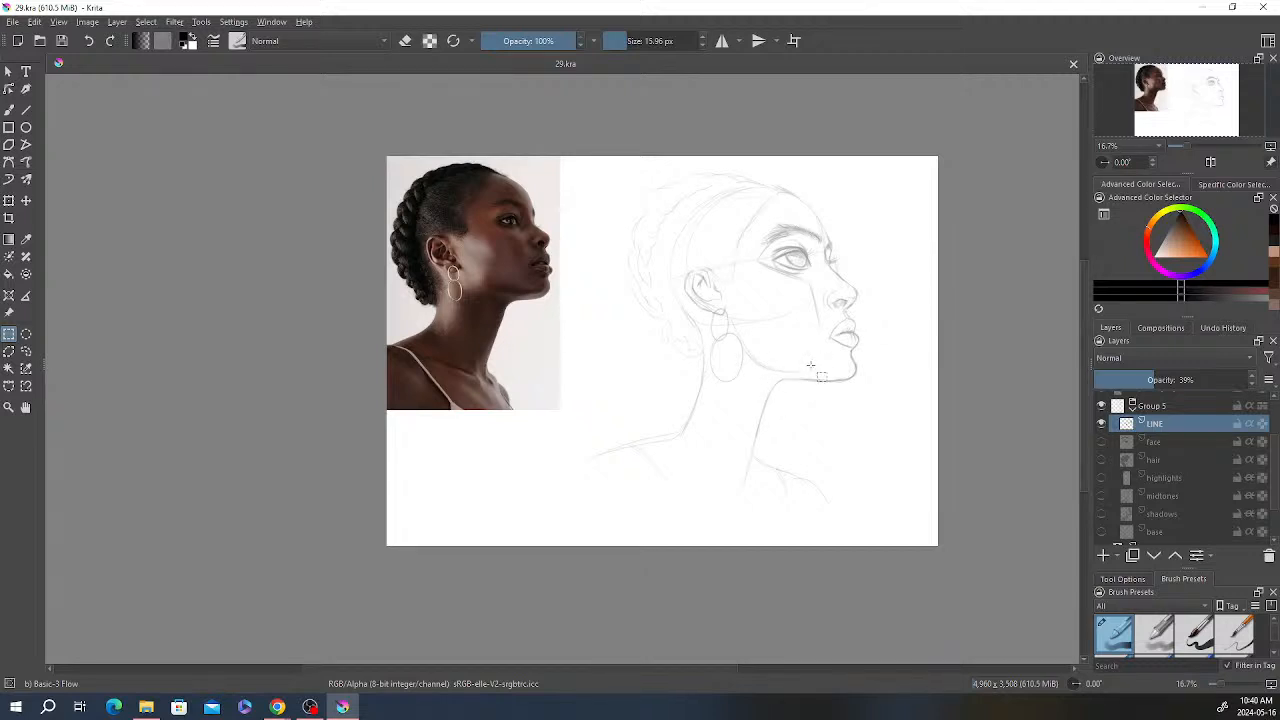
Step: Undo the deselection, make the base layer active and show the base and shadows layers
scroll(1150, 480, down, 3)
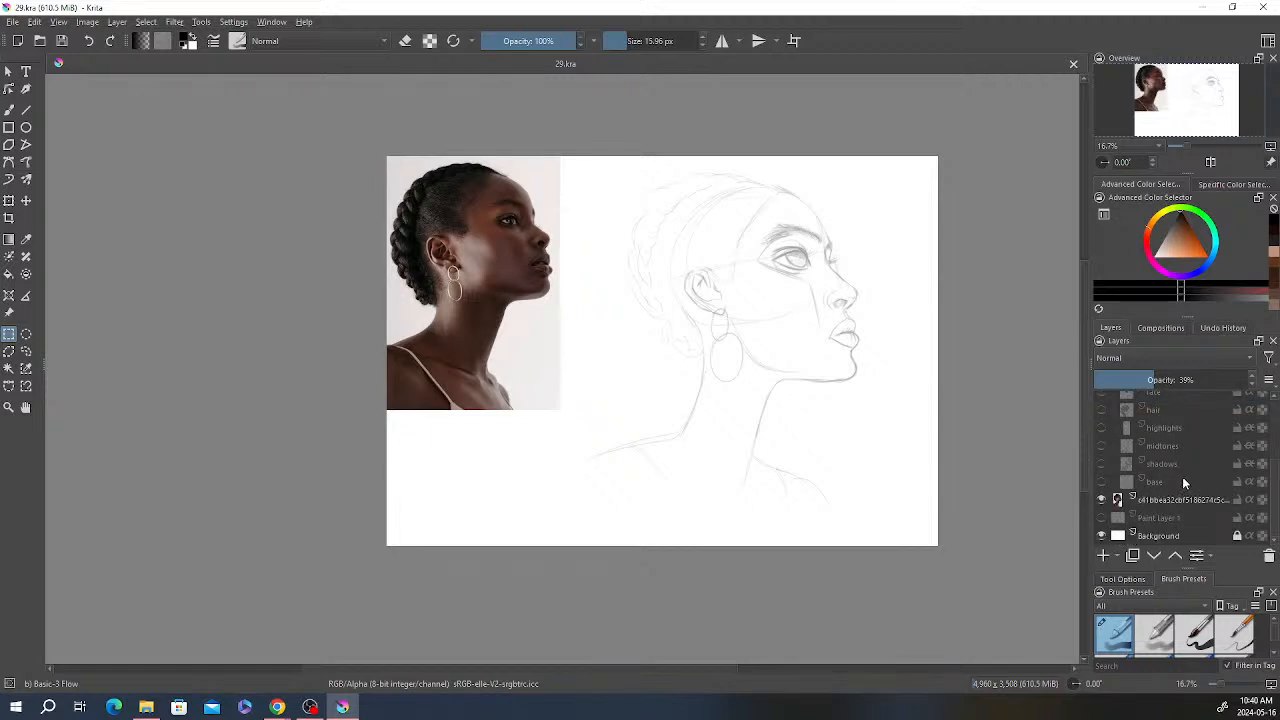
mouse_move(1158, 488)
click(88, 44)
click(1156, 482)
click(1102, 482)
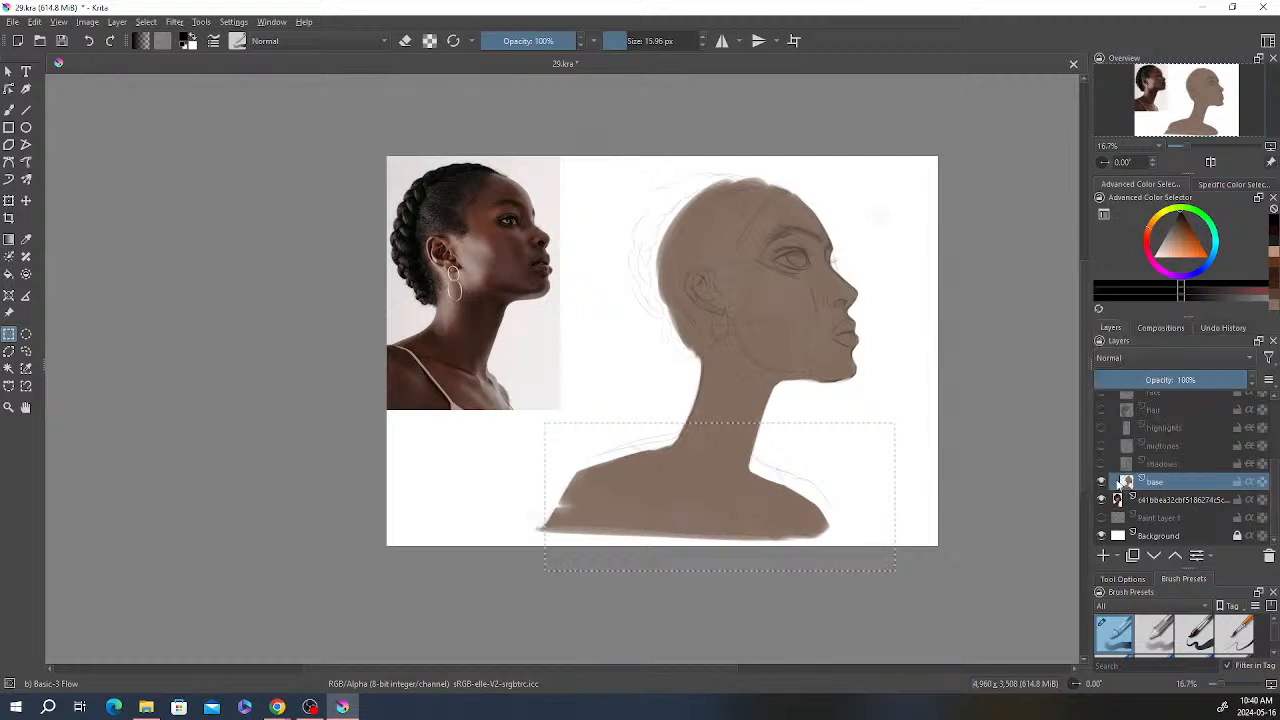
click(1104, 463)
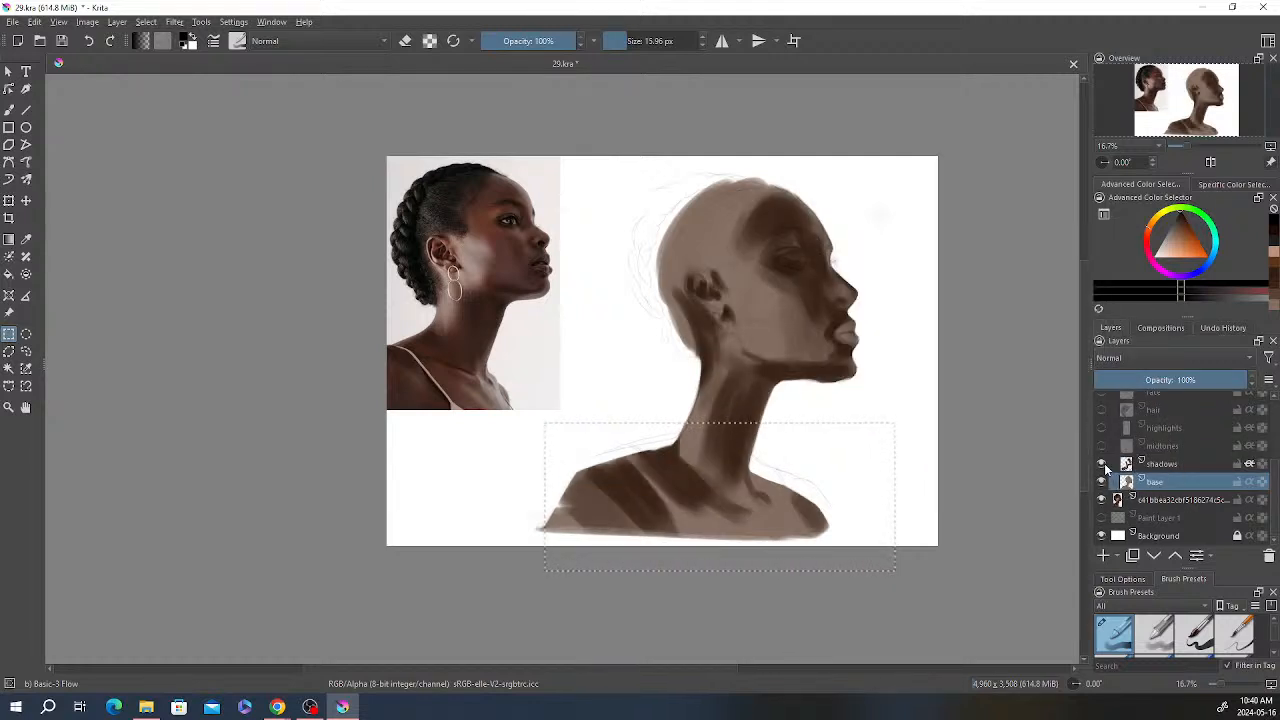
Step: Show the midtones and highlights layers and select the four layers from highlights down to base
click(1102, 446)
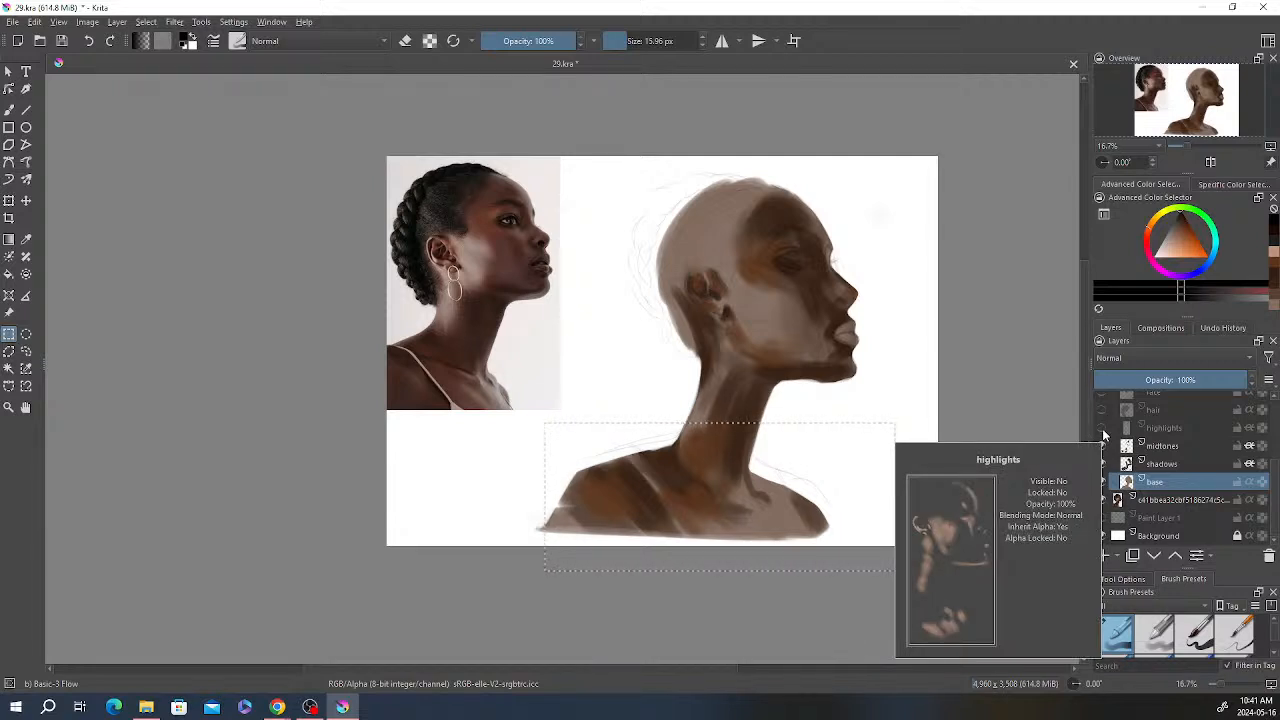
click(1102, 428)
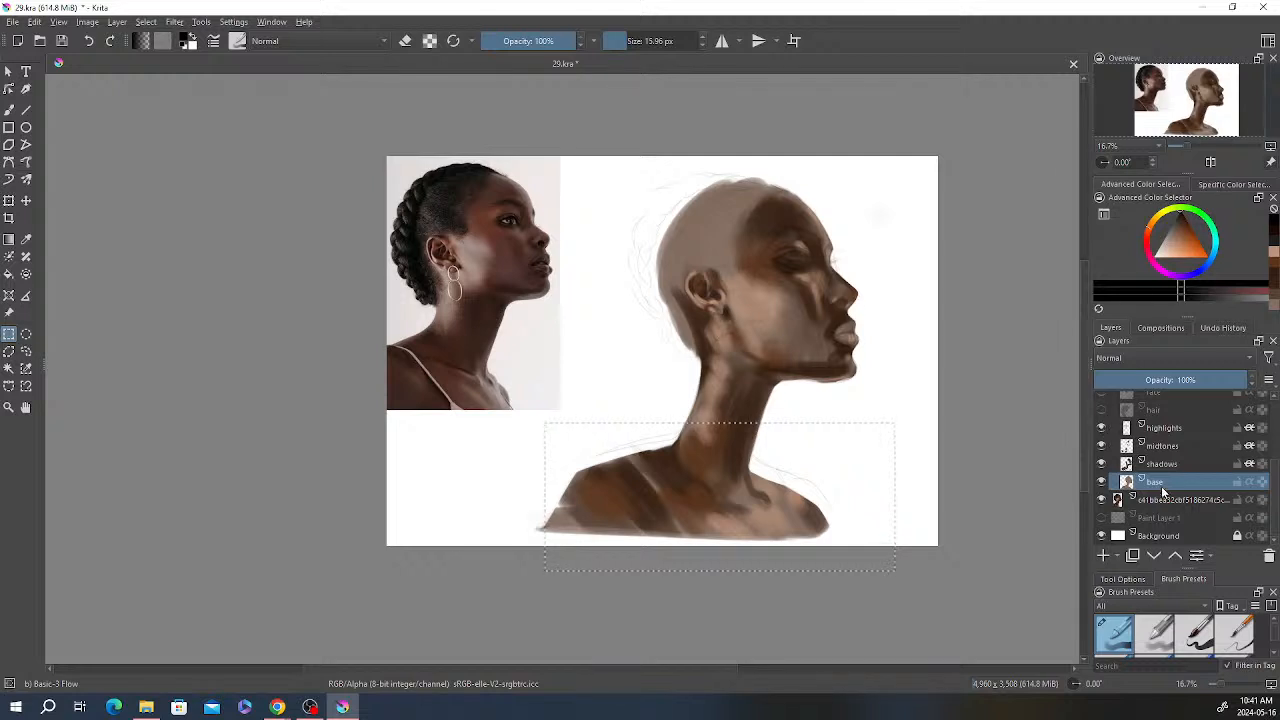
scroll(1169, 488, up, 2)
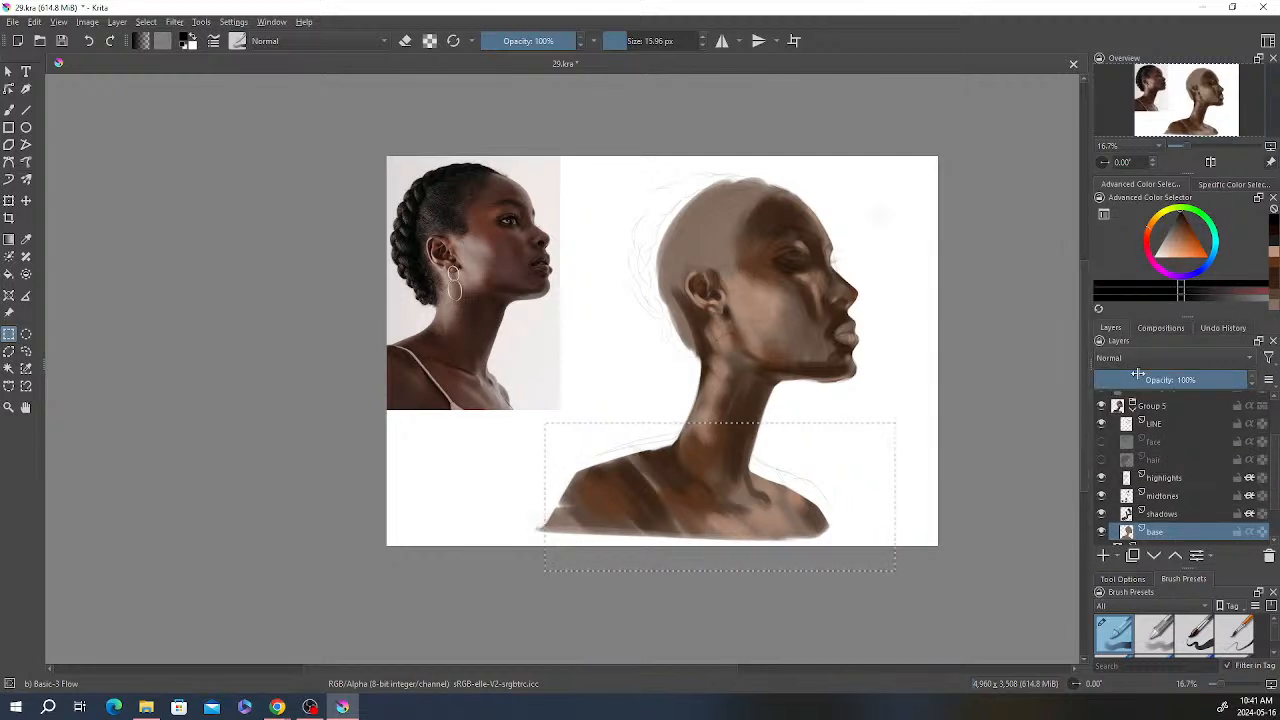
scroll(1148, 464, down, 2)
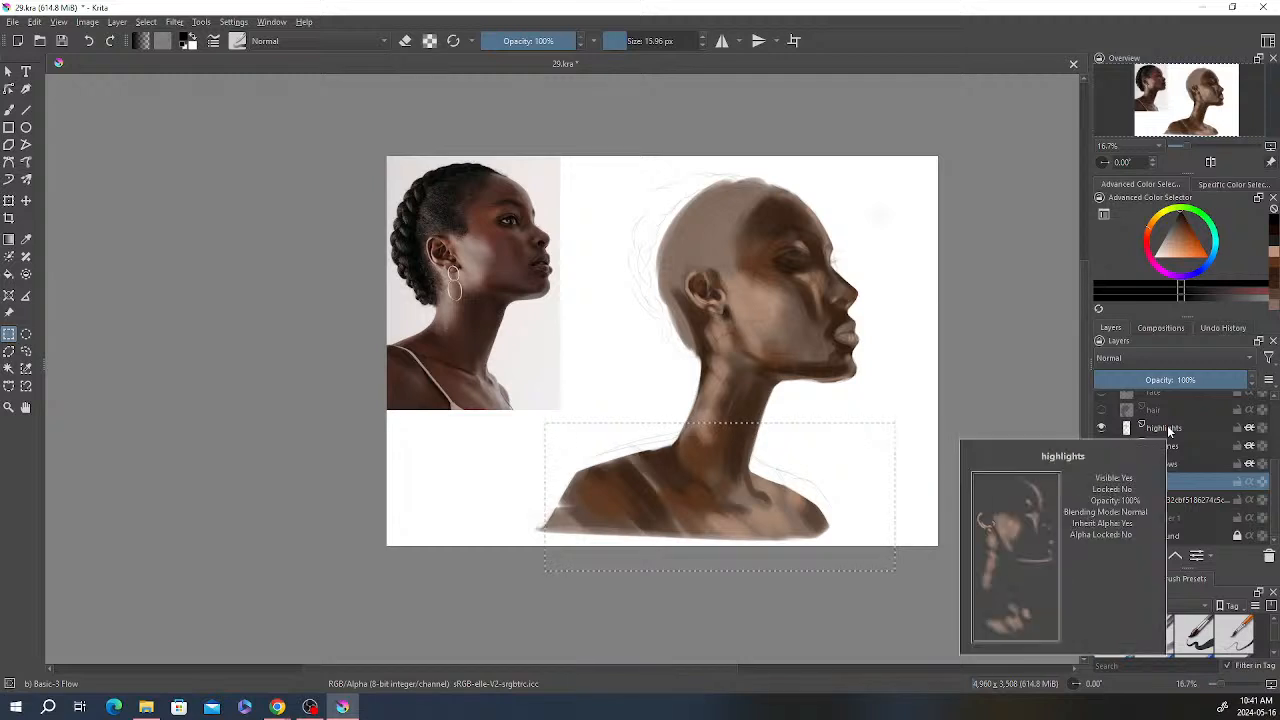
shift+click(1167, 425)
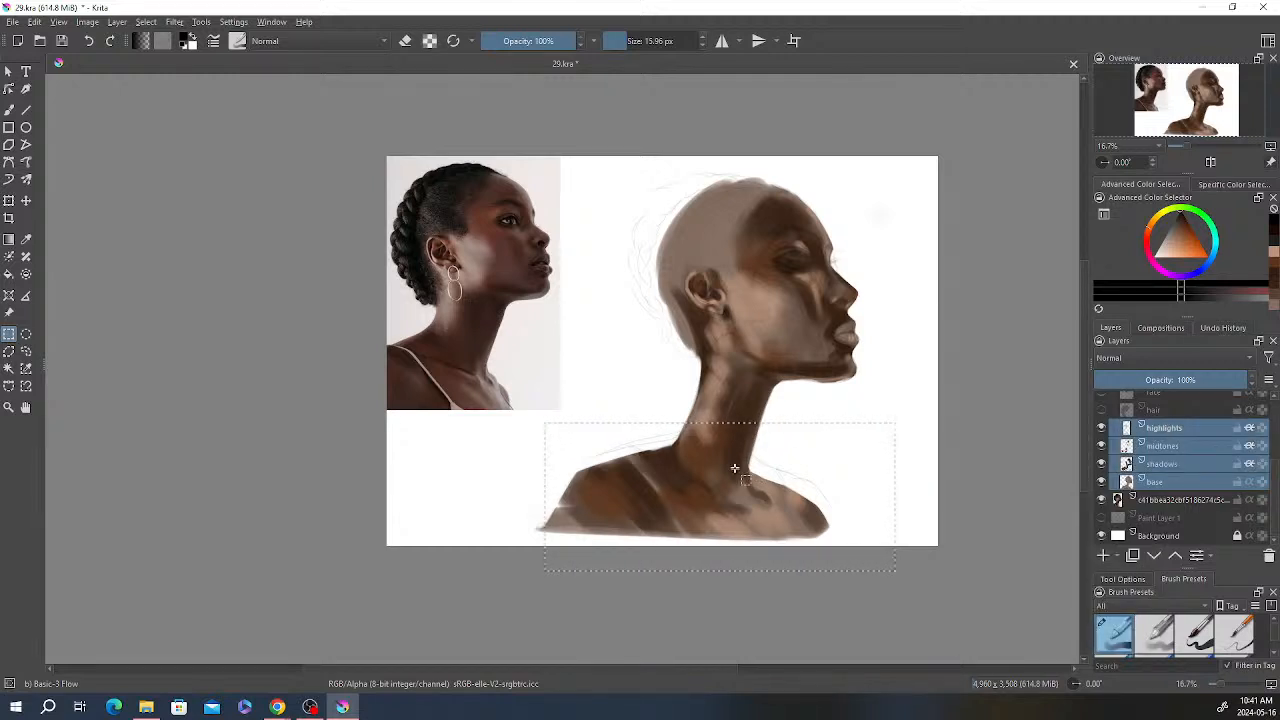
Step: Hide the highlights, midtones and shadows layers and move the selected shoulder area of the base layer slightly up and to the right
click(26, 200)
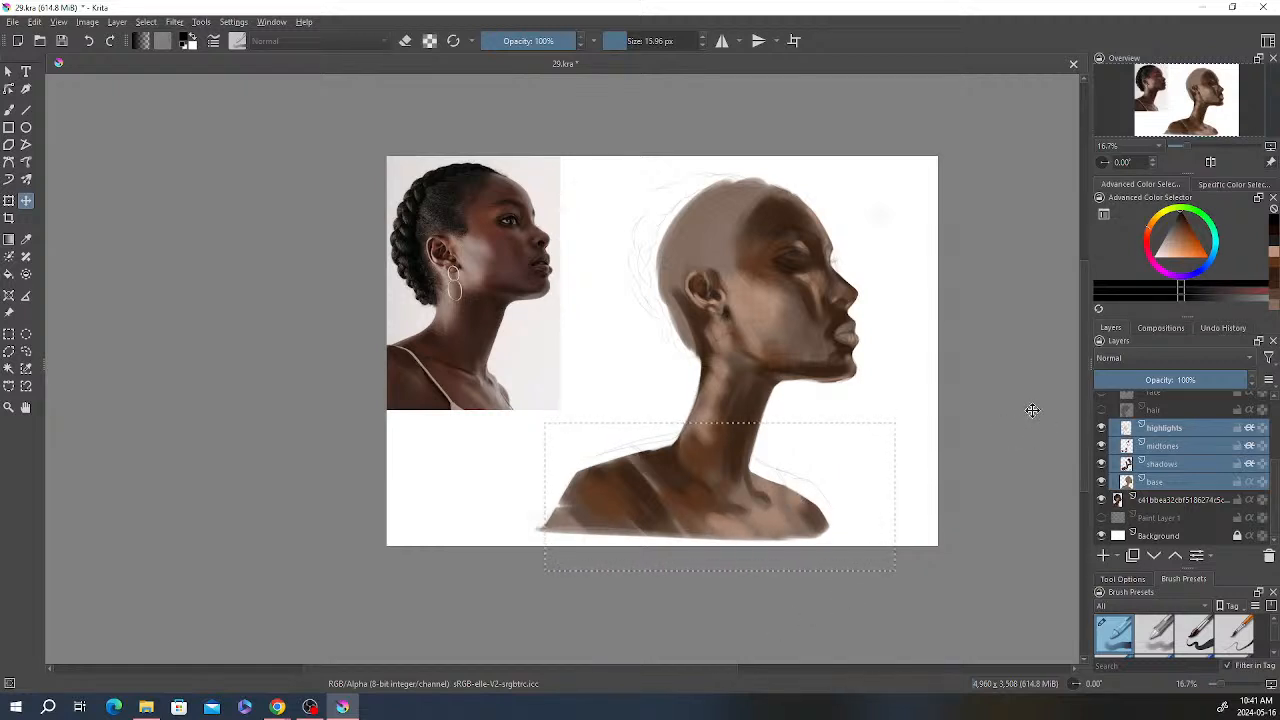
click(1162, 432)
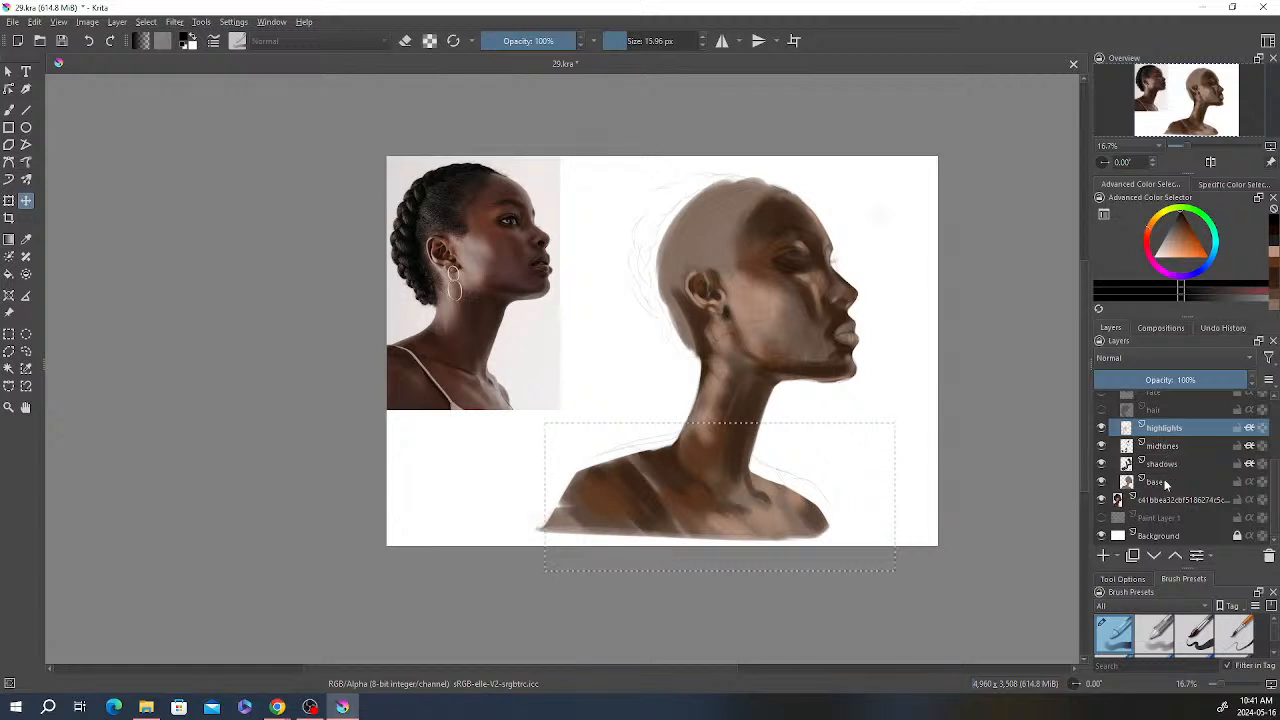
click(1160, 484)
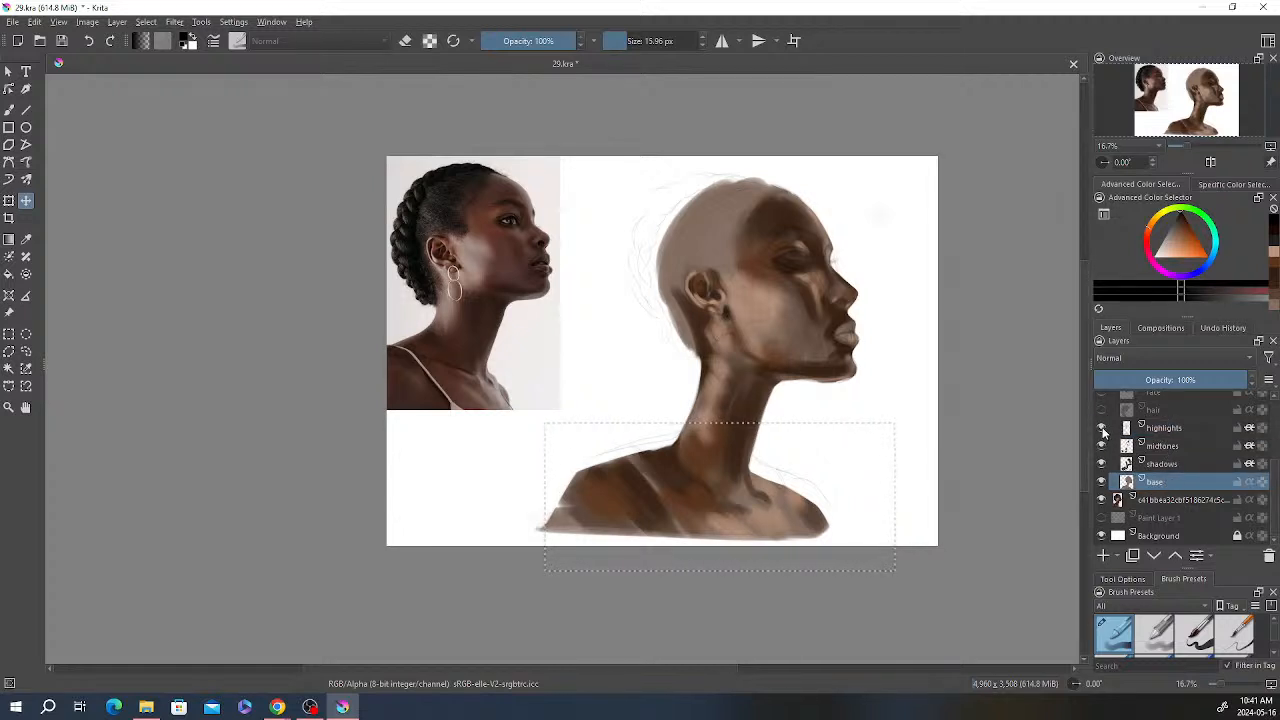
drag(1103, 432, 1104, 467)
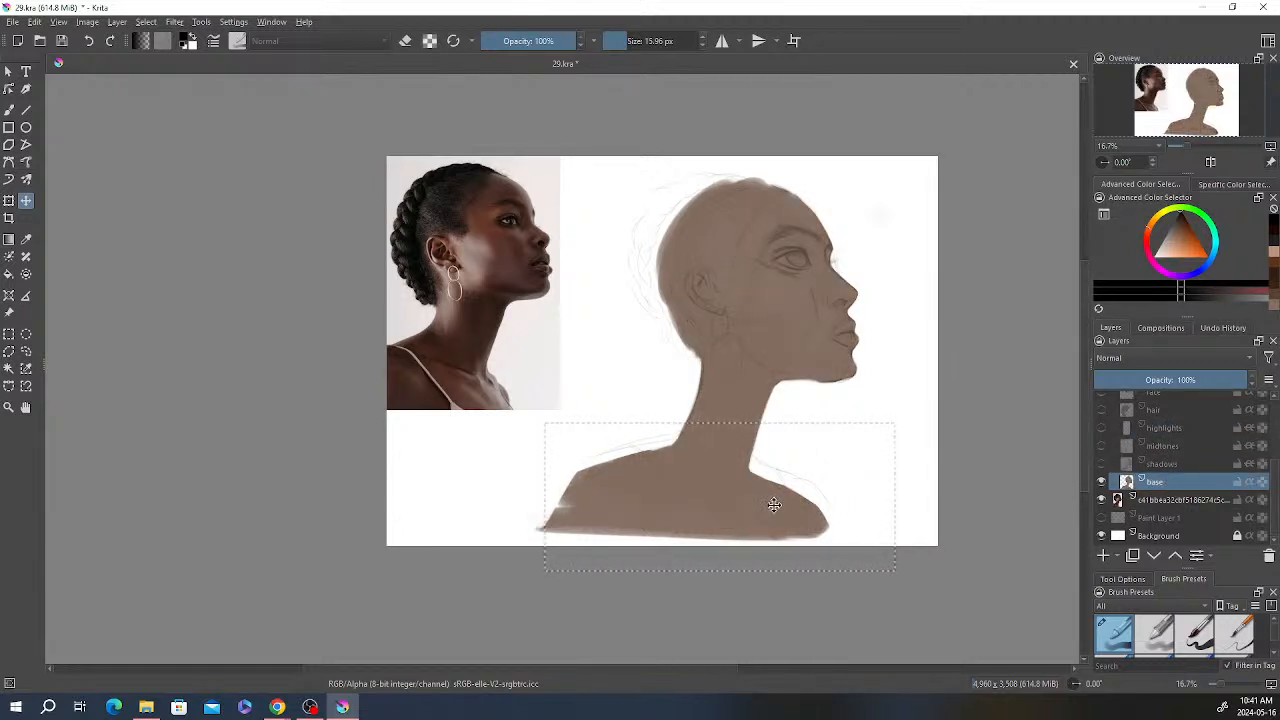
drag(774, 504, 780, 491)
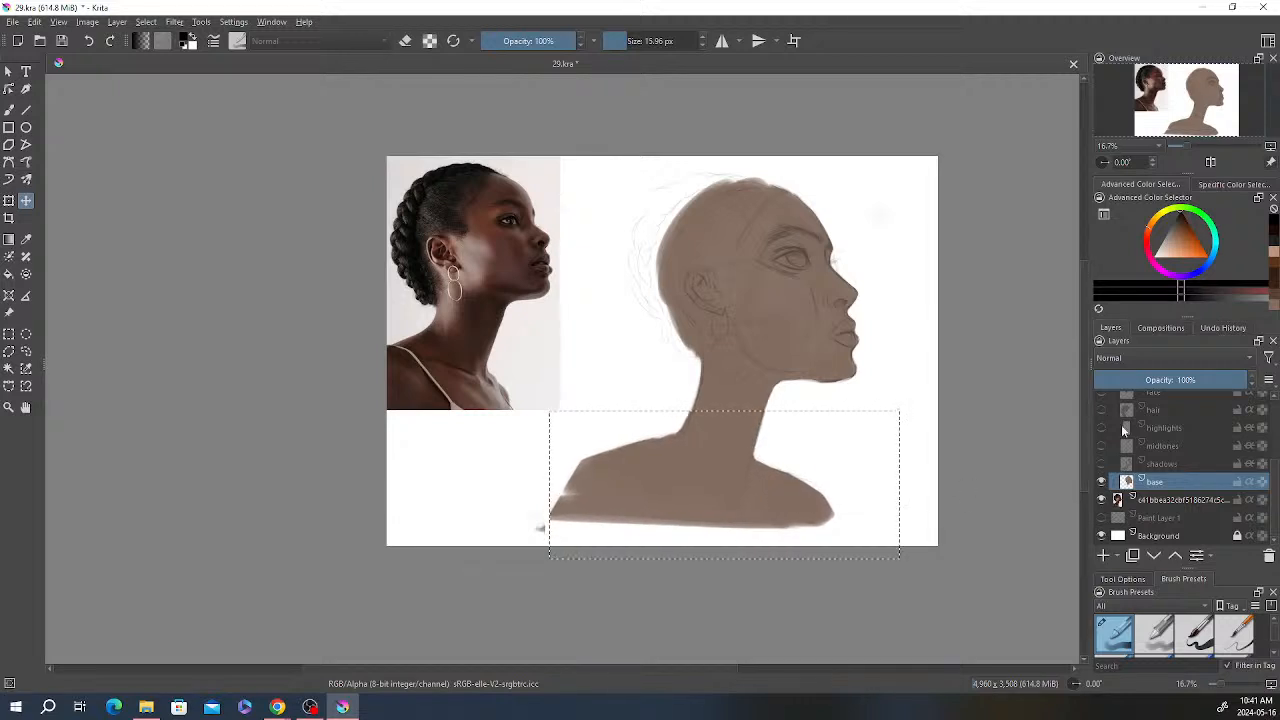
Step: Show the shadows, midtones and highlights layers and clear the rectangular selection around the shoulders
click(1157, 465)
click(1102, 463)
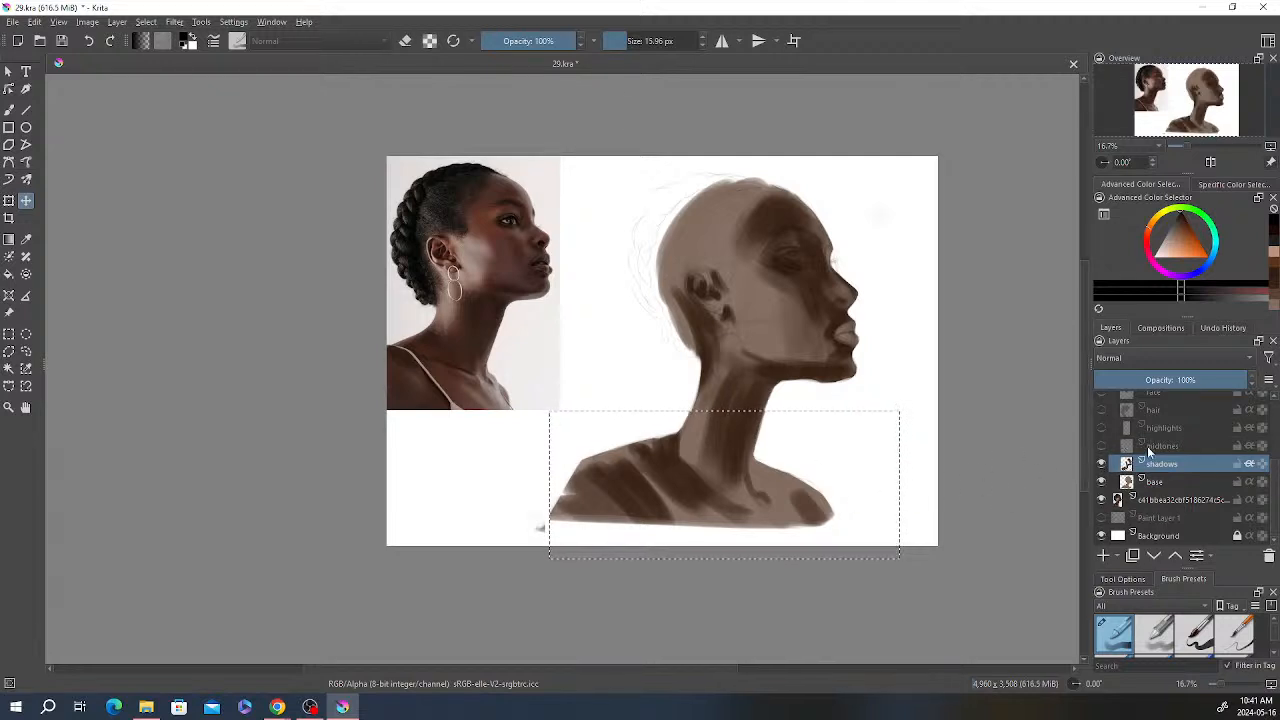
click(1101, 446)
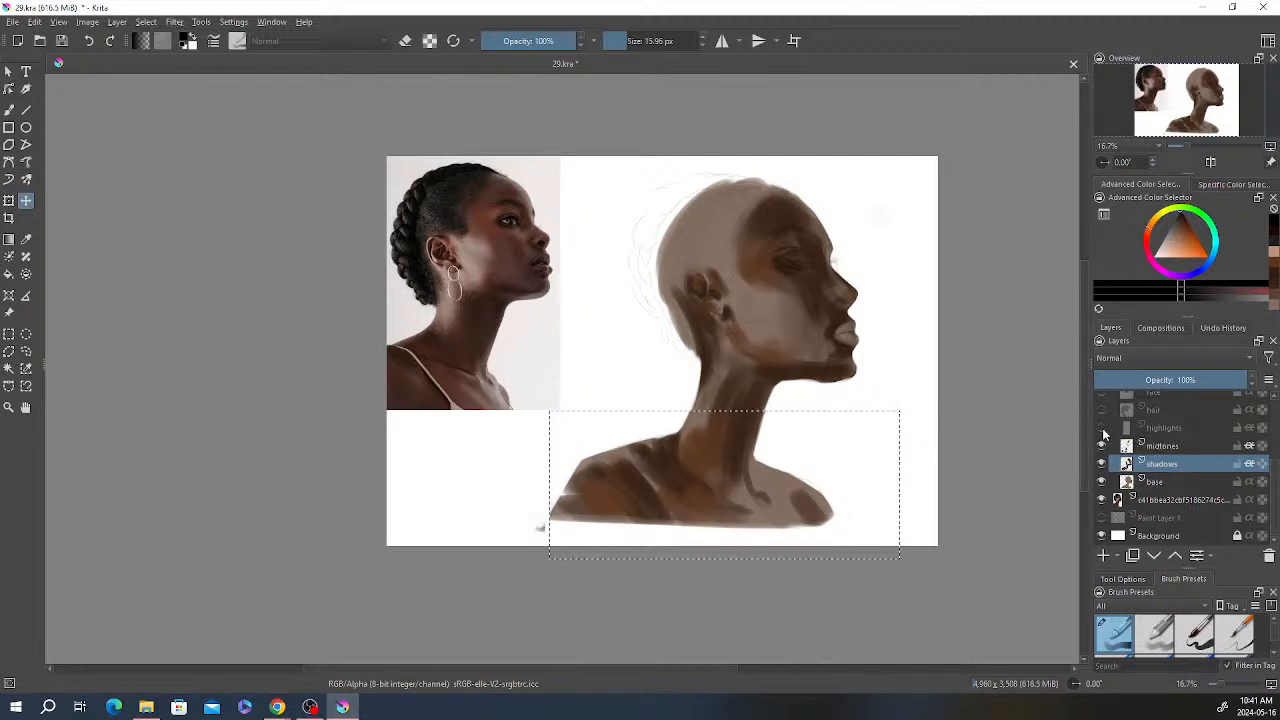
click(1102, 428)
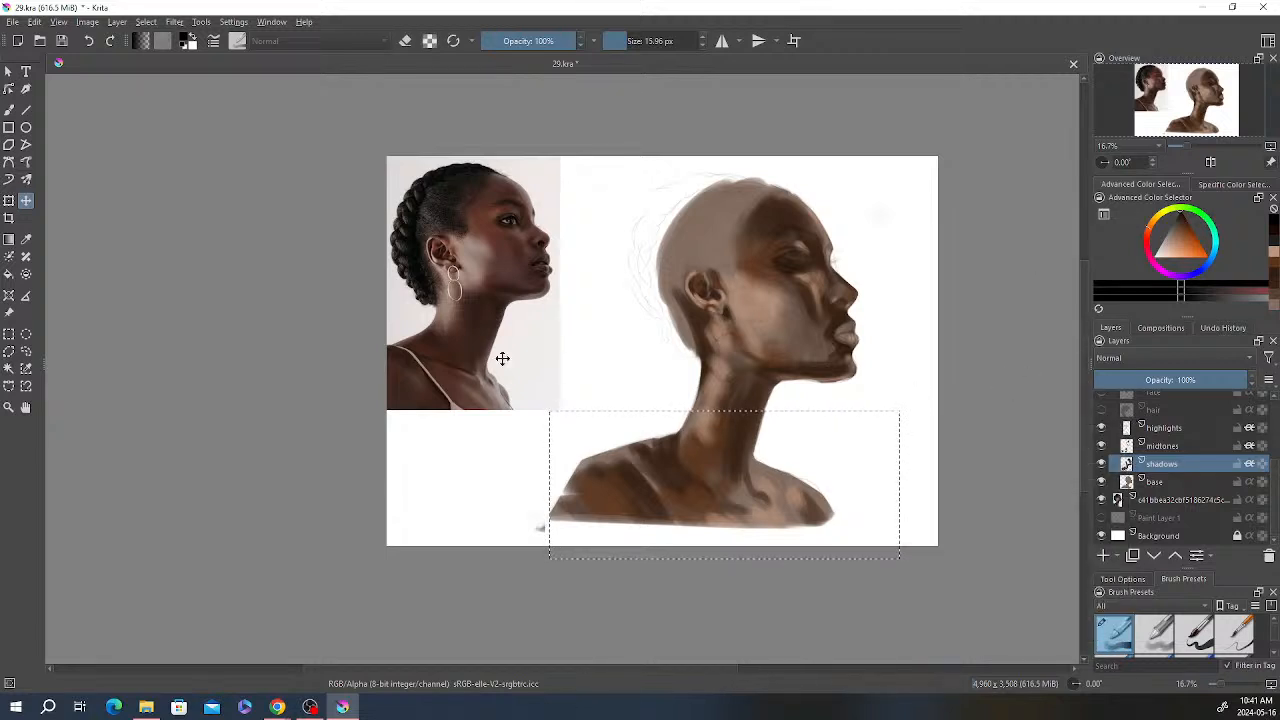
click(13, 337)
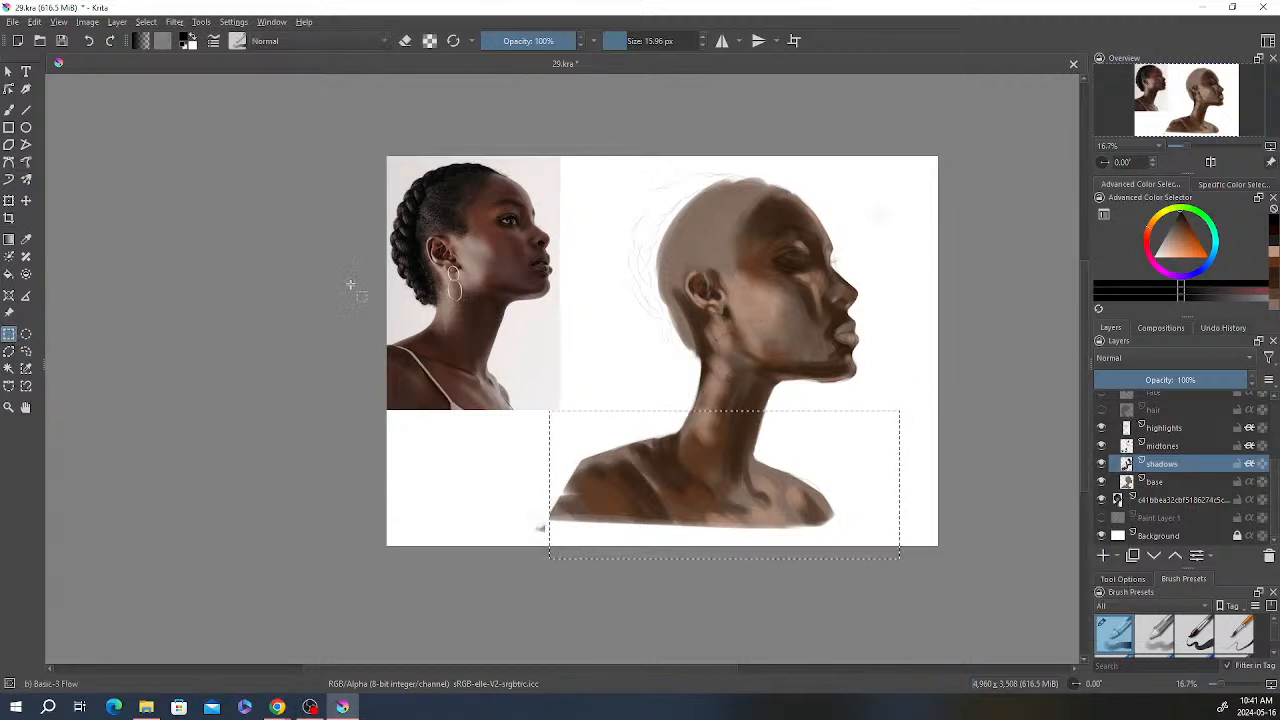
click(737, 386)
Step: Erase the leftover speck beside the shoulder's lower corner on the base layer with an enlarged brush, and save the document
scroll(785, 437, down, 1)
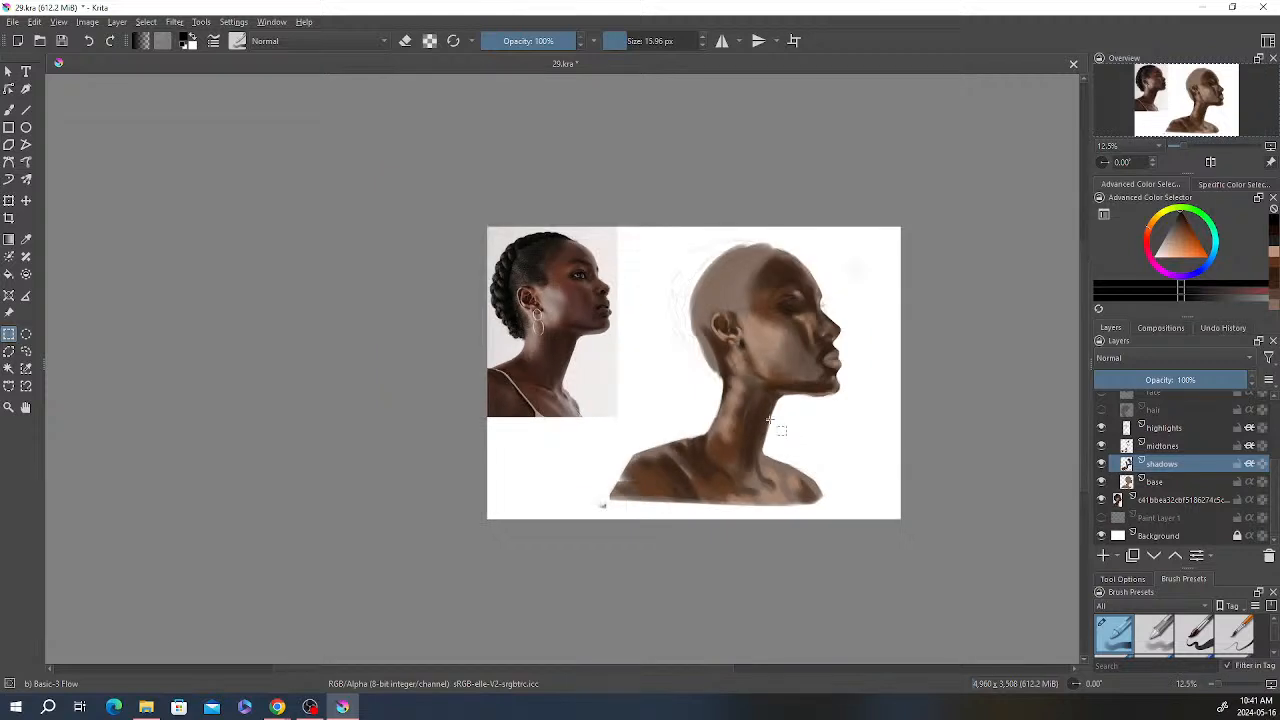
scroll(763, 415, up, 1)
click(1160, 482)
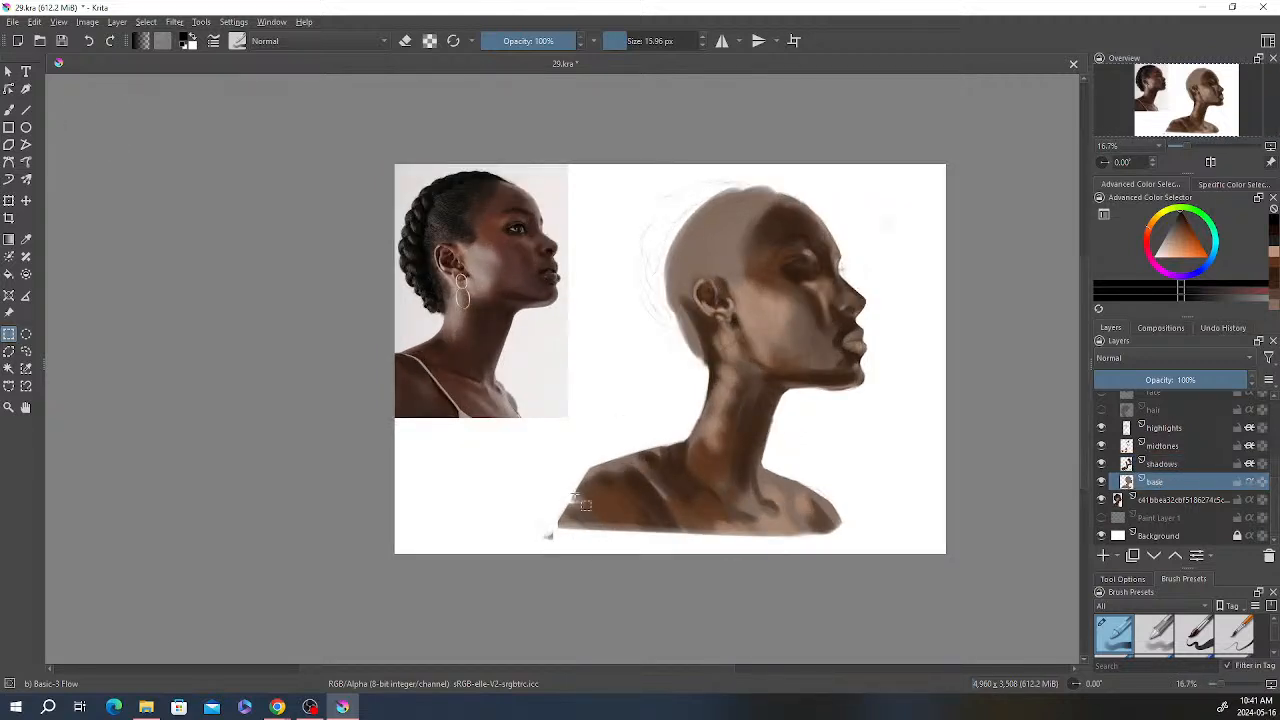
key(b)
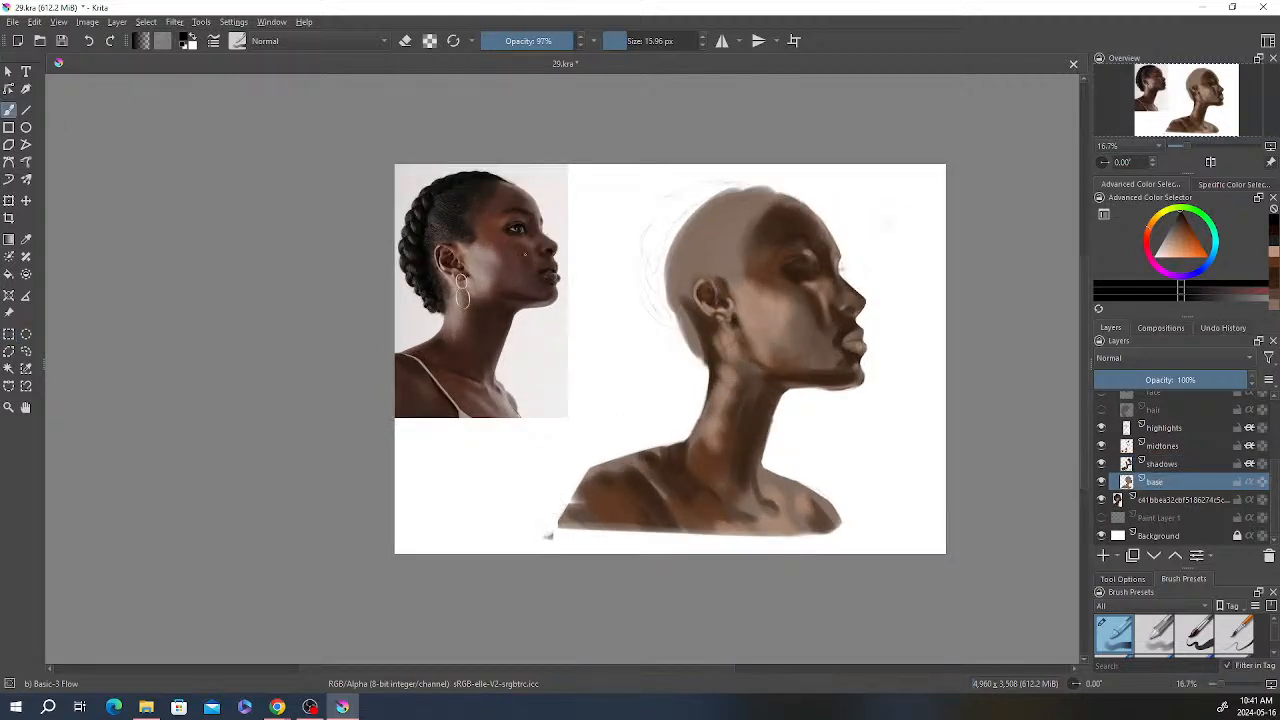
drag(625, 41, 647, 43)
key(e)
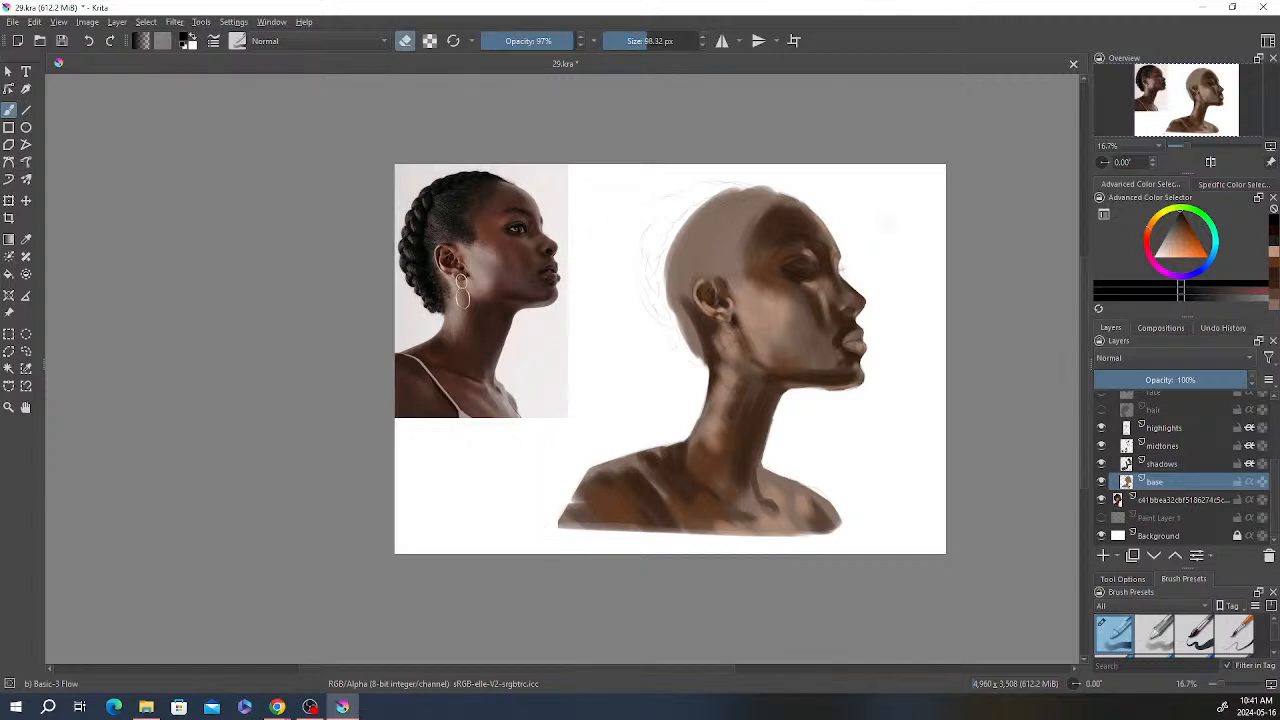
click(61, 40)
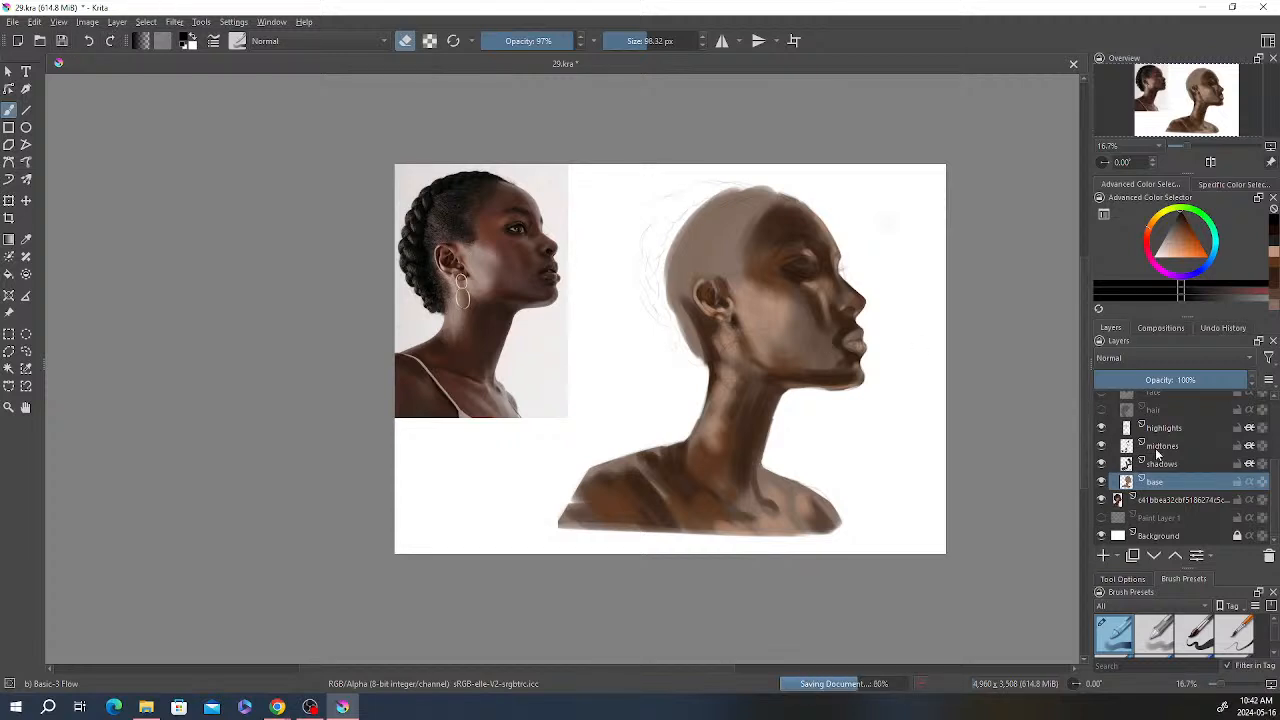
Step: Show the hair and face layers in Group 5
mouse_move(1180, 497)
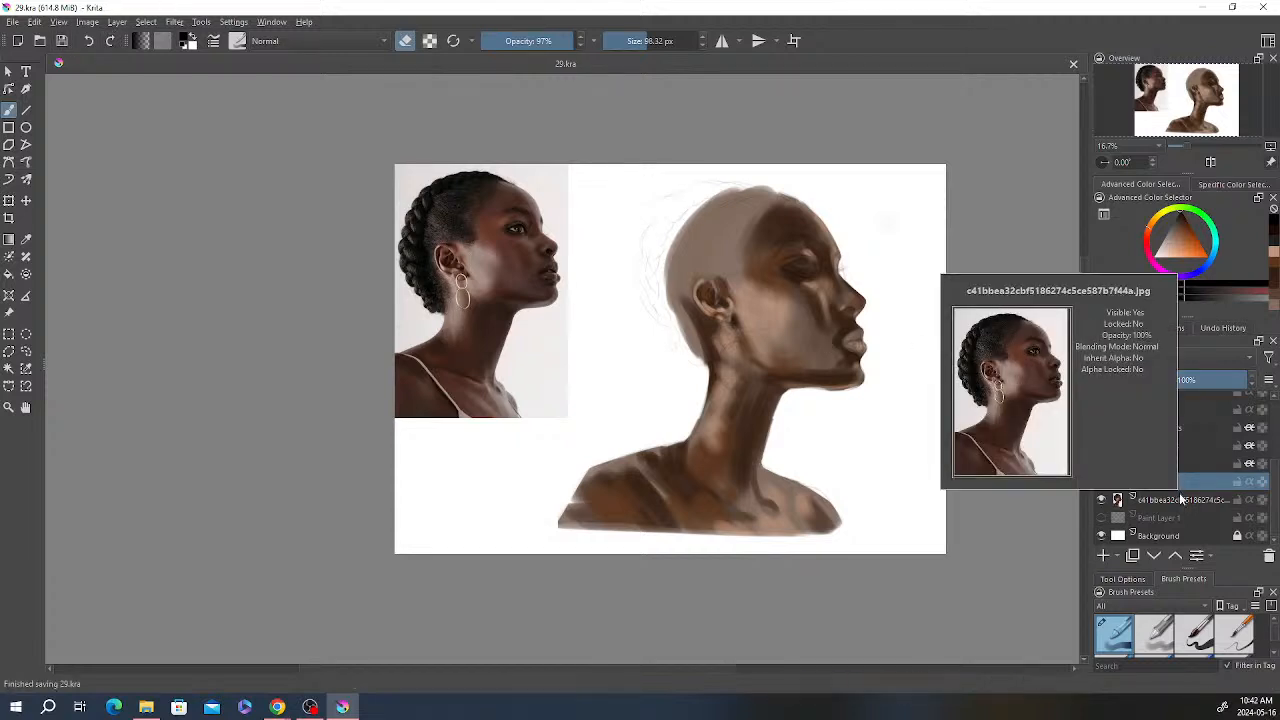
scroll(1180, 497, up, 1)
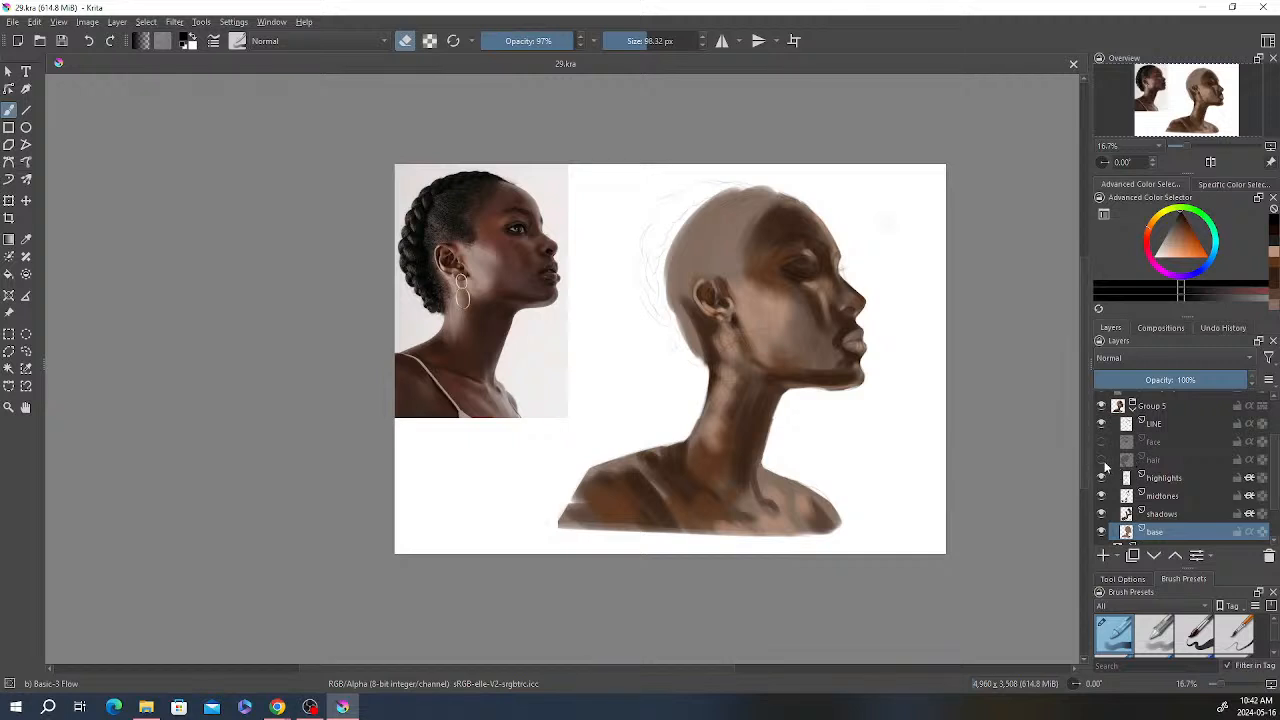
click(1102, 460)
click(1102, 441)
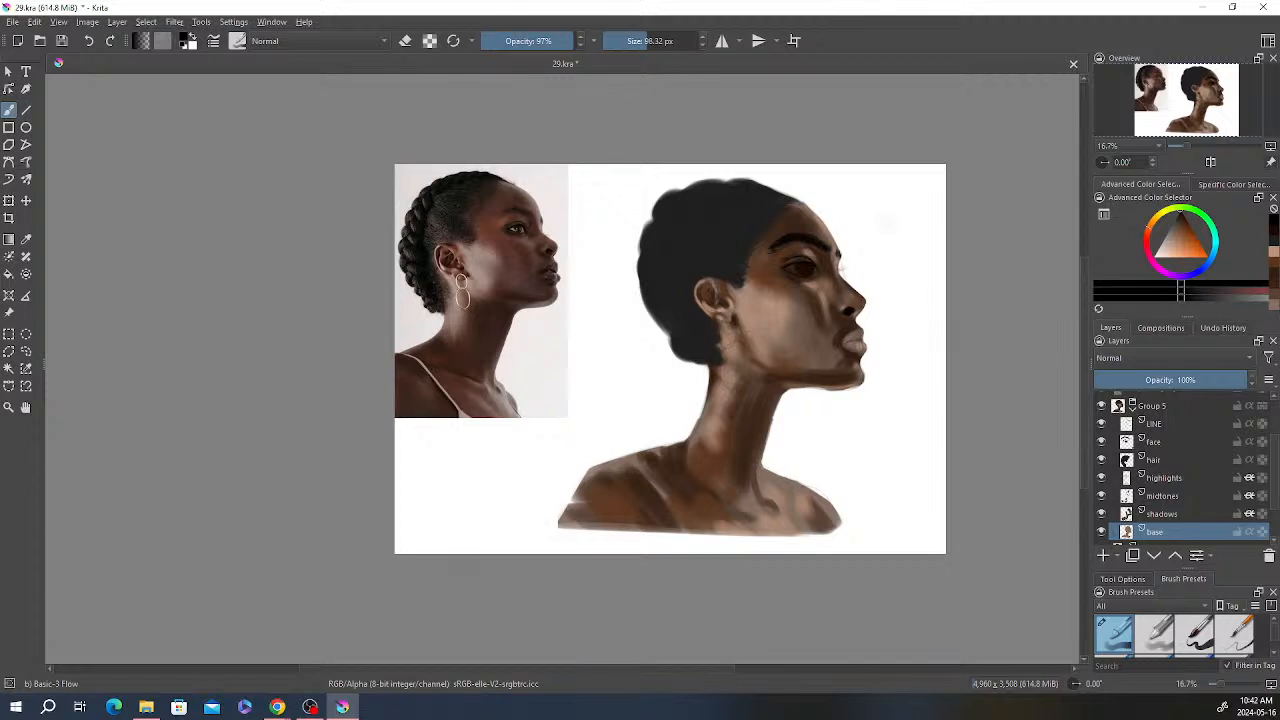
Step: Refine the nostril on the face layer by painting and erasing with a brush size of 17.33 px
scroll(950, 335, up, 1)
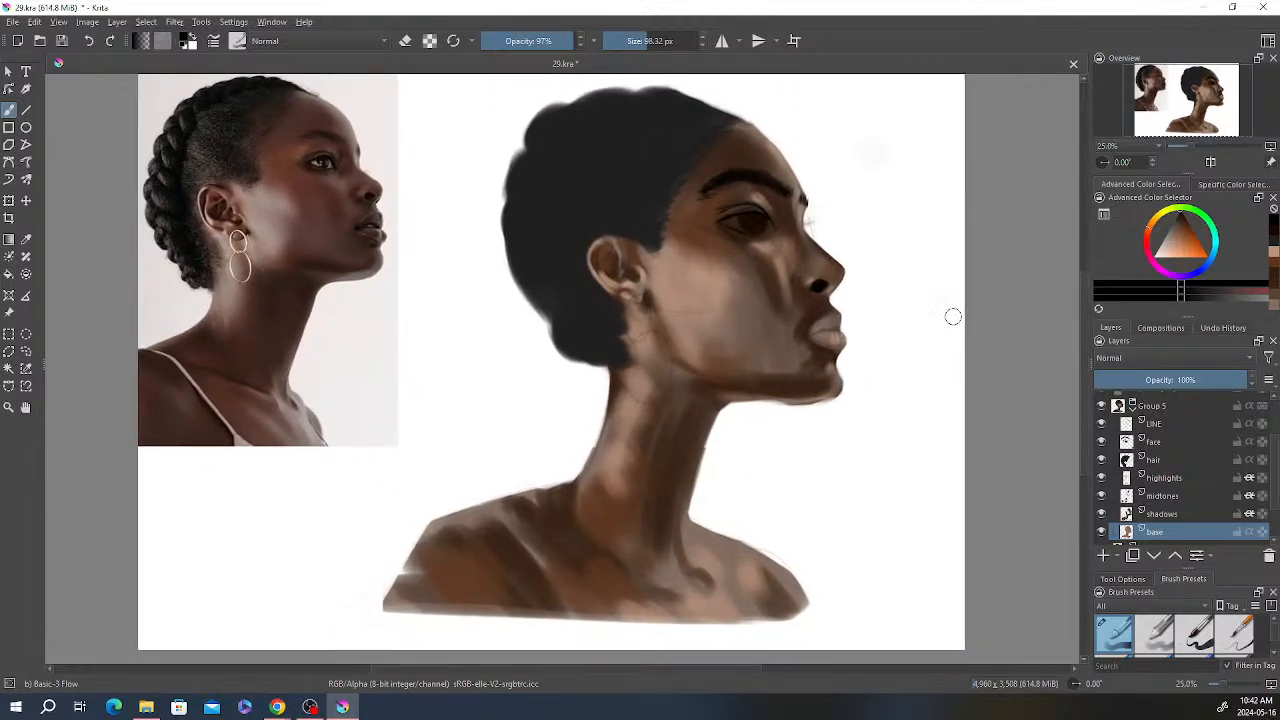
click(1161, 442)
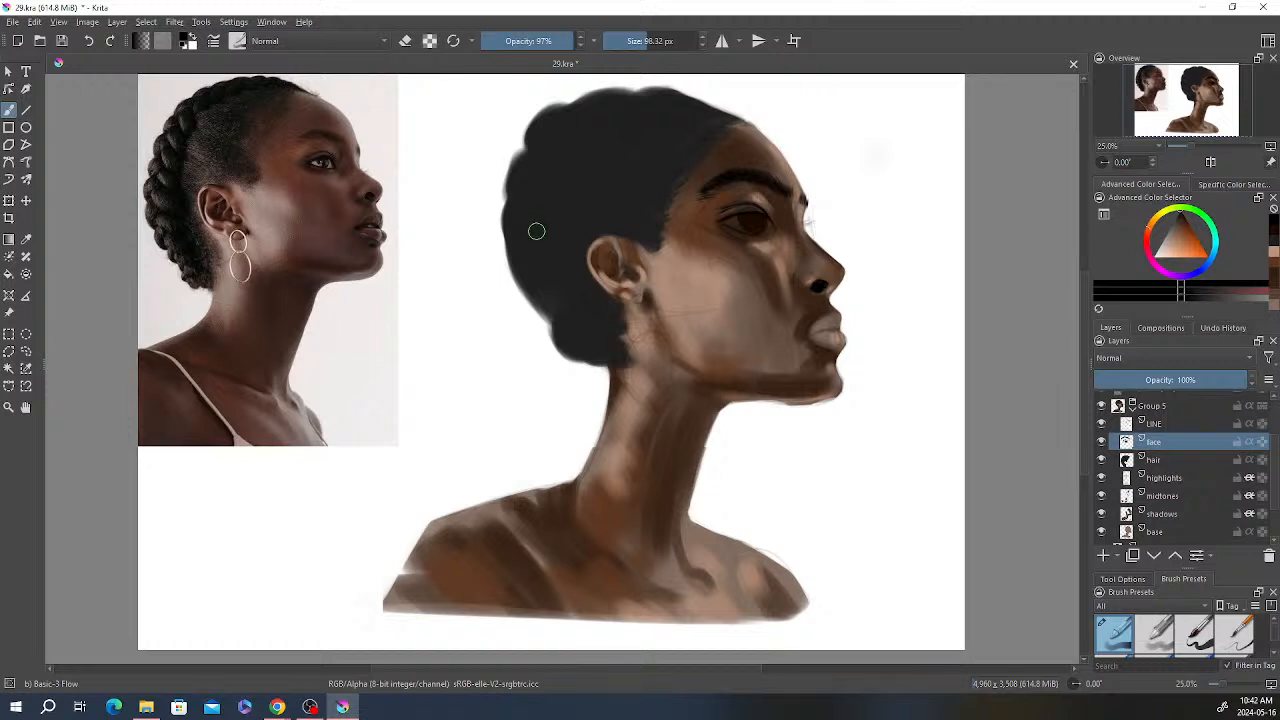
drag(640, 42, 624, 43)
drag(827, 289, 834, 289)
key(e)
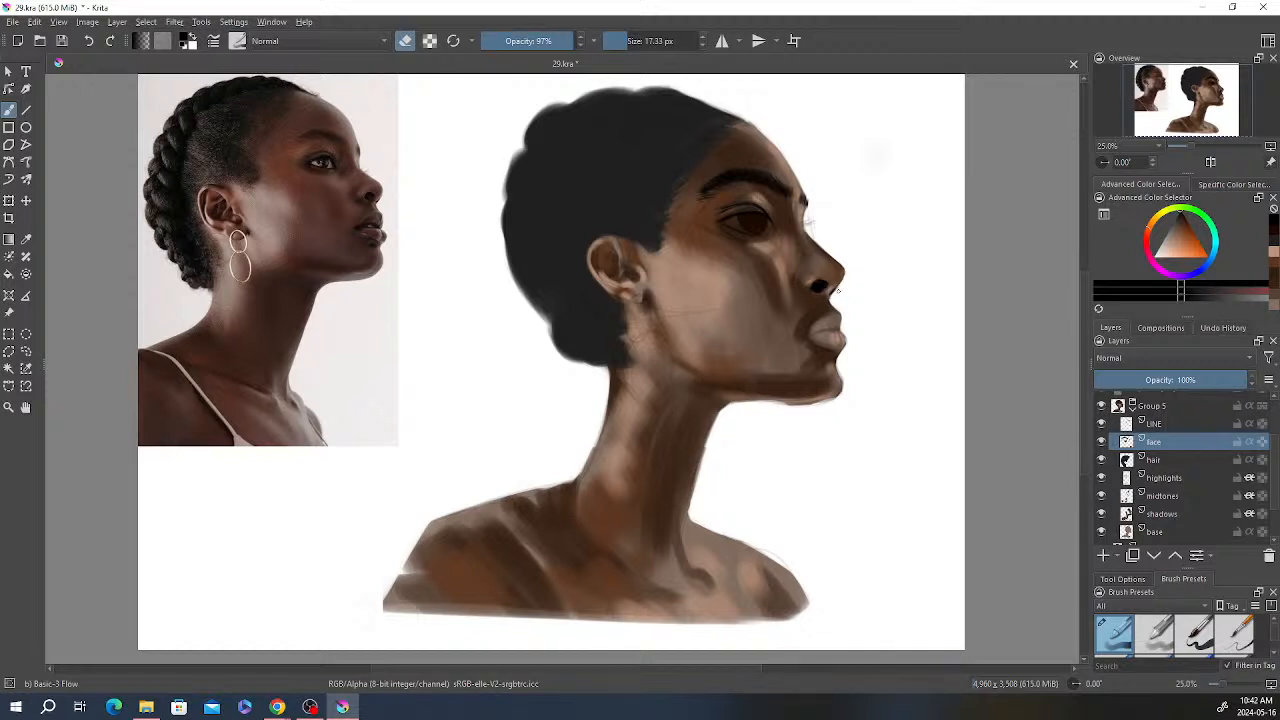
key(e)
key(e)
Step: Make the base layer active, hide the shadows, midtones and highlights layers, and switch eraser mode off
scroll(893, 269, down, 1)
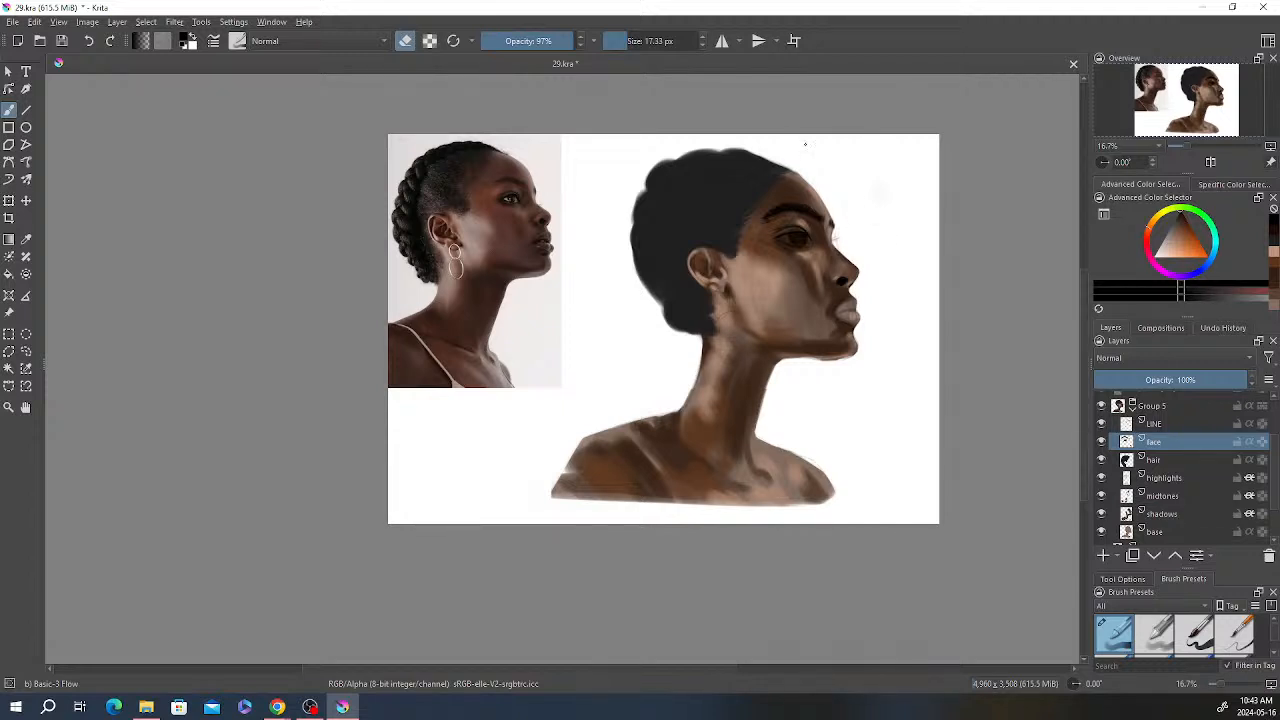
scroll(893, 150, up, 3)
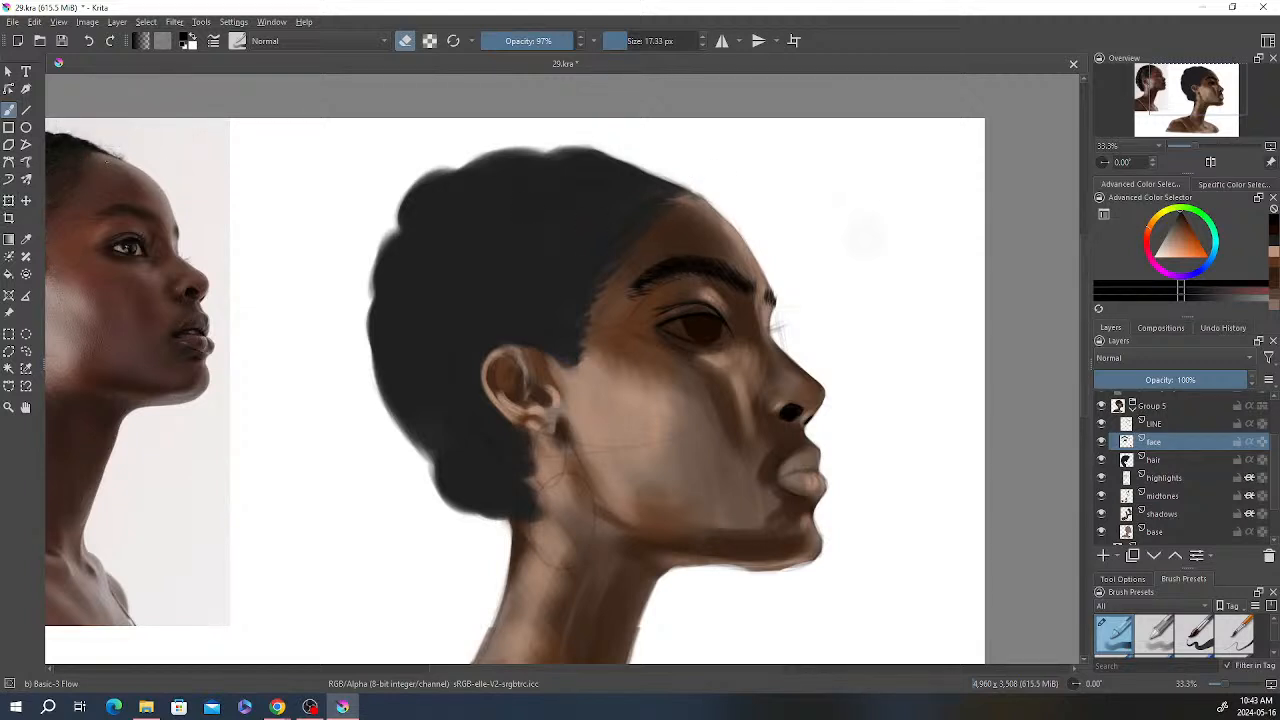
drag(697, 311, 845, 305)
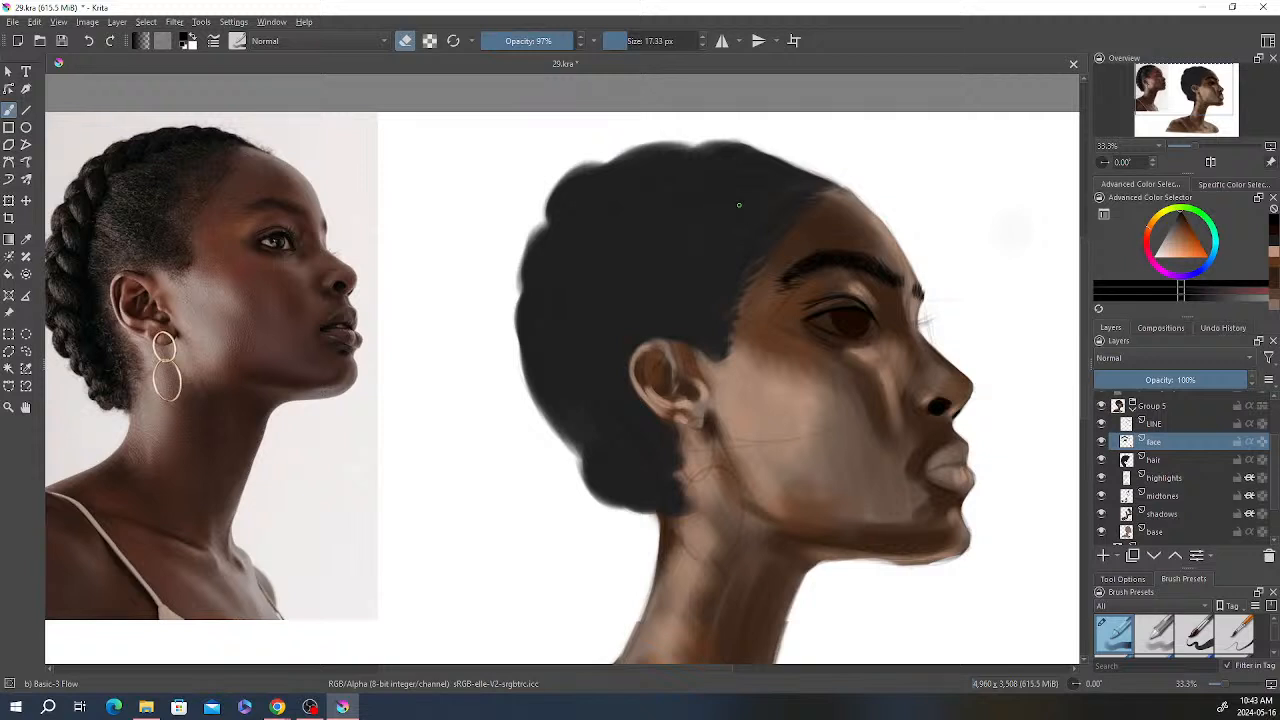
scroll(739, 205, down, 1)
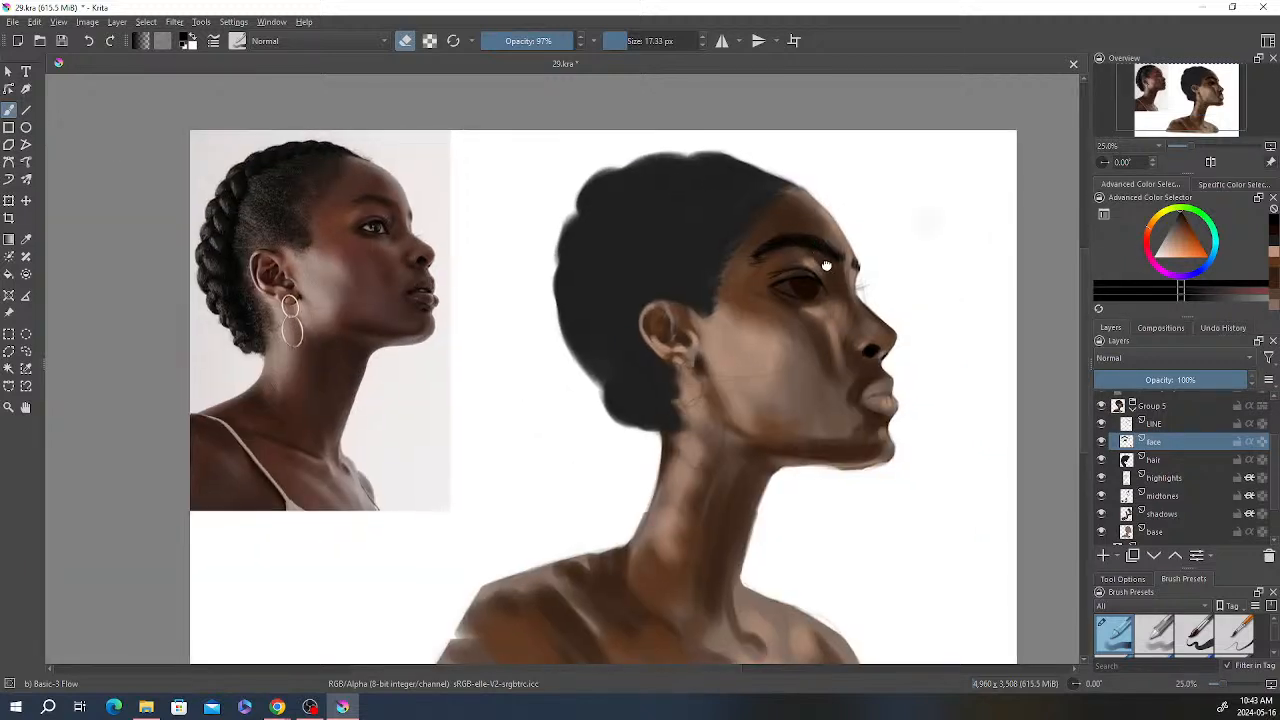
drag(826, 265, 811, 224)
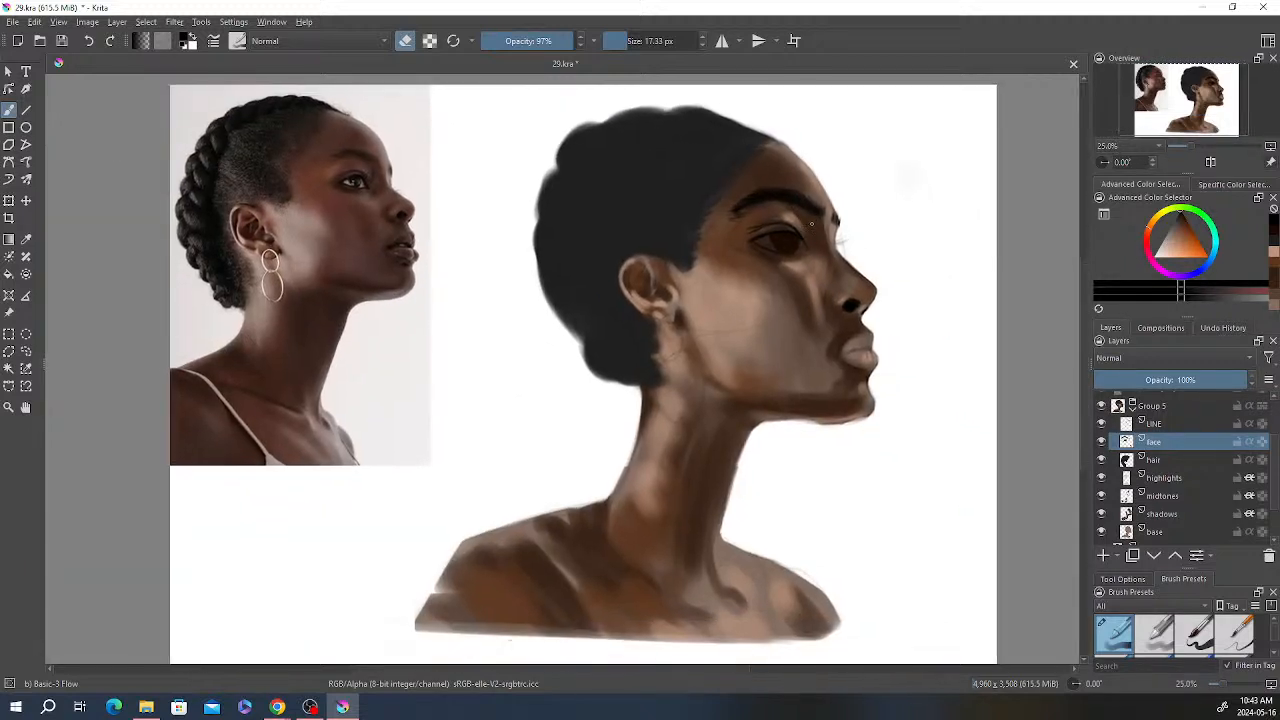
click(1188, 532)
scroll(1190, 456, down, 2)
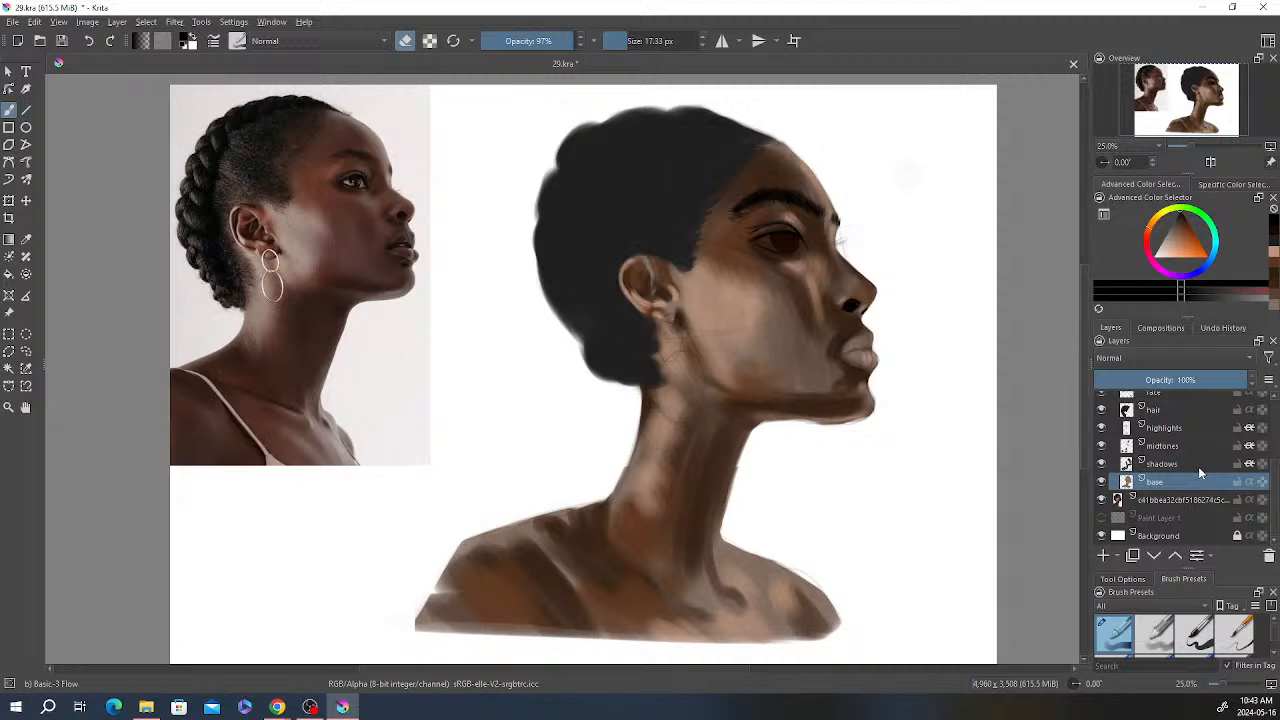
click(1102, 464)
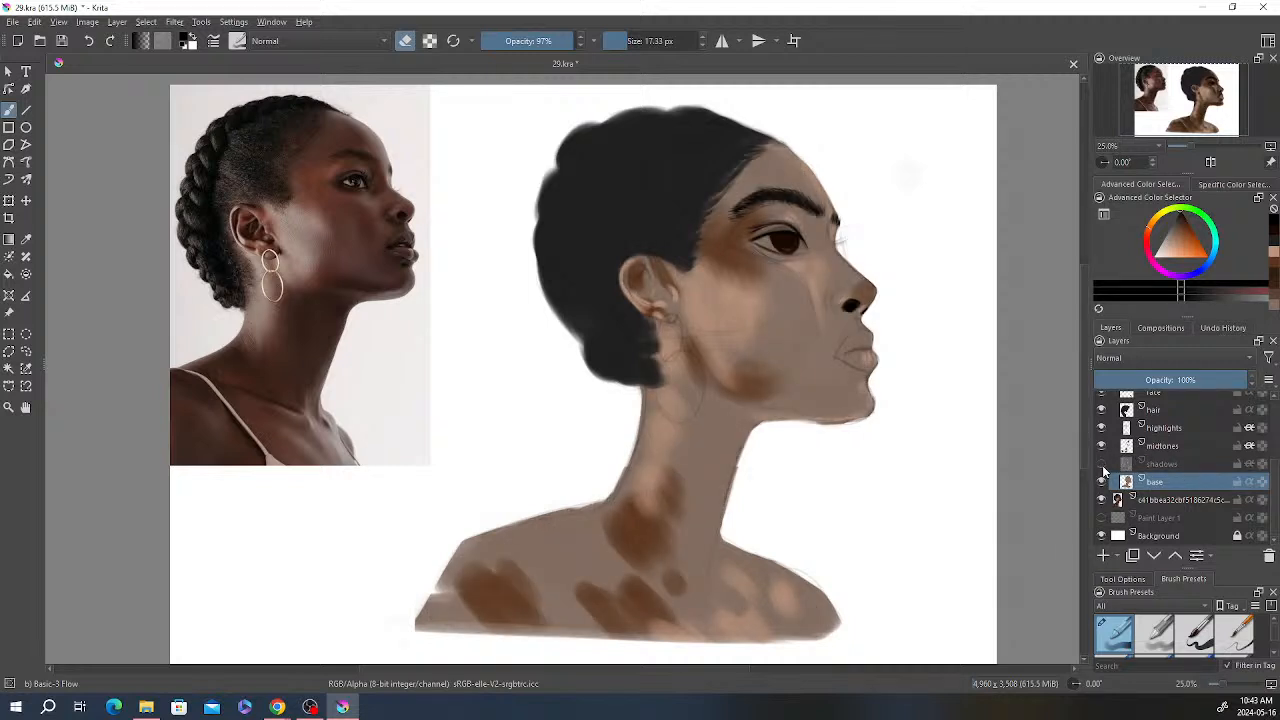
click(1102, 445)
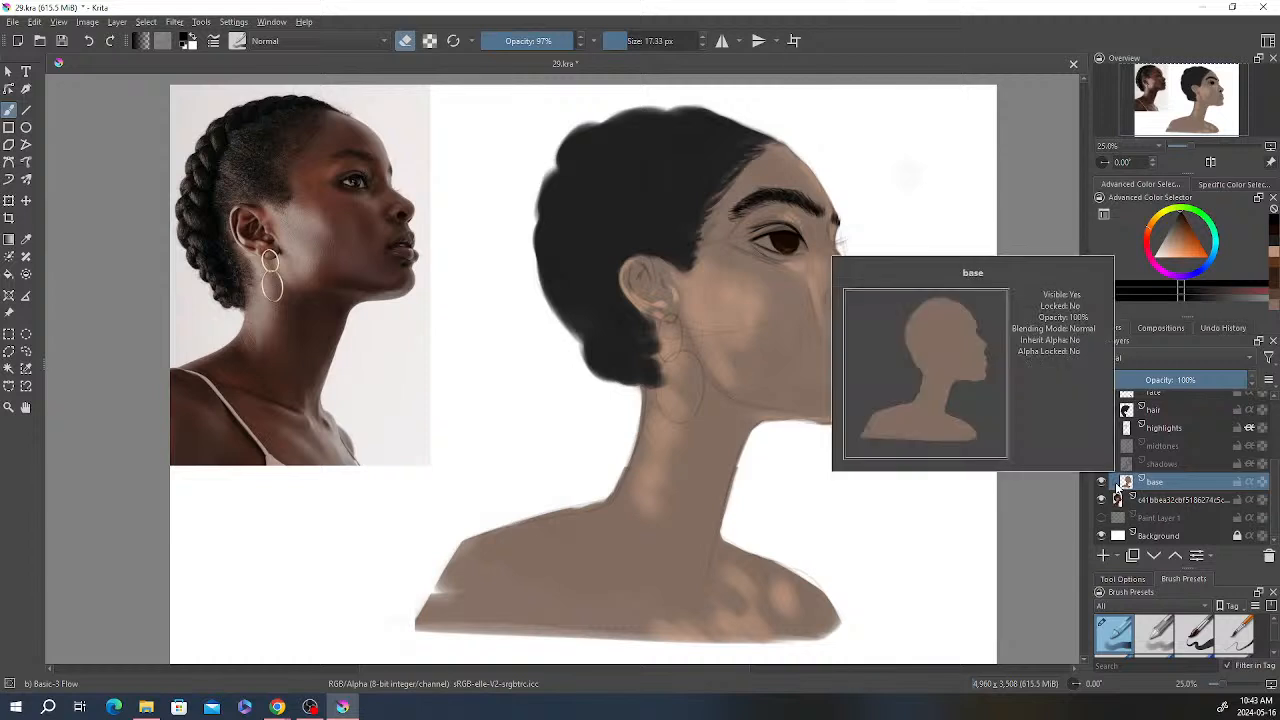
click(1103, 429)
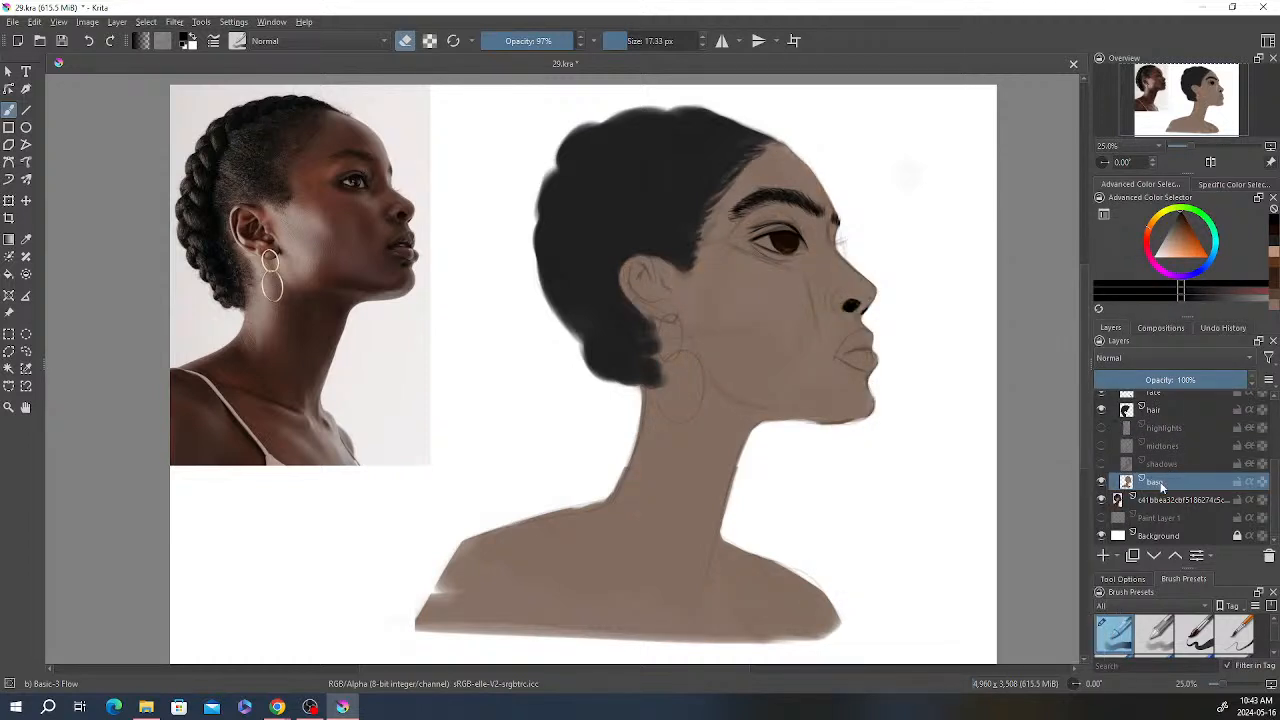
click(405, 41)
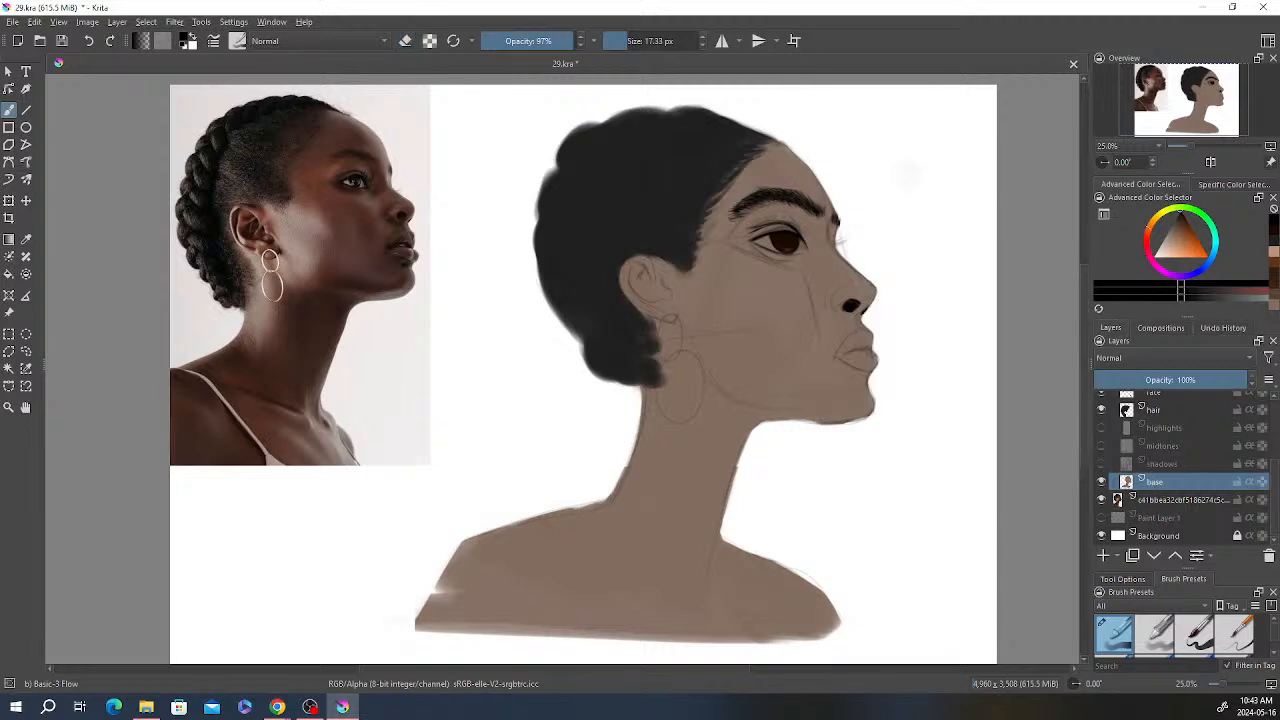
Step: Sample the face's skin tone and smooth the forehead contour on the base layer with a 56.91 px brush at 100% opacity
click(26, 240)
click(718, 297)
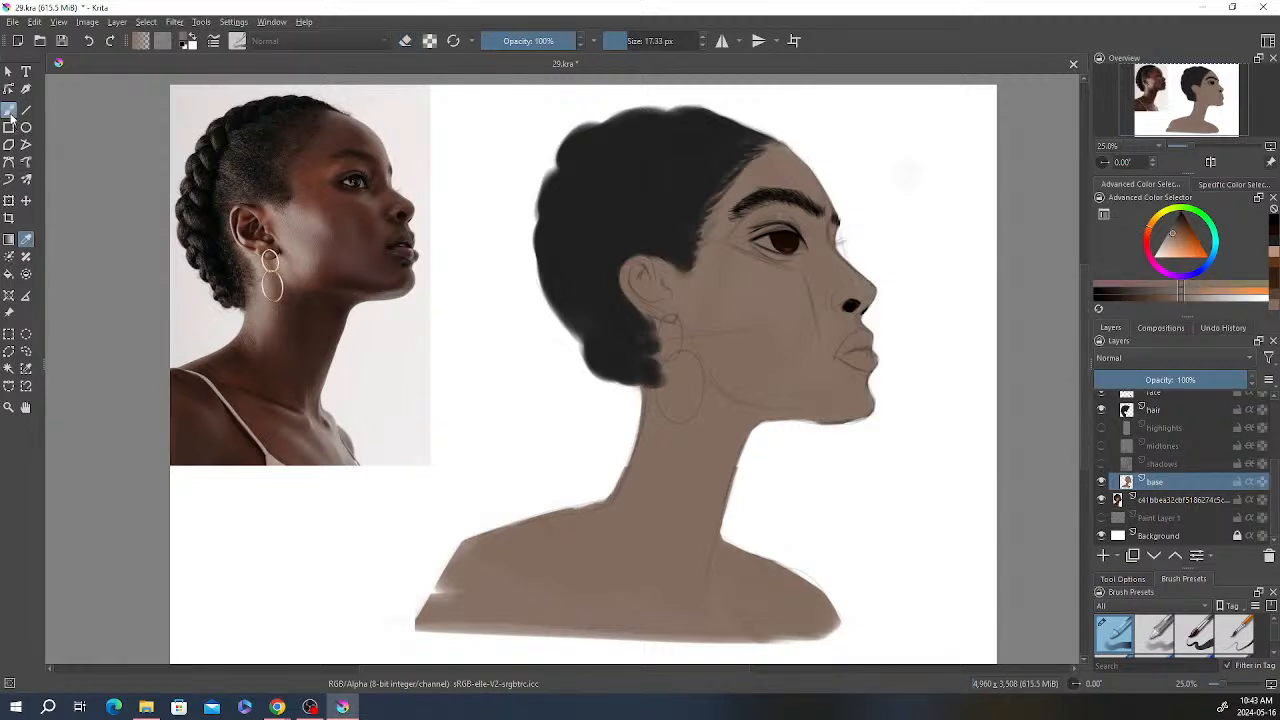
key(b)
click(639, 40)
click(576, 39)
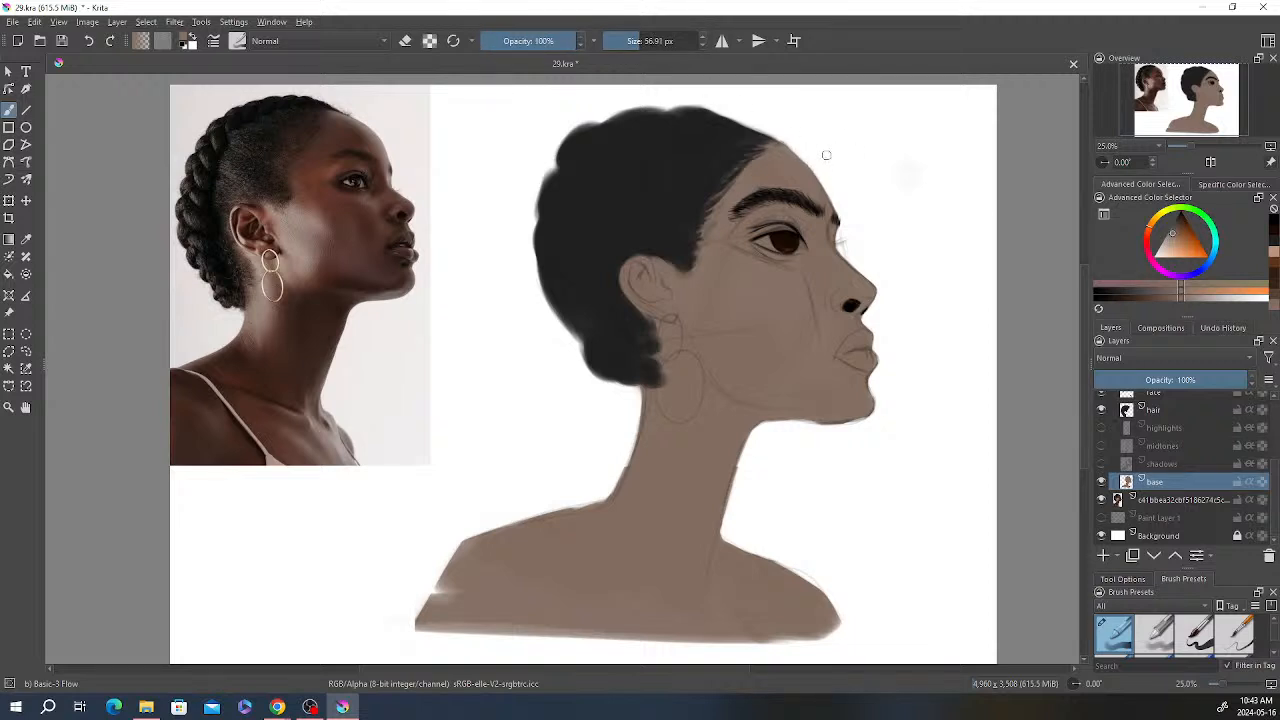
drag(795, 152, 833, 205)
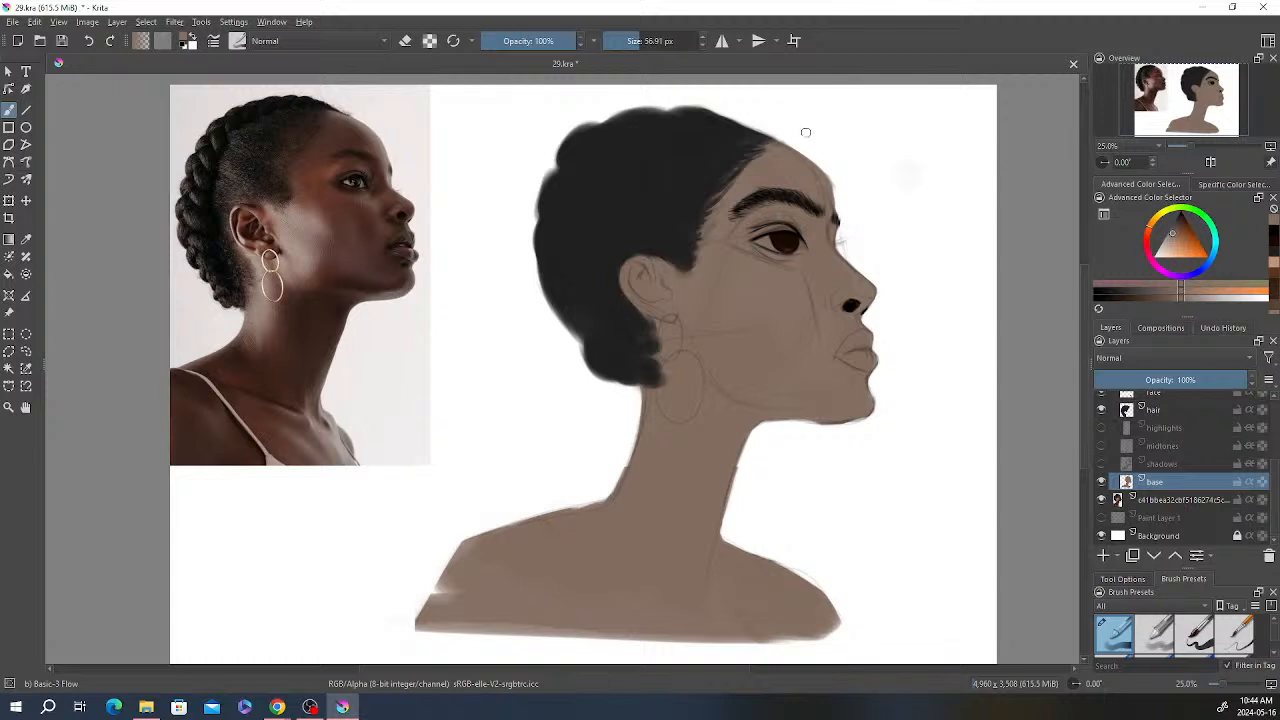
Step: Switch eraser mode on and show the shadows, midtones and highlights layers
key(e)
click(1101, 463)
click(1101, 445)
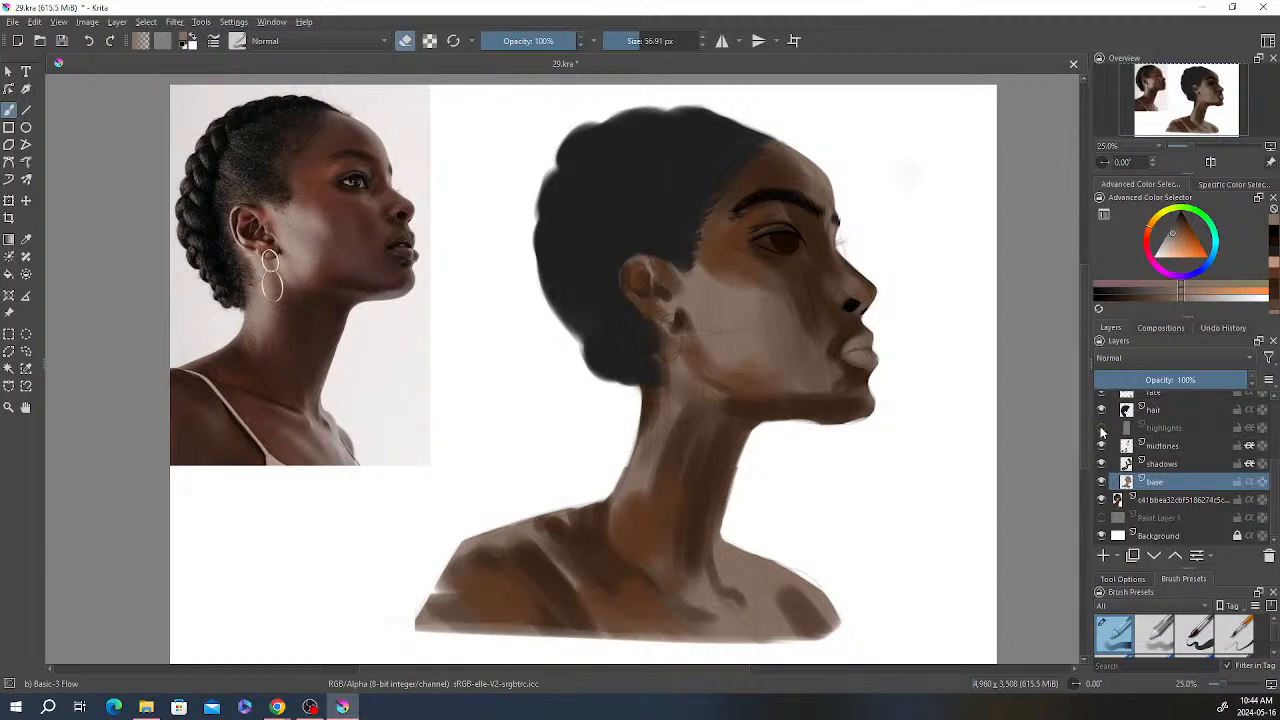
click(1101, 427)
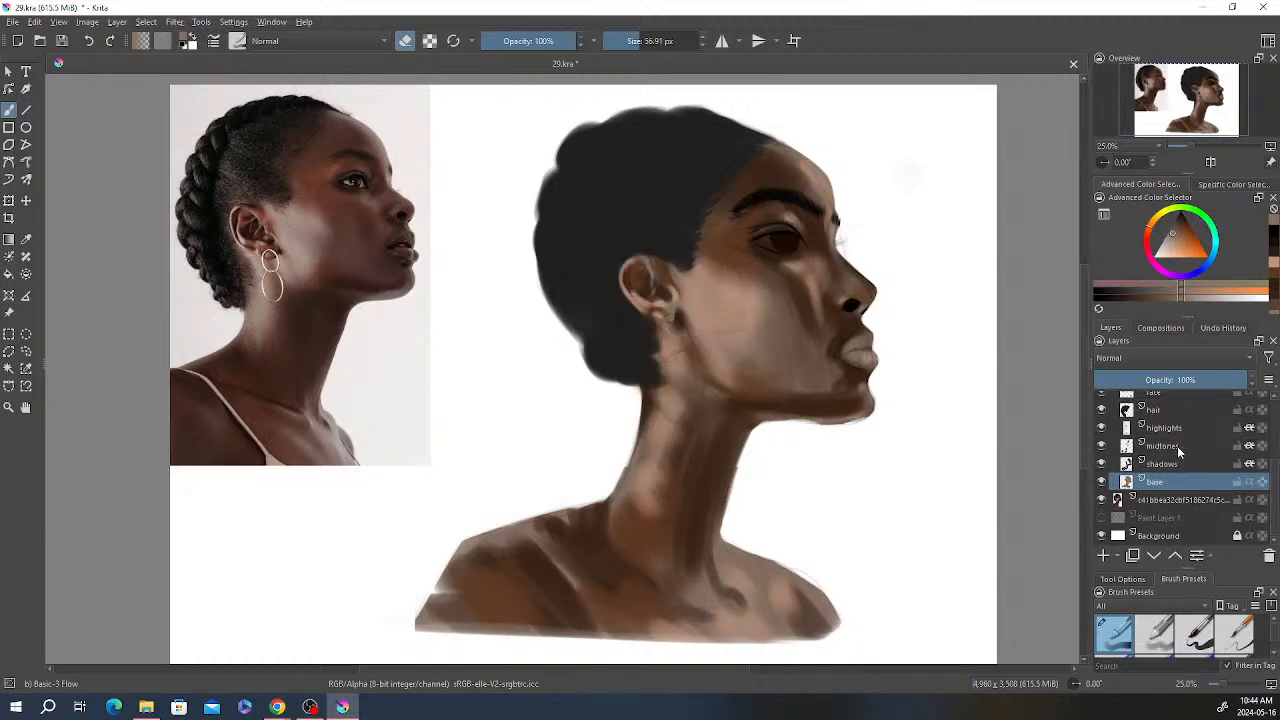
mouse_move(1173, 453)
scroll(906, 286, down, 1)
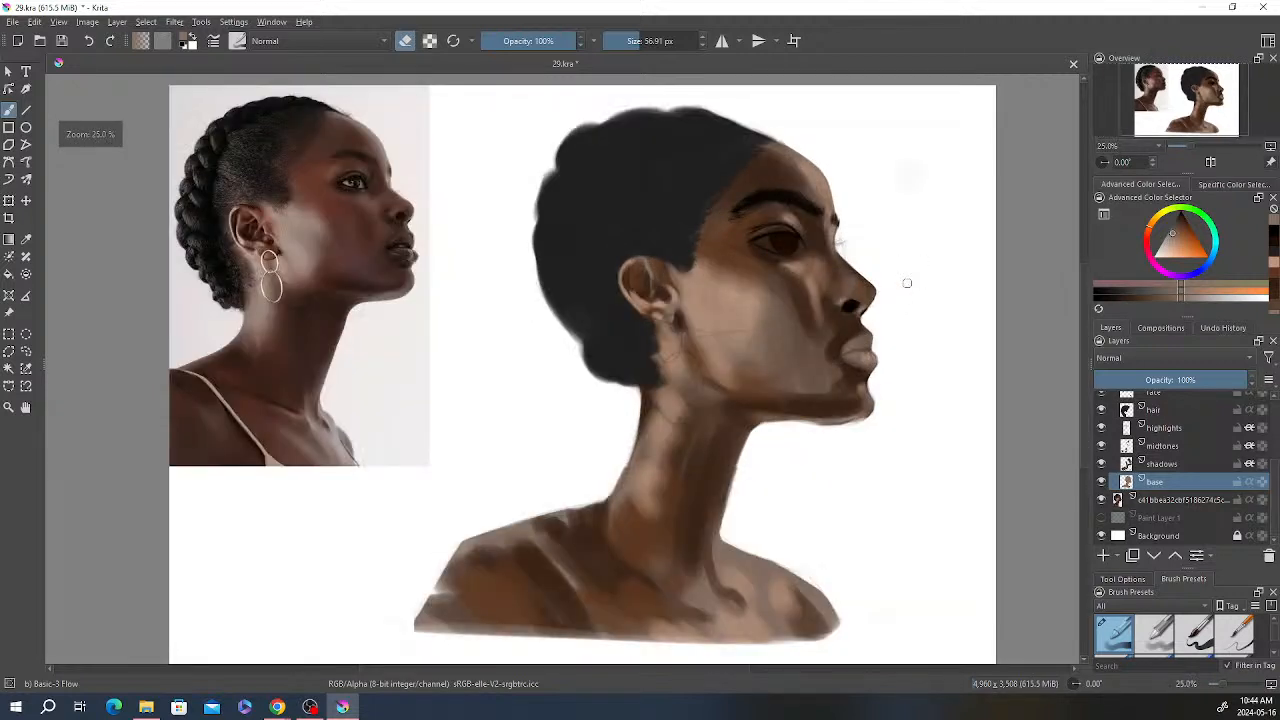
scroll(906, 286, up, 1)
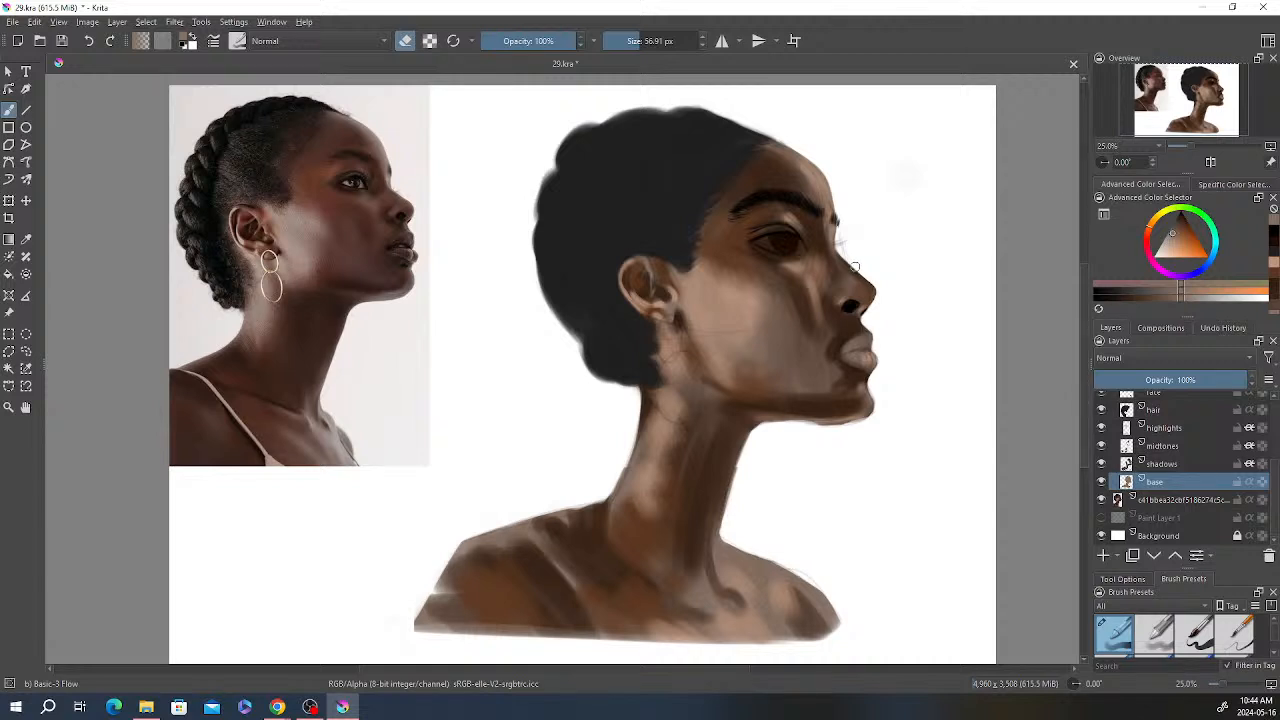
scroll(855, 267, down, 1)
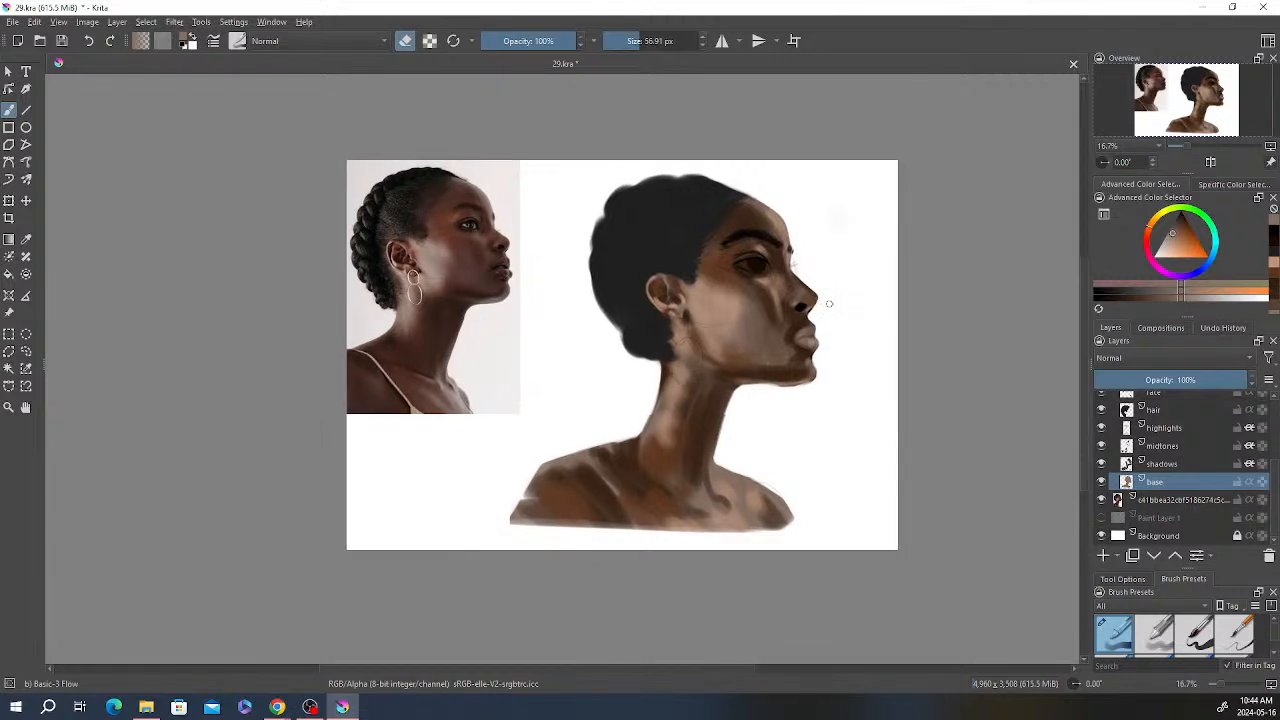
scroll(830, 300, up, 1)
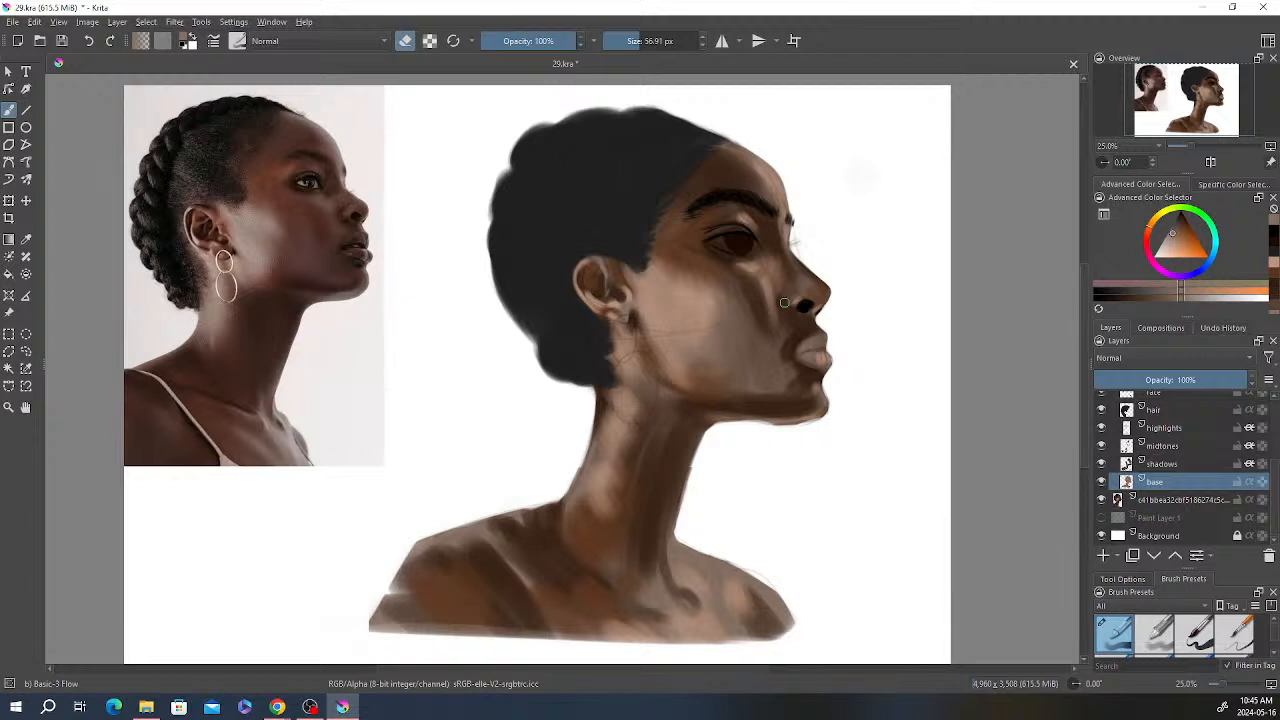
drag(784, 302, 794, 304)
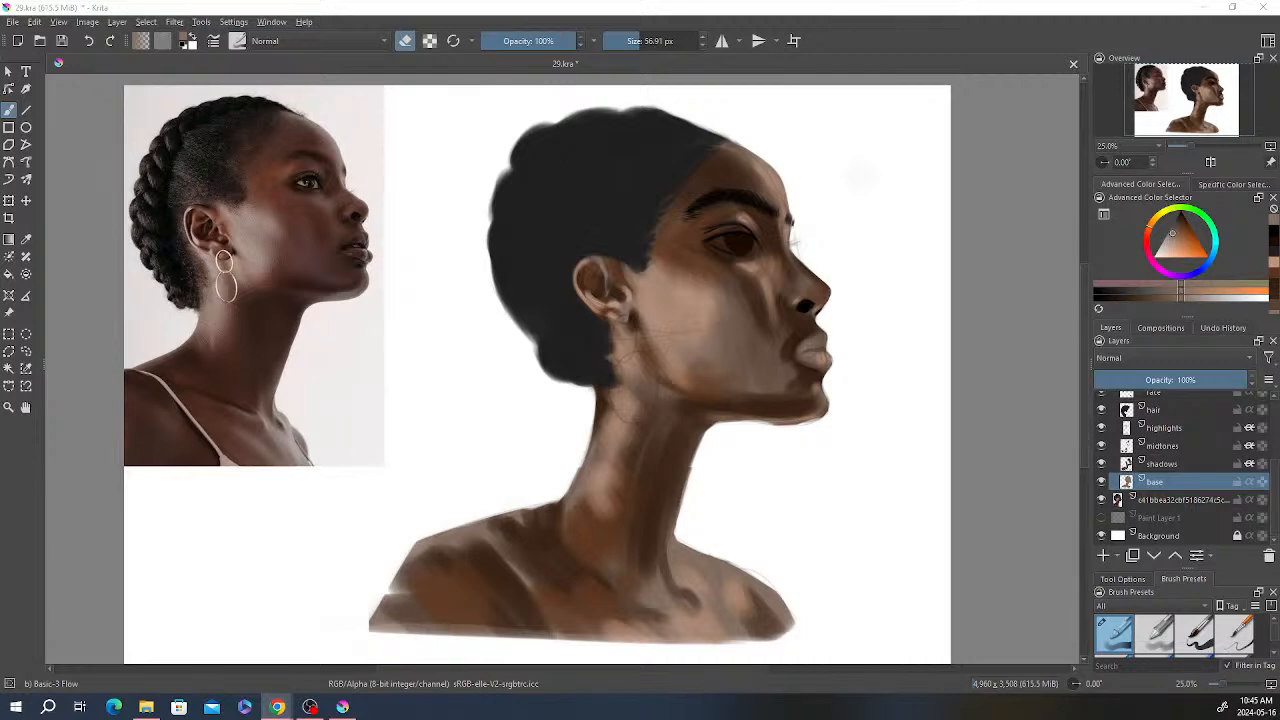
Step: Switch to the Pinterest profile in Chrome and look through its created sketches
click(277, 707)
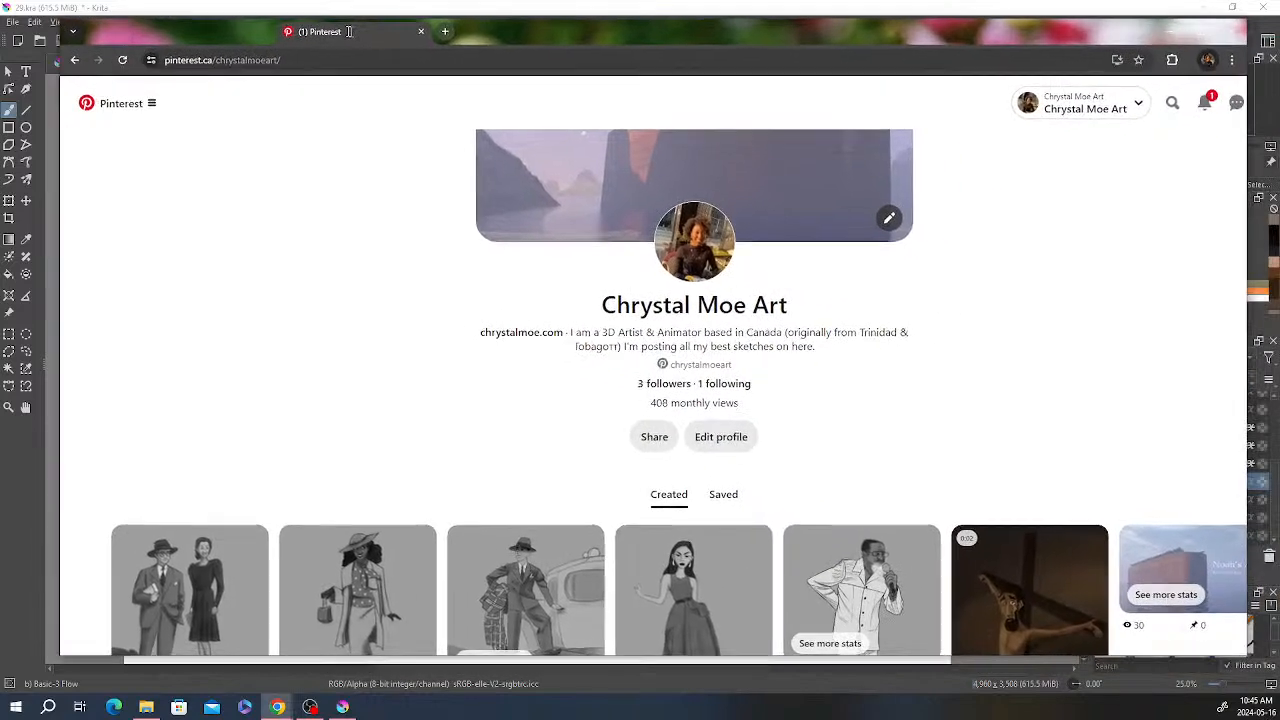
scroll(660, 400, down, 2)
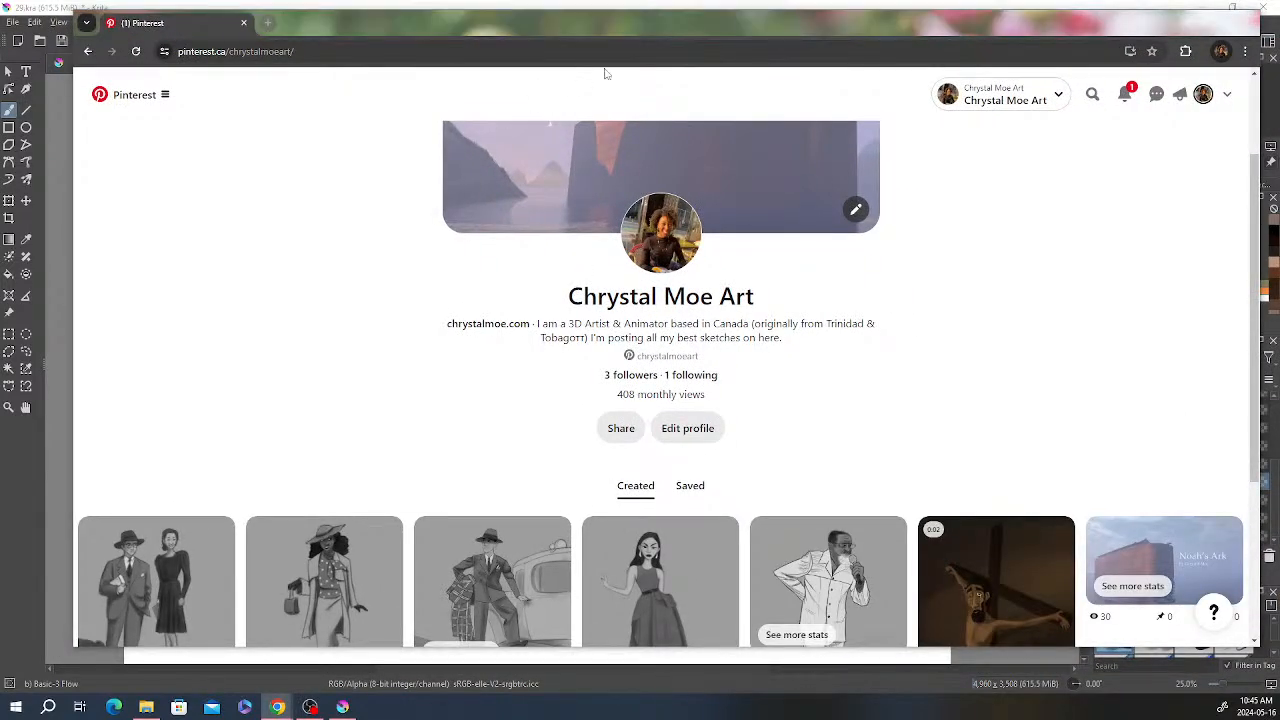
drag(632, 28, 592, 20)
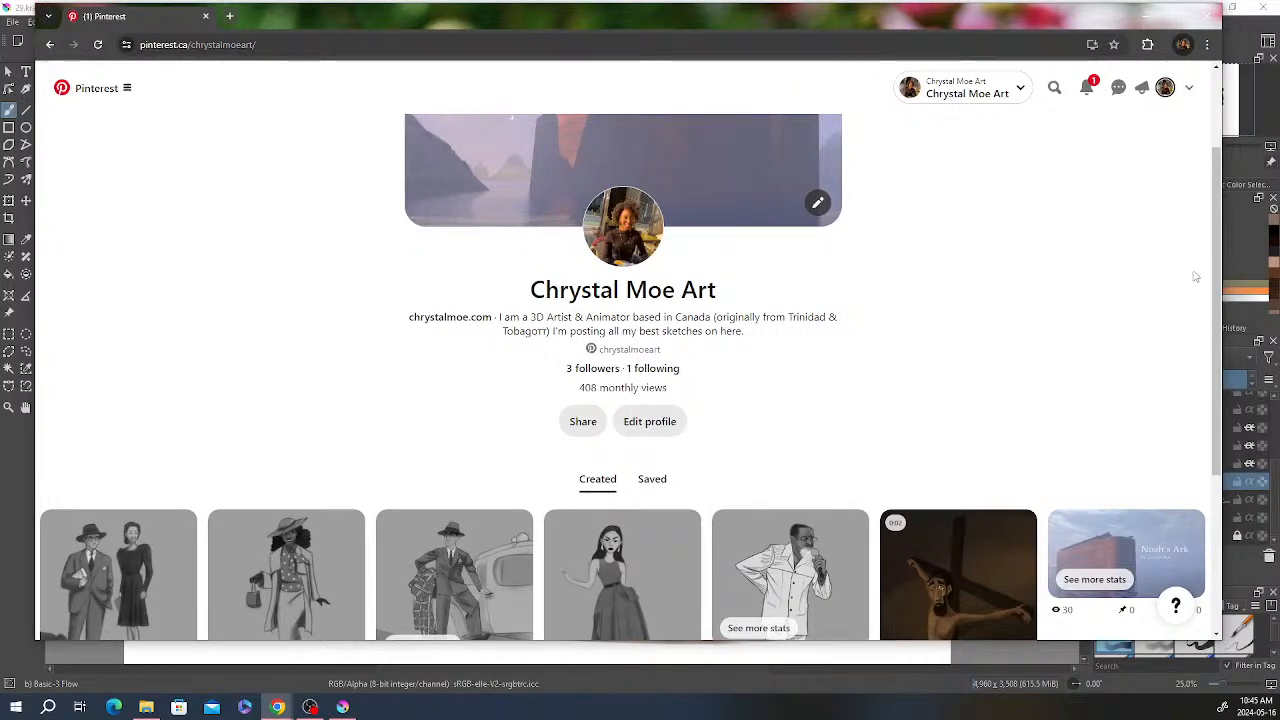
scroll(1104, 254, down, 1)
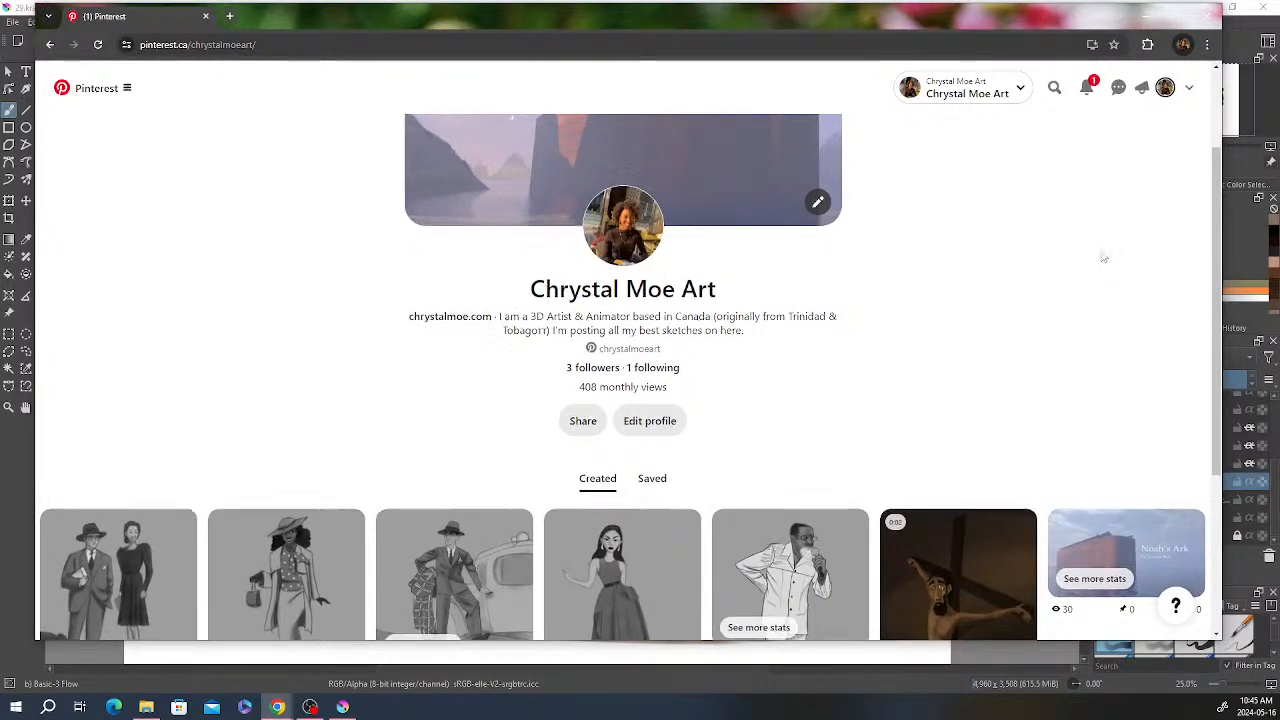
scroll(1104, 254, down, 1)
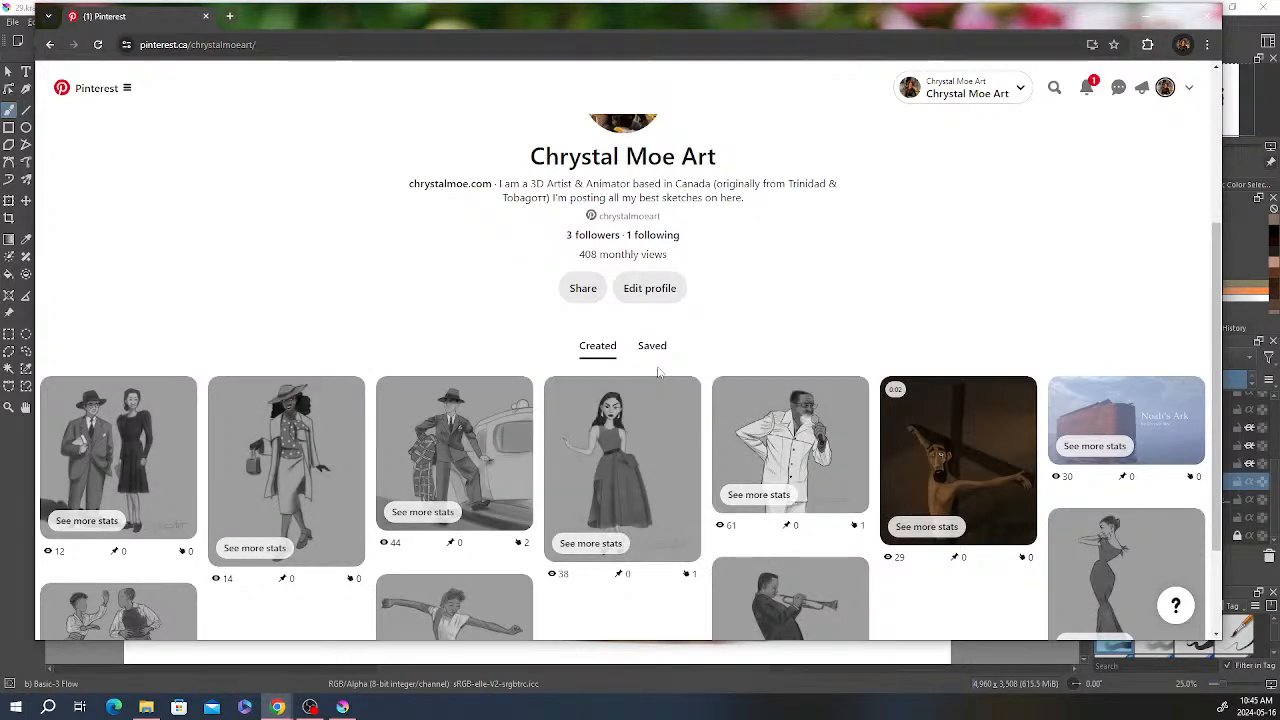
scroll(769, 336, down, 2)
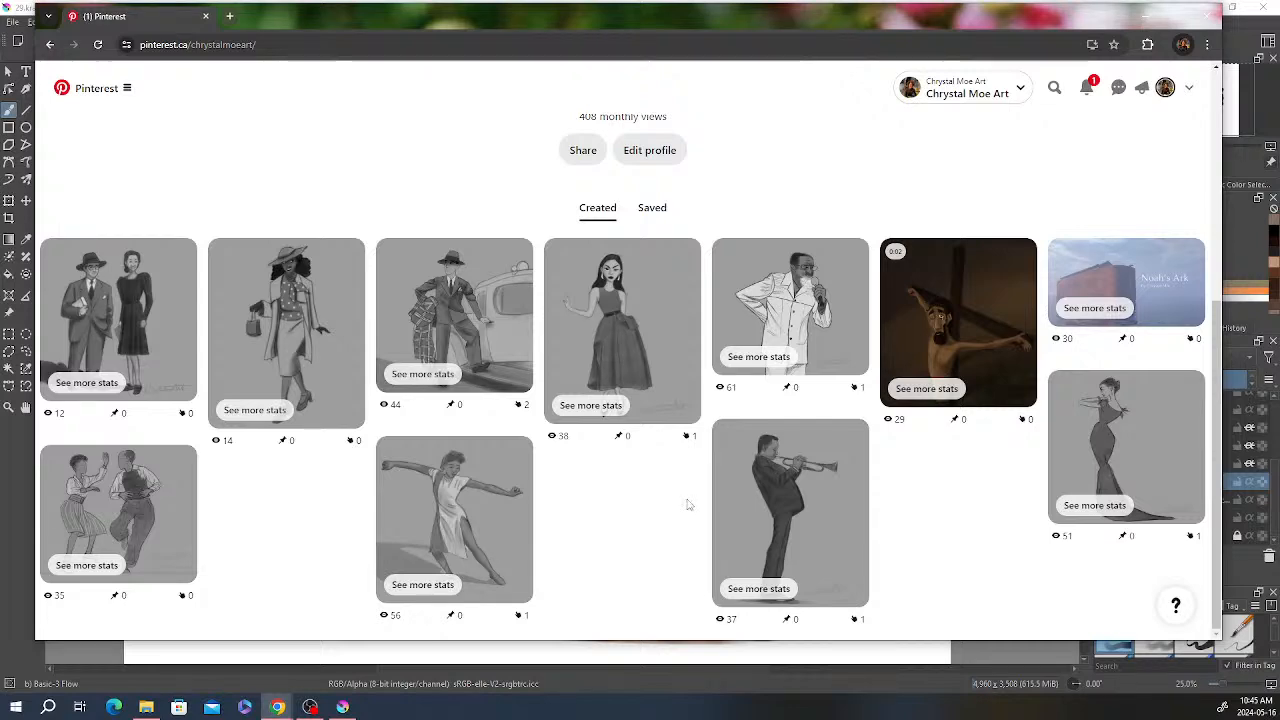
Step: Open the References board from the profile's saved boards and view its Gestures section
click(652, 207)
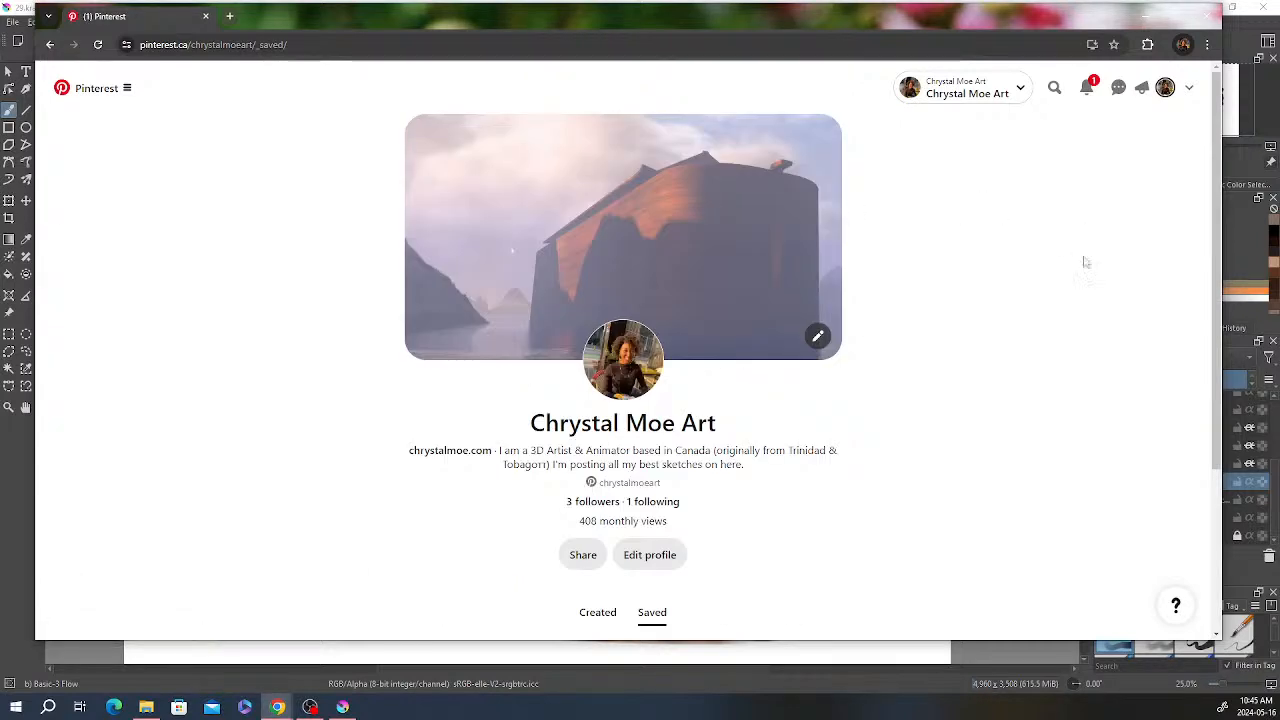
scroll(917, 329, down, 3)
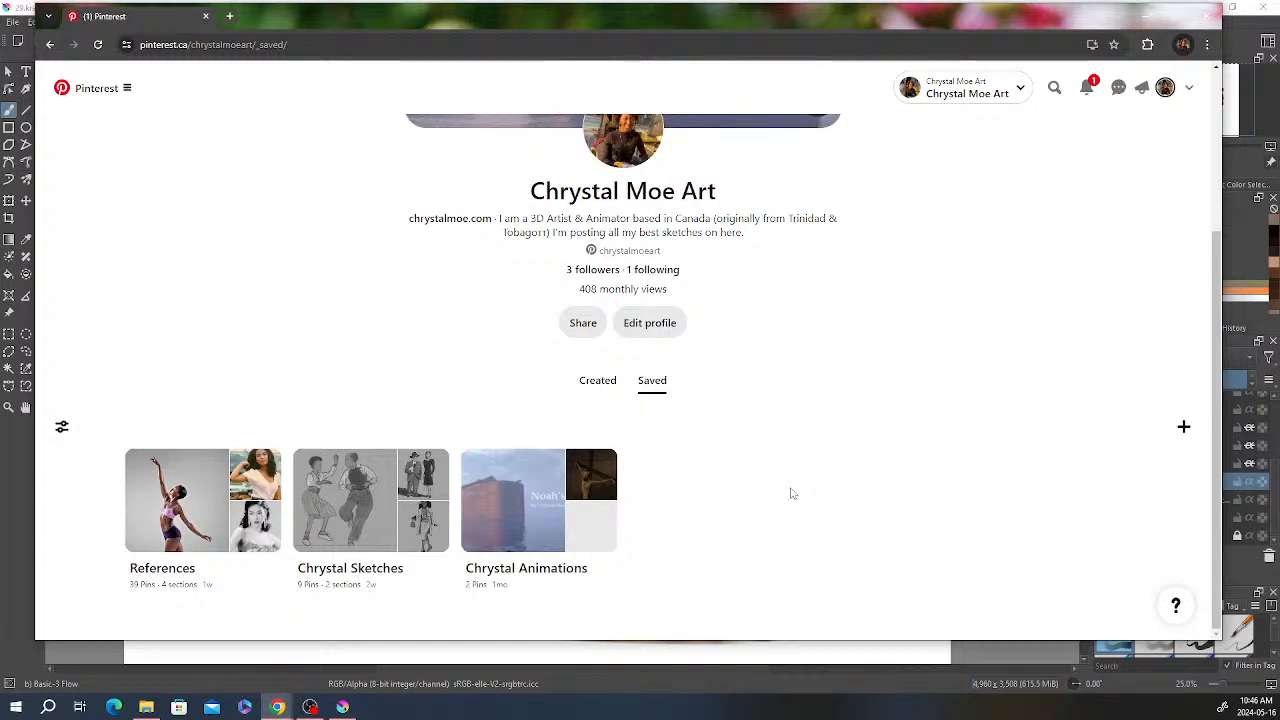
click(190, 502)
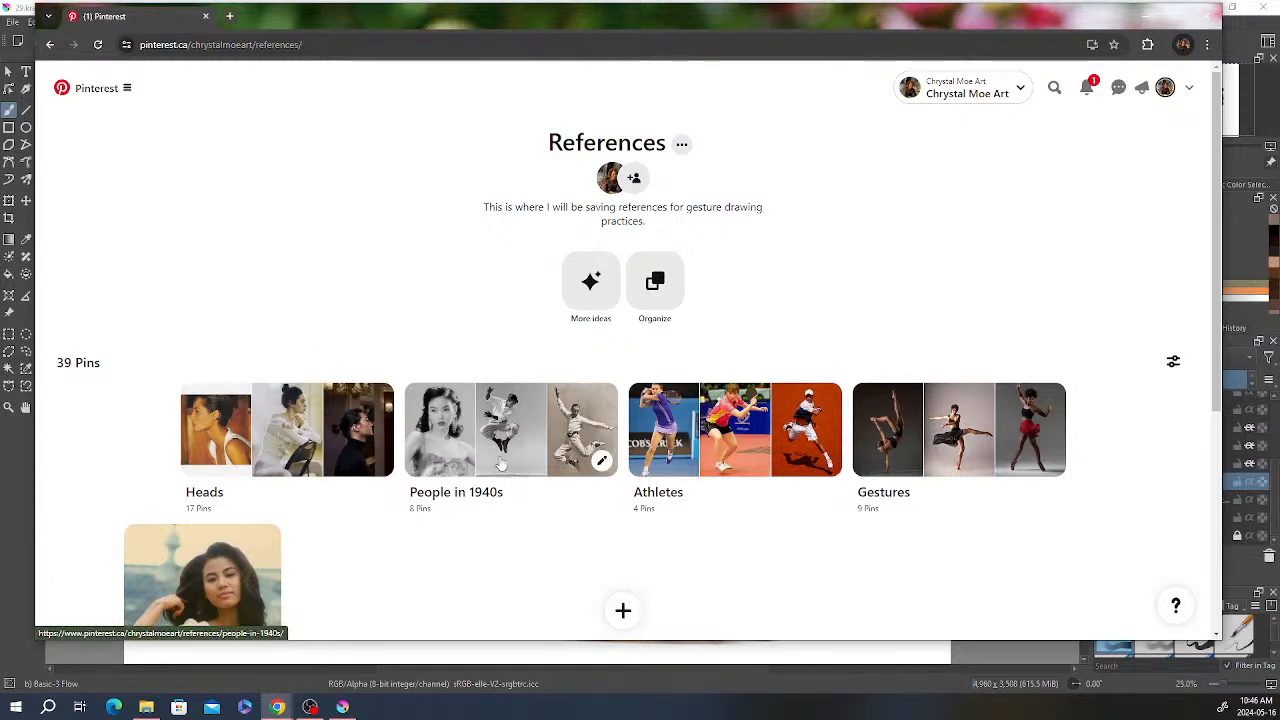
click(972, 436)
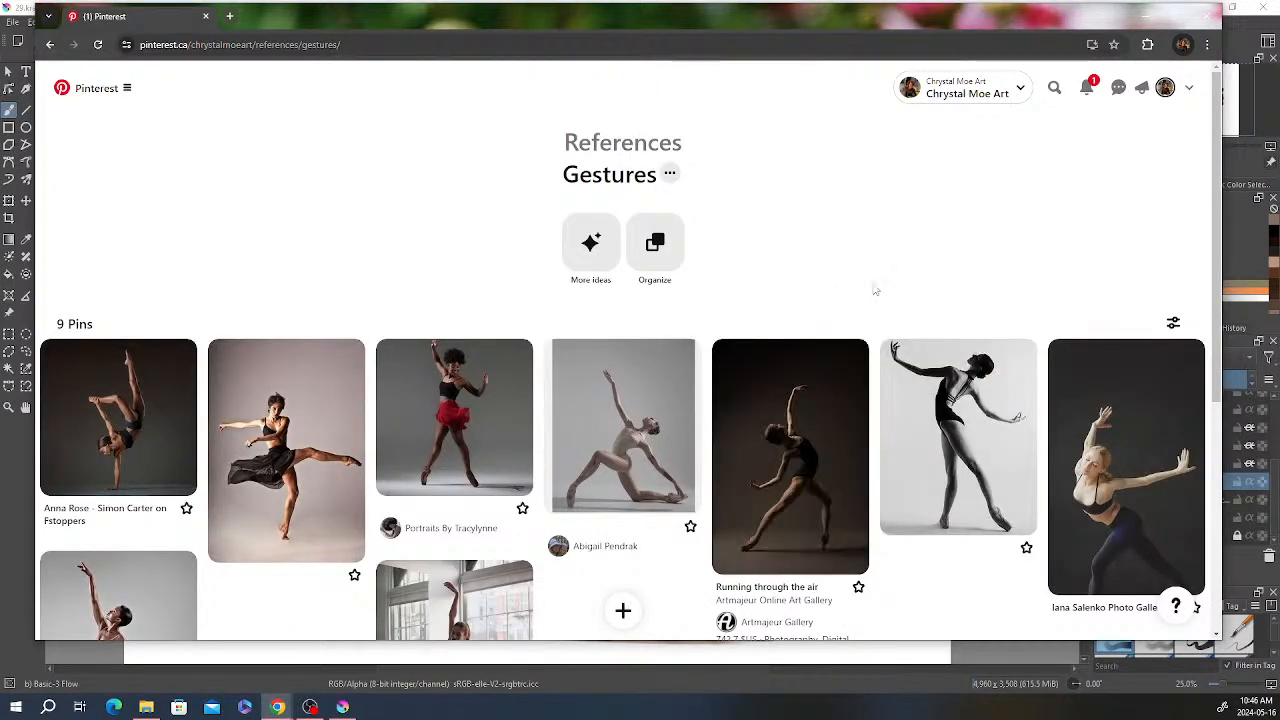
click(50, 45)
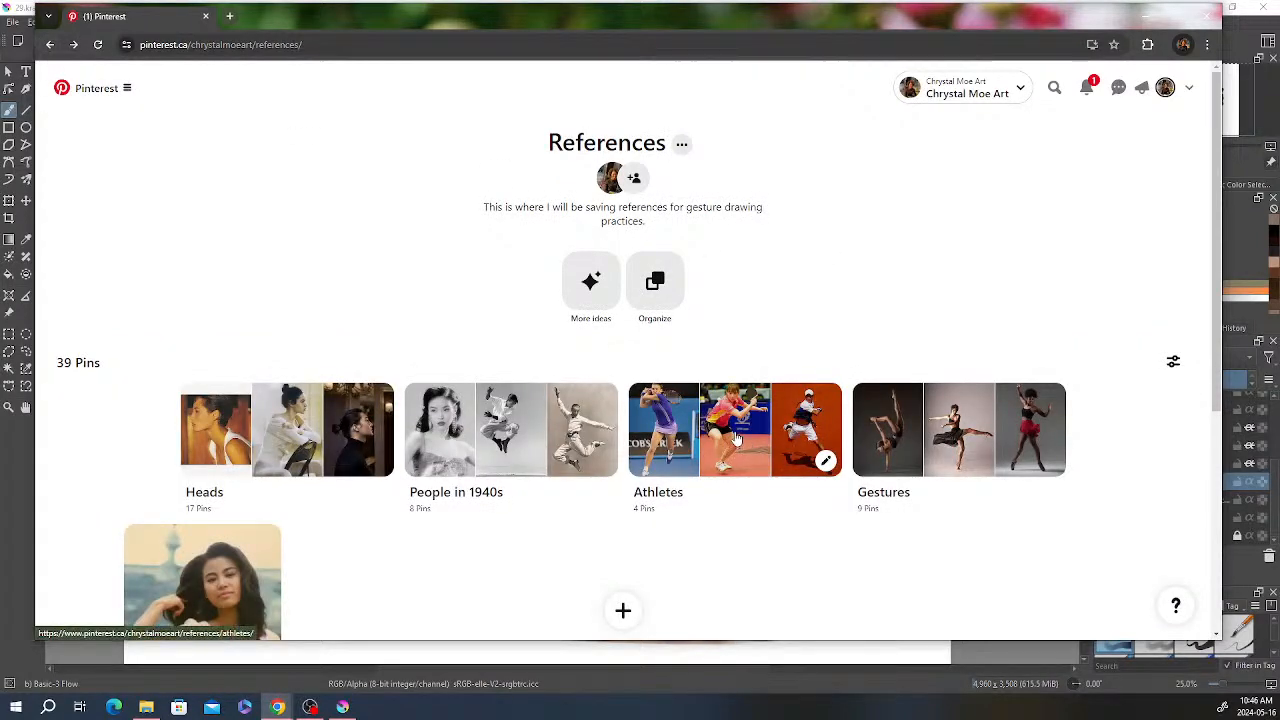
Step: Look through the References board's Heads section and view the basedSKIN pin with the portrait's reference photo
click(283, 437)
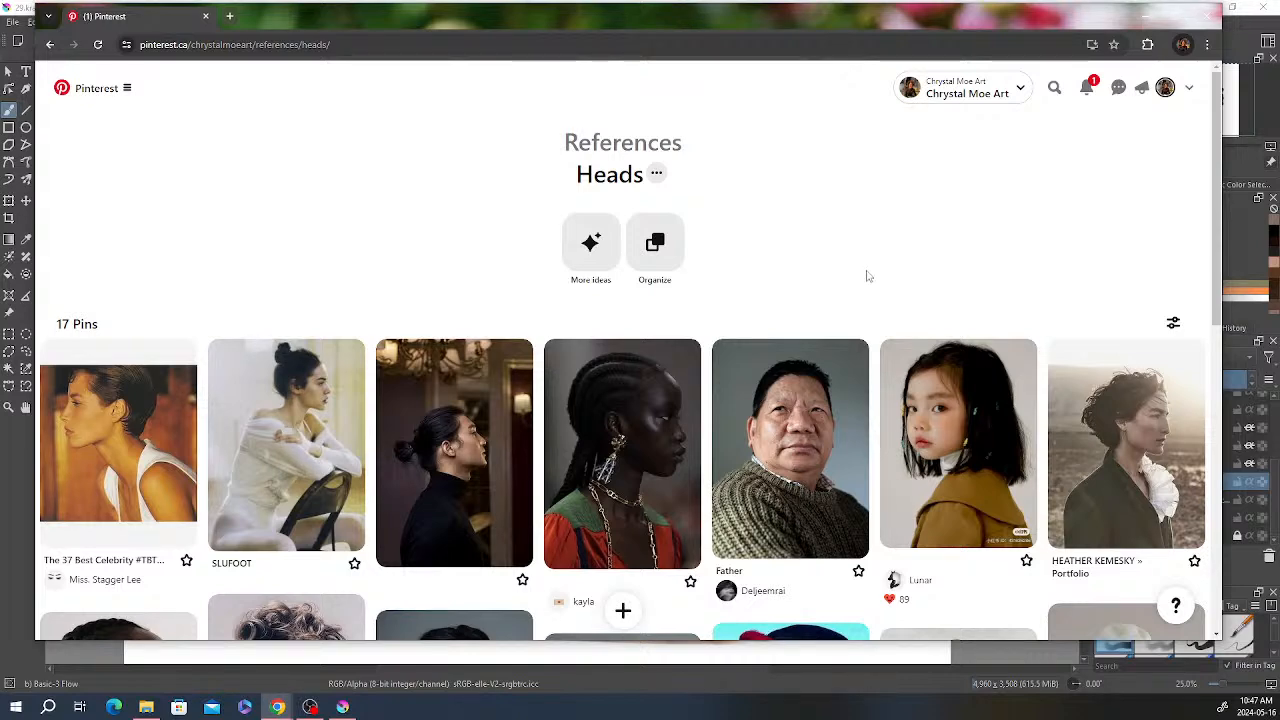
scroll(872, 318, down, 2)
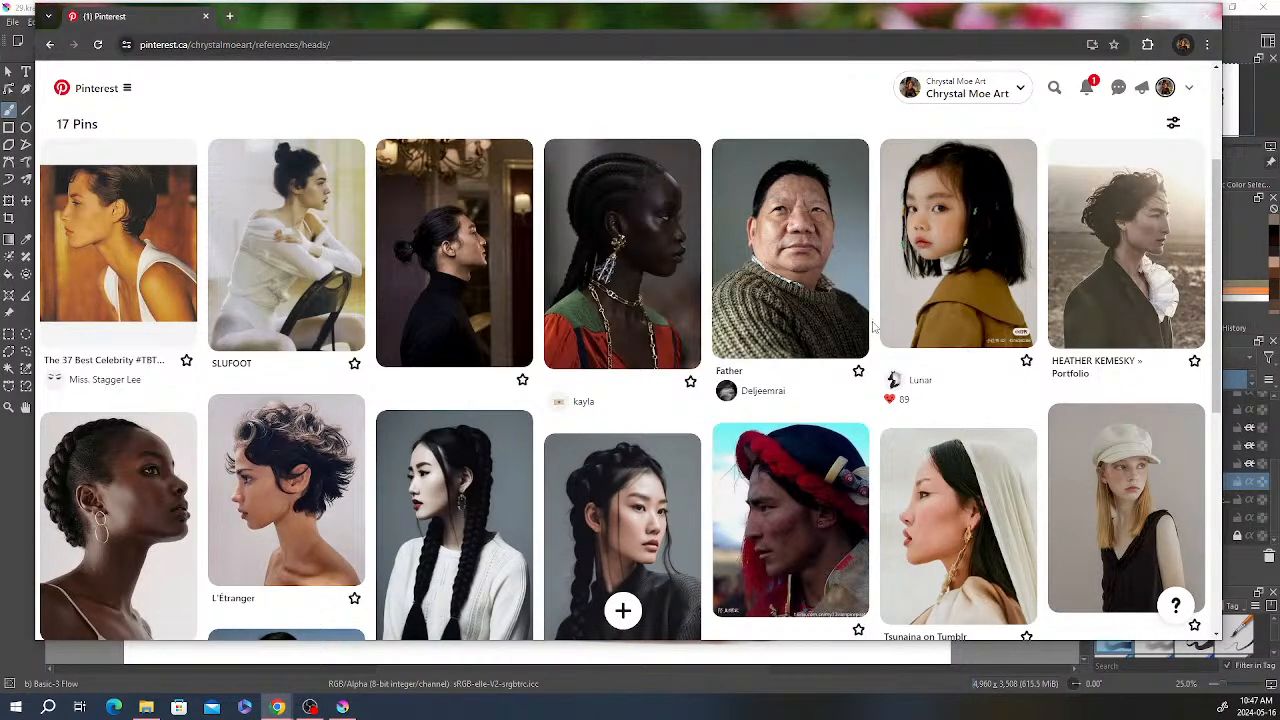
mouse_move(868, 322)
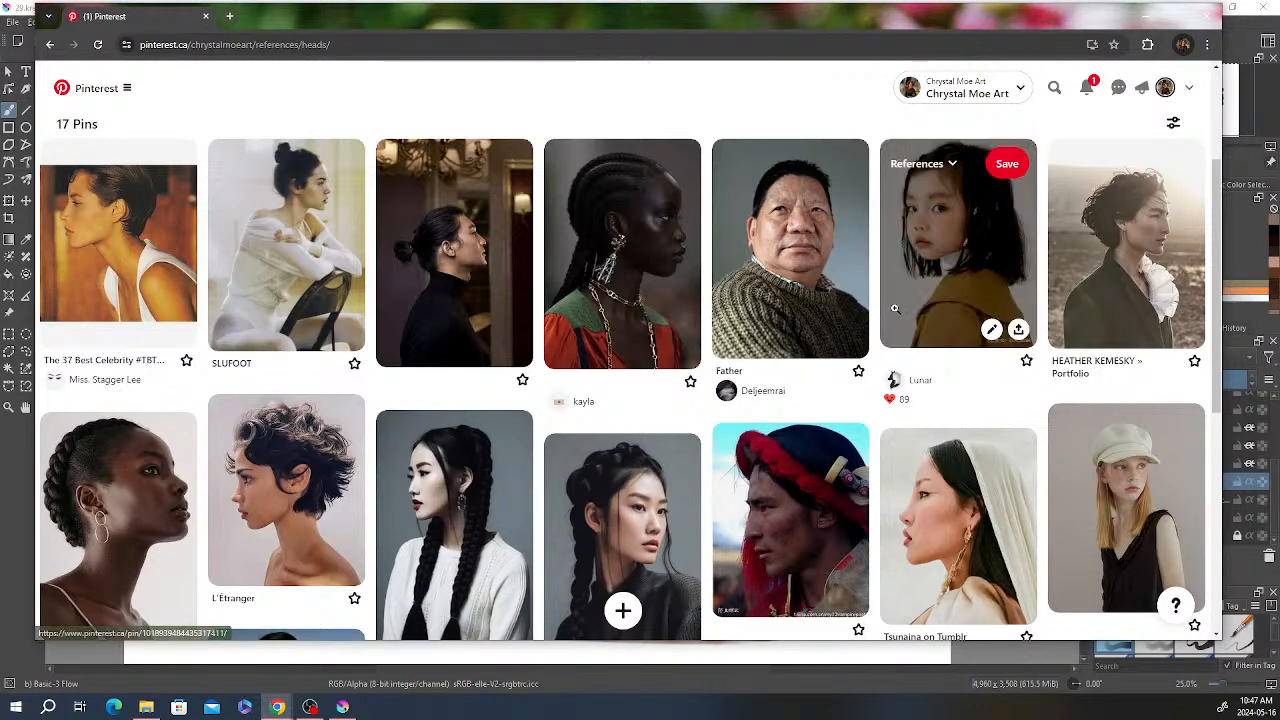
scroll(872, 314, down, 1)
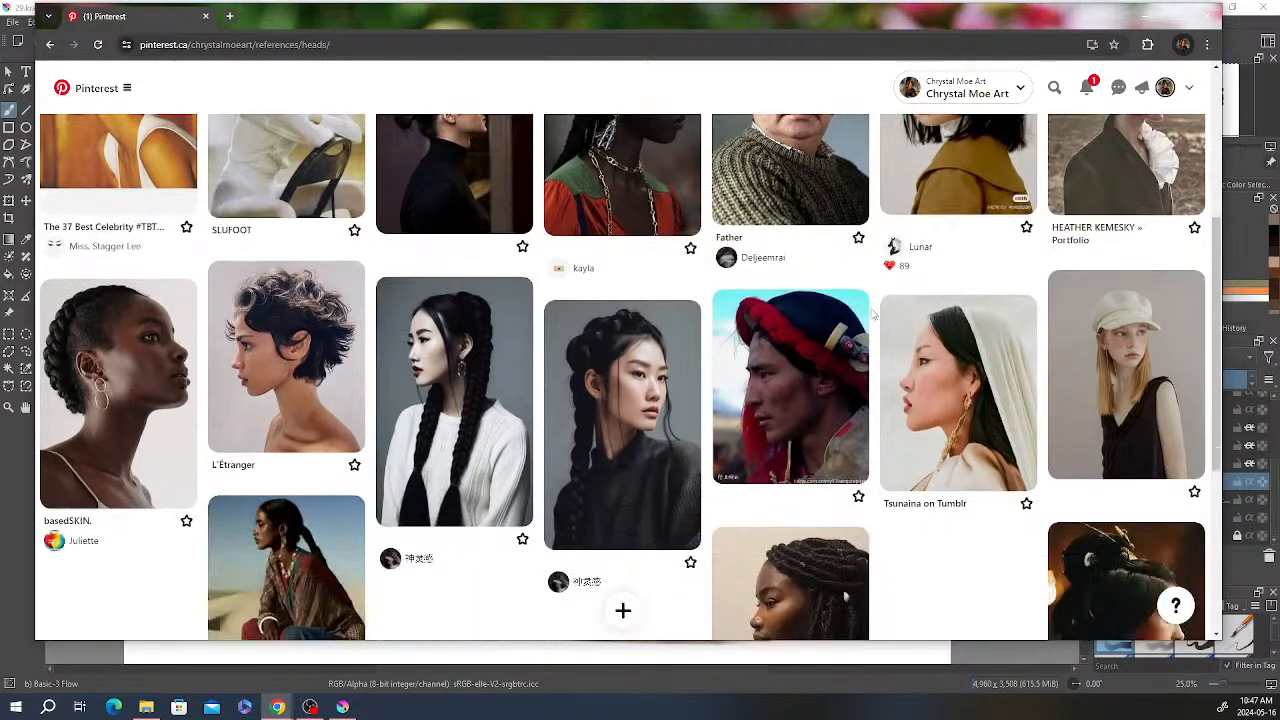
click(124, 383)
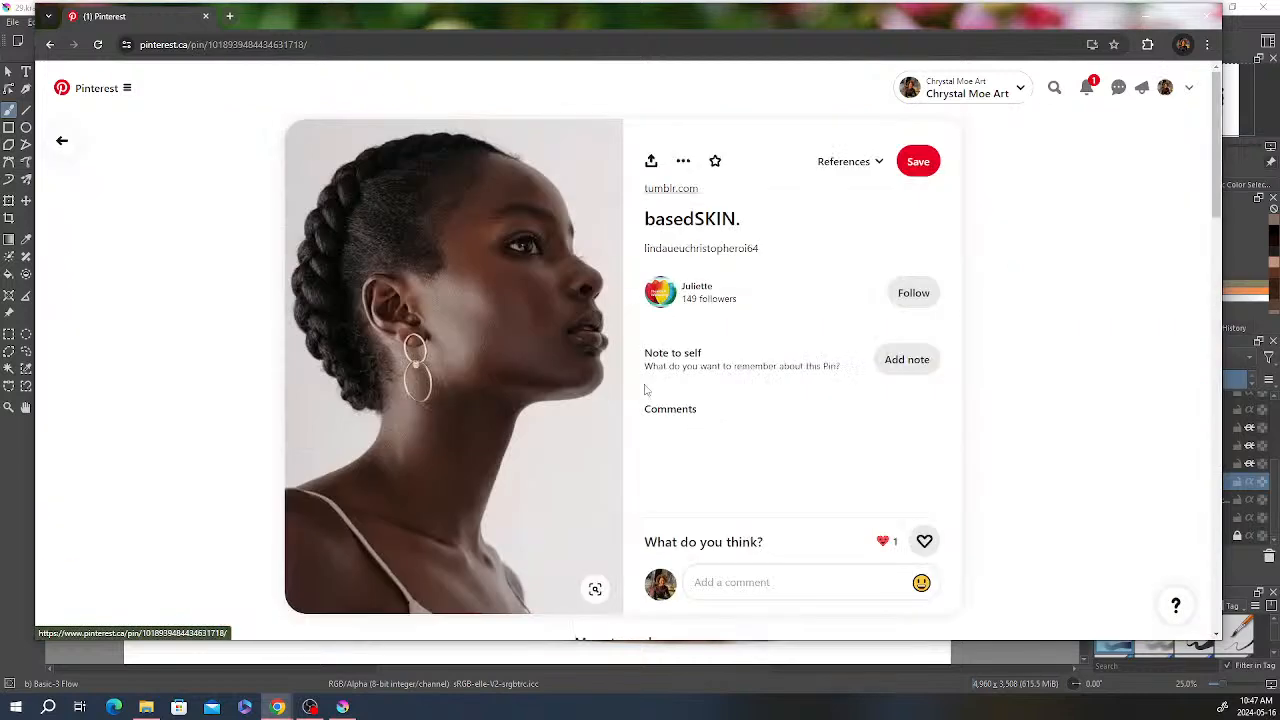
click(61, 141)
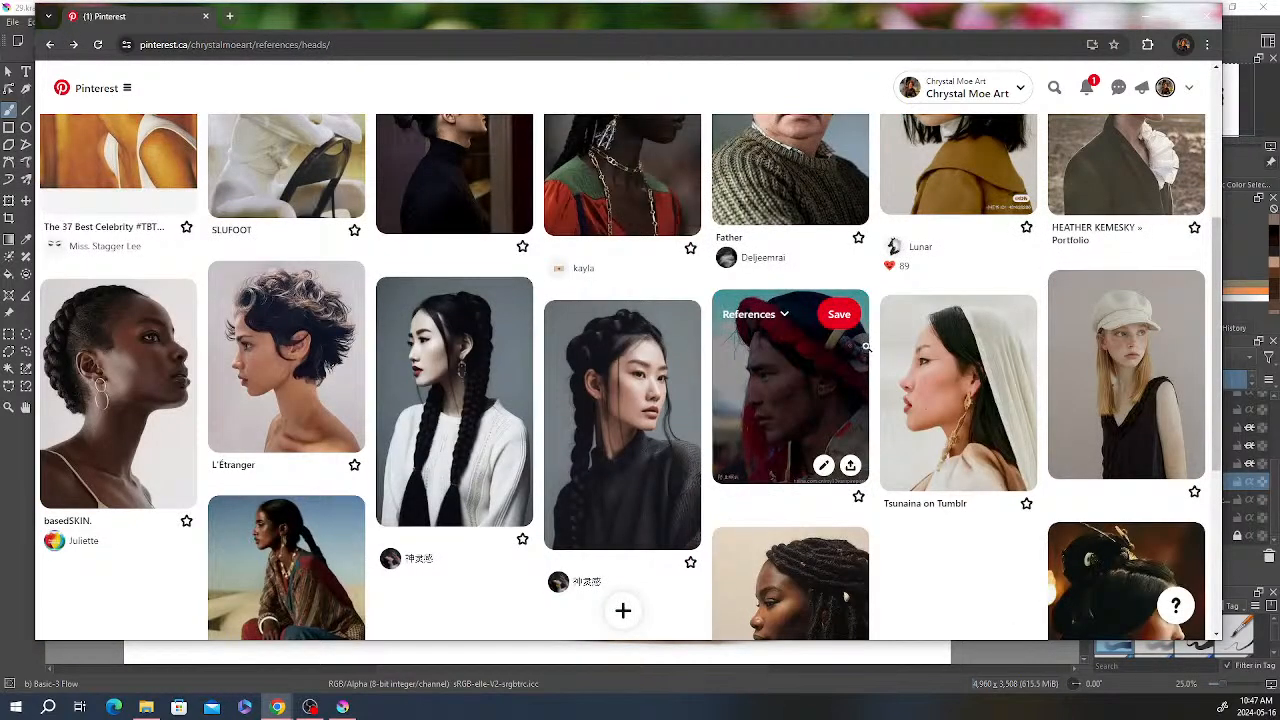
scroll(876, 363, up, 2)
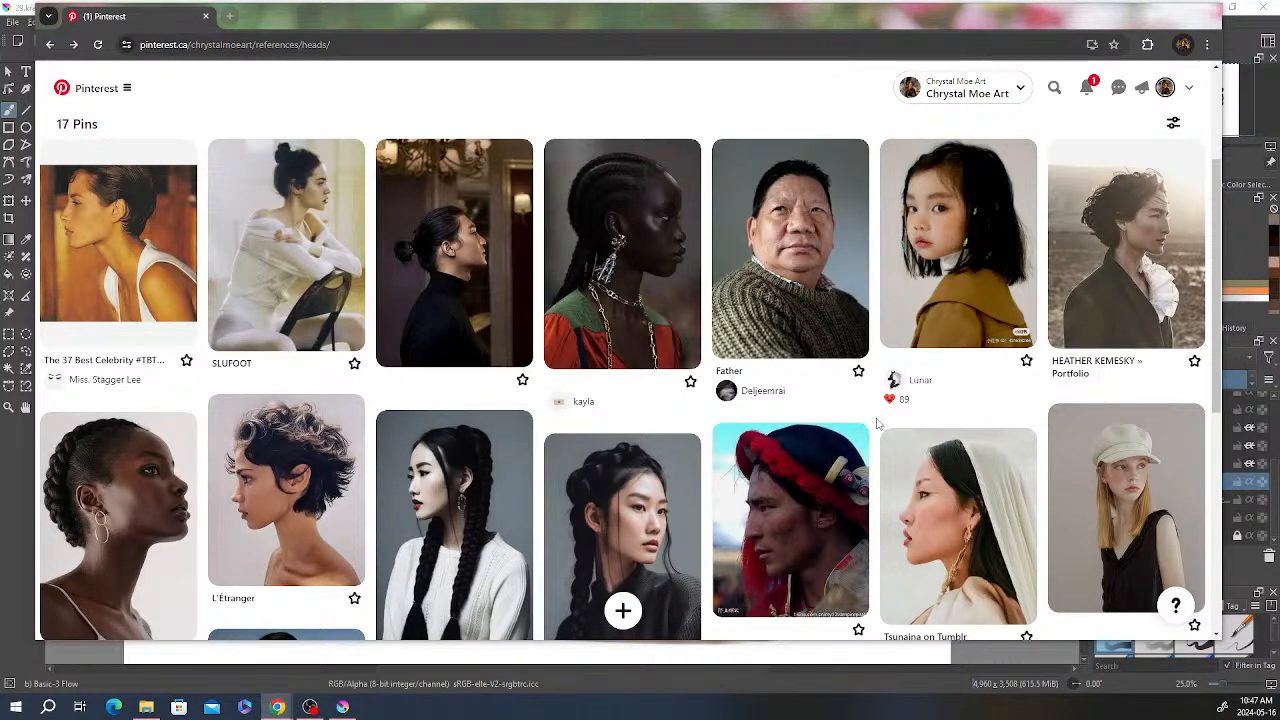
scroll(797, 420, up, 2)
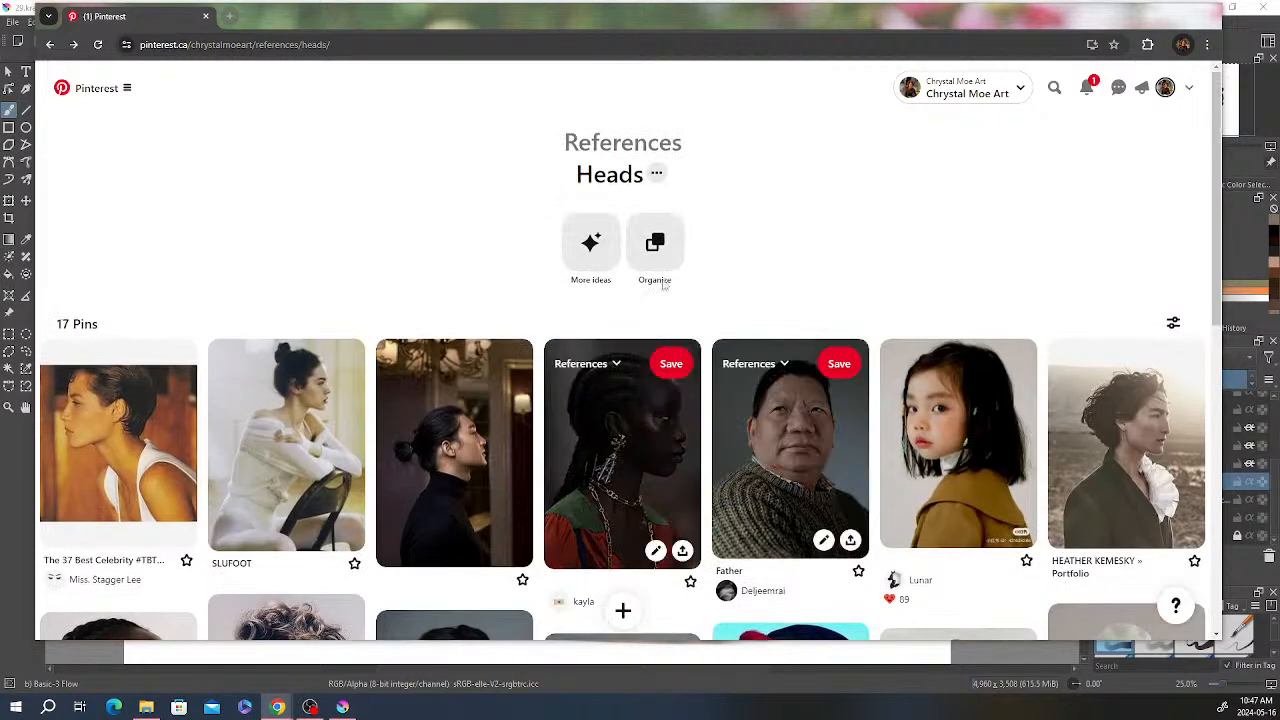
Step: Go back to the profile, look over the created sketches again, and return to the portrait in Krita
click(49, 44)
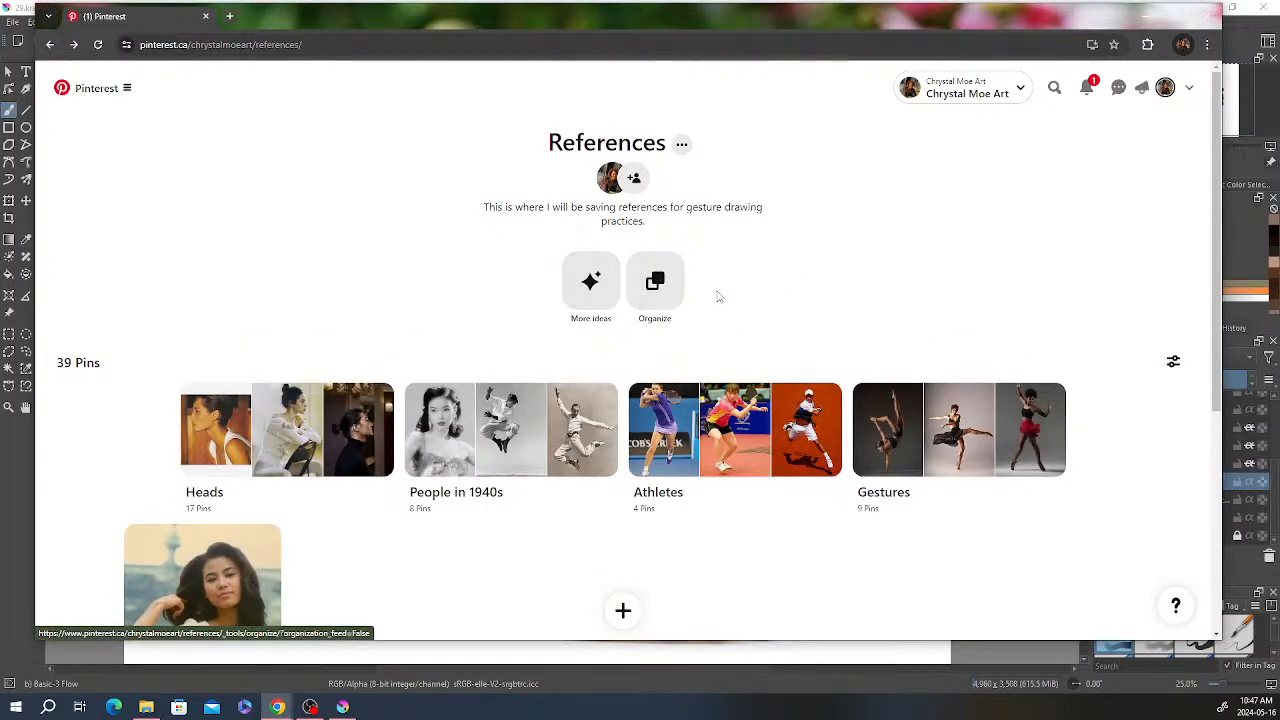
click(54, 54)
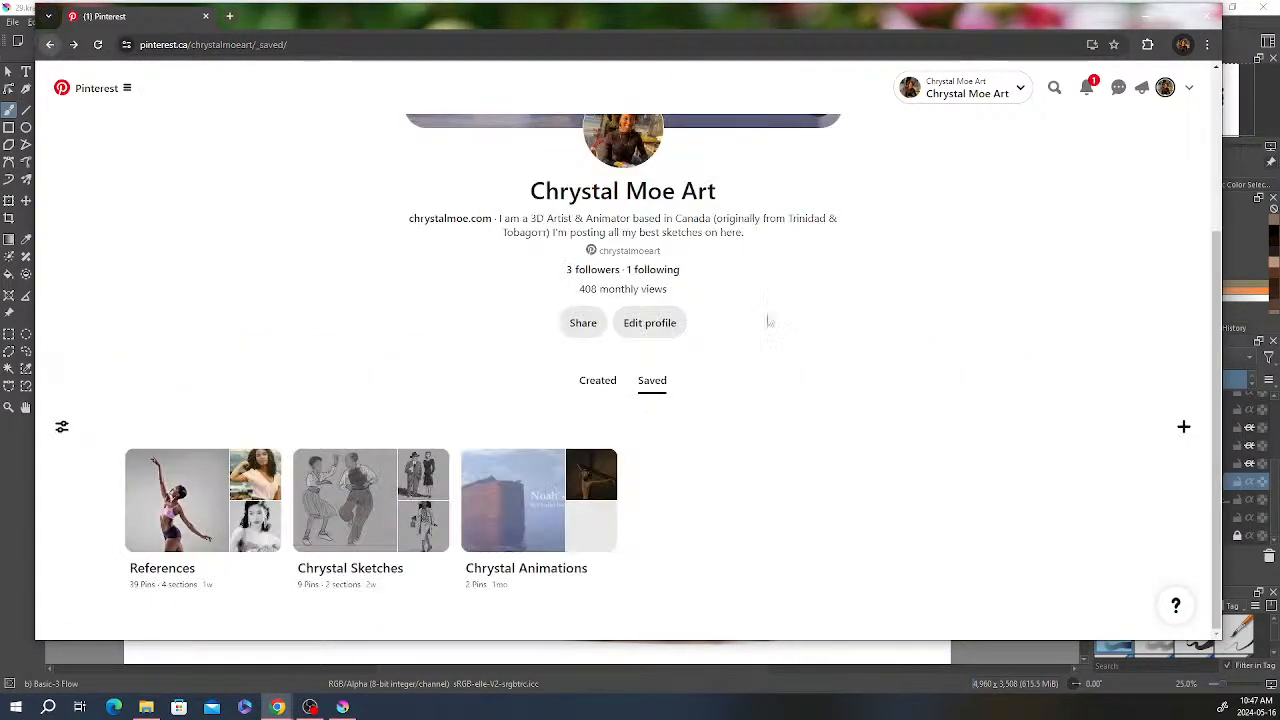
click(598, 383)
scroll(994, 391, down, 4)
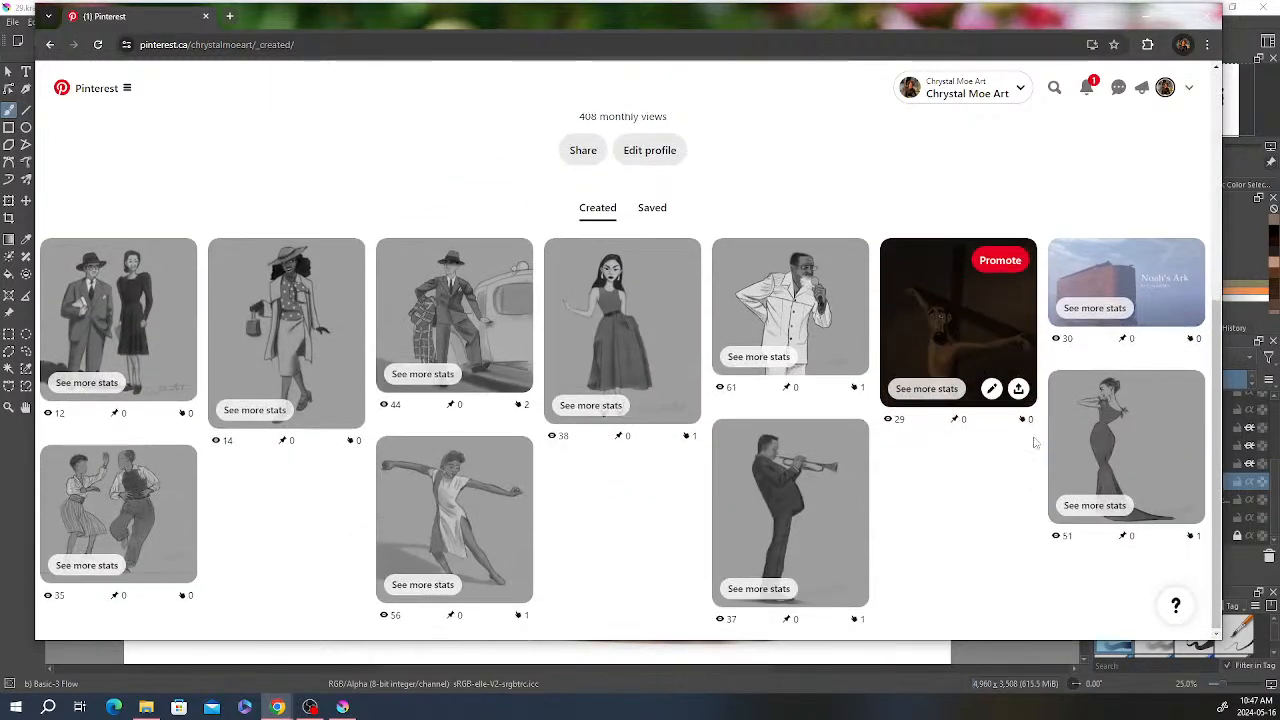
scroll(1005, 510, up, 3)
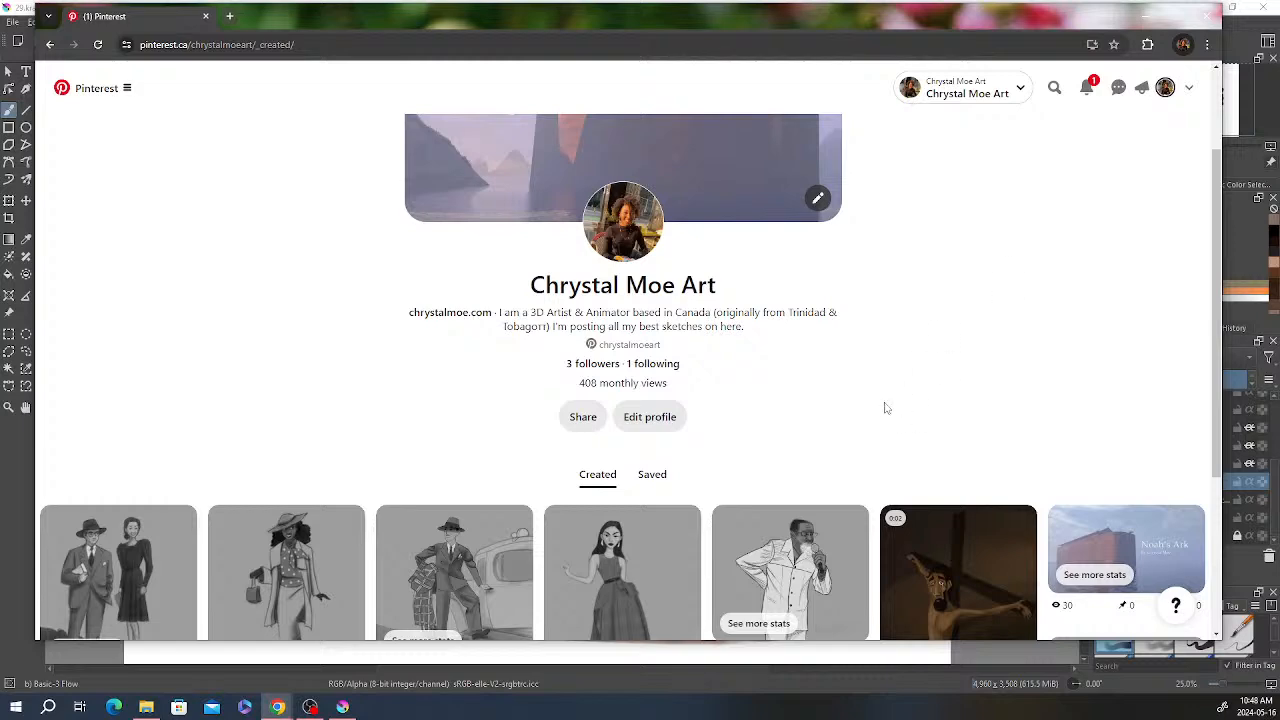
drag(925, 19, 950, 32)
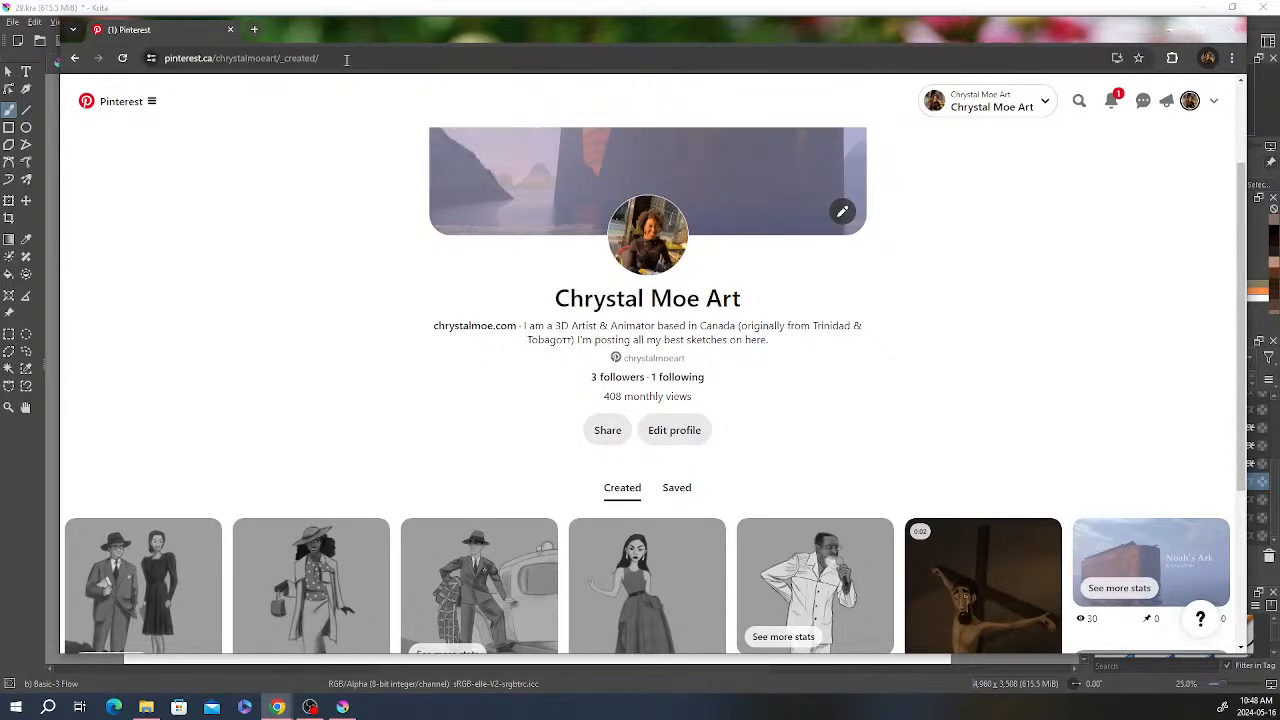
drag(127, 35, 1279, 45)
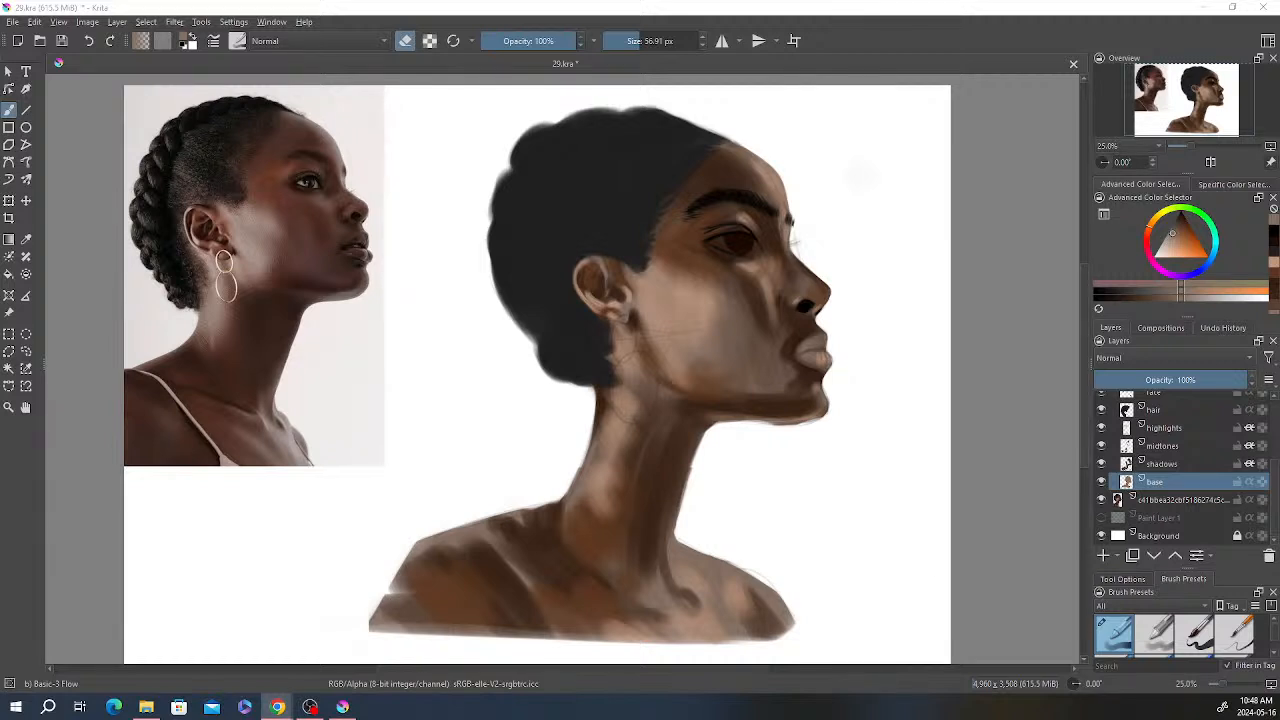
Step: Switch to the art store homepage in Chrome and look through its new Blender class and other available classes
drag(760, 2, 920, 43)
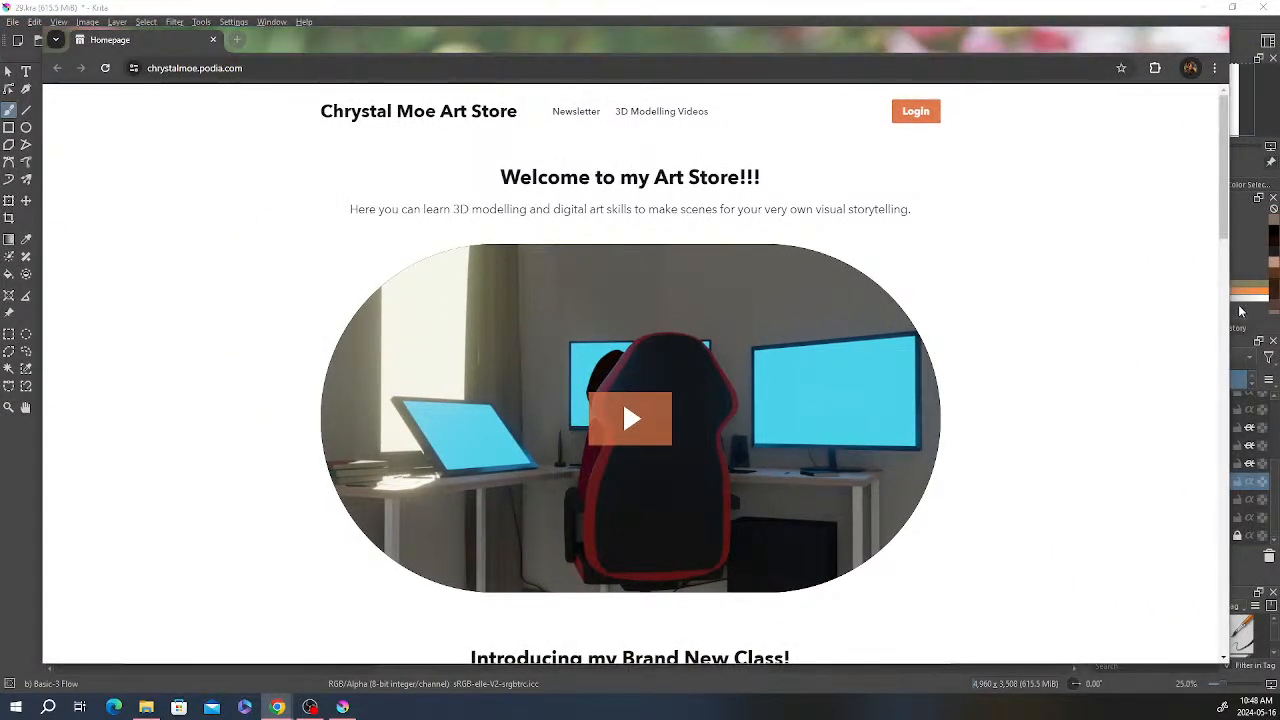
scroll(1055, 303, down, 5)
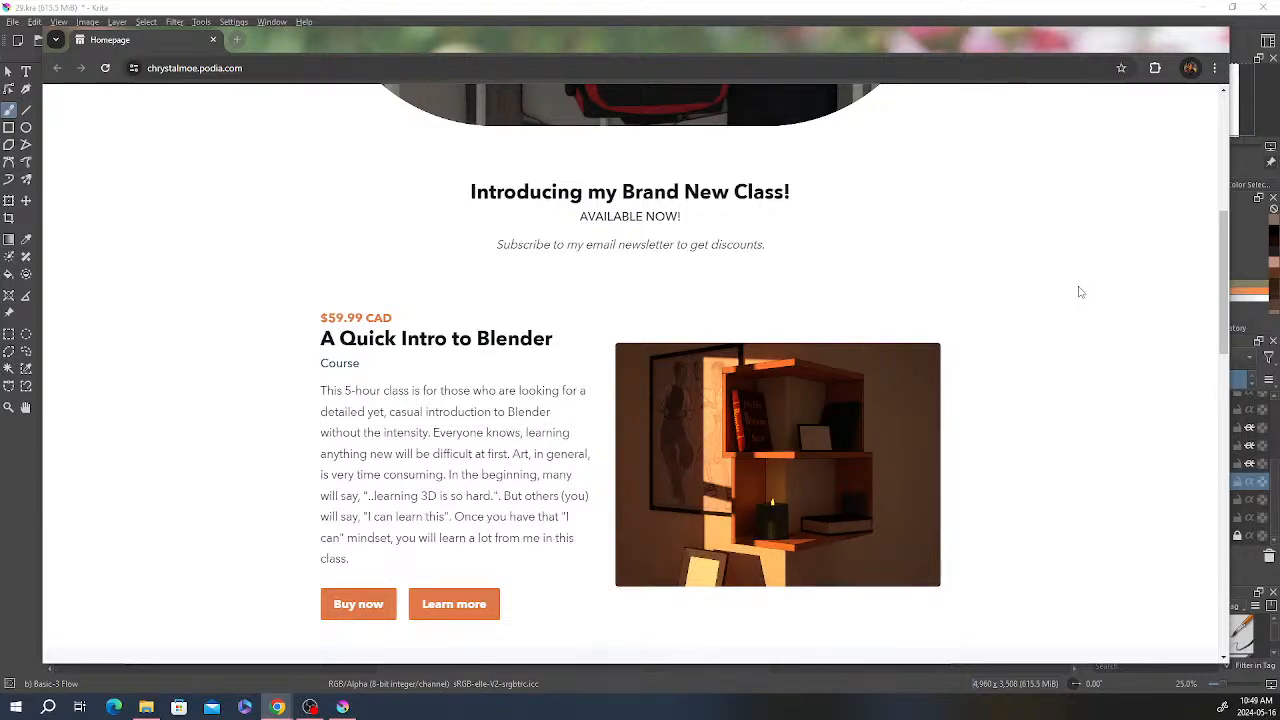
scroll(1079, 292, down, 3)
scroll(1079, 292, down, 2)
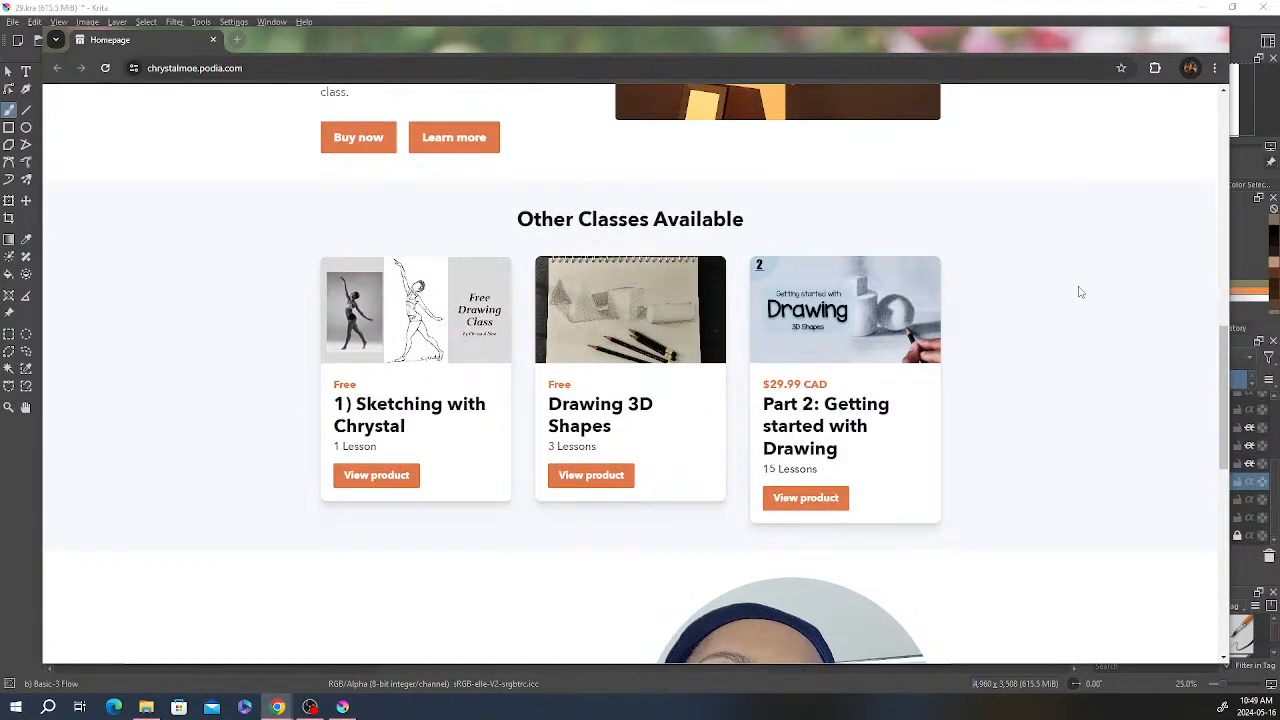
scroll(1079, 292, down, 3)
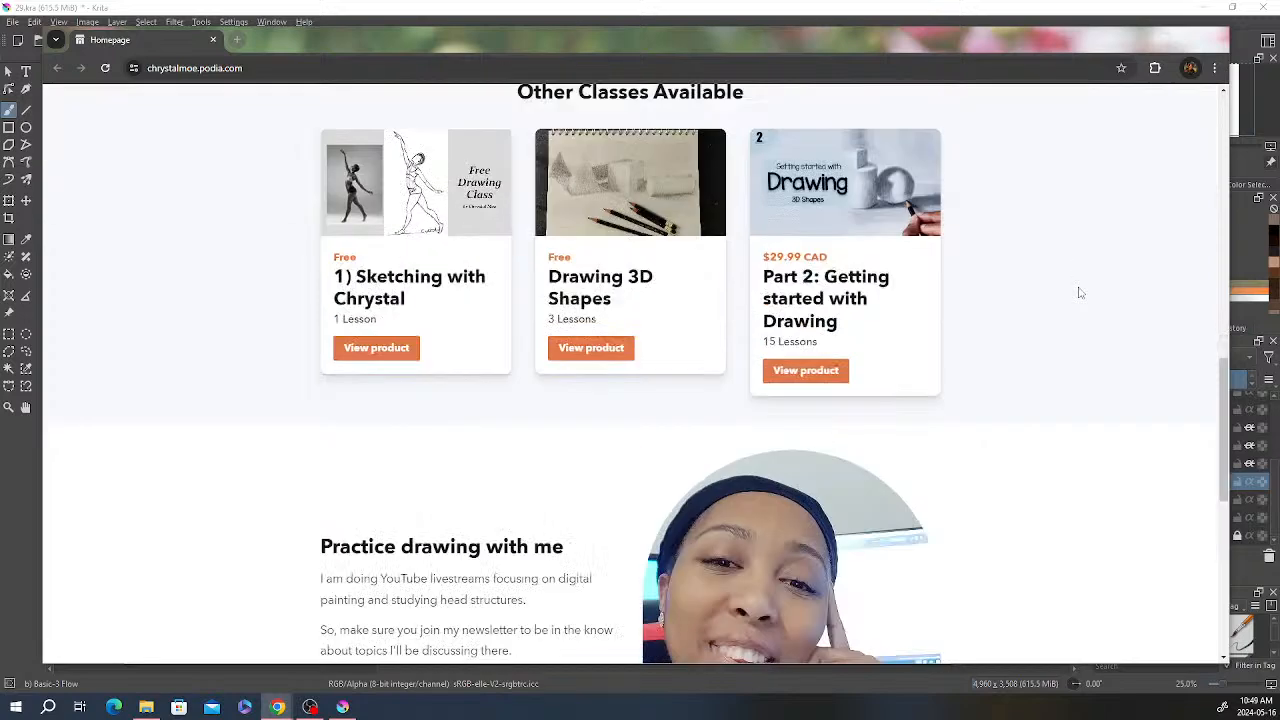
scroll(1079, 292, down, 2)
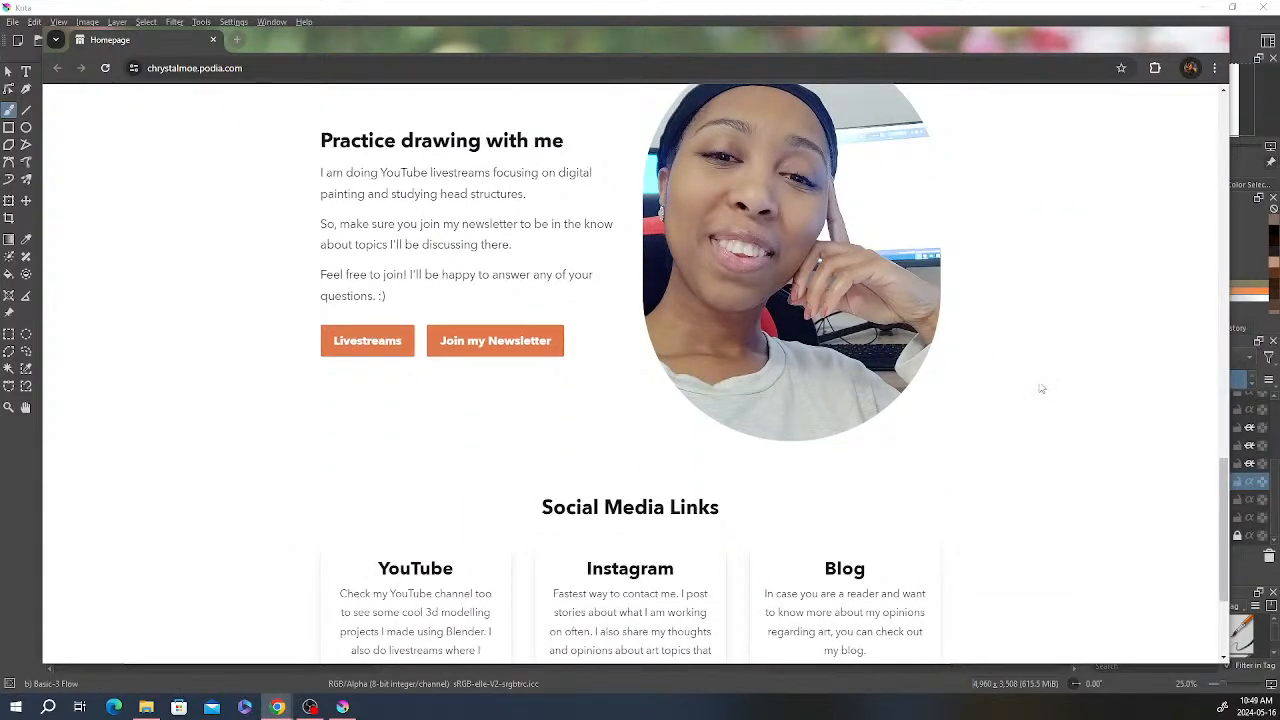
Step: Look over the drawing practice and social media sections of the homepage and open the newsletter sign-up page
scroll(1038, 384, up, 1)
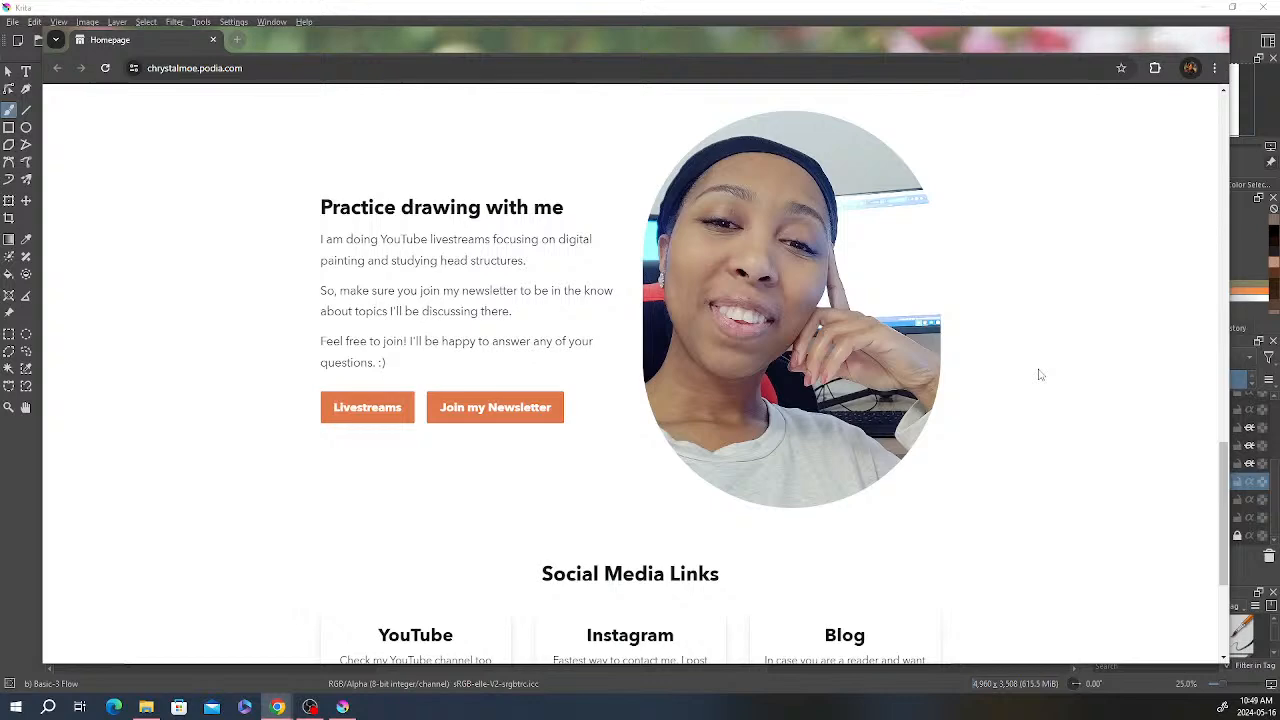
scroll(1033, 364, down, 3)
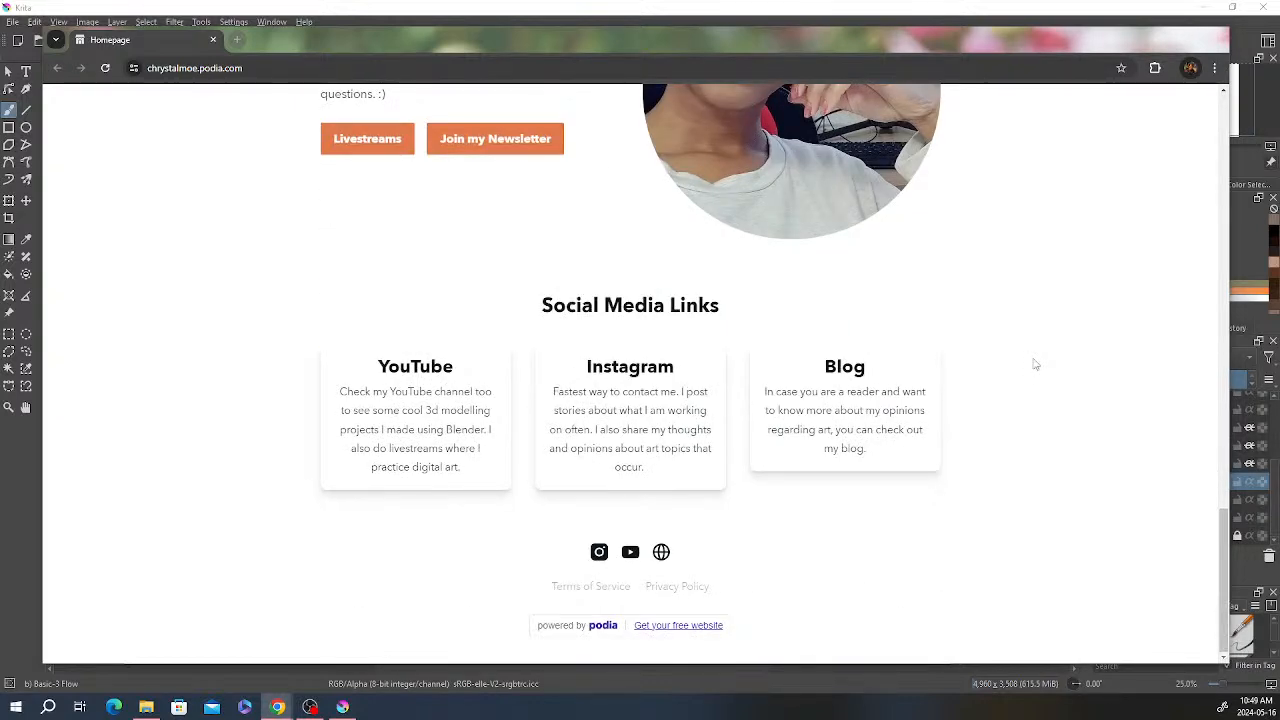
scroll(1031, 365, up, 5)
scroll(1029, 366, down, 2)
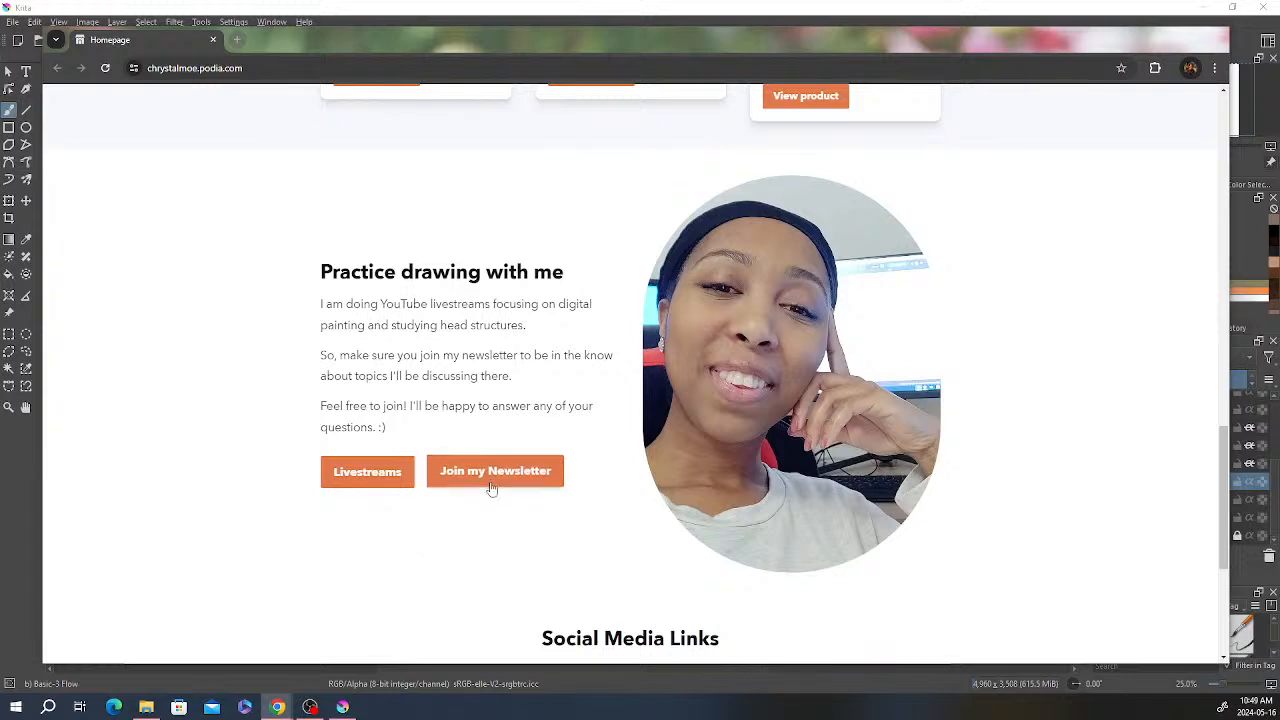
click(548, 477)
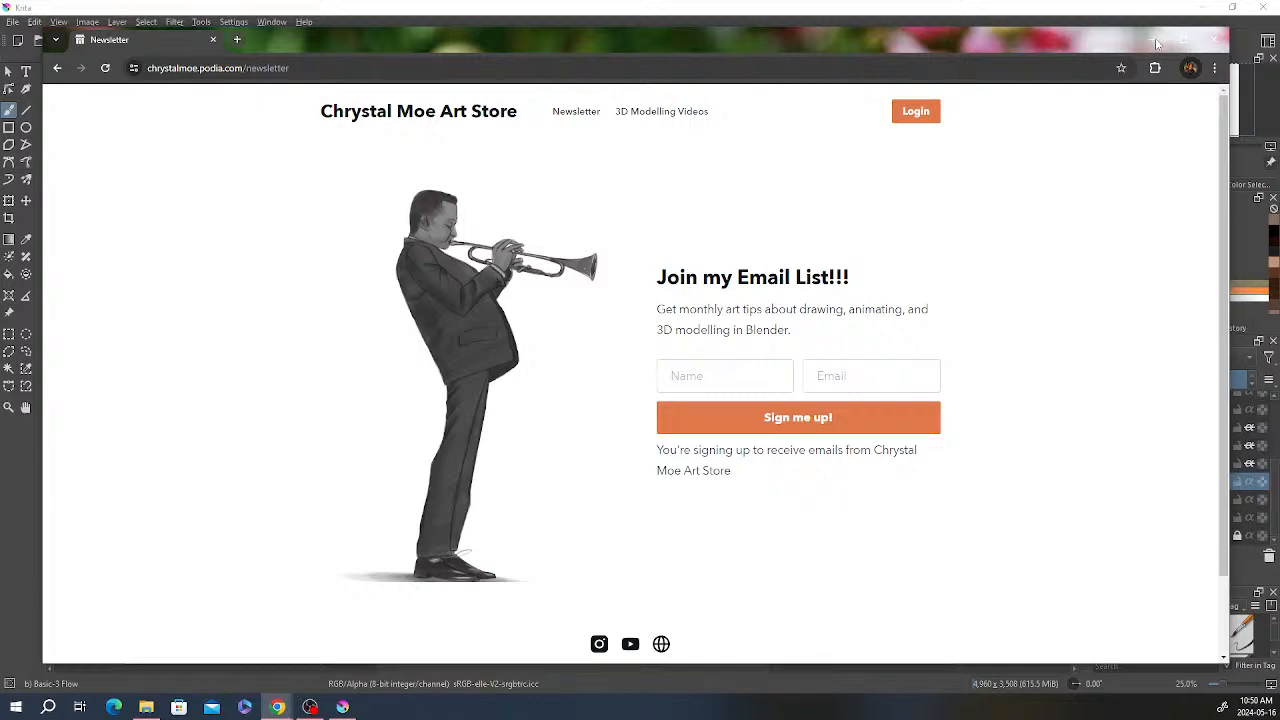
Step: Go back to the store homepage, review the Other Classes Available section, and return to the portrait in Krita
click(455, 120)
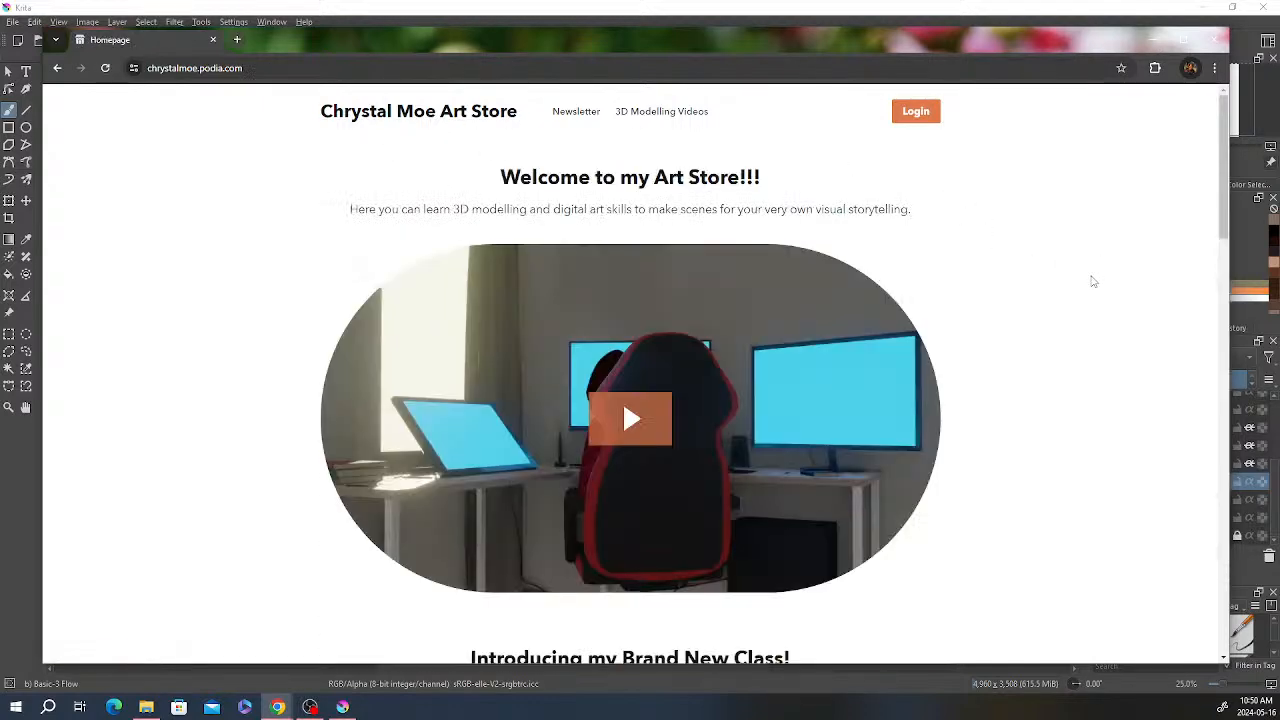
scroll(1092, 283, down, 5)
scroll(1094, 286, down, 2)
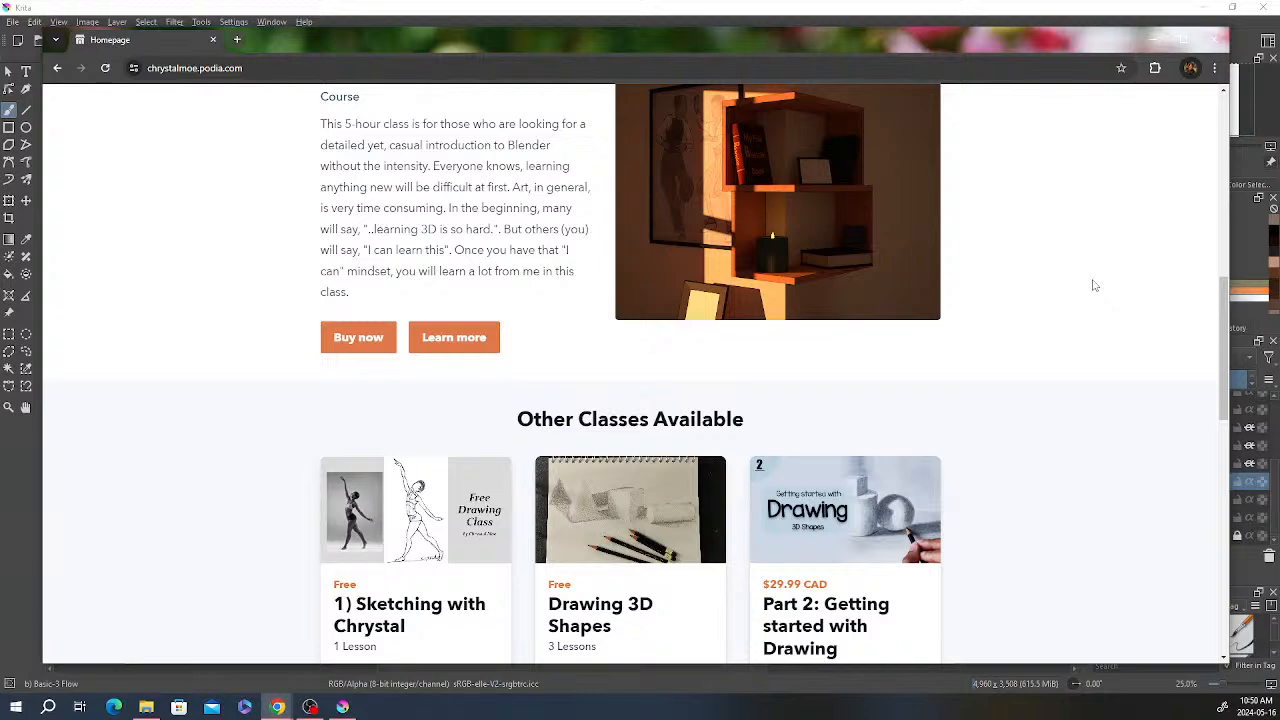
scroll(1094, 286, down, 2)
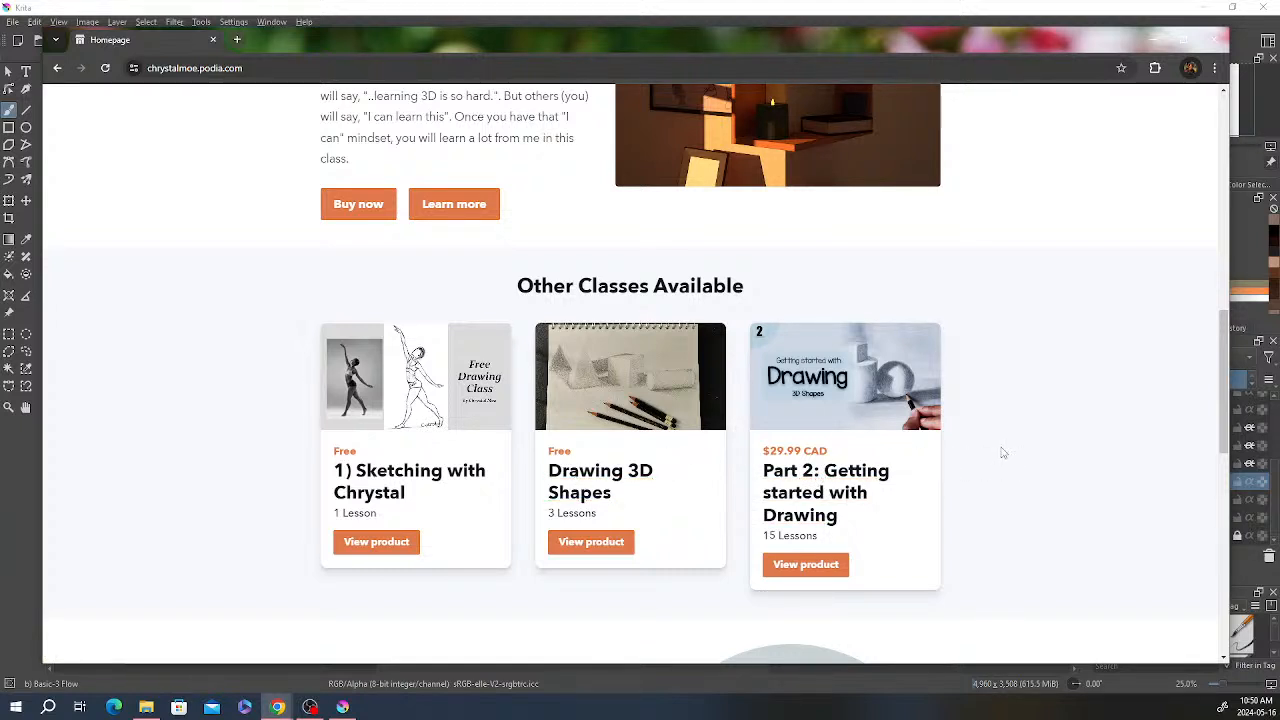
drag(943, 44, 962, 34)
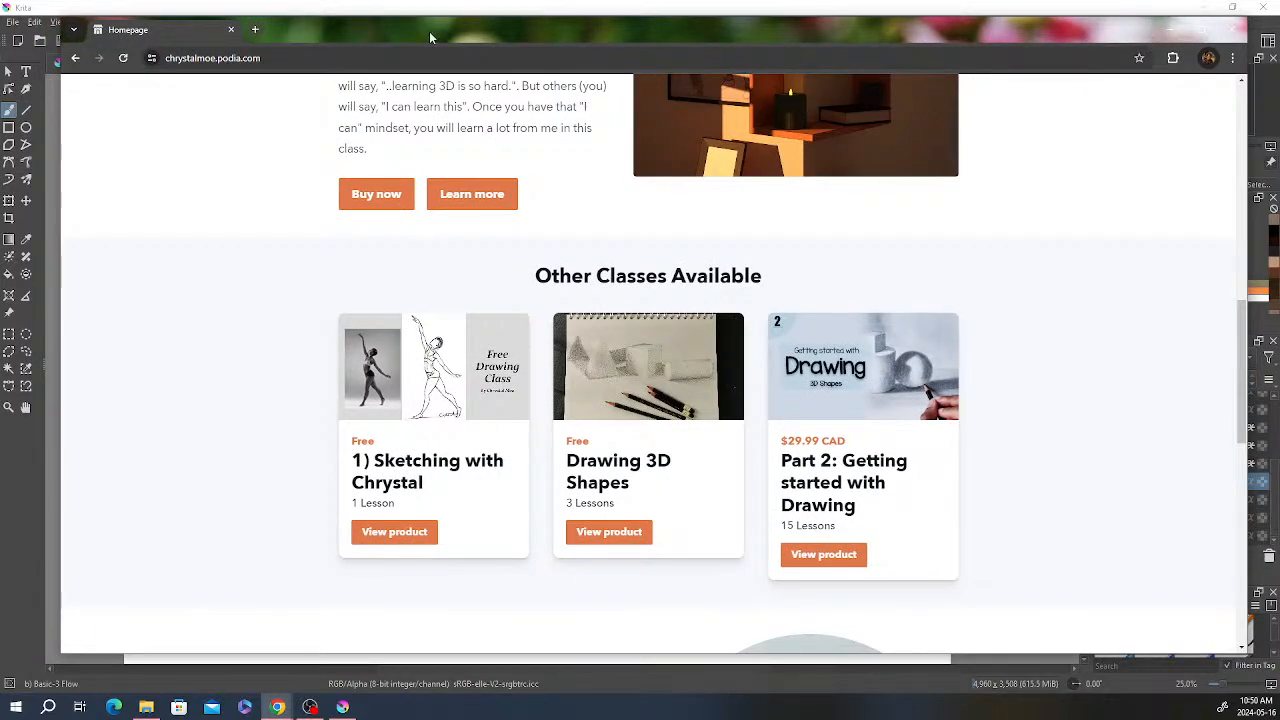
key(alt+Tab)
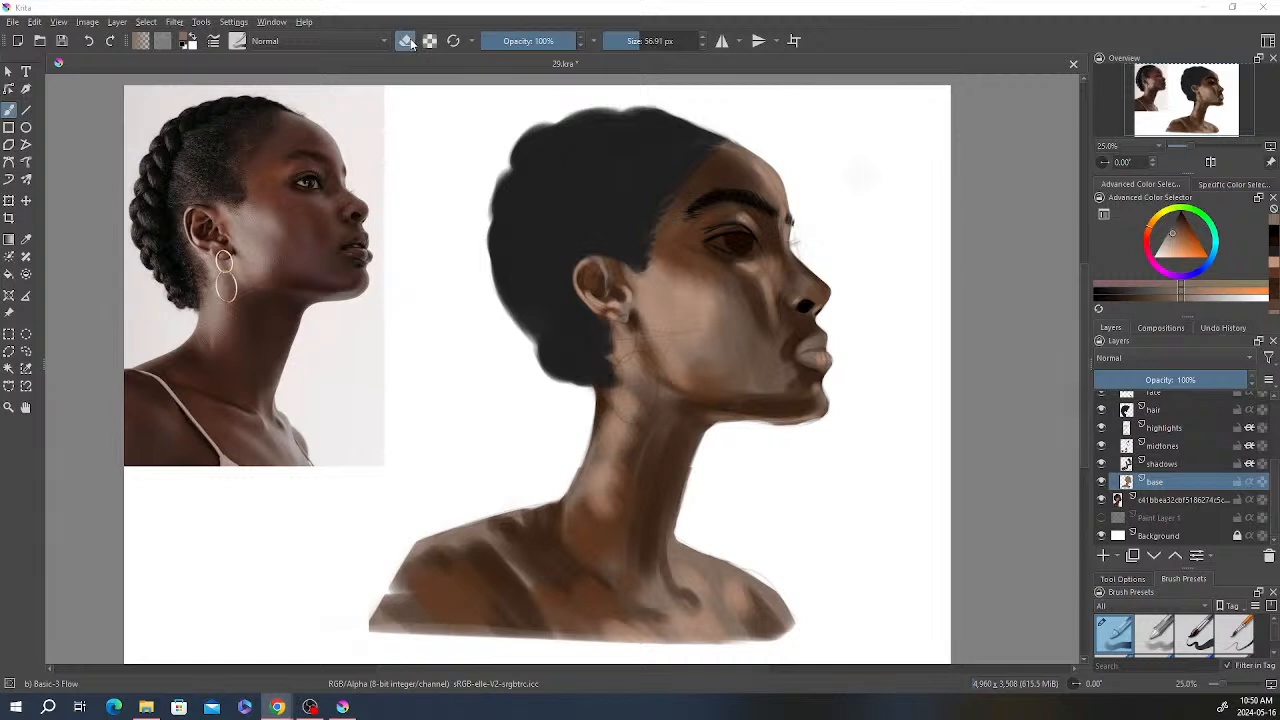
Step: Check the face and hair layers in Group 5 and make the shadows layer active
scroll(745, 320, down, 1)
scroll(745, 320, up, 1)
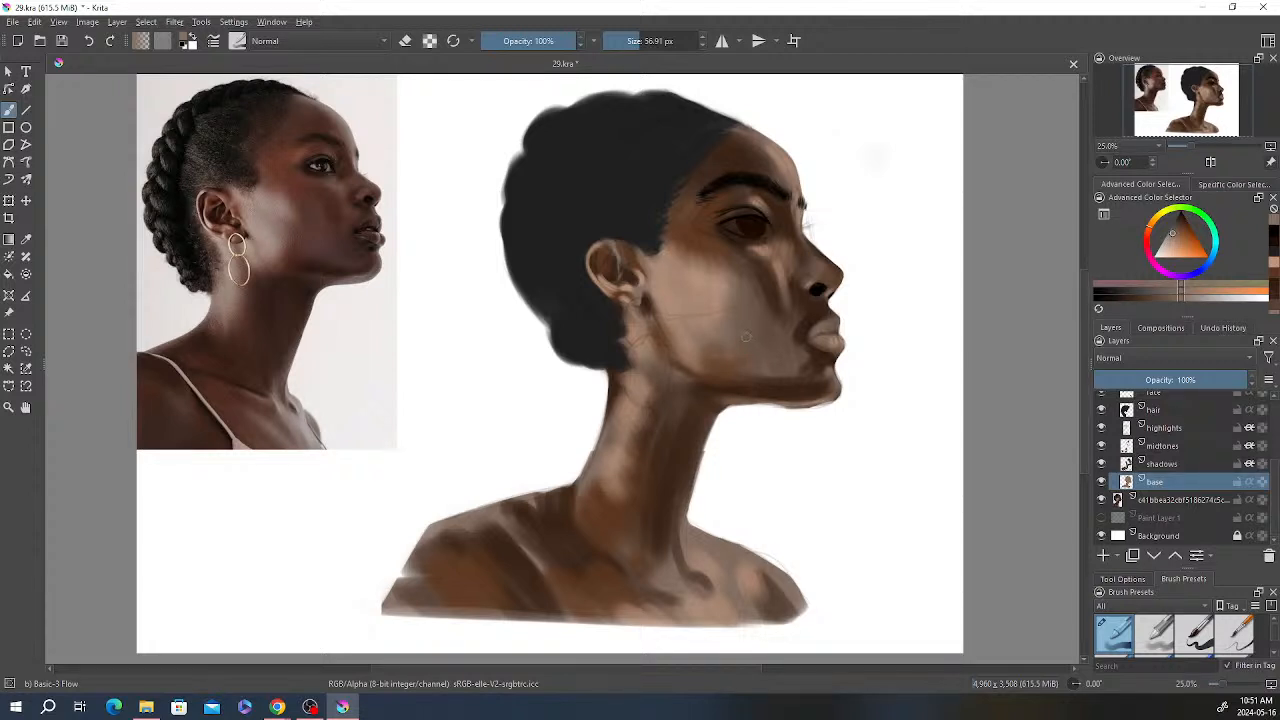
scroll(760, 338, down, 1)
scroll(763, 338, up, 1)
scroll(1276, 482, up, 3)
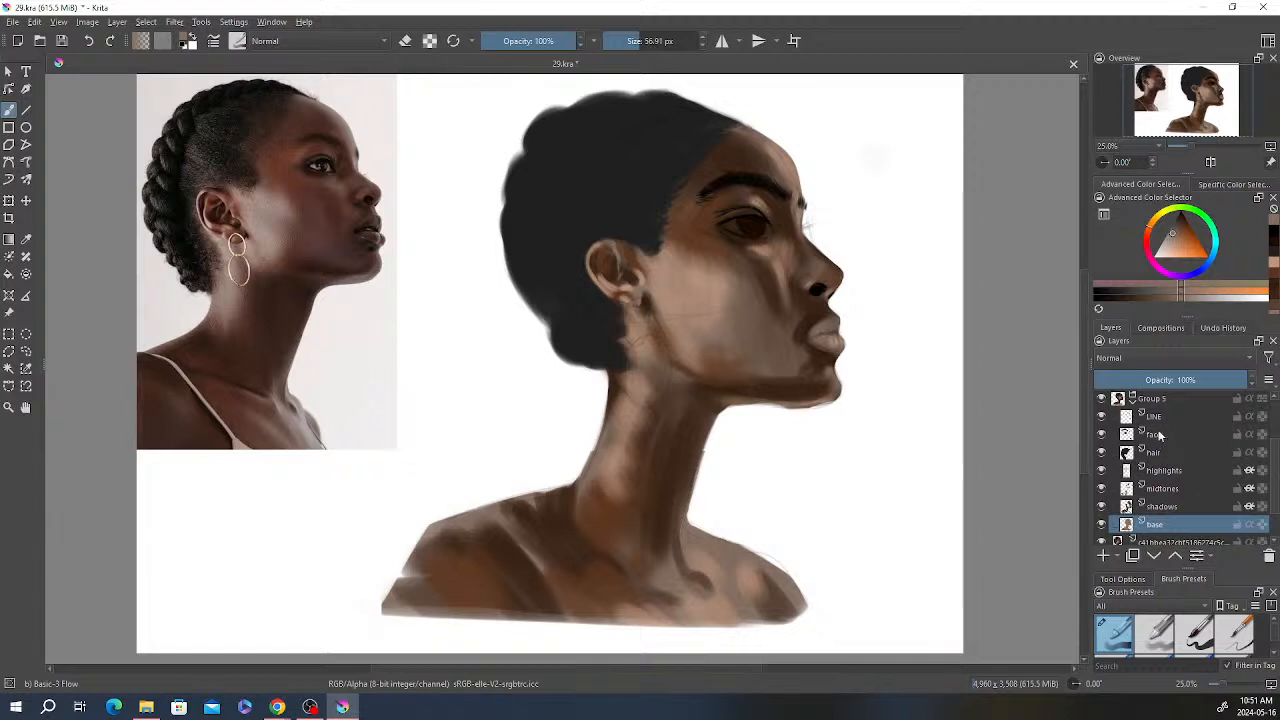
click(1160, 437)
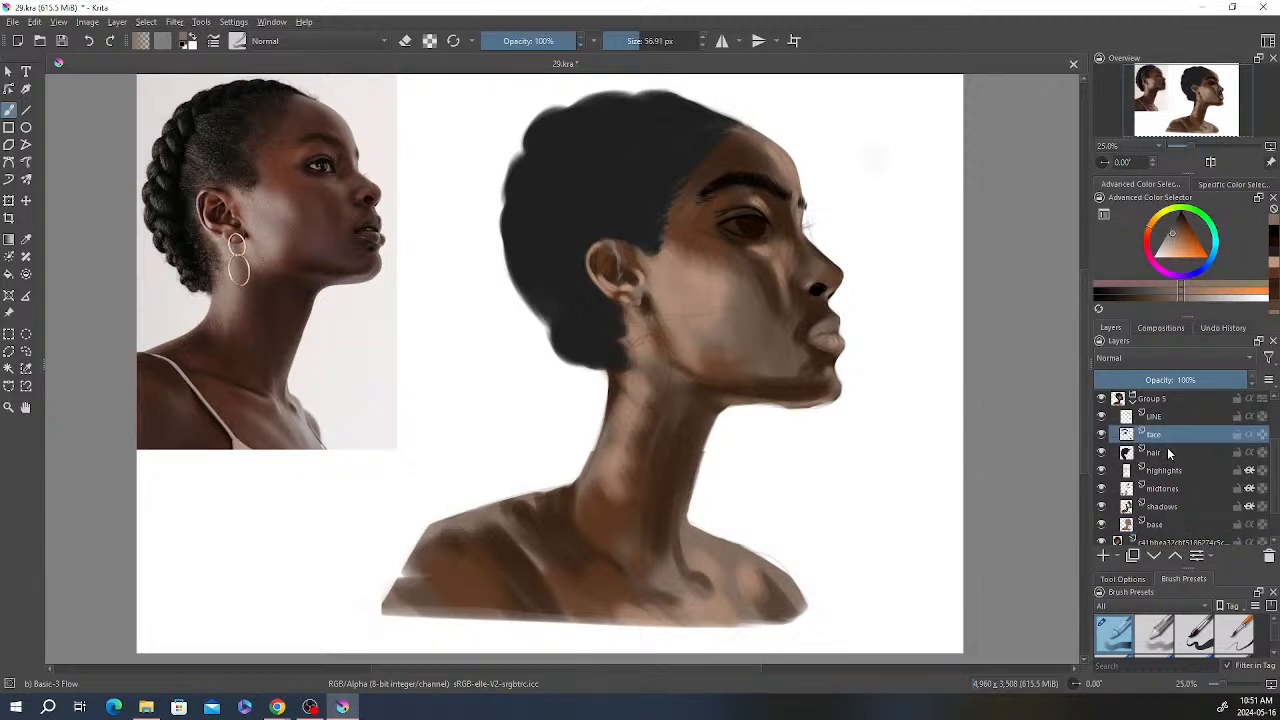
mouse_move(1168, 449)
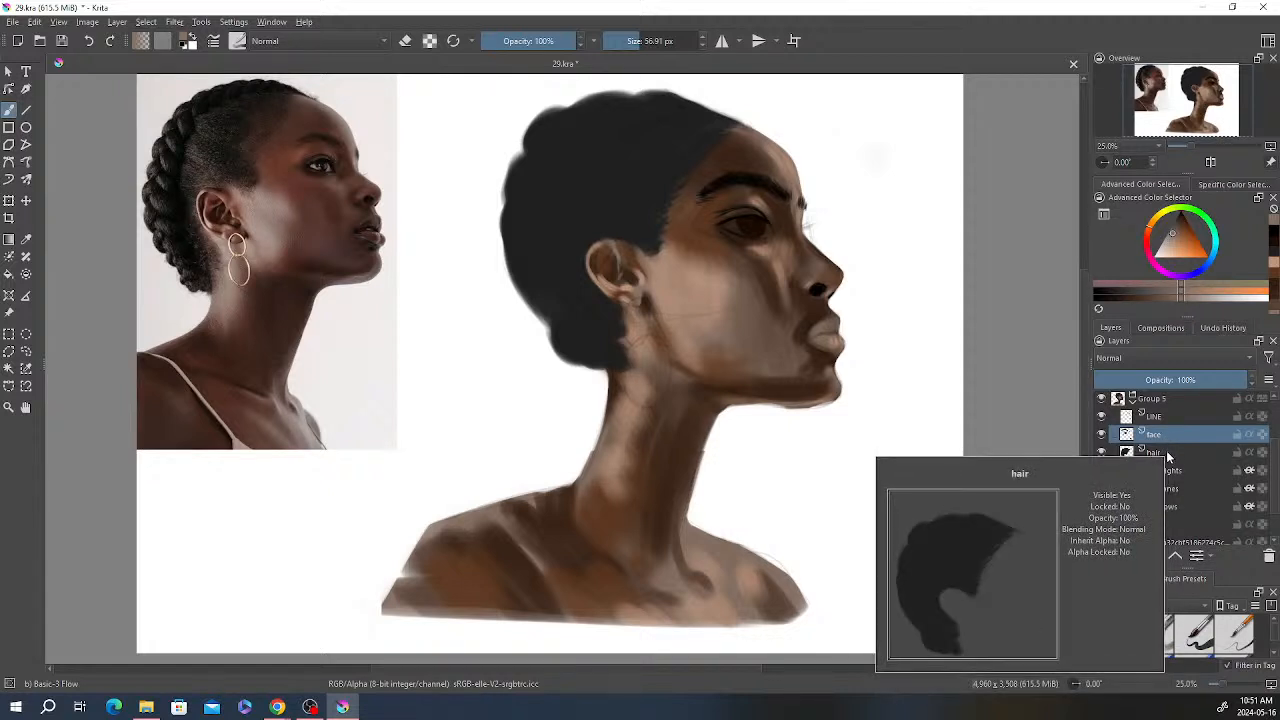
click(1170, 507)
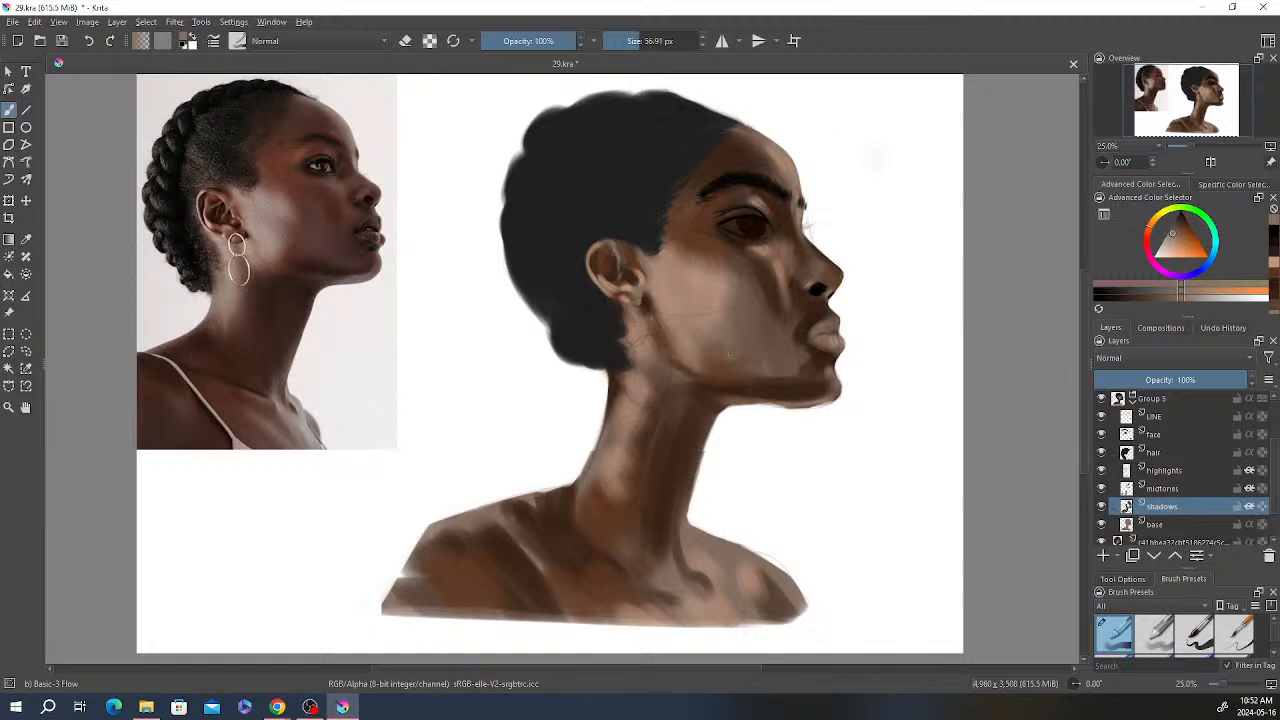
drag(742, 341, 762, 336)
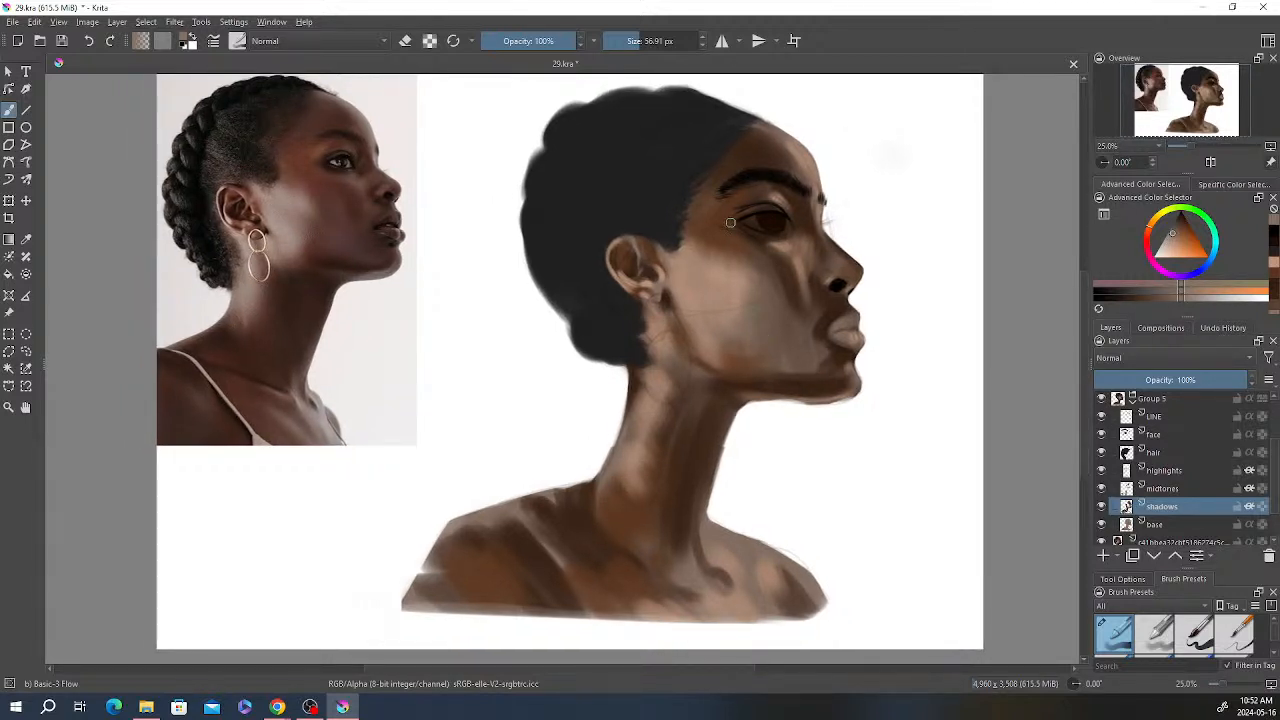
Step: Switch to the Concept brush preset and look through the neighbouring presets in the brush collection
right_click(775, 212)
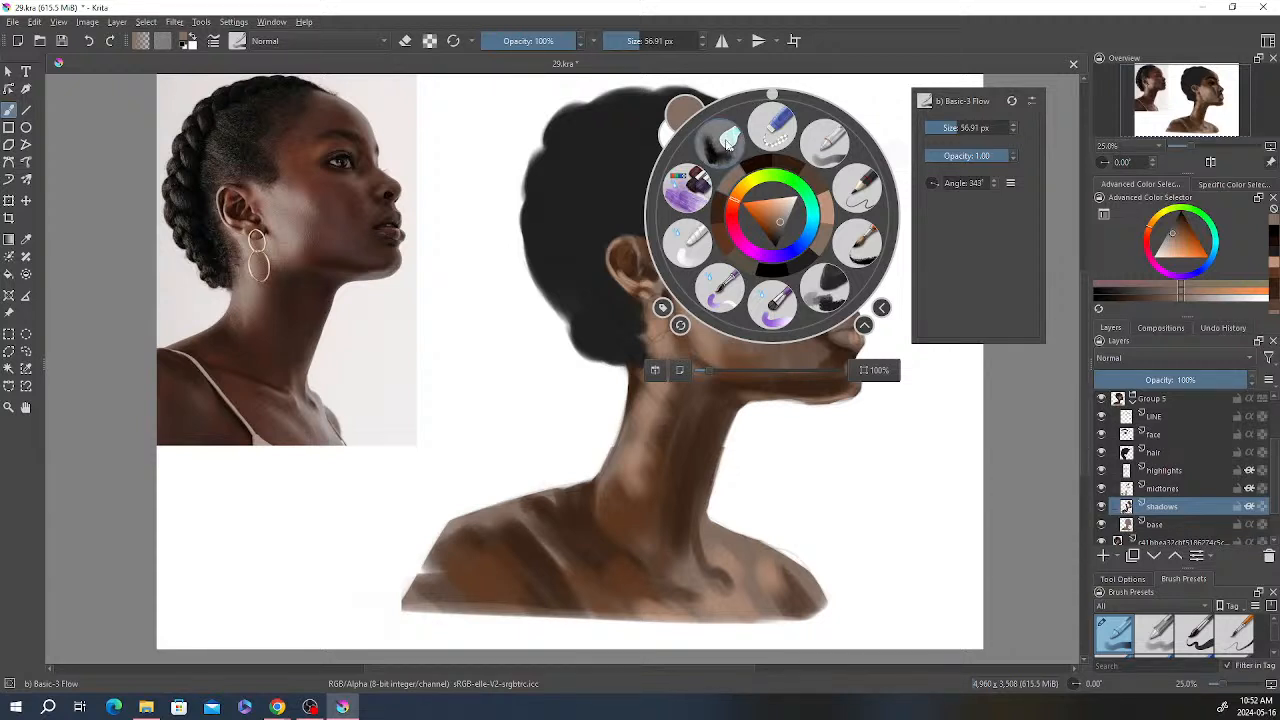
click(728, 145)
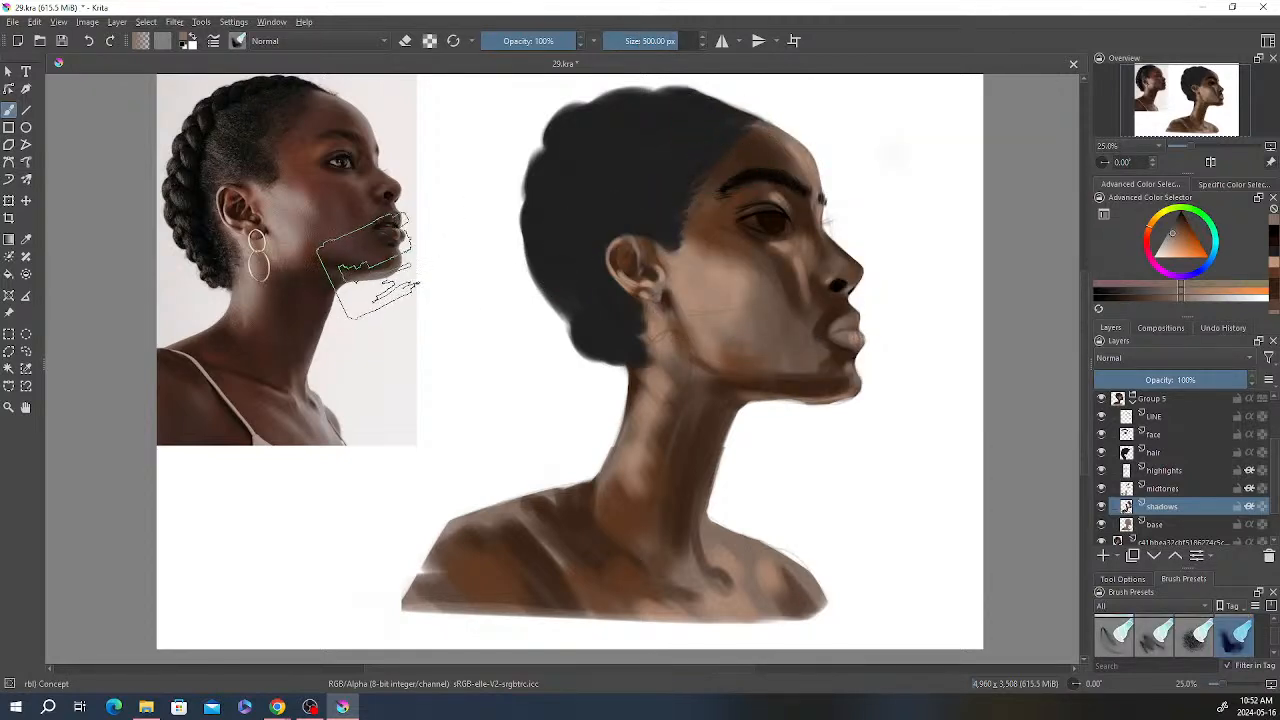
click(240, 44)
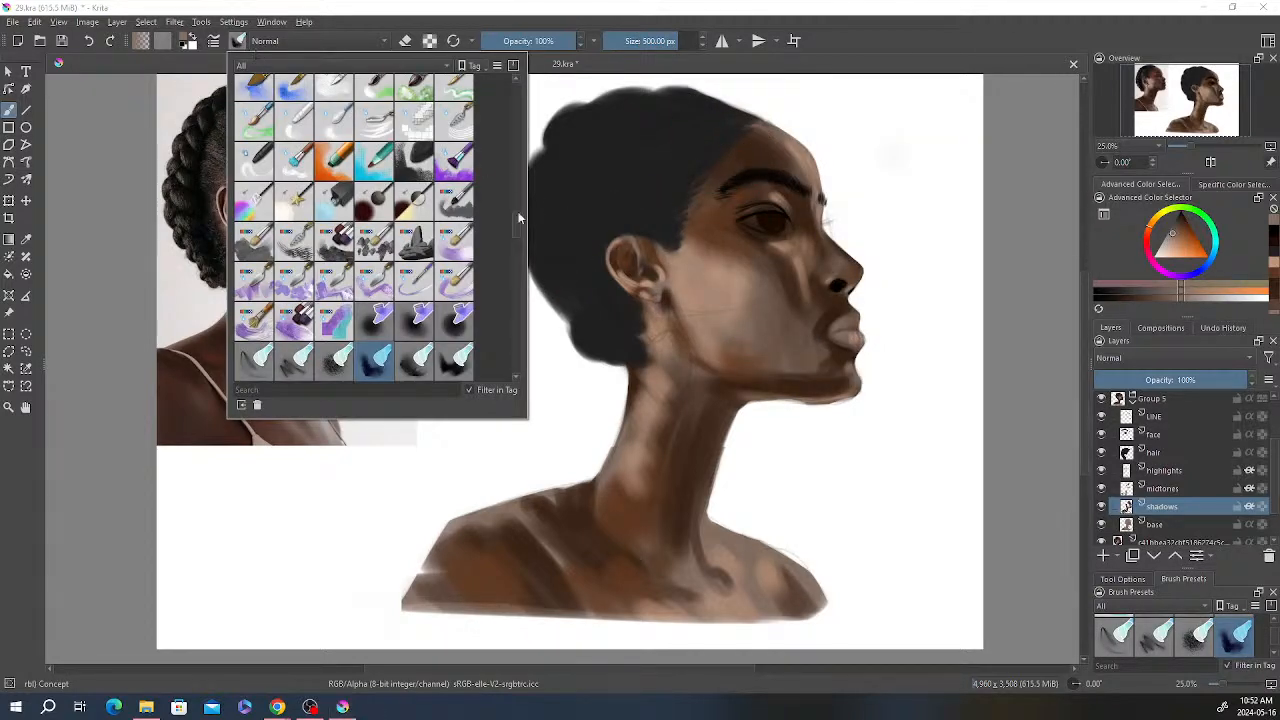
mouse_move(518, 224)
mouse_down()
mouse_move(517, 185)
mouse_move(518, 265)
mouse_move(509, 241)
mouse_up()
click(775, 13)
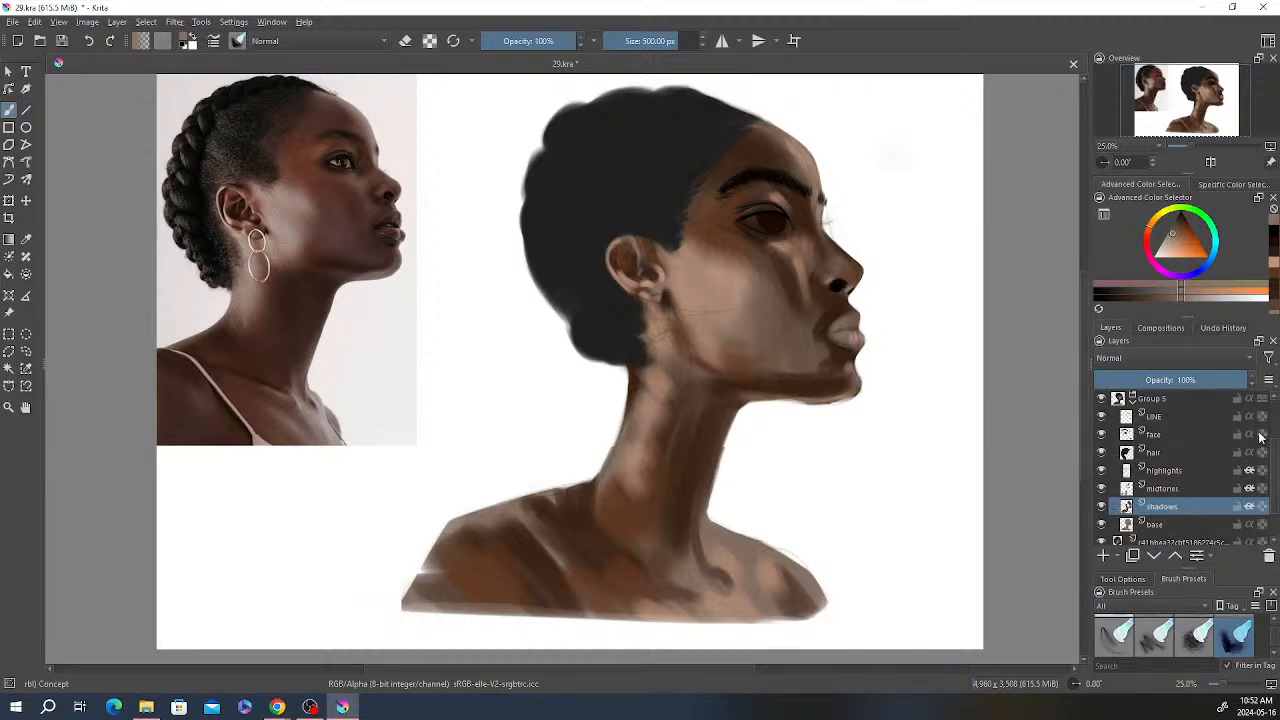
Step: Add a new paint layer above the hidden pexels image layer and switch to the Pencil-2 brush
scroll(1230, 430, up, 2)
click(1179, 411)
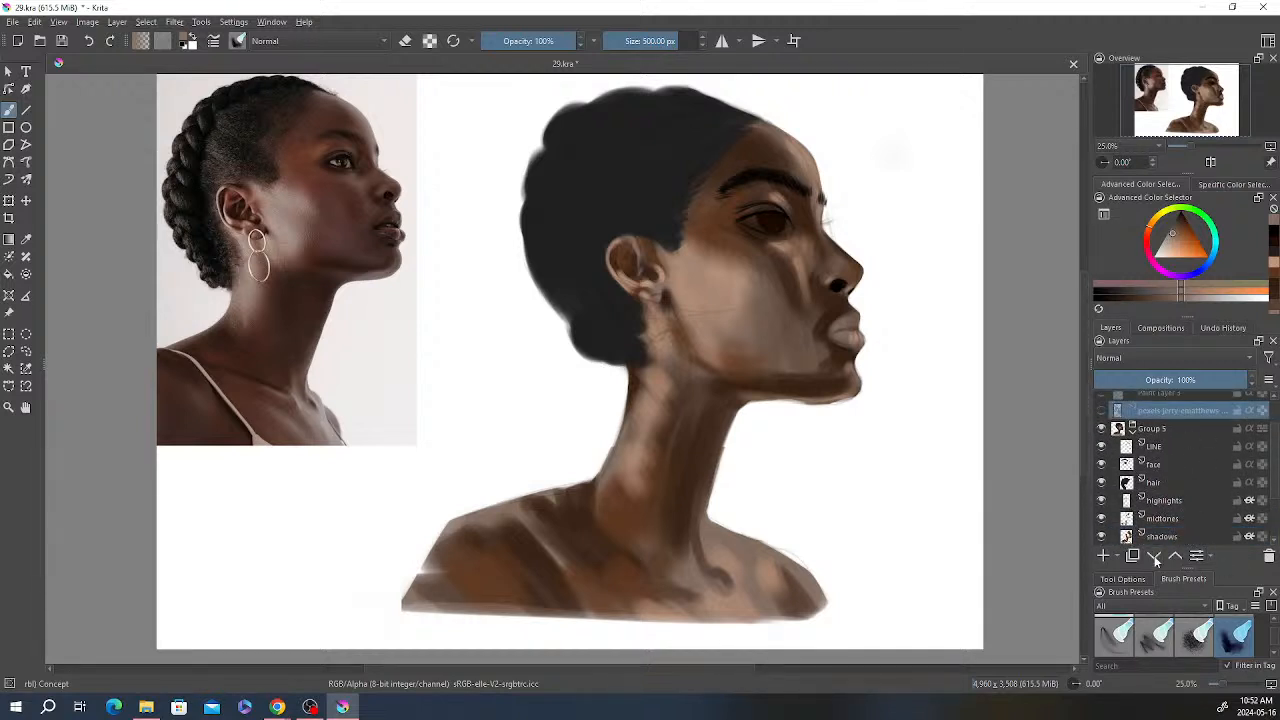
click(1104, 556)
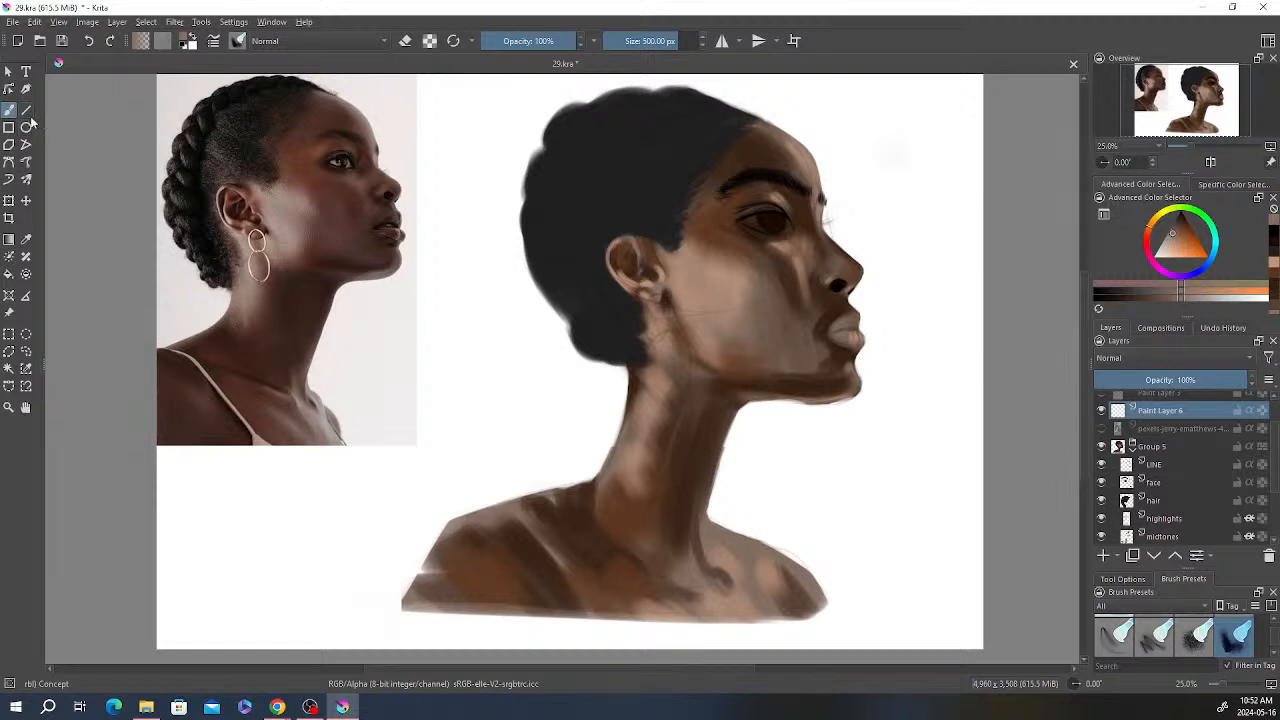
right_click(366, 236)
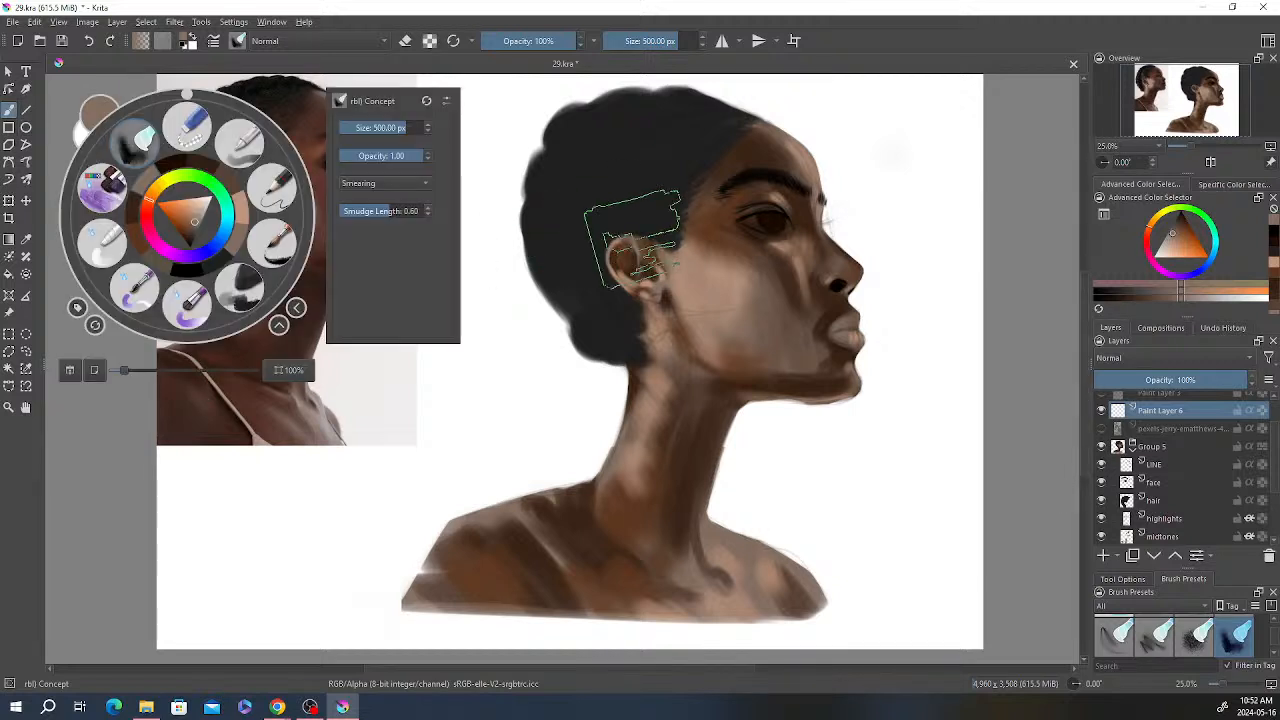
click(276, 190)
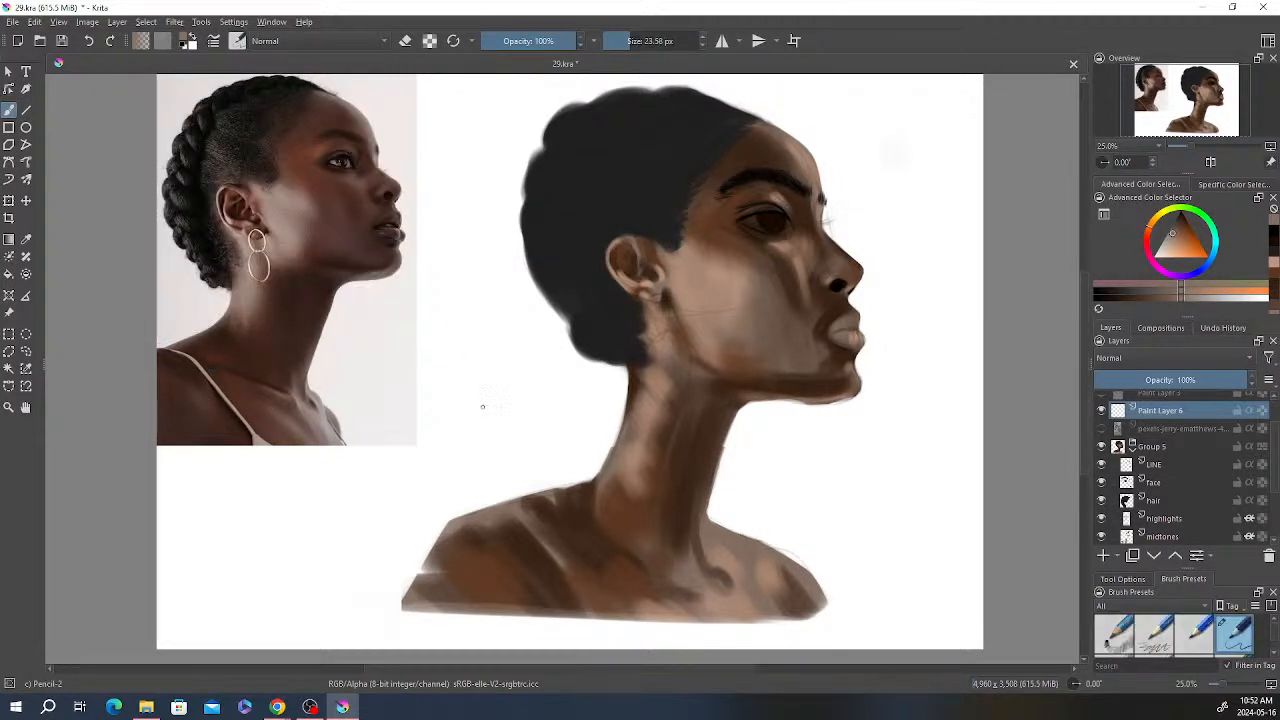
Step: Undo the test stroke and handwrite "Rakurri" in black between the reference photo and the portrait's neck
drag(439, 417, 441, 408)
key(ctrl+z)
right_click(471, 347)
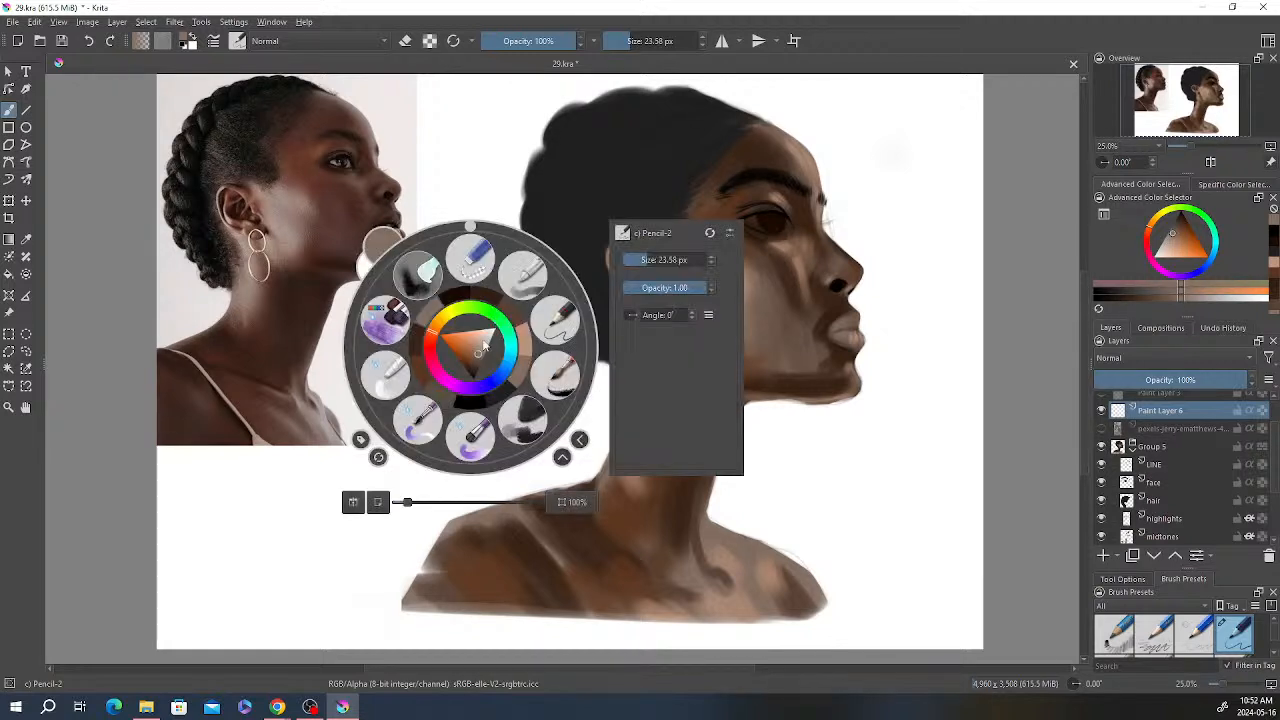
click(476, 403)
mouse_move(433, 389)
mouse_down()
mouse_move(482, 420)
mouse_move(491, 386)
mouse_move(504, 403)
mouse_move(548, 378)
mouse_up()
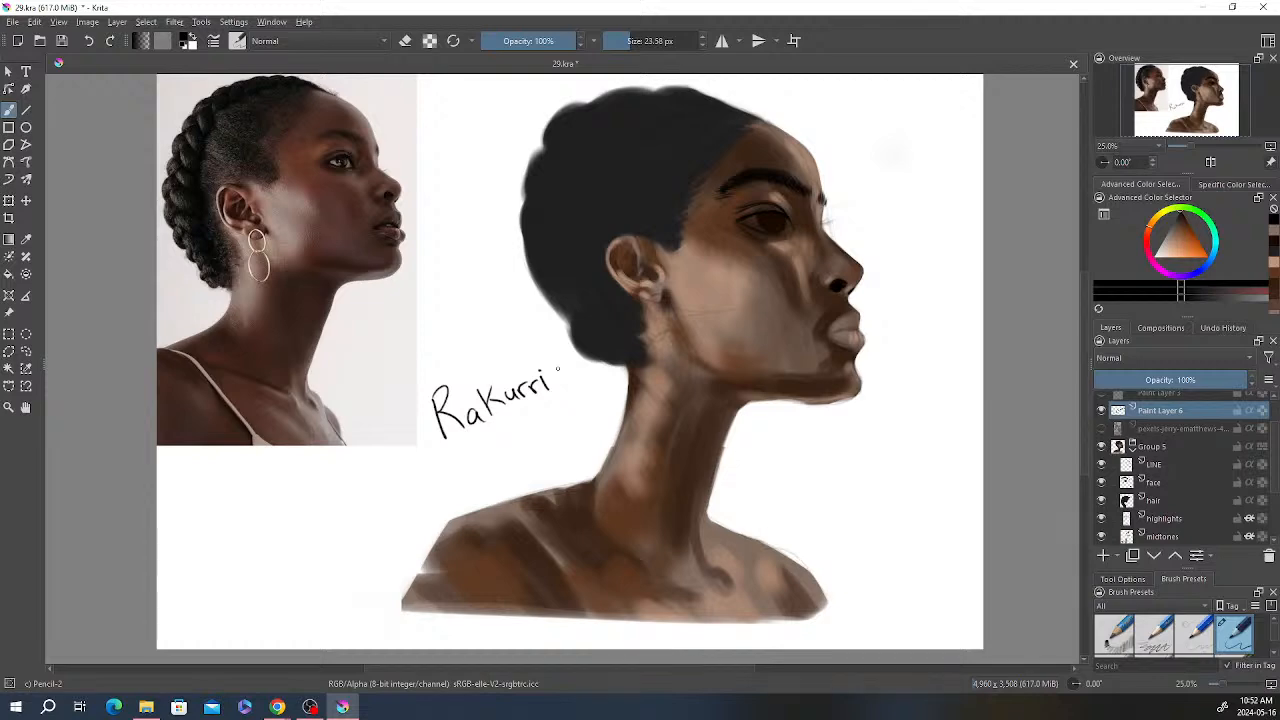
Step: Look through the Rakurri presets in the brush collection, selecting the Airbrush and finally the Shrinkbrush
click(237, 40)
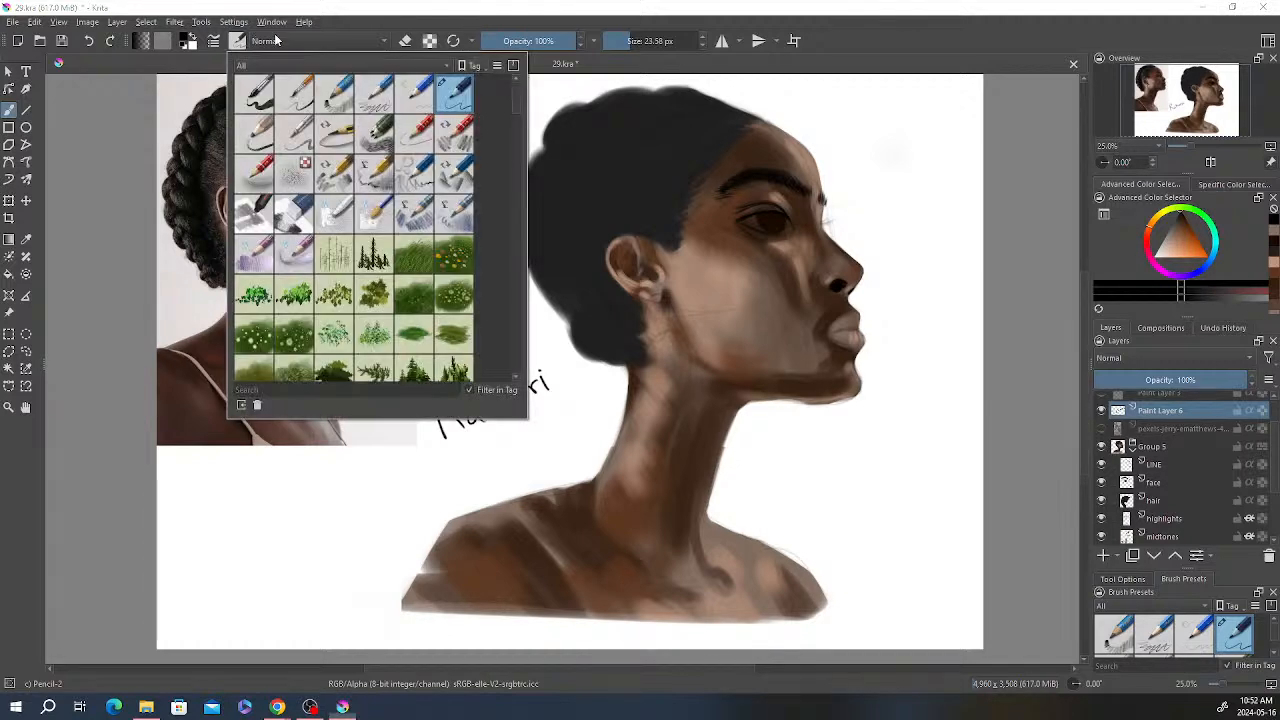
drag(514, 140, 514, 248)
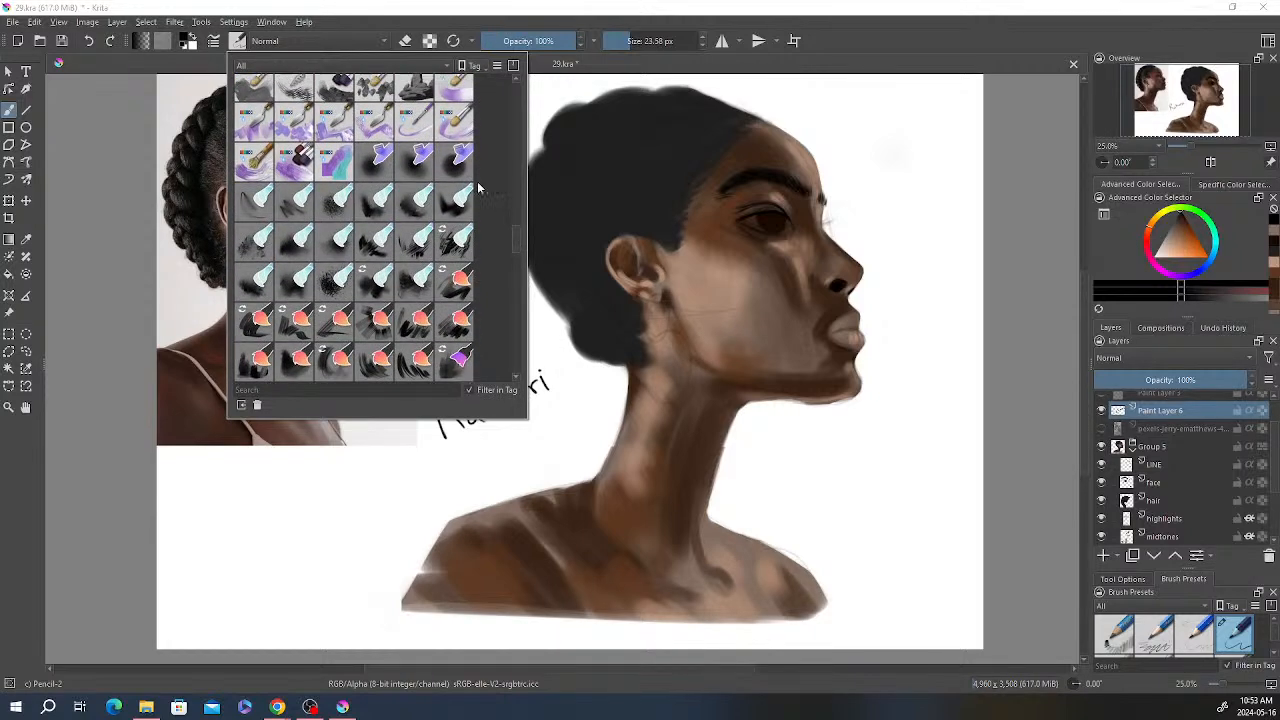
click(380, 160)
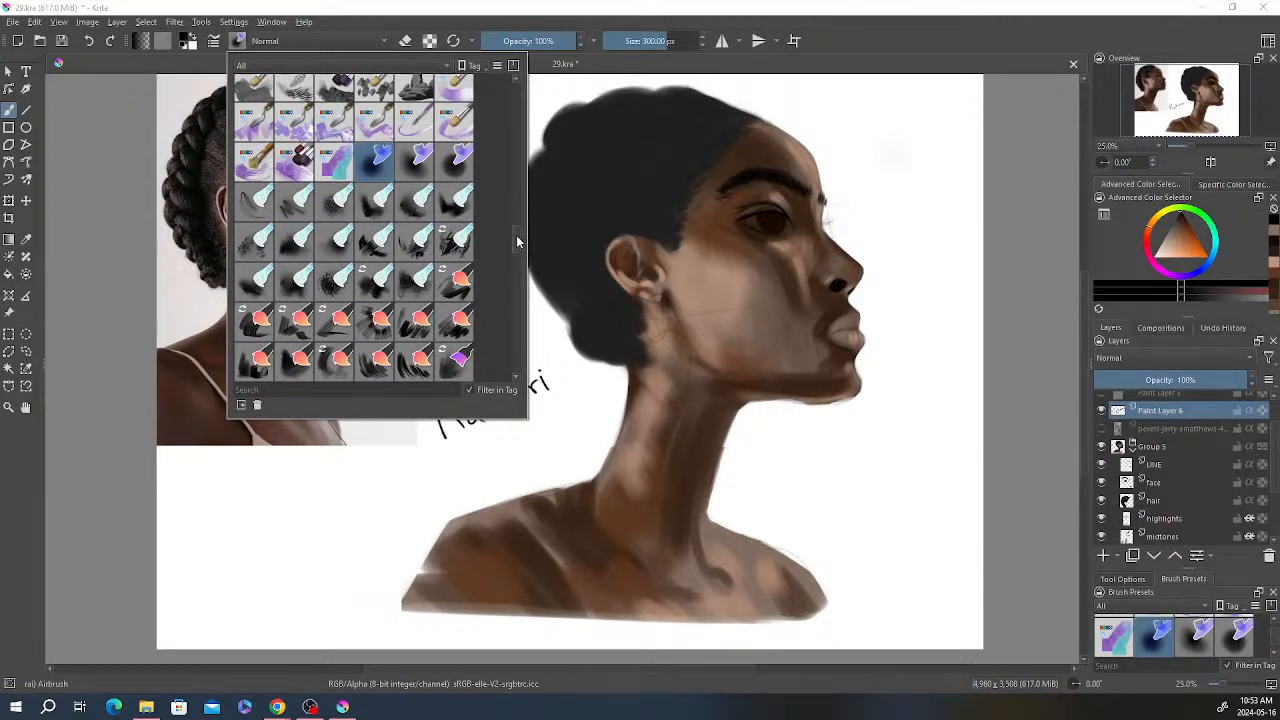
mouse_move(516, 235)
mouse_down()
mouse_move(514, 320)
mouse_move(508, 289)
mouse_up()
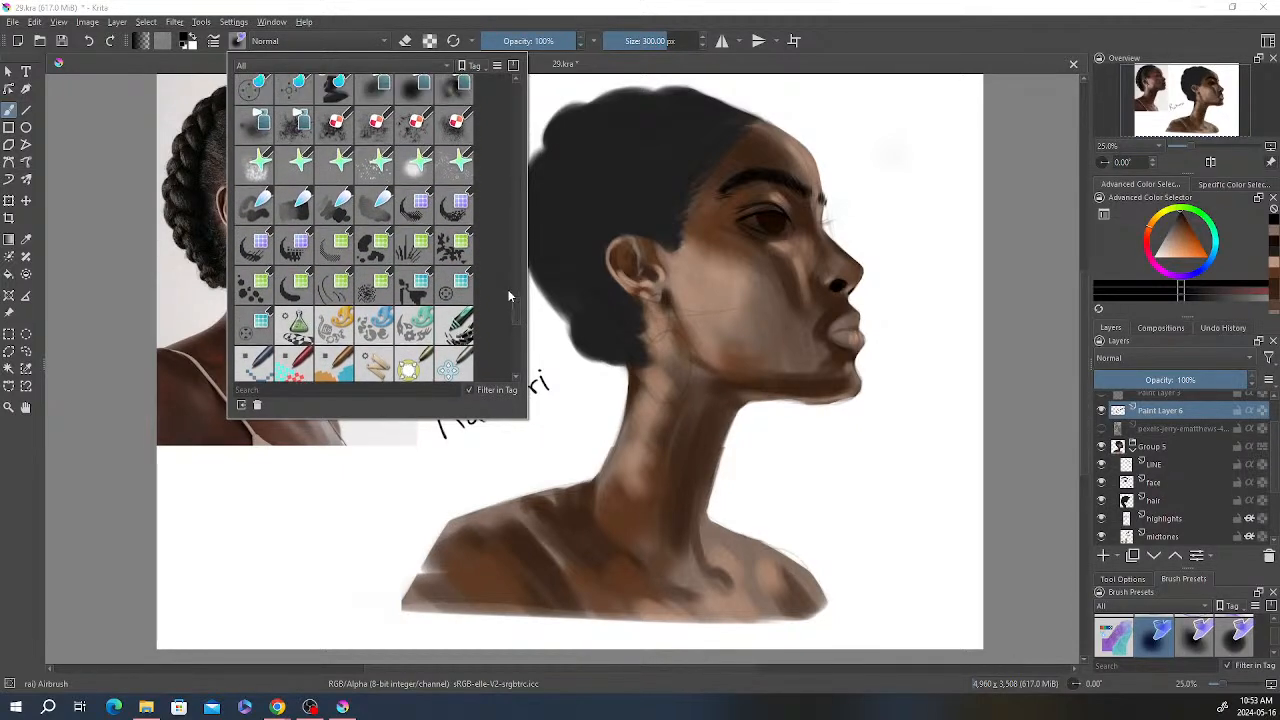
click(258, 328)
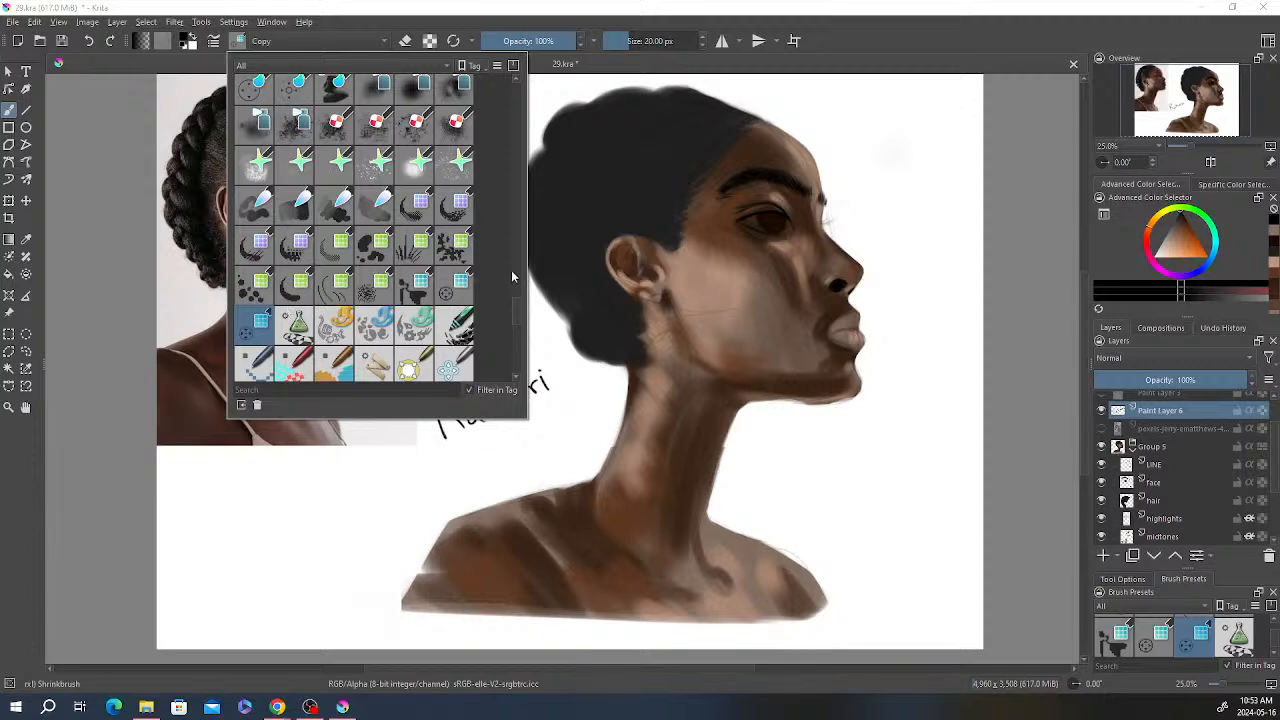
Step: Finish browsing the brush collection and delete the handwritten "Rakurri" inside a rectangular selection, clearing the selection
mouse_move(516, 313)
mouse_down()
mouse_move(514, 328)
mouse_move(514, 271)
mouse_up()
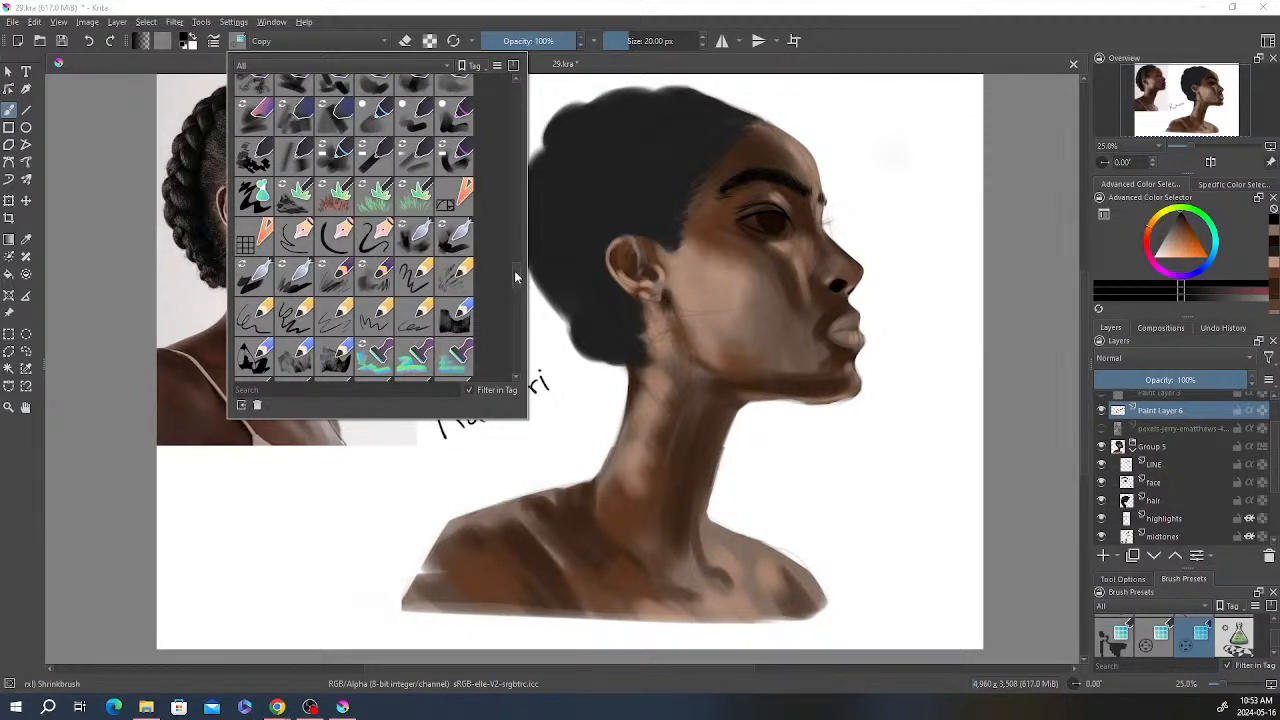
click(465, 12)
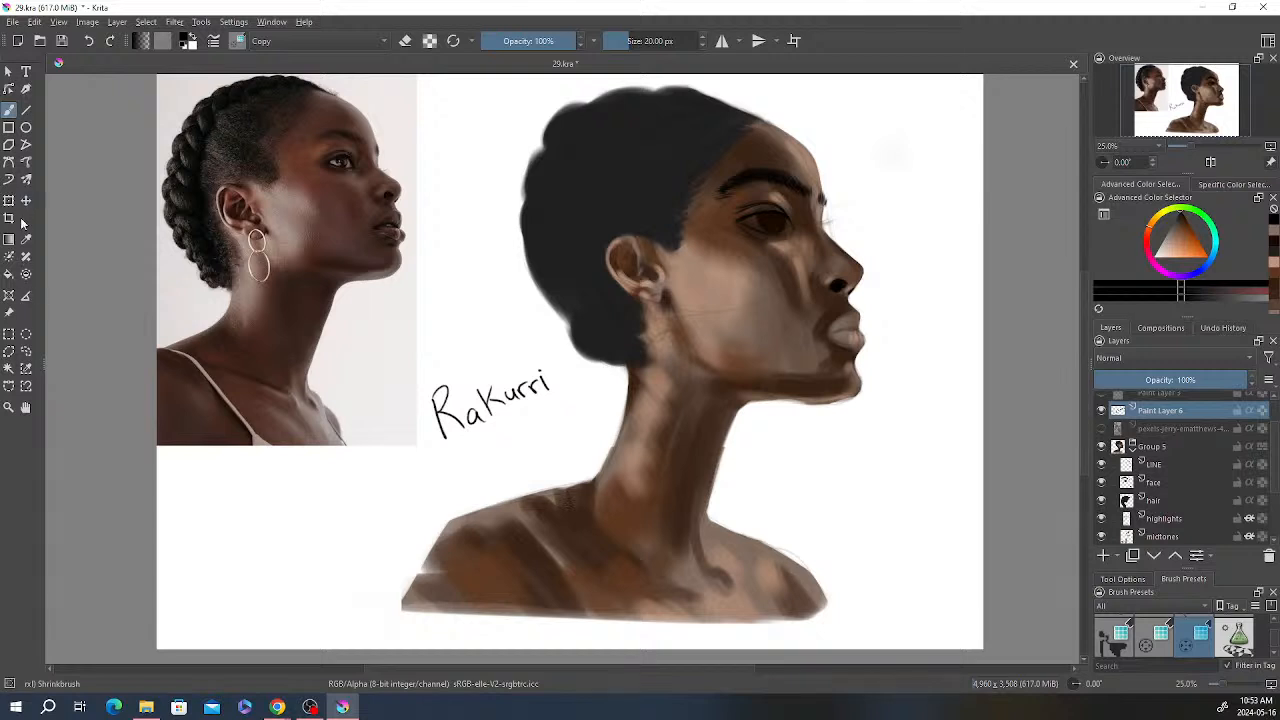
click(8, 334)
drag(401, 373, 606, 487)
drag(370, 340, 637, 477)
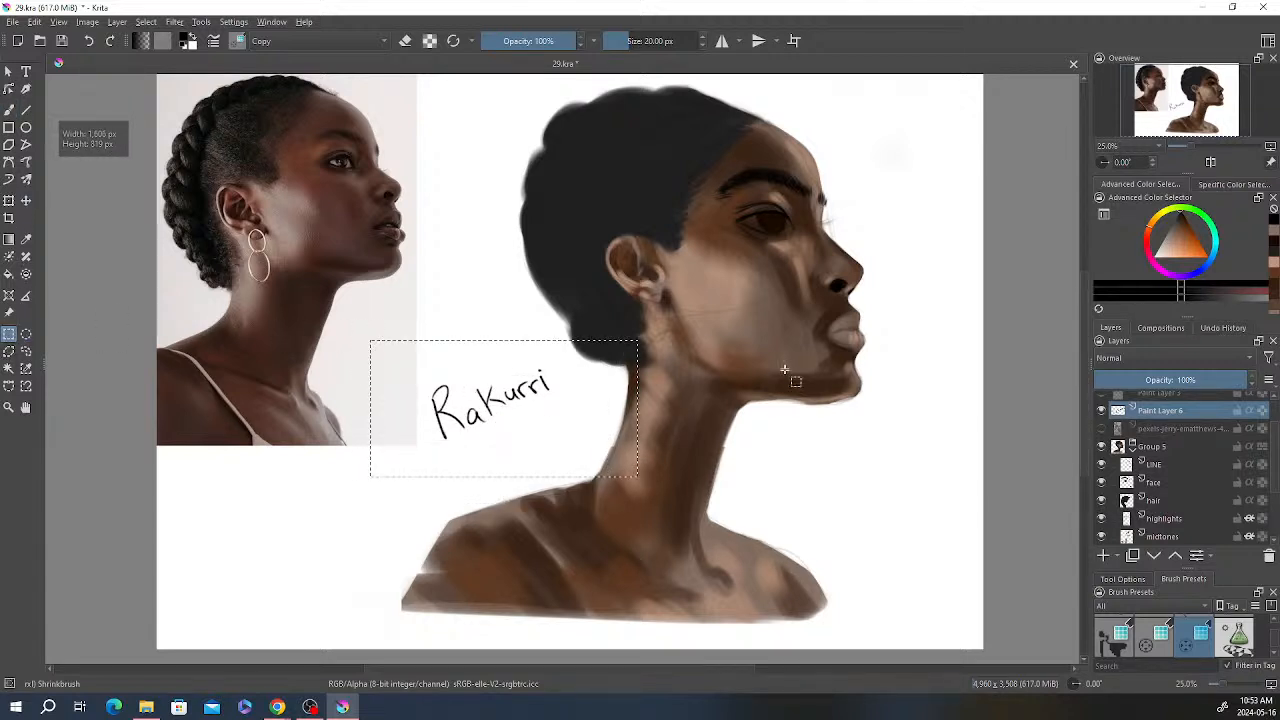
key(Delete)
click(500, 257)
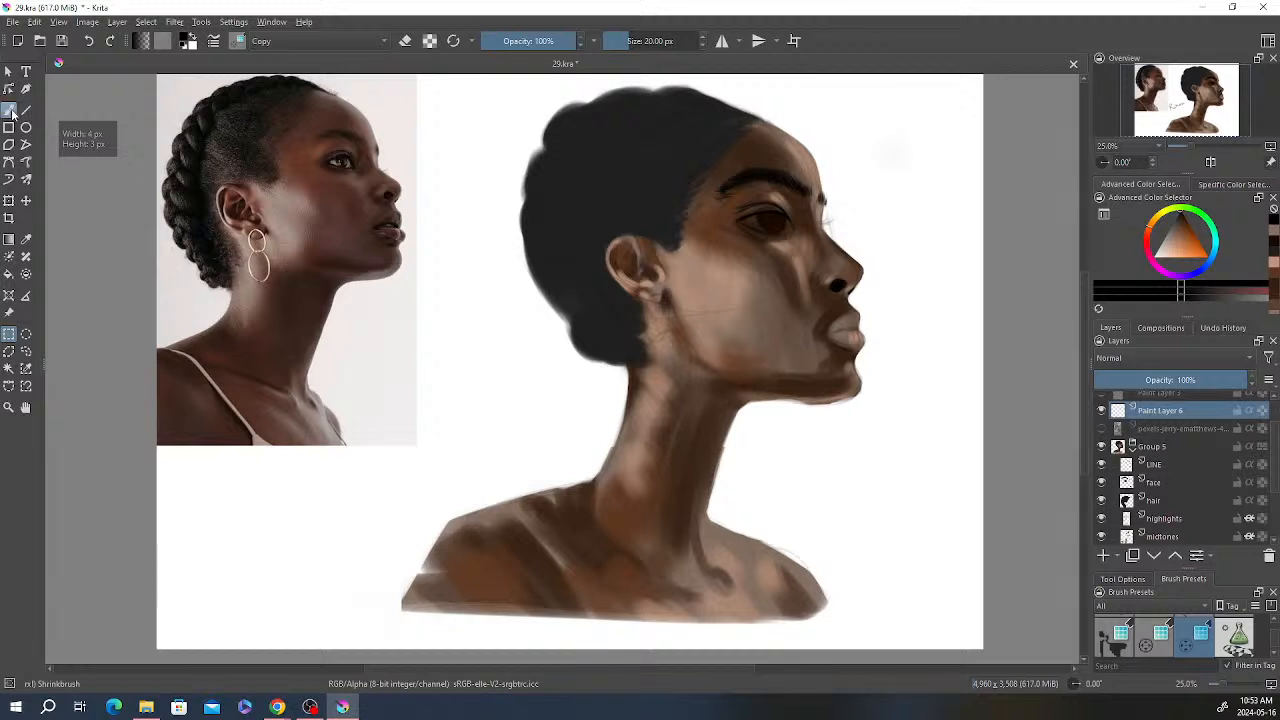
Step: Return to painting with the Concept preset, select the shadows layer and set the brush size to 195.54 px at 100% opacity
click(10, 111)
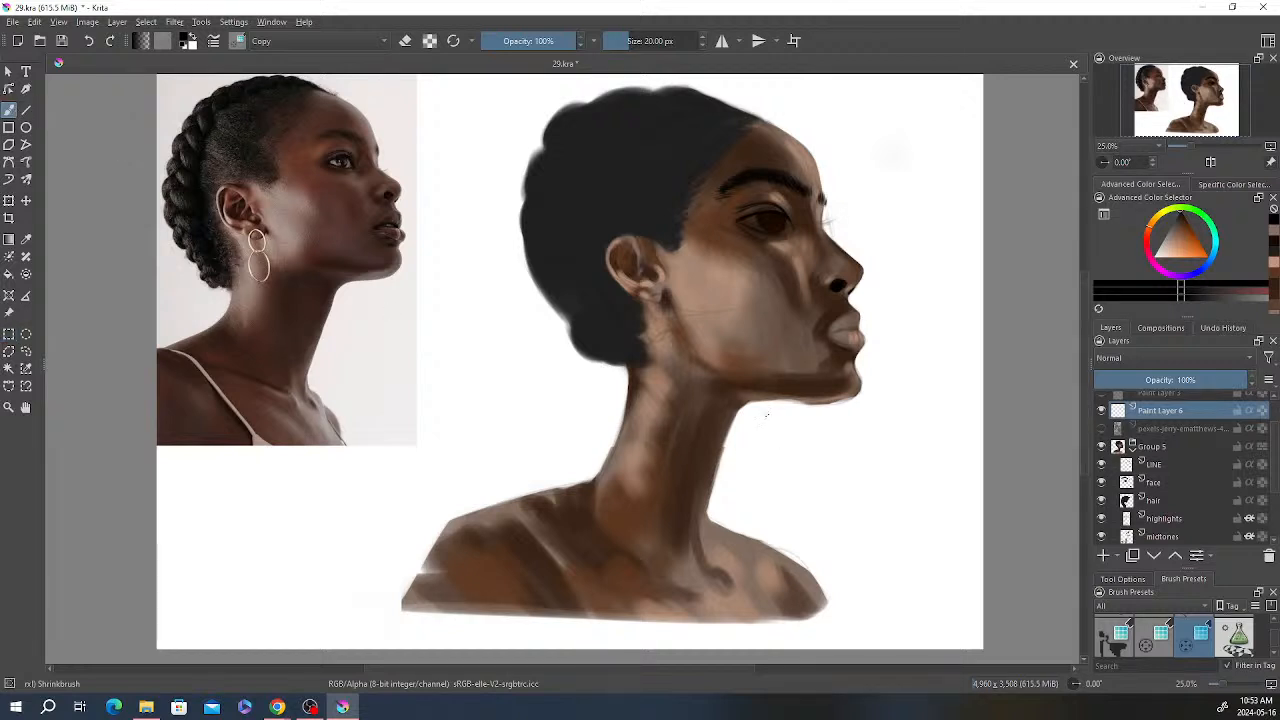
right_click(786, 213)
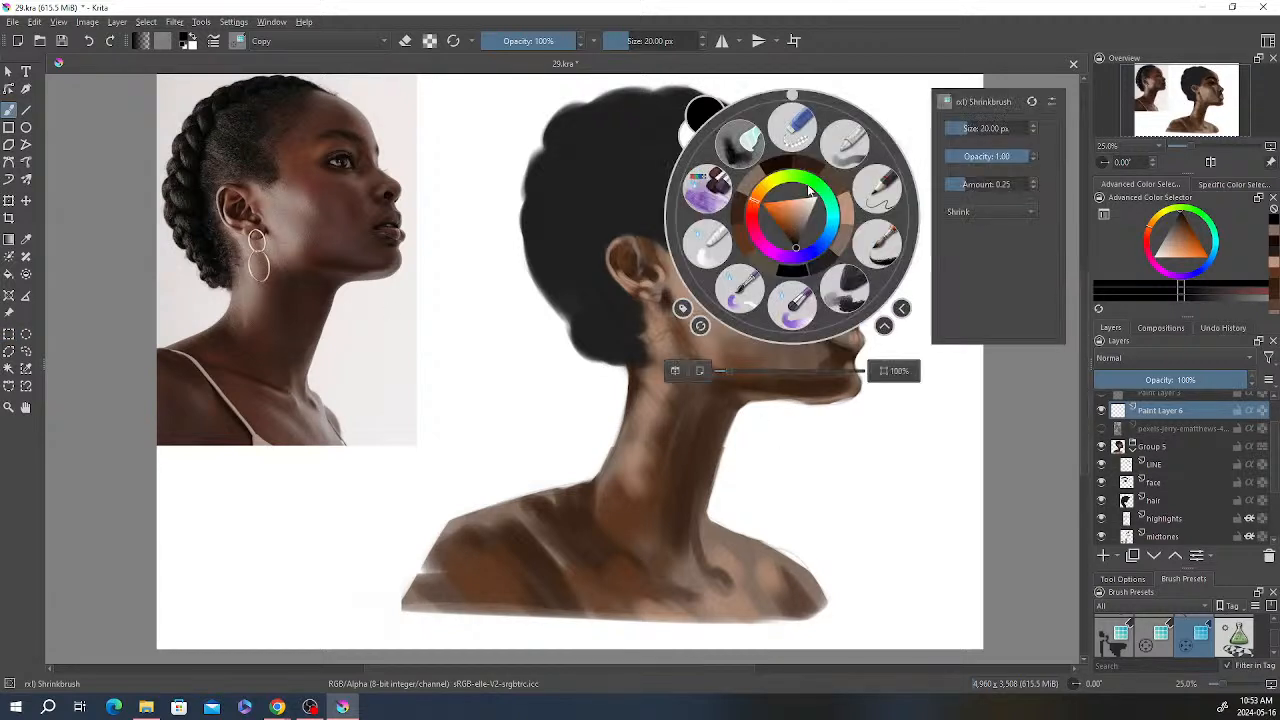
click(745, 143)
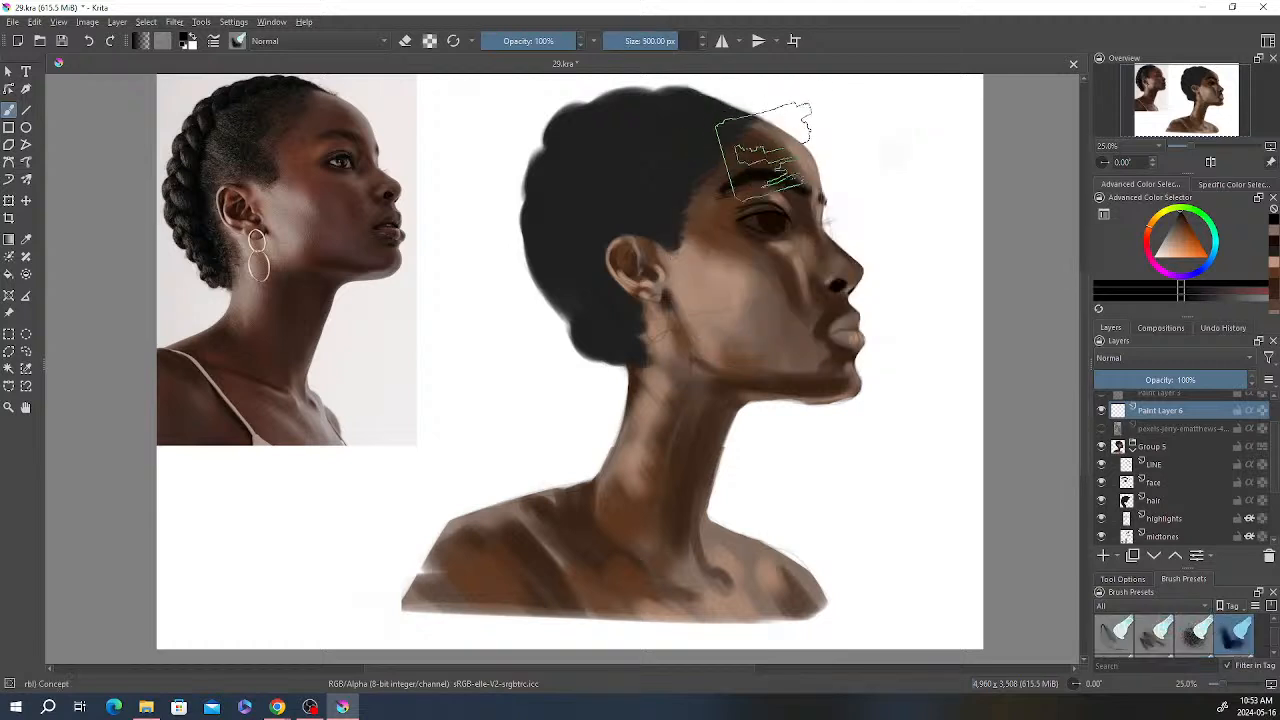
click(665, 42)
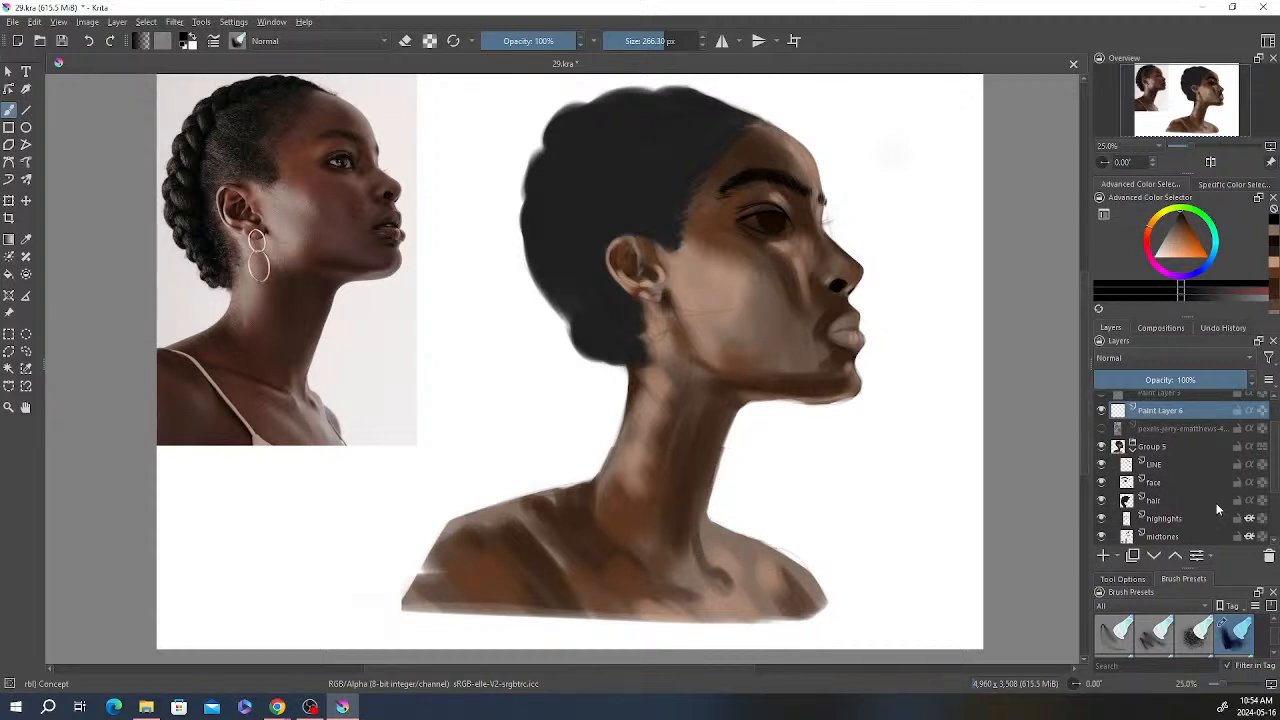
scroll(1250, 468, down, 4)
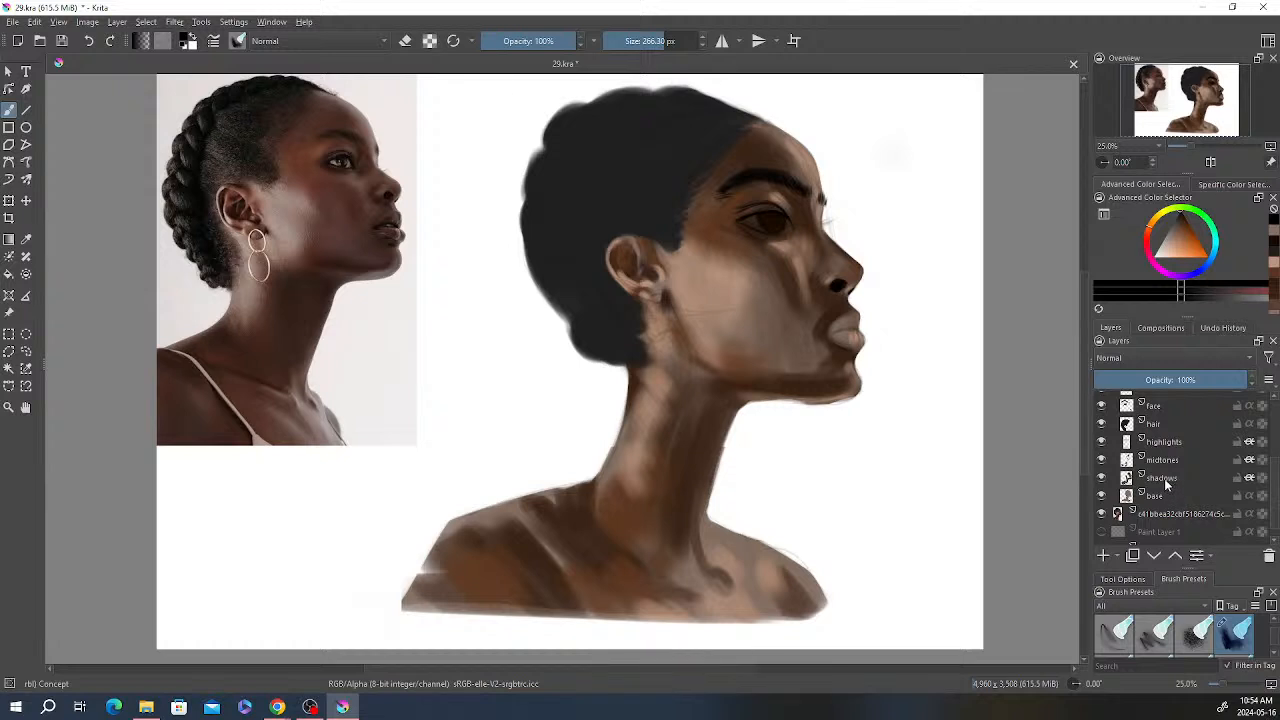
click(1168, 479)
click(656, 41)
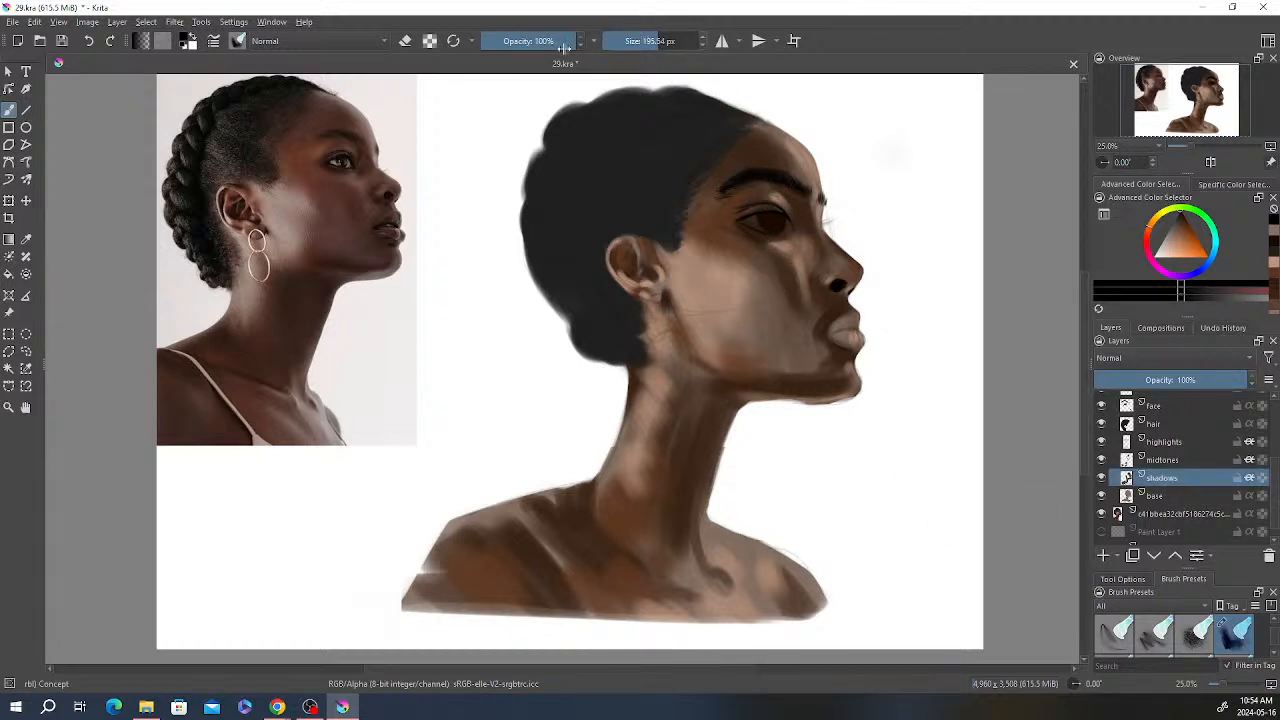
click(562, 41)
drag(565, 41, 609, 49)
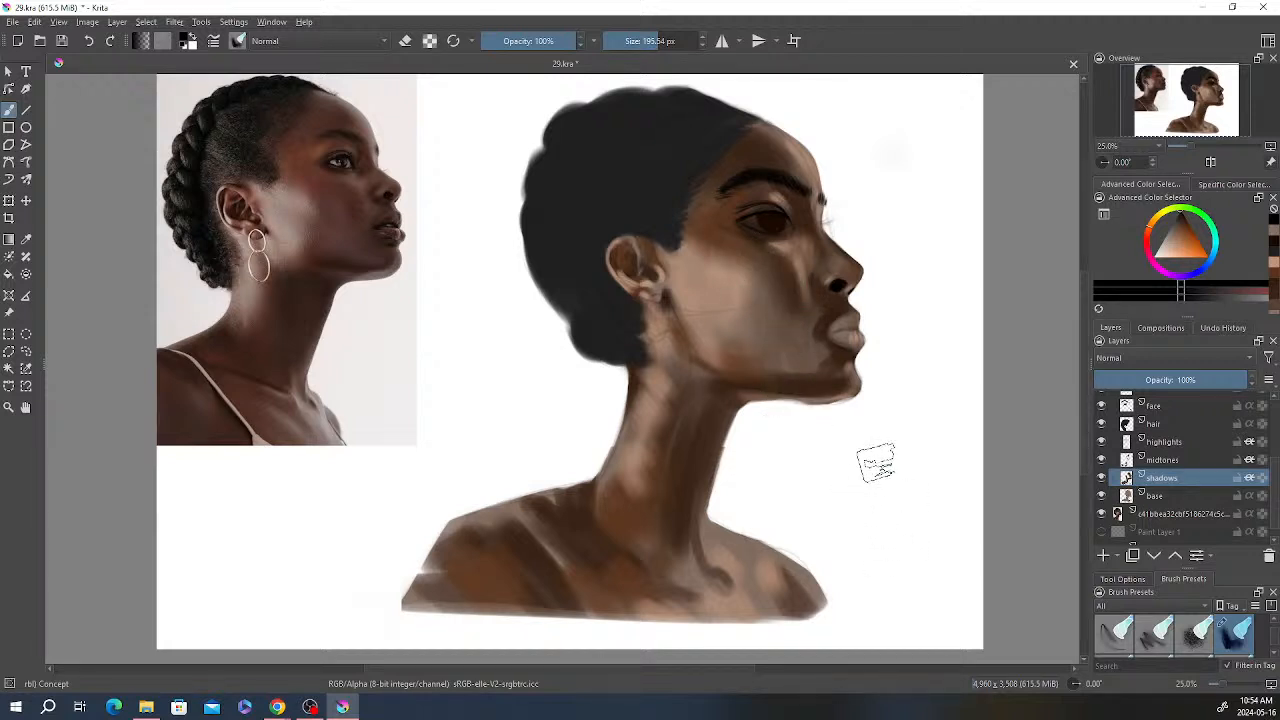
Step: Blend the shadows along the jaw, neck and shoulders with the Concept brush, reducing its size to 133.04 px
scroll(897, 372, up, 1)
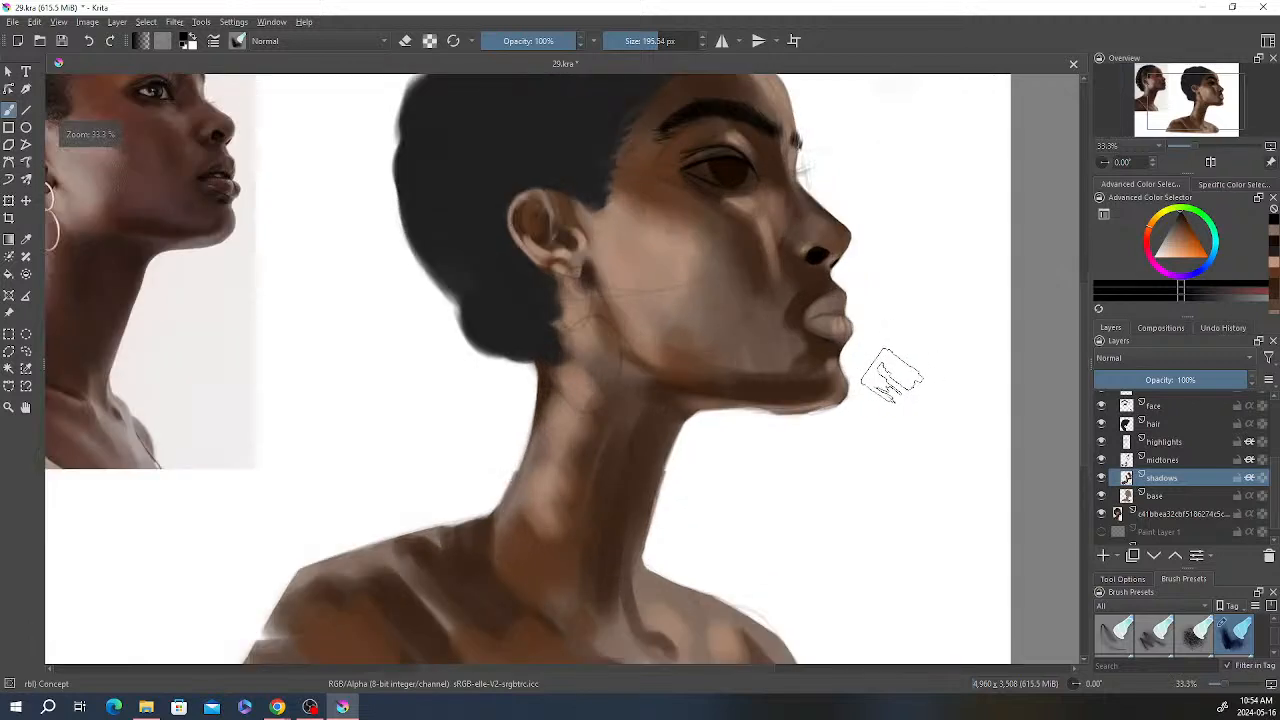
drag(890, 386, 914, 390)
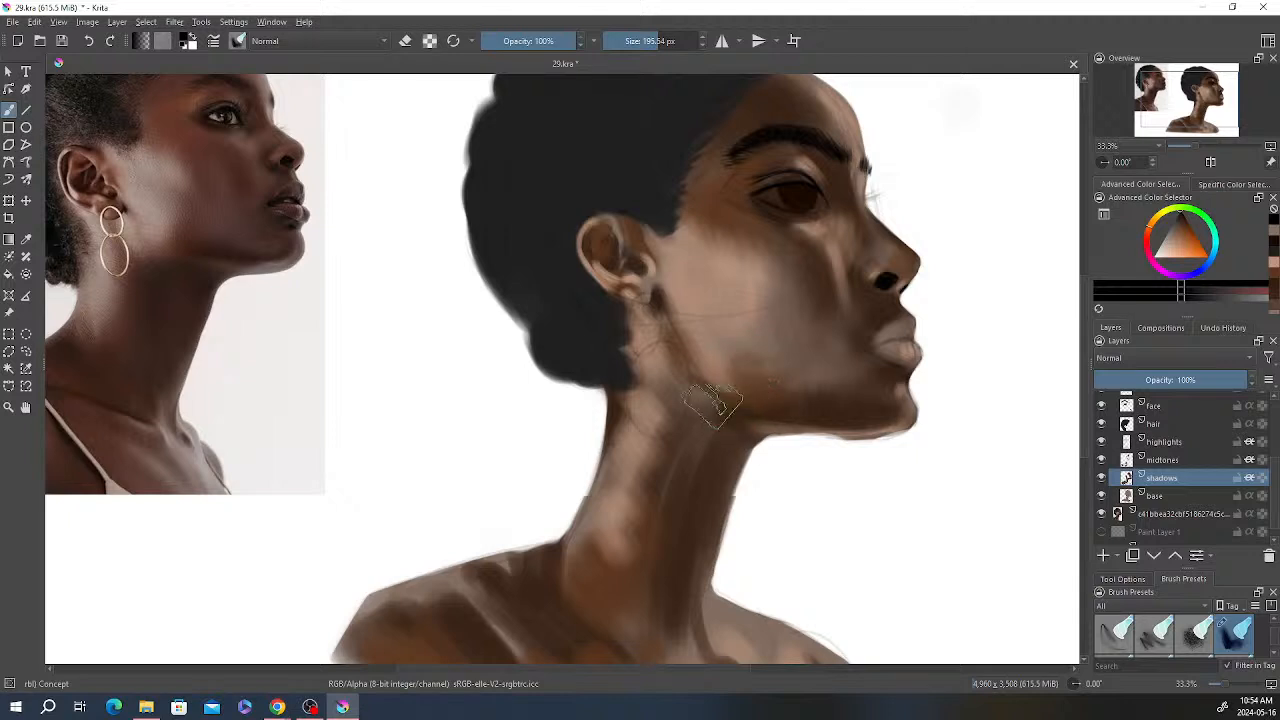
click(648, 42)
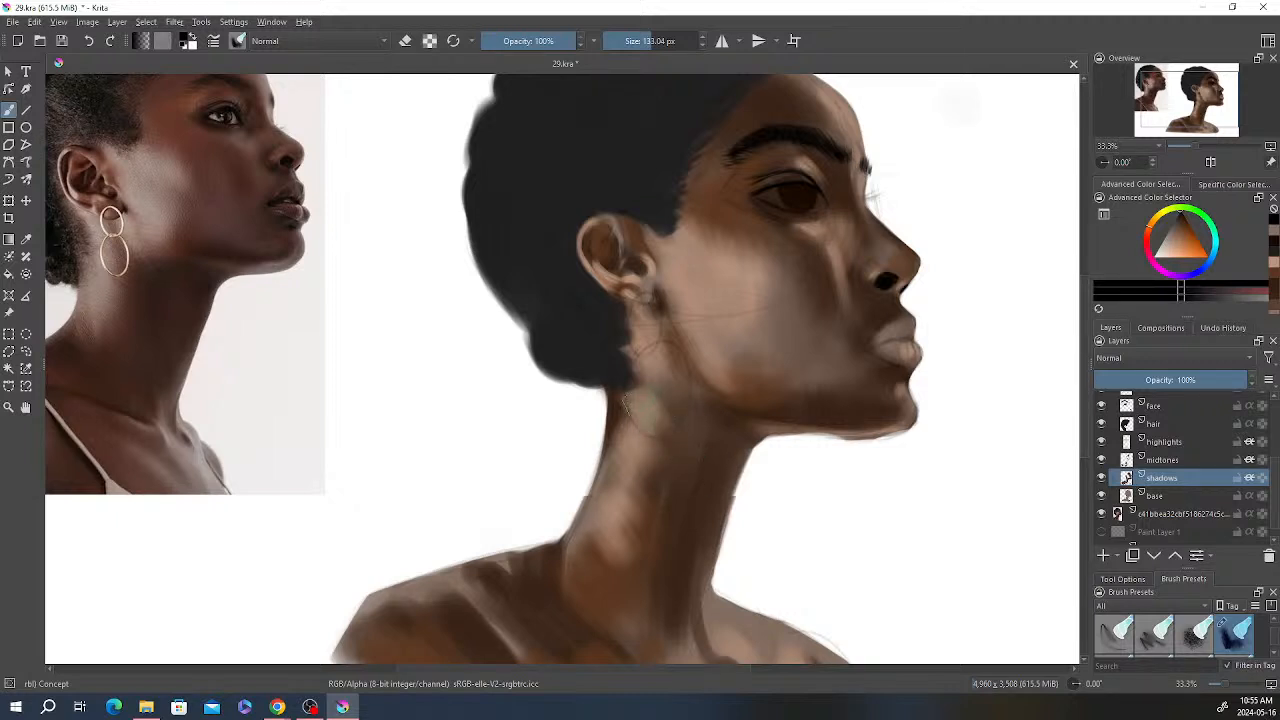
drag(804, 482, 851, 387)
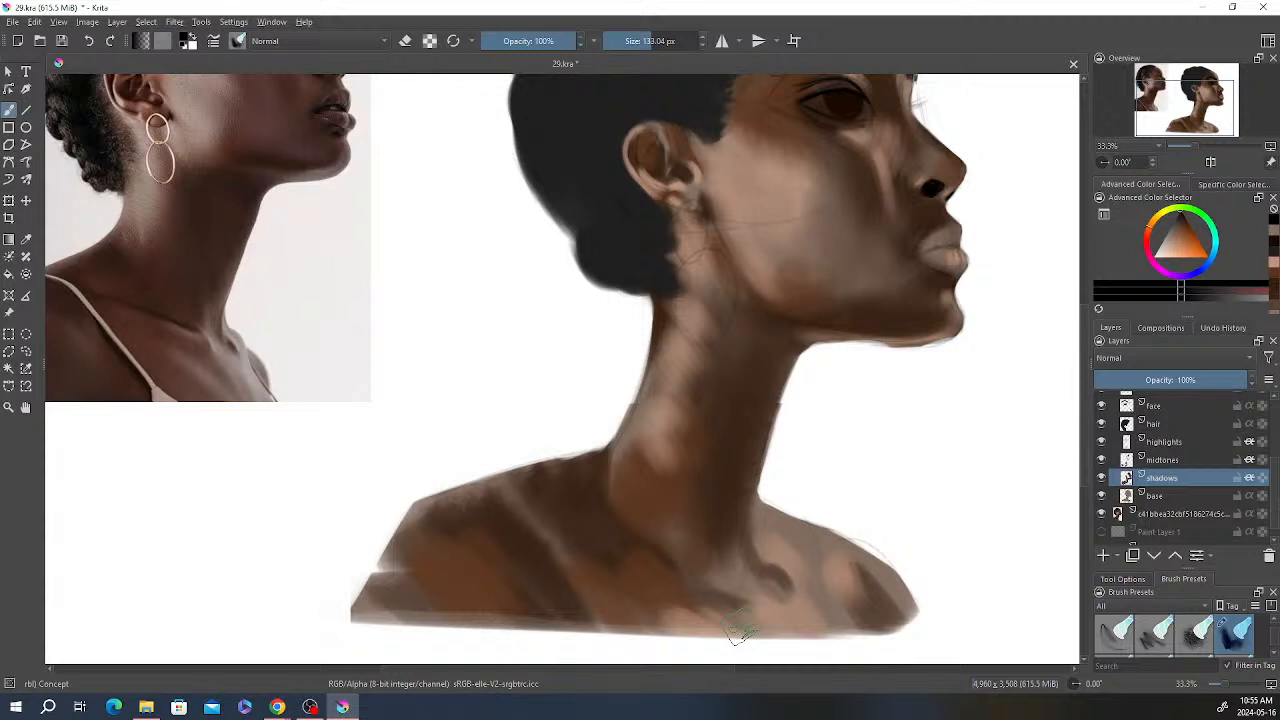
scroll(834, 392, down, 1)
drag(869, 378, 869, 440)
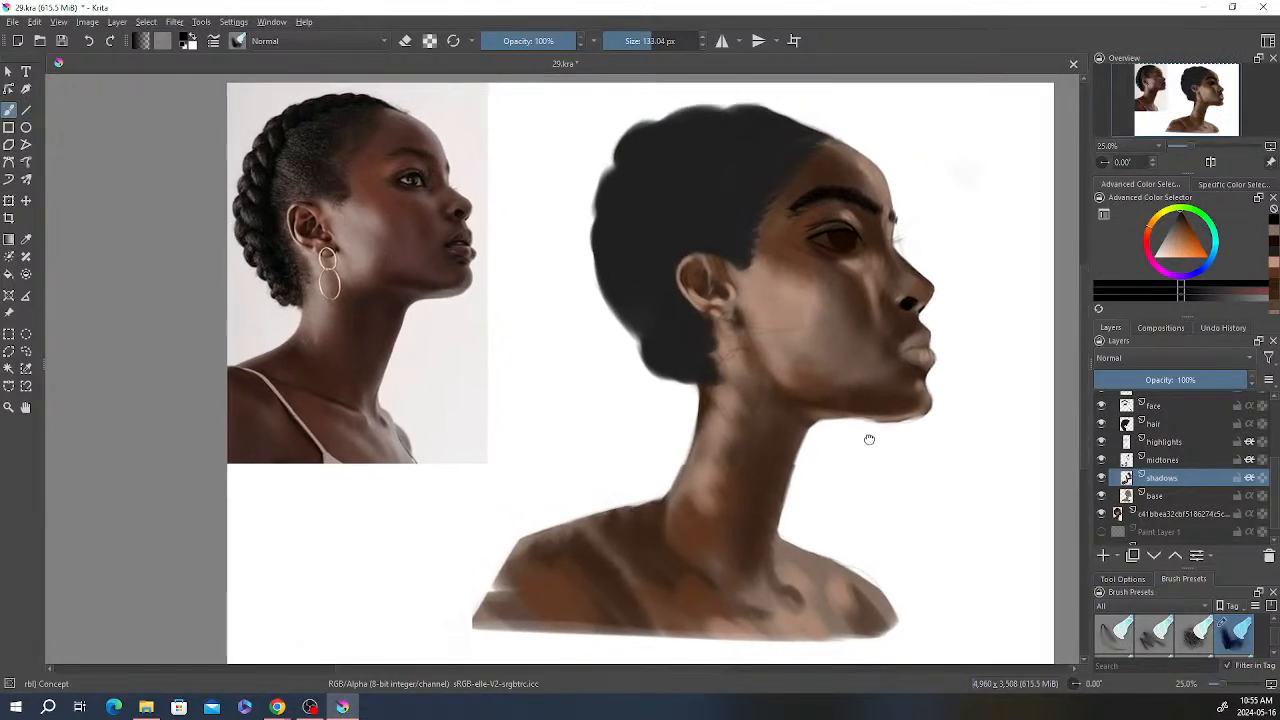
Step: Check the midtones layer by toggling its visibility, and hide the highlights layer
click(1160, 460)
click(1102, 459)
click(1102, 459)
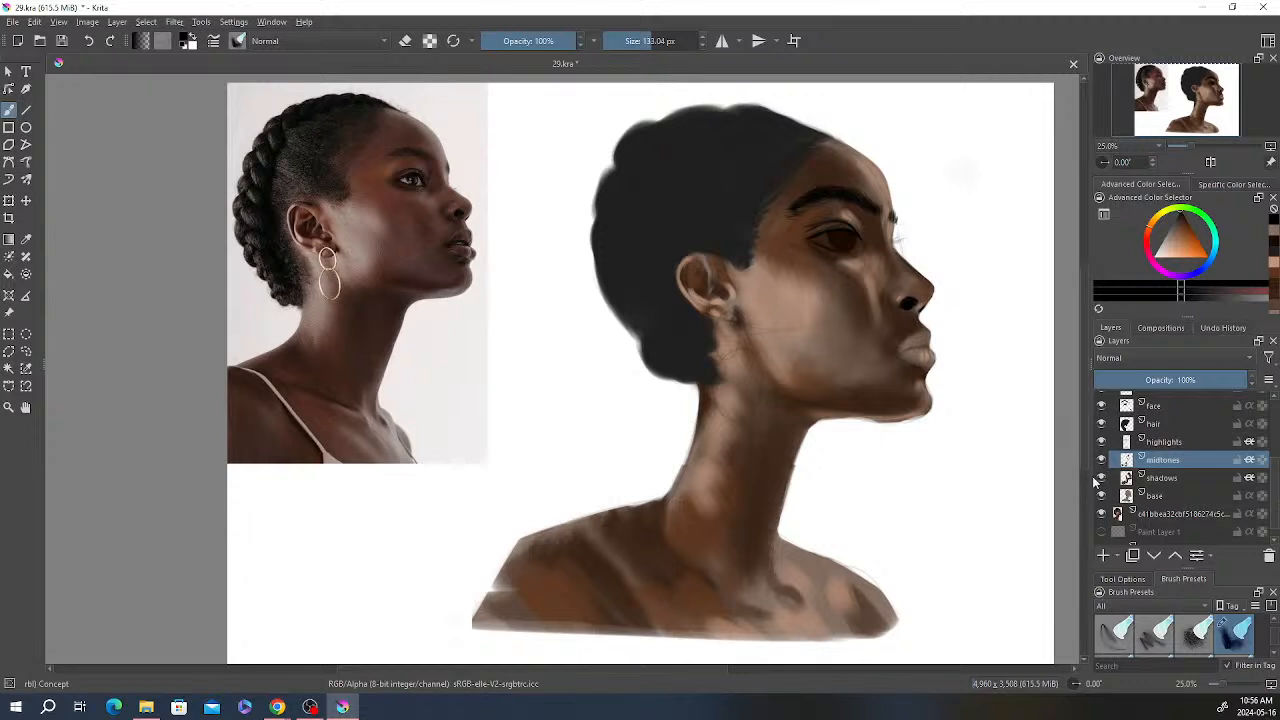
click(1171, 444)
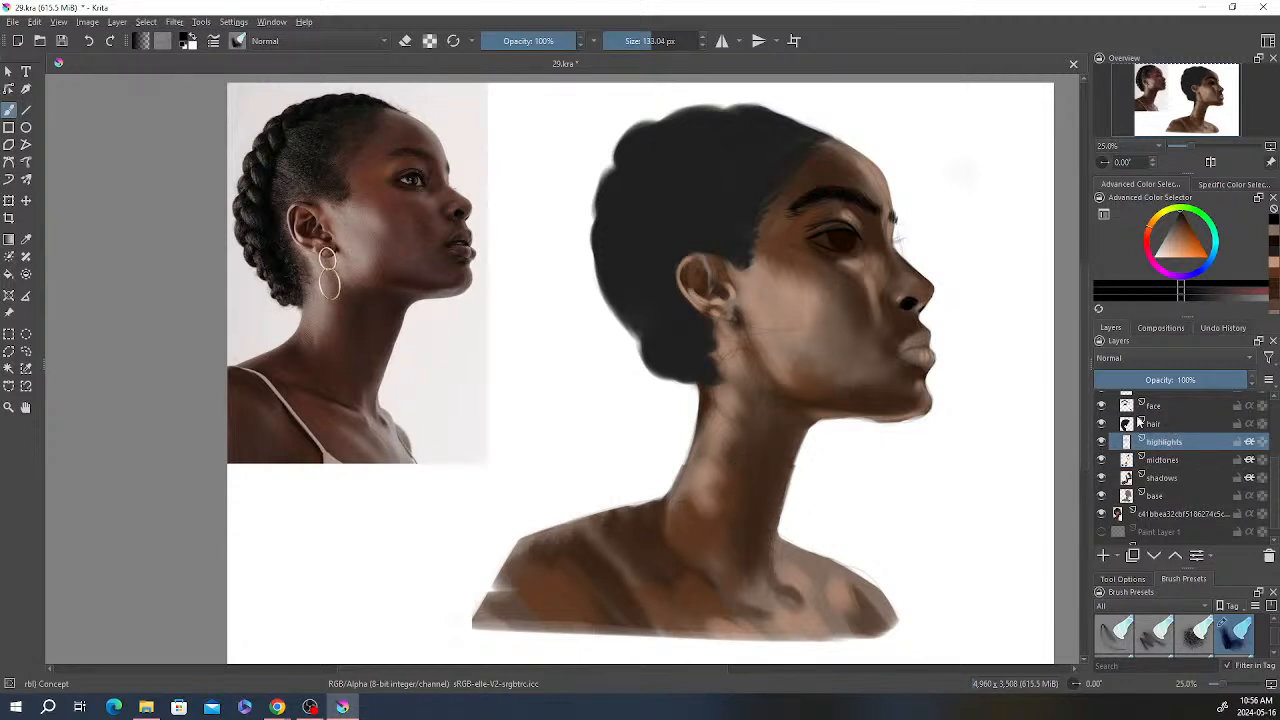
click(1102, 442)
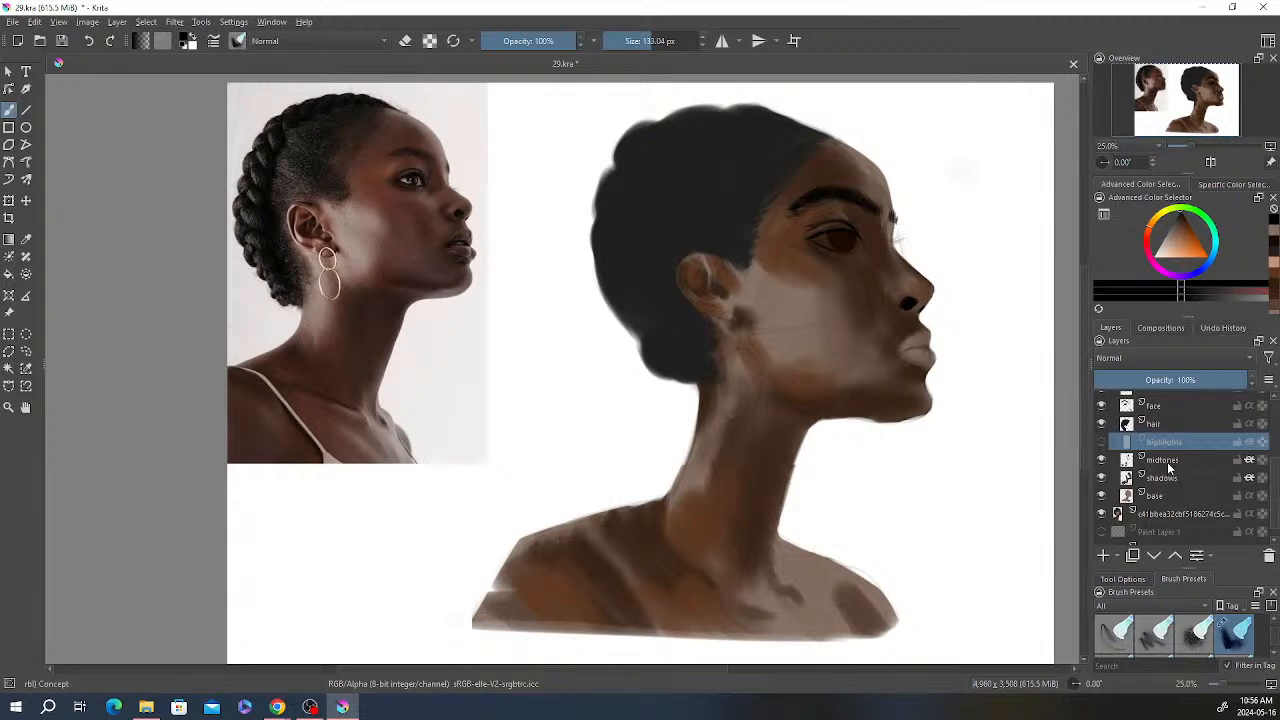
Step: Lower the midtones layer's opacity to 87% and soften the neck midtones with the brush in eraser mode
click(1173, 460)
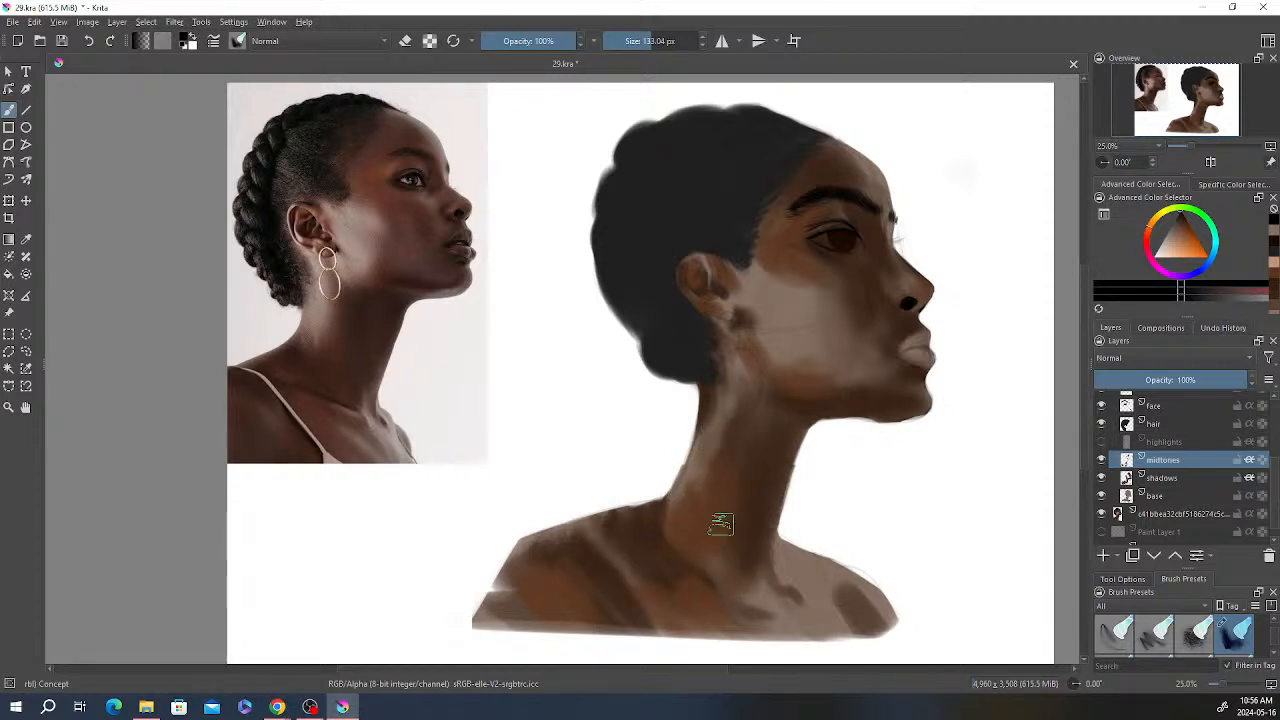
drag(1227, 380, 1220, 380)
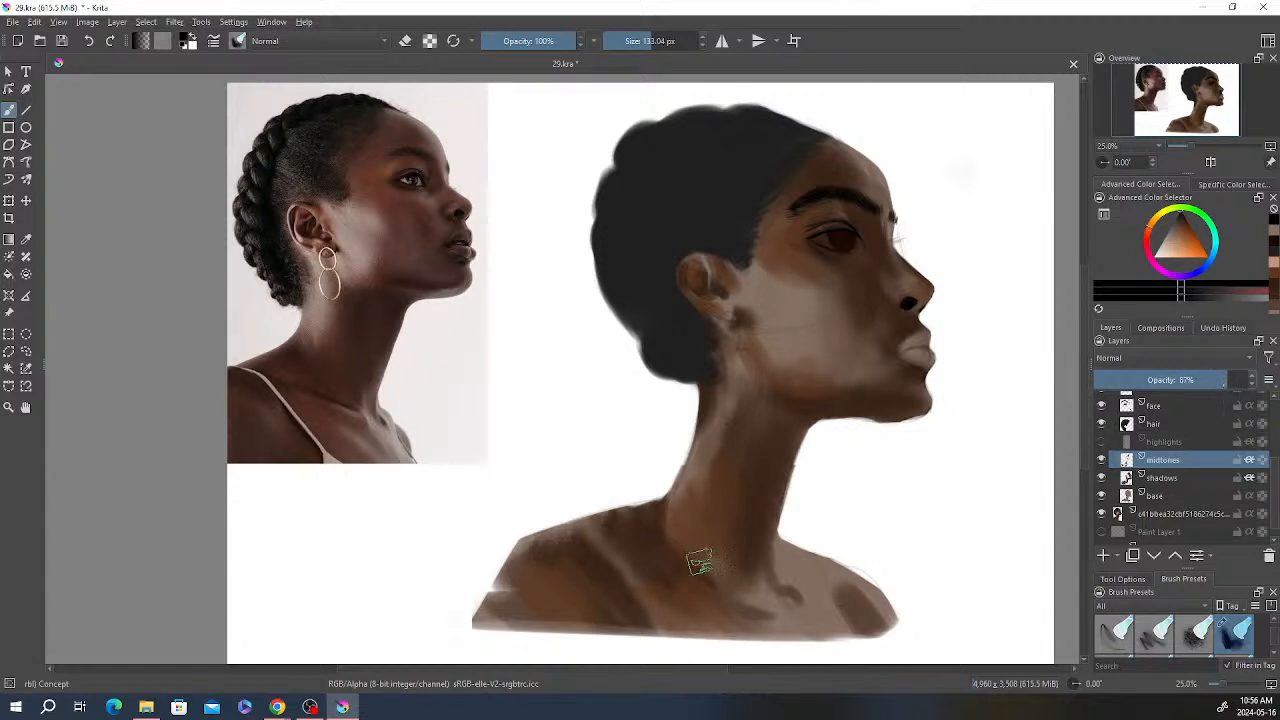
key(e)
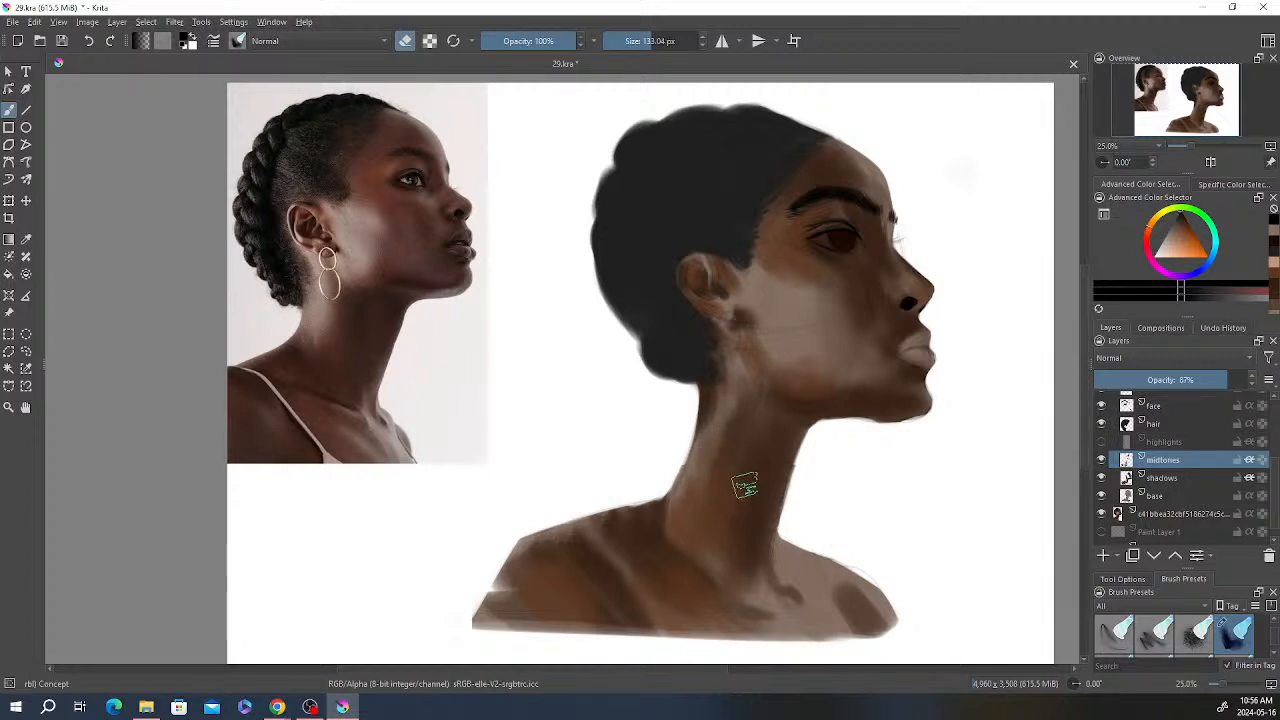
click(1162, 478)
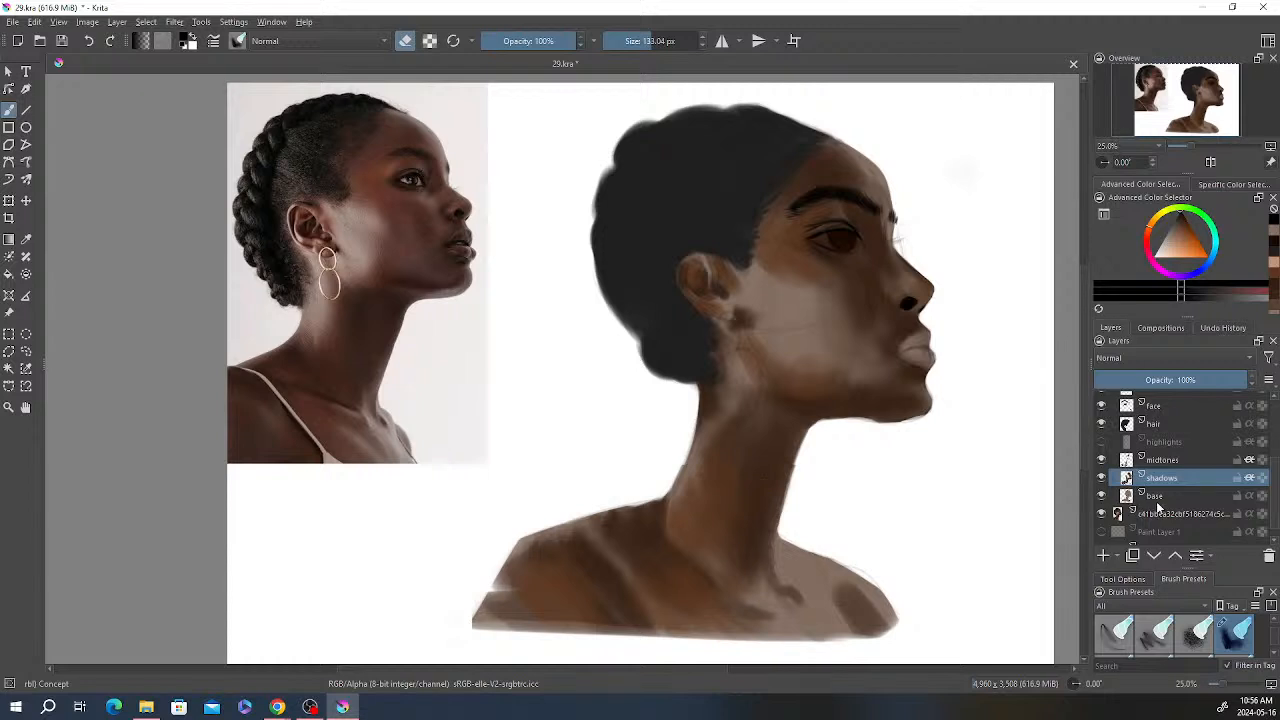
click(1162, 460)
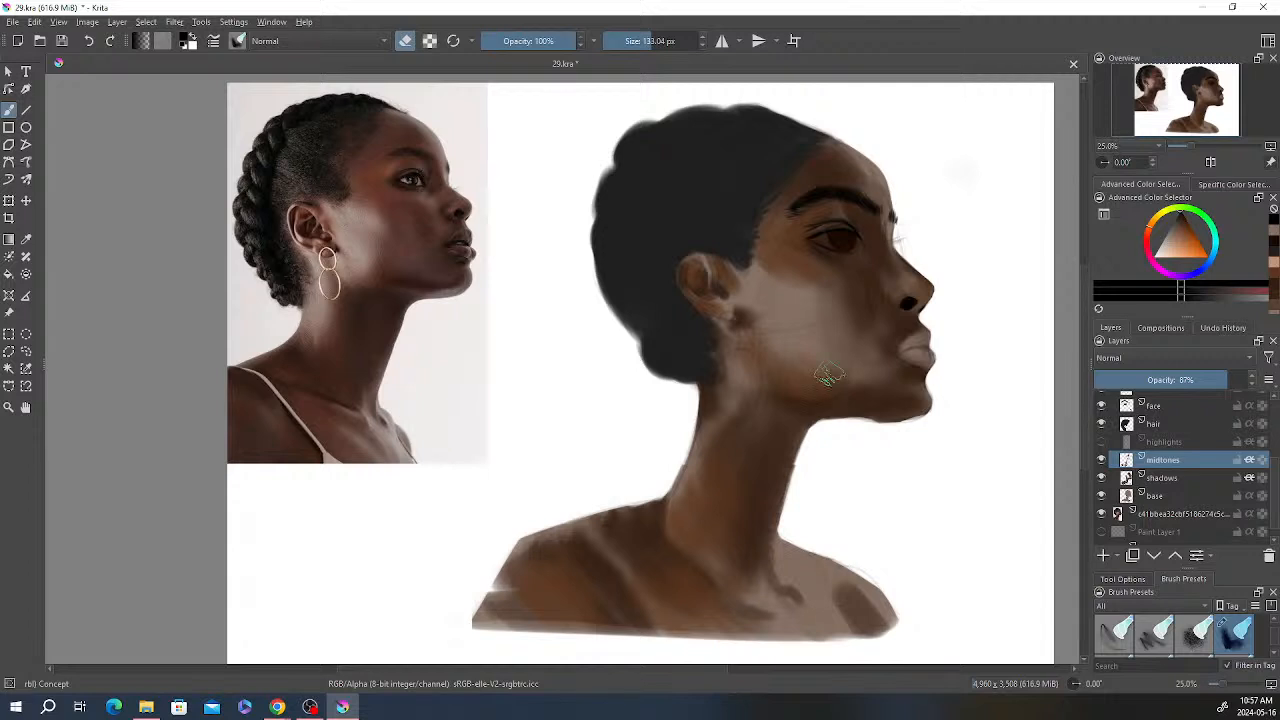
Step: Blend the midtones around the cheek, jaw and ear on the midtones layer, using a 102.86 px brush for the finer areas
scroll(824, 390, up, 1)
drag(781, 369, 805, 379)
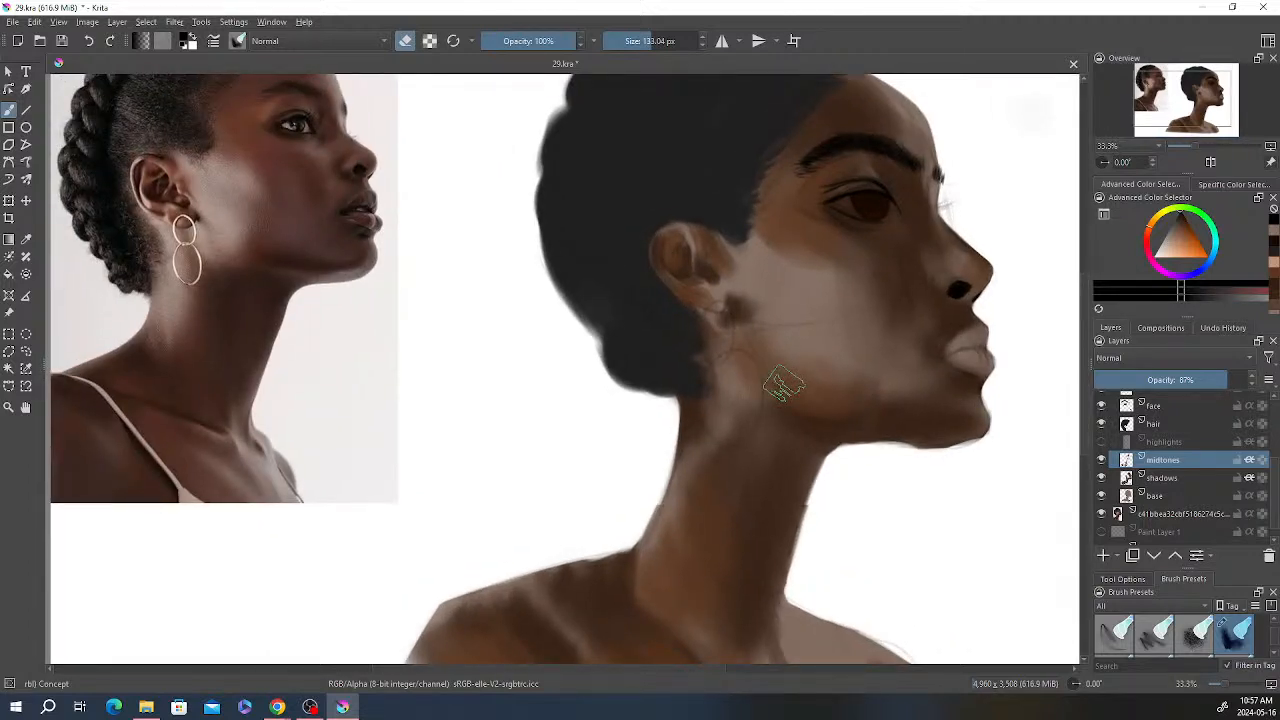
drag(877, 423, 860, 440)
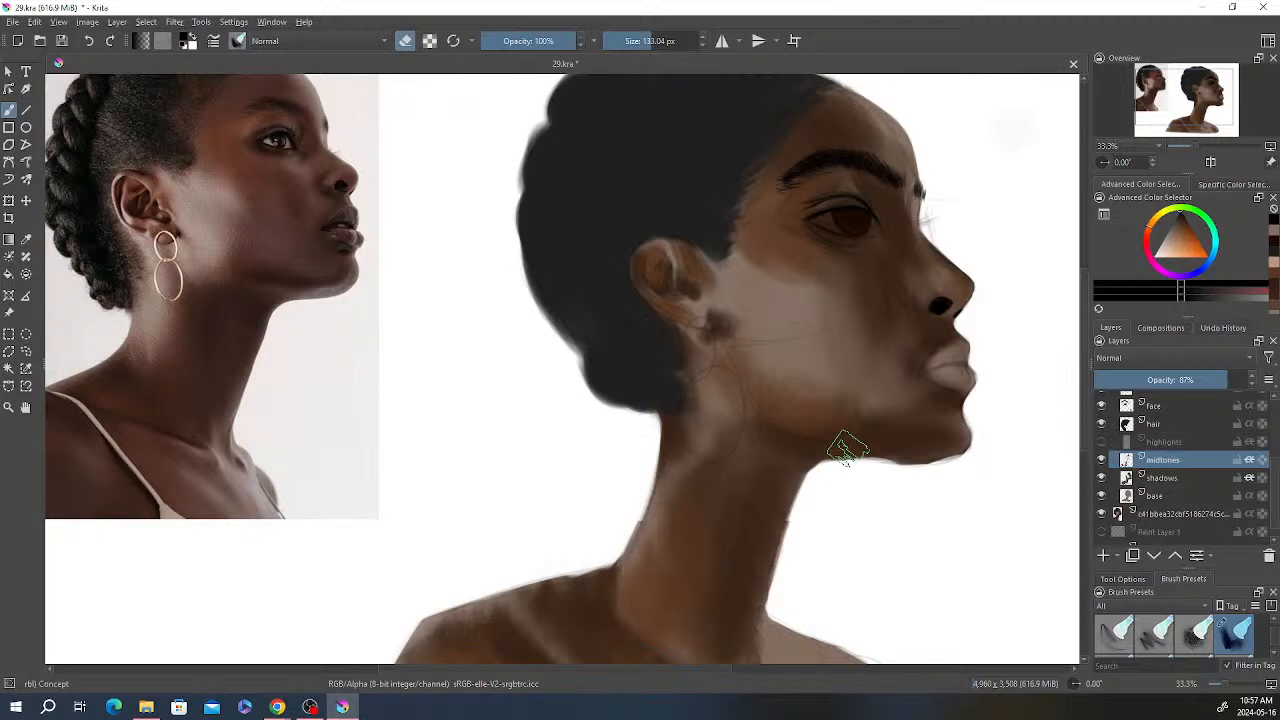
click(647, 45)
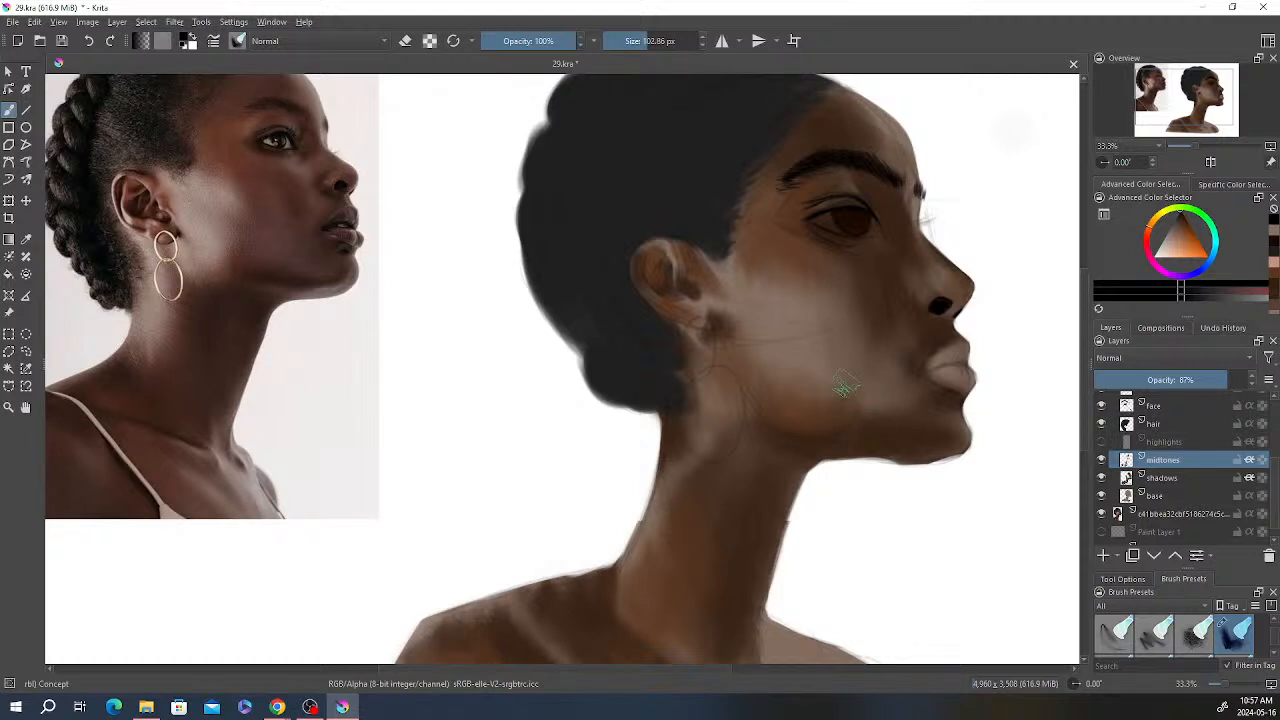
scroll(862, 330, down, 1)
drag(918, 330, 858, 340)
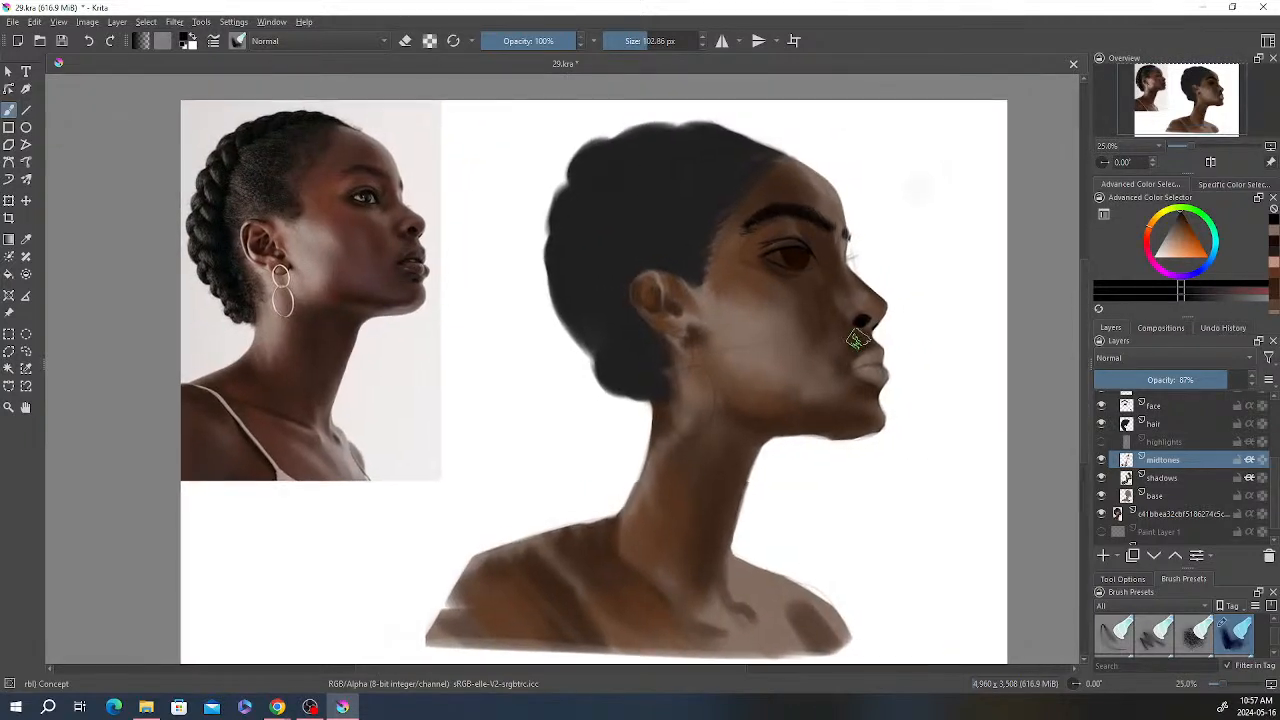
Step: Touch up the facial shadows on the shadows layer and show the highlights layer again
click(1118, 450)
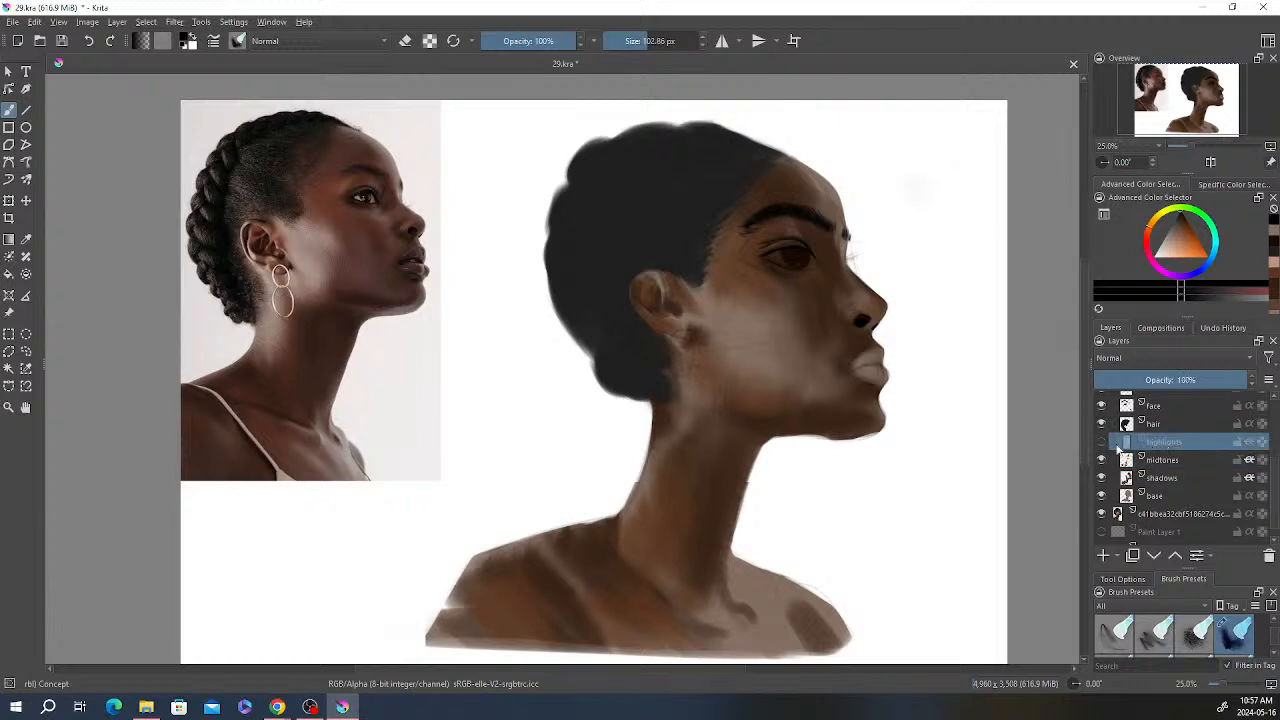
click(1170, 478)
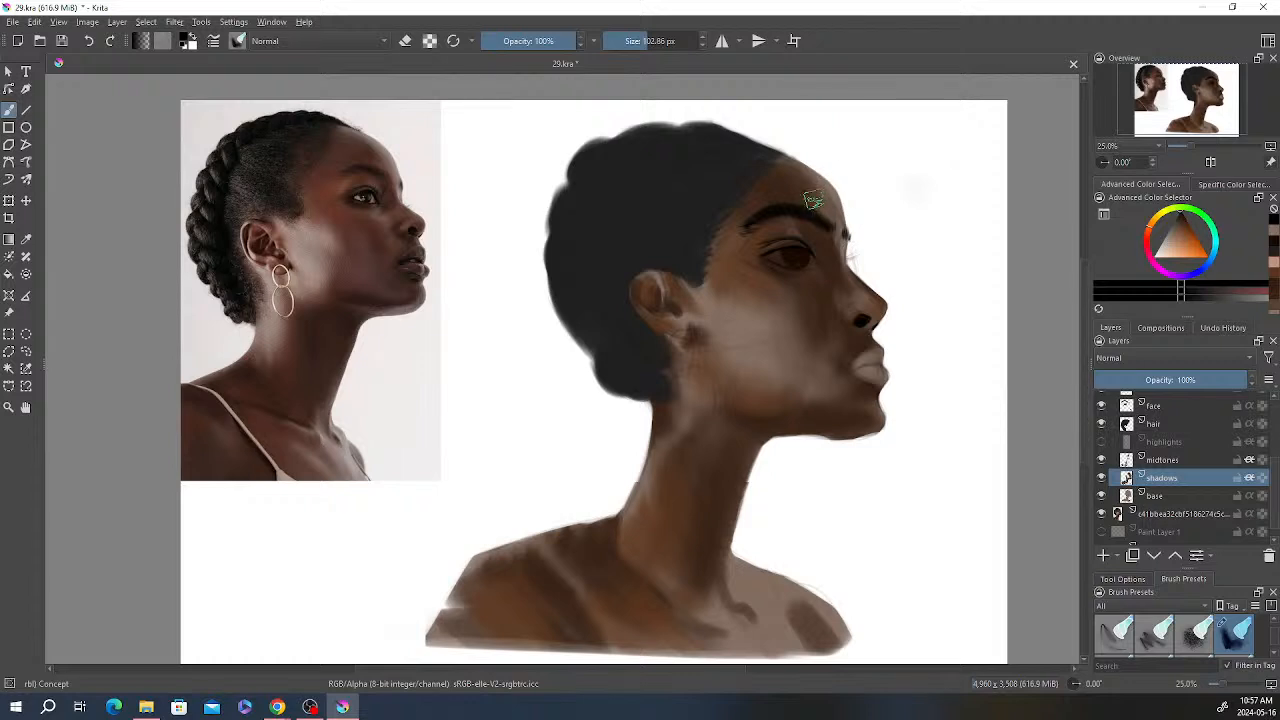
click(1161, 443)
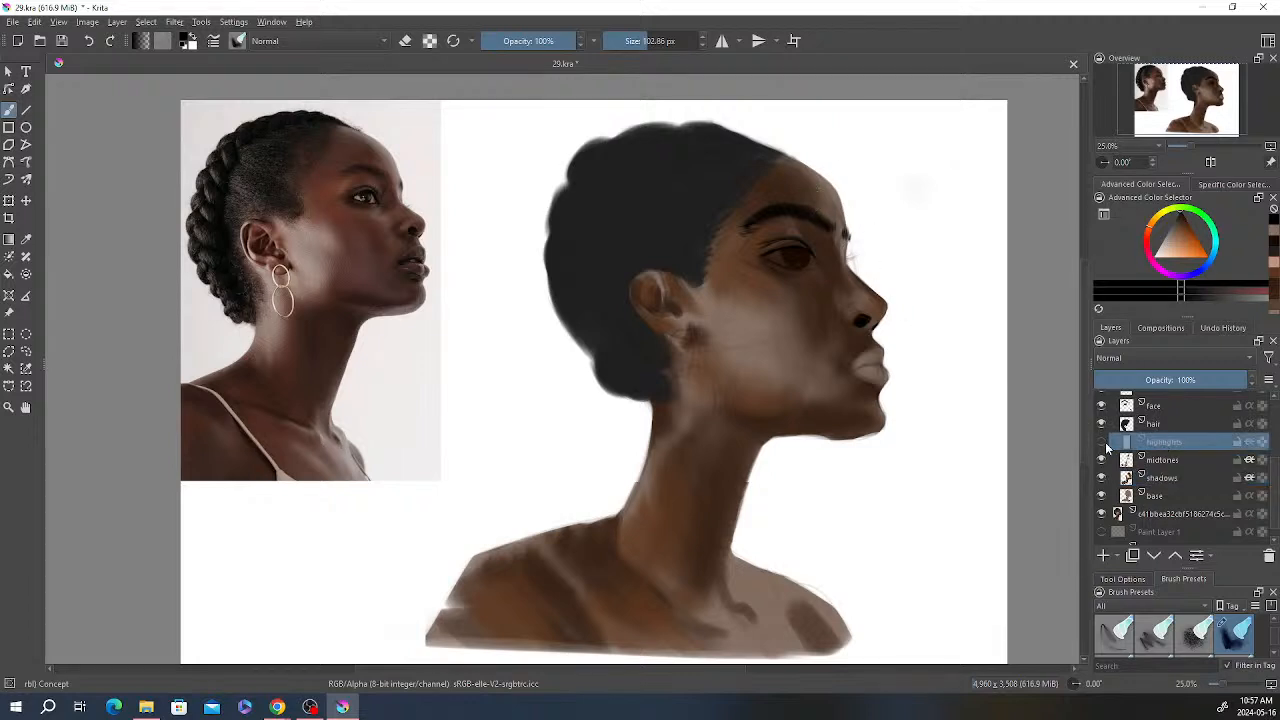
click(1102, 442)
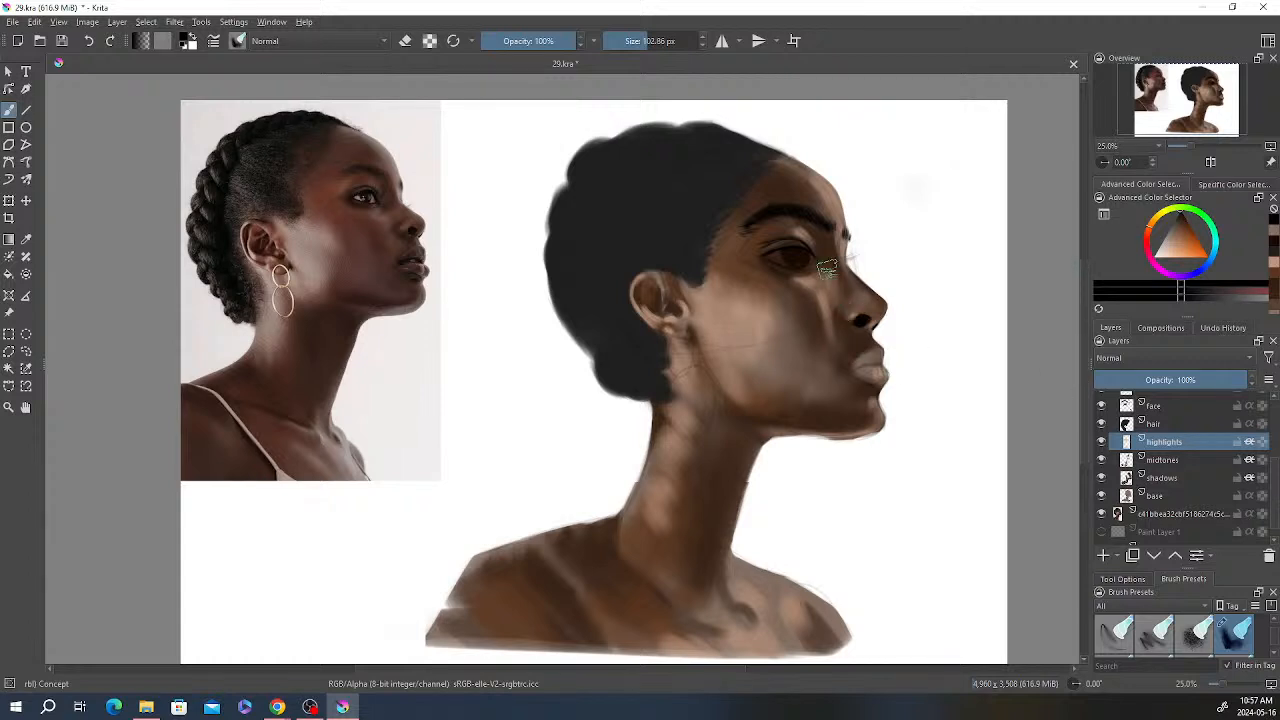
Step: Lower the highlights layer's opacity to 80% and blend the facial highlights with the brush at 76% opacity and 66.73 px
drag(1238, 380, 1221, 380)
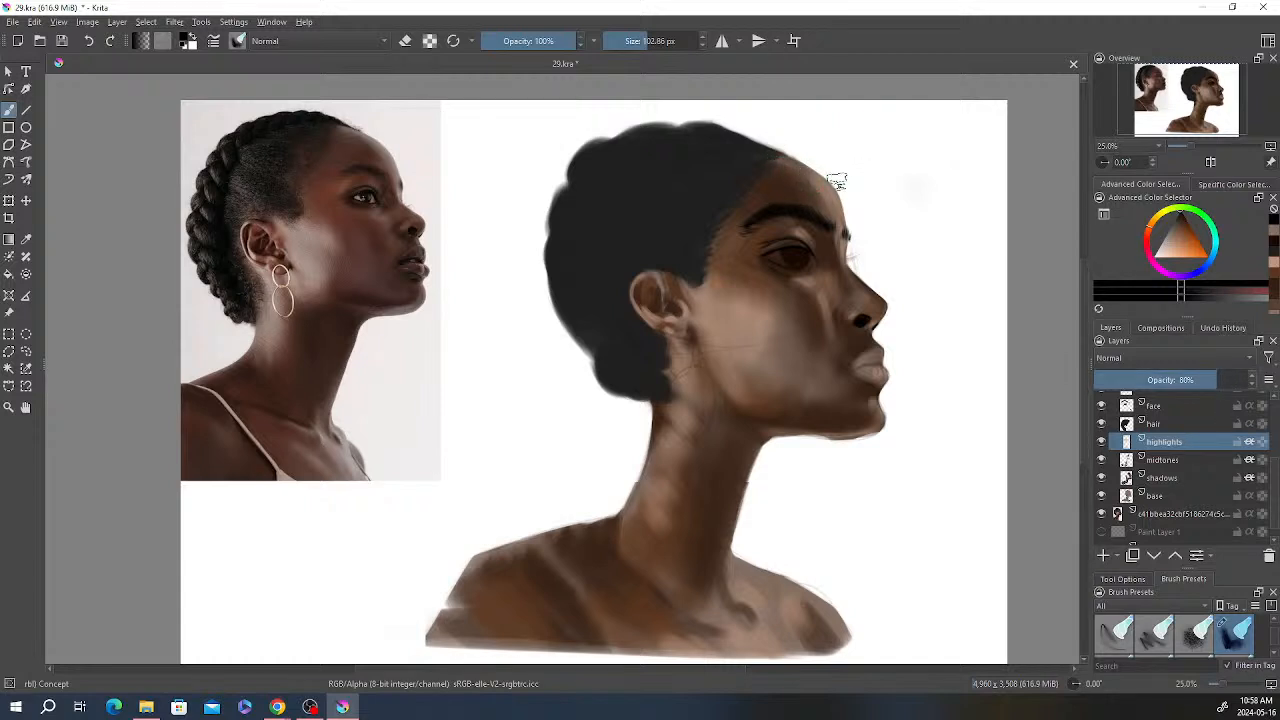
drag(560, 35, 563, 37)
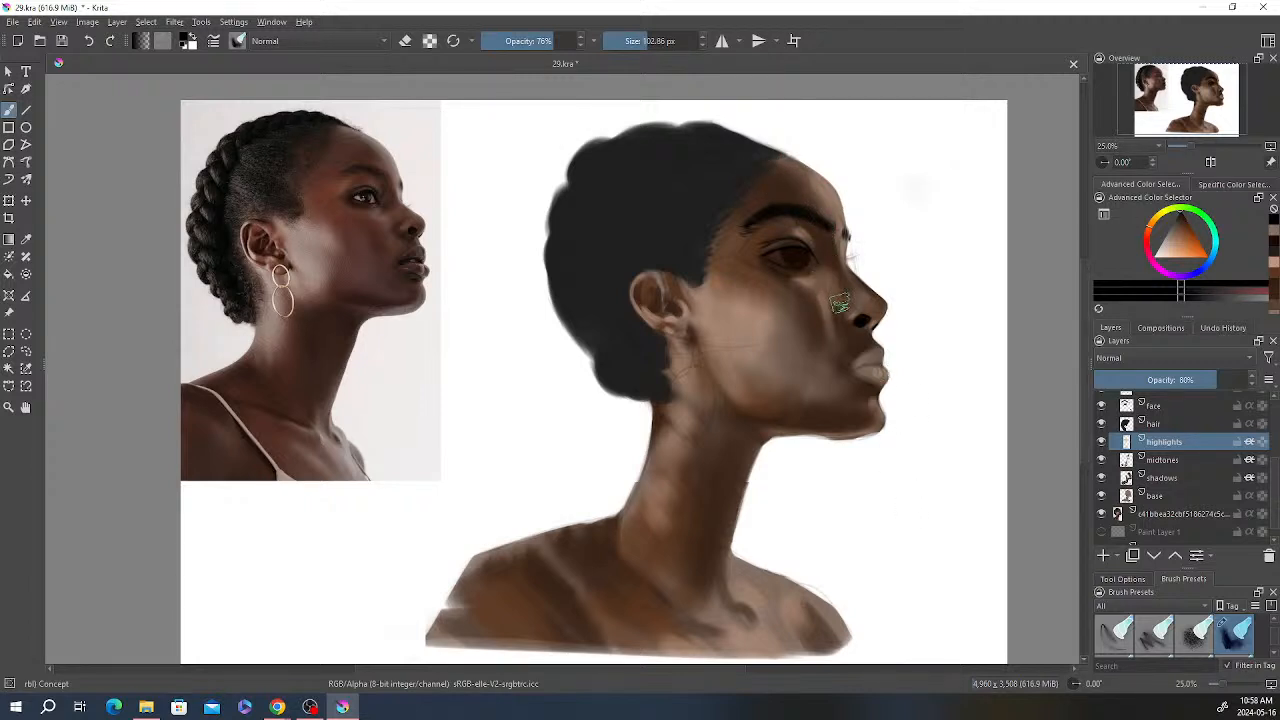
scroll(862, 270, up, 1)
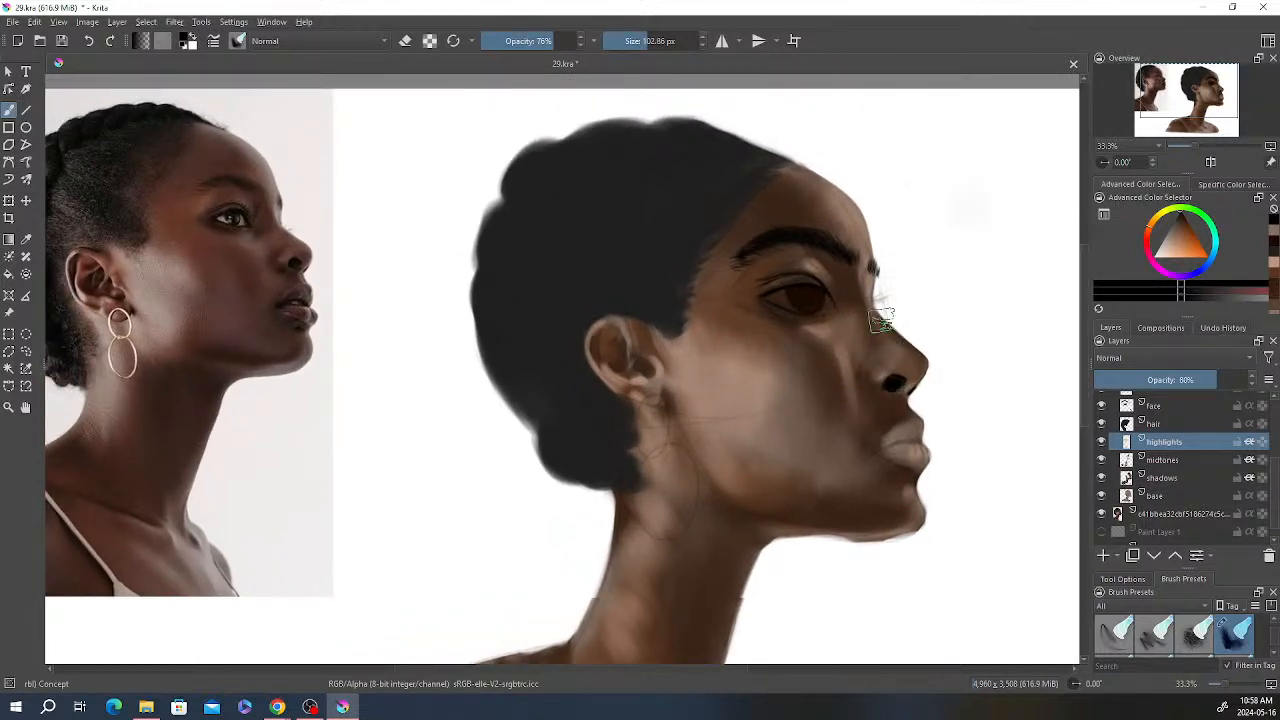
click(637, 47)
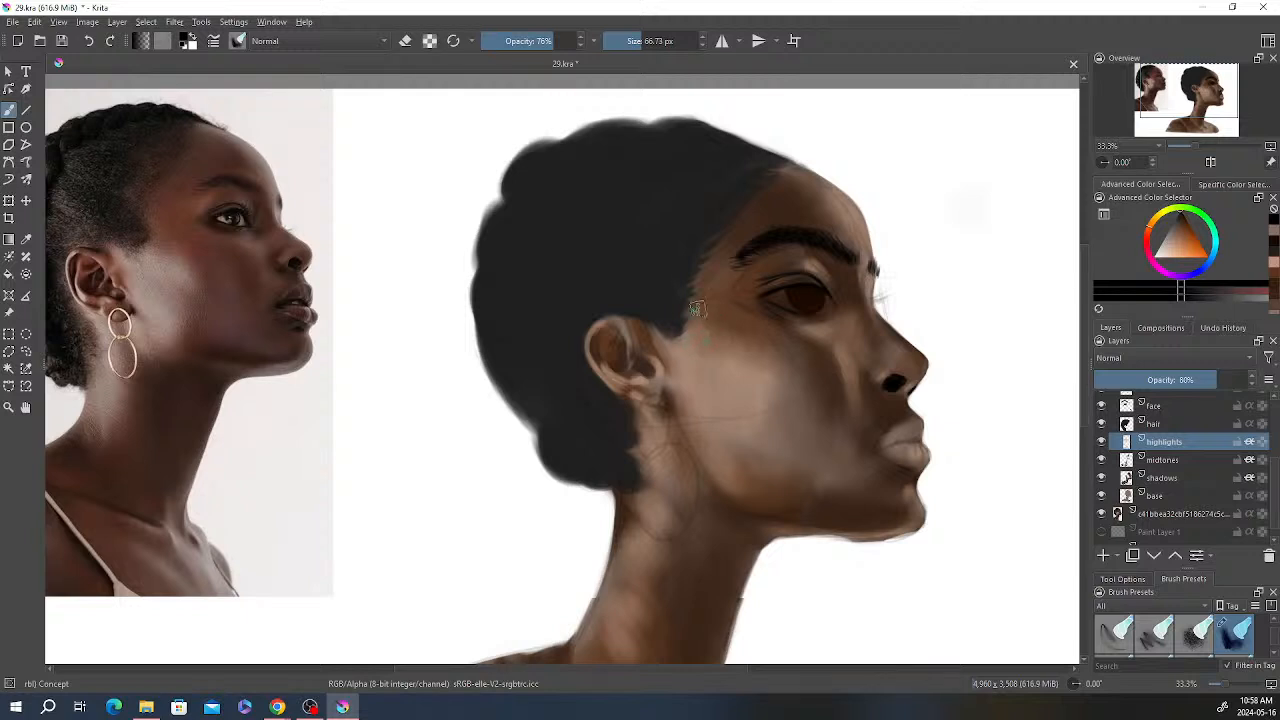
Step: Blend the highlights over the face, neck and shoulders with the brush at 83% opacity and 112.35 px
click(648, 41)
click(560, 41)
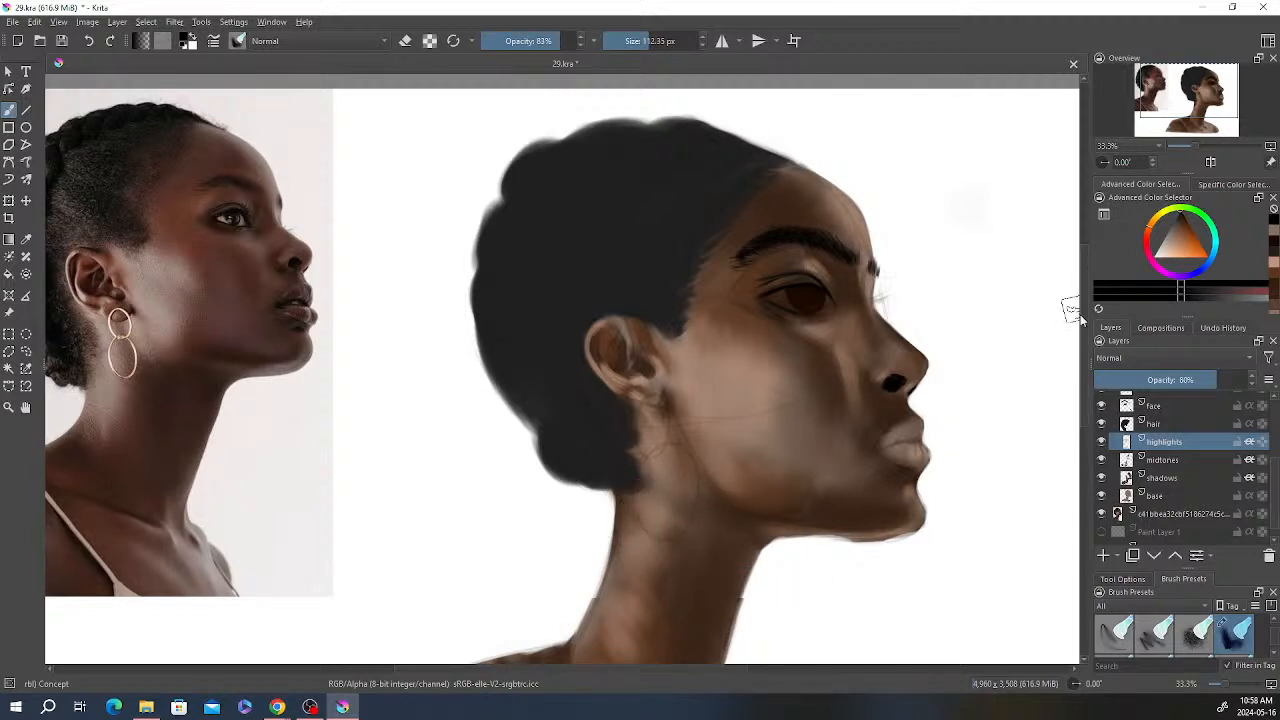
scroll(1085, 345, down, 3)
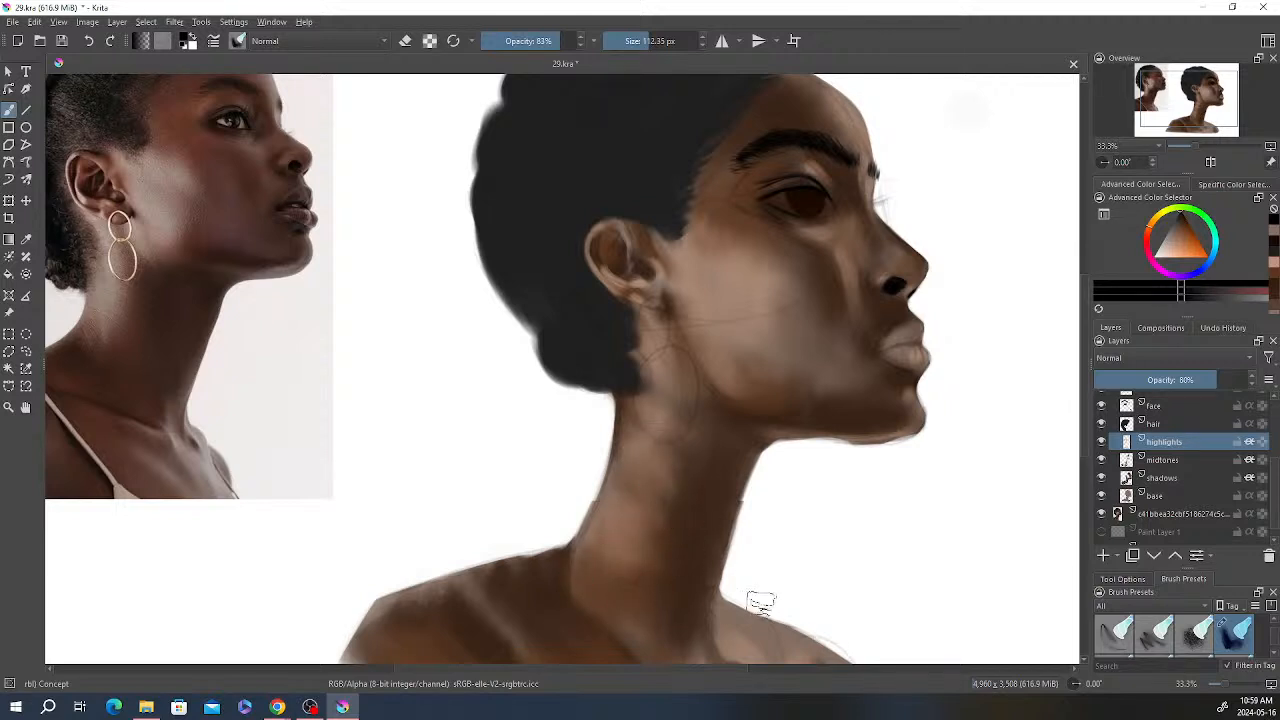
scroll(765, 600, down, 3)
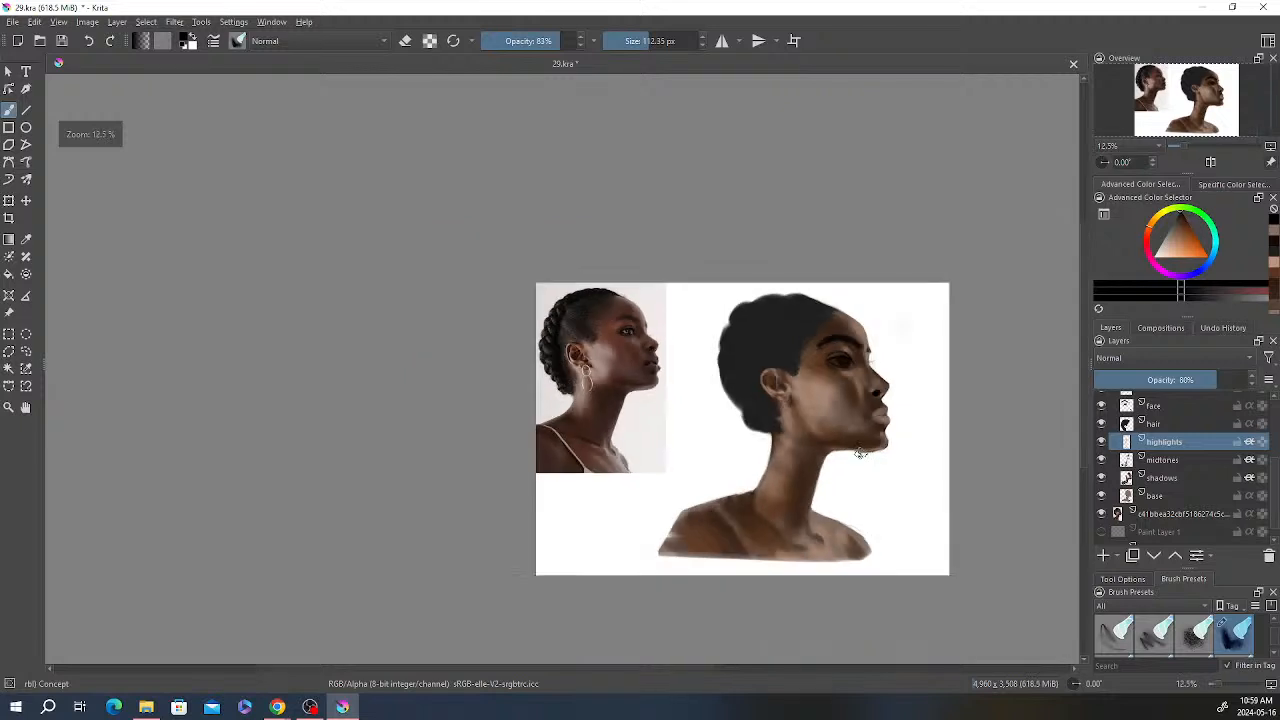
scroll(905, 456, up, 1)
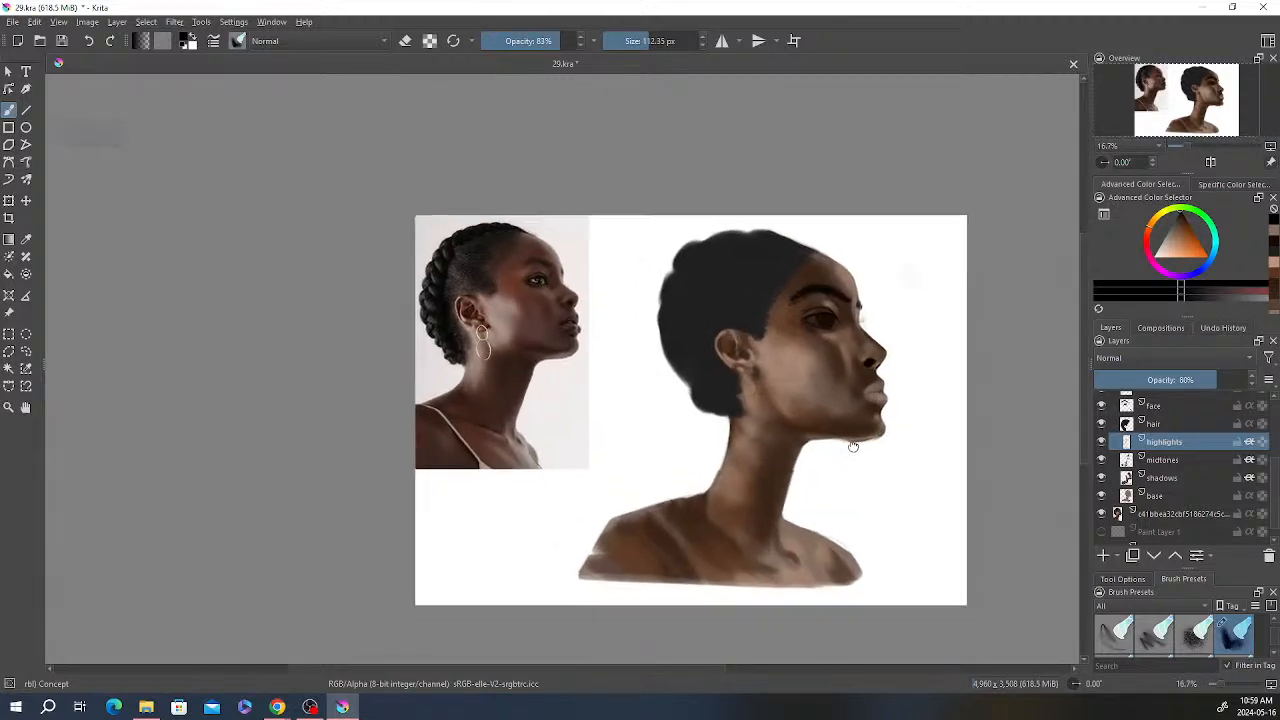
scroll(829, 439, up, 2)
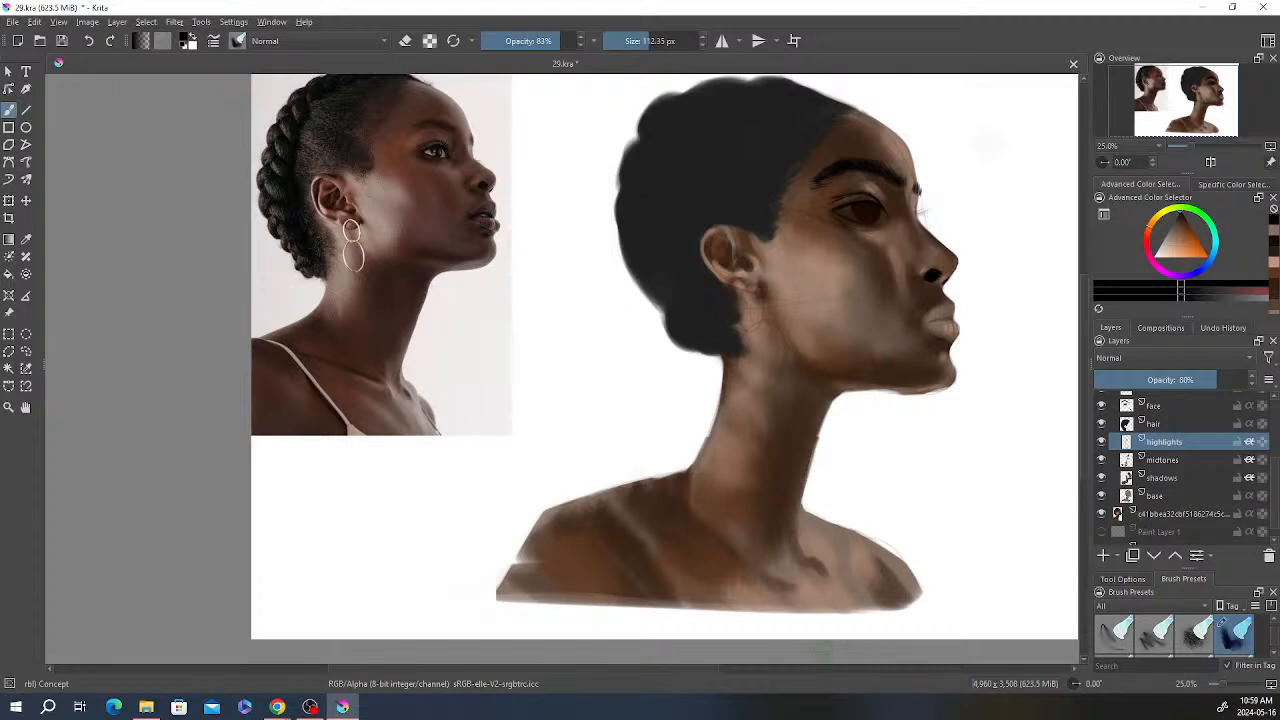
Step: Check the whole portrait against the reference photo and save the file
scroll(834, 494, down, 1)
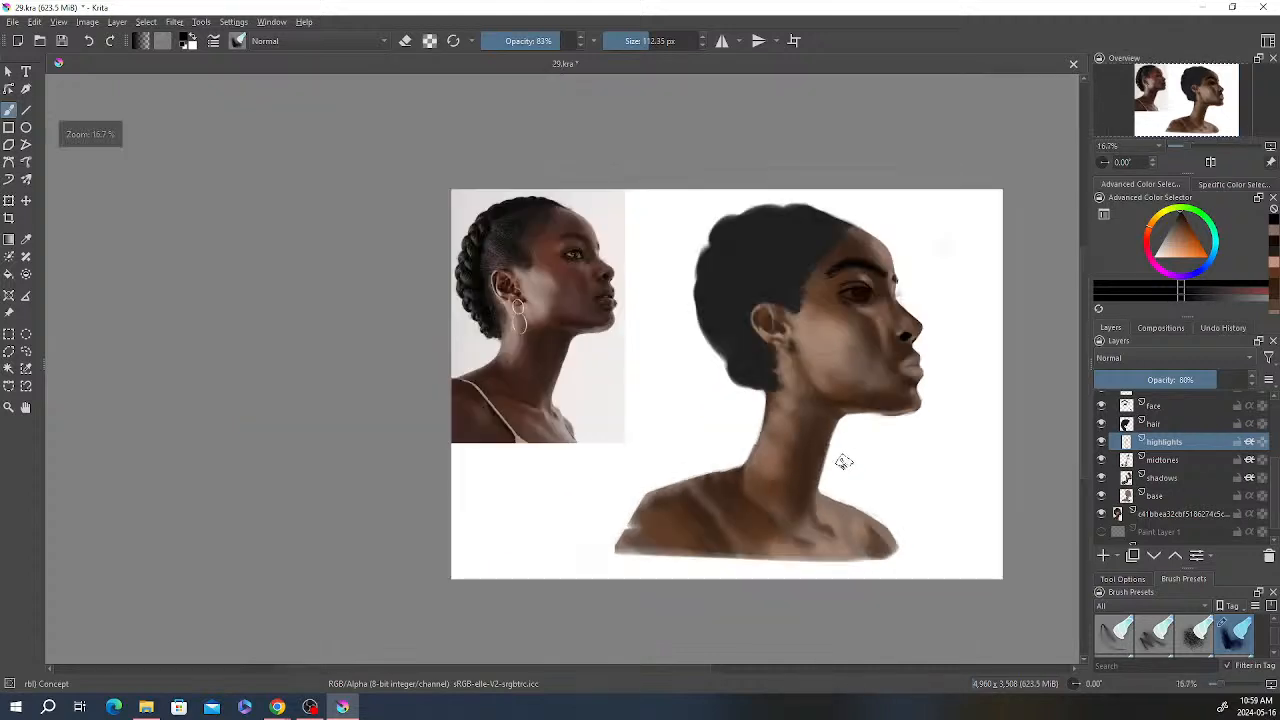
drag(872, 480, 846, 483)
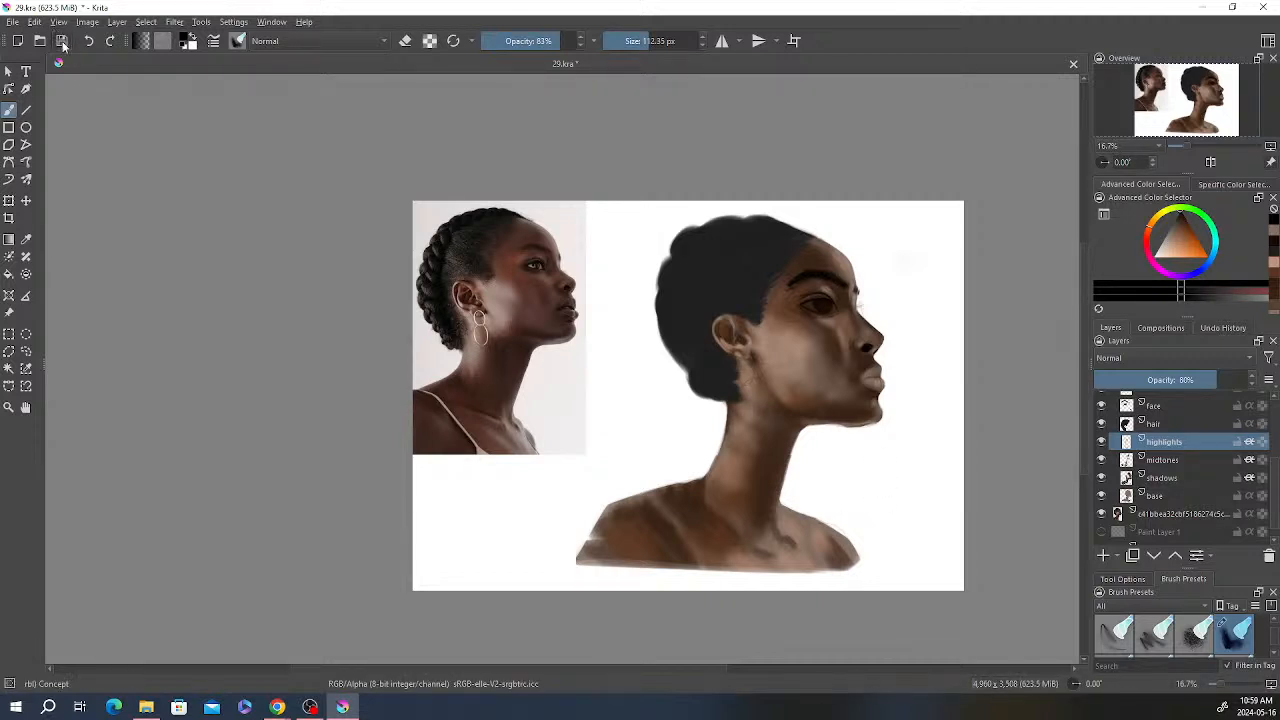
key(ctrl+s)
Step: Switch to the Basic-3 Flow brush in eraser mode at 76% opacity and 144.28 px
scroll(891, 331, up, 1)
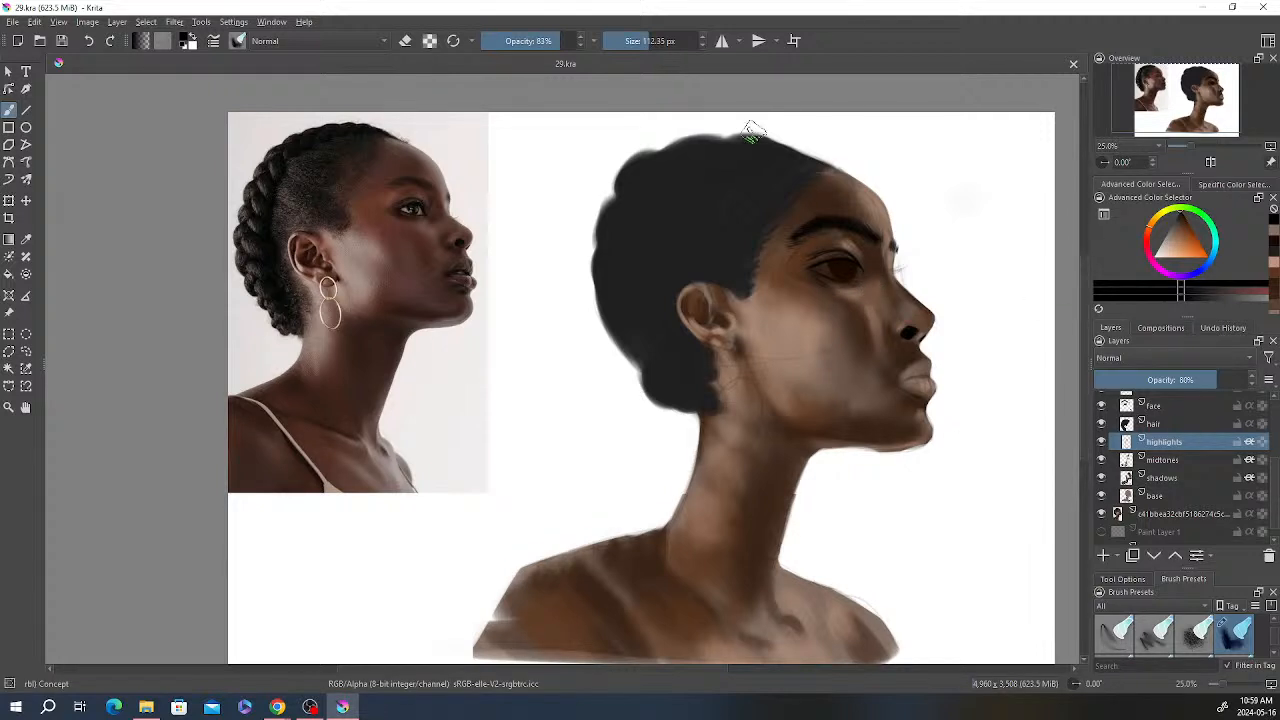
right_click(905, 218)
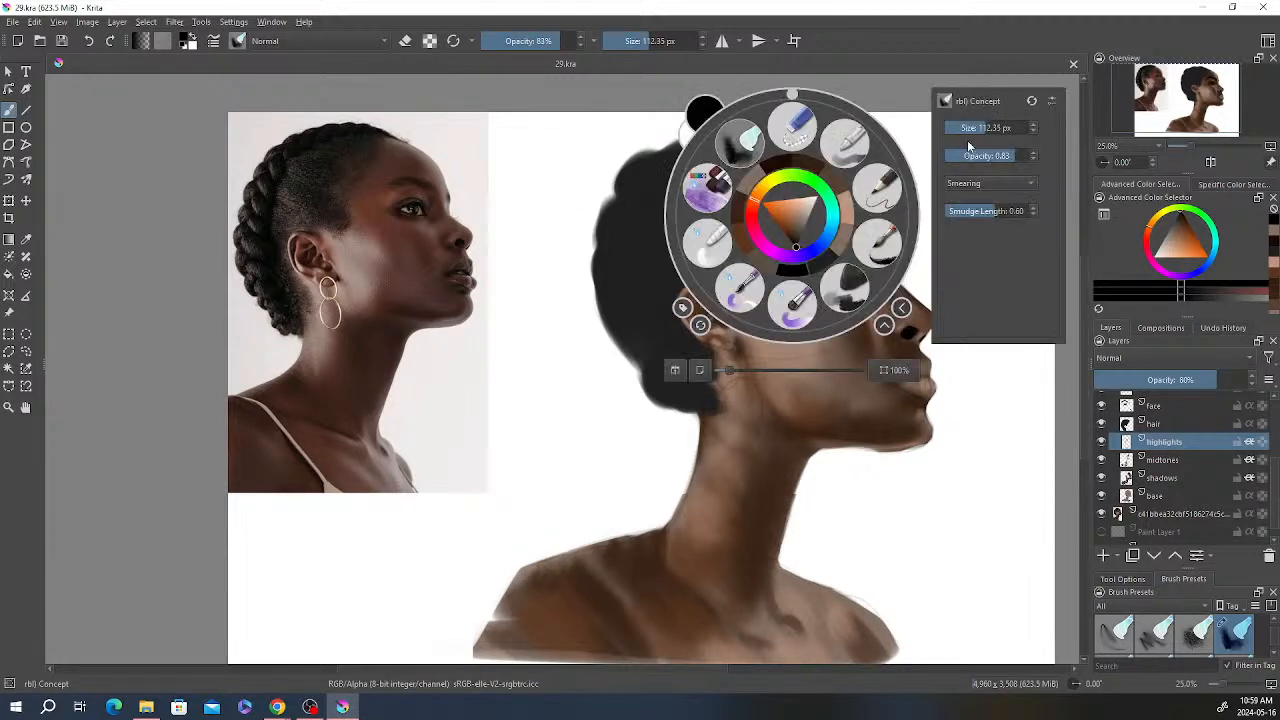
click(886, 69)
drag(584, 41, 555, 41)
click(405, 41)
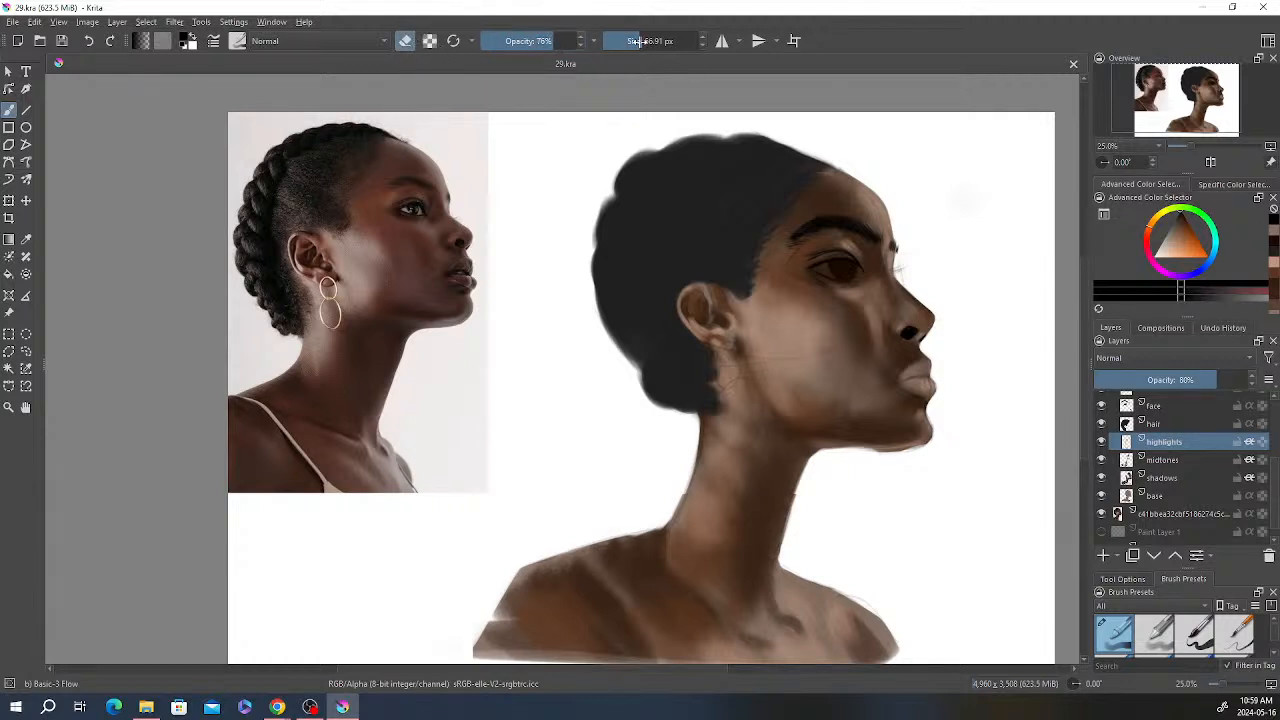
drag(638, 41, 650, 40)
right_click(885, 198)
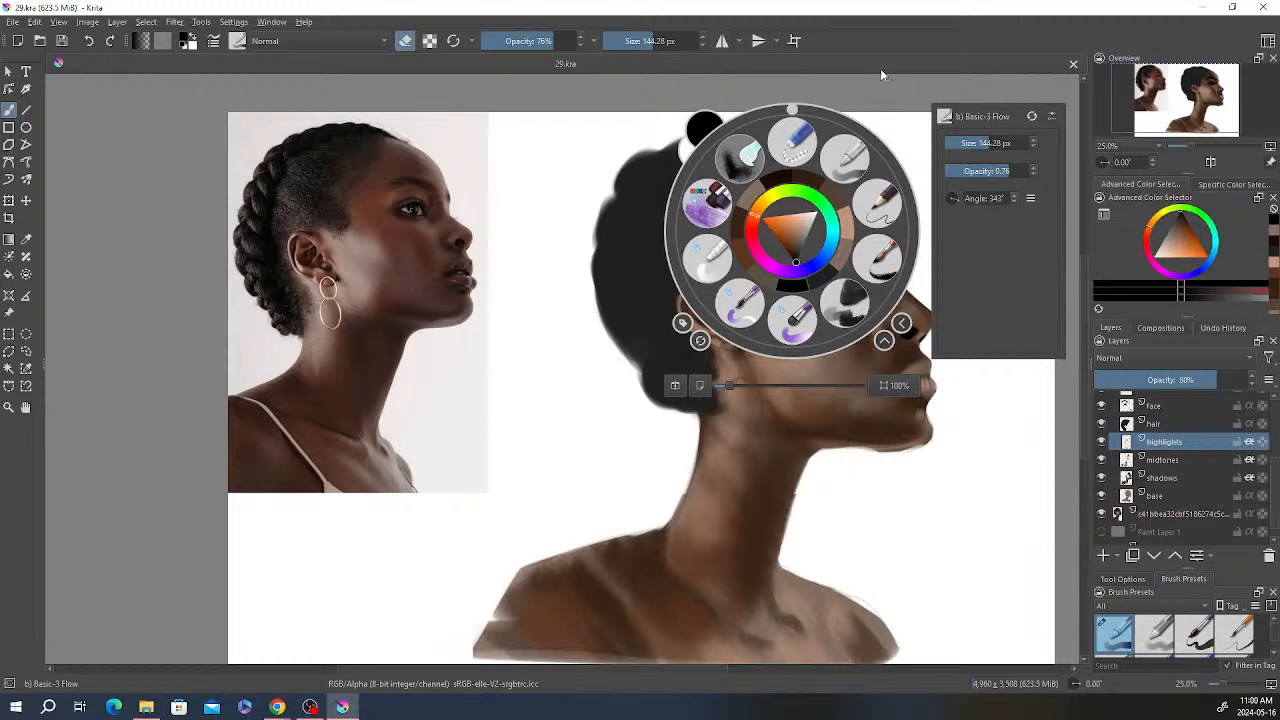
click(968, 461)
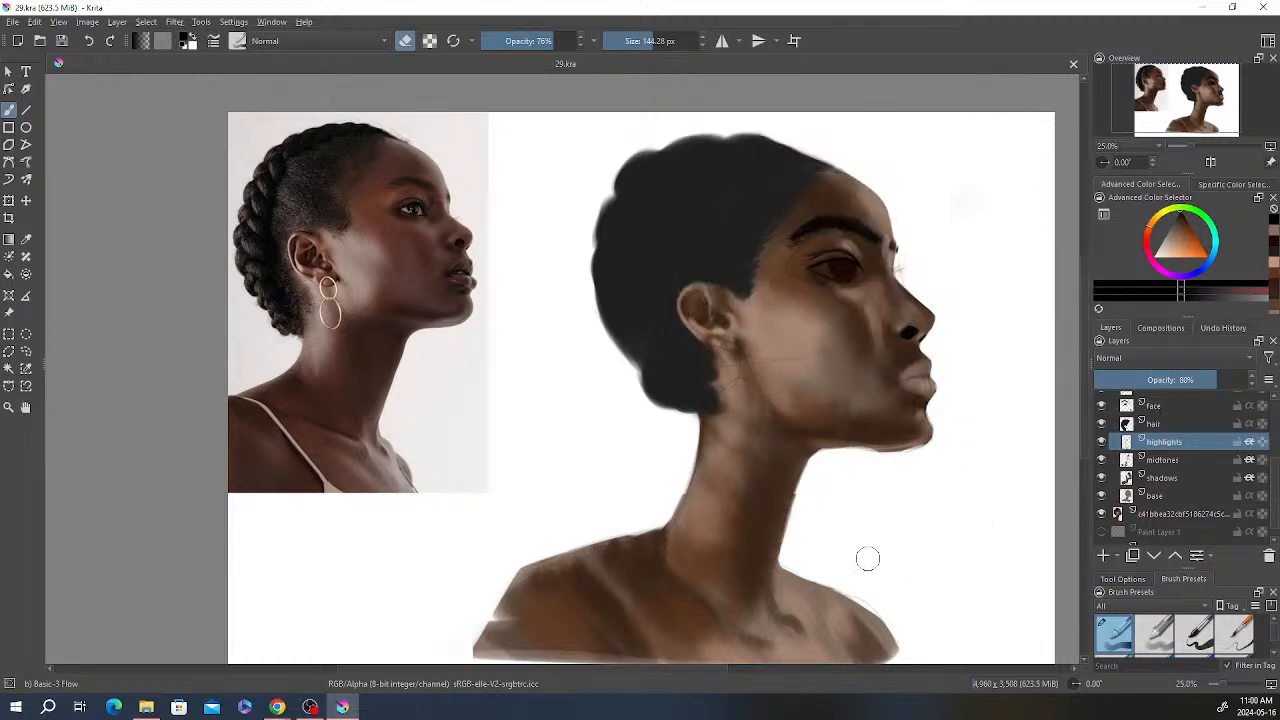
Step: Soften the cheek highlight below the eye with the eraser at 57% opacity and 175.10 px
drag(651, 40, 646, 38)
click(656, 41)
click(549, 40)
click(535, 41)
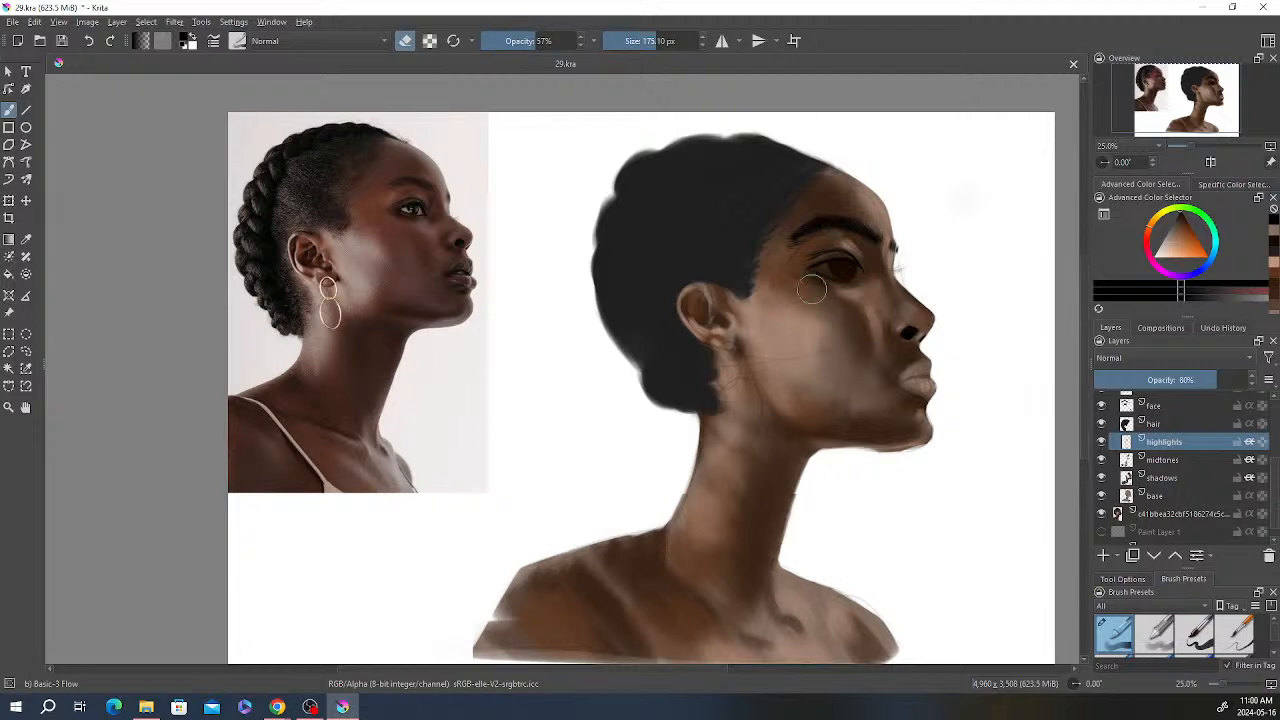
drag(806, 290, 817, 308)
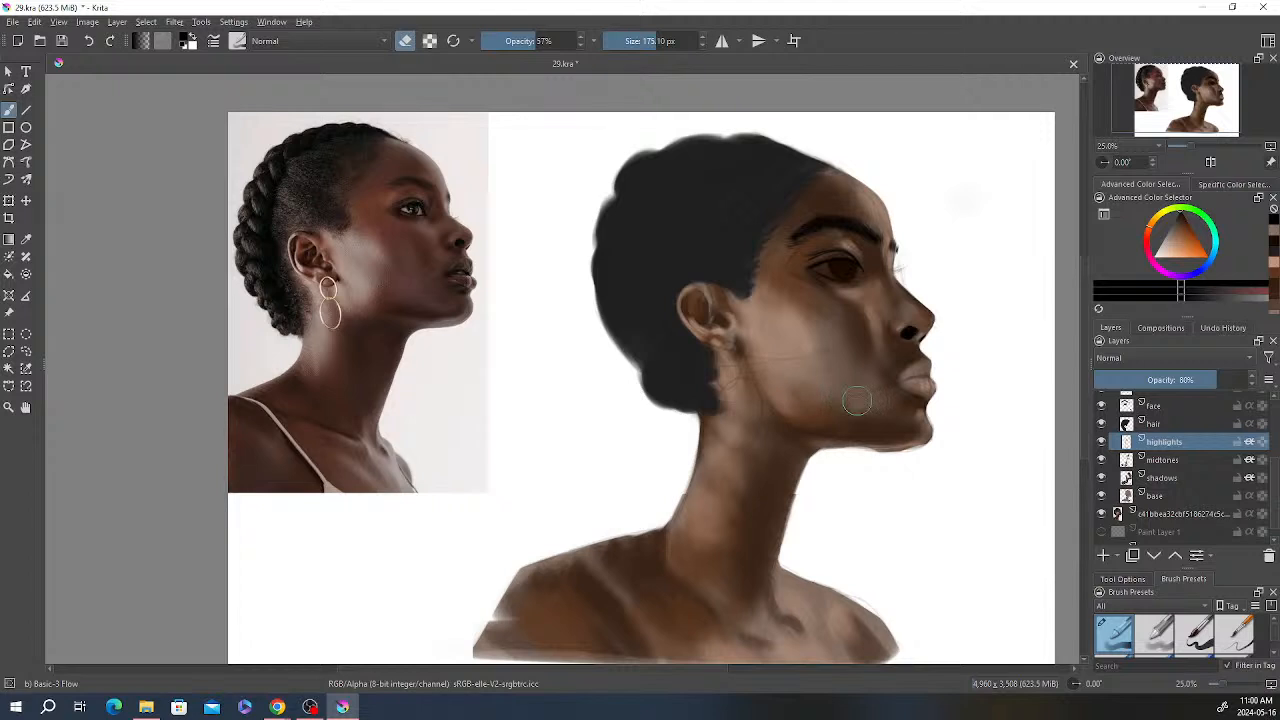
Step: Set the highlights layer's opacity to 88% and refine the highlights beside the nose with the eraser at 41% opacity and 85.52 px
drag(1222, 381, 1224, 383)
drag(664, 47, 658, 42)
drag(535, 45, 520, 41)
drag(654, 45, 645, 44)
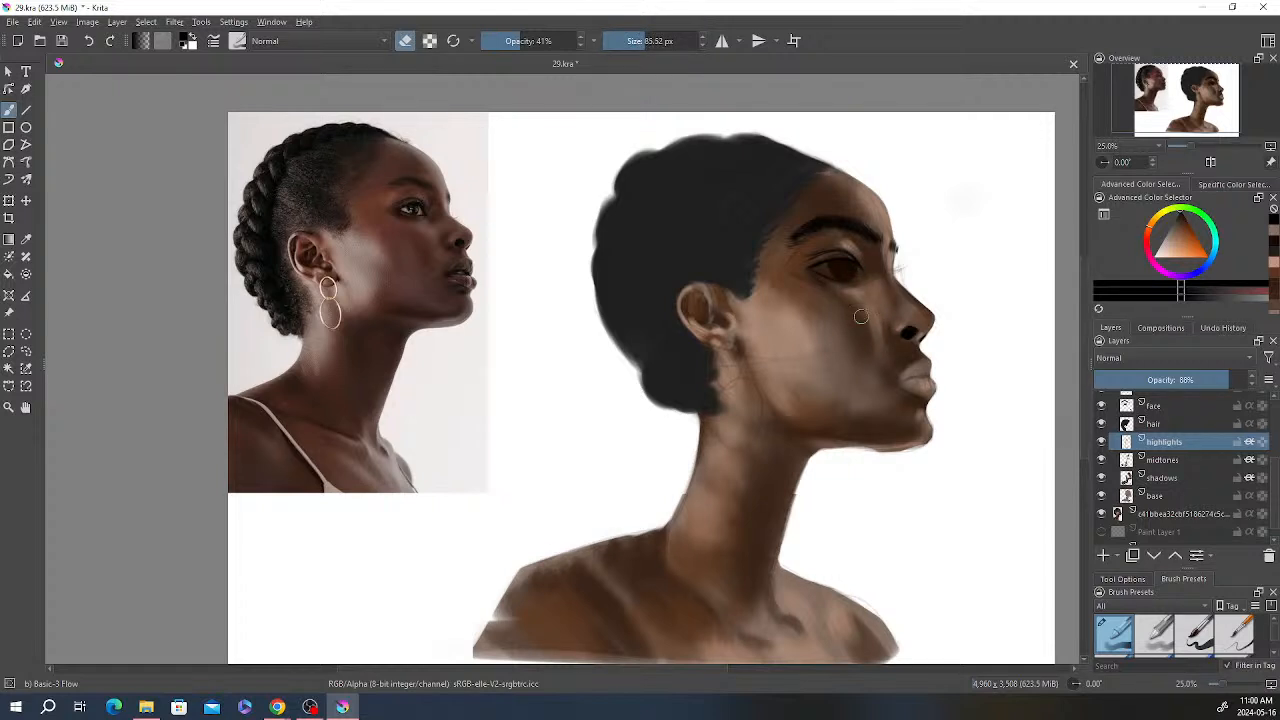
Step: Set the LINE layer's opacity to 39% and reselect the highlights layer
scroll(1180, 445, up, 2)
click(1160, 427)
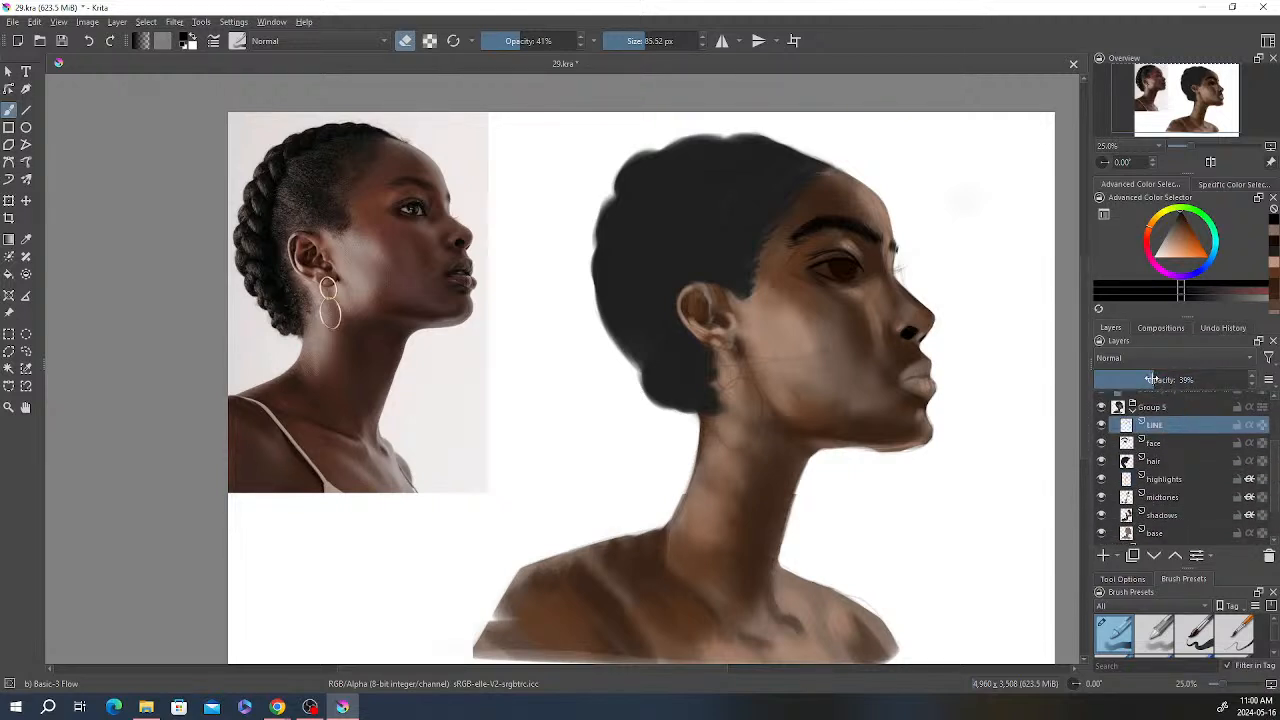
click(1168, 481)
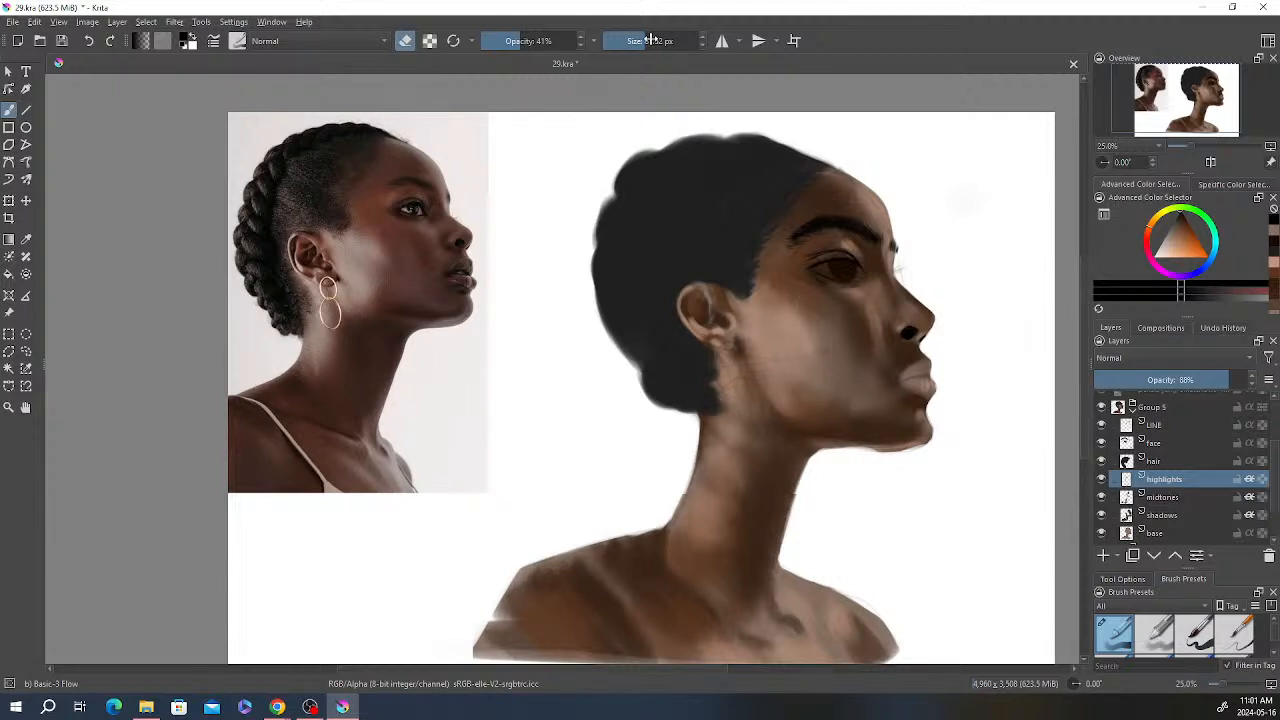
Step: Soften the neck highlights with a 122.40 px eraser and check the highlights layer by toggling its visibility
drag(650, 40, 676, 40)
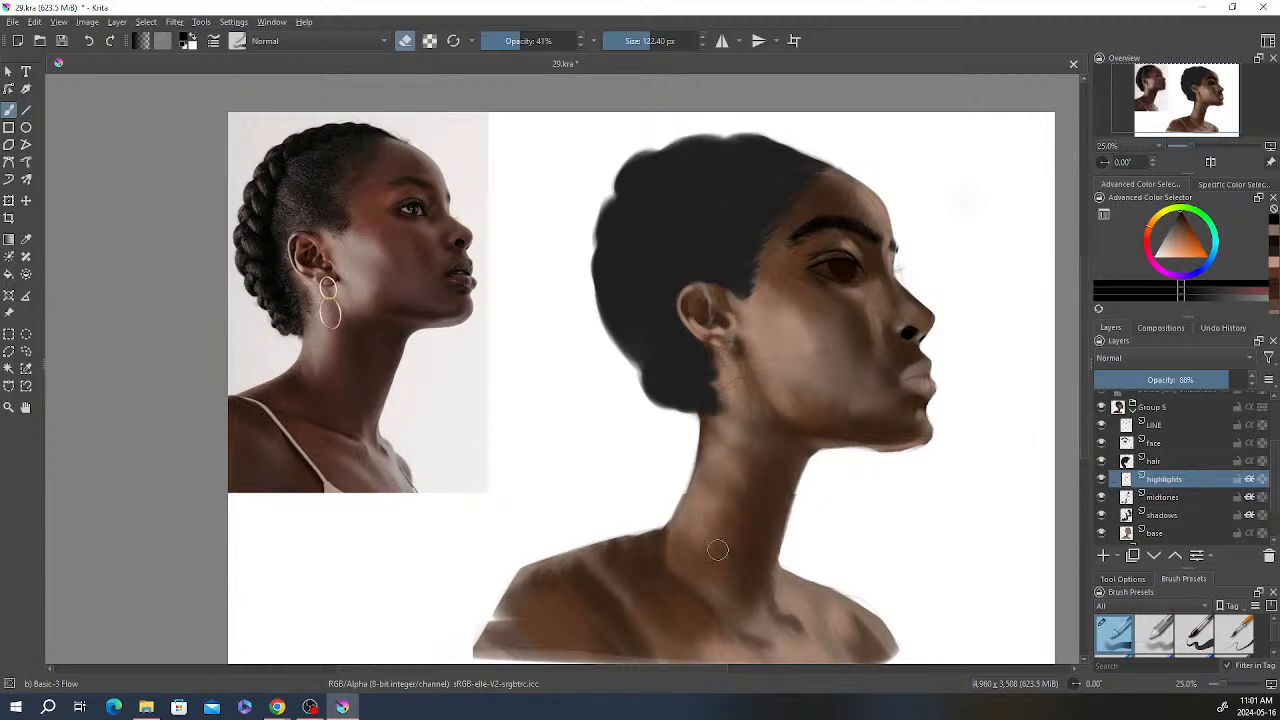
scroll(1083, 377, down, 2)
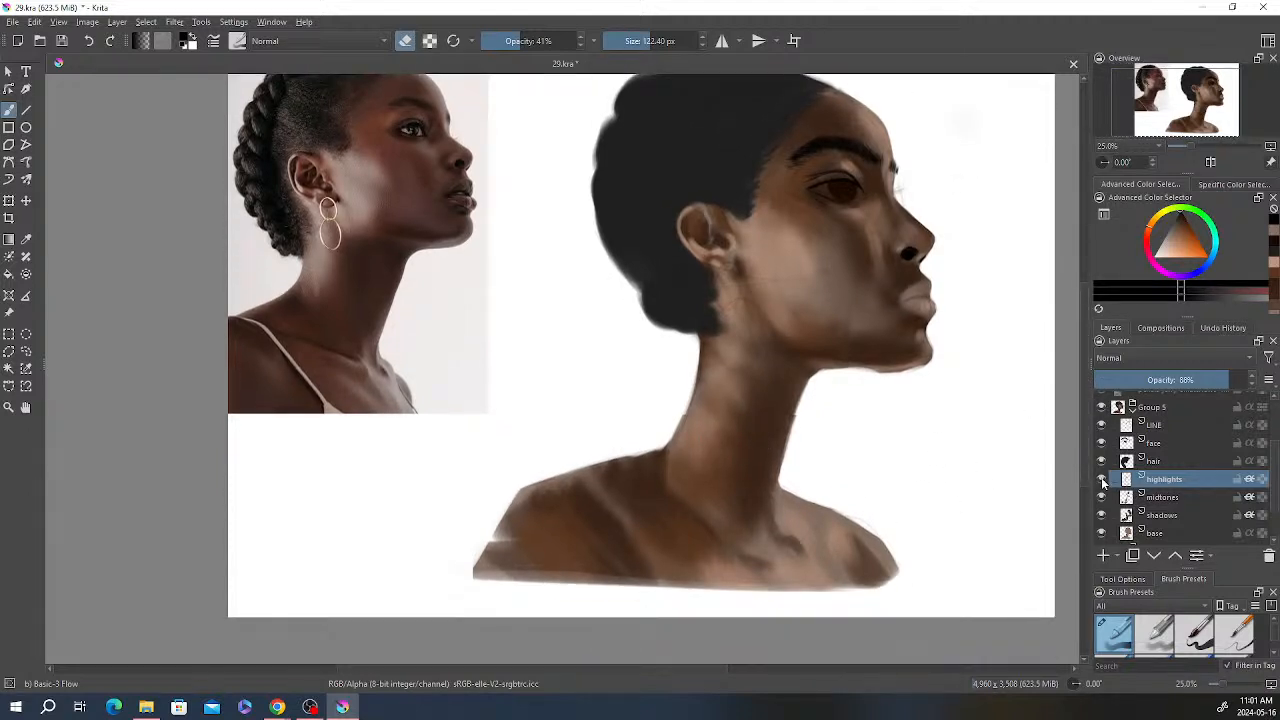
click(1102, 480)
click(1102, 480)
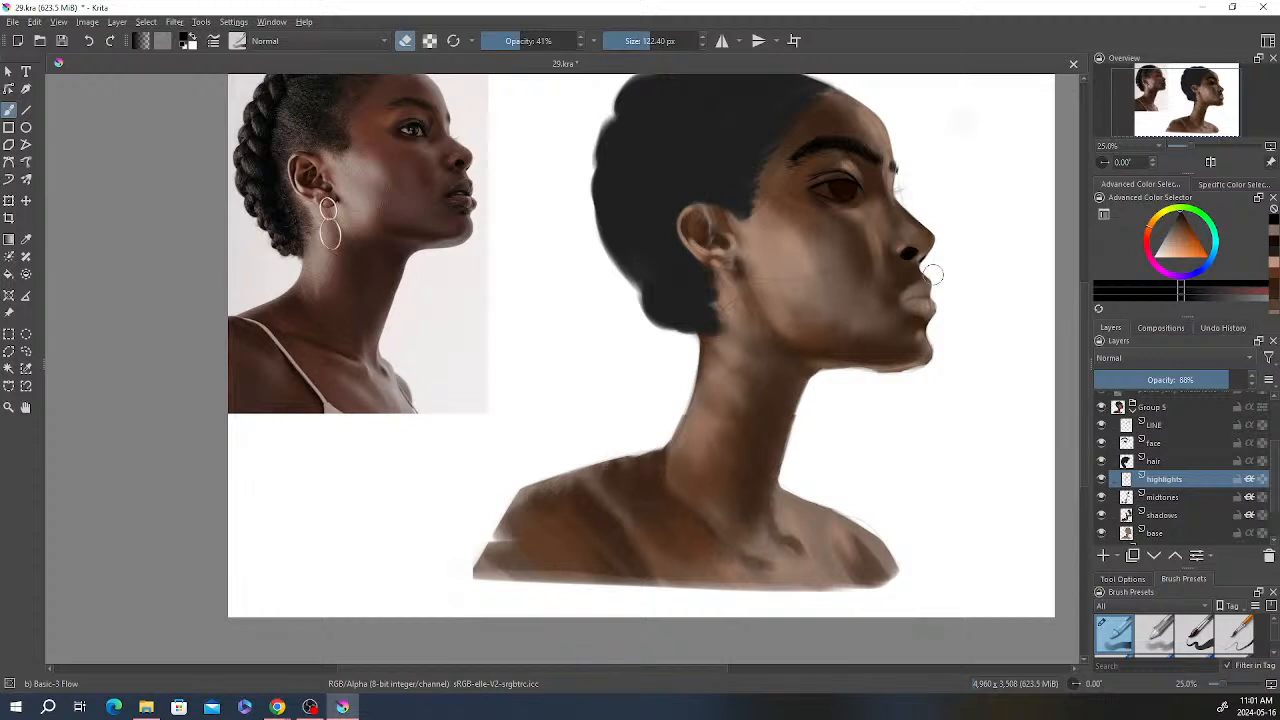
drag(1084, 334, 1081, 316)
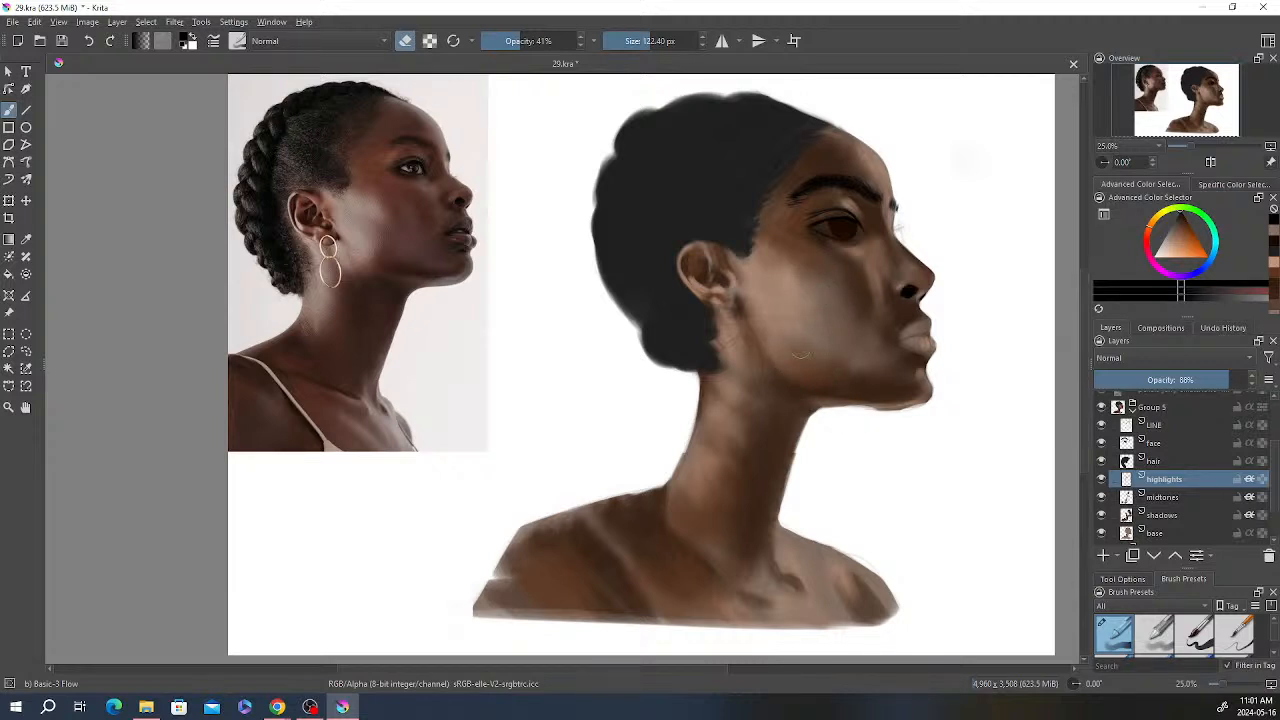
Step: Turn off eraser mode, pick a light brown colour and paint a highlight on the lower cheek
click(408, 45)
key(e)
key(e)
click(1275, 262)
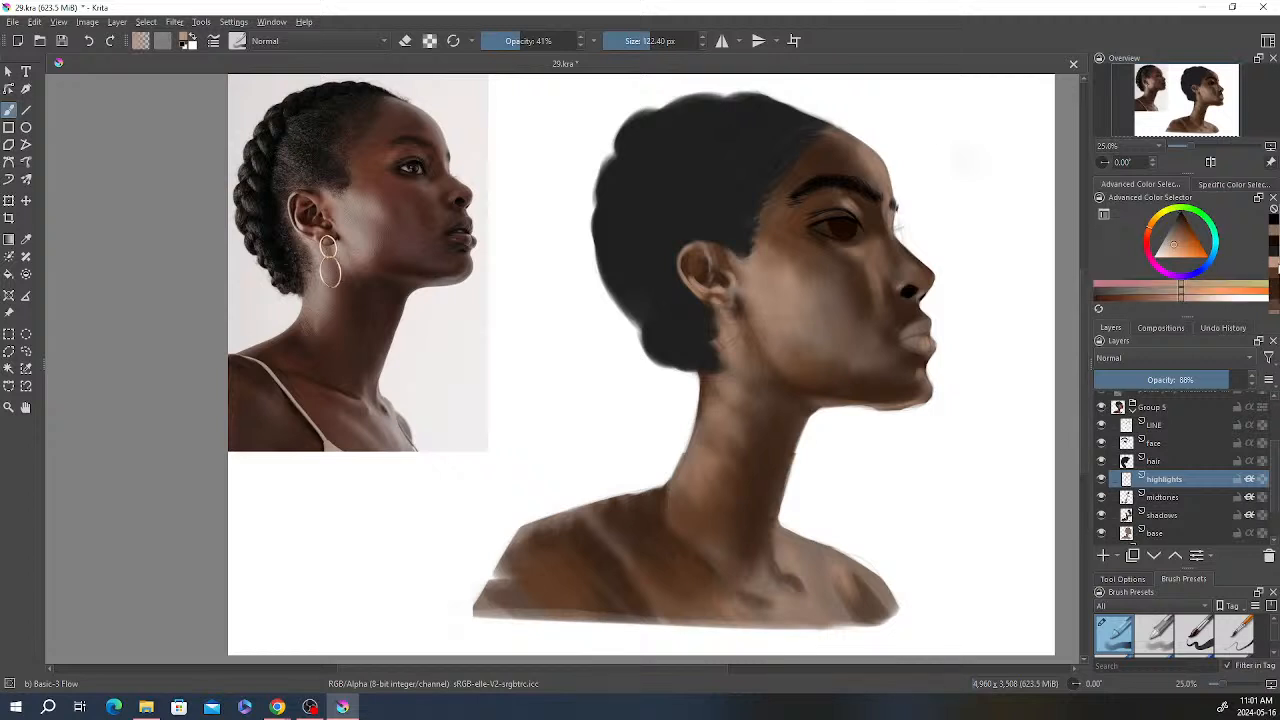
drag(788, 358, 796, 371)
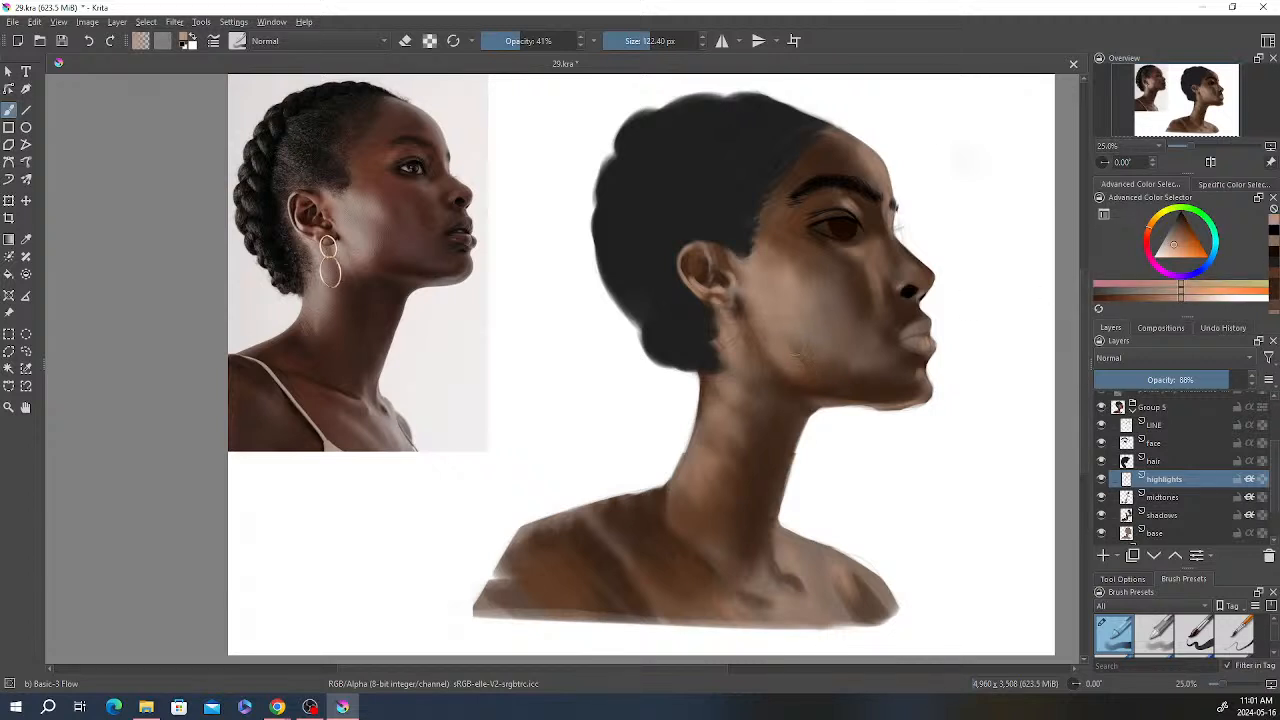
Step: Build up the cheek highlight softly with the brush at 21% opacity and 162.29 px
drag(519, 41, 503, 41)
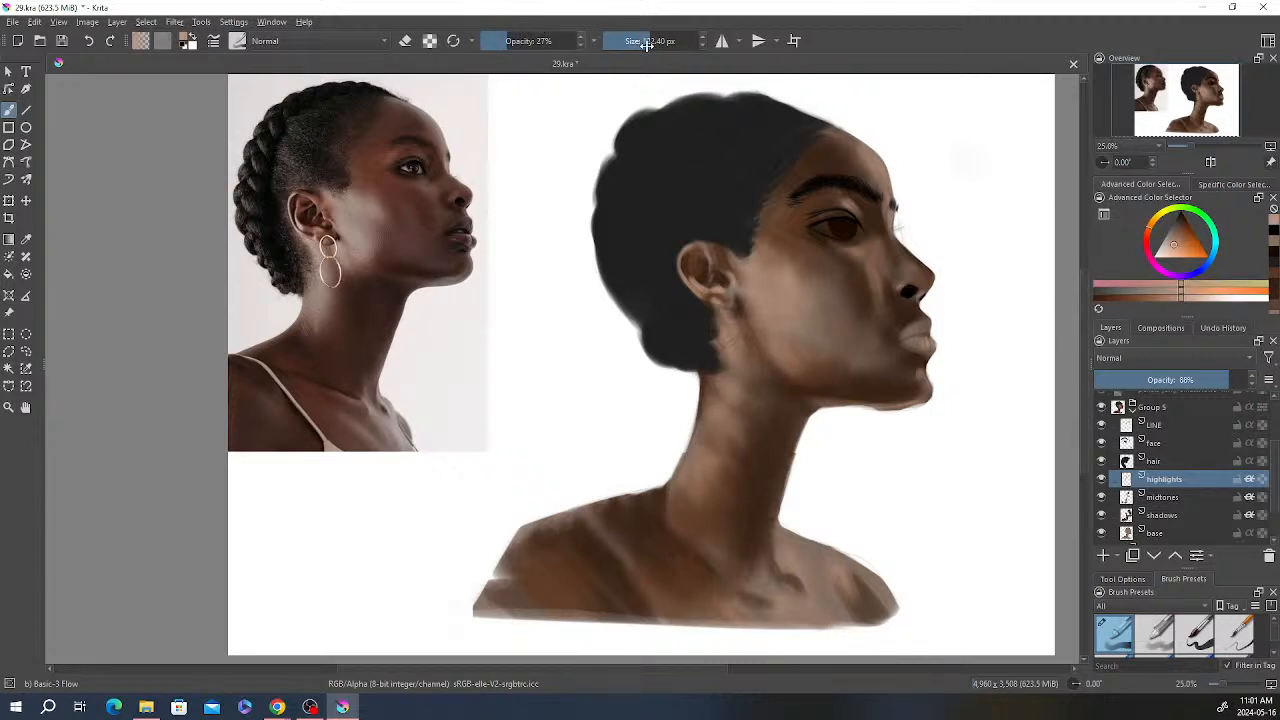
drag(651, 43, 655, 43)
click(500, 42)
drag(826, 358, 842, 372)
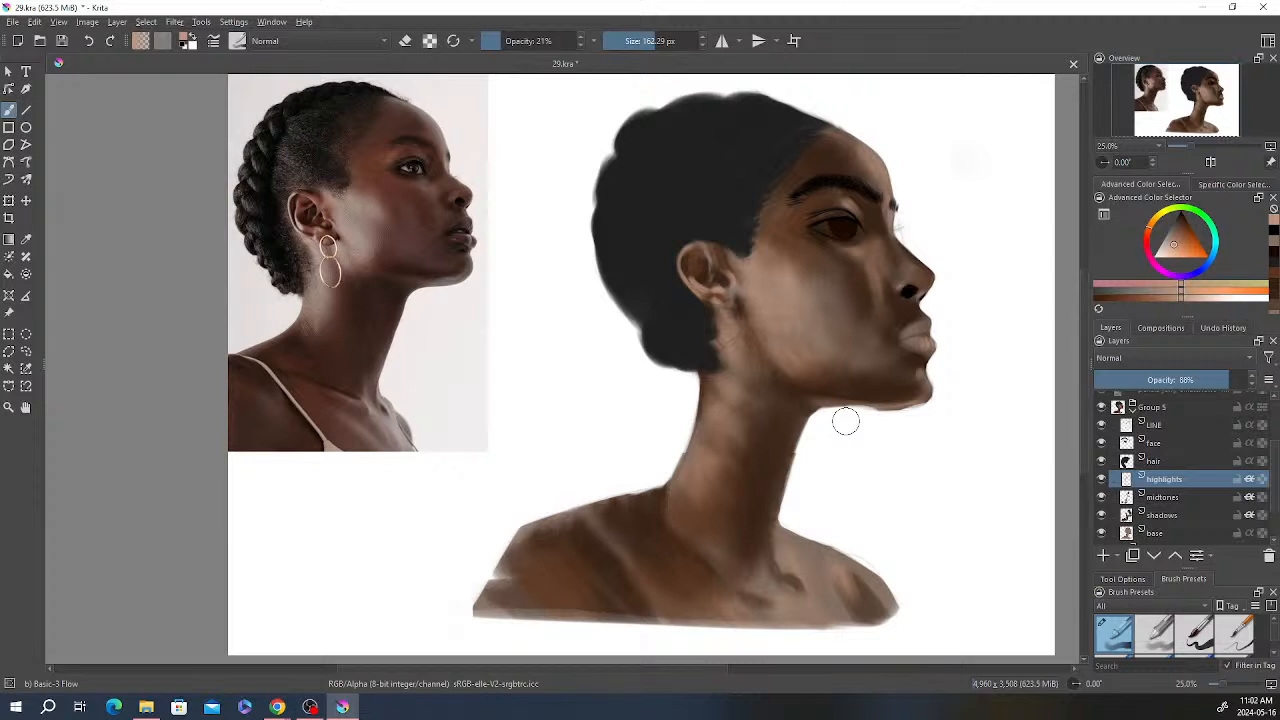
Step: Brighten the highlights layer with an HSV/HSL adjustment, setting the lightness to 34
click(174, 22)
mouse_move(202, 69)
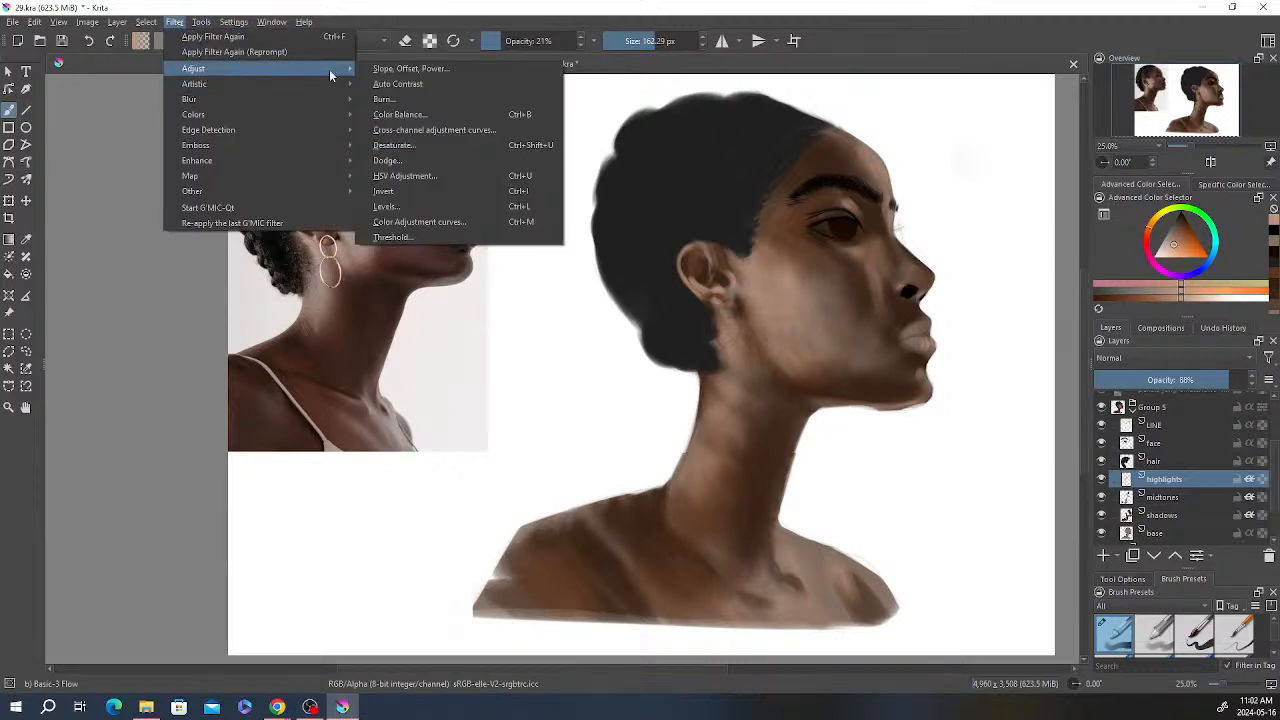
click(442, 175)
drag(936, 186, 1109, 255)
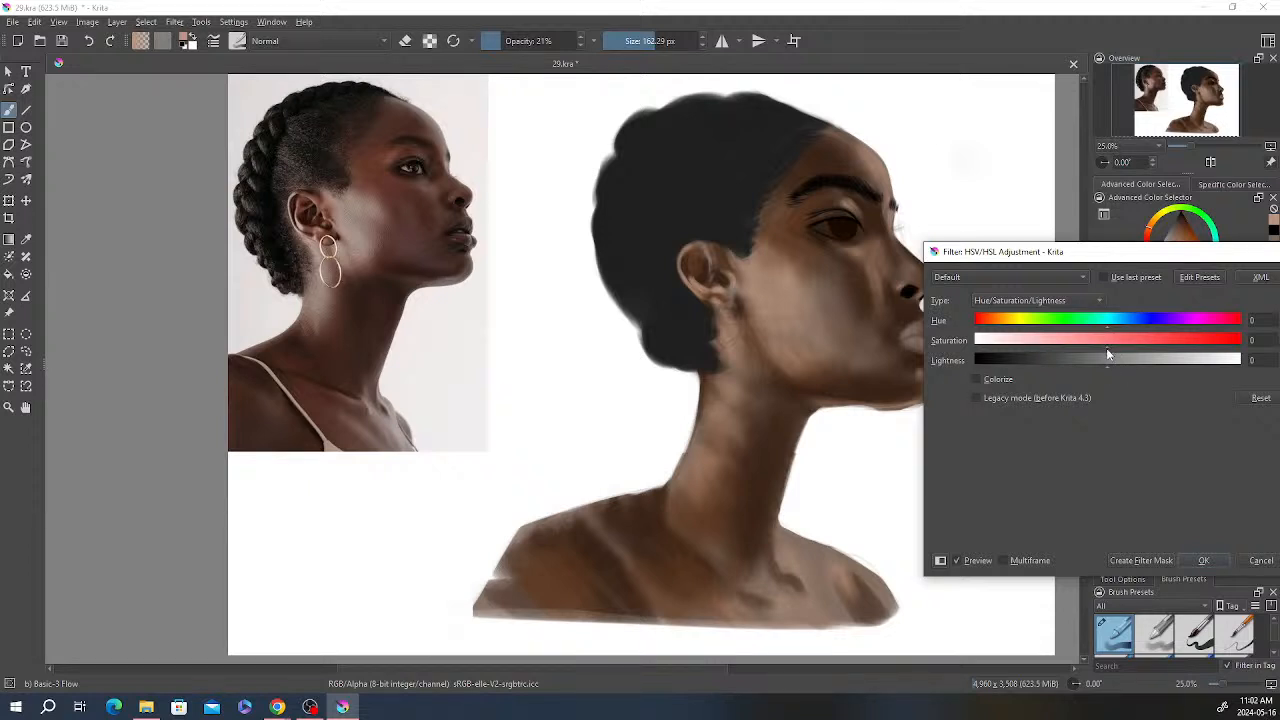
mouse_move(1108, 364)
mouse_down()
mouse_move(1173, 366)
mouse_move(1151, 369)
mouse_up()
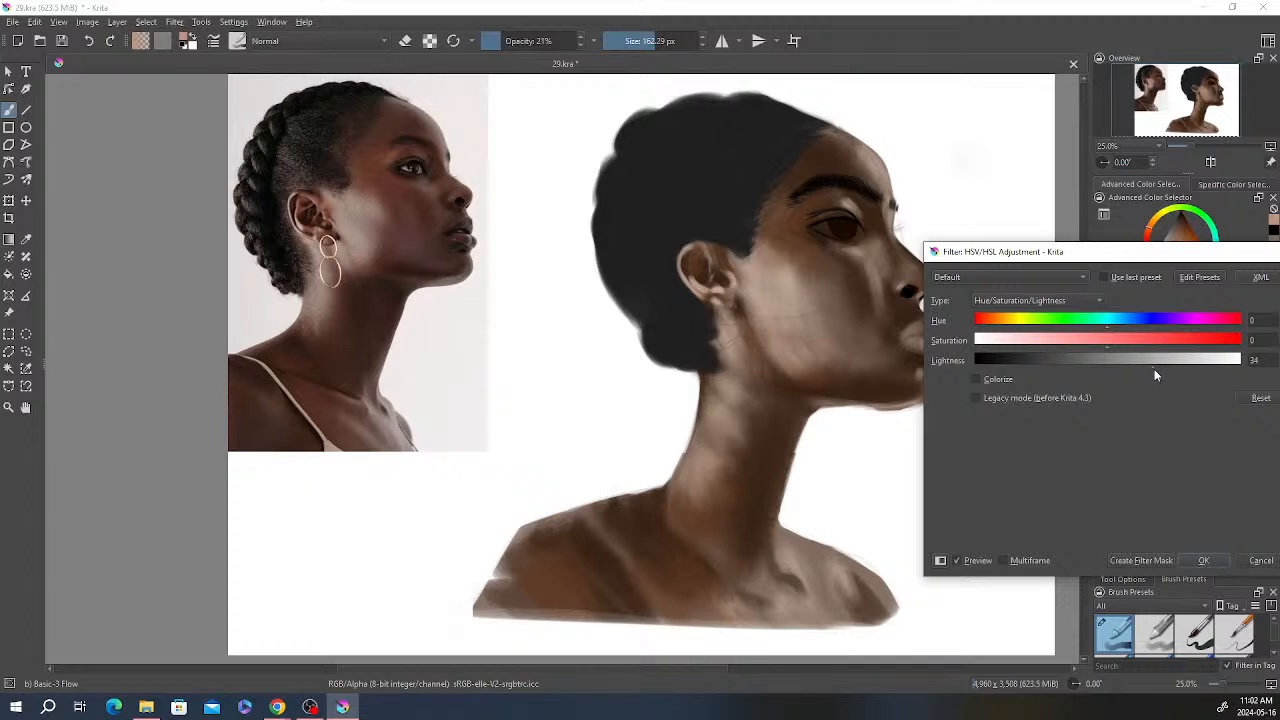
click(1203, 560)
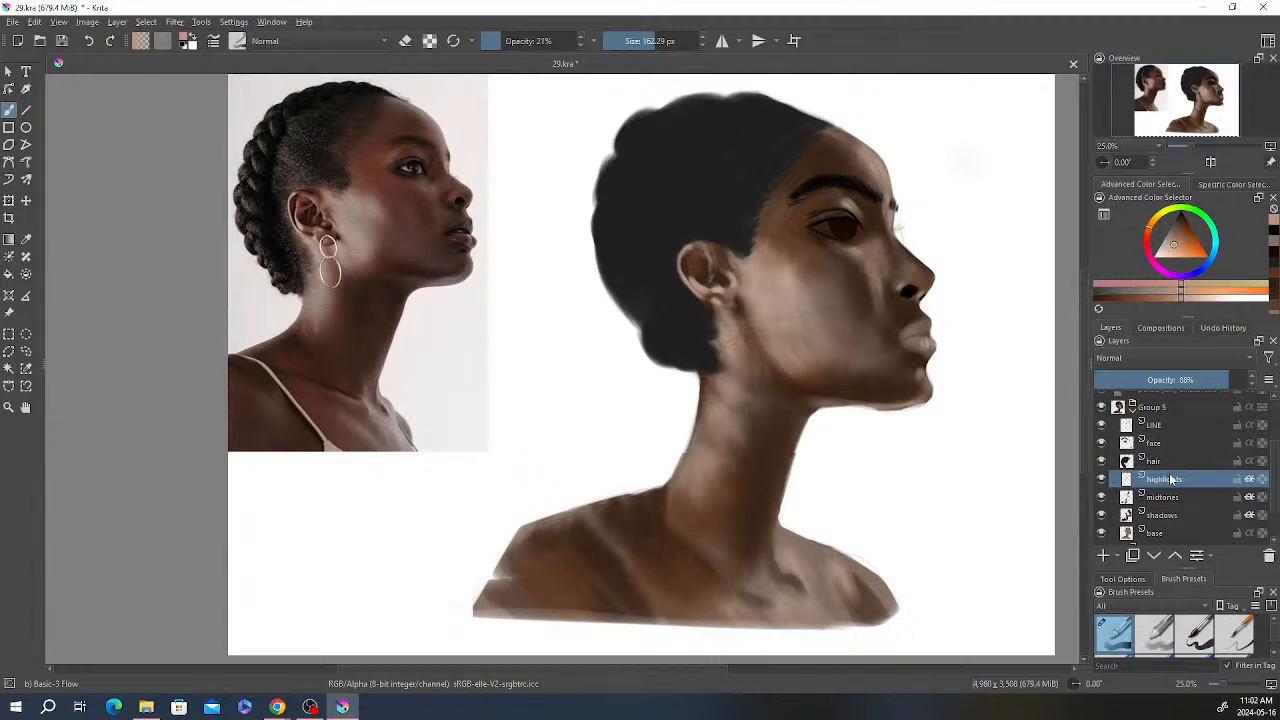
Step: Add a new paint layer above the highlights layer and pick a dark brown painting colour
mouse_move(1147, 471)
click(1105, 557)
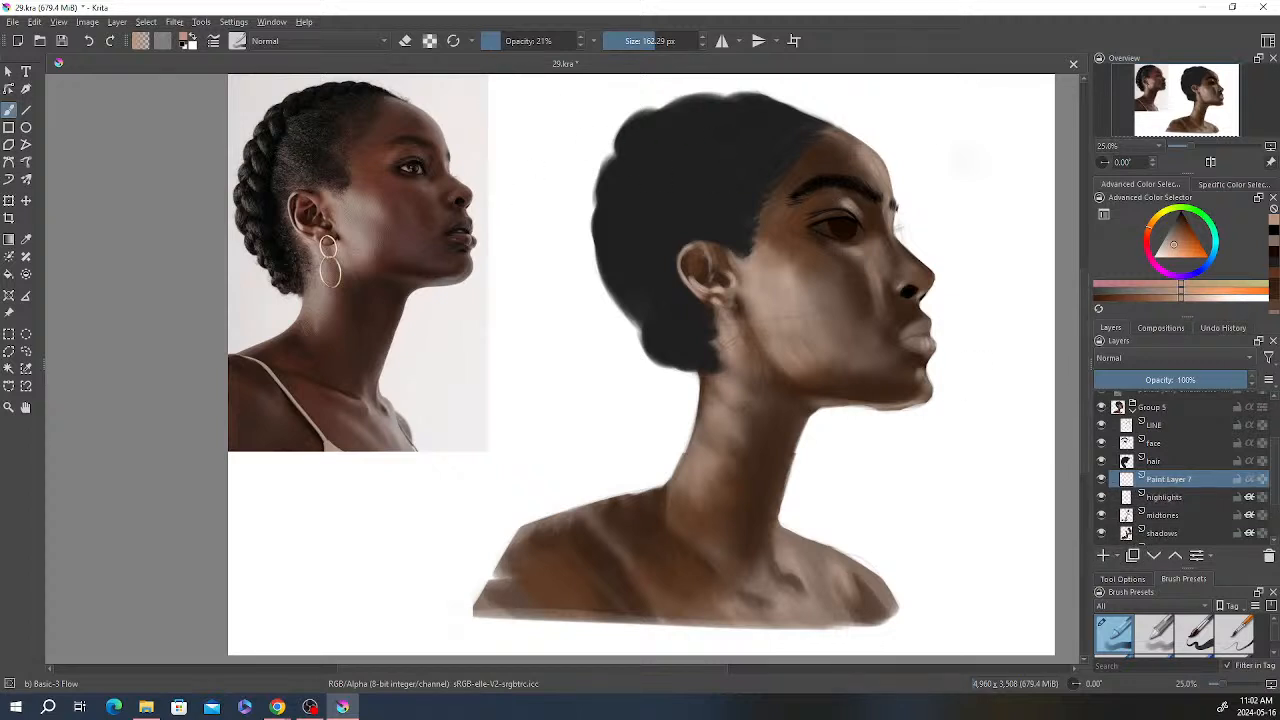
right_click(526, 218)
click(542, 165)
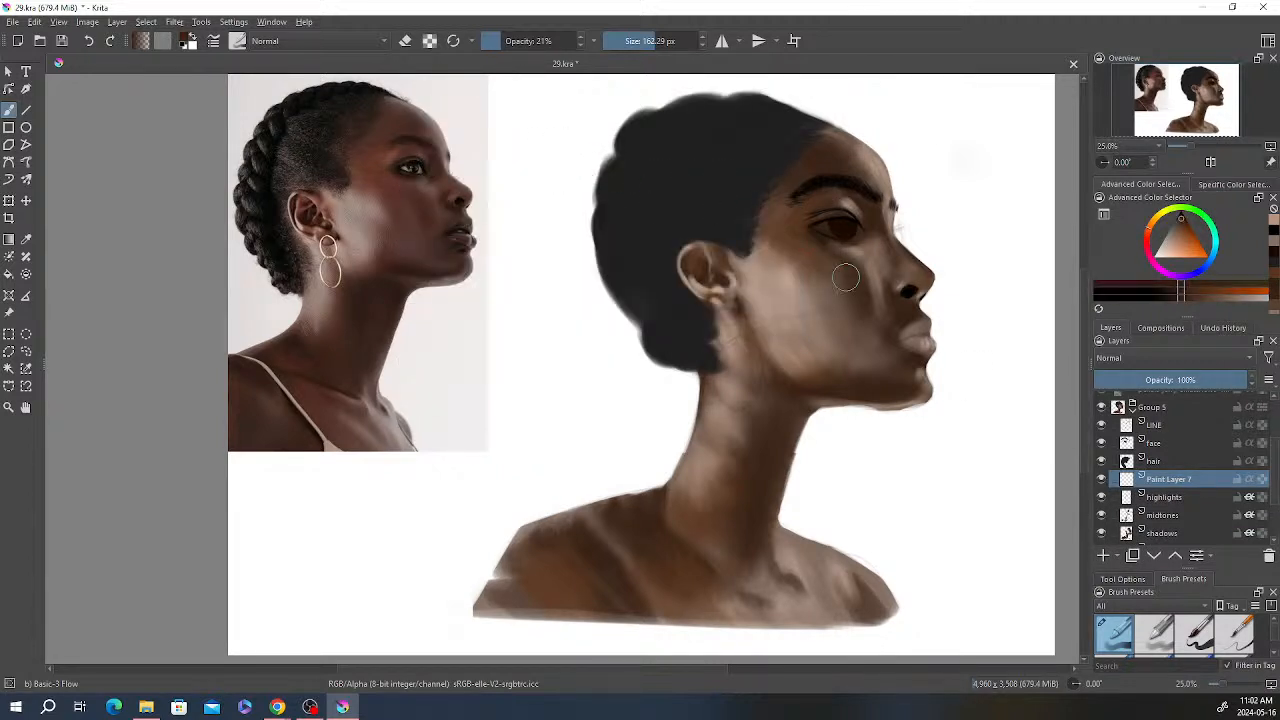
Step: Softly darken the cheek beneath the eye and towards the mouth in dark brown with 81.51 px and 117.31 px brush sizes
drag(654, 41, 643, 42)
mouse_move(834, 258)
mouse_down()
mouse_move(829, 248)
mouse_move(846, 261)
mouse_up()
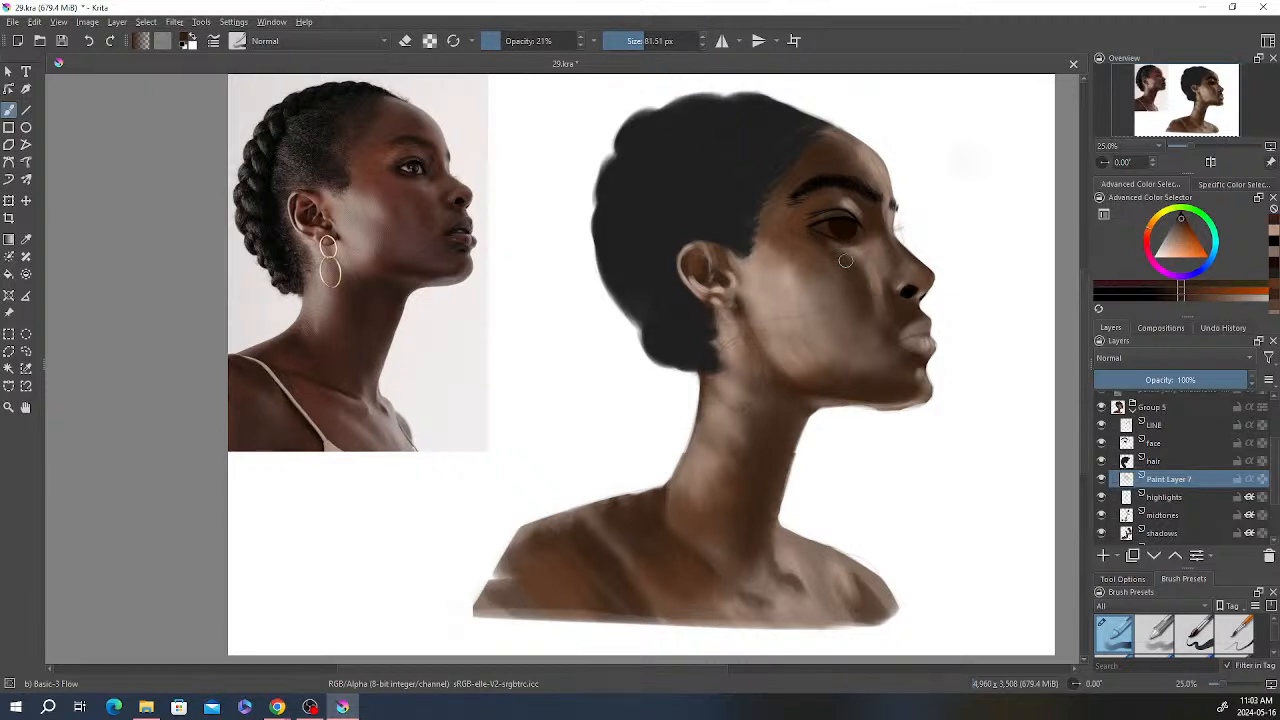
right_click(906, 206)
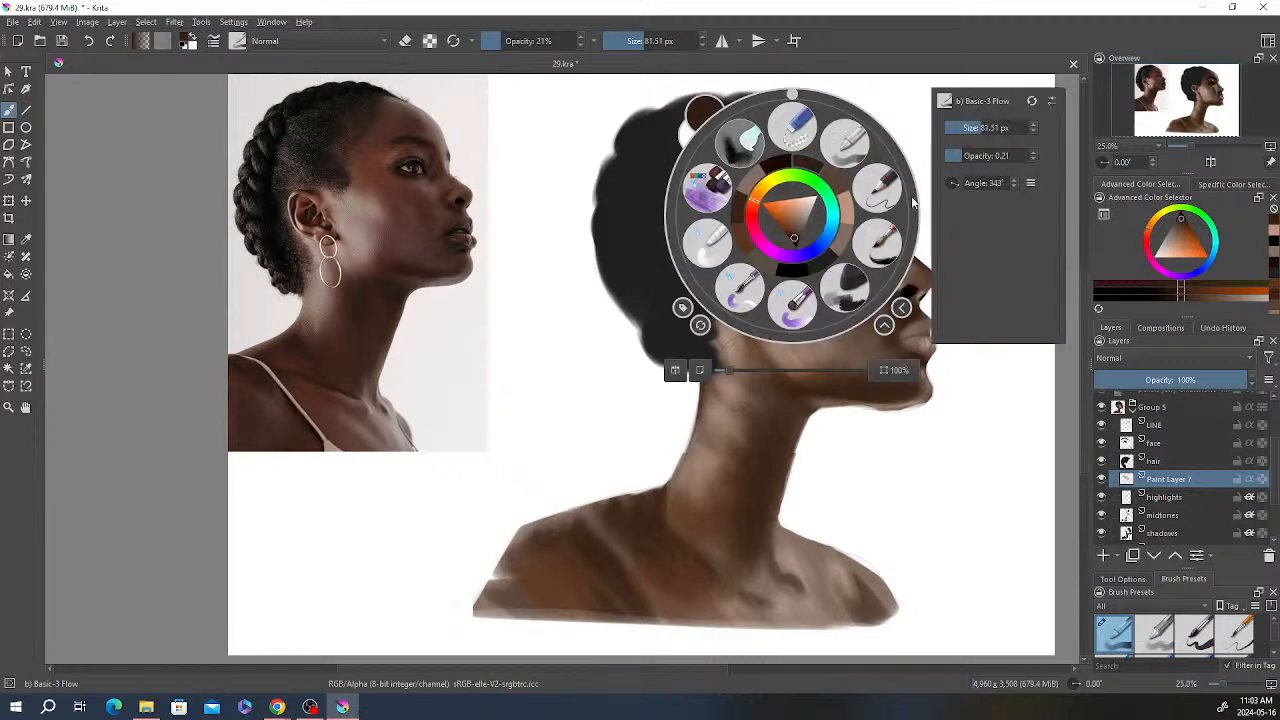
click(796, 244)
click(968, 386)
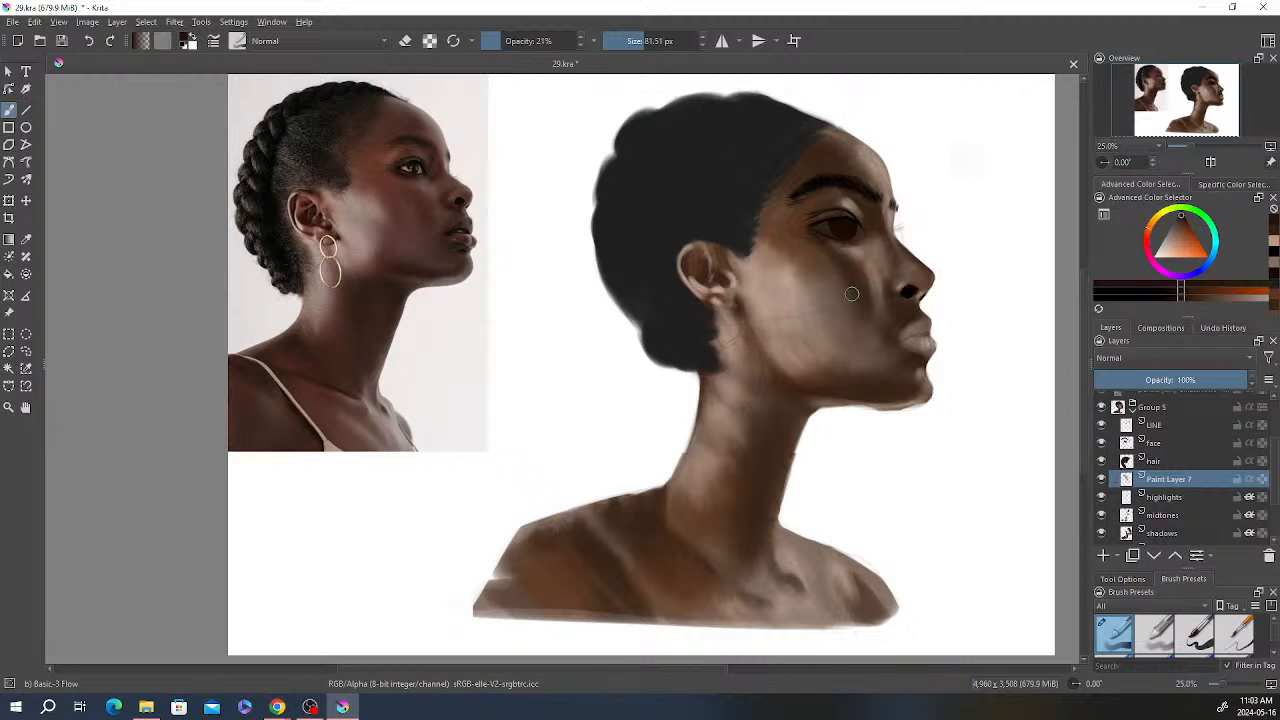
key(bracketright)
key(bracketright)
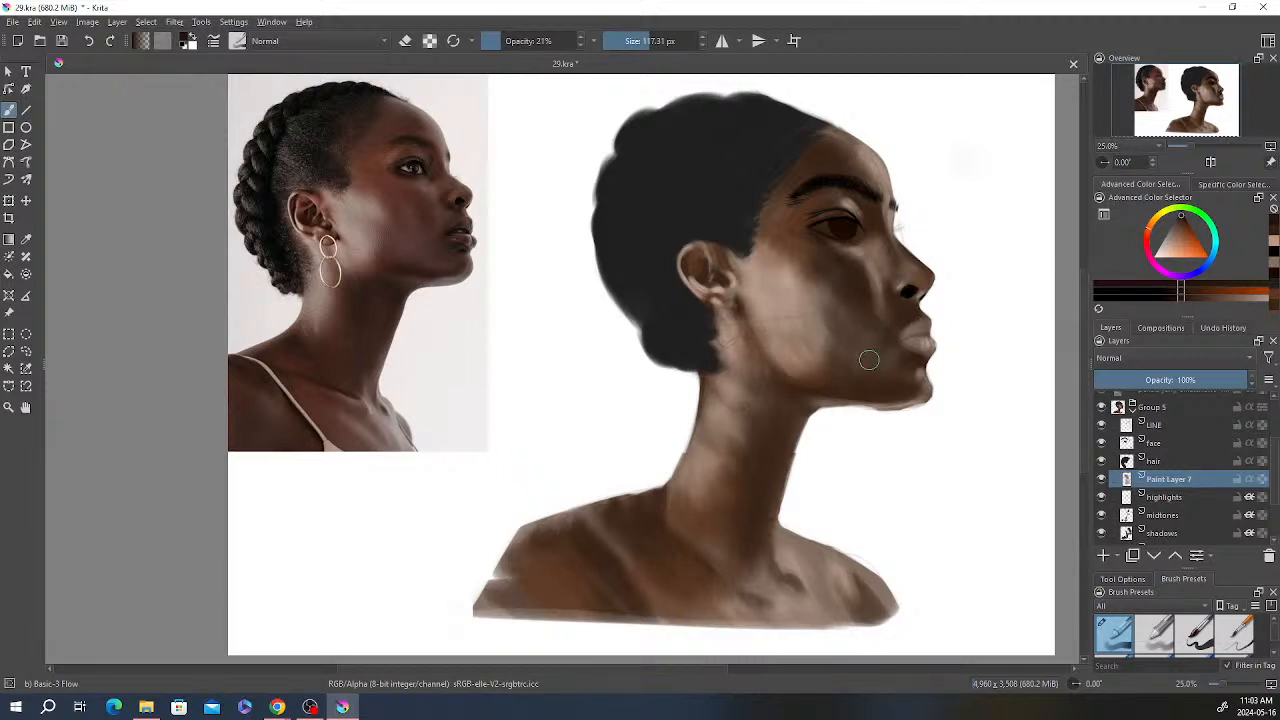
Step: Hide the new paint layer and examine what the highlights, midtones and shadows layers each contribute by switching their visibility
click(1101, 480)
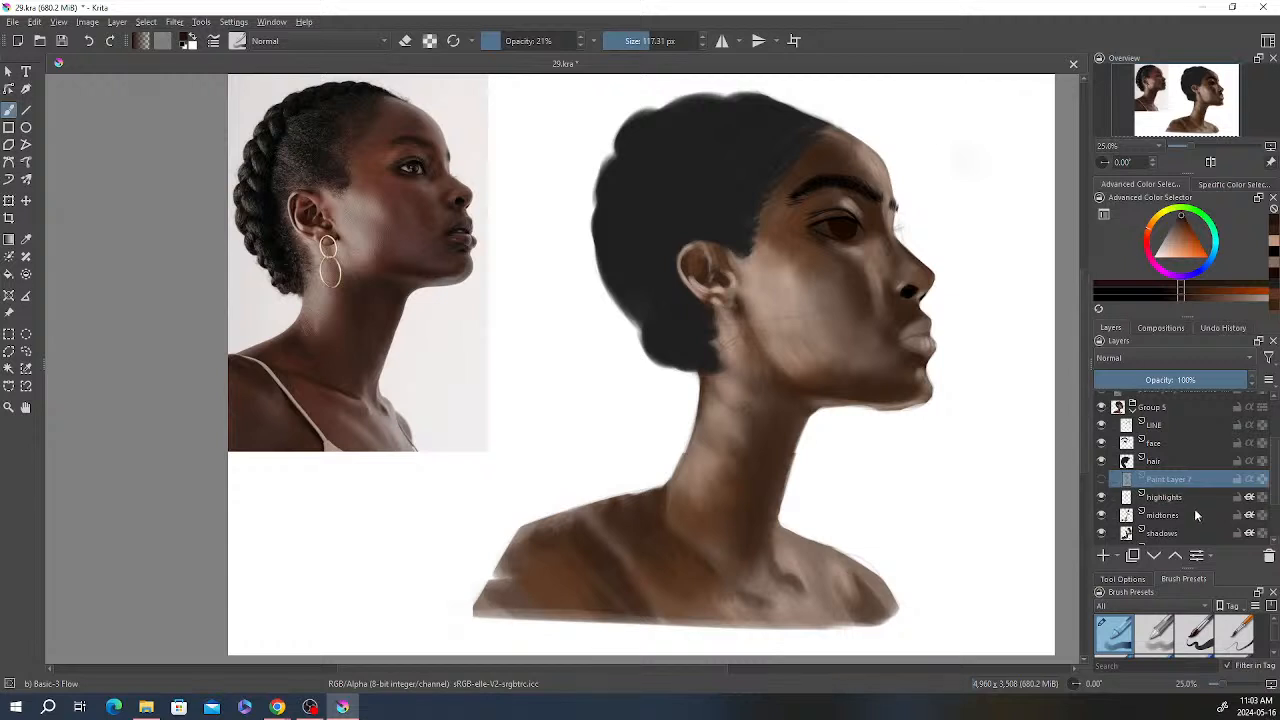
click(1166, 500)
click(1102, 497)
click(1102, 497)
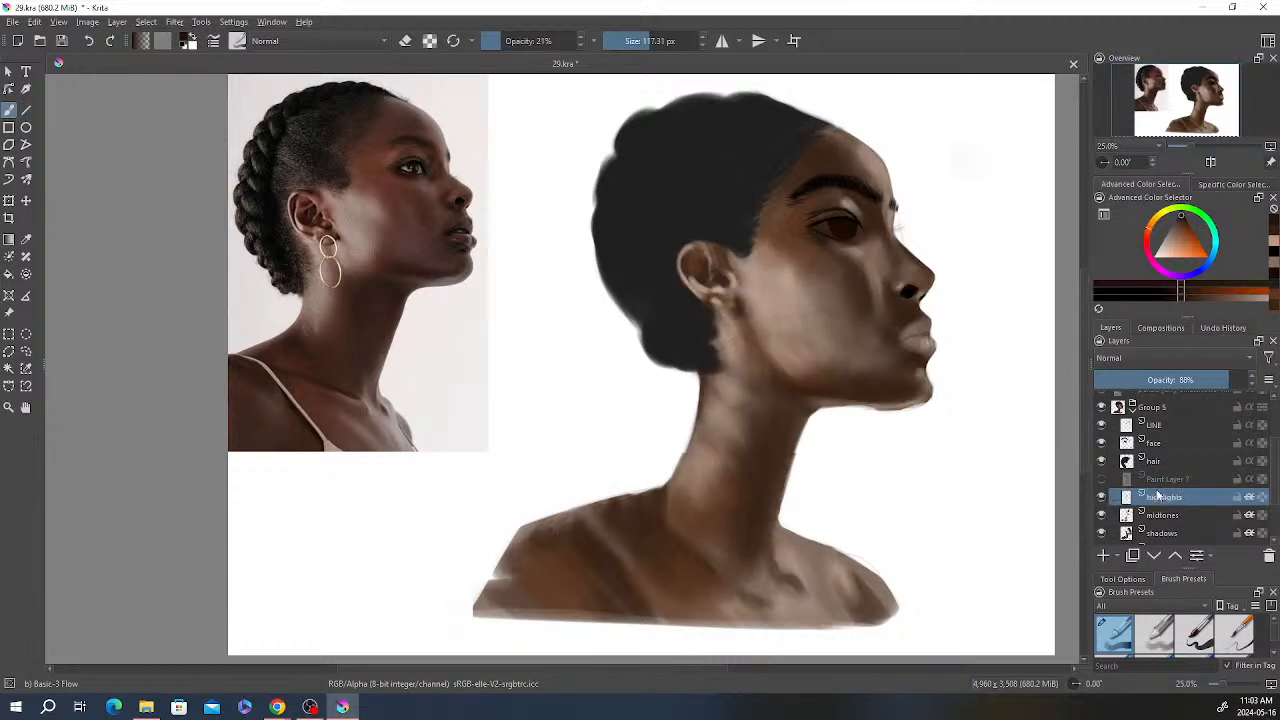
click(1166, 516)
click(1103, 516)
click(1103, 516)
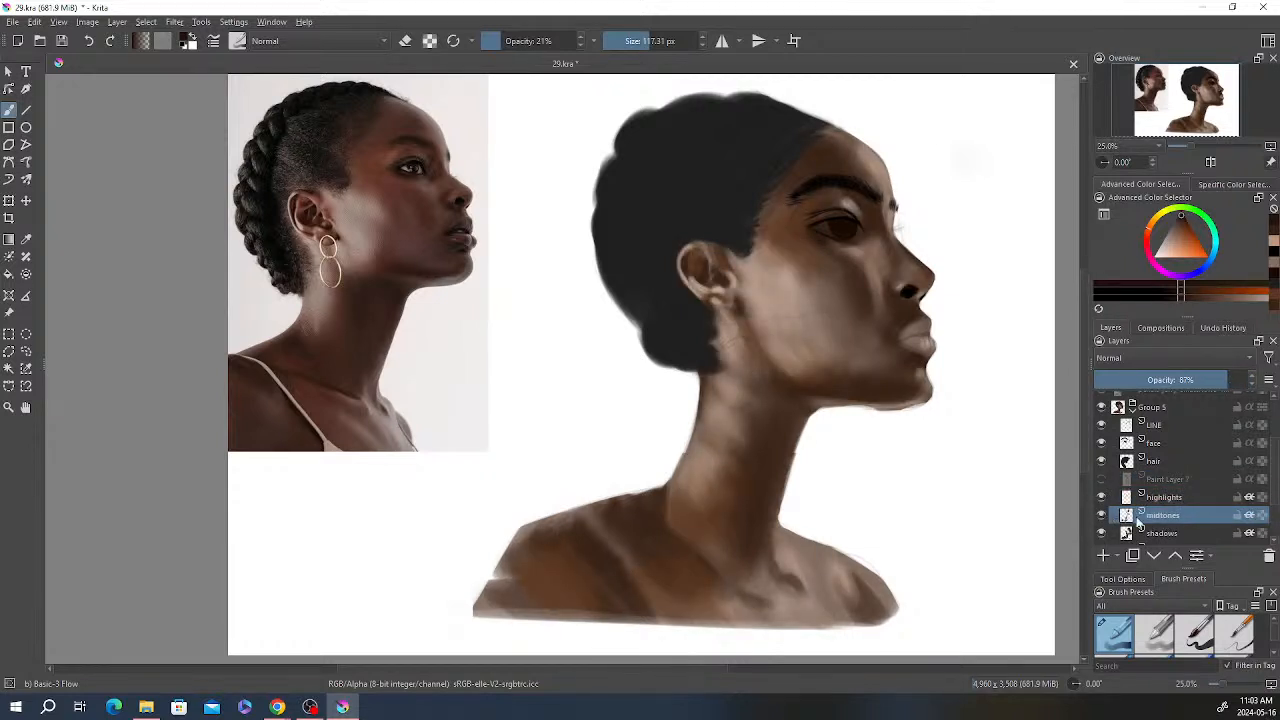
click(1162, 534)
click(1102, 533)
click(1102, 533)
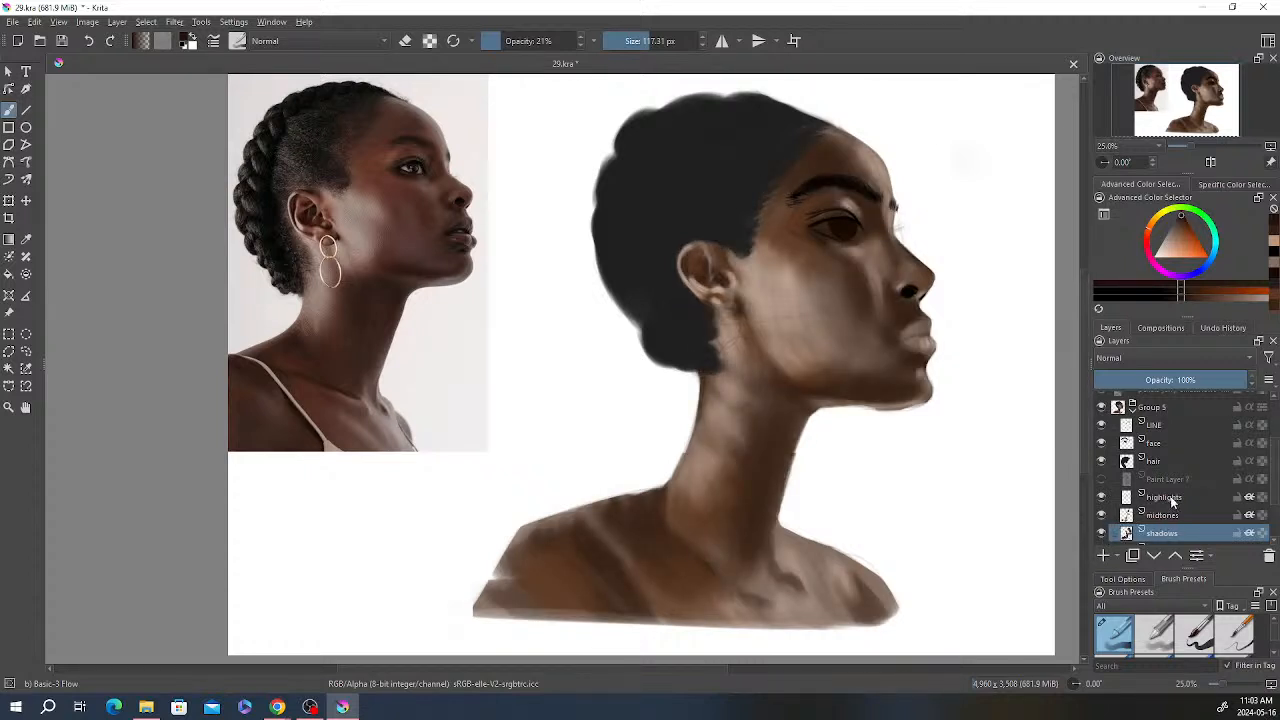
Step: Darken the cheek and mouth area on the shadows layer in dark brown at 48% opacity, and set the brush to 84% opacity and 70.24 px
right_click(906, 228)
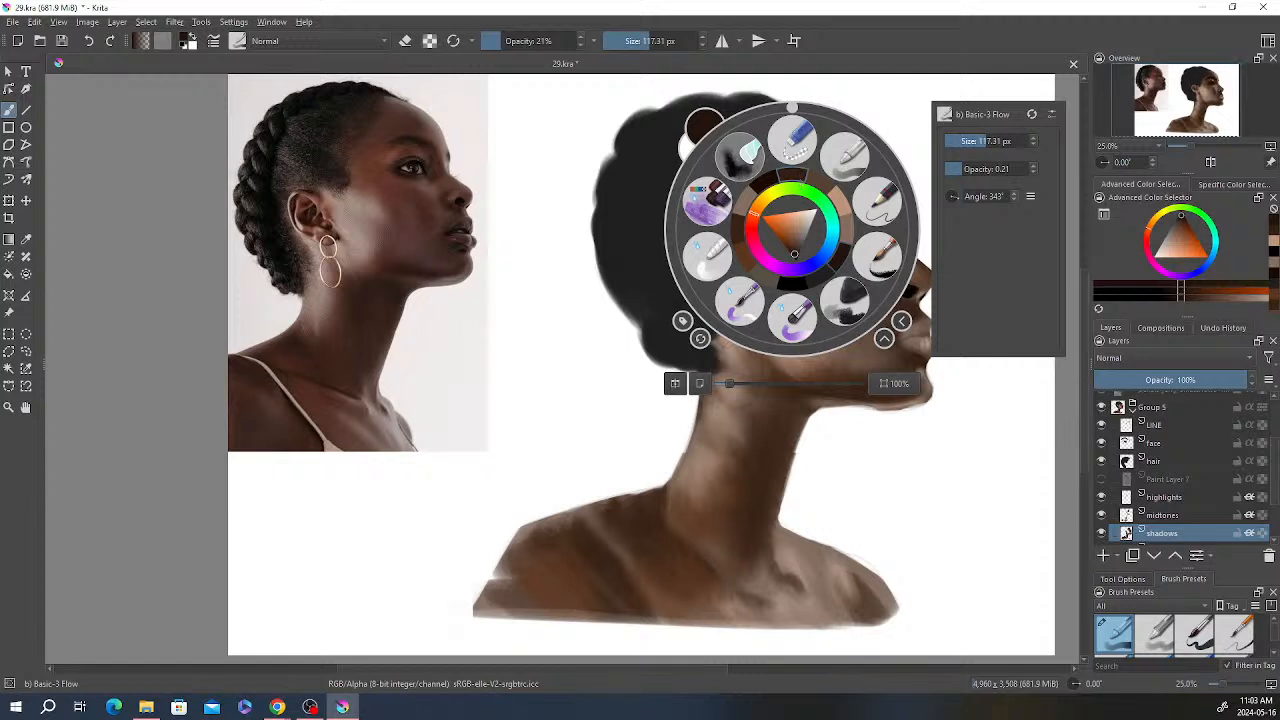
right_click(876, 222)
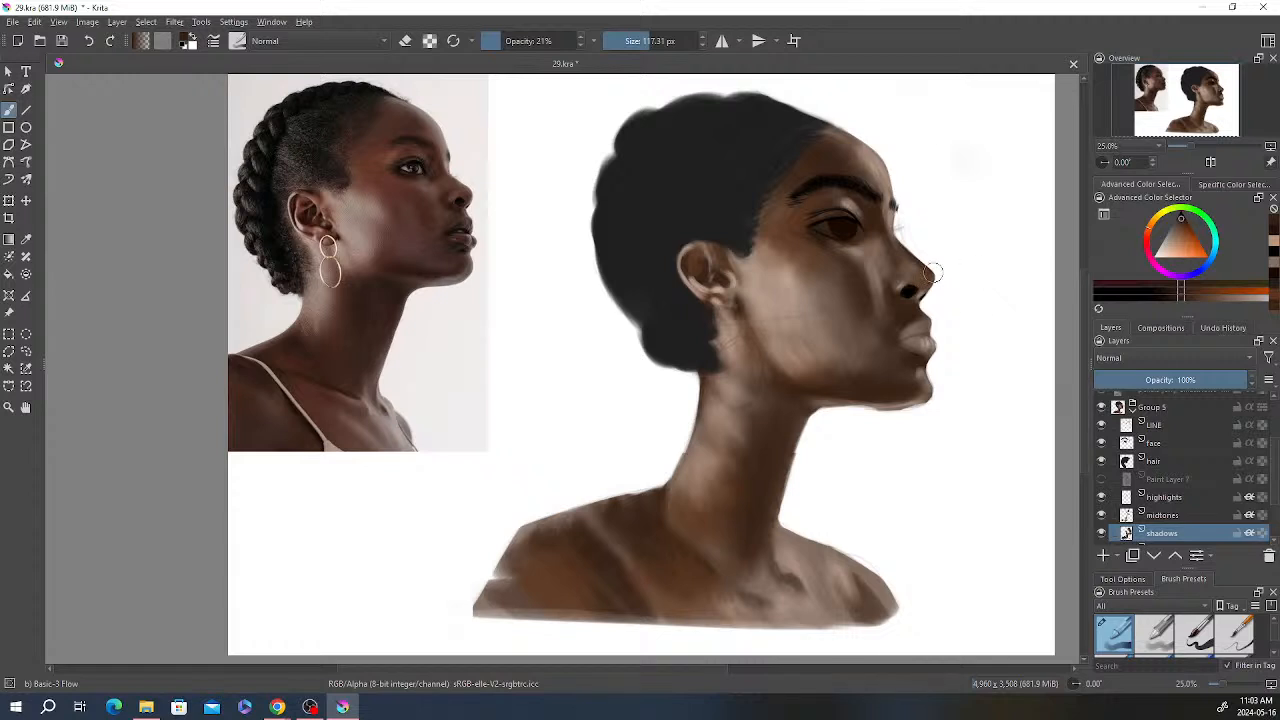
click(26, 239)
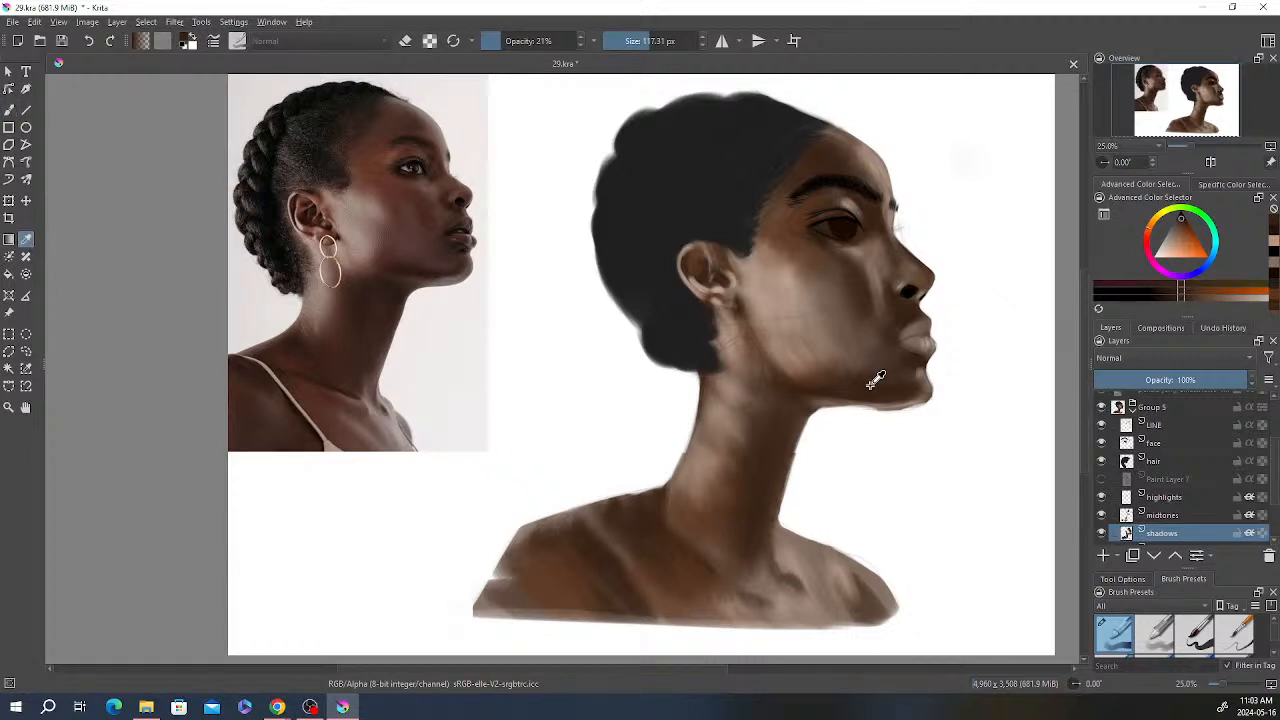
click(9, 110)
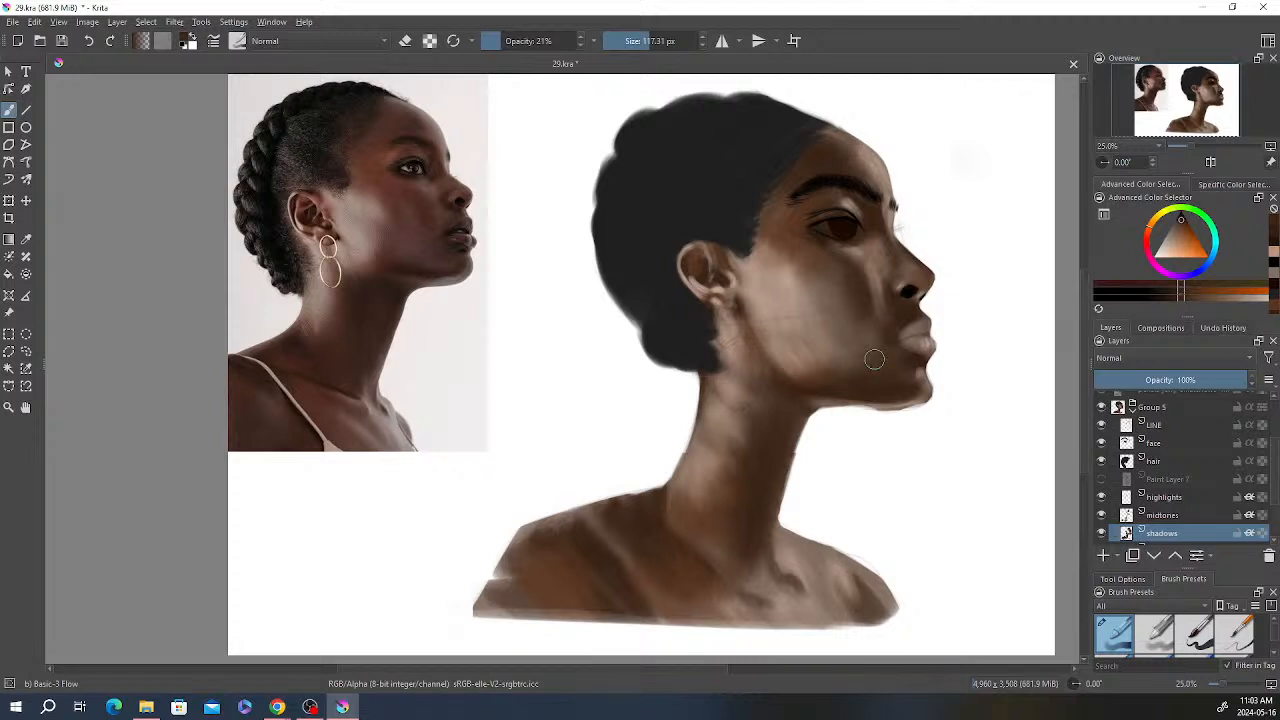
drag(875, 331, 864, 348)
click(527, 41)
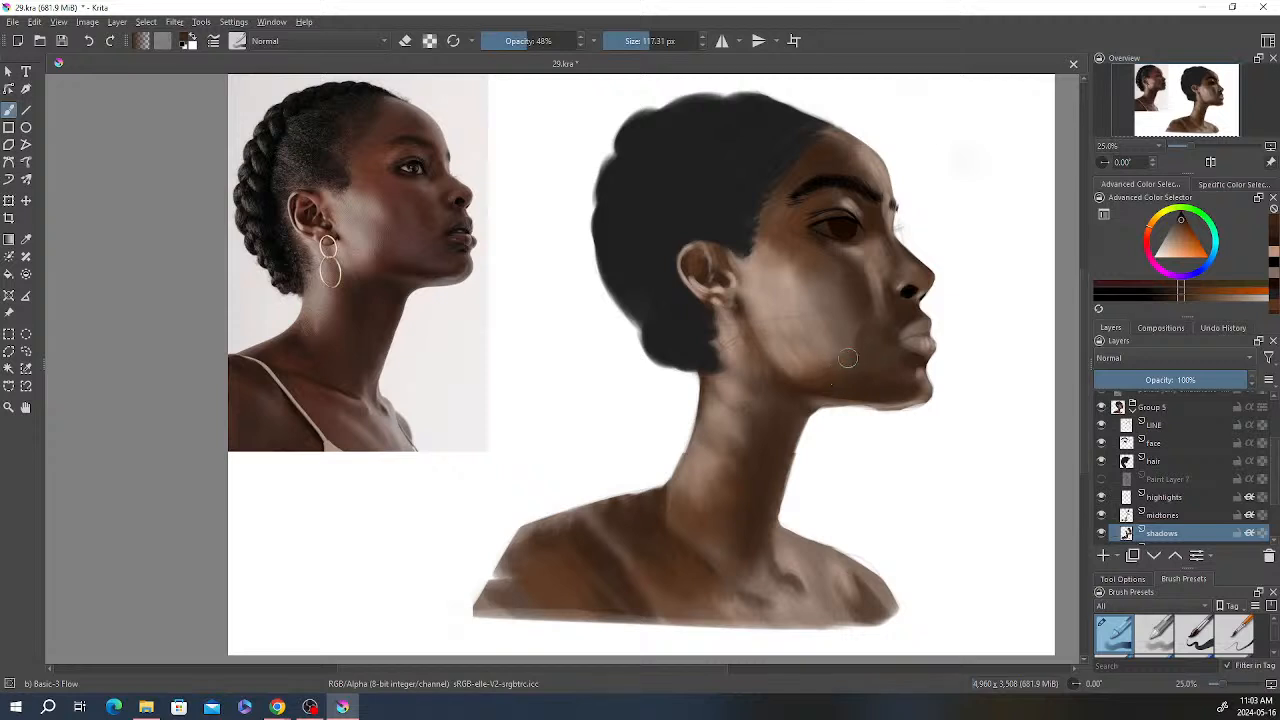
mouse_move(857, 343)
mouse_down()
mouse_move(851, 312)
mouse_move(868, 356)
mouse_move(852, 337)
mouse_move(825, 365)
mouse_move(843, 325)
mouse_move(843, 352)
mouse_move(861, 363)
mouse_move(890, 336)
mouse_move(861, 242)
mouse_move(885, 311)
mouse_move(846, 304)
mouse_move(882, 354)
mouse_move(842, 377)
mouse_move(849, 367)
mouse_move(826, 364)
mouse_move(834, 338)
mouse_move(823, 340)
mouse_move(845, 326)
mouse_move(838, 285)
mouse_move(842, 347)
mouse_move(827, 345)
mouse_move(829, 286)
mouse_move(835, 333)
mouse_up()
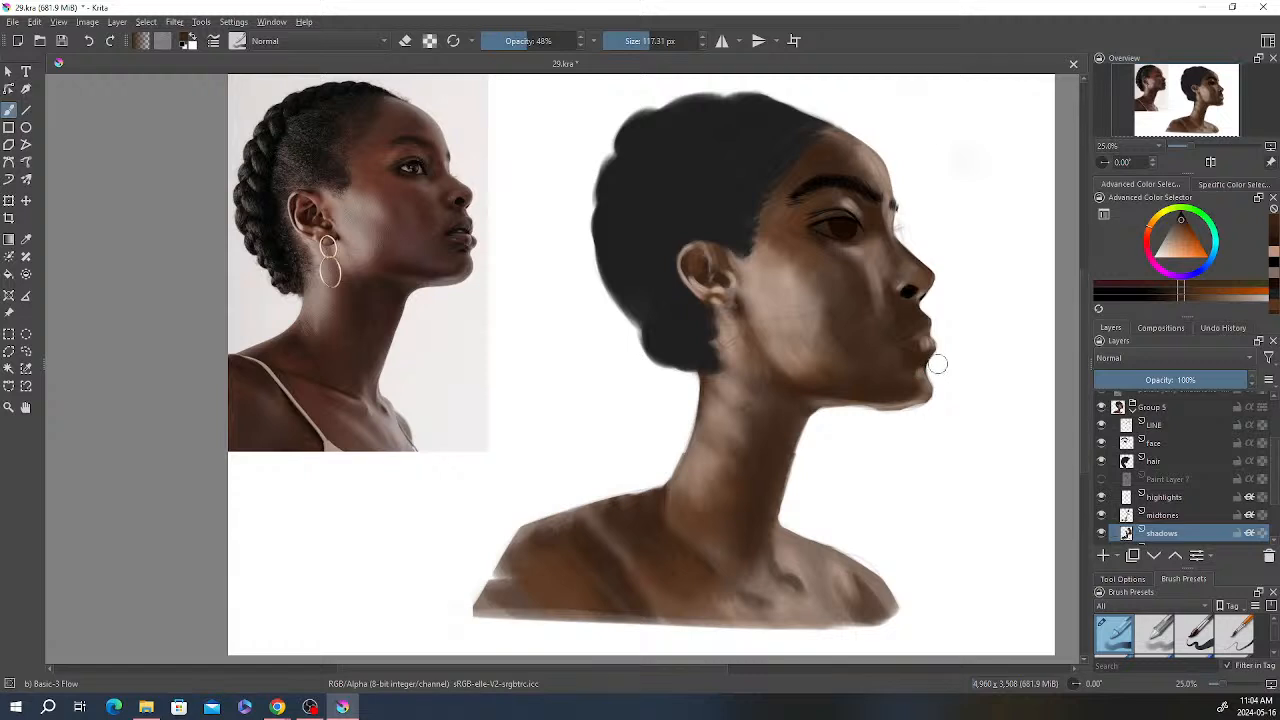
click(564, 40)
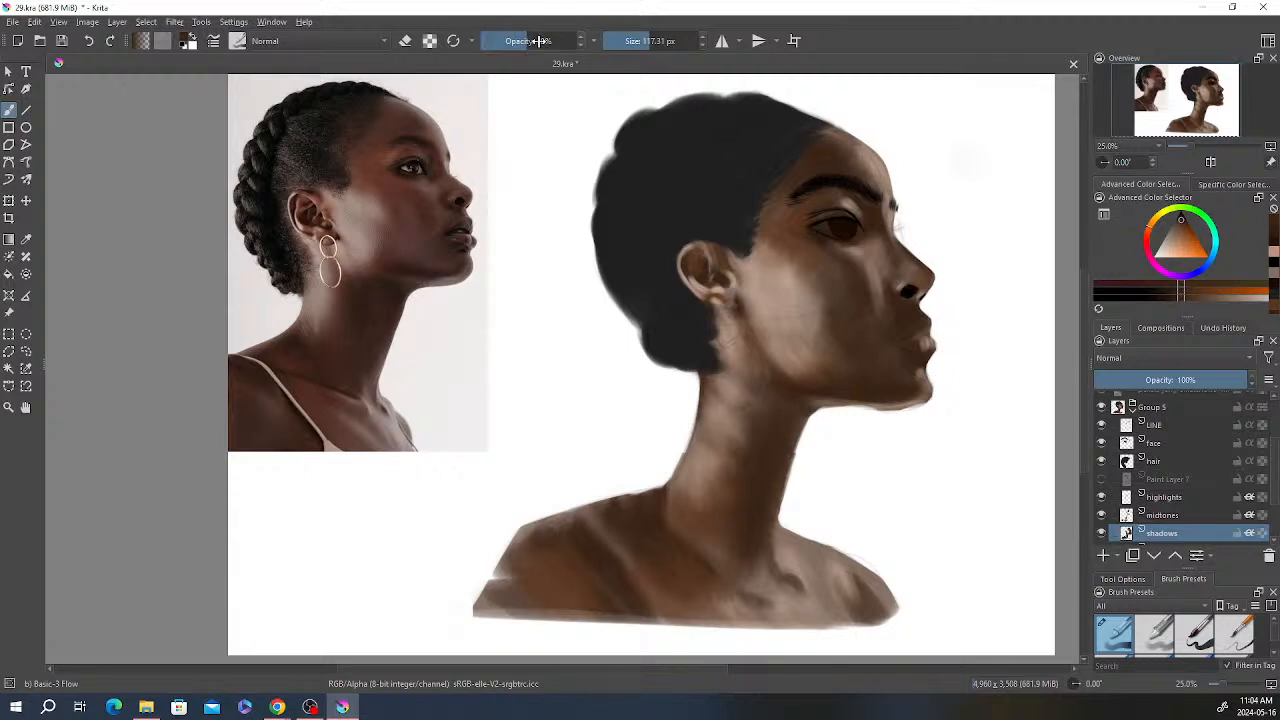
click(641, 44)
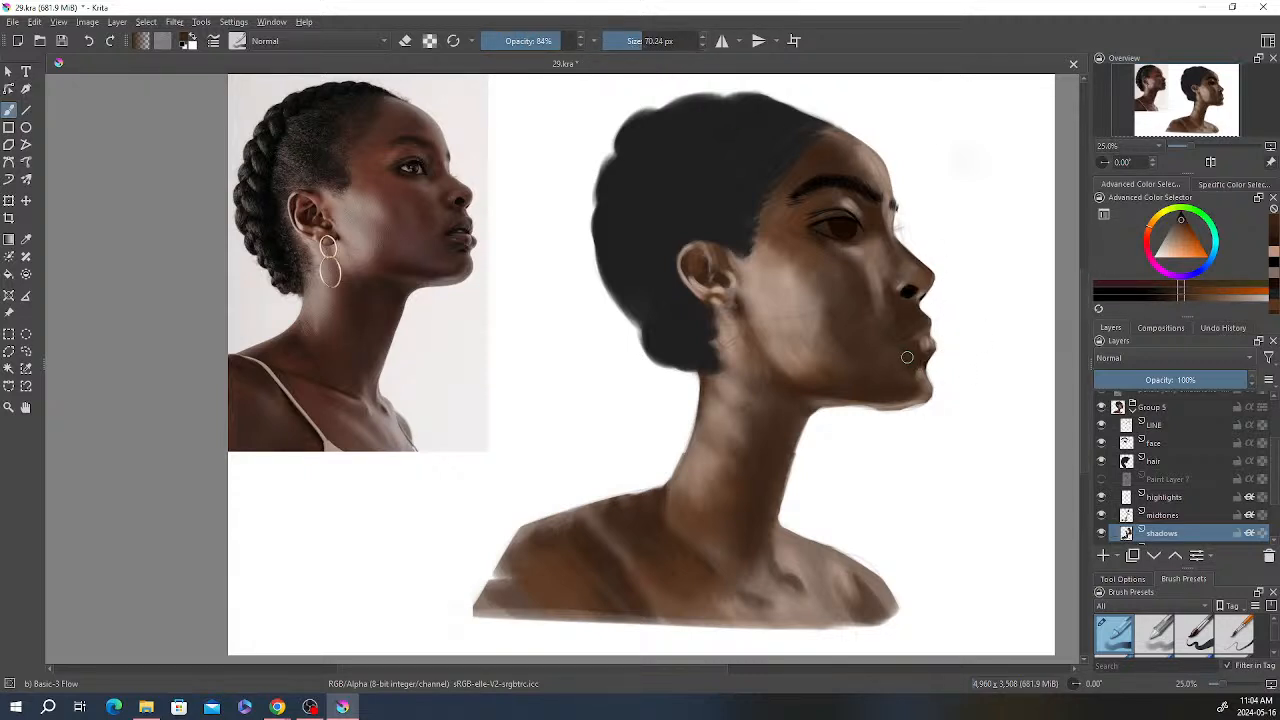
Step: Set the shadows layer's blending mode to Multiply and its opacity to 82%
click(1155, 356)
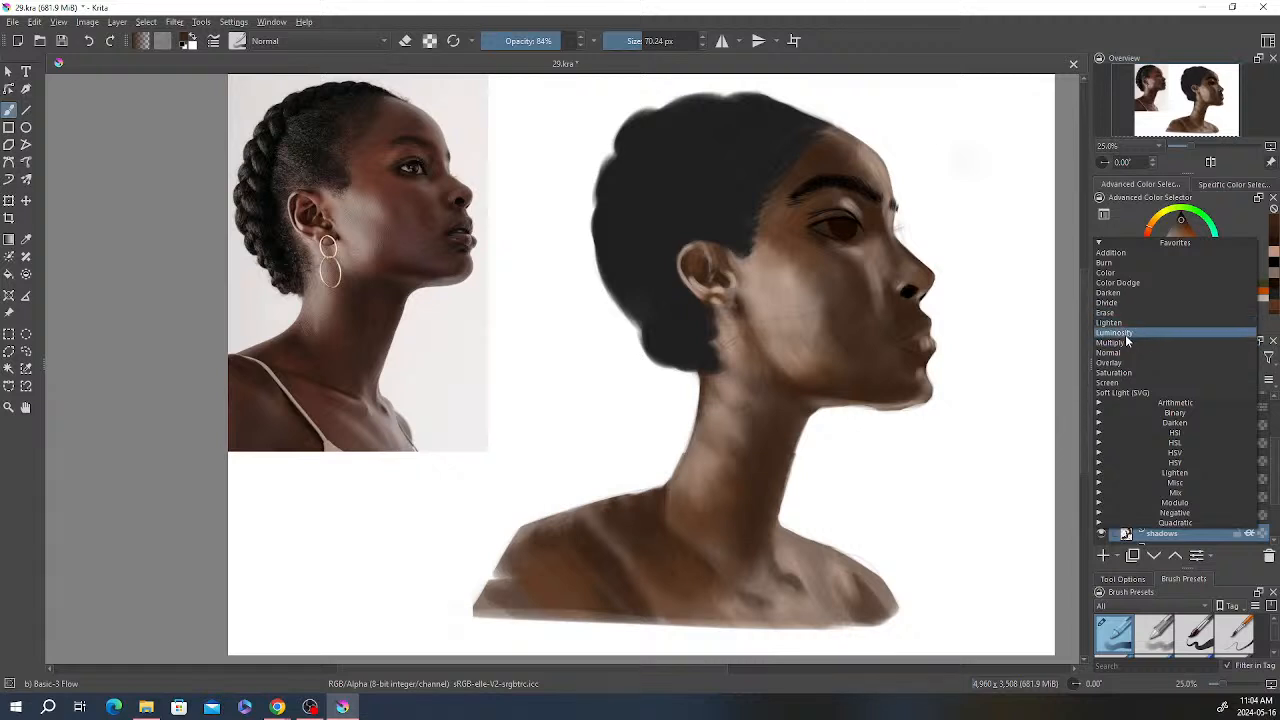
click(1124, 344)
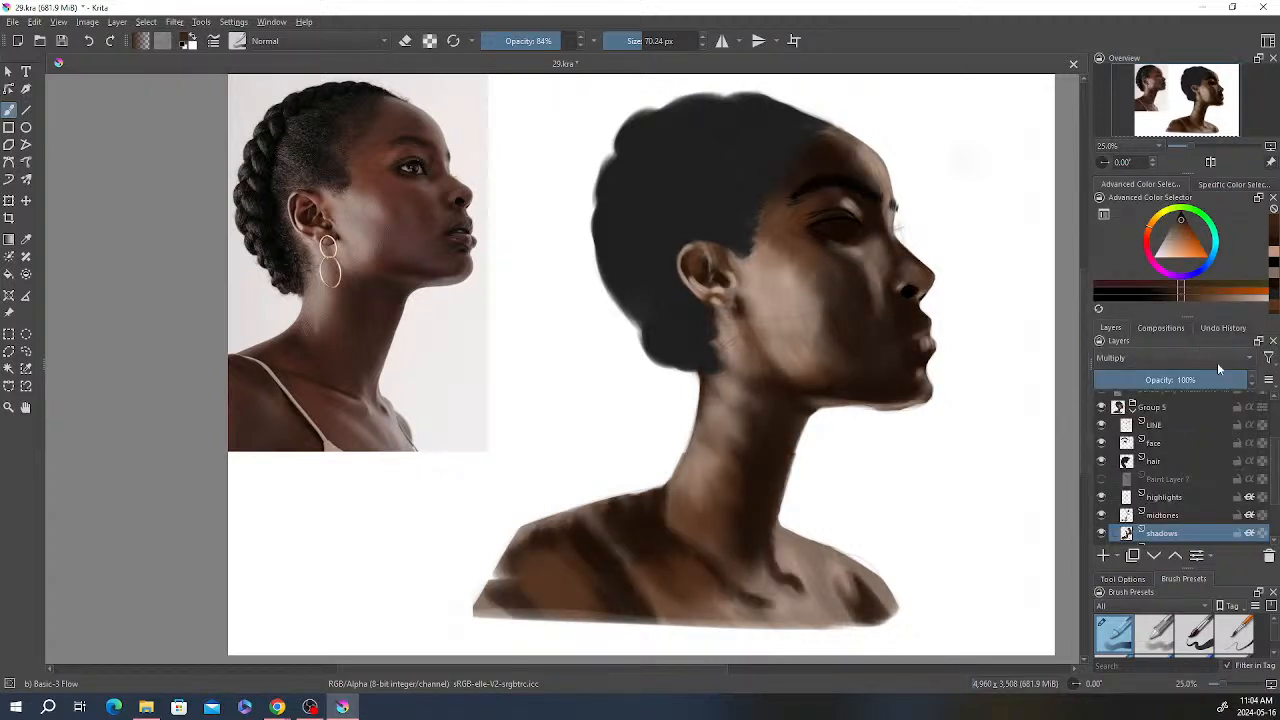
mouse_move(1231, 379)
mouse_down()
mouse_move(1170, 380)
mouse_move(1222, 378)
mouse_up()
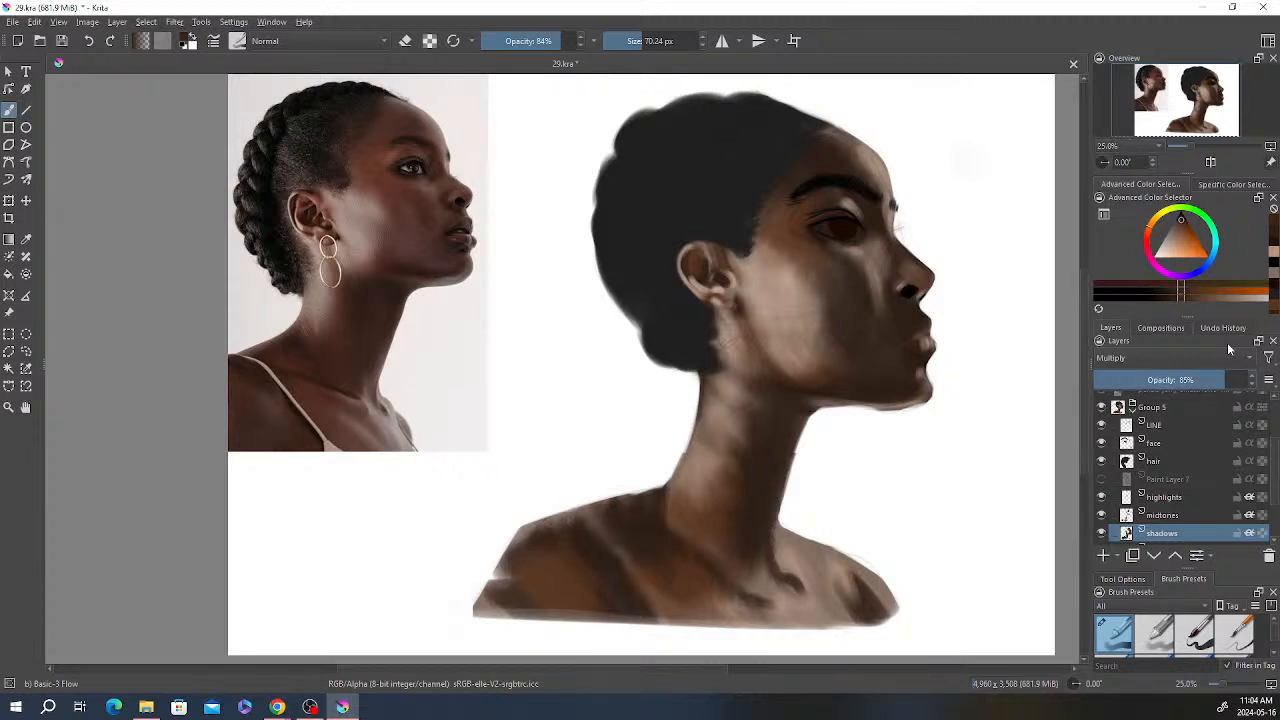
drag(1220, 379, 1206, 378)
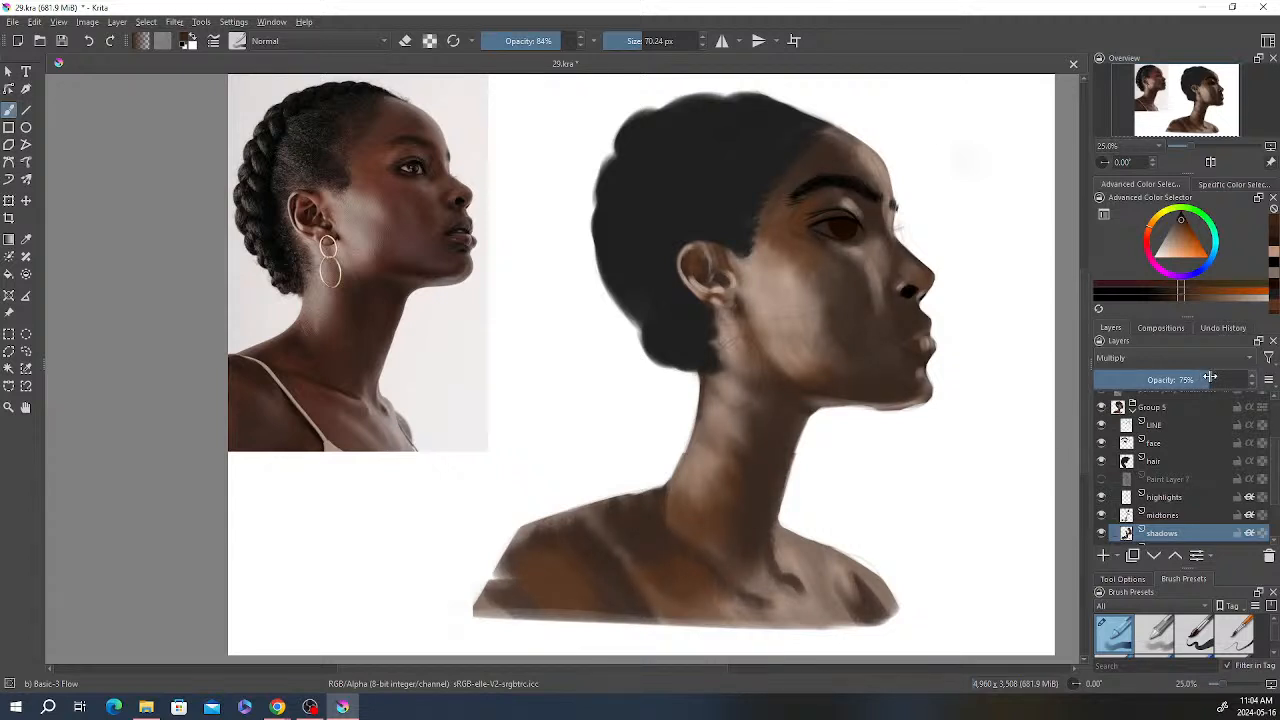
drag(1211, 379, 1219, 379)
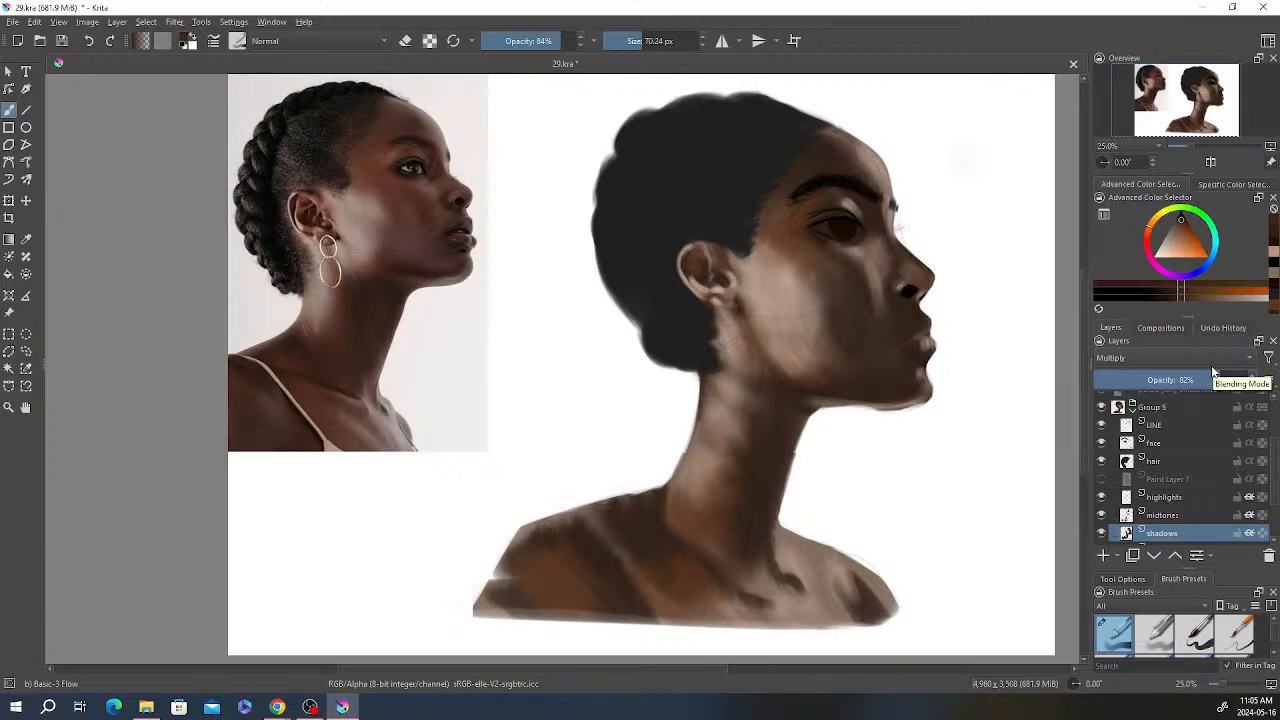
Step: Lower the highlights layer's opacity to 75%
click(1179, 496)
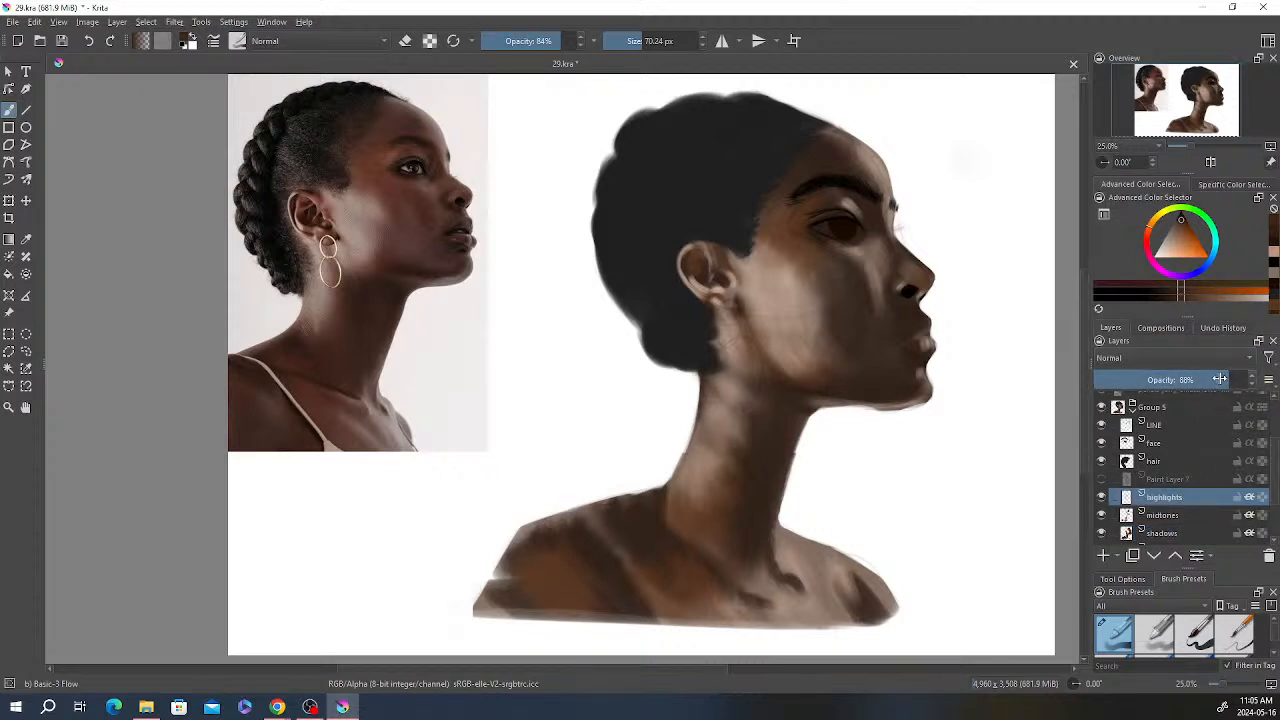
drag(1219, 379, 1203, 379)
drag(1195, 379, 1205, 379)
Step: Make Paint Layer 7 visible again and compare the portrait with and without the highlights layer
click(1165, 479)
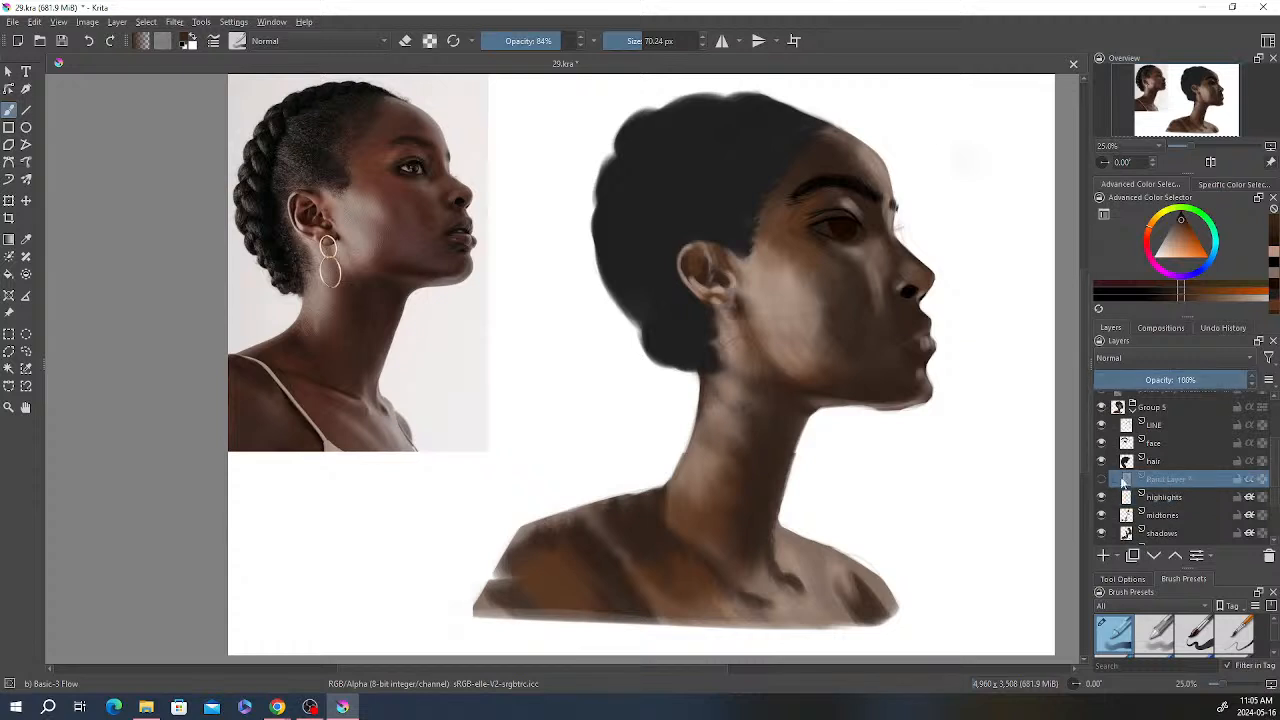
click(1104, 479)
click(1104, 479)
click(1104, 479)
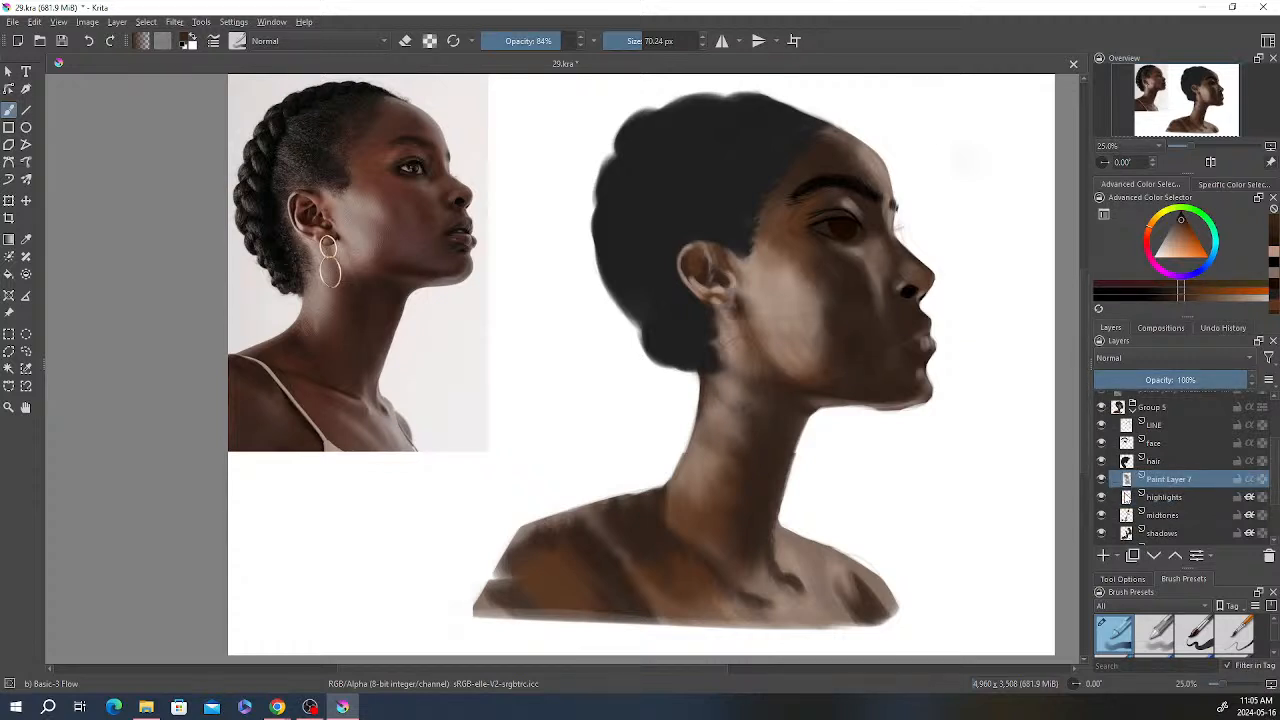
mouse_move(1128, 497)
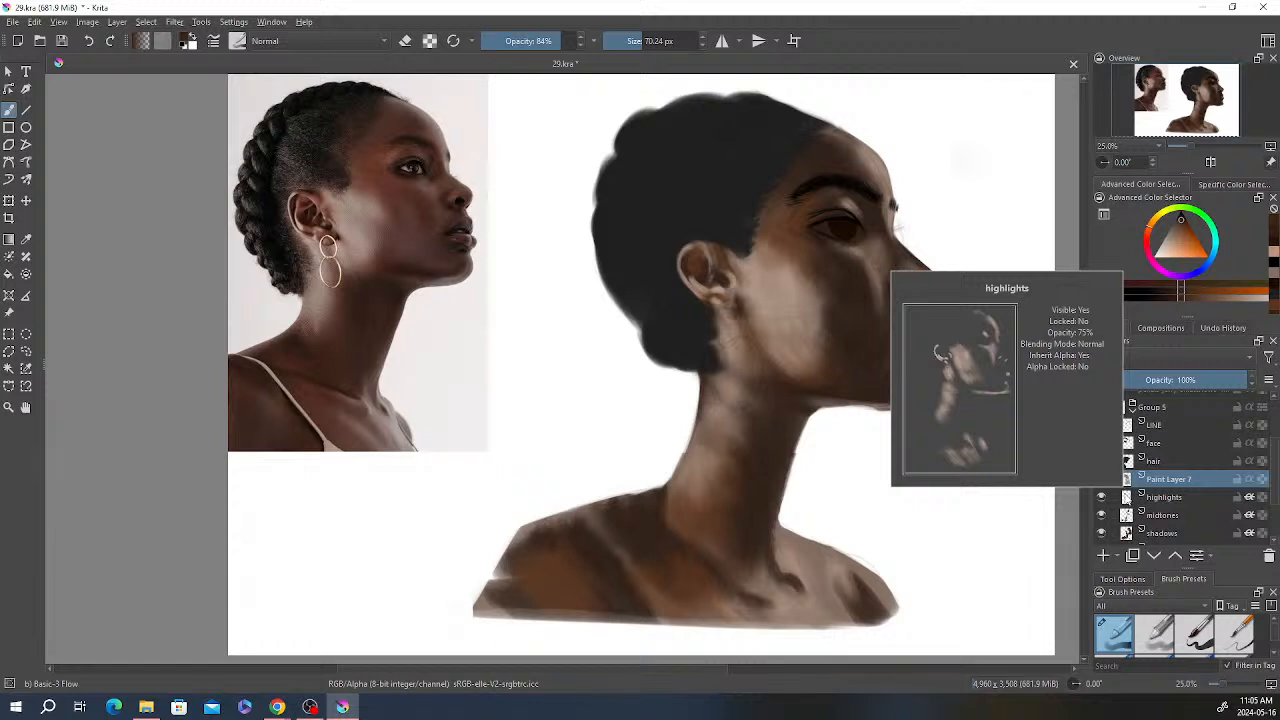
click(1128, 497)
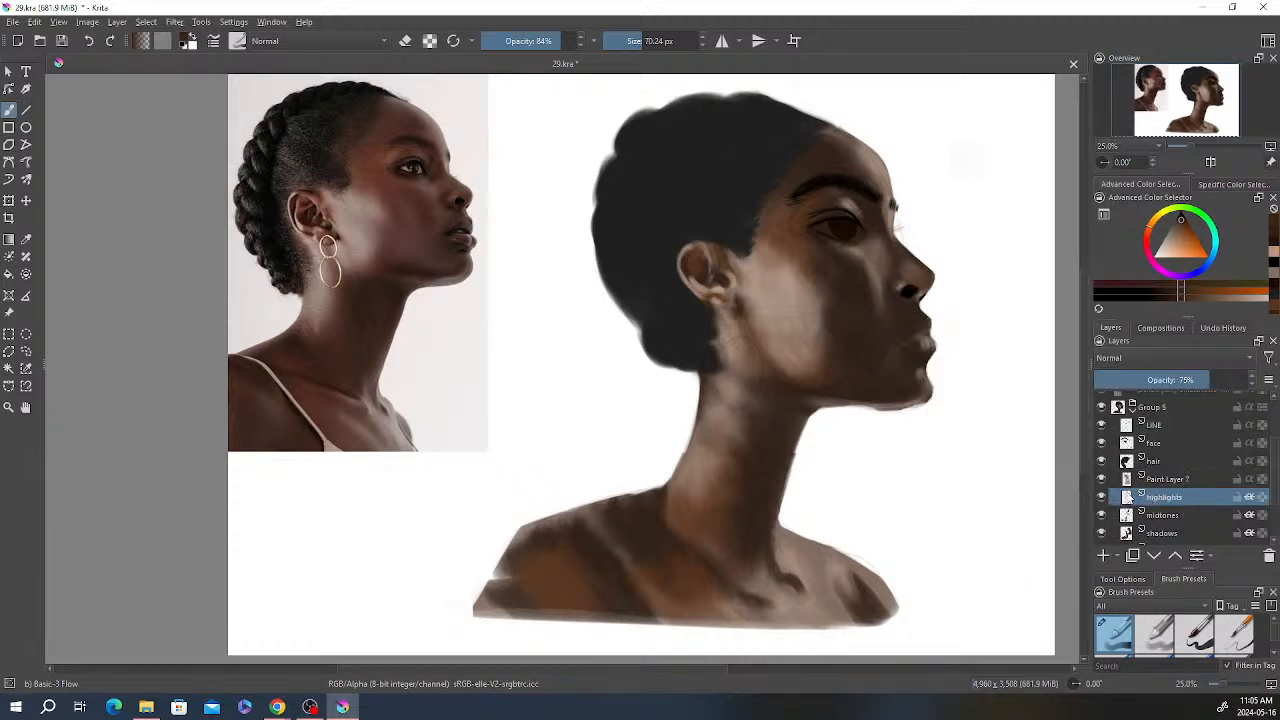
click(1102, 497)
click(1102, 497)
Step: Compare the portrait with and without Paint Layer 7 and blend its cheek shading using the Concept brush at 83% opacity and 112.35 px
click(1150, 481)
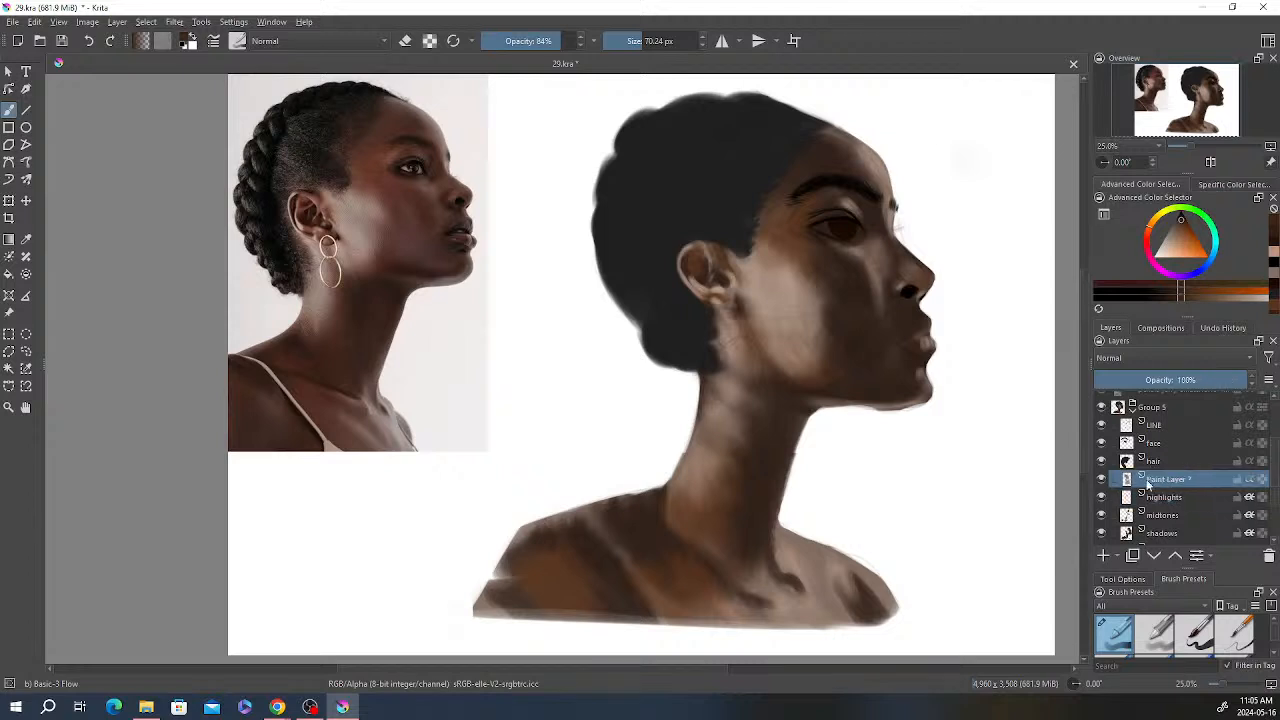
click(1102, 479)
click(1102, 479)
right_click(645, 210)
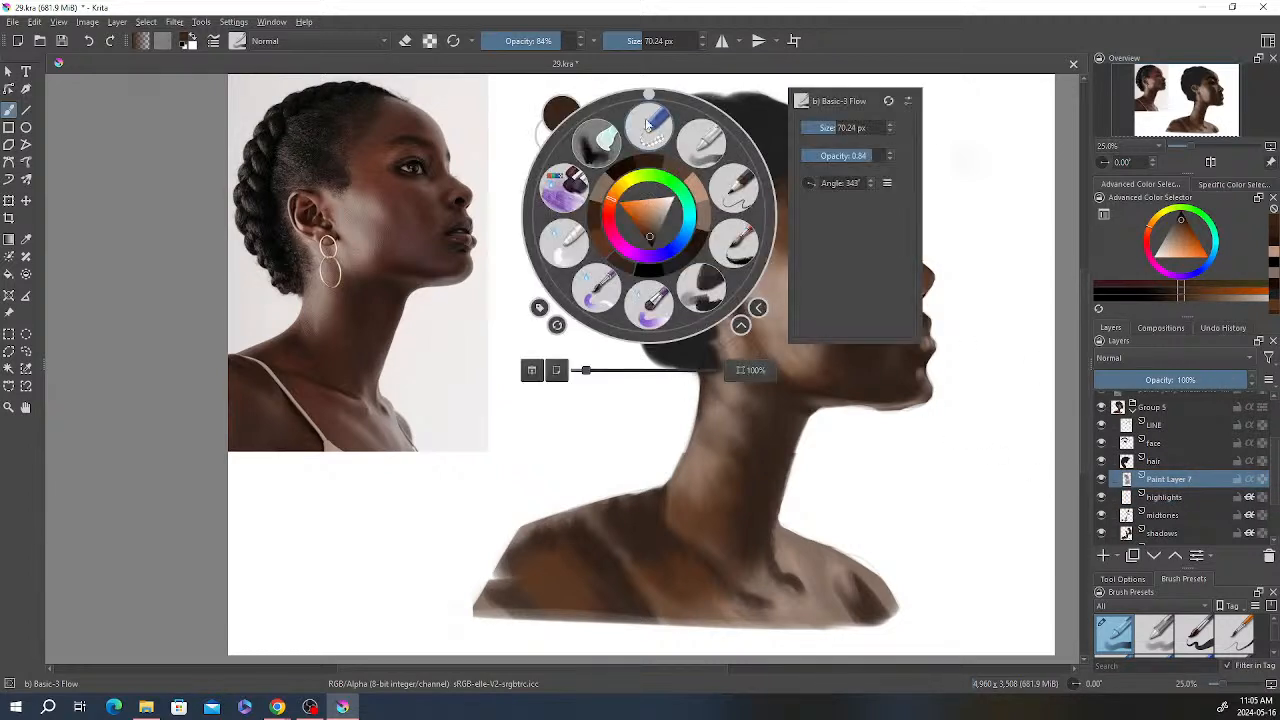
click(611, 150)
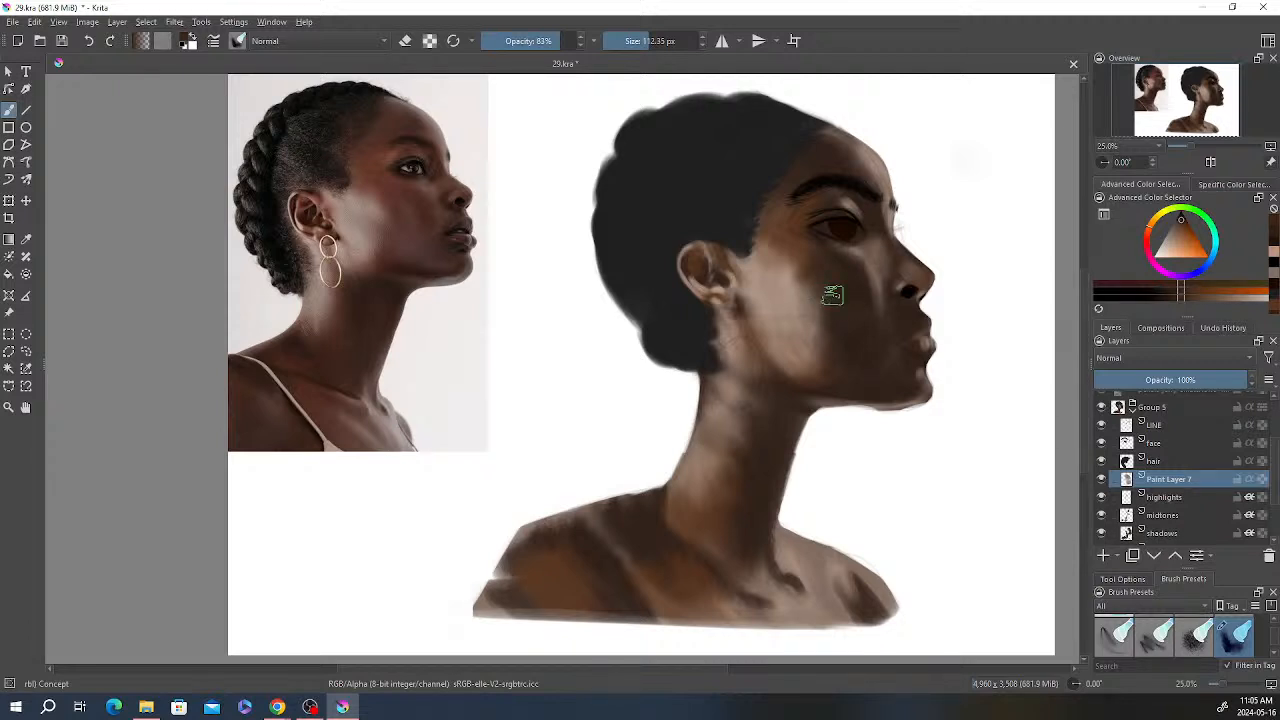
Step: Reduce the highlights layer's opacity to 71% and move the layer below the midtones layer
key(Page_Down)
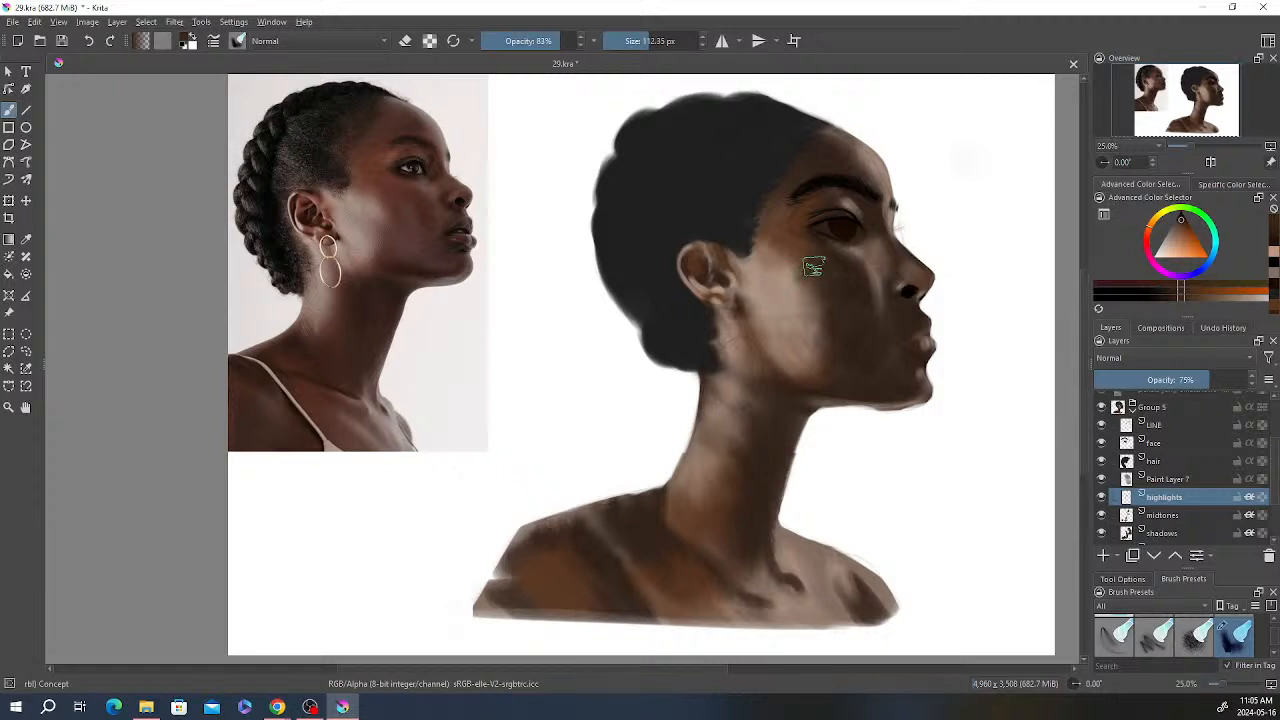
drag(1200, 379, 1183, 373)
drag(1165, 502, 1163, 525)
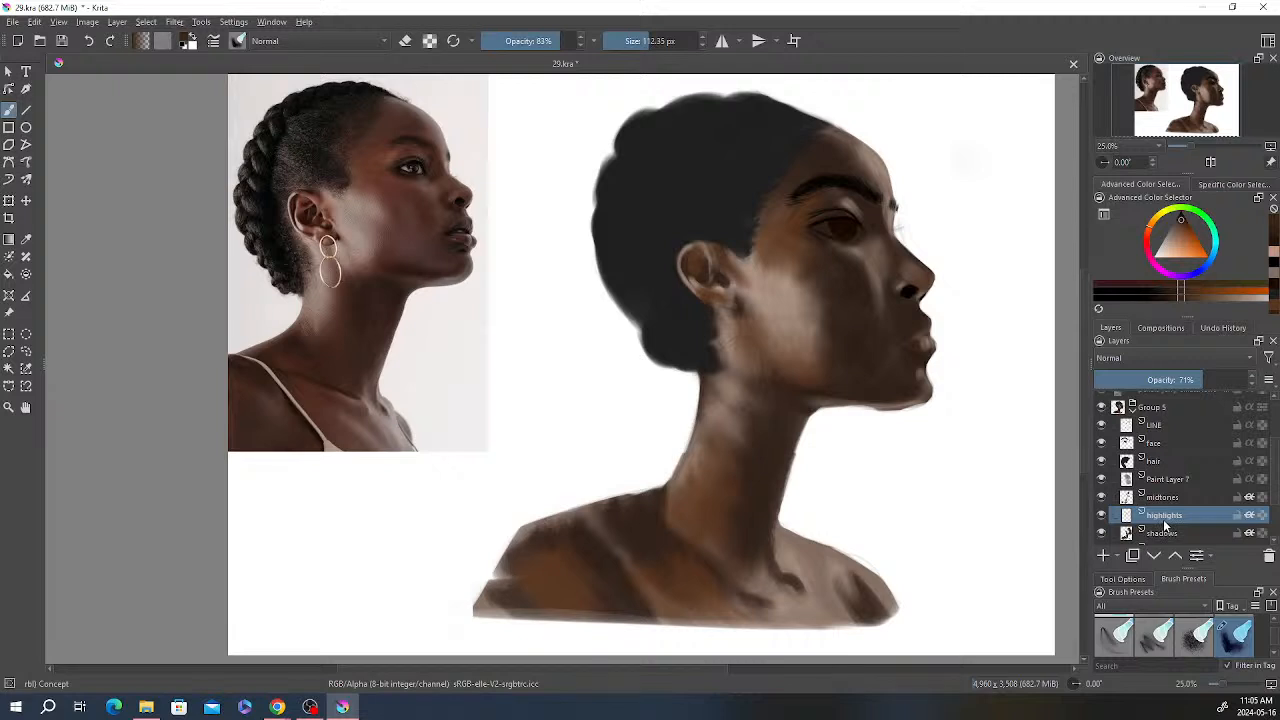
mouse_move(1163, 525)
Step: Compare the portrait with and without the midtones layer and set that layer's opacity to 80%
click(1171, 499)
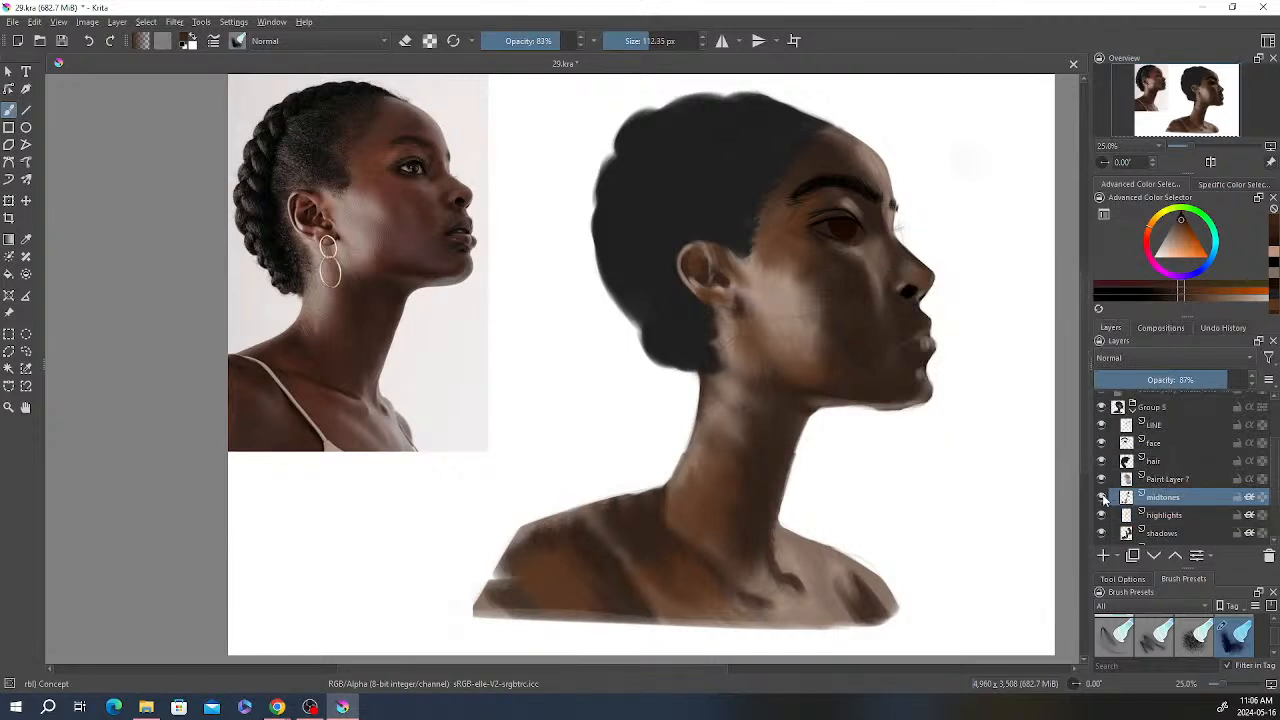
click(1102, 497)
click(1102, 497)
drag(1218, 380, 1212, 380)
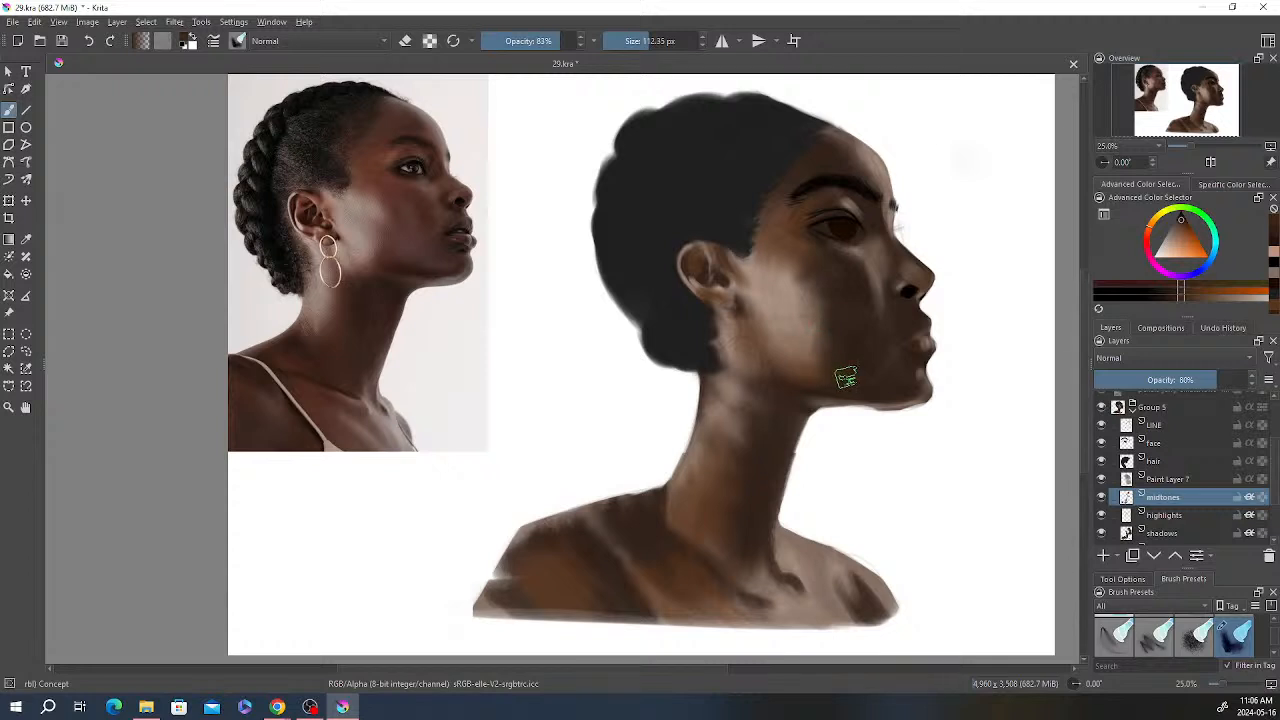
Step: Check the LINE layer's opacity setting and blend the jaw and chin shading on Paint Layer 7 with the Concept brush
click(1170, 480)
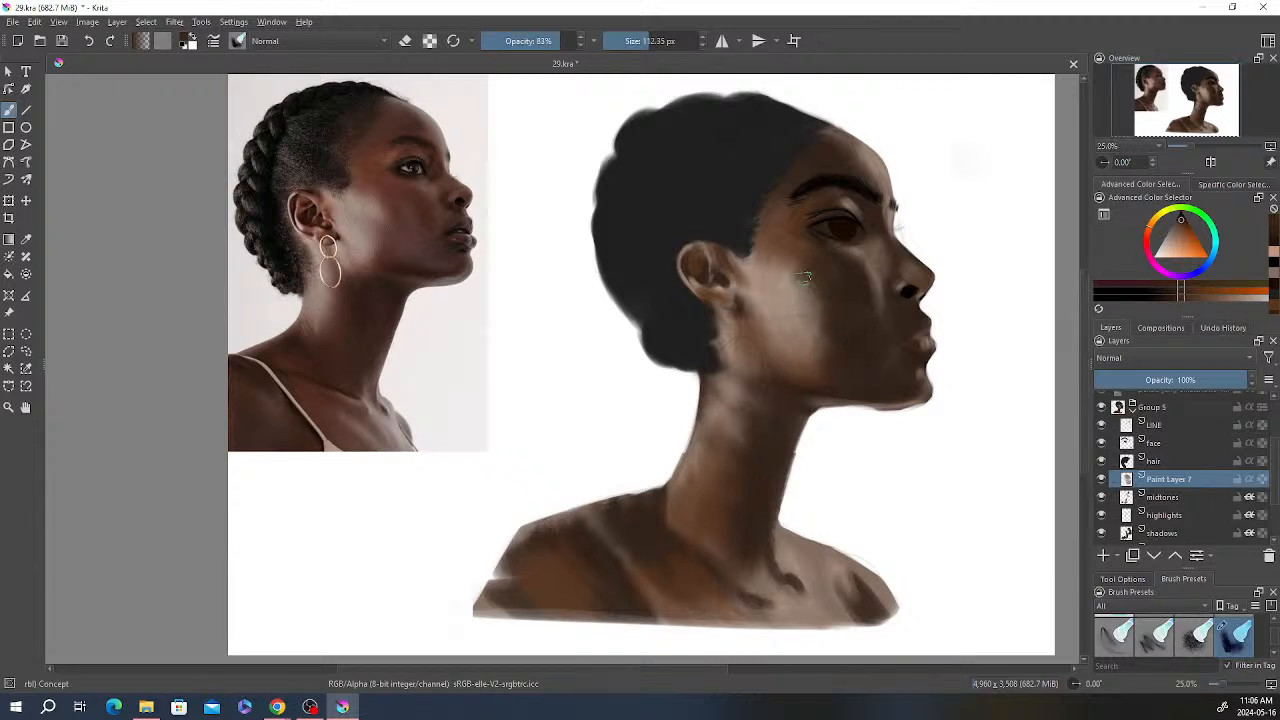
click(1178, 427)
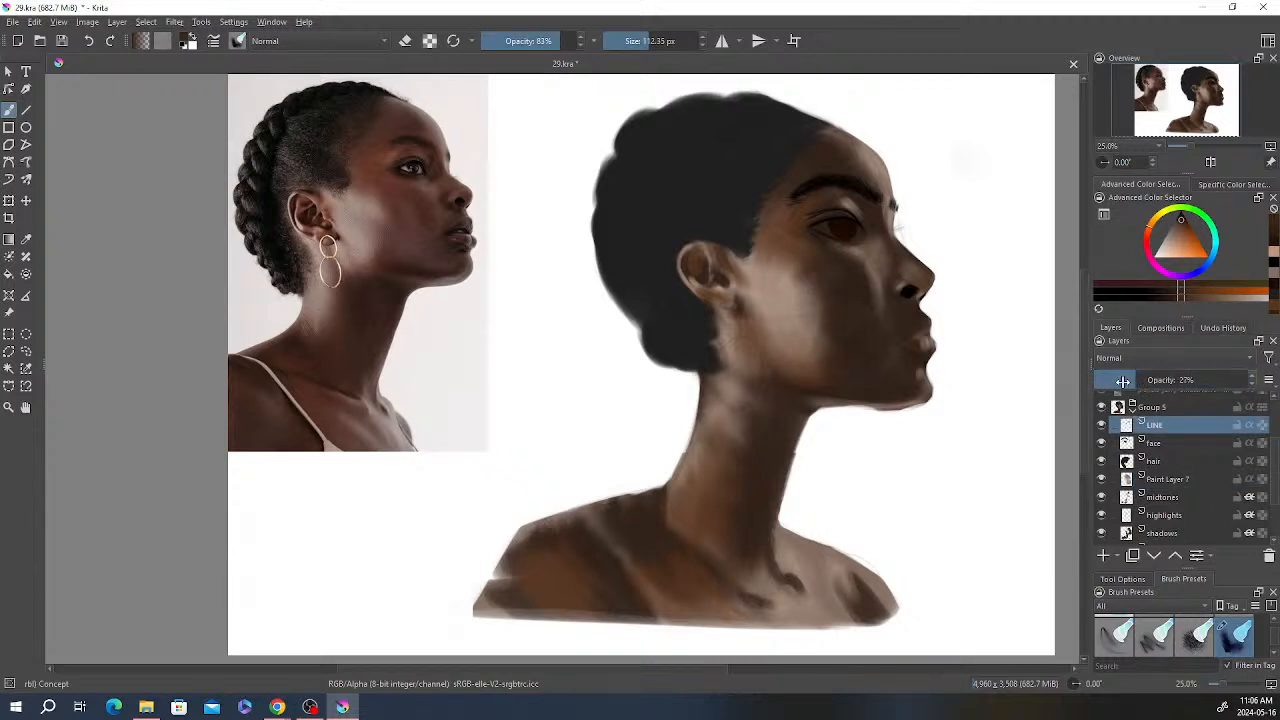
click(1170, 479)
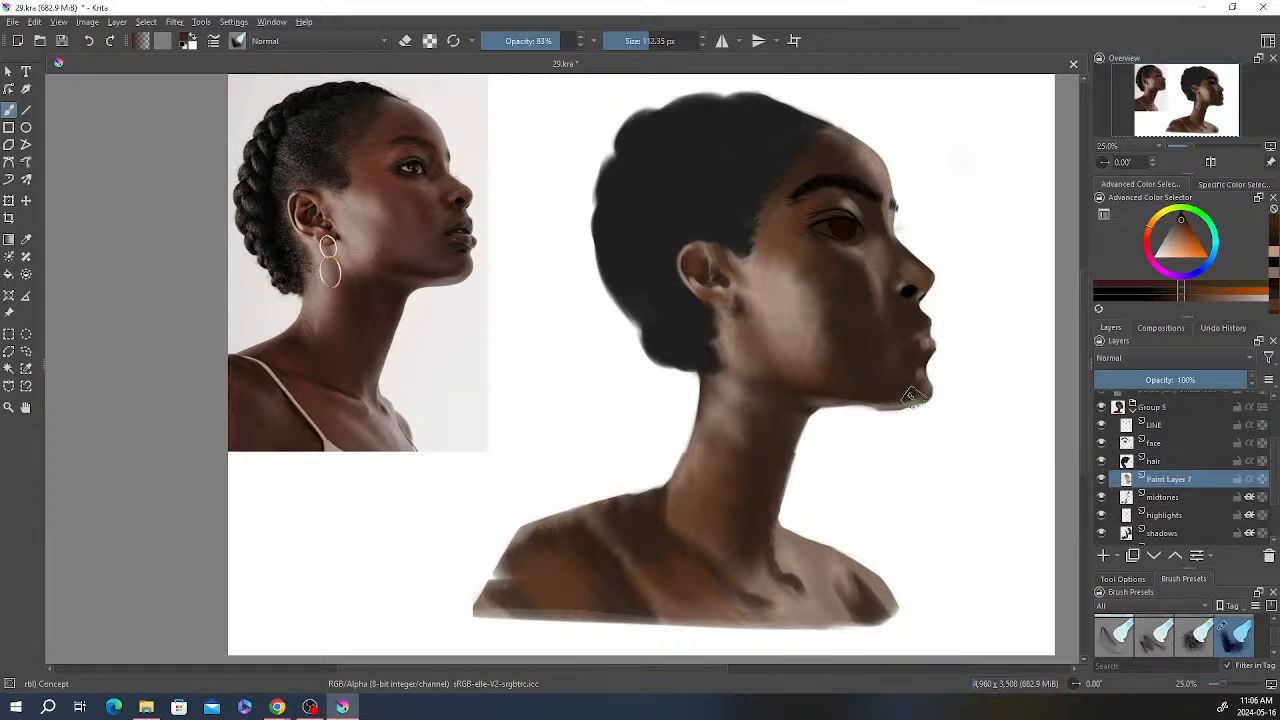
Step: Compare the portrait with and without the highlights layer
click(1163, 515)
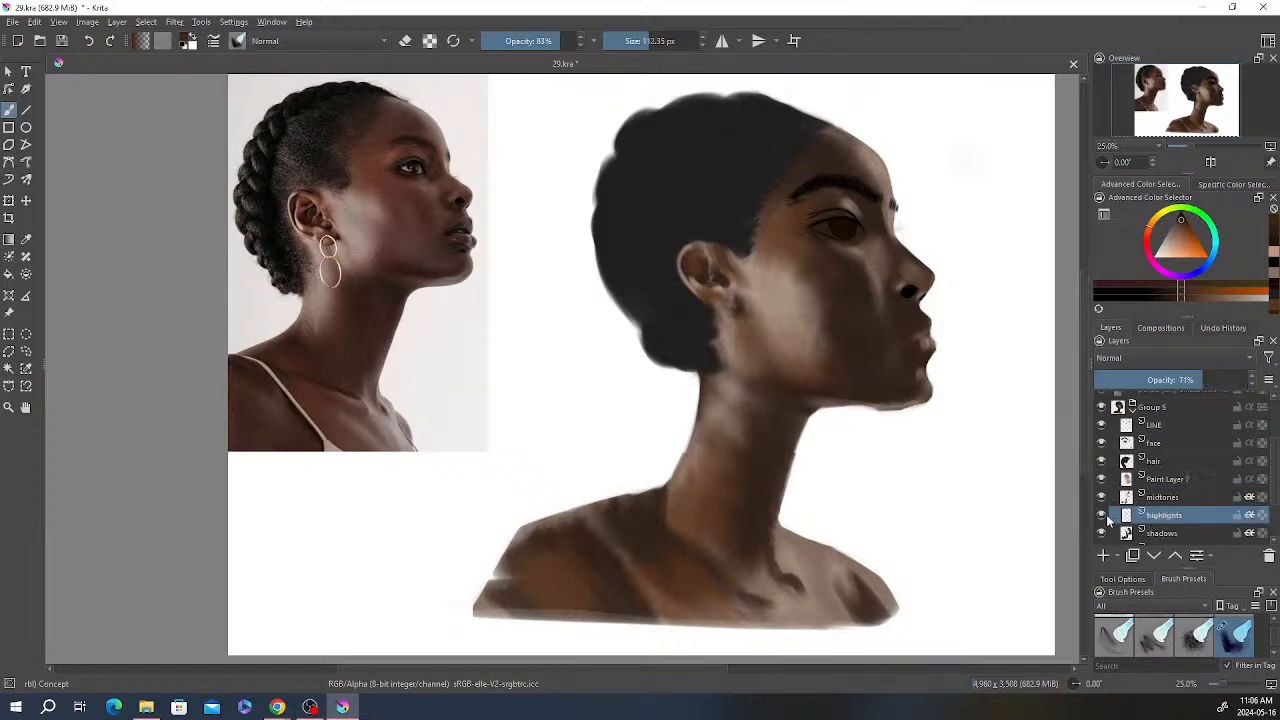
click(1101, 515)
click(1101, 515)
click(1101, 515)
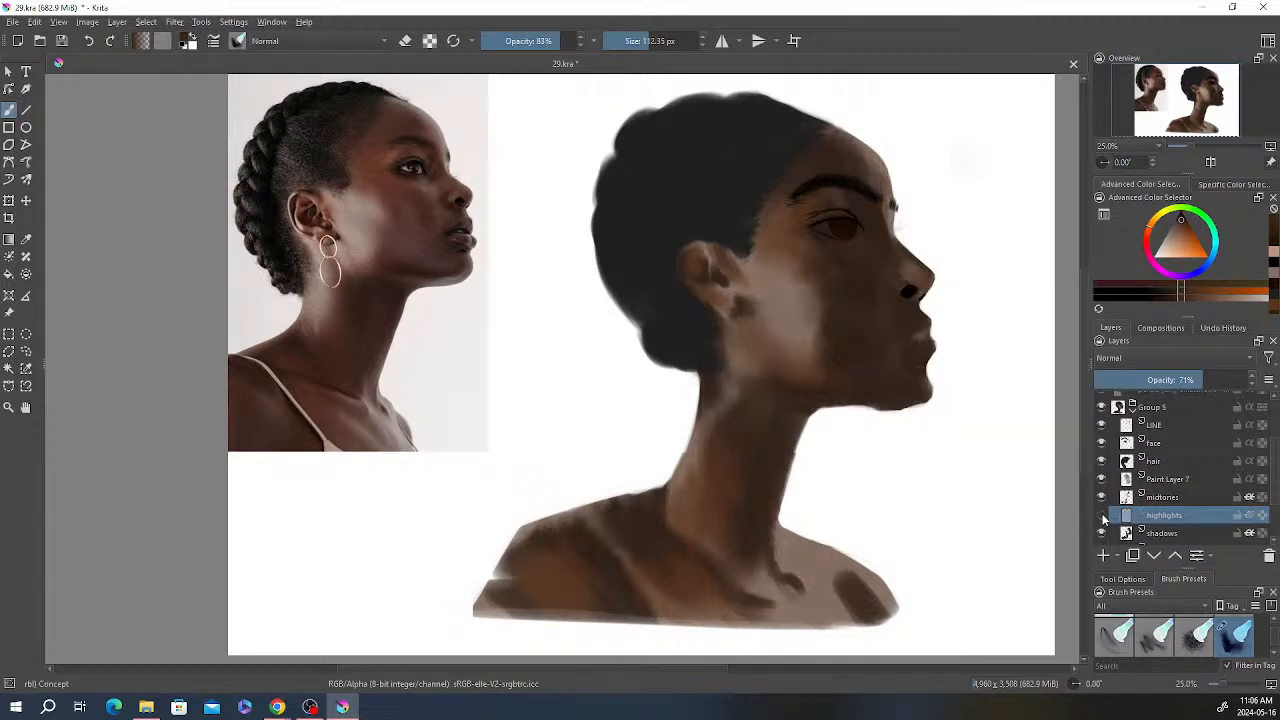
click(1101, 515)
Step: Compare the portrait with and without the midtones layer and with and without Paint Layer 7
click(1160, 499)
click(1101, 497)
click(1101, 497)
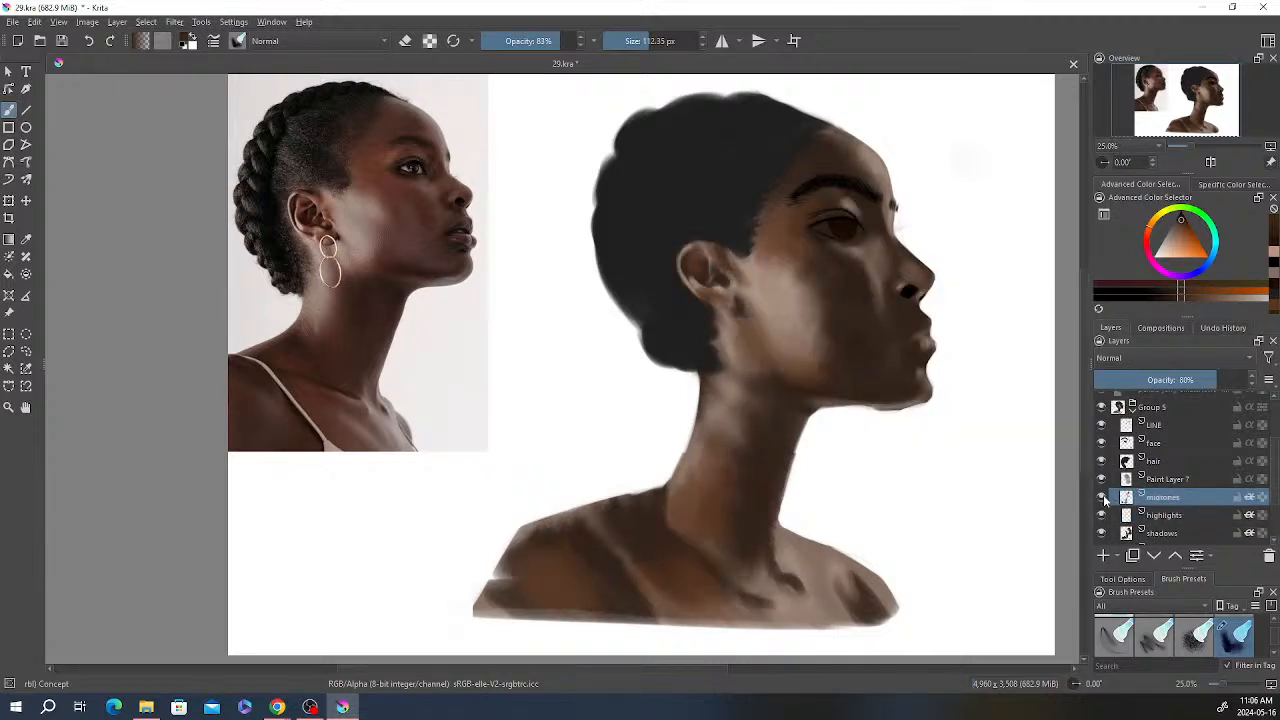
click(1165, 482)
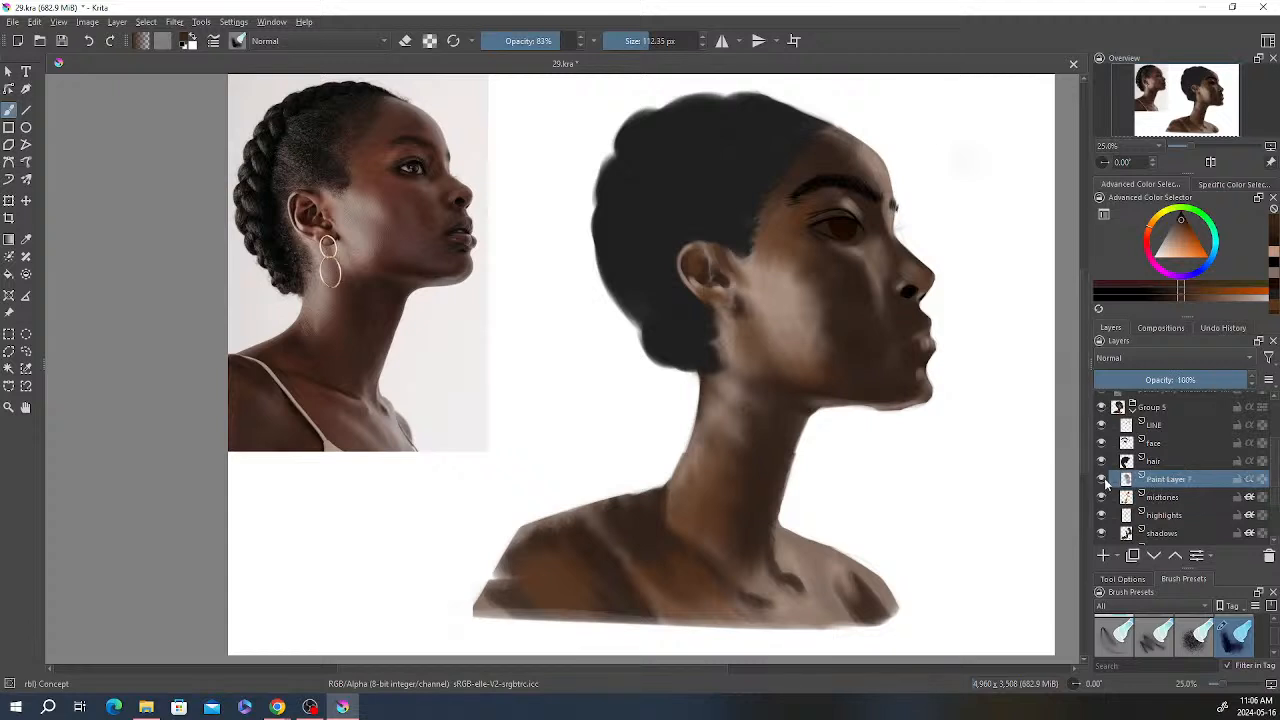
click(1102, 479)
click(1102, 479)
Step: Compare the portrait with and without the shadows layer and touch up that layer's shading with the Concept brush
click(1102, 531)
click(1102, 531)
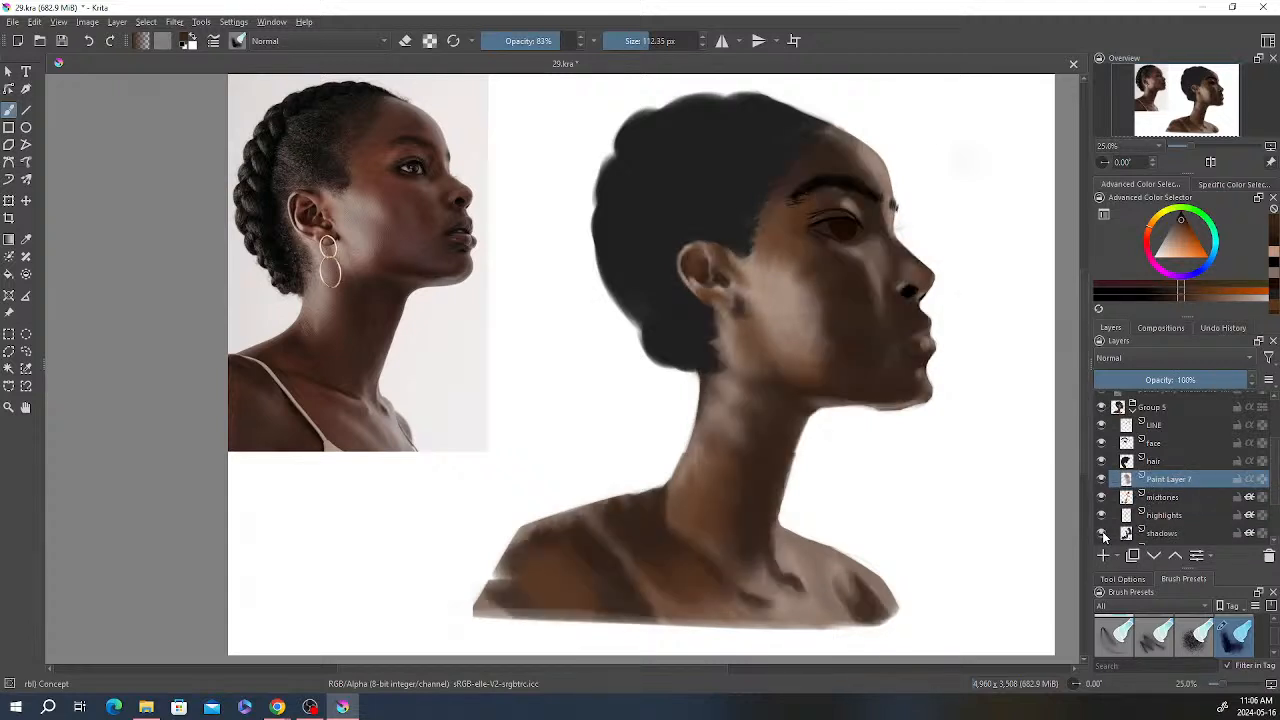
click(1165, 533)
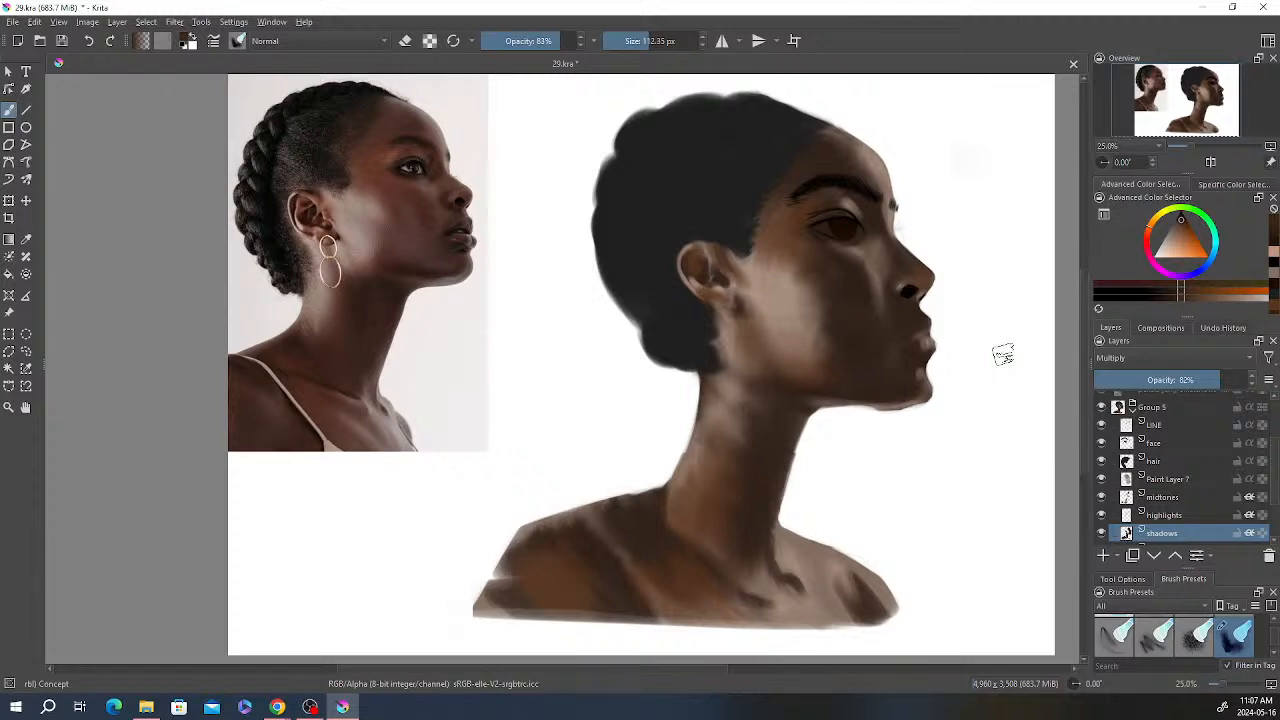
Step: Select the midtones layer, pick a reddish brown and switch to the Basic-3 Flow brush at 68% opacity
key(Page_Up)
key(Page_Up)
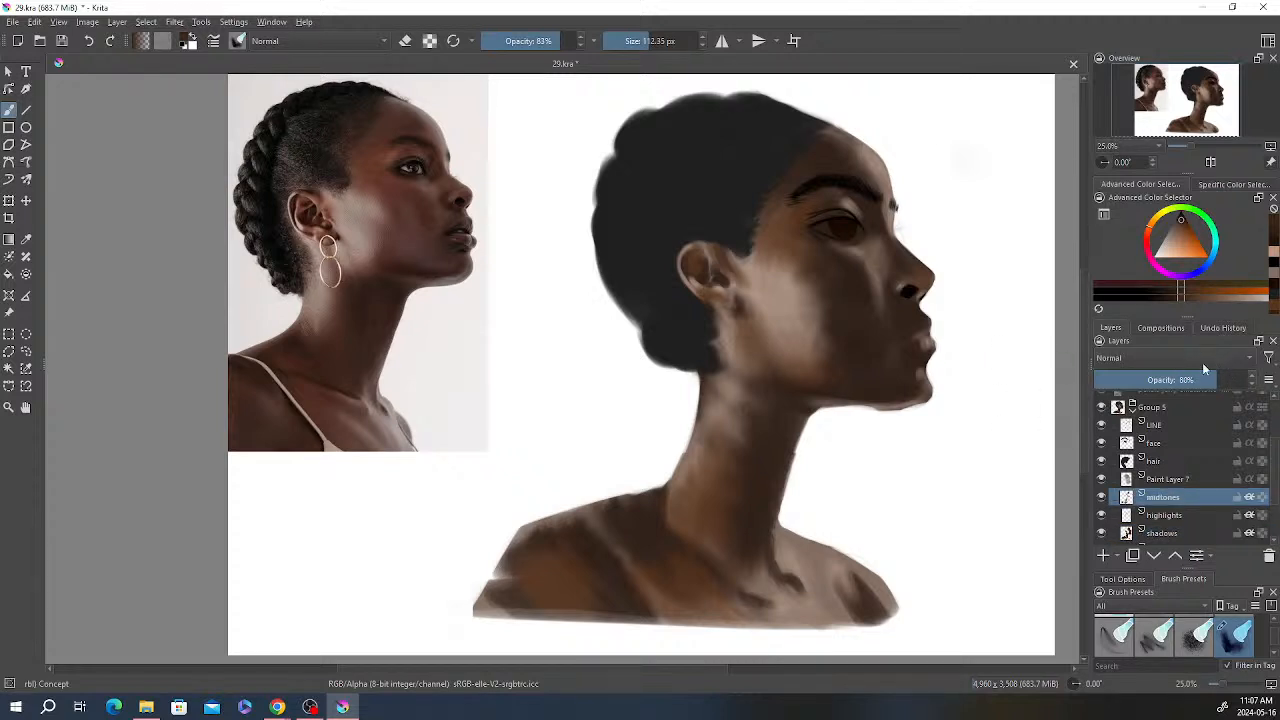
right_click(926, 292)
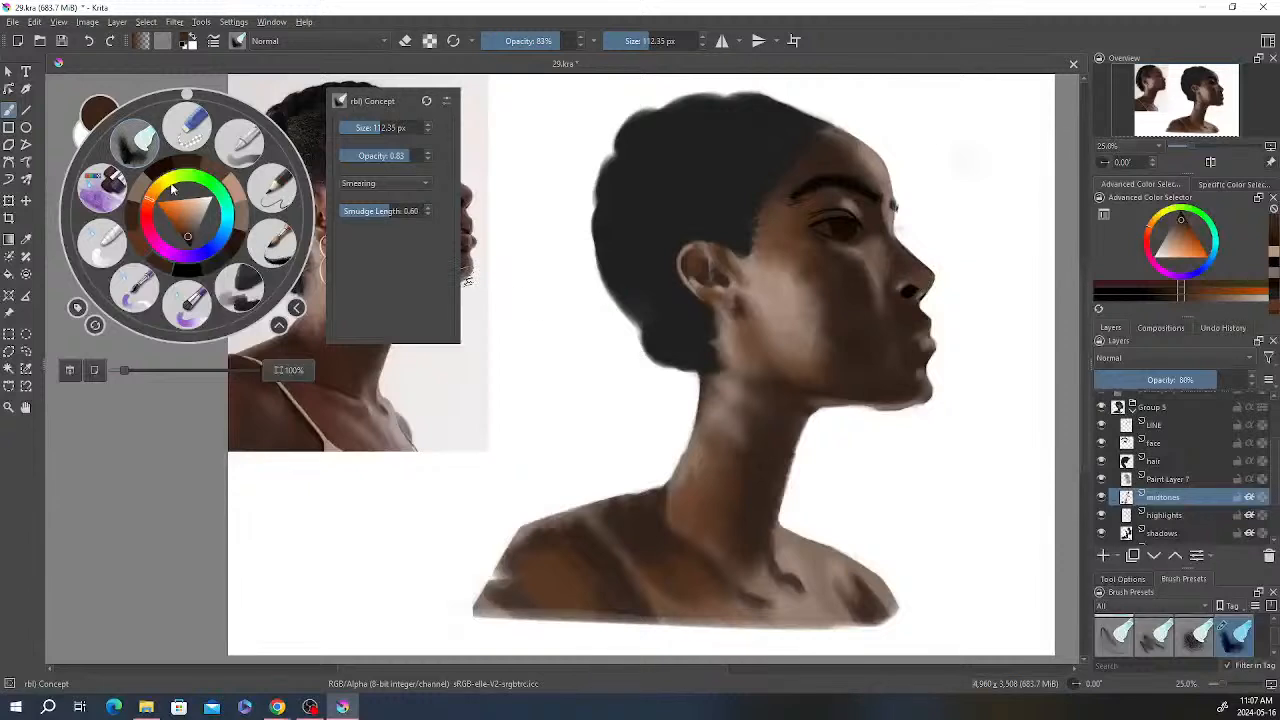
click(139, 245)
right_click(248, 214)
right_click(688, 206)
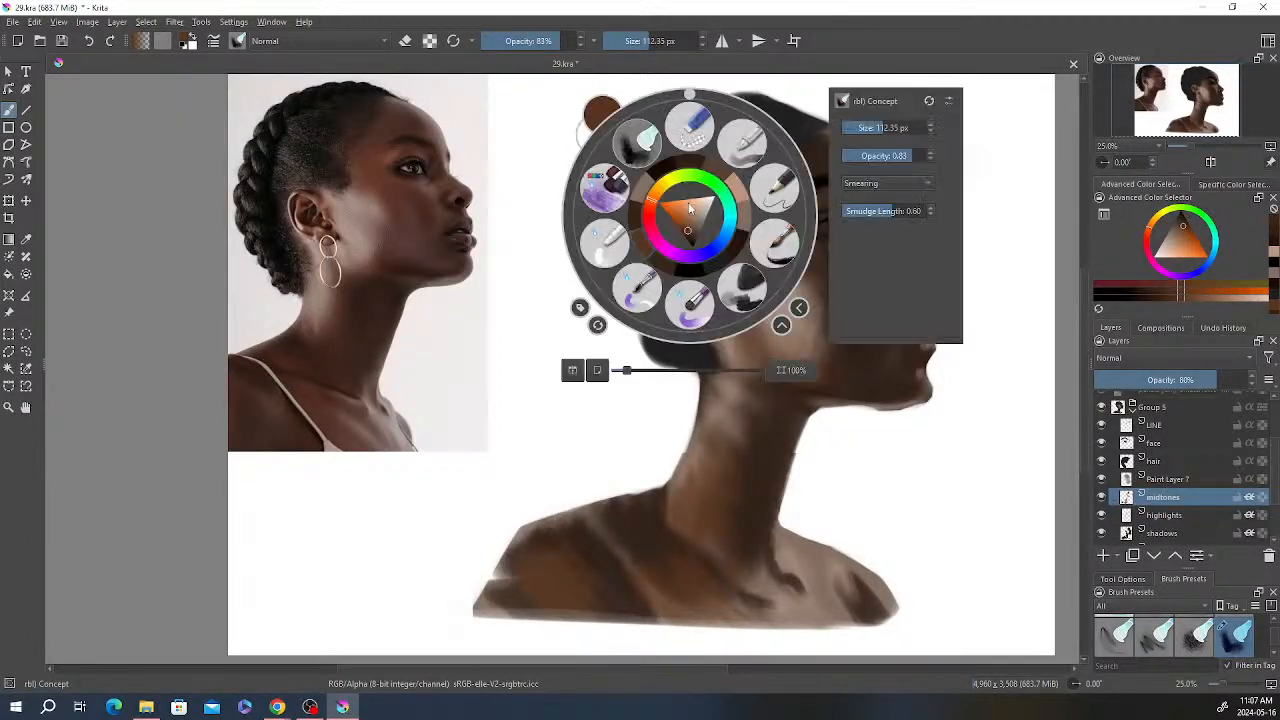
click(742, 143)
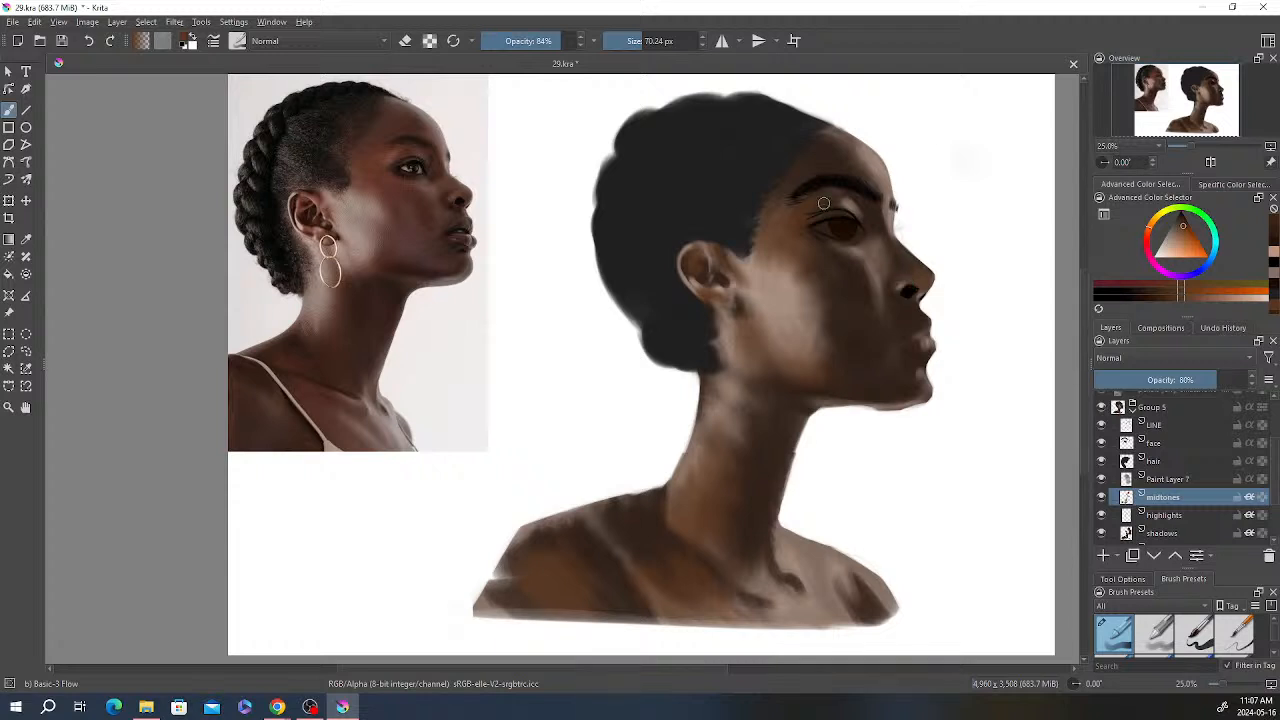
key(o)
key(o)
key(o)
key(o)
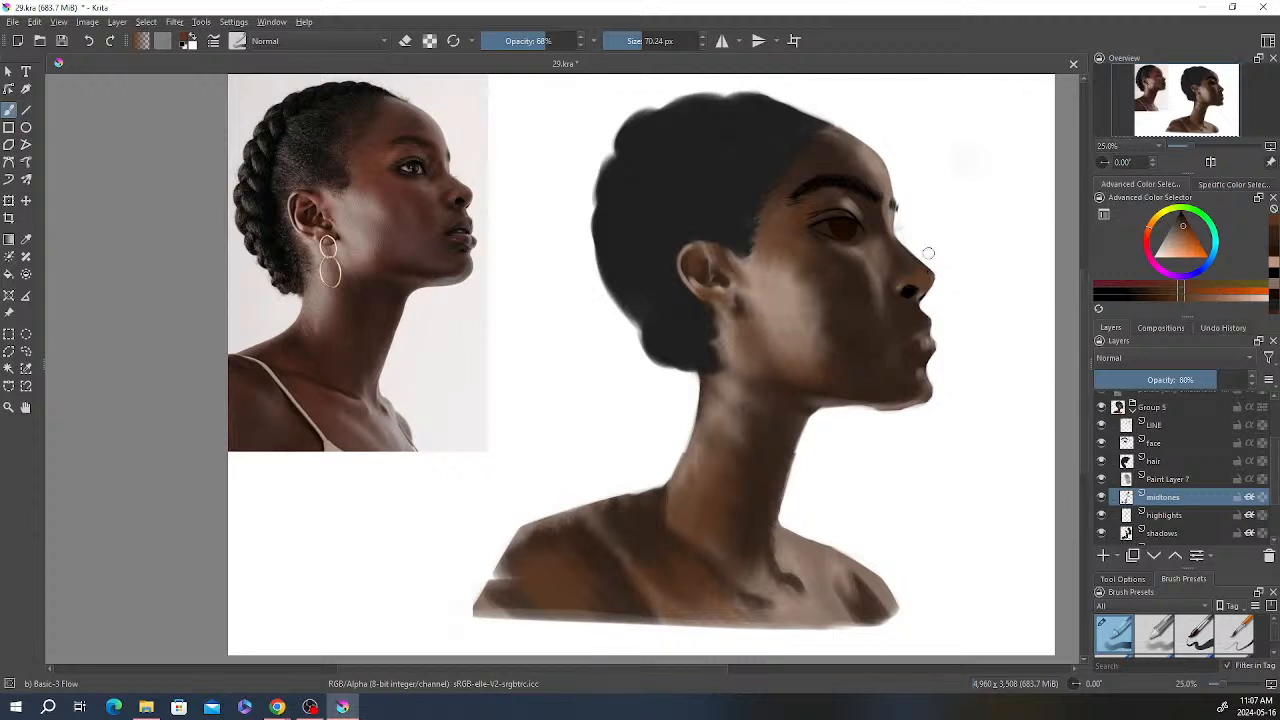
Step: Paint brown midtones around the nose tip, undoing one stroke and erasing the excess
drag(927, 287, 916, 297)
key(ctrl+z)
key(e)
key(e)
Step: Pick a darker brown and shade the nose on the shadows layer with the Basic-3 Flow brush
click(1160, 534)
right_click(791, 305)
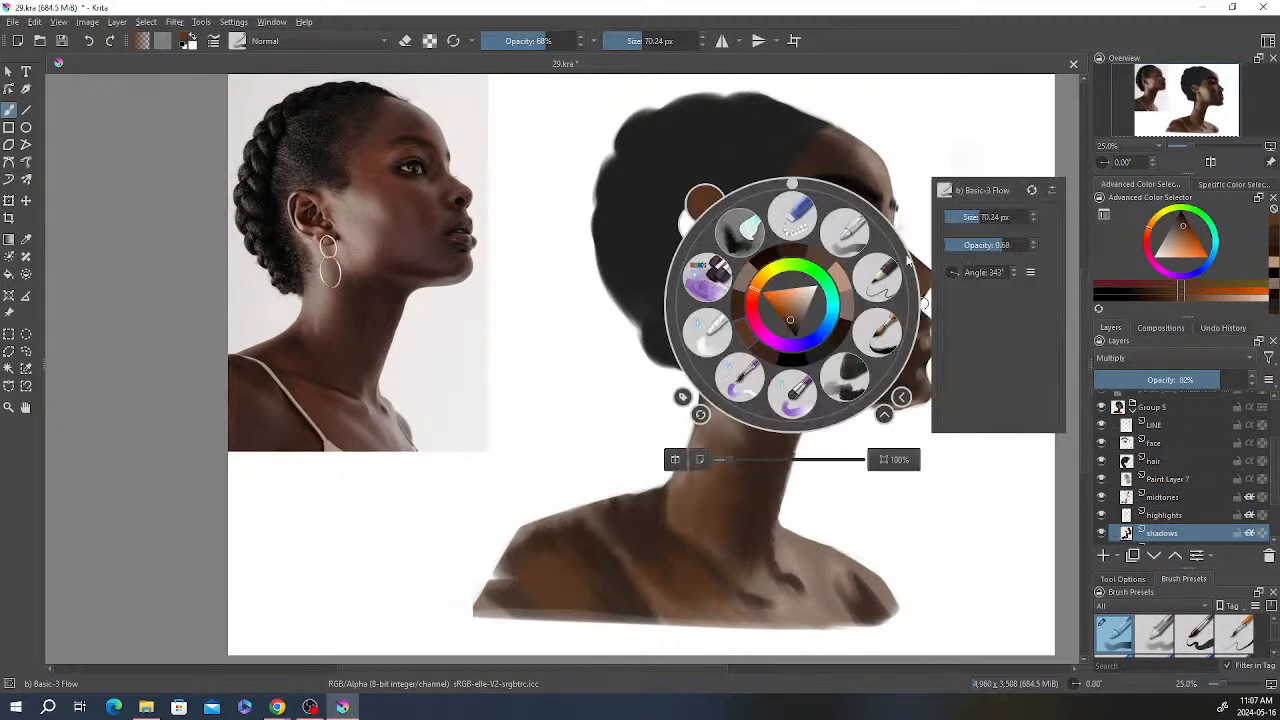
click(798, 253)
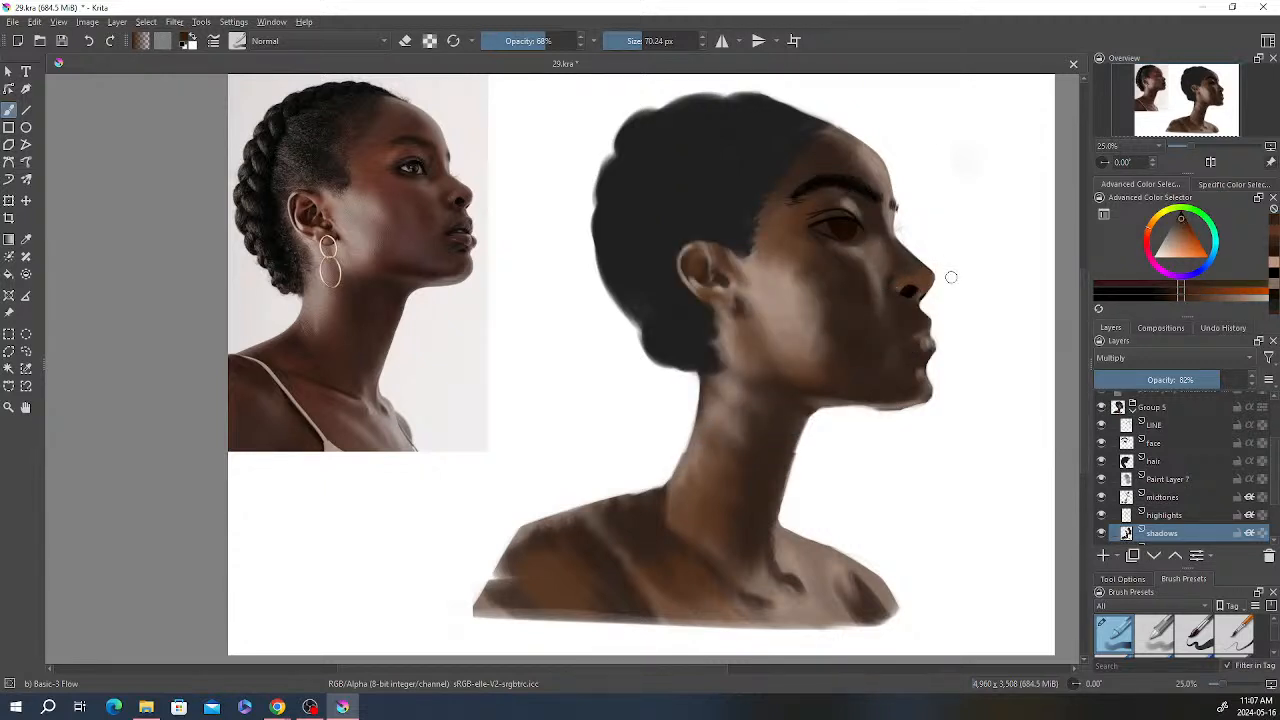
Step: Set the brush opacity to 59% and refine the nostril area on Paint Layer 7 by painting and erasing
click(1169, 483)
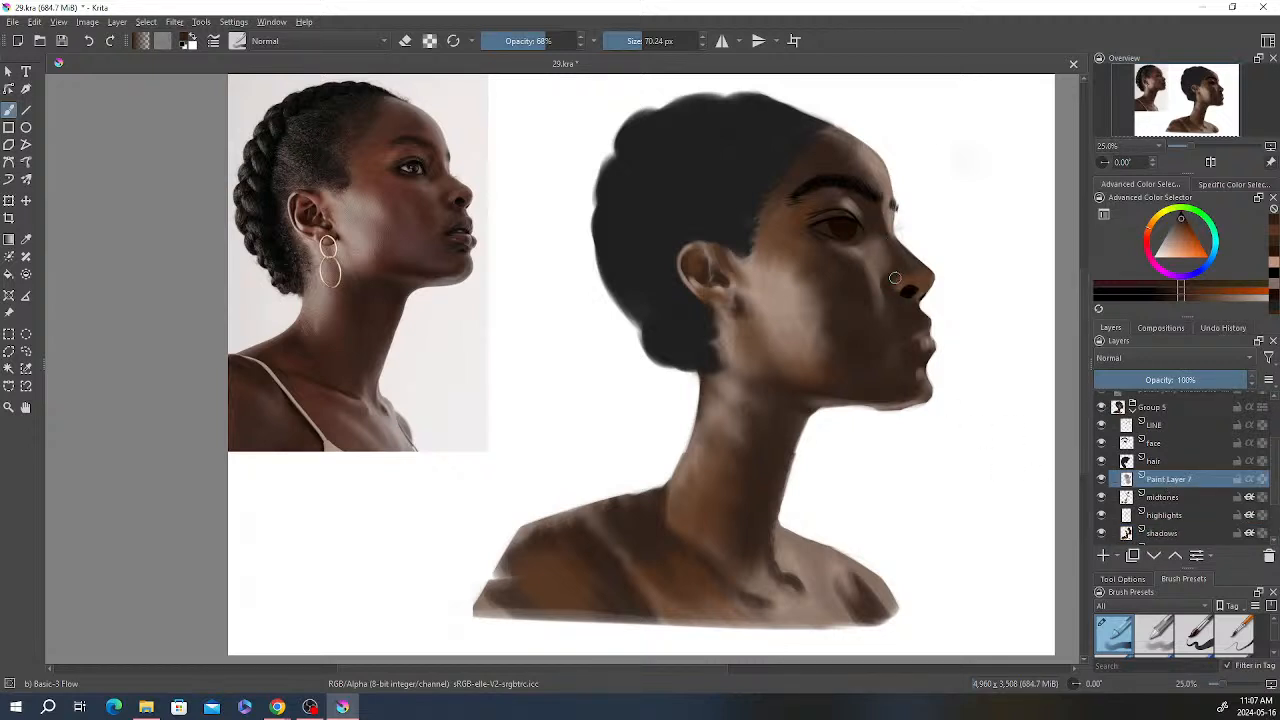
click(532, 43)
drag(532, 45, 537, 45)
key(e)
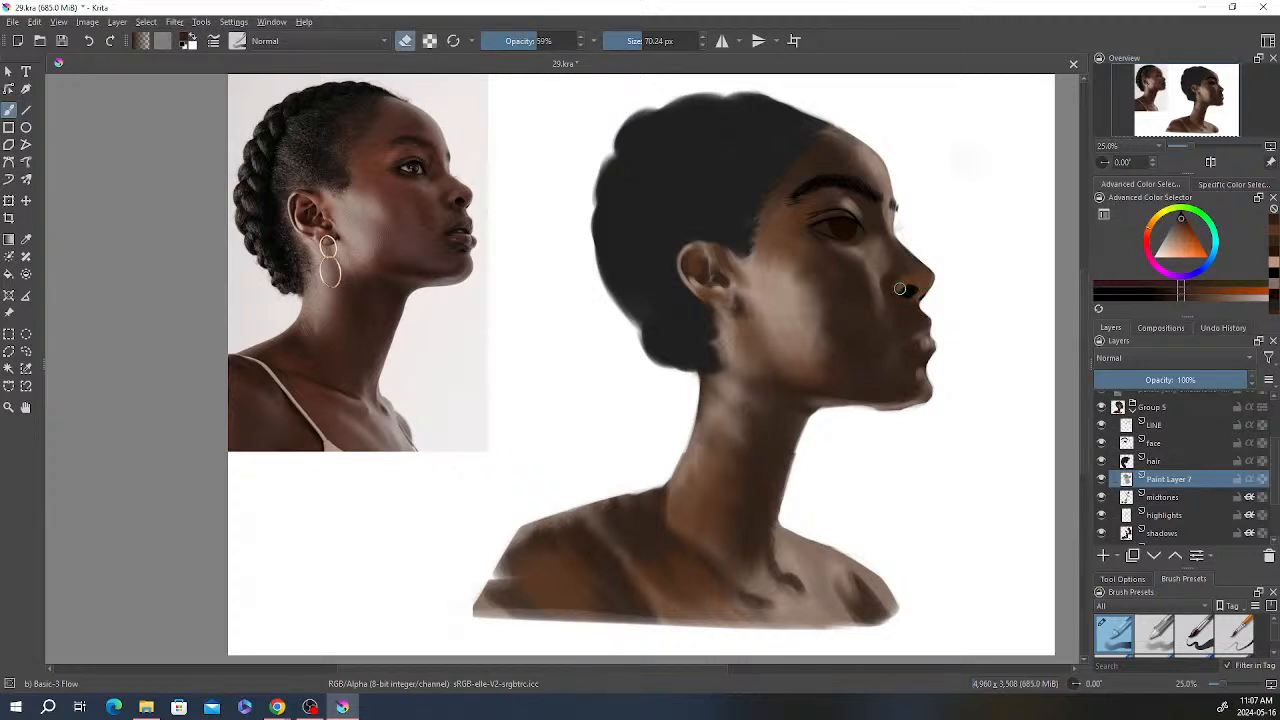
Step: Pick a lighter reddish brown and paint it on the nose on Paint Layer 7
right_click(792, 246)
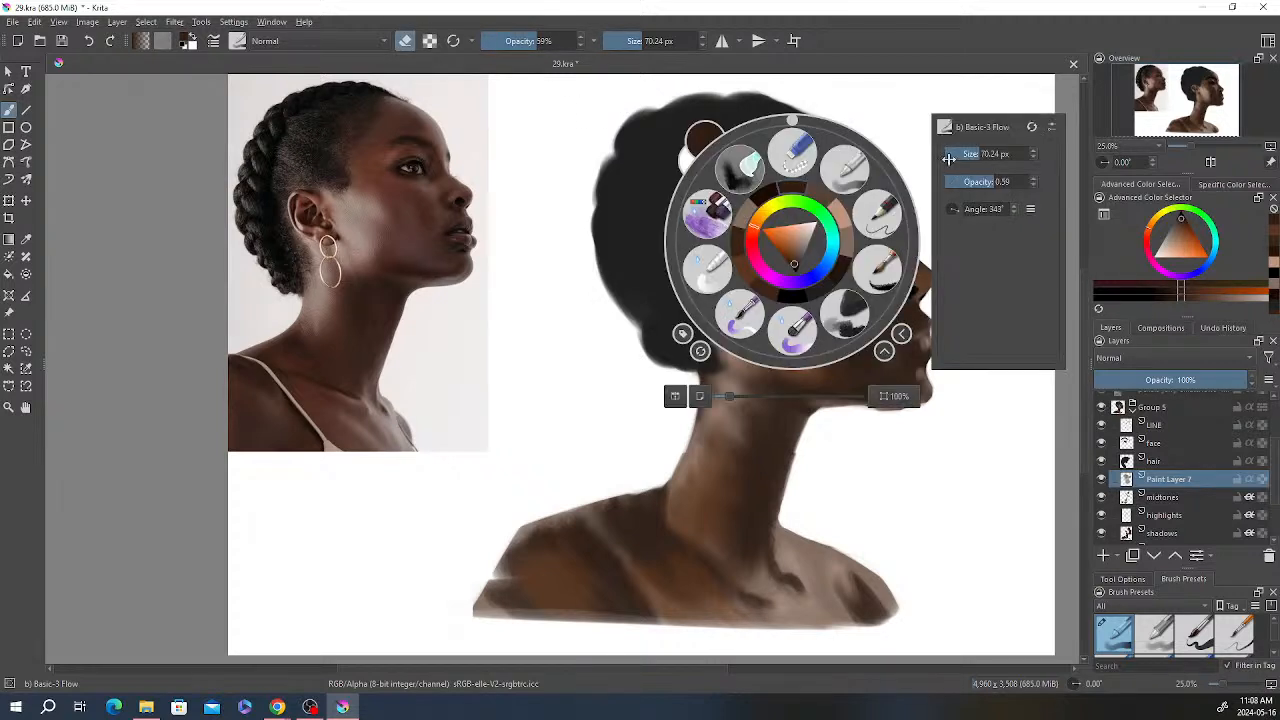
click(760, 267)
right_click(838, 226)
key(e)
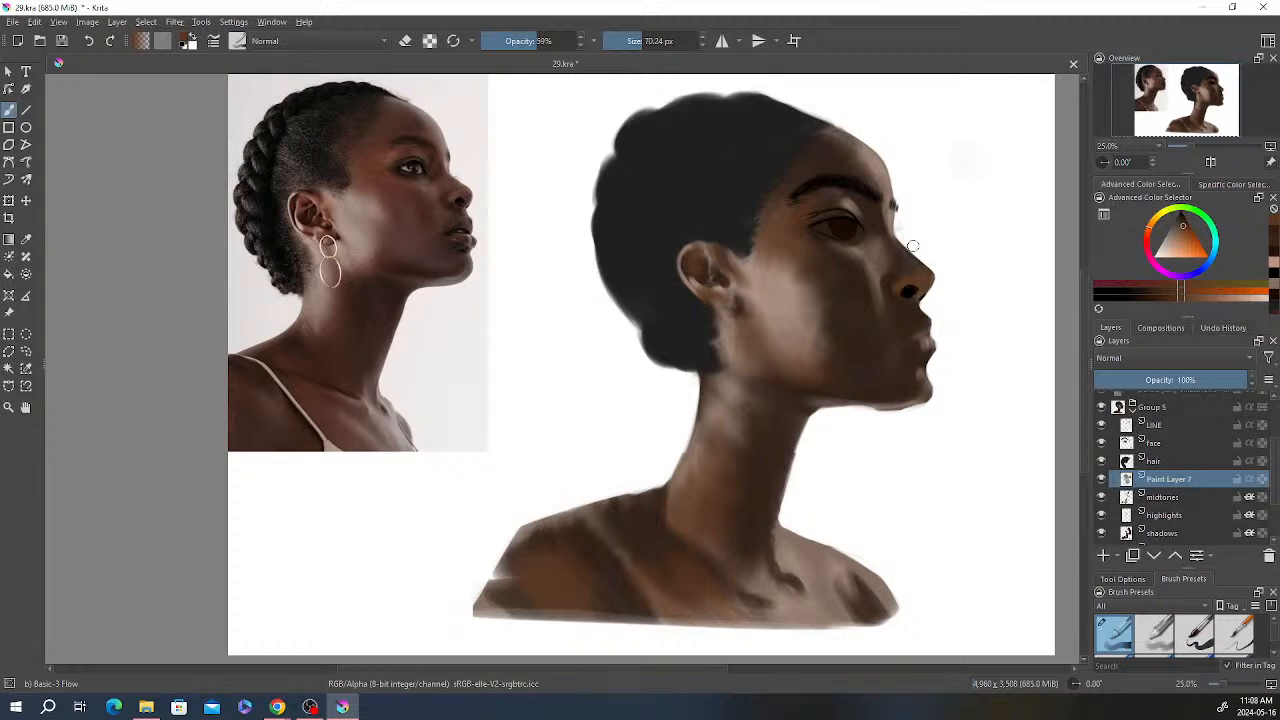
Step: Blend the nose shading on Paint Layer 7 with the Concept brush at 45.37 px
right_click(794, 229)
click(788, 136)
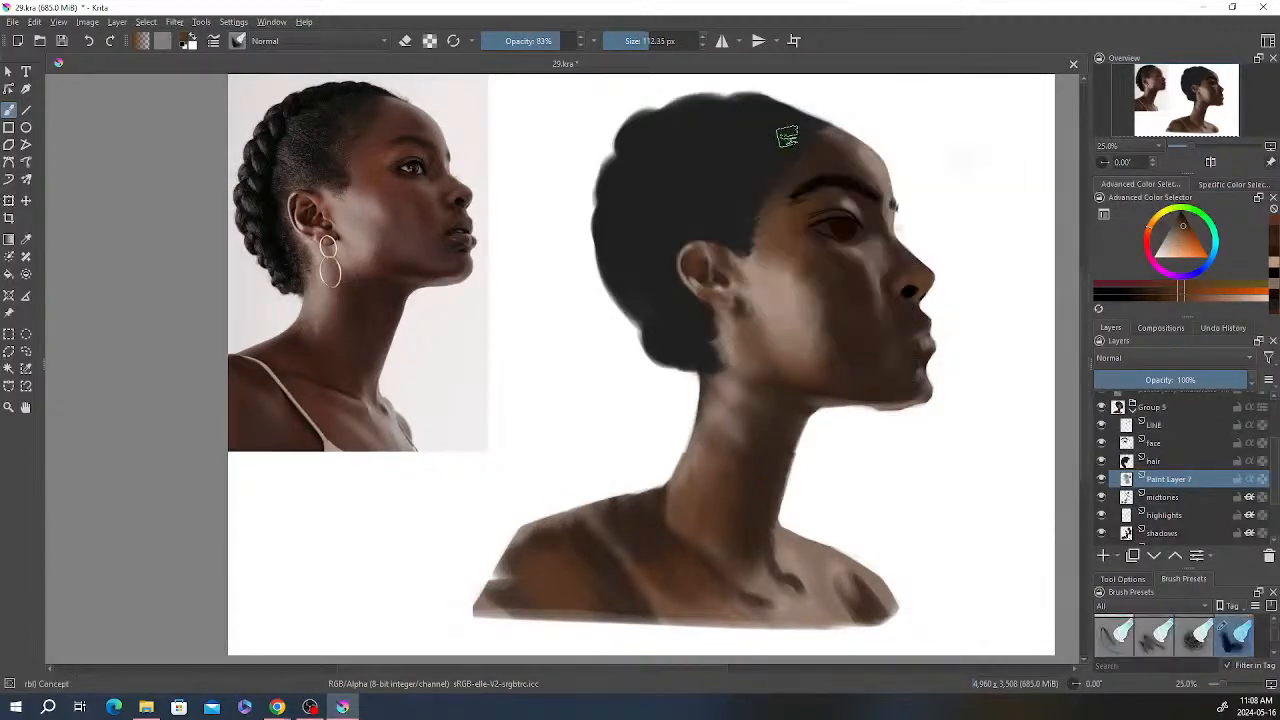
drag(645, 44, 637, 46)
Step: Select the highlights layer, pick a light greyish brown and set the Basic-3 Flow brush to 37.04 px
click(1164, 515)
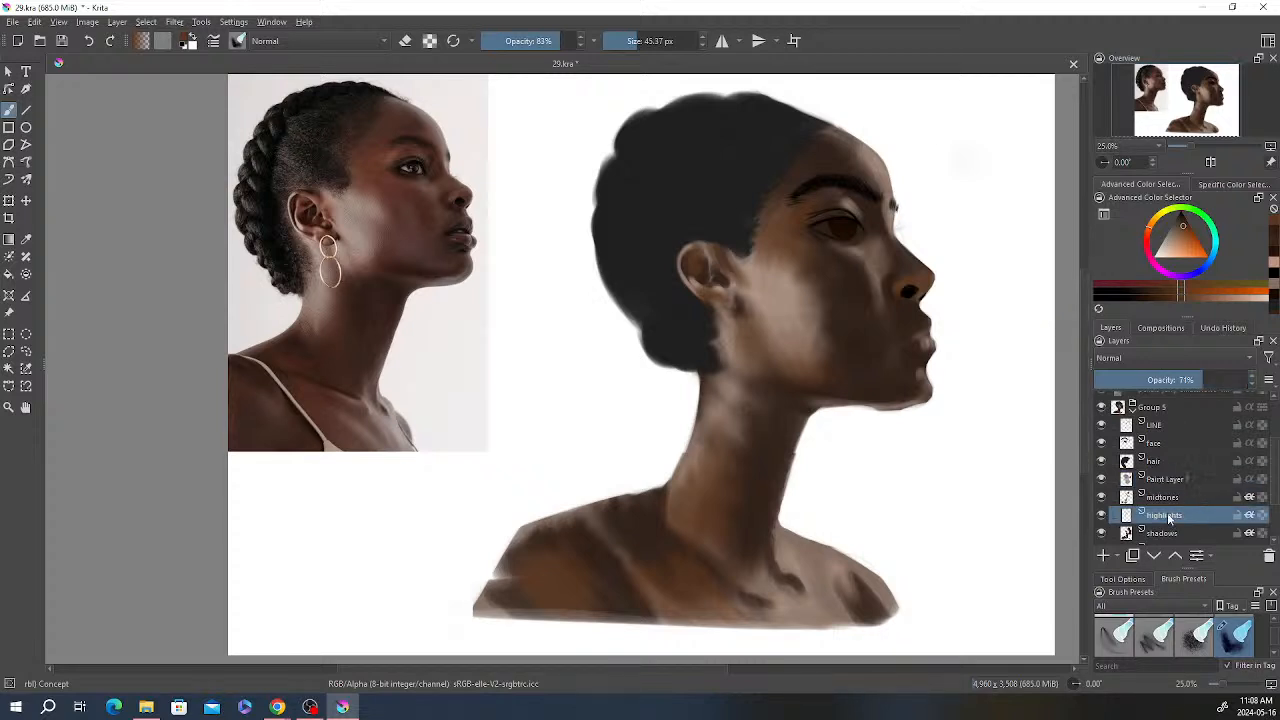
right_click(922, 242)
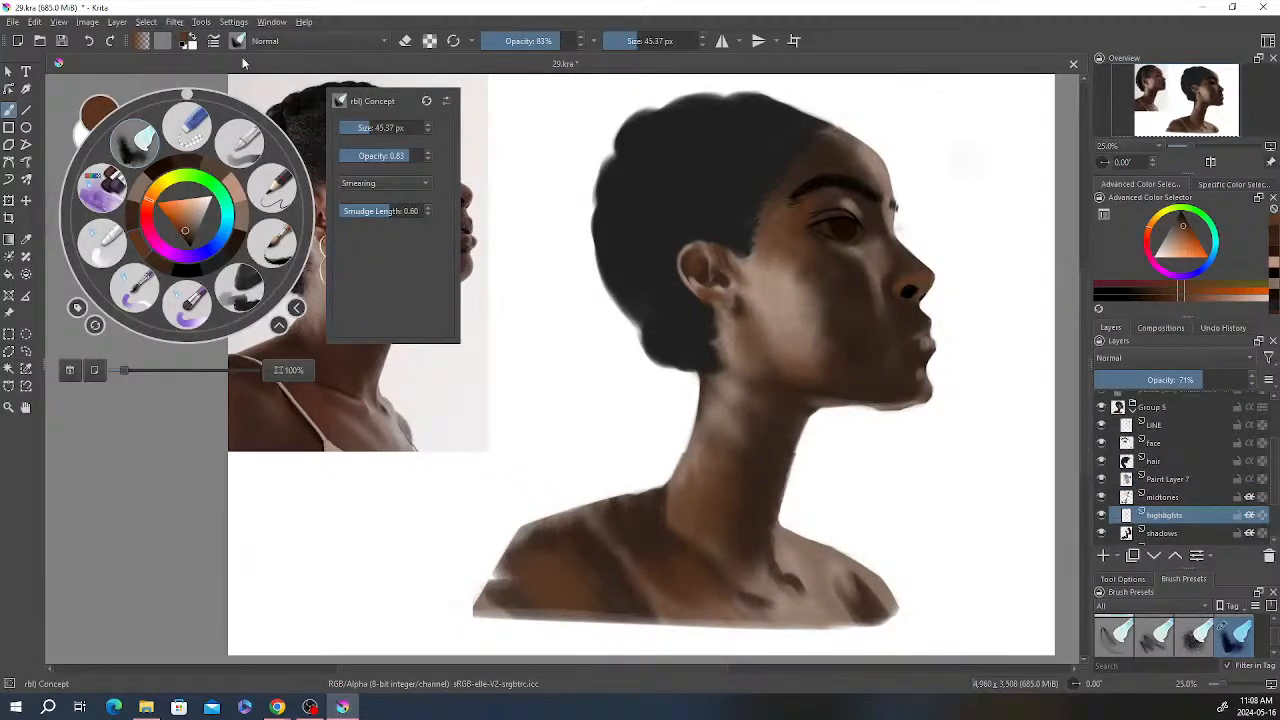
click(234, 188)
right_click(638, 151)
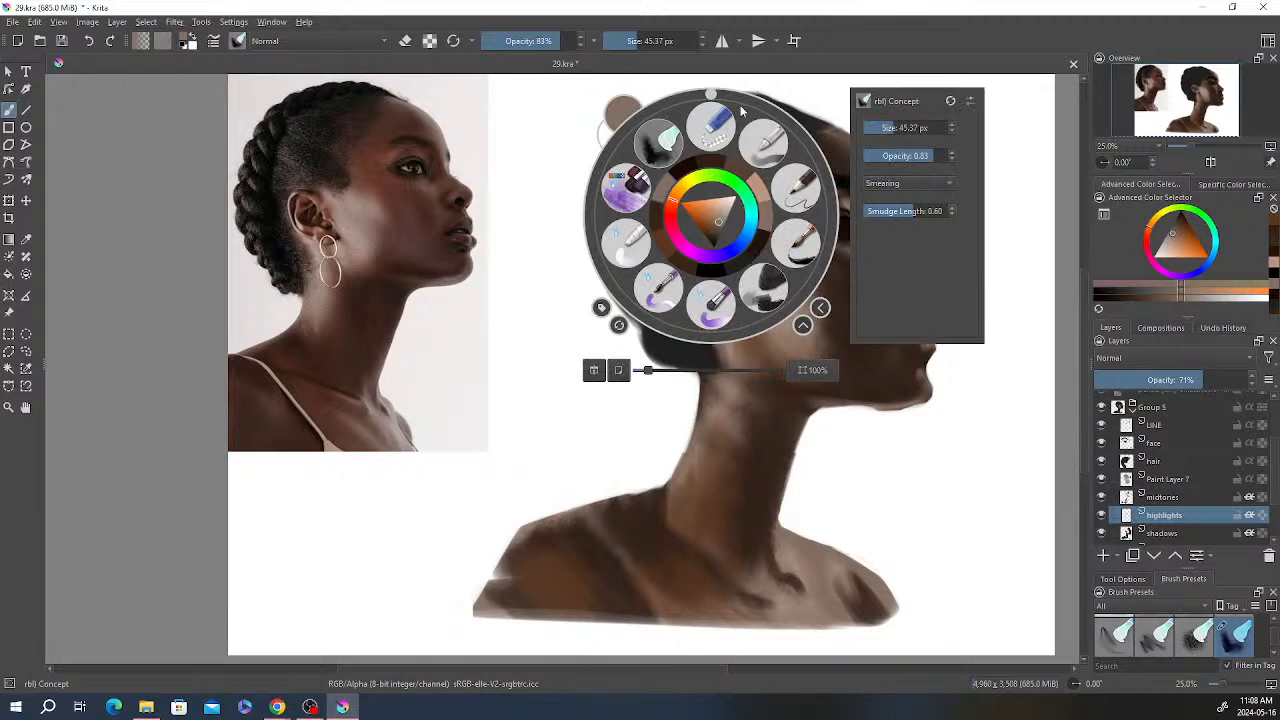
click(764, 144)
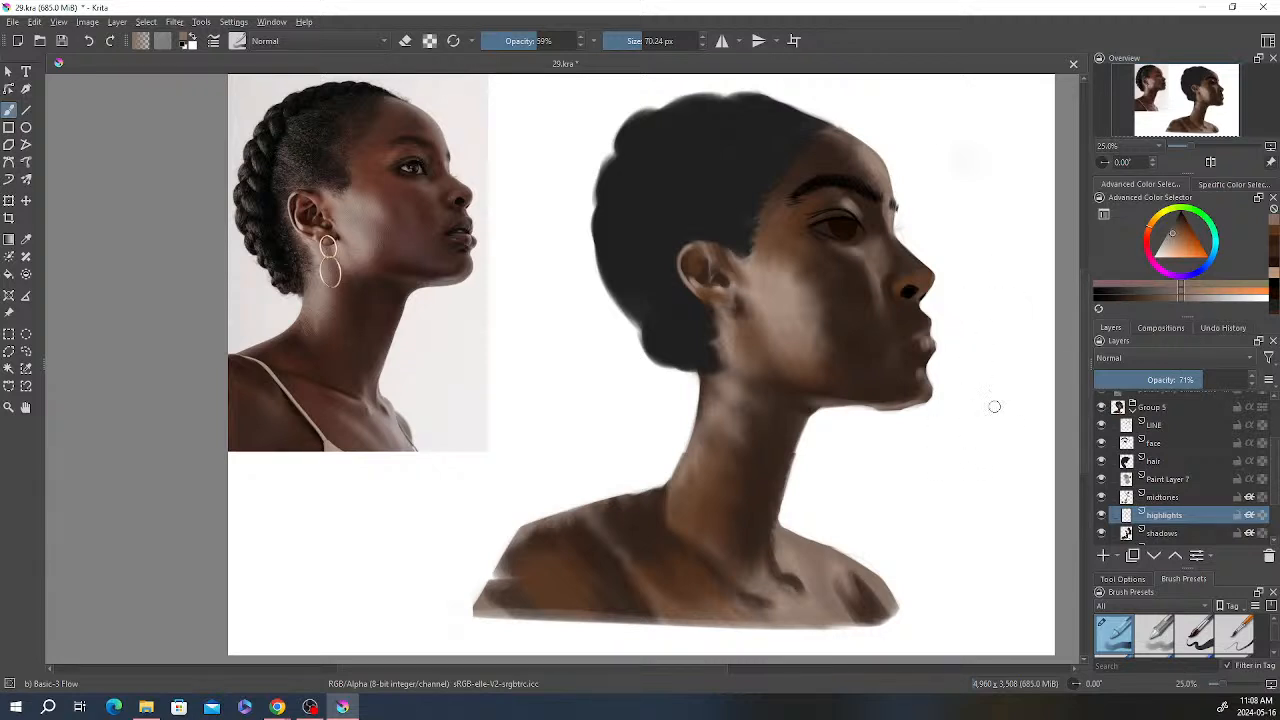
right_click(855, 165)
drag(365, 127, 355, 127)
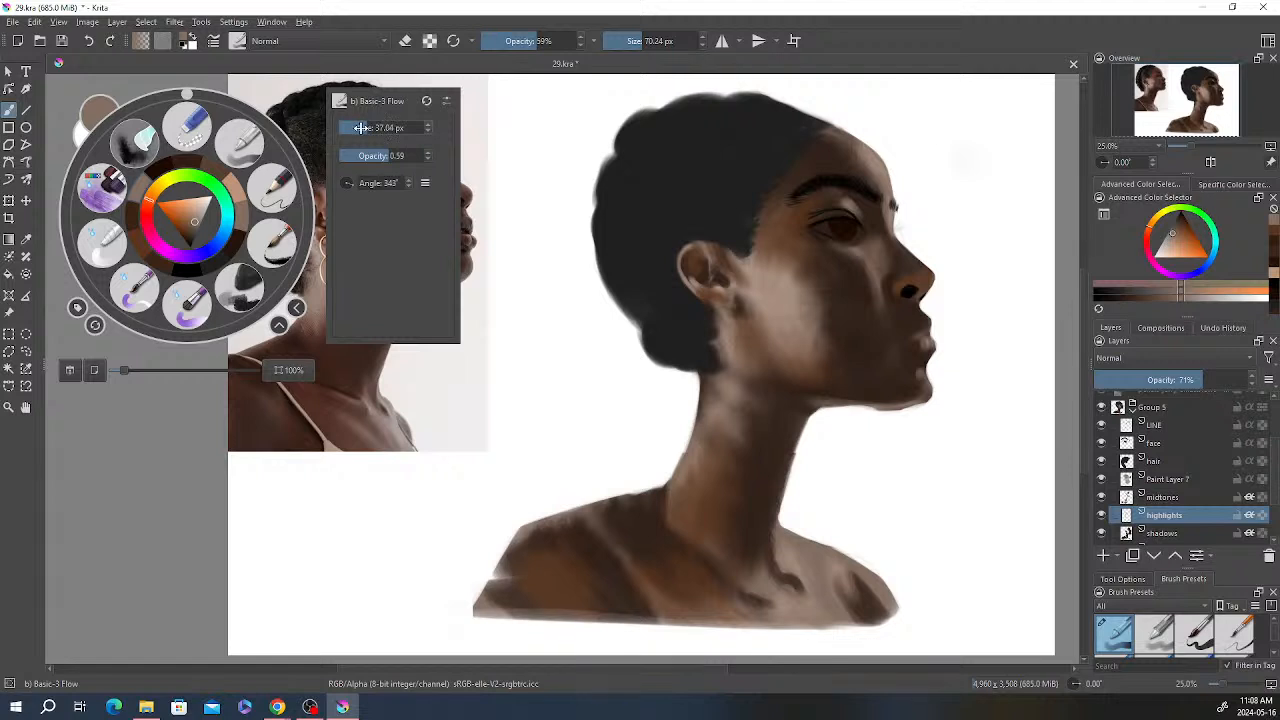
click(921, 322)
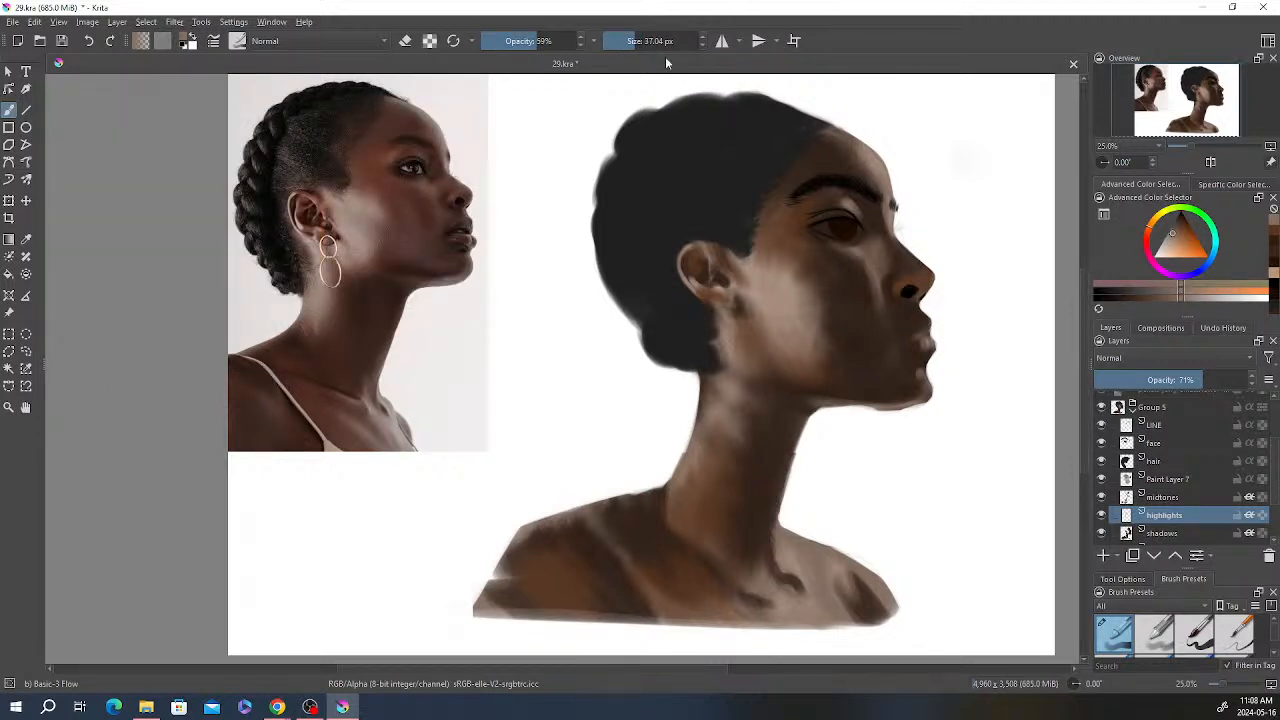
Step: Set the brush size to 27.20 px and paint highlights around the lips, erasing the excess
drag(630, 38, 624, 40)
click(631, 40)
key(e)
key(e)
key(e)
Step: Compare the portrait with and without the highlights layer and with and without the midtones layer
click(1104, 515)
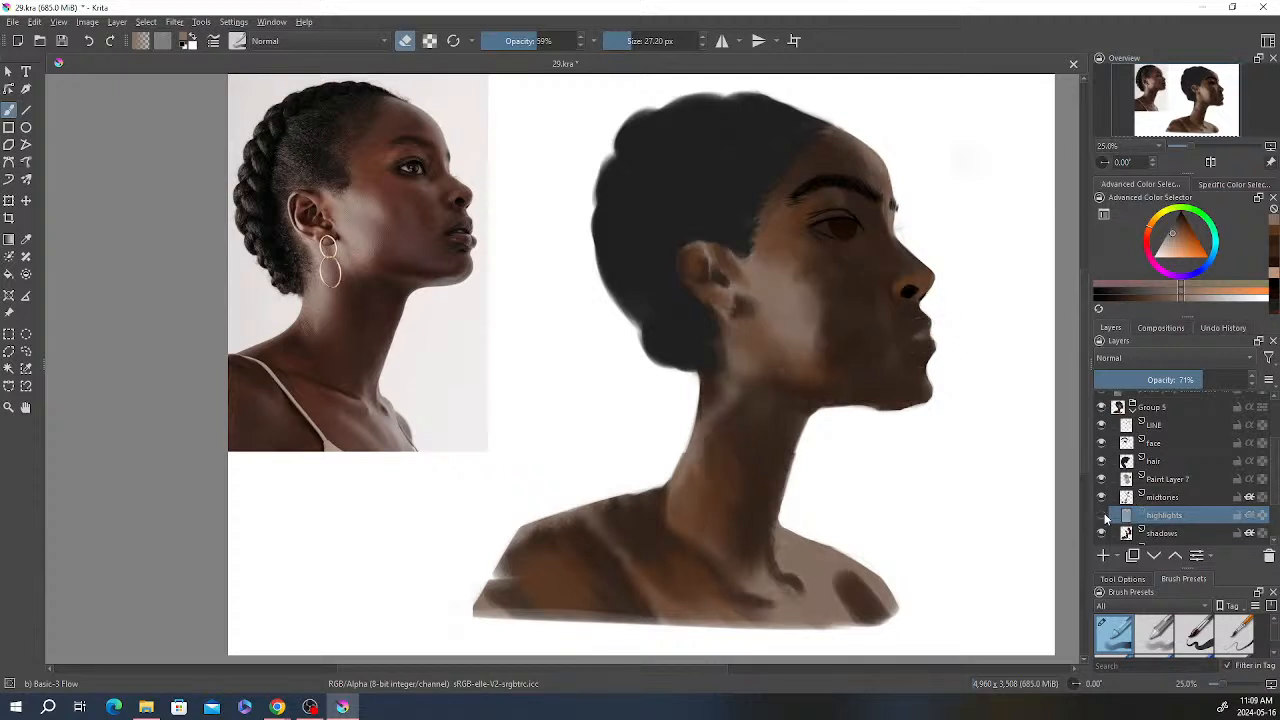
click(1104, 515)
click(1165, 497)
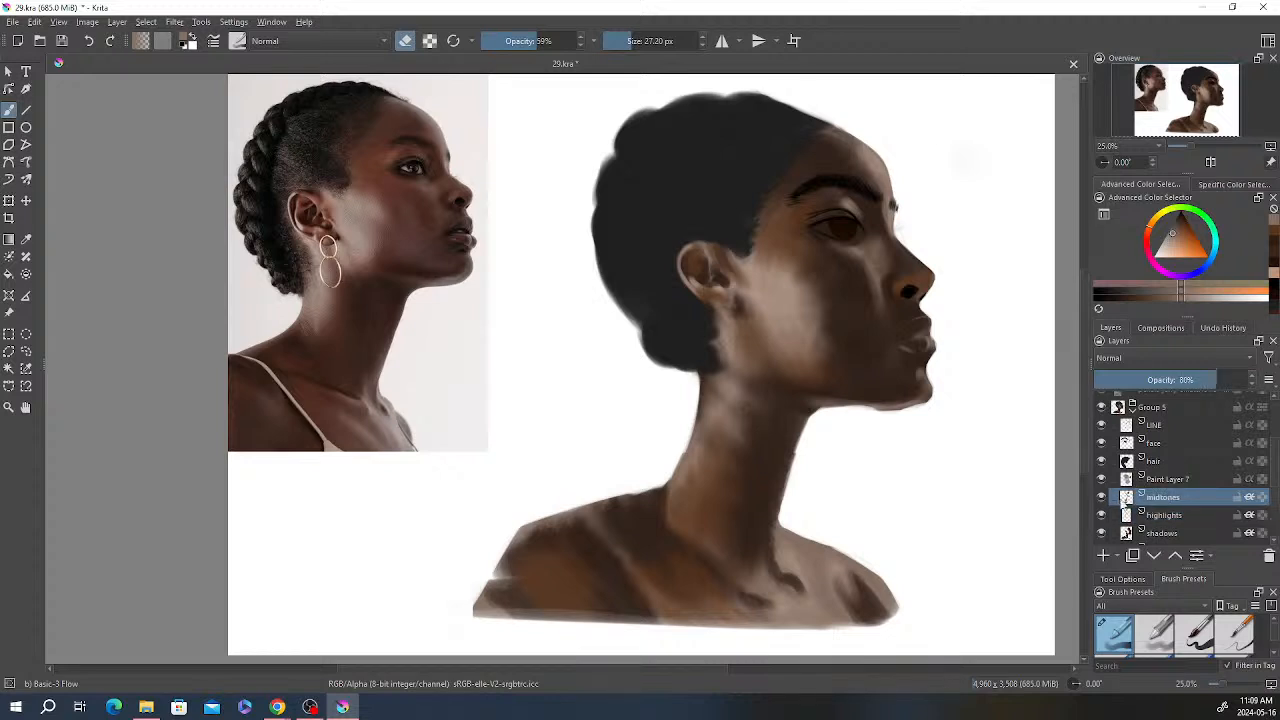
click(1102, 497)
click(1103, 497)
Step: Refine the lip highlights on the highlights layer by alternately painting and erasing with the 27.20 px brush
key(e)
click(1170, 515)
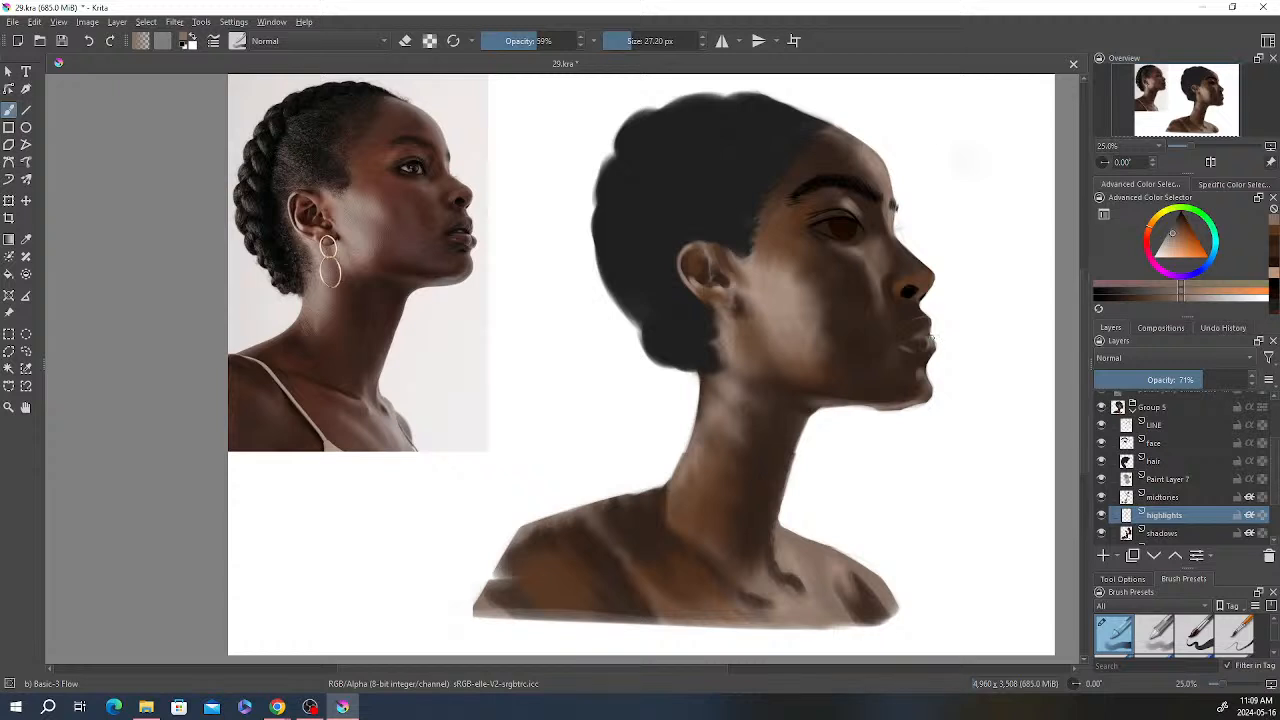
key(e)
key(e)
key(e)
Step: On the face layer, paint the parting line between the lips in very dark brown and black with the 27.20 px brush
key(Page_Down)
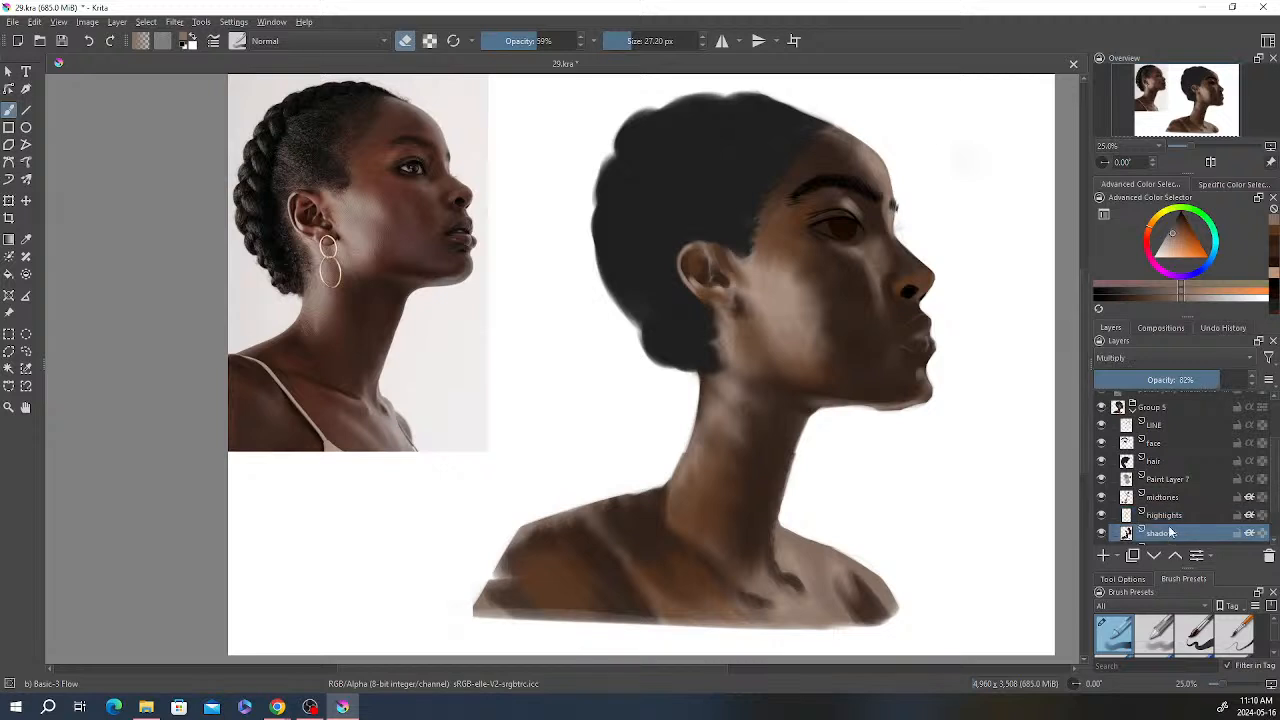
right_click(979, 350)
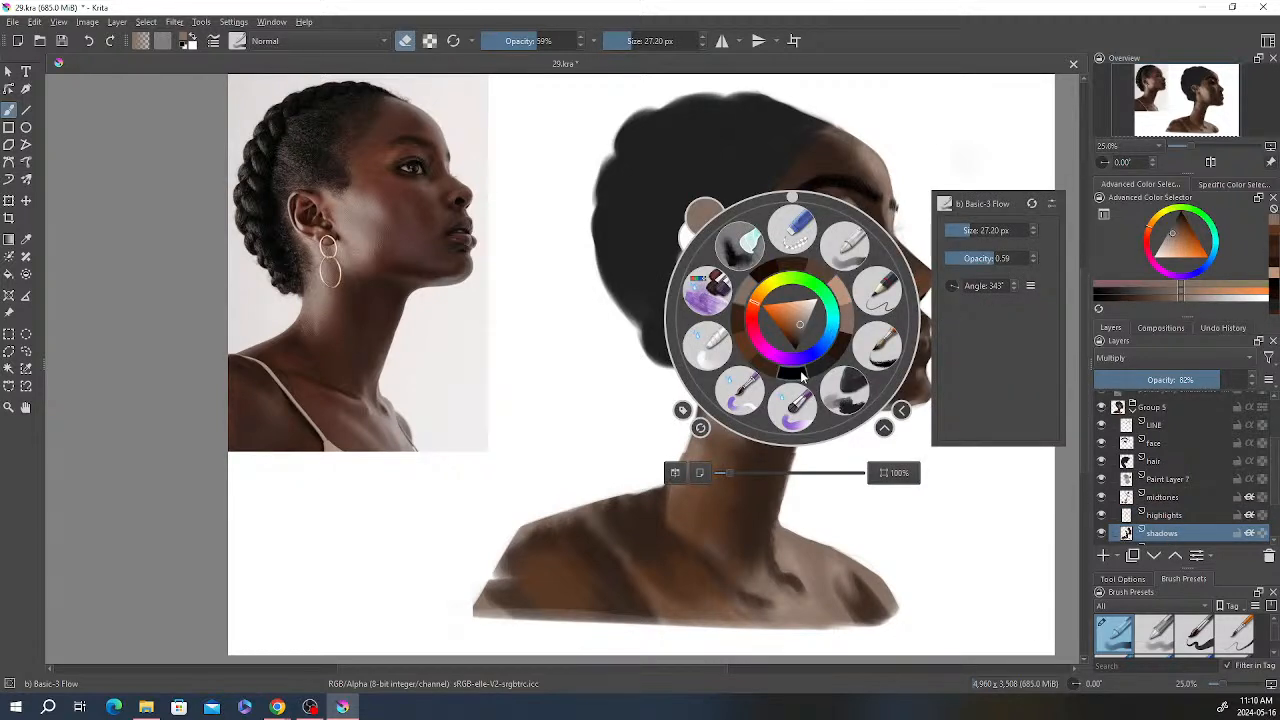
click(768, 270)
key(e)
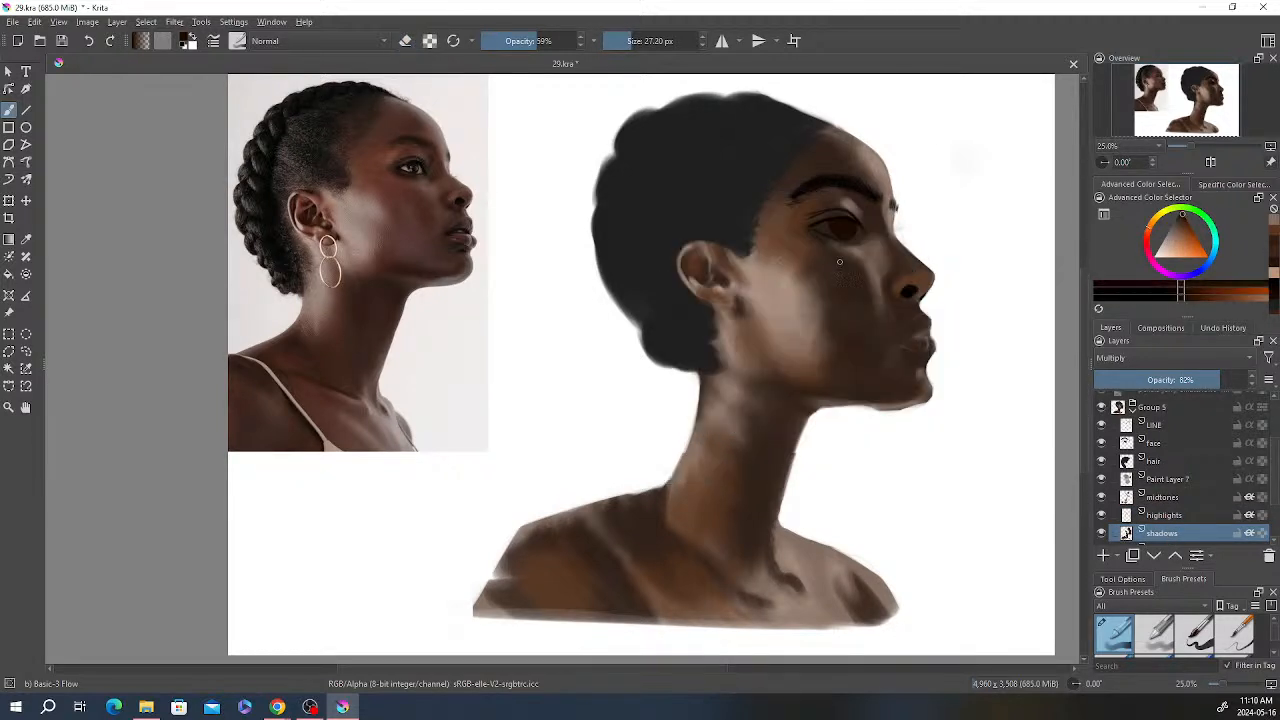
click(1160, 443)
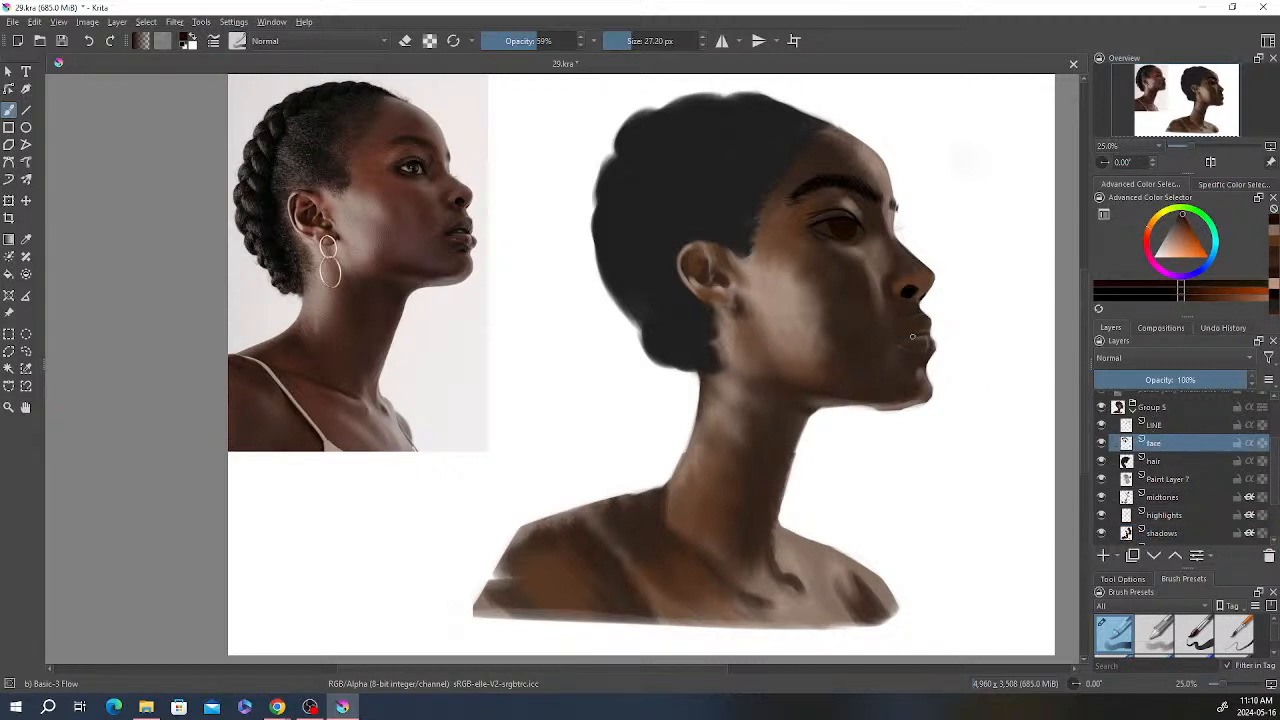
right_click(792, 305)
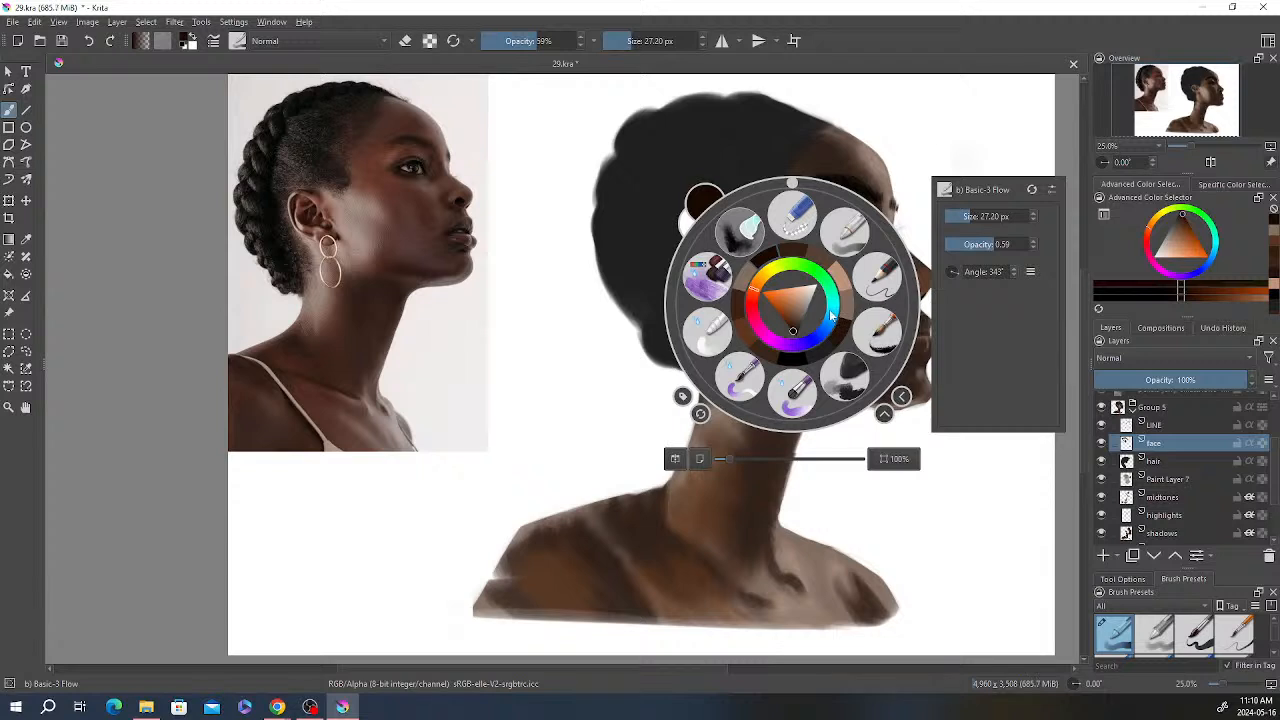
click(795, 364)
mouse_move(920, 330)
mouse_down()
mouse_move(932, 333)
mouse_move(912, 338)
mouse_move(936, 332)
mouse_up()
Step: Refine the line between the lips on the face layer by alternately erasing and painting at a brush size of 20.30 px
key(e)
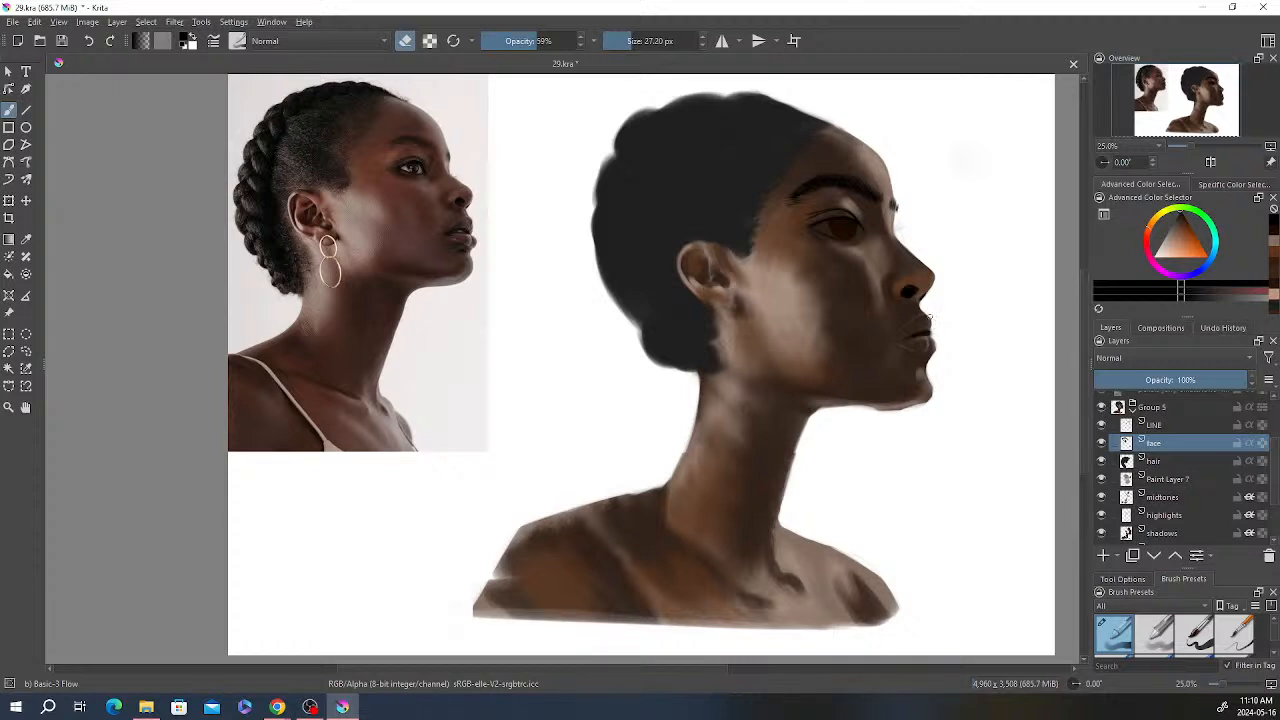
key(e)
click(628, 44)
key(e)
key(e)
key(e)
key(e)
key(e)
scroll(926, 305, down, 1)
scroll(960, 321, up, 1)
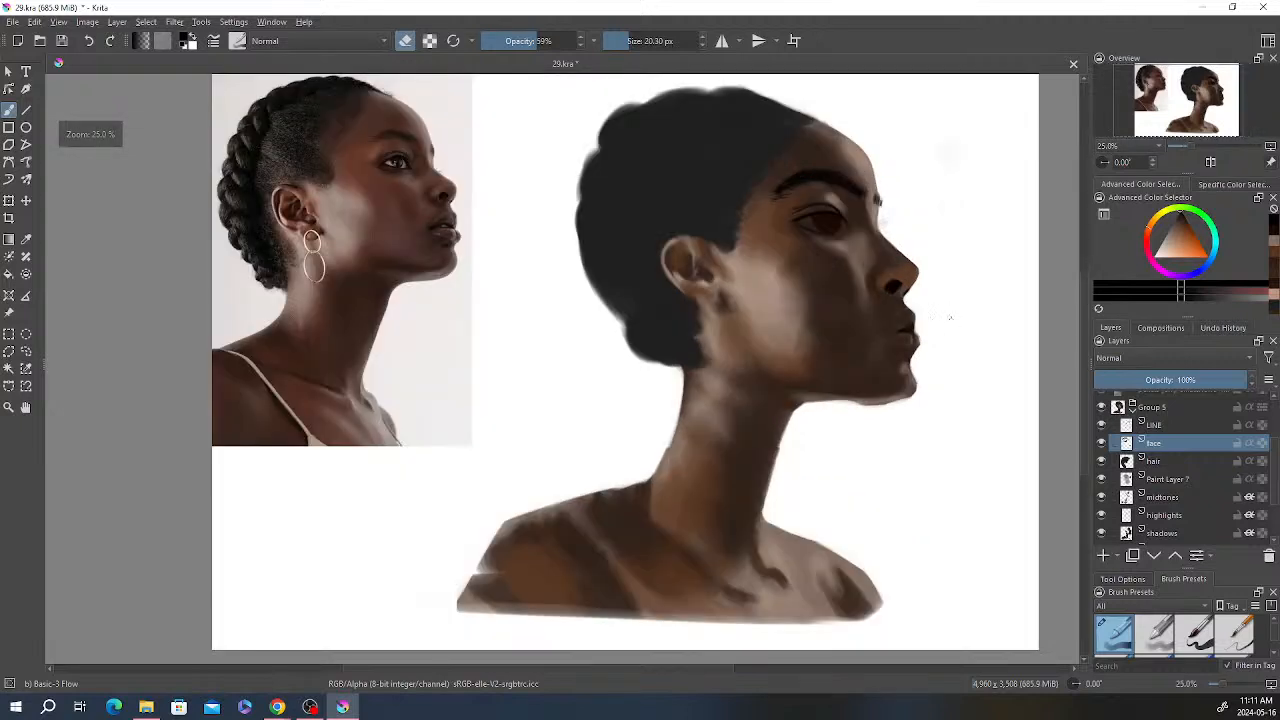
drag(909, 307, 943, 310)
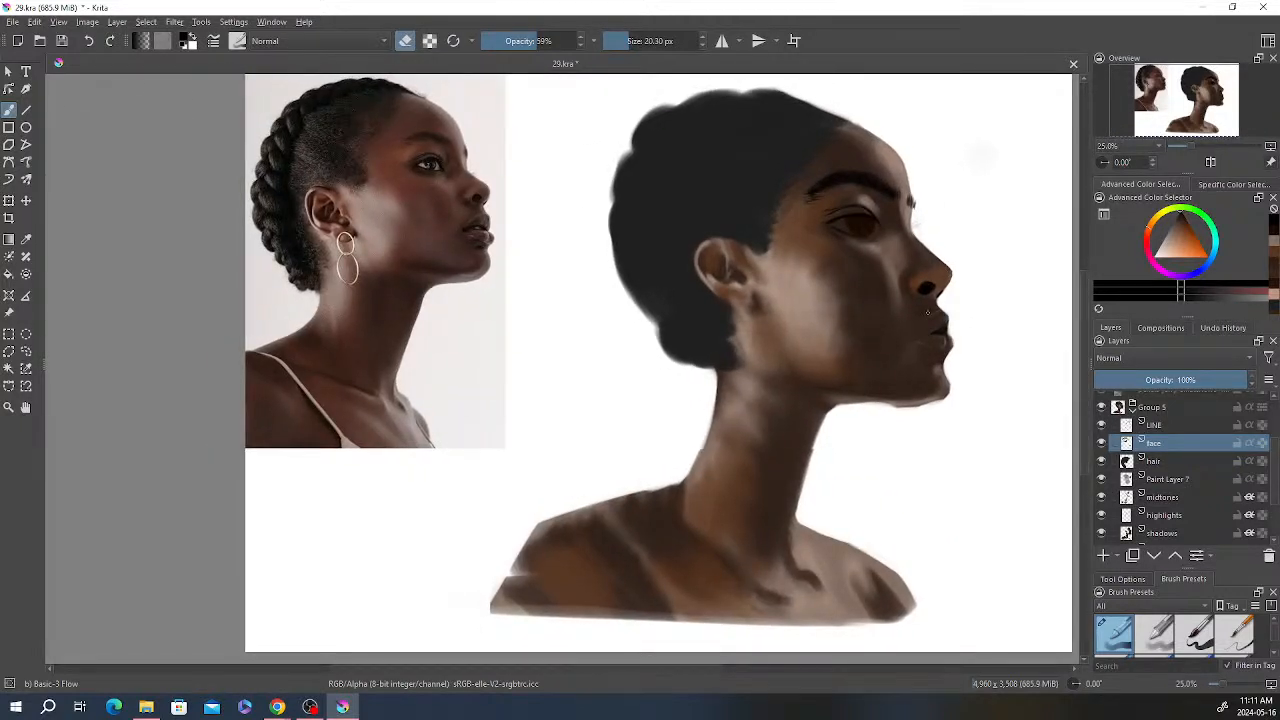
Step: Select the highlights layer, compare the portrait without it, and erase facial highlights softly at 70.24 px and 48% opacity
click(1172, 484)
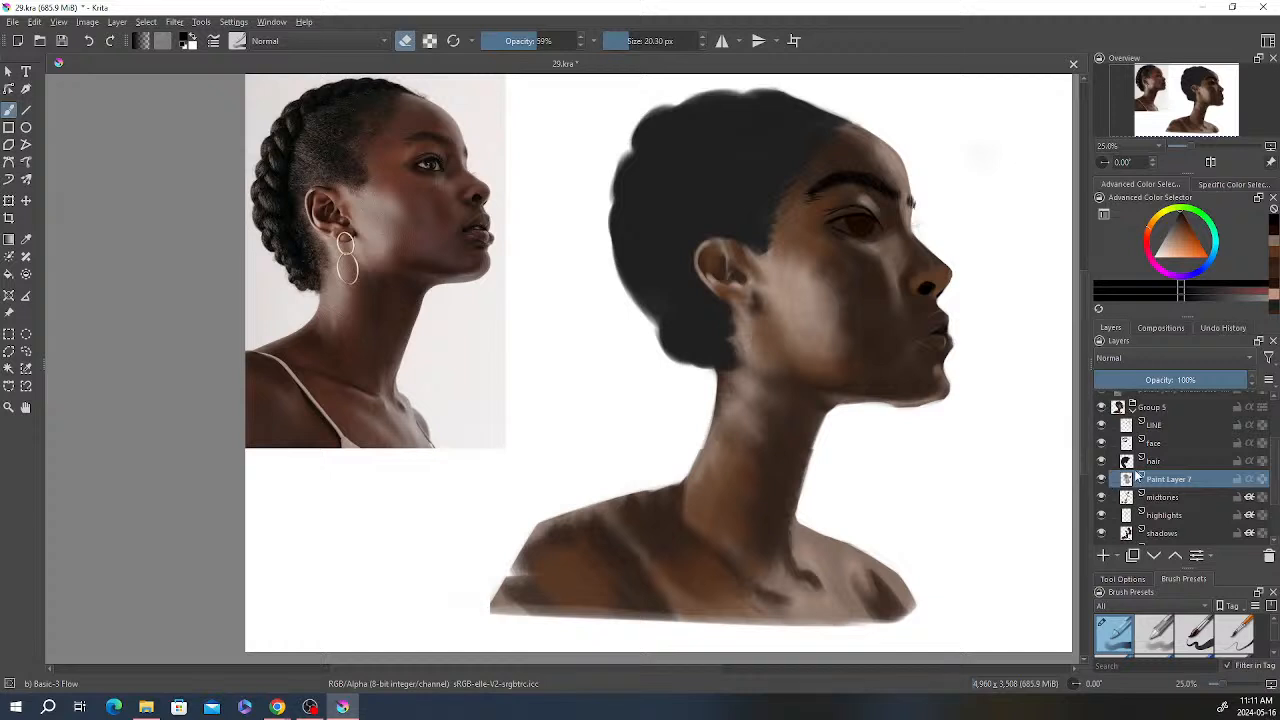
click(1160, 516)
click(1102, 516)
click(1102, 516)
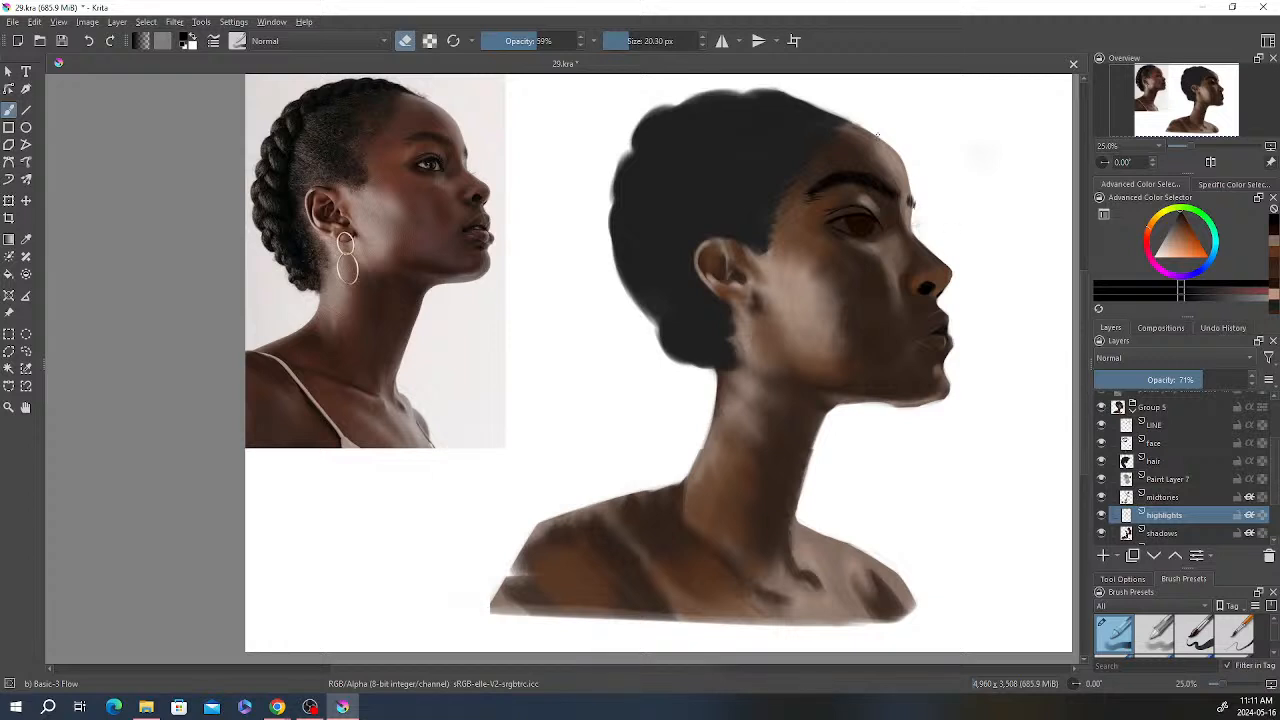
drag(633, 40, 642, 40)
drag(535, 41, 527, 41)
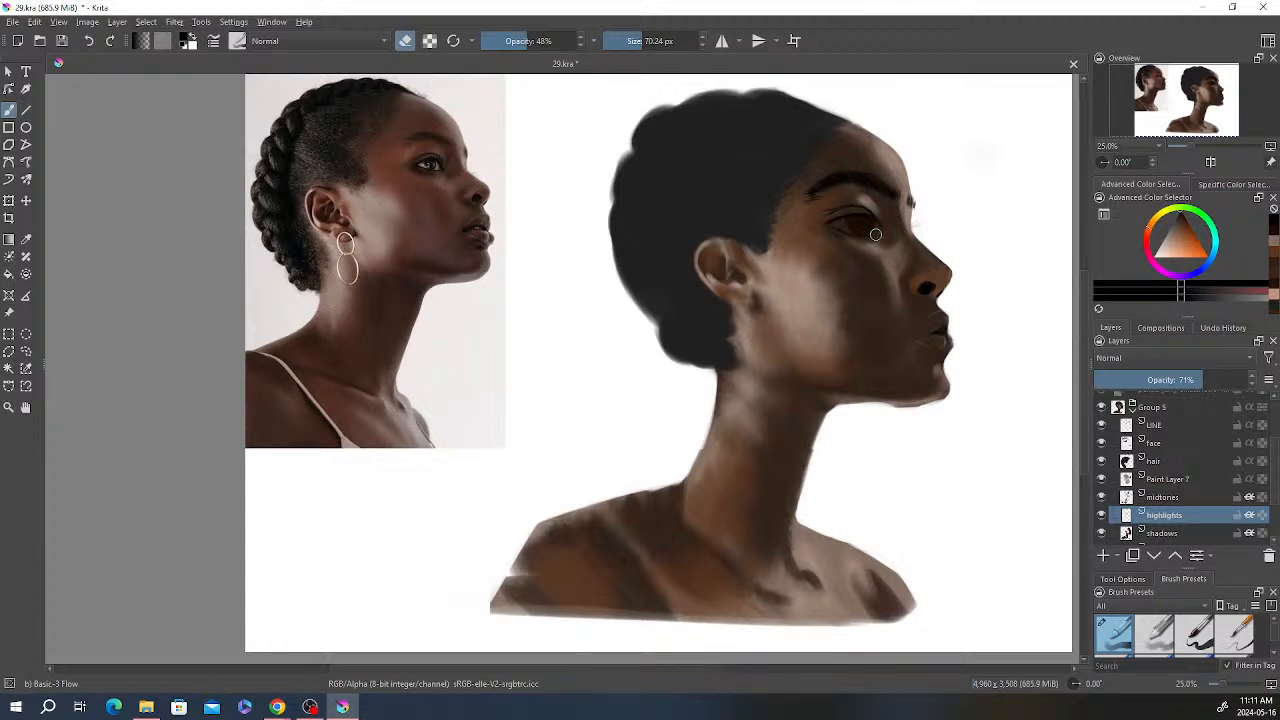
Step: Refine the facial highlights, painting at 18.77 px and erasing at 29.14 px with opacity raised to 55%, comparing with the highlights layer hidden
click(1101, 515)
click(1101, 515)
click(628, 43)
key(e)
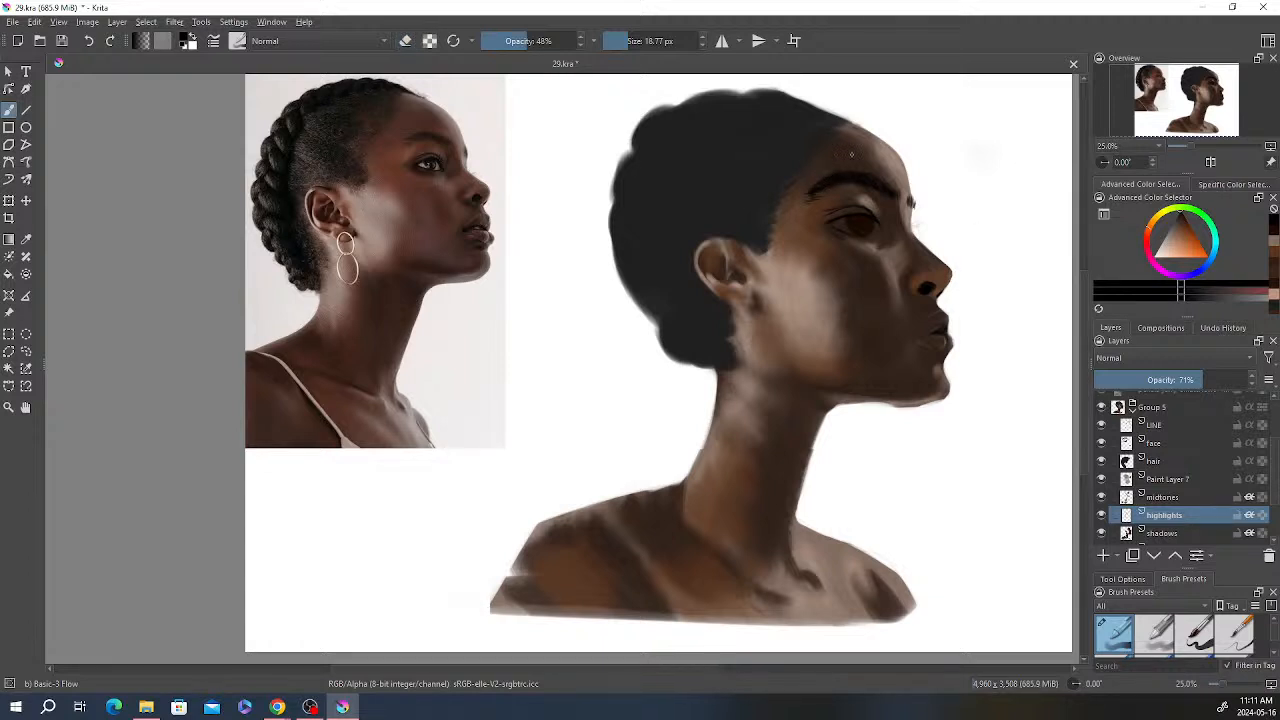
click(631, 41)
key(e)
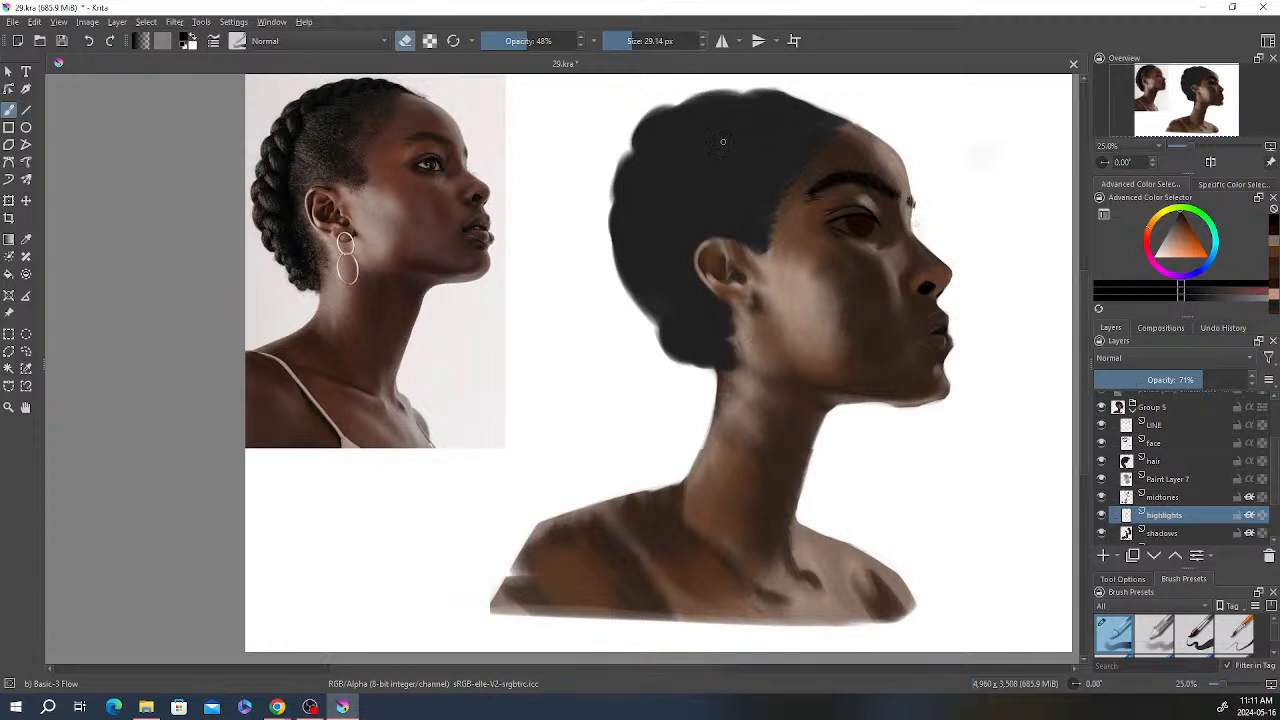
click(534, 41)
click(1101, 515)
click(1101, 515)
Step: Select the shadows layer, compare the portrait without it, and paint very dark brown shadows on the face at 29.14 px
click(1115, 534)
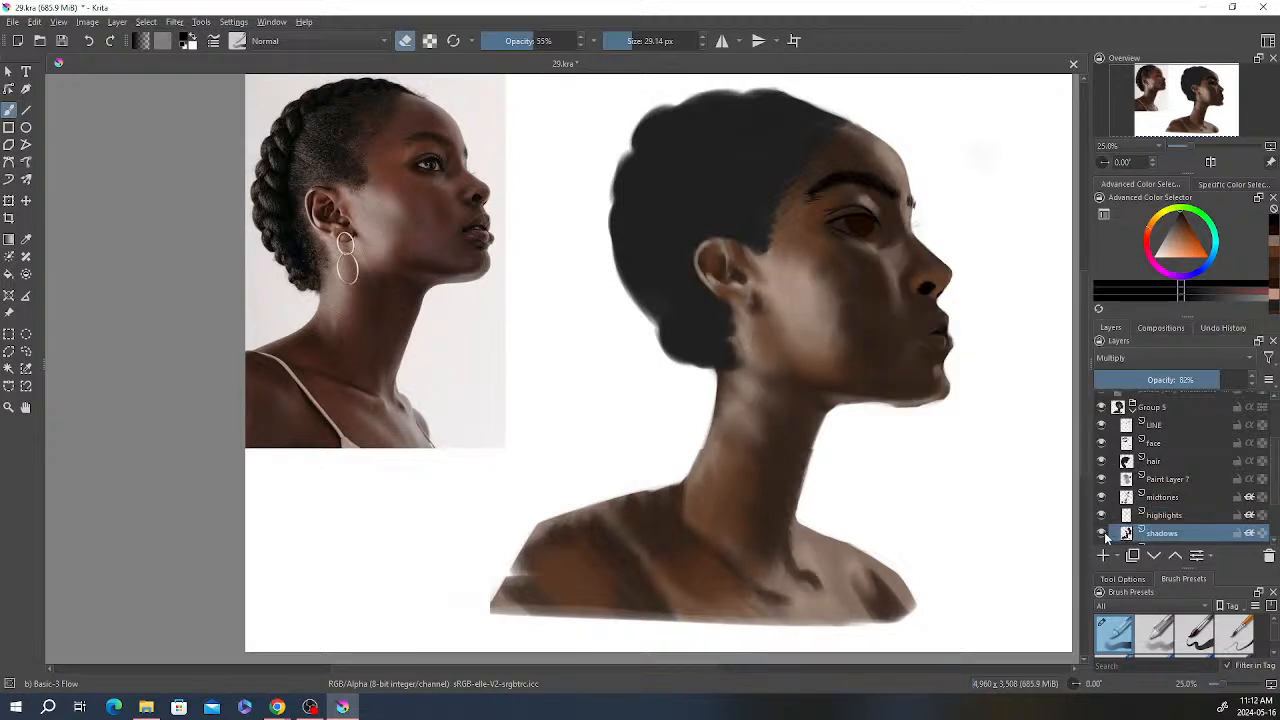
click(1102, 533)
click(1102, 533)
right_click(708, 166)
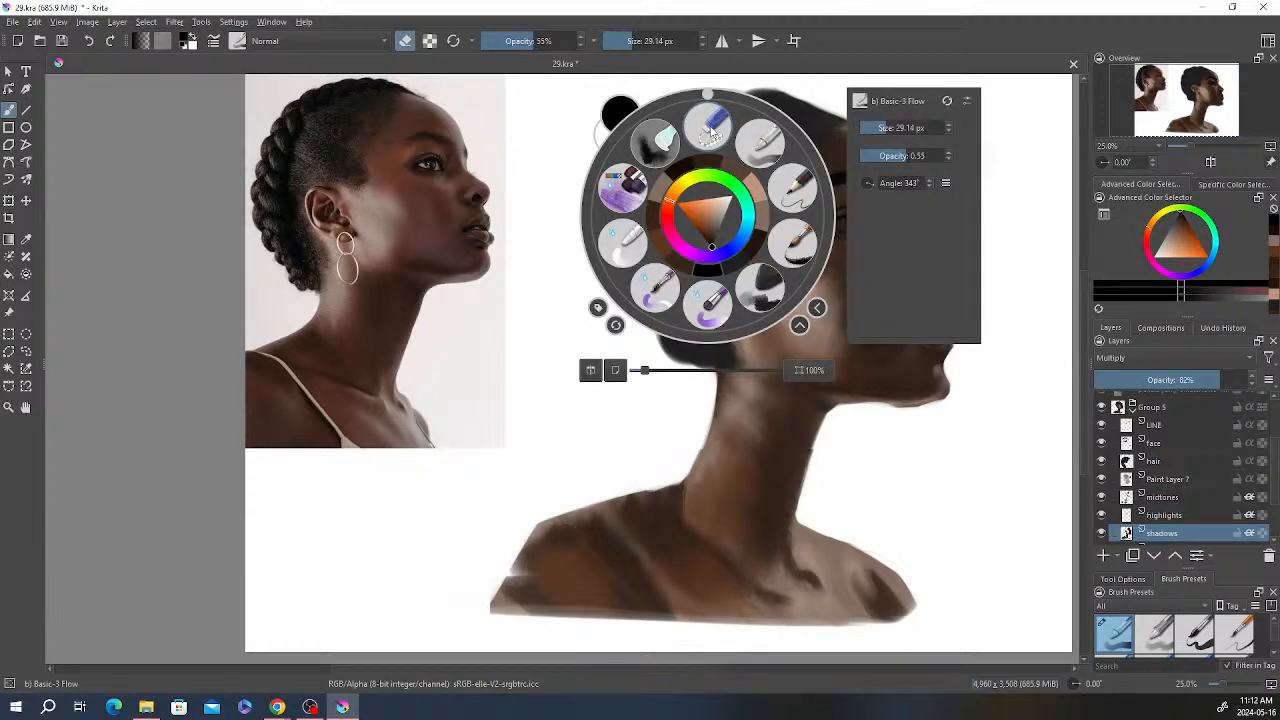
click(710, 162)
key(e)
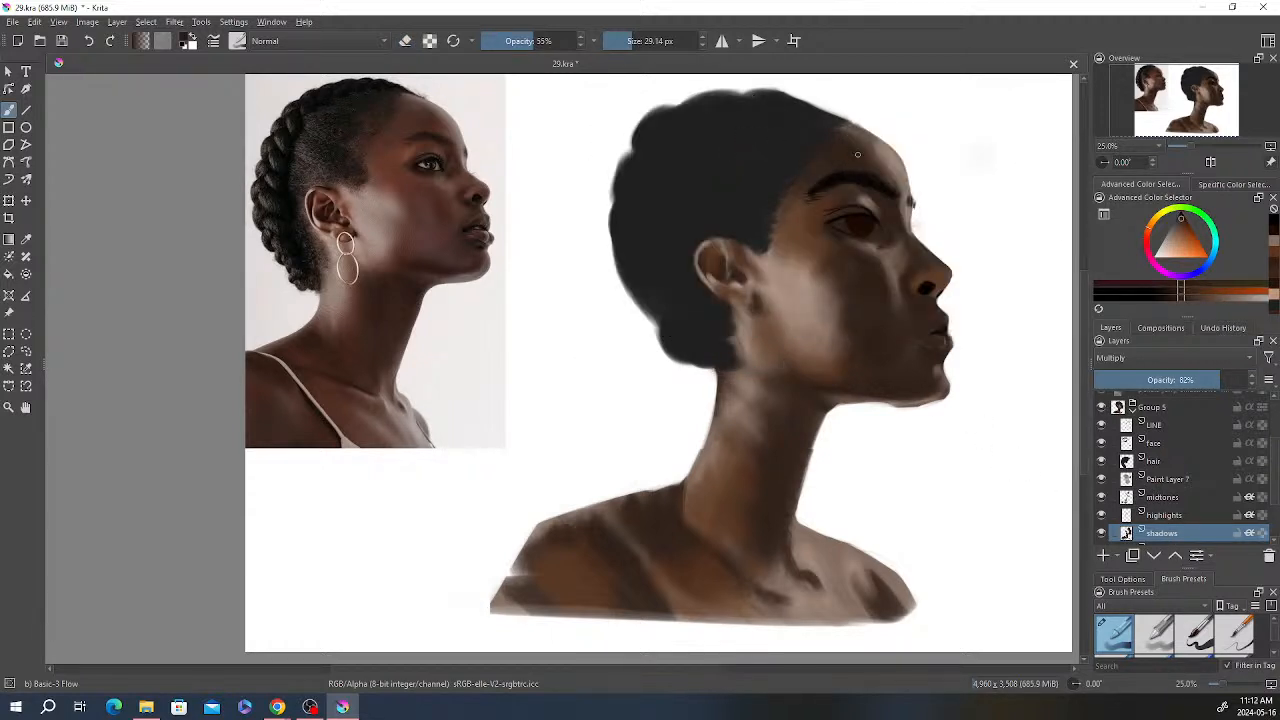
click(912, 226)
Step: Hide the shadows and highlights layers, select the base layer and sample the greyish brown skin colour from the shoulder
scroll(1160, 465, down, 3)
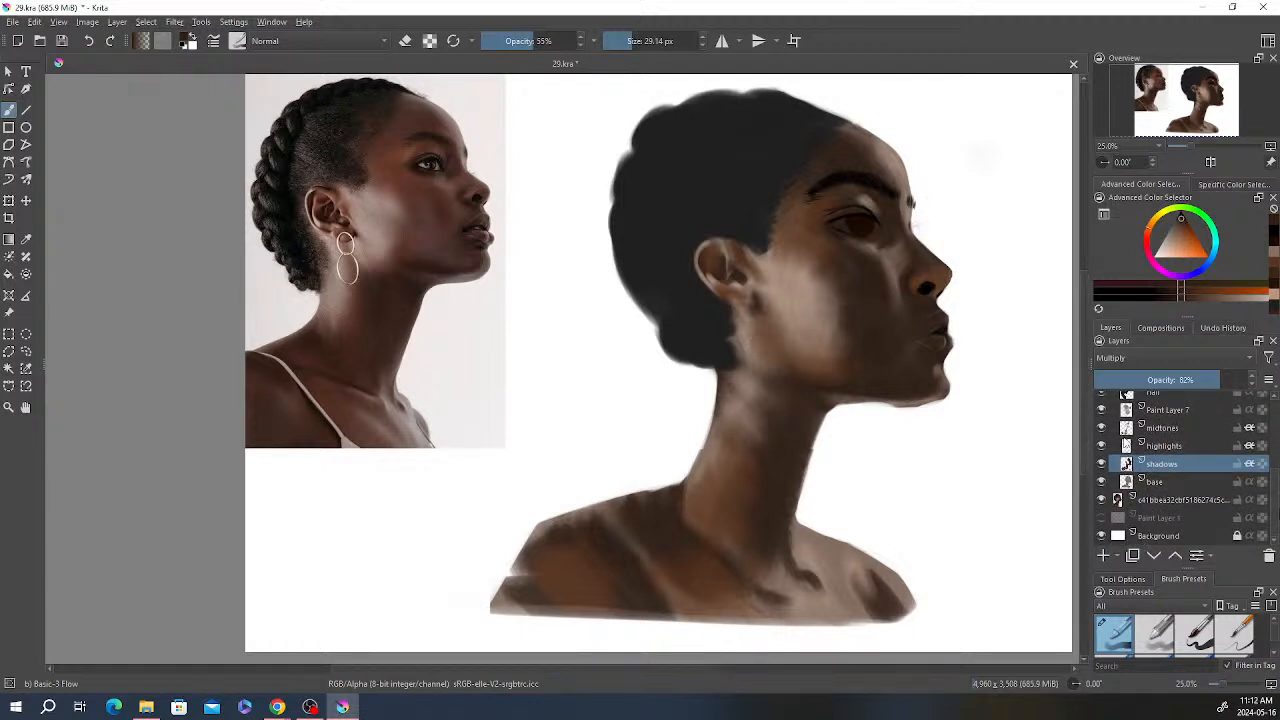
click(1103, 464)
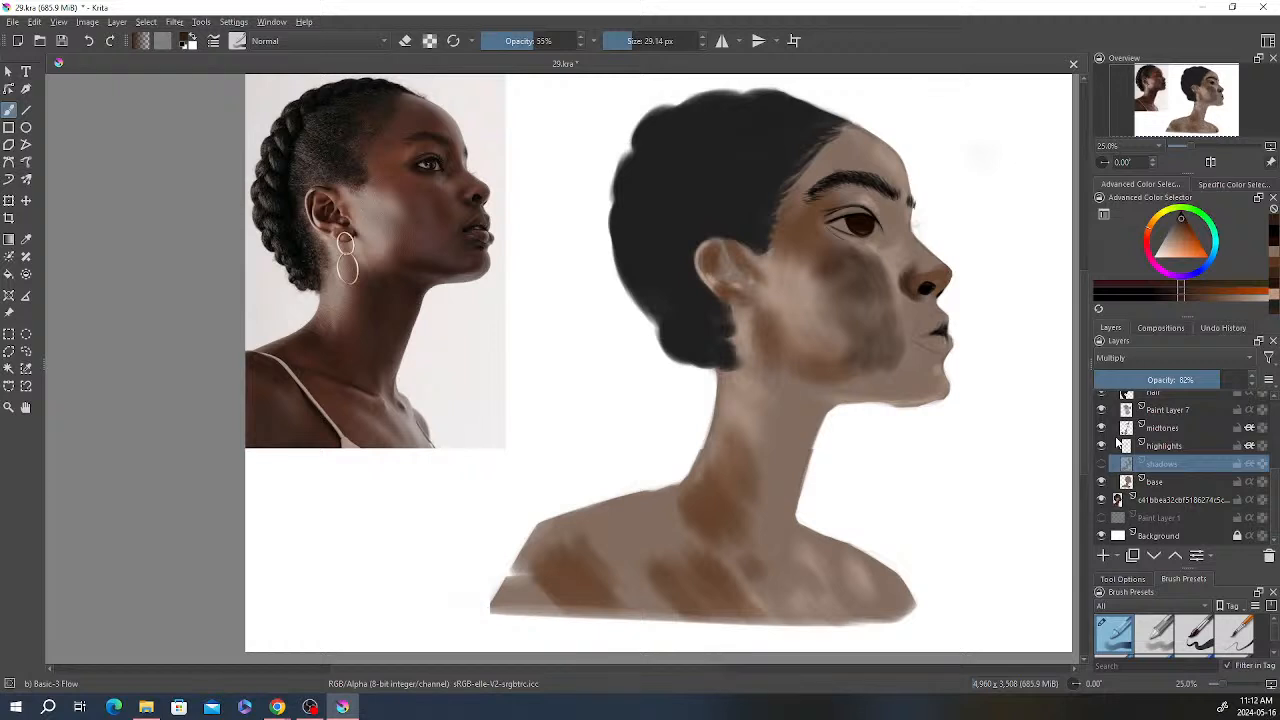
click(1101, 445)
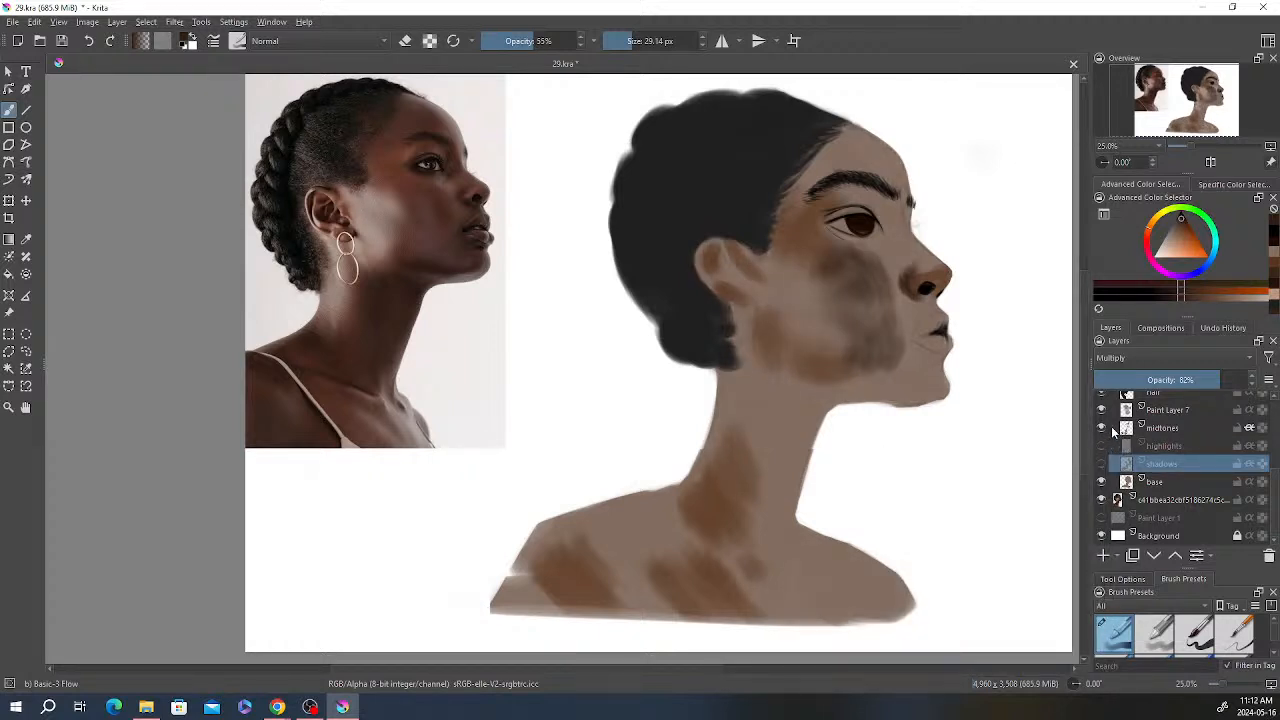
click(1158, 482)
click(26, 239)
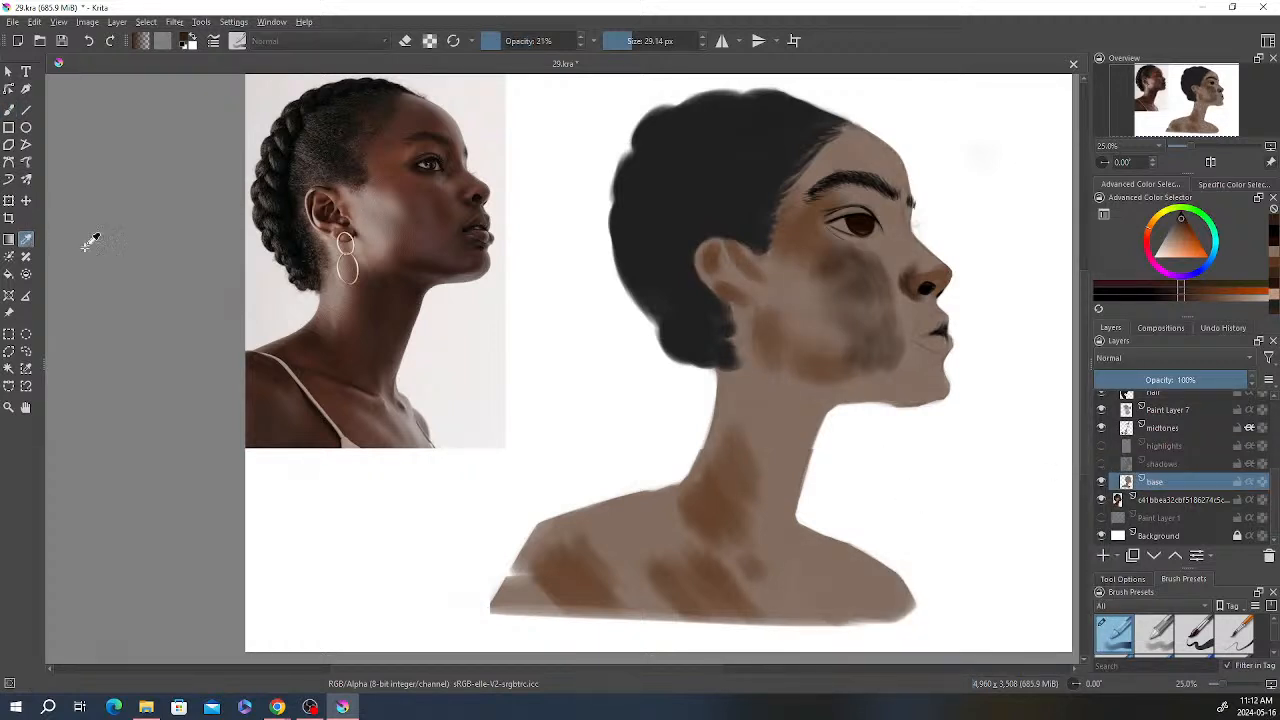
click(891, 586)
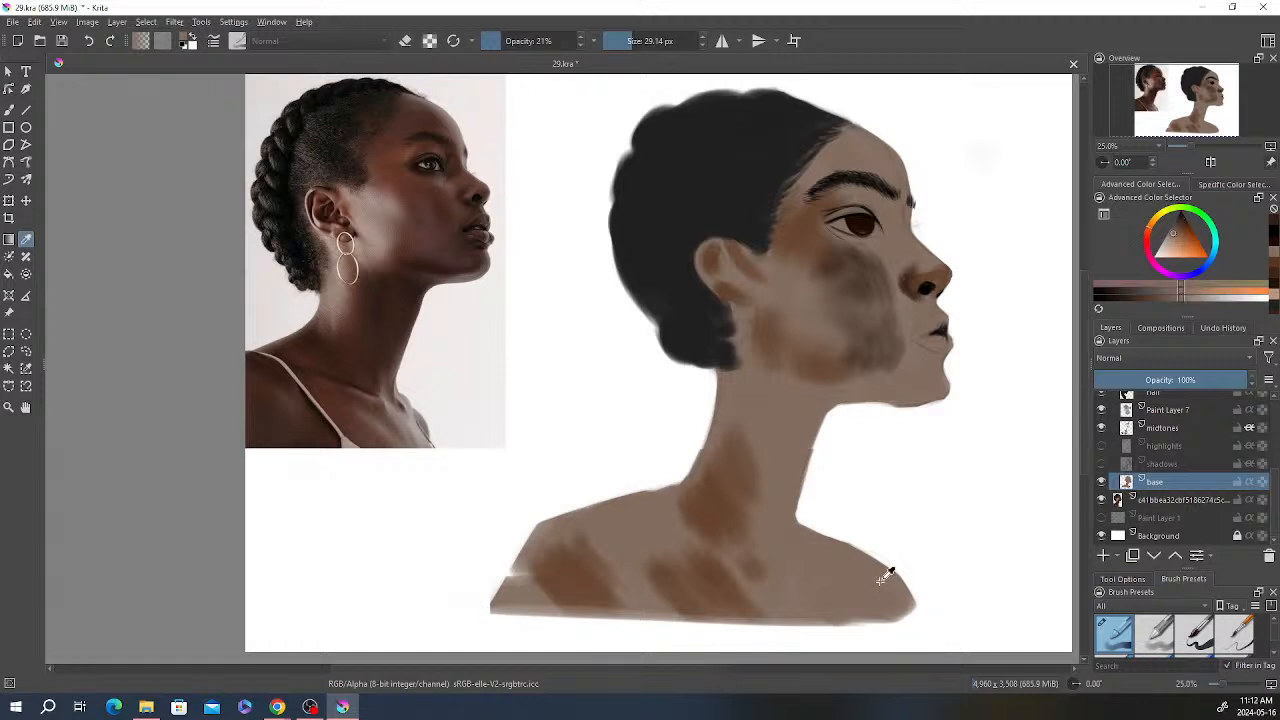
Step: Set the brush opacity to 100% and paint a clean jaw and chin edge on the base layer
click(10, 111)
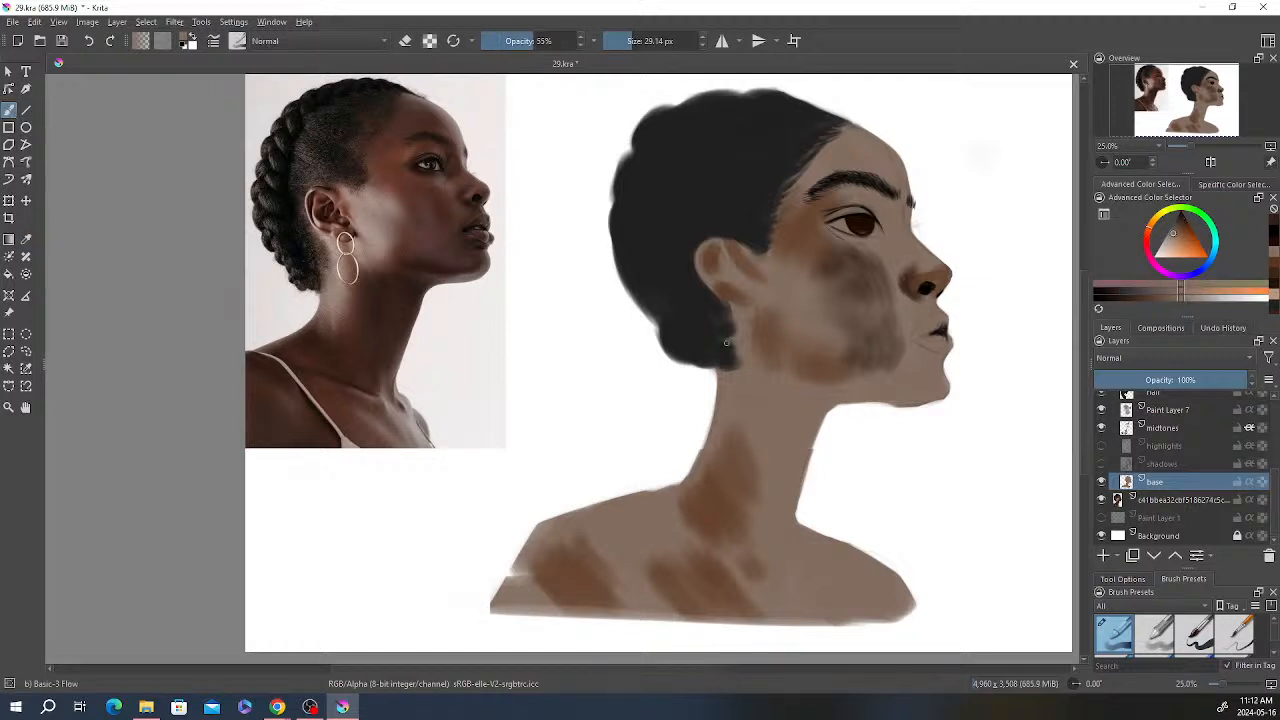
drag(548, 41, 588, 41)
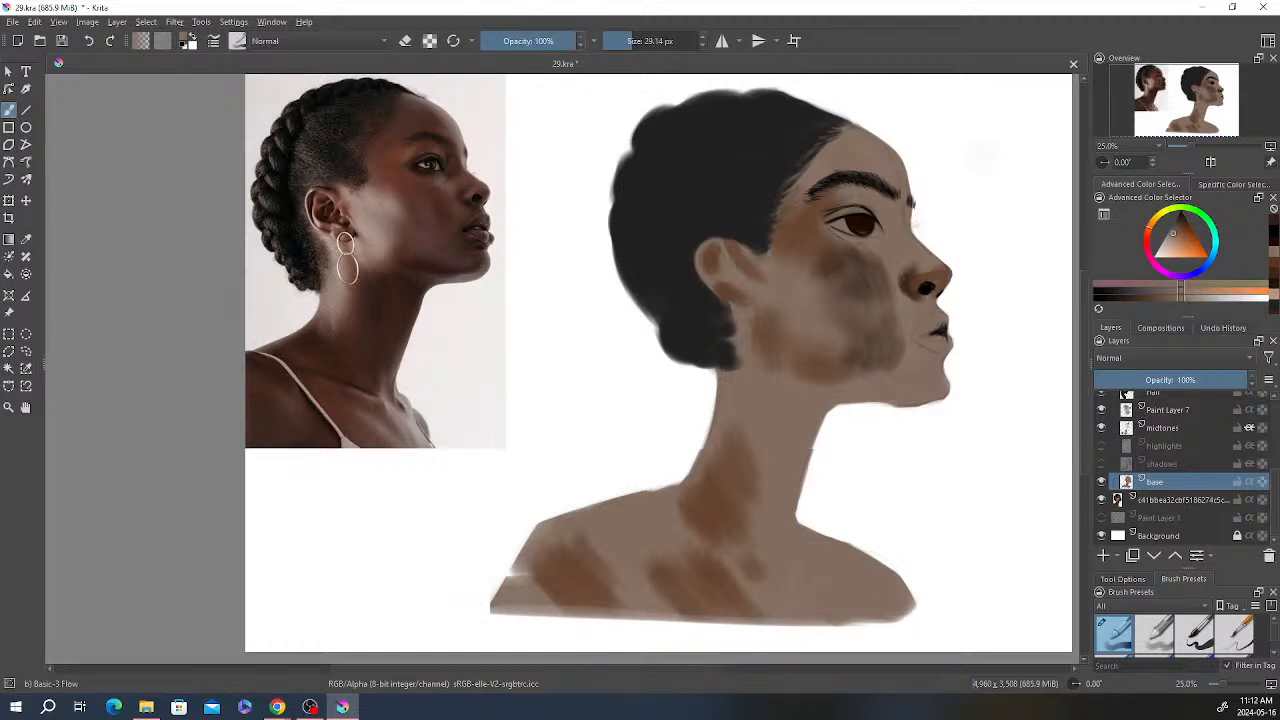
drag(836, 408, 942, 402)
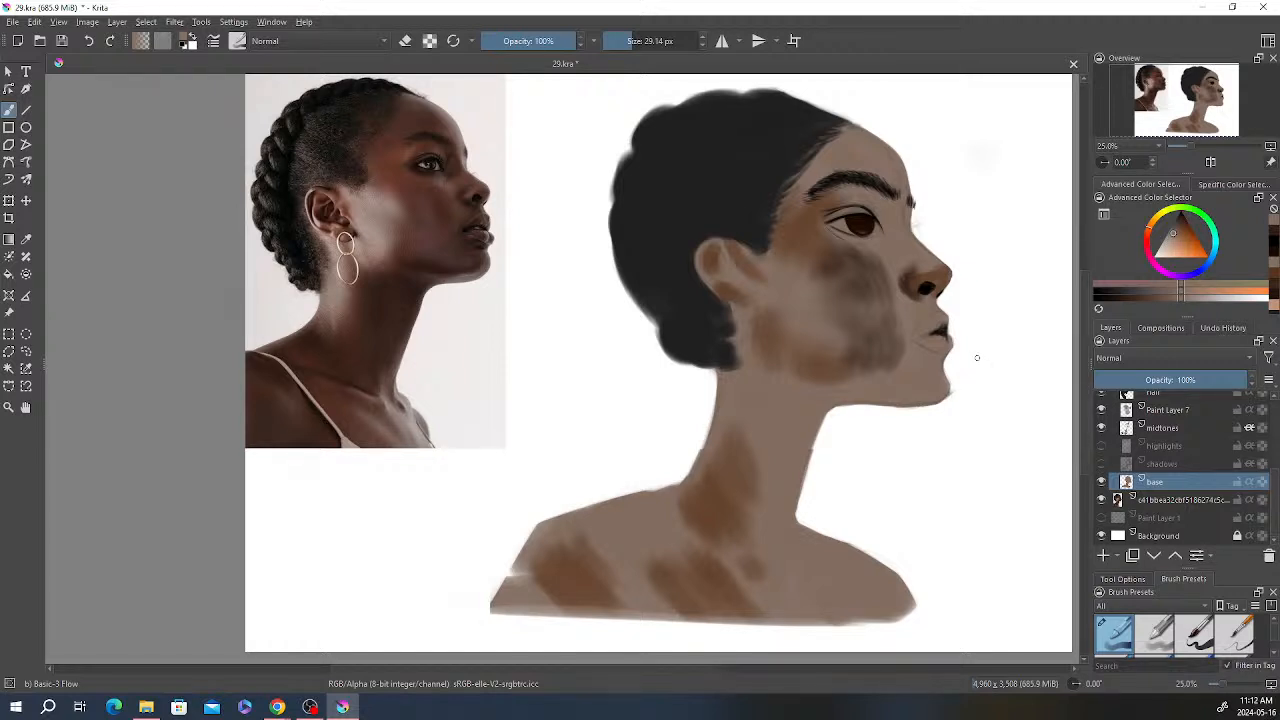
Step: Erase along the upper contour of the rear shoulder on the base layer to smooth its edge
key(e)
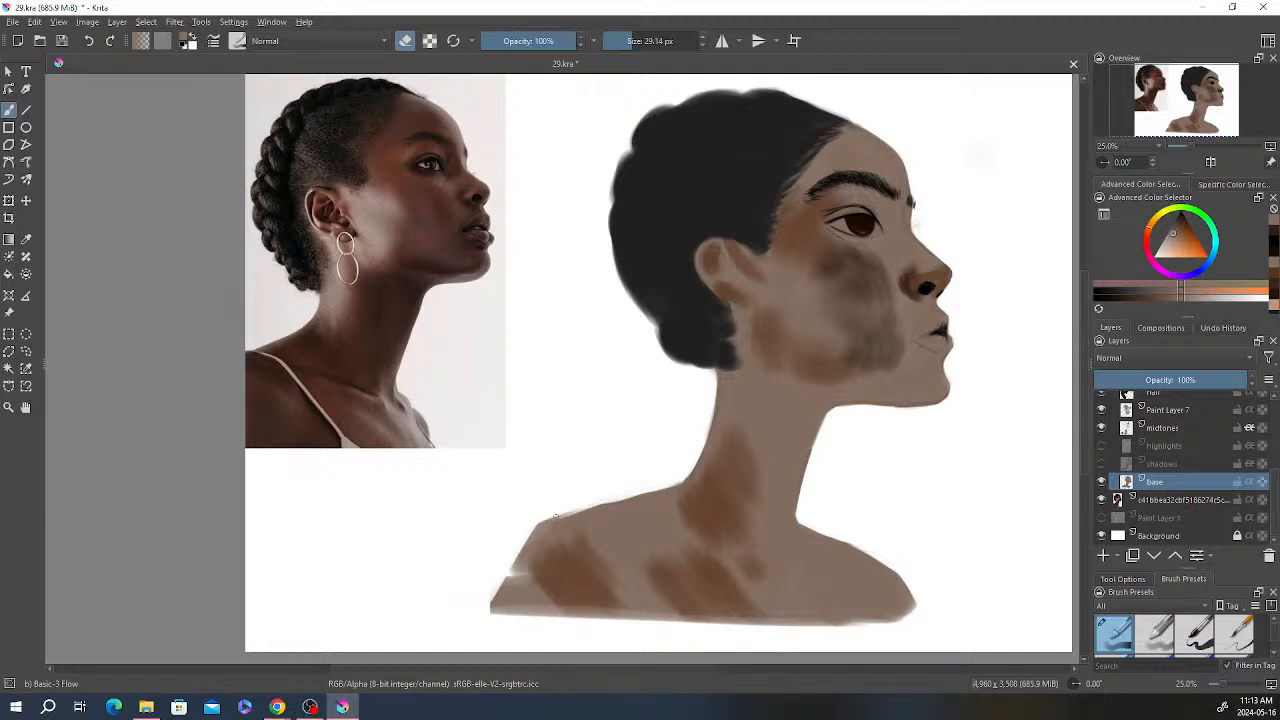
mouse_move(538, 529)
mouse_down()
mouse_move(634, 485)
mouse_move(668, 487)
mouse_up()
drag(559, 518, 664, 488)
Step: Show the shadows and highlights layers again and save the painting
click(1102, 463)
click(1102, 446)
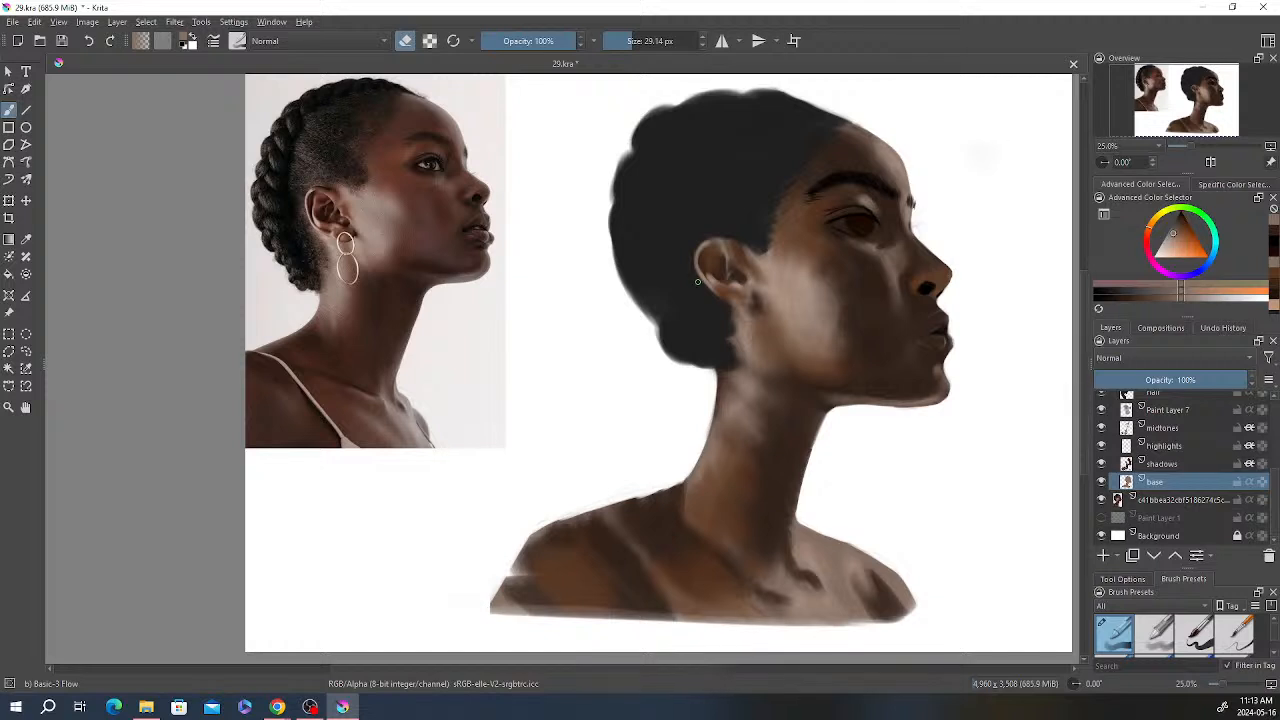
key(ctrl)
key(ctrl+s)
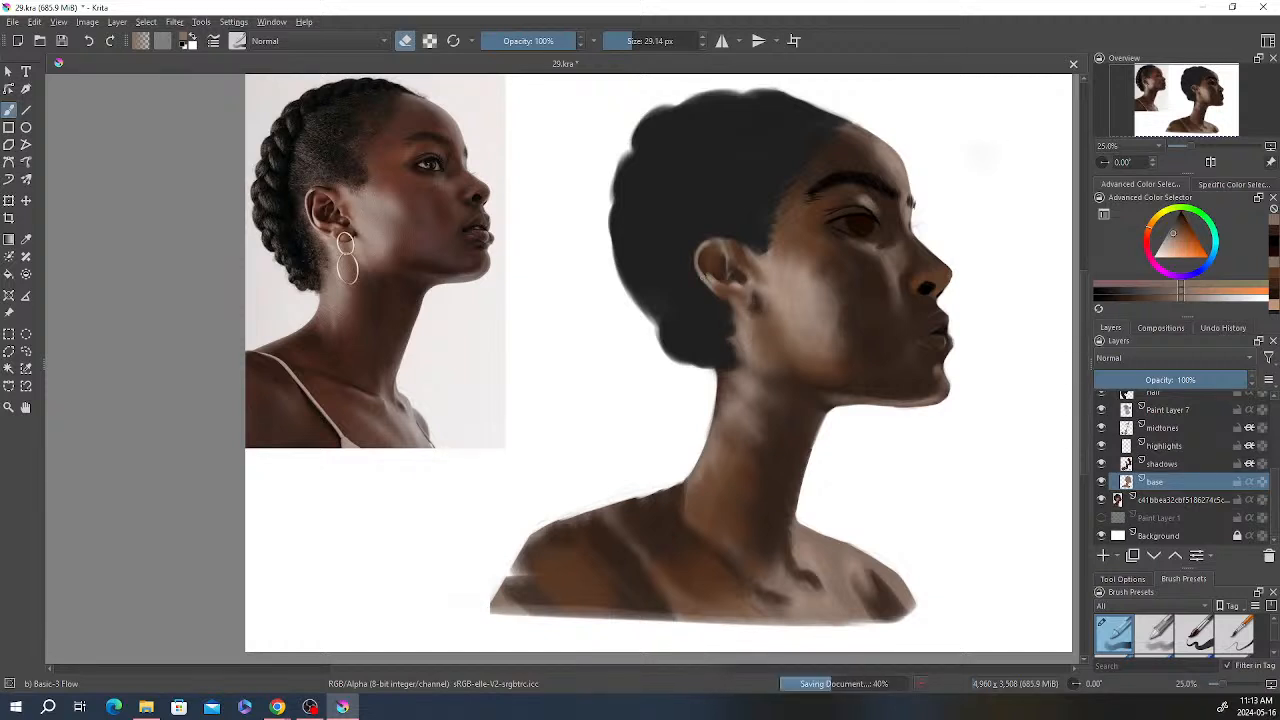
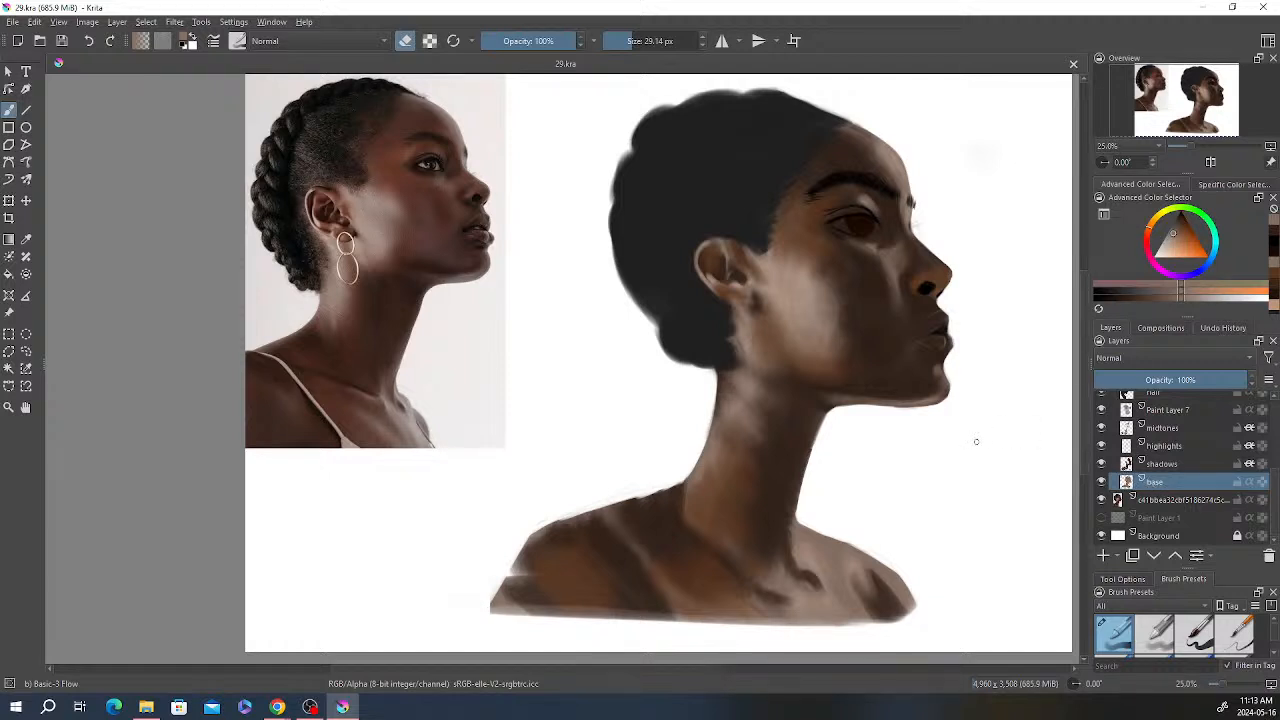
Step: Switch the brush back from erasing to painting and add a new paint layer above the LINE layer in Group 5
scroll(975, 442, down, 1)
scroll(965, 443, up, 1)
drag(923, 431, 930, 428)
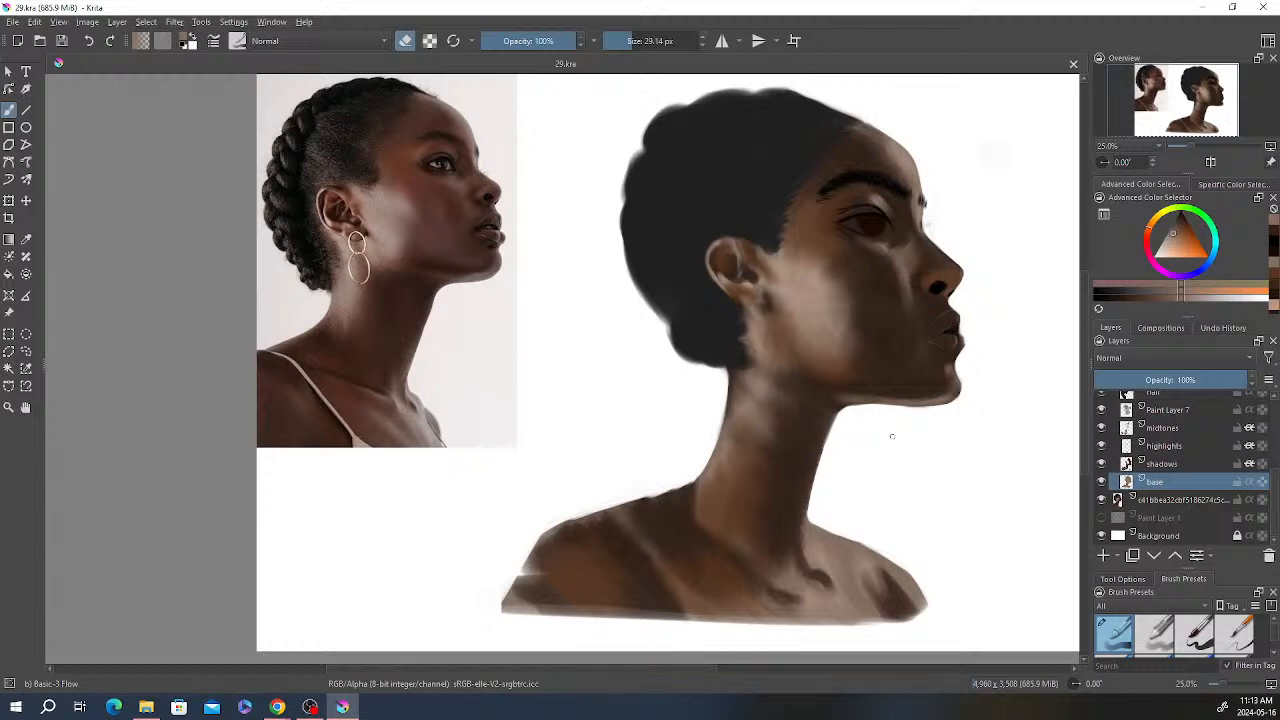
scroll(1190, 437, up, 5)
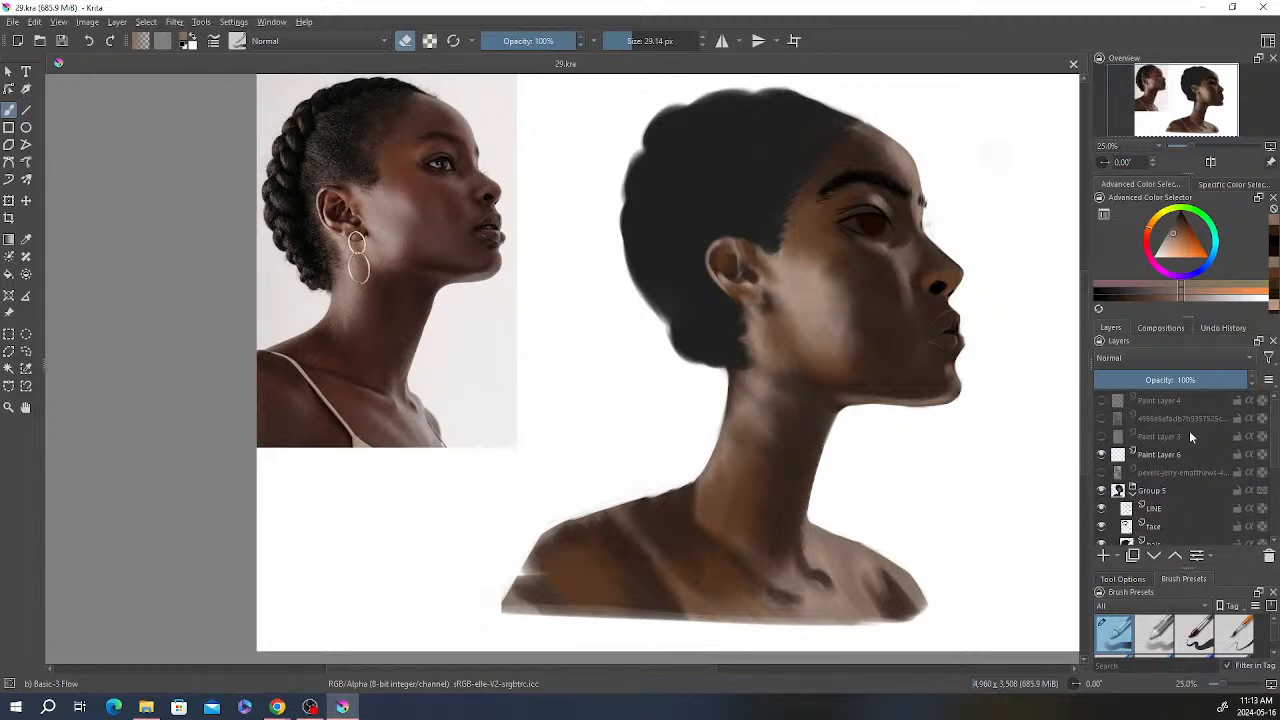
drag(1275, 451, 1275, 479)
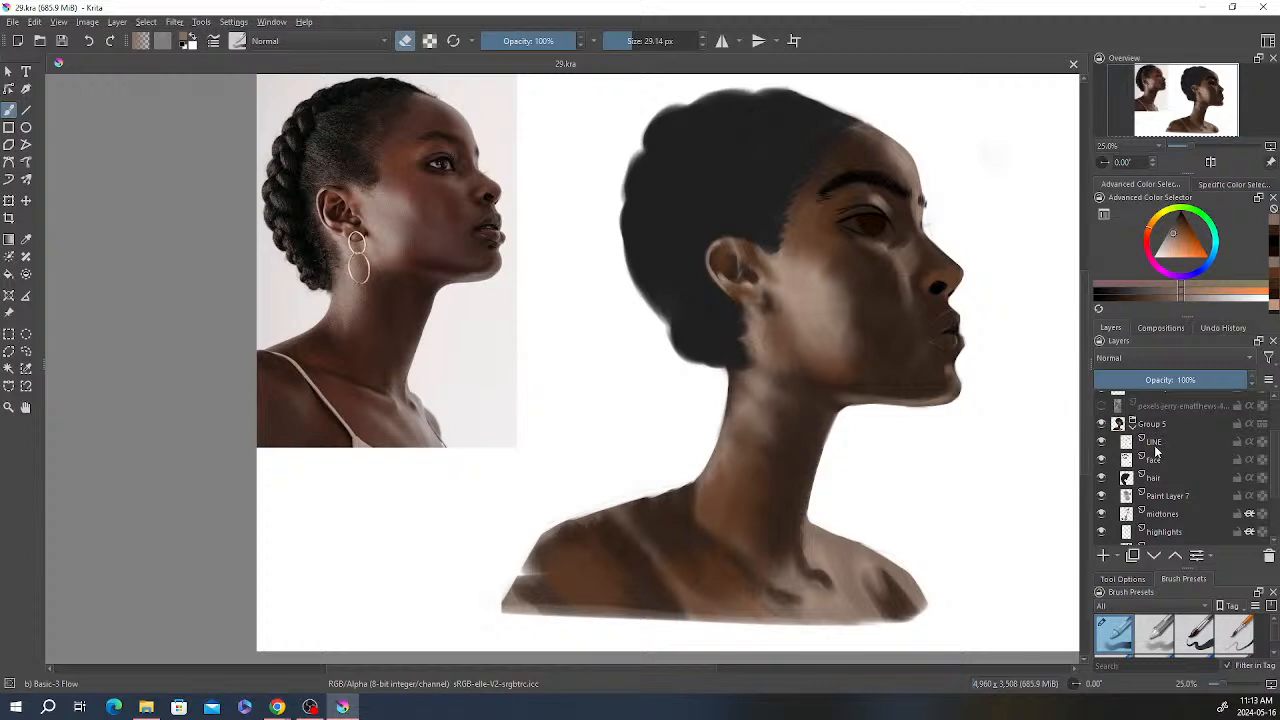
click(409, 45)
right_click(187, 215)
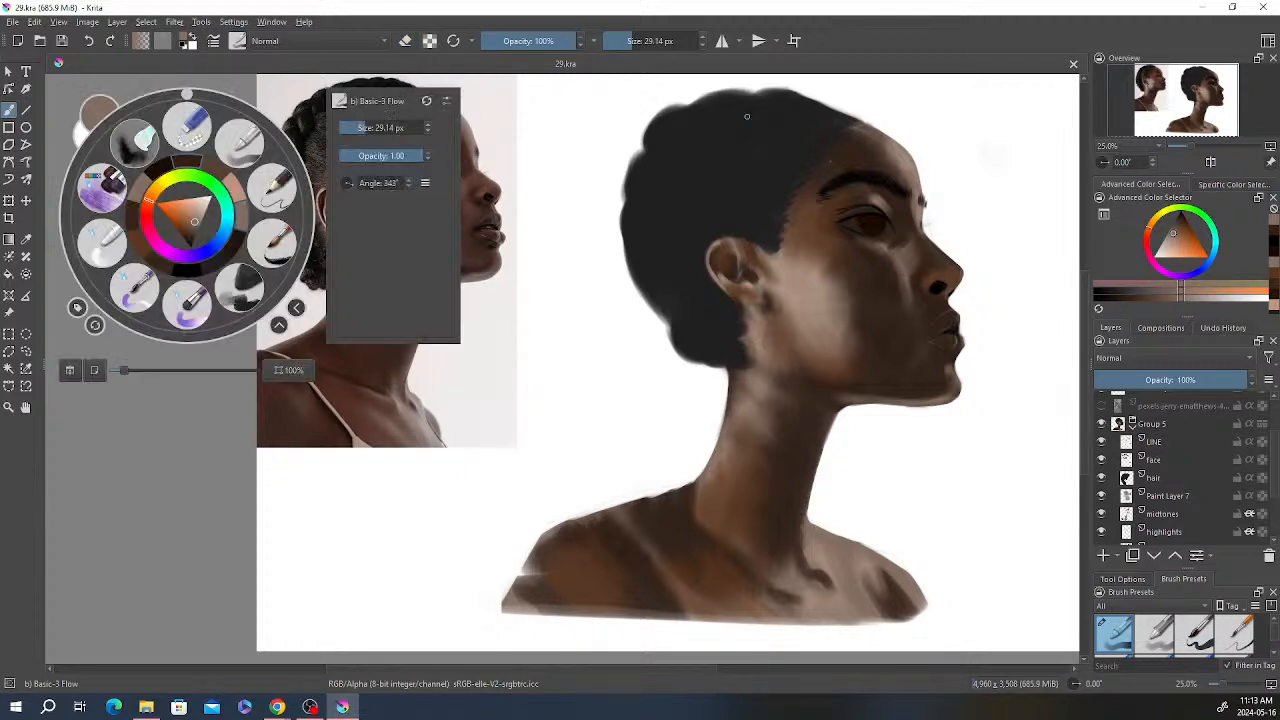
click(243, 143)
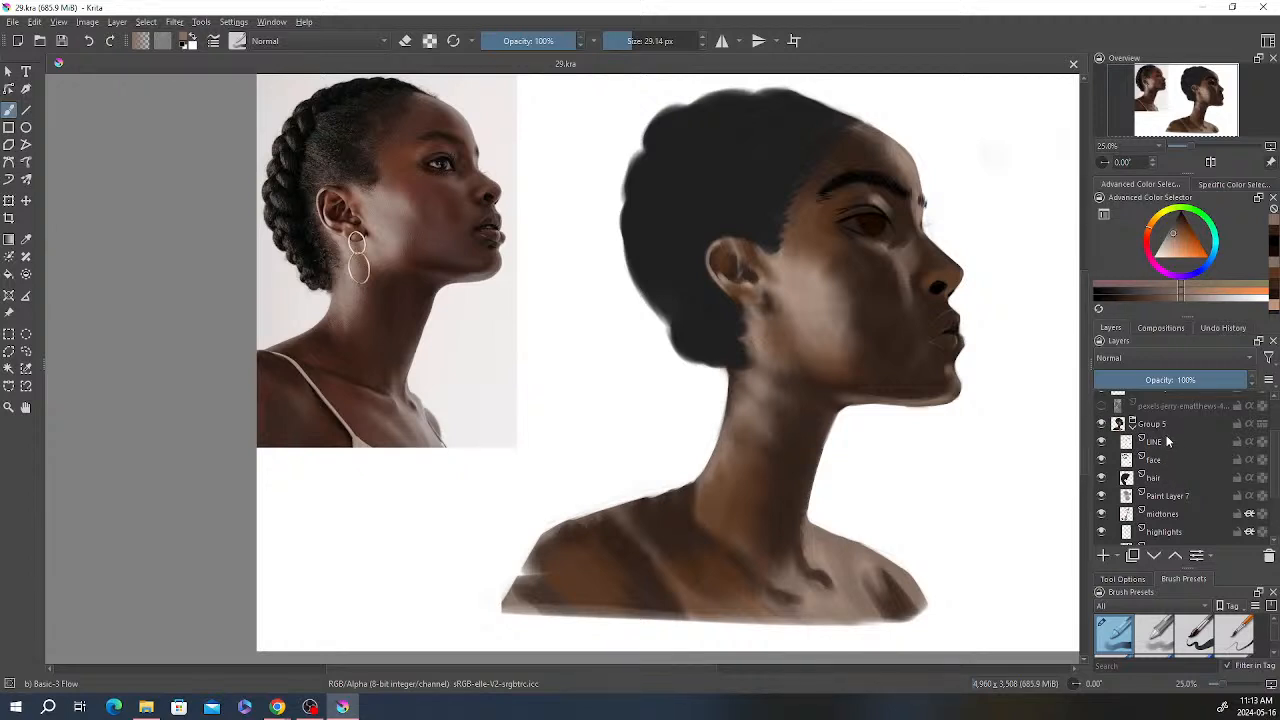
mouse_move(1166, 441)
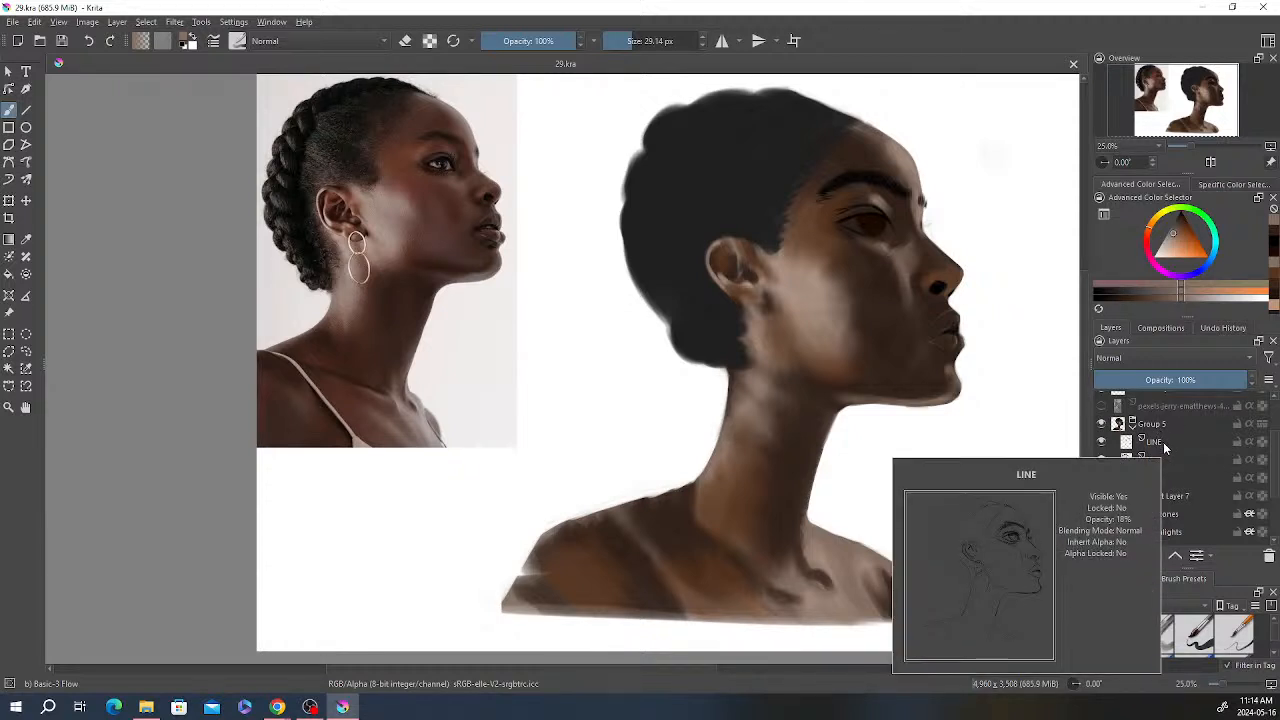
key(Insert)
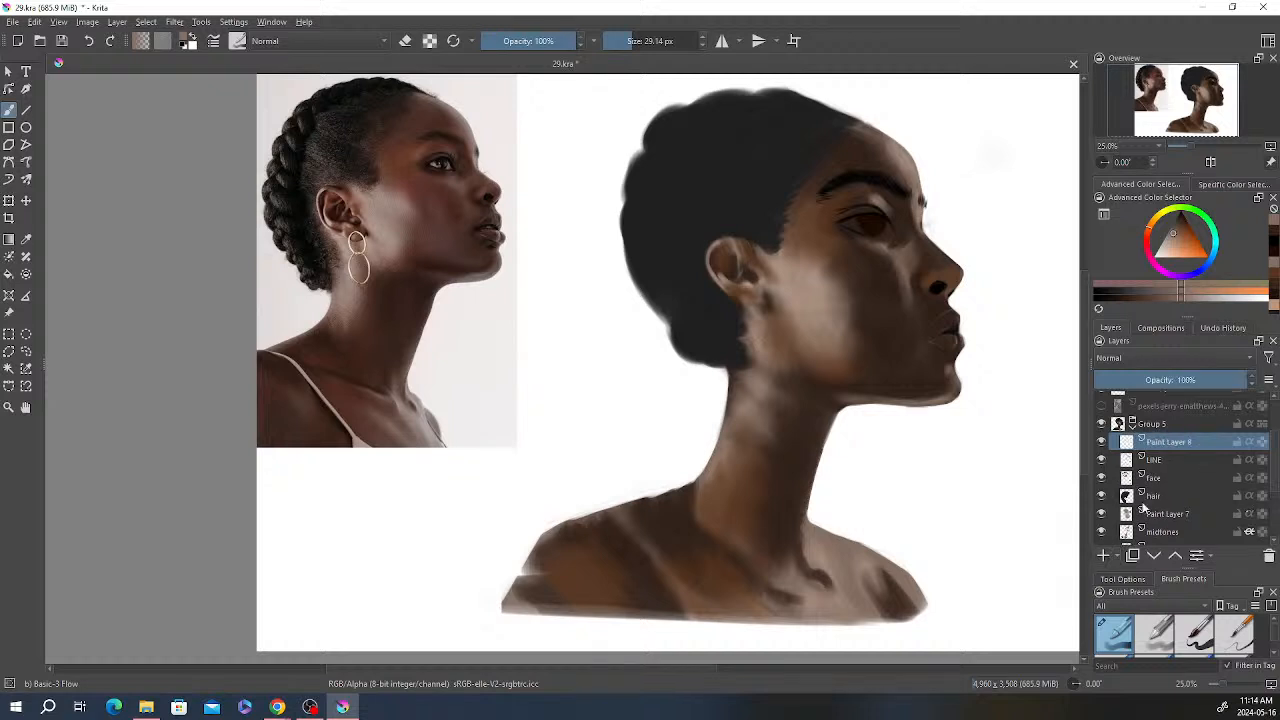
Step: Rename the new paint layer above LINE as "earrings"
double_click(1175, 442)
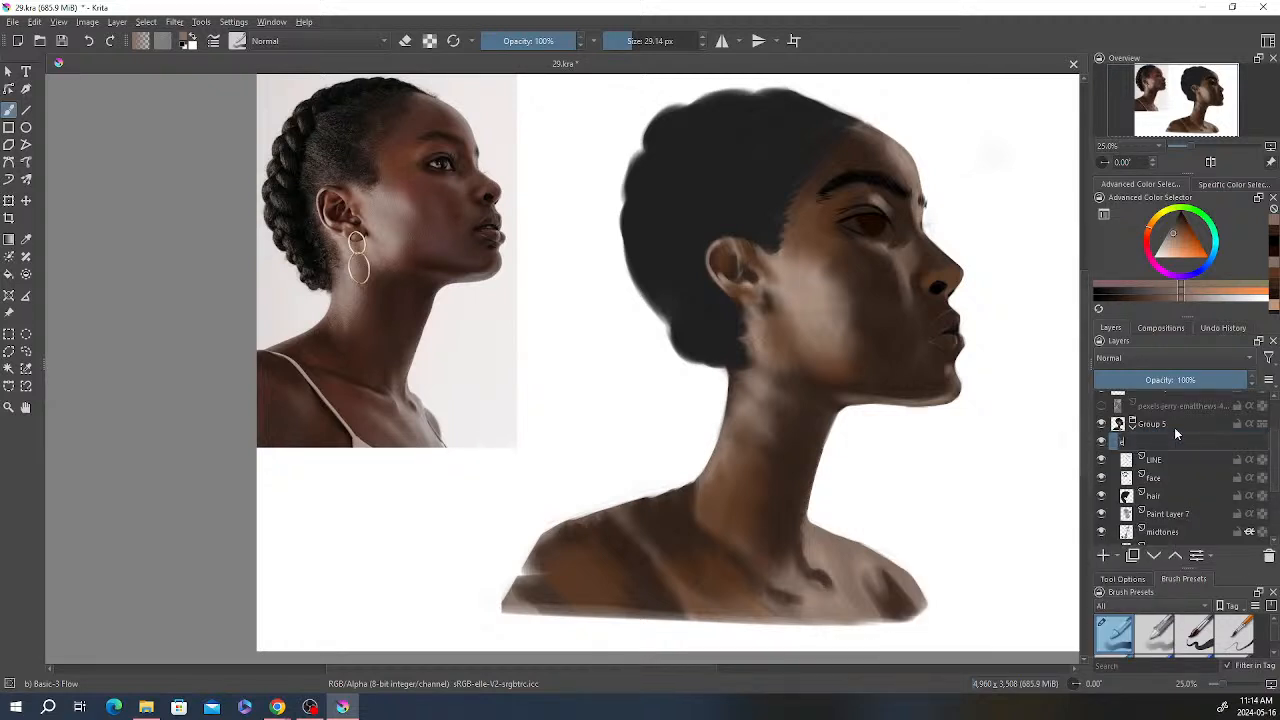
text(earrings)
key(Return)
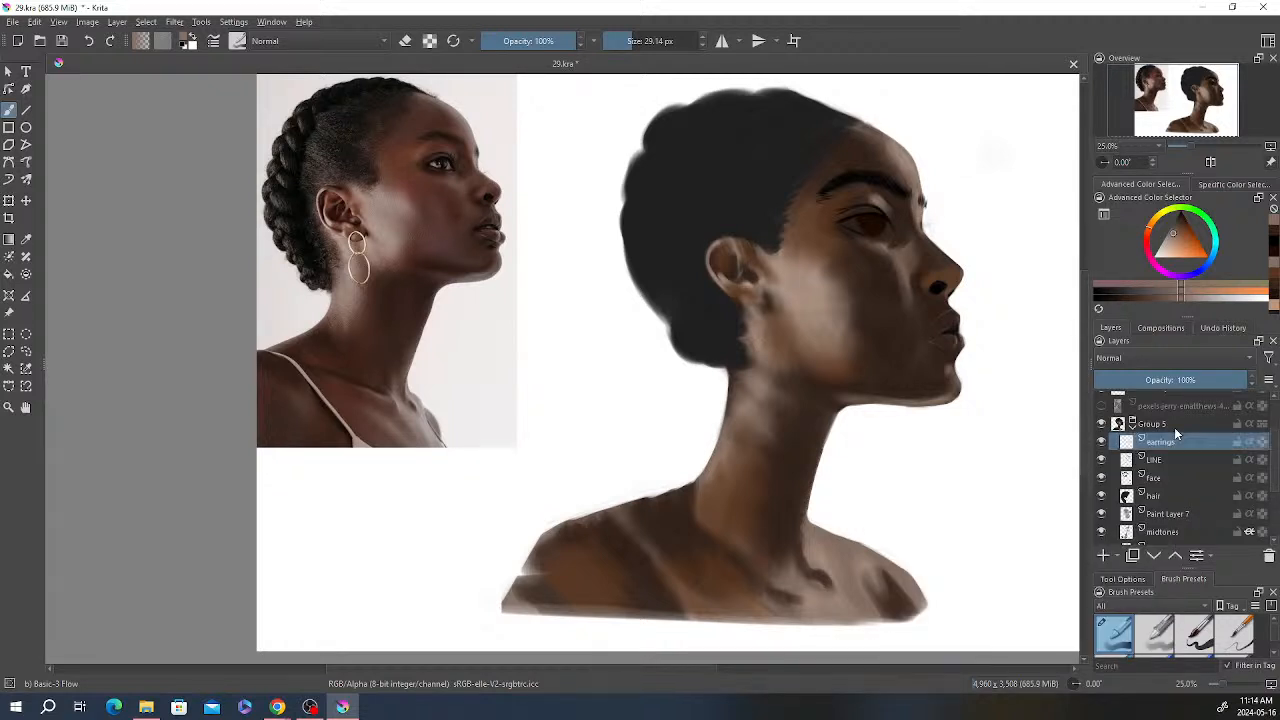
Step: Paint two linked golden-yellow oval hoops hanging from the earlobe on the earrings layer and trim their outlines by erasing
right_click(815, 191)
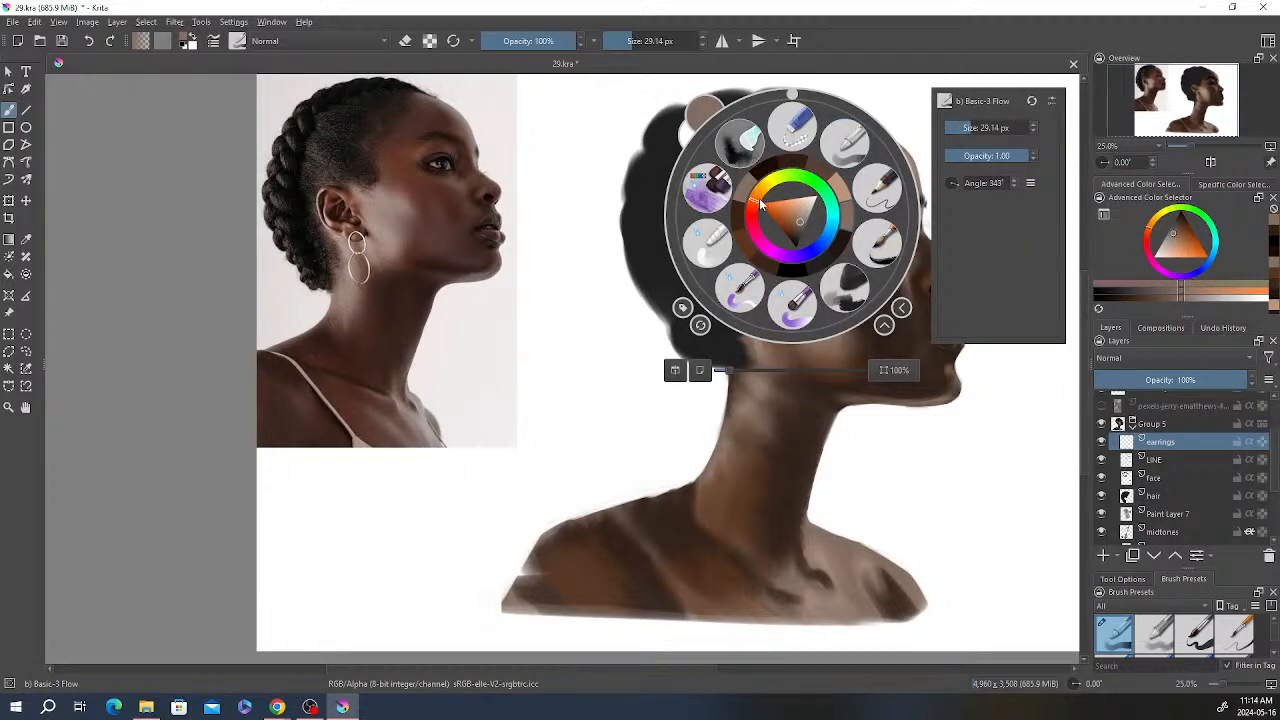
click(778, 210)
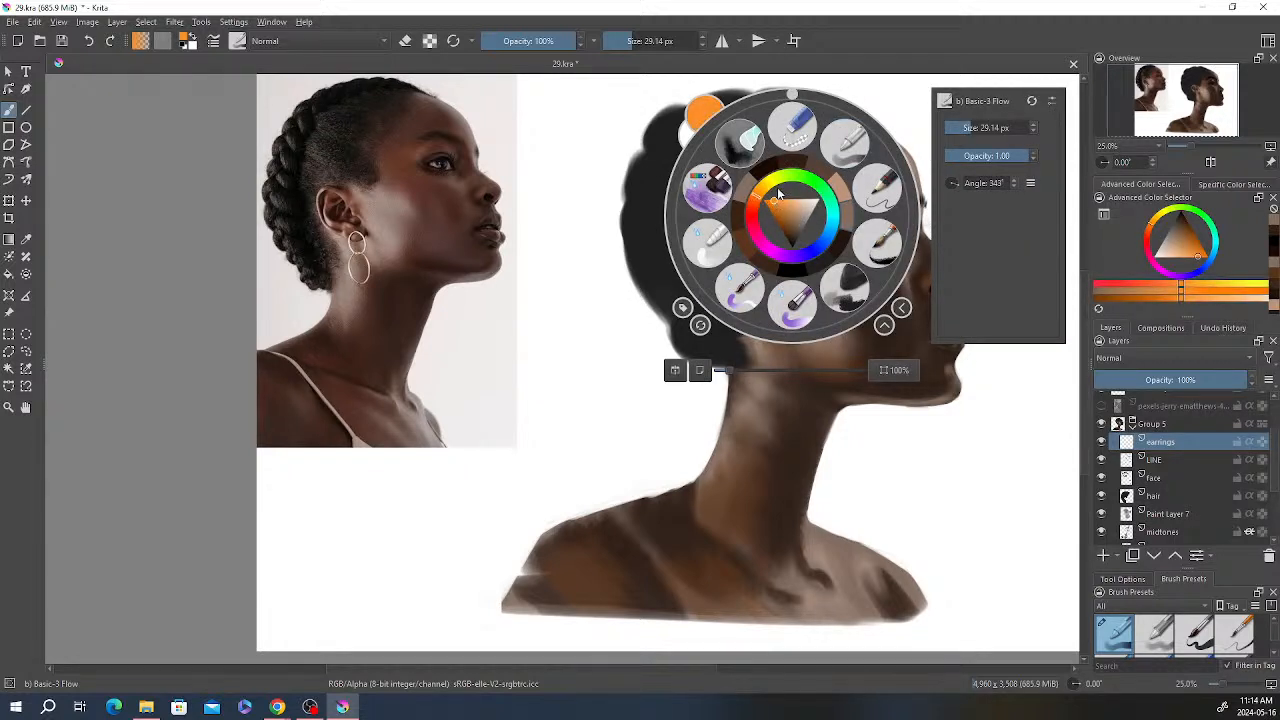
click(790, 206)
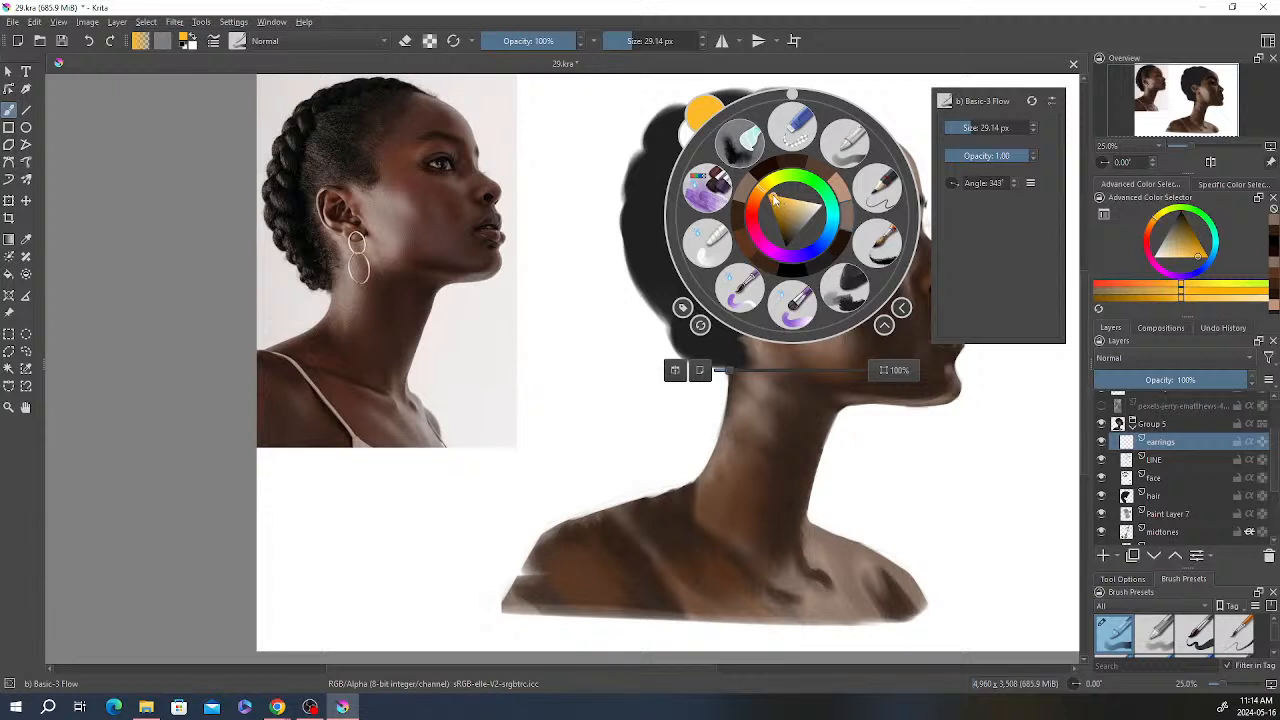
click(771, 195)
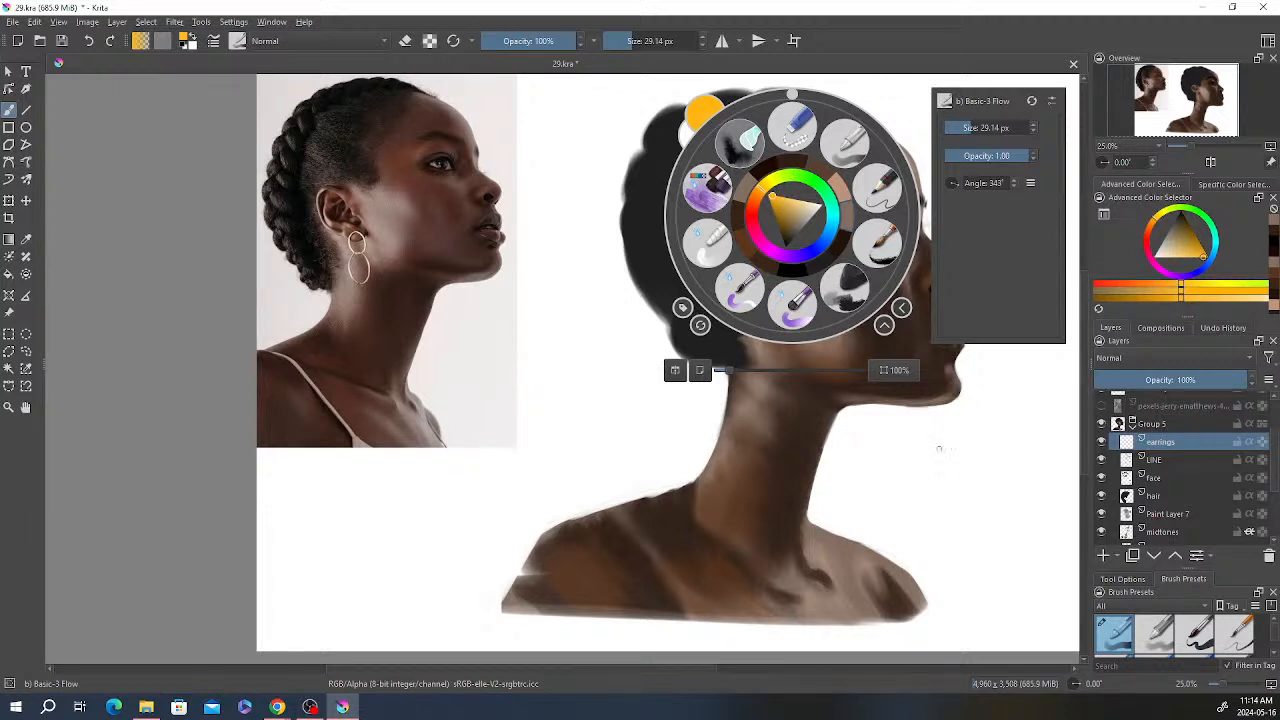
click(960, 391)
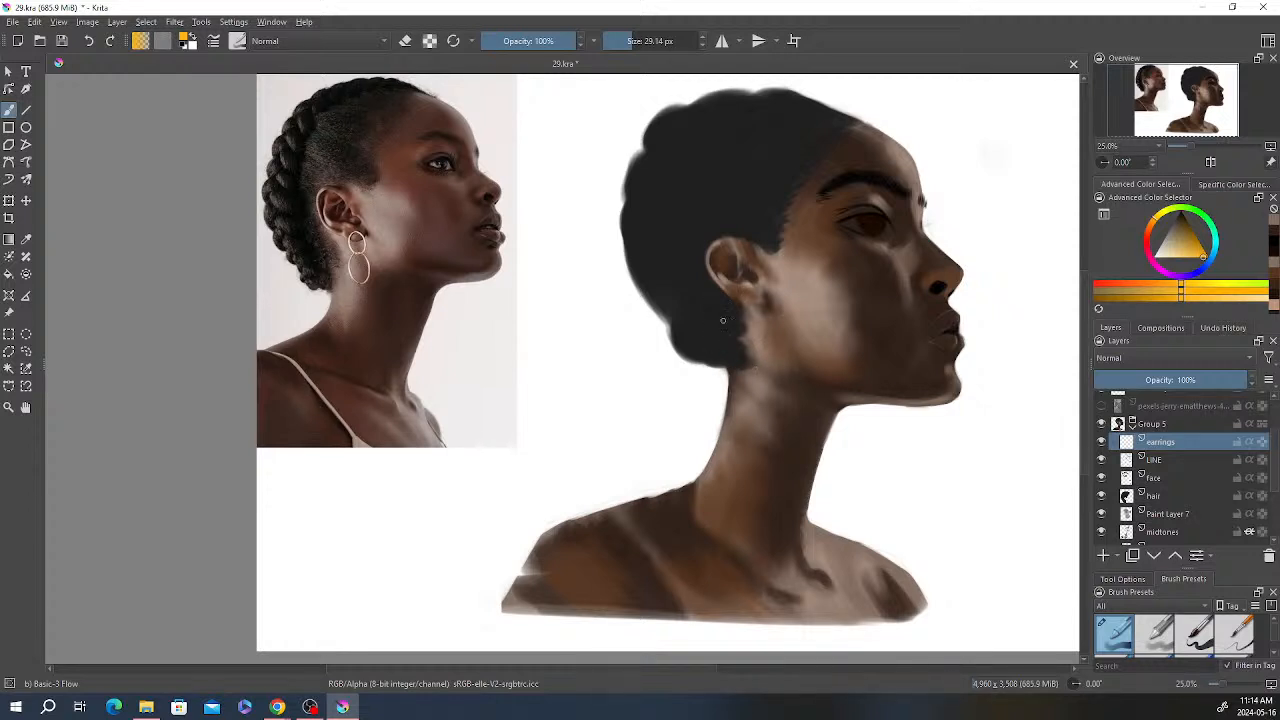
mouse_move(755, 301)
mouse_down()
mouse_move(748, 334)
mouse_move(759, 341)
mouse_move(772, 316)
mouse_move(770, 334)
mouse_move(762, 344)
mouse_move(772, 314)
mouse_move(754, 303)
mouse_move(796, 350)
mouse_move(765, 398)
mouse_up()
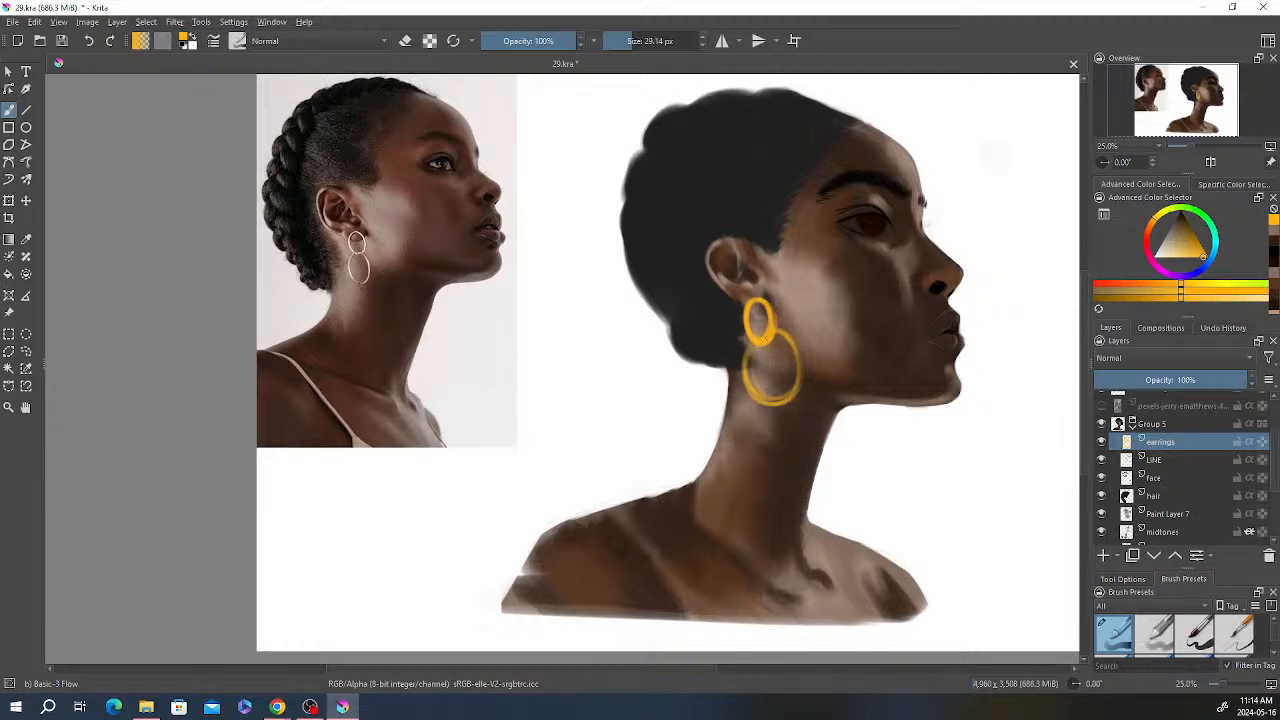
key(ctrl+z)
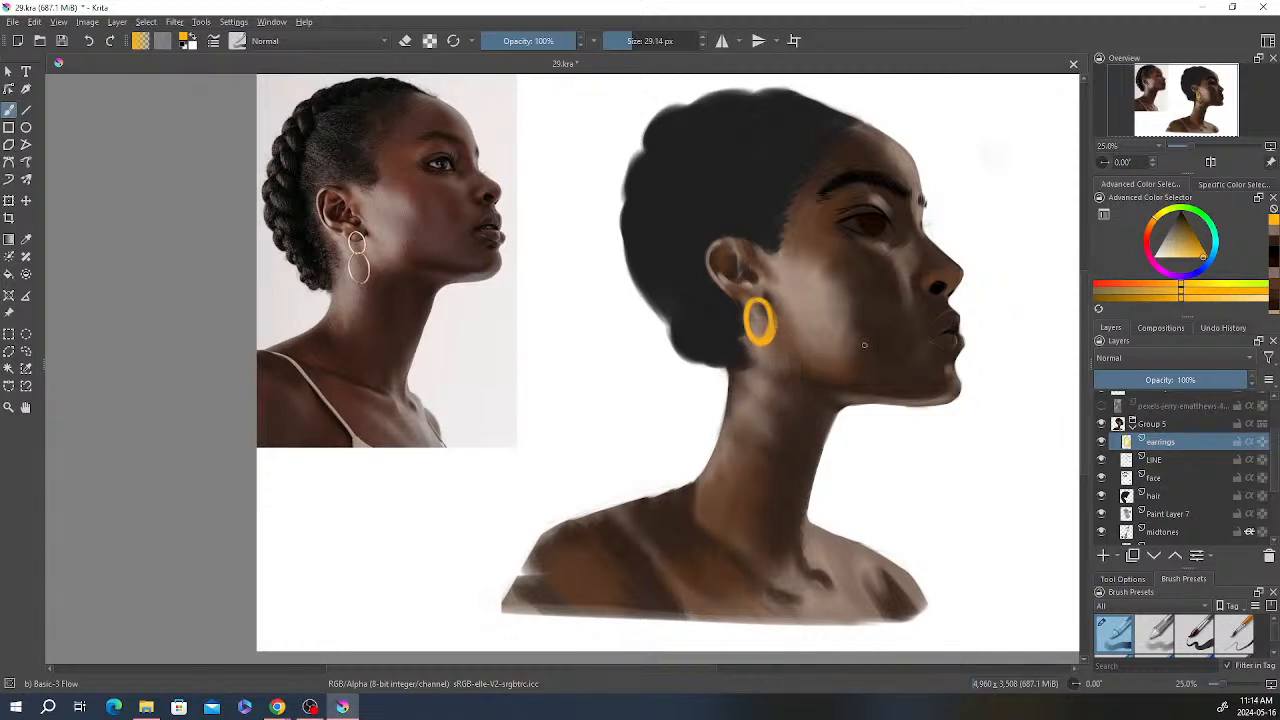
mouse_move(757, 342)
mouse_down()
mouse_move(745, 385)
mouse_move(773, 389)
mouse_move(753, 397)
mouse_move(783, 395)
mouse_move(788, 360)
mouse_move(782, 371)
mouse_move(757, 339)
mouse_move(783, 396)
mouse_up()
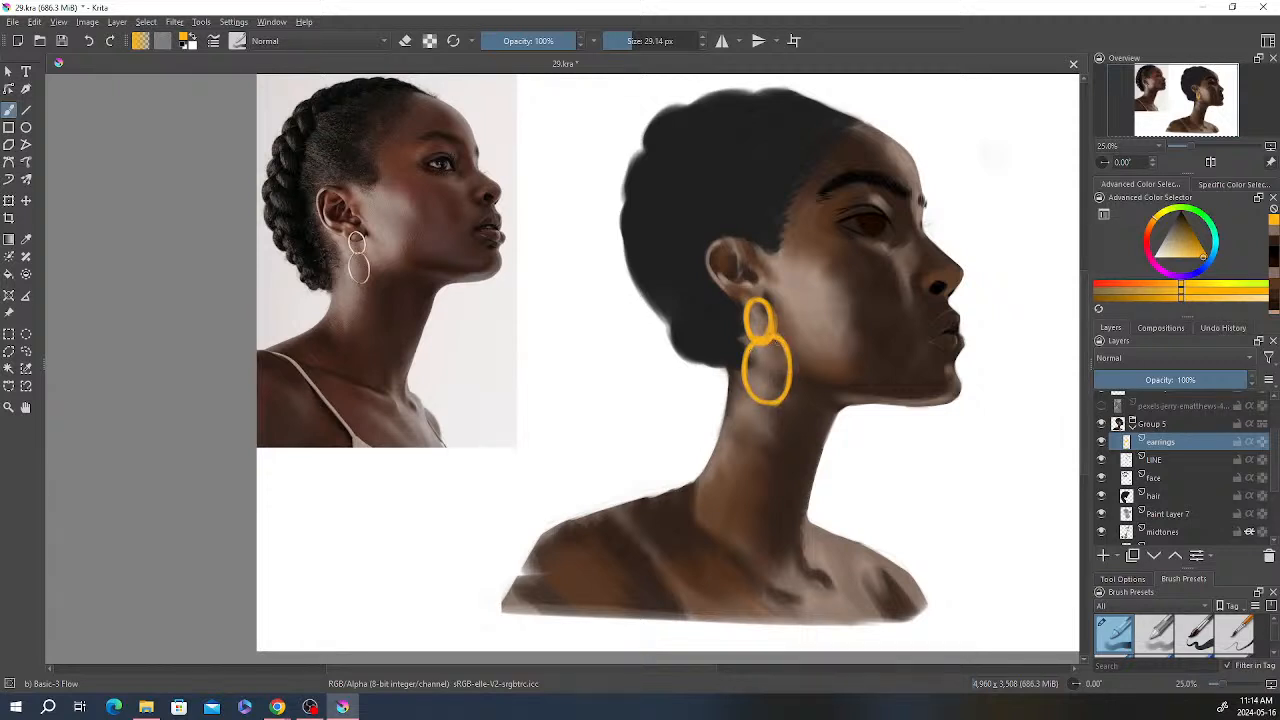
key(e)
drag(768, 302, 776, 320)
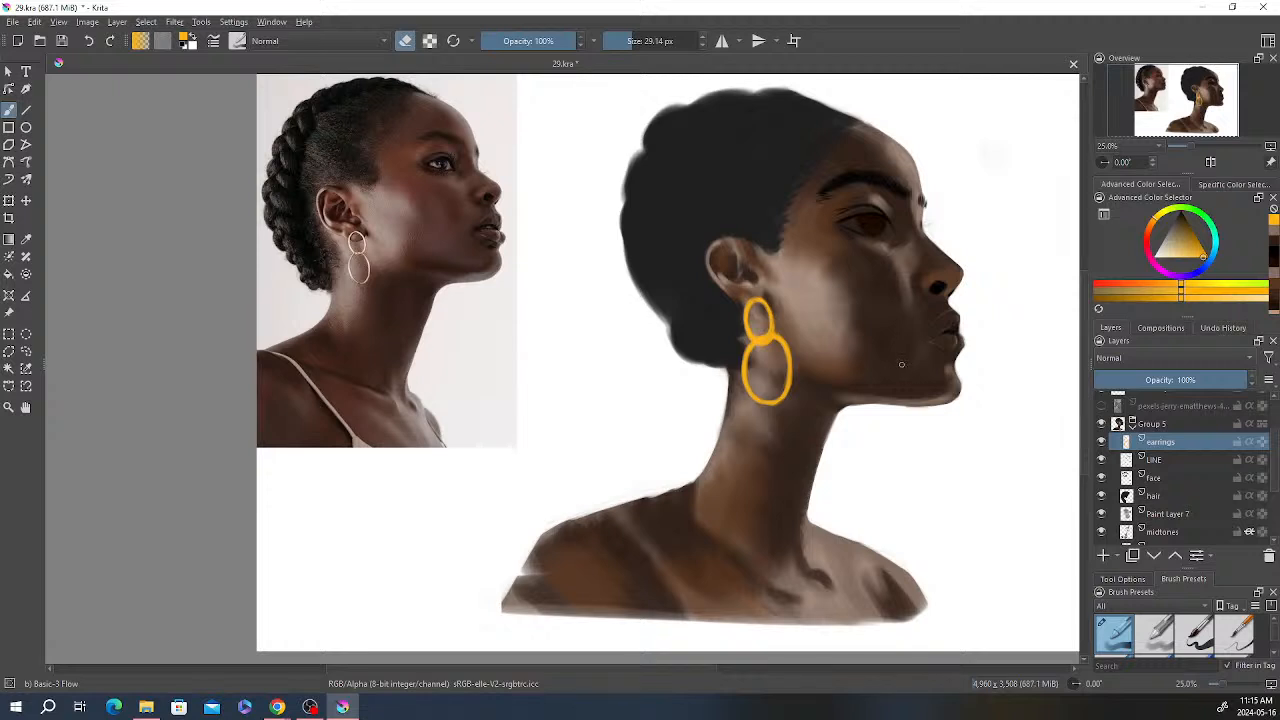
Step: Paint a third golden oval hoop below the other two and erase its rough edges
key(e)
mouse_move(766, 410)
mouse_down()
mouse_move(783, 396)
mouse_move(755, 419)
mouse_move(766, 461)
mouse_move(790, 444)
mouse_move(771, 401)
mouse_move(795, 426)
mouse_move(792, 442)
mouse_move(757, 427)
mouse_move(768, 469)
mouse_move(794, 424)
mouse_move(781, 462)
mouse_move(789, 442)
mouse_move(759, 452)
mouse_up()
key(e)
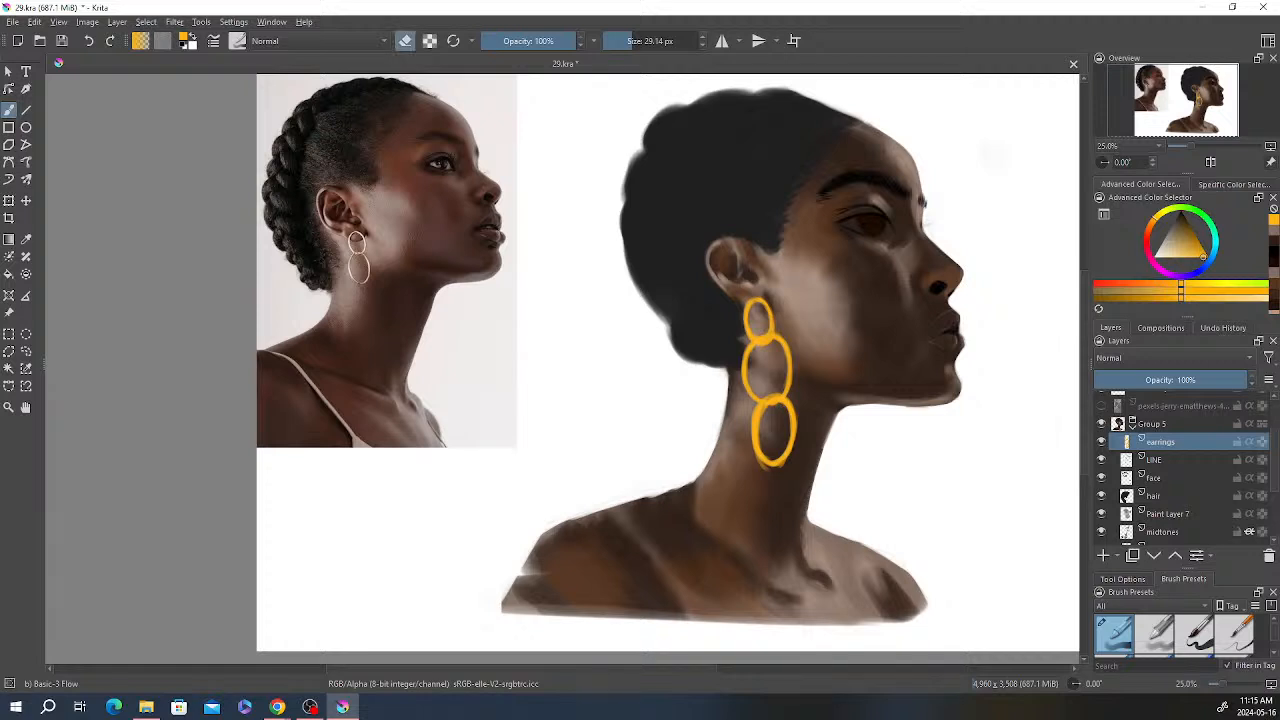
drag(765, 406, 761, 428)
key(e)
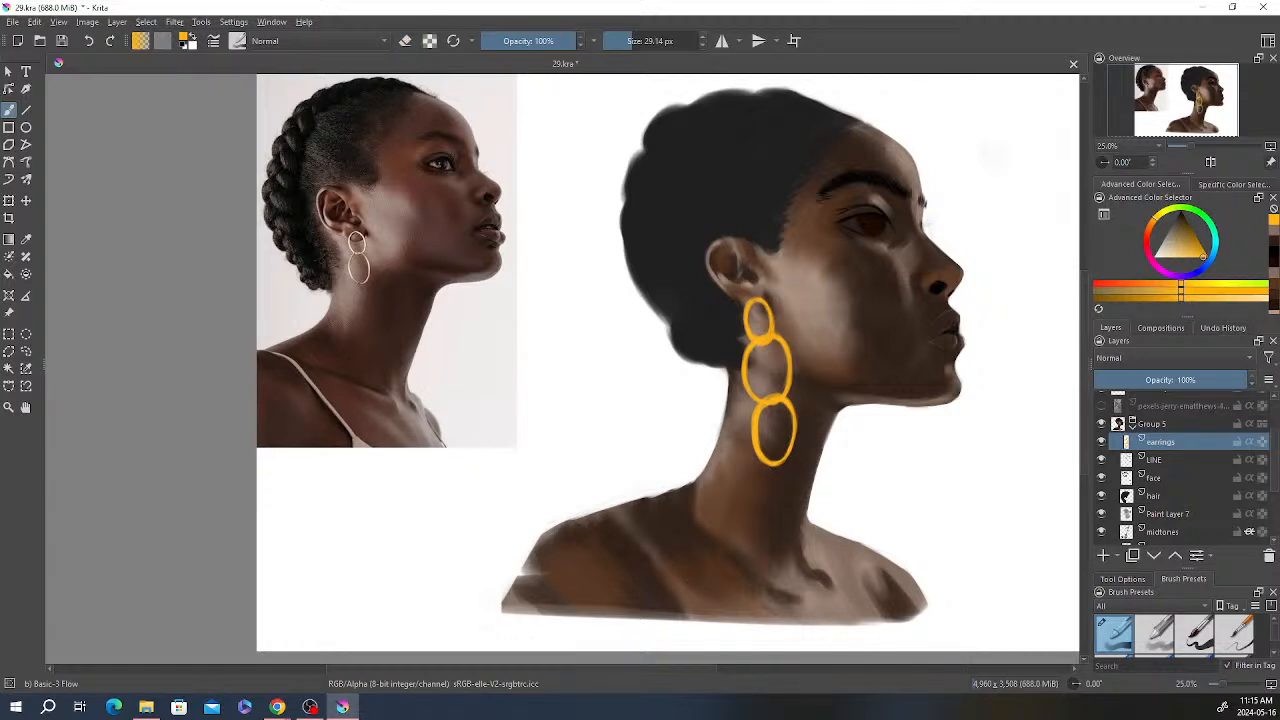
Step: Add a new paint layer above the earrings layer and try a lighter yellow highlight on the rear edge of the top hoop
right_click(824, 277)
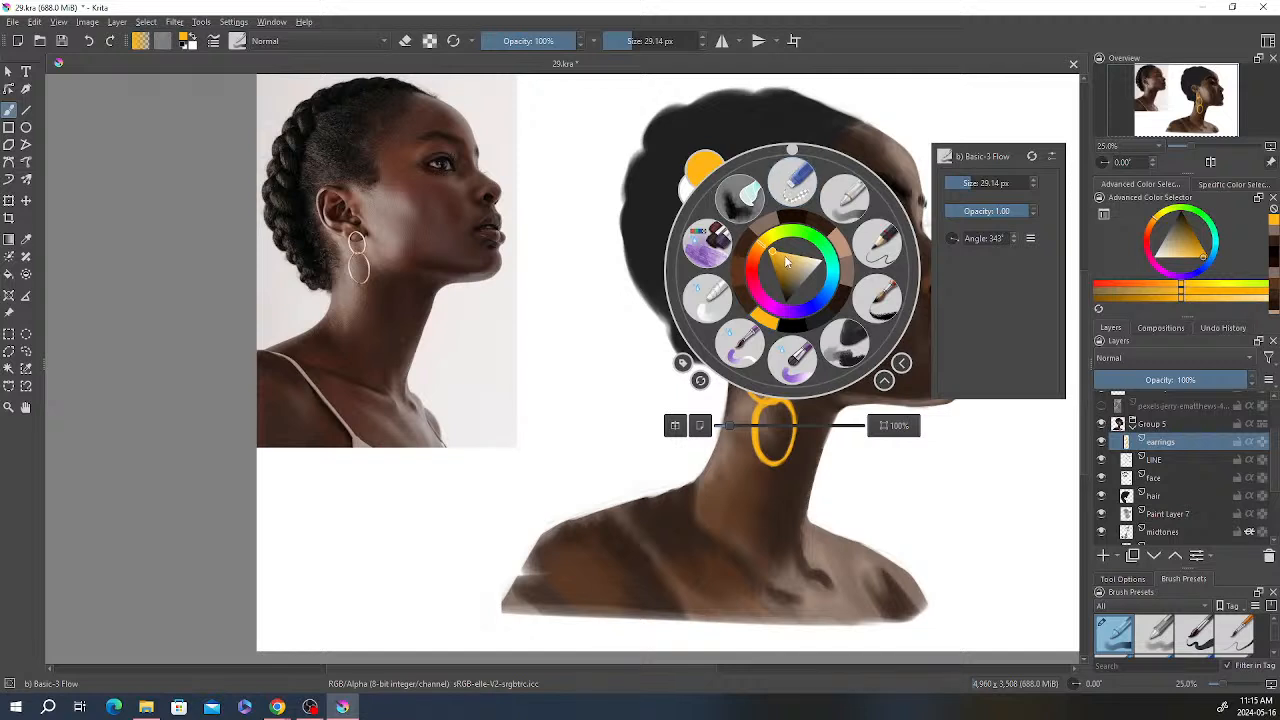
click(790, 260)
click(887, 99)
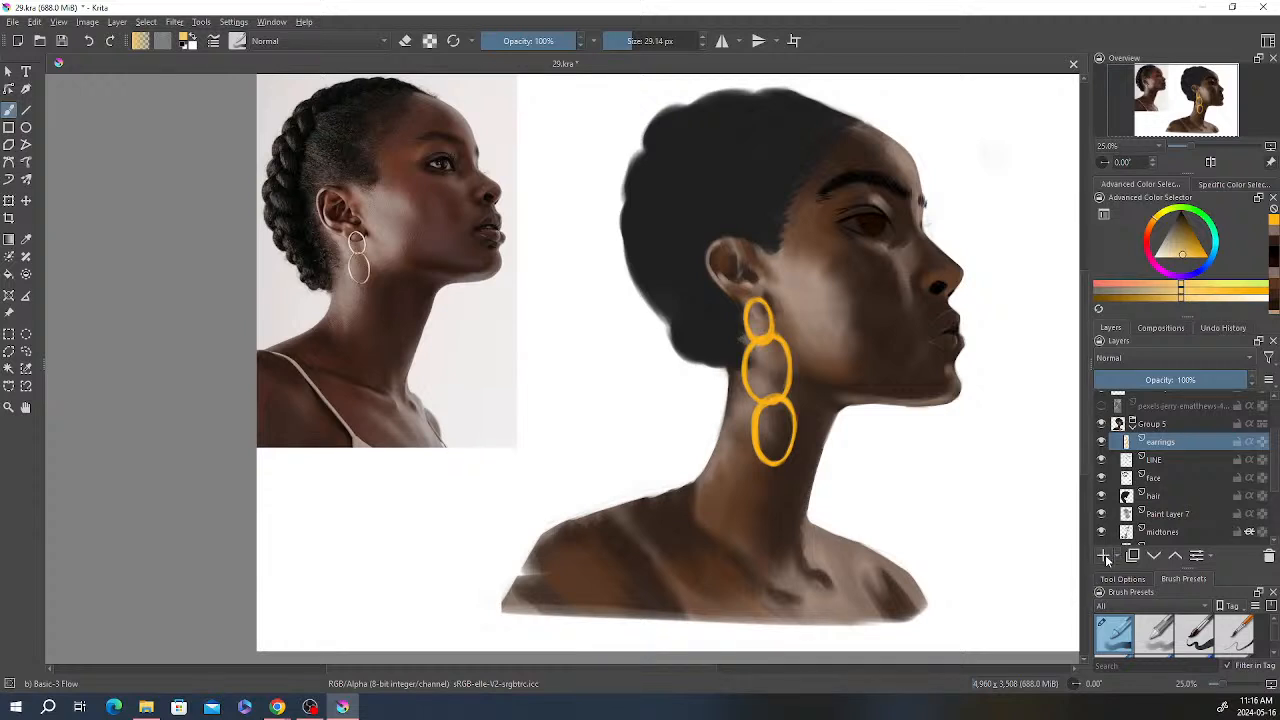
click(1104, 556)
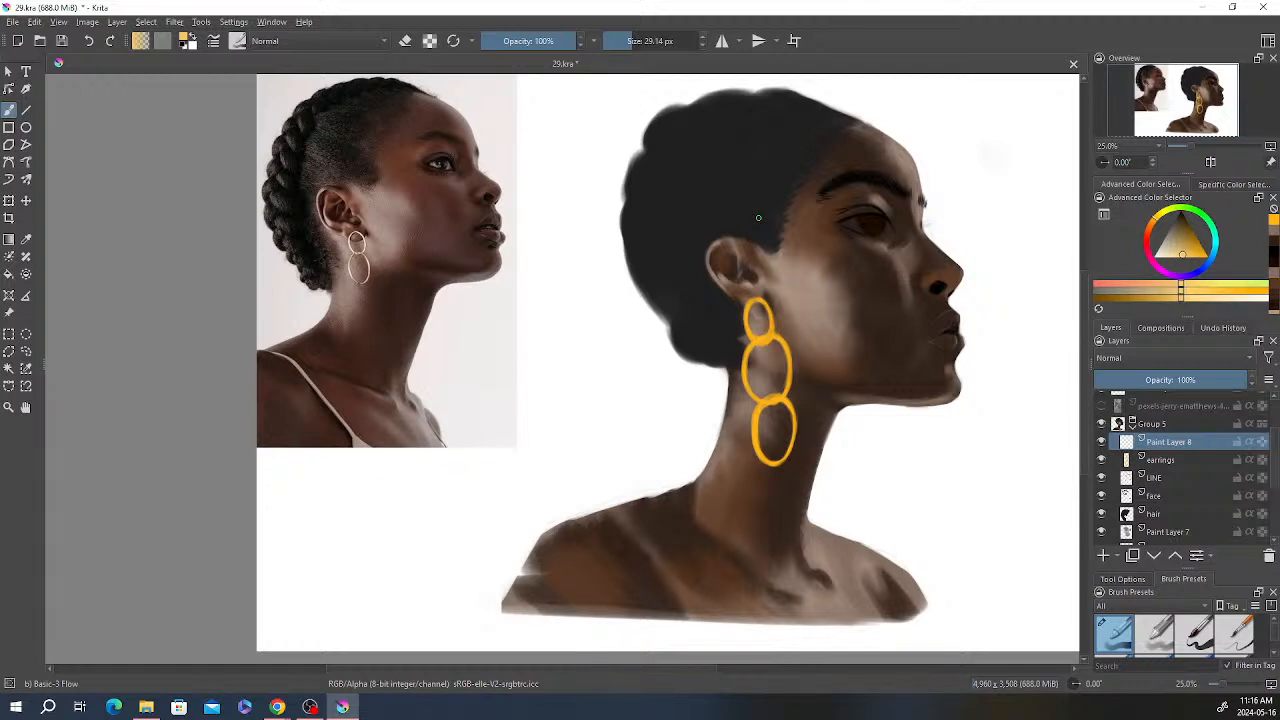
drag(745, 318, 748, 306)
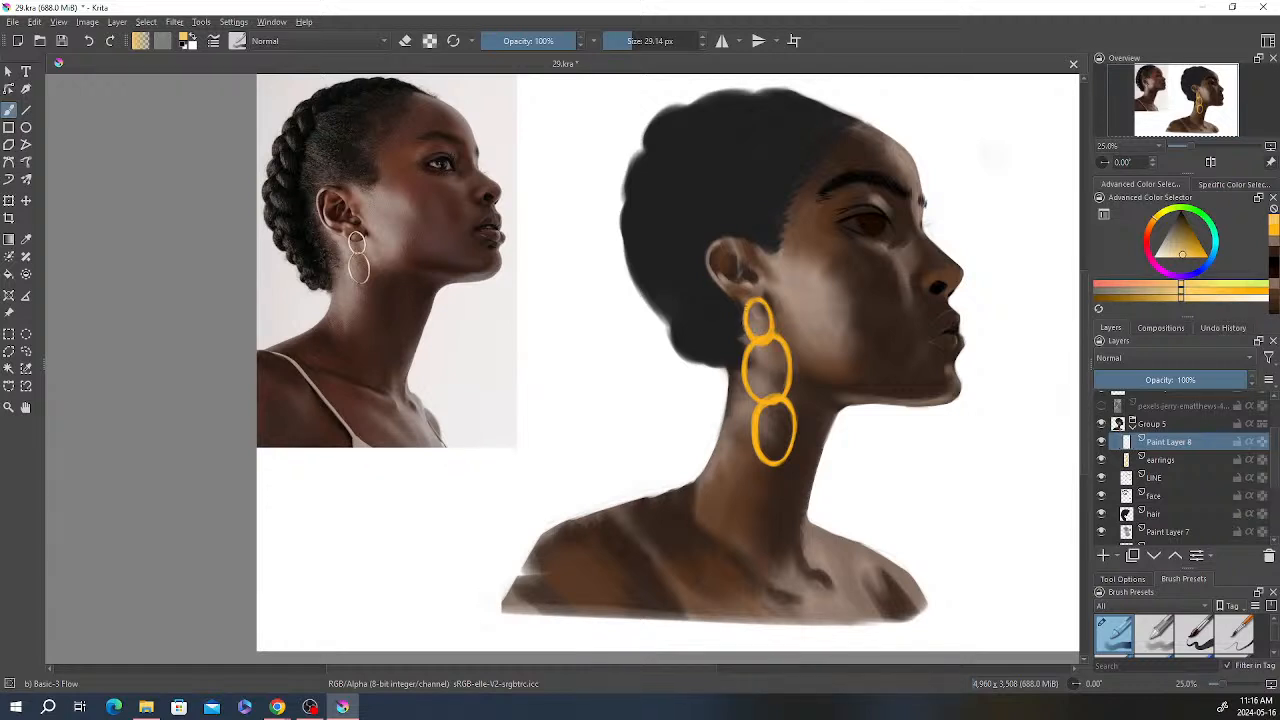
Step: Paint a pale cream highlight along the rear edge of the top hoop and erase the excess
right_click(187, 215)
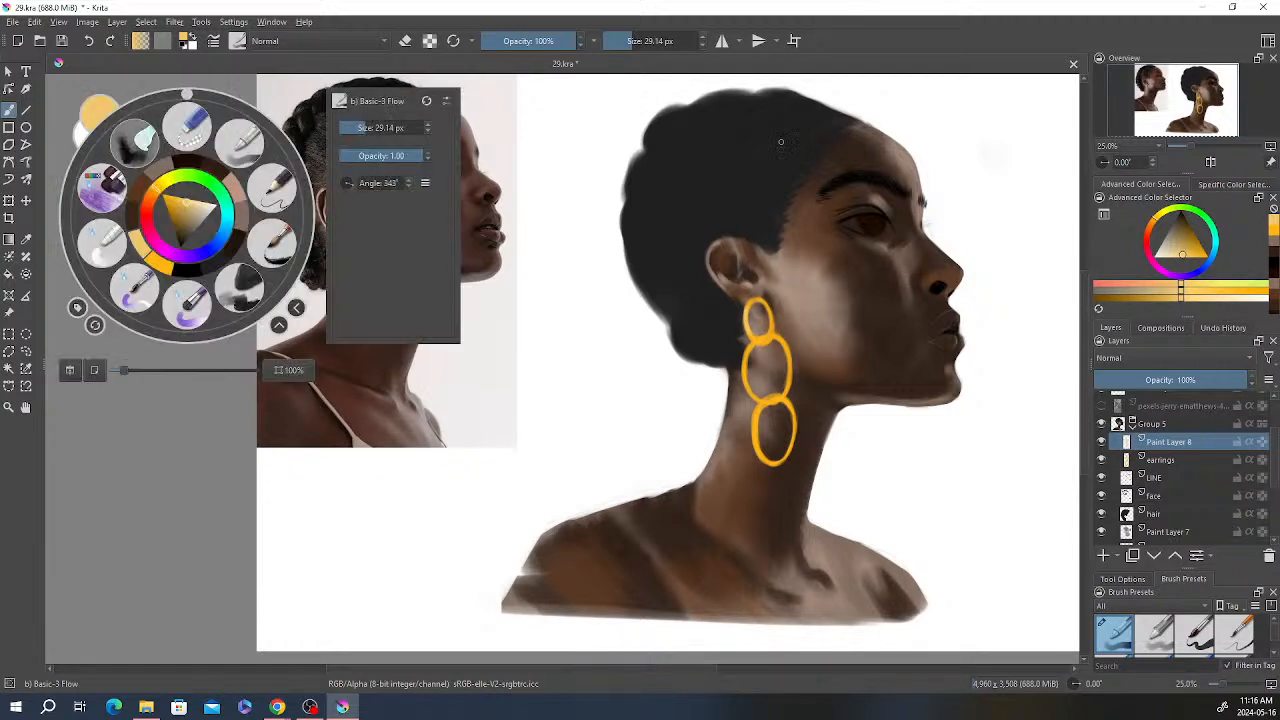
click(205, 207)
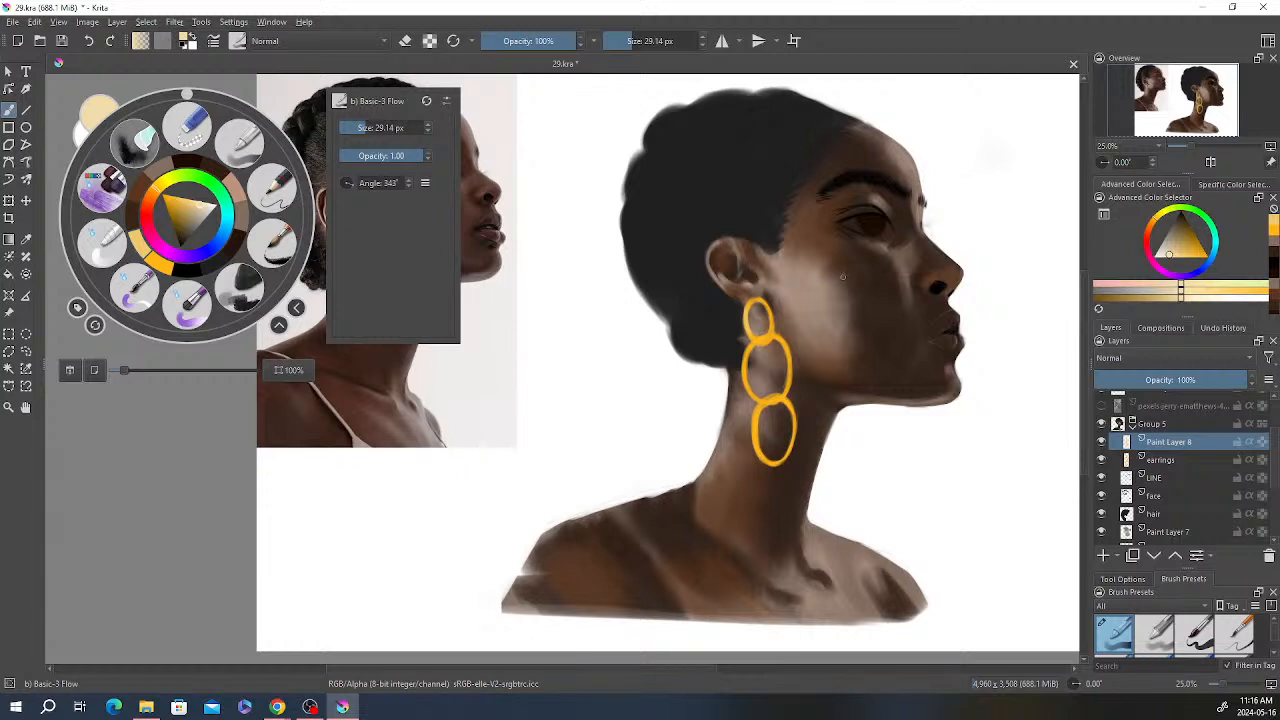
click(912, 252)
mouse_move(741, 321)
mouse_down()
mouse_move(747, 308)
mouse_move(745, 331)
mouse_up()
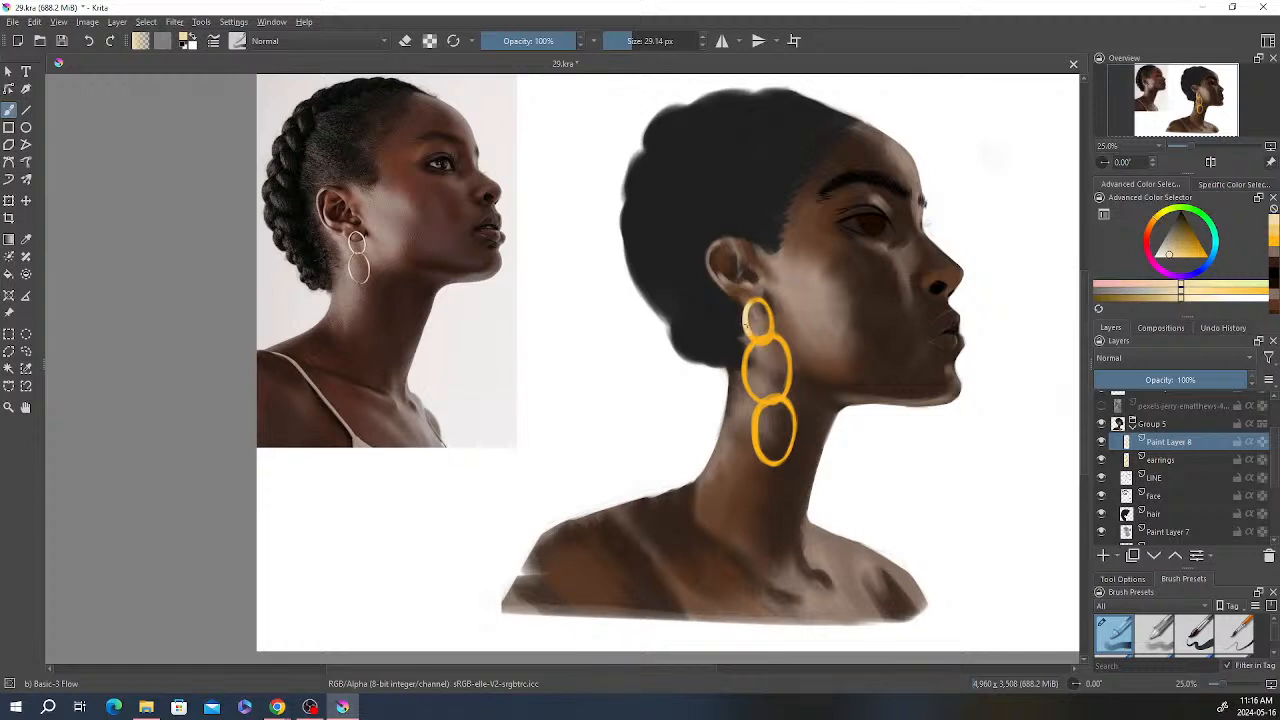
key(e)
drag(748, 314, 748, 326)
key(e)
Step: Add a pale cream highlight along the rear edge of the middle hoop and thin it by erasing
key(e)
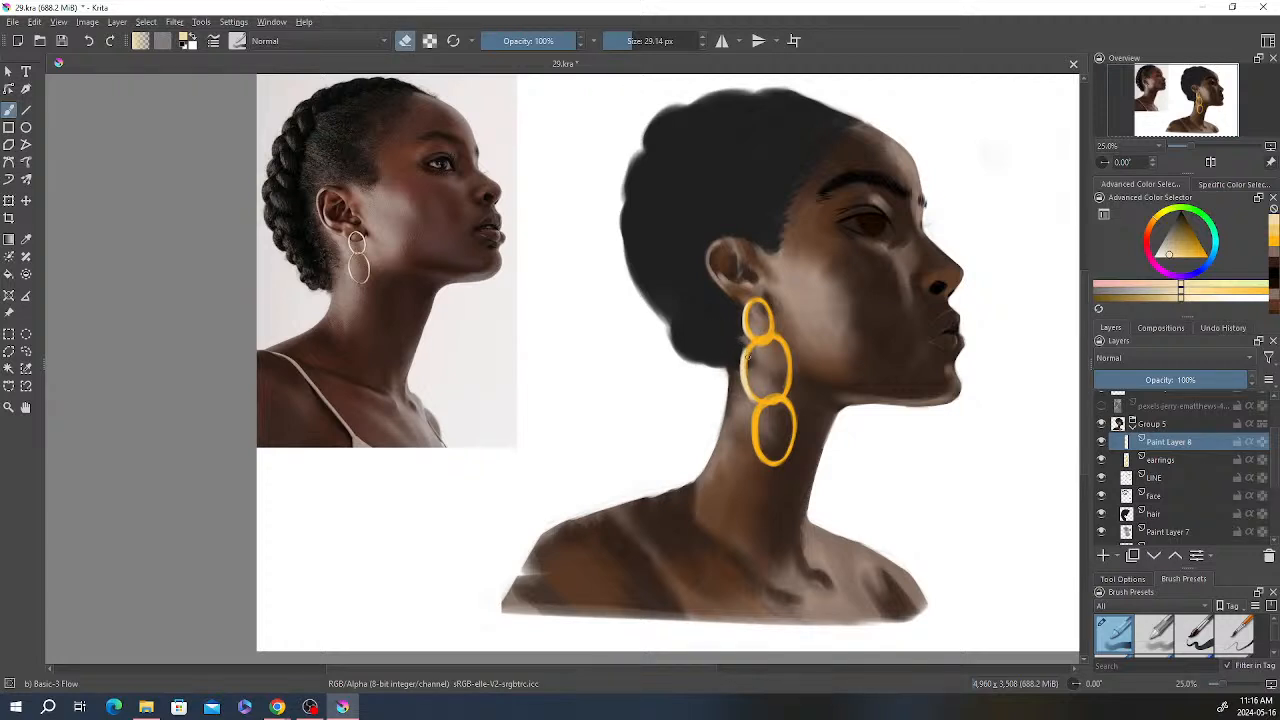
mouse_move(747, 355)
mouse_down()
mouse_move(752, 396)
mouse_move(745, 349)
mouse_move(742, 361)
mouse_up()
key(e)
key(e)
drag(742, 368, 747, 391)
key(e)
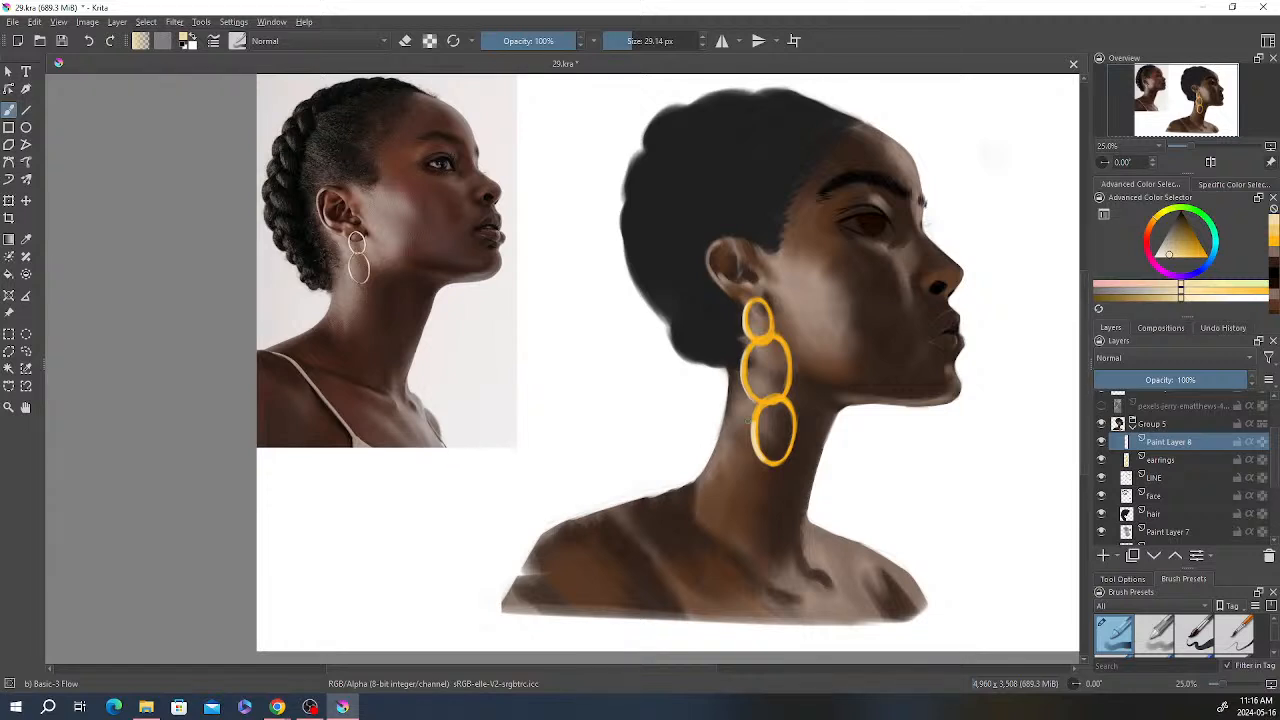
Step: Paint pale cream highlights on the front edges of the middle and bottom hoops and trim them by erasing
key(e)
key(e)
mouse_move(784, 372)
mouse_down()
mouse_move(787, 388)
mouse_move(783, 345)
mouse_up()
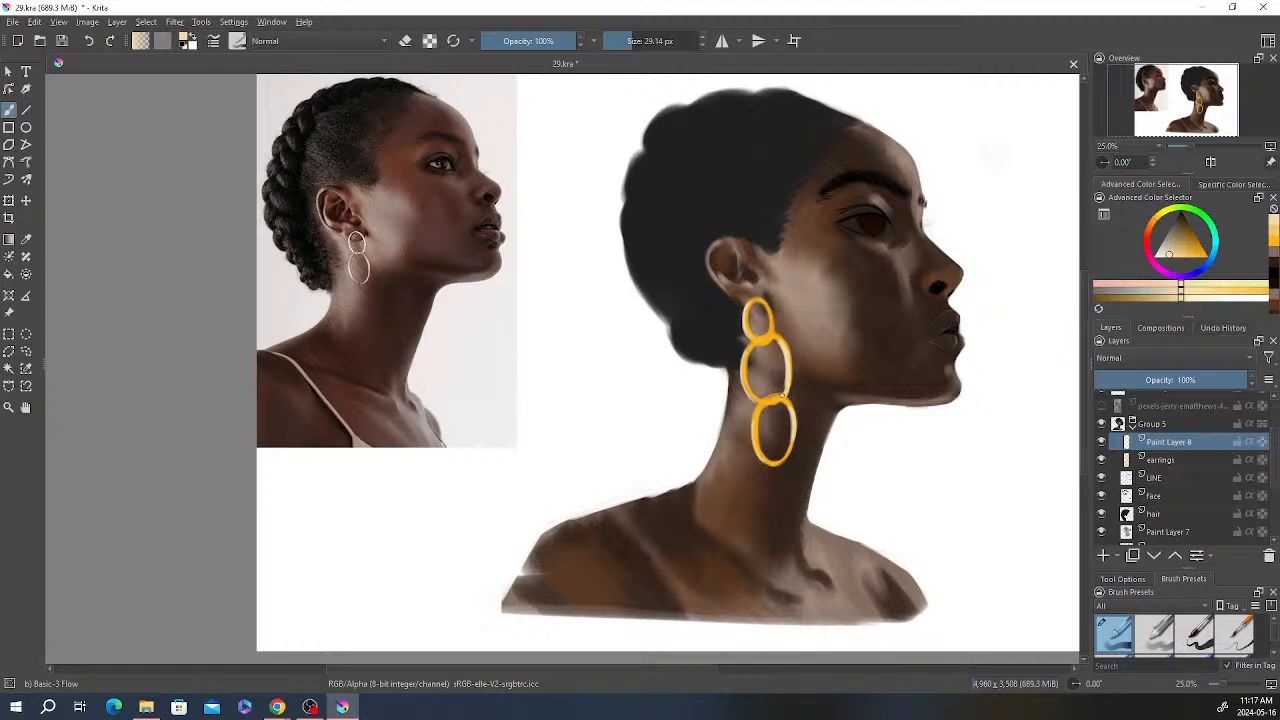
key(e)
mouse_move(781, 382)
mouse_down()
mouse_move(785, 357)
mouse_move(780, 399)
mouse_up()
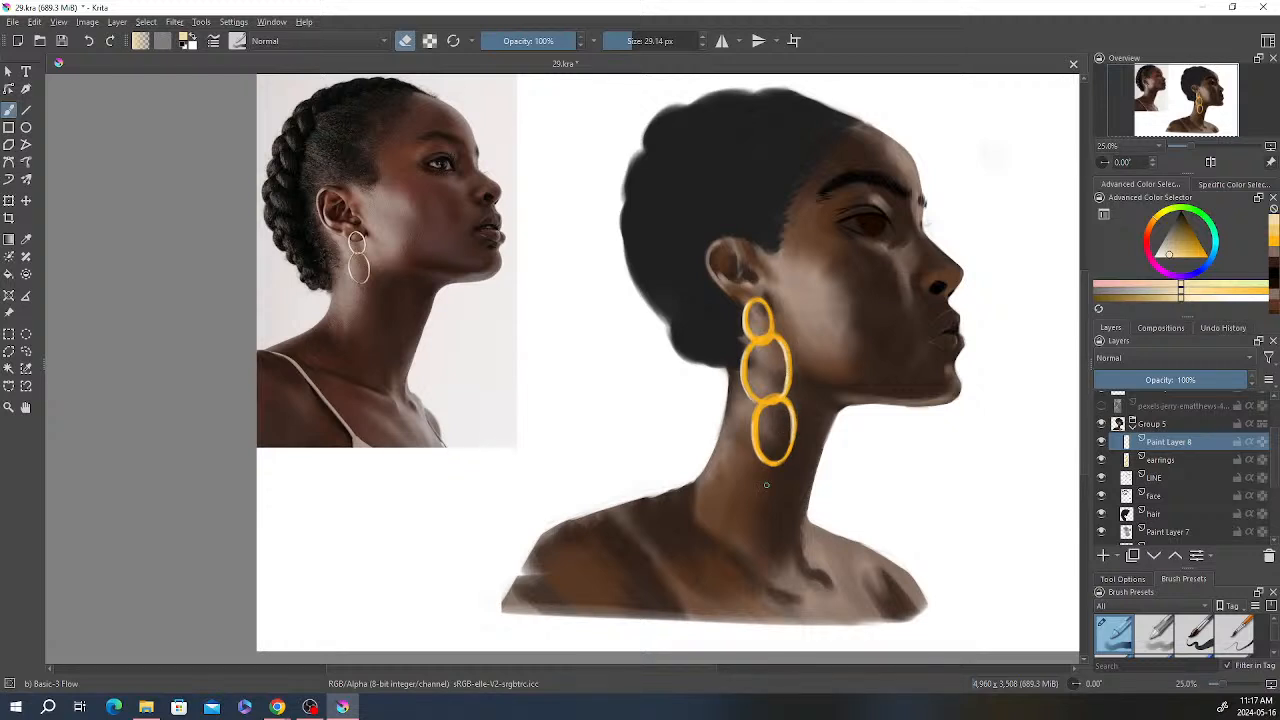
key(e)
key(e)
key(e)
key(e)
Step: Touch up the hoop outlines in golden yellow on the earrings layer and check the whole portrait
click(1170, 460)
right_click(793, 358)
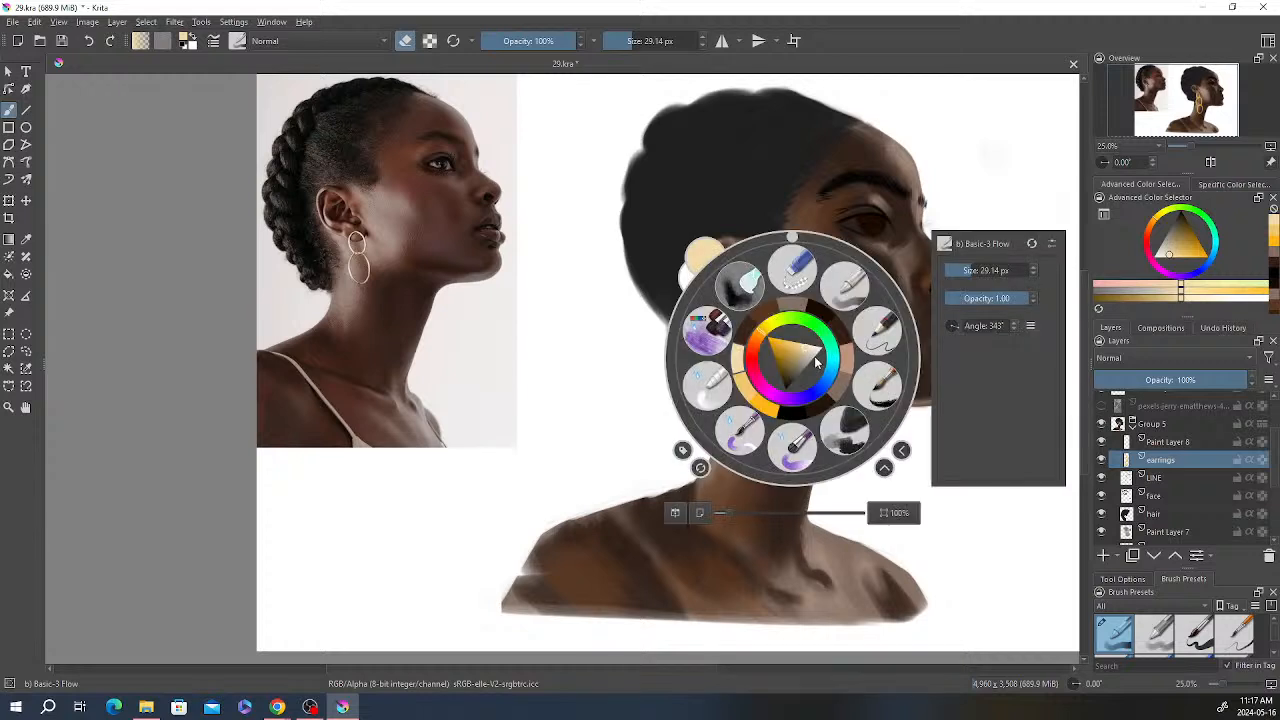
click(765, 406)
key(e)
key(e)
key(e)
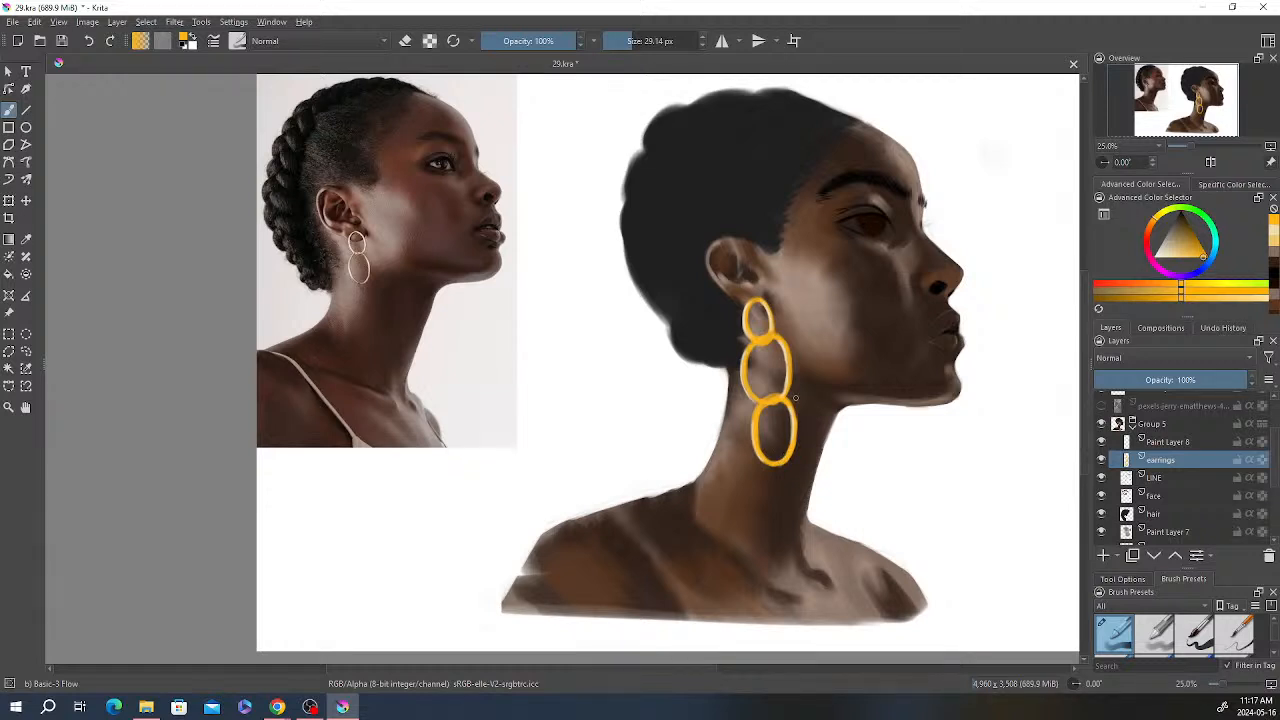
scroll(796, 398, down, 1)
scroll(768, 376, down, 1)
scroll(768, 376, up, 1)
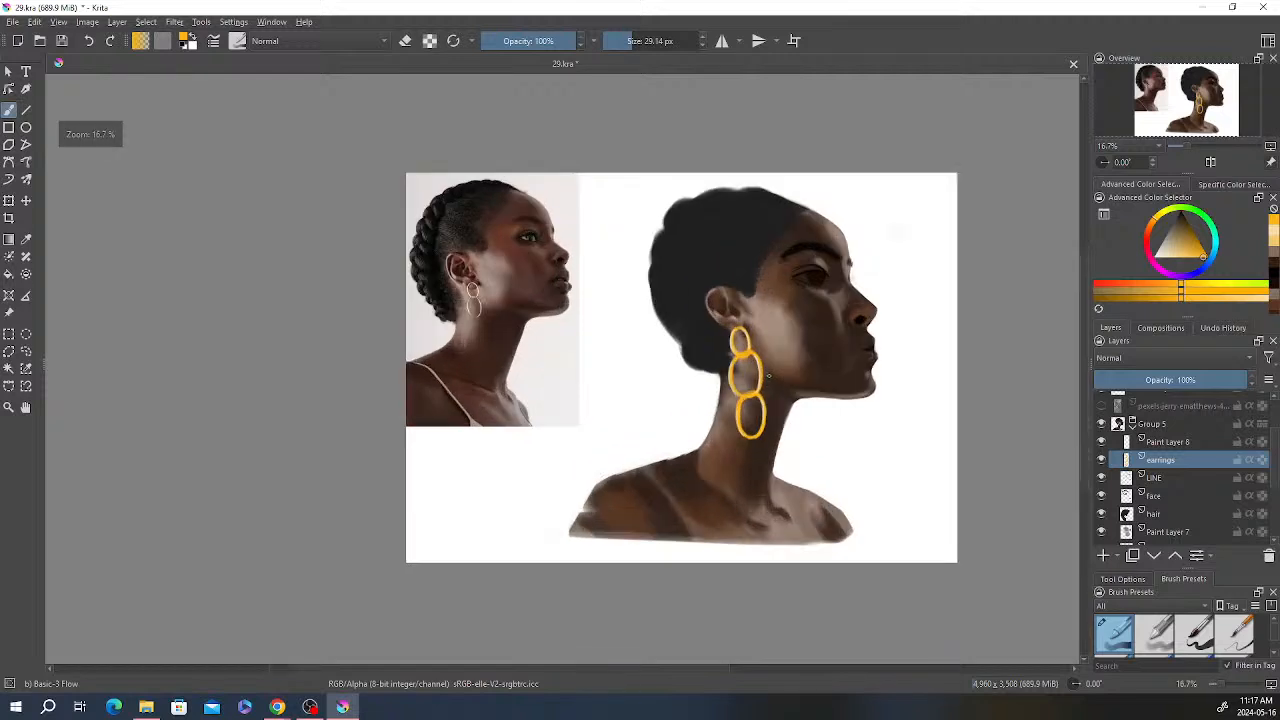
scroll(765, 365, up, 1)
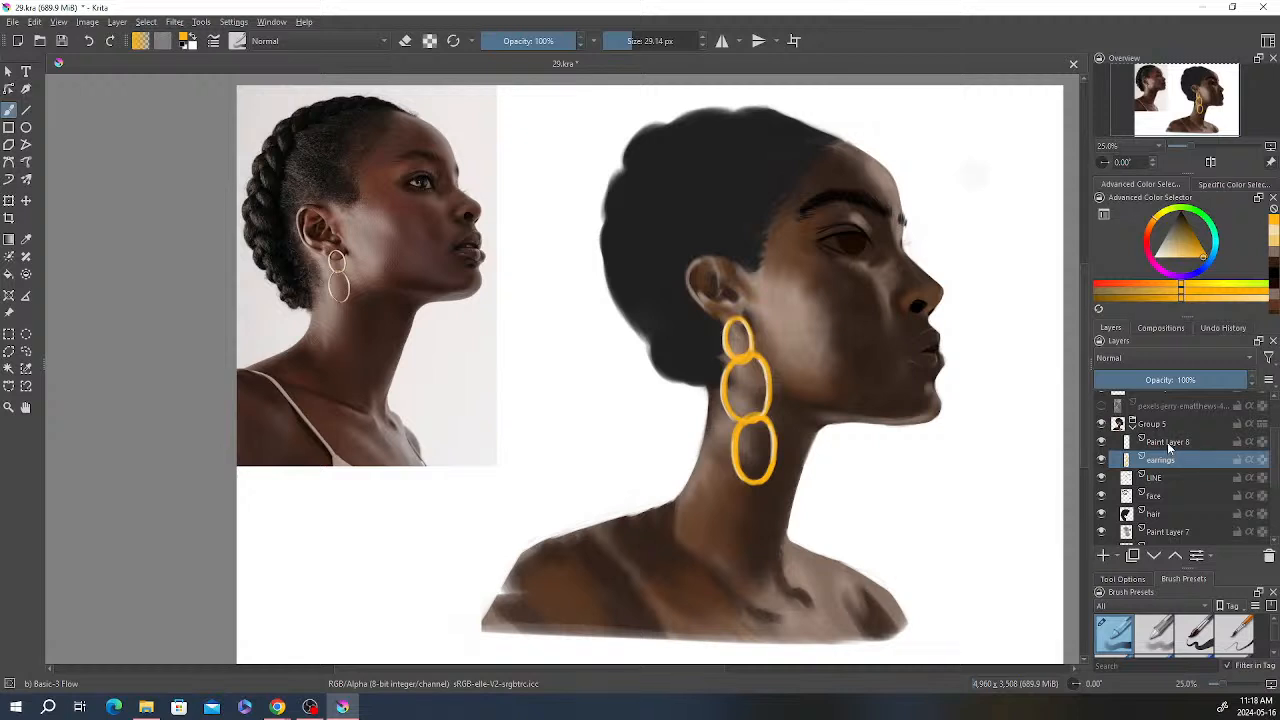
Step: Add a paint layer above the hair layer and paint the white of the eye in pale cream with a 42.76 px brush
click(1165, 496)
click(1165, 514)
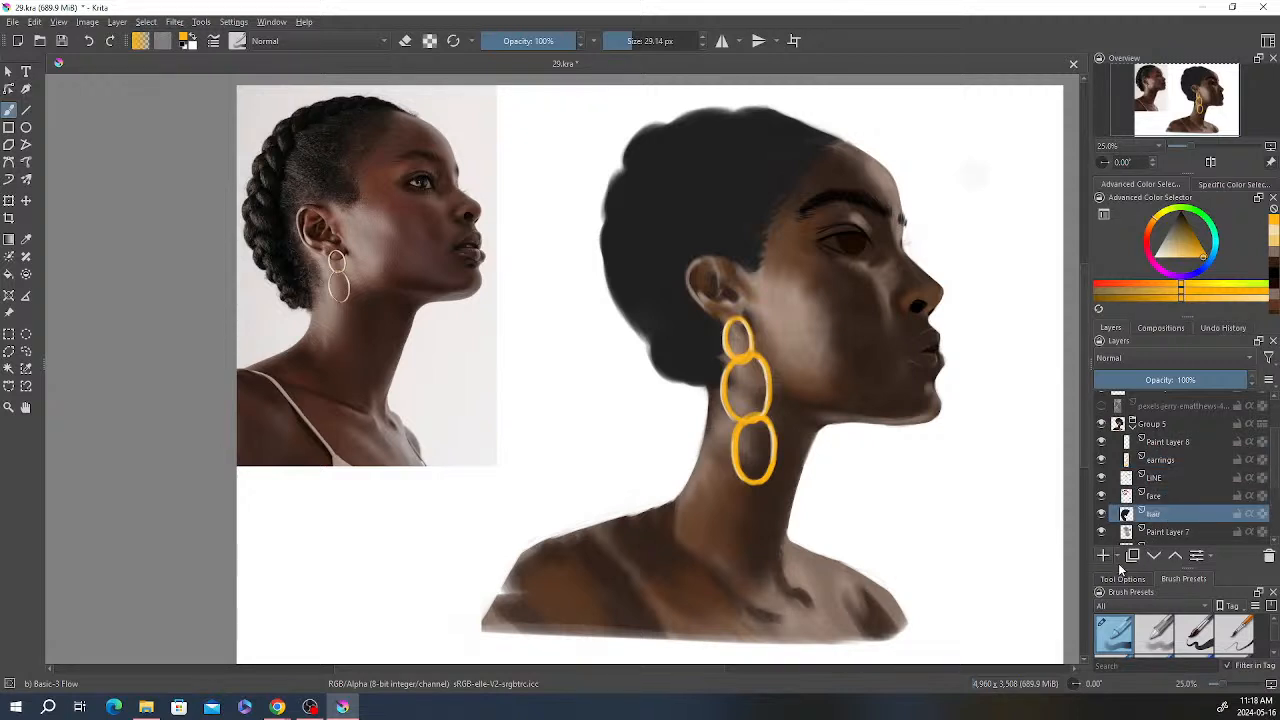
key(Insert)
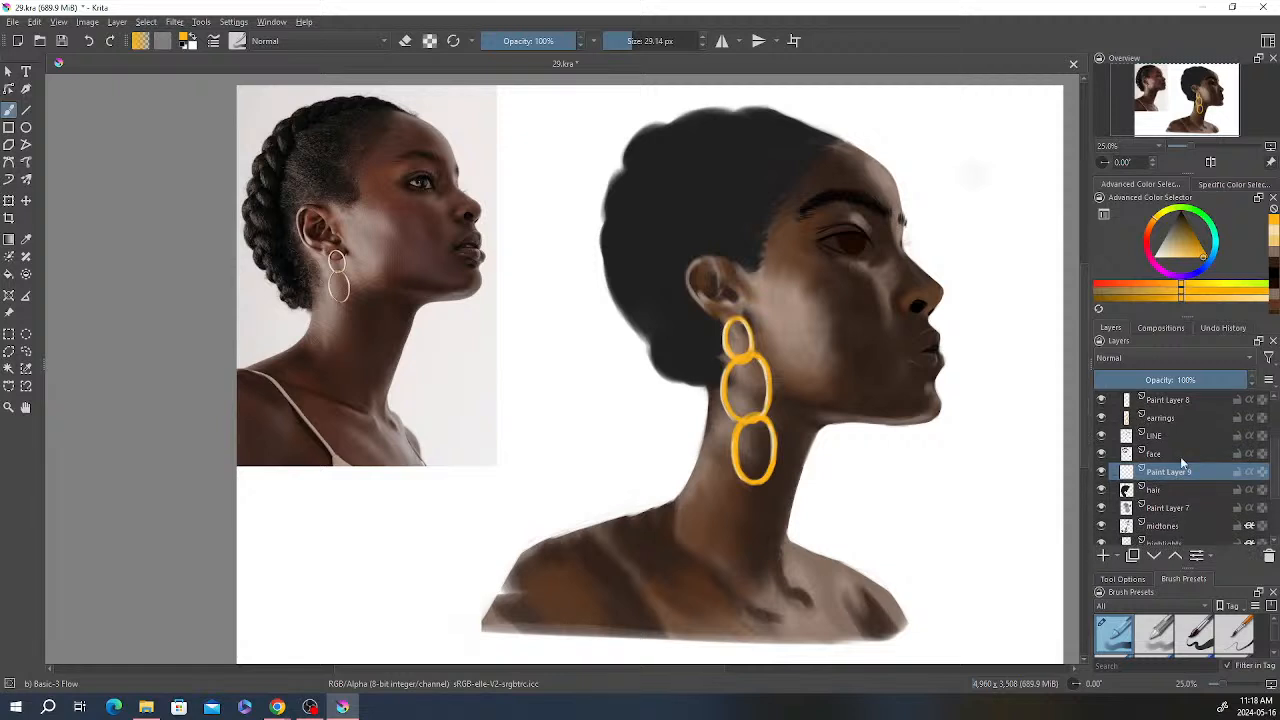
right_click(792, 214)
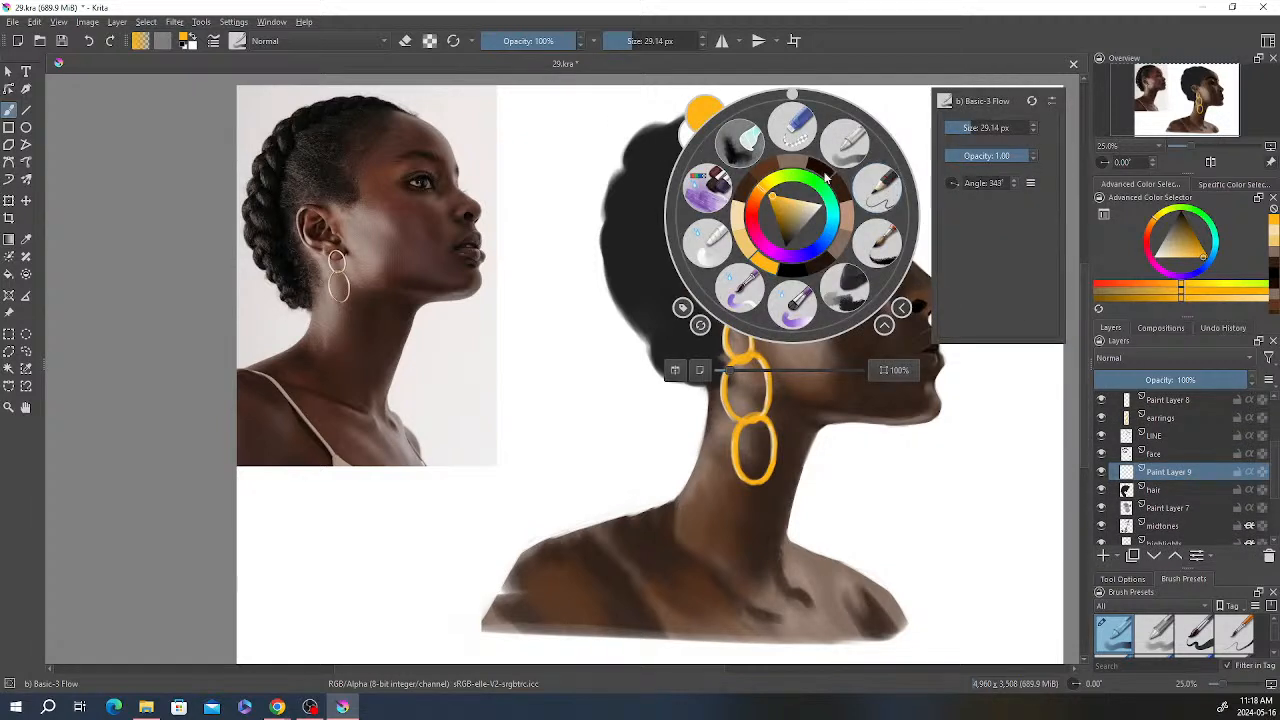
click(740, 211)
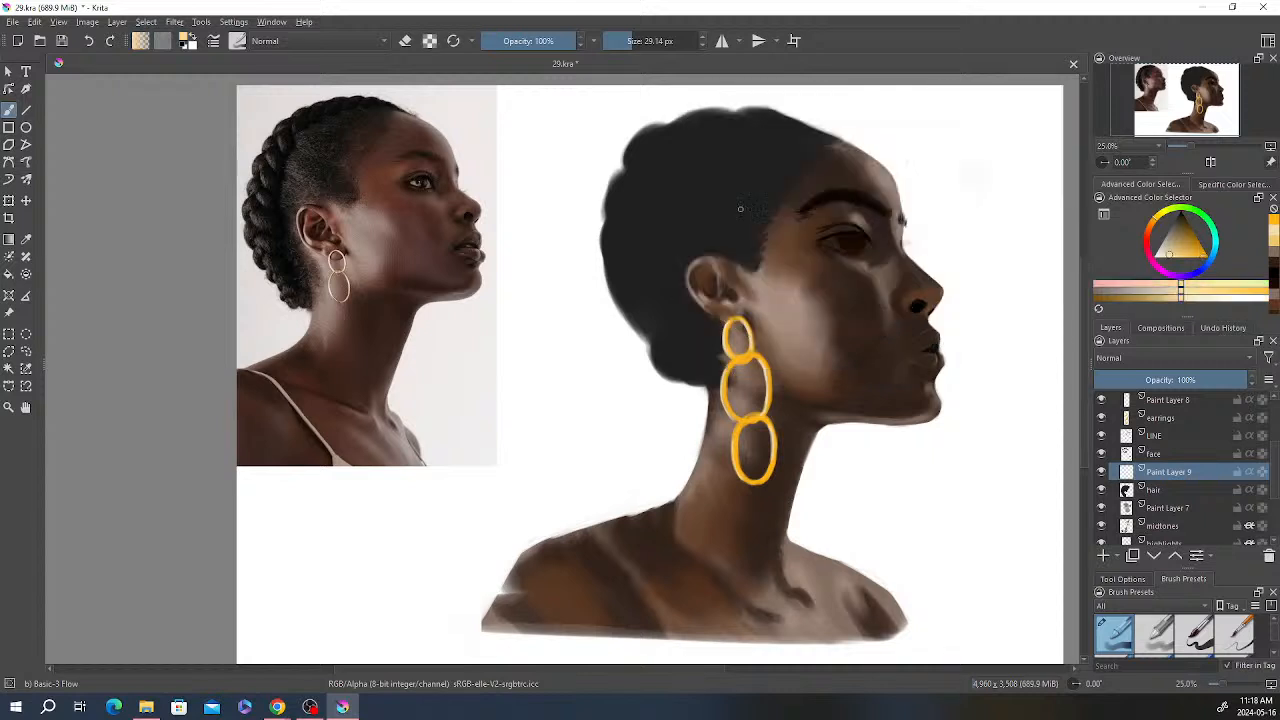
click(636, 41)
drag(830, 240, 842, 248)
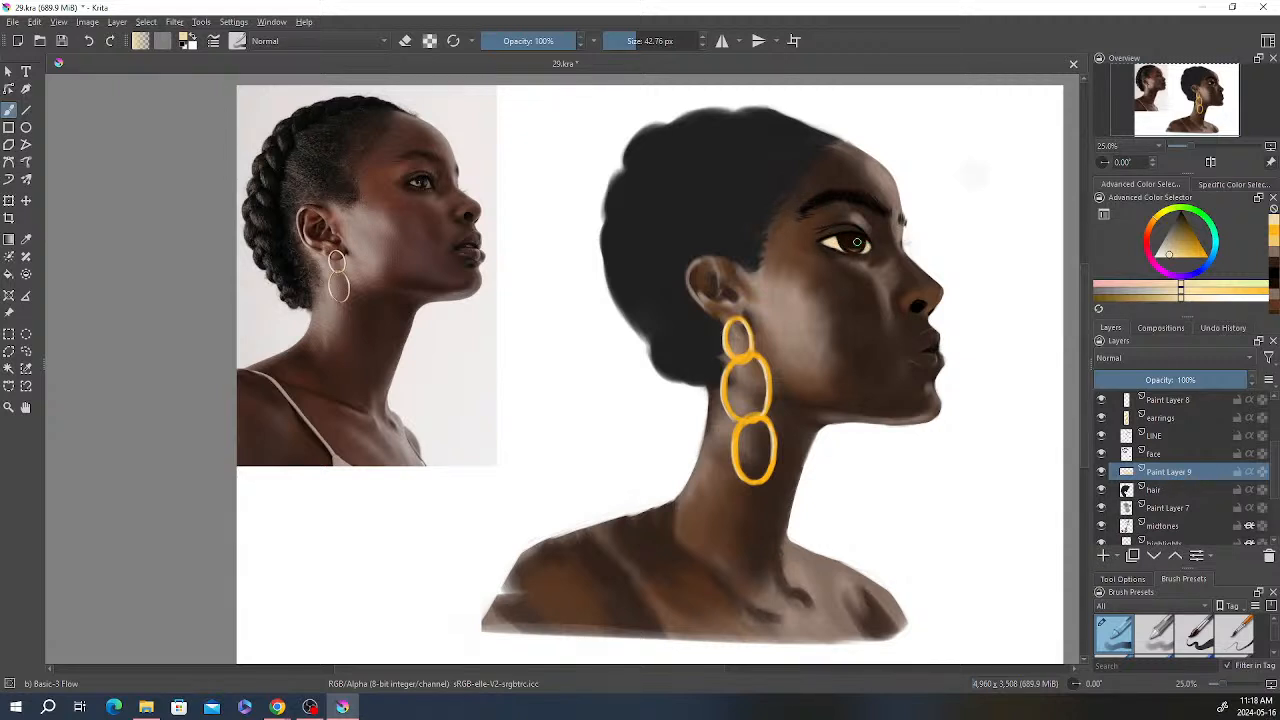
drag(851, 247, 862, 246)
Step: Darken the iris and pupil on the face layer with very dark brown tones at 42.76 px
click(1160, 455)
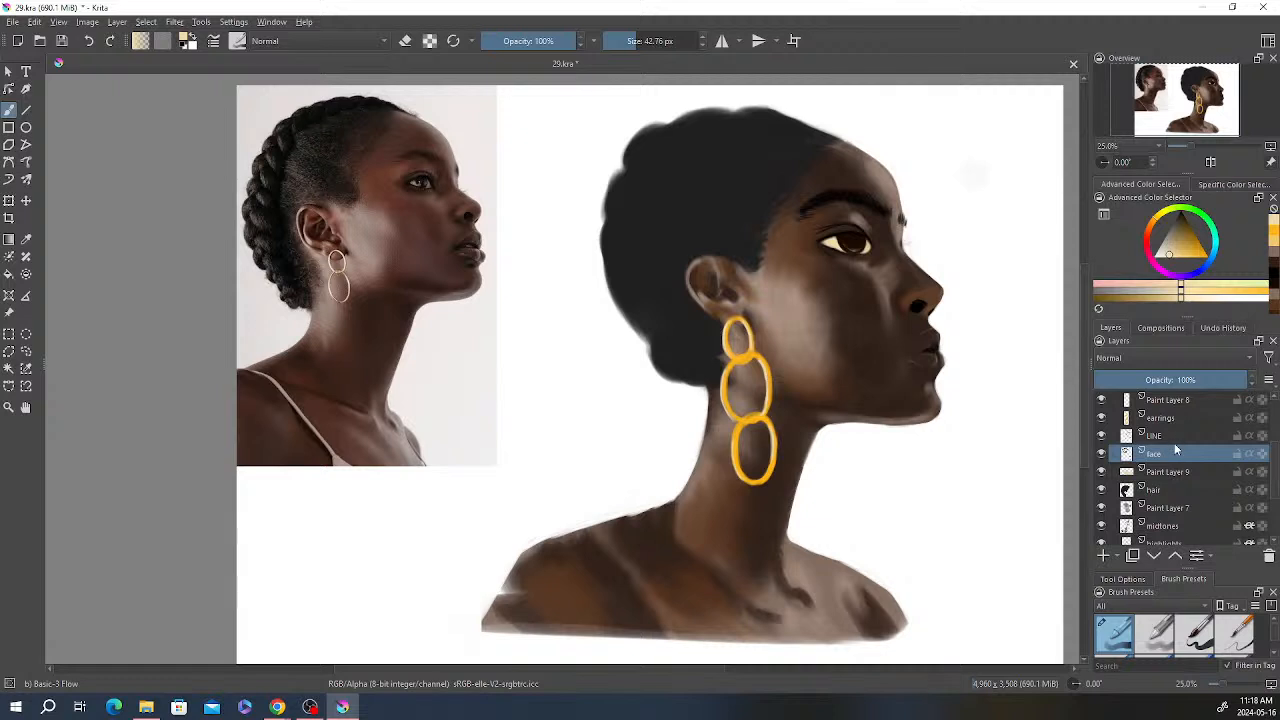
right_click(835, 193)
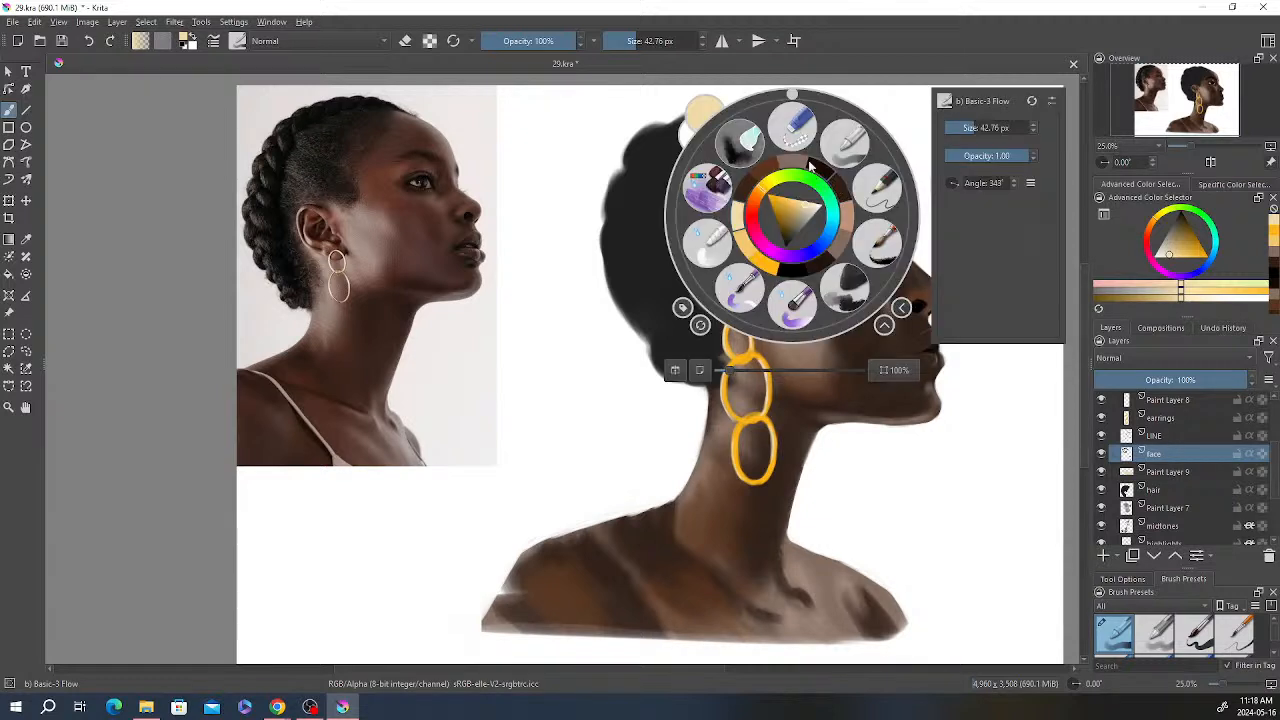
click(824, 172)
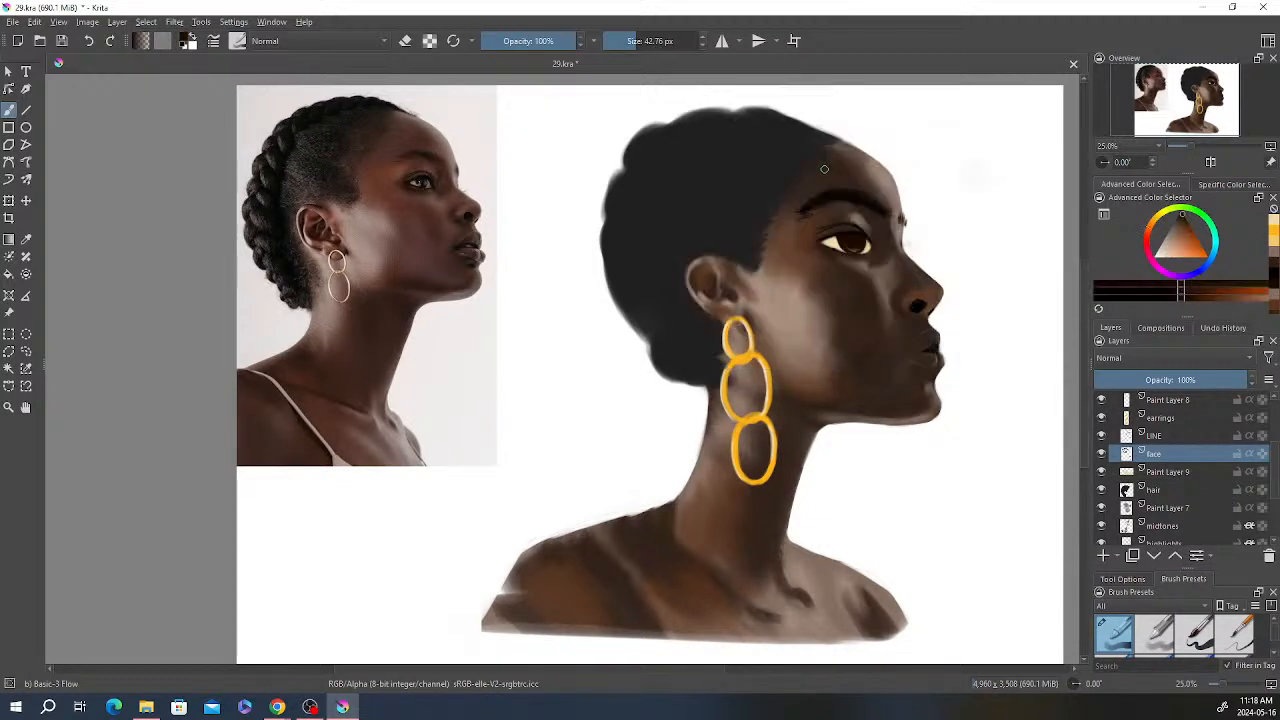
click(856, 241)
right_click(853, 238)
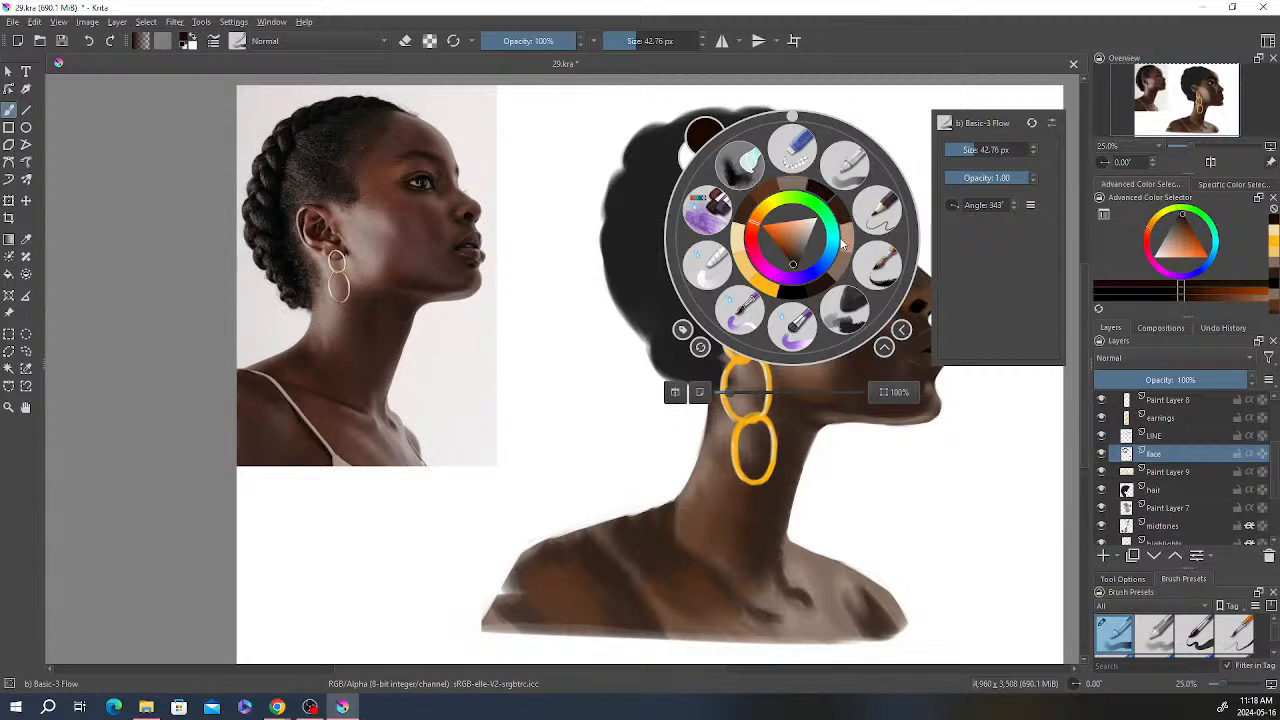
click(899, 84)
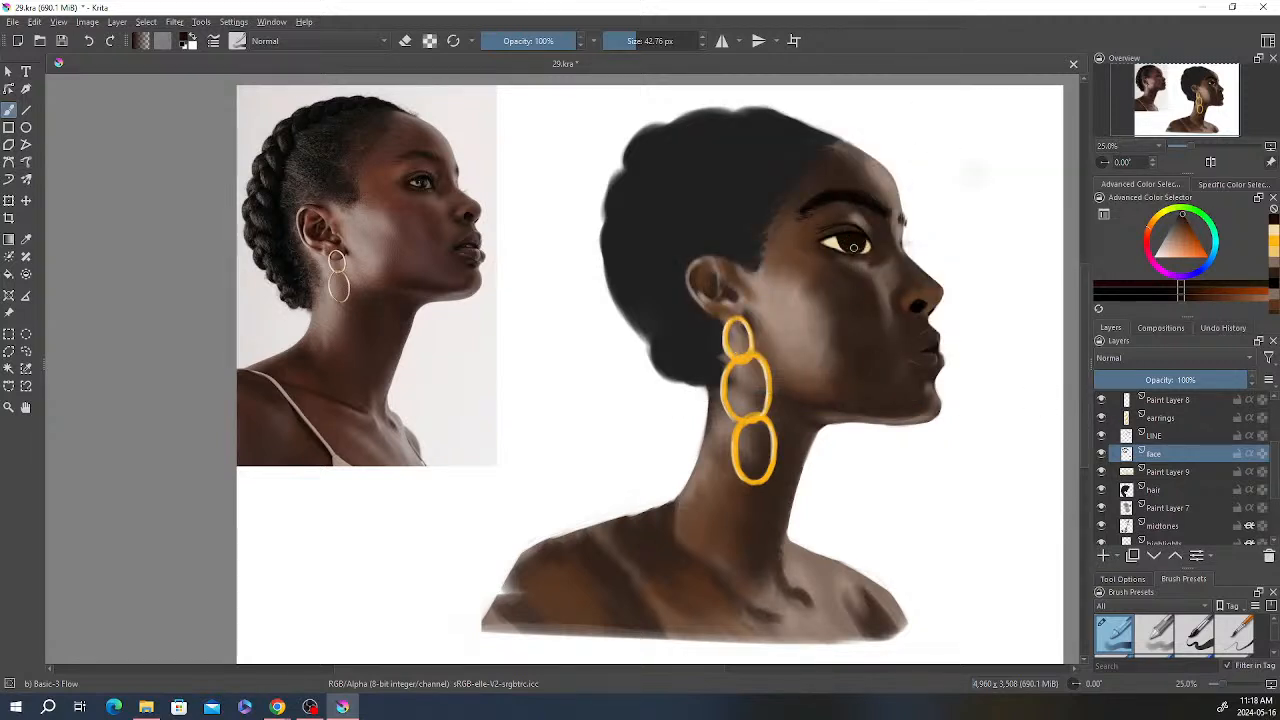
right_click(904, 197)
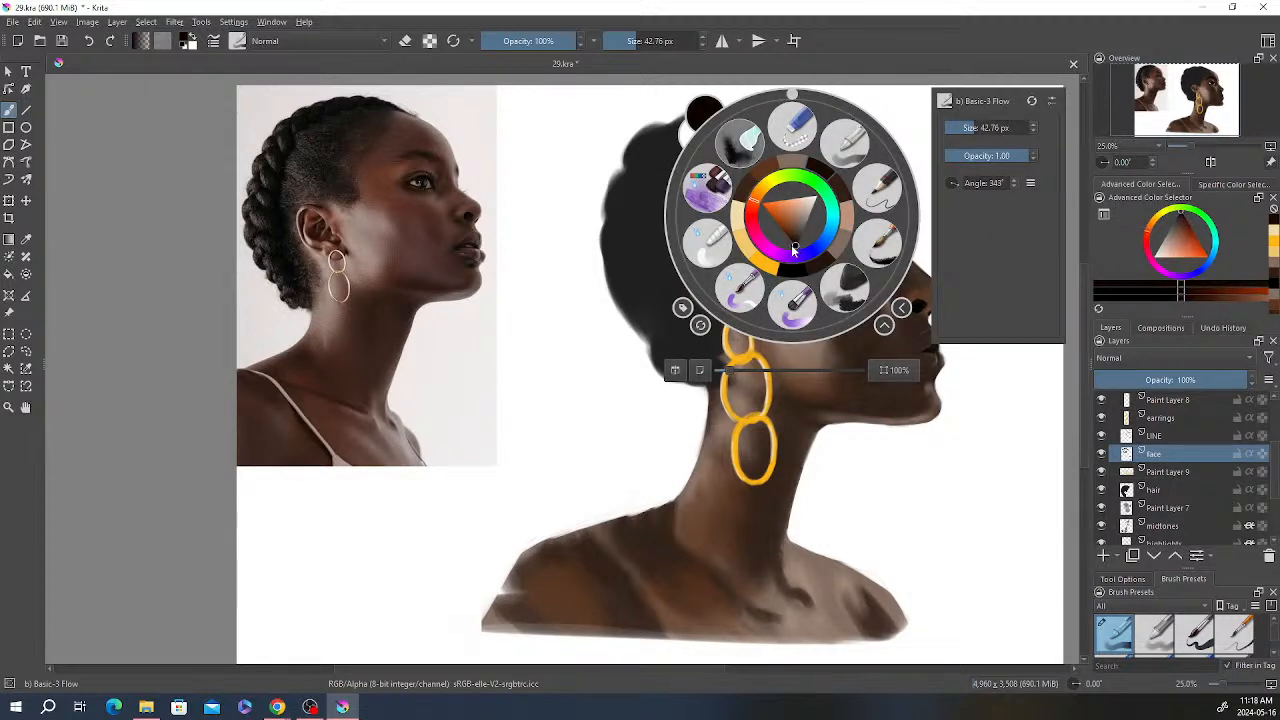
click(986, 399)
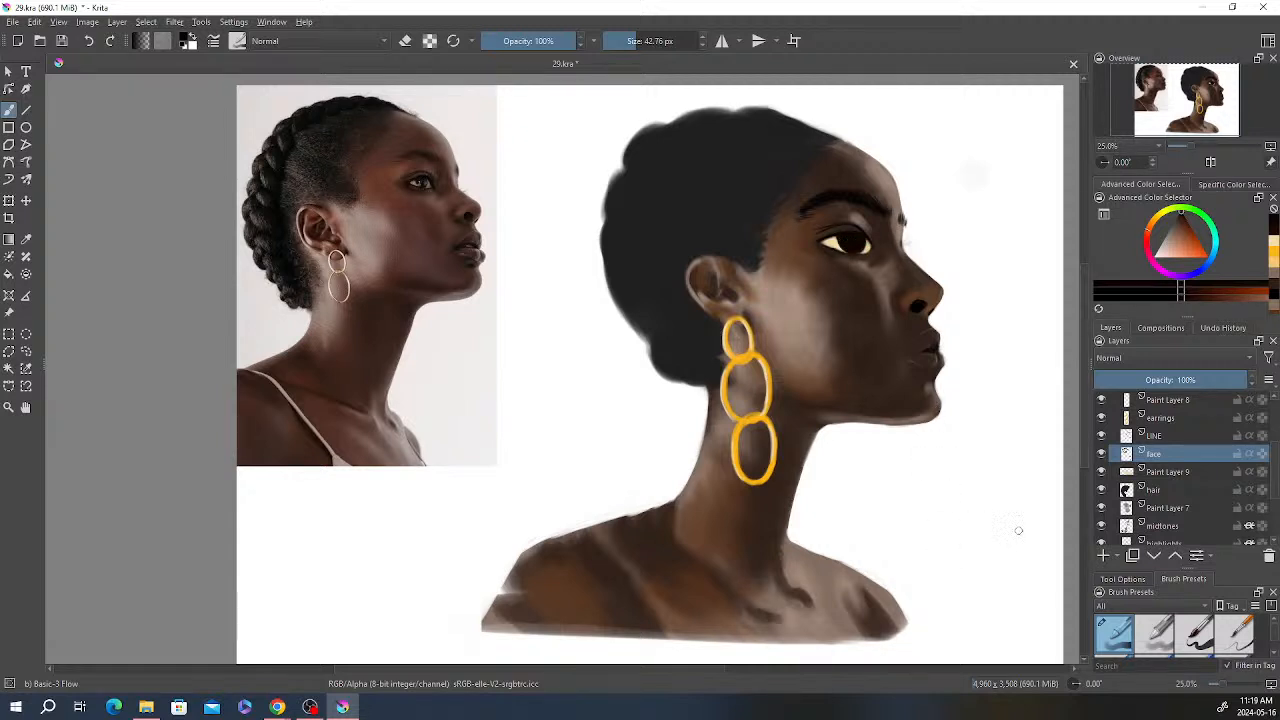
Step: Touch up the rear part of the eye white in pale cream on Paint Layer 9
click(1163, 472)
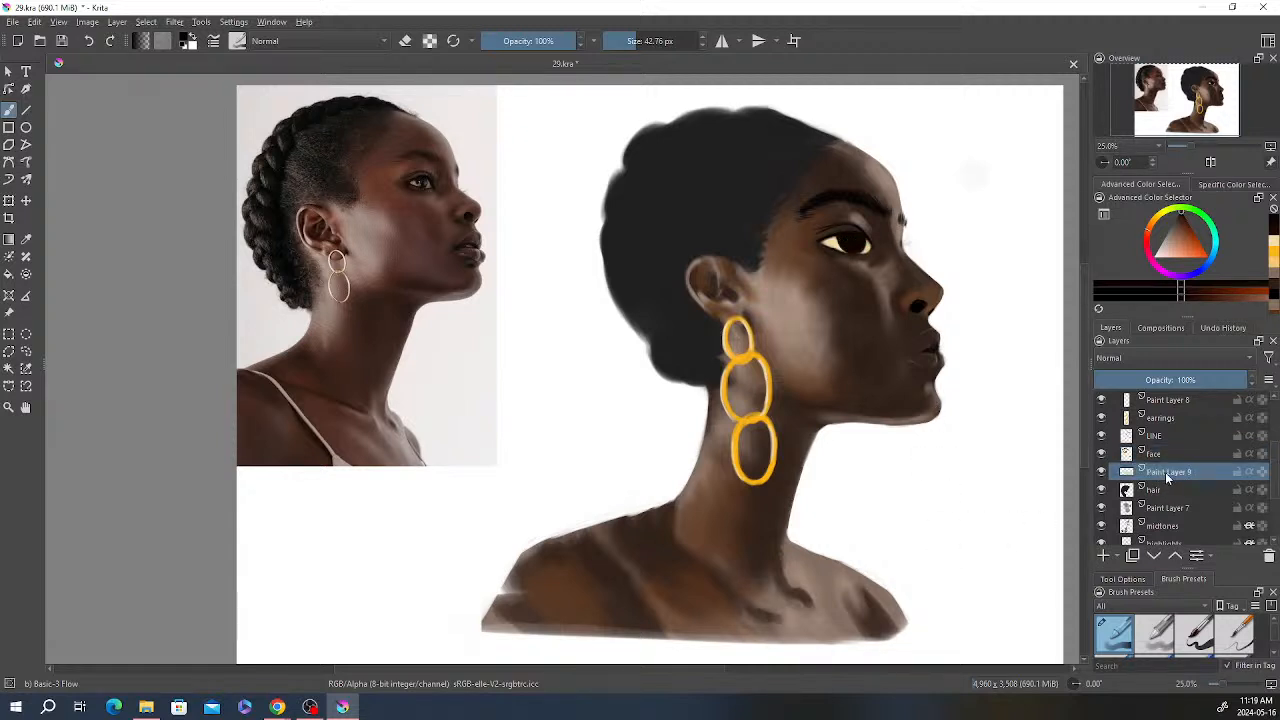
right_click(826, 207)
click(739, 213)
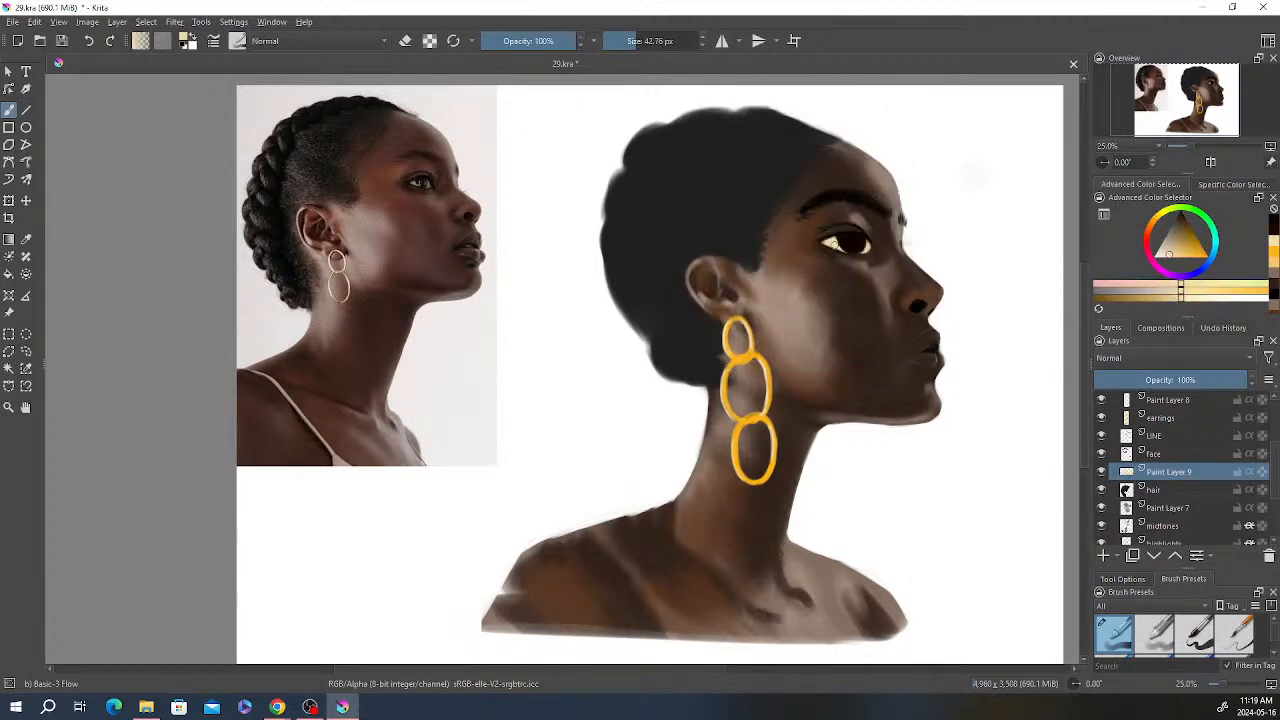
drag(834, 247, 832, 244)
Step: Shade the rear corner of the eye white in muted beige with a 63.34 px brush at 88% opacity
right_click(931, 307)
click(803, 300)
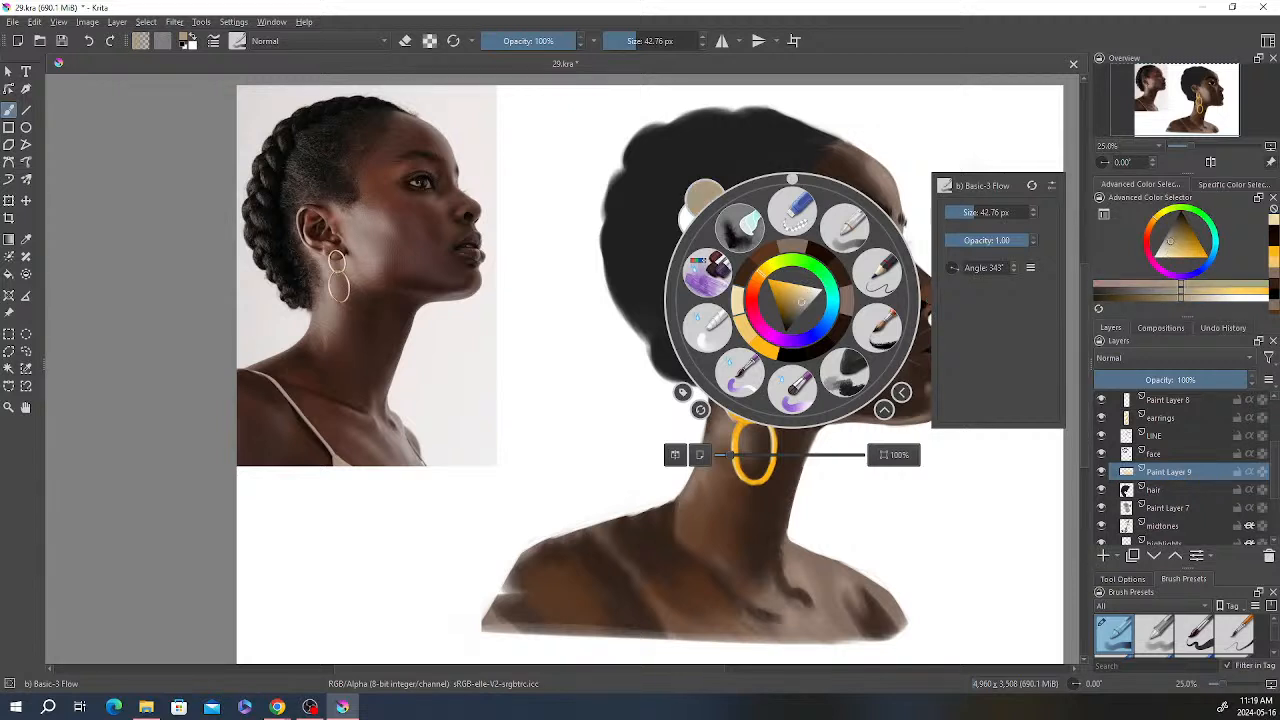
click(875, 125)
drag(645, 38, 662, 38)
click(566, 40)
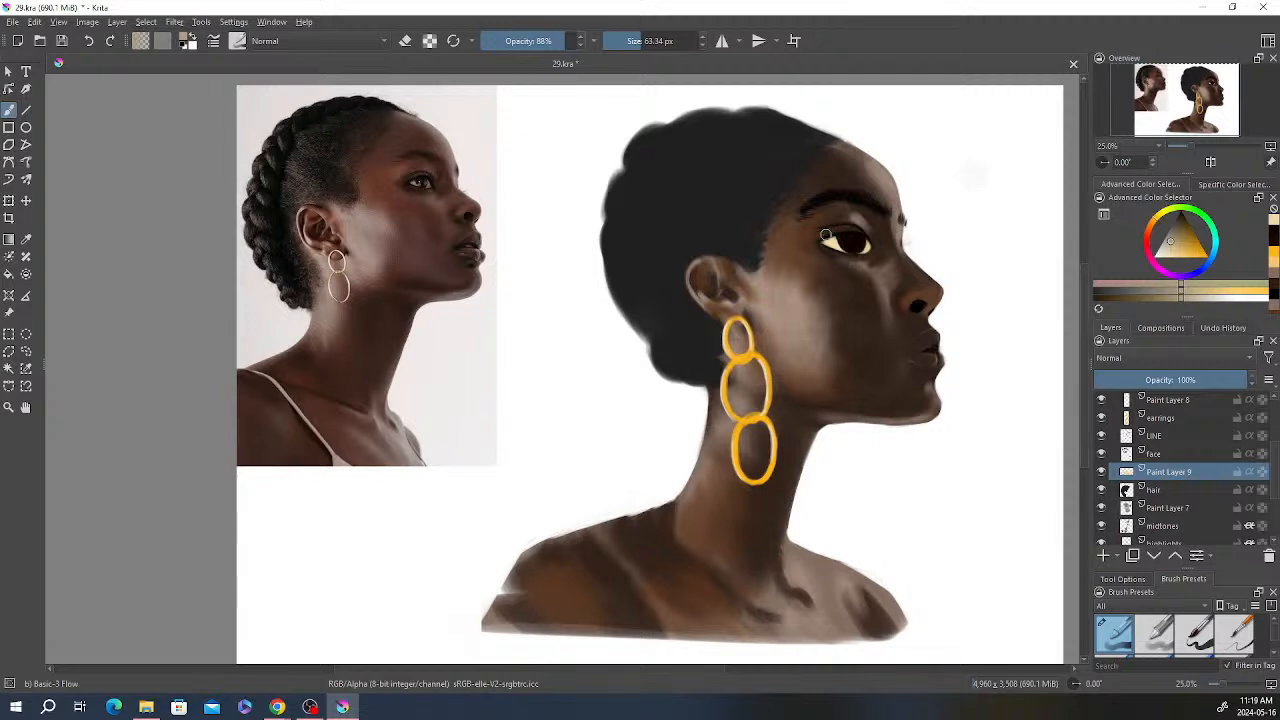
drag(816, 235, 838, 229)
ctrl+click(834, 201)
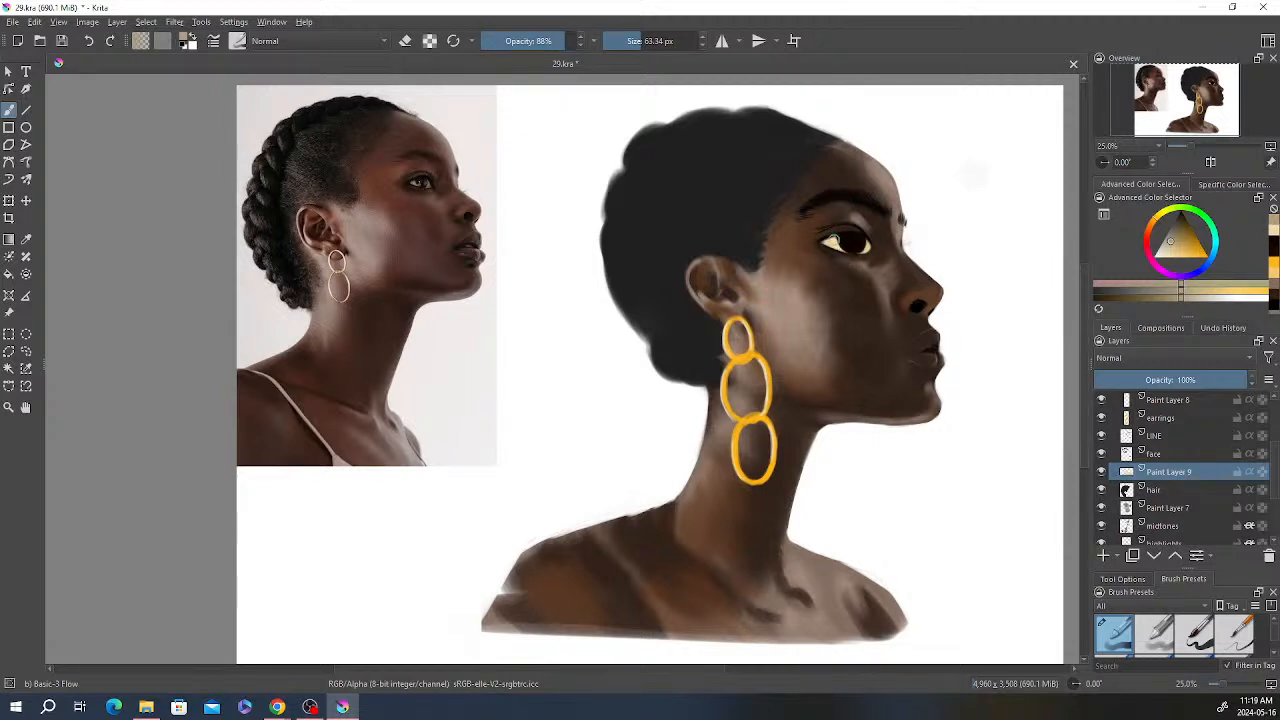
Step: Deepen the shading on the eye white with a darker olive-beige and clean it up with the eraser
right_click(880, 214)
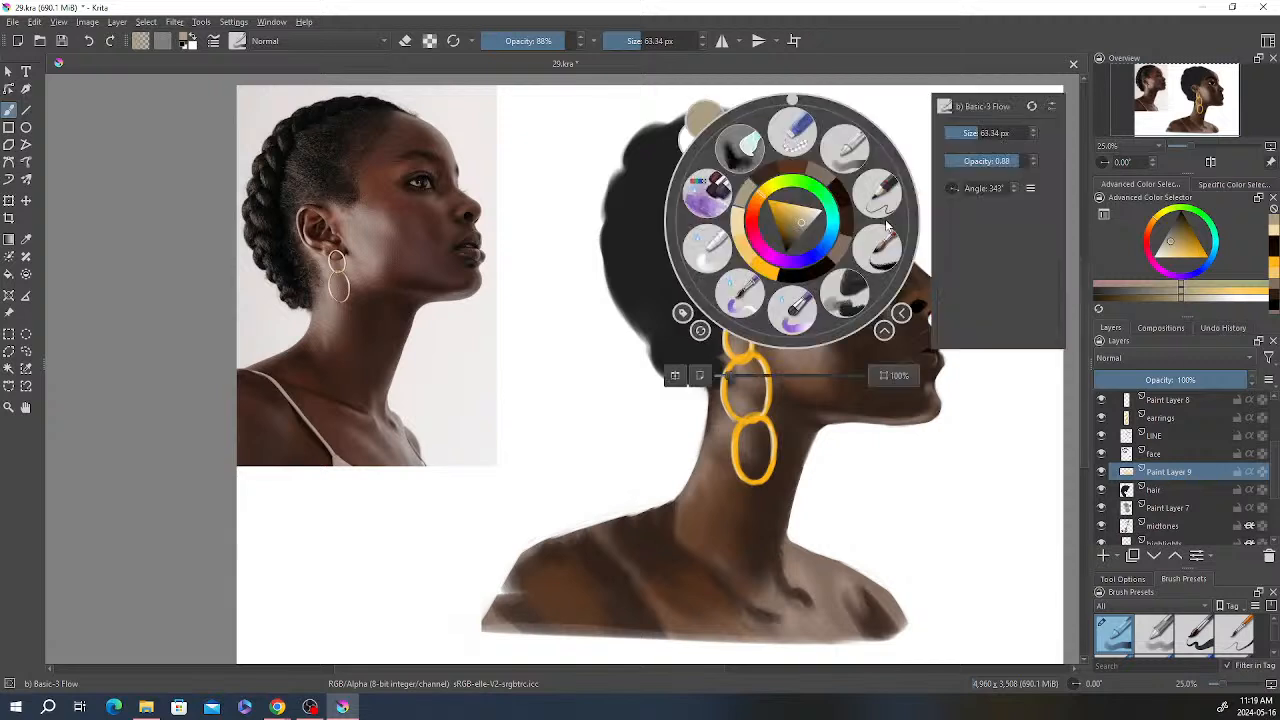
click(799, 232)
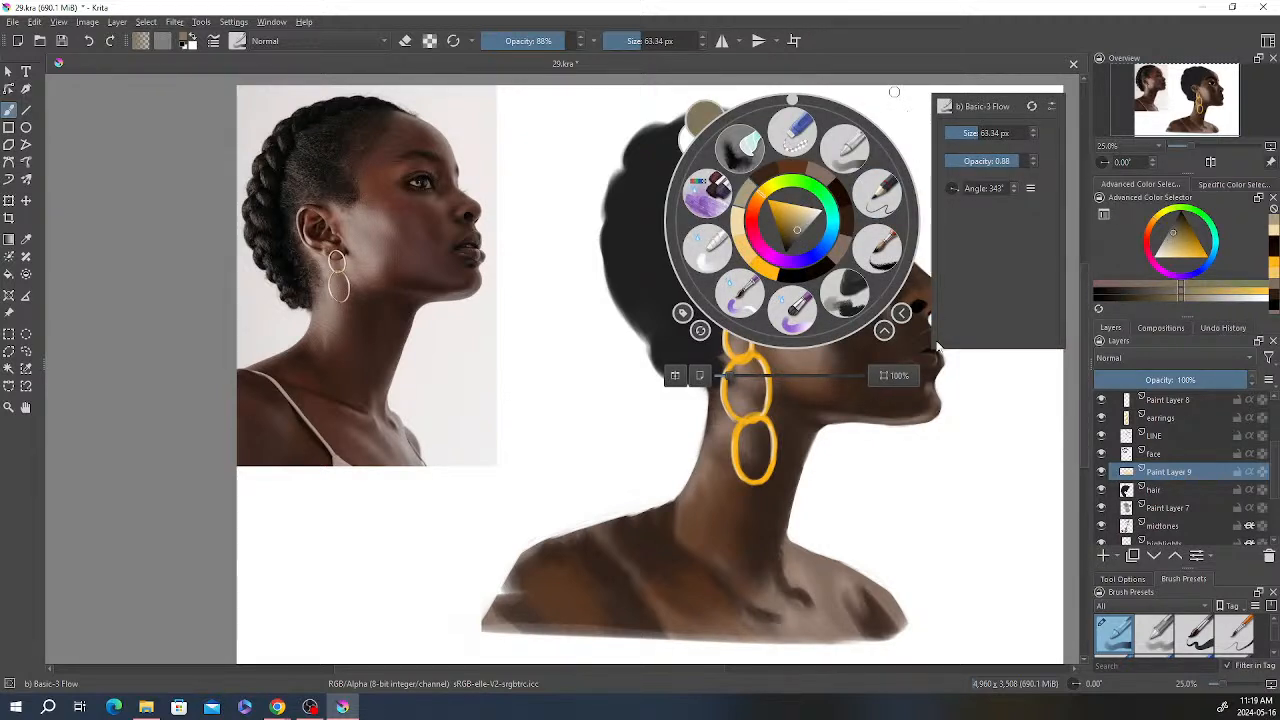
key(e)
key(e)
right_click(949, 416)
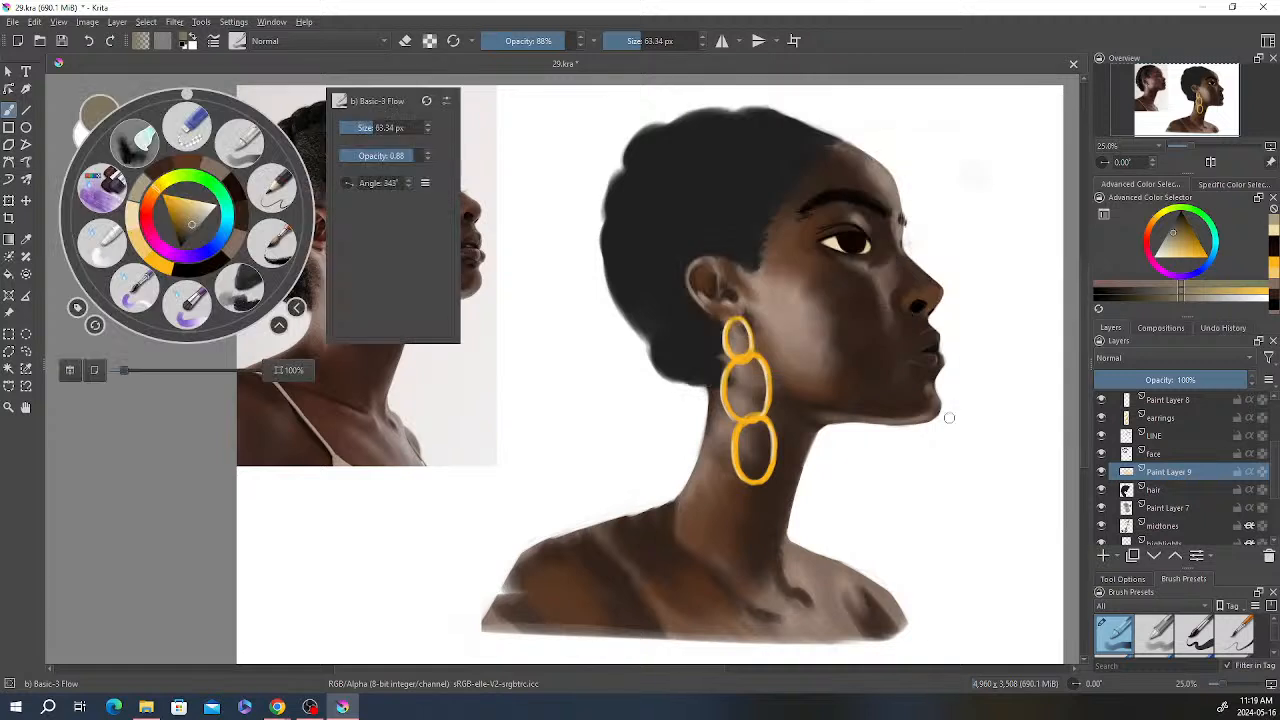
click(829, 240)
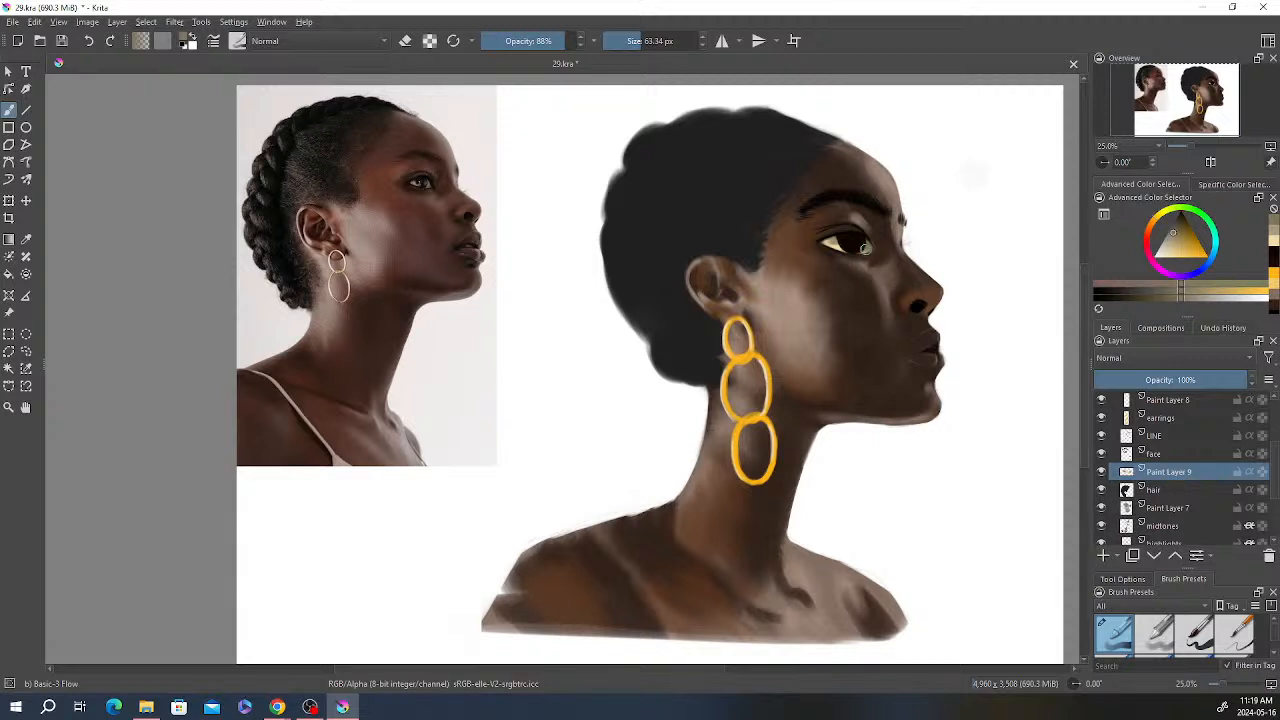
key(e)
key(e)
Step: Add a dark grey-brown shadow across the upper part of the eye white
right_click(876, 226)
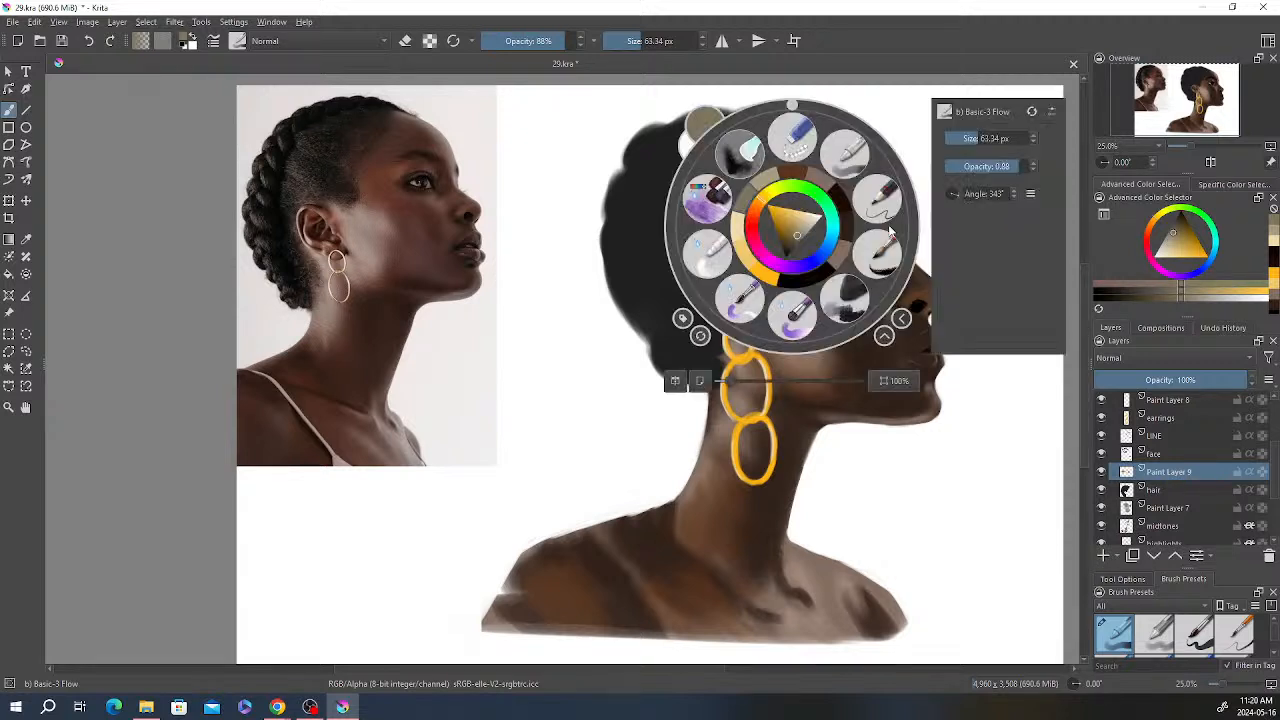
click(791, 243)
click(796, 243)
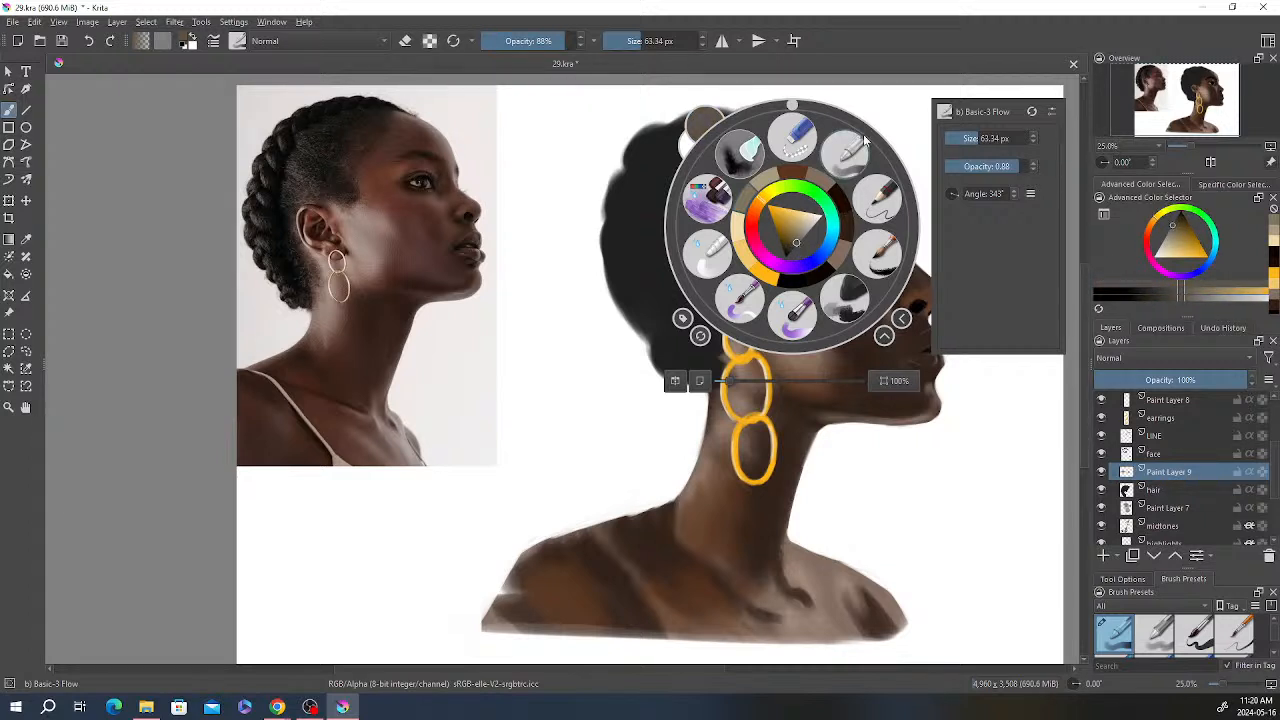
click(923, 435)
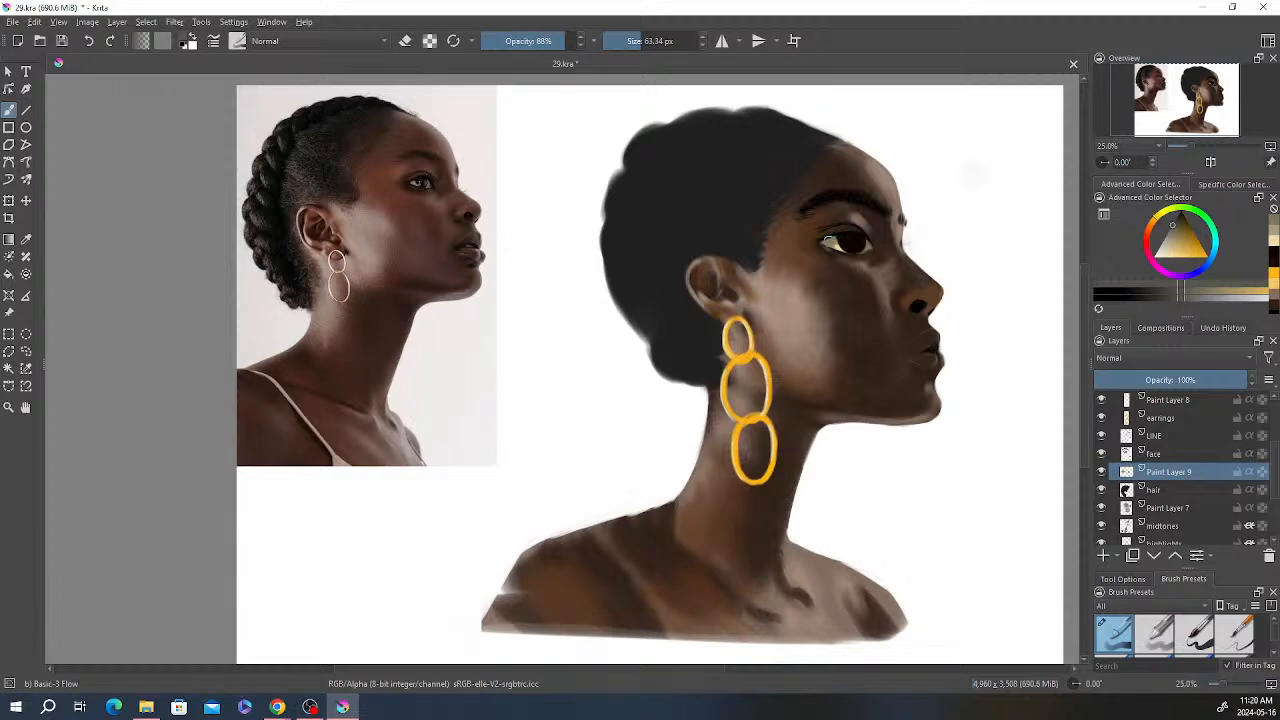
drag(831, 236, 846, 243)
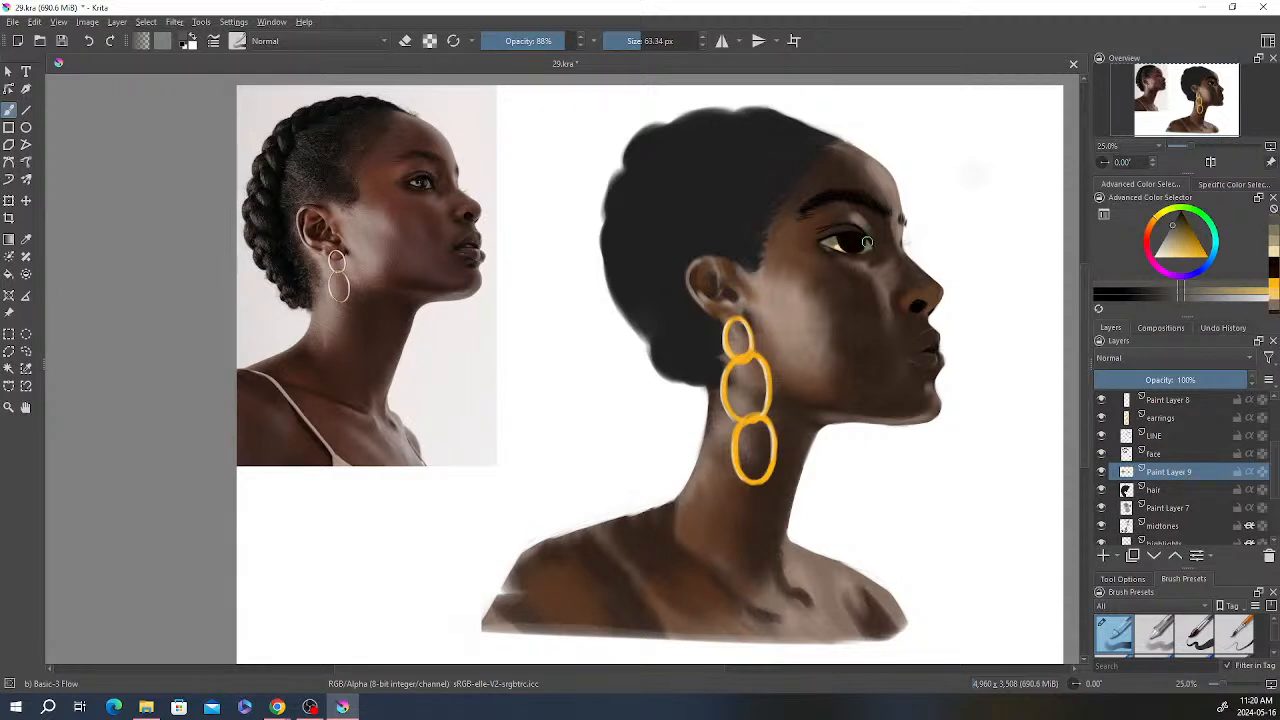
Step: Erase excess shading from the eye white with a 35.51 px brush at 100% opacity
key(e)
click(584, 40)
click(640, 41)
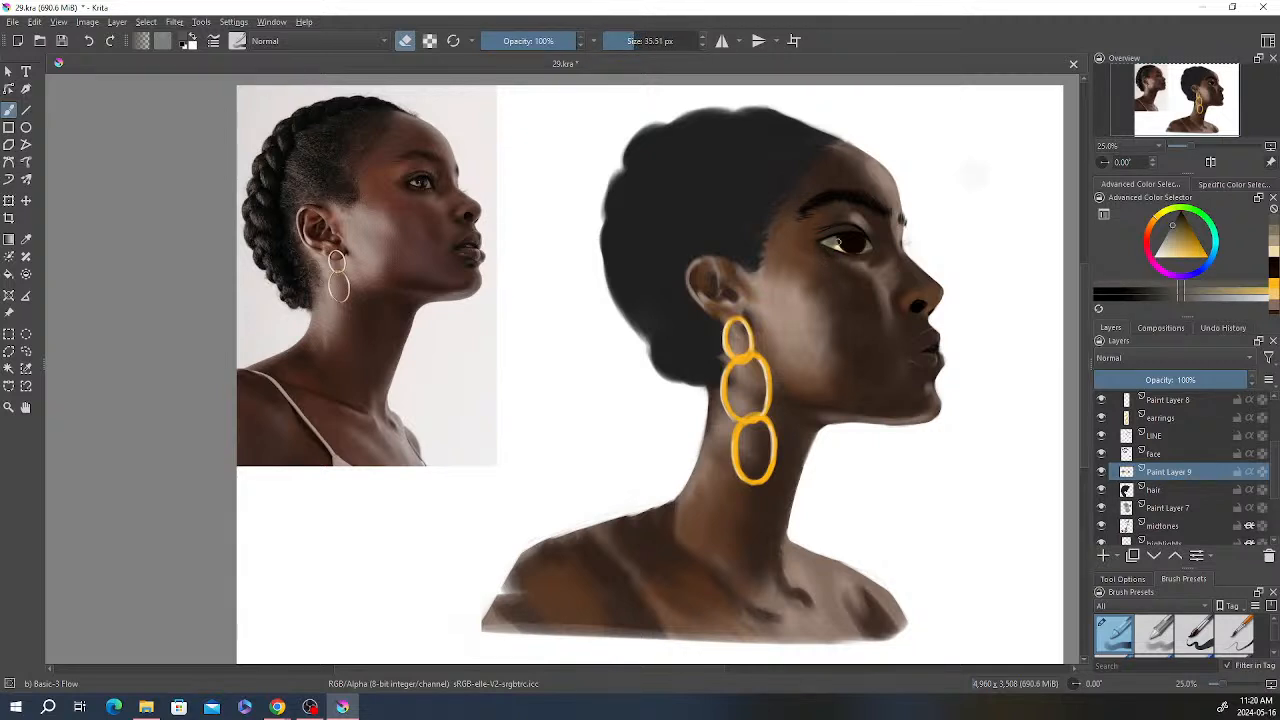
key(e)
key(e)
Step: Brighten the eye white in pale cream with the 35.51 px brush at 66% opacity
right_click(873, 218)
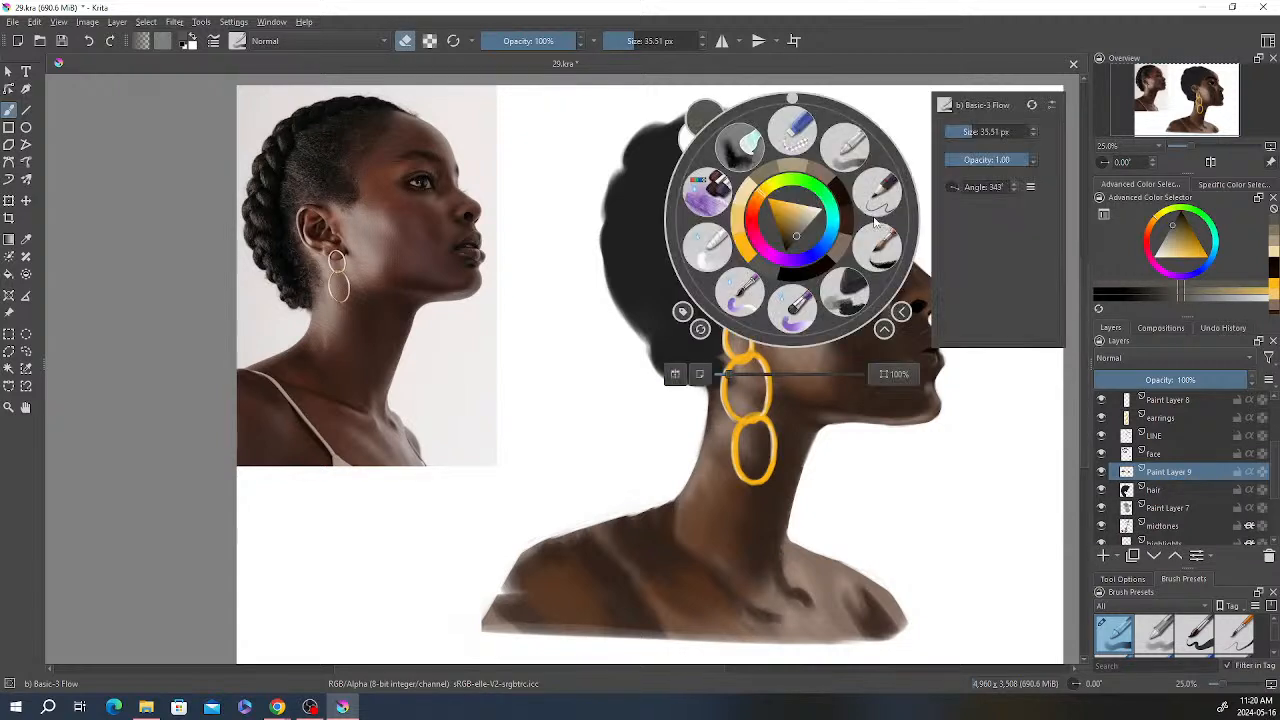
click(748, 200)
drag(823, 243, 838, 249)
click(550, 40)
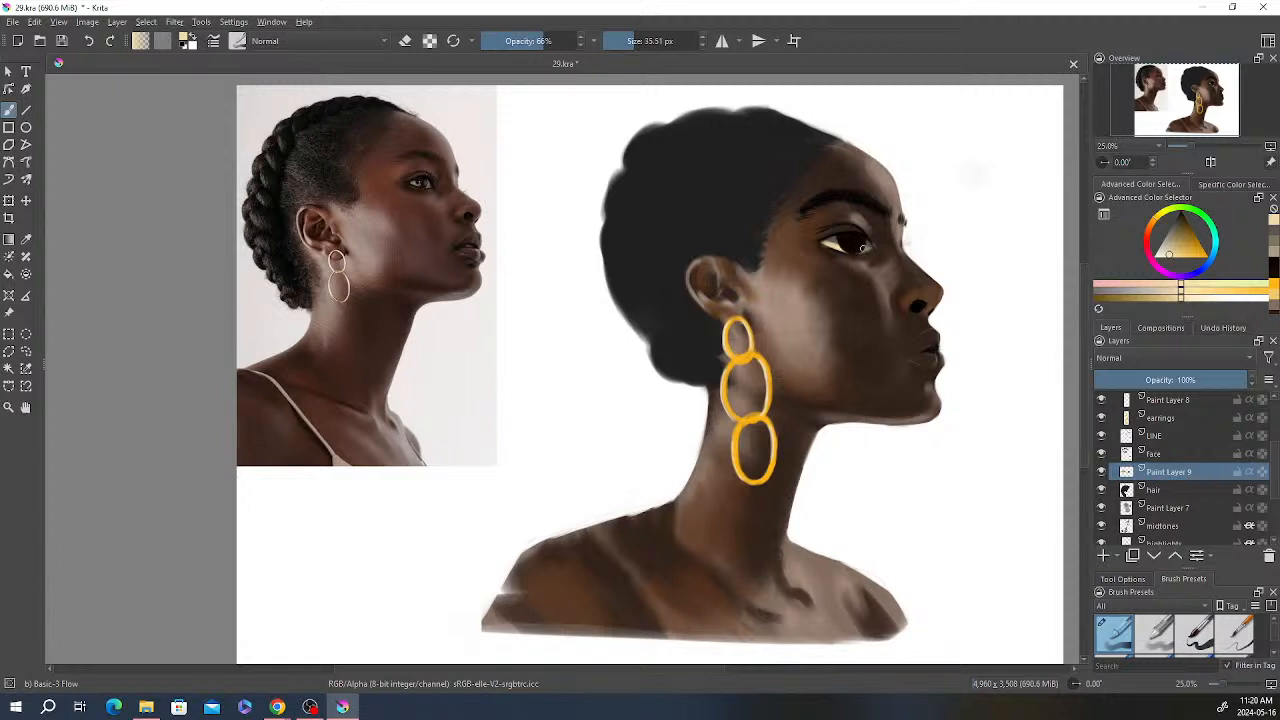
Step: Blend the cream and shadow in the eye white with the Concept smudge brush at 45.37 px and 83% opacity
key(e)
right_click(822, 215)
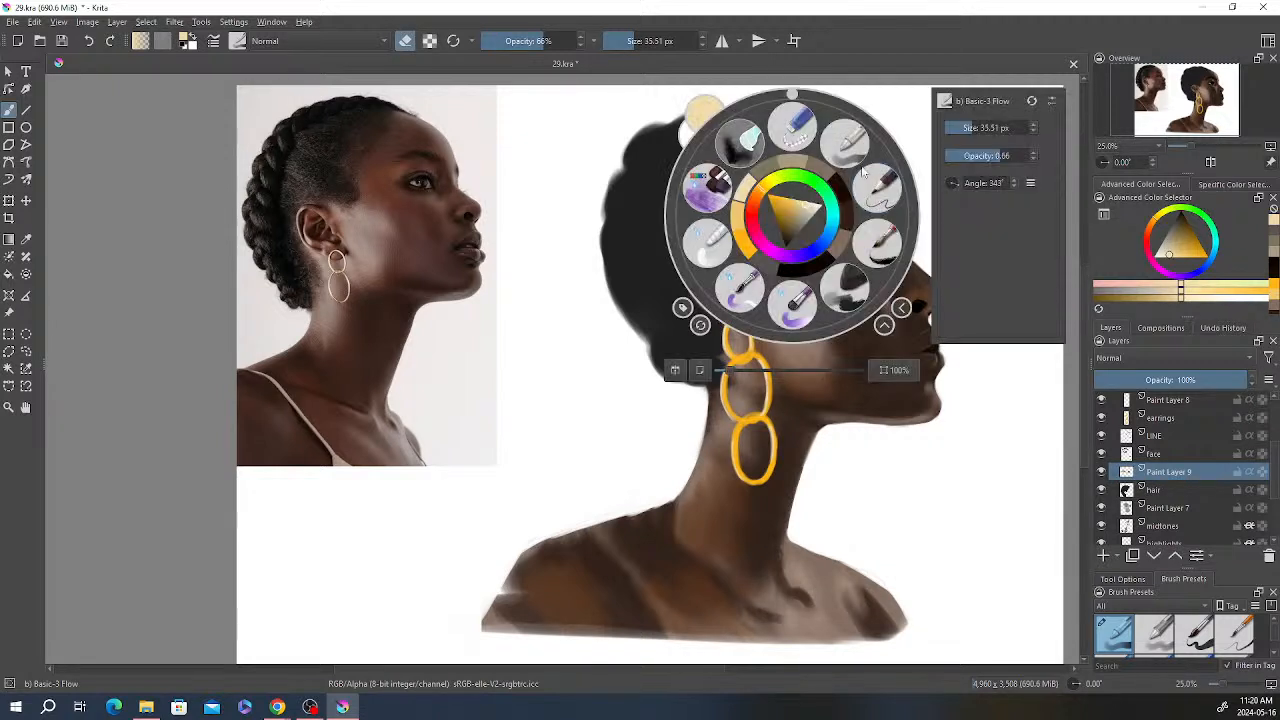
click(744, 143)
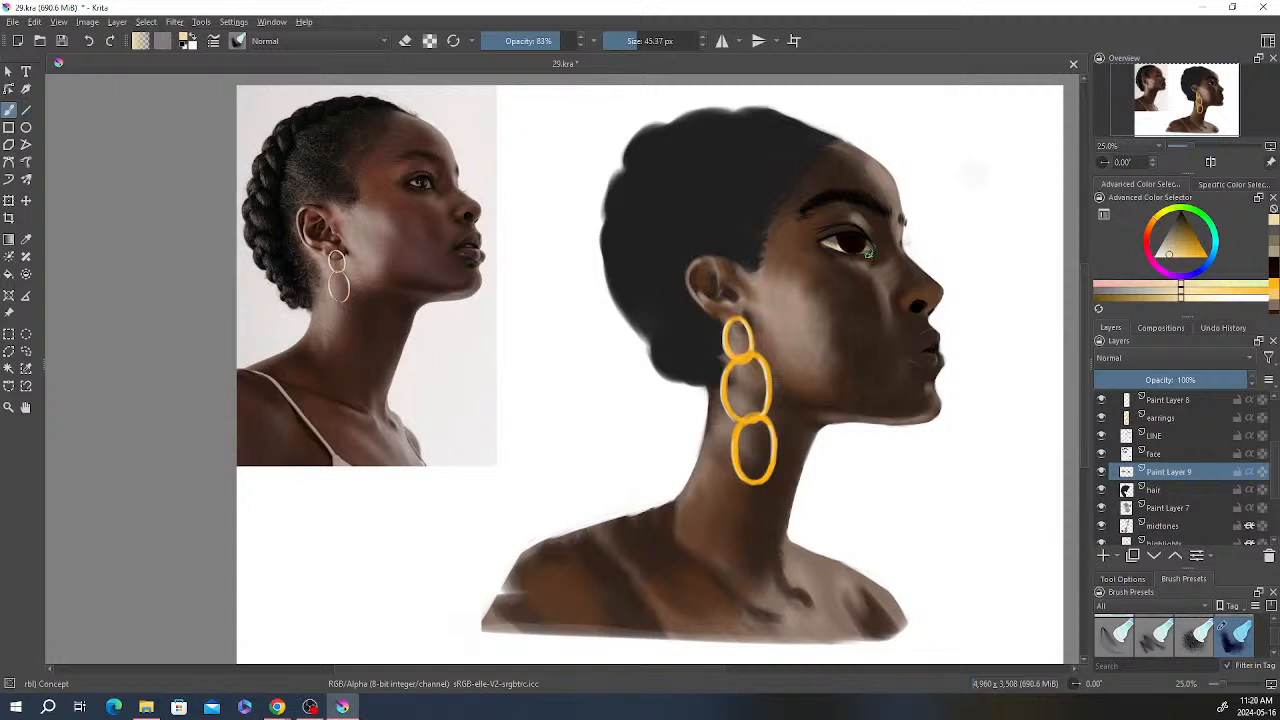
drag(838, 247, 826, 242)
right_click(792, 215)
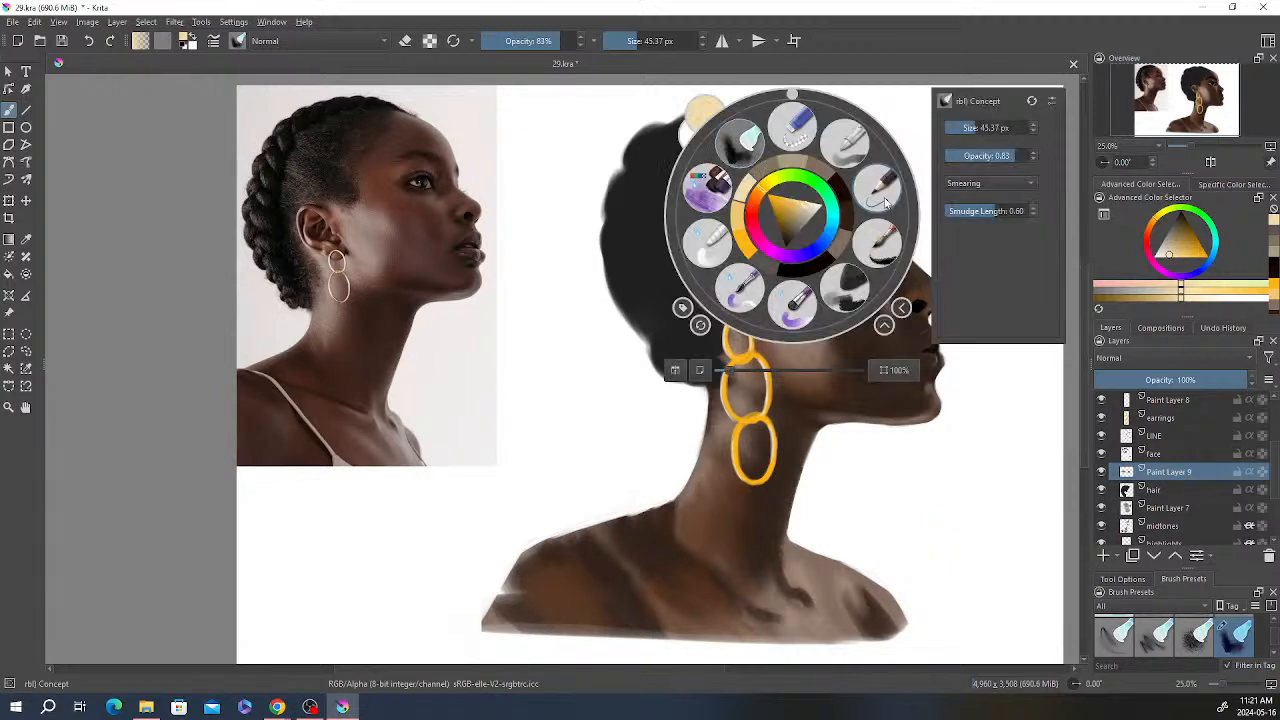
right_click(750, 190)
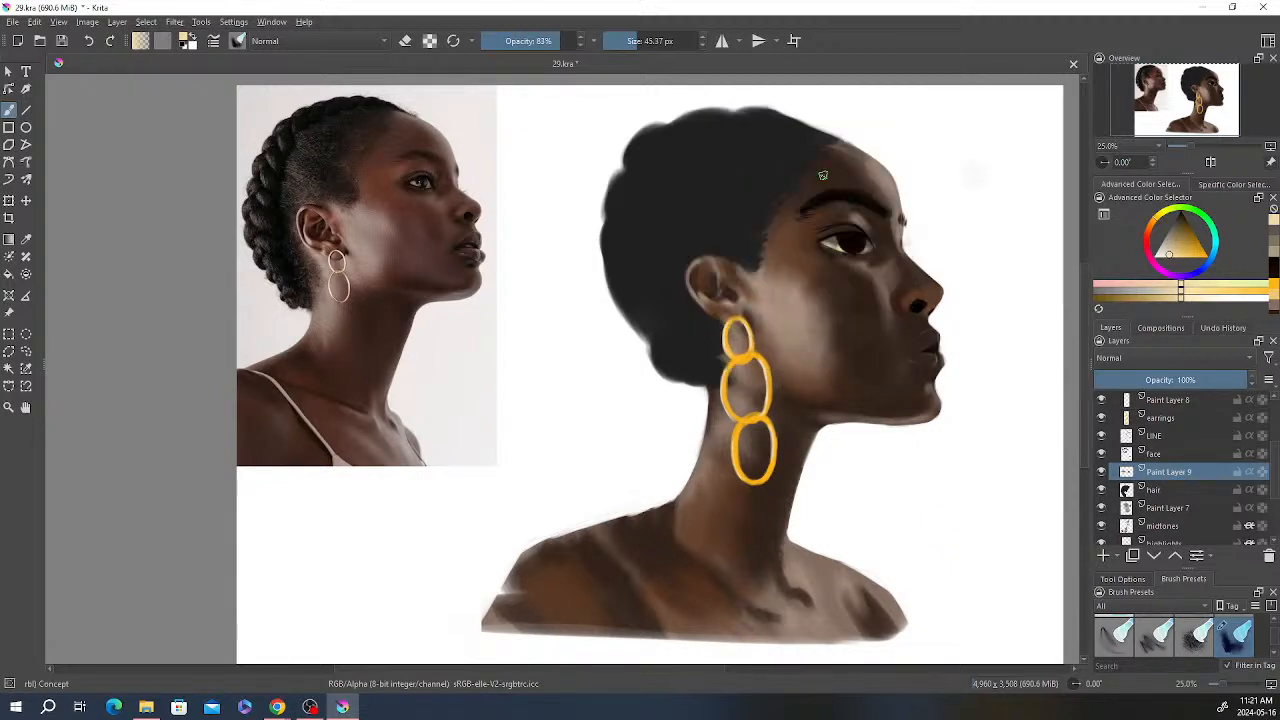
Step: Refine the eye white in pale cream with the Basic-3 Flow brush at 50% opacity and erase the excess
right_click(845, 190)
click(245, 143)
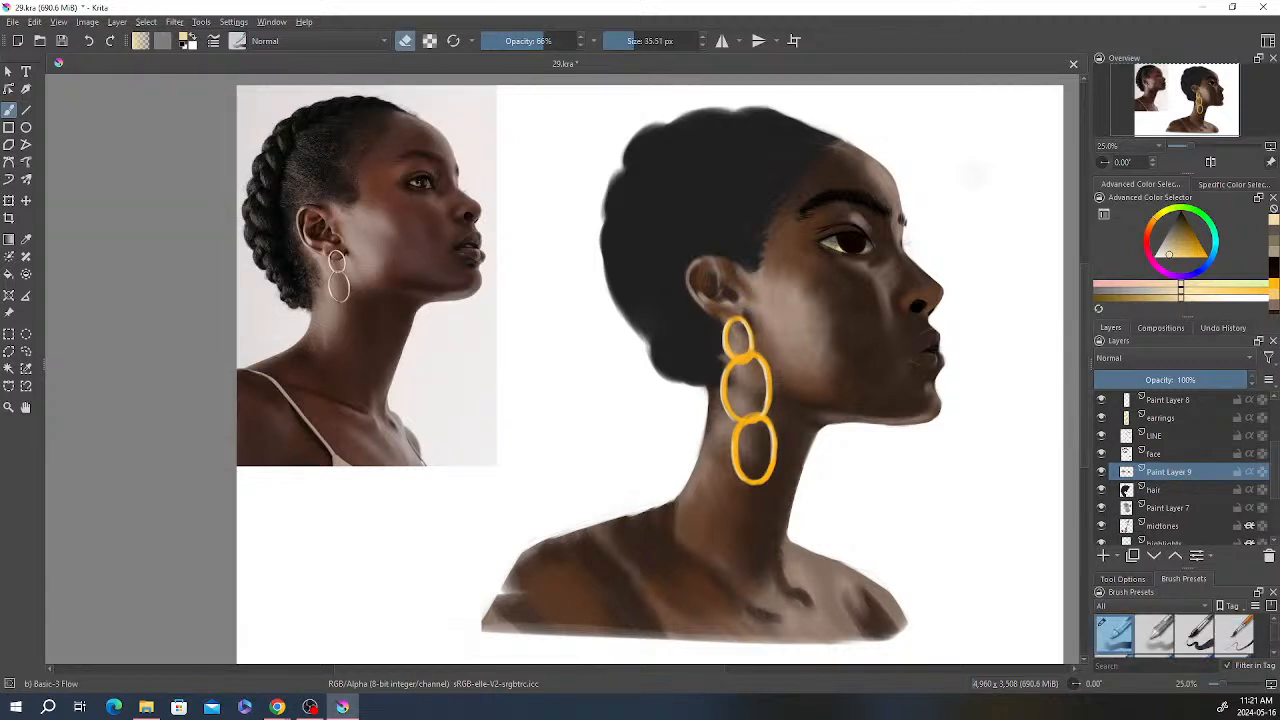
key(e)
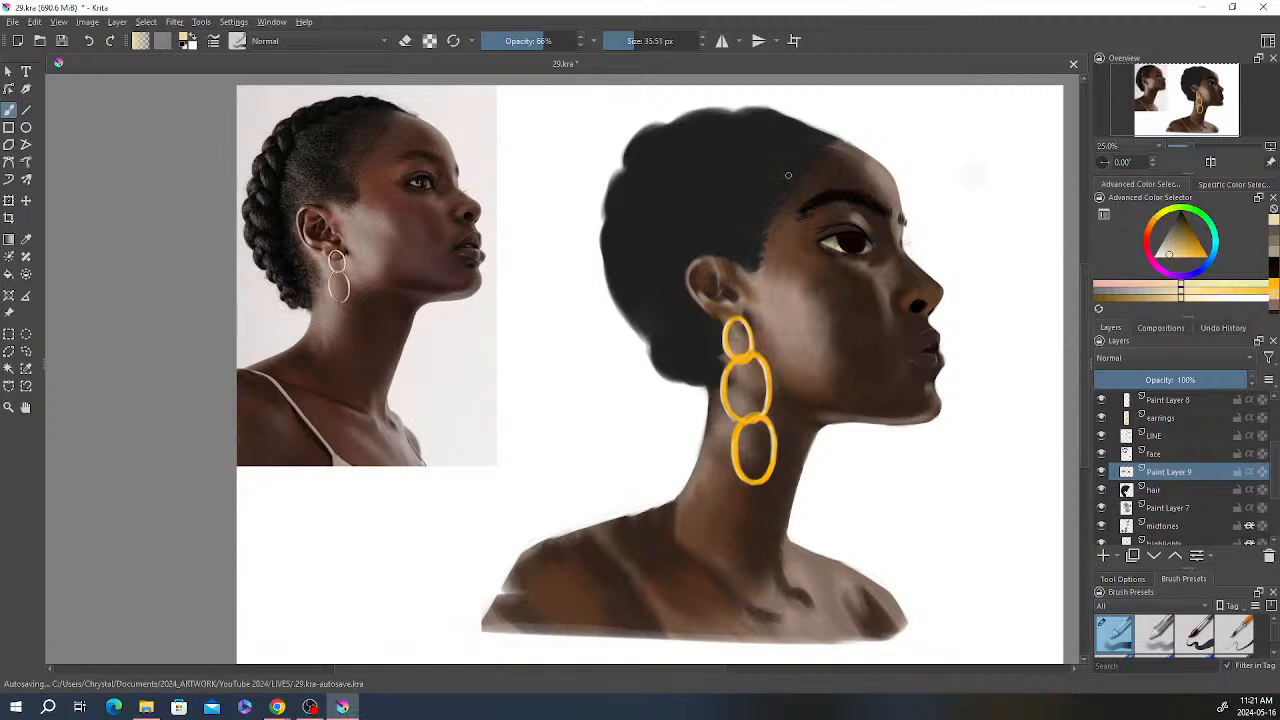
key(i)
key(i)
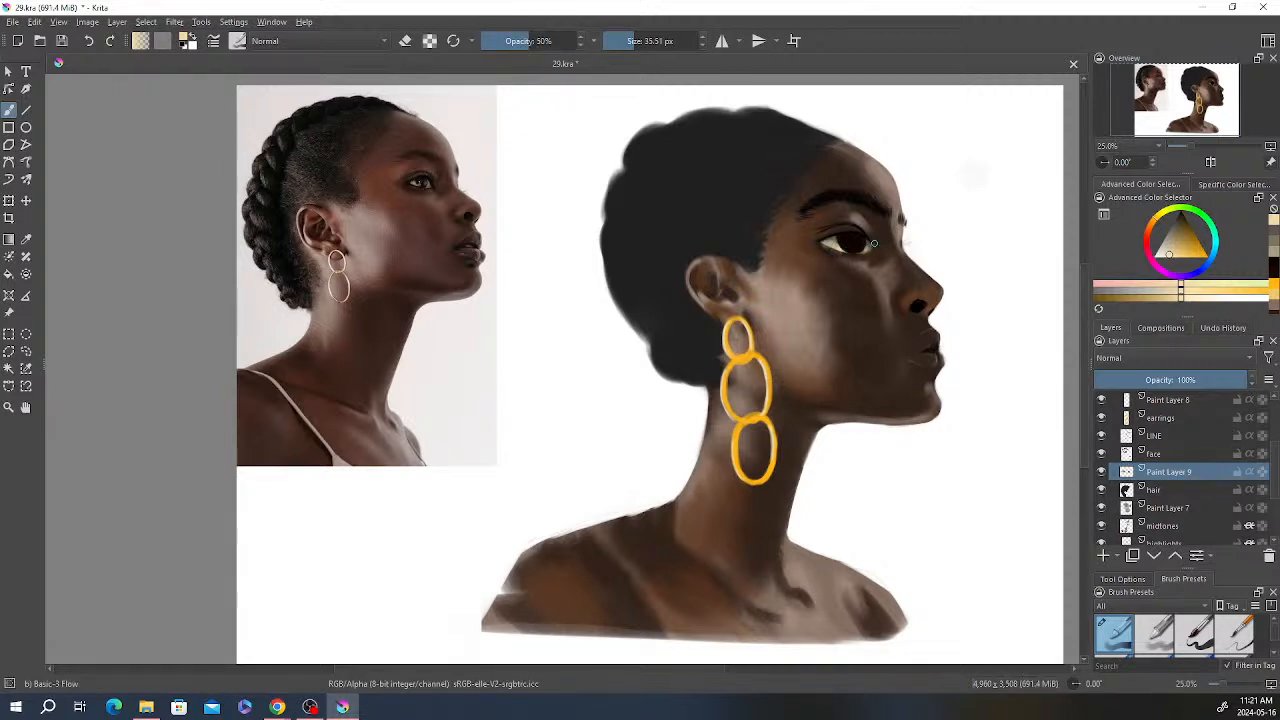
key(e)
key(e)
Step: Shade the eye white in muted olive-beige at 47% opacity and save the painting
click(525, 41)
right_click(838, 224)
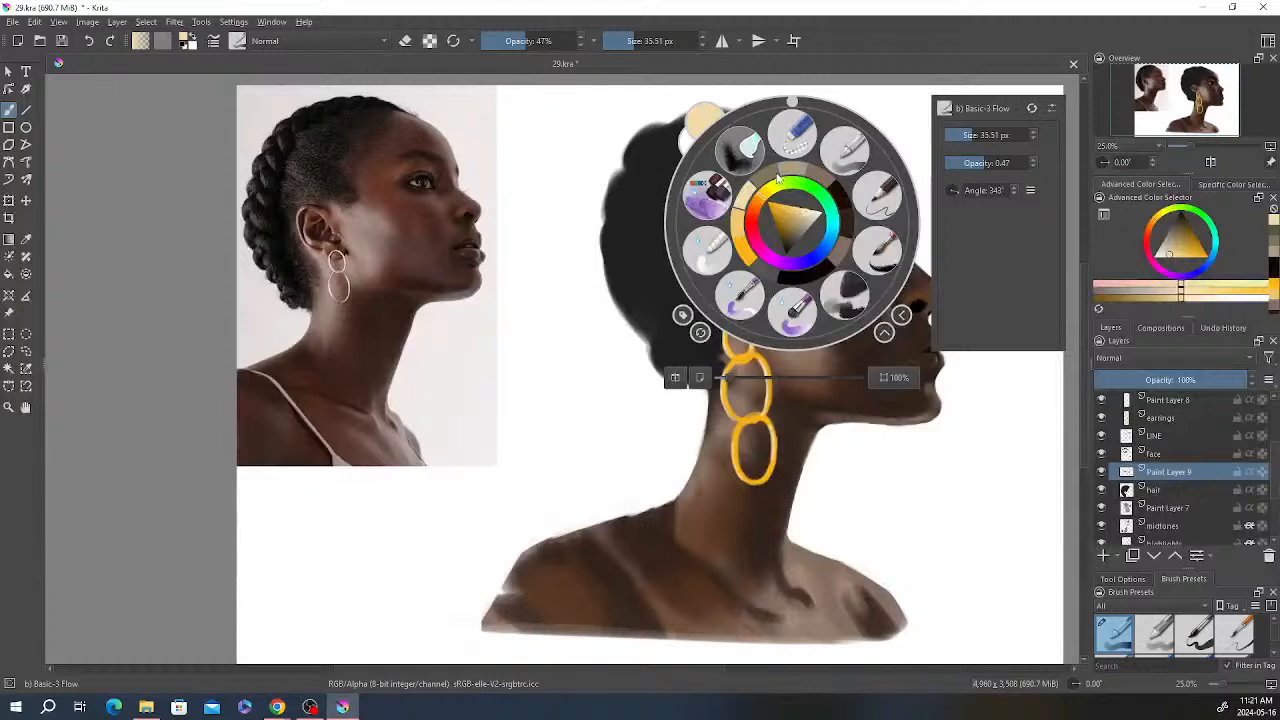
click(778, 176)
click(830, 237)
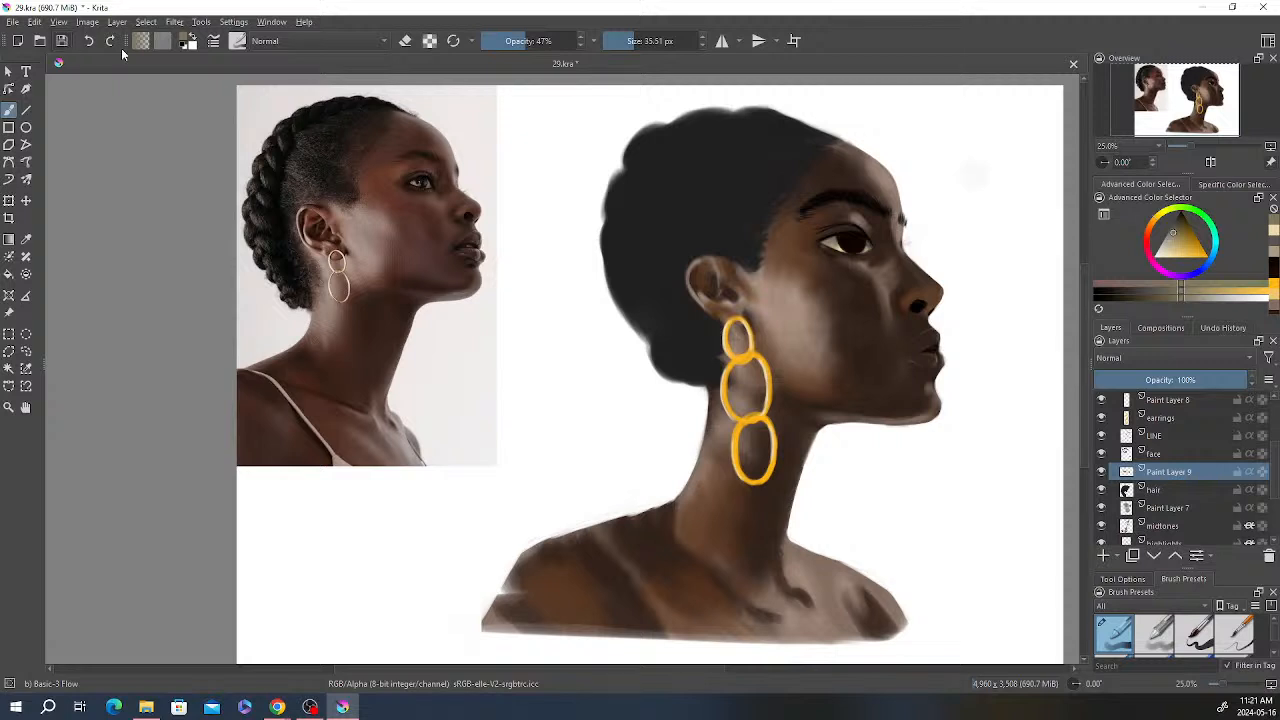
key(ctrl+s)
Step: Set the brush to black at 12.30 px and 97% opacity on the face layer, test a dab and save the painting
click(1160, 455)
right_click(795, 245)
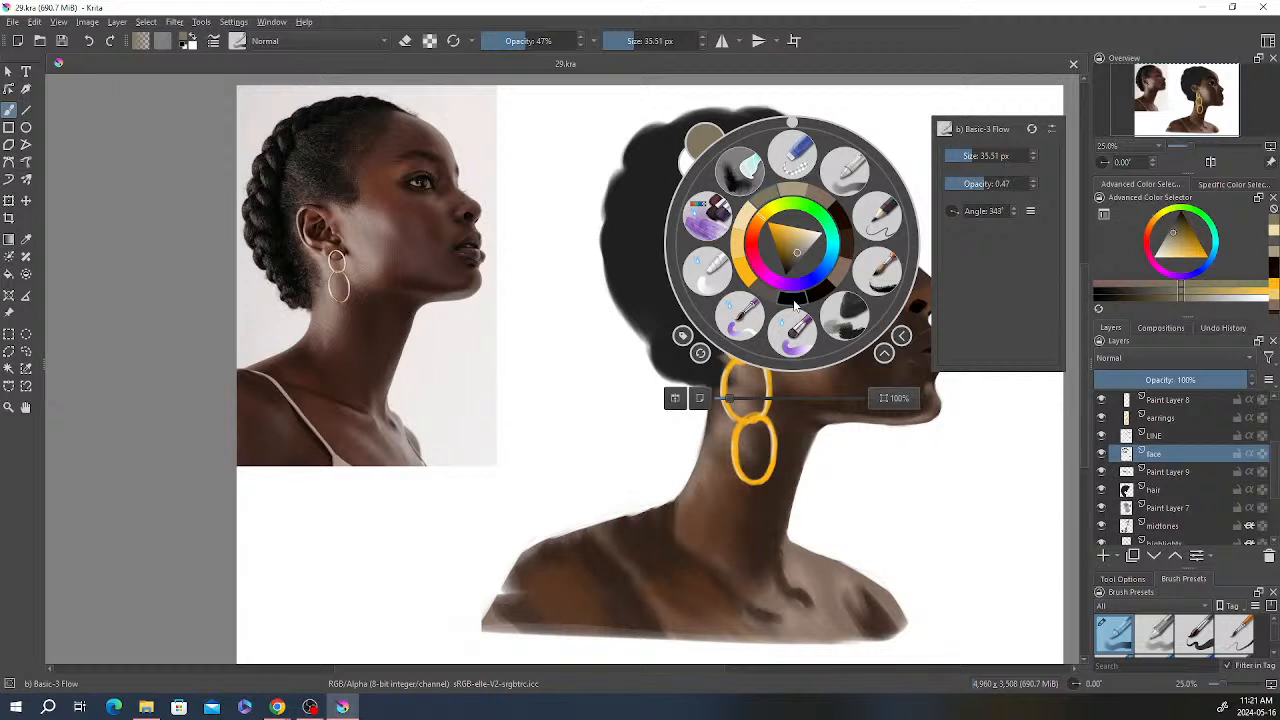
click(795, 300)
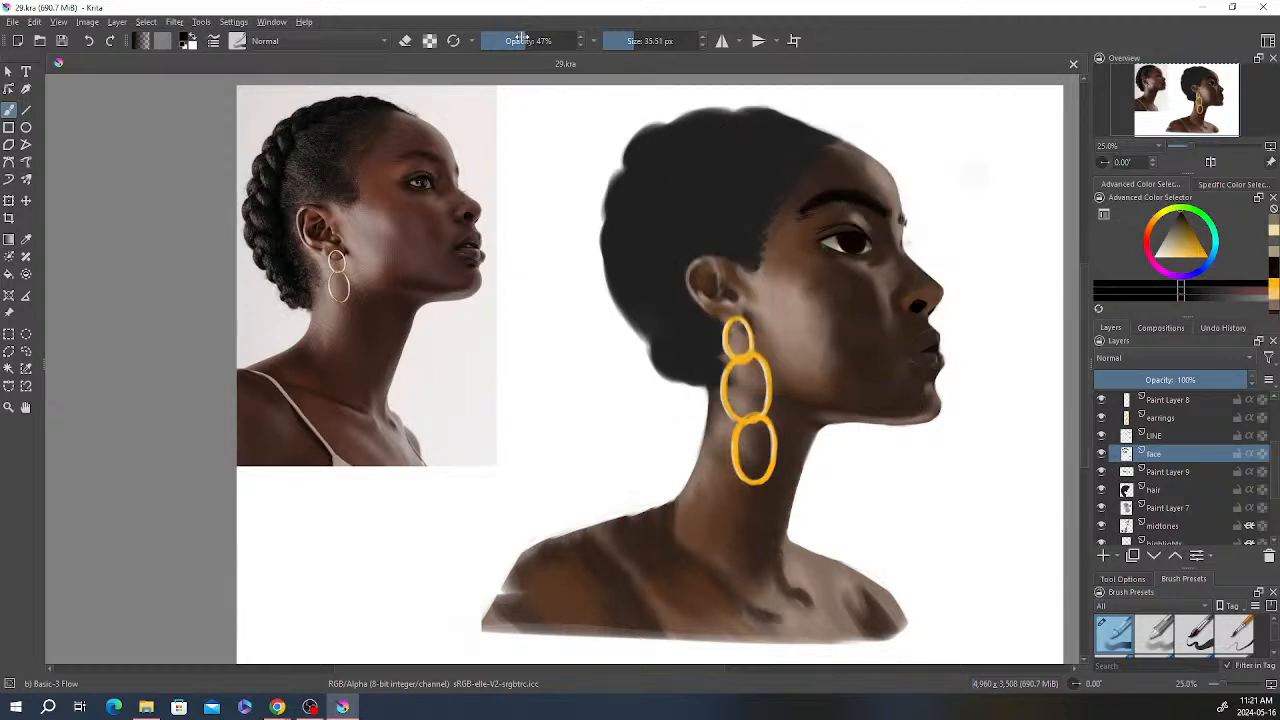
drag(636, 44, 624, 44)
drag(531, 44, 576, 40)
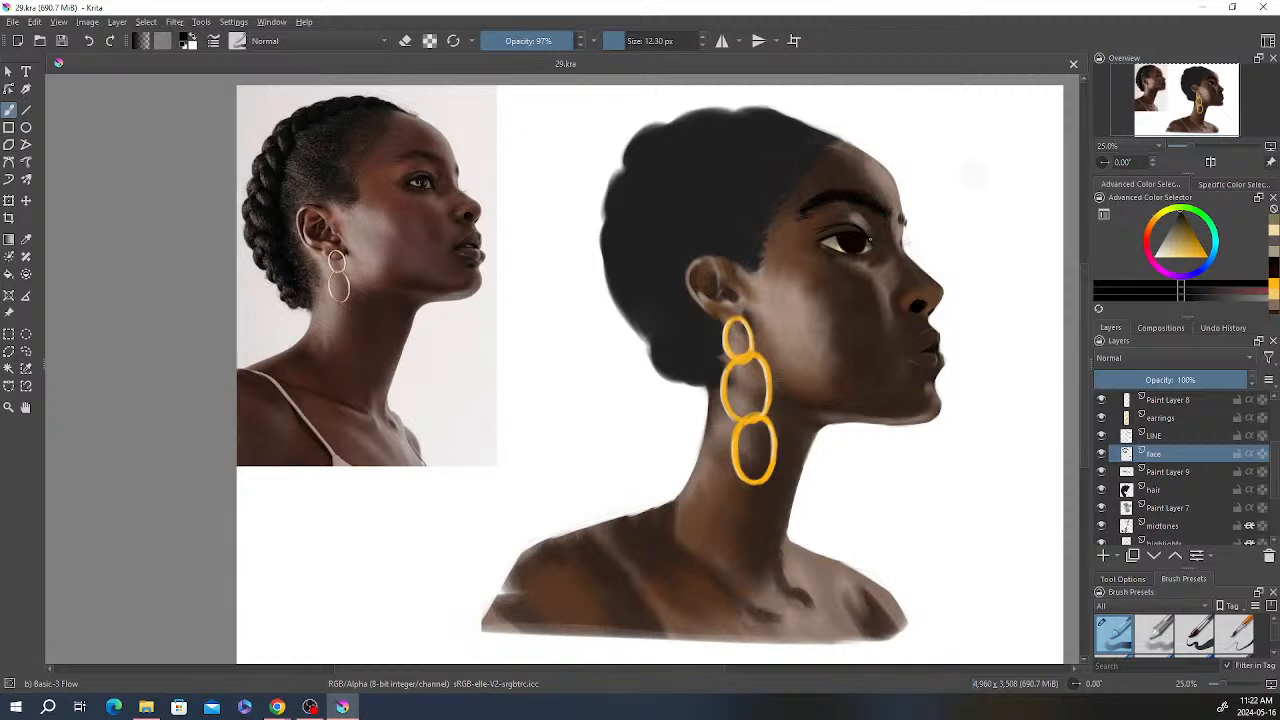
click(903, 217)
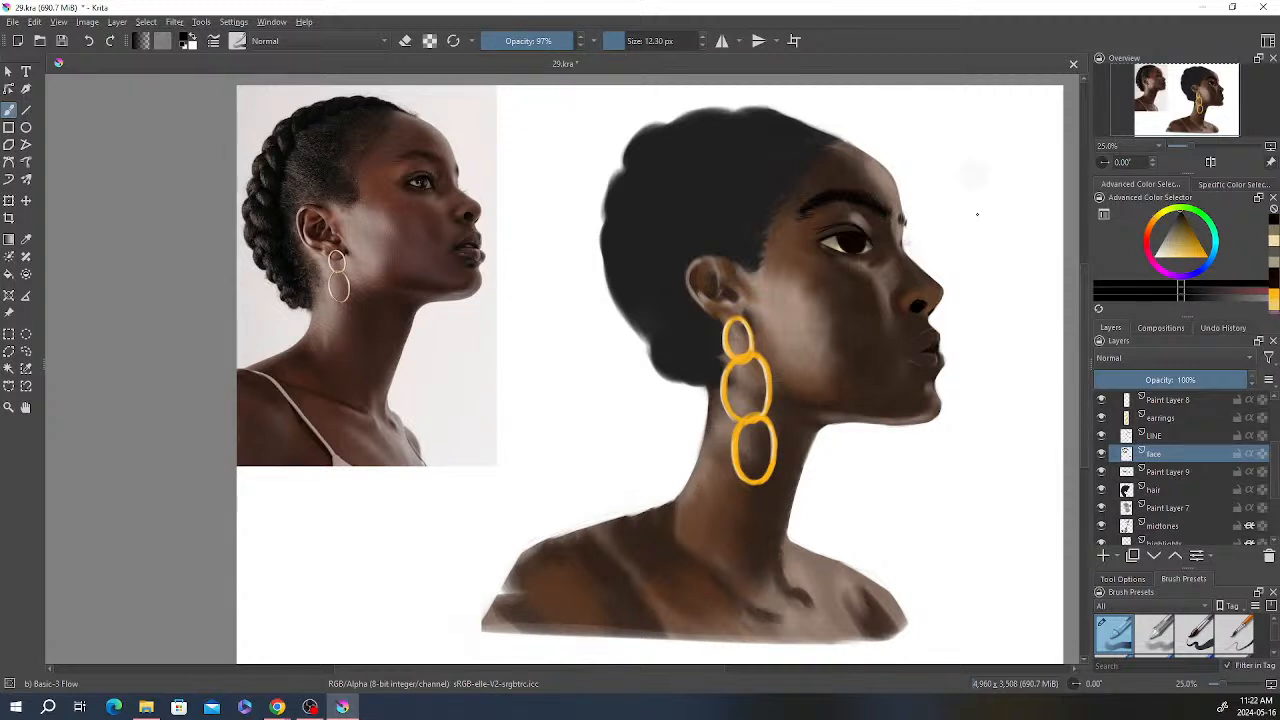
key(ctrl+s)
Step: Add a new layer above the face layer and paint black upper eyelashes on the near and far eyes at 12.30 px
click(1103, 557)
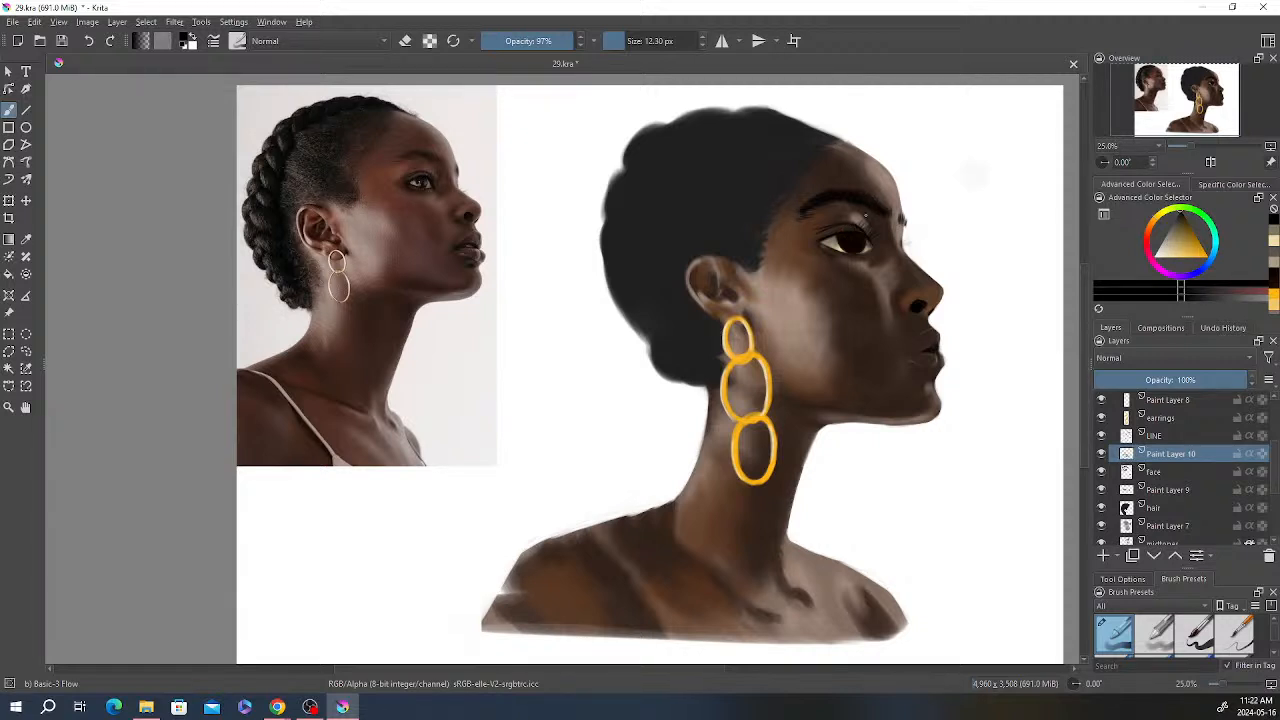
drag(843, 230, 854, 232)
drag(845, 238, 850, 240)
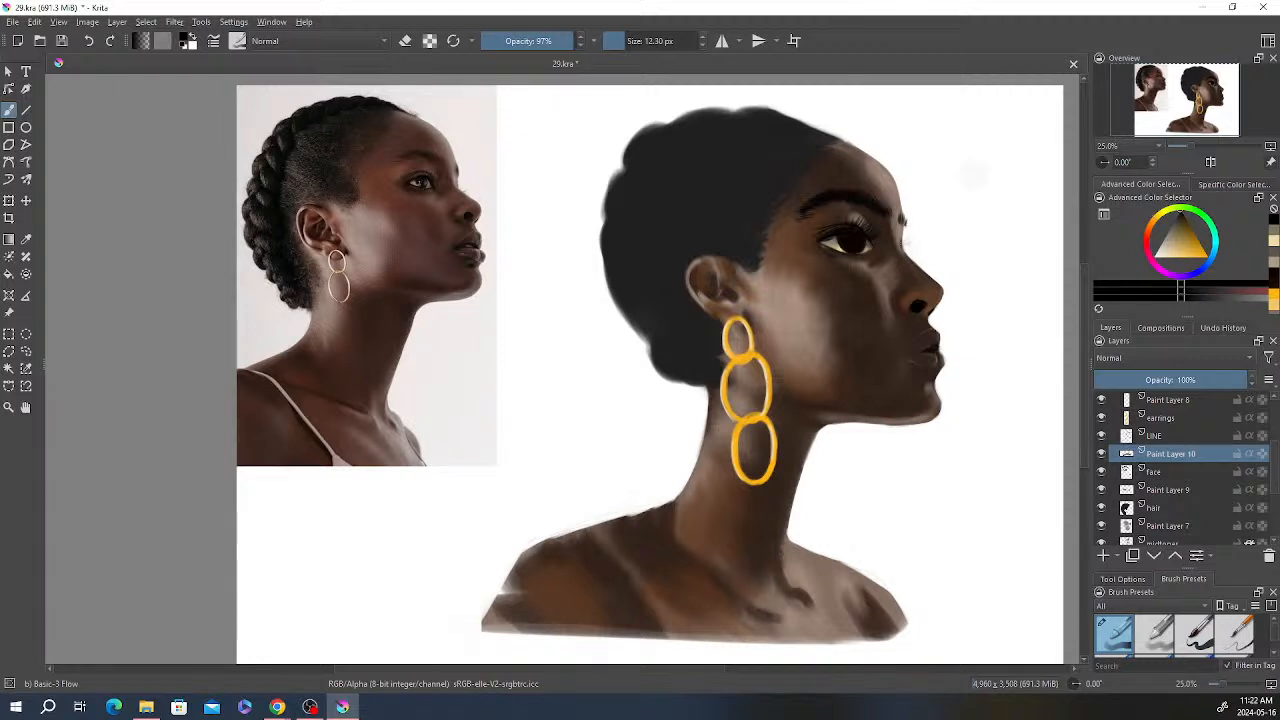
drag(901, 246, 917, 233)
drag(852, 227, 861, 213)
Step: Refine the eyelashes with a 6.02 px black brush, alternating painting and erasing, and clear the far eye's lashes with a 40.24 px eraser
key(bracketleft)
key(bracketleft)
key(bracketleft)
key(bracketleft)
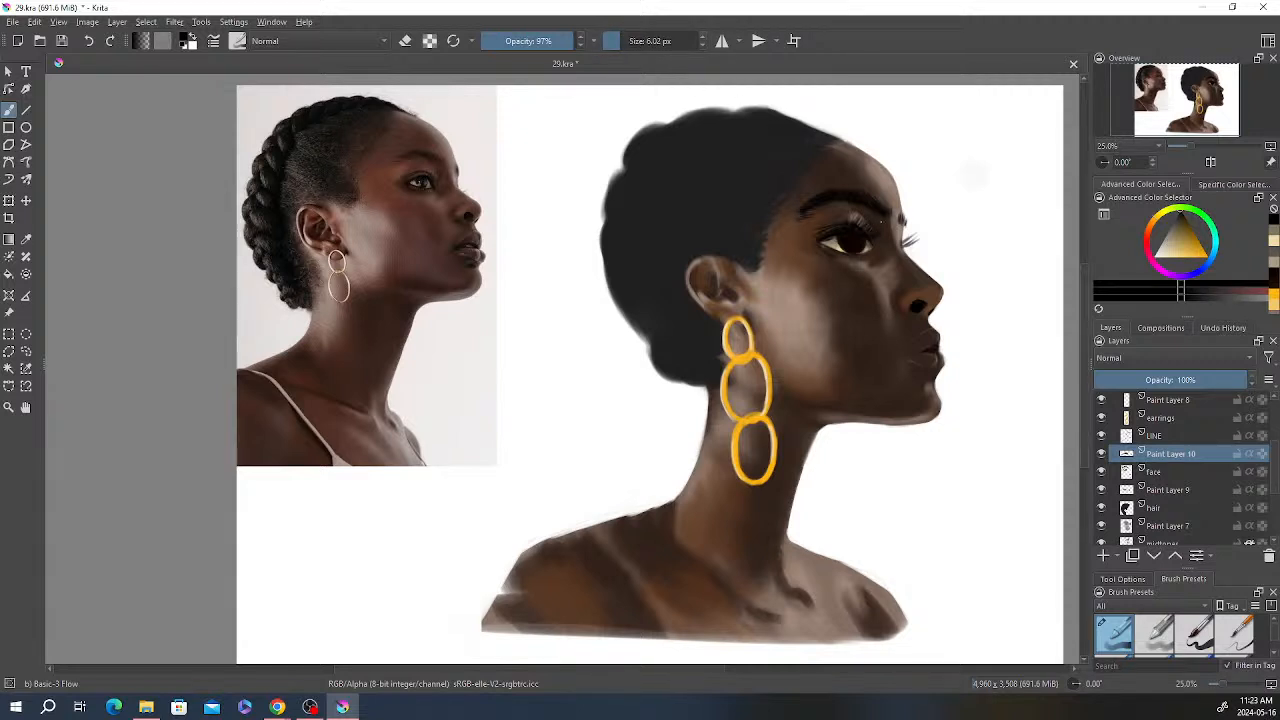
key(e)
key(e)
key(e)
key(e)
key(e)
key(e)
key(e)
key(e)
key(e)
key(e)
key(e)
key(e)
key(e)
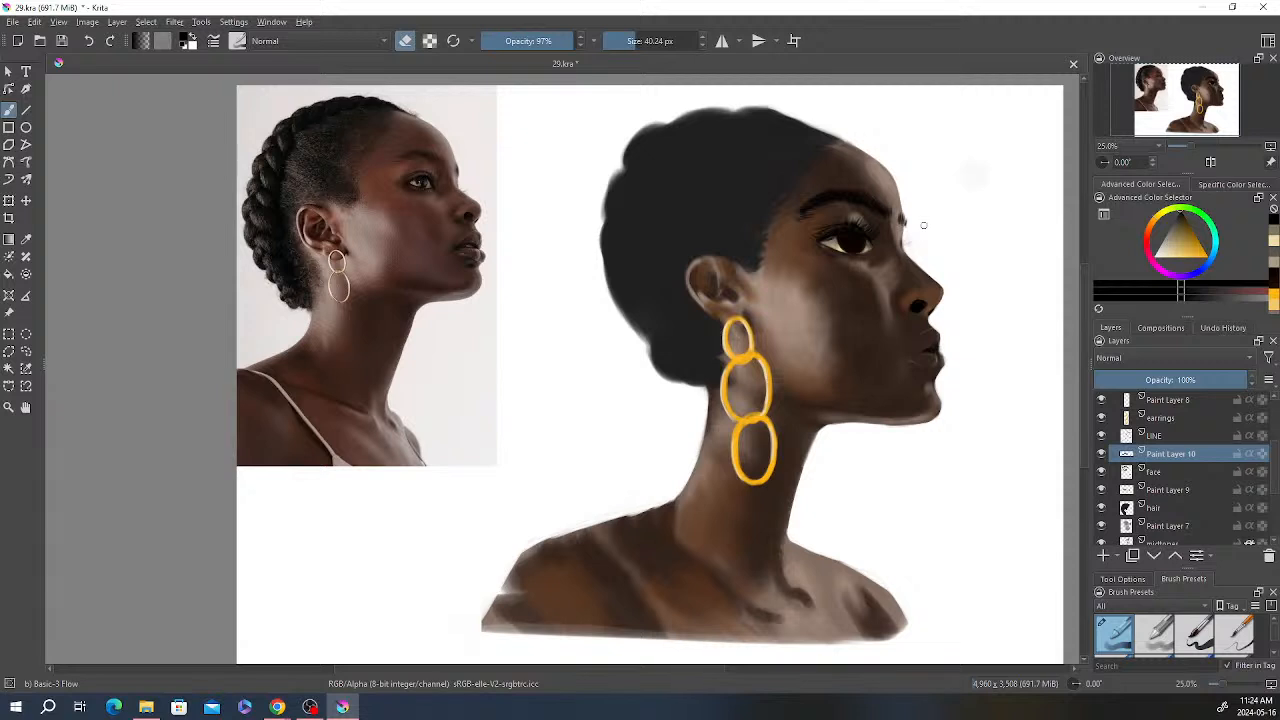
Step: Repaint the far eye's lashes beyond the nose bridge in black with the brush at 9.24 px
key(e)
drag(636, 44, 623, 44)
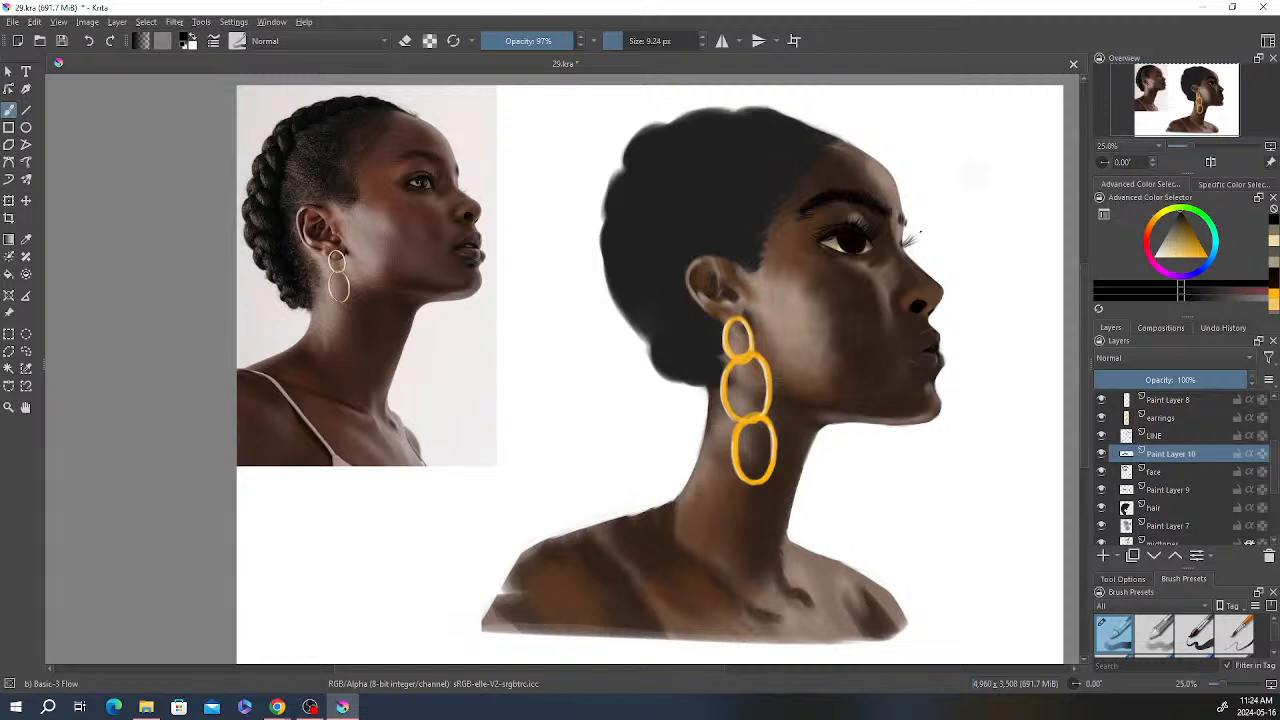
key(e)
key(e)
scroll(972, 259, down, 2)
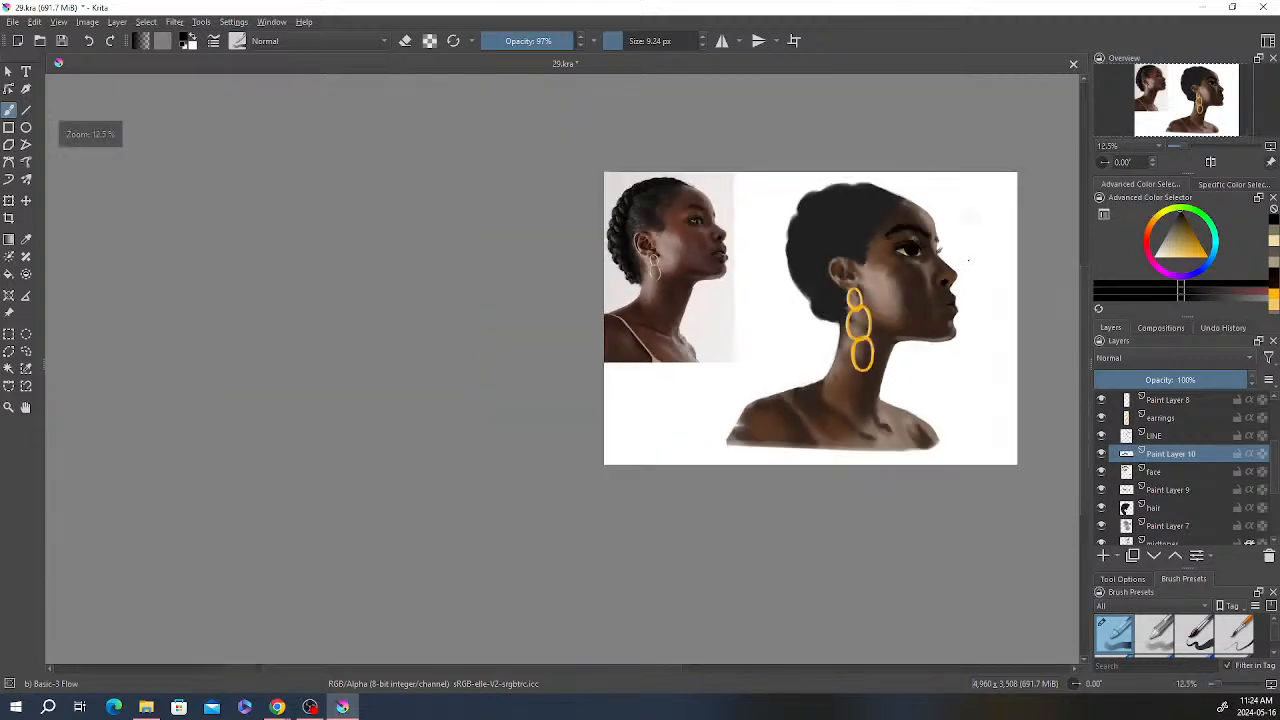
scroll(966, 259, up, 1)
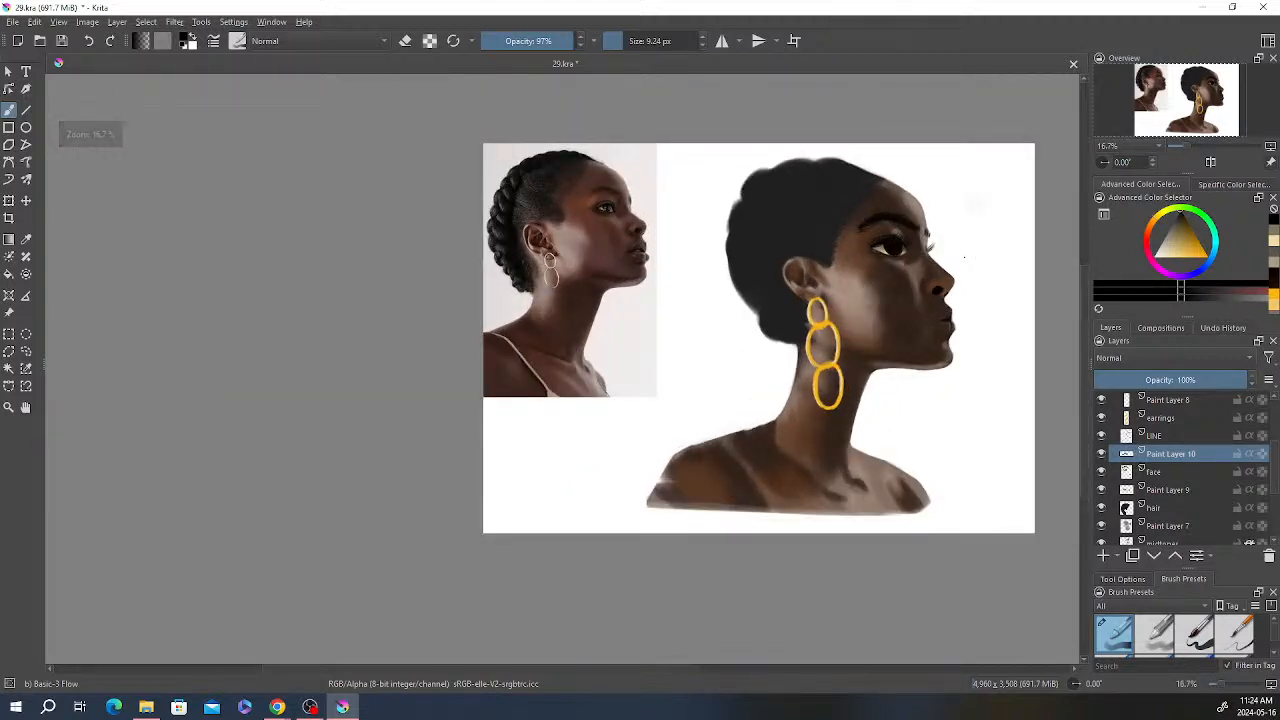
scroll(960, 258, up, 1)
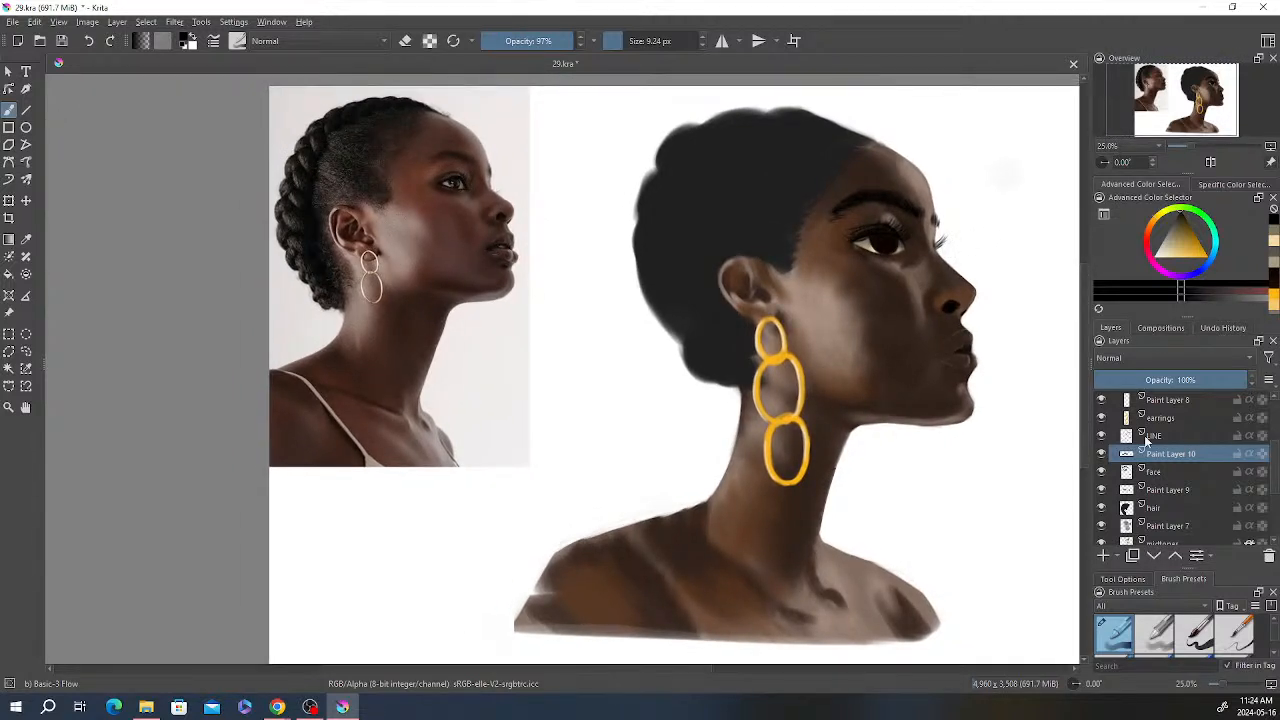
Step: Add a new paint layer above Paint Layer 10 and name it "shine"
click(1103, 555)
double_click(1160, 454)
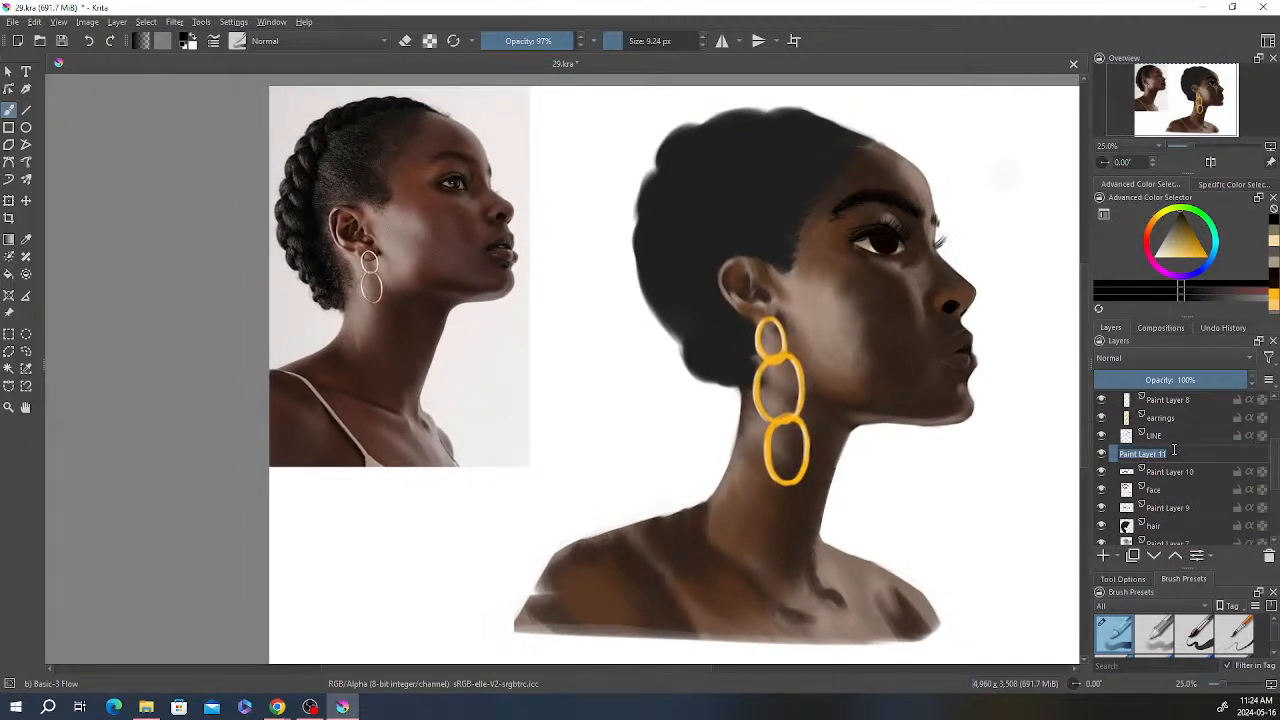
text(shine)
key(Return)
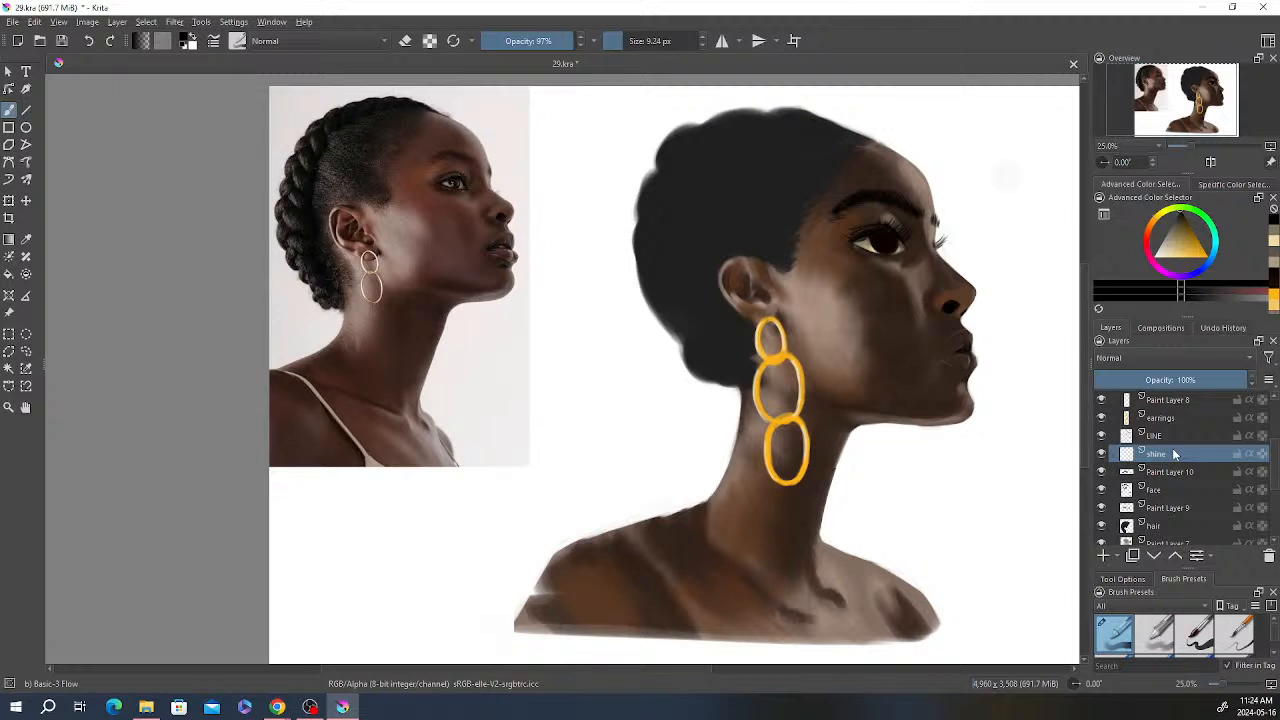
Step: Choose a near-white colour and paint a small highlight in the portrait's eye with a brush of about 20 px
right_click(1006, 177)
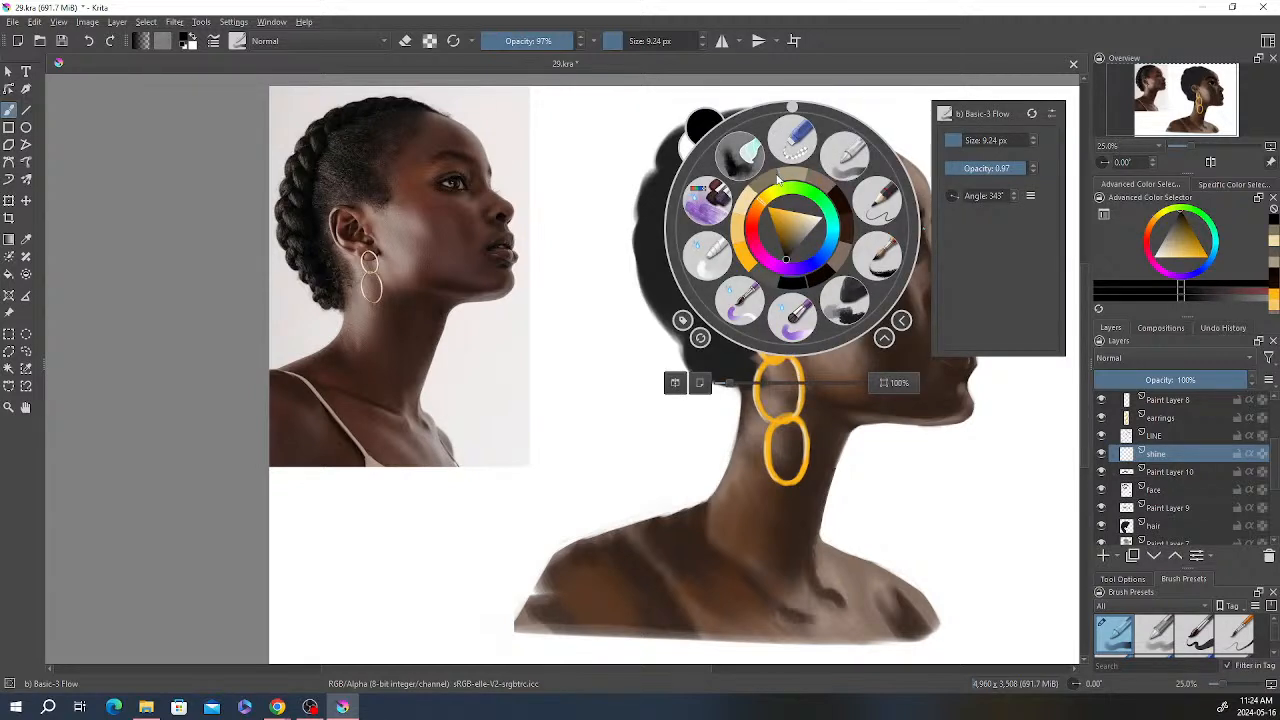
click(818, 222)
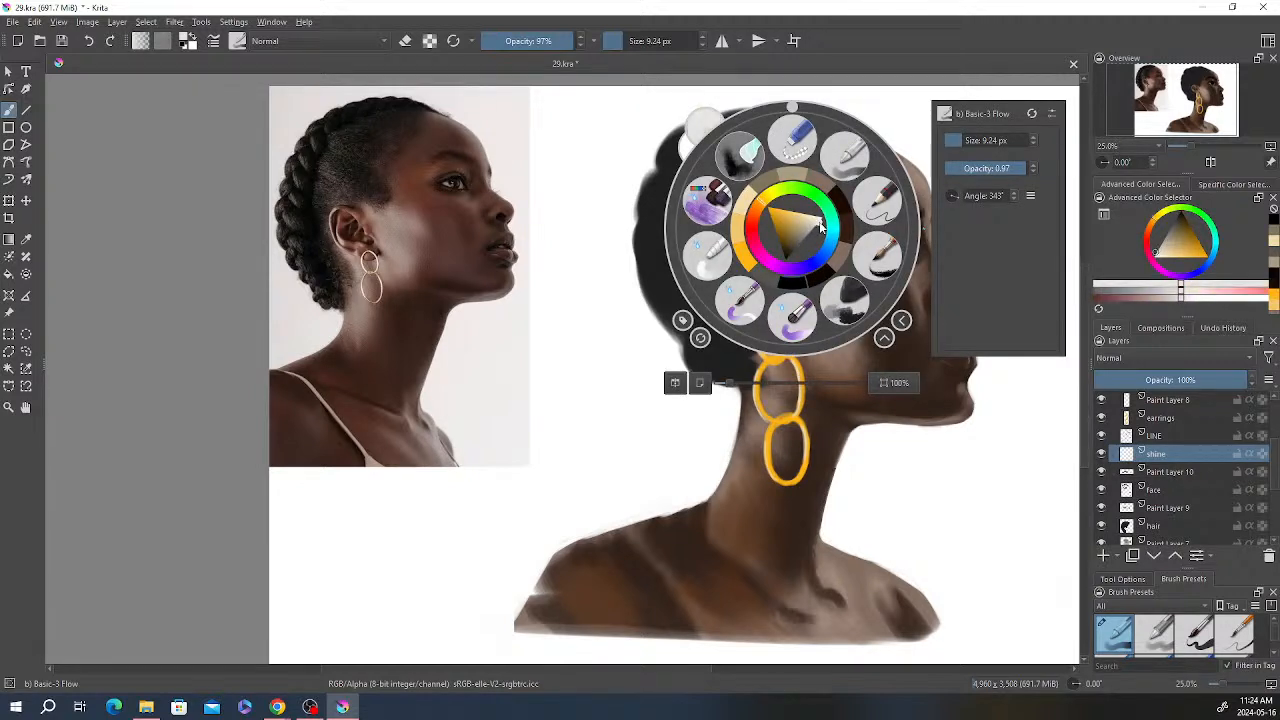
click(974, 436)
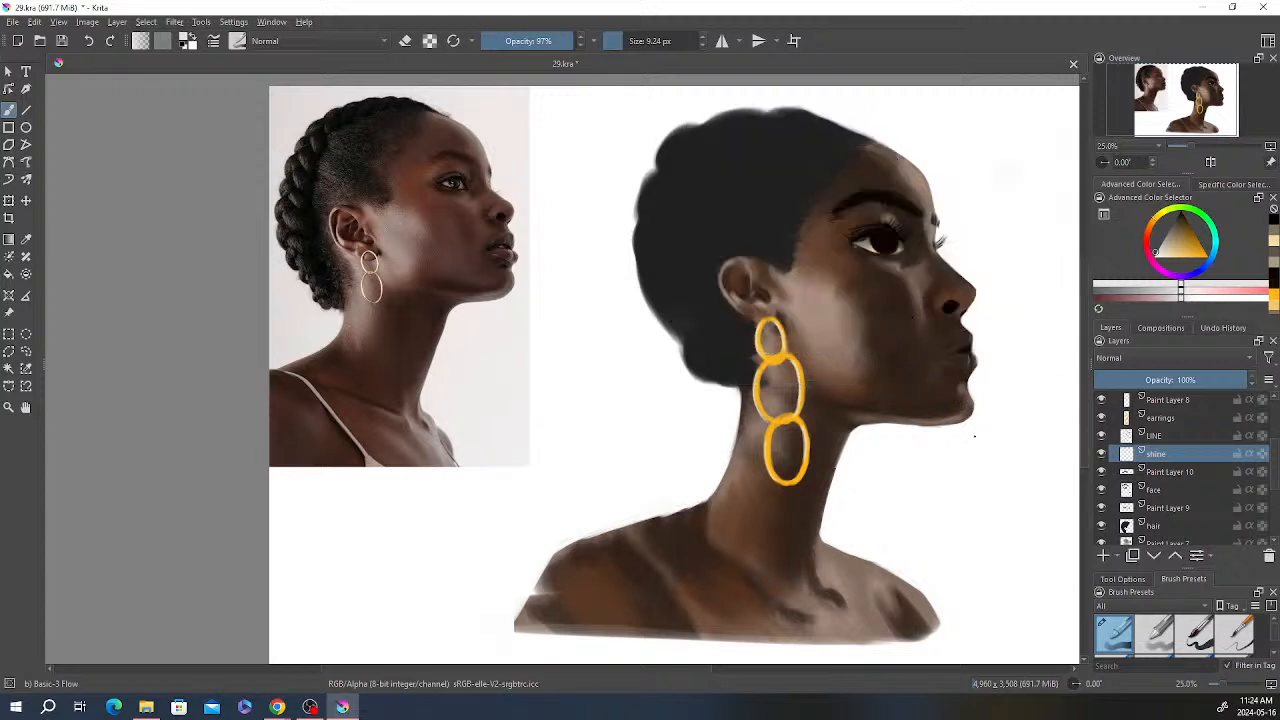
click(640, 40)
drag(642, 40, 630, 36)
click(881, 242)
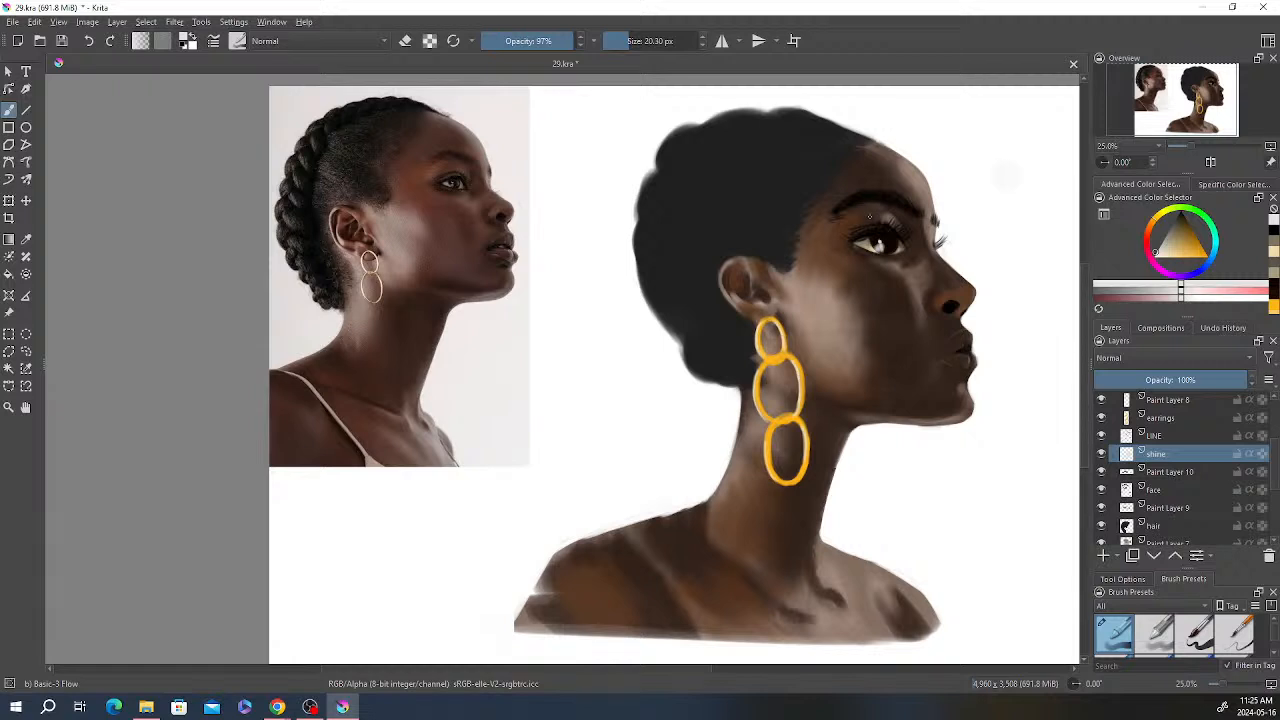
Step: Refine the eye highlight by alternately painting and erasing at 67% opacity with a 33.30 px brush
key(e)
key(i)
key(i)
key(i)
drag(875, 246, 881, 242)
click(546, 41)
click(633, 41)
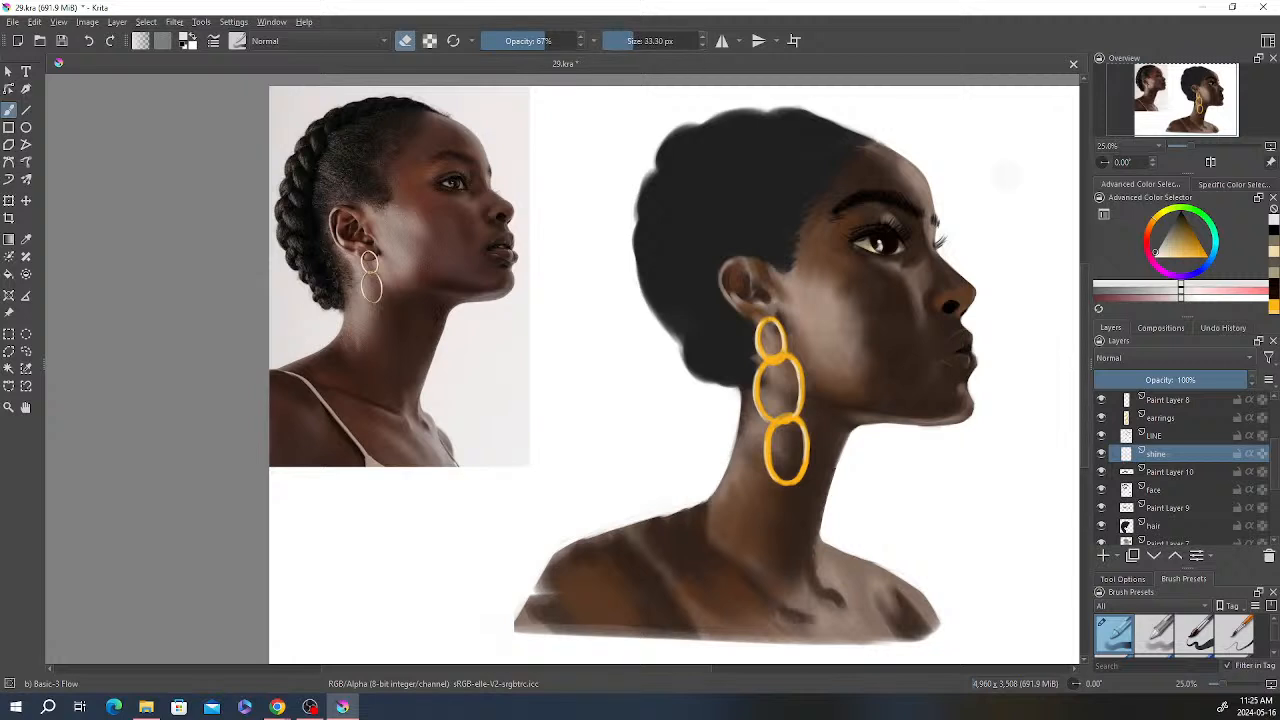
key(e)
key(e)
key(e)
key(e)
click(892, 235)
key(e)
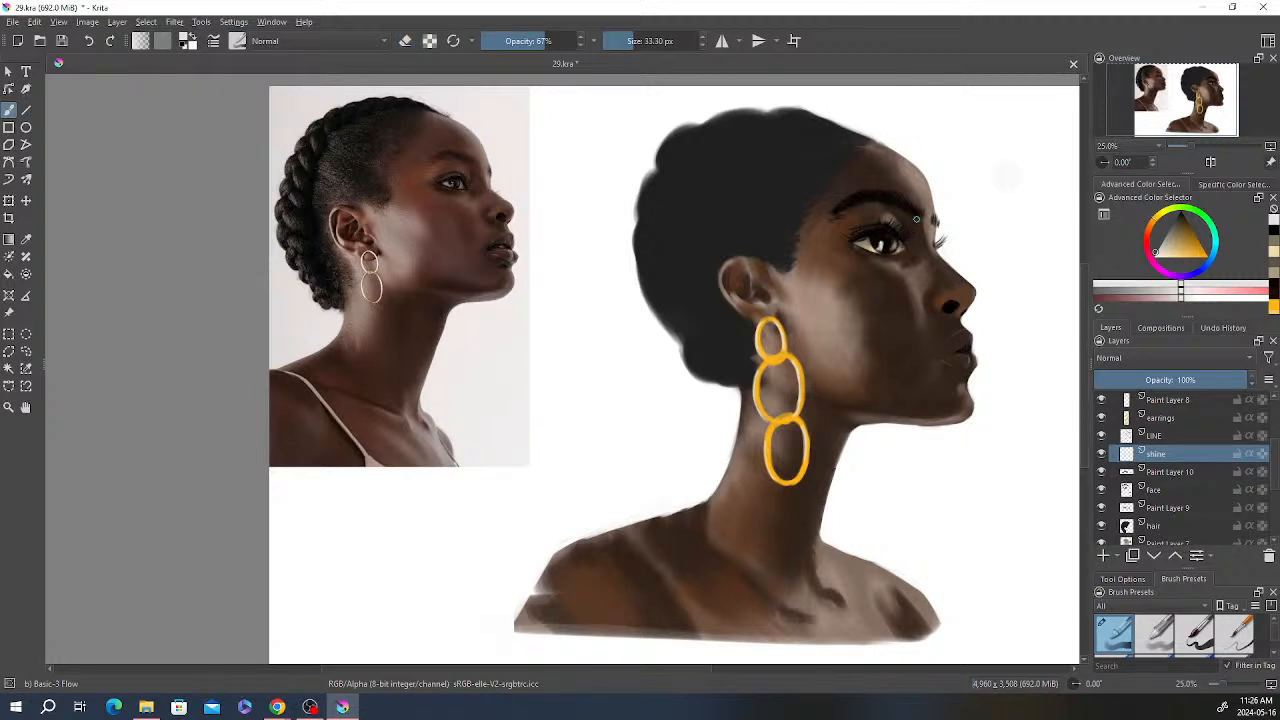
scroll(914, 230, down, 1)
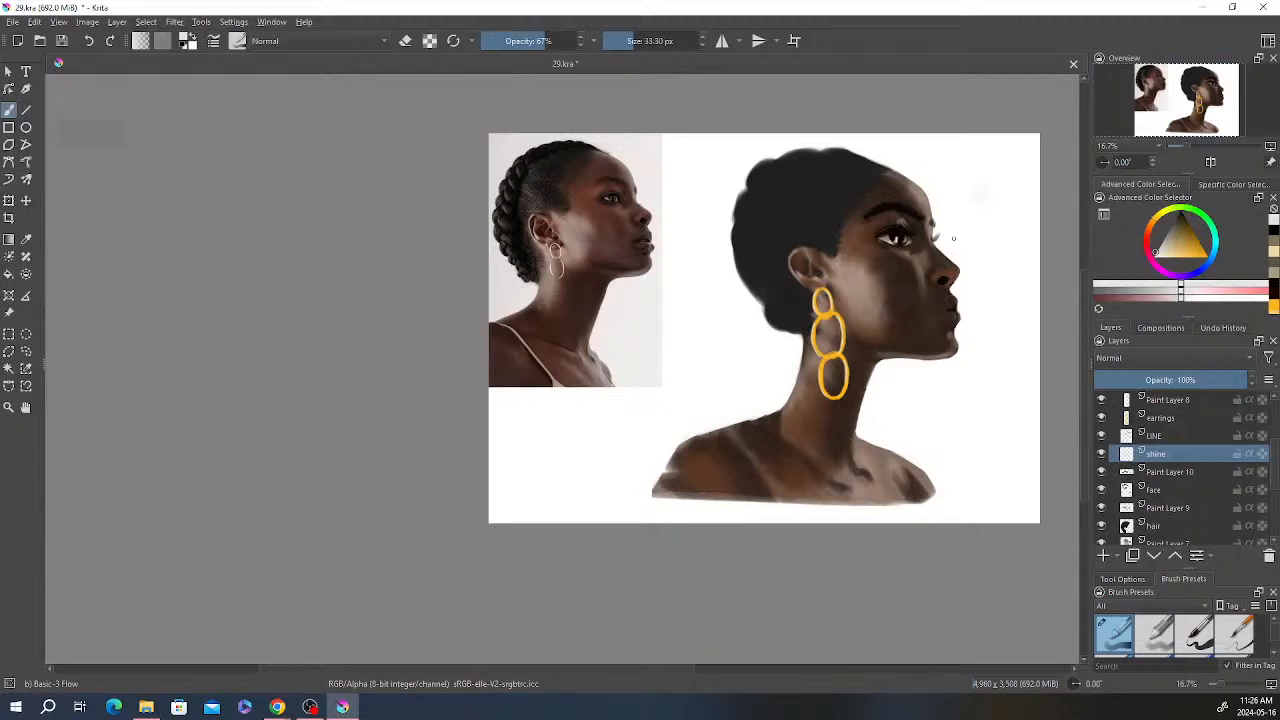
scroll(952, 237, up, 1)
scroll(948, 240, down, 1)
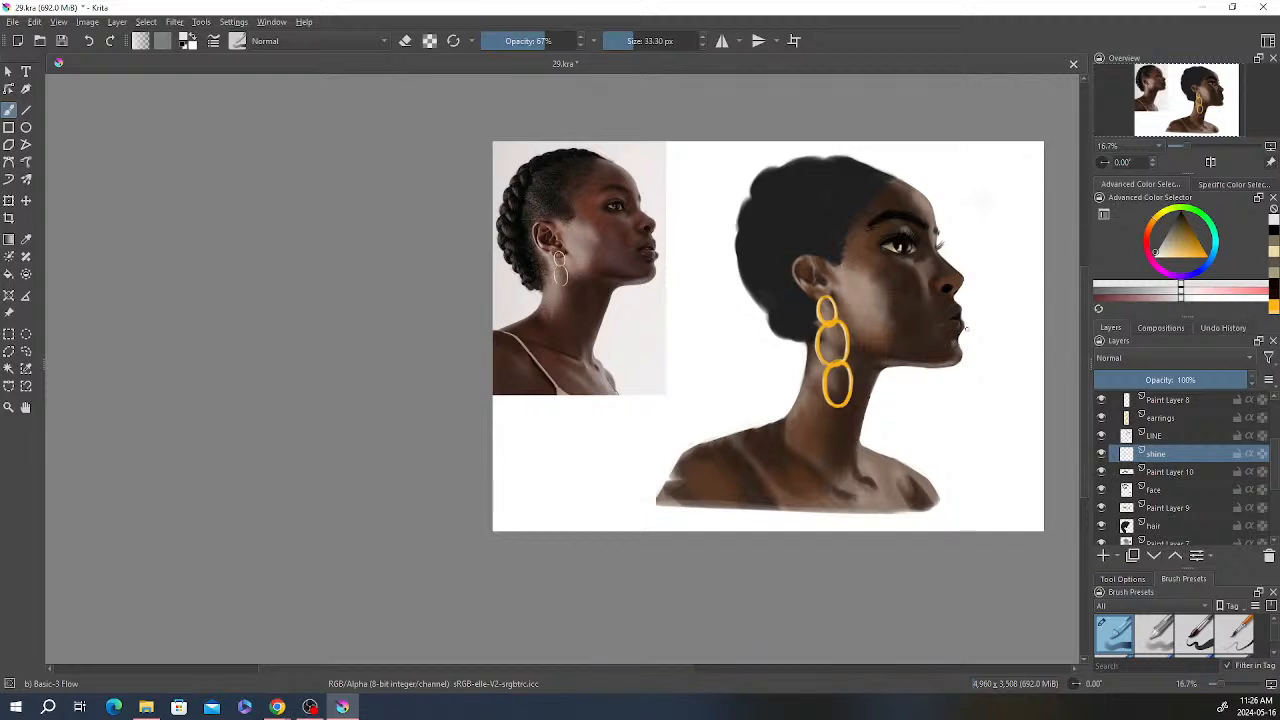
drag(931, 300, 872, 302)
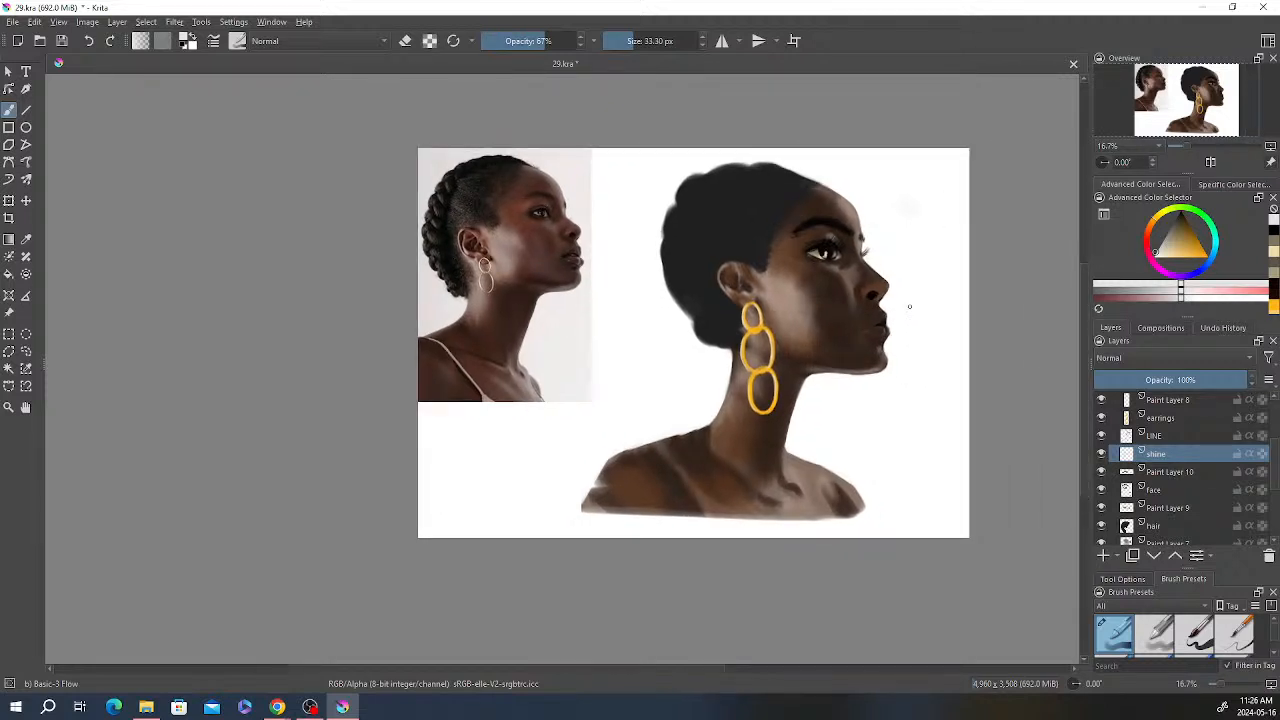
Step: Apply an HSV adjustment to Paint Layer 9, slightly lowering the saturation and raising the lightness
click(1169, 472)
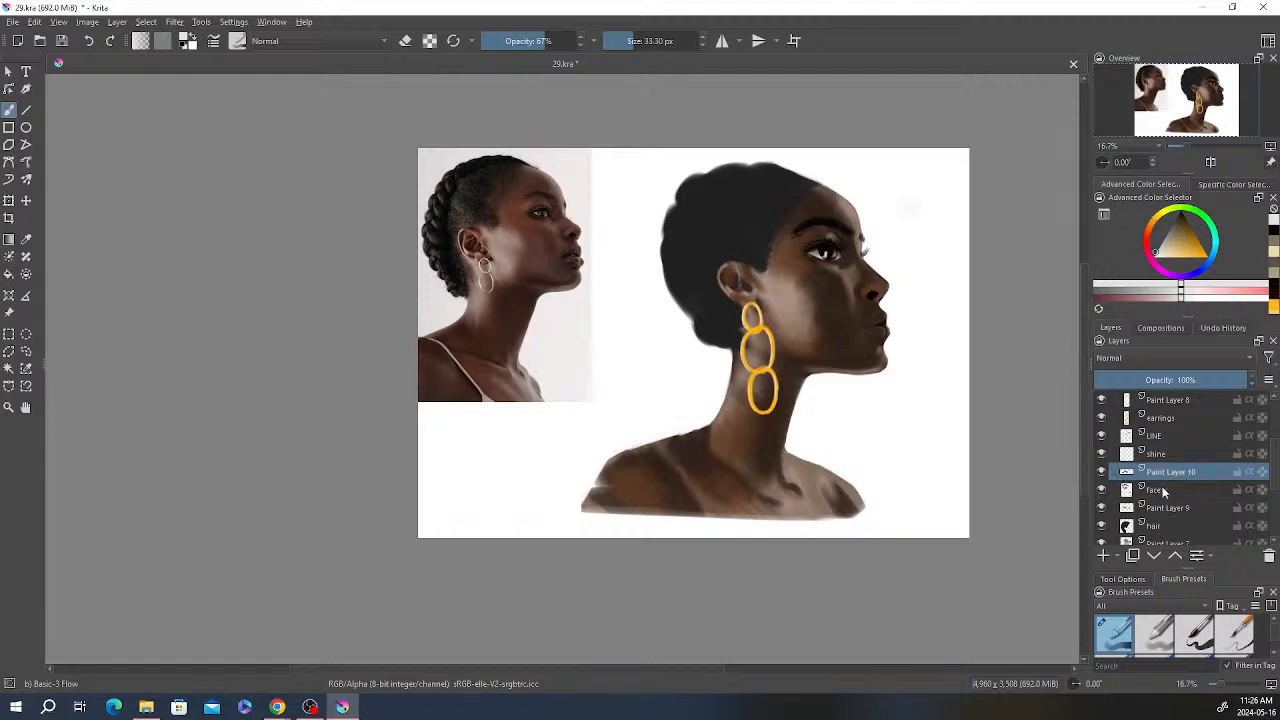
click(1156, 490)
click(1166, 509)
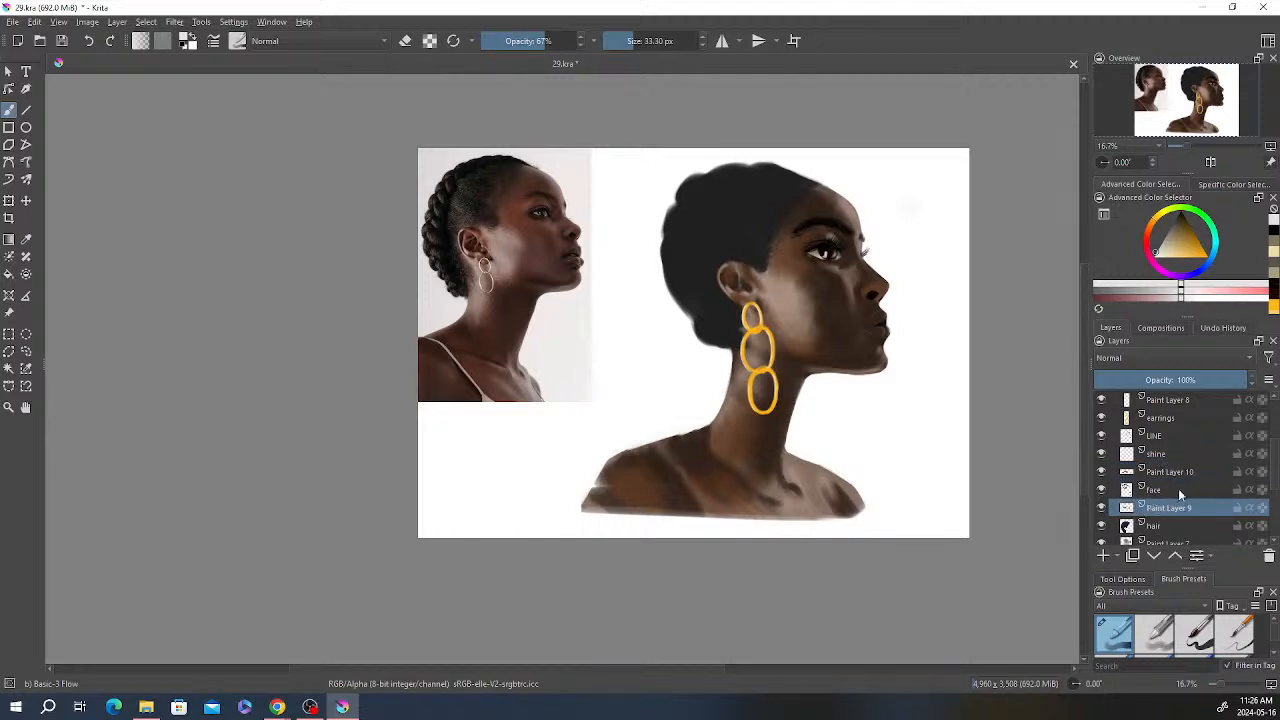
click(174, 22)
mouse_move(228, 84)
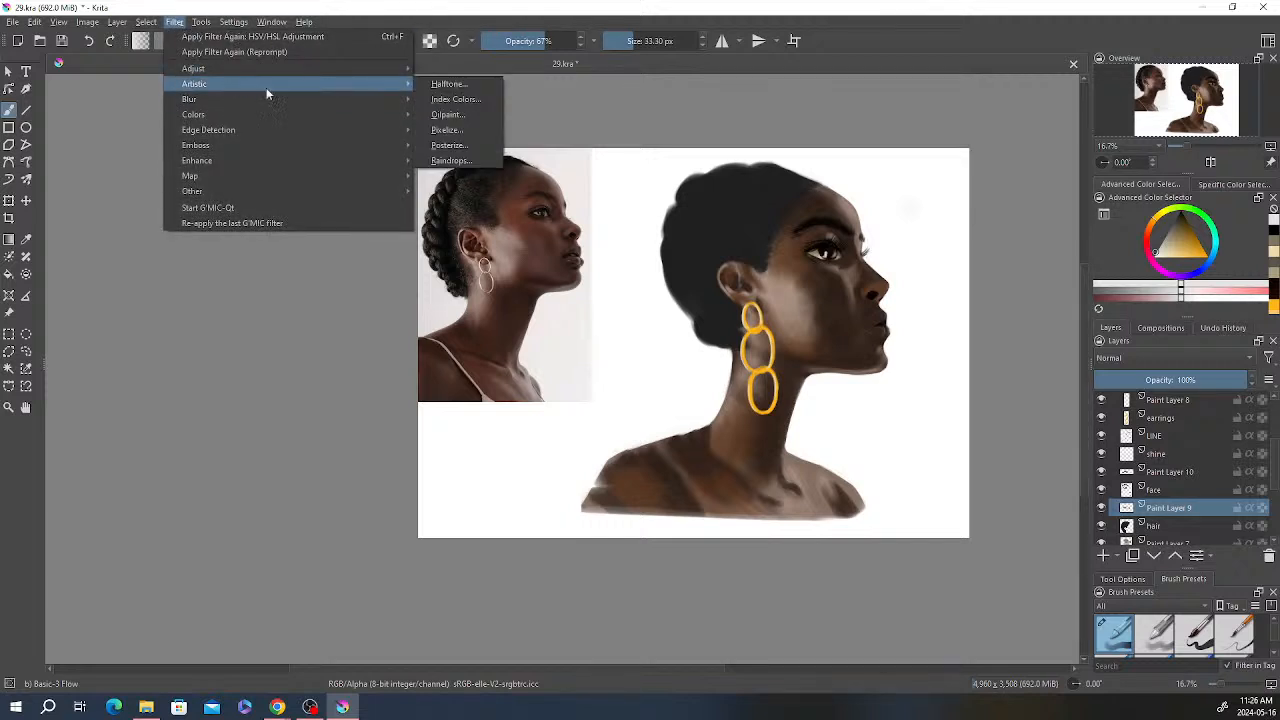
mouse_move(419, 72)
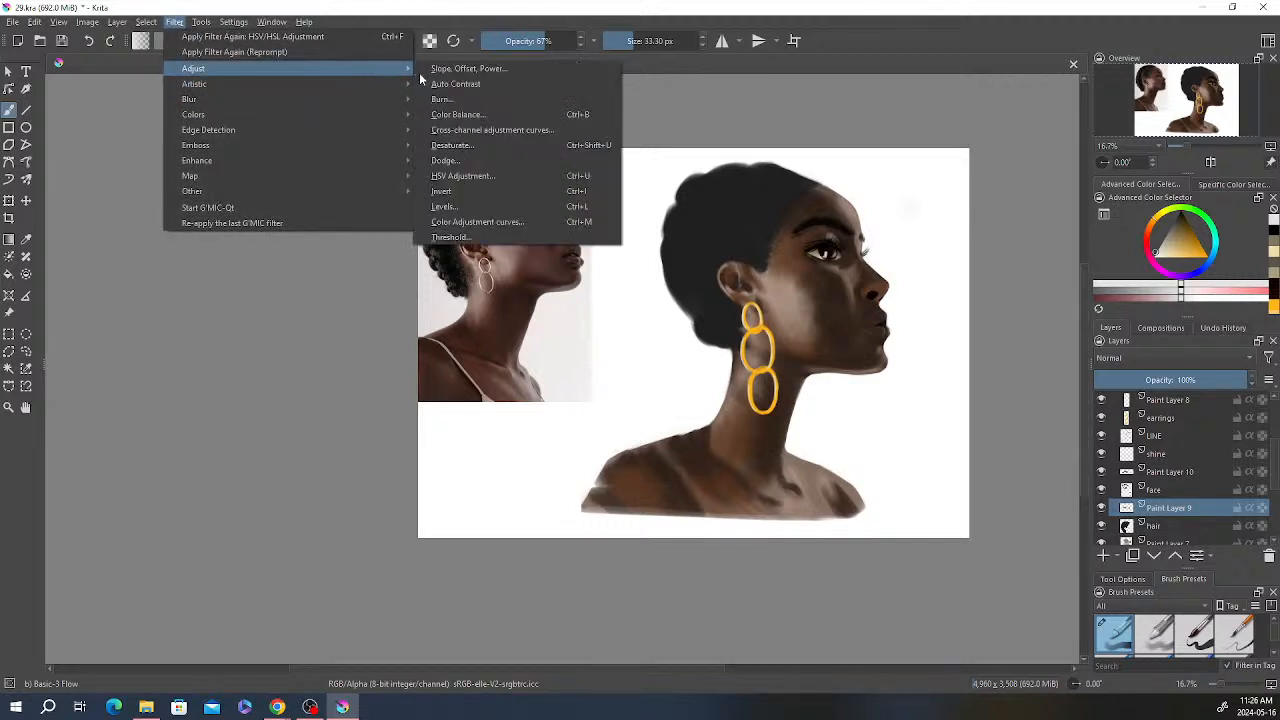
click(486, 177)
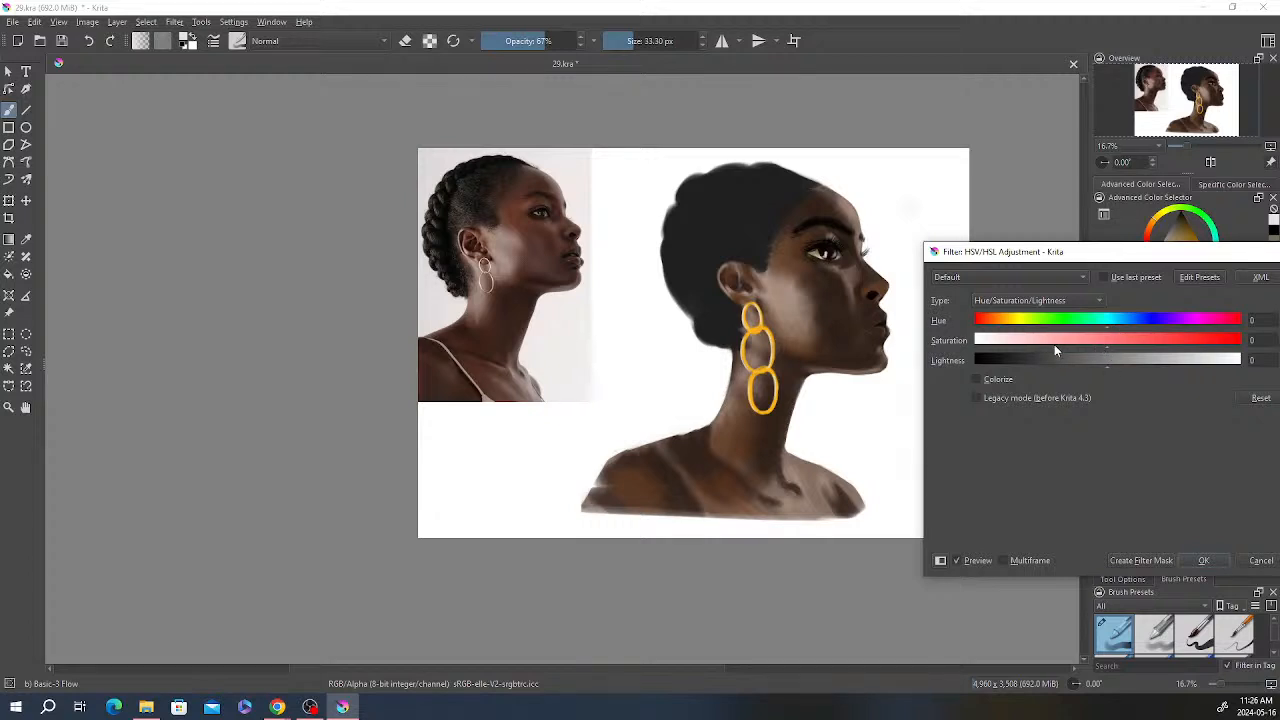
drag(1149, 345, 1036, 344)
mouse_move(1117, 367)
mouse_down()
mouse_move(1160, 365)
mouse_move(1141, 367)
mouse_up()
click(1201, 560)
mouse_move(1140, 366)
mouse_down()
mouse_move(1103, 361)
mouse_move(1145, 348)
mouse_move(1071, 345)
mouse_move(1136, 367)
mouse_up()
mouse_move(1067, 346)
mouse_down()
mouse_move(1105, 350)
mouse_move(1093, 345)
mouse_up()
click(1205, 561)
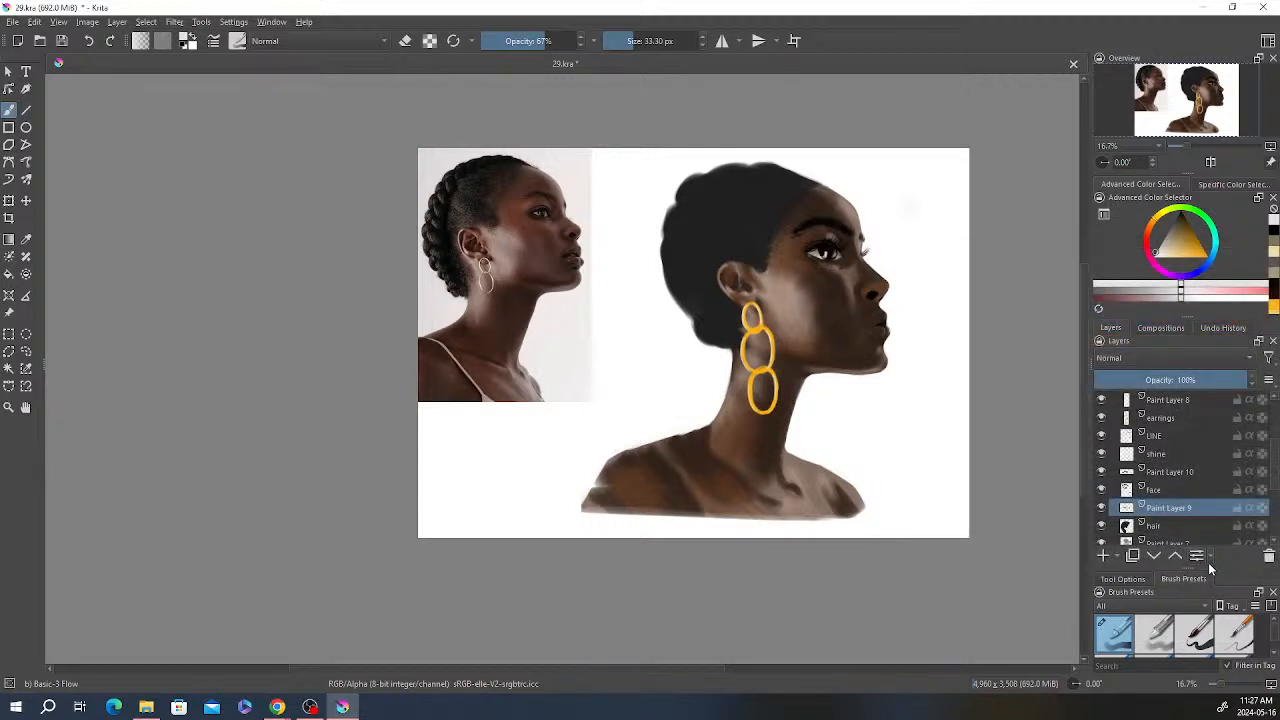
scroll(969, 376, down, 1)
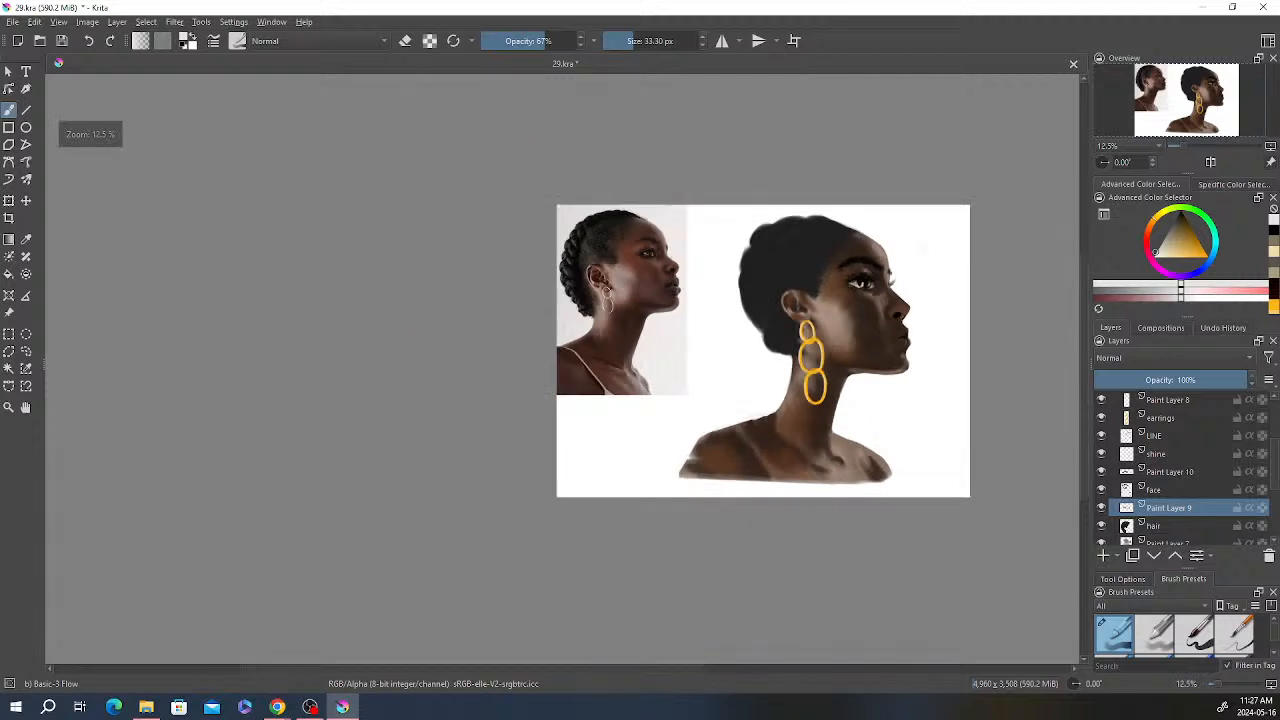
scroll(1008, 362, up, 1)
drag(948, 343, 958, 354)
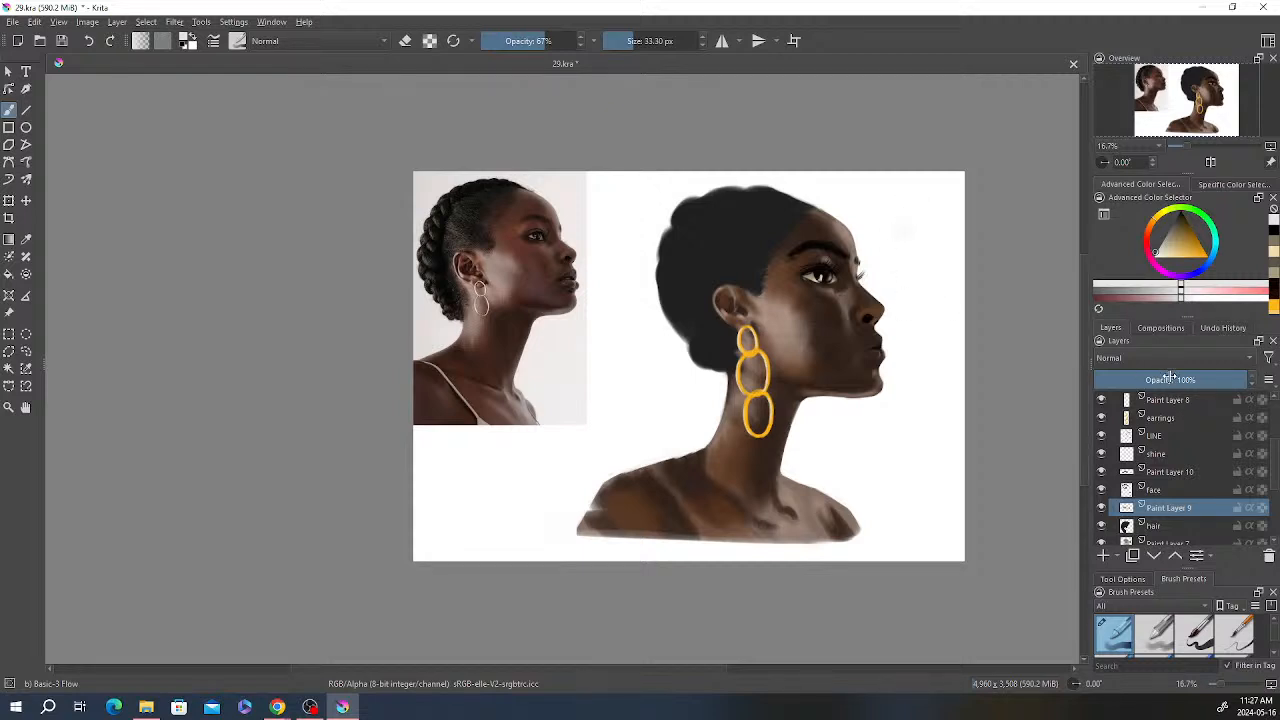
Step: Thin and shape the eyebrow on the face layer by erasing at 79% opacity with brush sizes of 13.45 px and smaller
scroll(1187, 447, up, 2)
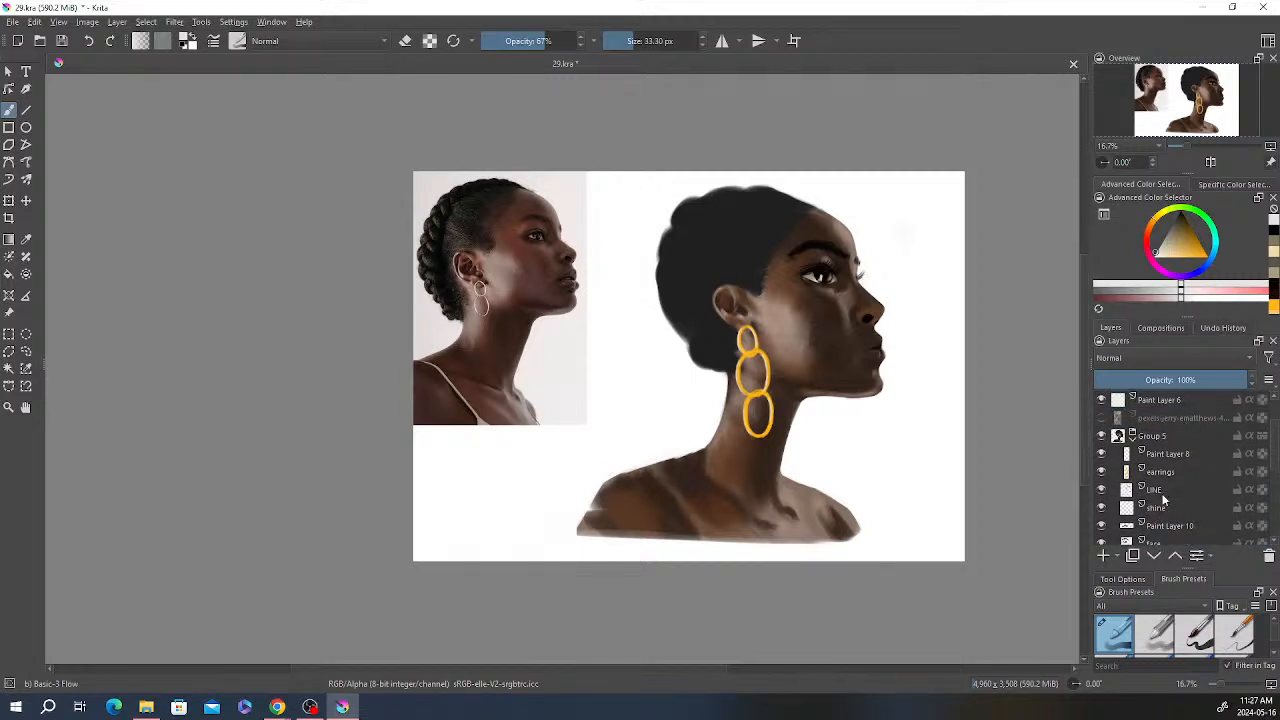
scroll(1168, 500, down, 2)
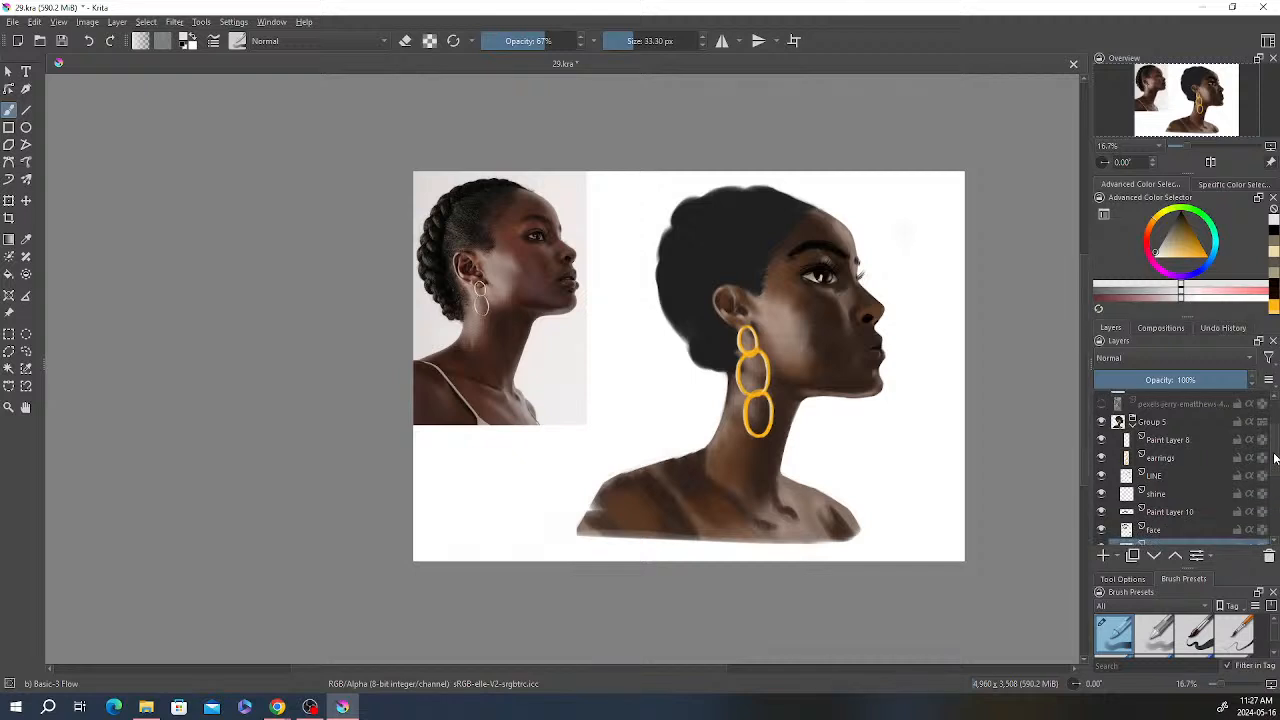
click(1176, 488)
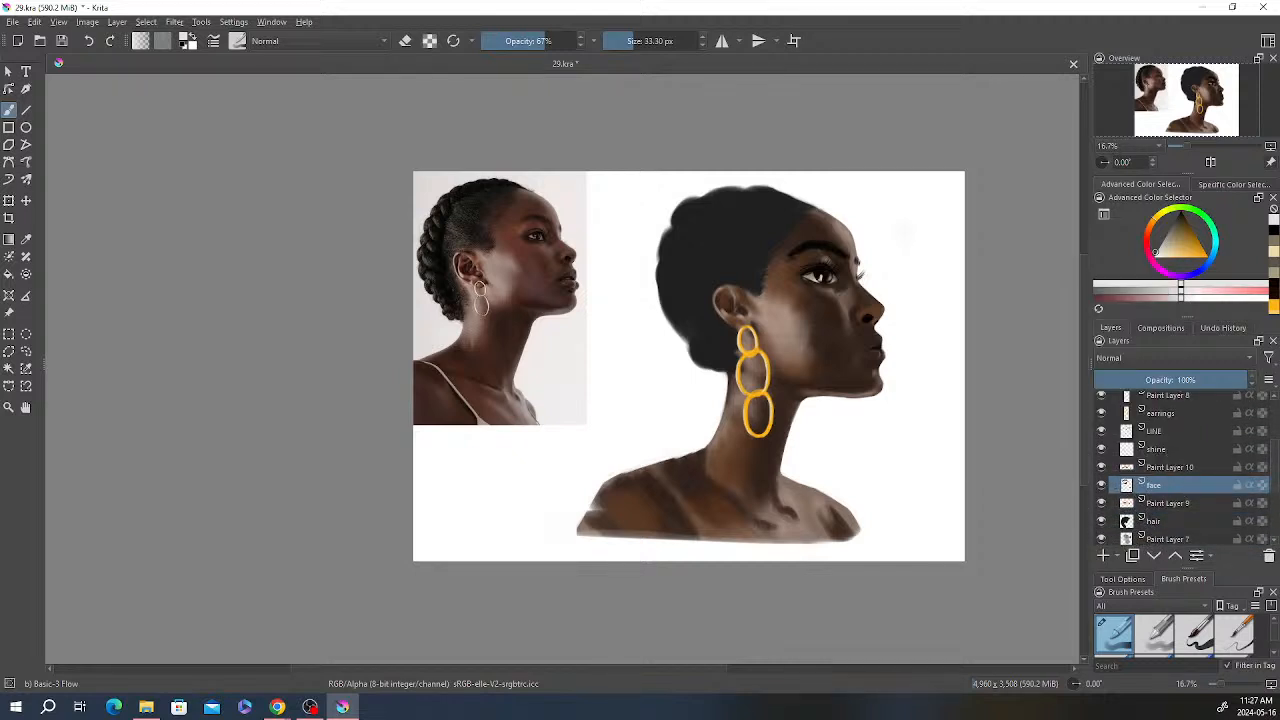
scroll(806, 263, up, 1)
drag(789, 246, 839, 242)
key(e)
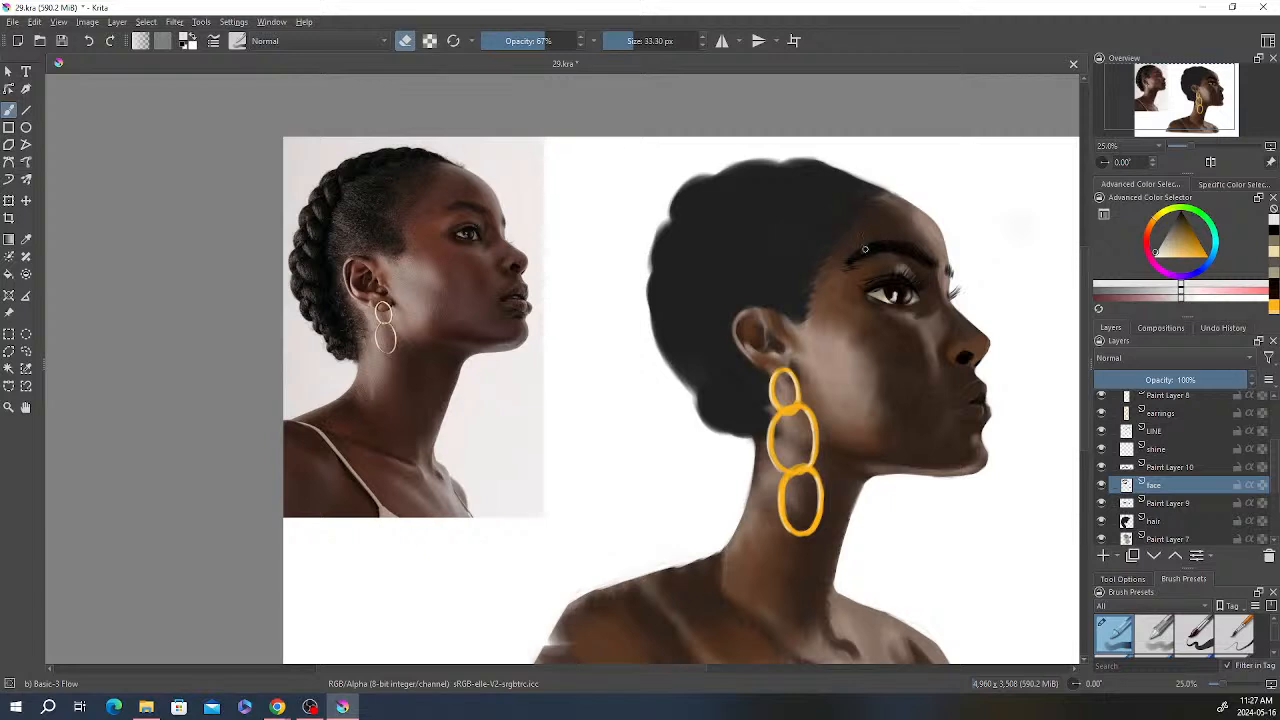
click(625, 41)
drag(553, 40, 562, 40)
drag(874, 252, 871, 253)
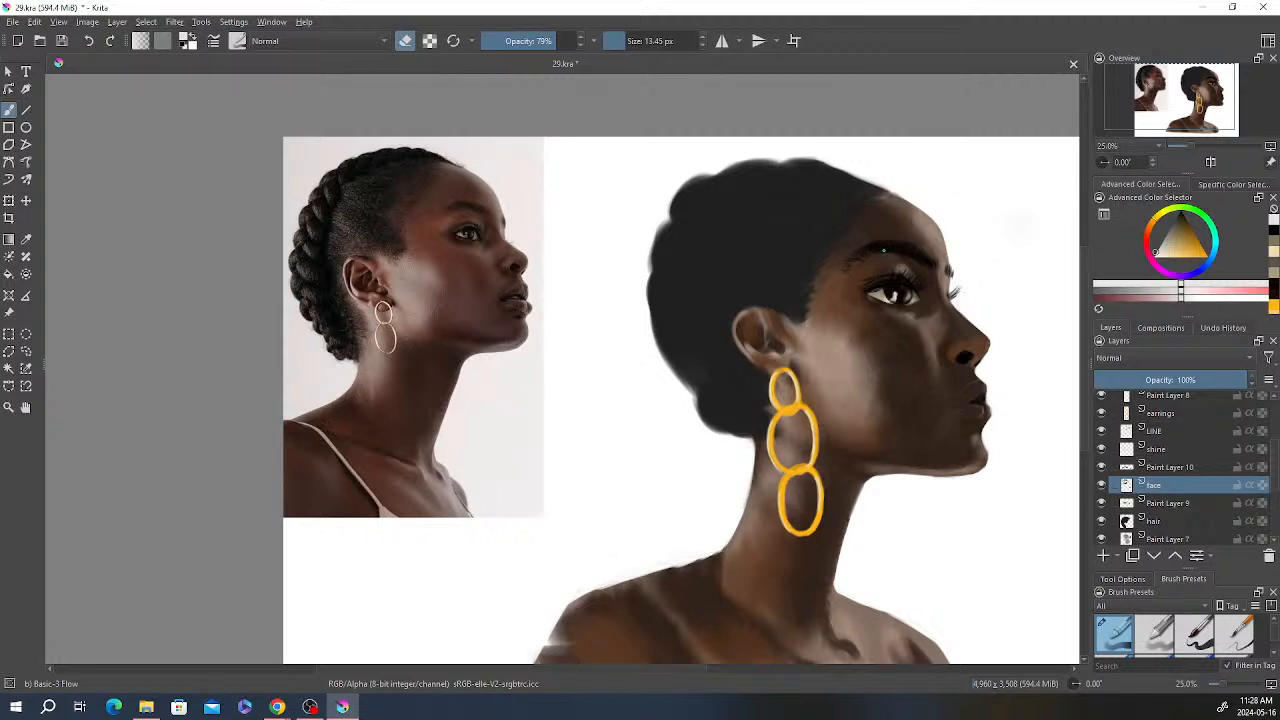
key(bracketleft)
key(bracketleft)
key(bracketleft)
key(bracketleft)
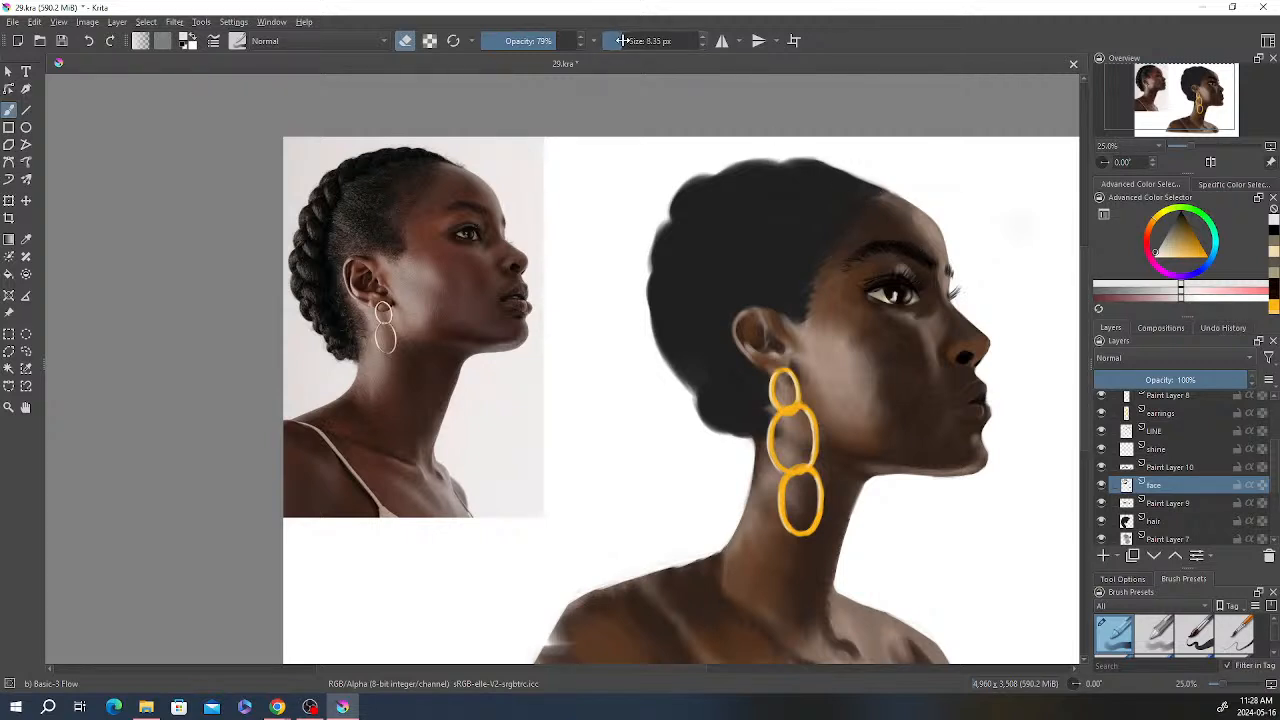
Step: Touch up the eyebrow by painting and erasing with near-black at 73% opacity and a brush size of 50.92 px
key(e)
mouse_move(622, 37)
mouse_down()
mouse_move(550, 41)
mouse_move(635, 41)
mouse_up()
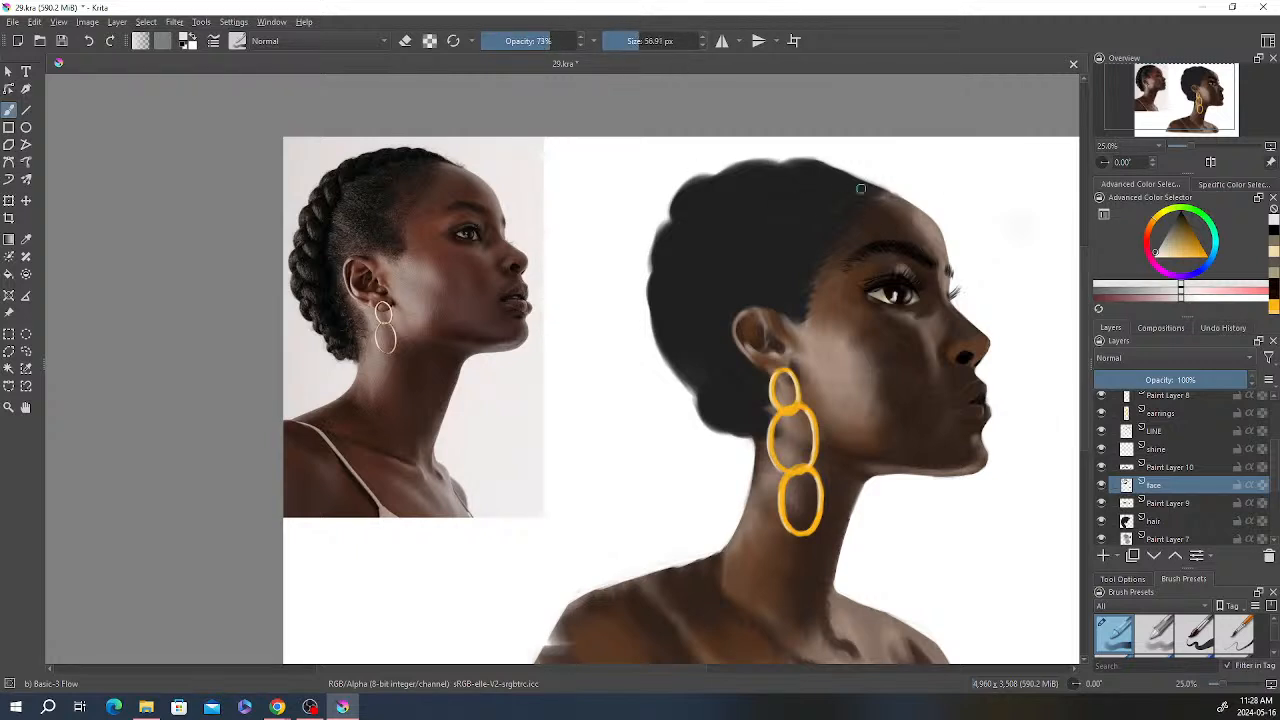
right_click(939, 220)
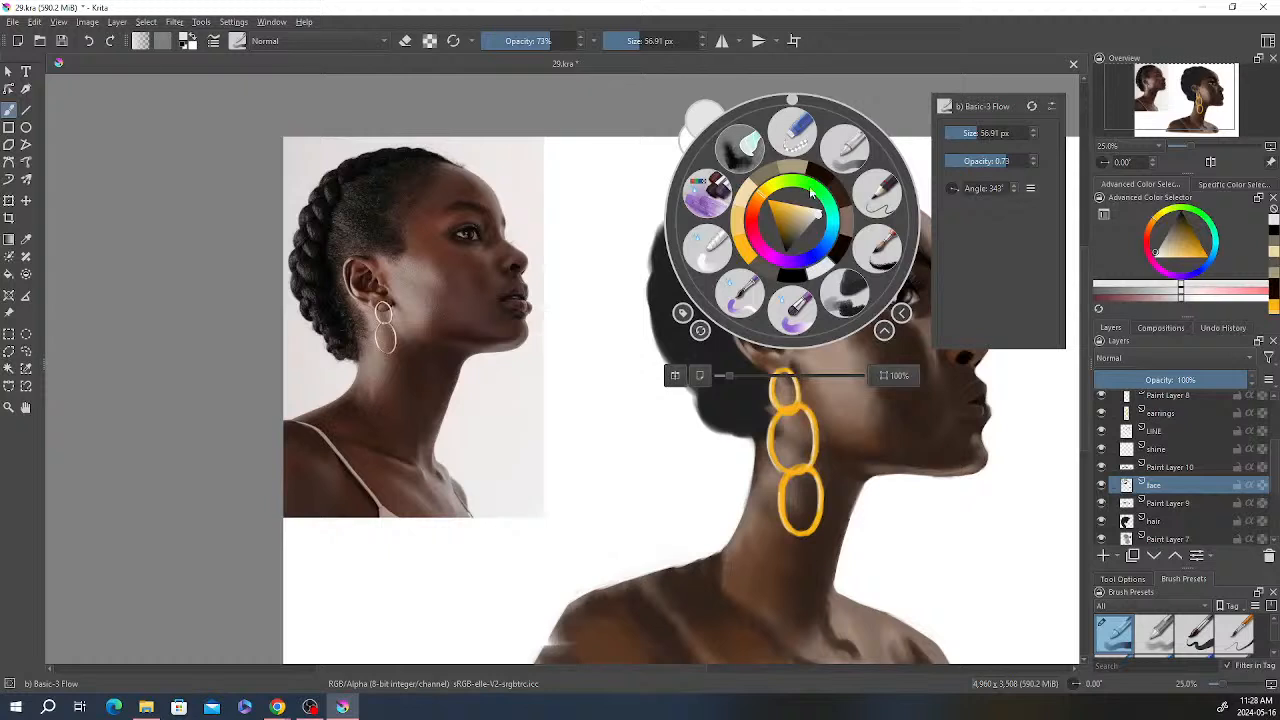
click(790, 274)
right_click(808, 202)
click(637, 41)
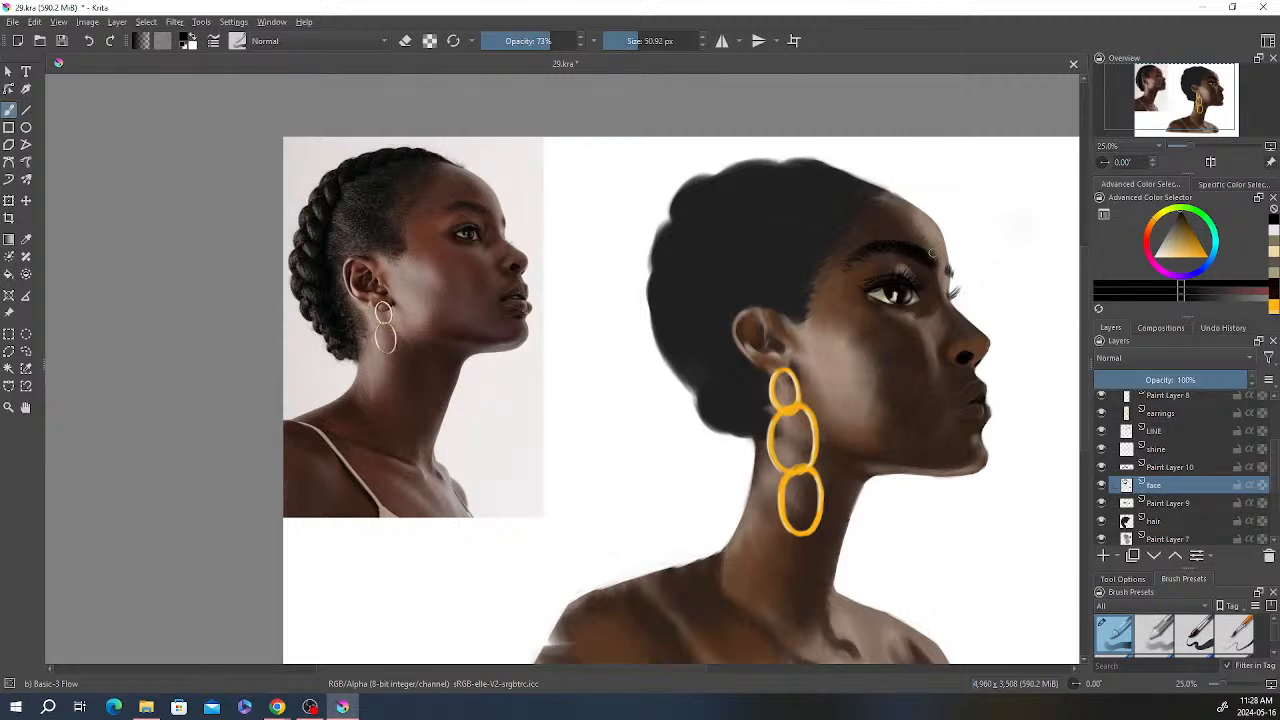
key(e)
key(e)
scroll(870, 198, down, 1)
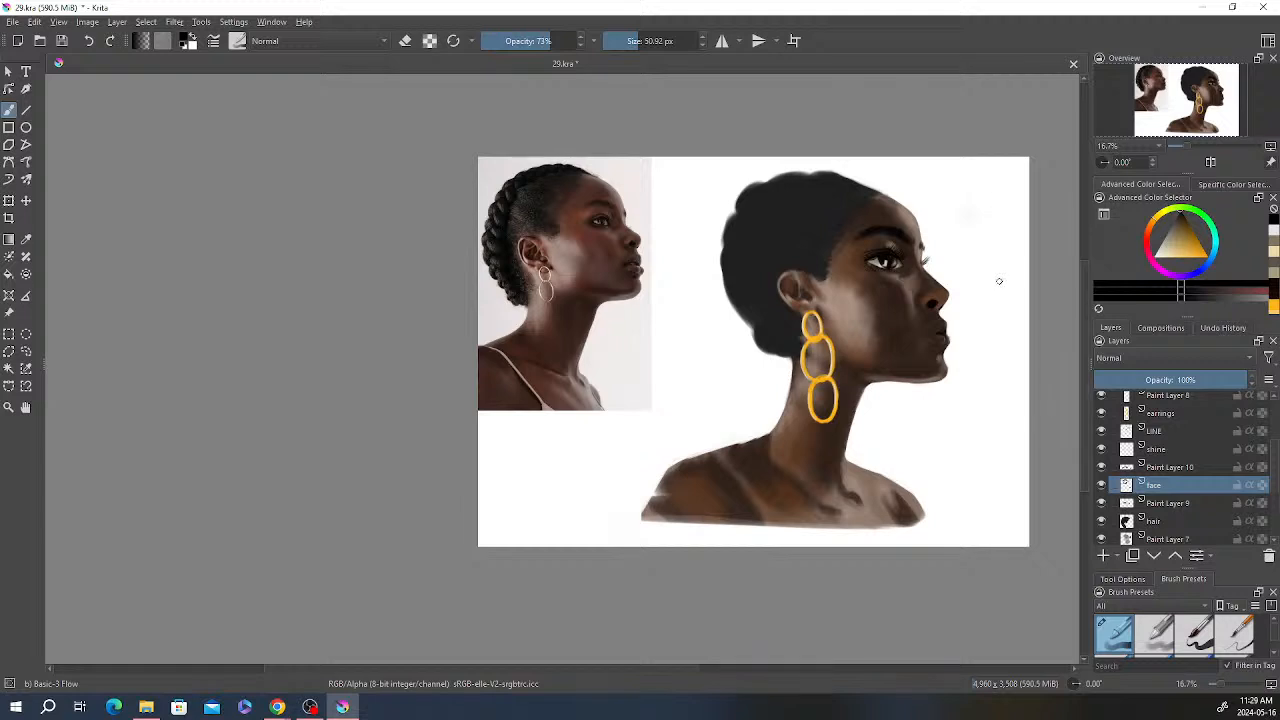
scroll(988, 296, up, 1)
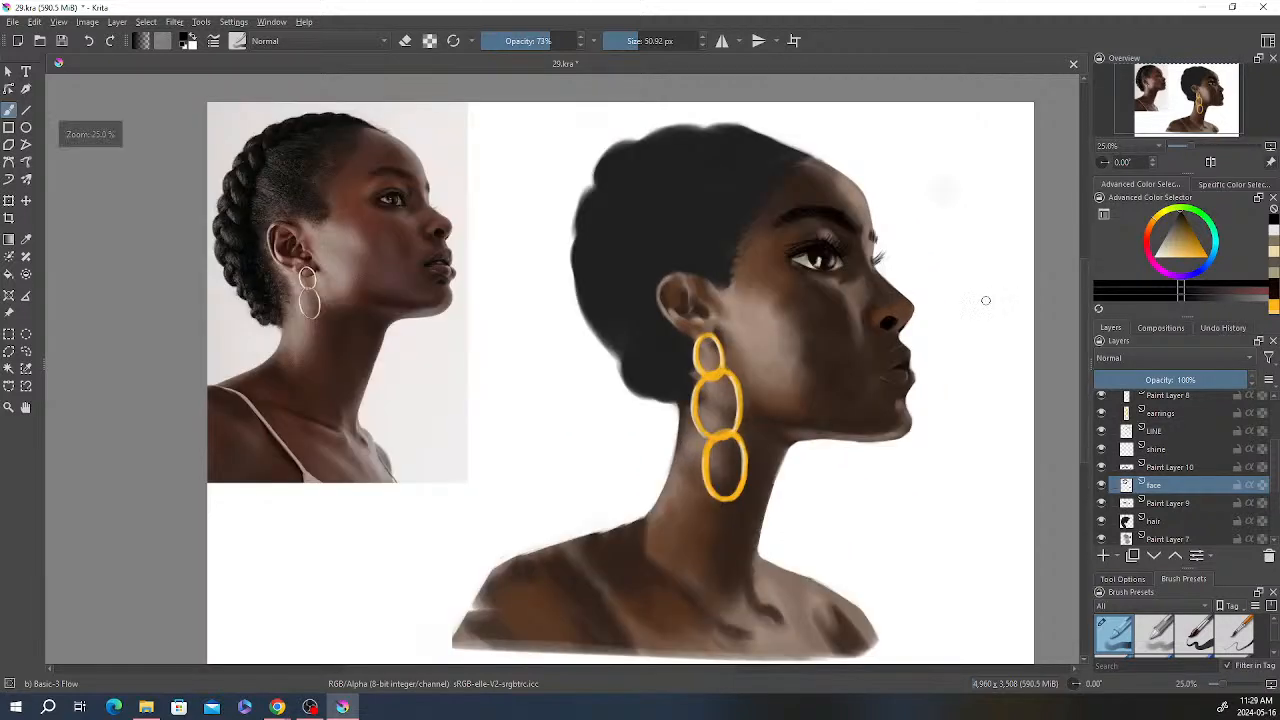
Step: Soften the shading along the lower cheek and jaw on the shadows layer by erasing at 41% opacity with a 137.29 px brush
scroll(1194, 482, down, 2)
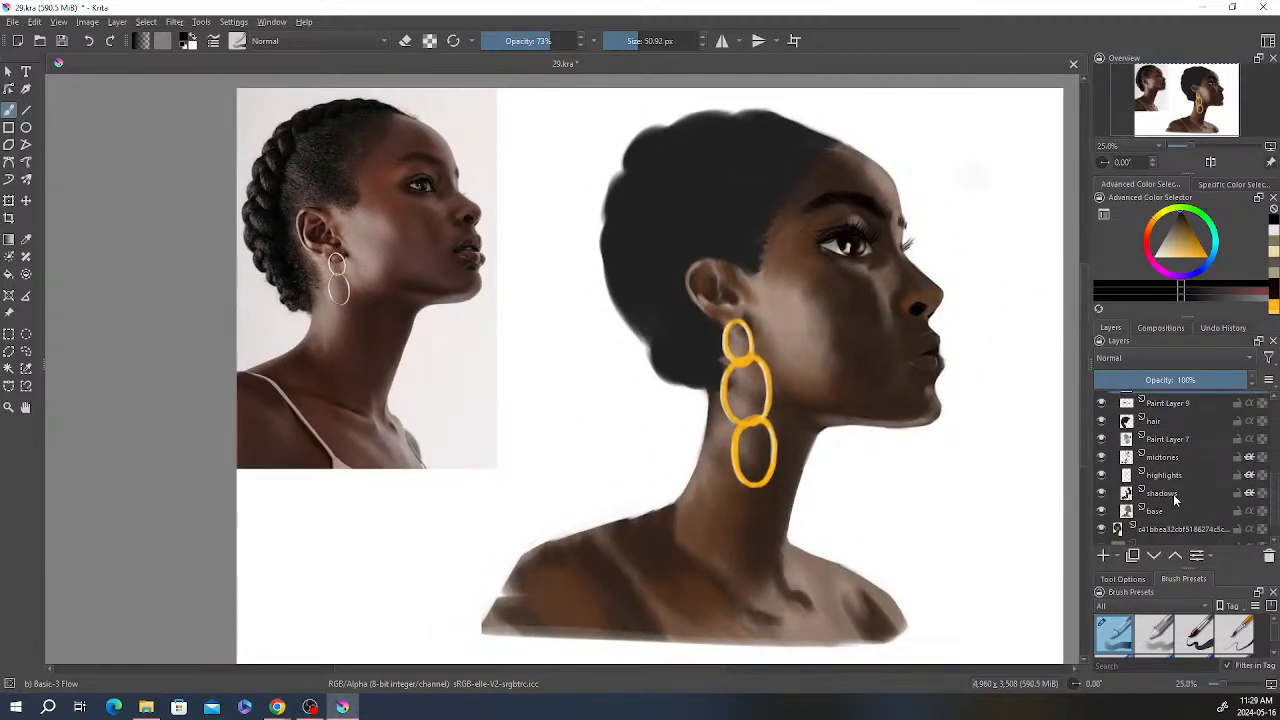
click(1163, 494)
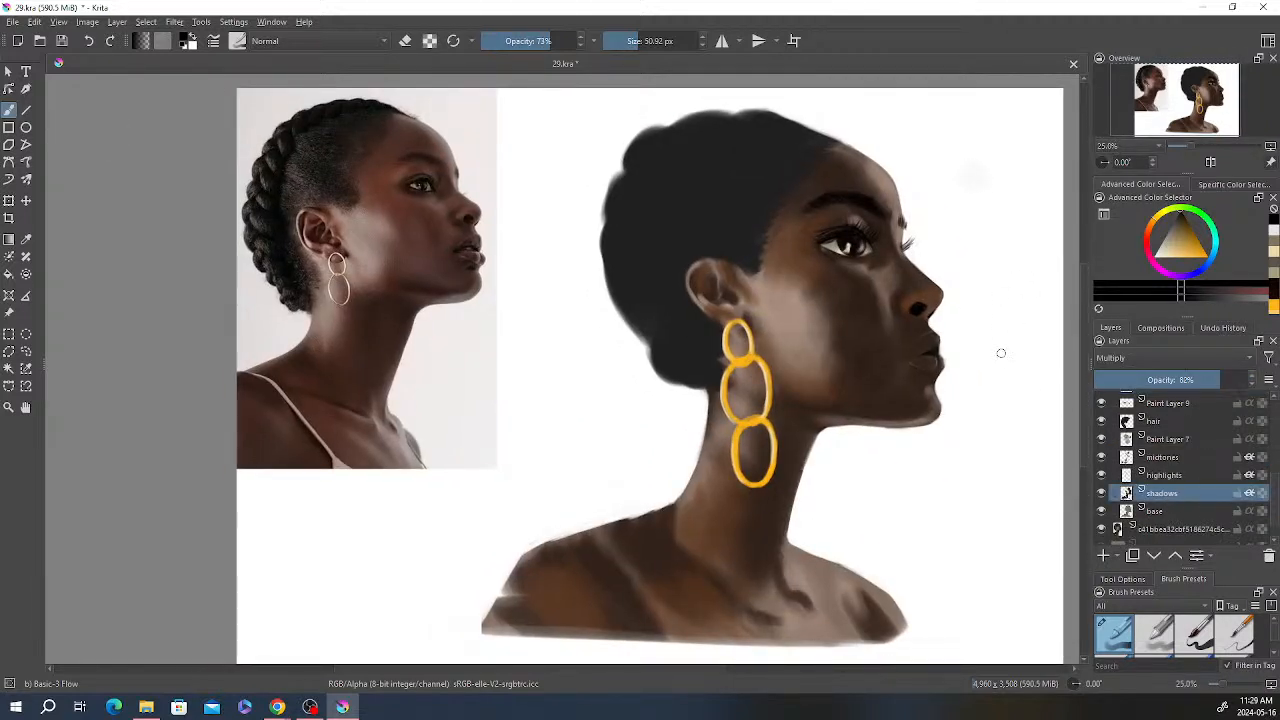
right_click(777, 182)
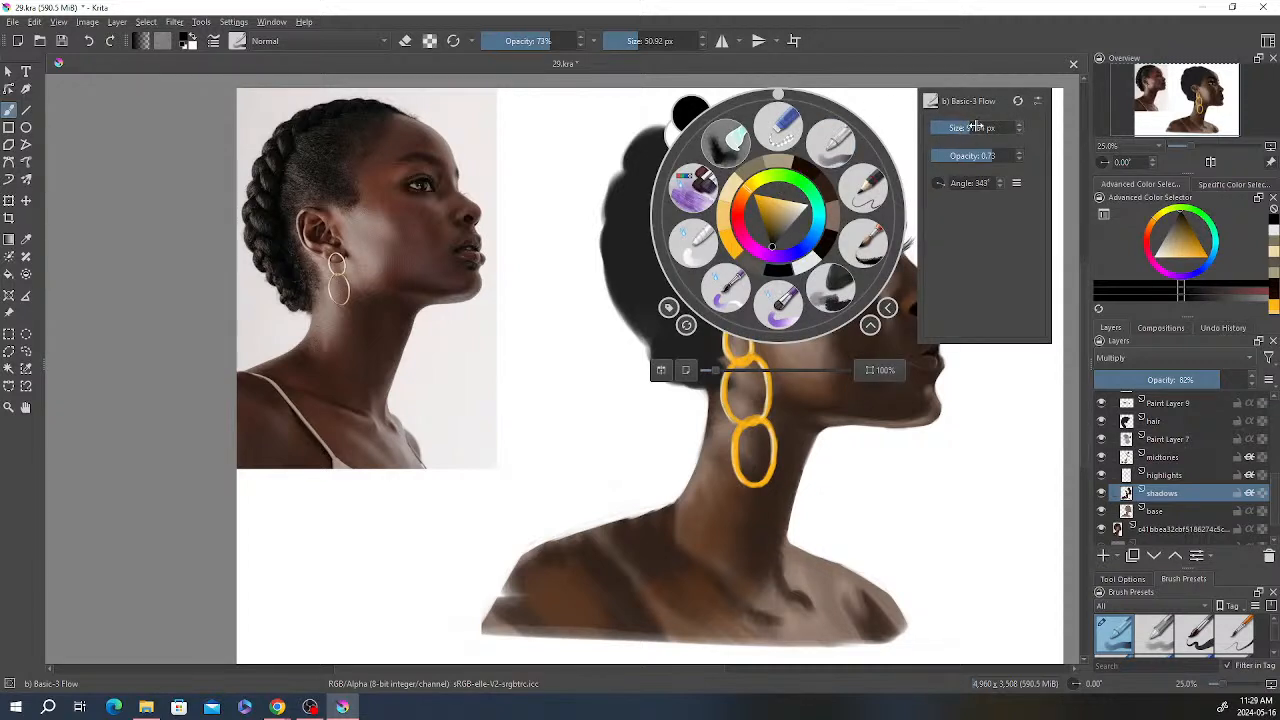
drag(975, 126, 977, 126)
right_click(836, 148)
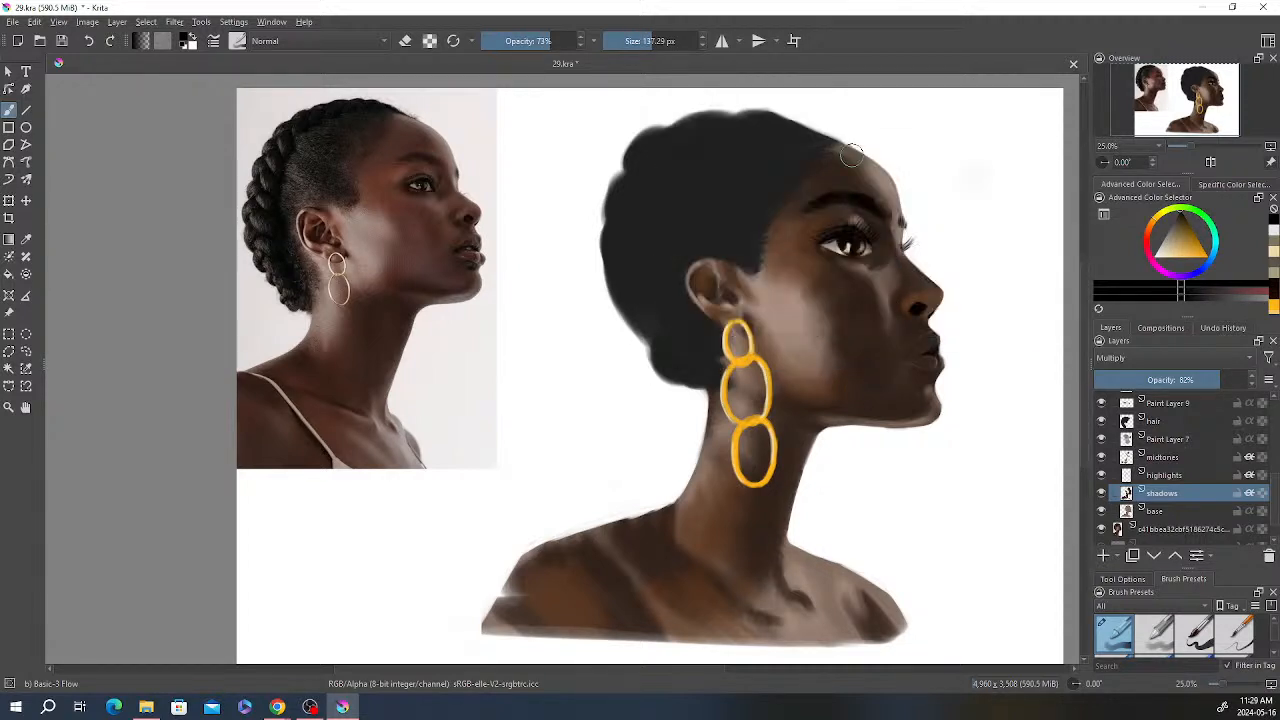
click(406, 41)
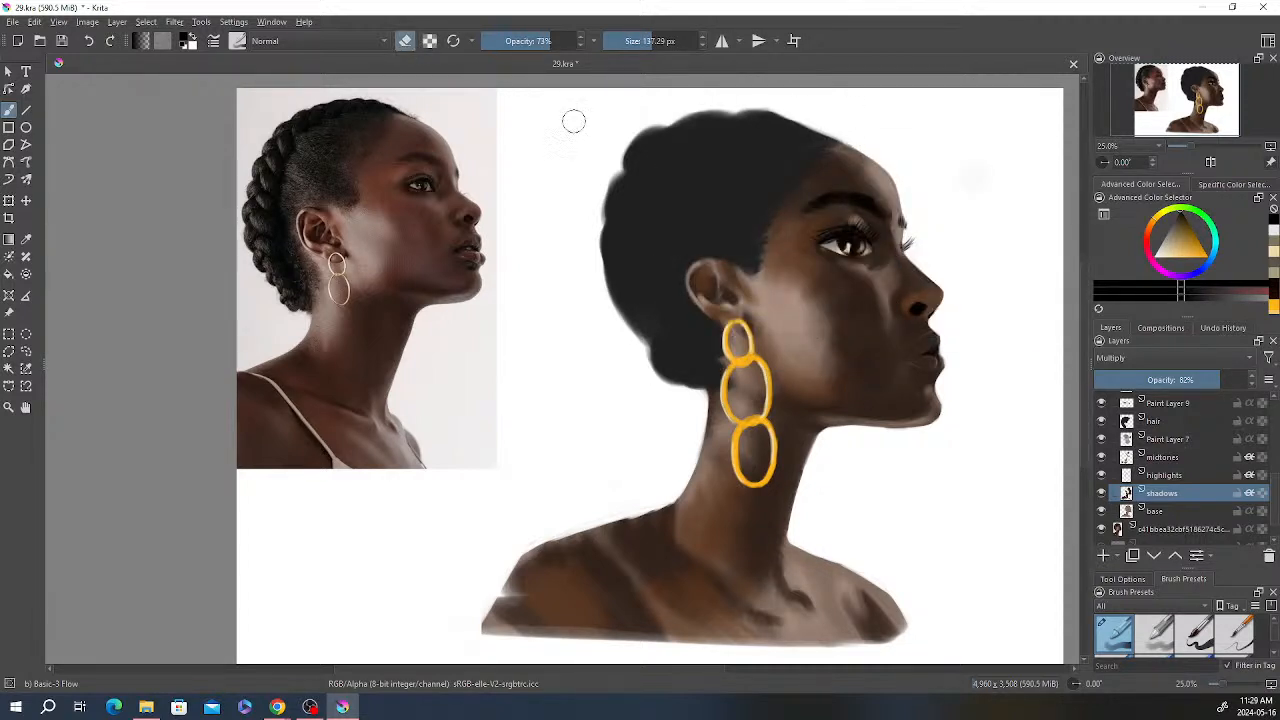
click(1101, 493)
click(1101, 493)
key(i)
key(i)
key(i)
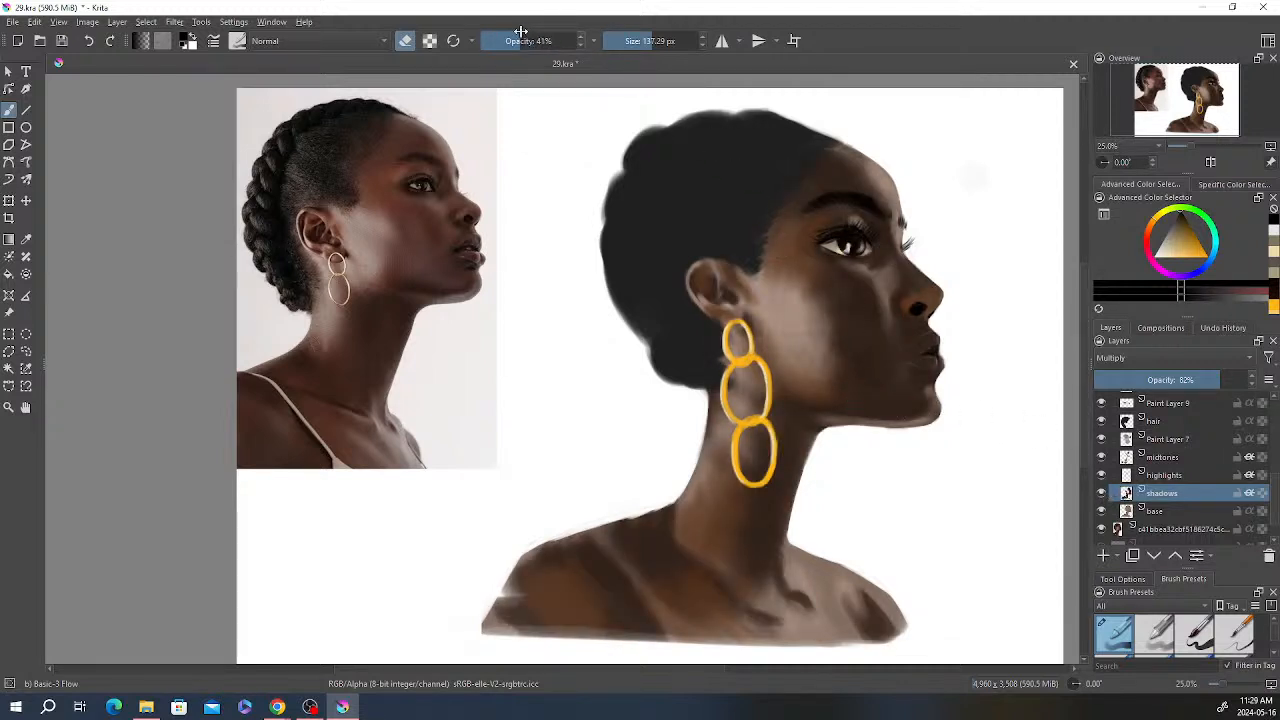
mouse_move(854, 396)
mouse_down()
mouse_move(902, 393)
mouse_move(889, 384)
mouse_move(907, 406)
mouse_move(914, 358)
mouse_move(908, 401)
mouse_move(889, 387)
mouse_move(863, 397)
mouse_move(848, 378)
mouse_move(858, 402)
mouse_move(850, 369)
mouse_move(857, 389)
mouse_move(826, 381)
mouse_move(867, 387)
mouse_move(850, 378)
mouse_move(874, 382)
mouse_move(869, 365)
mouse_move(892, 382)
mouse_move(886, 366)
mouse_move(883, 381)
mouse_move(850, 381)
mouse_move(891, 386)
mouse_move(878, 372)
mouse_move(916, 399)
mouse_move(888, 387)
mouse_move(898, 400)
mouse_move(857, 397)
mouse_move(909, 399)
mouse_move(835, 381)
mouse_move(893, 360)
mouse_up()
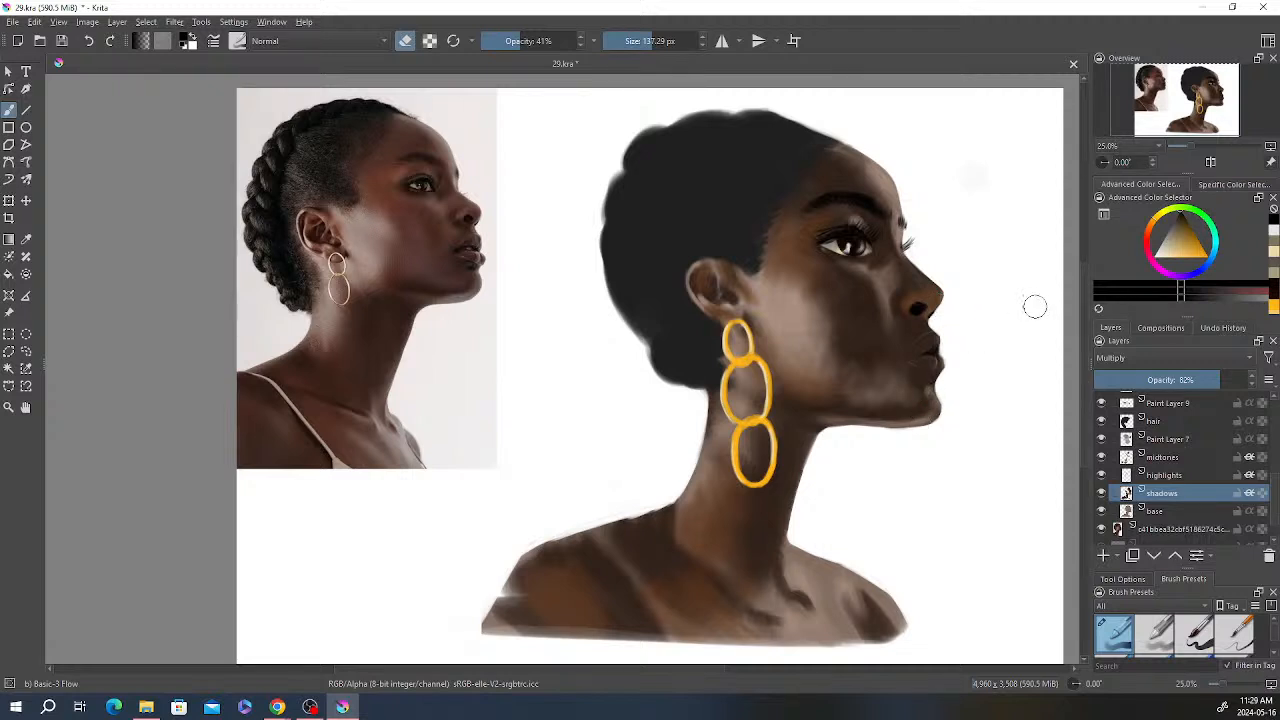
Step: Rework the jaw and chin shading on the shadows layer using the Concept brush at 77.63 px and 95% opacity
right_click(965, 215)
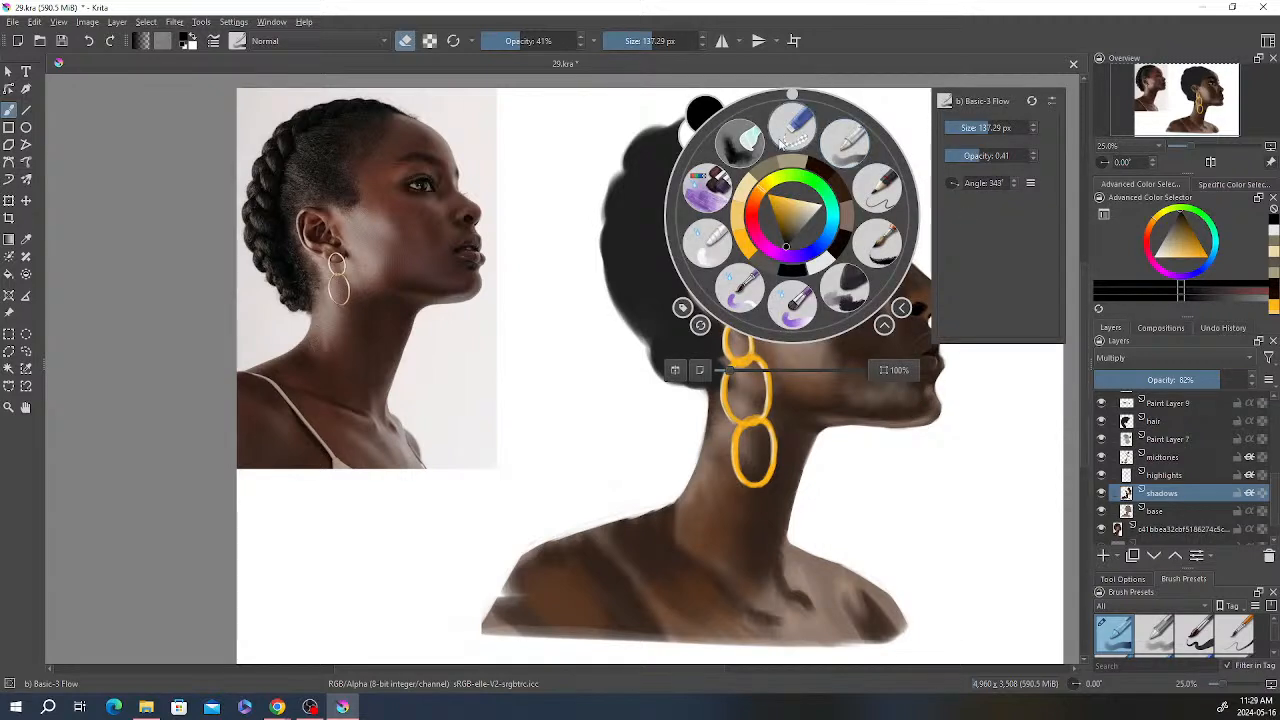
click(740, 143)
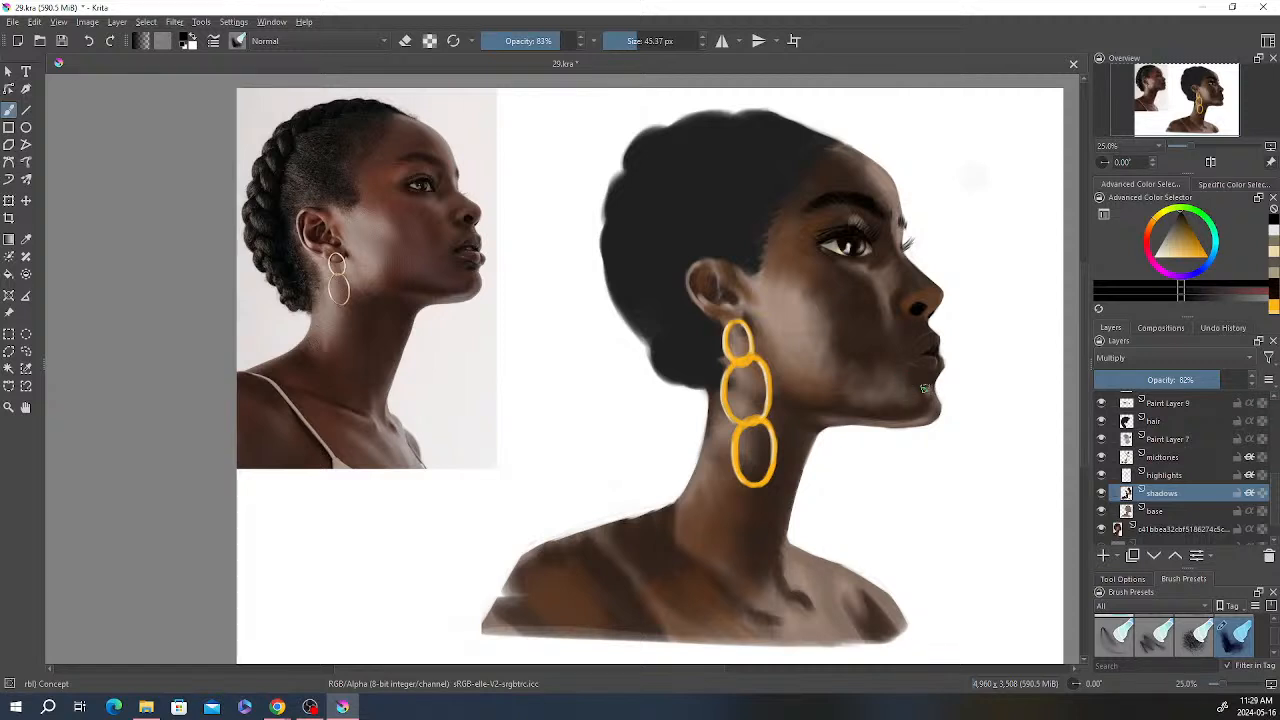
click(1101, 493)
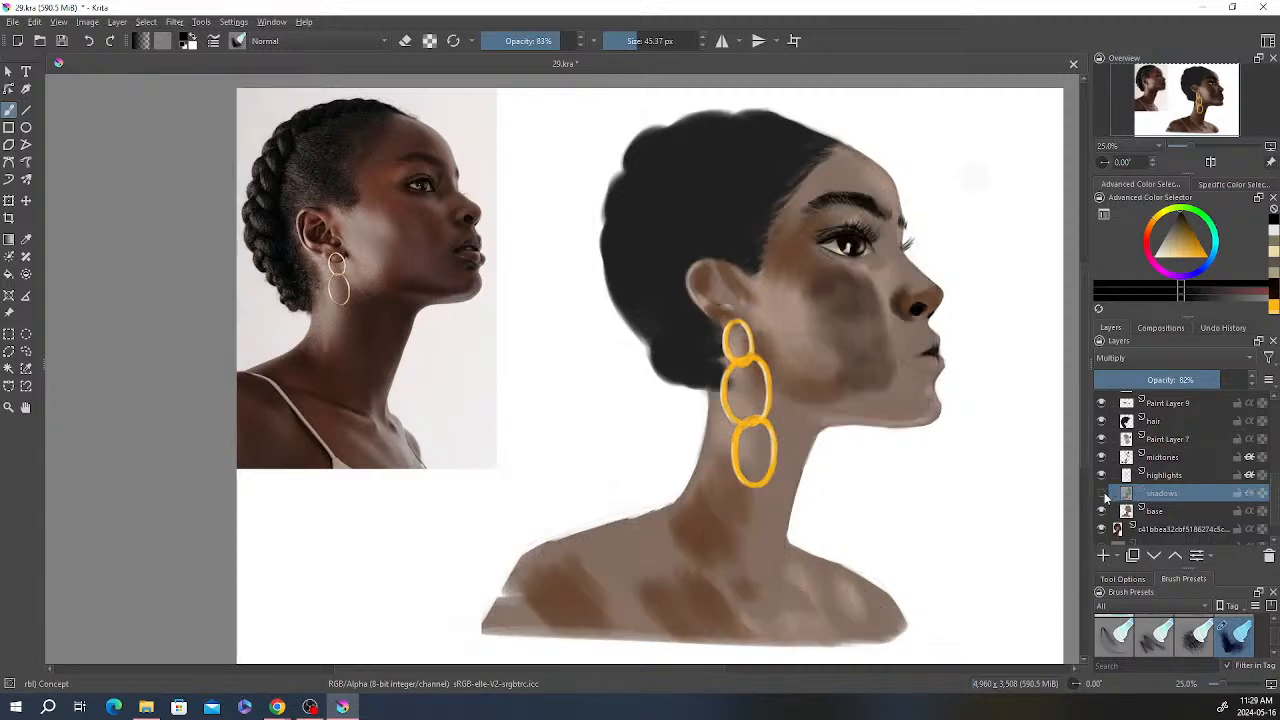
click(1101, 493)
click(1101, 475)
click(1101, 475)
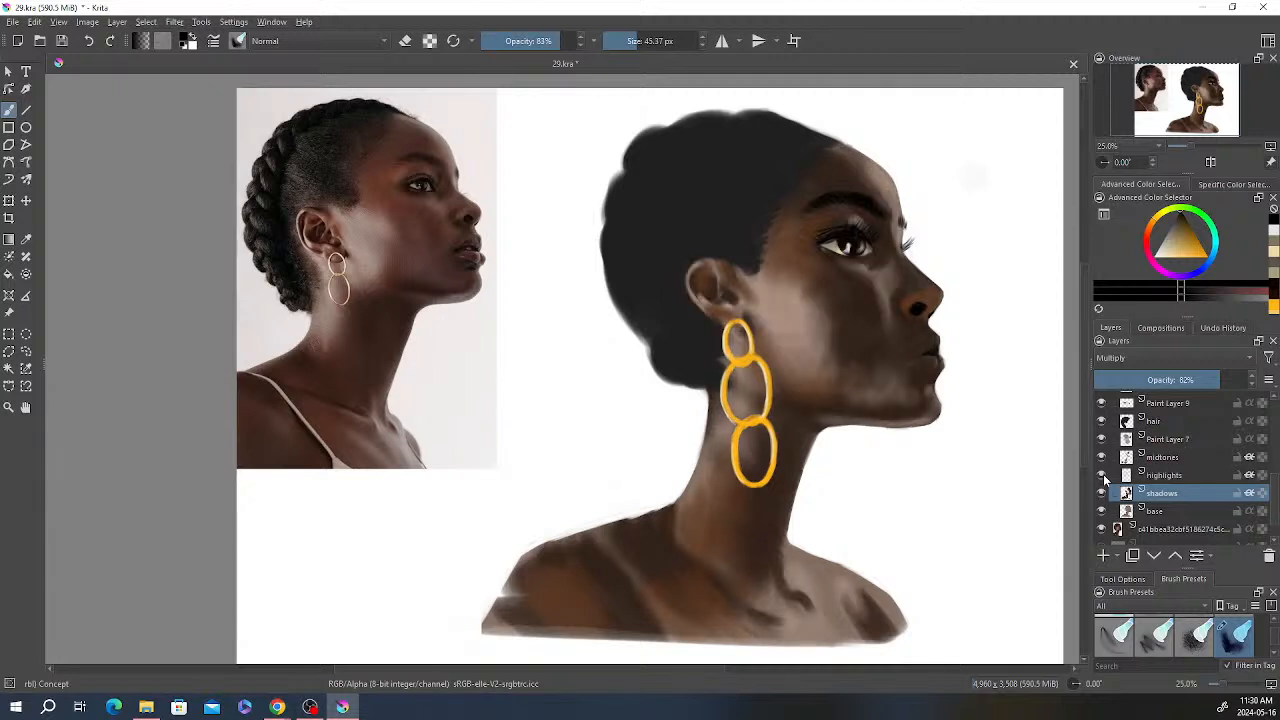
click(1168, 477)
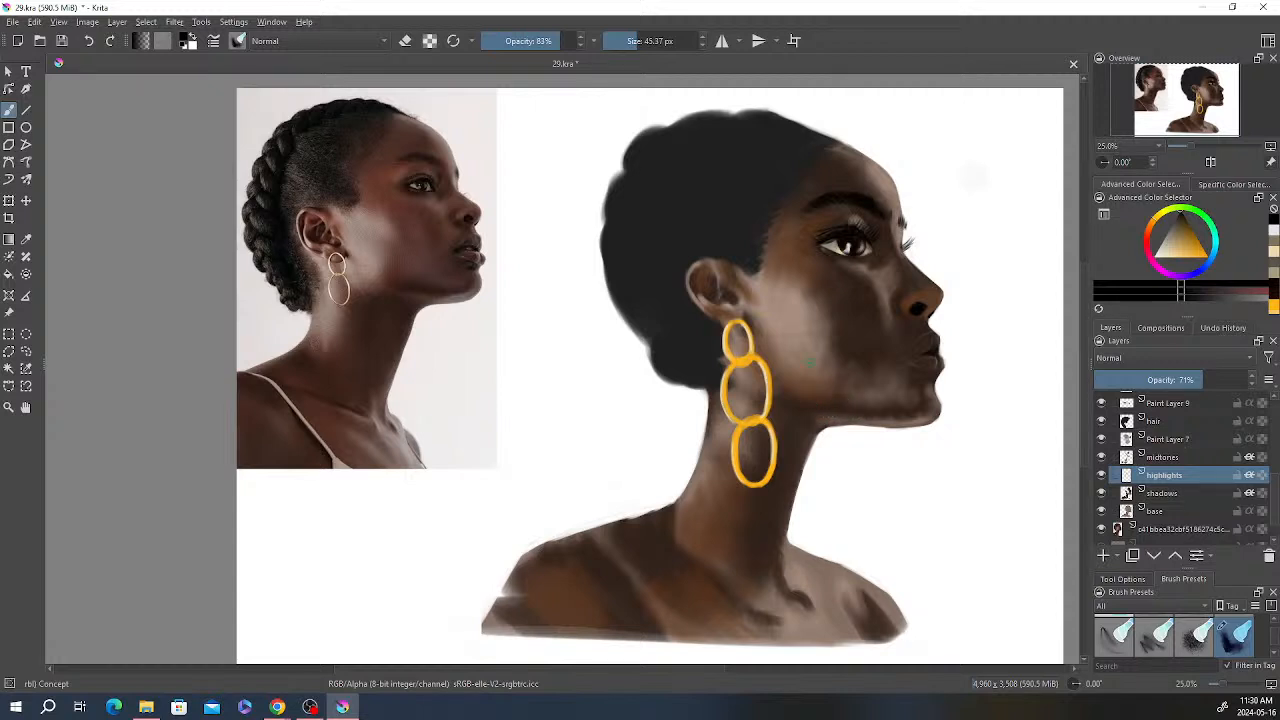
click(1152, 490)
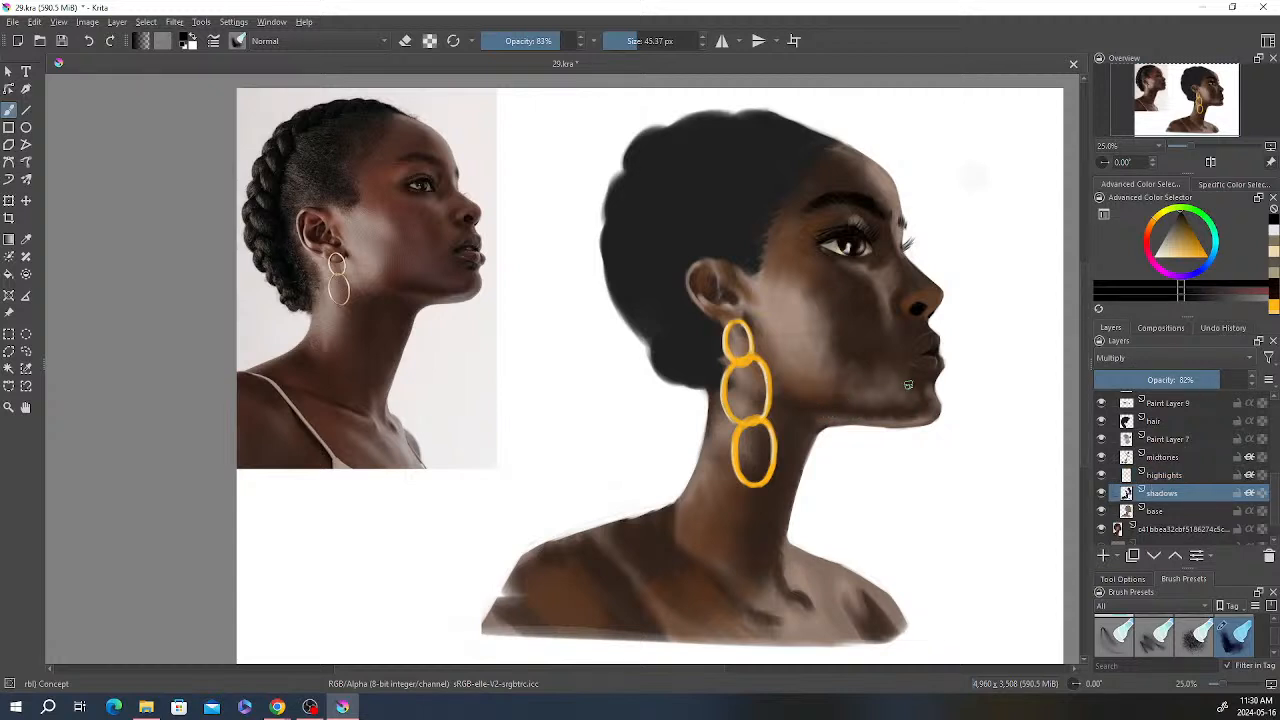
click(643, 41)
click(569, 41)
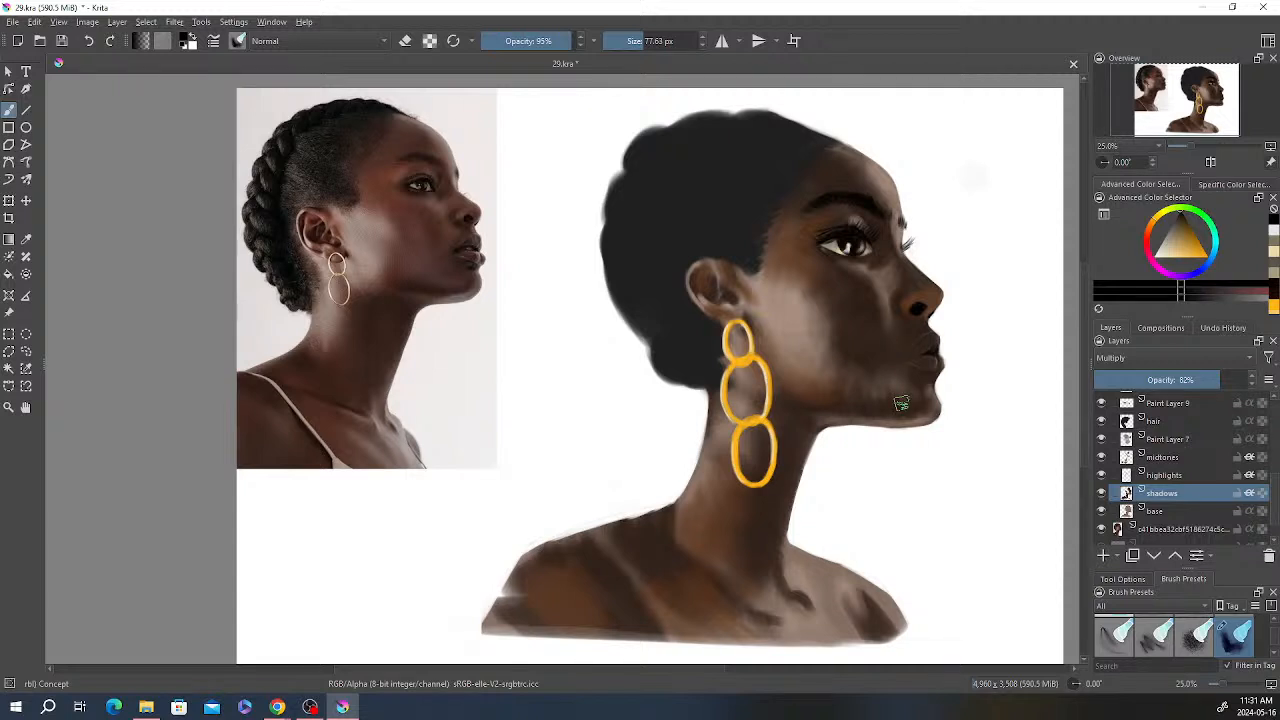
Step: Soften the jaw area on the highlights layer by erasing with the Basic-3 Flow brush at 41% opacity and 137.29 px
click(1163, 457)
click(1101, 457)
click(1101, 457)
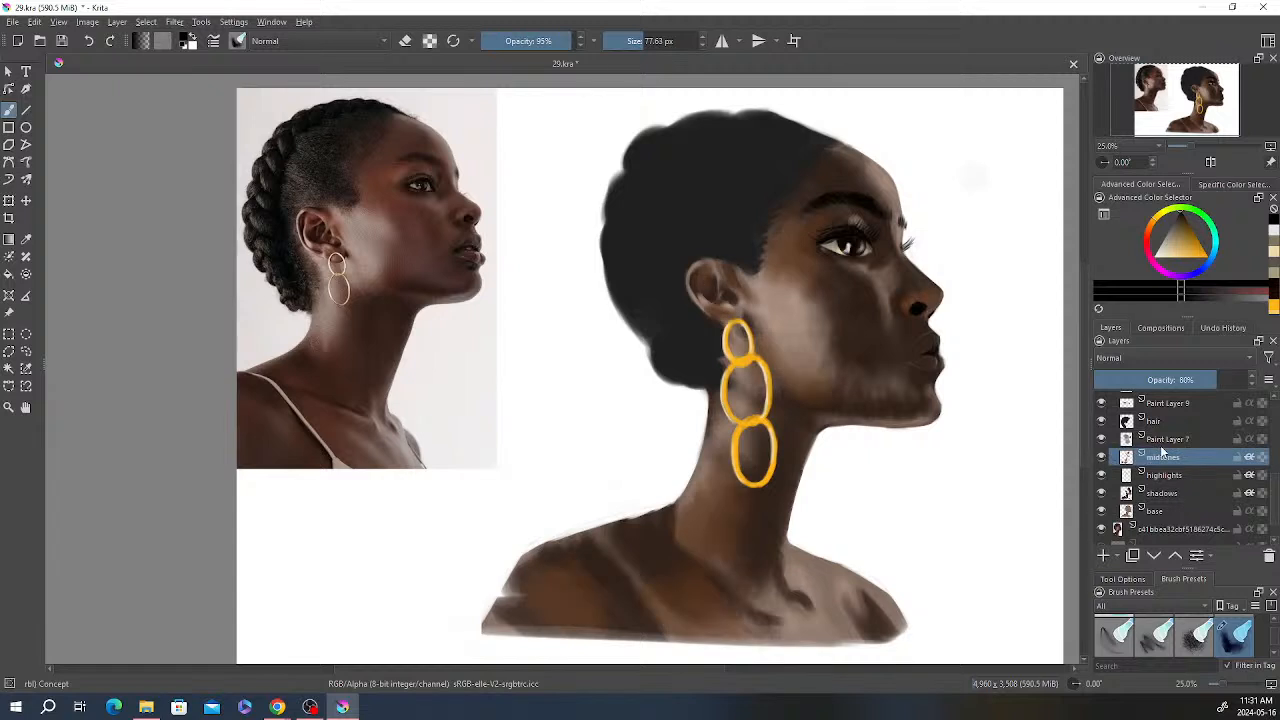
click(1181, 477)
click(542, 43)
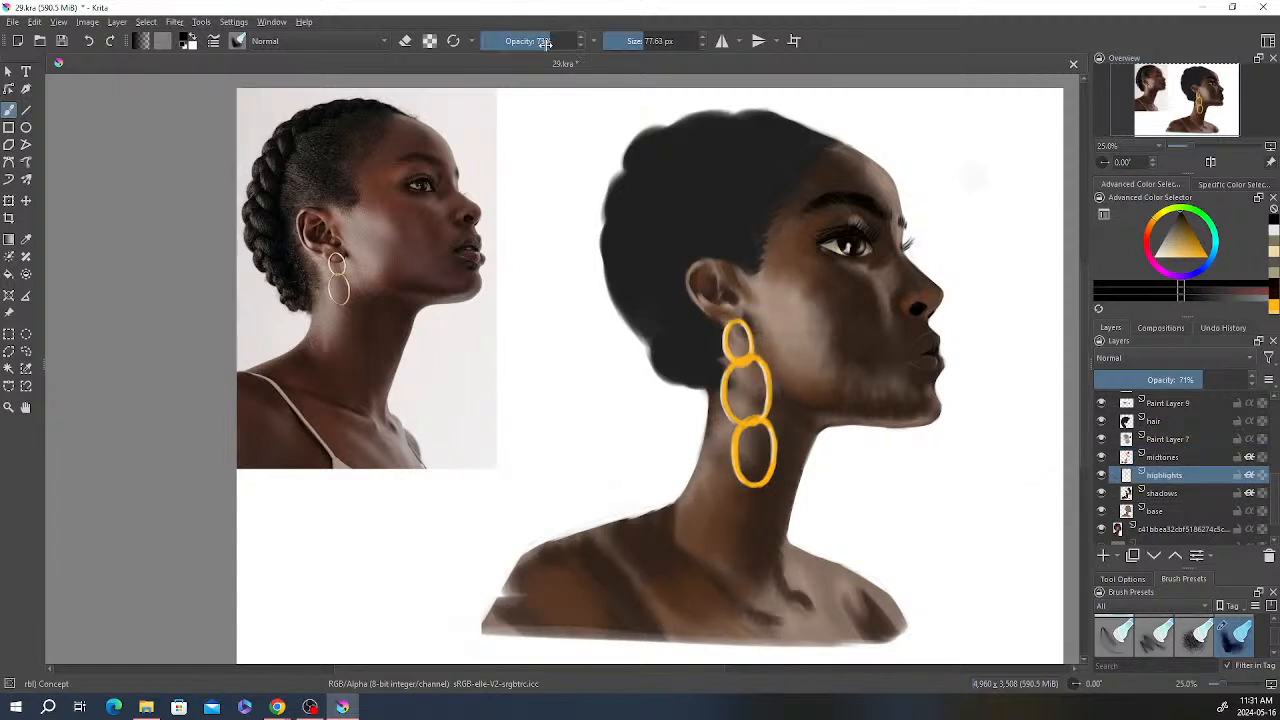
click(411, 45)
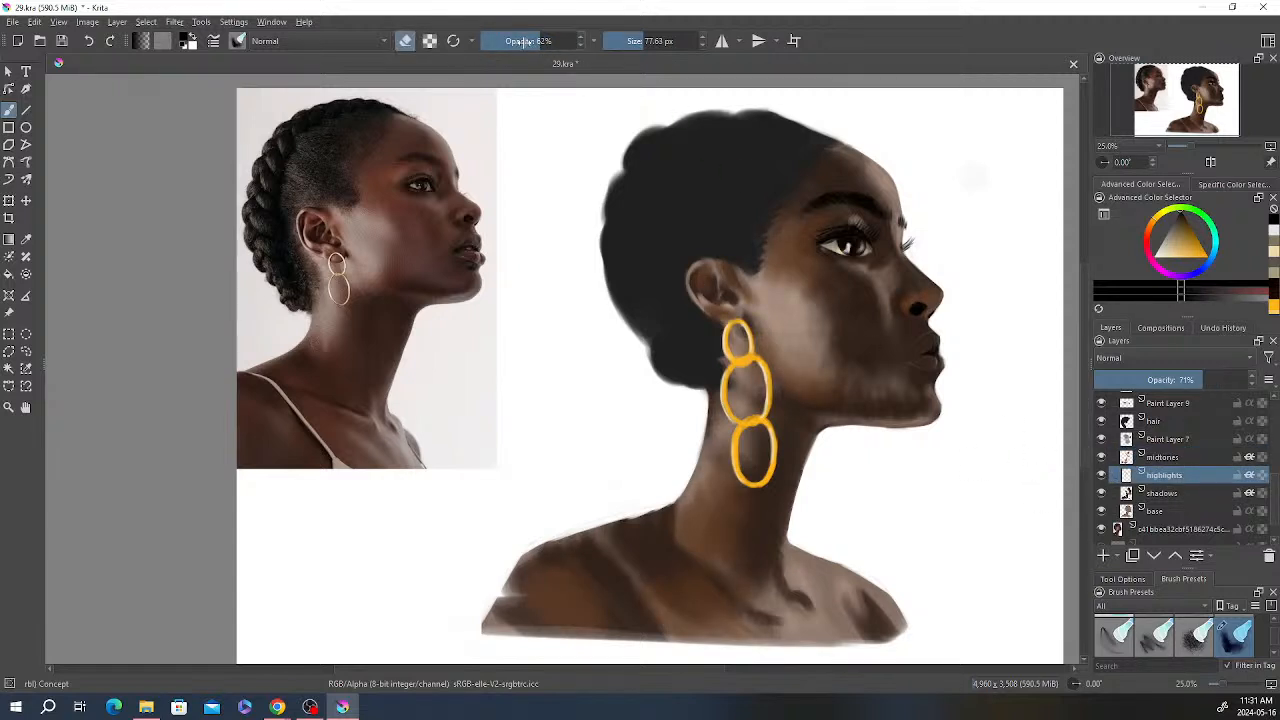
right_click(934, 256)
click(243, 142)
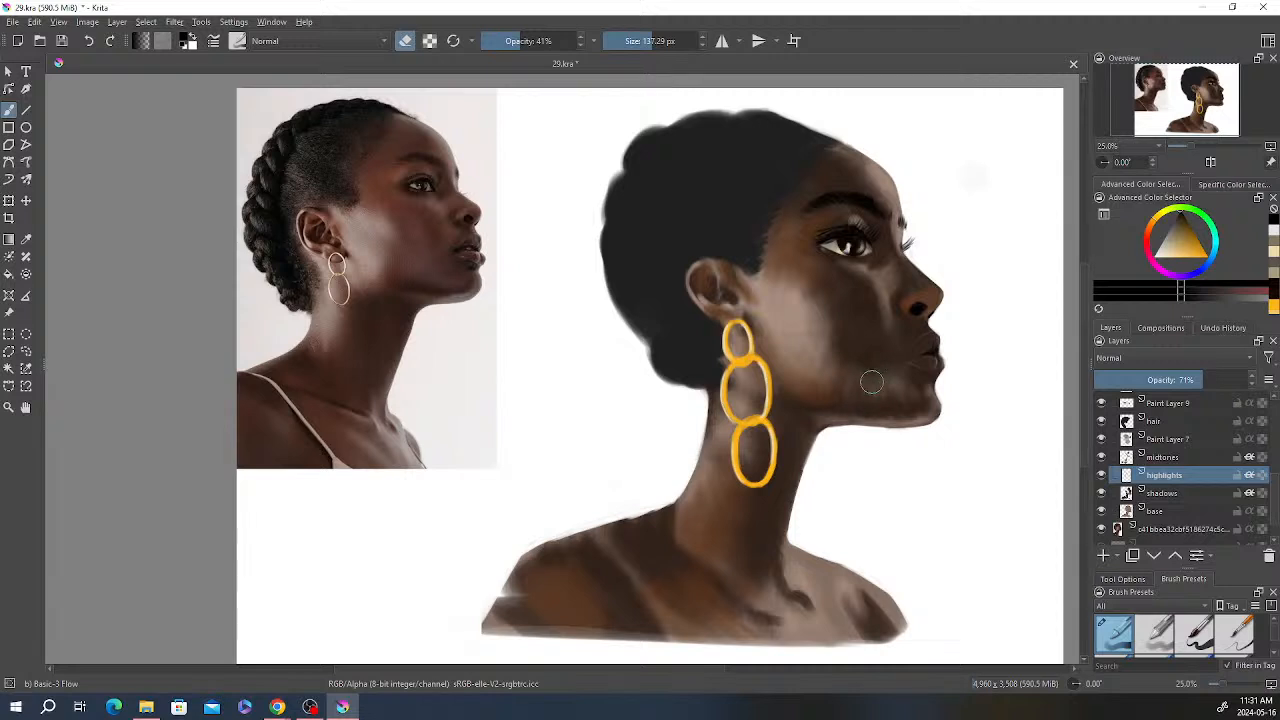
Step: Check the shadows layer's effect, then select the midtones layer and pick a dark orange-brown colour for painting
click(1163, 495)
click(1102, 495)
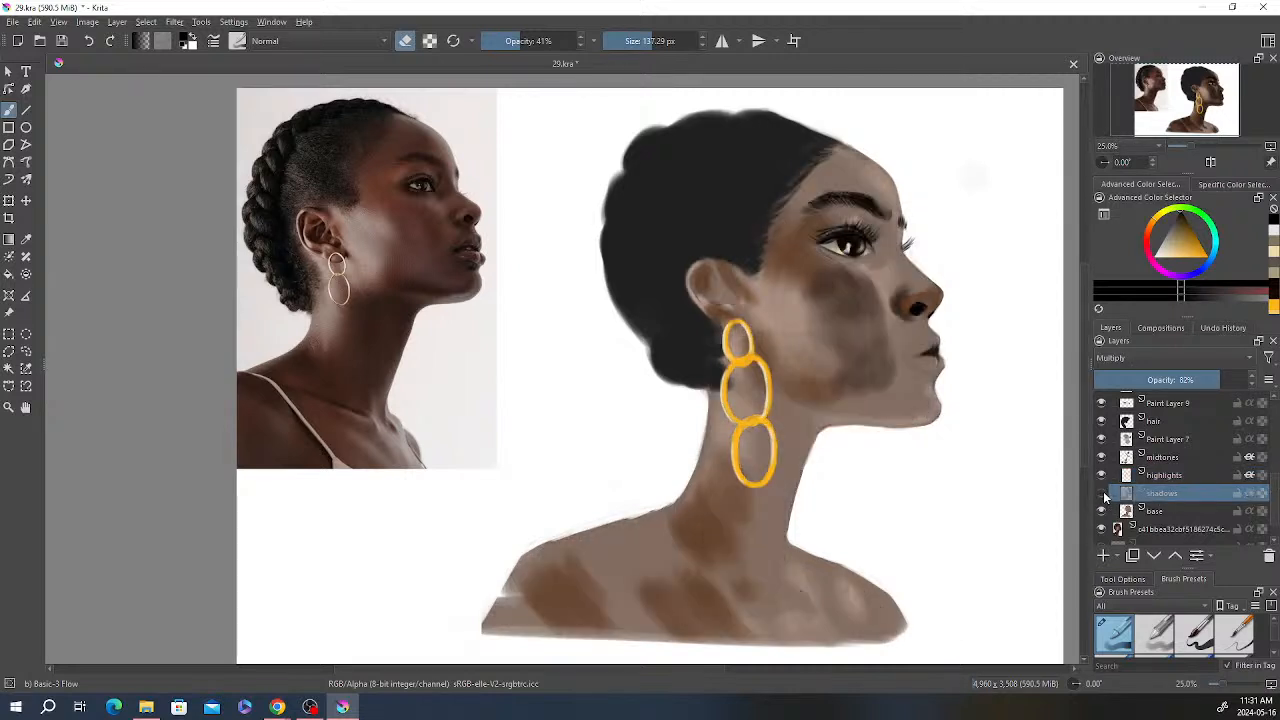
click(1102, 495)
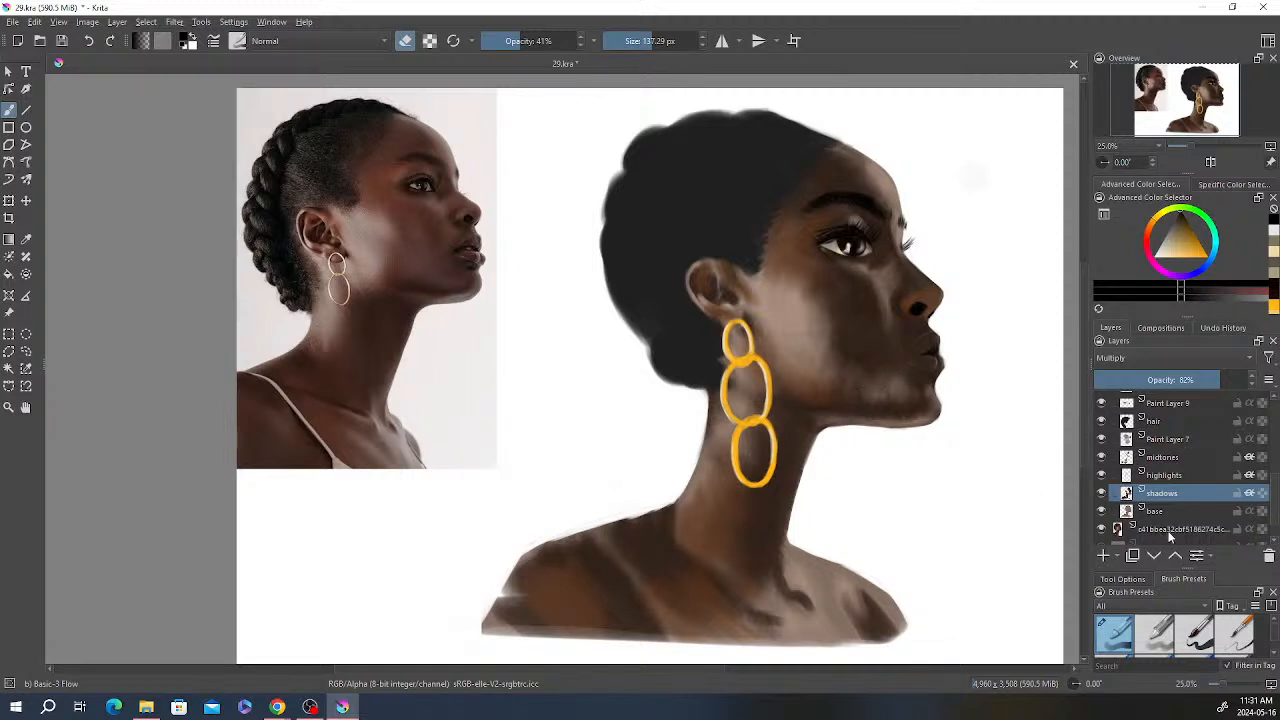
click(1158, 458)
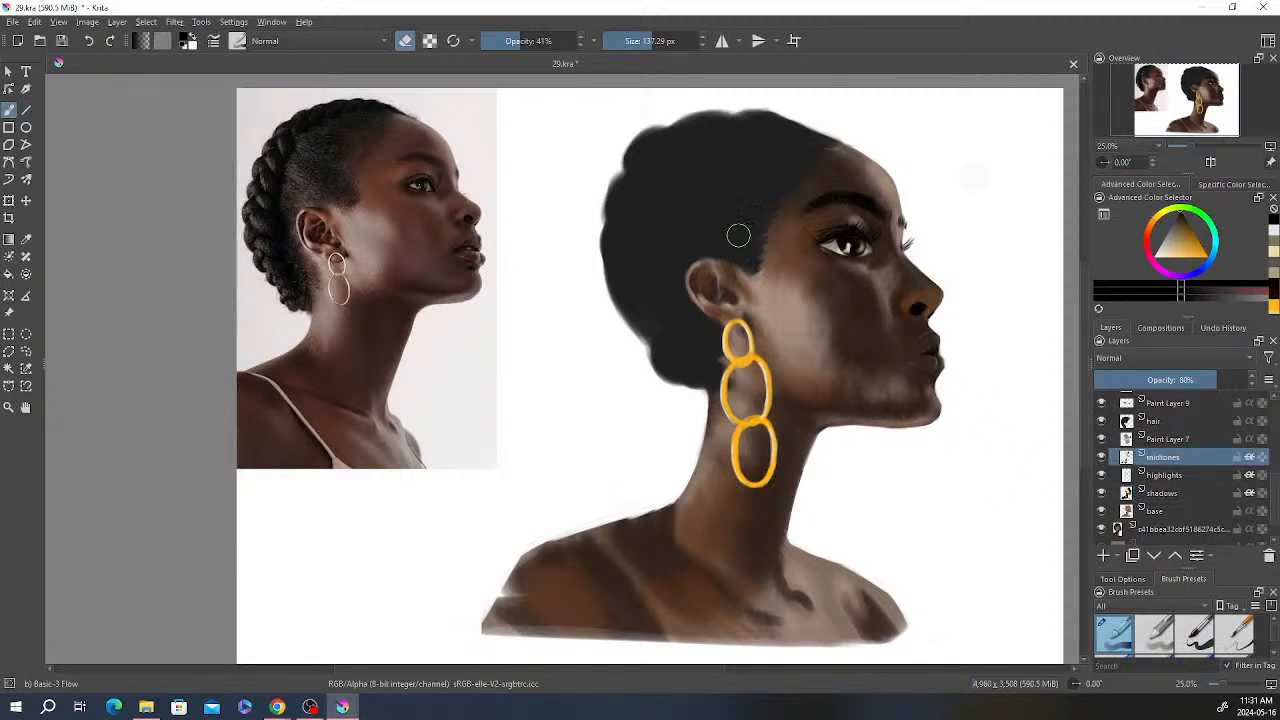
right_click(945, 242)
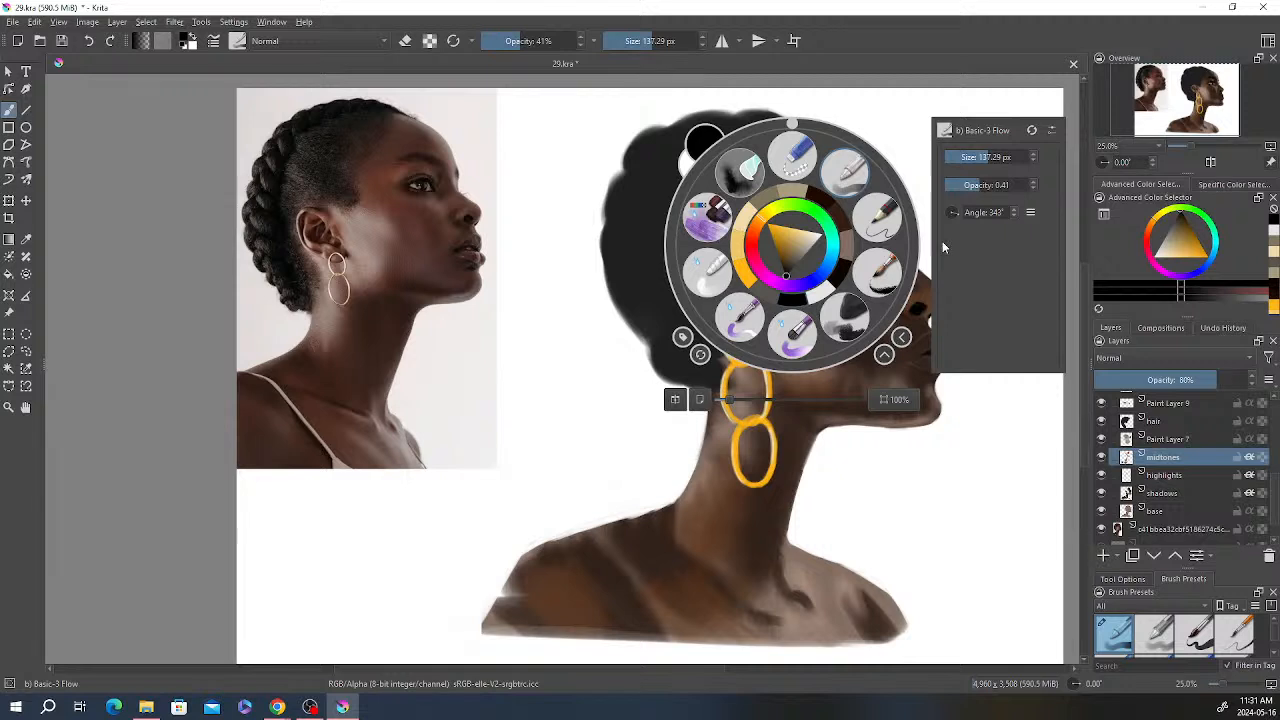
click(758, 232)
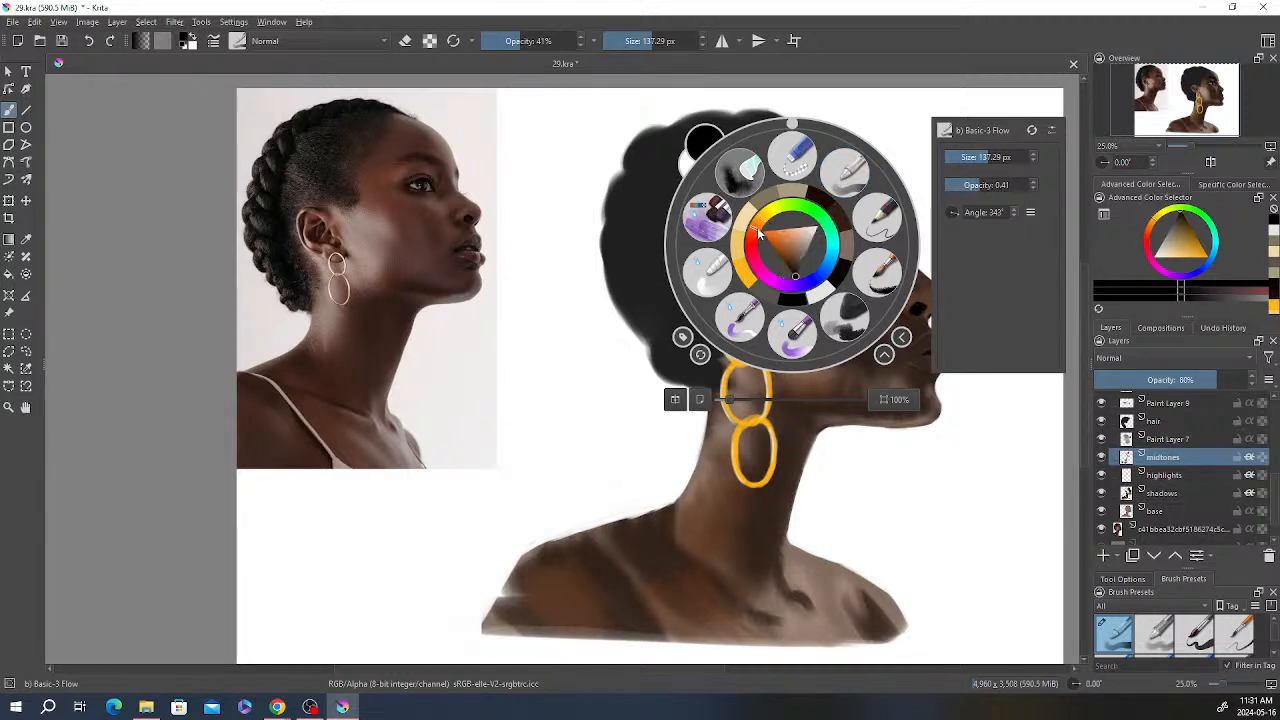
click(799, 256)
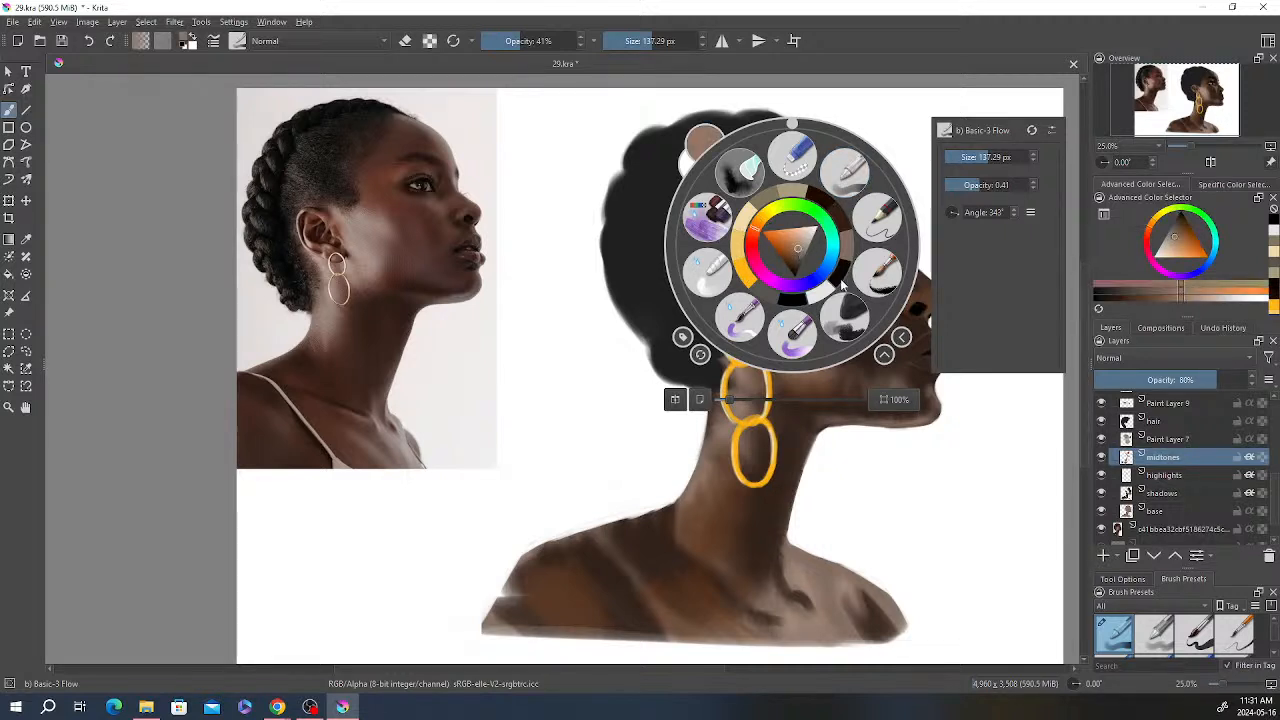
right_click(842, 219)
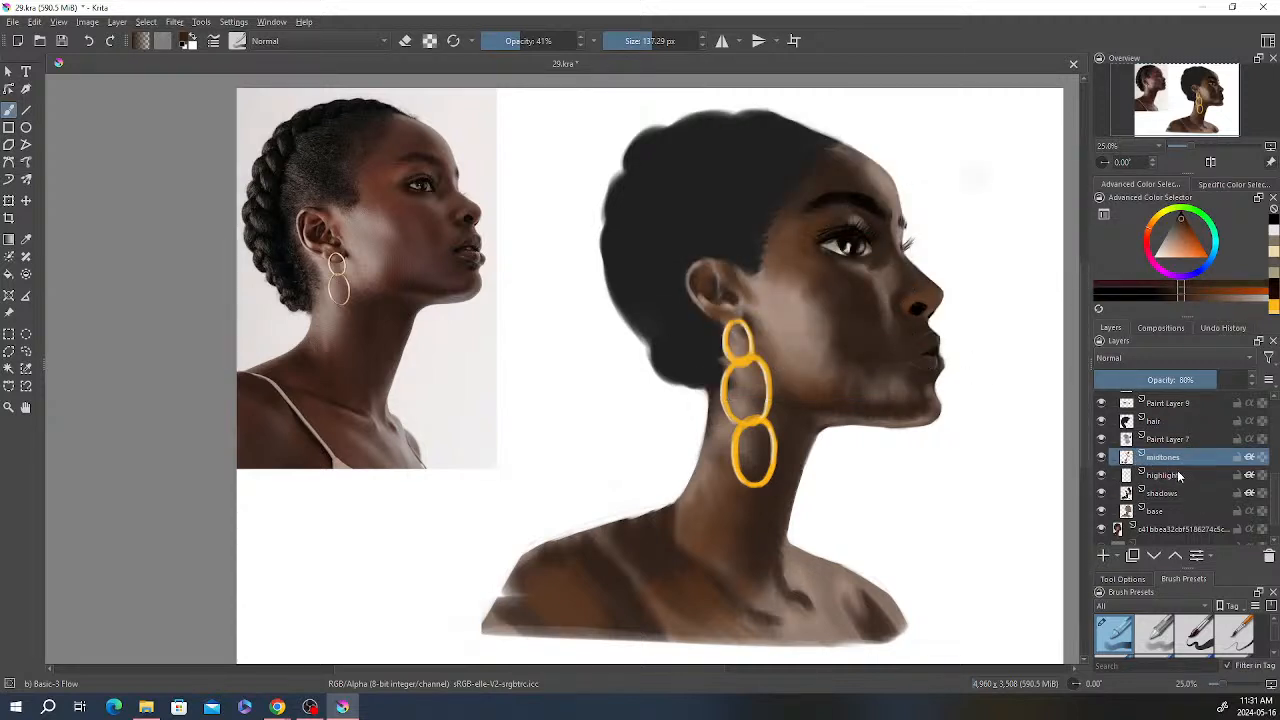
Step: Sample the ear's brown with the highlights layer hidden, then paint it over the lower face on the midtones layer with highlights shown
click(1102, 476)
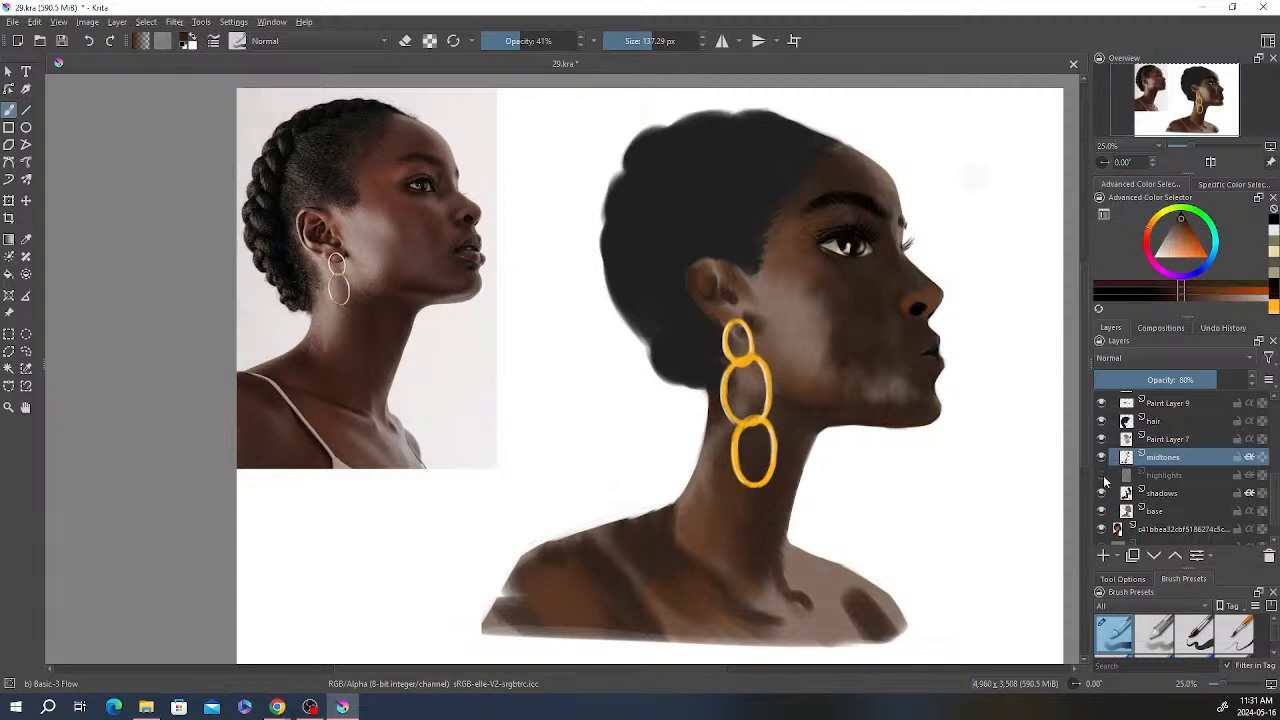
click(26, 239)
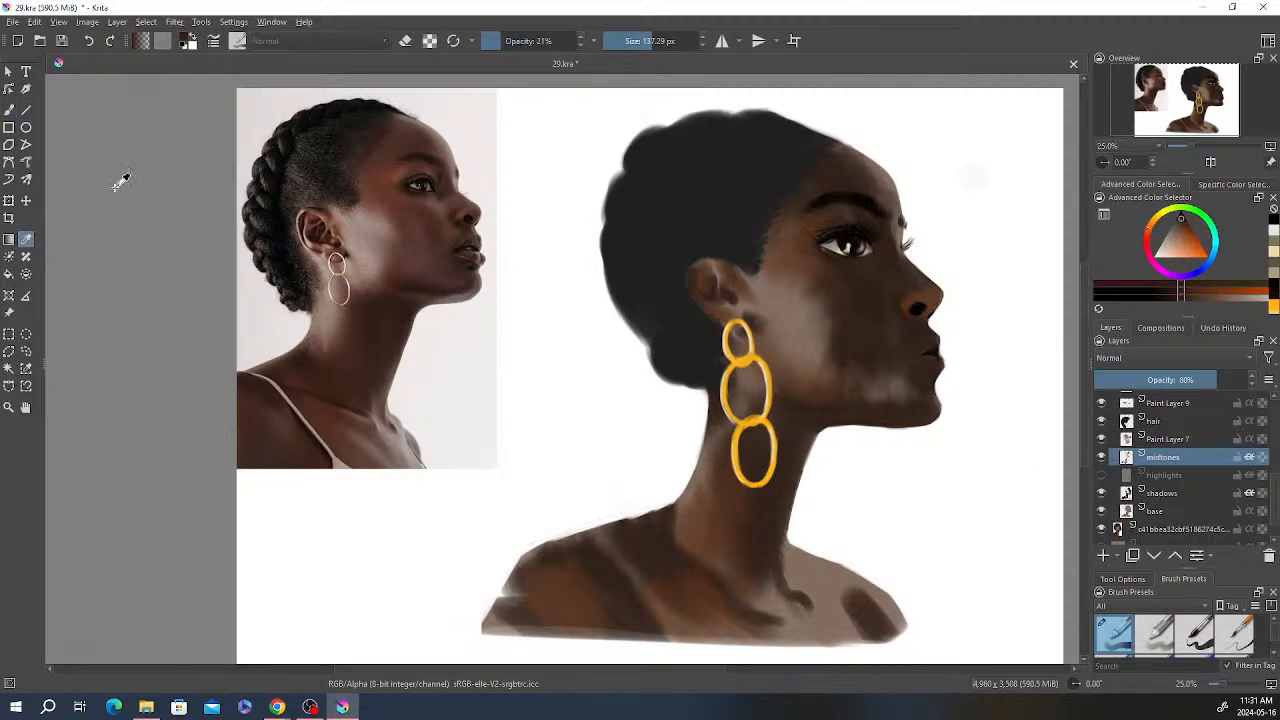
click(710, 268)
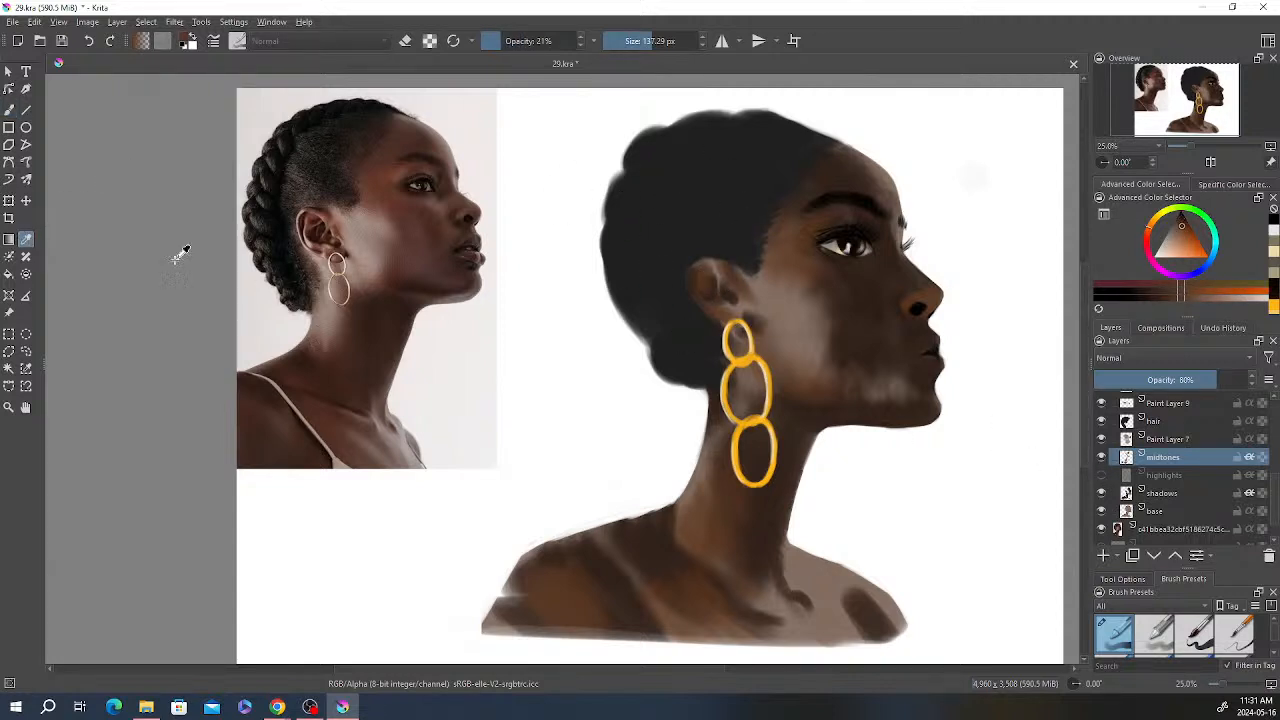
click(9, 109)
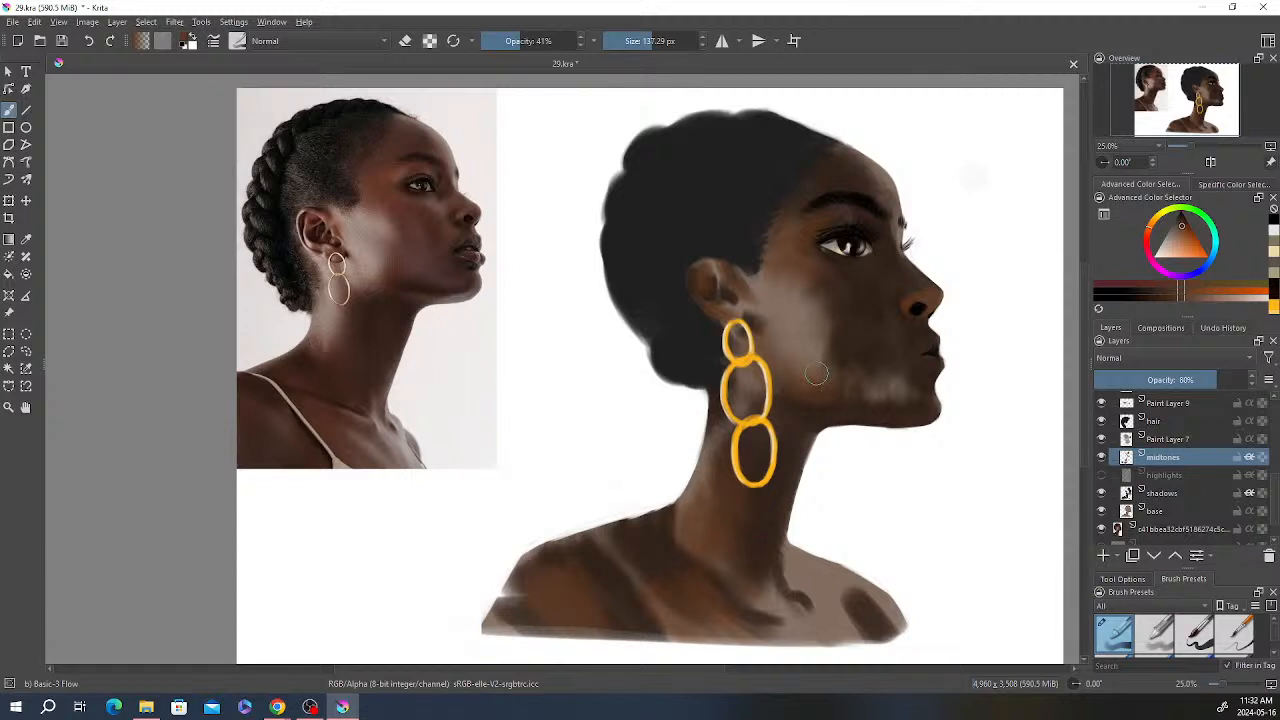
click(1101, 476)
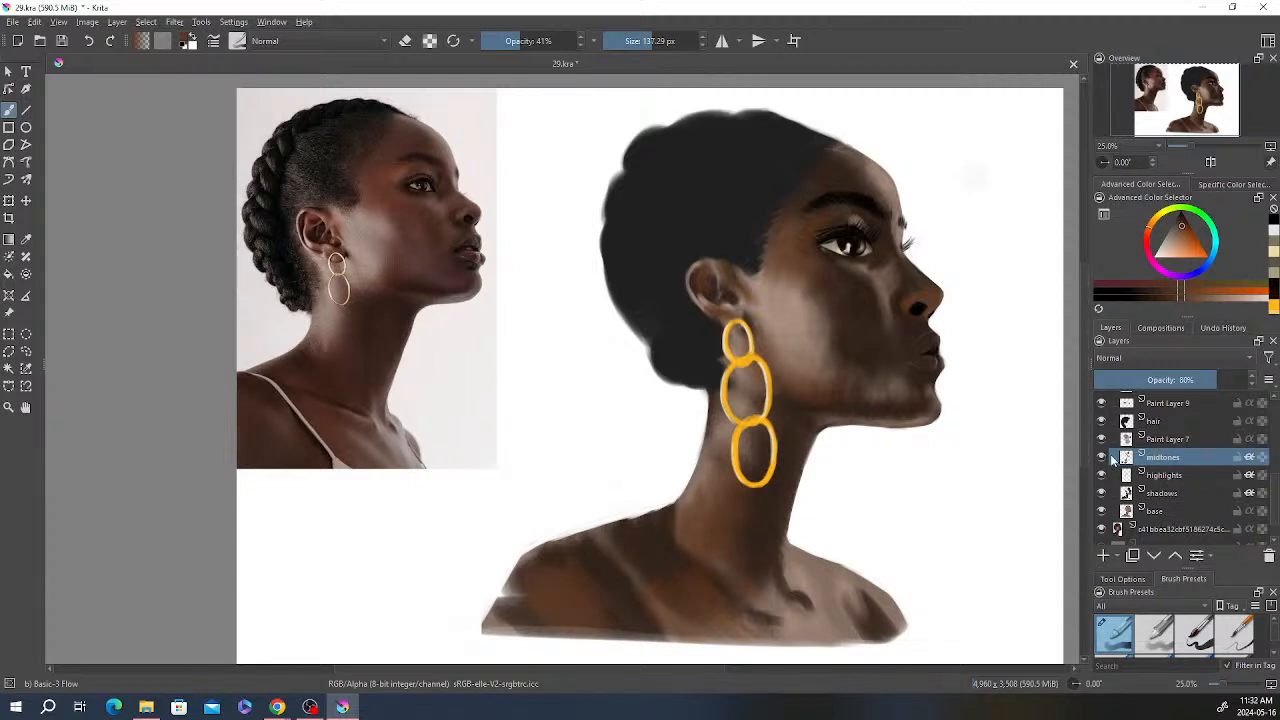
mouse_move(888, 366)
mouse_down()
mouse_move(884, 401)
mouse_move(874, 366)
mouse_move(871, 402)
mouse_move(859, 361)
mouse_move(862, 393)
mouse_move(852, 390)
mouse_move(846, 330)
mouse_move(849, 352)
mouse_move(835, 343)
mouse_move(850, 371)
mouse_move(836, 344)
mouse_move(845, 367)
mouse_move(824, 362)
mouse_move(842, 388)
mouse_move(823, 348)
mouse_move(851, 378)
mouse_move(854, 347)
mouse_move(891, 392)
mouse_move(887, 347)
mouse_move(911, 425)
mouse_move(937, 416)
mouse_move(896, 314)
mouse_up()
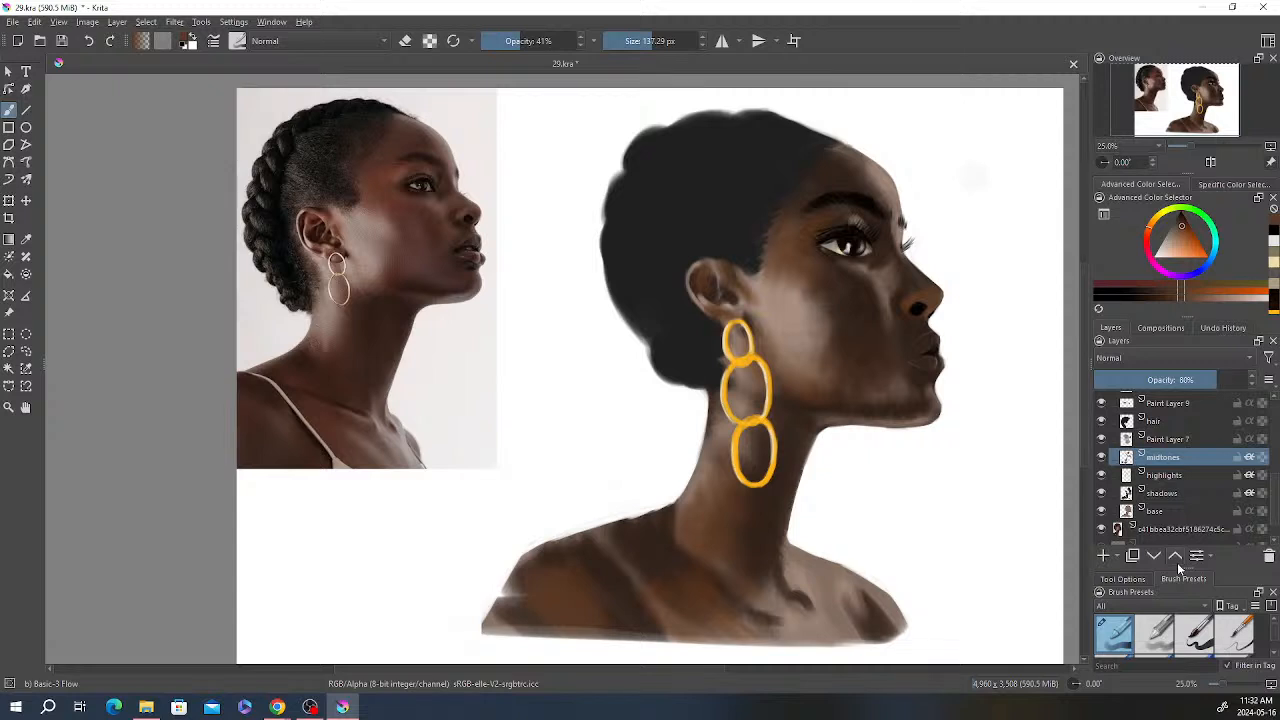
Step: Lower the shadows layer's opacity to 69% and save the document
click(1168, 494)
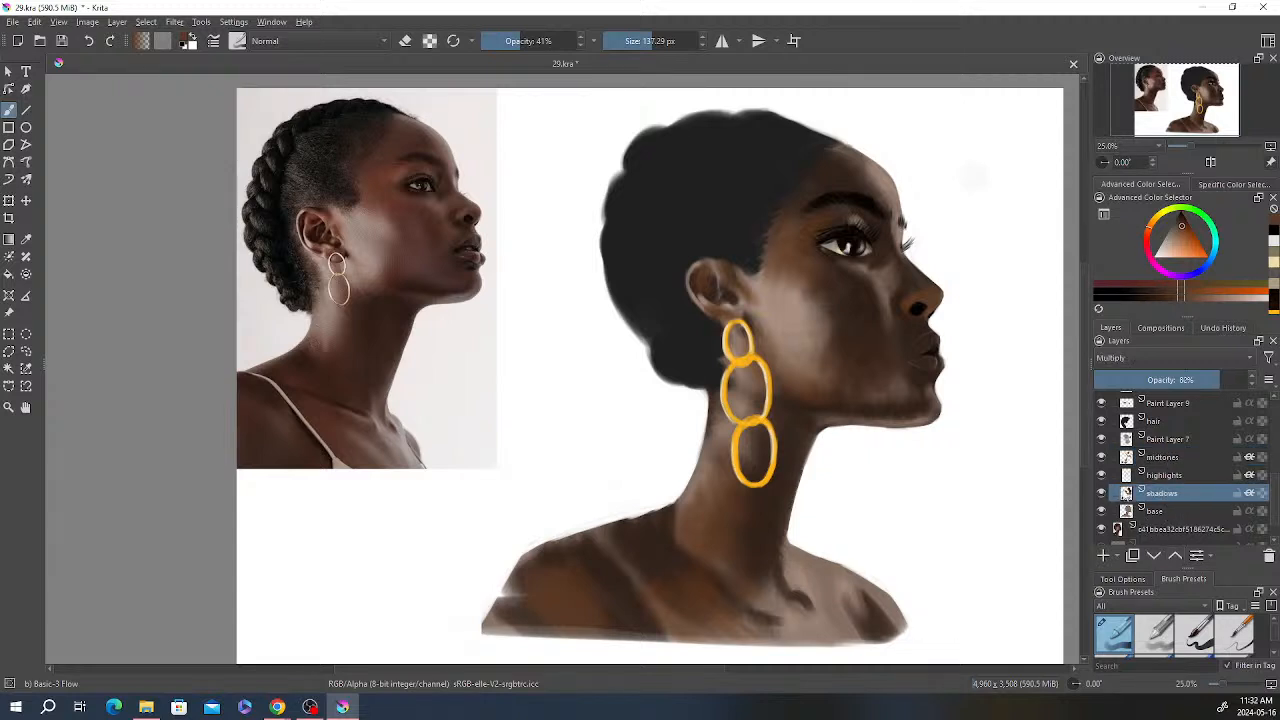
click(1102, 494)
click(1102, 494)
drag(1220, 380, 1201, 380)
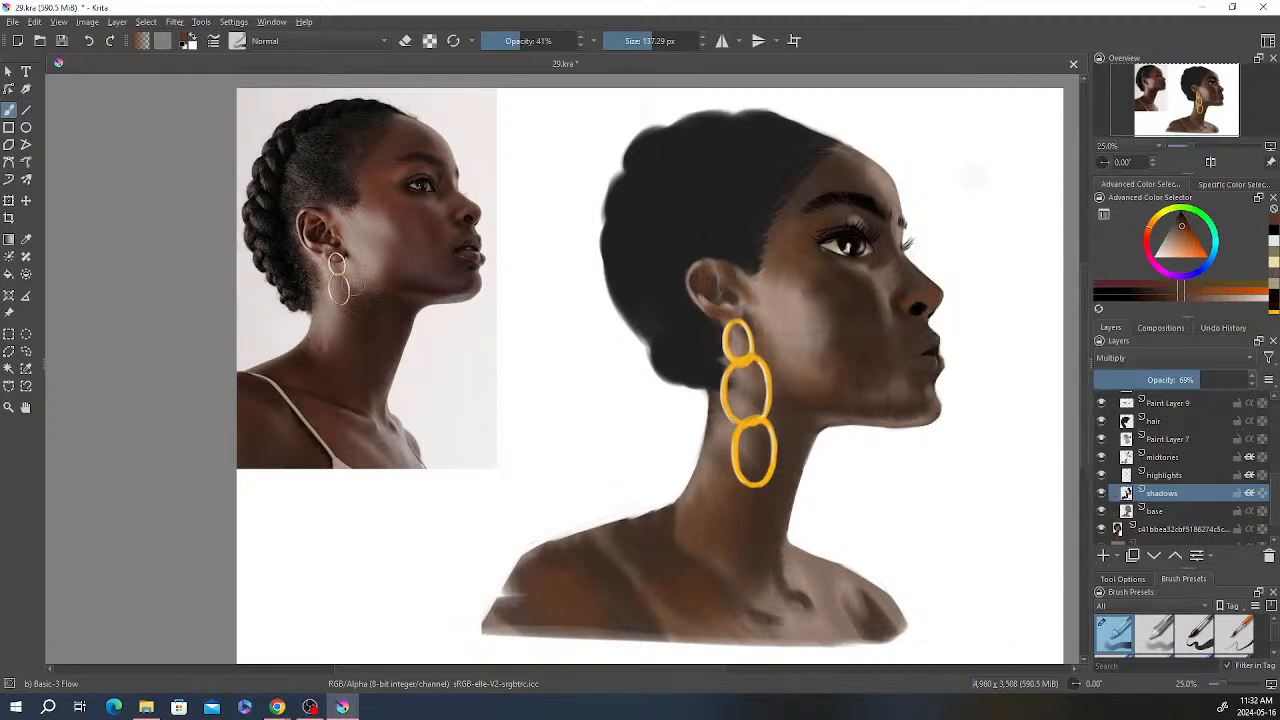
key(ctrl+s)
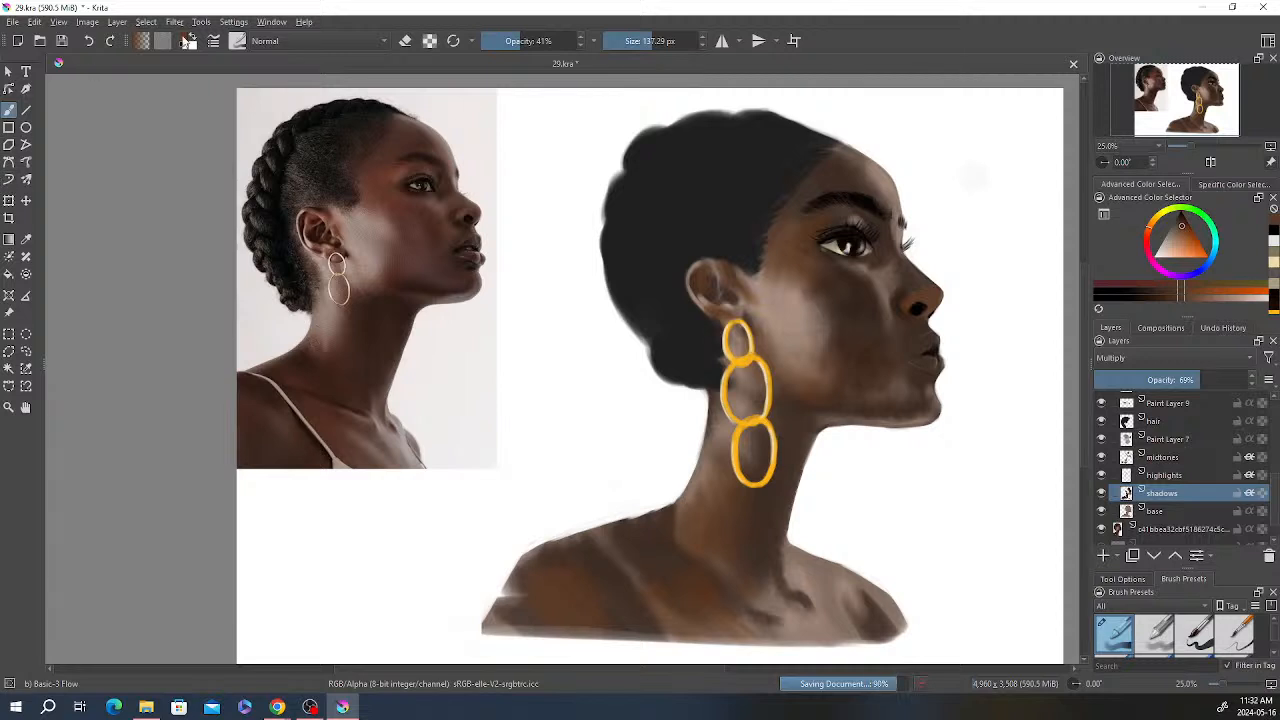
scroll(848, 256, down, 1)
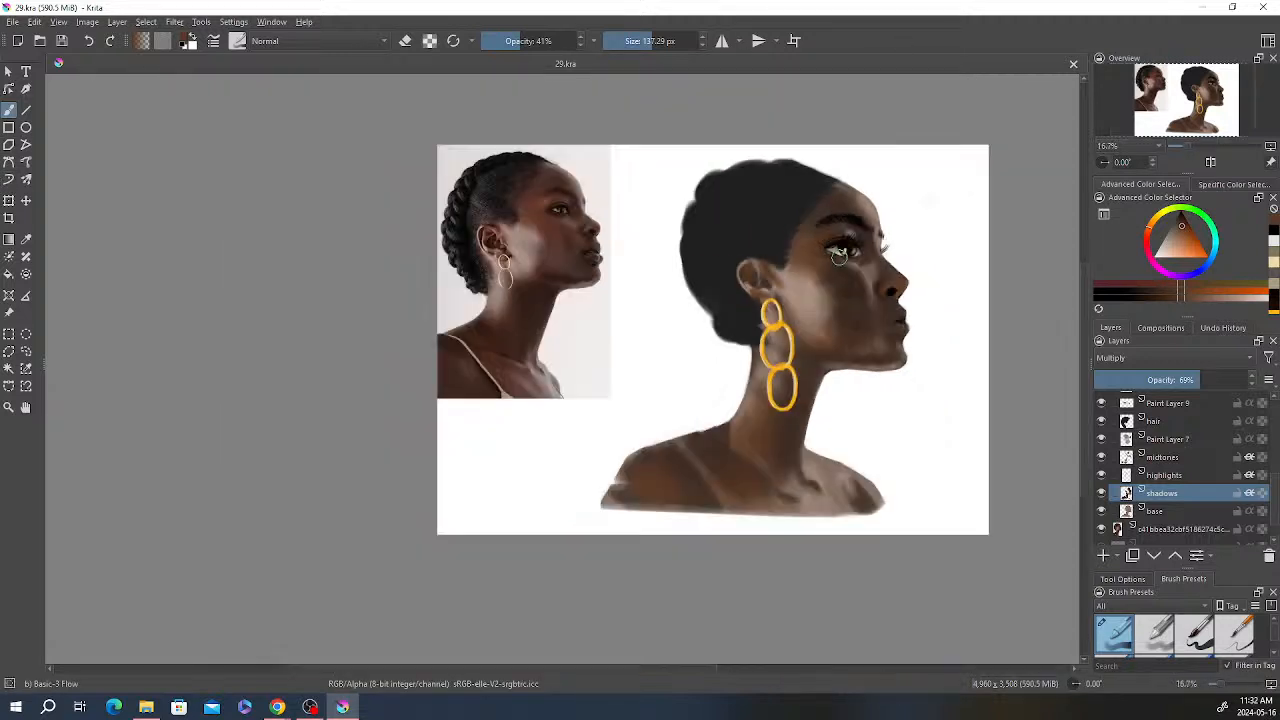
Step: Select the shadows layer with the highlights layer hidden and sample the dark brown at the base of the neck for painting
scroll(933, 332, up, 1)
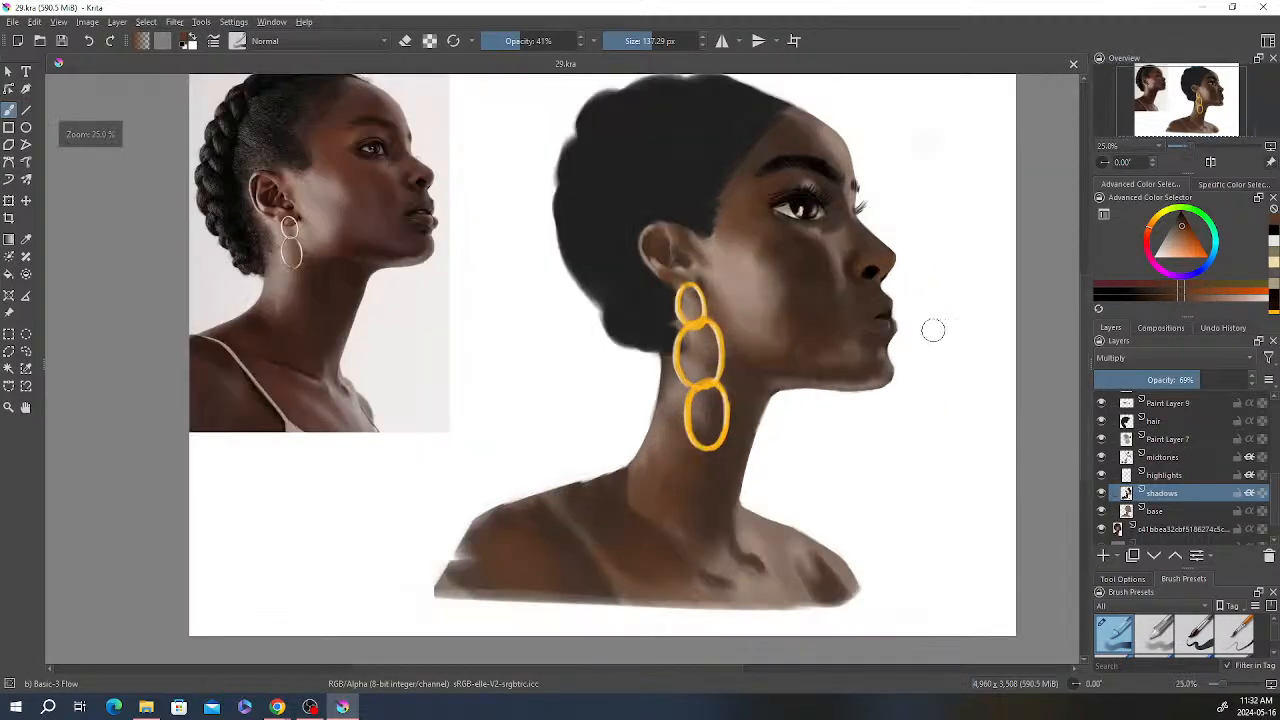
click(1181, 478)
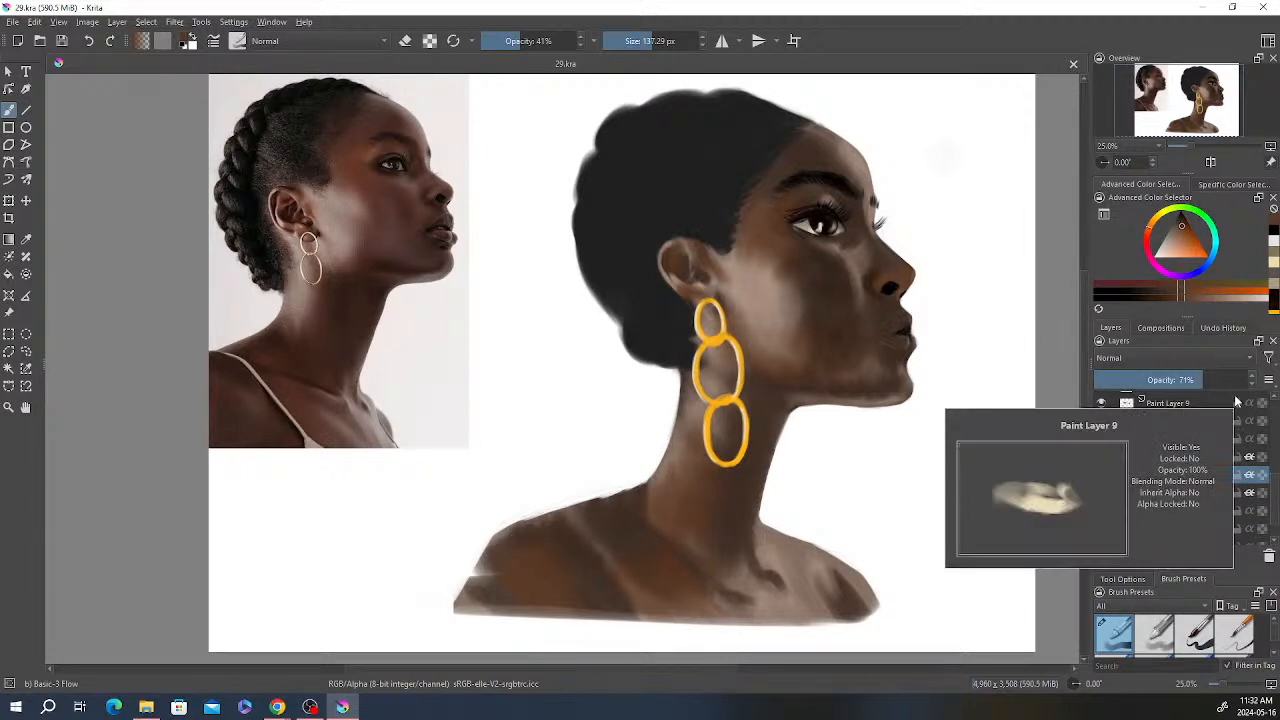
mouse_move(1177, 481)
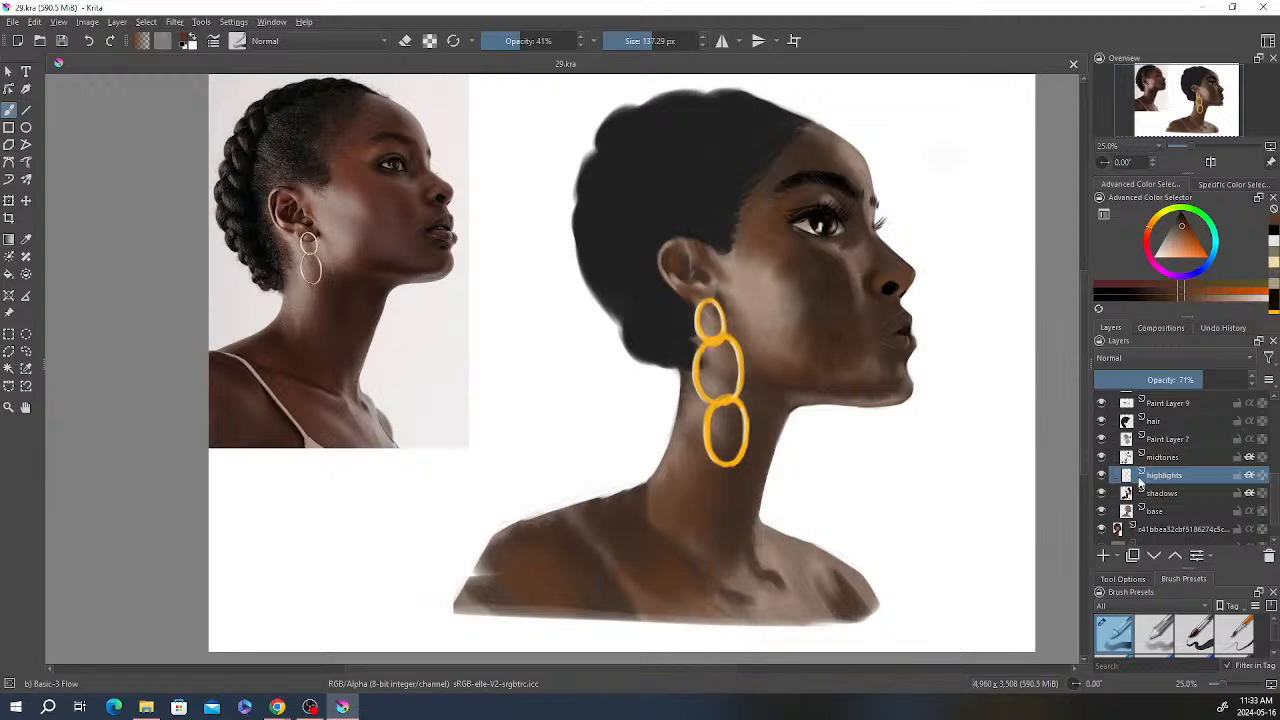
click(1170, 494)
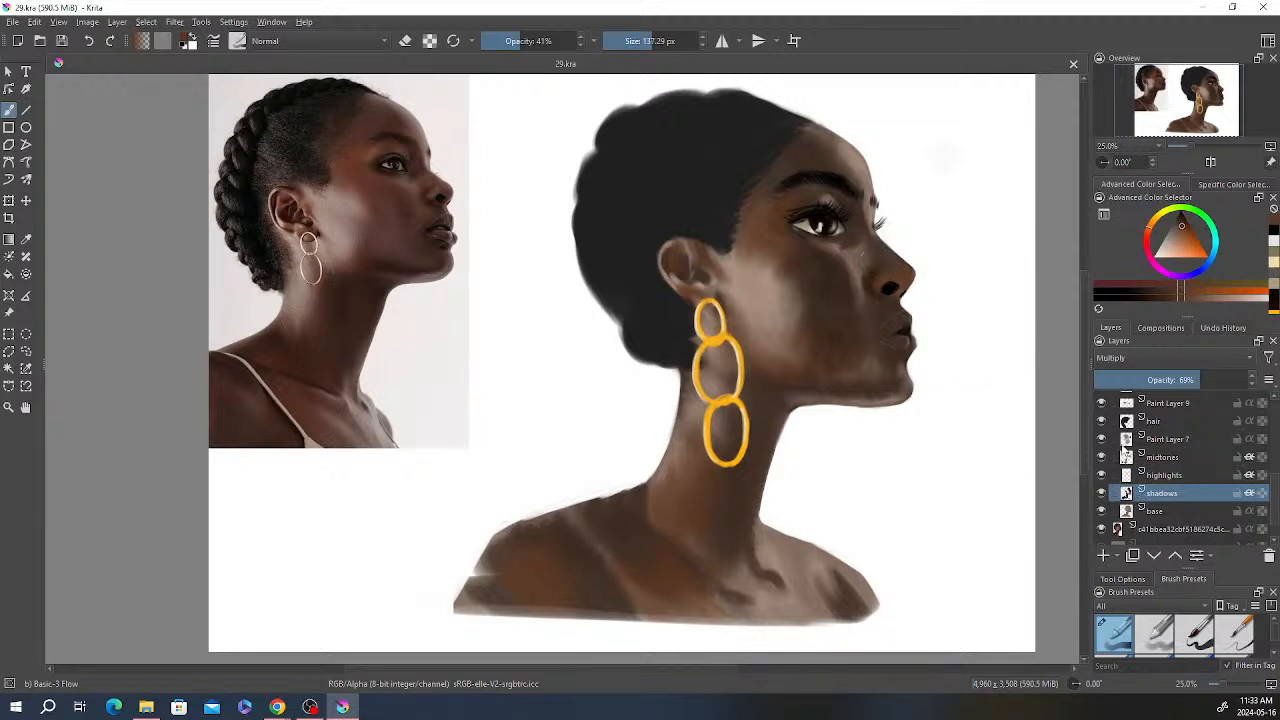
click(1102, 476)
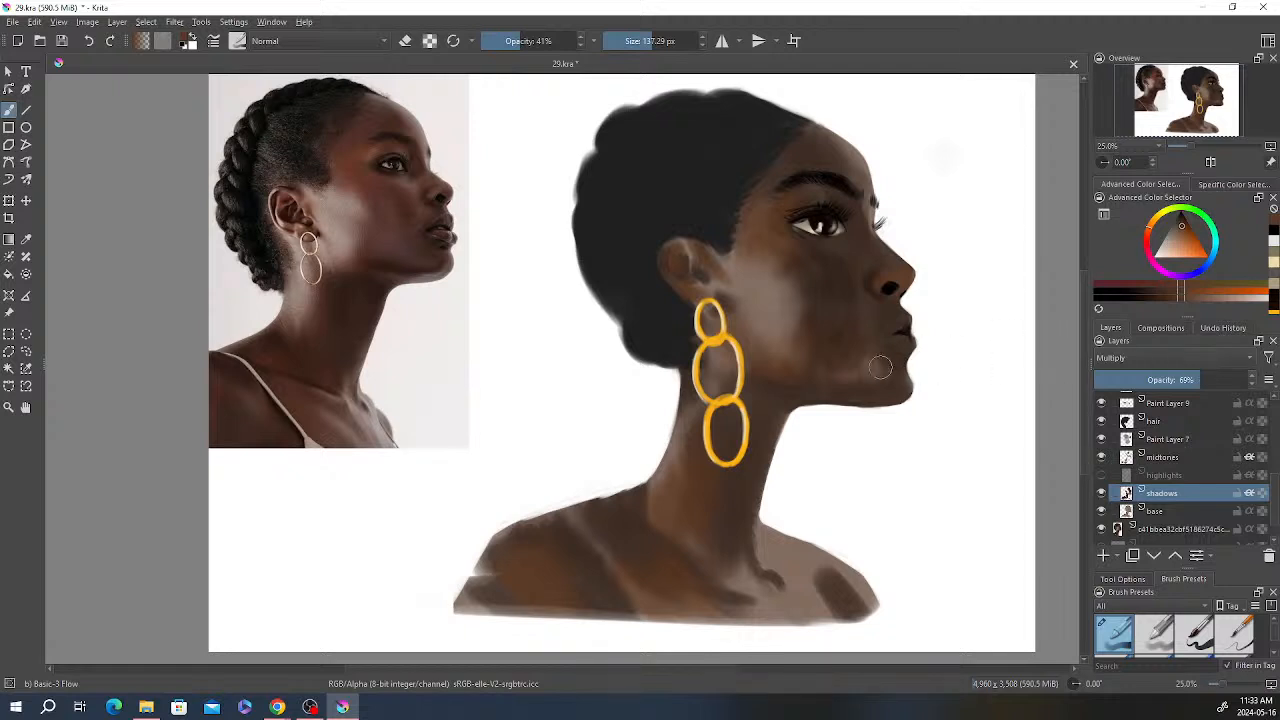
click(27, 239)
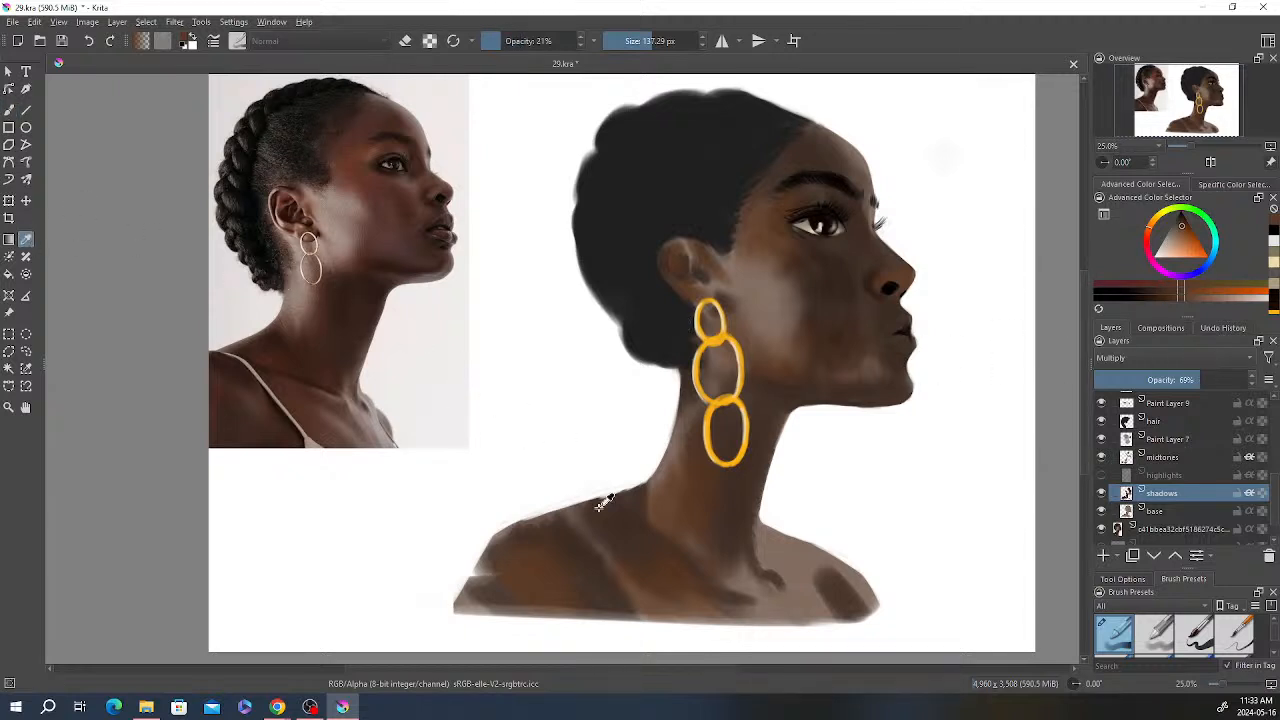
click(620, 512)
click(10, 110)
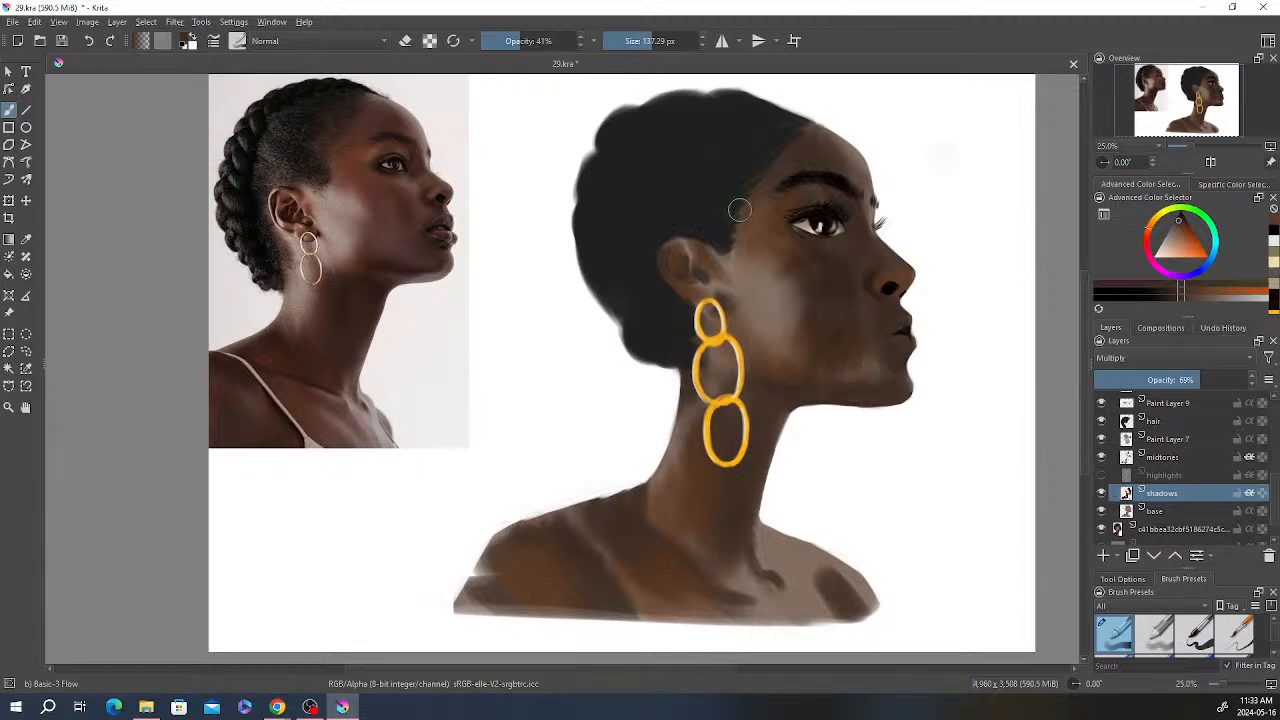
Step: Paint the sampled brown over the chin and mouth area on the shadows layer at 35% brush opacity, then show the highlights layer
click(514, 41)
mouse_move(882, 384)
mouse_down()
mouse_move(851, 339)
mouse_move(925, 335)
mouse_move(869, 381)
mouse_move(848, 338)
mouse_move(864, 380)
mouse_move(829, 346)
mouse_move(856, 383)
mouse_move(831, 351)
mouse_move(823, 381)
mouse_move(854, 357)
mouse_move(849, 368)
mouse_move(877, 376)
mouse_move(839, 351)
mouse_move(886, 387)
mouse_move(878, 361)
mouse_move(880, 374)
mouse_move(850, 343)
mouse_move(893, 331)
mouse_up()
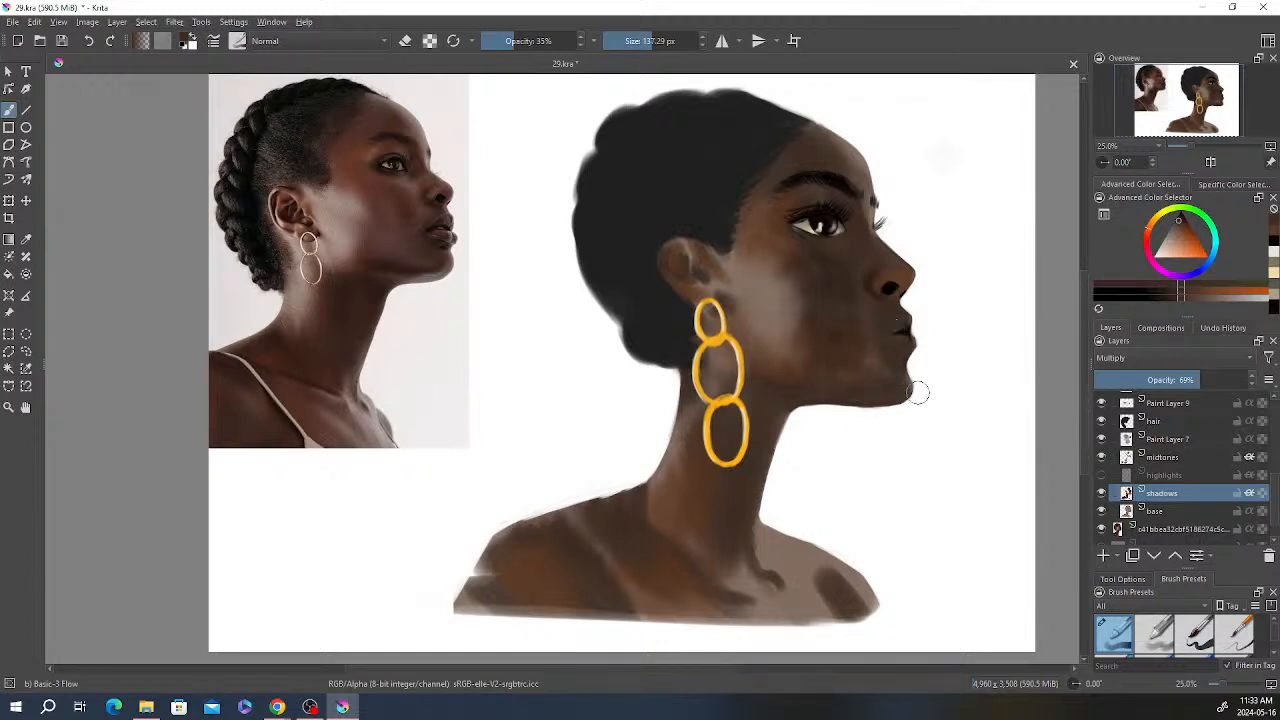
mouse_move(918, 392)
mouse_down()
mouse_move(873, 371)
mouse_move(855, 344)
mouse_move(882, 382)
mouse_move(830, 348)
mouse_move(824, 375)
mouse_move(821, 338)
mouse_move(833, 387)
mouse_move(834, 338)
mouse_move(859, 384)
mouse_move(880, 311)
mouse_up()
click(1102, 476)
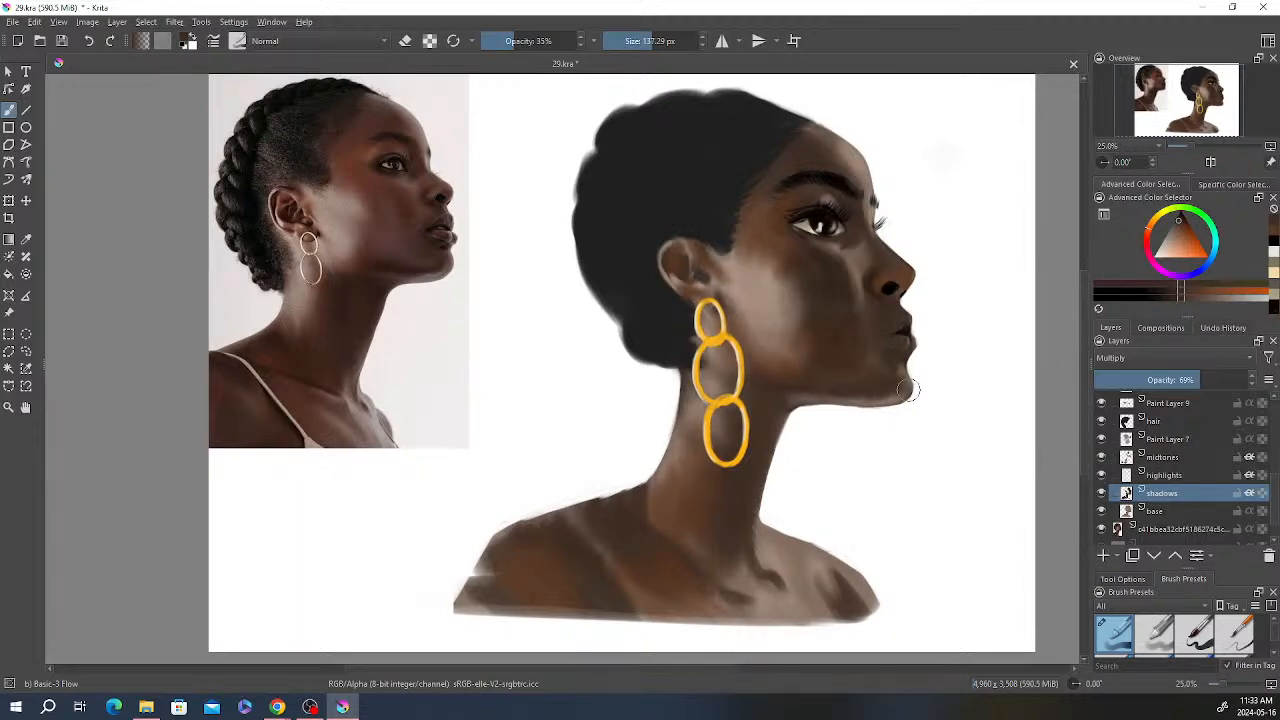
Step: Compare the face with Paint Layer 7 hidden and shown, and set the brush to erase on that layer
scroll(914, 375, up, 3)
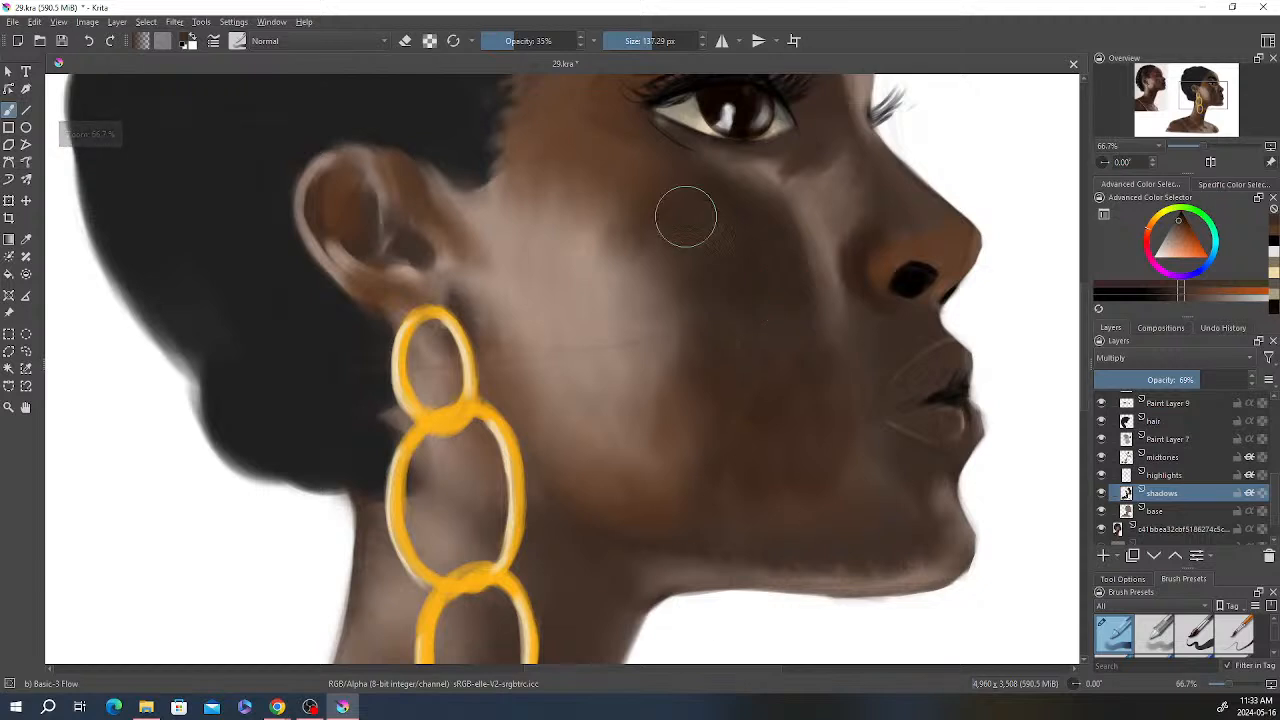
scroll(736, 281, down, 1)
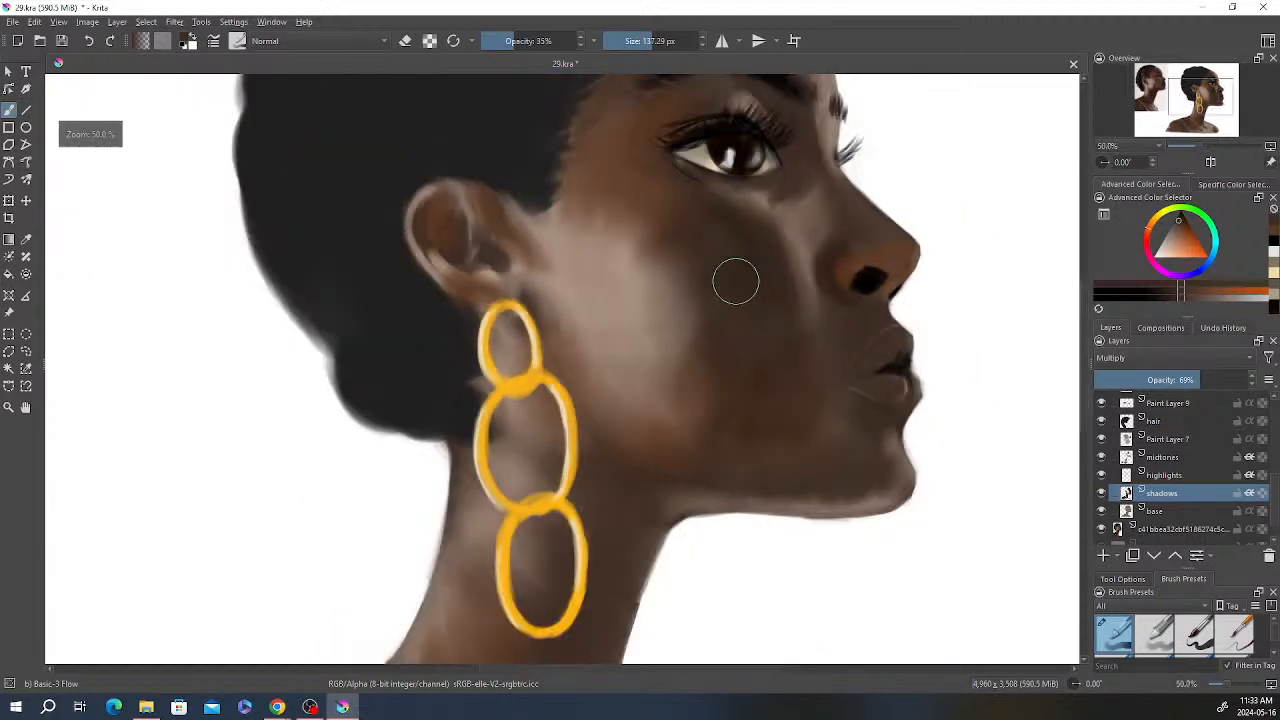
scroll(736, 281, down, 2)
drag(703, 269, 777, 257)
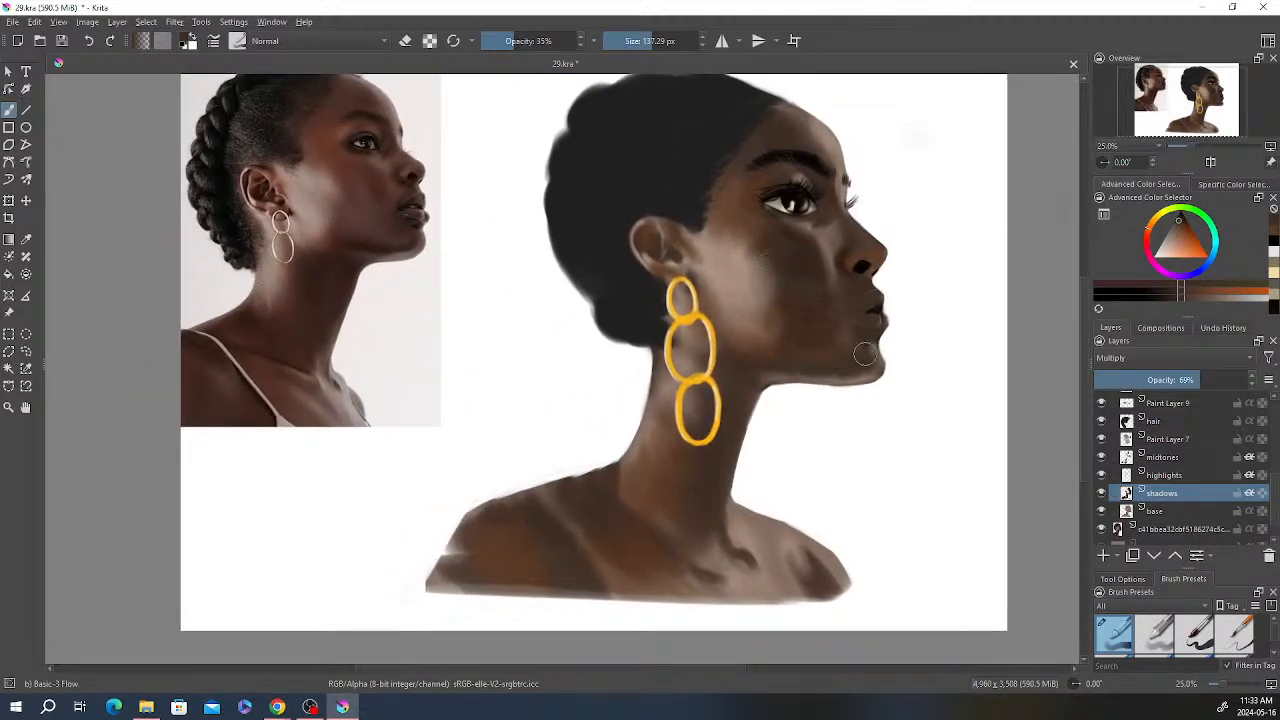
drag(852, 330, 854, 349)
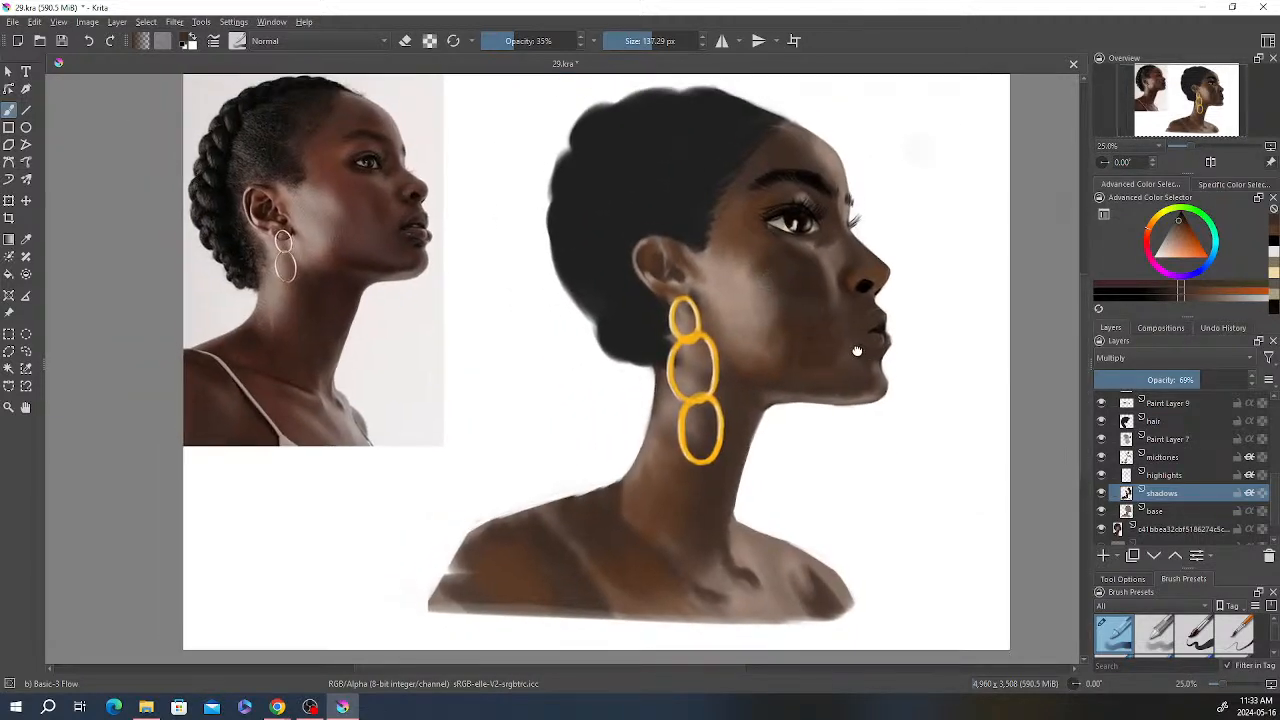
click(1168, 440)
click(1101, 439)
click(1101, 439)
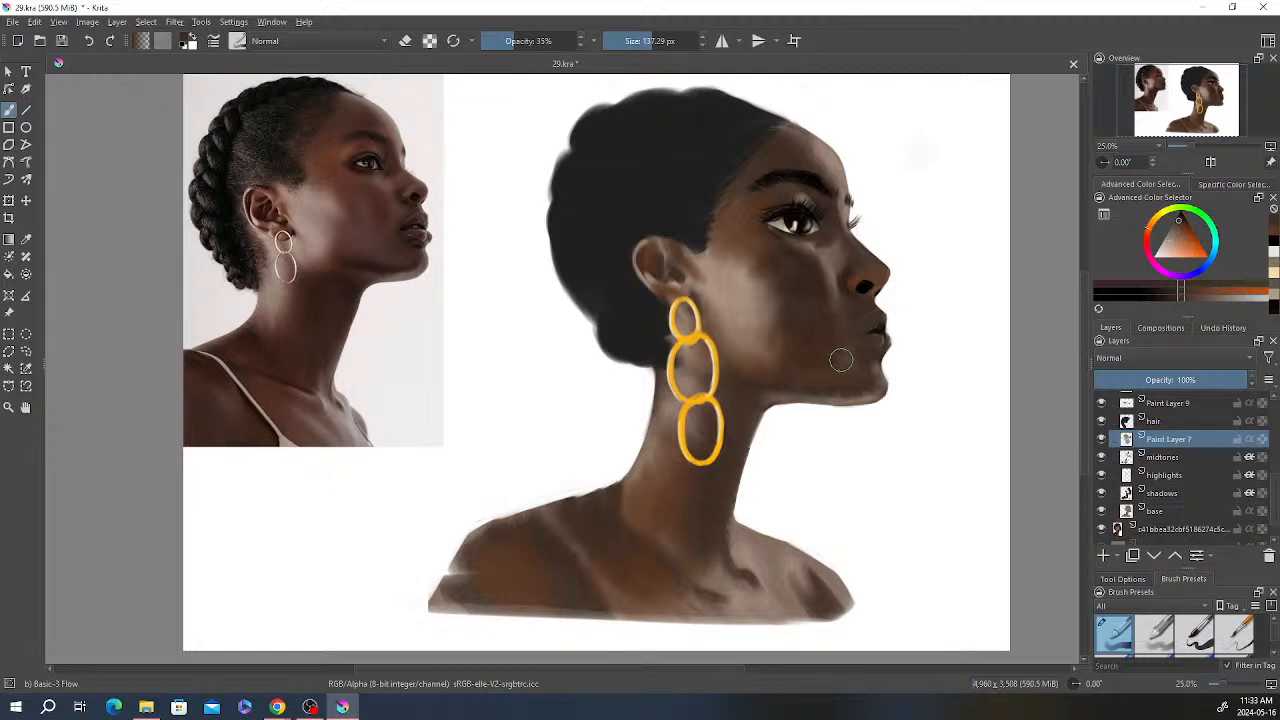
key(e)
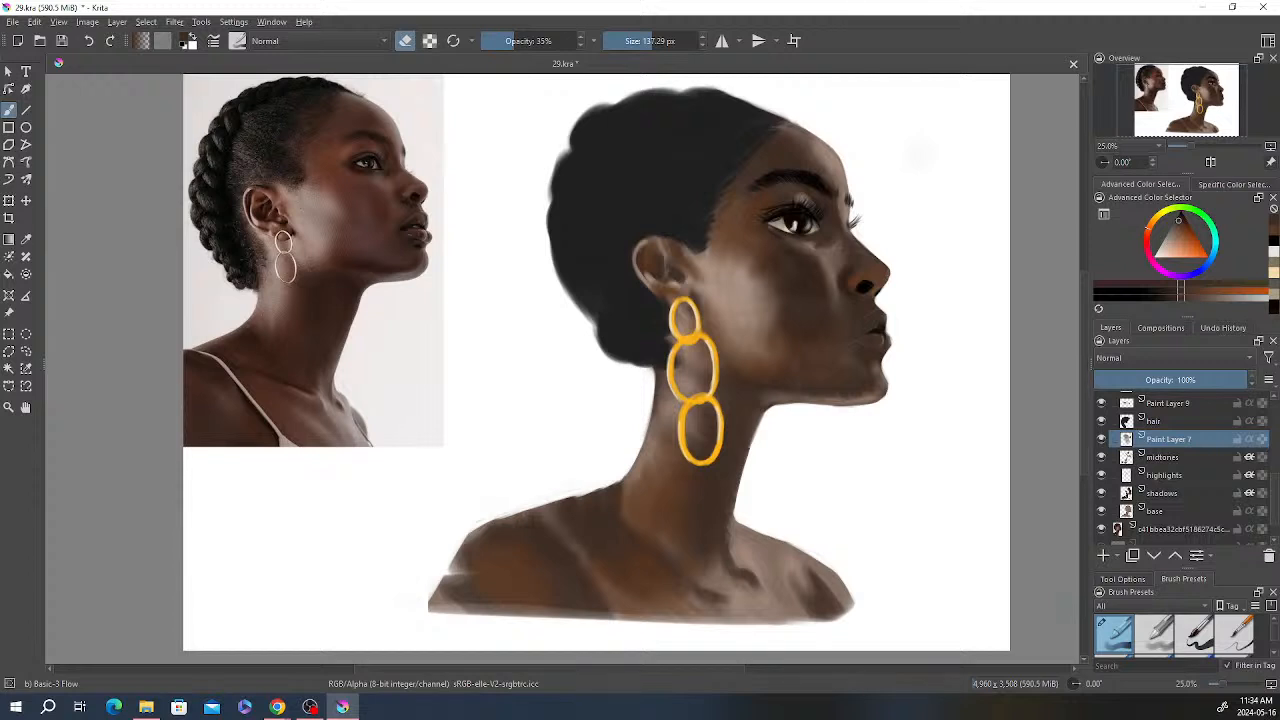
Step: Set the shadows layer's opacity to 78%, then check Paint Layer 7's effect by hiding and showing it
click(1177, 492)
drag(1198, 379, 1214, 379)
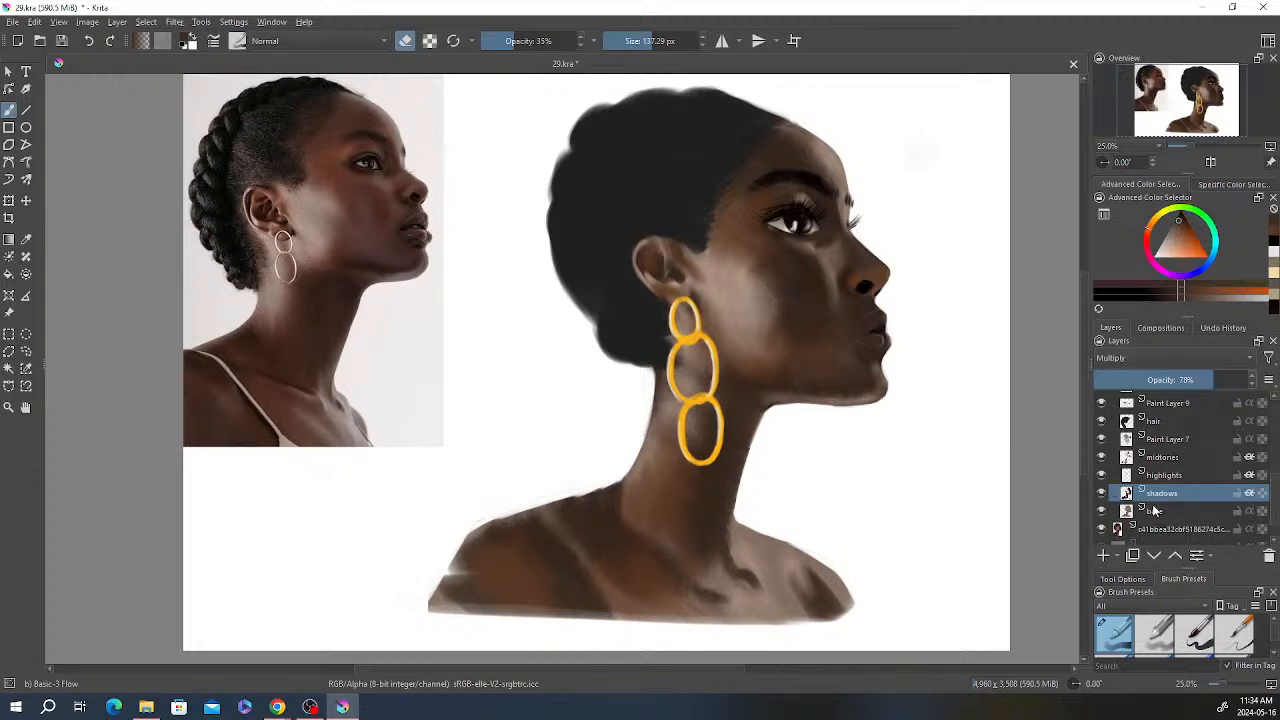
click(1172, 441)
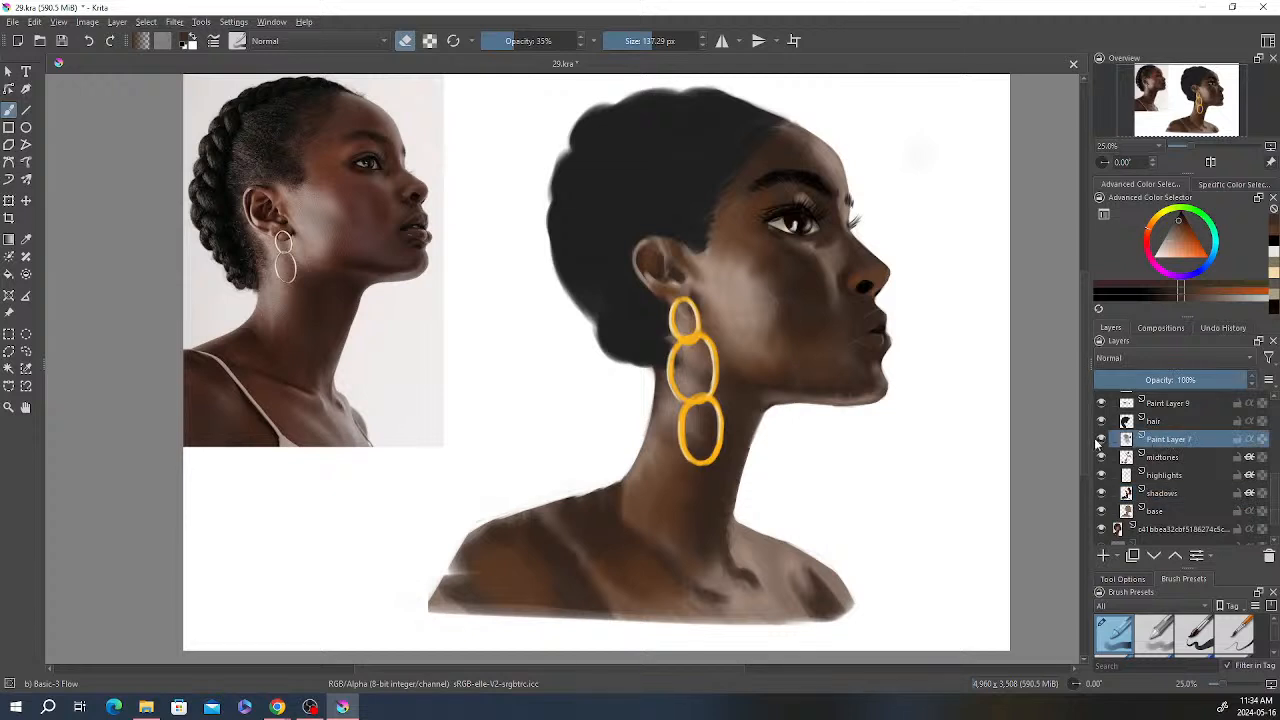
click(1102, 439)
click(1102, 439)
click(1103, 440)
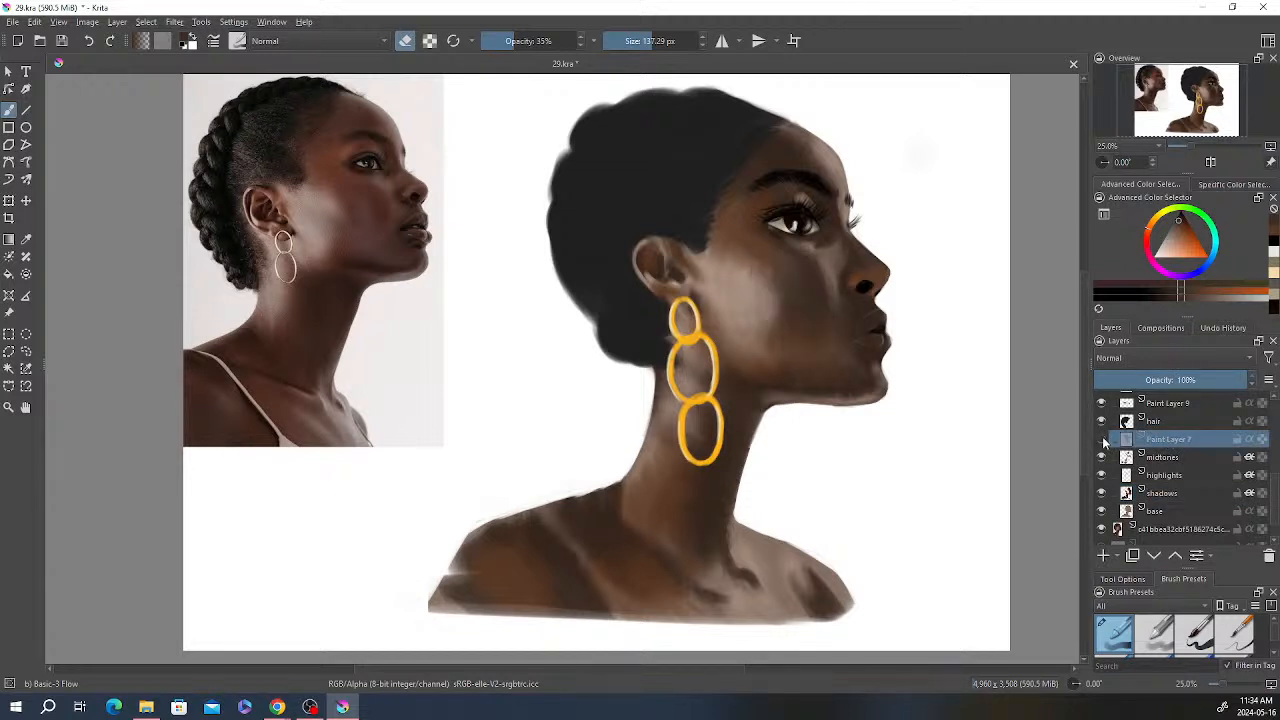
click(1103, 440)
click(1103, 440)
click(1103, 440)
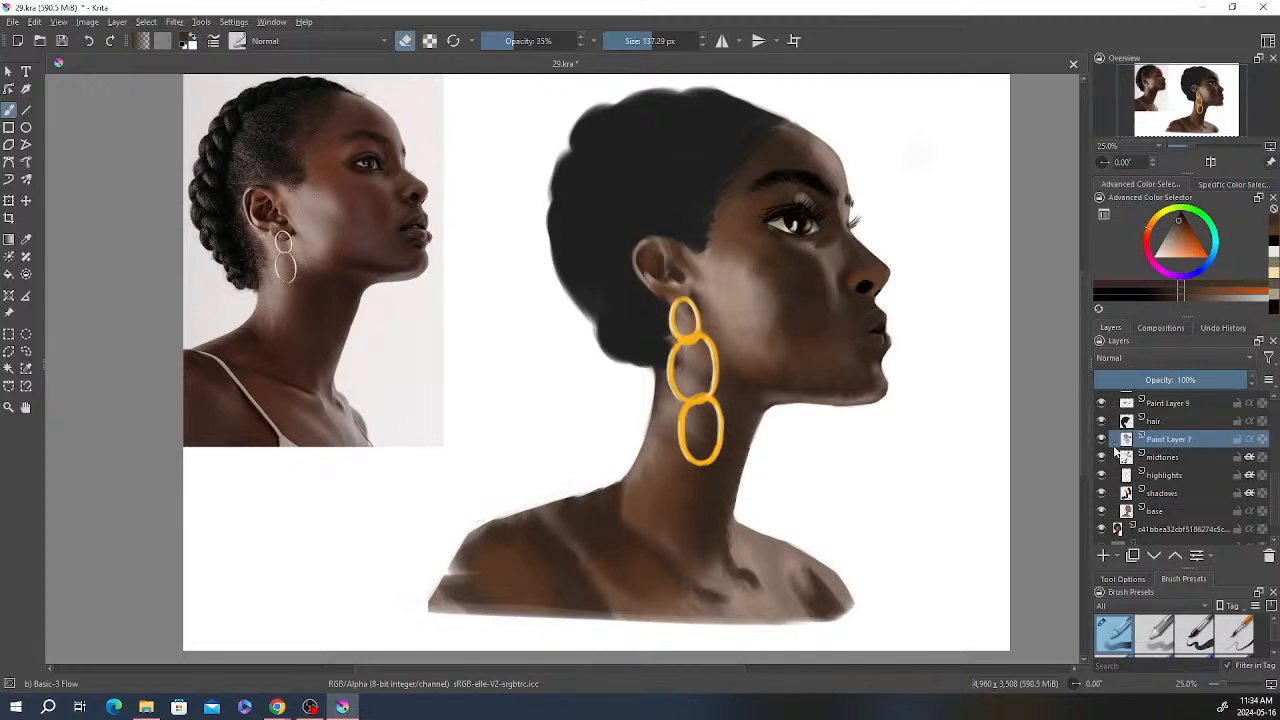
Step: Turn off erasing, sample the dark brown below the eye and paint it over the cheek on Paint Layer 7
click(405, 41)
key(p)
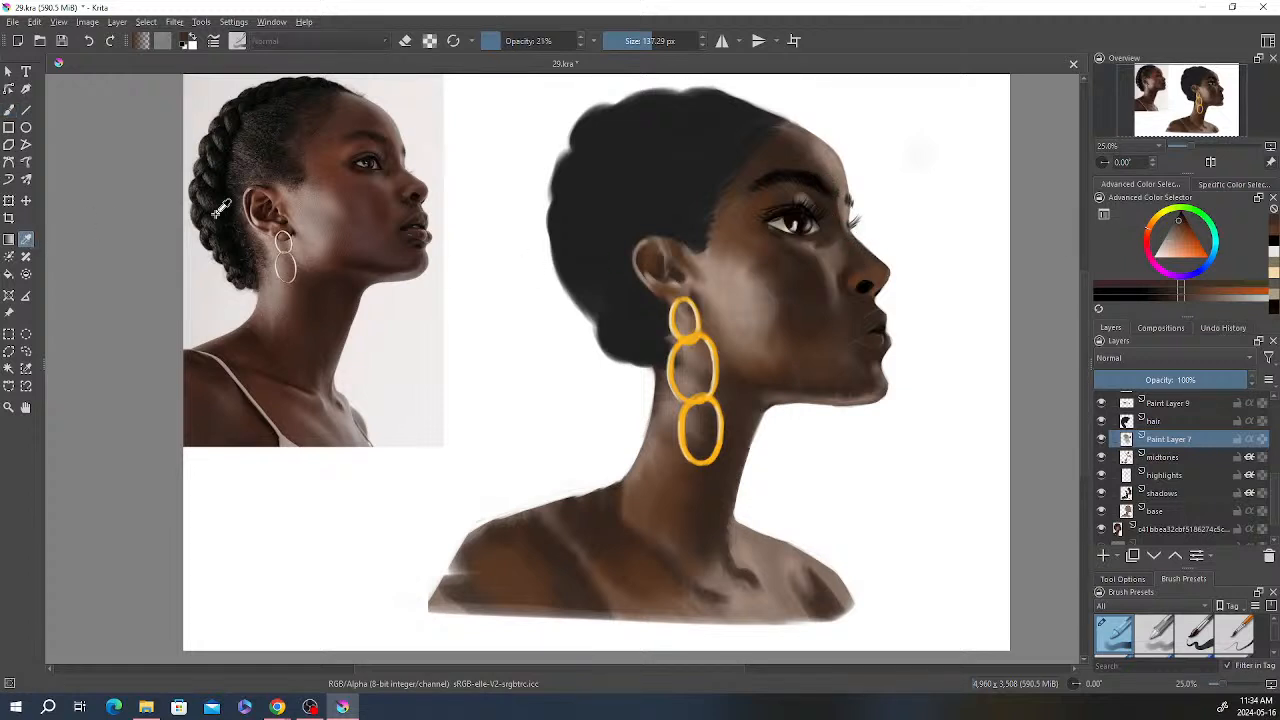
click(816, 266)
click(9, 109)
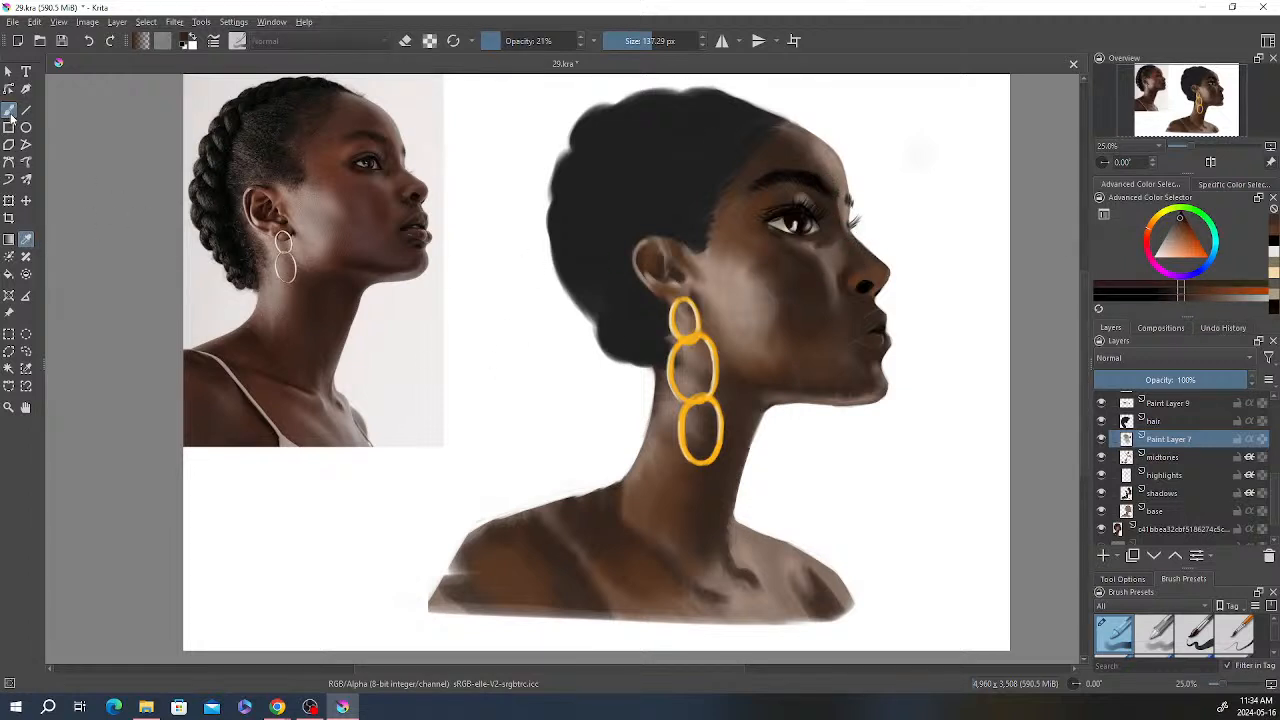
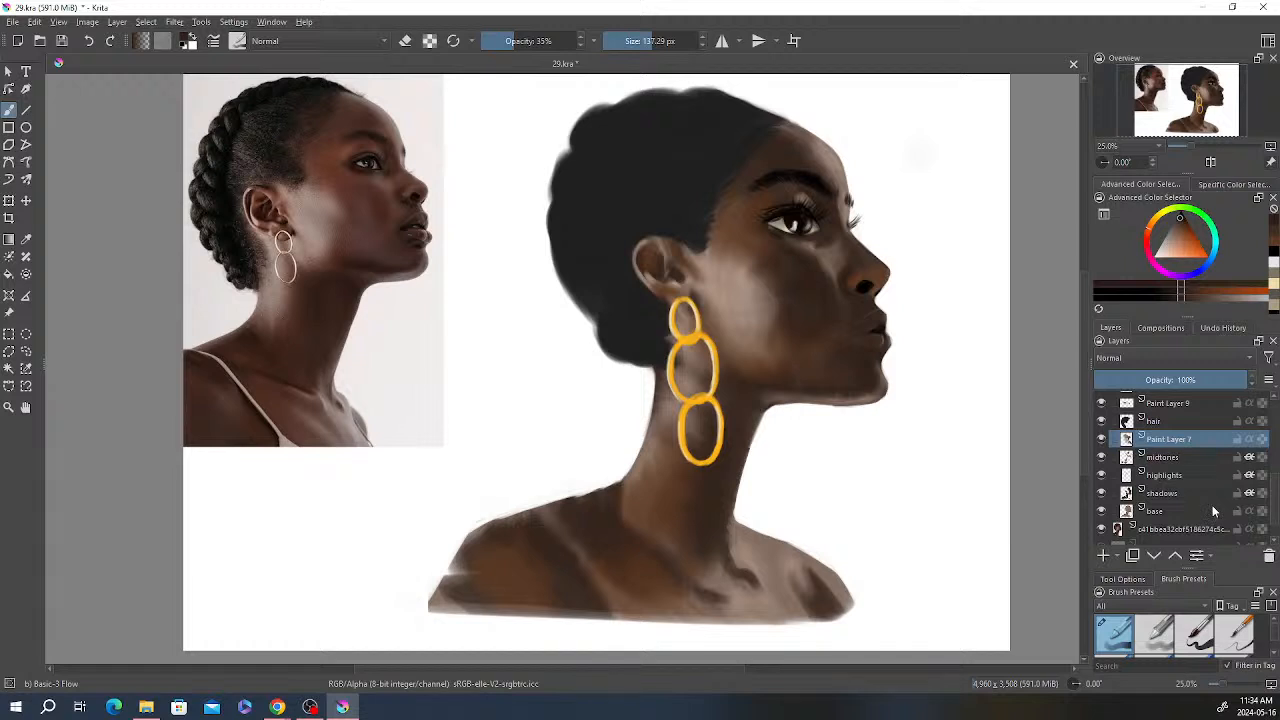
Step: Sample the nose's orange-brown and paint it over the upper cheek on the midtones layer with Basic-3 Flow at 35% opacity
click(1175, 456)
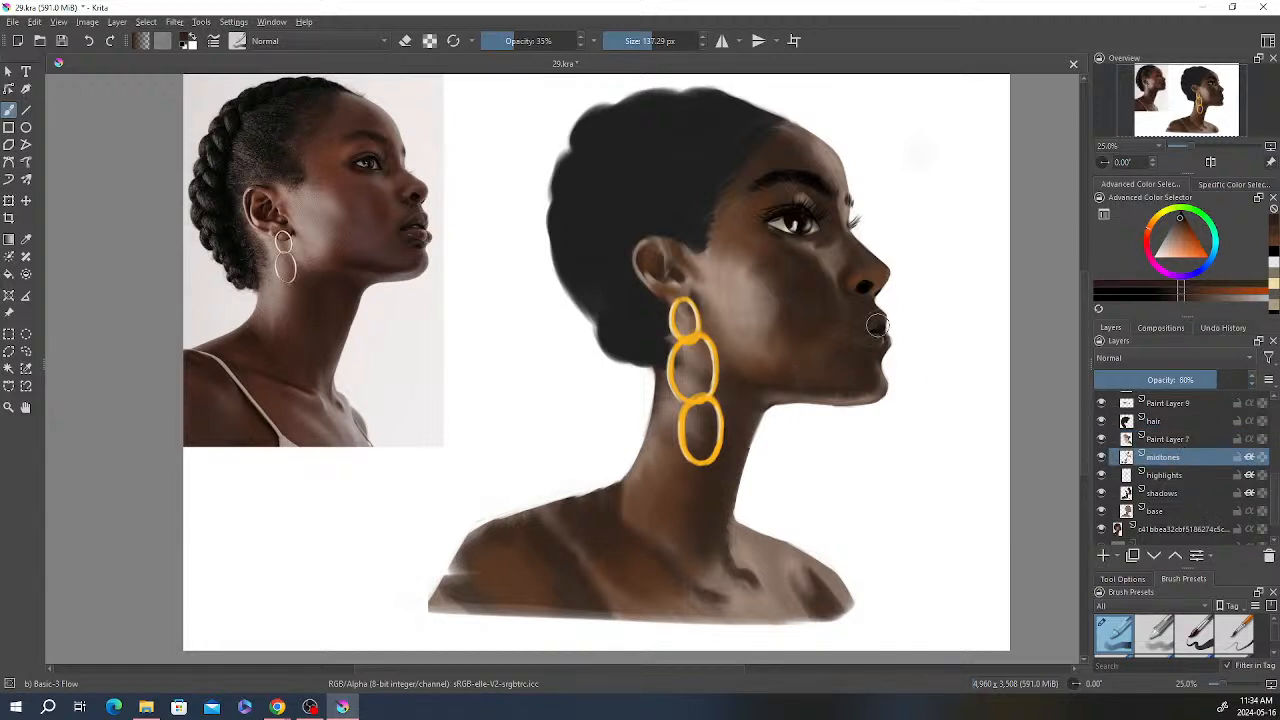
right_click(789, 240)
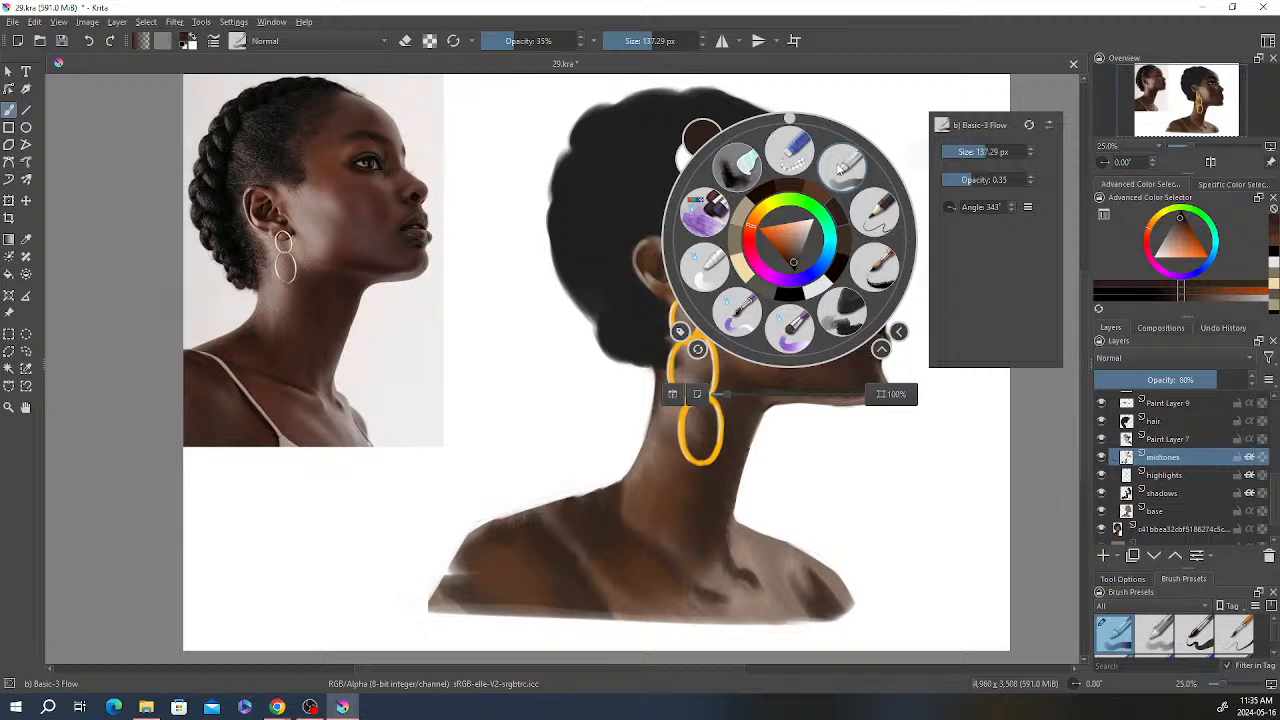
click(26, 239)
click(873, 100)
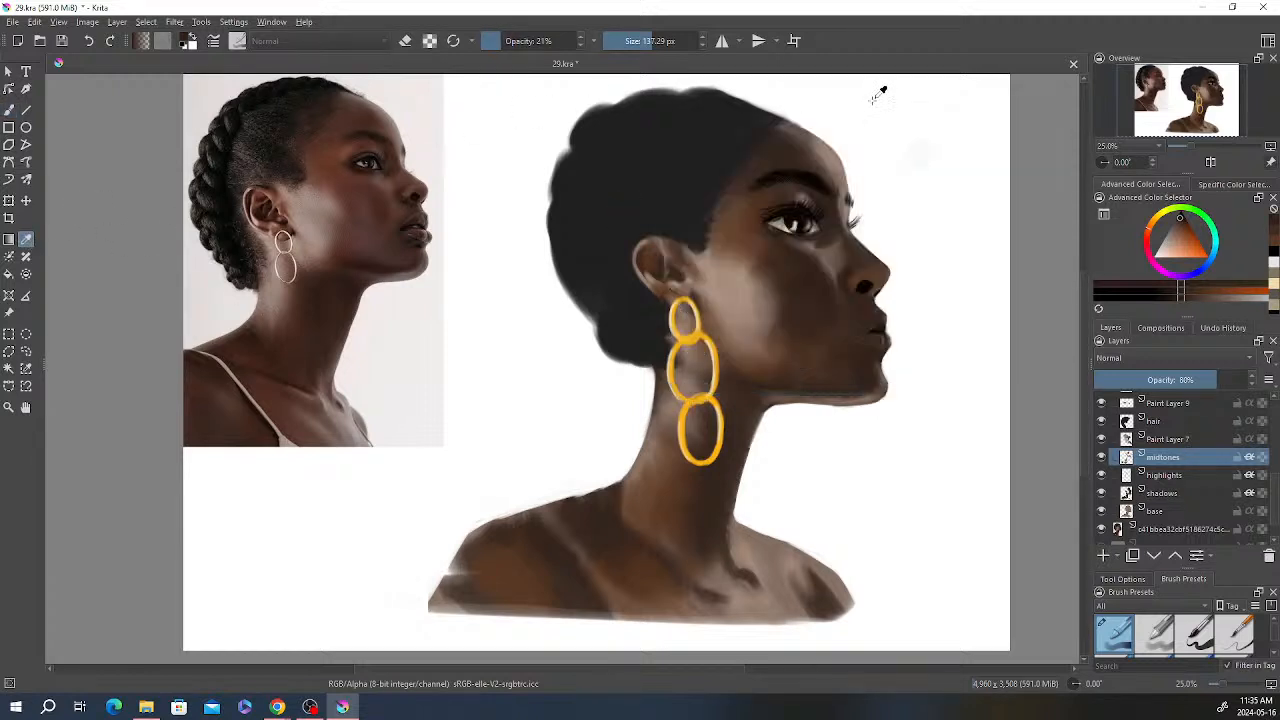
click(872, 264)
click(13, 115)
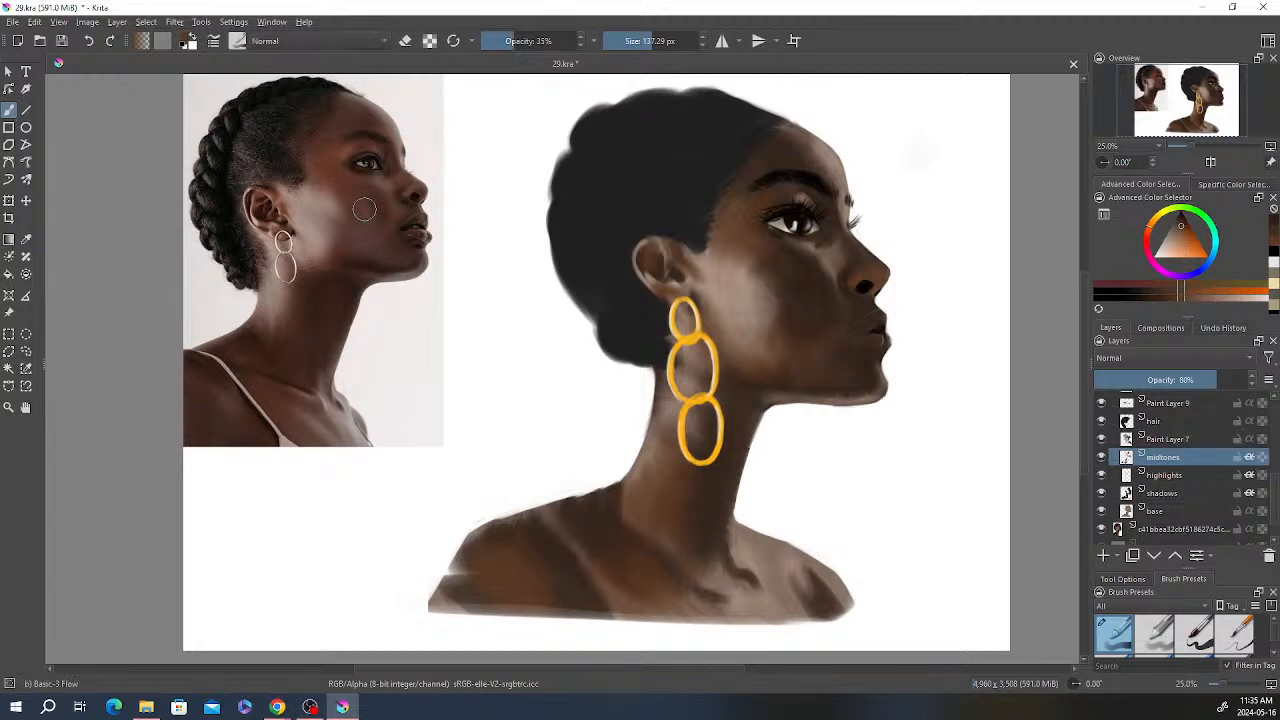
mouse_move(763, 264)
mouse_down()
mouse_move(775, 293)
mouse_move(764, 255)
mouse_move(789, 291)
mouse_move(772, 252)
mouse_move(790, 303)
mouse_move(774, 255)
mouse_move(796, 295)
mouse_move(737, 242)
mouse_move(757, 267)
mouse_move(738, 245)
mouse_move(745, 268)
mouse_move(758, 260)
mouse_move(750, 280)
mouse_move(770, 278)
mouse_move(742, 256)
mouse_move(792, 222)
mouse_move(788, 288)
mouse_move(763, 285)
mouse_move(777, 257)
mouse_up()
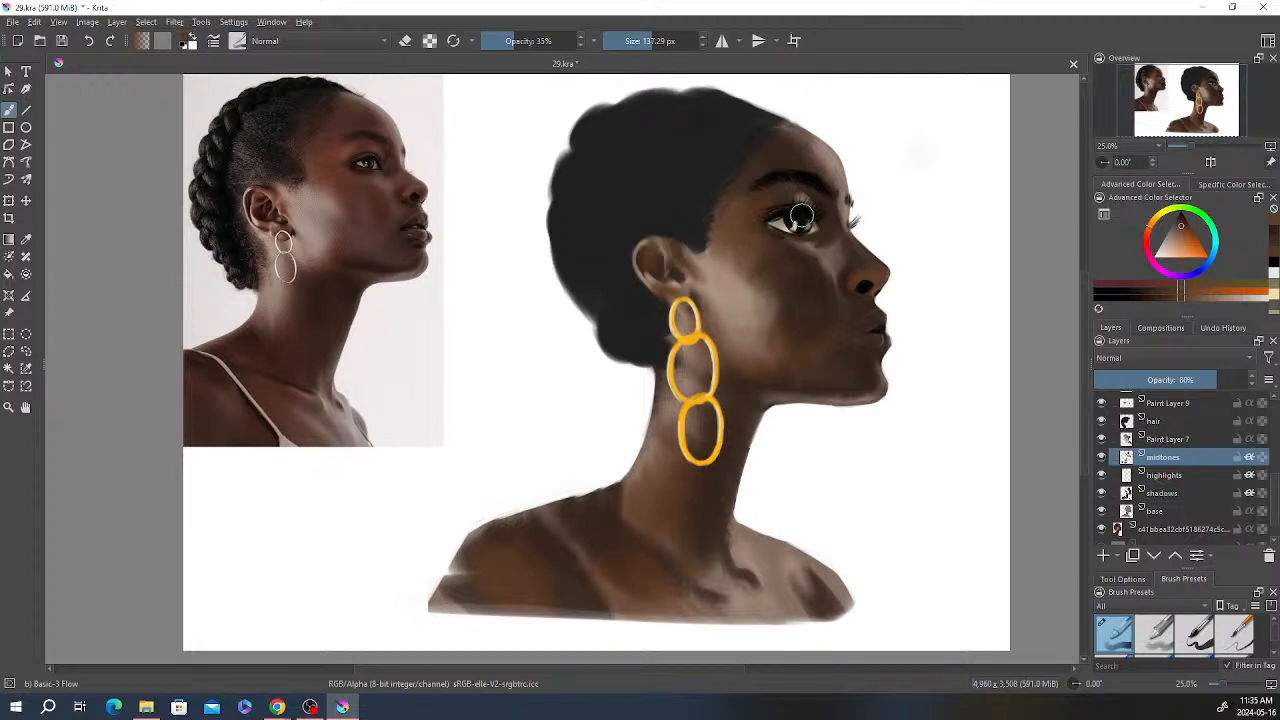
Step: Sample the shoulder's orange-brown and paint it over the cheek on Paint Layer 7, using the brush in erase mode to soften it
click(26, 240)
click(503, 567)
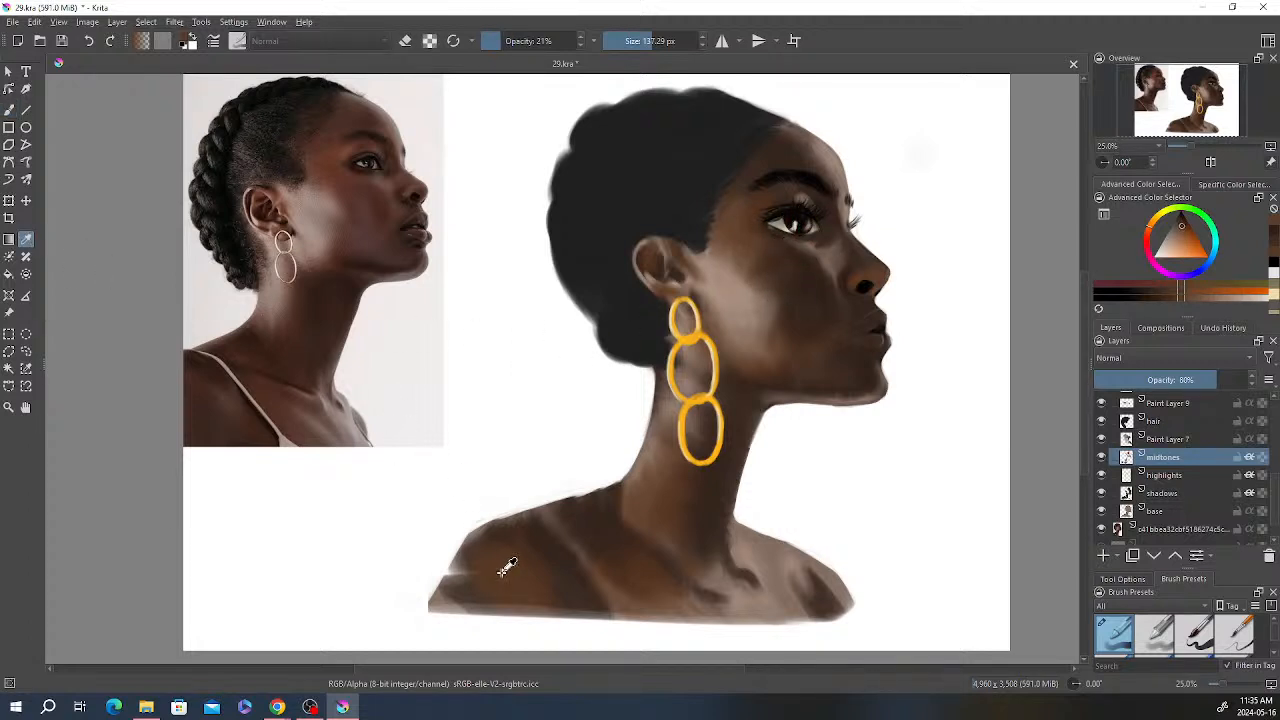
click(15, 112)
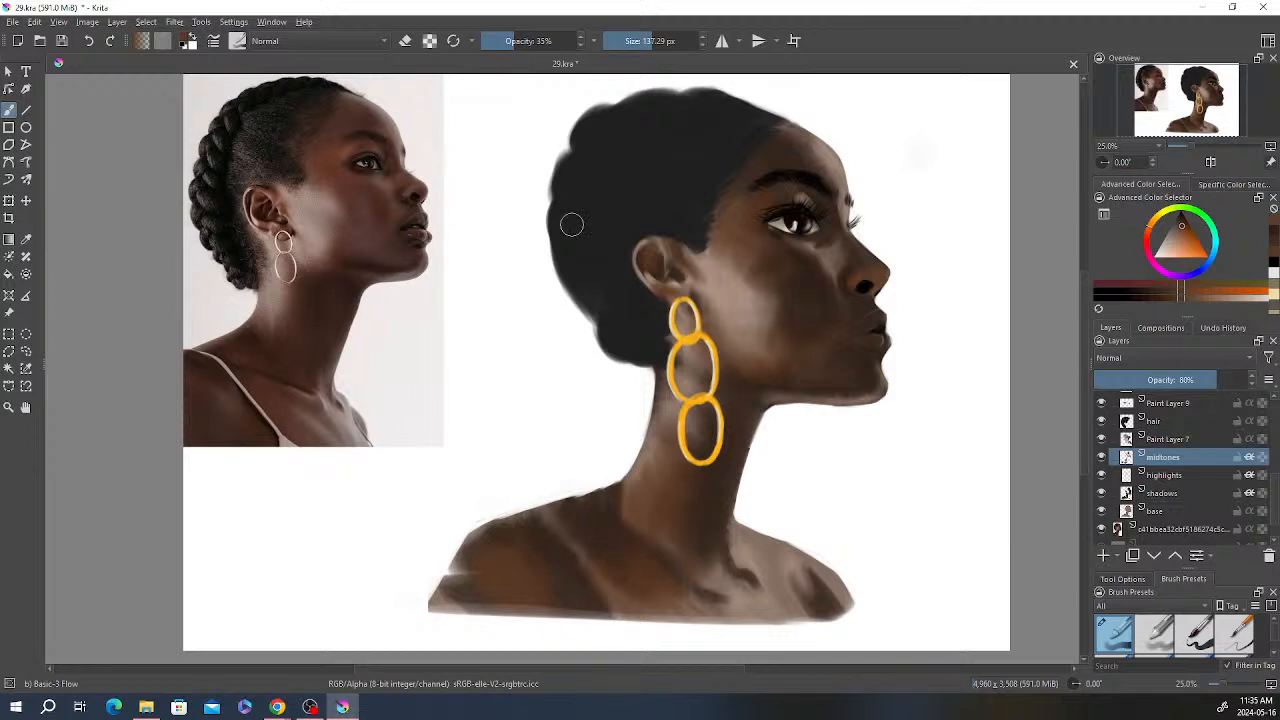
click(1168, 440)
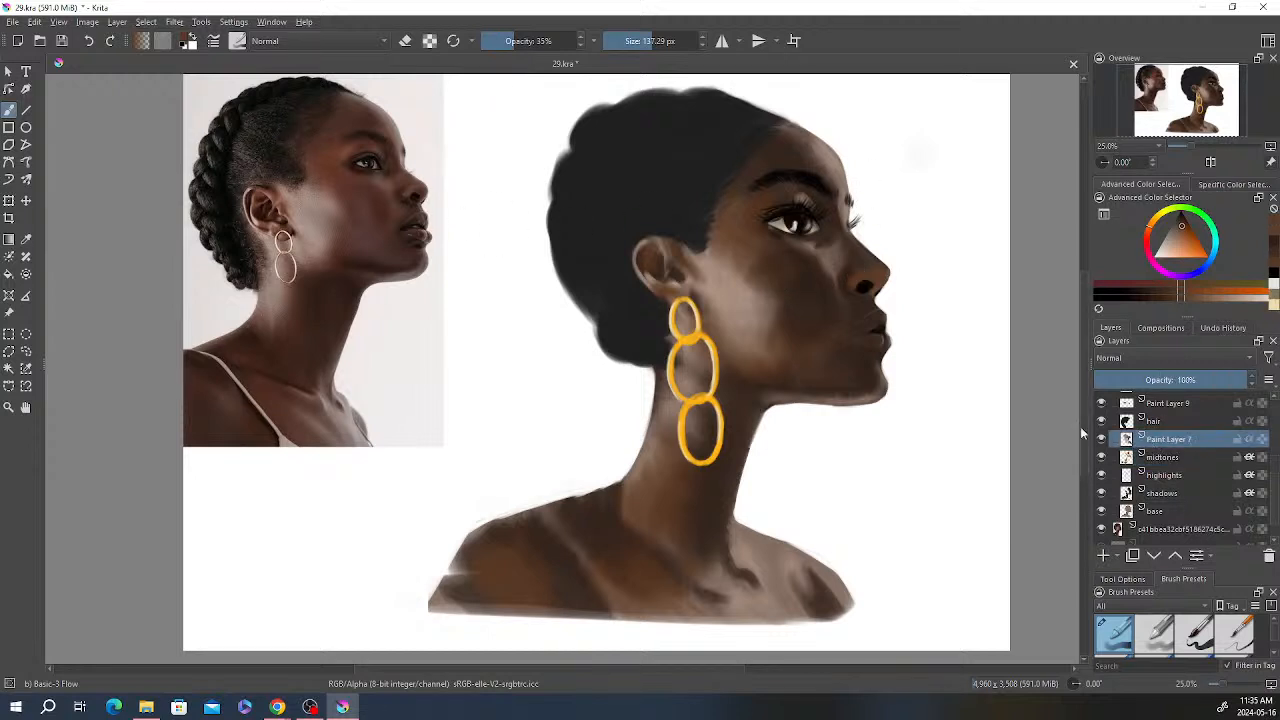
key(e)
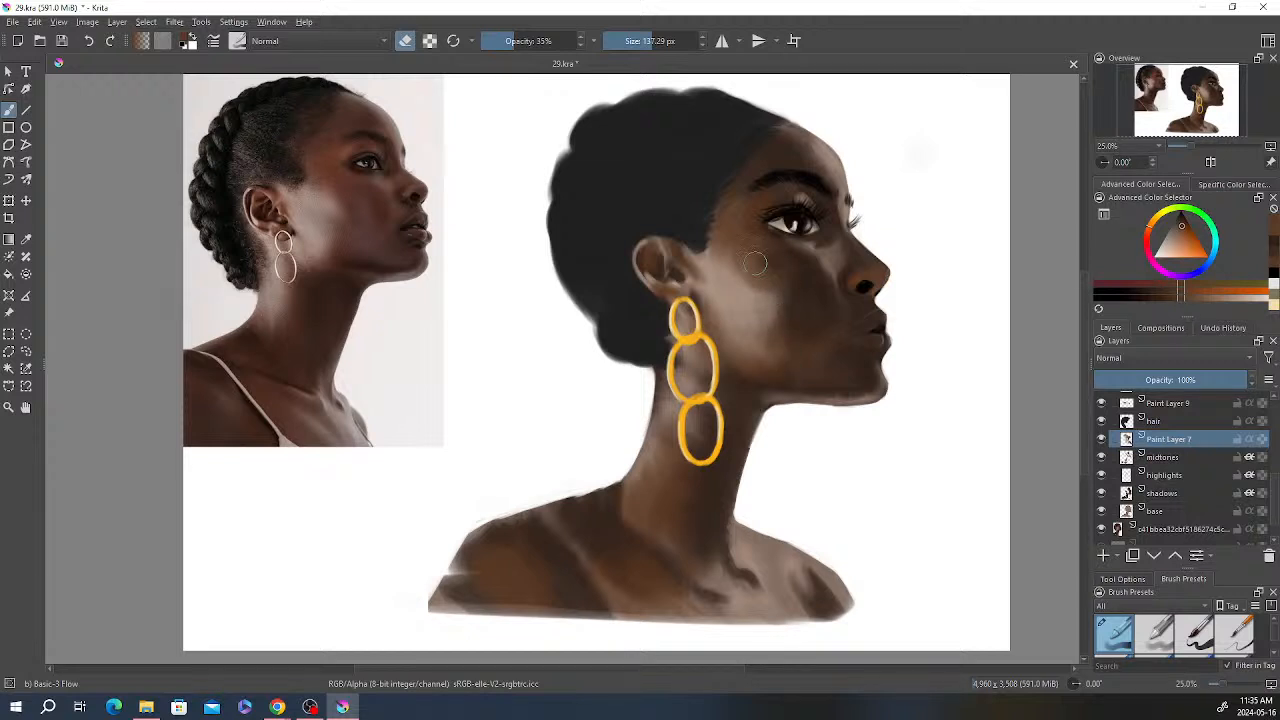
Step: Select the midtones layer and compare the face with that layer hidden and shown
click(1161, 459)
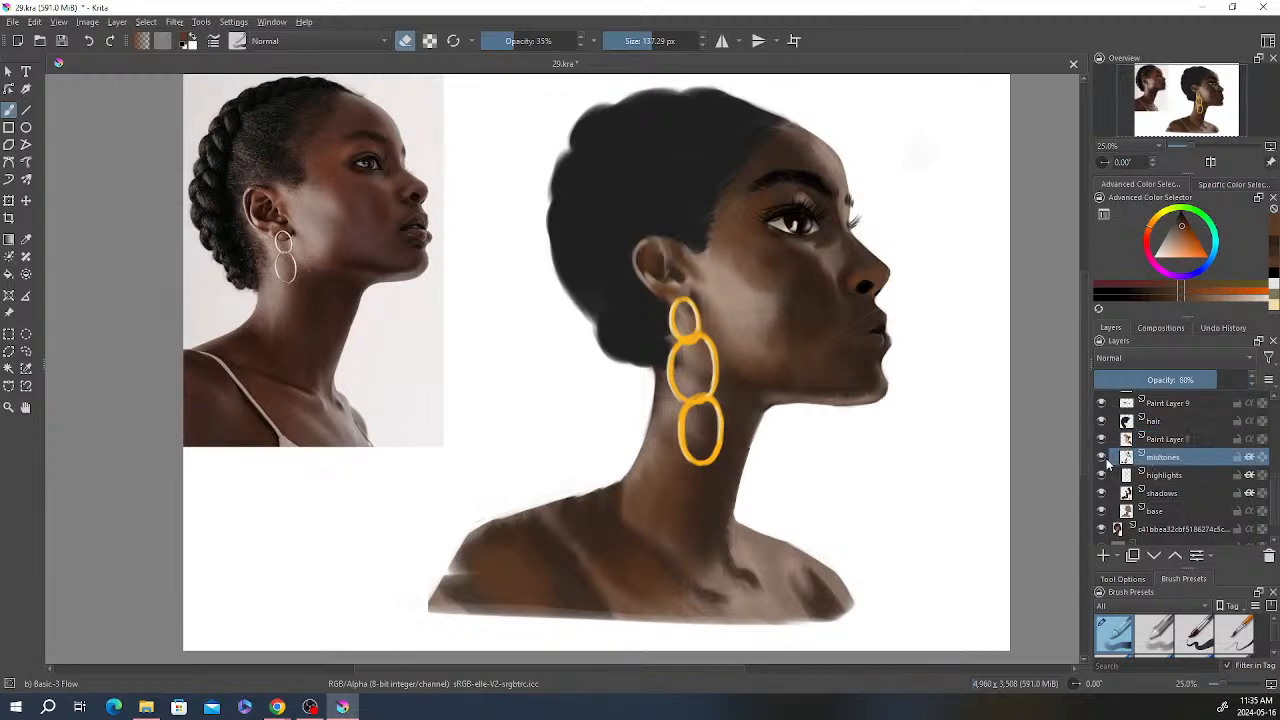
click(1102, 457)
click(1102, 457)
Step: Blend the cheek tones on the midtones layer with the rbl) Concept brush at 100% opacity, then select Paint Layer 7
right_click(703, 174)
click(668, 145)
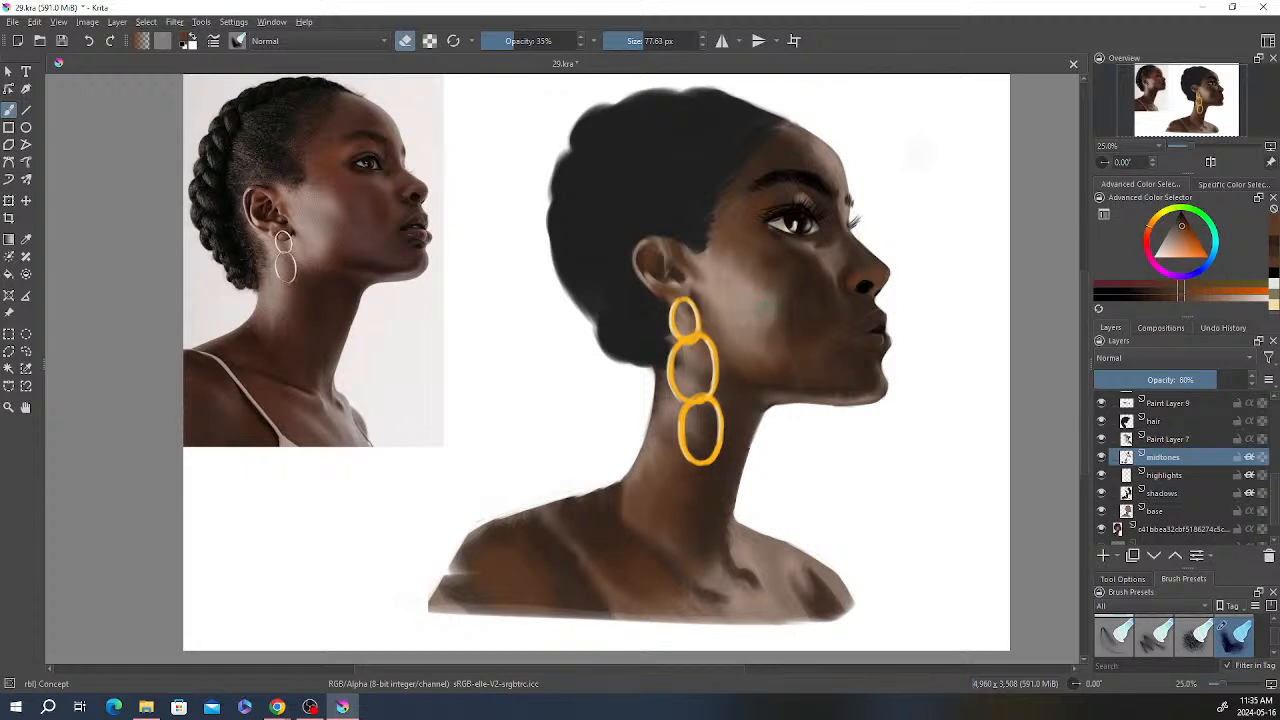
drag(510, 43, 617, 65)
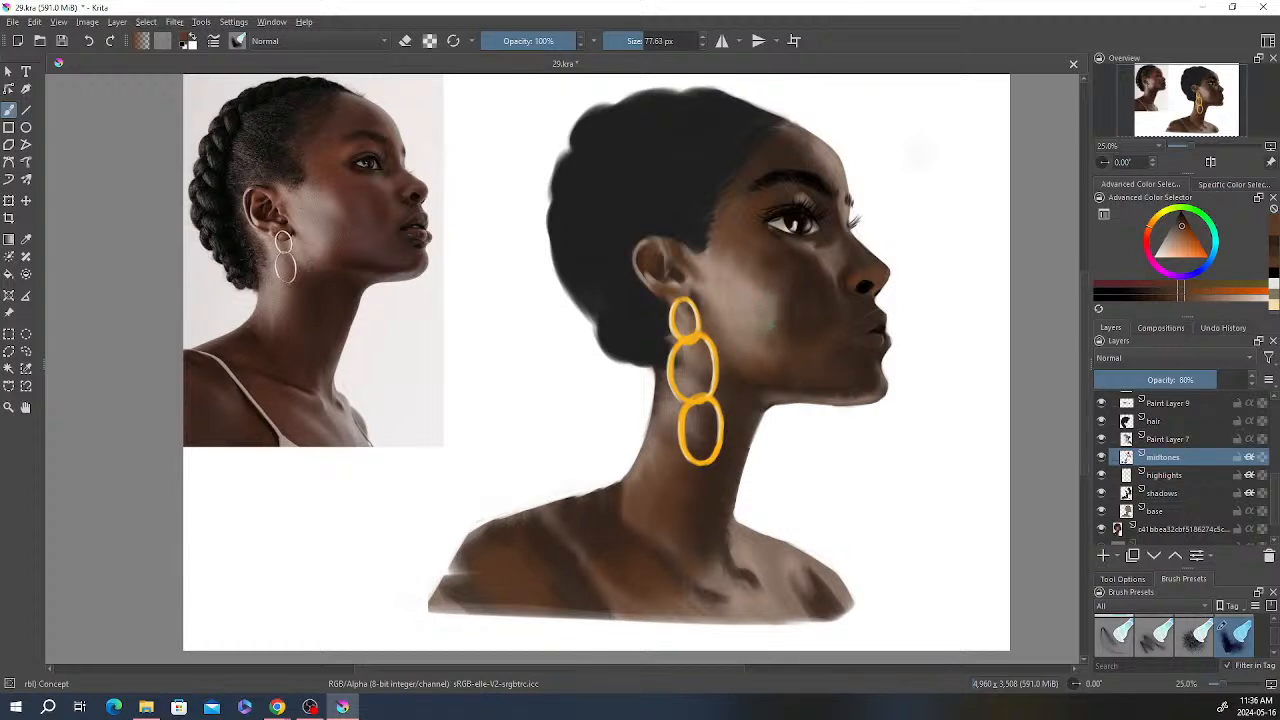
click(1168, 441)
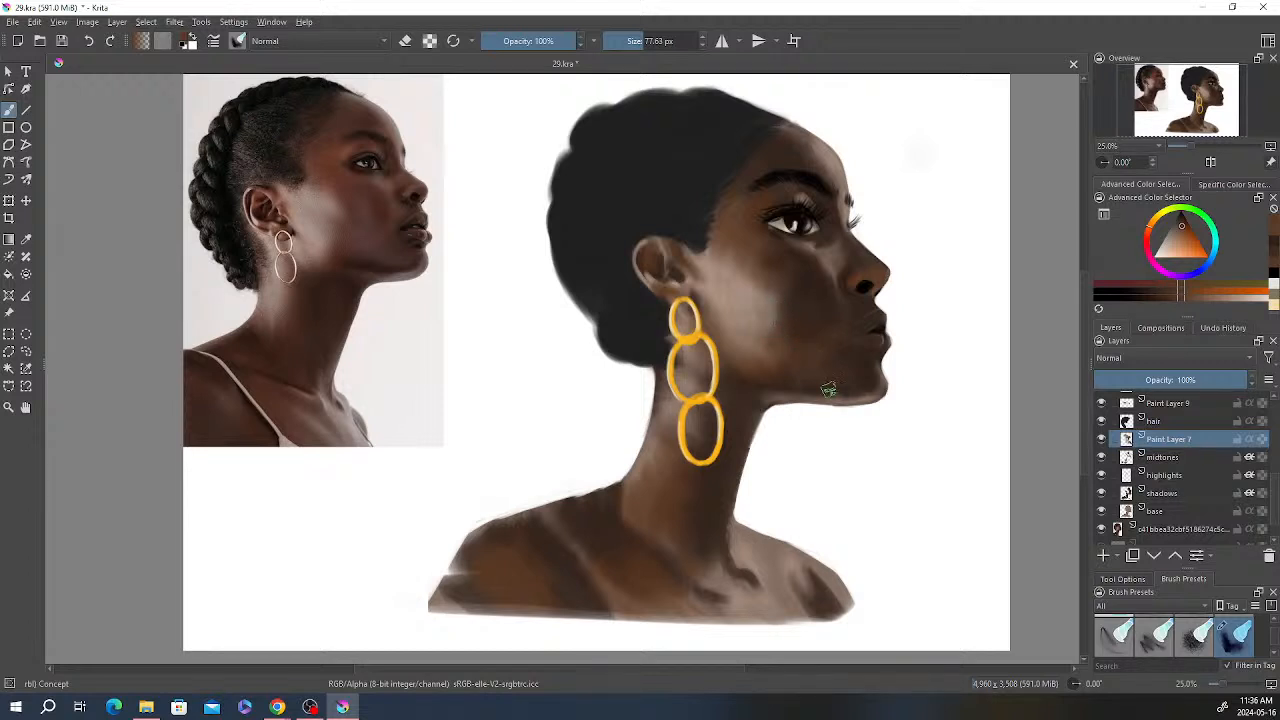
Step: Compare the face with Paint Layer 7, the midtones layer and the highlights layer each hidden and shown
click(1102, 440)
click(1102, 440)
click(1102, 440)
click(1102, 440)
click(1118, 457)
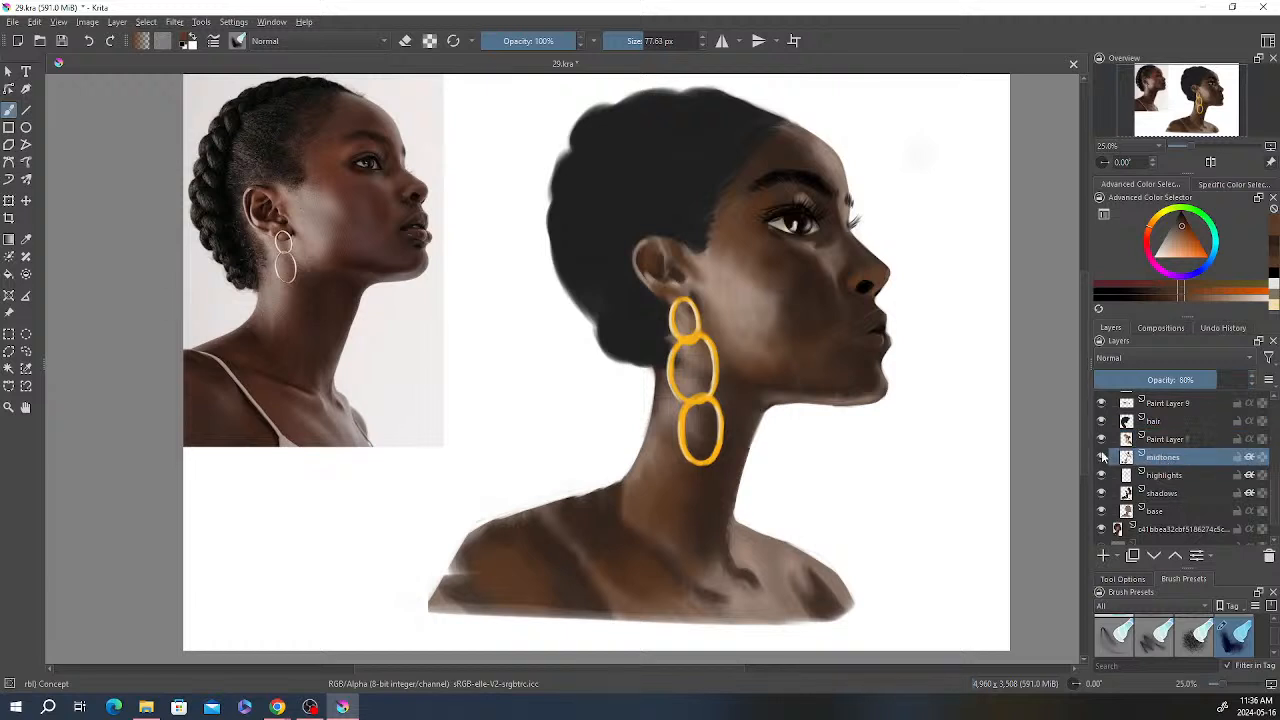
click(1102, 457)
click(1102, 457)
click(1102, 476)
click(1102, 476)
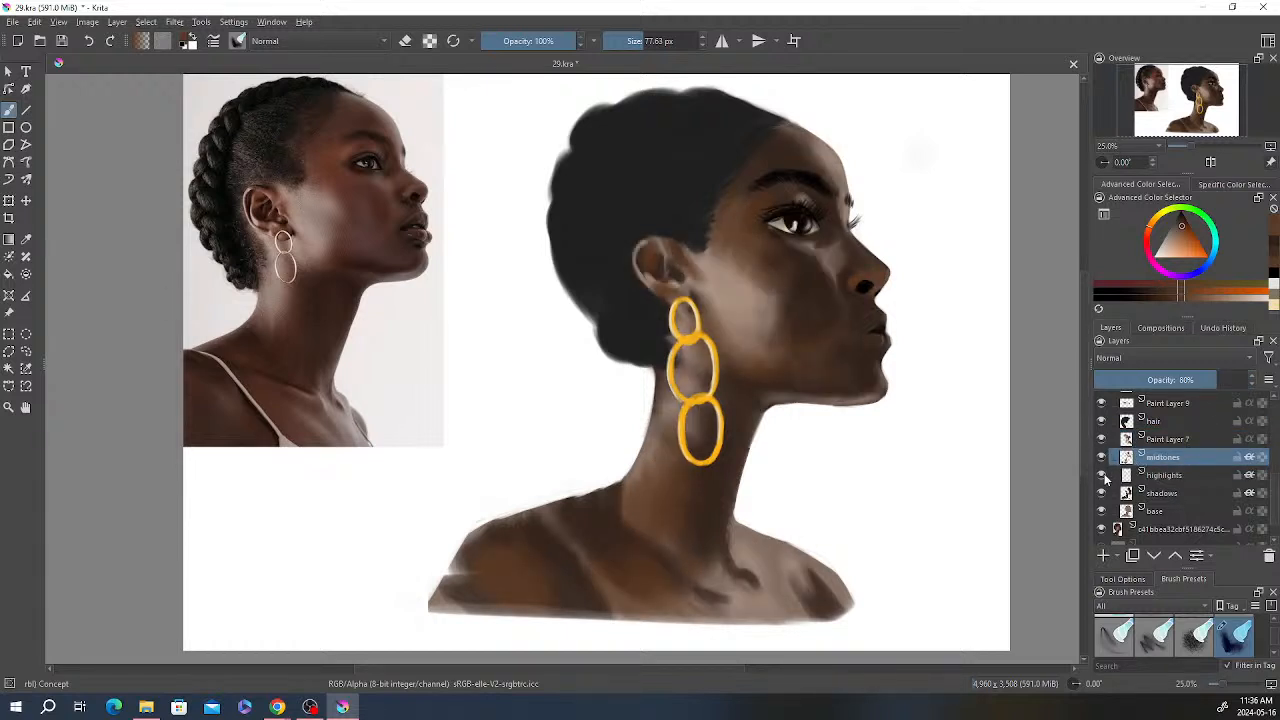
click(1163, 476)
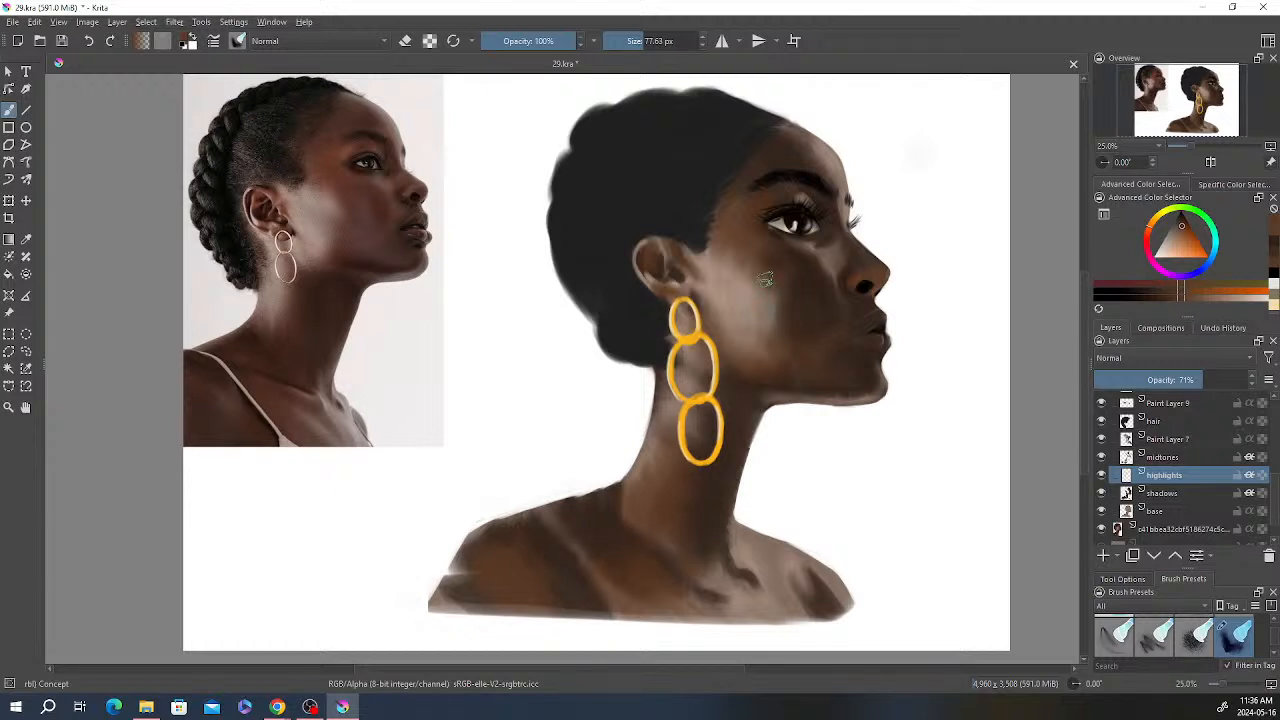
click(1102, 457)
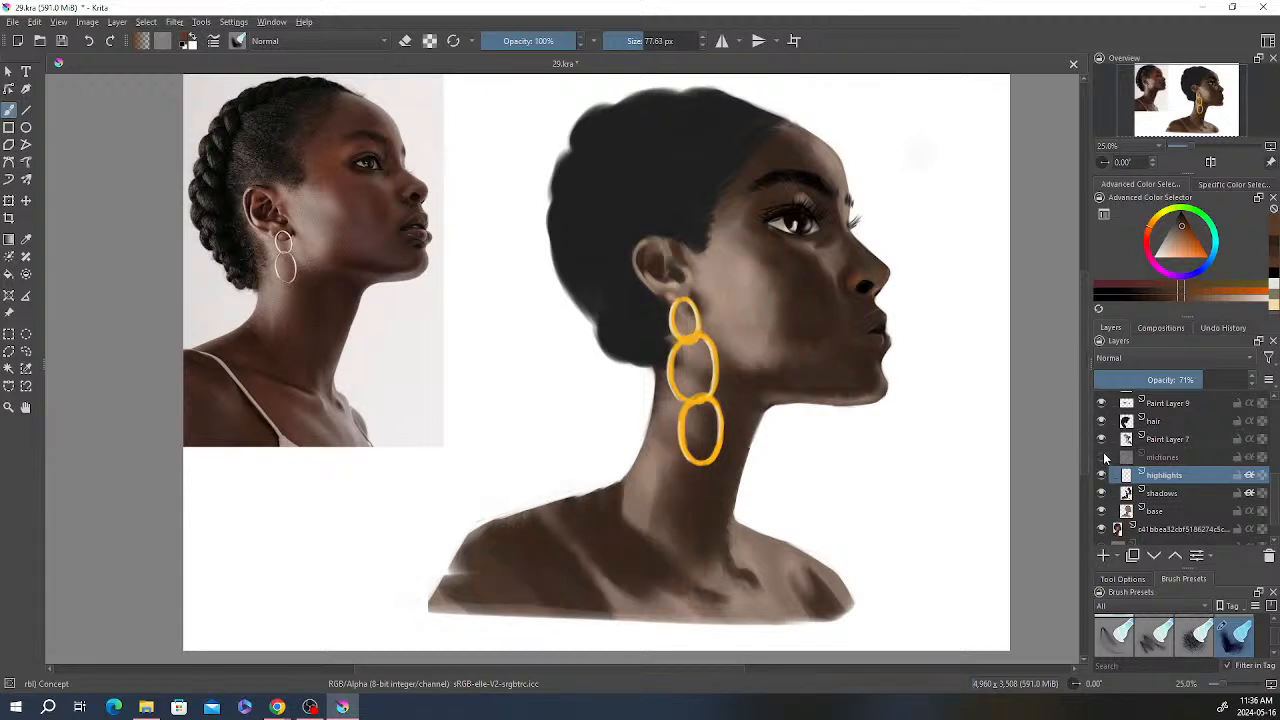
click(1102, 457)
click(1158, 440)
click(1102, 440)
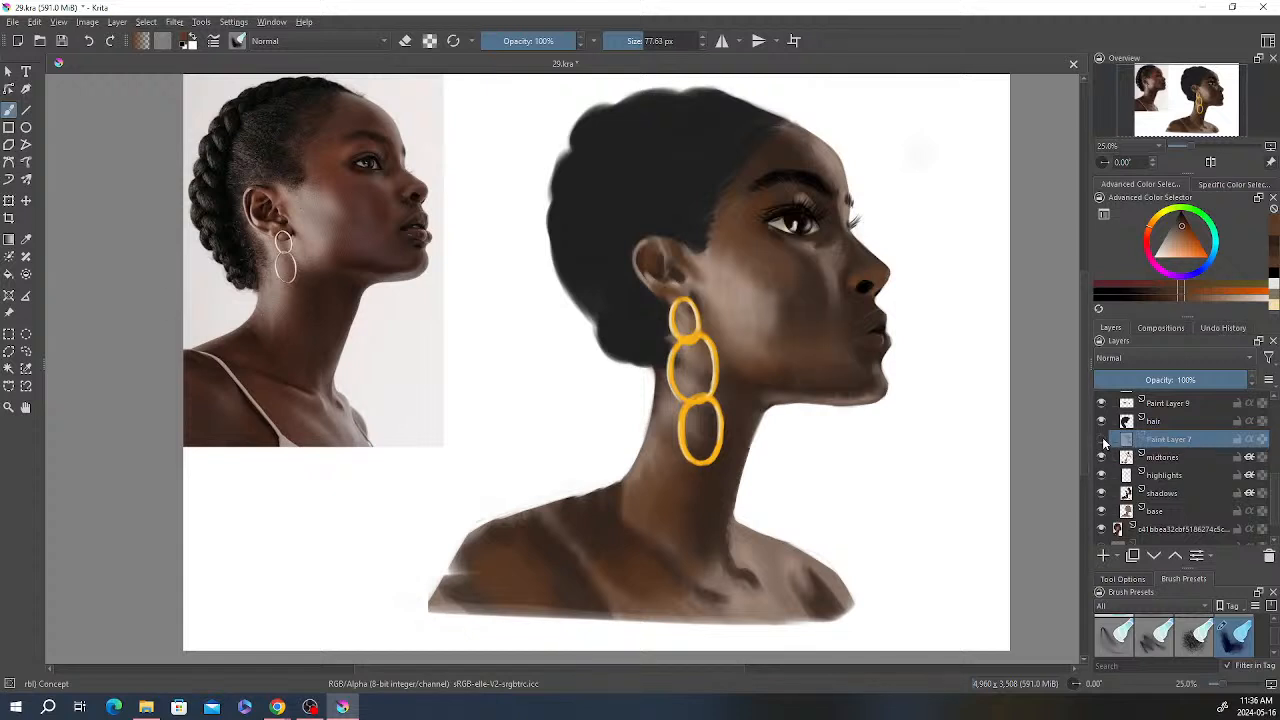
click(1102, 440)
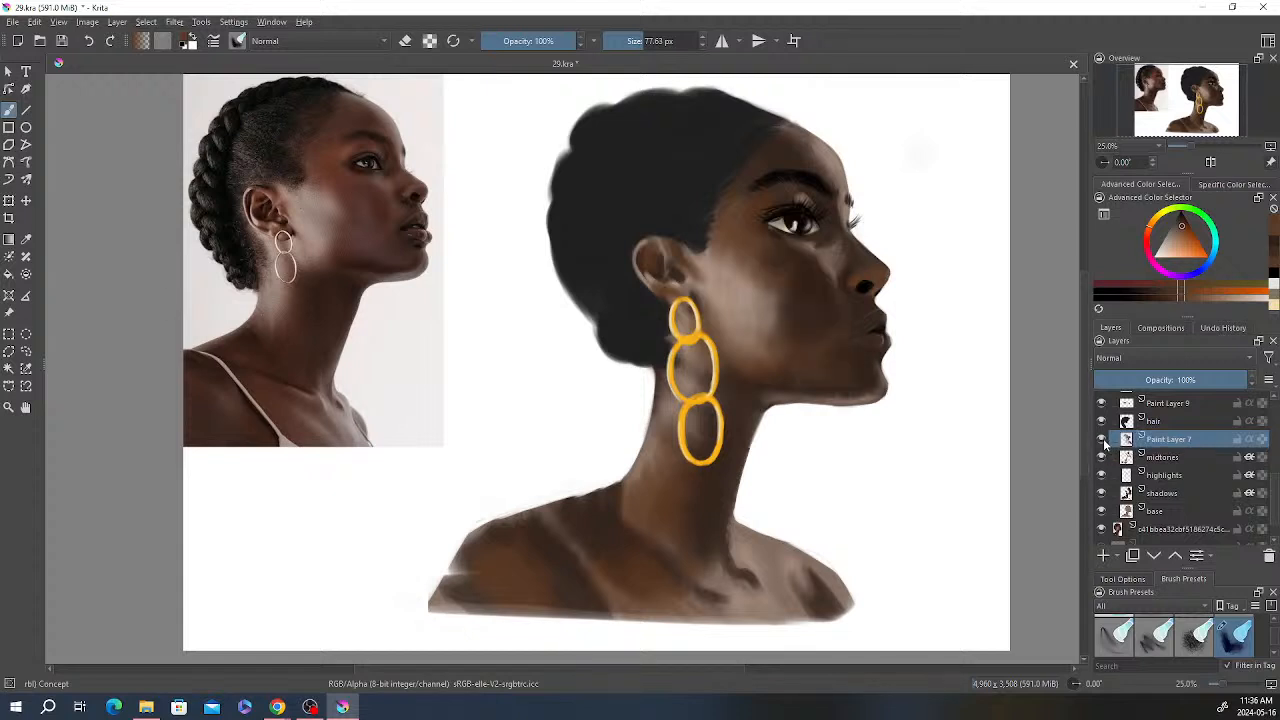
Step: Select the shadows layer, check its effect on the face and blend the cheek's shadow edge with the Concept brush
click(1160, 494)
click(1102, 493)
click(1102, 493)
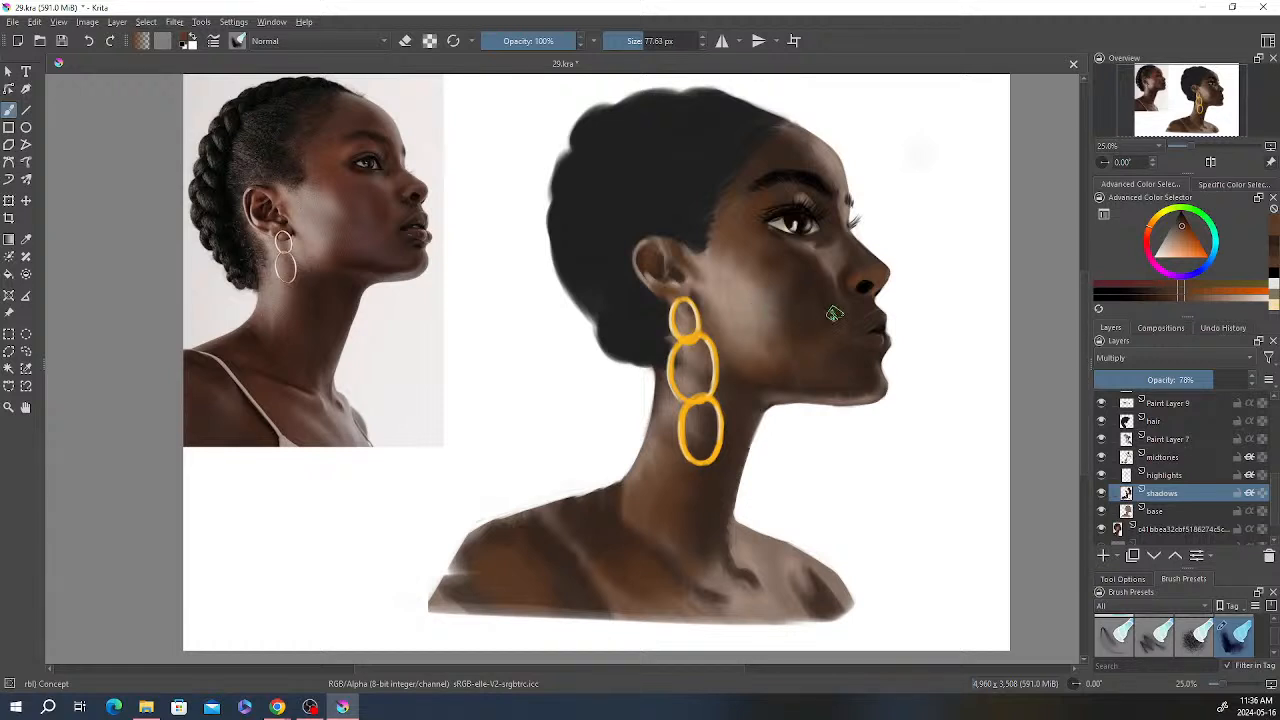
scroll(831, 309, down, 2)
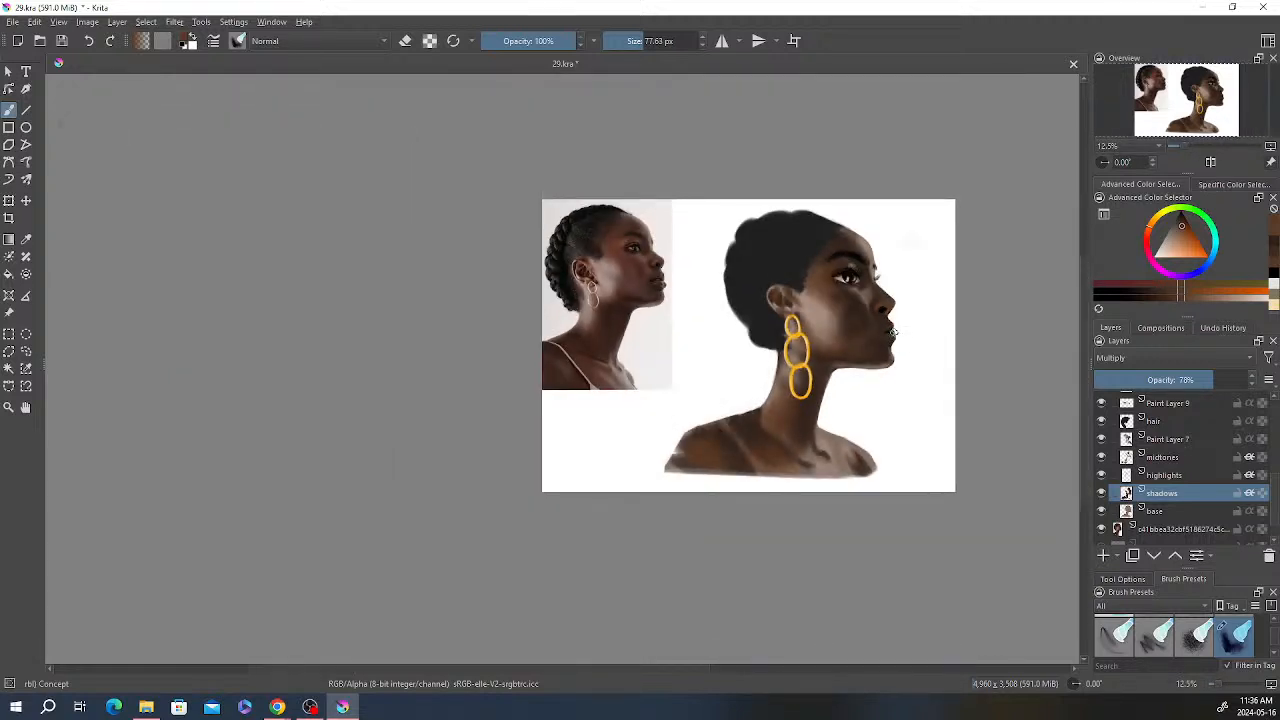
scroll(893, 332, up, 2)
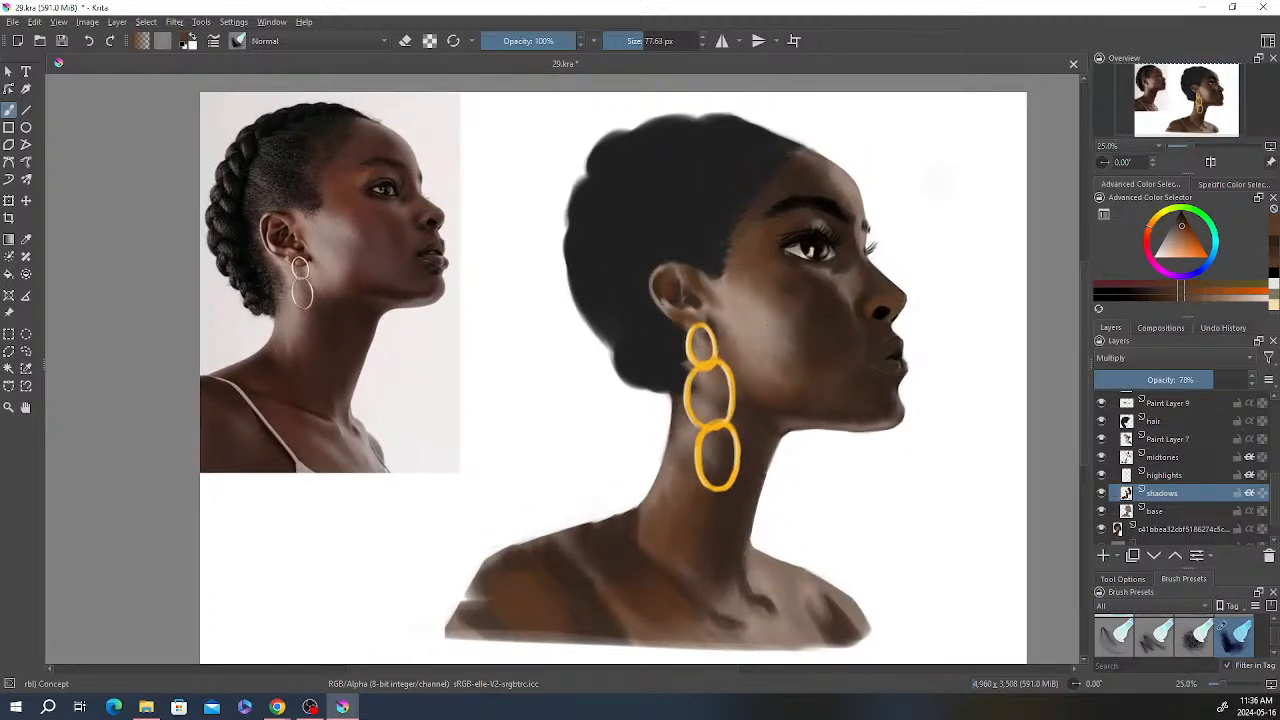
mouse_move(795, 323)
mouse_down()
mouse_move(758, 315)
mouse_move(780, 342)
mouse_up()
Step: On the highlights layer, switch to Basic-3 Flow, sample the cheek's light brown and turn off erasing
click(1164, 476)
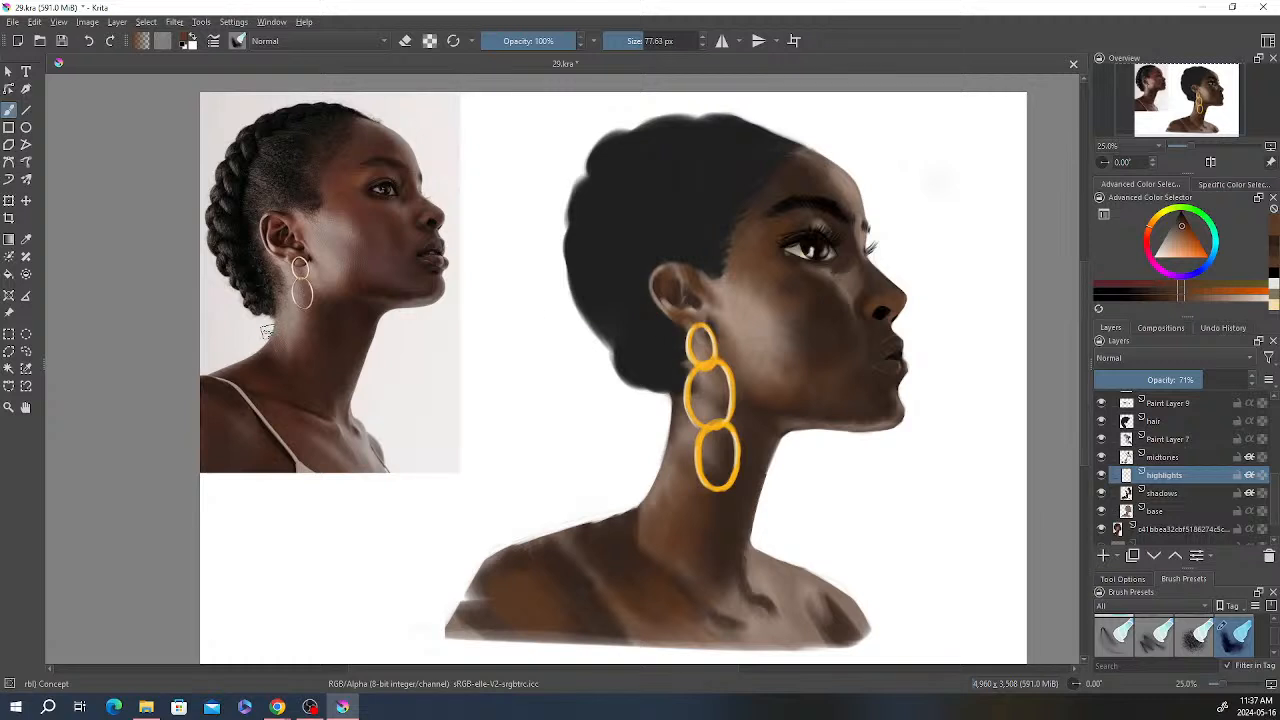
right_click(792, 204)
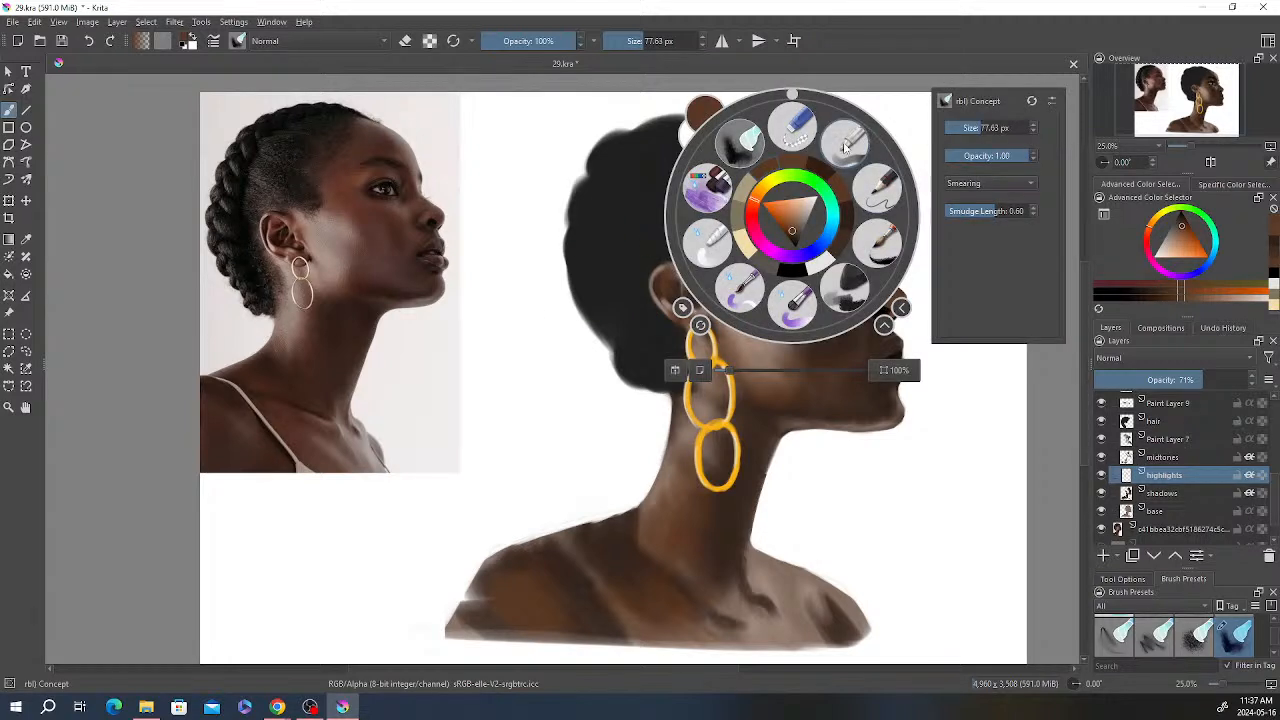
click(845, 144)
right_click(187, 215)
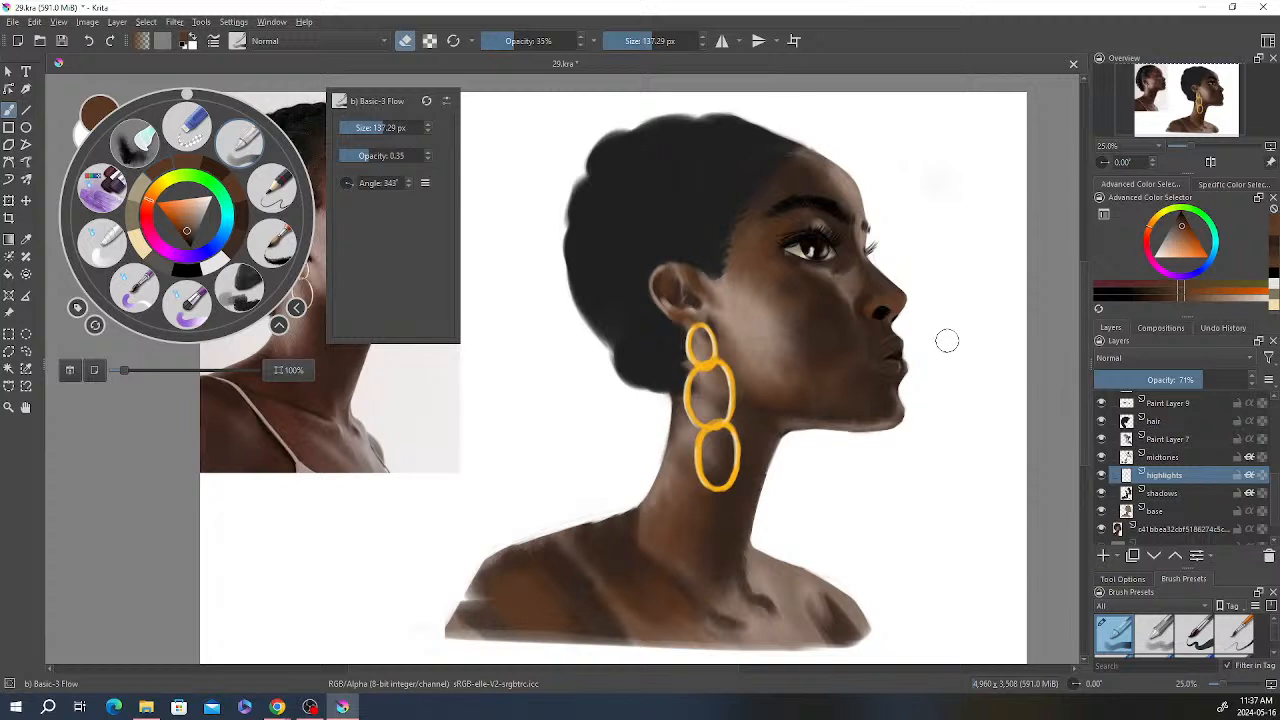
click(26, 238)
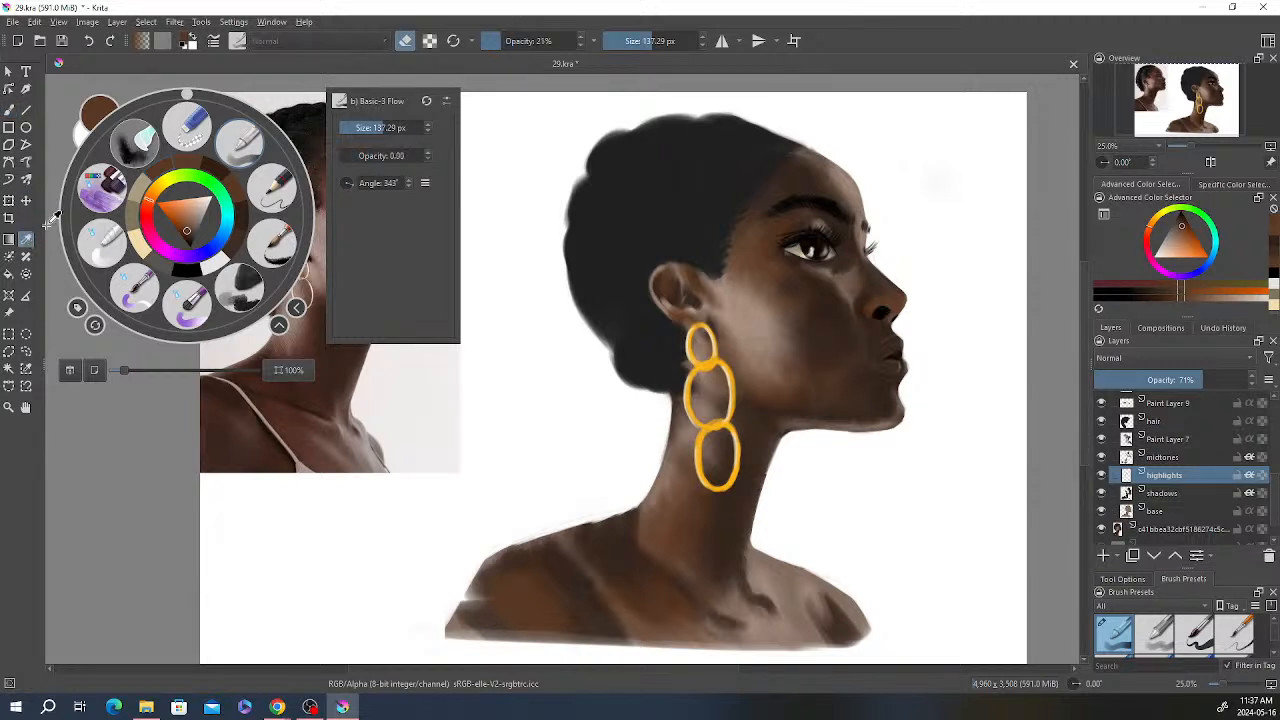
click(762, 314)
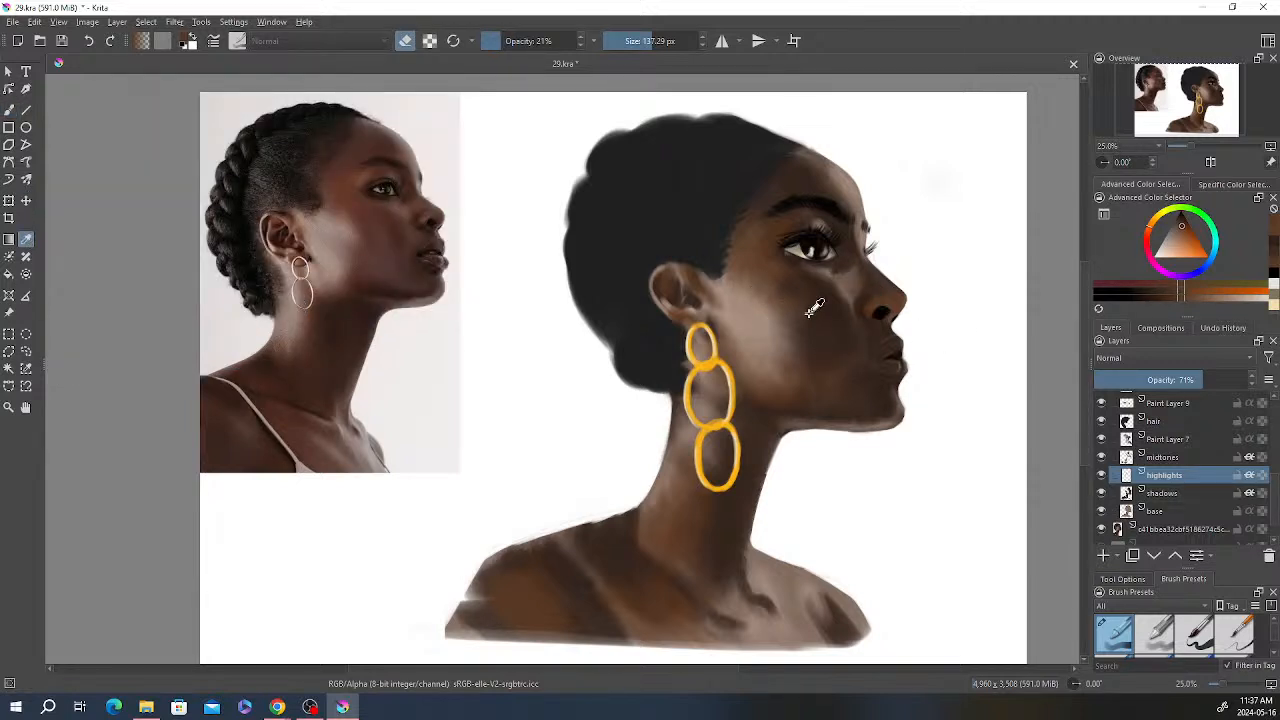
key(b)
key(e)
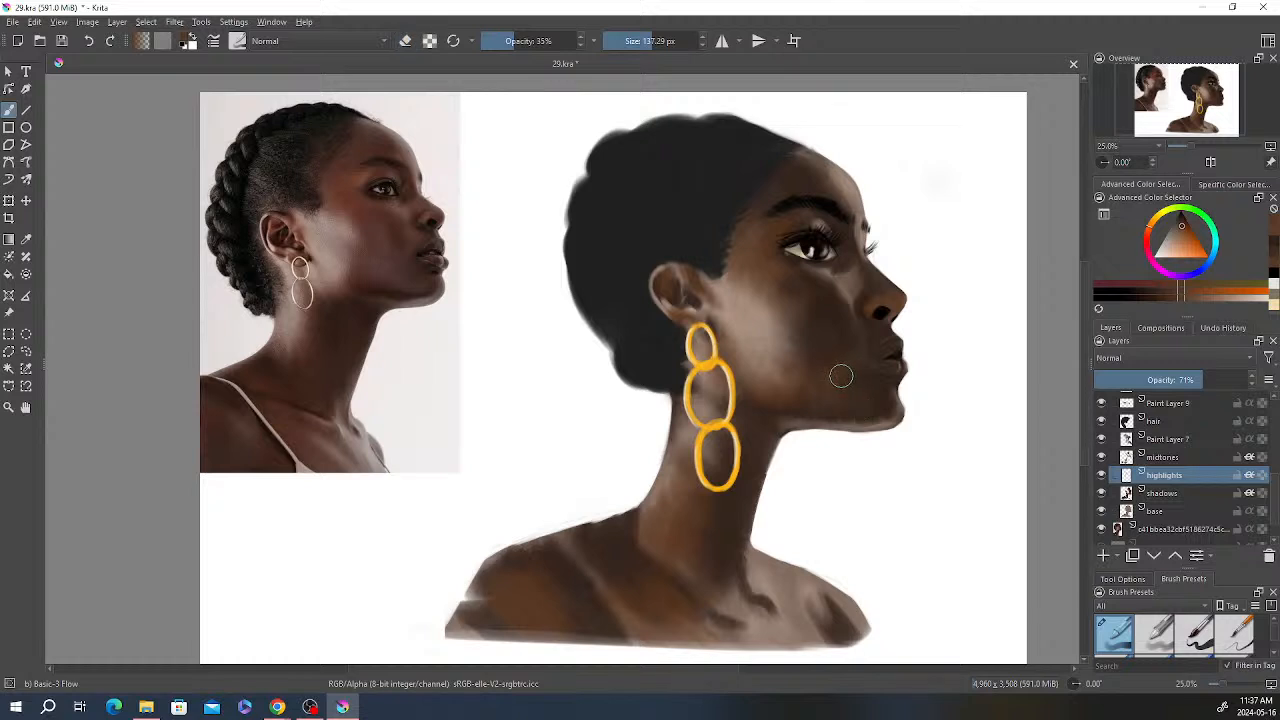
Step: Reduce the brush to about 63 px, paint the chin's edge on the highlights layer and compare that layer hidden and shown
drag(650, 44, 641, 44)
click(1102, 475)
click(1102, 475)
drag(893, 408, 896, 428)
click(1101, 475)
click(1101, 475)
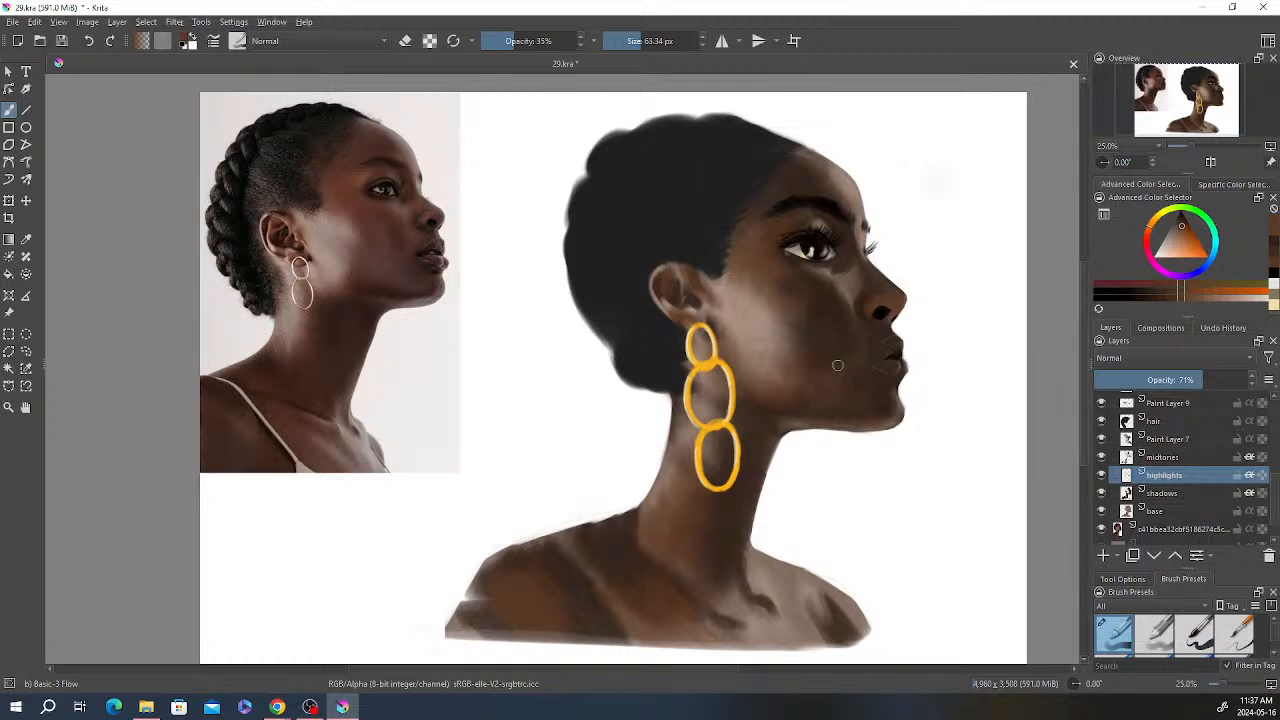
Step: Choose the pale cream from the recent colors, paint a thin highlight under the jaw and soften it by erasing
click(1275, 312)
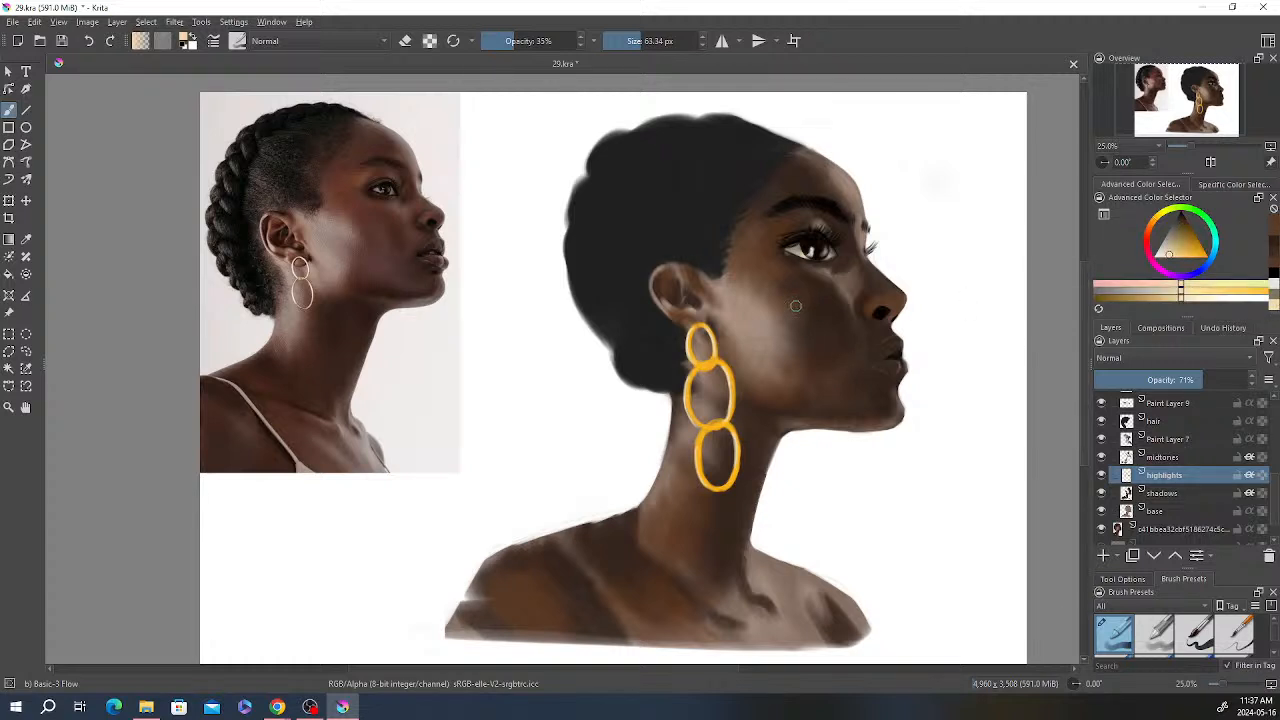
drag(884, 420, 858, 416)
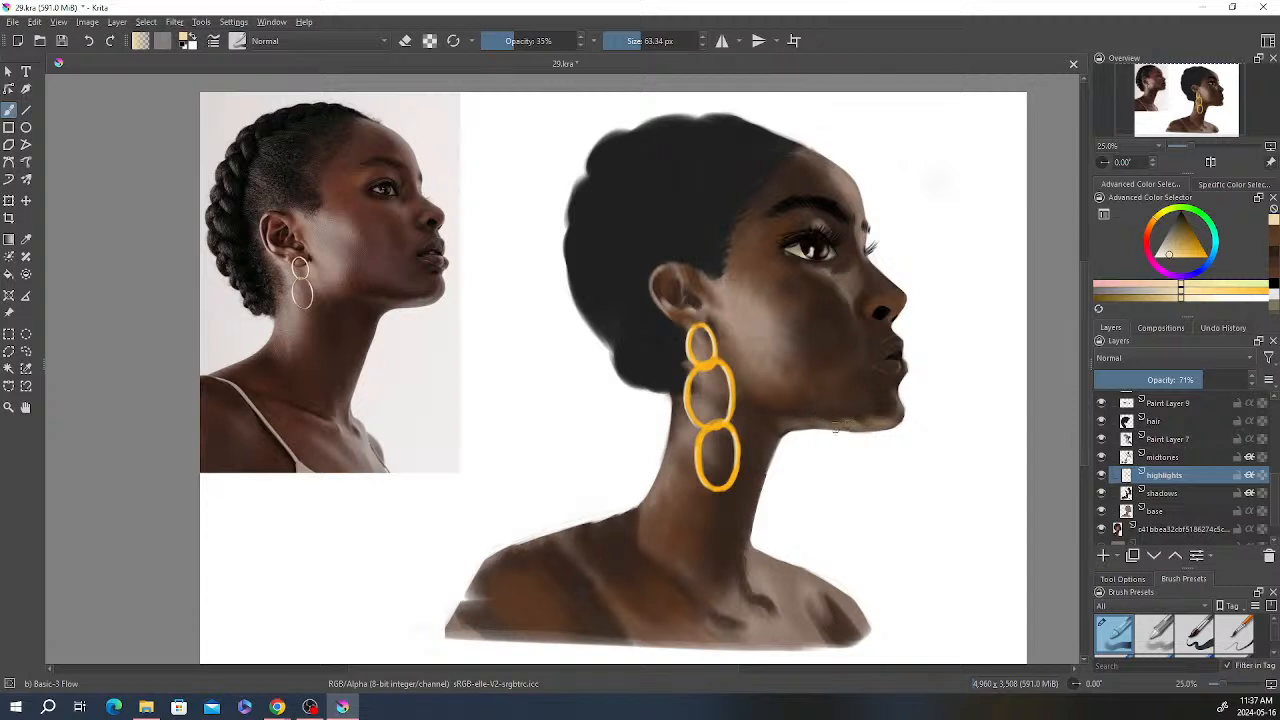
key(e)
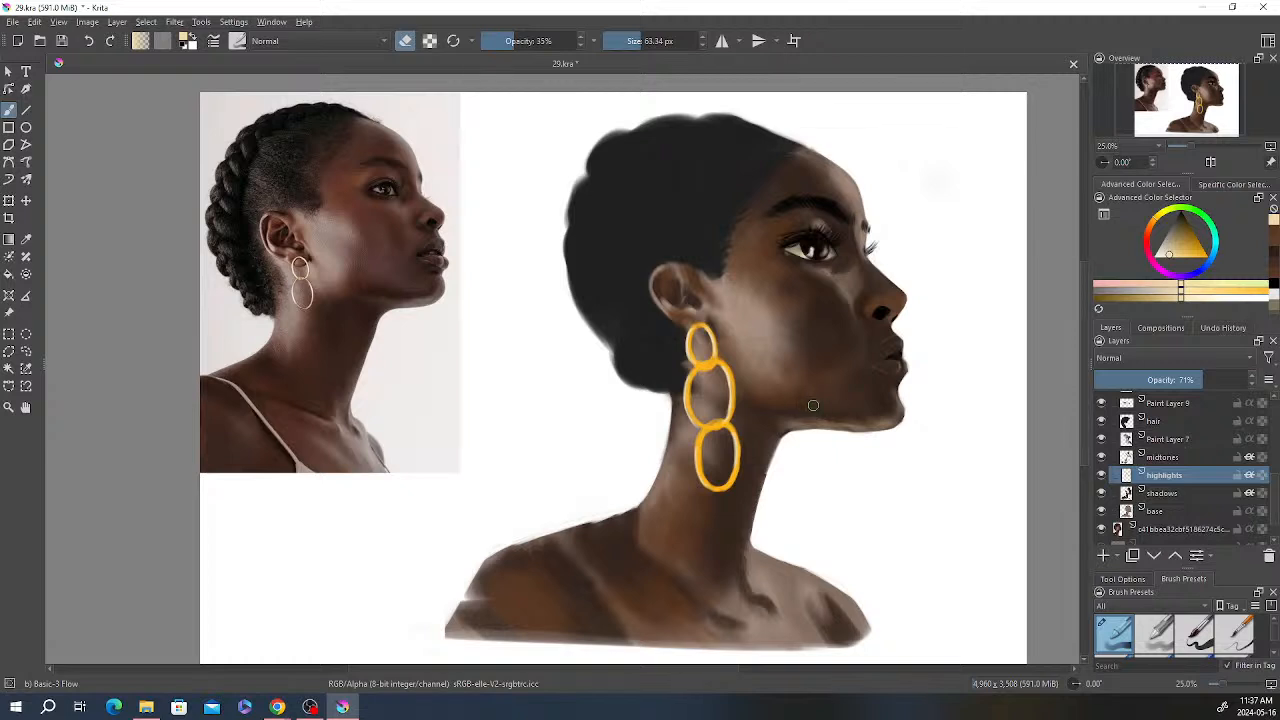
key(e)
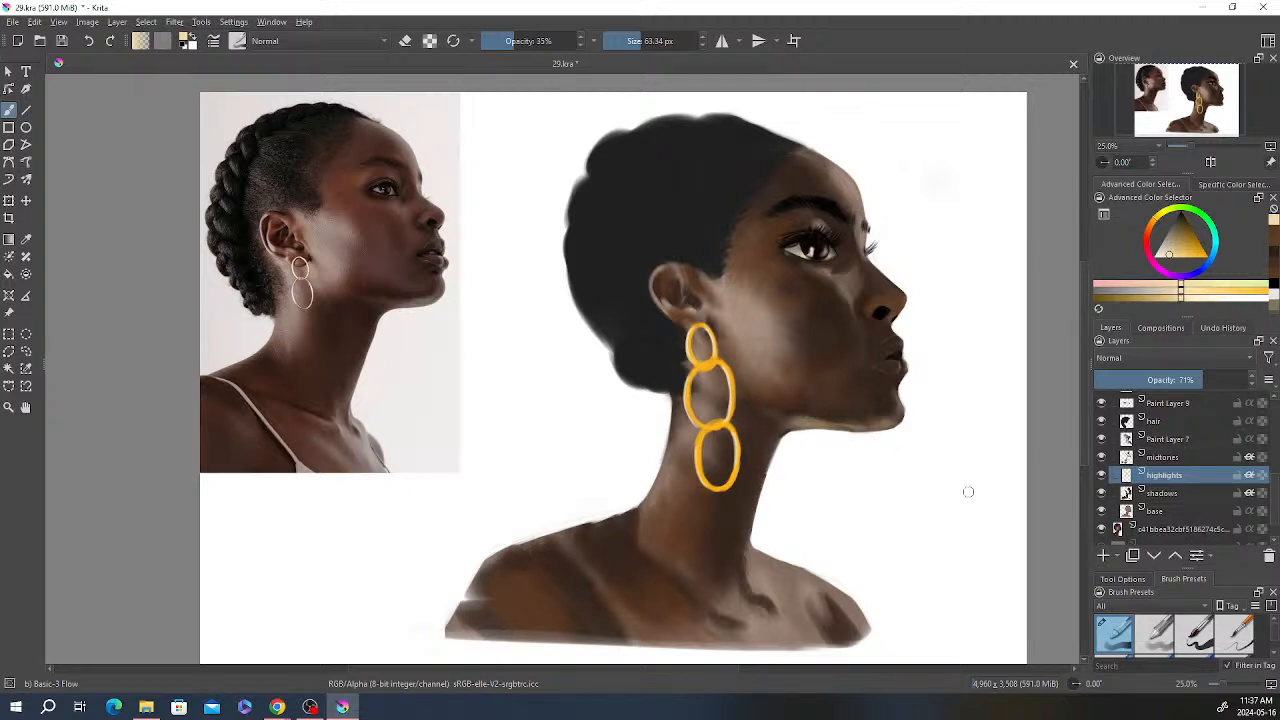
Step: Paint a stronger cream highlight along the chin and underside of the jaw, then soften it with a larger brush in erase mode
scroll(889, 415, down, 1)
scroll(914, 417, up, 1)
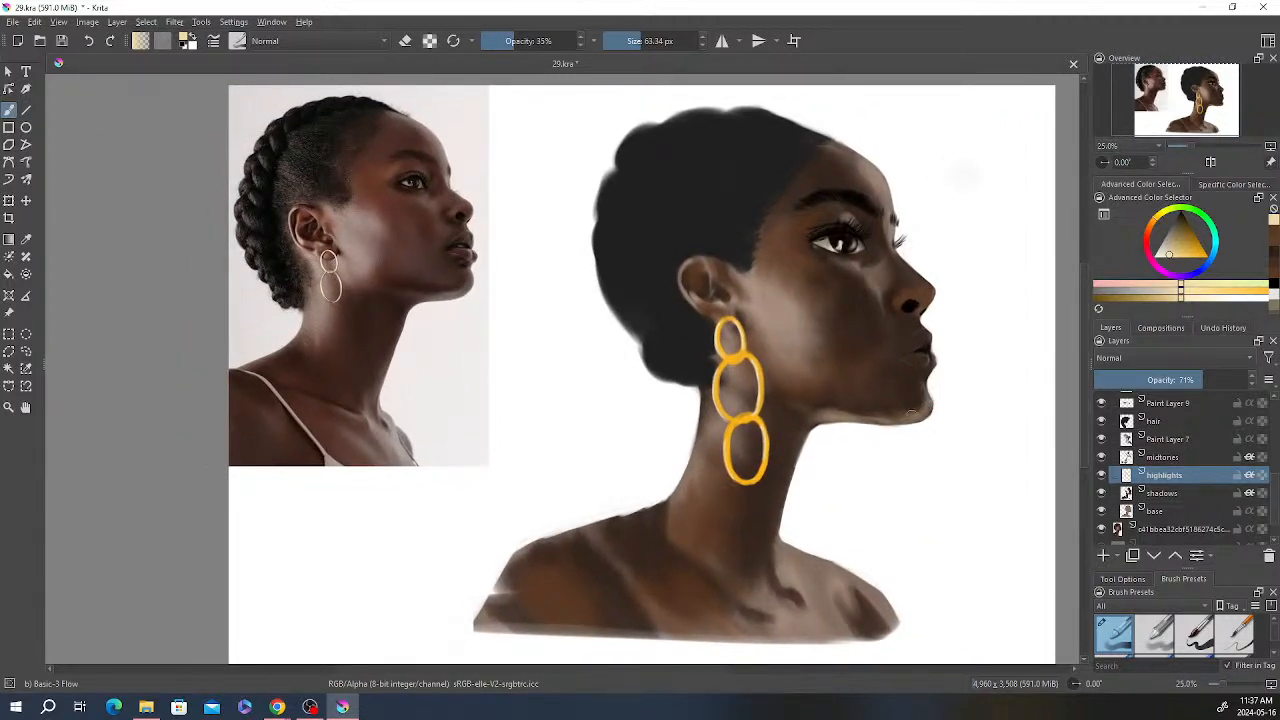
drag(918, 402, 854, 412)
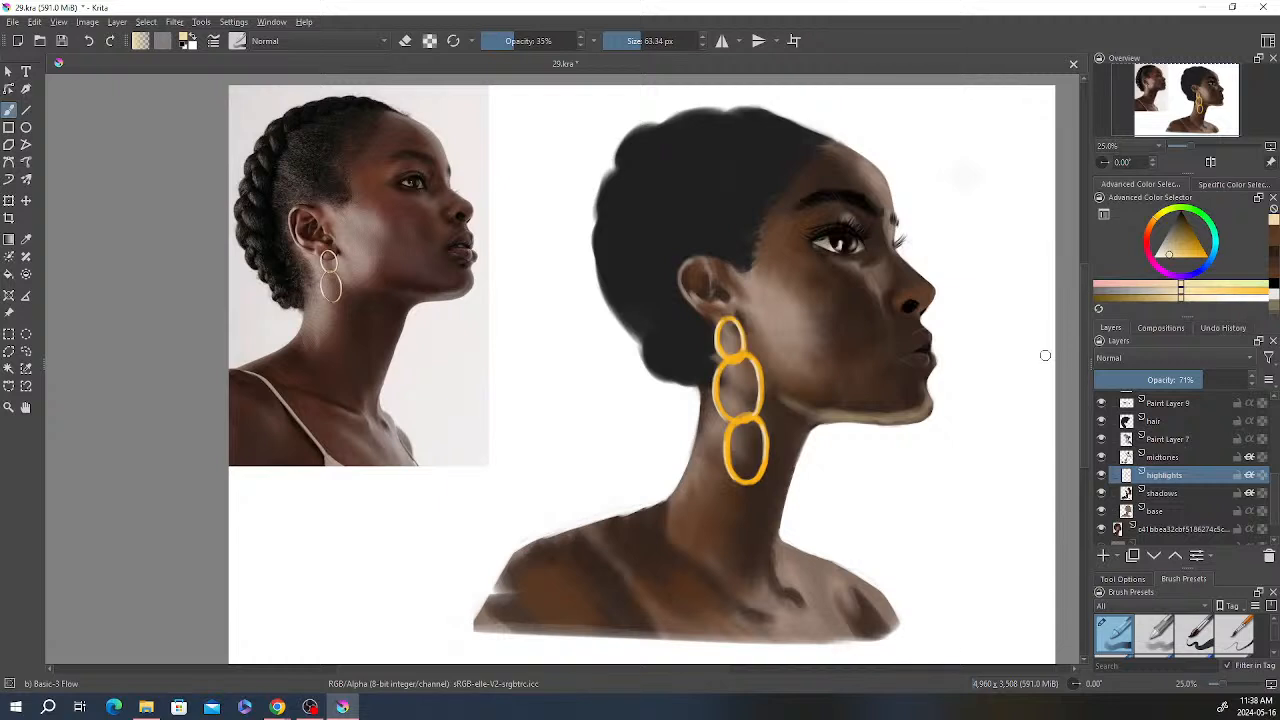
key(e)
drag(638, 43, 647, 44)
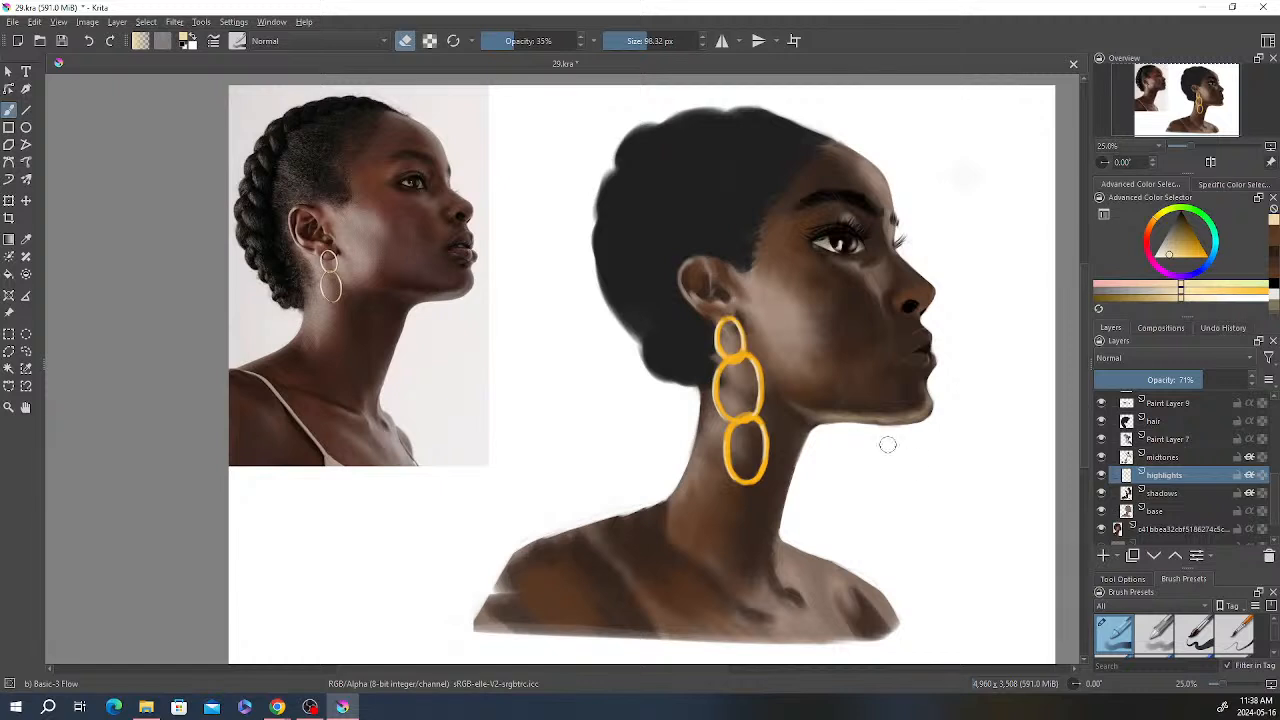
Step: Repaint and trim the jaw highlight with Basic-3 Flow, reducing its size to about 40 px, and switch to the Concept blender
key(e)
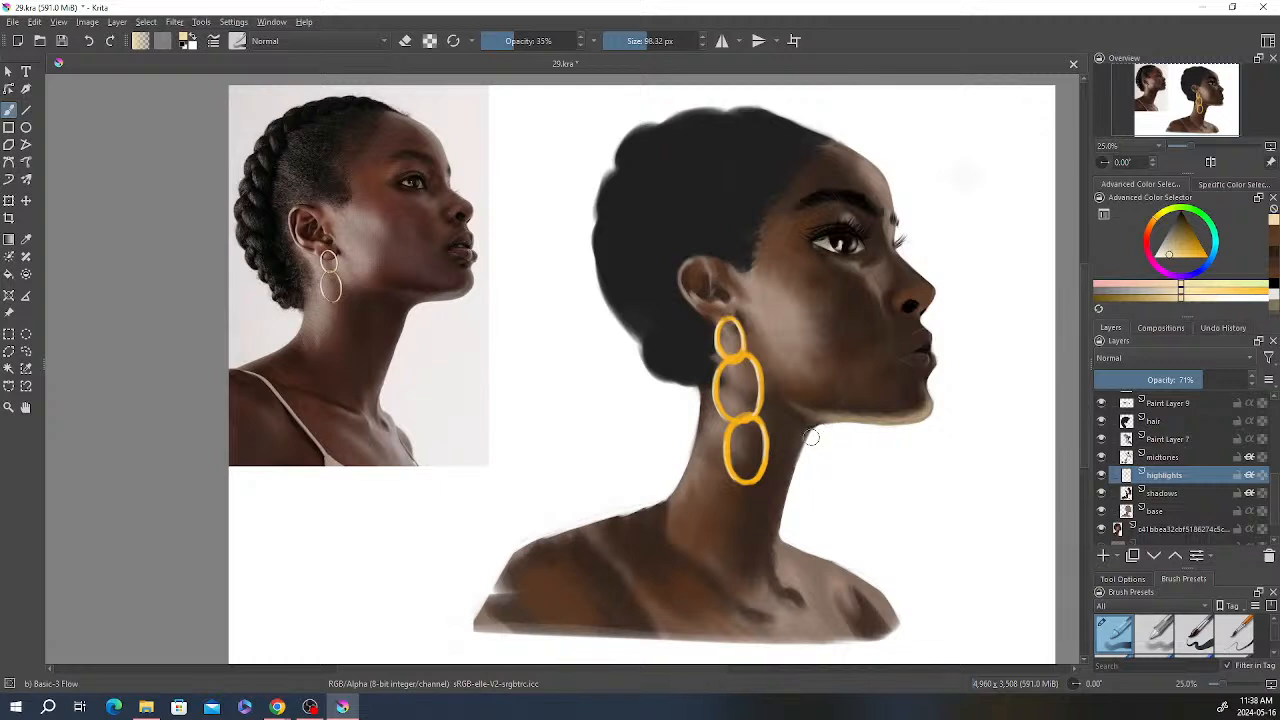
key(e)
click(642, 38)
key(e)
key(e)
right_click(851, 214)
click(240, 143)
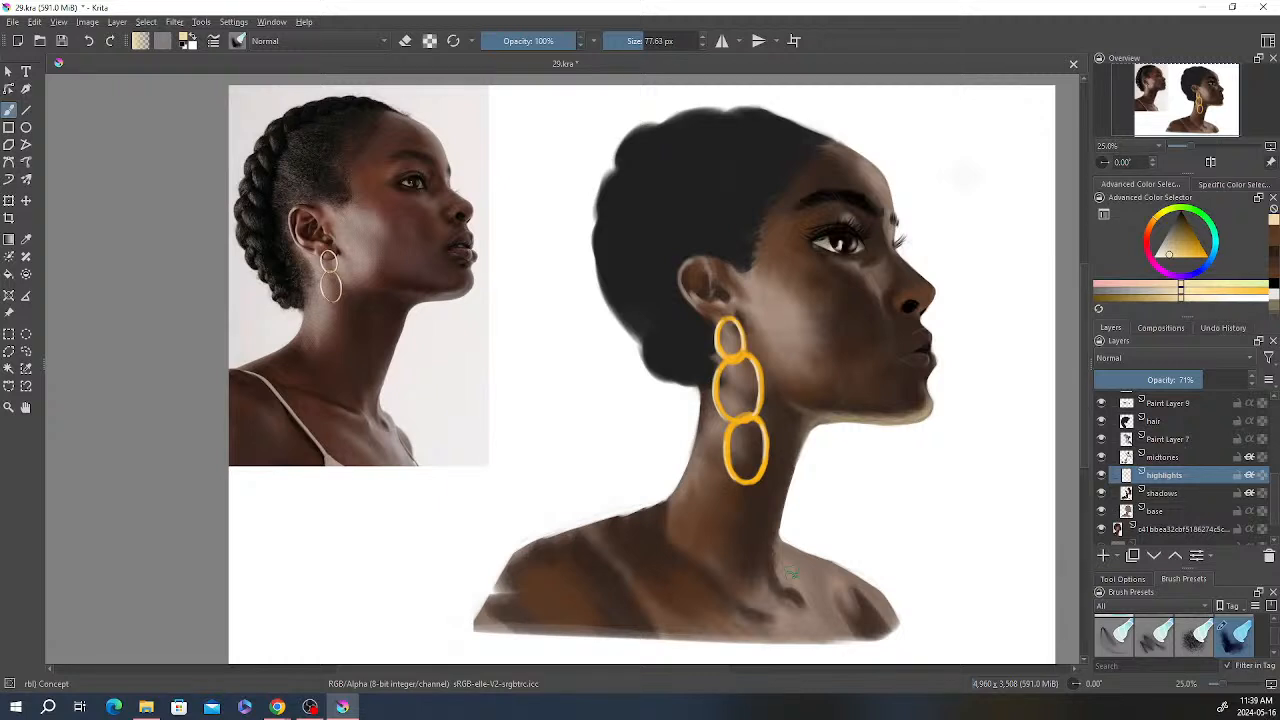
Step: Soften the highlights layer using Basic-3 Flow in erase mode at 27% opacity and about 94 px
right_click(886, 181)
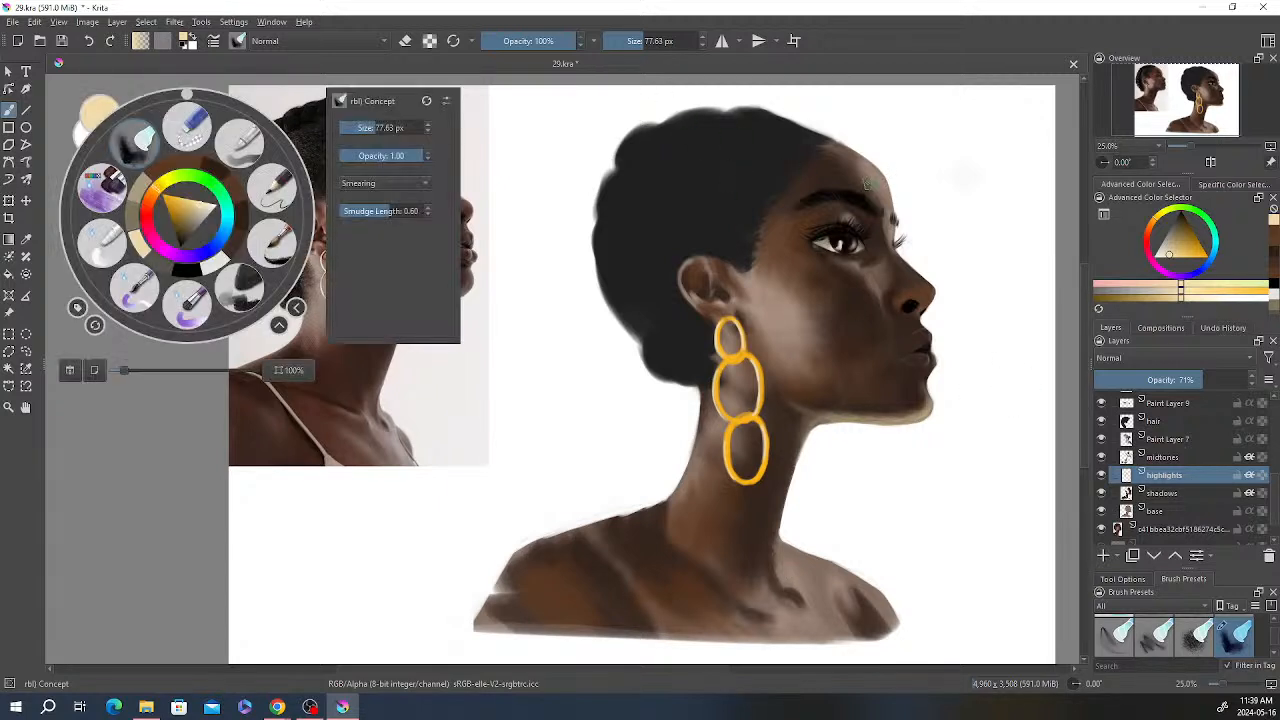
right_click(914, 190)
right_click(958, 204)
click(850, 148)
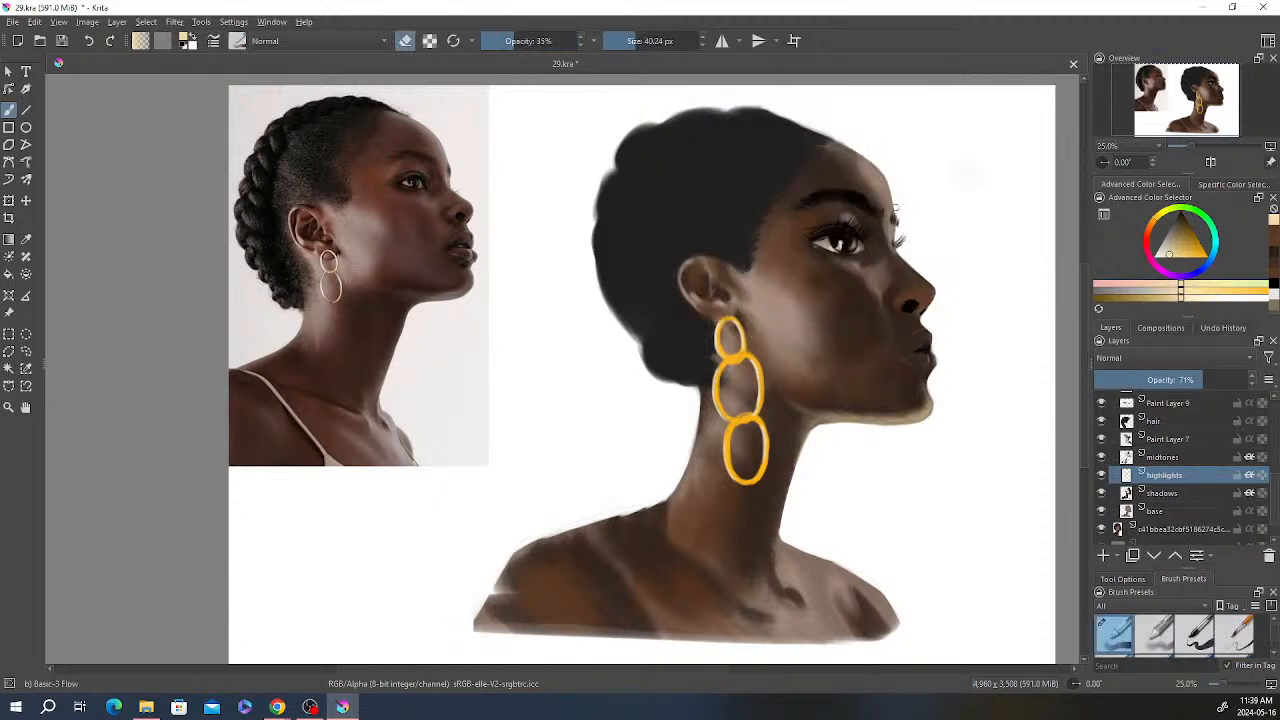
click(506, 43)
click(646, 43)
Step: On Paint Layer 7, turn off erasing, choose a dark brown and paint shading along the lower jaw, raising the brush opacity
click(1165, 439)
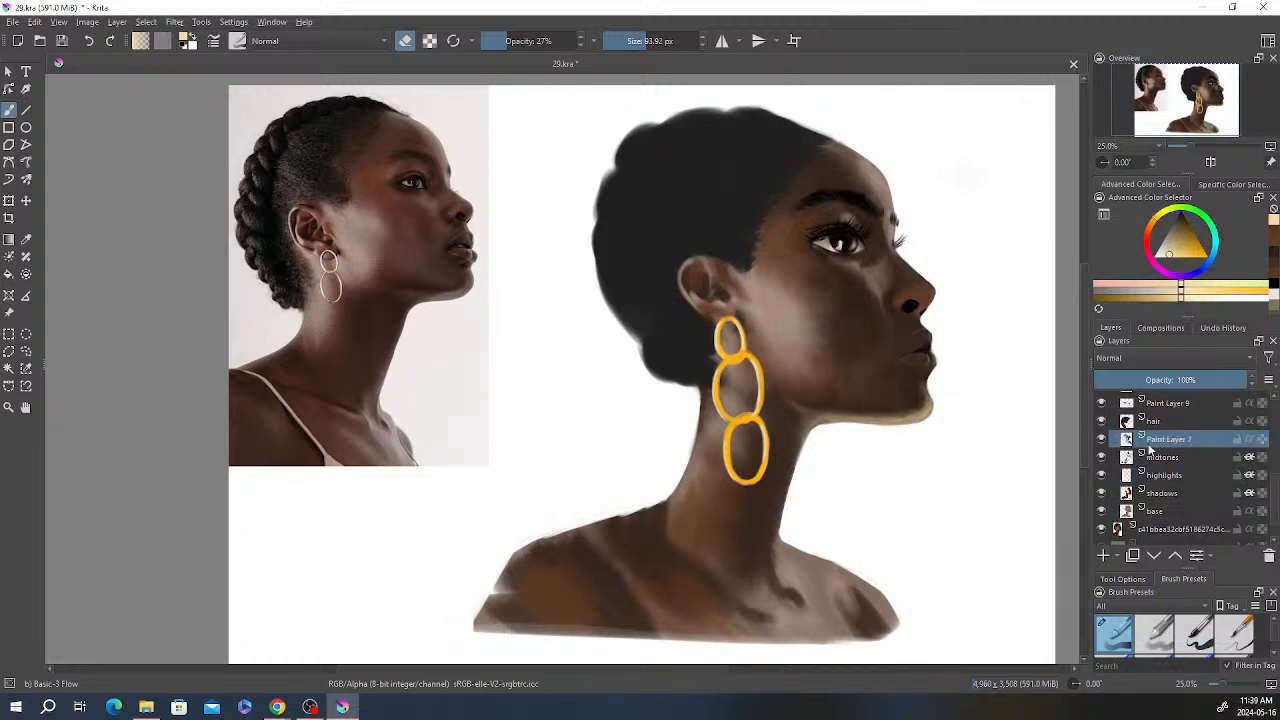
click(1102, 440)
click(1102, 440)
key(e)
right_click(770, 206)
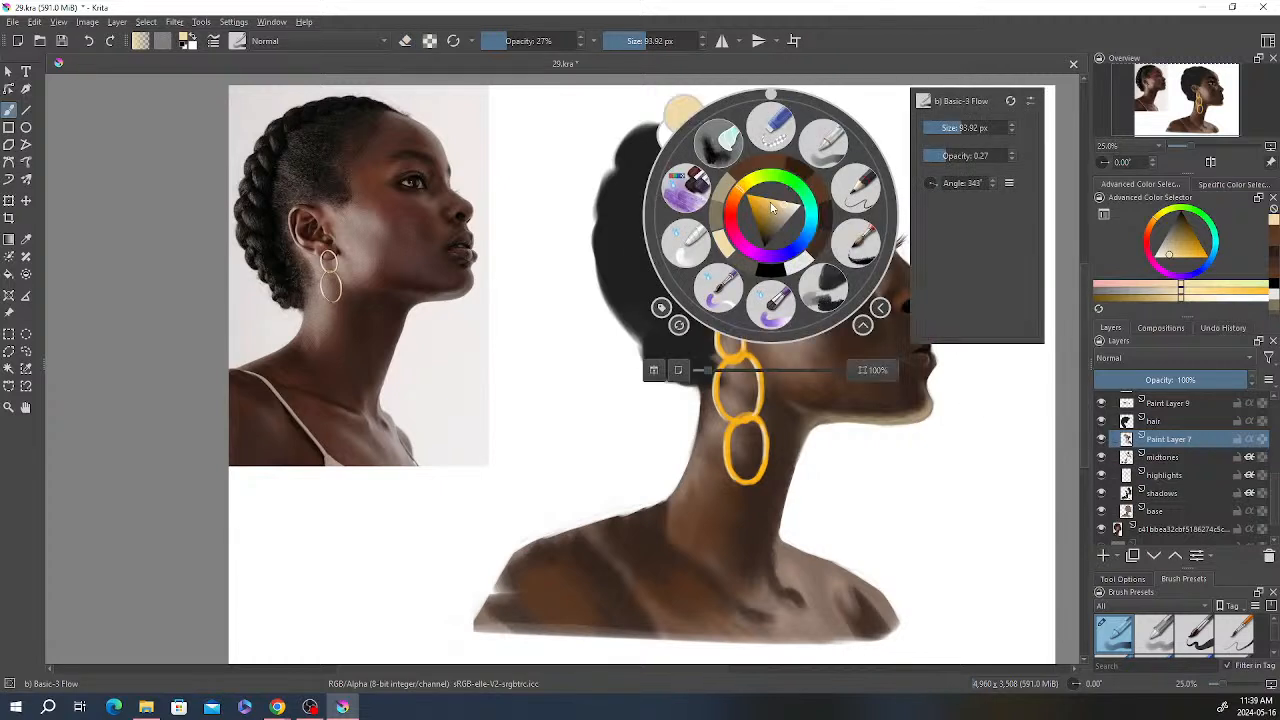
click(831, 218)
drag(828, 400, 848, 400)
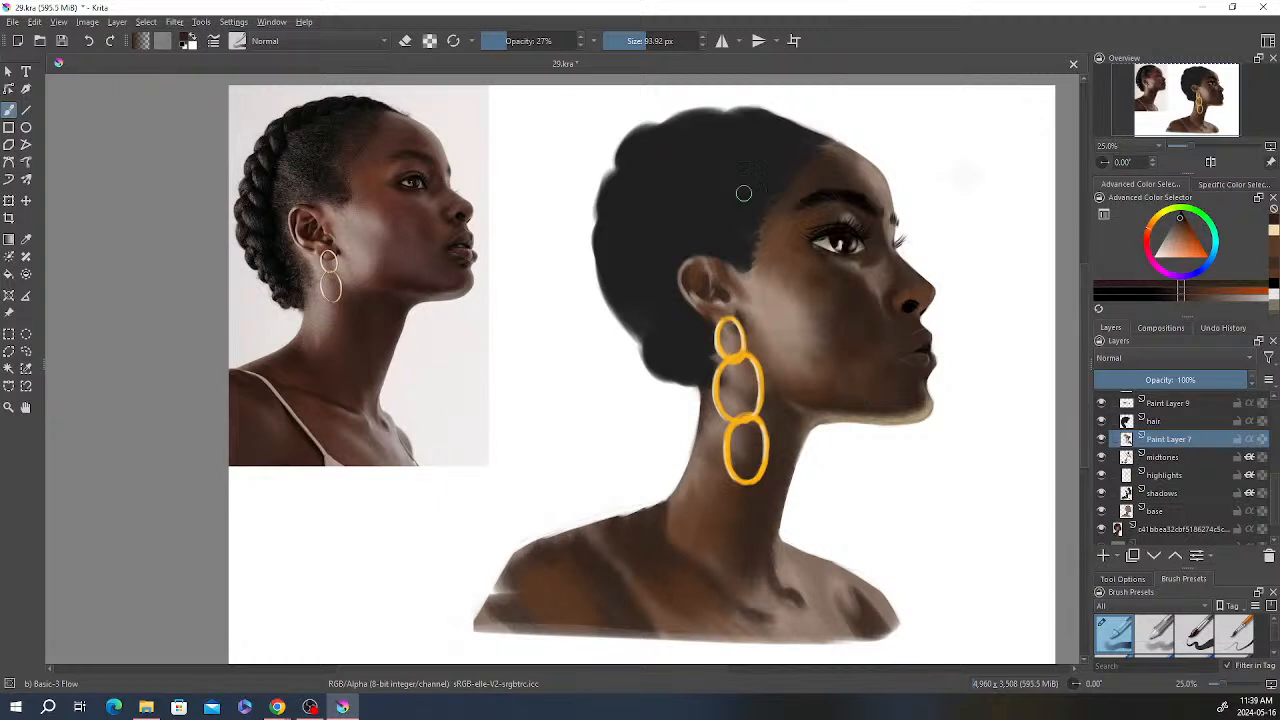
click(540, 40)
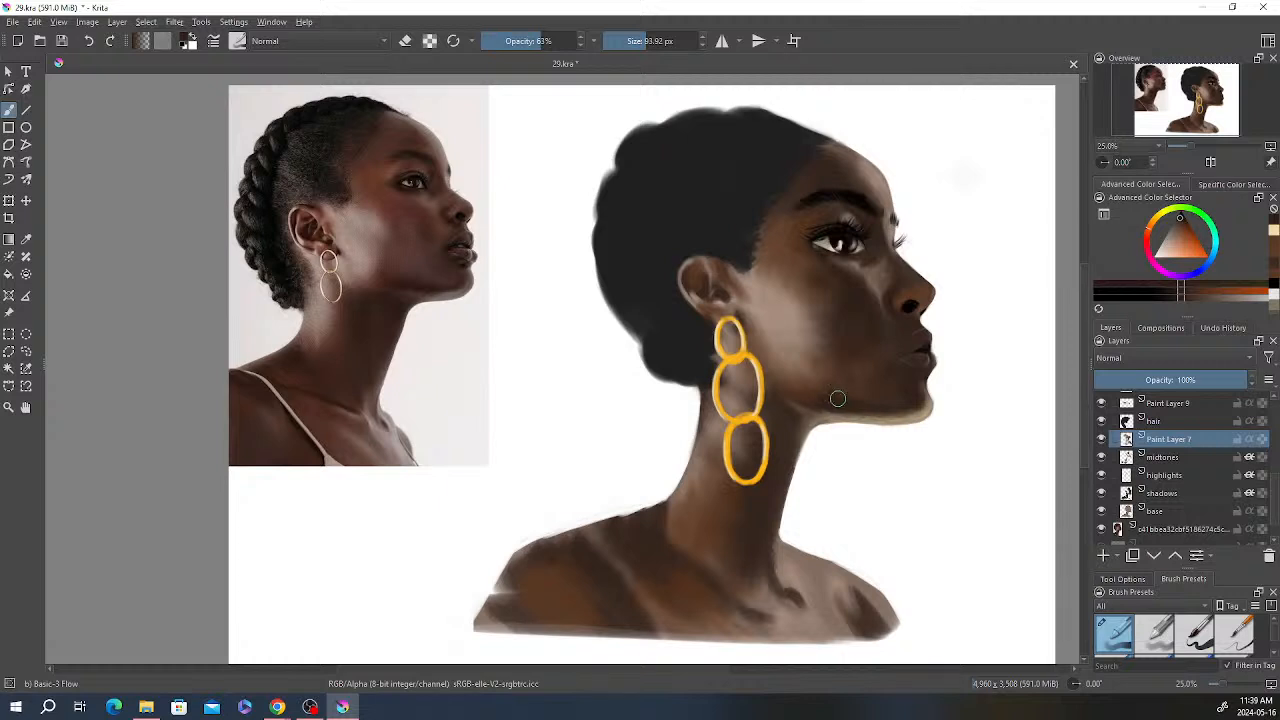
mouse_move(838, 399)
mouse_down()
mouse_move(857, 400)
mouse_move(807, 387)
mouse_up()
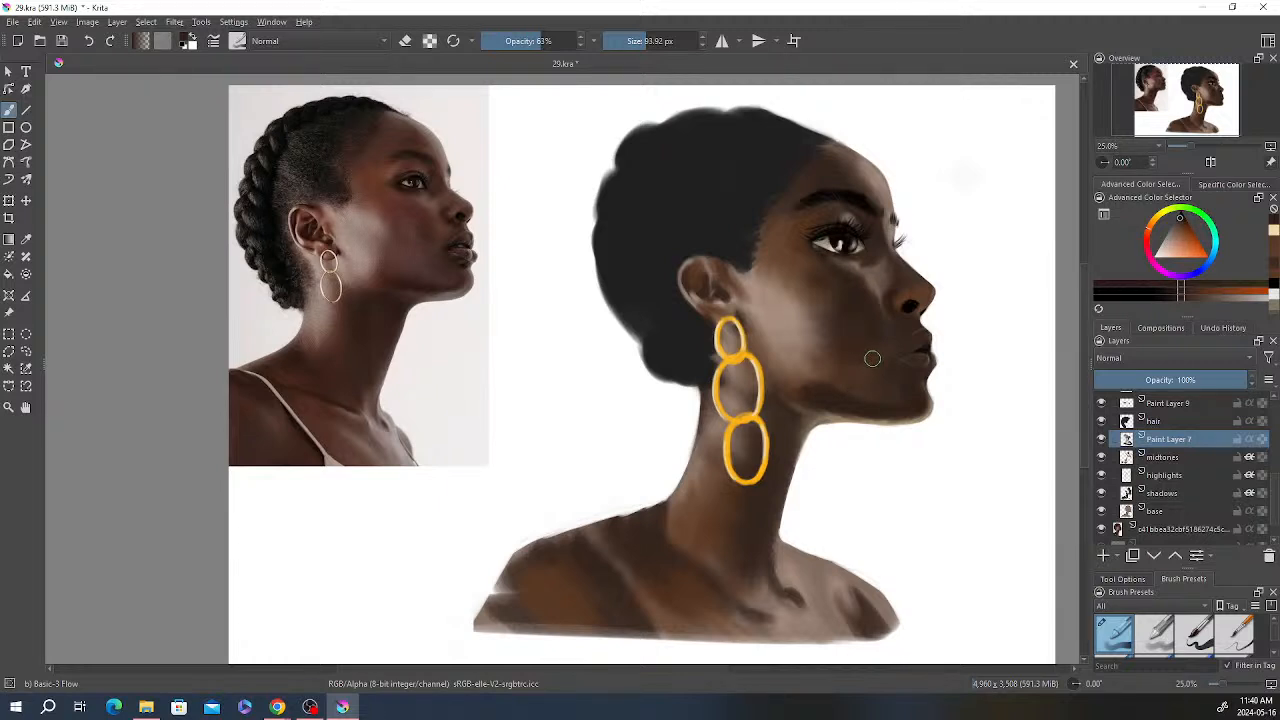
Step: Switch Basic-3 Flow to erase mode and compare the painted jaw with the jawline in the reference photo
key(e)
scroll(442, 272, up, 4)
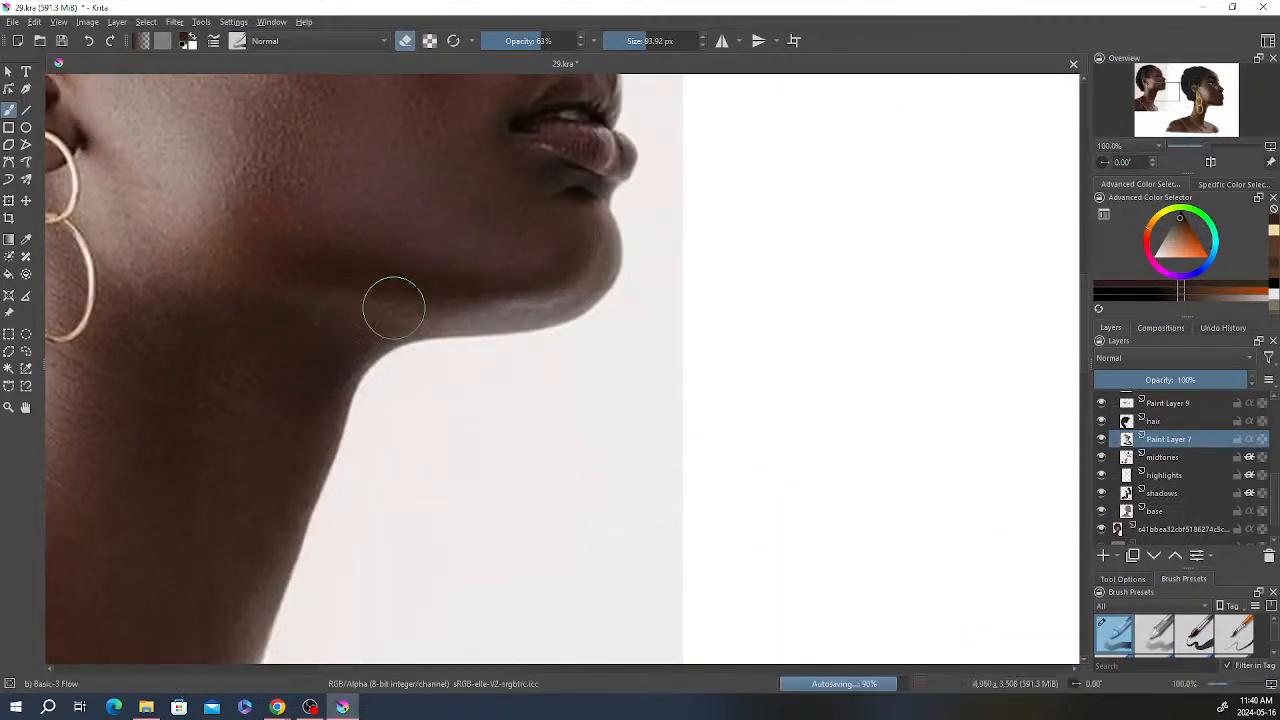
scroll(377, 276, down, 3)
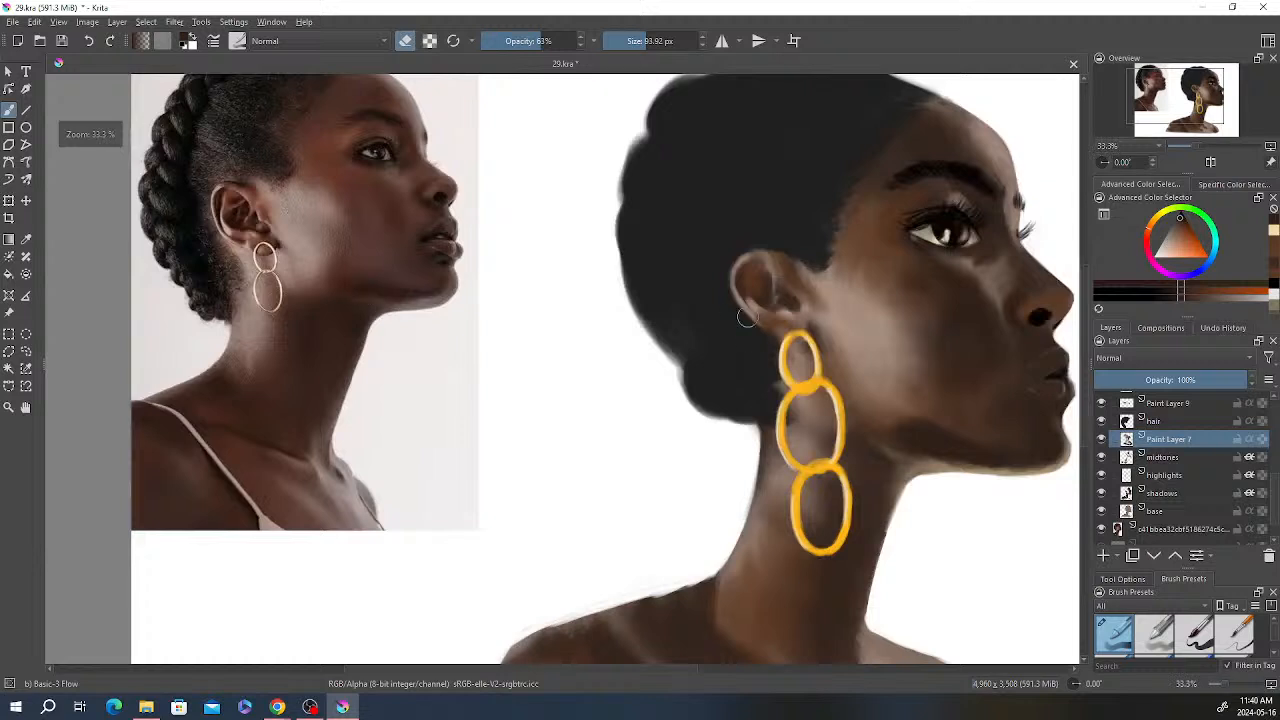
drag(806, 300, 722, 251)
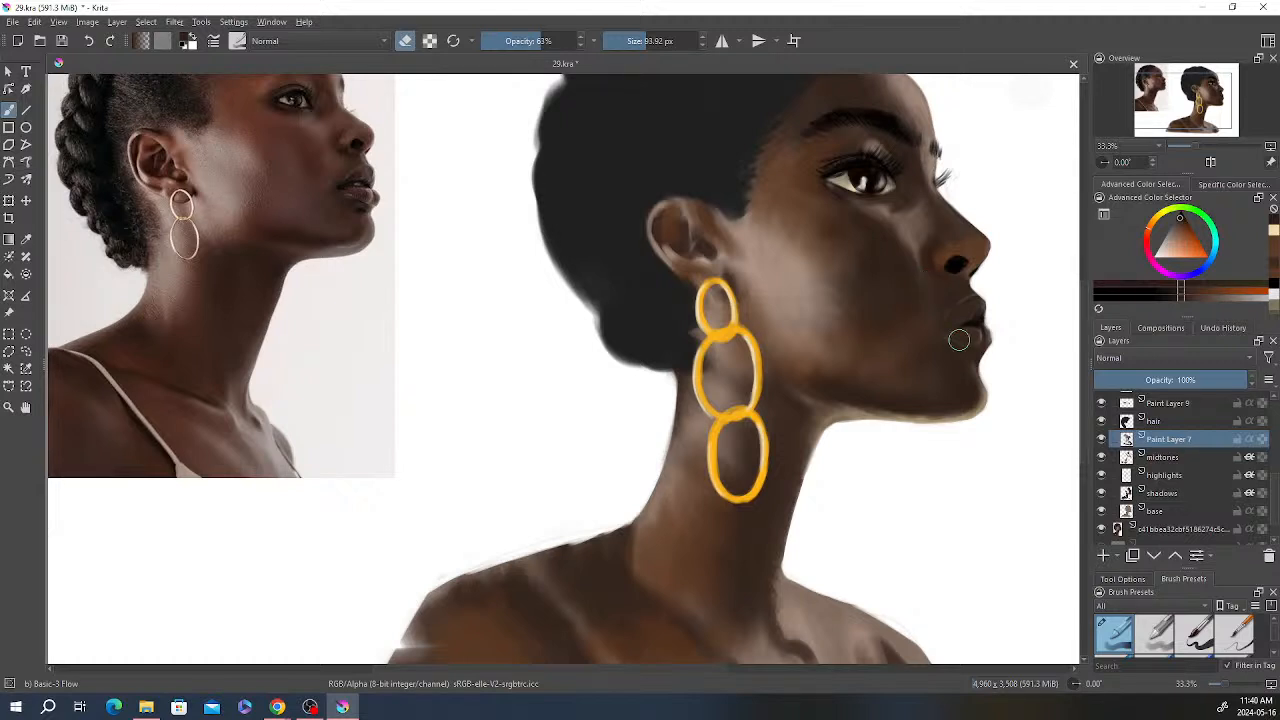
Step: Blend the jaw highlight on the highlights layer with the Concept blender at about 74 px and 100% opacity, toggling the layer's visibility to compare
right_click(964, 291)
click(795, 207)
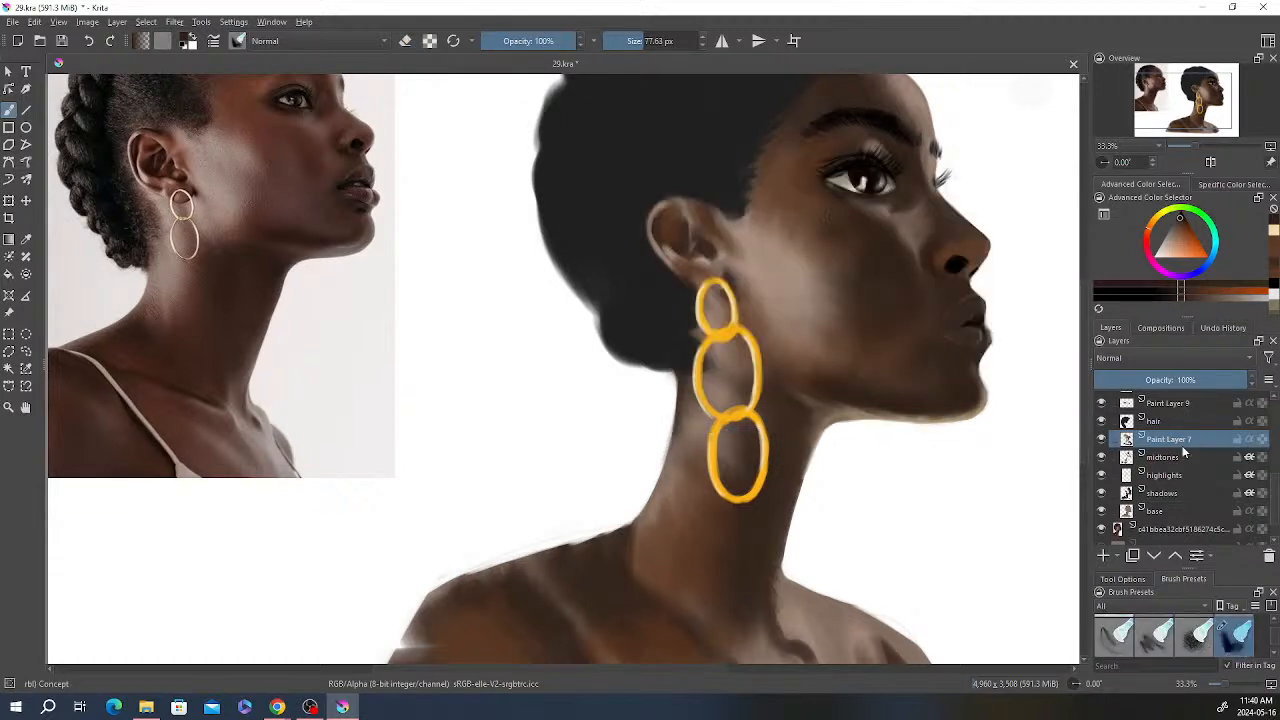
click(1184, 476)
drag(646, 41, 672, 41)
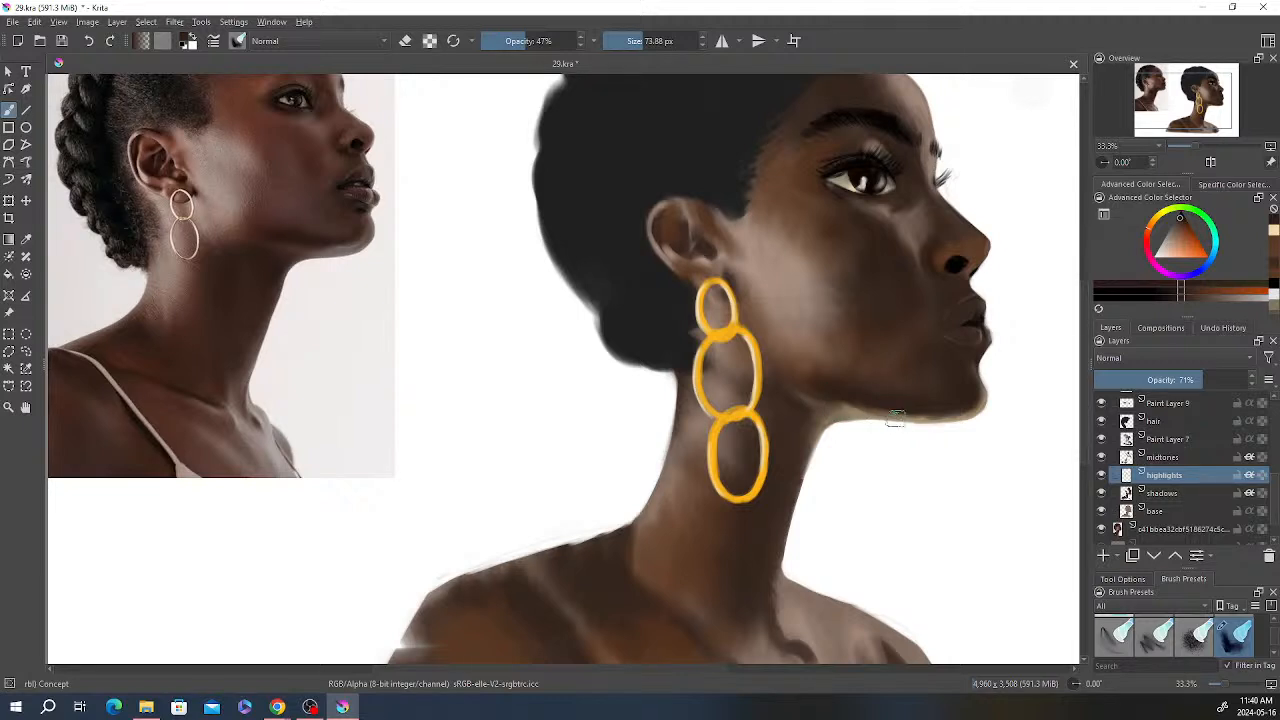
drag(552, 41, 600, 50)
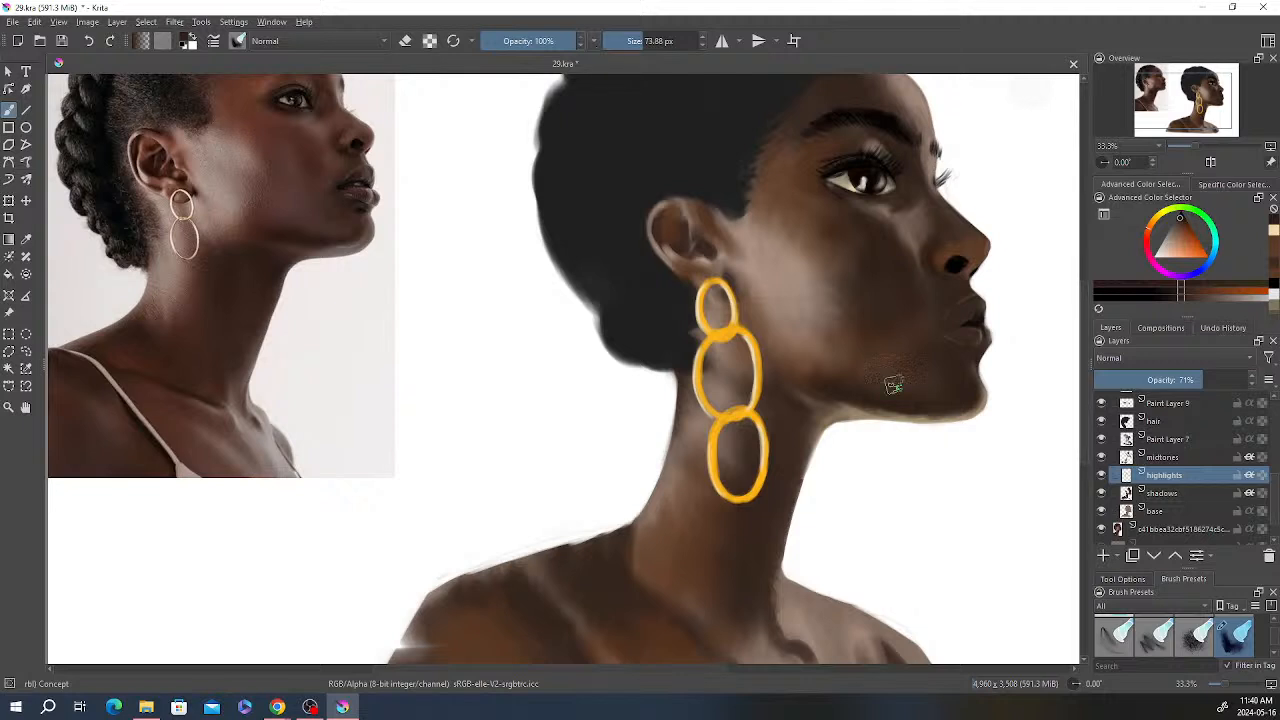
click(1102, 474)
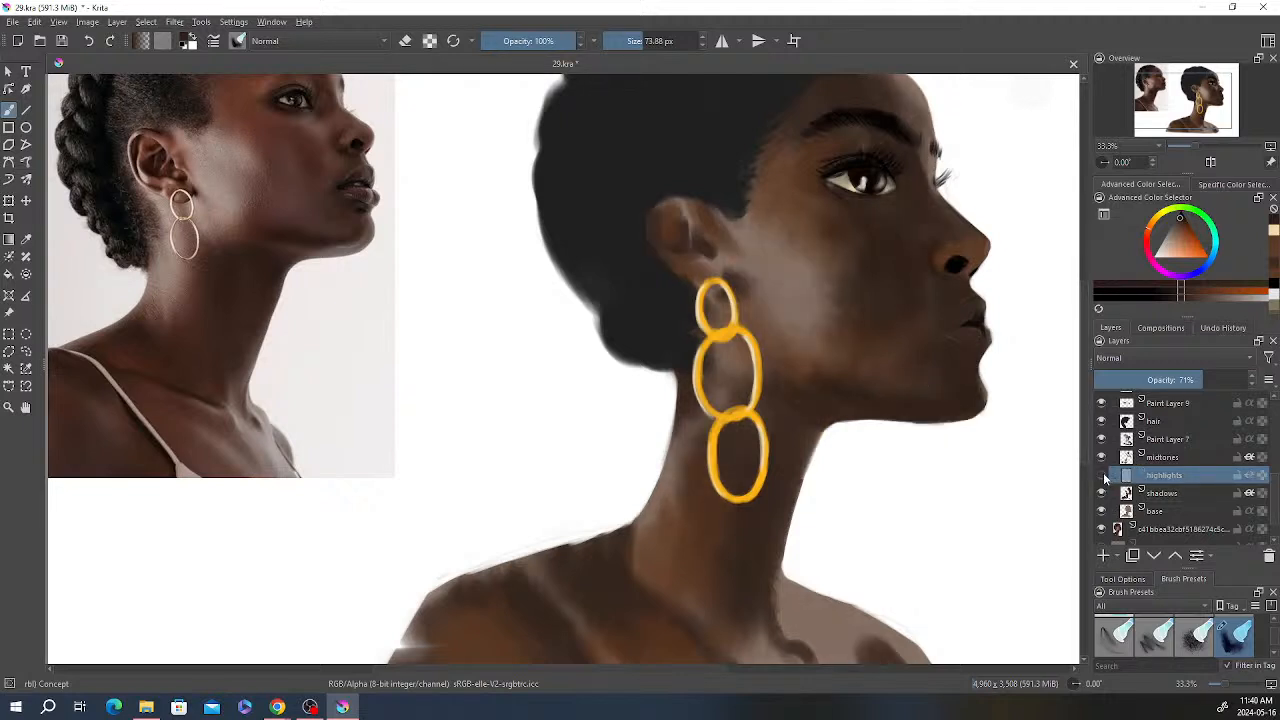
click(1102, 474)
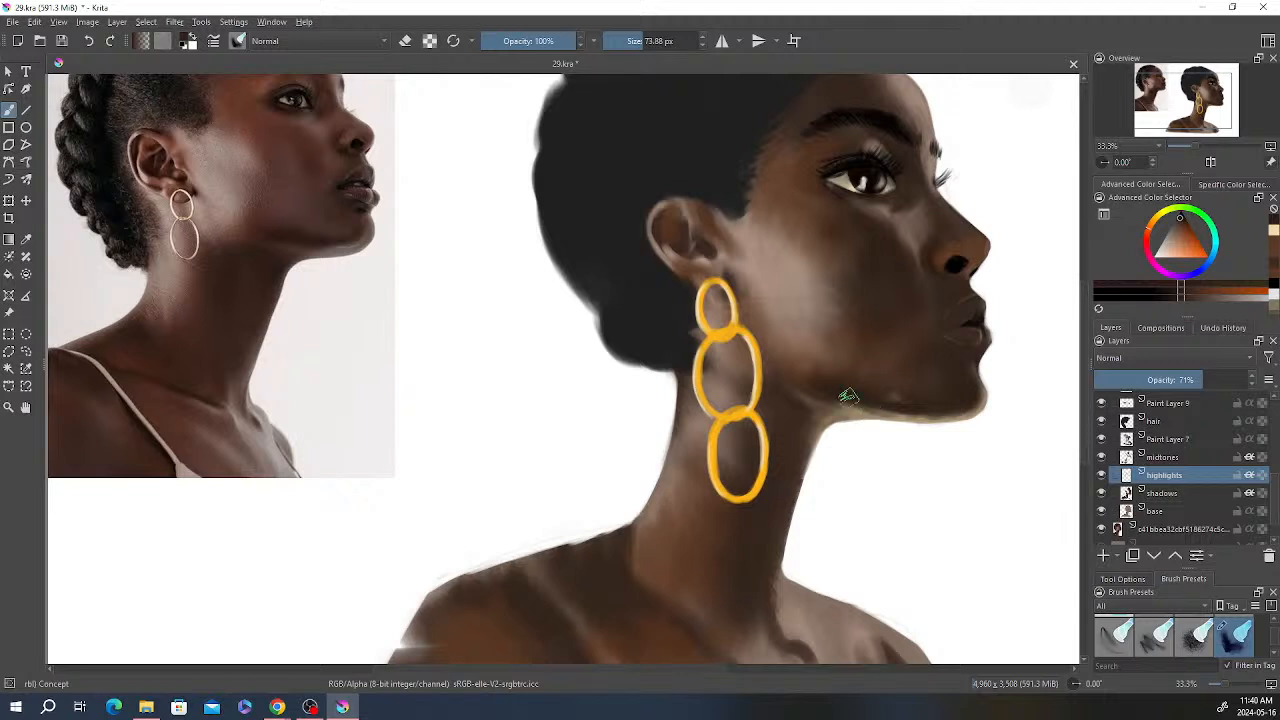
key(e)
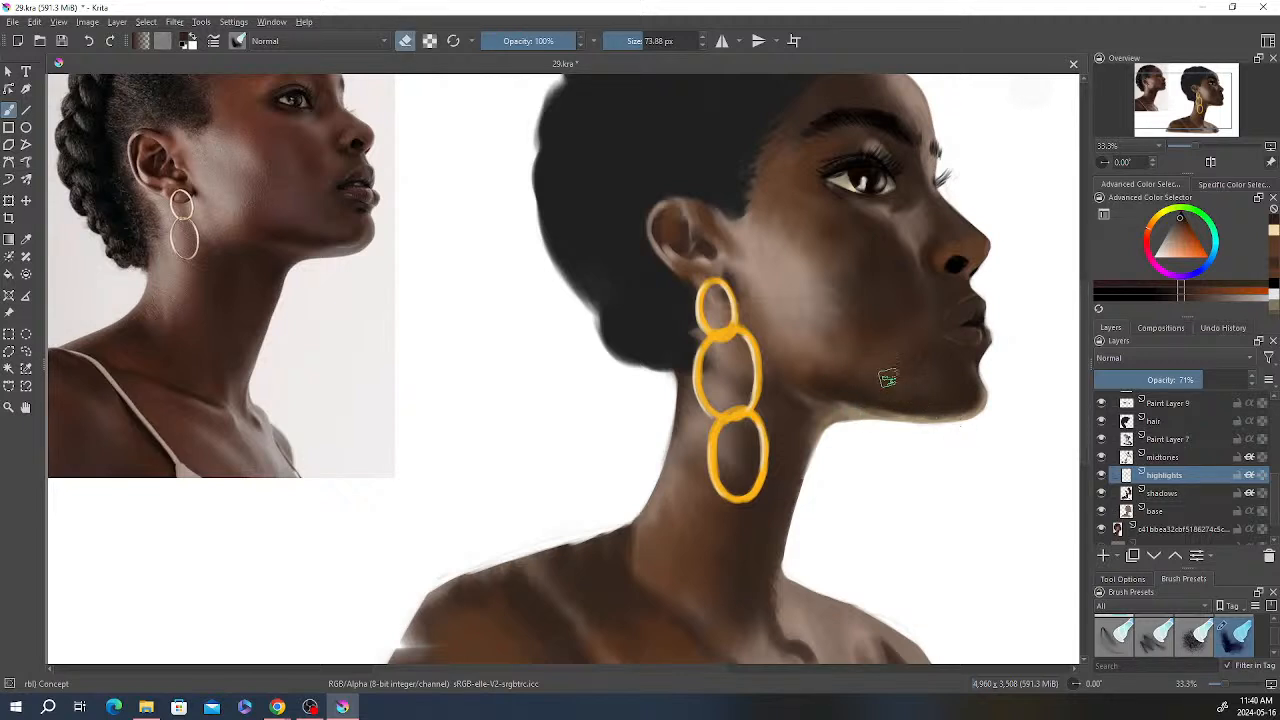
Step: On Paint Layer 7, reduce the Concept blender to about 54 px and blend the dark shading along the lower jaw and chin
click(1175, 444)
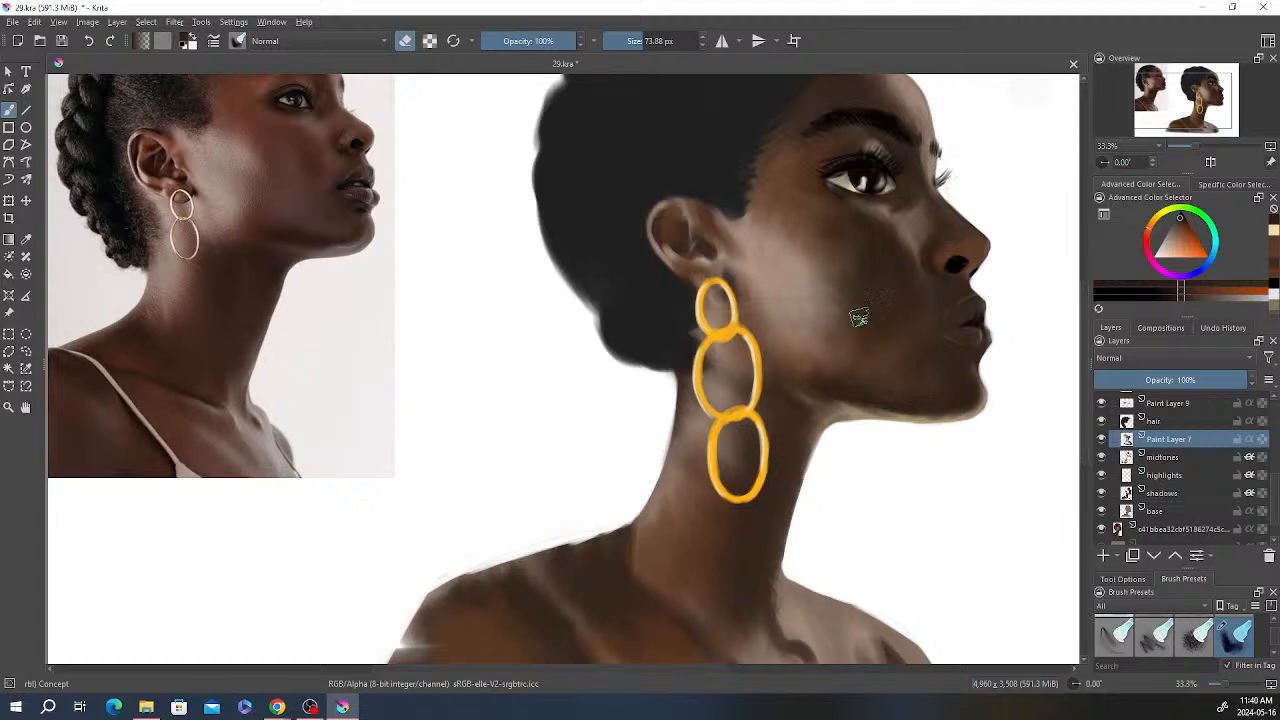
drag(651, 41, 645, 62)
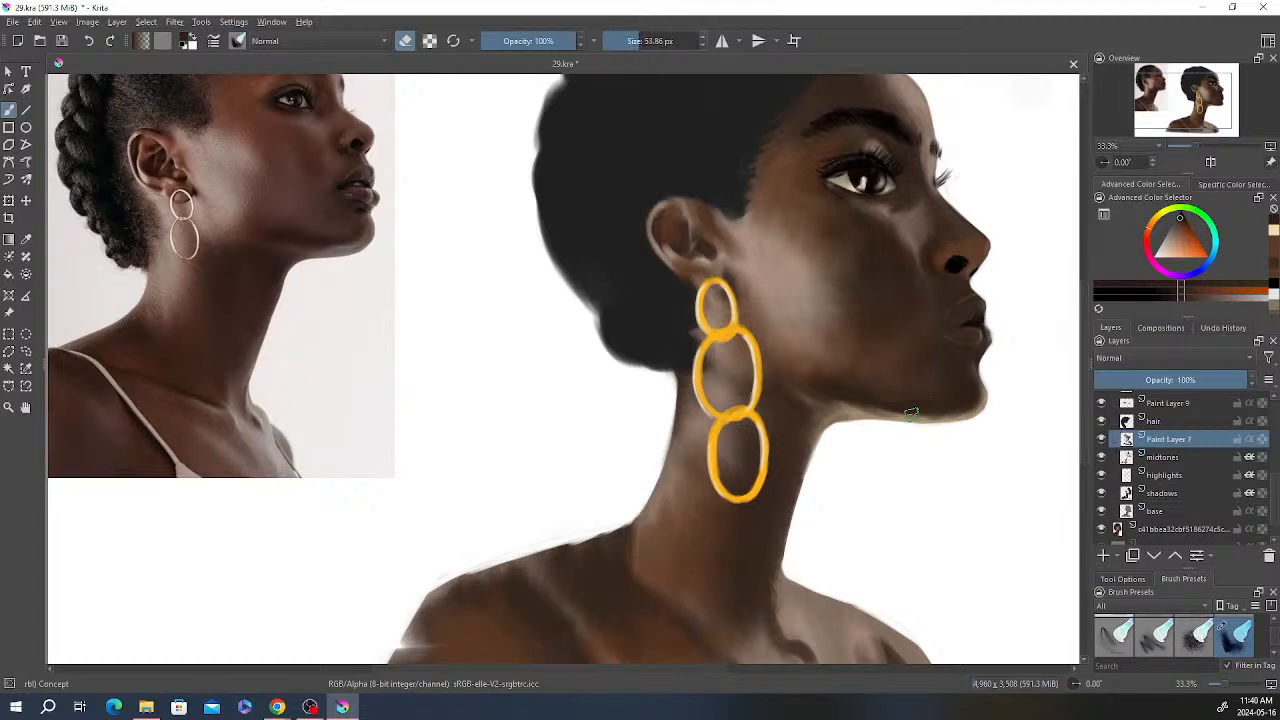
scroll(951, 439, up, 1)
drag(944, 420, 964, 449)
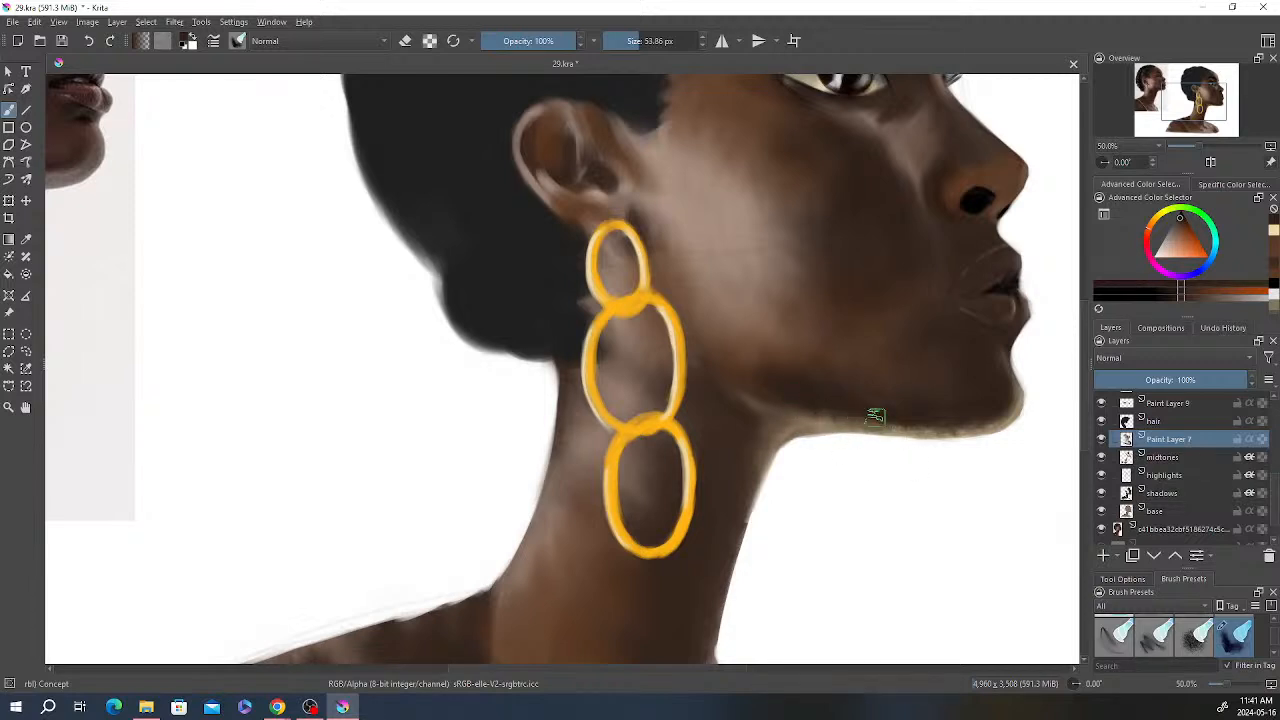
Step: Refine the jaw shading on Paint Layer 7 with Basic-3 Flow in erase mode at about 63 px and 42% opacity
click(1176, 476)
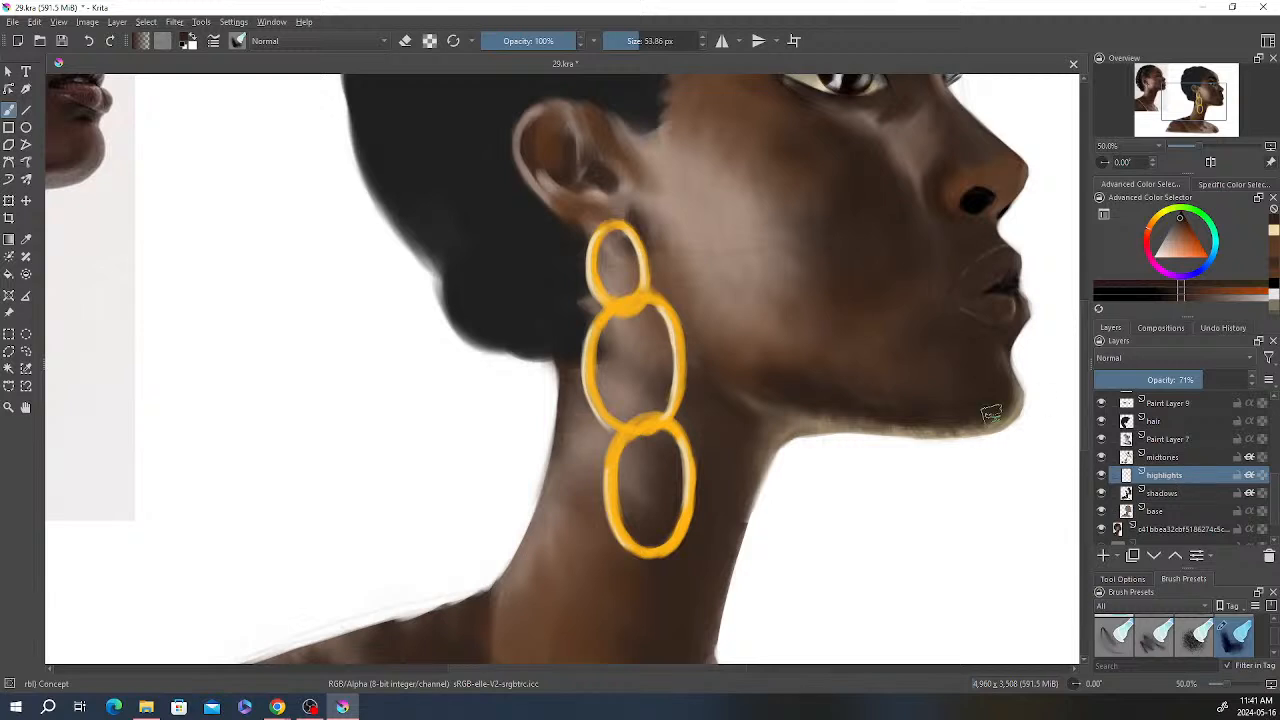
right_click(770, 216)
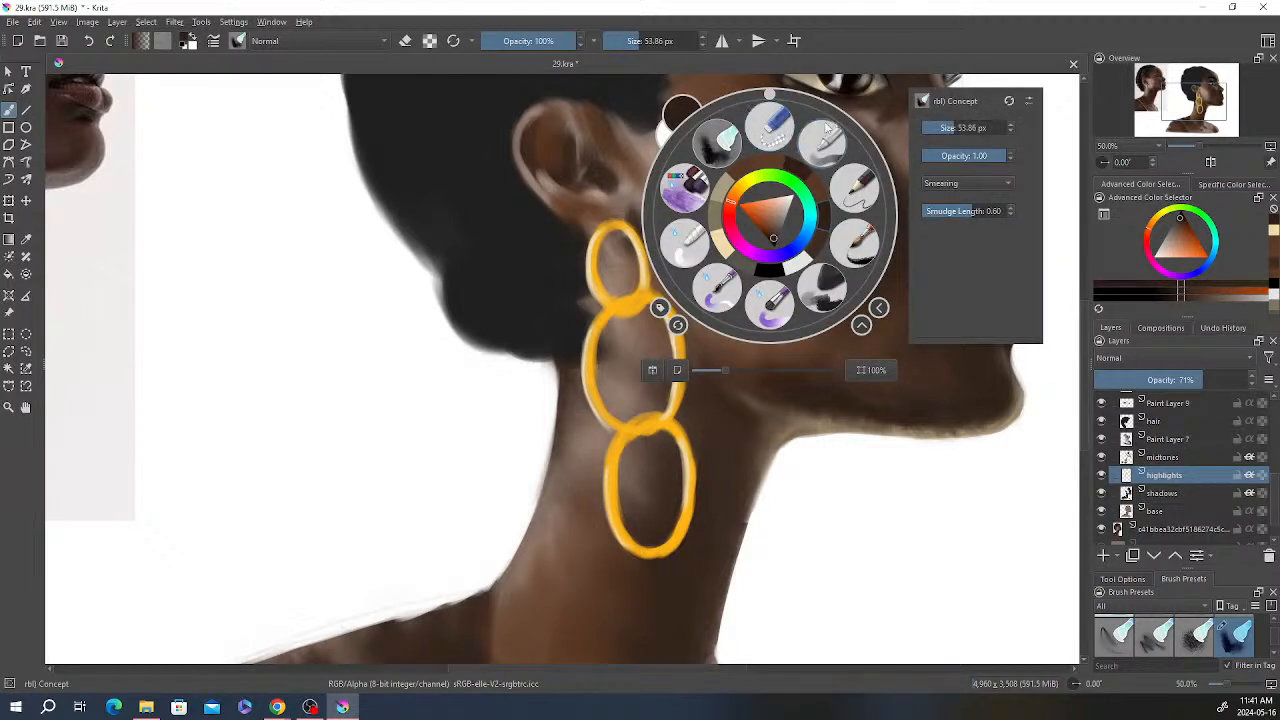
click(828, 143)
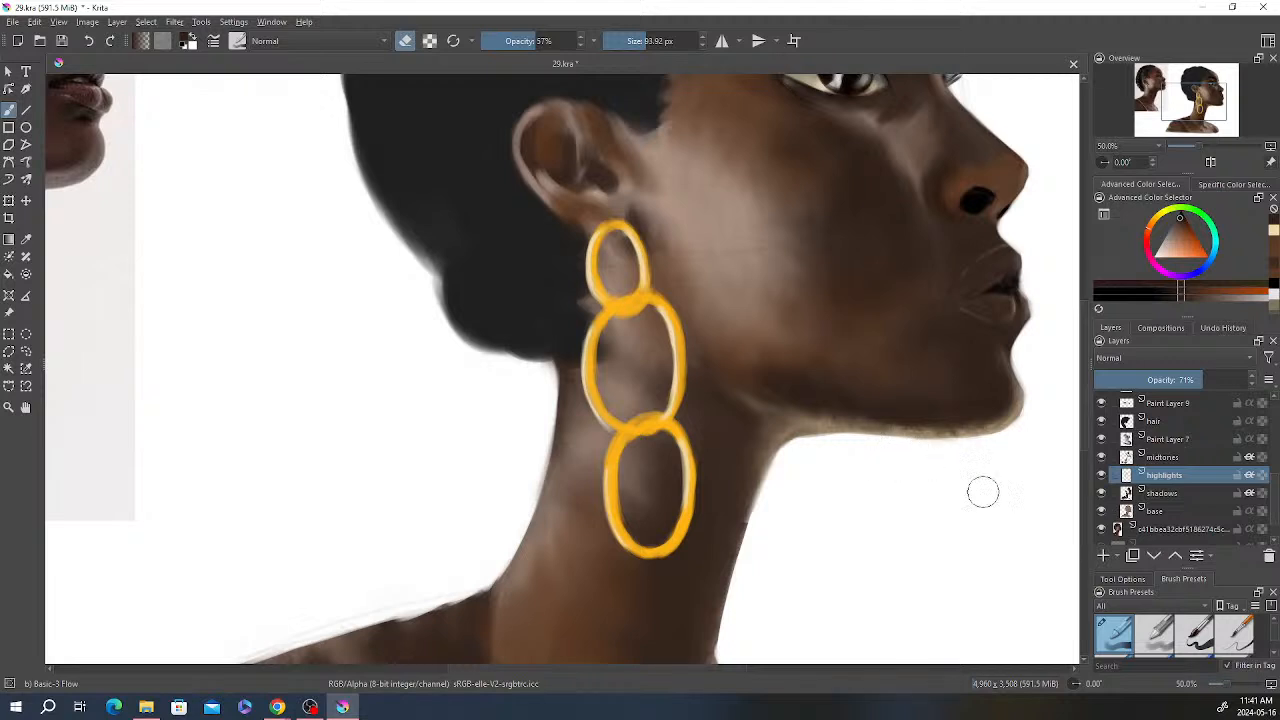
click(1170, 440)
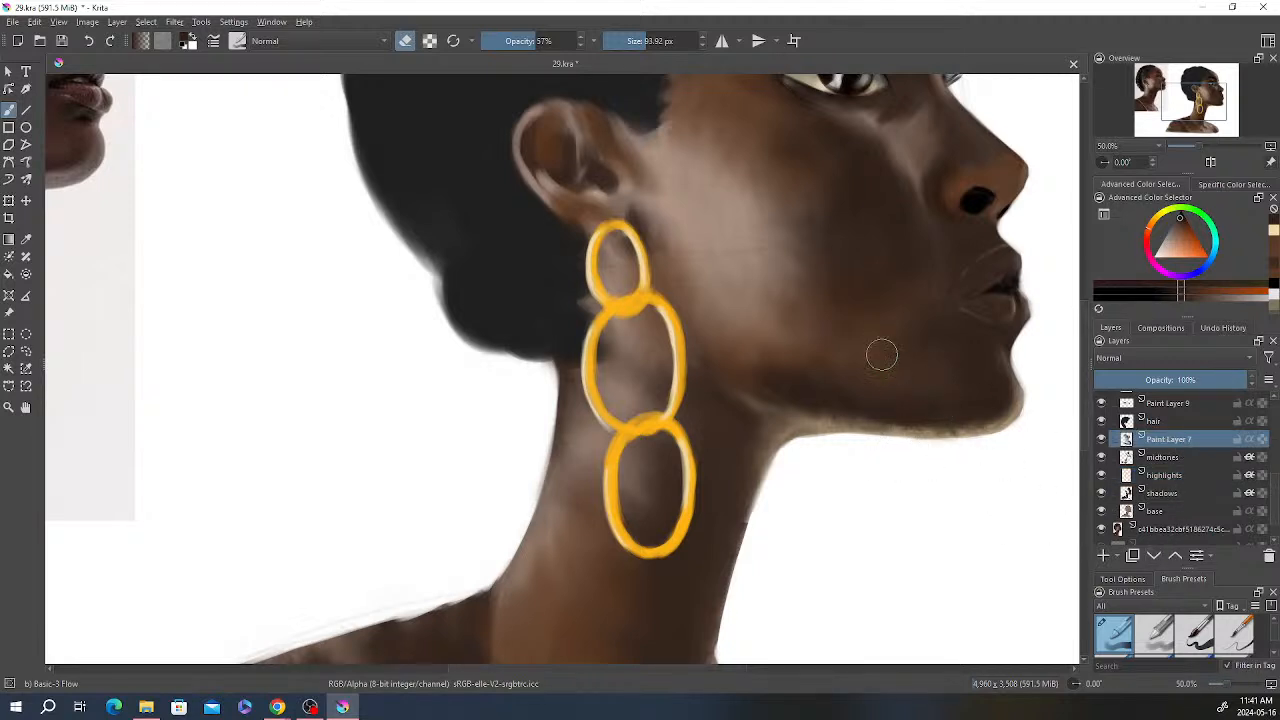
click(641, 41)
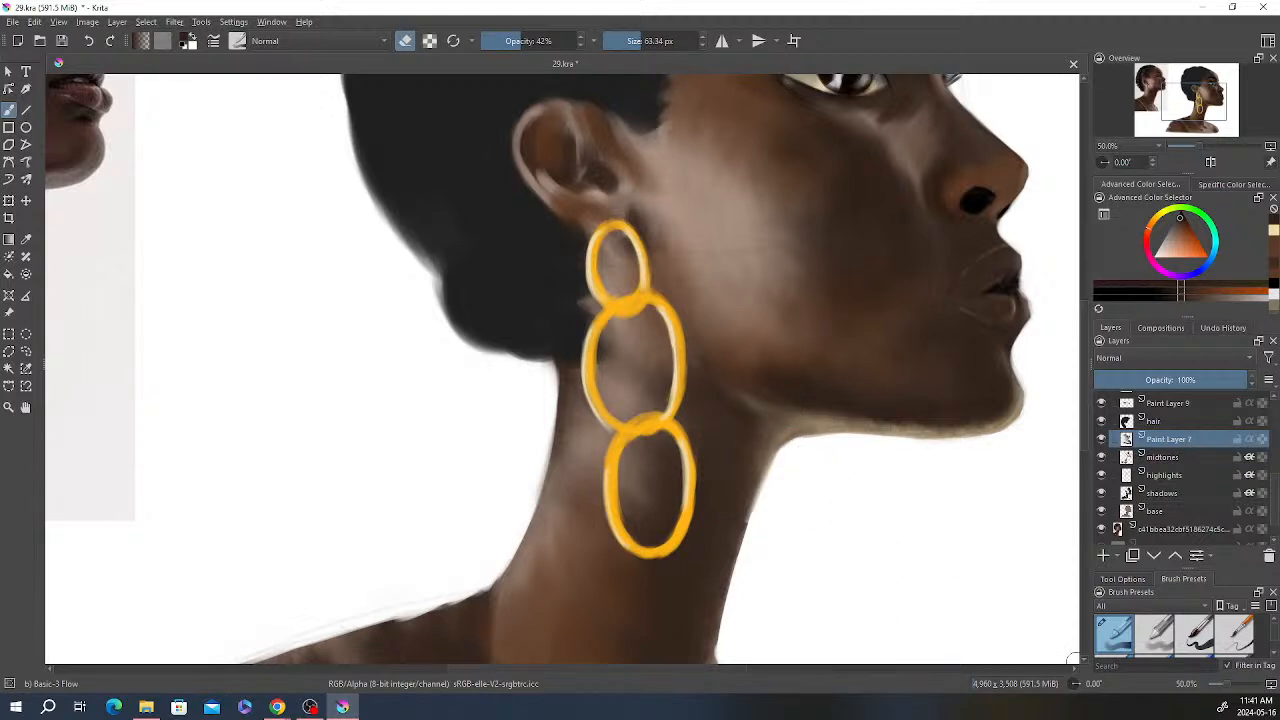
scroll(1020, 526, down, 3)
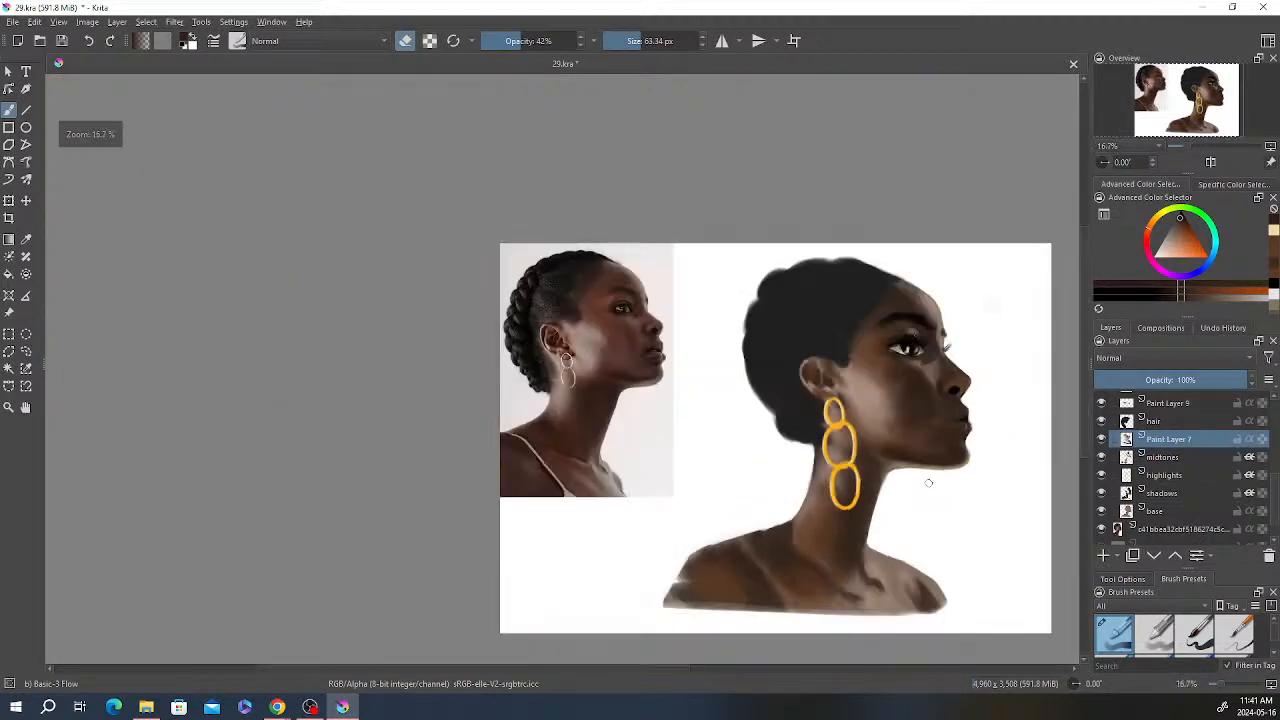
drag(969, 473, 920, 428)
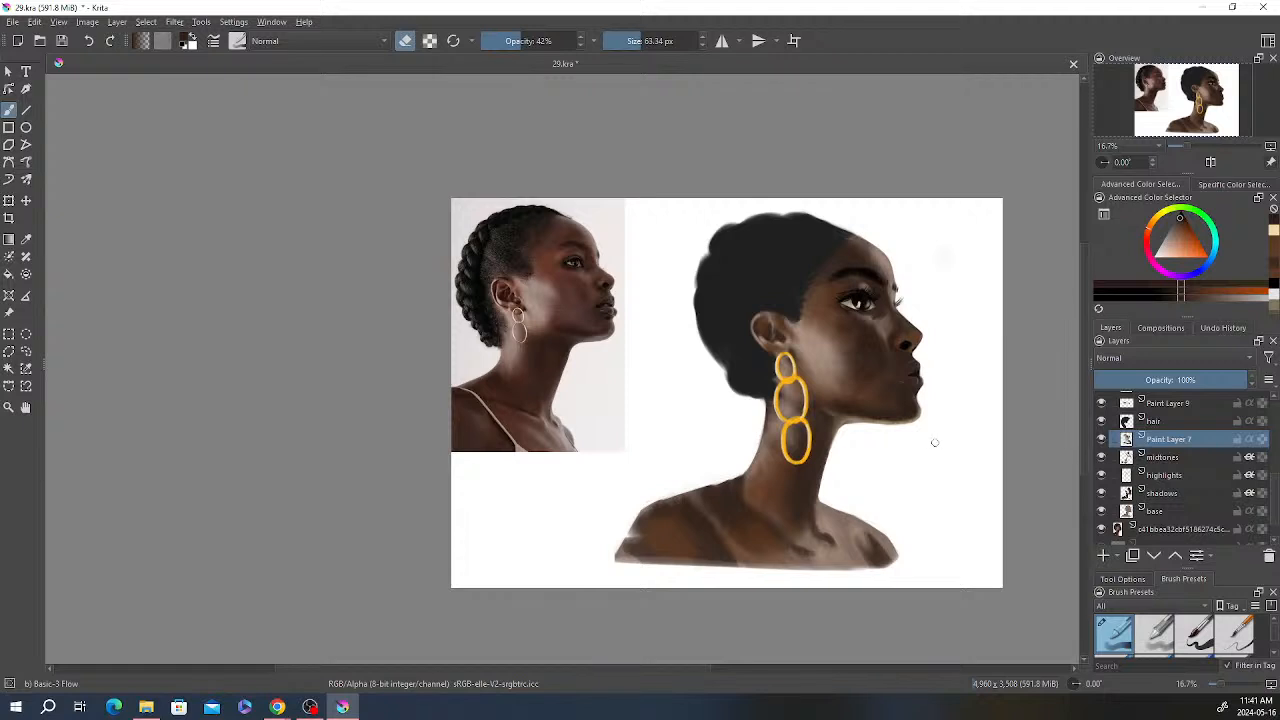
scroll(950, 440, up, 1)
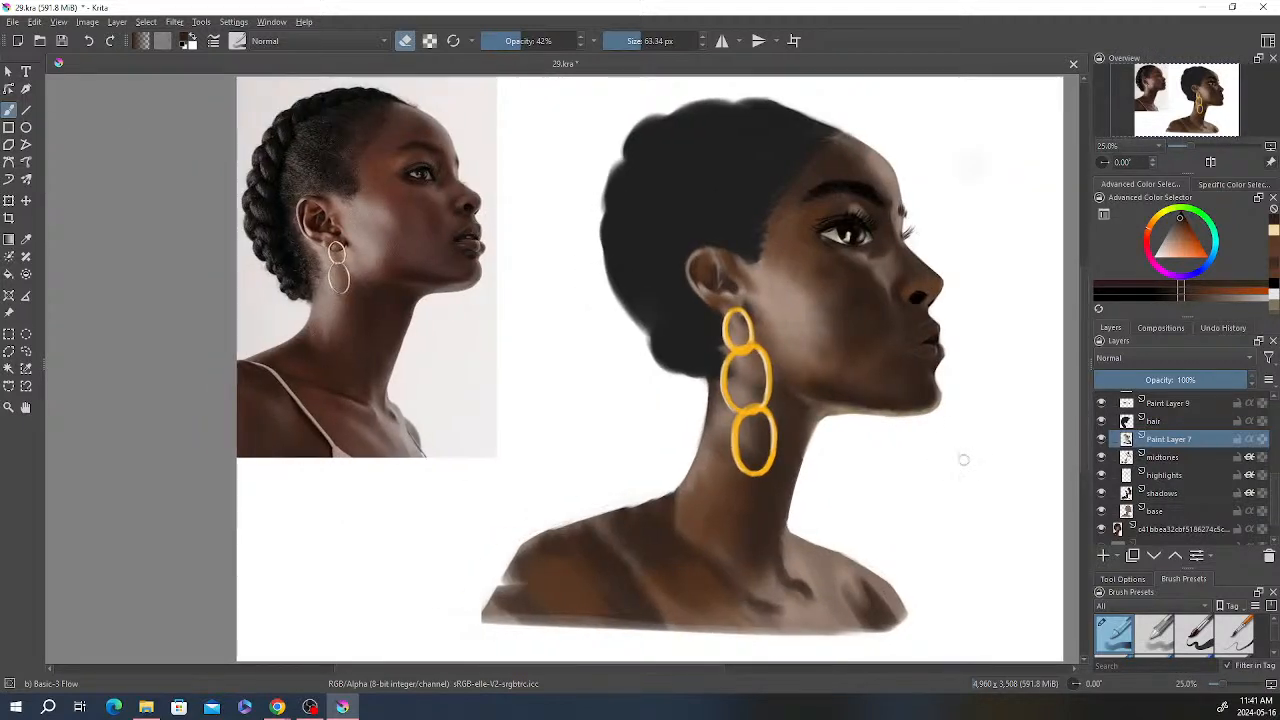
Step: Touch up the chin and jawline shading on Paint Layer 7, alternating Basic-3 Flow between painting and erasing, and save the document
click(1163, 475)
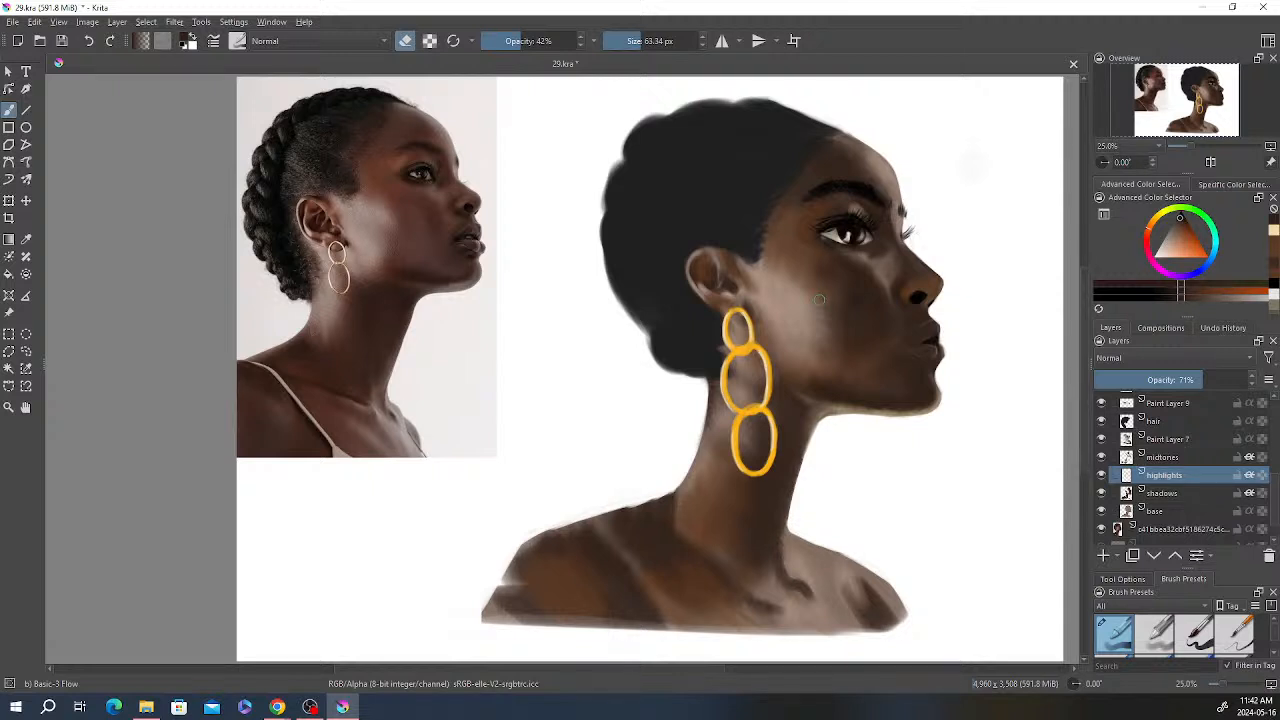
key(e)
click(1176, 440)
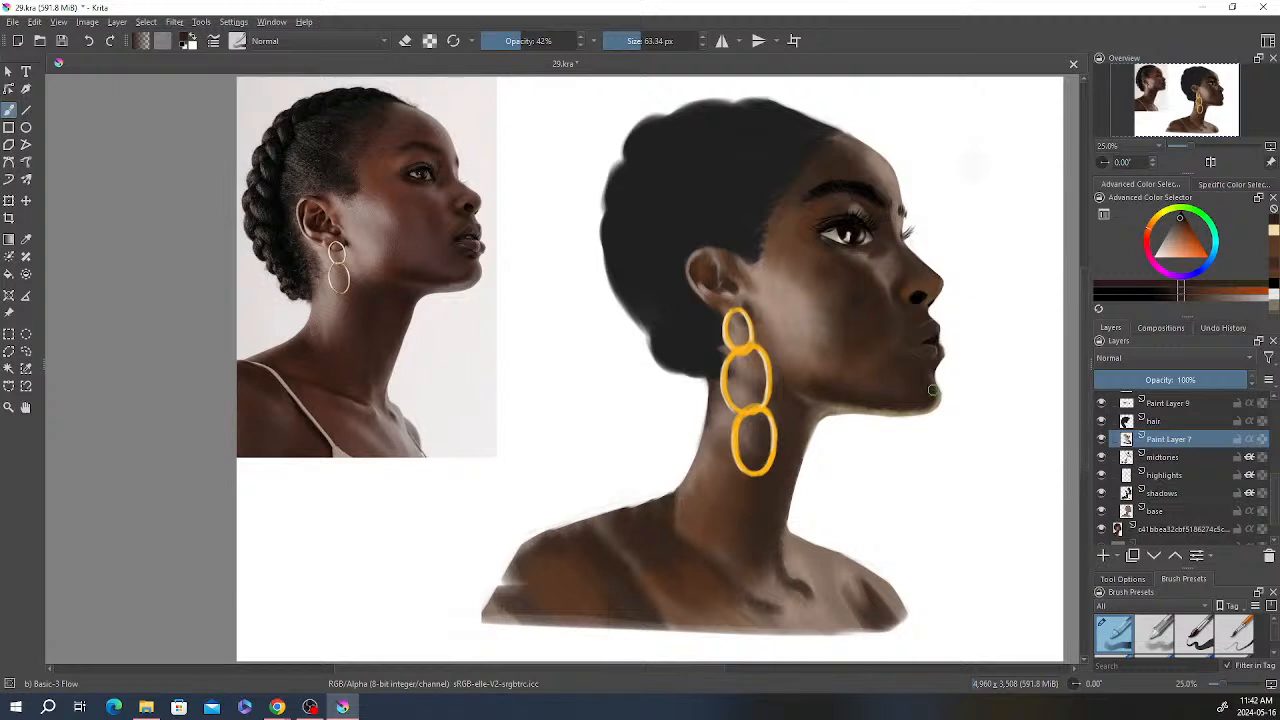
key(e)
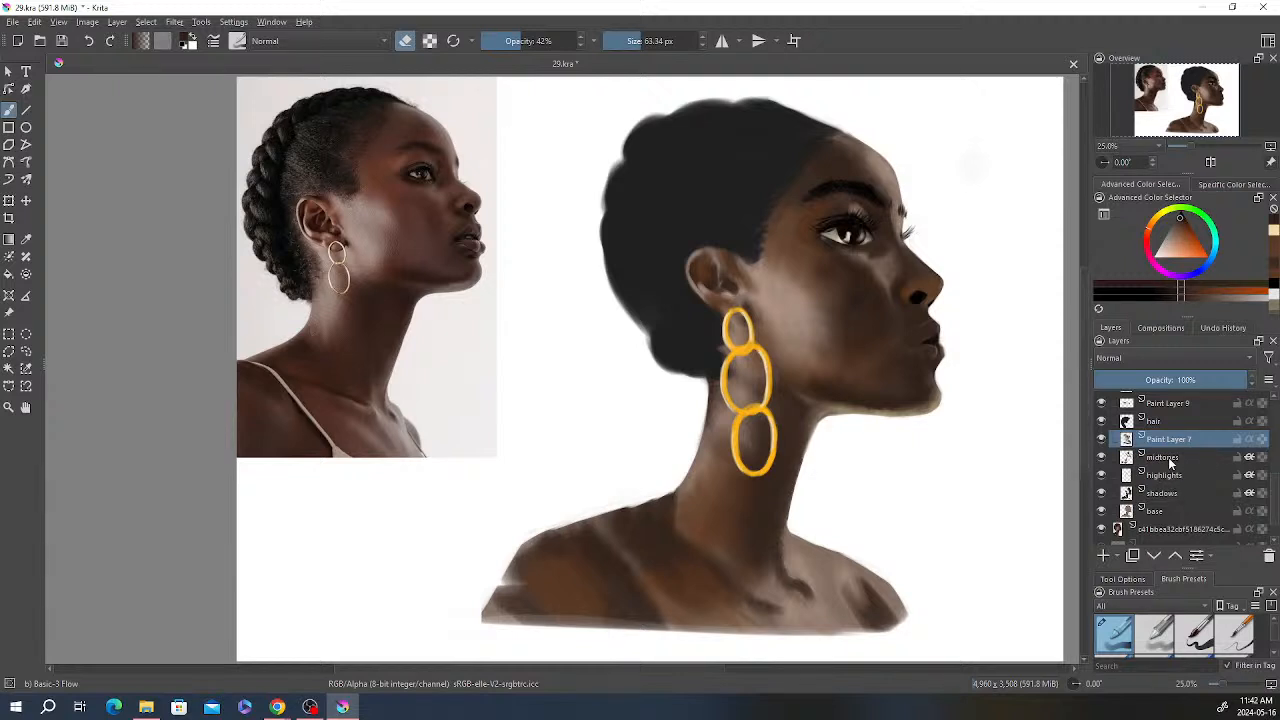
mouse_move(1181, 492)
click(62, 41)
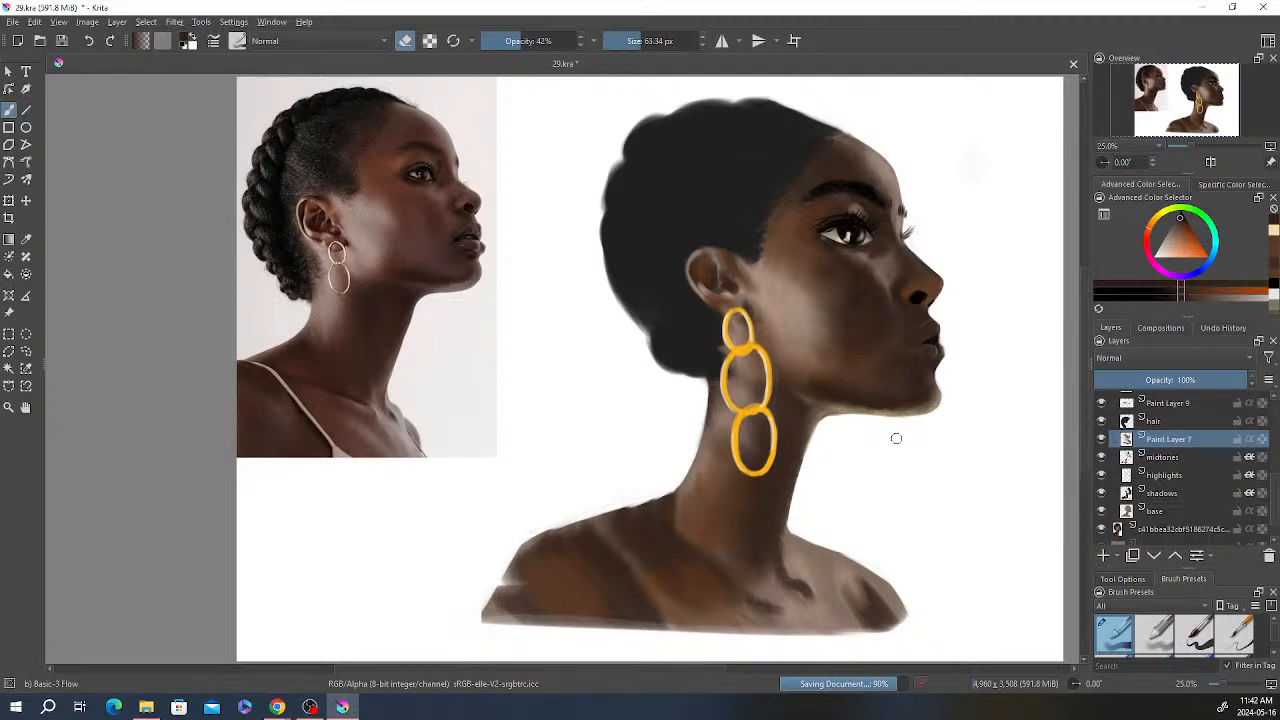
Step: Compare the portrait with the reference photo, hiding and showing Paint Layer 7 to judge its jaw shading
scroll(896, 438, down, 1)
scroll(894, 434, up, 1)
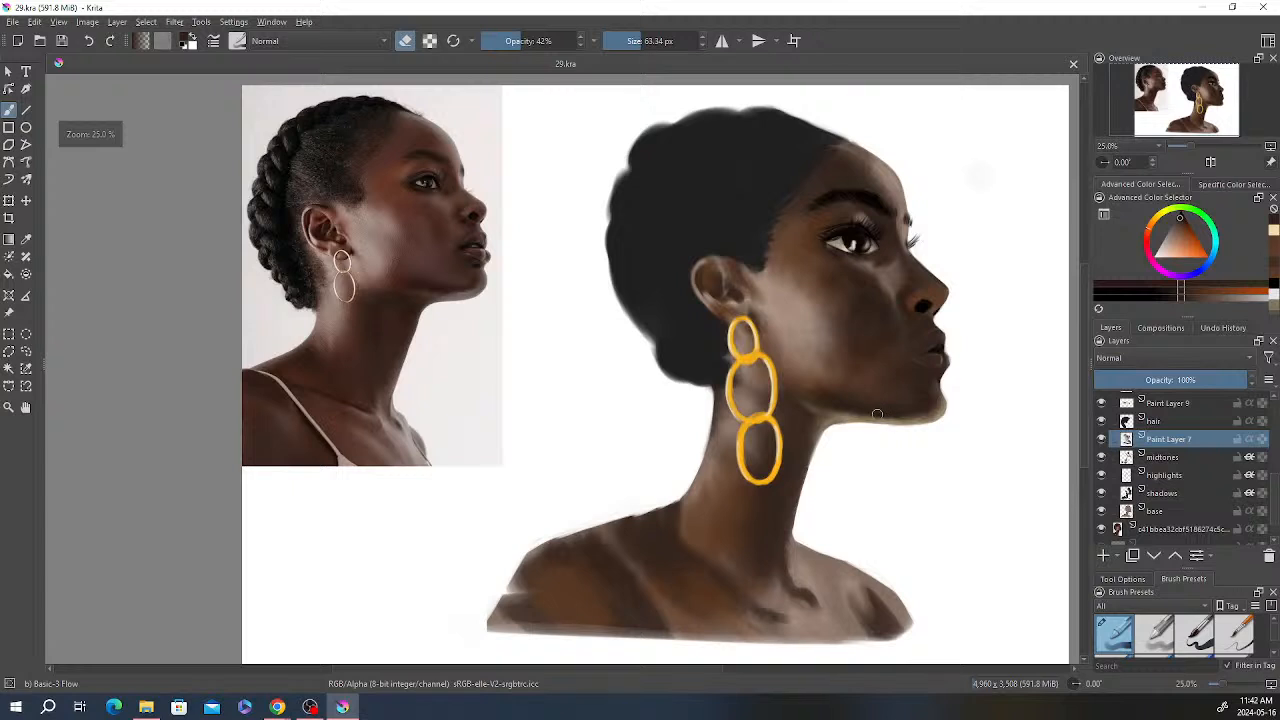
mouse_move(870, 372)
mouse_down()
mouse_move(882, 404)
mouse_move(862, 369)
mouse_up()
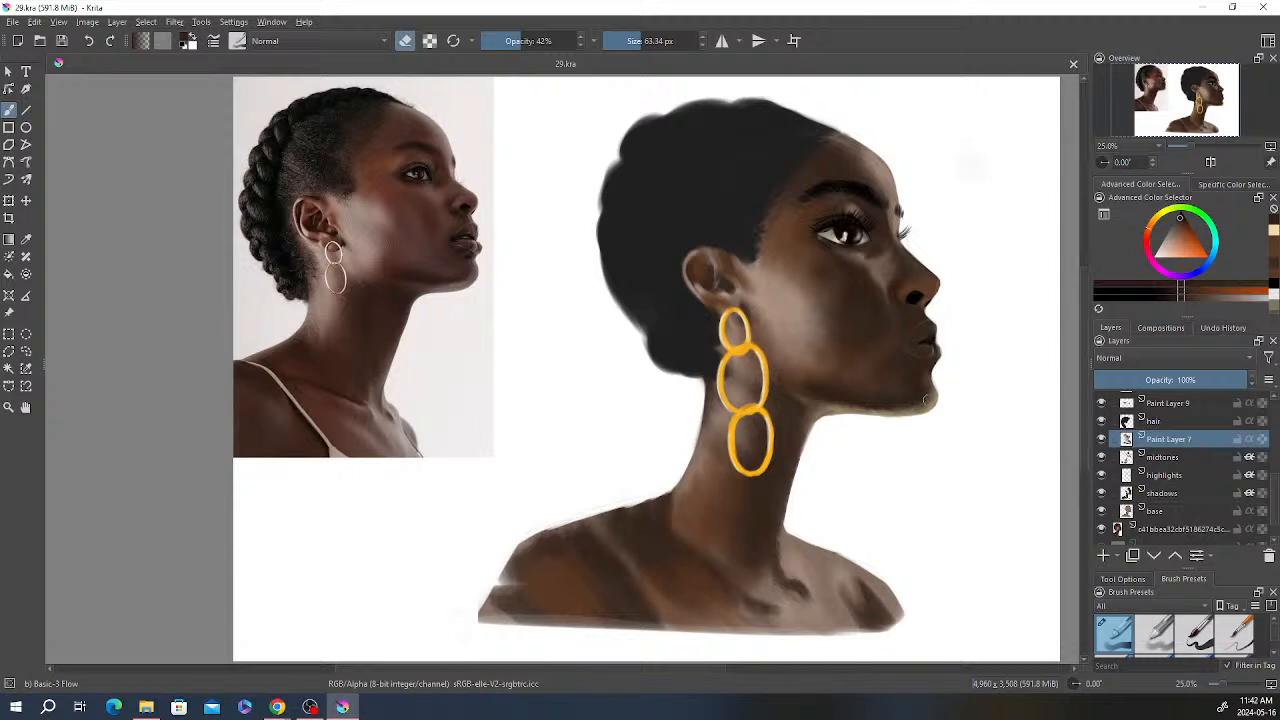
drag(926, 400, 904, 406)
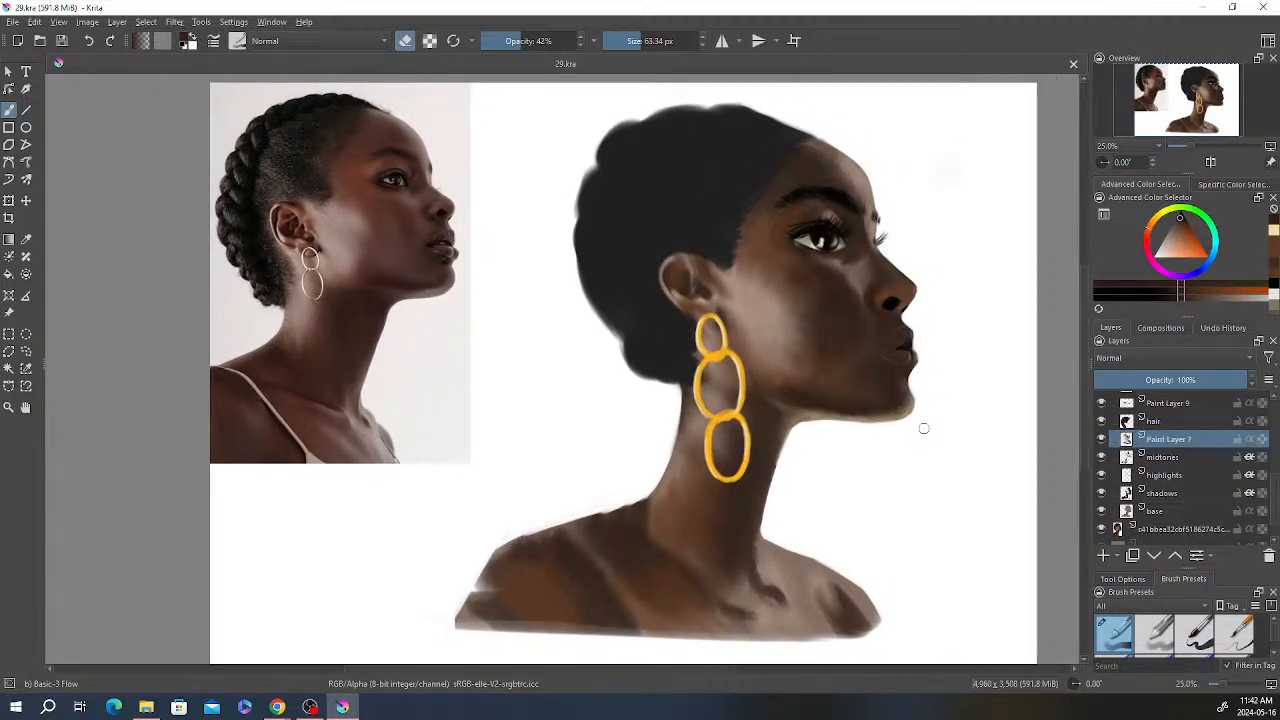
drag(923, 429, 943, 420)
click(1101, 439)
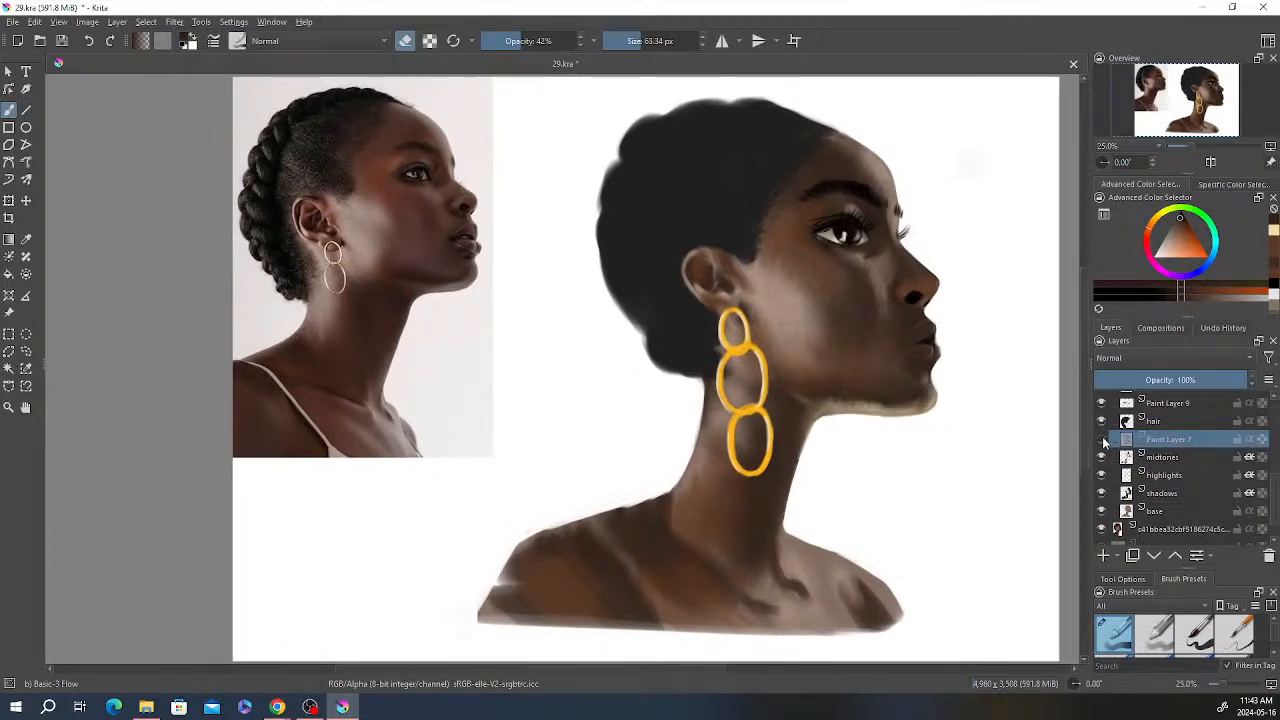
click(1101, 439)
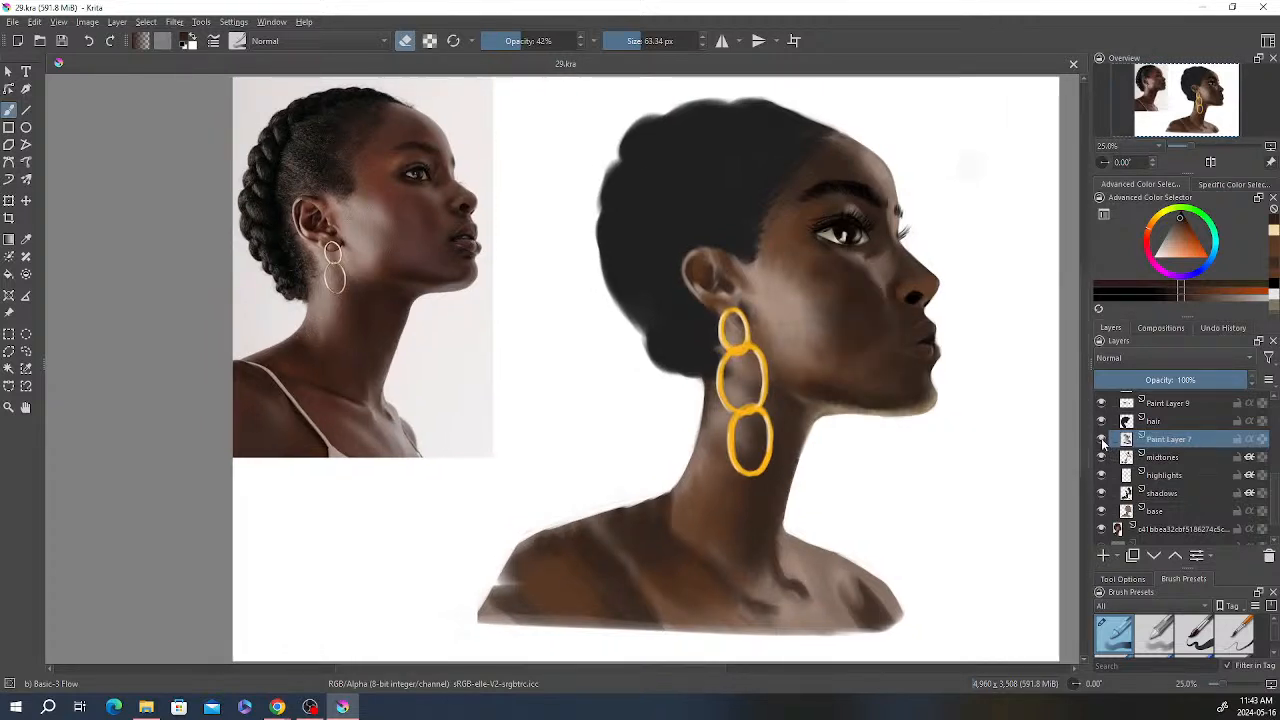
Step: Check the shadows layer's visibility and lighten its shading beside the mouth, erasing with Basic-3 Flow at about 122 px and 32% opacity
click(1171, 492)
click(1101, 493)
click(1101, 493)
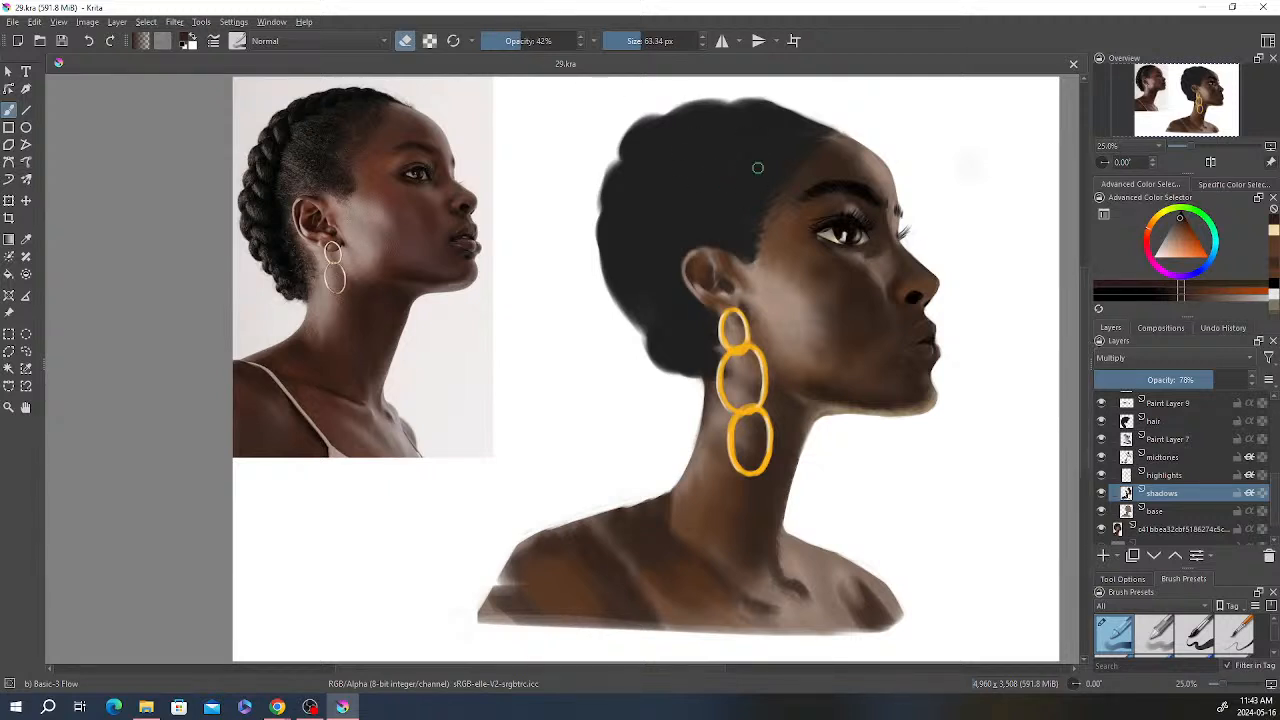
click(649, 41)
click(511, 41)
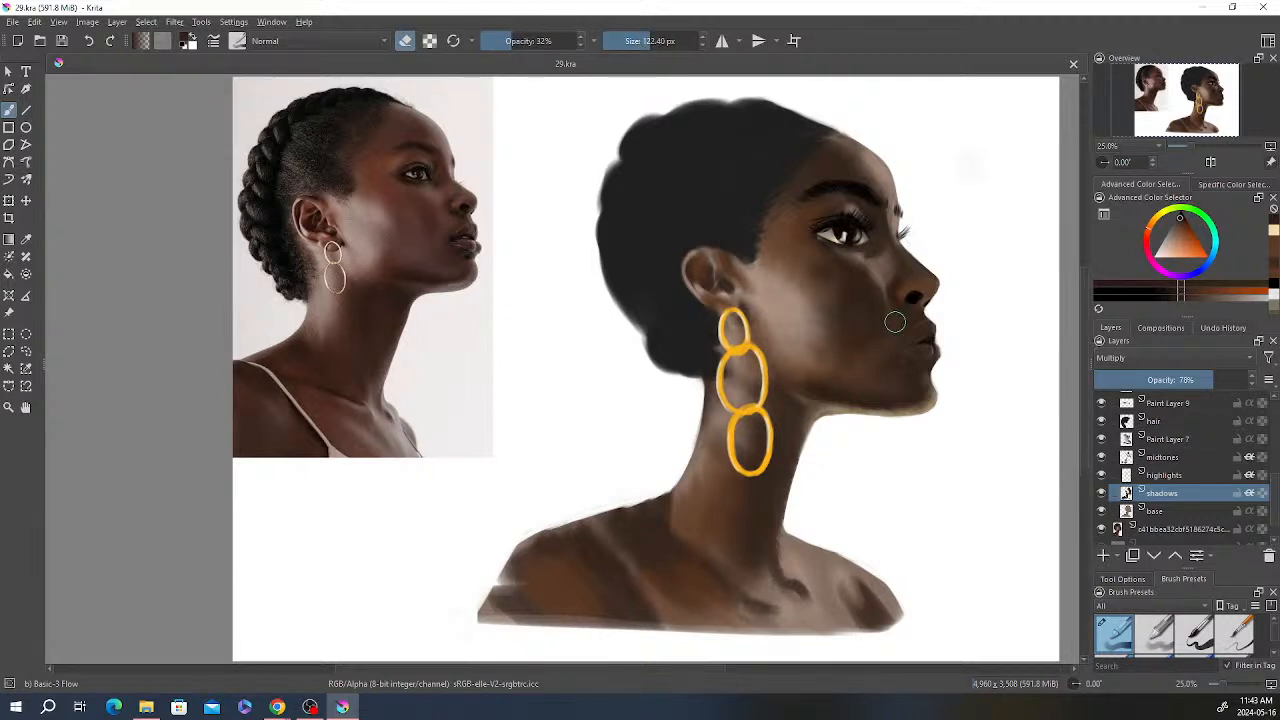
drag(902, 323, 890, 339)
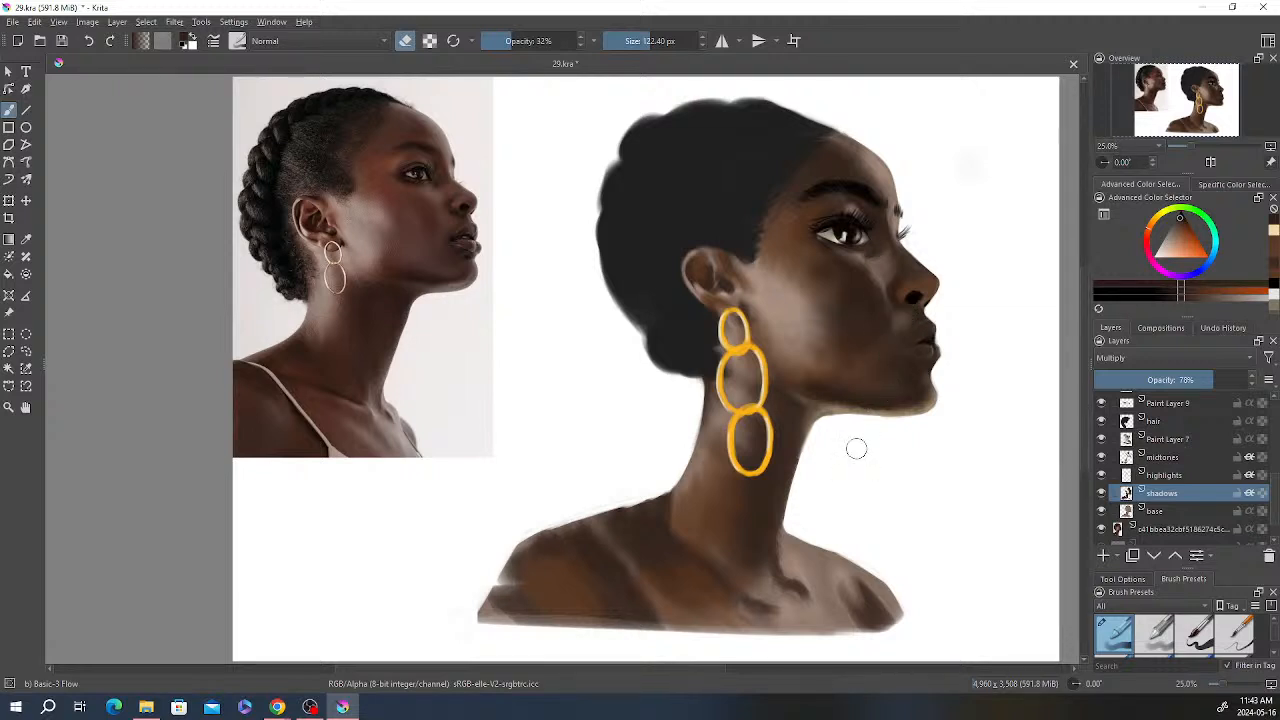
Step: Soften the shading between the eye and nose on the shadows layer, erasing with Basic-3 Flow at about 54 px and 32% opacity
click(1168, 441)
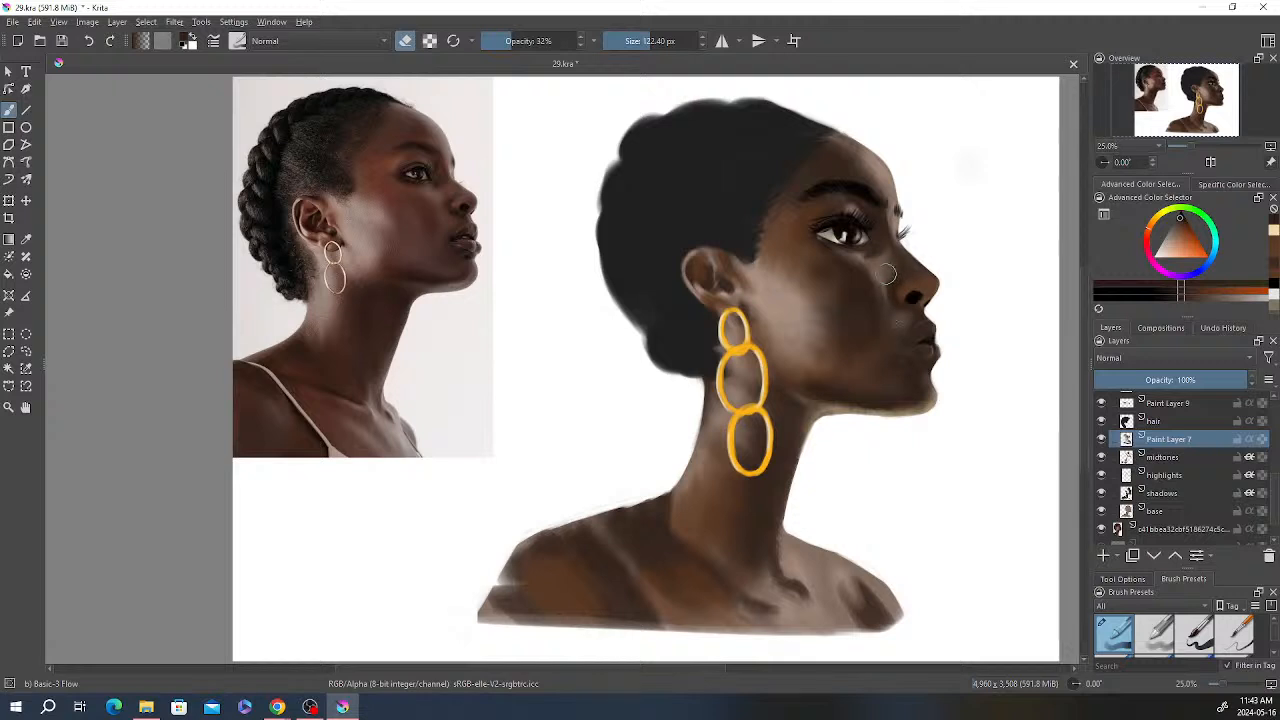
click(1166, 475)
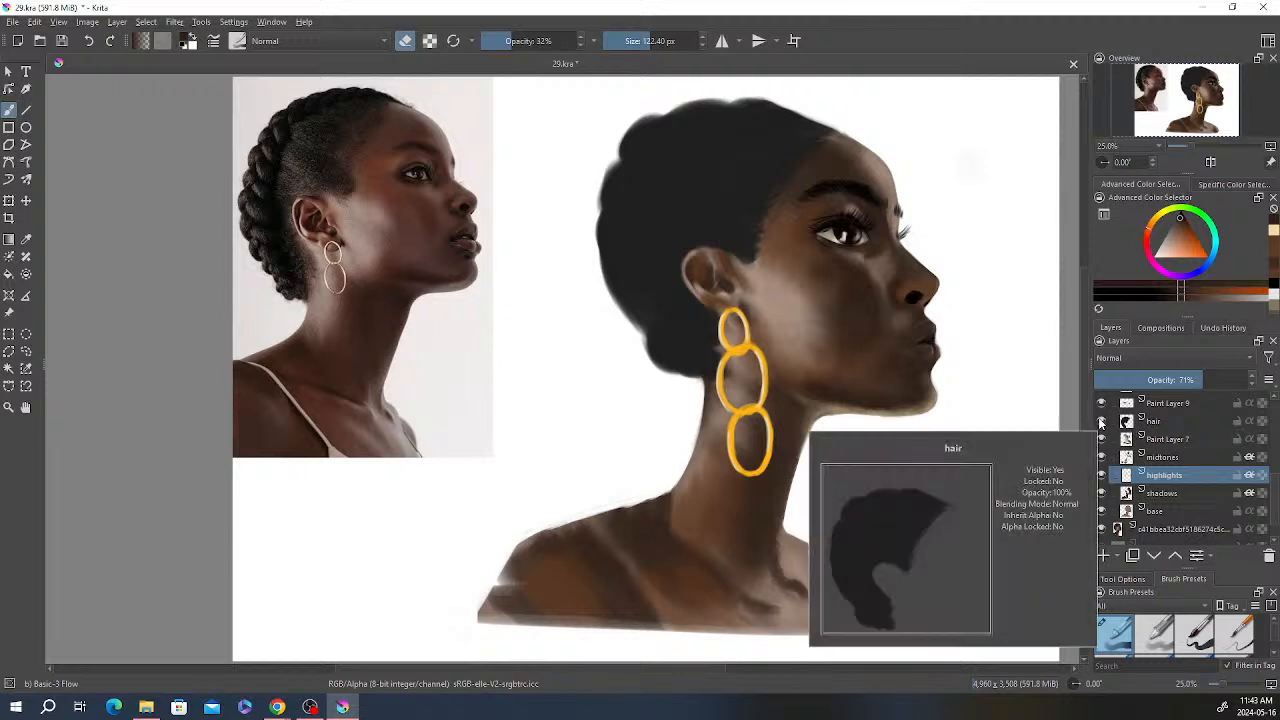
mouse_move(1125, 455)
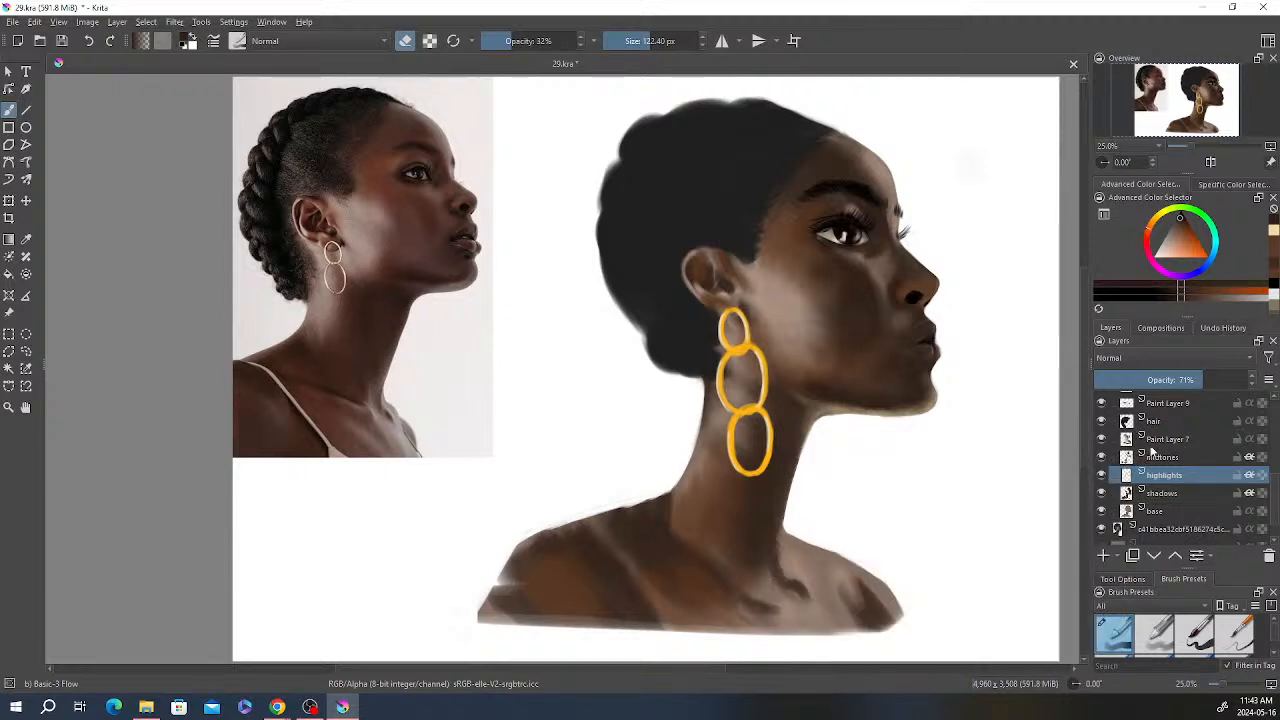
click(1162, 493)
click(637, 46)
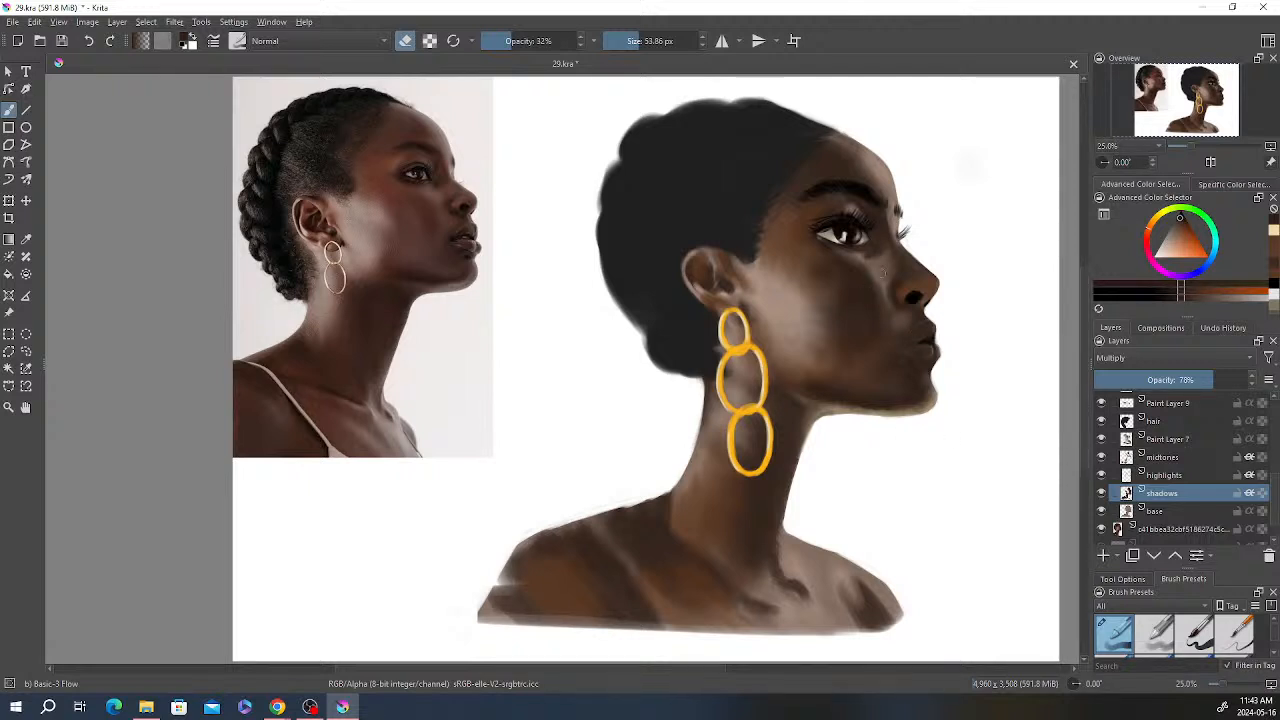
click(1165, 476)
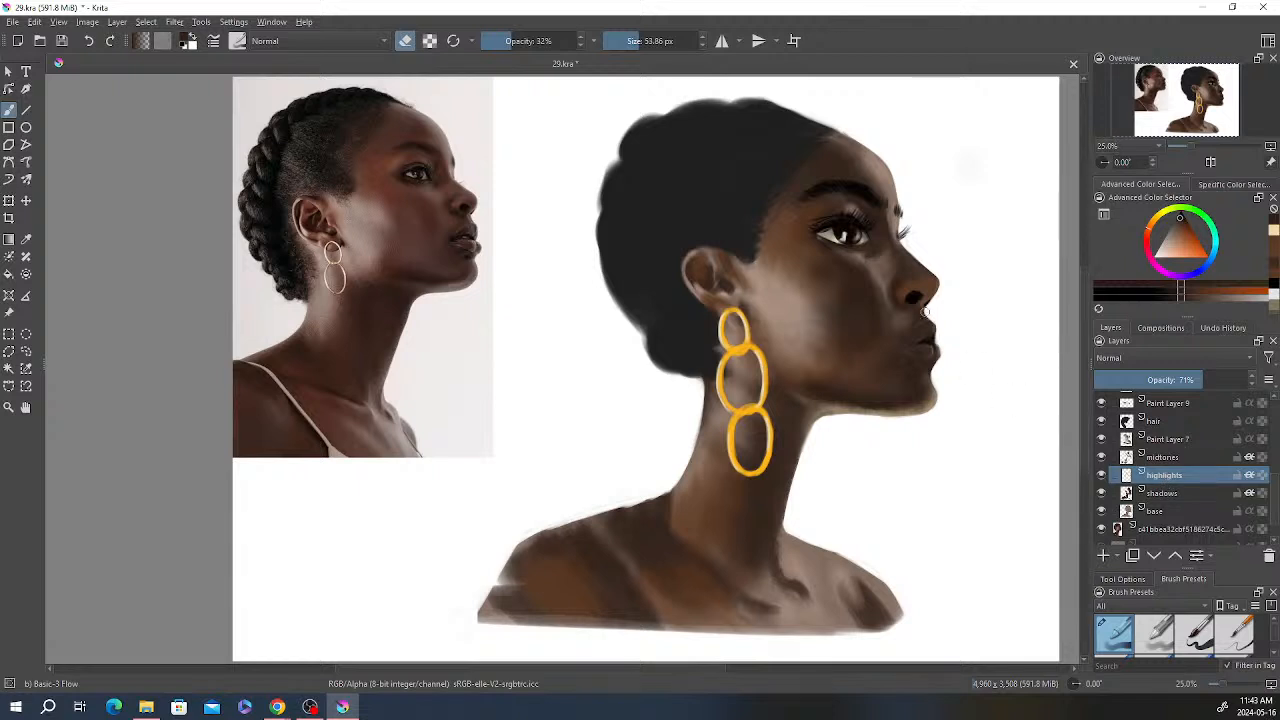
Step: Sample the skin tone beside the nose and touch up the highlights layer with Basic-3 Flow at about 54 px and 22% opacity
right_click(792, 235)
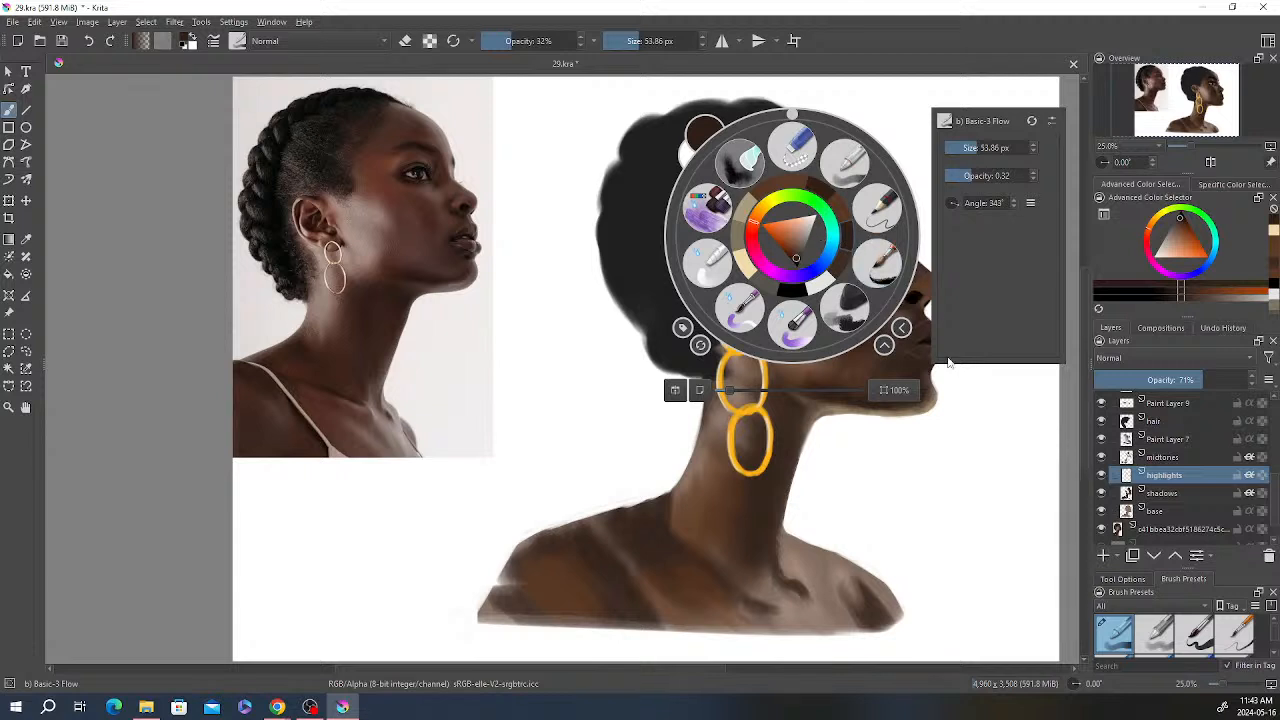
click(977, 402)
key(i)
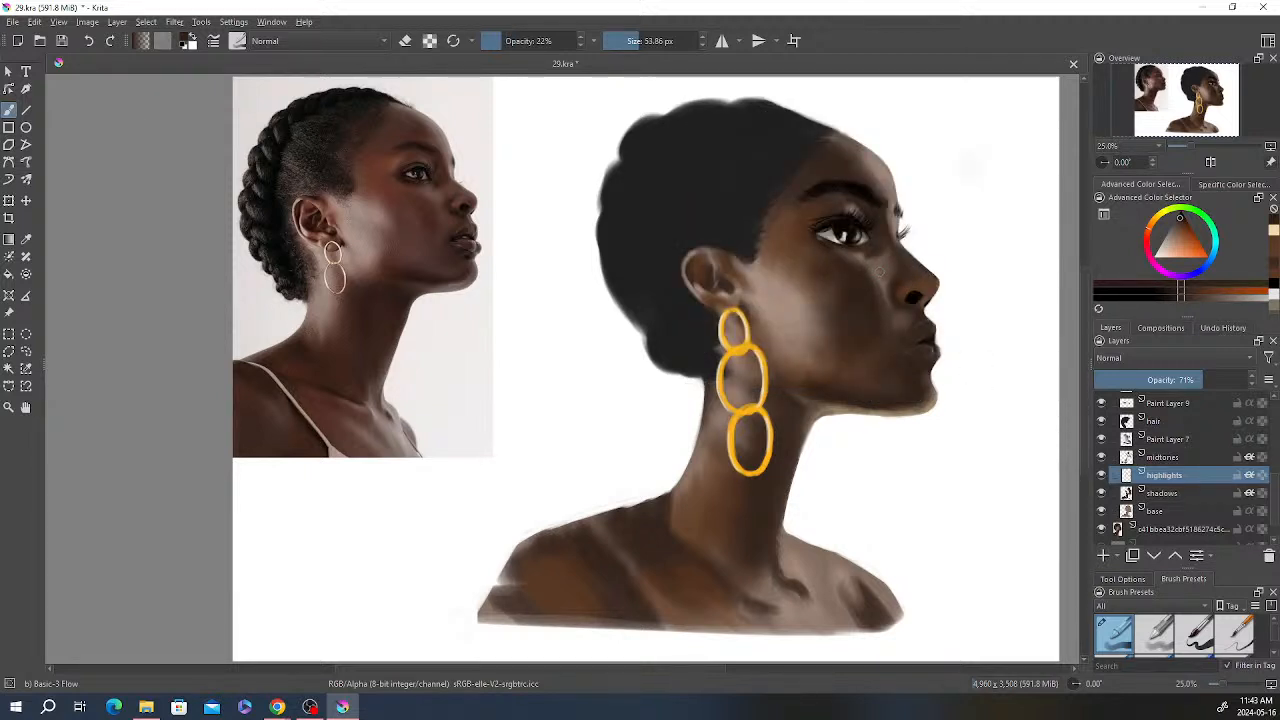
key(e)
key(p)
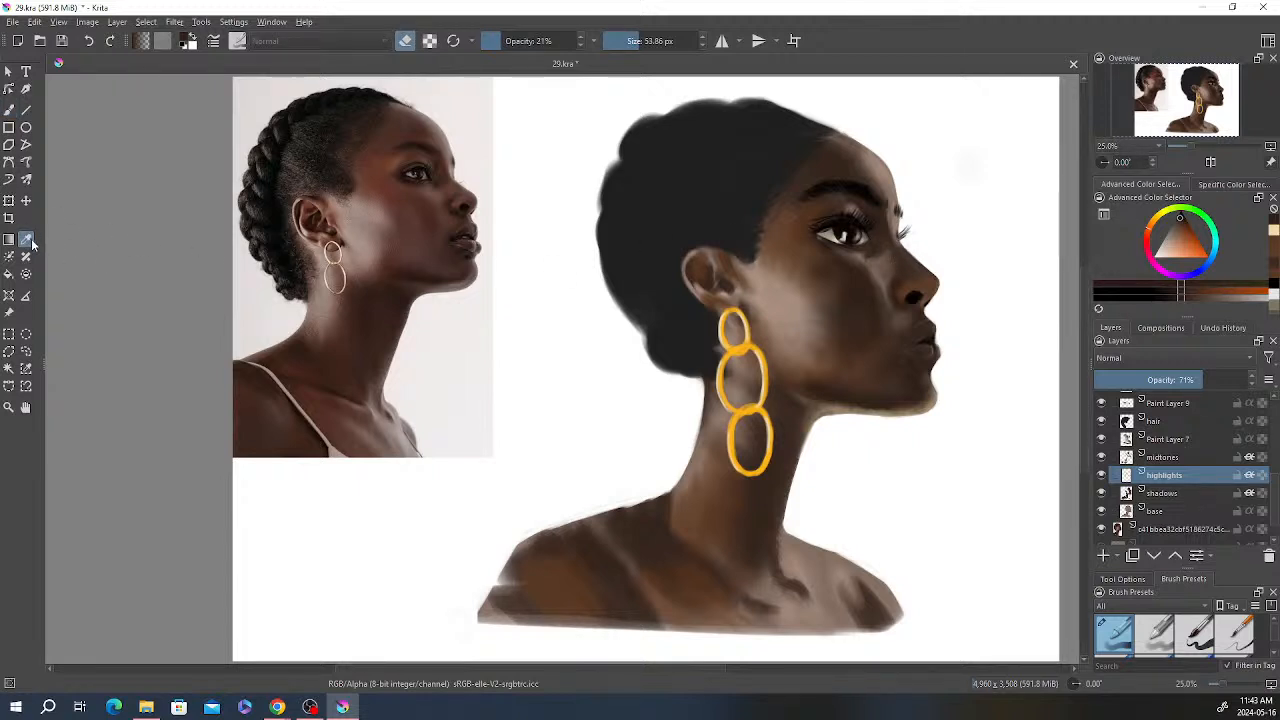
click(882, 265)
key(b)
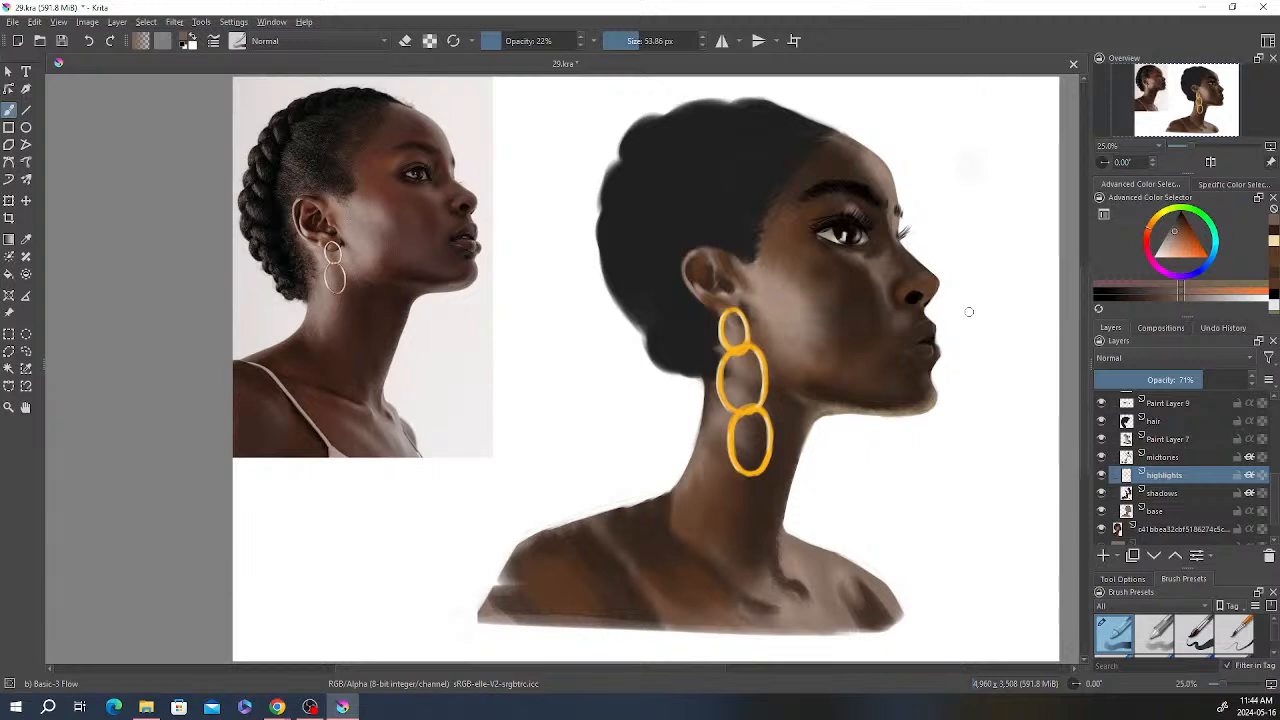
Step: Try the Multiply blending mode on the hair layer and set it back to Normal
scroll(984, 313, down, 1)
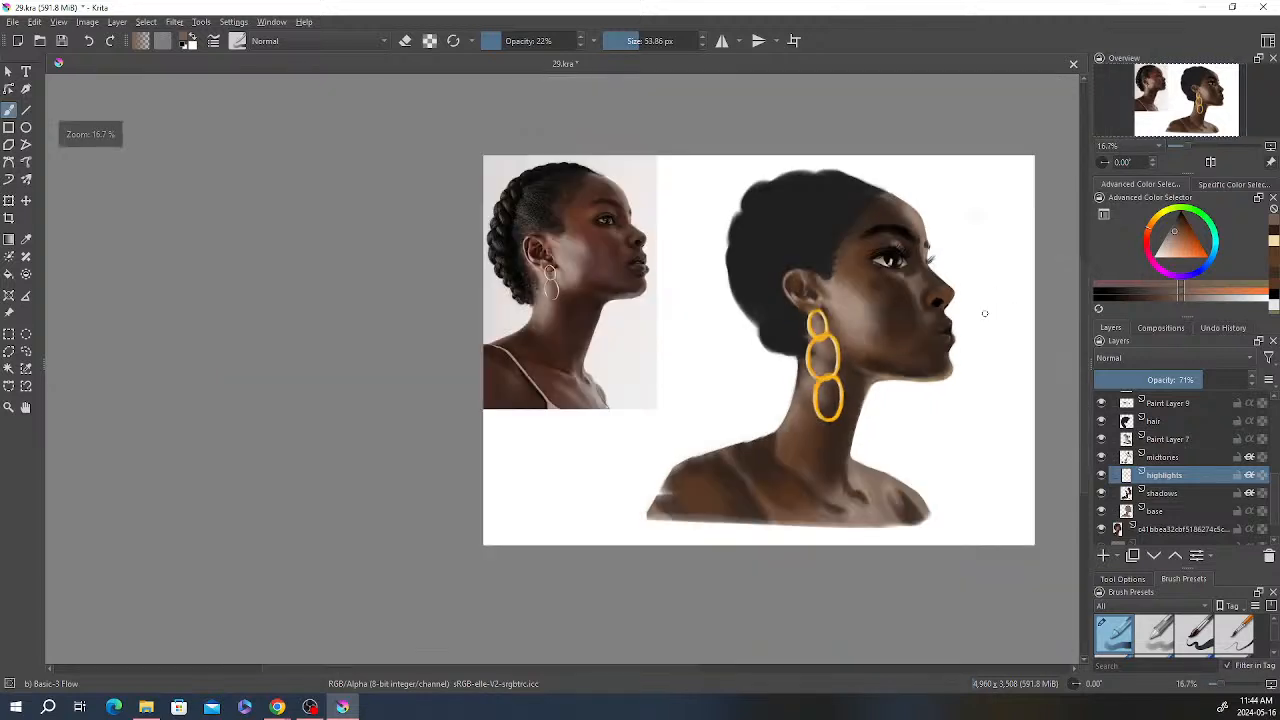
drag(996, 315, 958, 319)
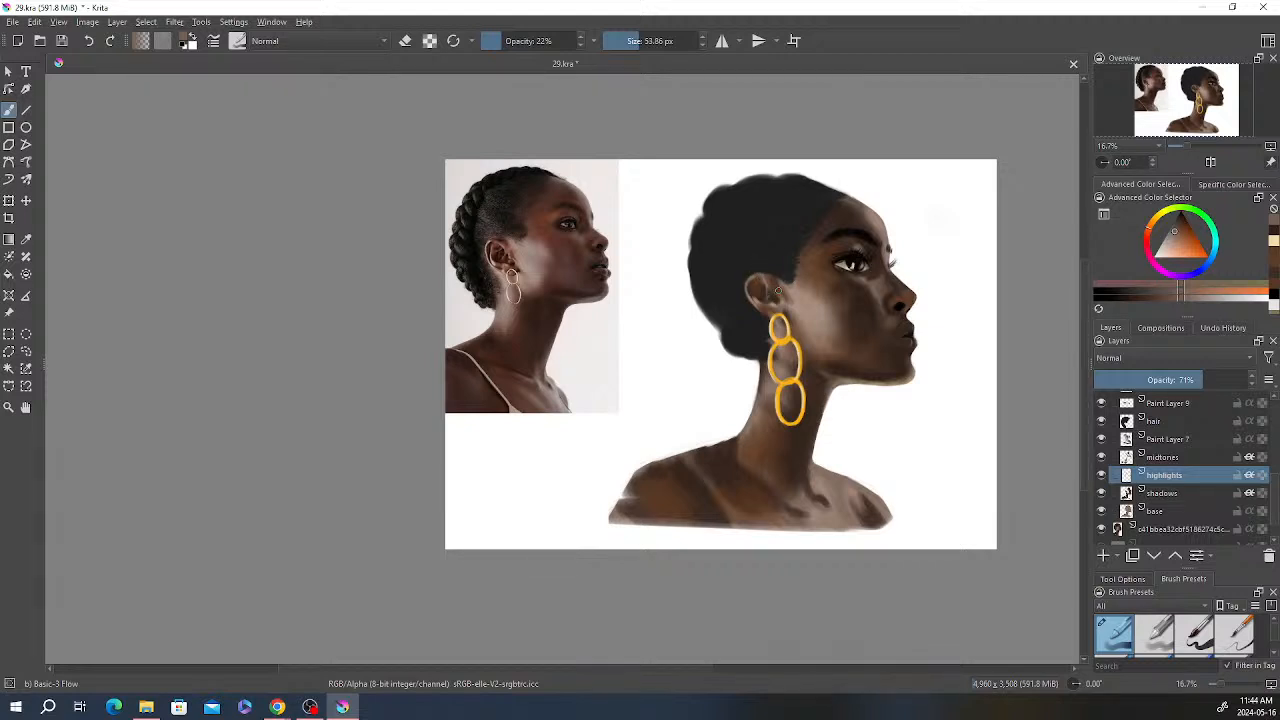
click(1158, 422)
key(e)
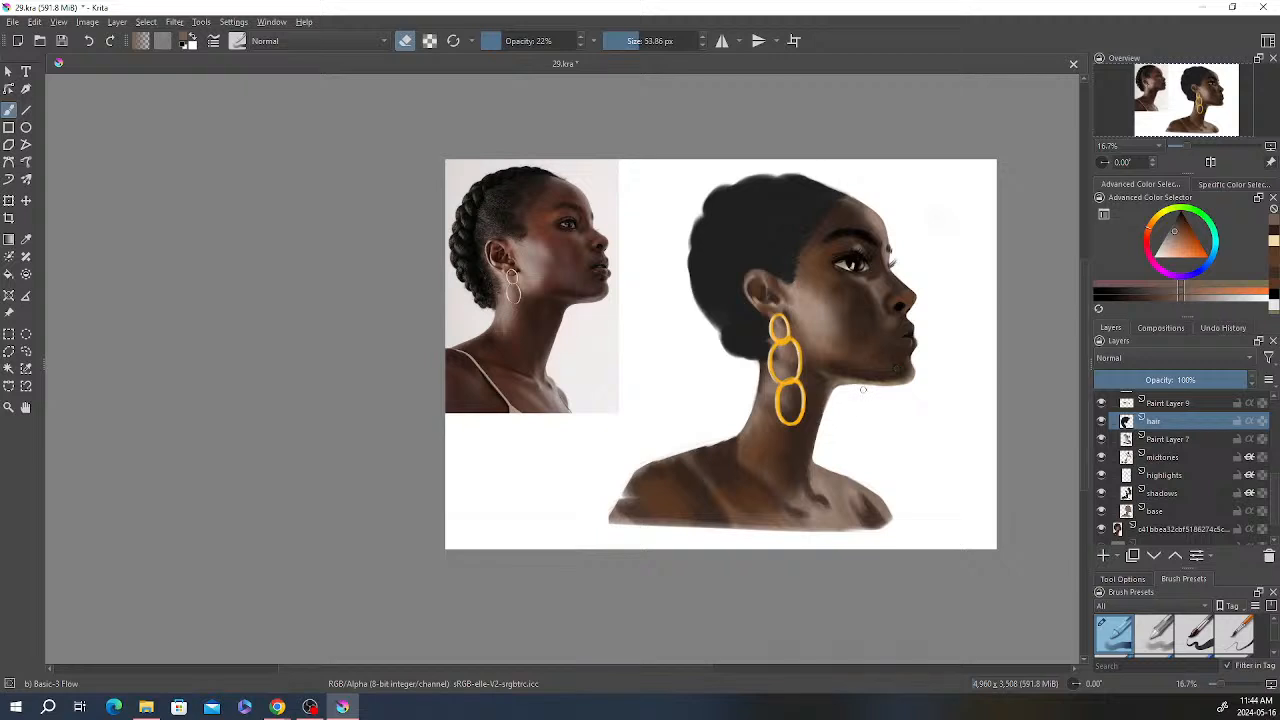
scroll(866, 368, up, 1)
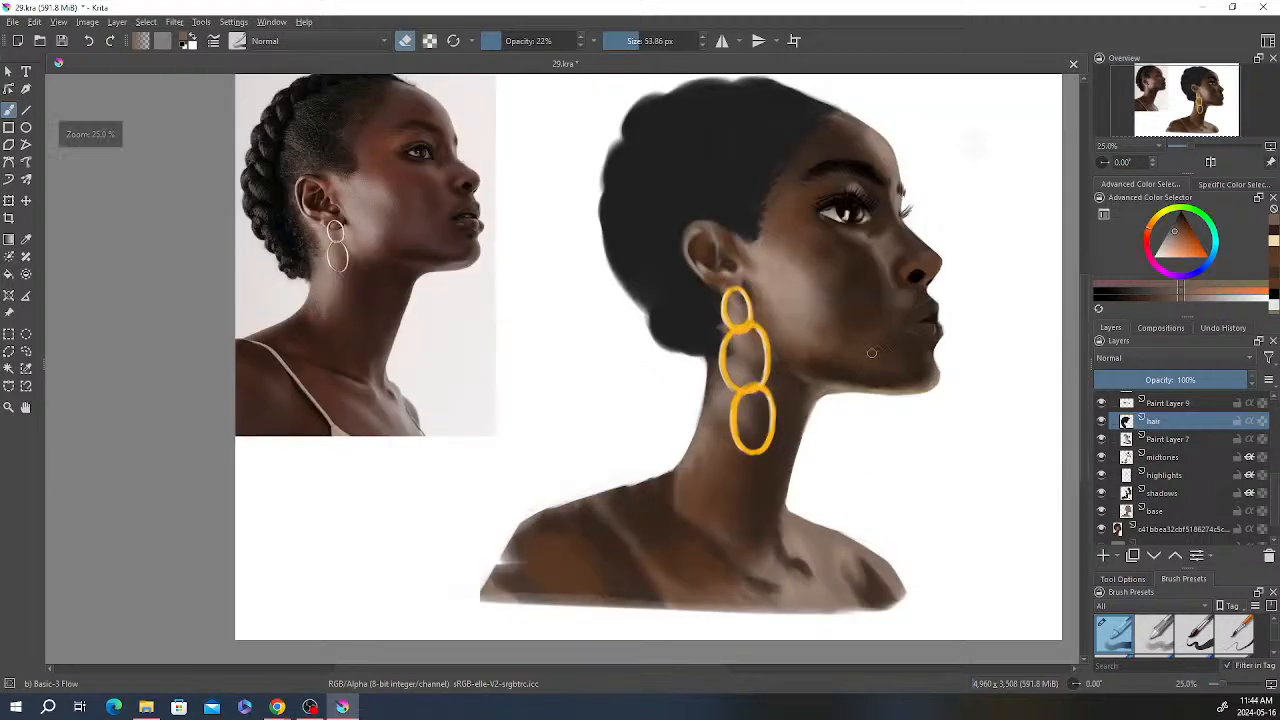
click(1189, 359)
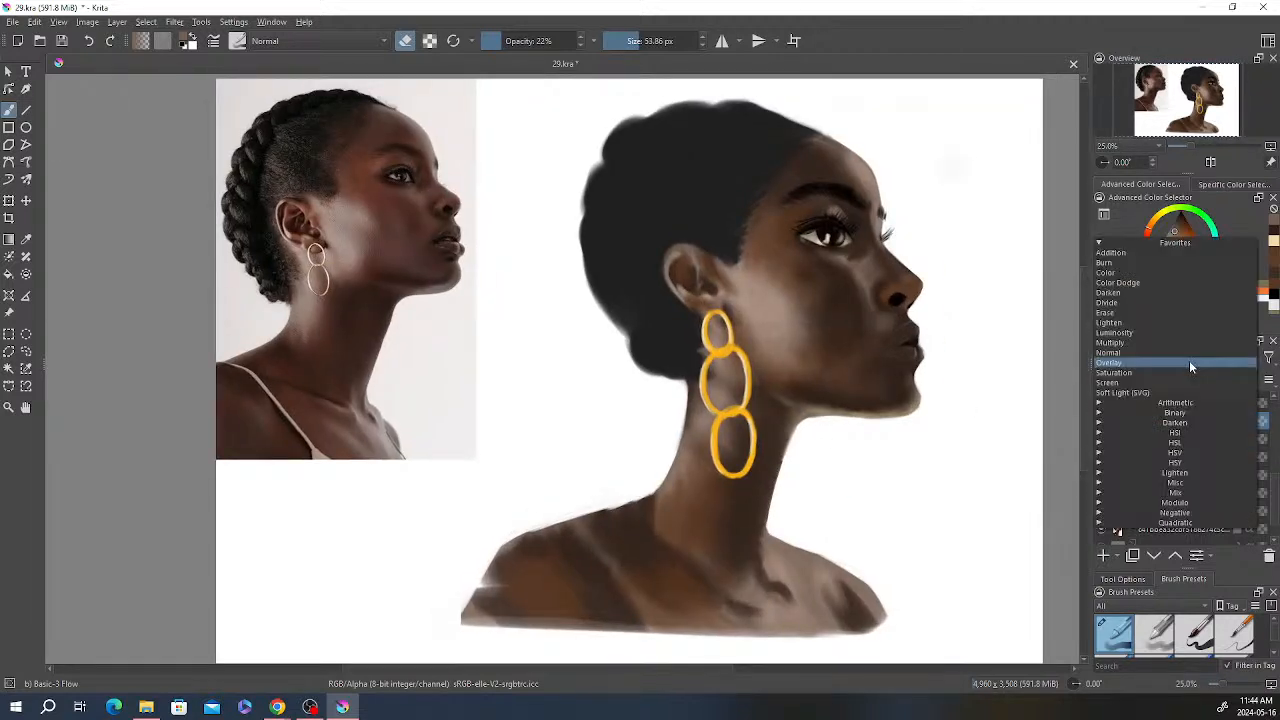
click(1131, 344)
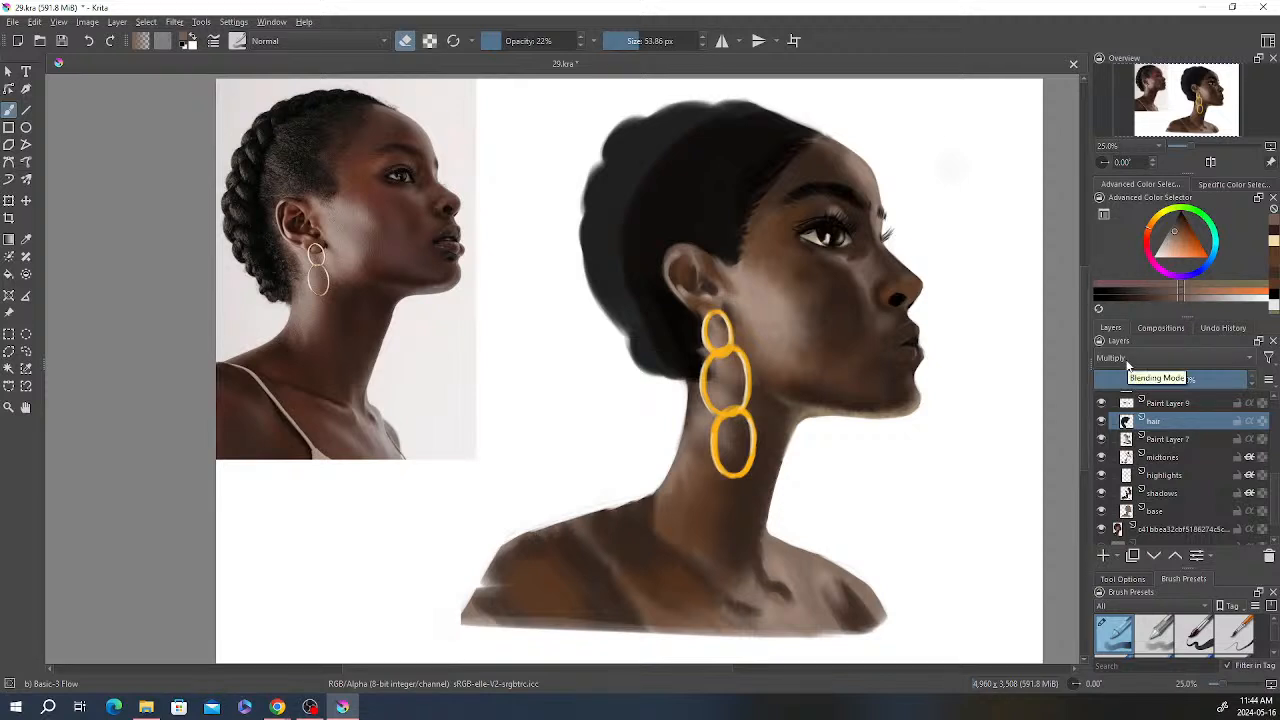
click(1132, 363)
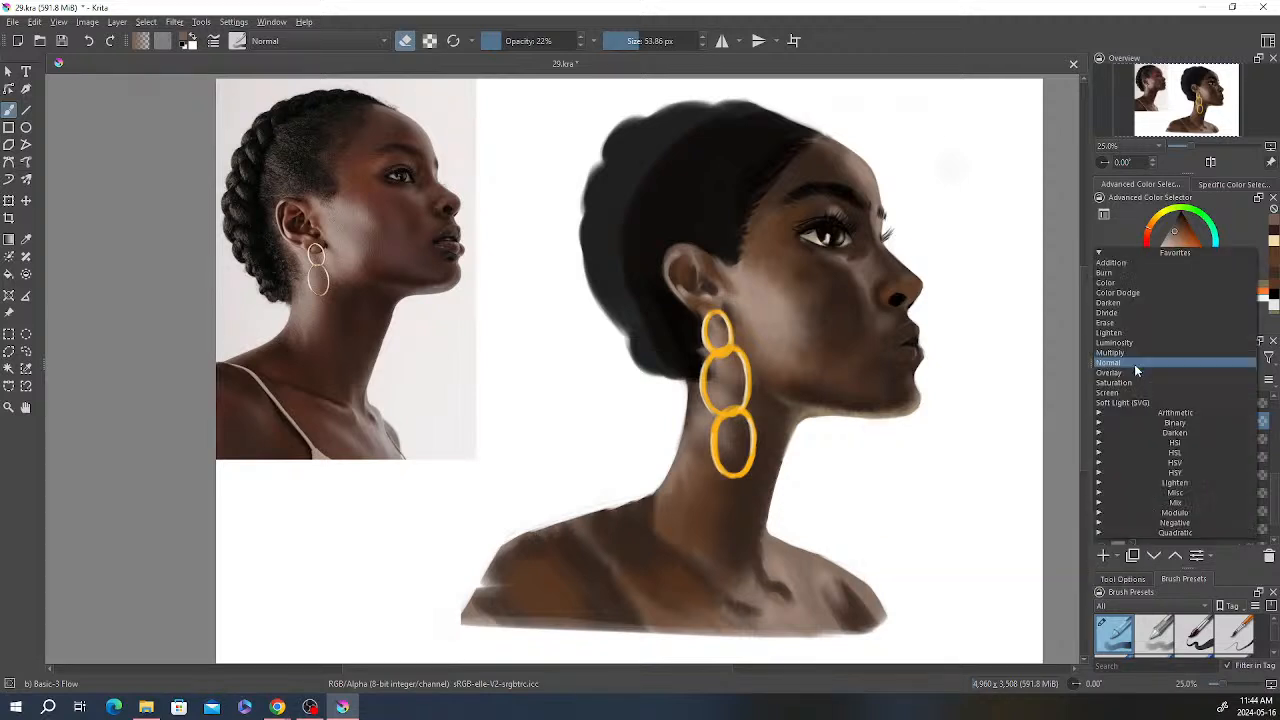
click(1125, 362)
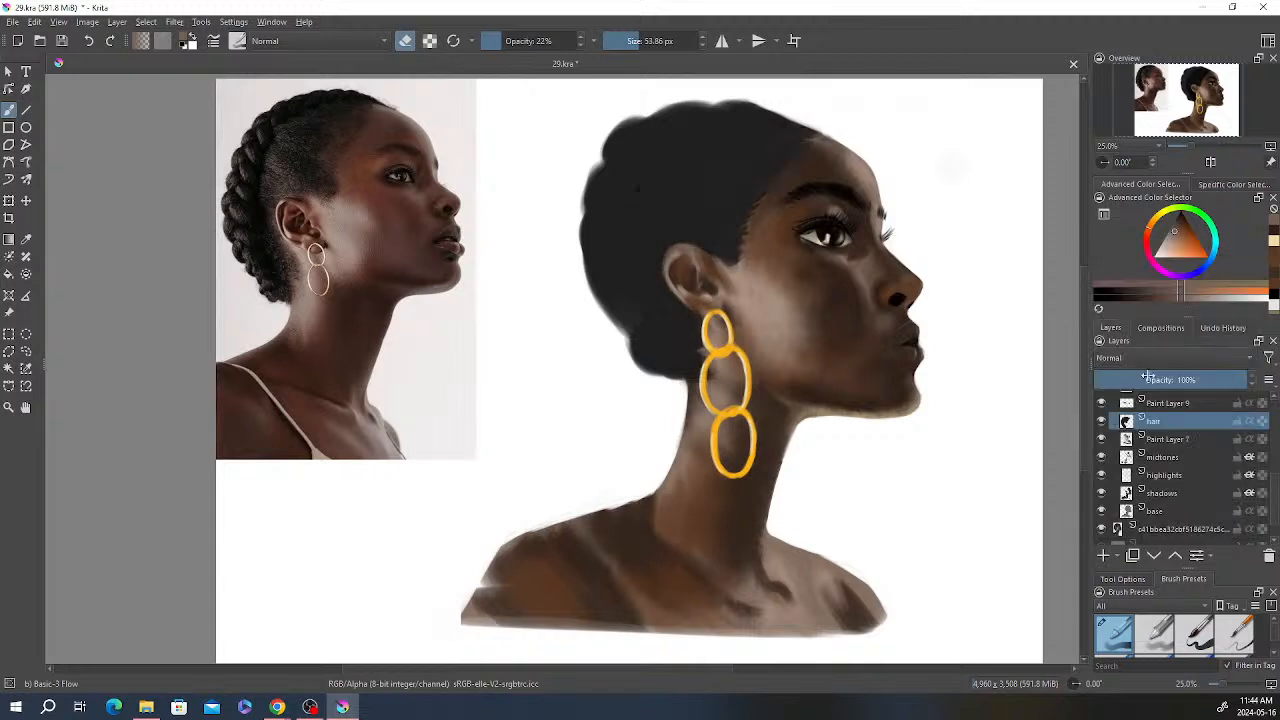
scroll(870, 357, down, 1)
drag(870, 358, 862, 356)
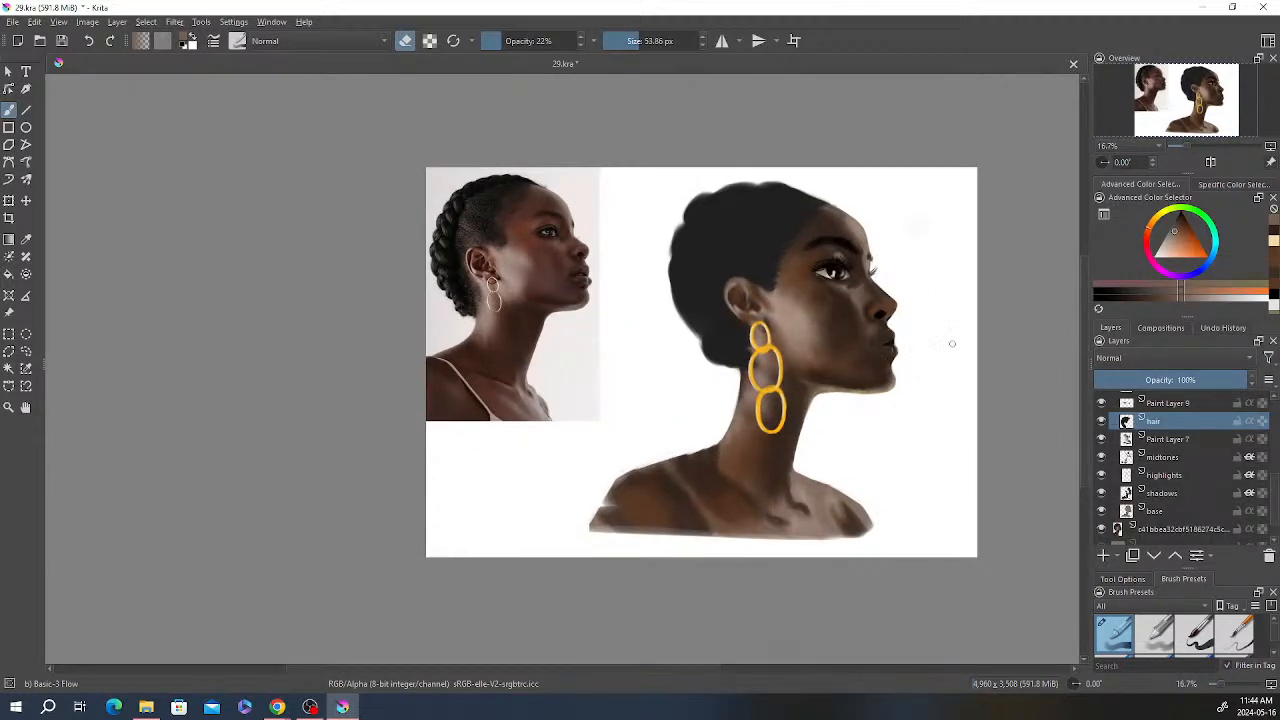
drag(936, 371, 928, 365)
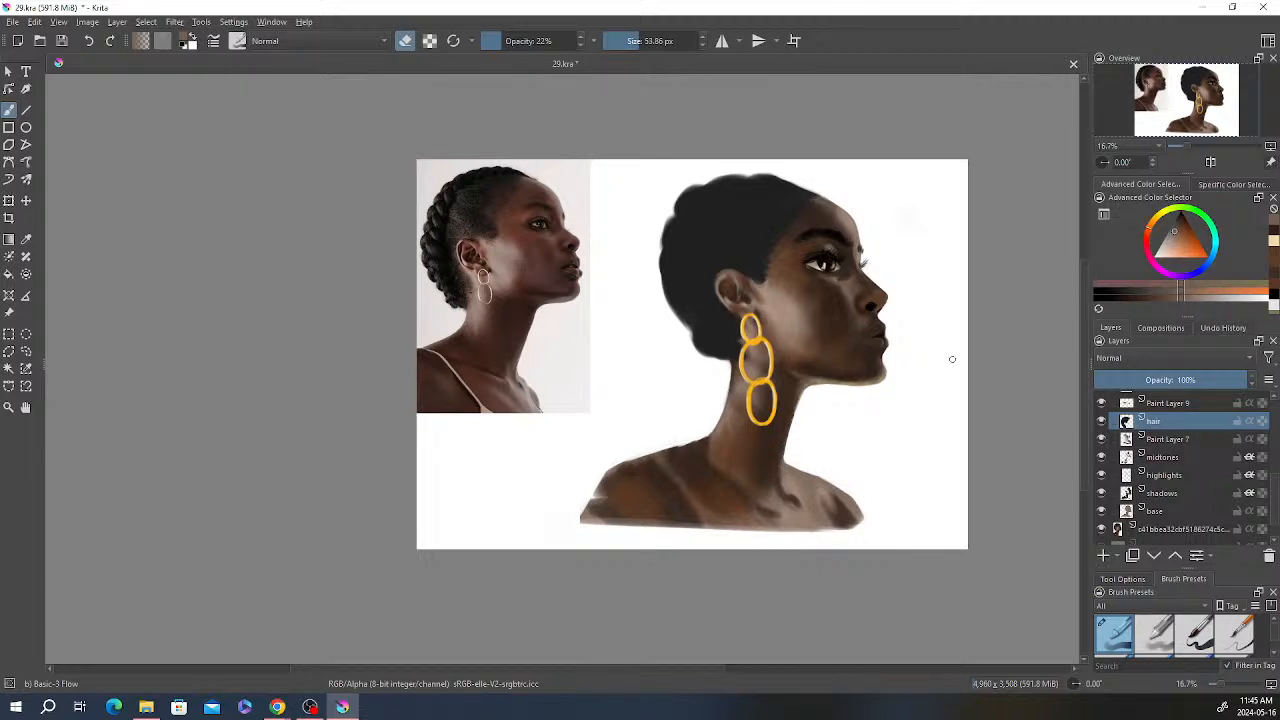
drag(873, 352, 877, 357)
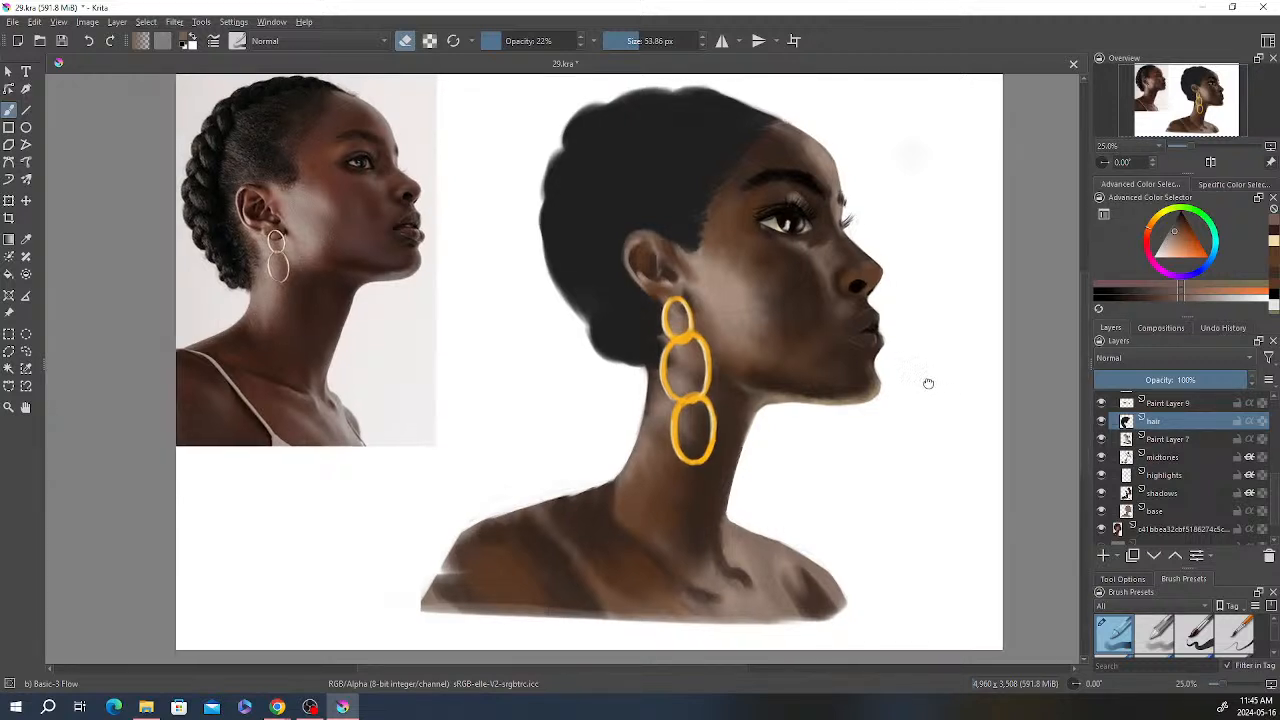
drag(926, 382, 937, 382)
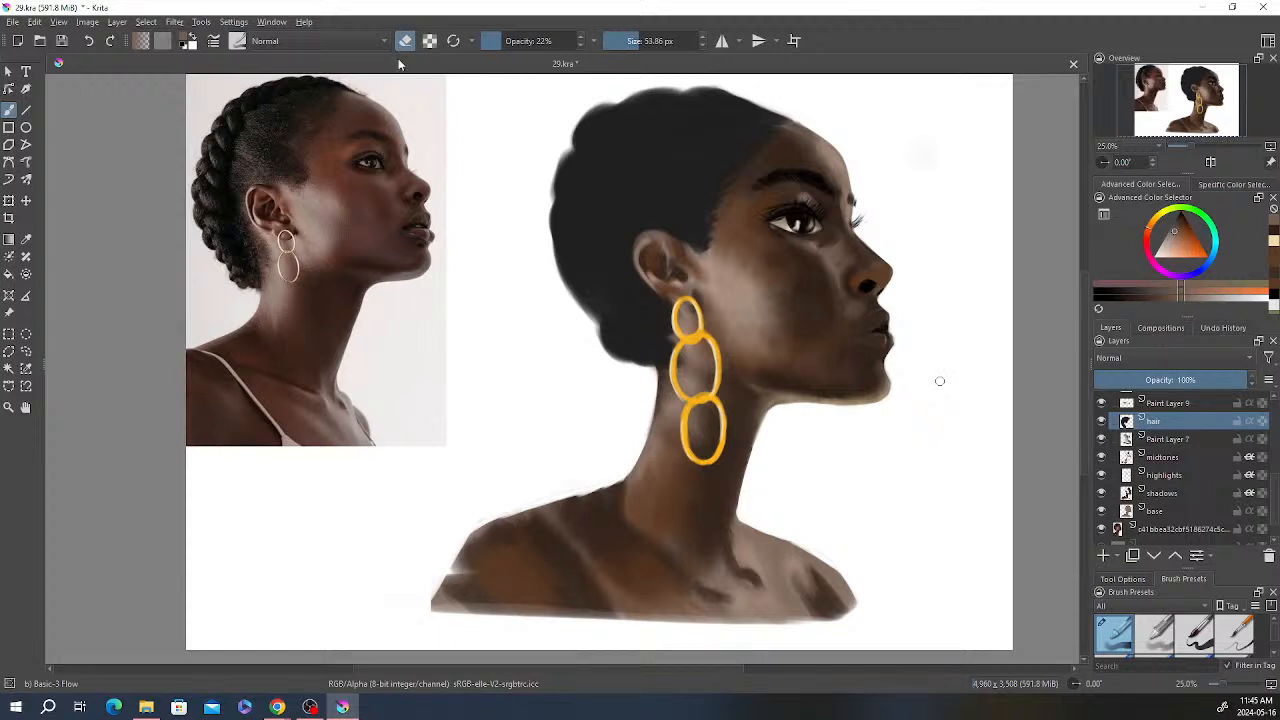
Step: Prepare Basic-3 Flow for painting on the shadows layer with a dark brown at about 63 px and 38% opacity
key(e)
click(1165, 494)
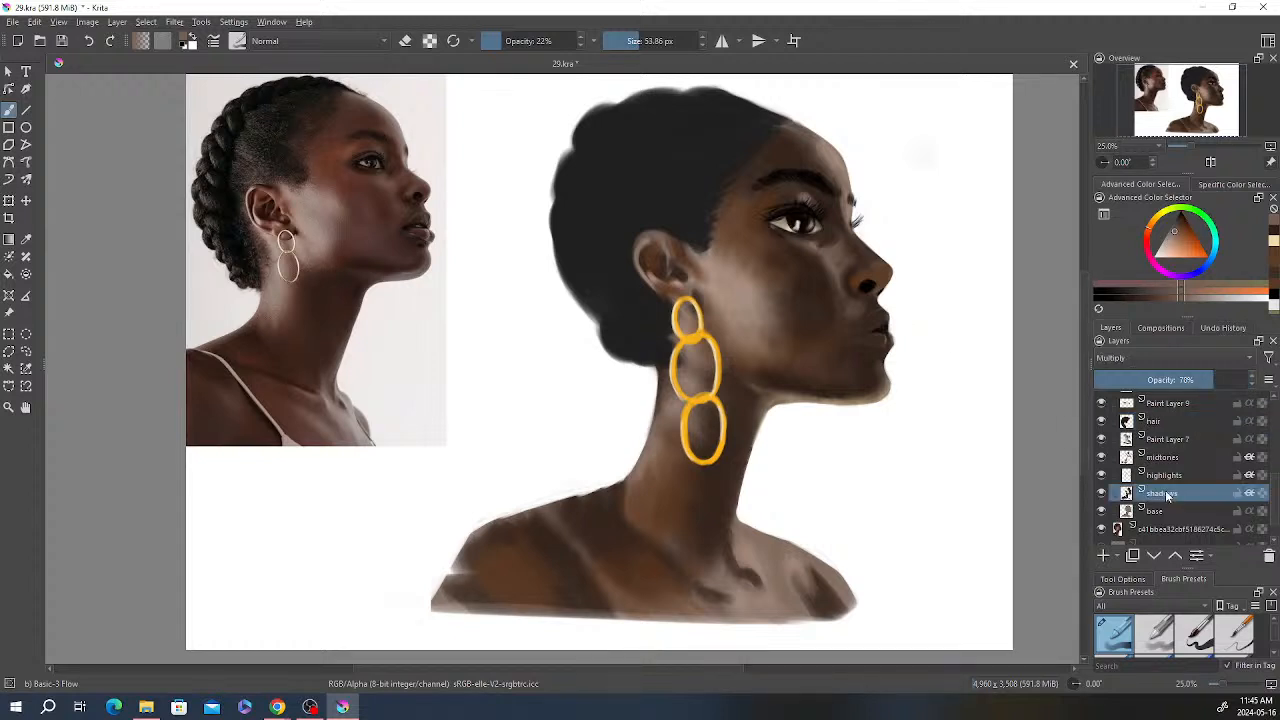
right_click(871, 193)
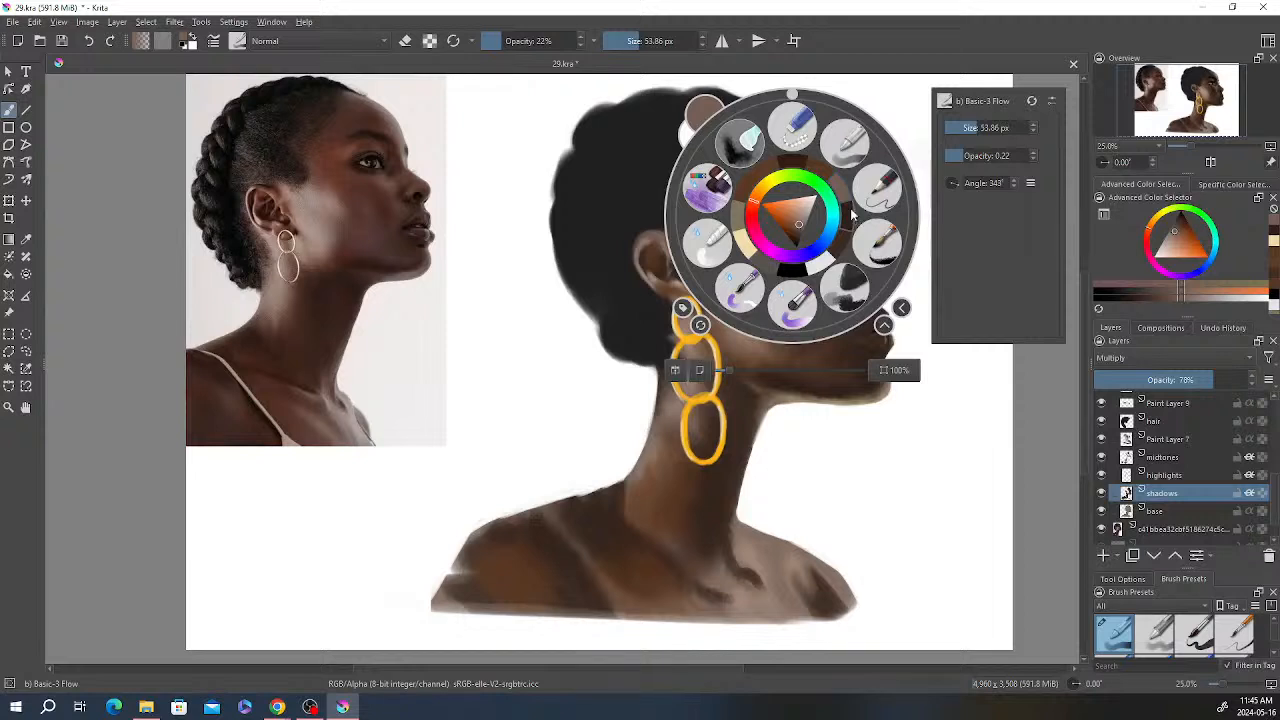
click(842, 216)
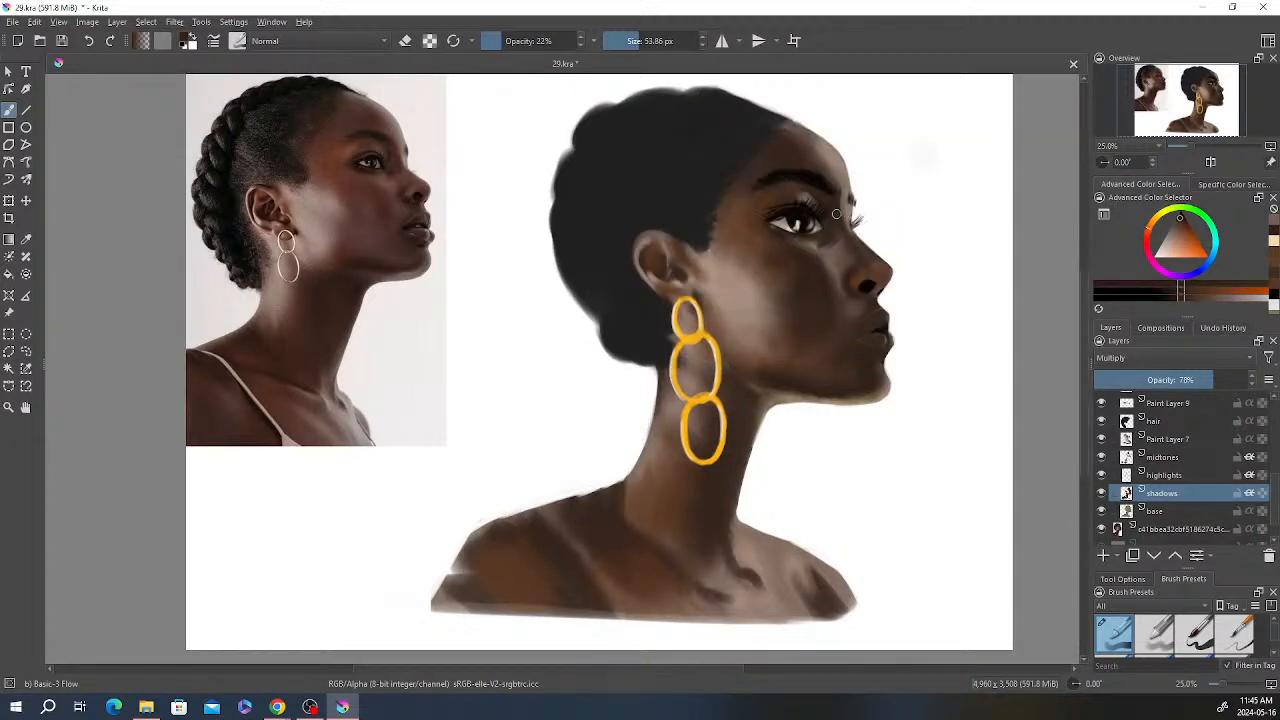
click(636, 41)
click(519, 41)
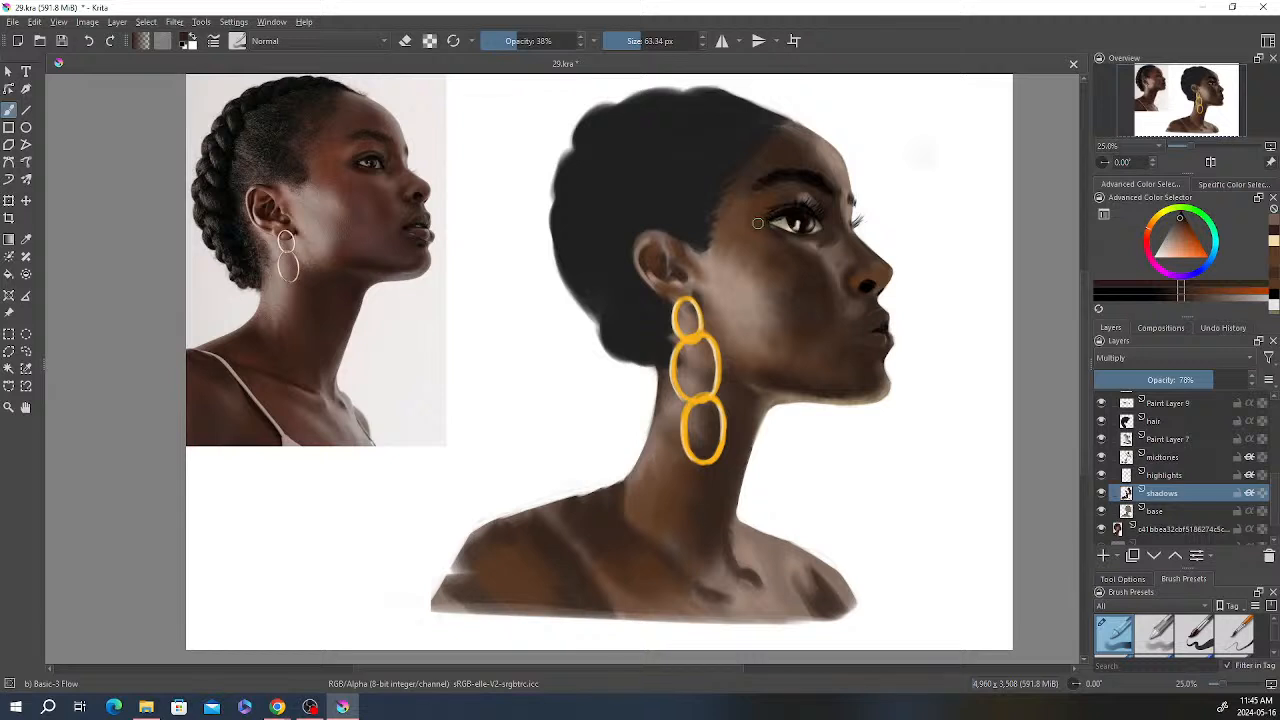
Step: Set the opacity of the LINE layer to 50% to bring out the sketch outlines
scroll(1193, 416, up, 3)
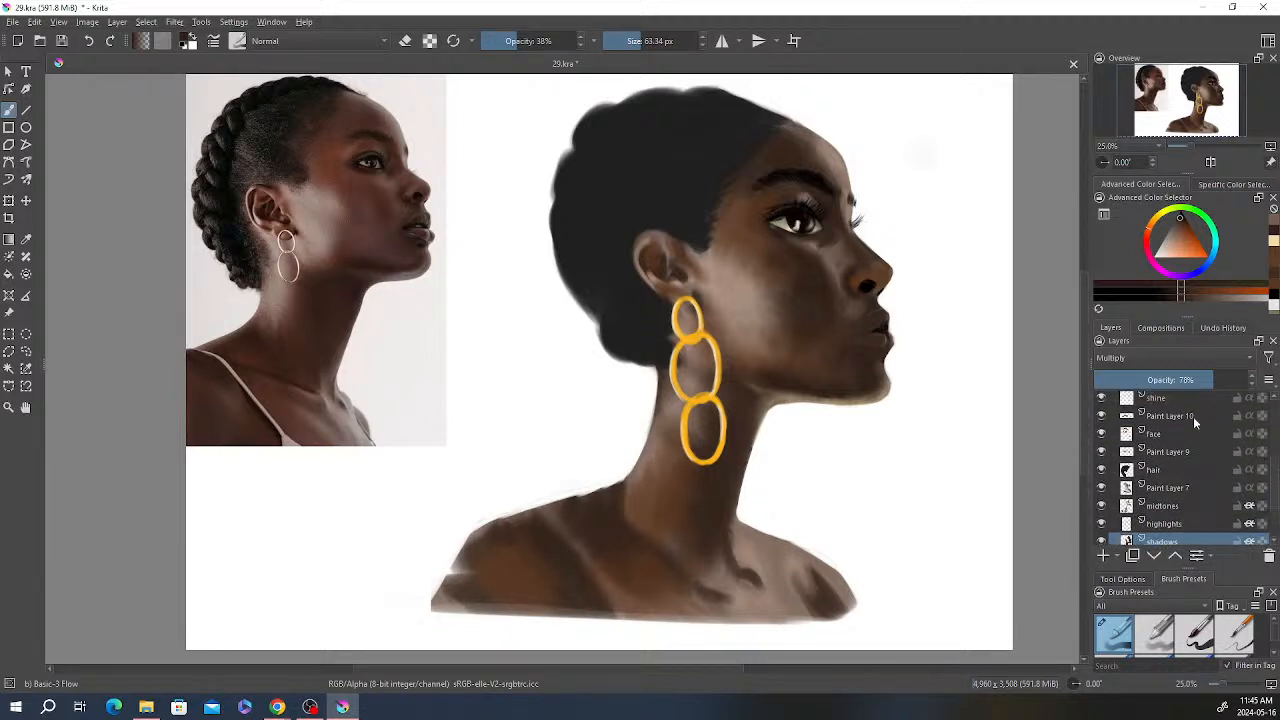
scroll(1160, 460, up, 5)
click(1155, 462)
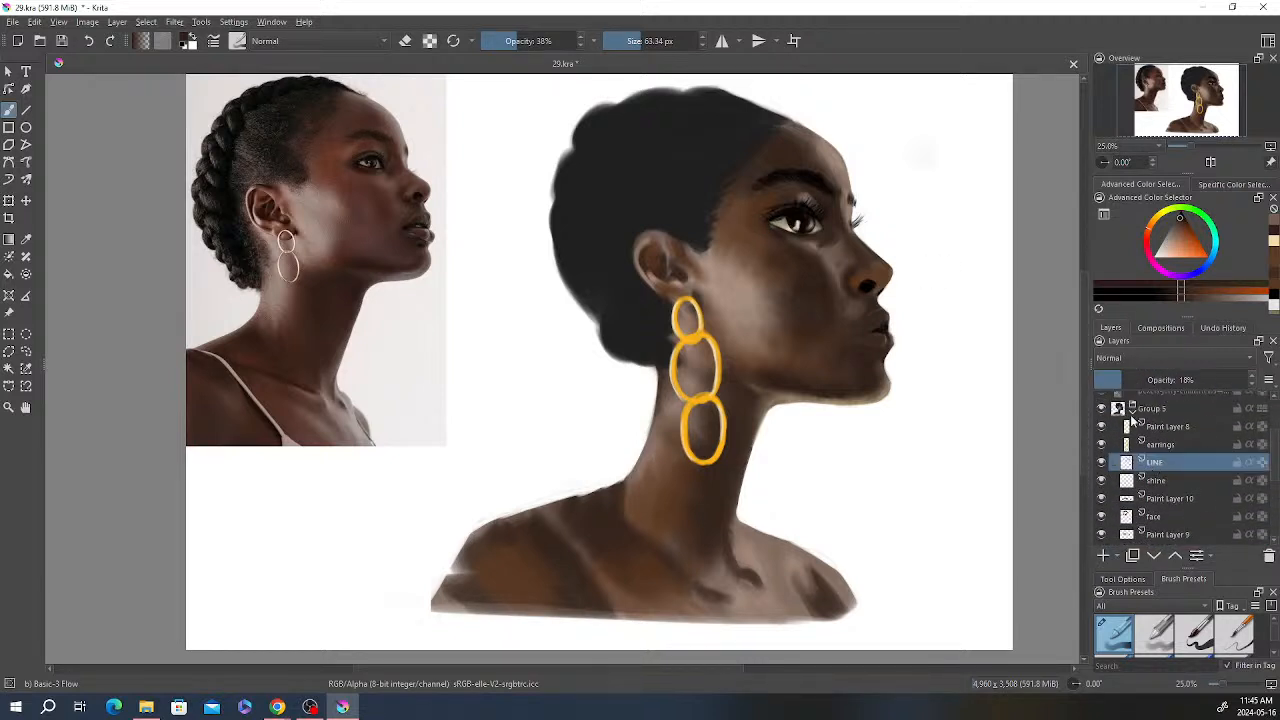
click(1170, 381)
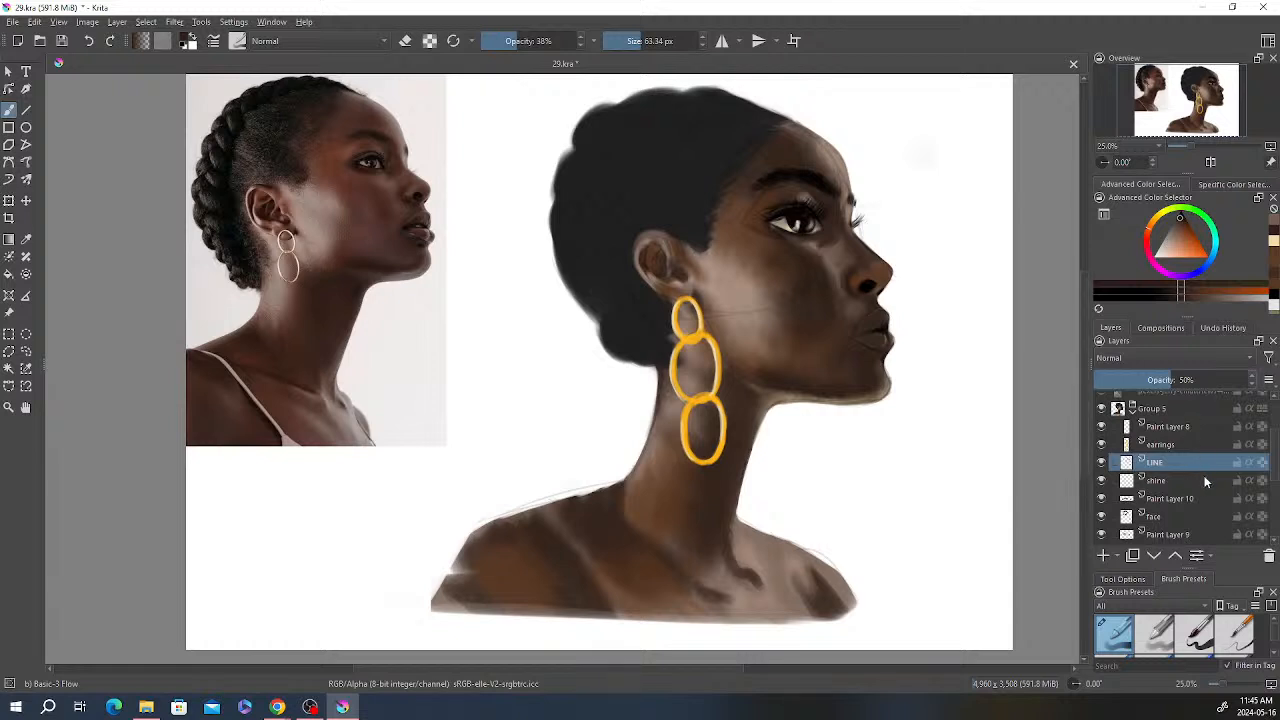
Step: Deepen the shadow around the eye's outer corner on the shadows layer with a darker brown, using Basic-3 Flow at about 63 px and 100% opacity
drag(1275, 441, 1276, 483)
click(1180, 523)
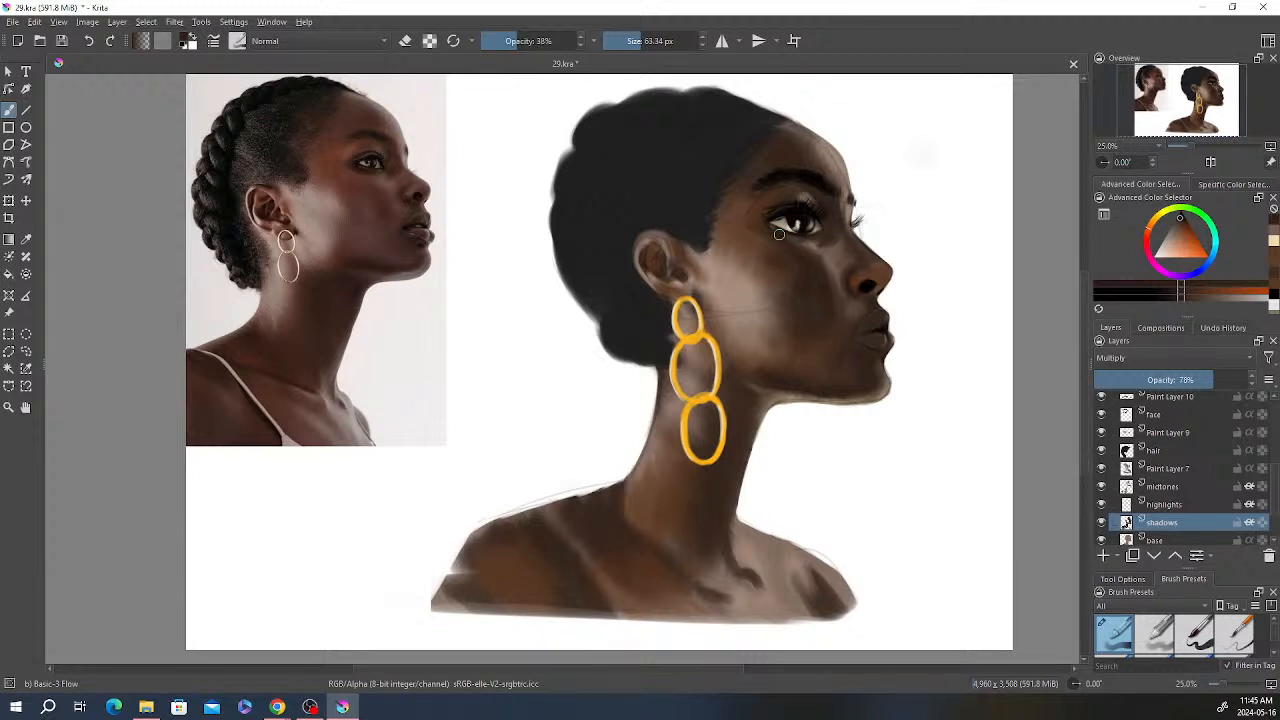
drag(560, 41, 578, 41)
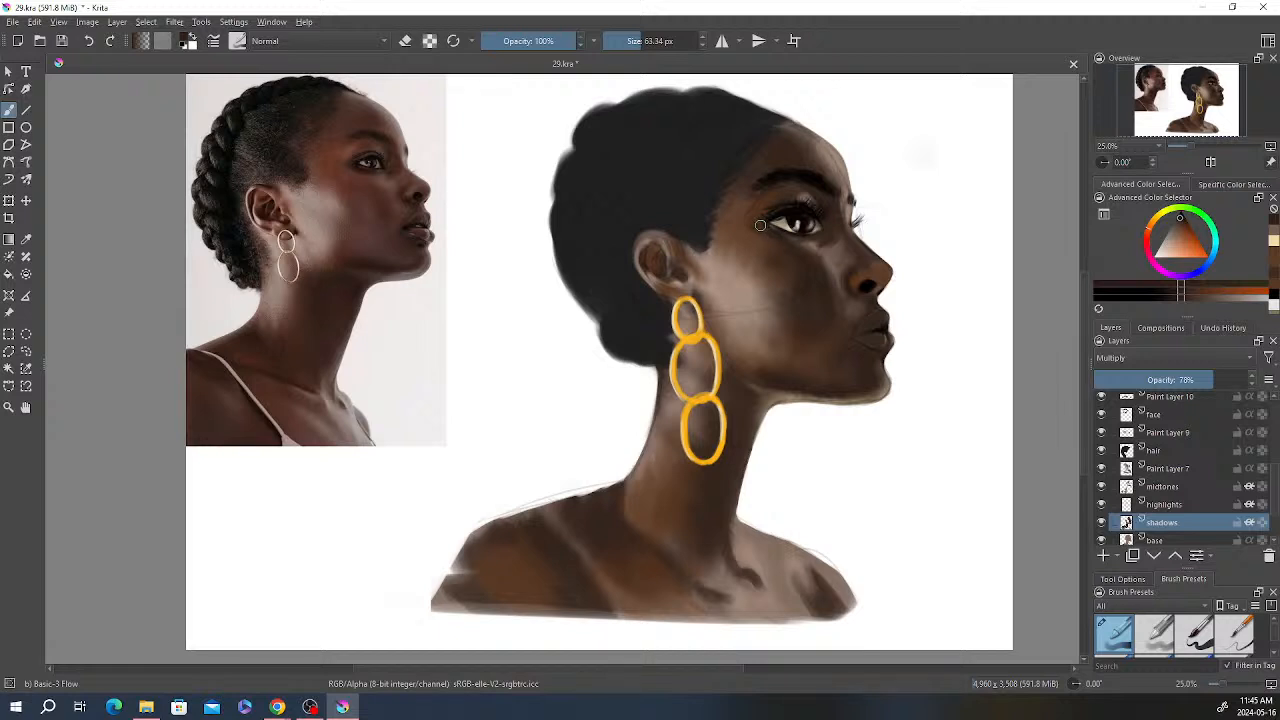
right_click(830, 176)
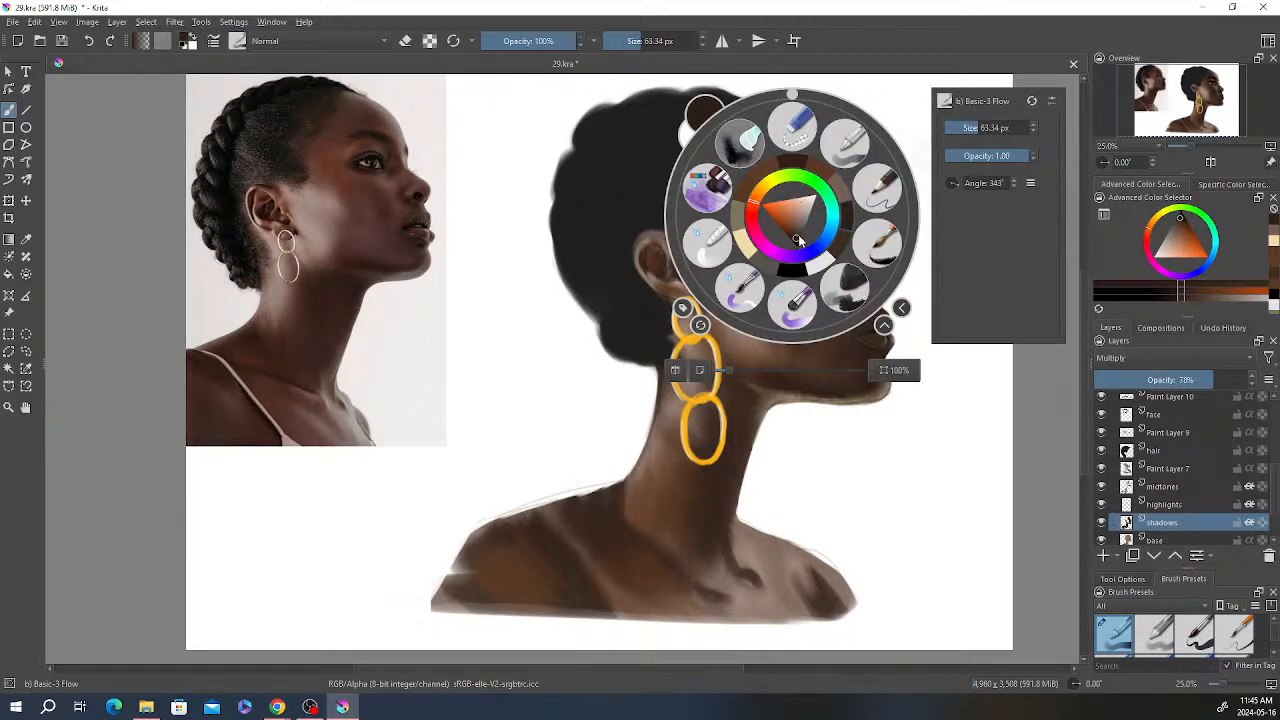
drag(797, 242, 798, 244)
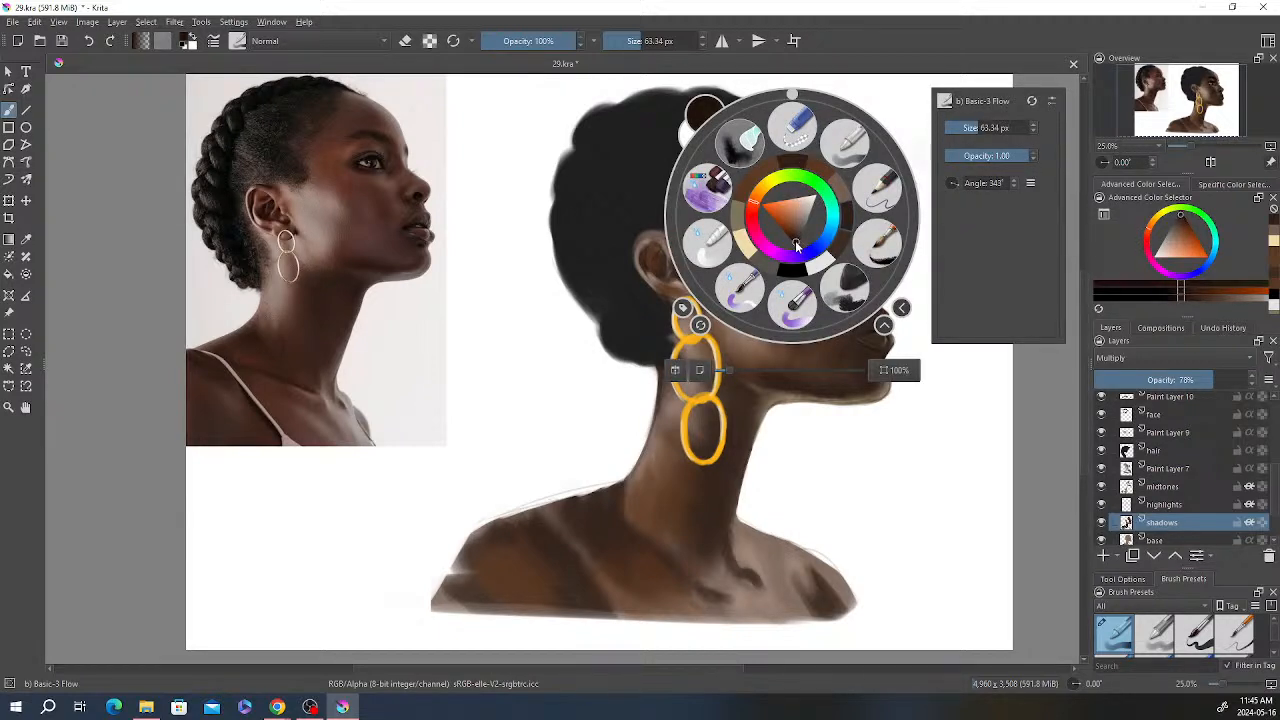
key(e)
click(894, 412)
key(e)
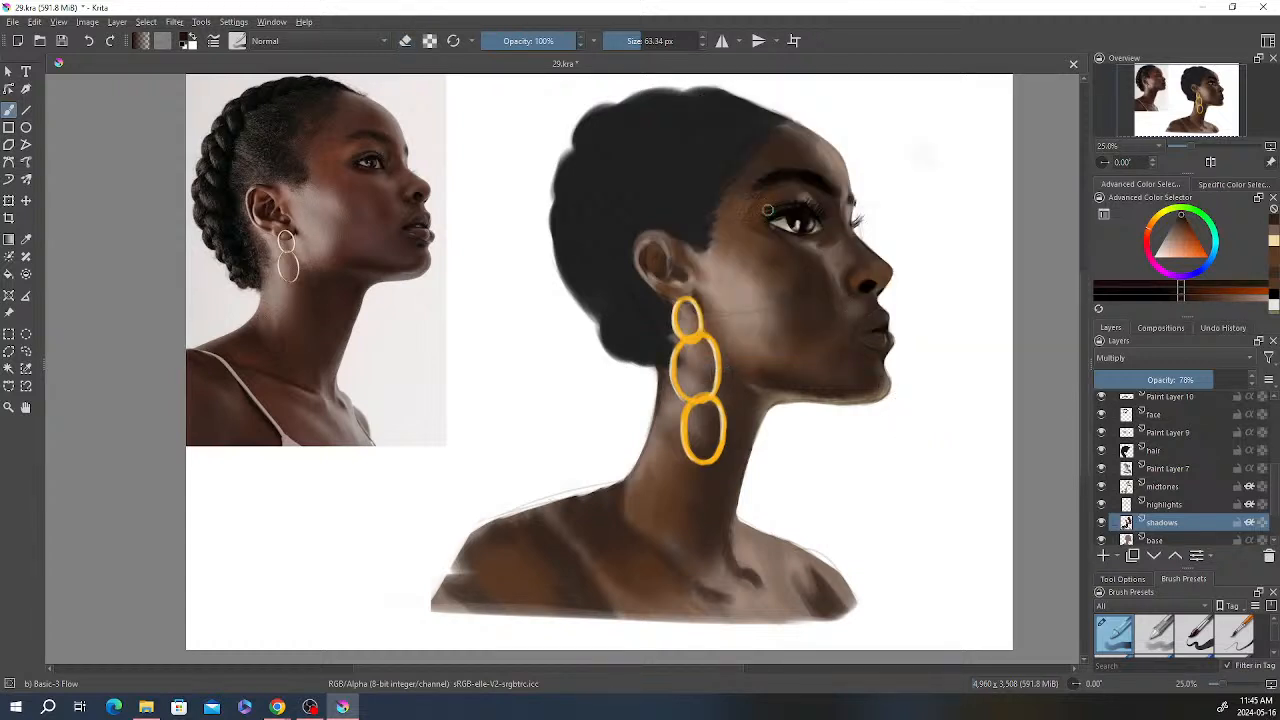
drag(759, 225, 790, 238)
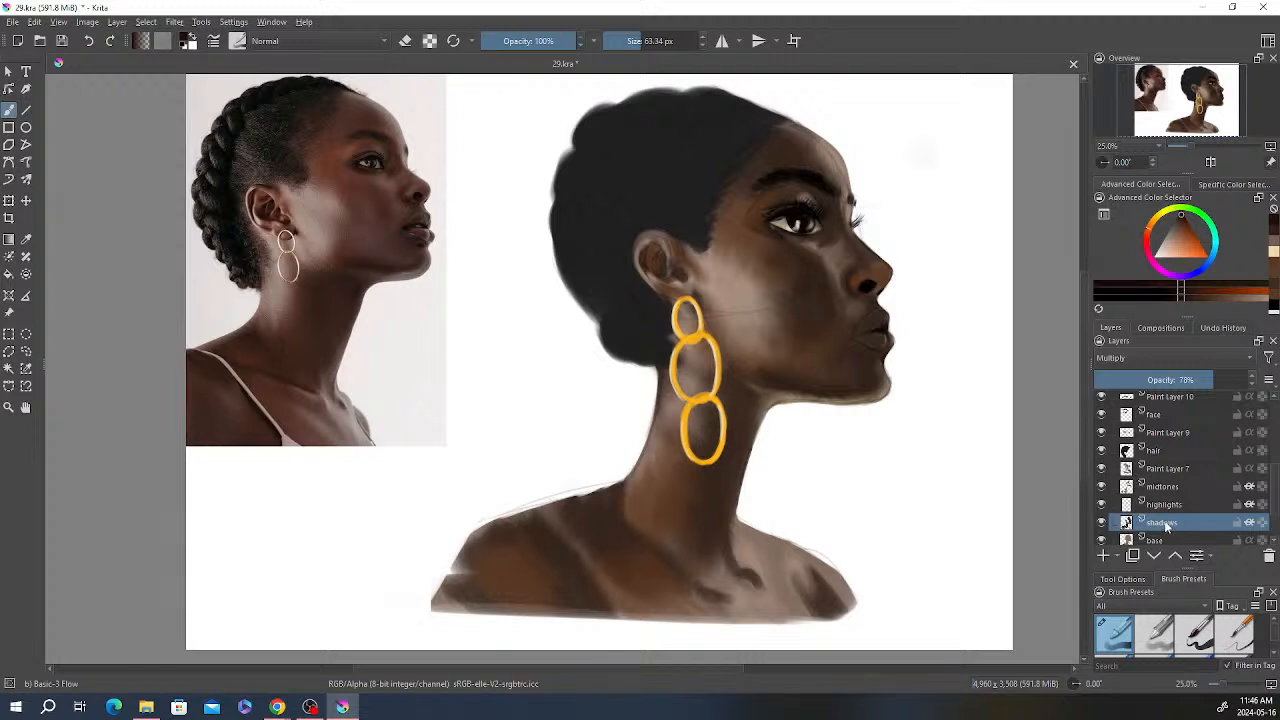
Step: Deepen the shadows around the eye on Paint Layer 7 with Basic-3 Flow at about 63 px, lowering its opacity to 62%
click(1172, 469)
click(1103, 470)
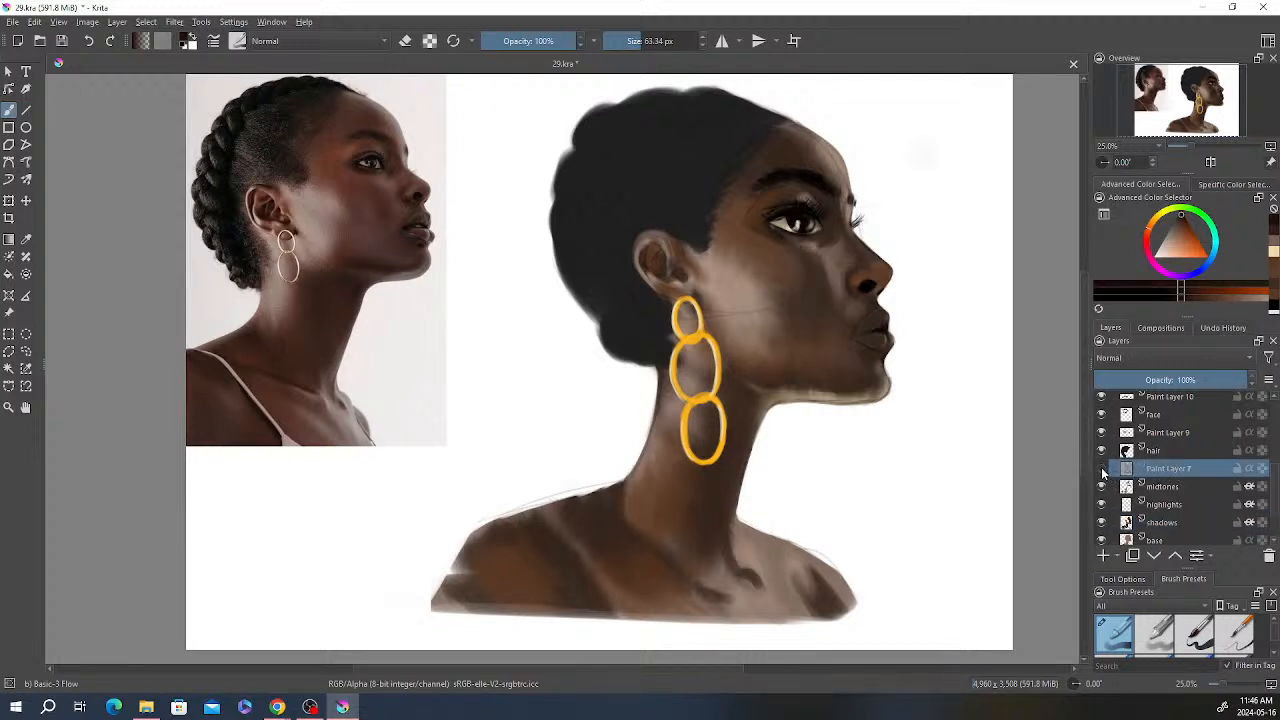
click(1103, 470)
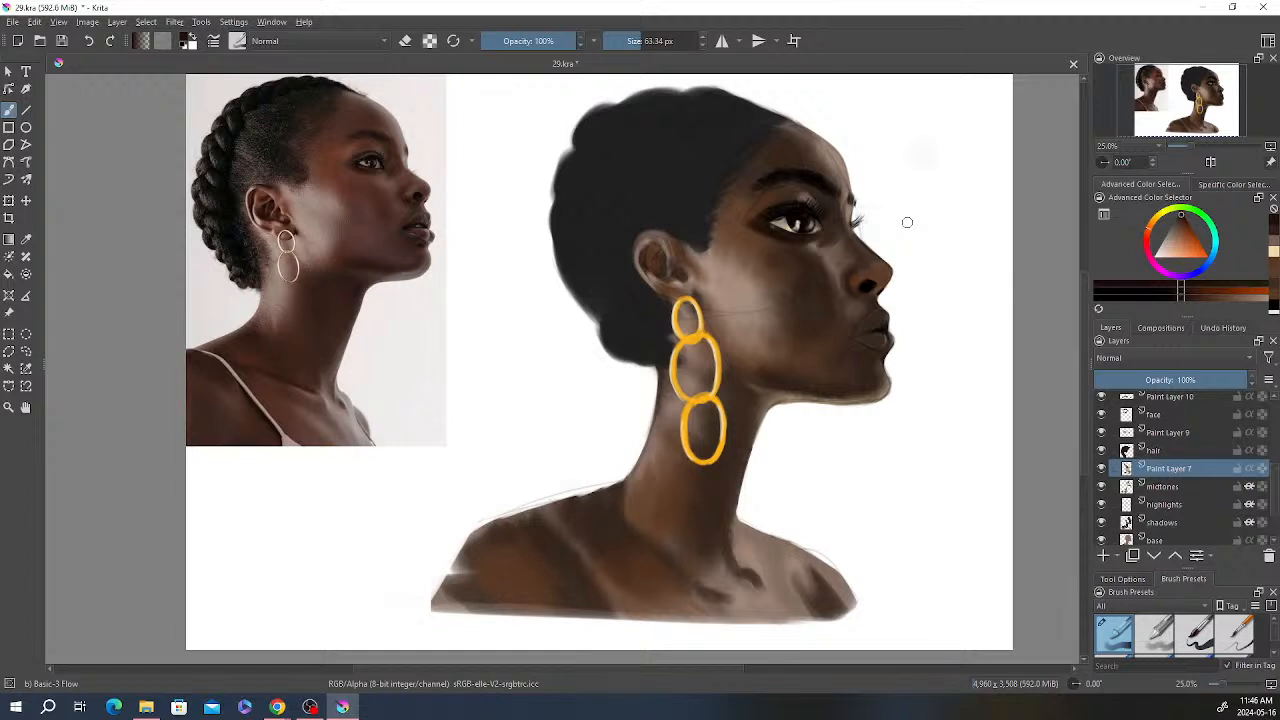
drag(560, 41, 541, 41)
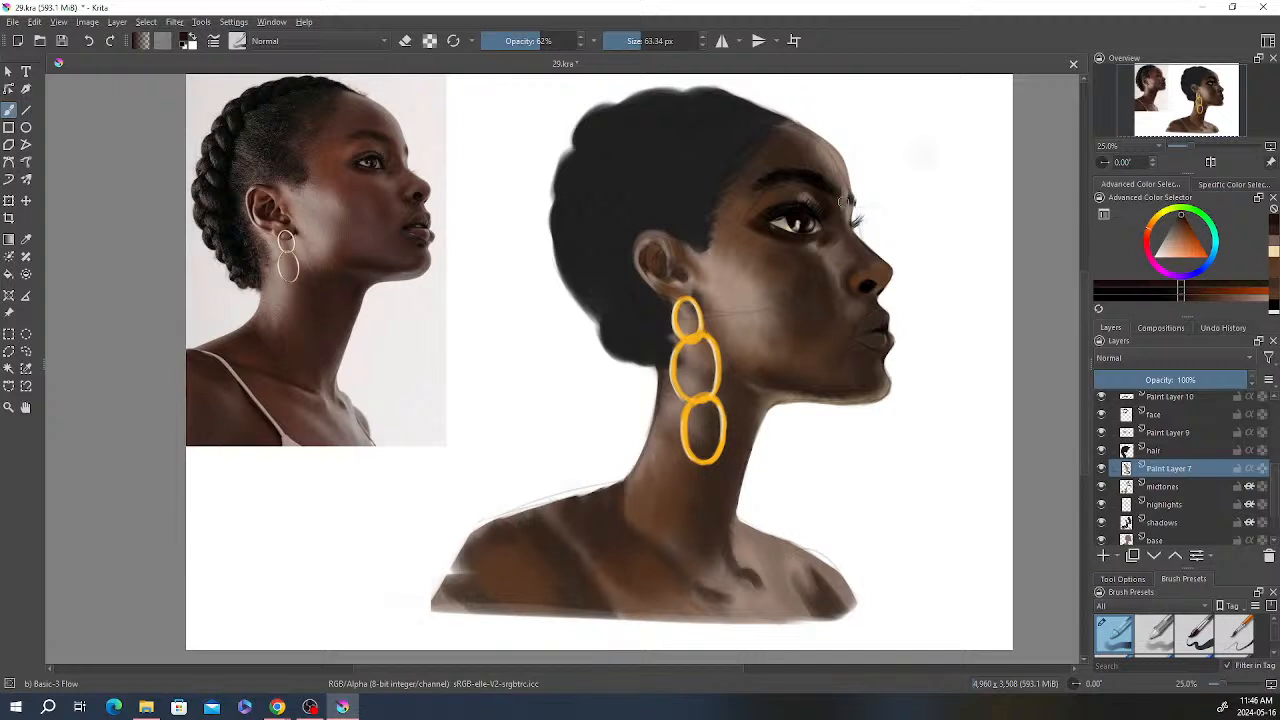
key(e)
key(i)
Step: Blend the shading beneath the eye on Paint Layer 7 with the Concept brush at about 54 px and 100% opacity
right_click(785, 140)
click(790, 125)
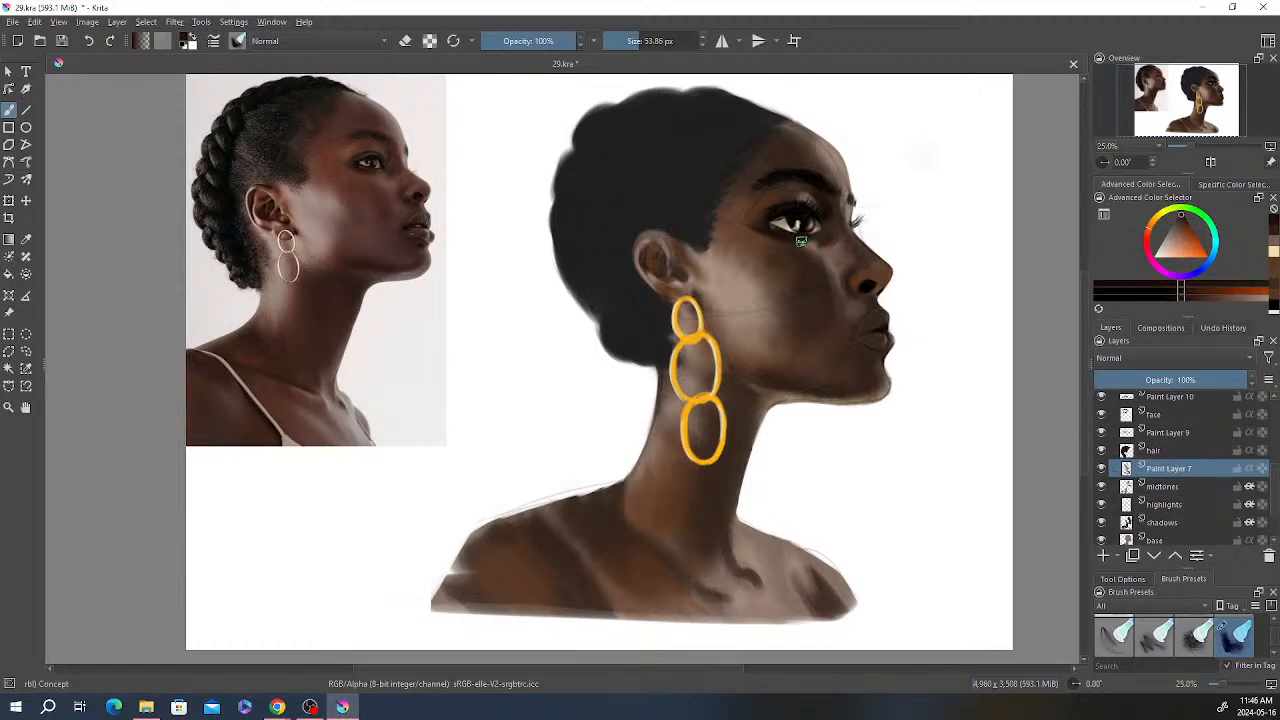
drag(796, 241, 819, 243)
Step: Check what Paint Layer 9 contributes by hiding and showing it, and switch the brush back to Basic-3 Flow
click(1162, 433)
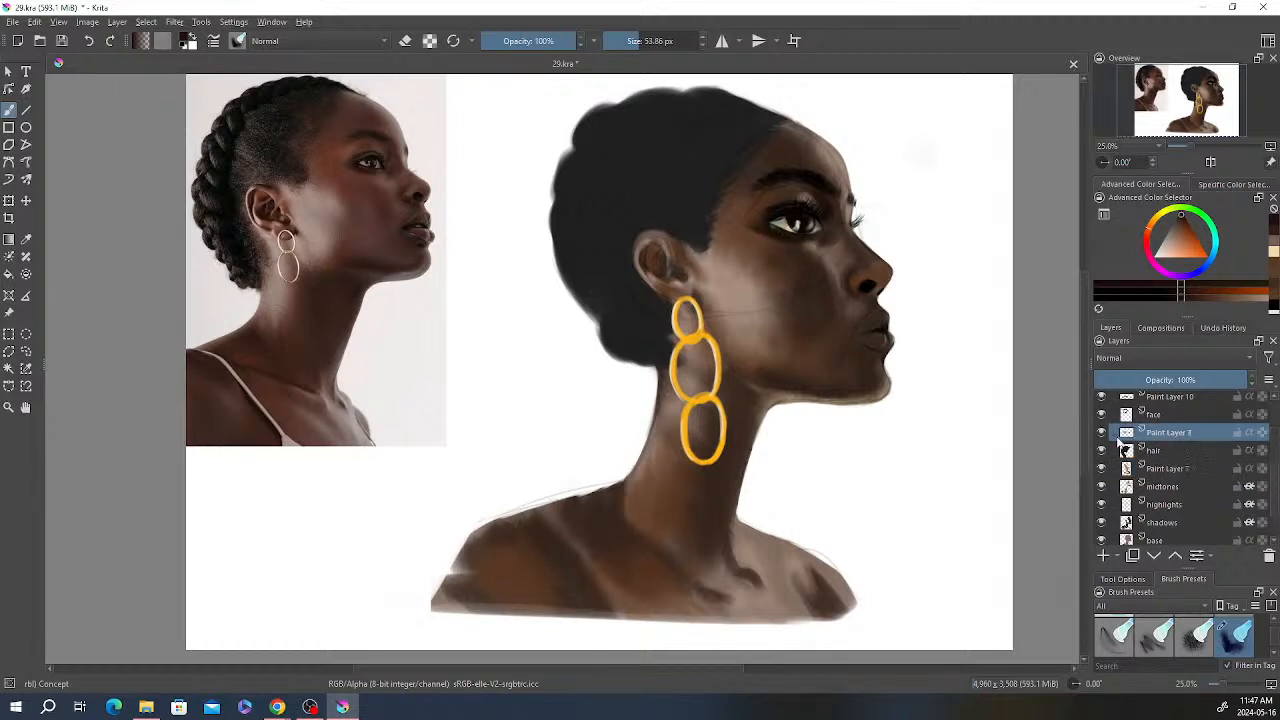
click(1101, 432)
click(1101, 432)
right_click(794, 164)
click(844, 147)
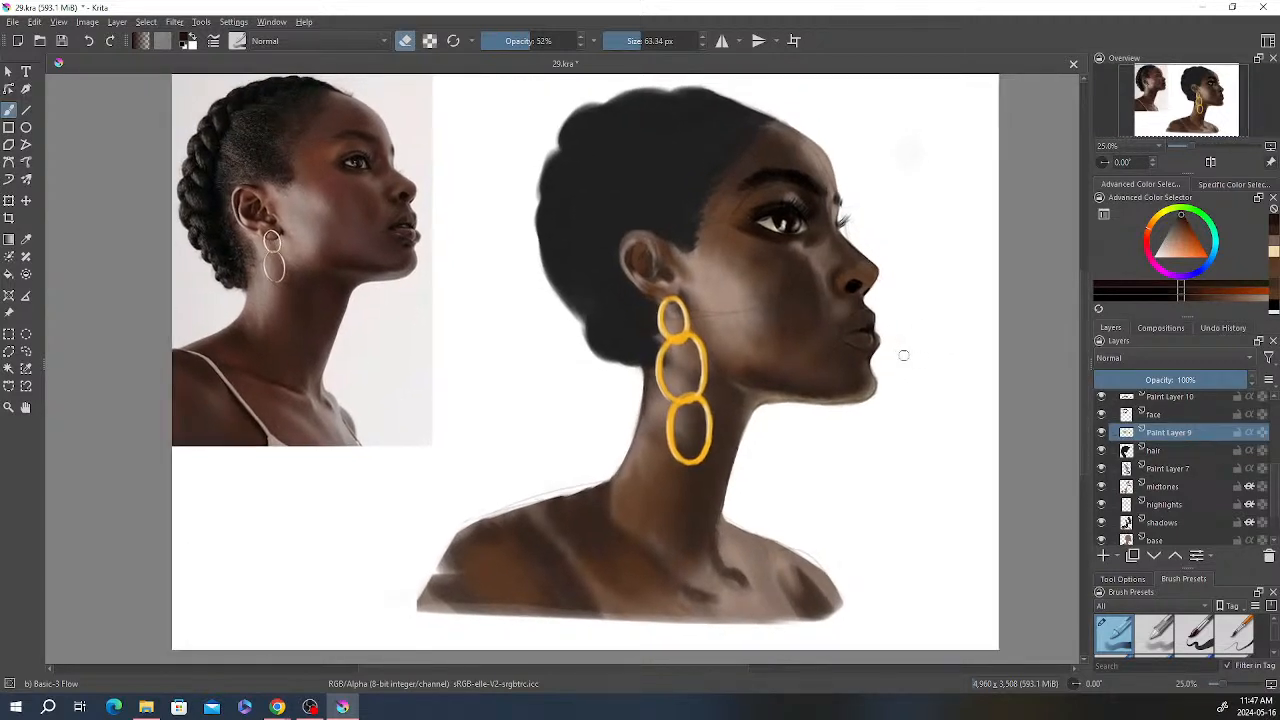
Step: Refine the shadows around the mouth and chin on Paint Layer 7, alternating Basic-3 Flow painting at 62% opacity with erasing at down to 48%
click(1168, 470)
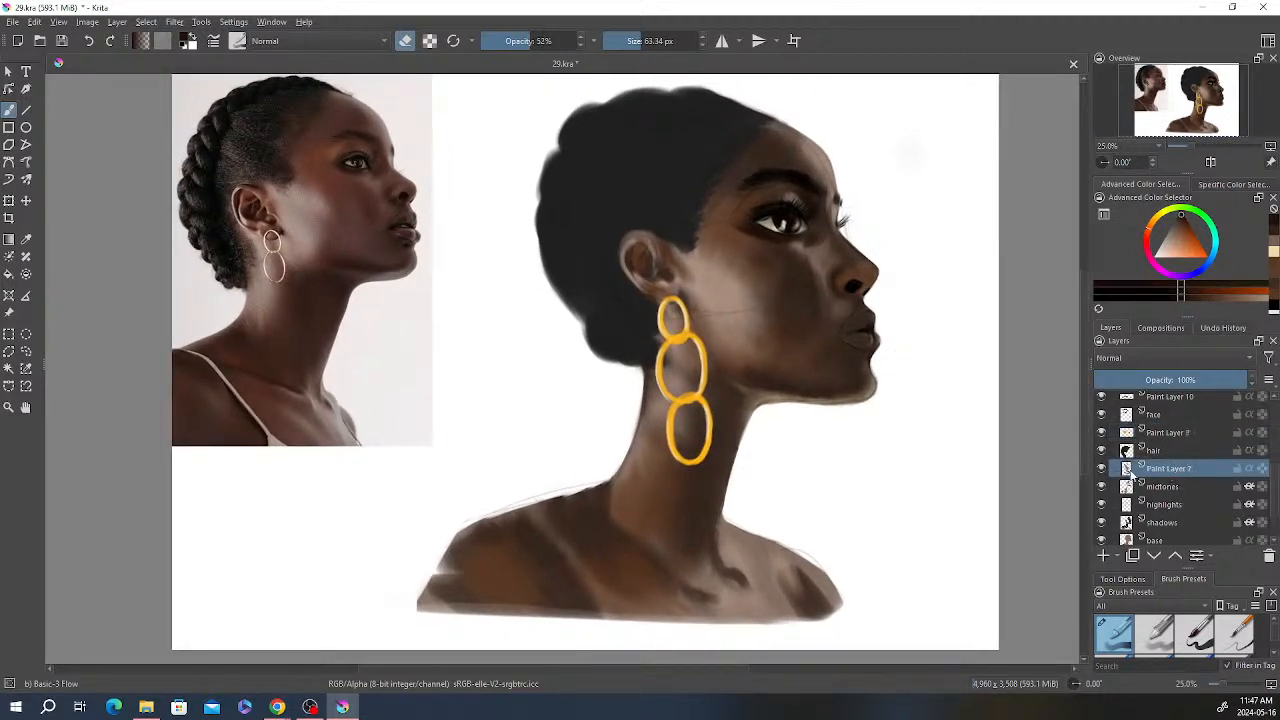
click(1105, 465)
click(1105, 465)
key(o)
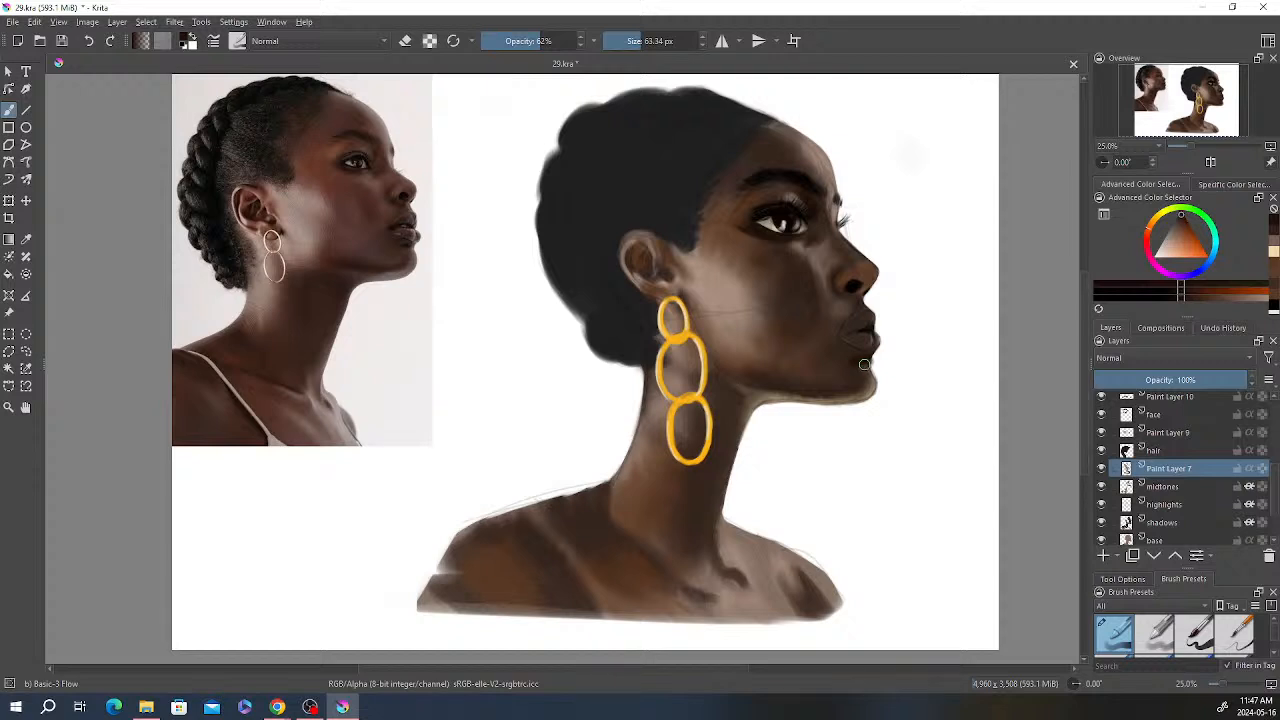
key(e)
key(e)
key(e)
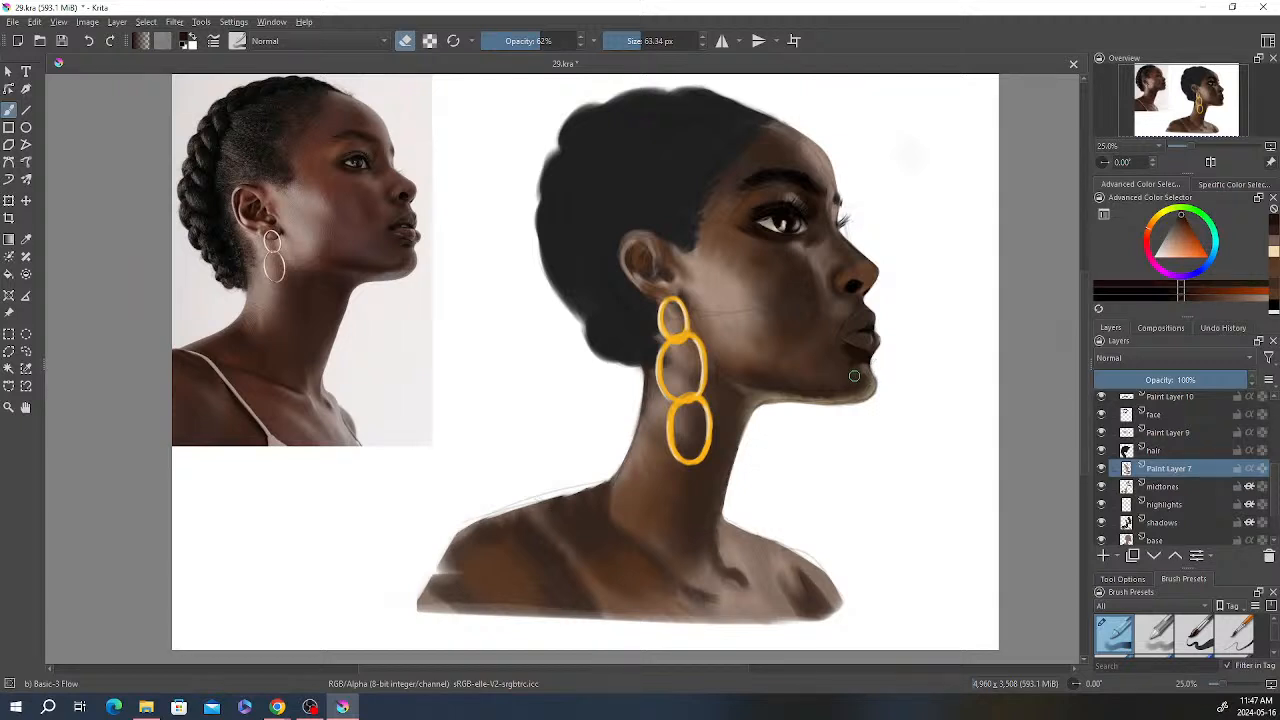
key(i)
key(i)
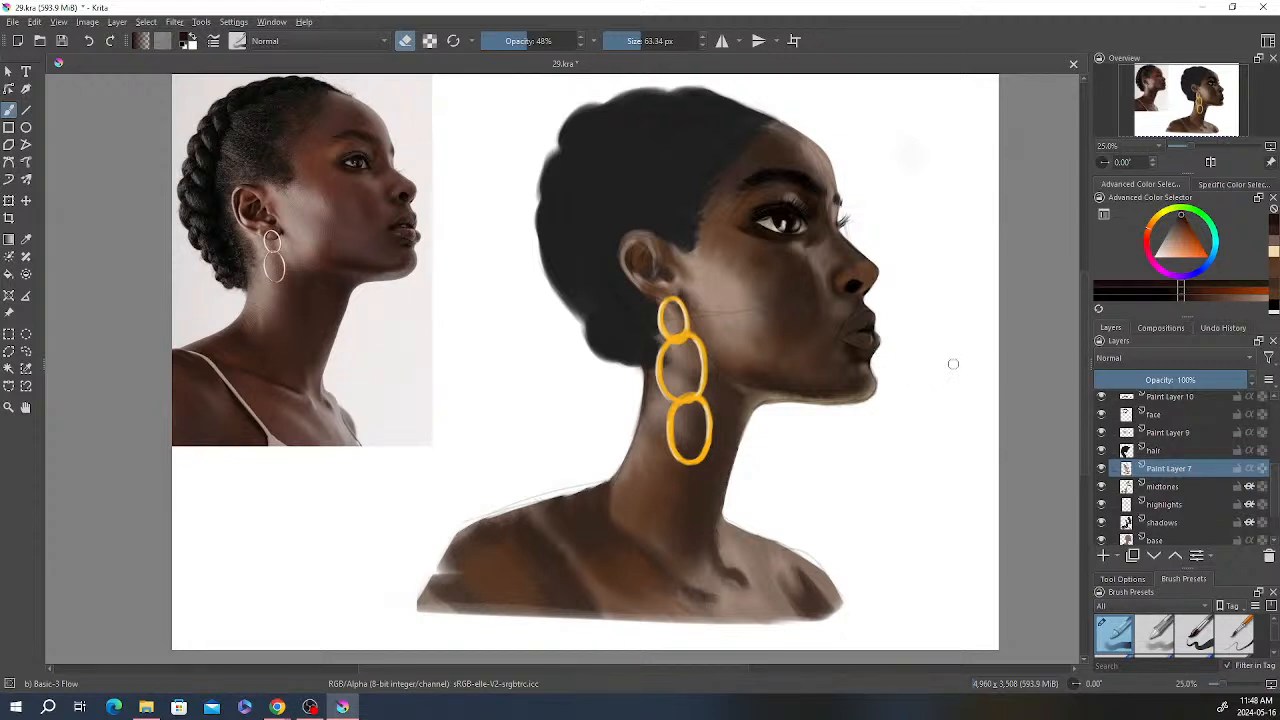
Step: Add warm brown to the chin below the lips on the midtones layer with Basic-3 Flow at about 63 px and 48% opacity
click(1174, 486)
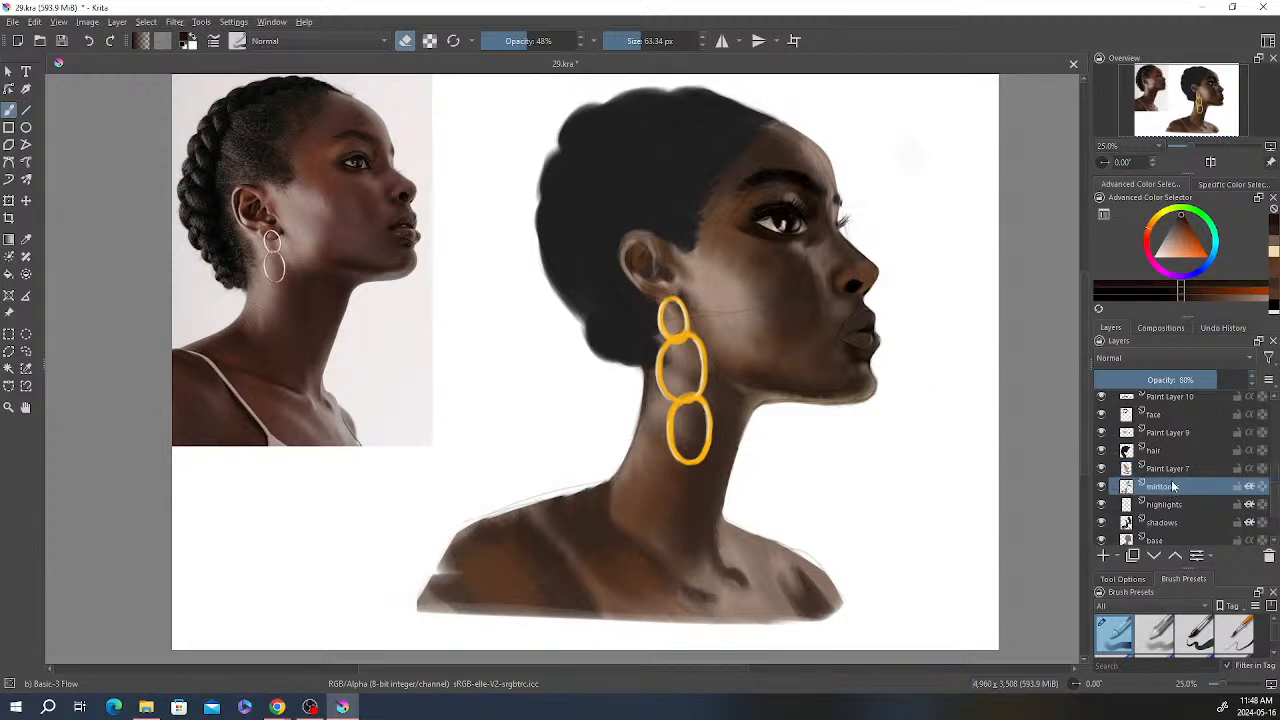
right_click(890, 250)
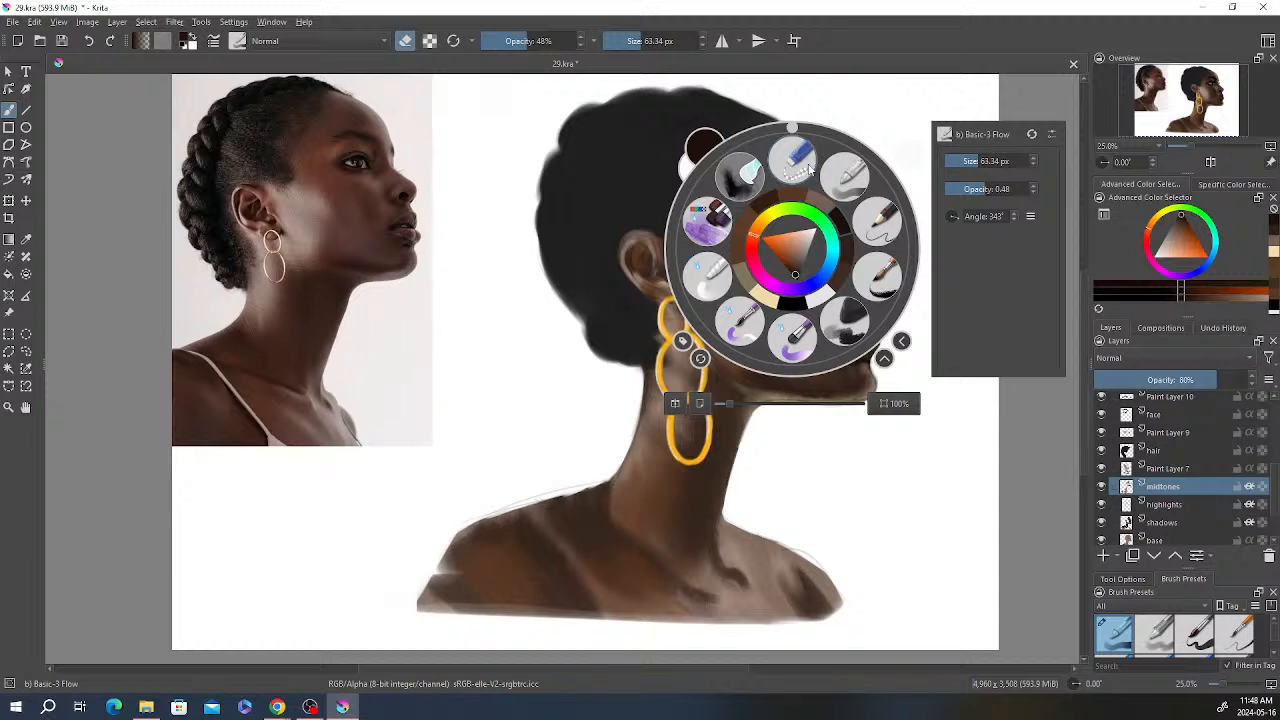
click(799, 200)
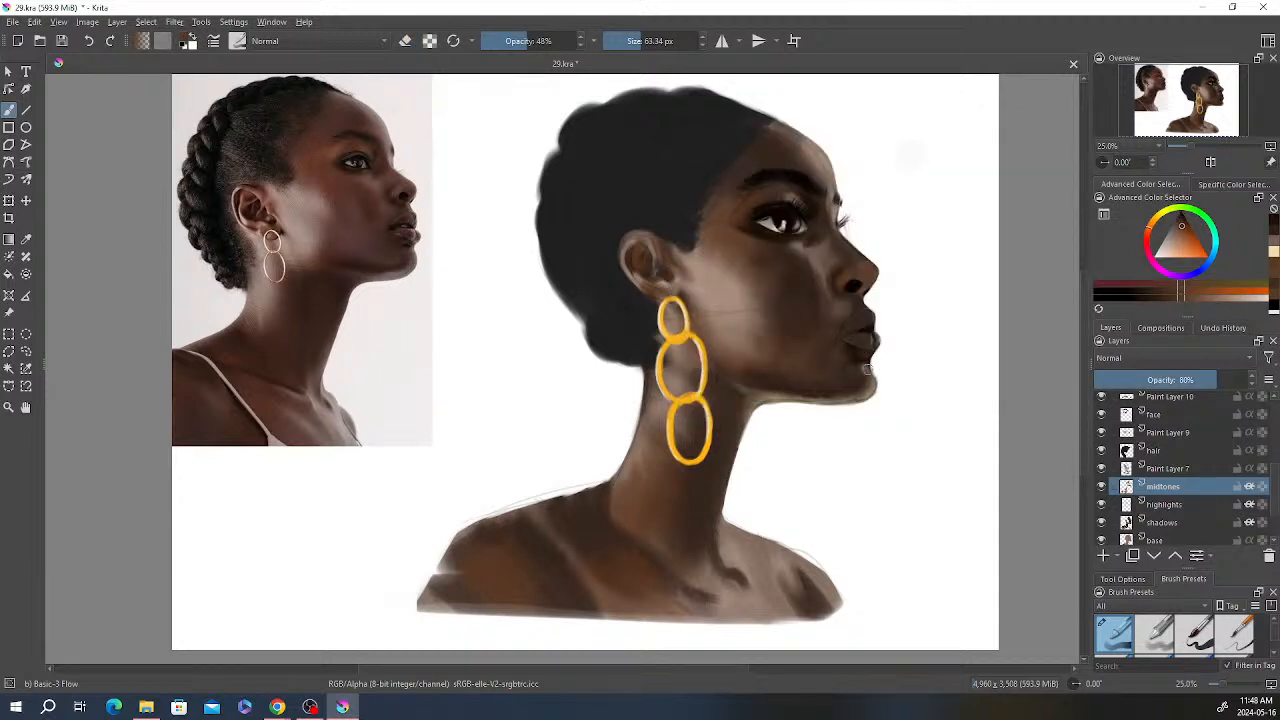
drag(868, 369, 868, 372)
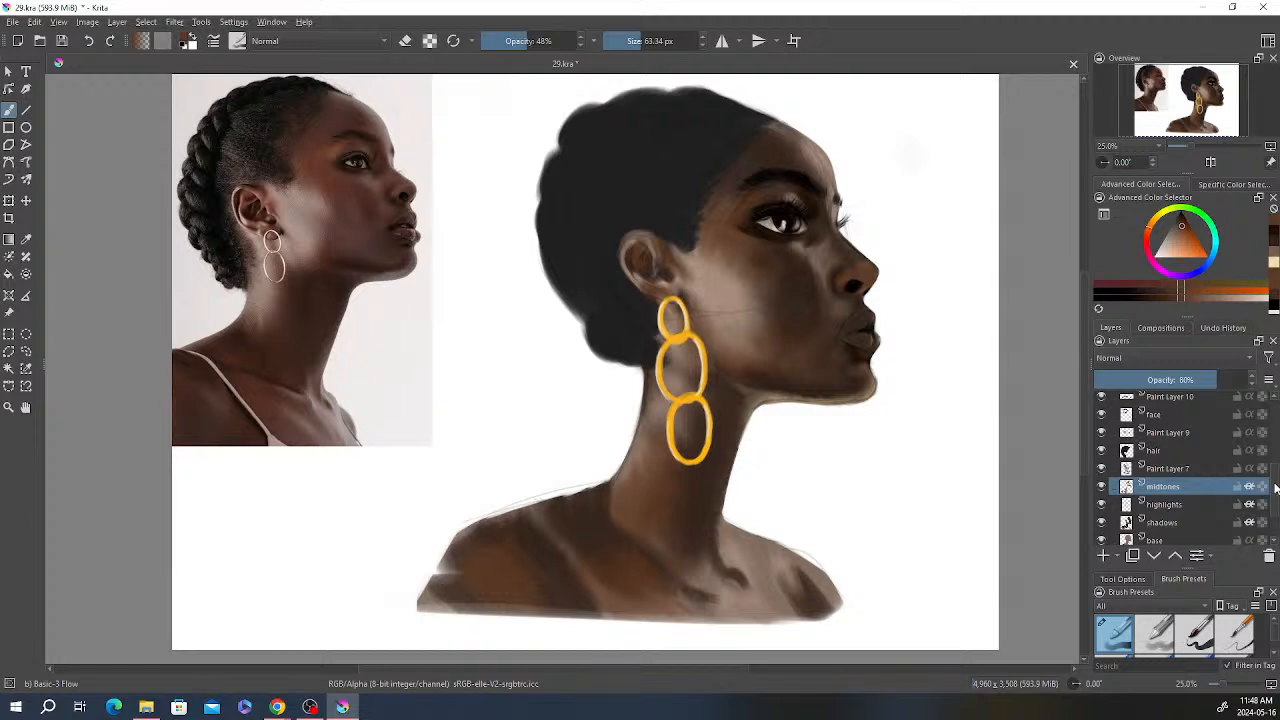
Step: Add a paint layer above the shine layer and tint the lips dark red on it with Basic-3 Flow at 48% opacity
scroll(1256, 457, up, 3)
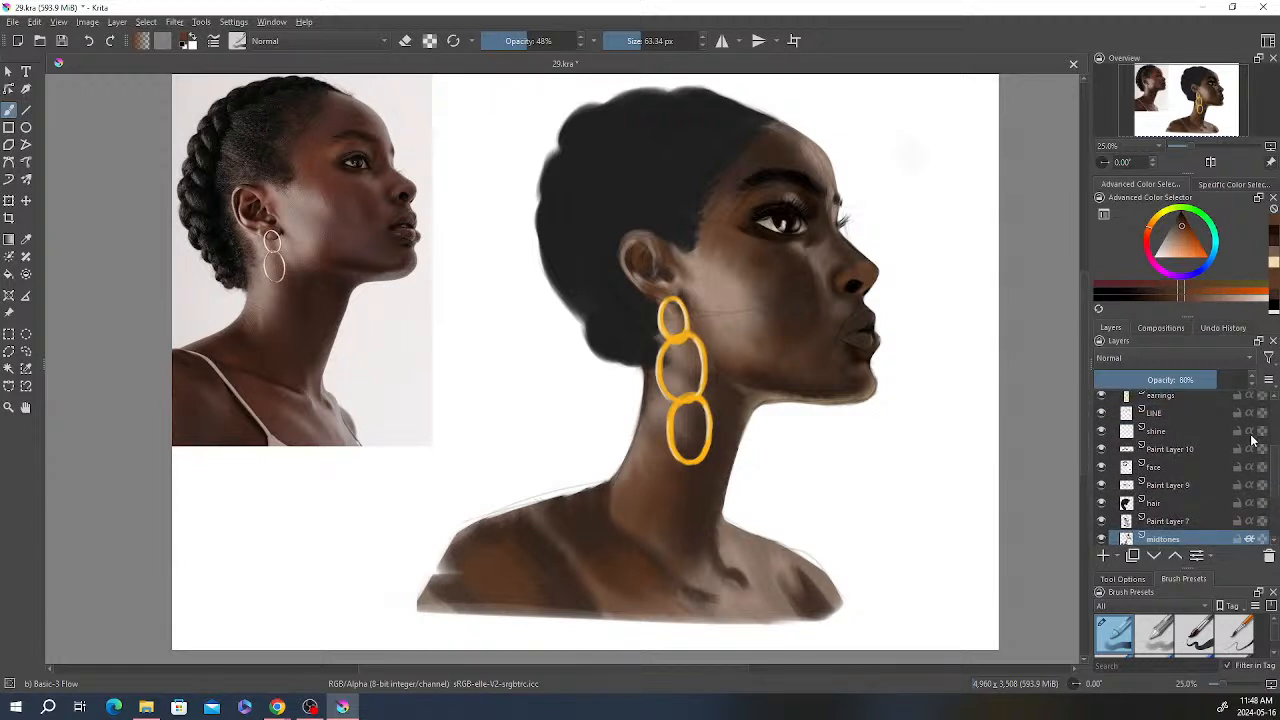
scroll(1270, 455, up, 1)
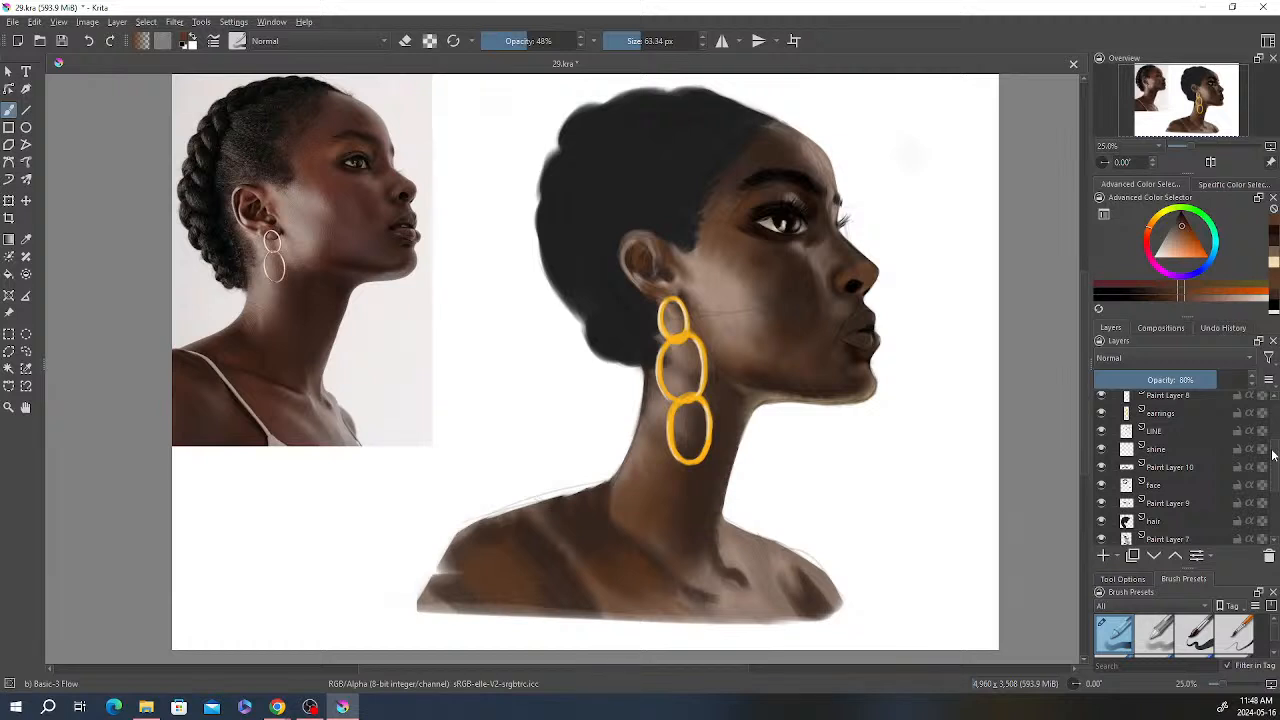
key(Insert)
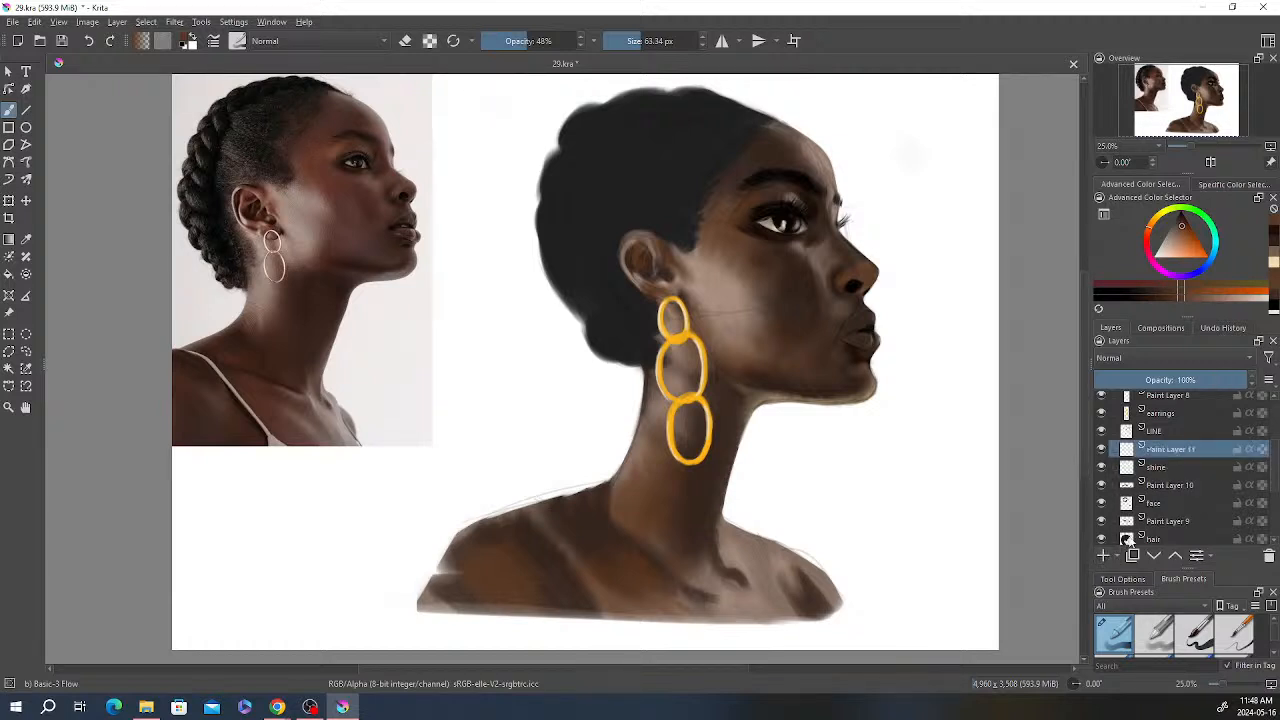
right_click(813, 279)
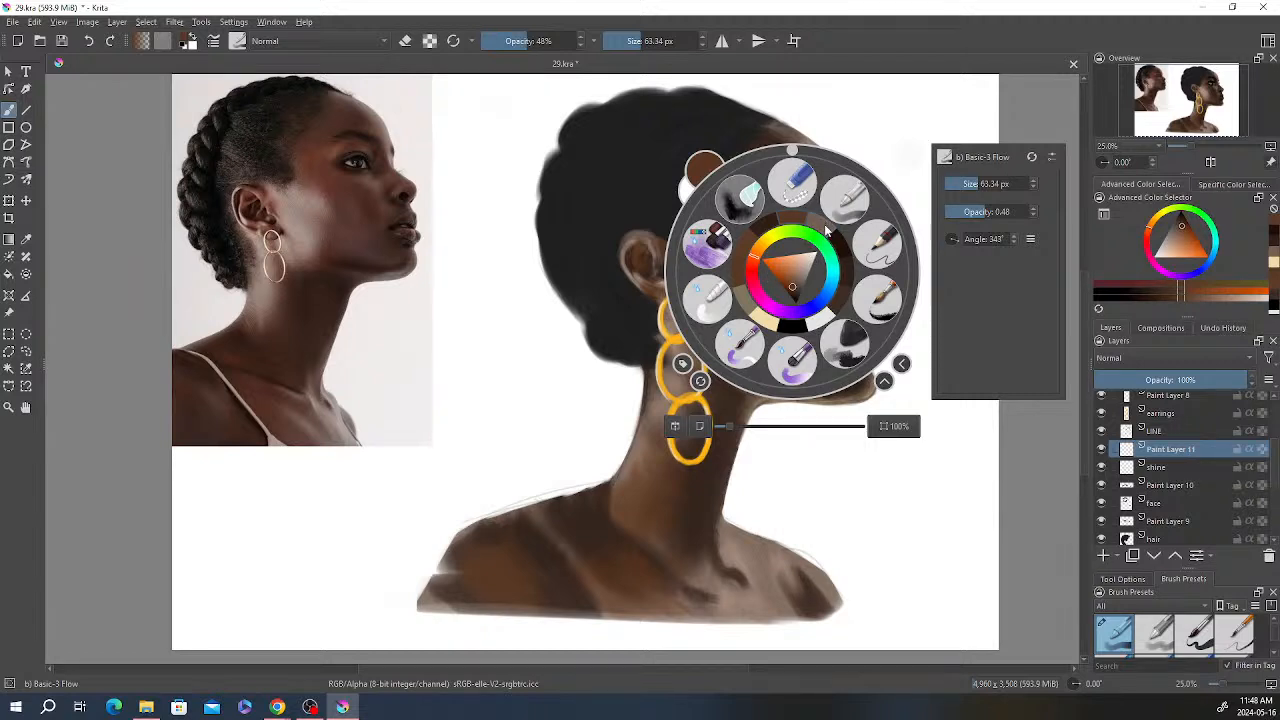
click(765, 294)
click(759, 274)
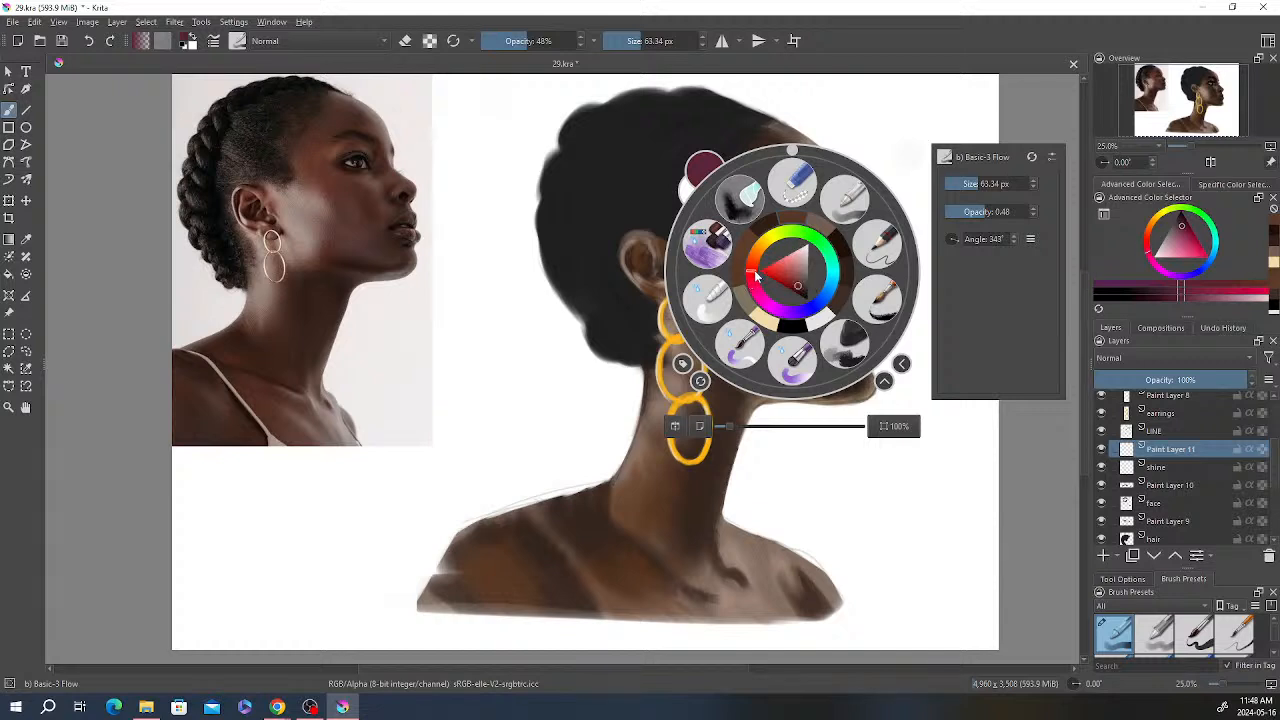
drag(796, 282, 801, 292)
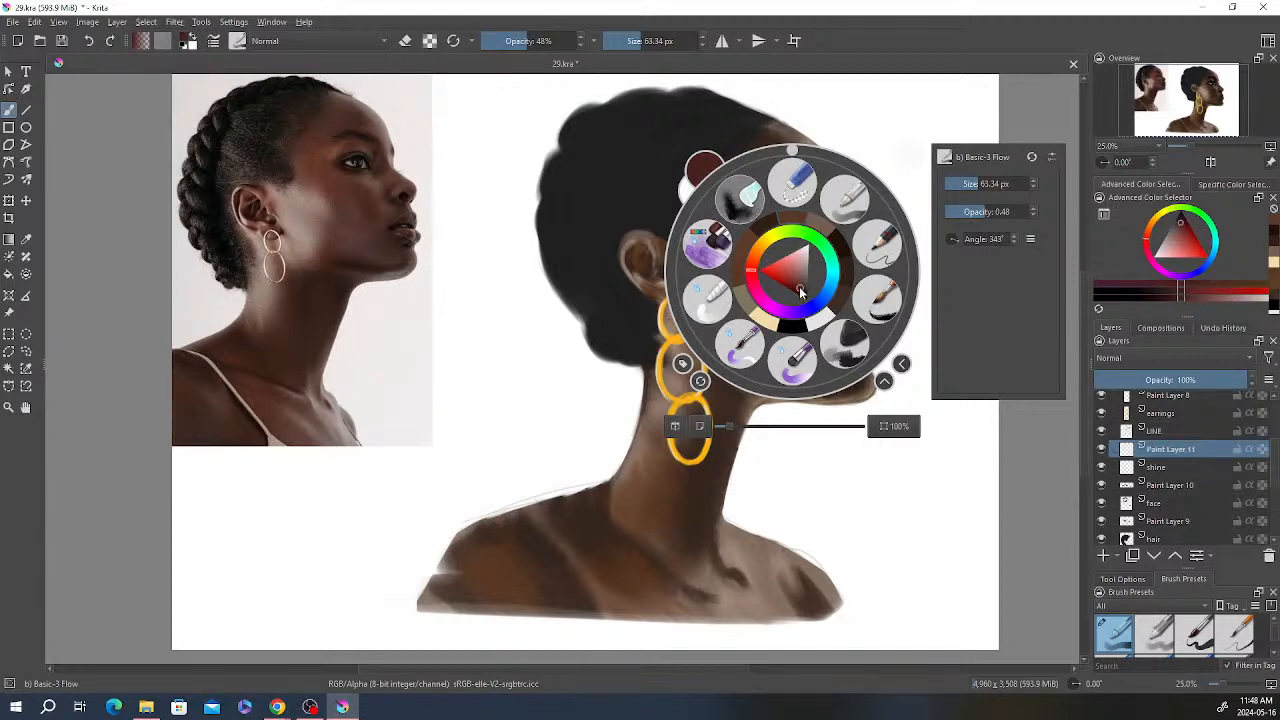
click(893, 117)
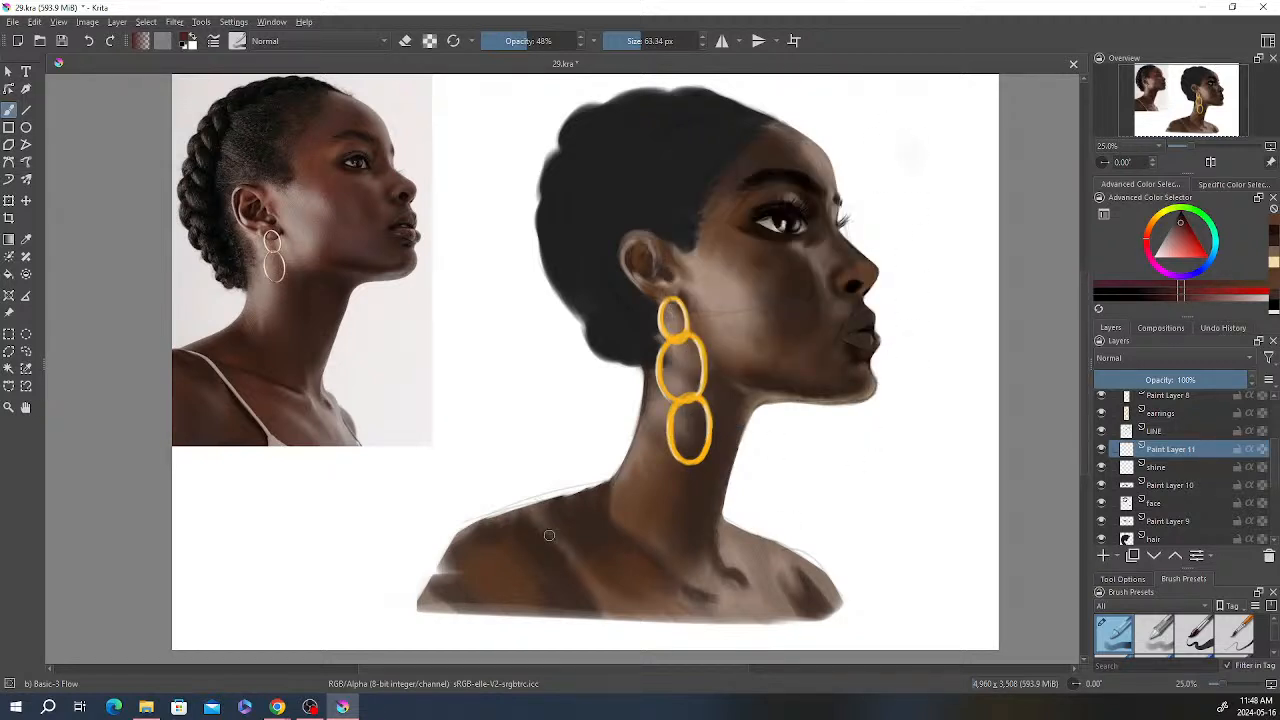
mouse_move(856, 326)
mouse_down()
mouse_move(883, 318)
mouse_move(866, 340)
mouse_up()
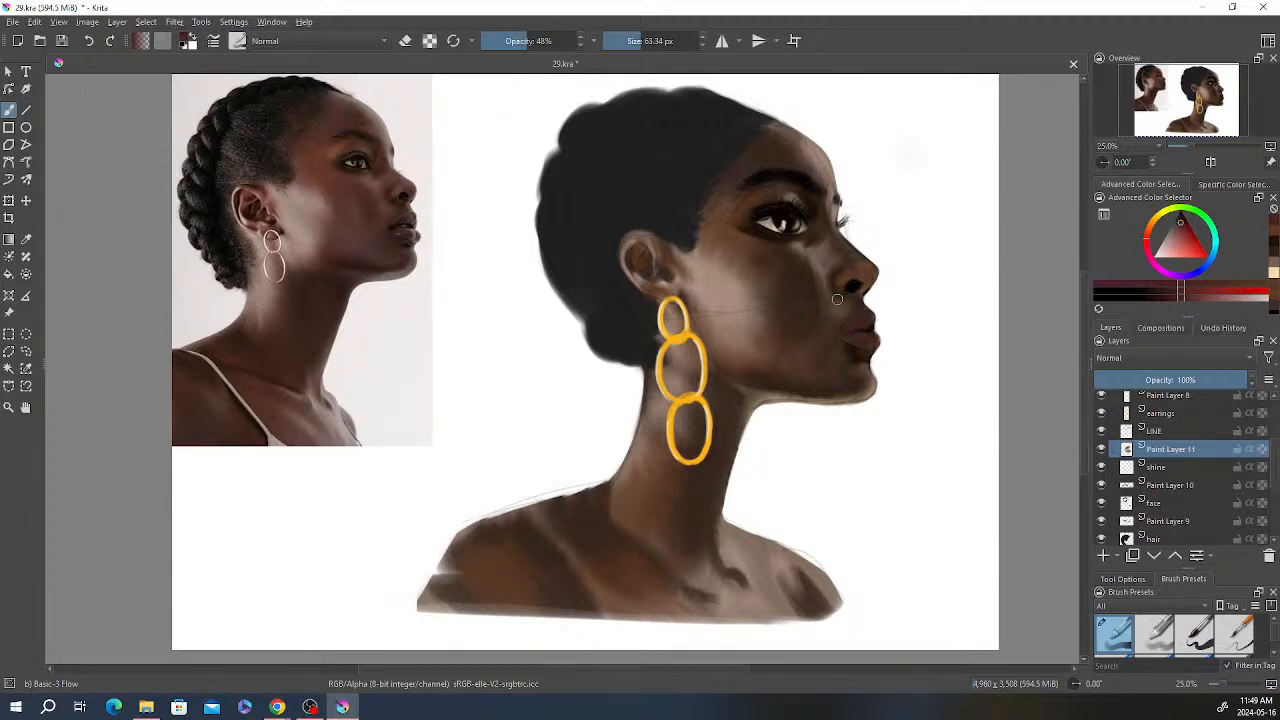
mouse_move(869, 315)
mouse_down()
mouse_move(849, 333)
mouse_move(866, 343)
mouse_up()
Step: Shift the brush color to a slightly more orange dark red and build up the lip color on Paint Layer 11
right_click(895, 292)
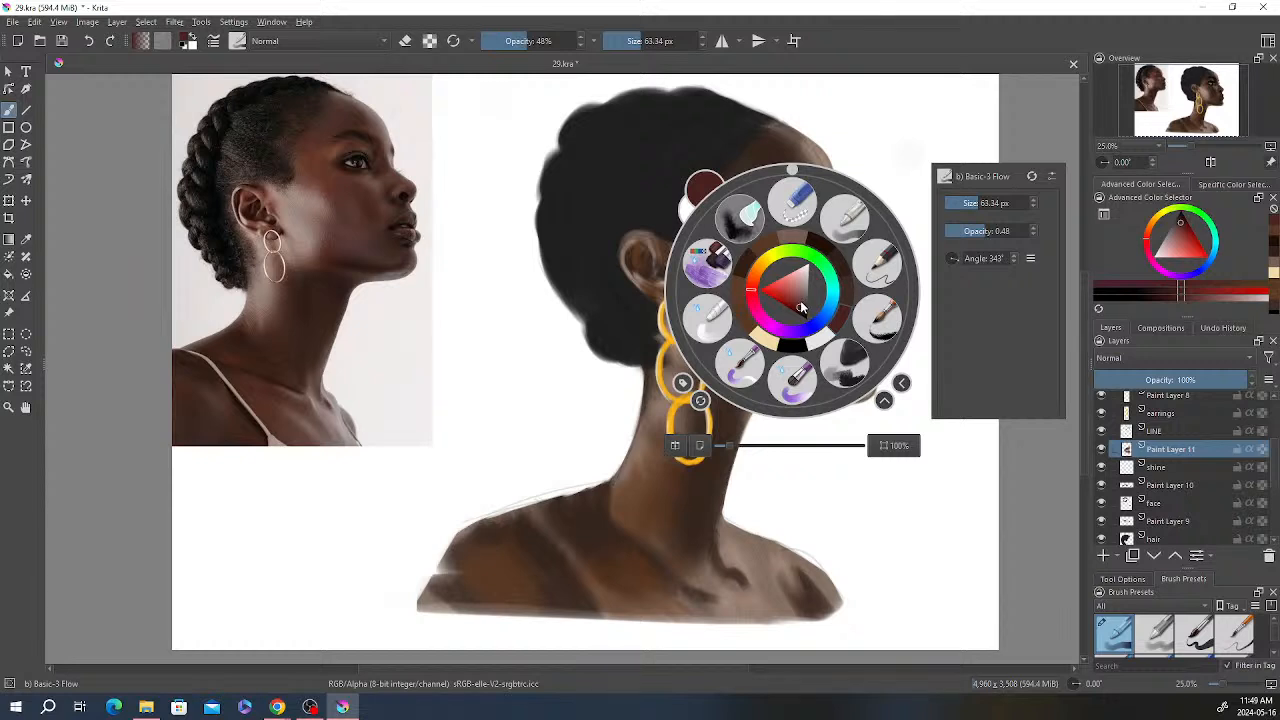
click(754, 284)
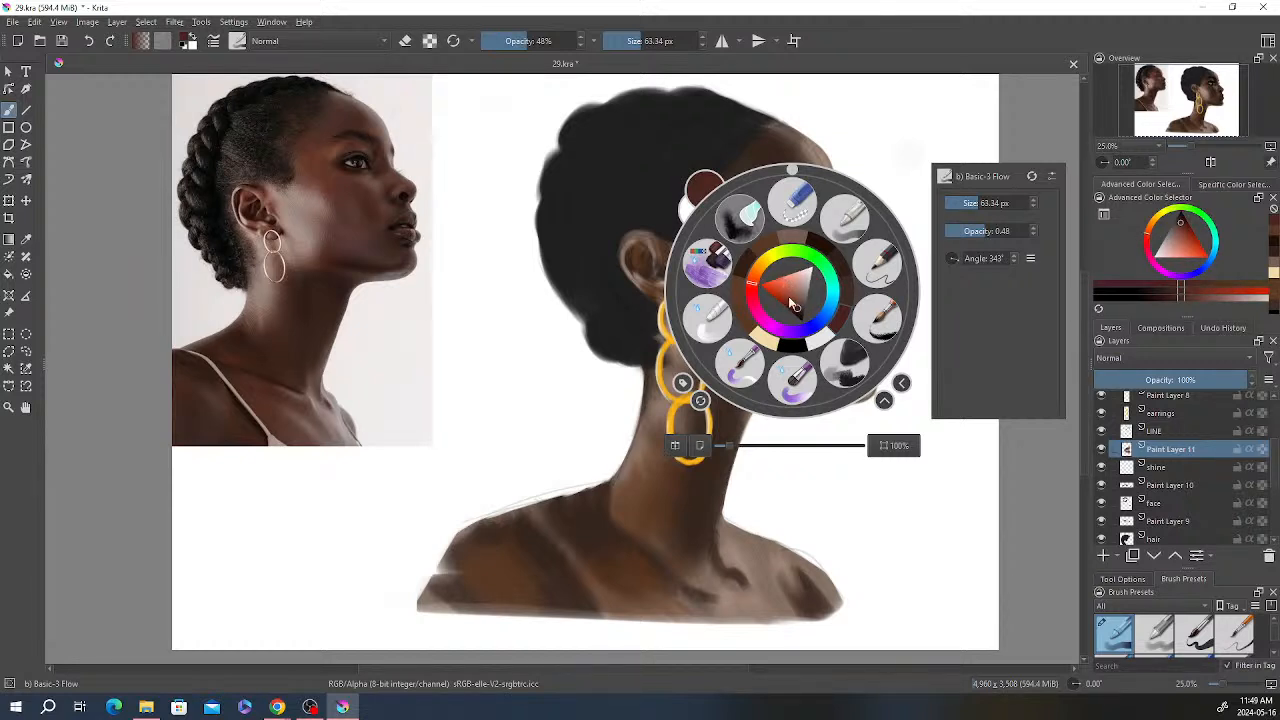
click(792, 307)
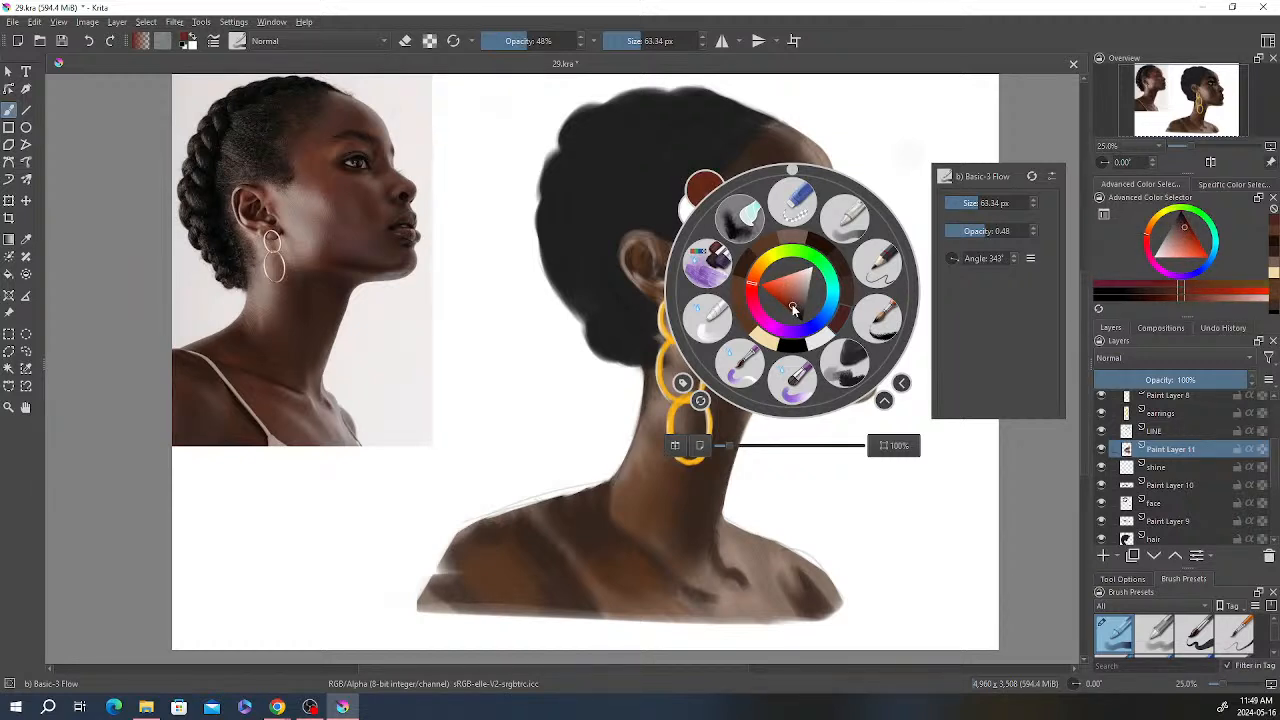
click(798, 311)
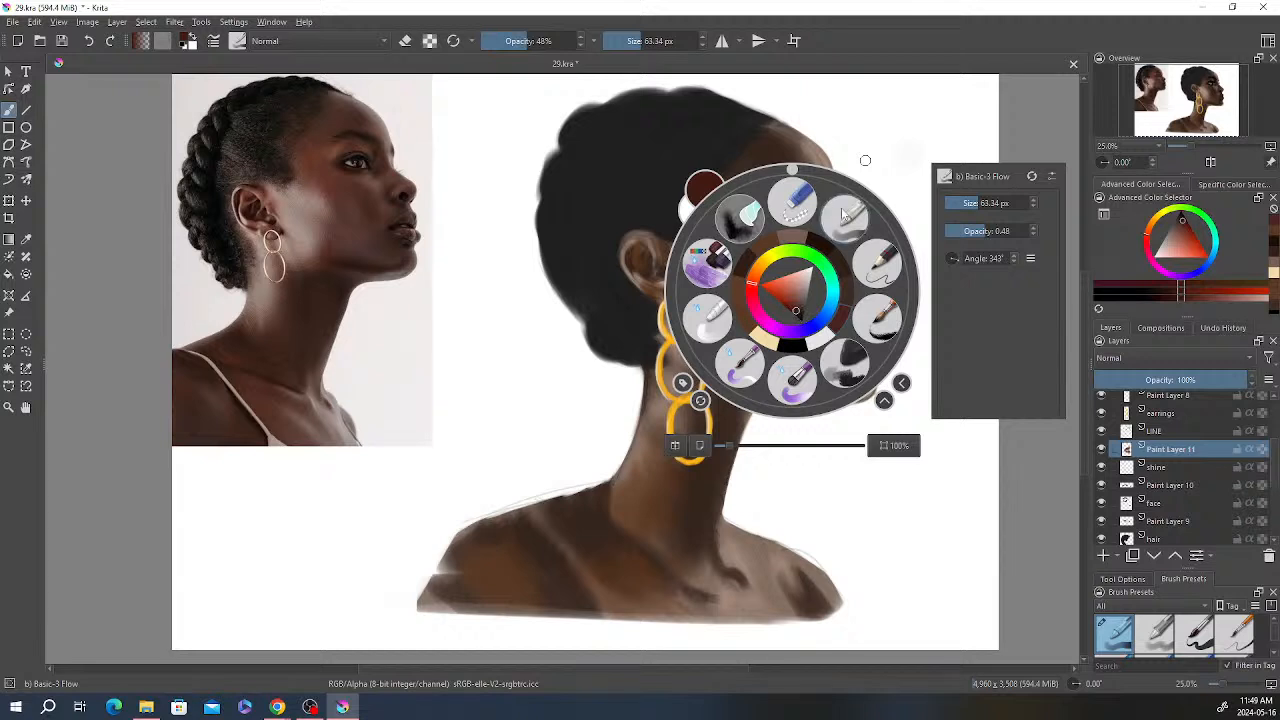
click(898, 161)
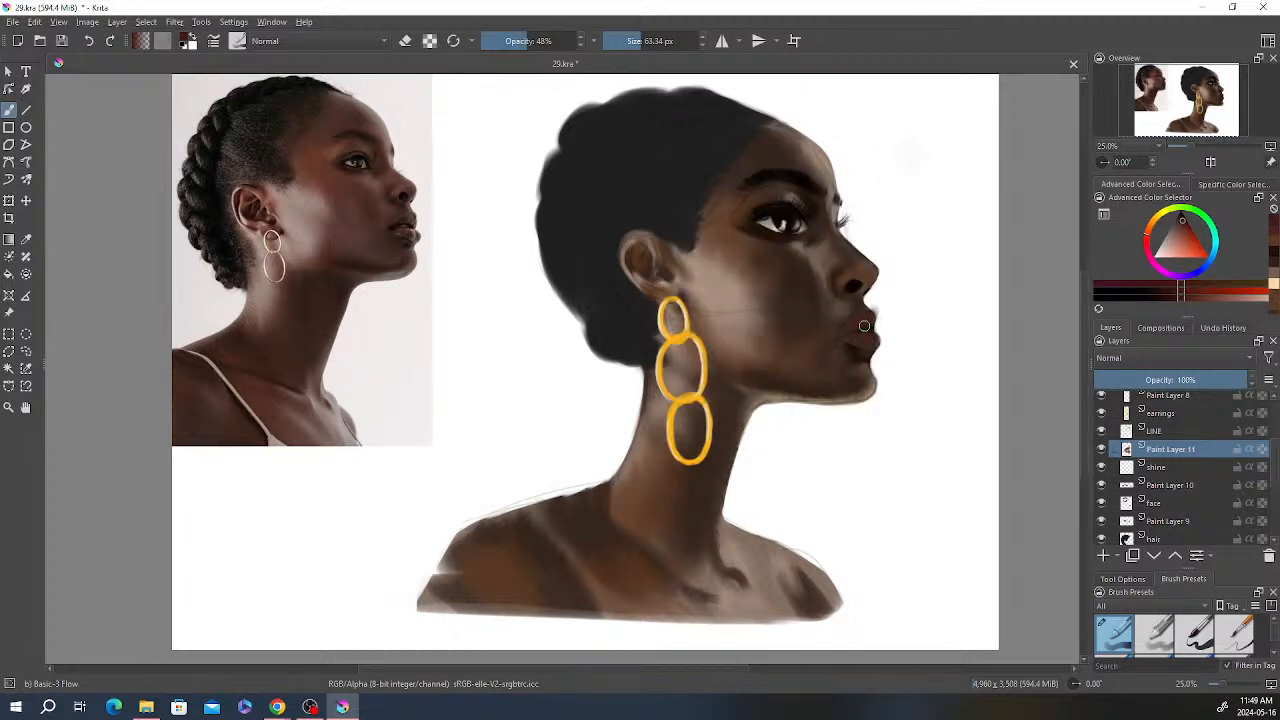
mouse_move(867, 320)
mouse_down()
mouse_move(869, 342)
mouse_move(858, 338)
mouse_move(874, 340)
mouse_up()
key(e)
key(e)
Step: Define the lips with Basic-3 Flow at about 19 px and 89% opacity, erasing excess color along their edges
right_click(871, 171)
right_click(849, 145)
drag(636, 42, 634, 41)
key(o)
key(o)
key(o)
key(o)
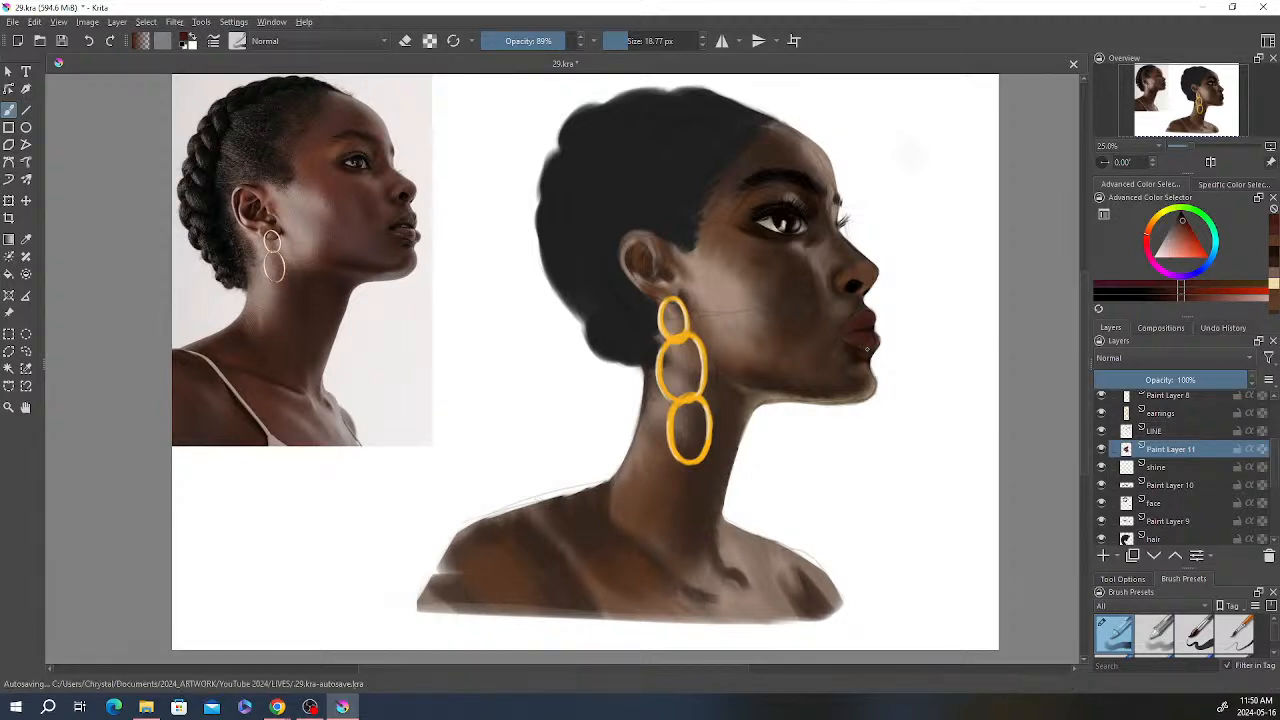
key(e)
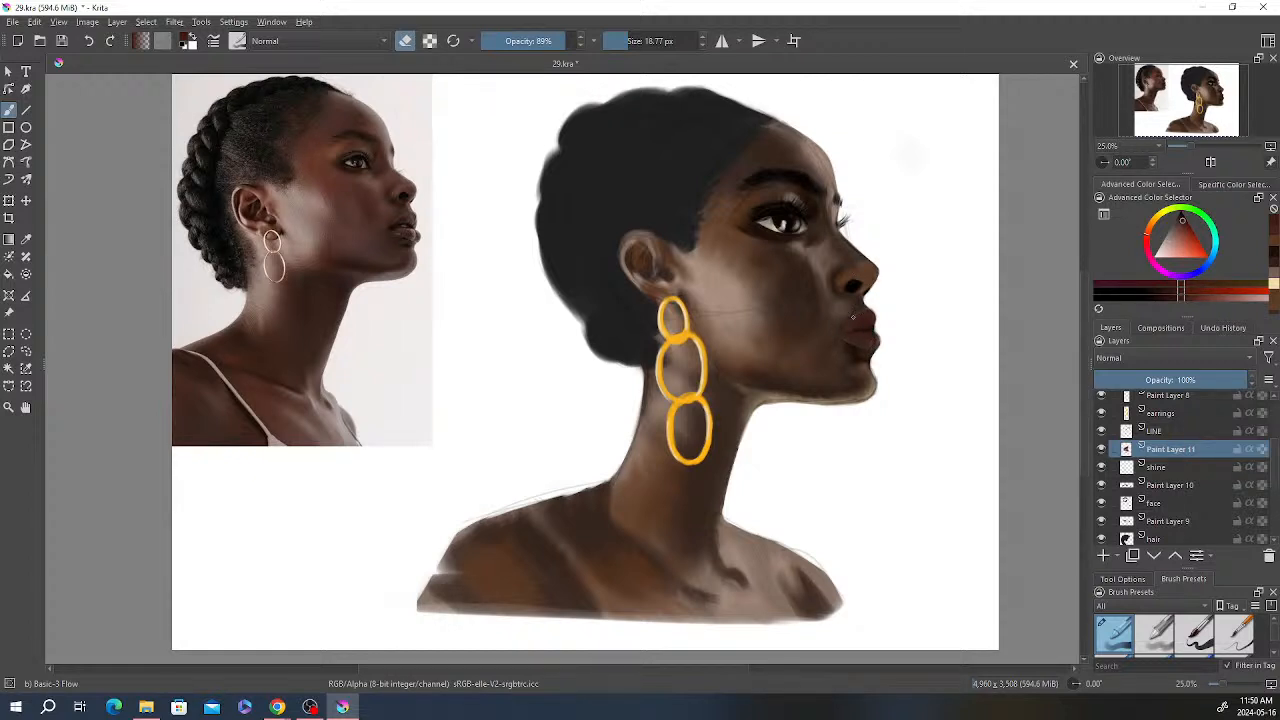
key(e)
key(e)
Step: Hide the LINE layer and review the portrait without its sketch outlines, including the jaw and neck
scroll(887, 341, down, 1)
scroll(887, 341, down, 1)
scroll(887, 341, up, 1)
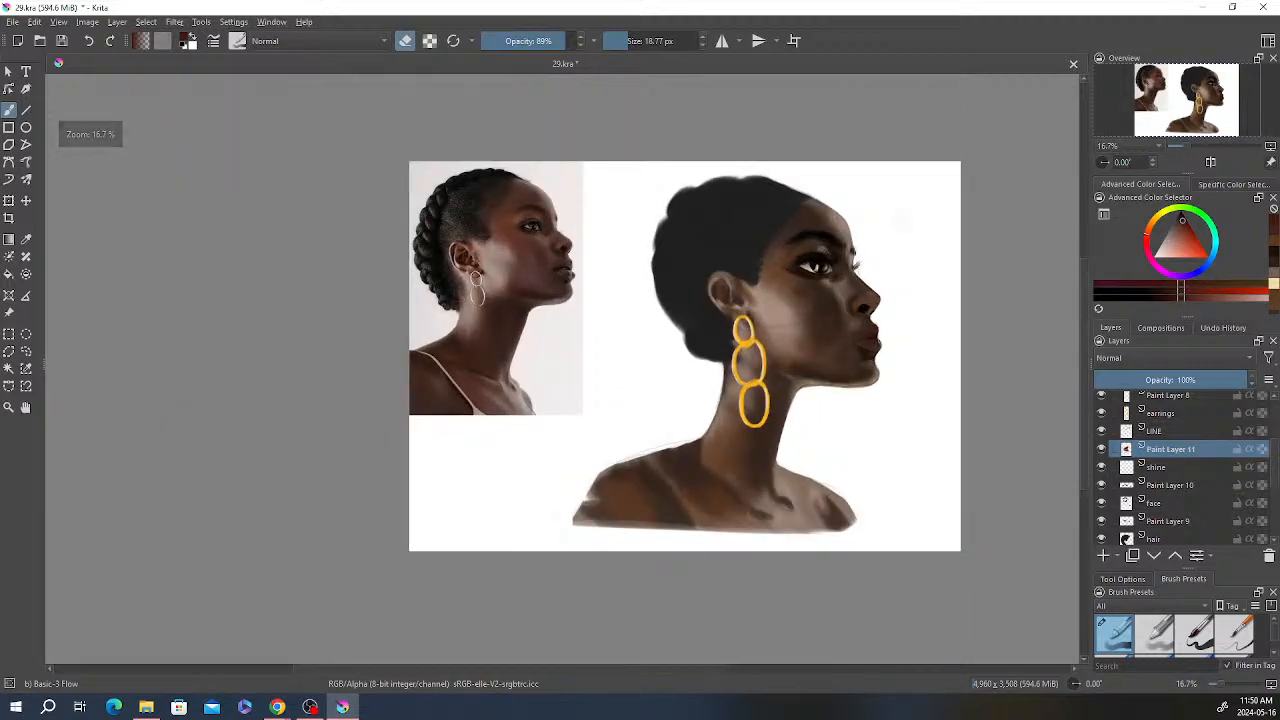
scroll(850, 331, up, 1)
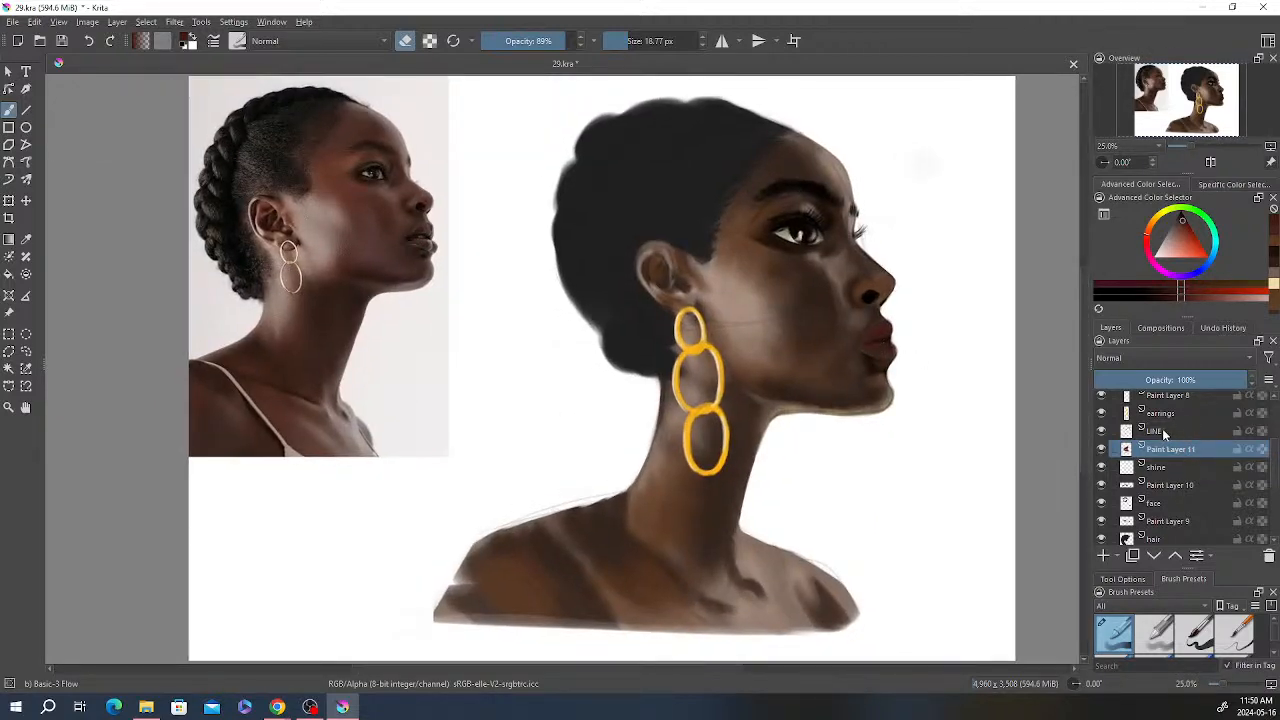
click(1169, 430)
click(1101, 430)
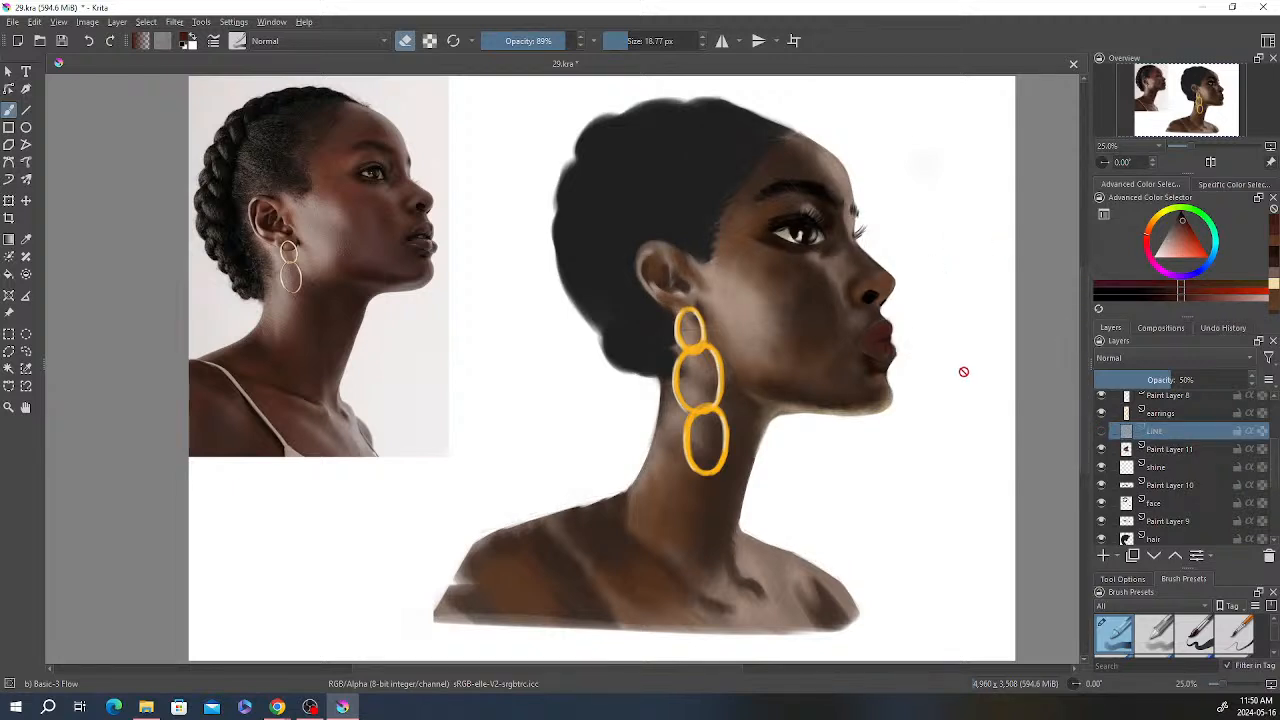
scroll(953, 363, down, 1)
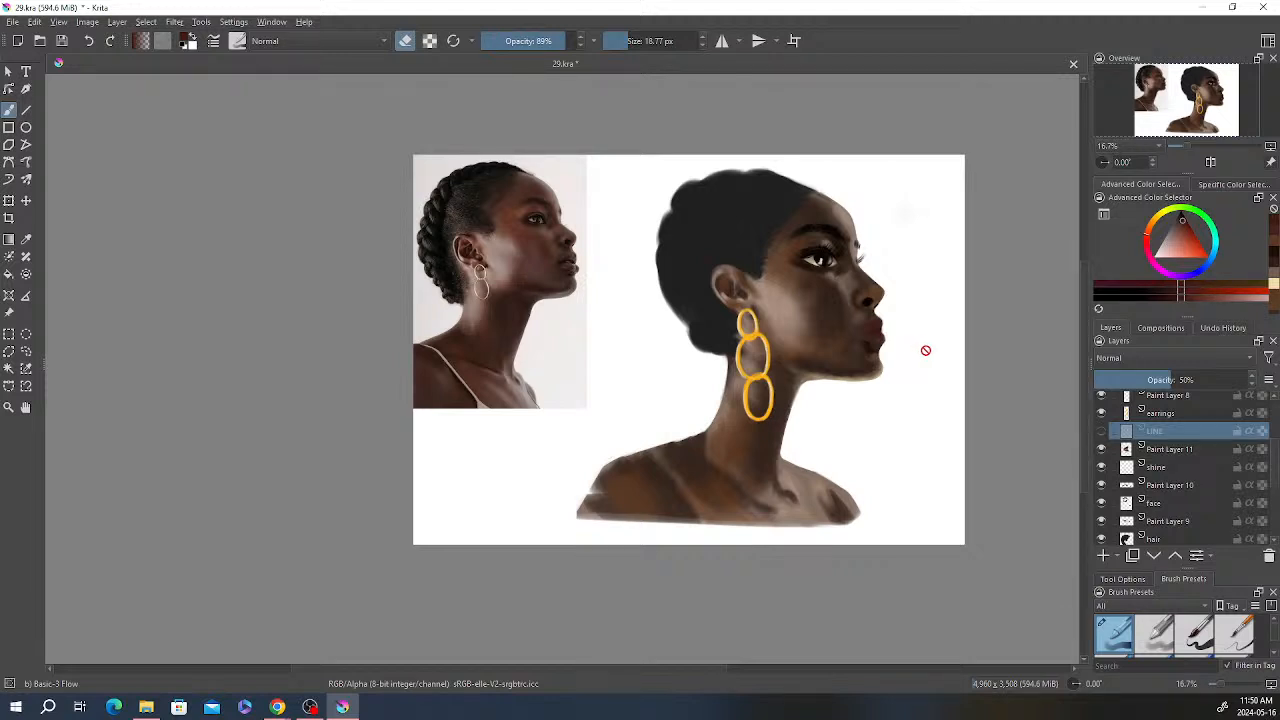
scroll(925, 352, up, 1)
drag(911, 365, 950, 375)
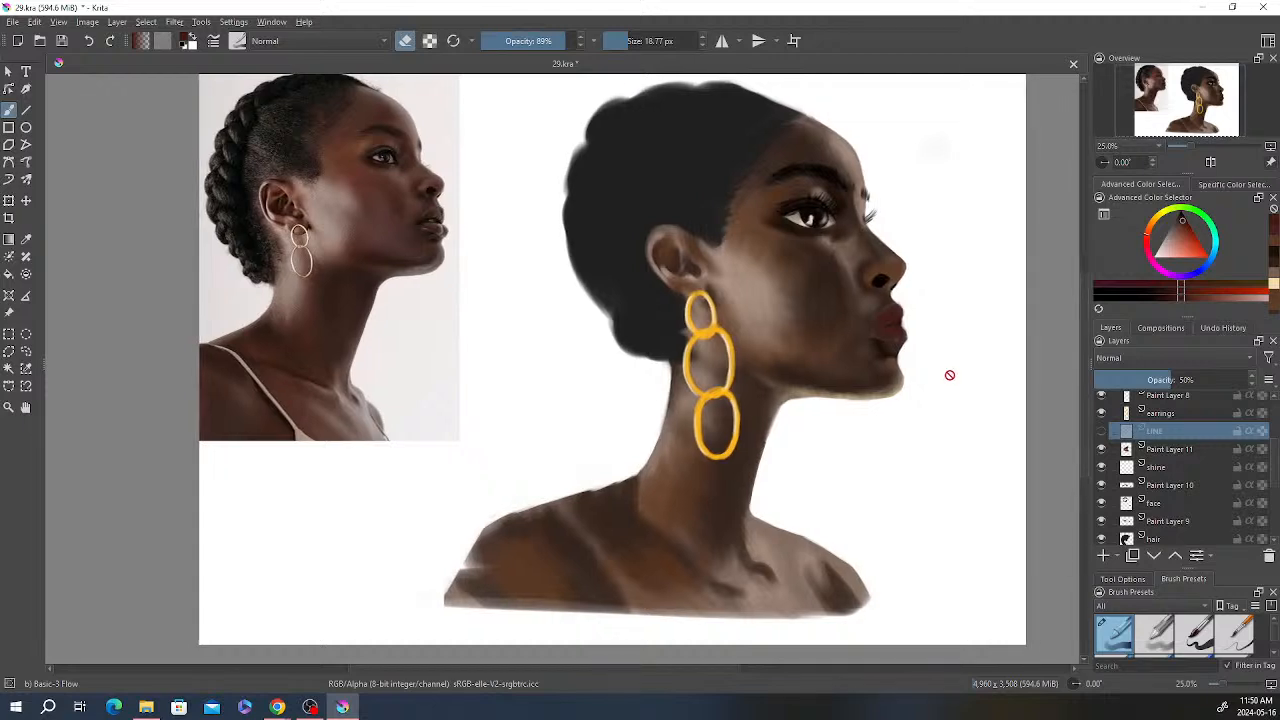
scroll(846, 477, up, 3)
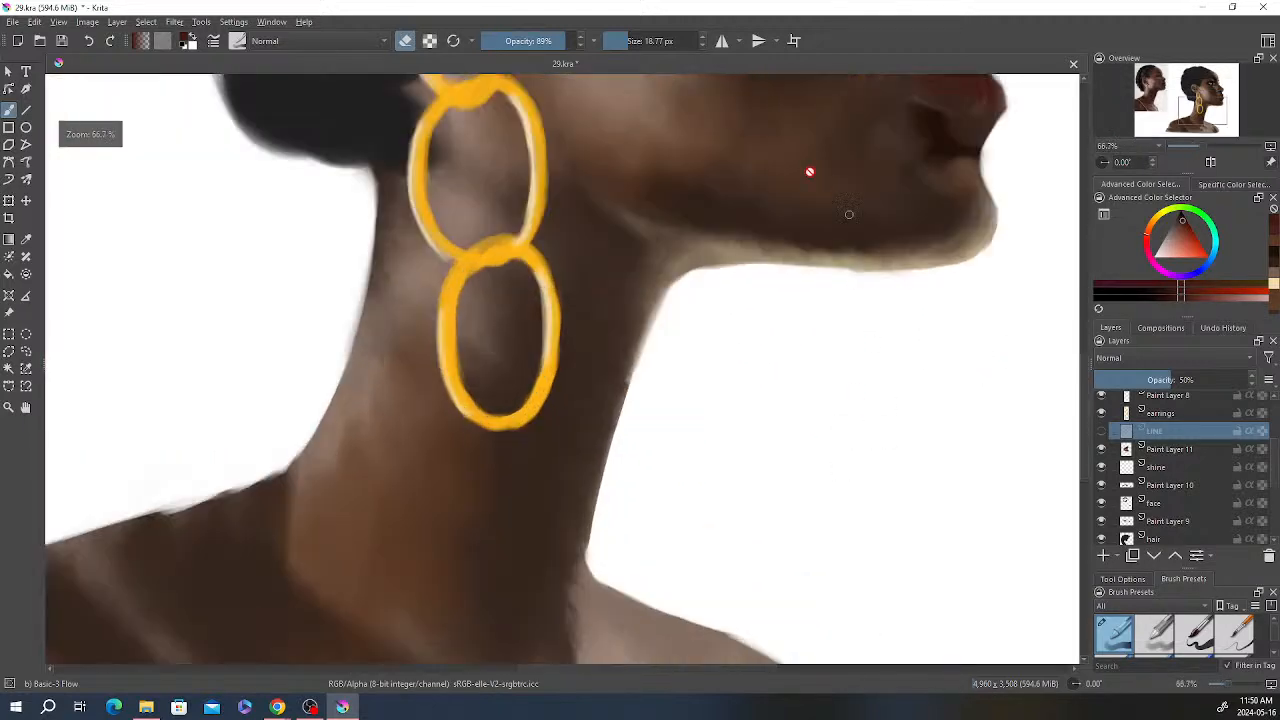
Step: Make Paint Layer 7 the working layer and compare the whole portrait with and without it
scroll(841, 301, down, 2)
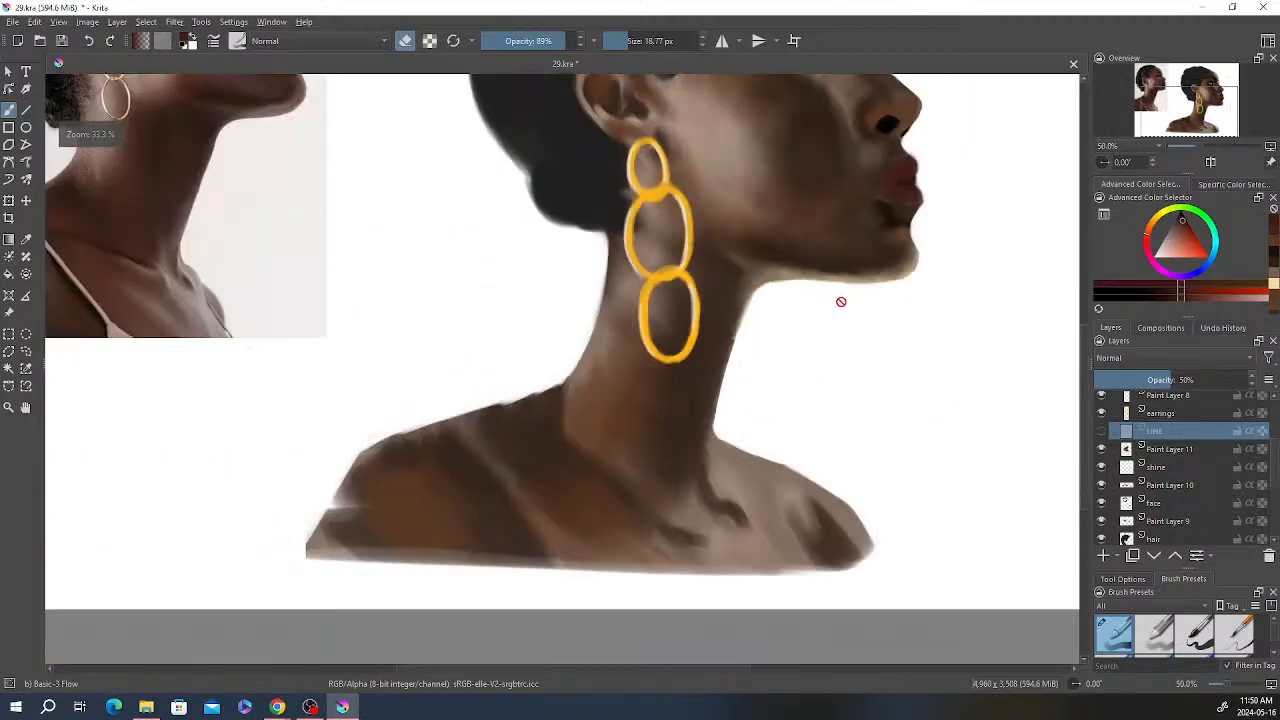
scroll(841, 301, down, 2)
drag(841, 301, 864, 412)
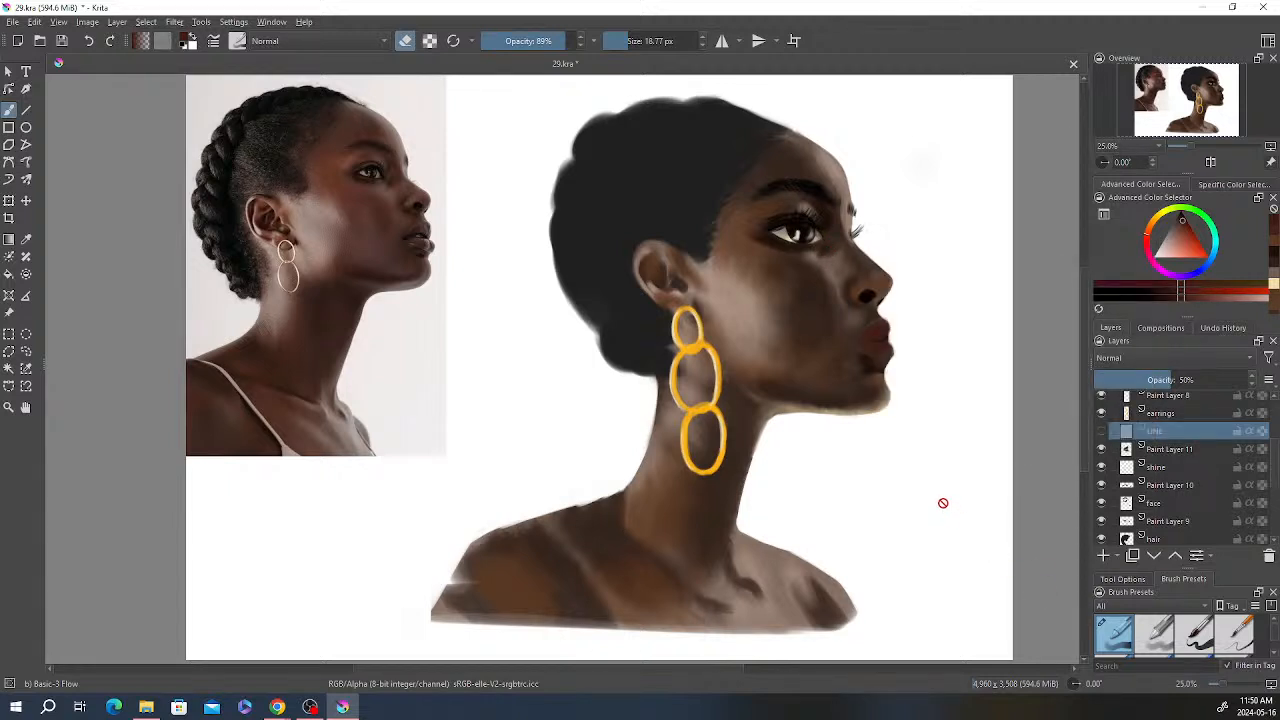
click(1183, 449)
scroll(1183, 500, down, 1)
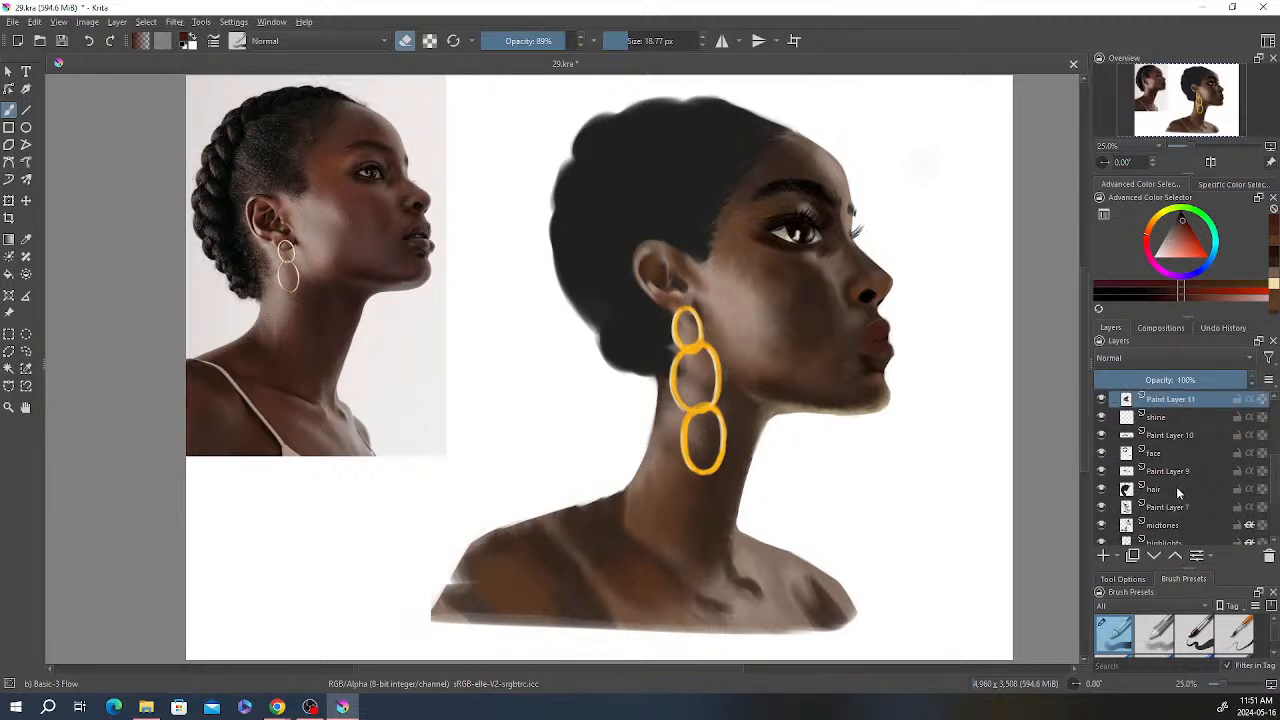
scroll(1176, 486, down, 1)
click(1180, 500)
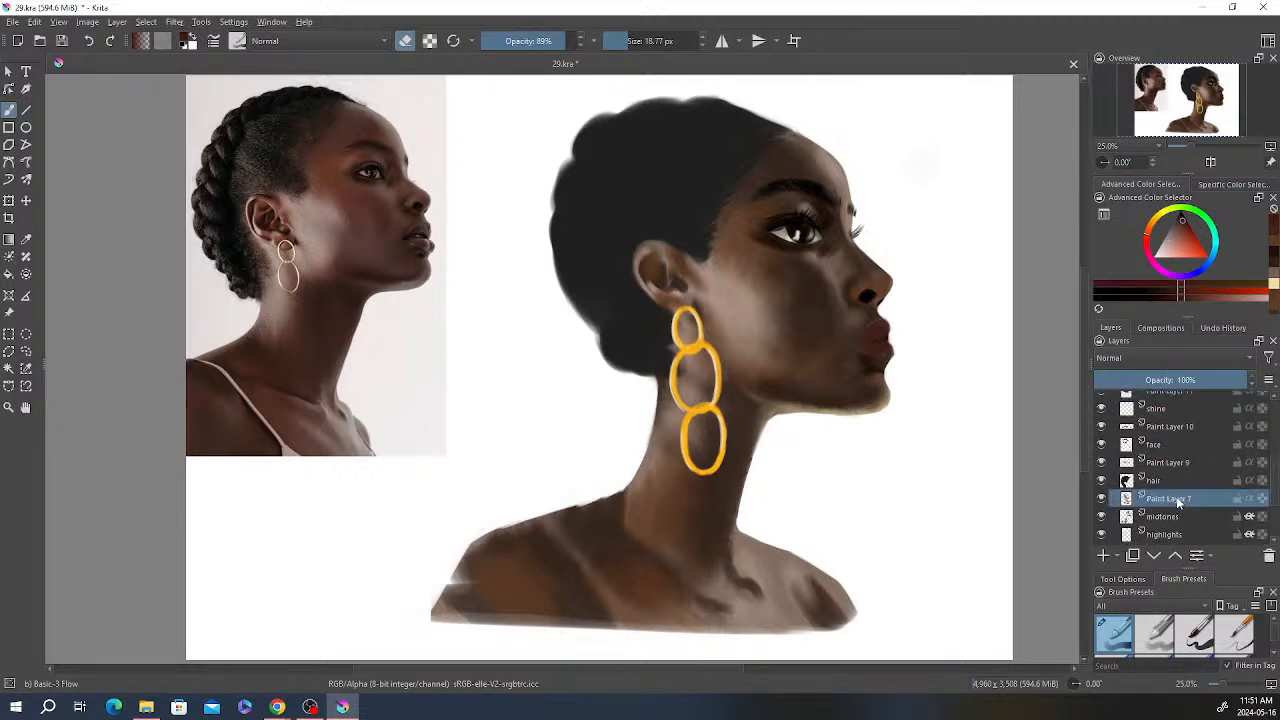
click(1102, 499)
click(1102, 499)
Step: Retouch the skin around the mouth corner on Paint Layer 7 in dark brown with Basic-3 Flow at 37.83 px and 100% opacity
click(403, 41)
right_click(901, 178)
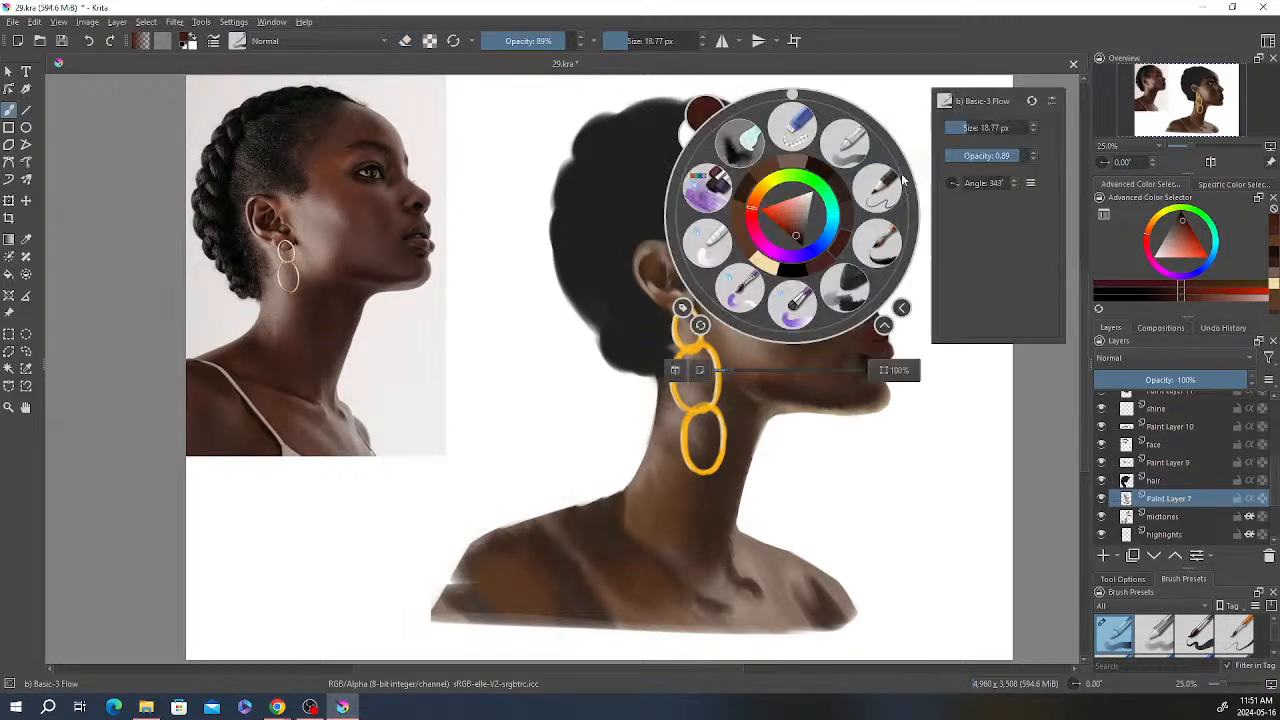
click(827, 173)
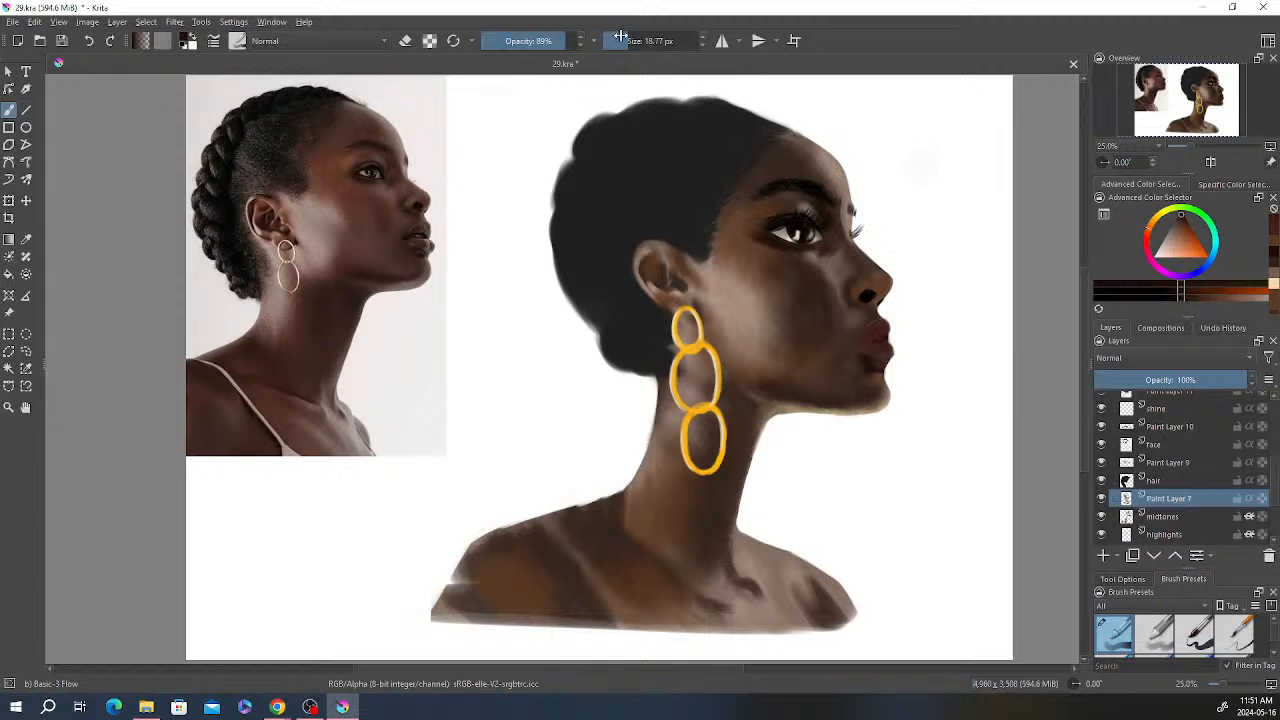
drag(620, 40, 634, 40)
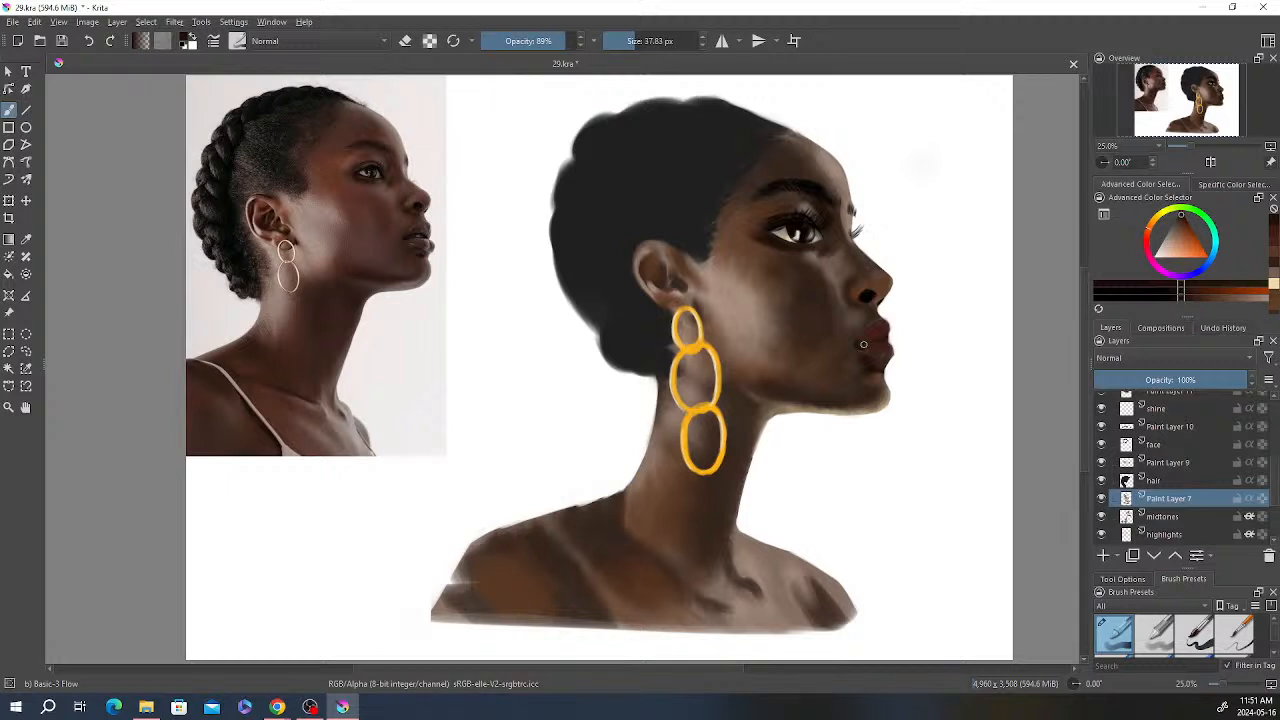
drag(565, 45, 582, 41)
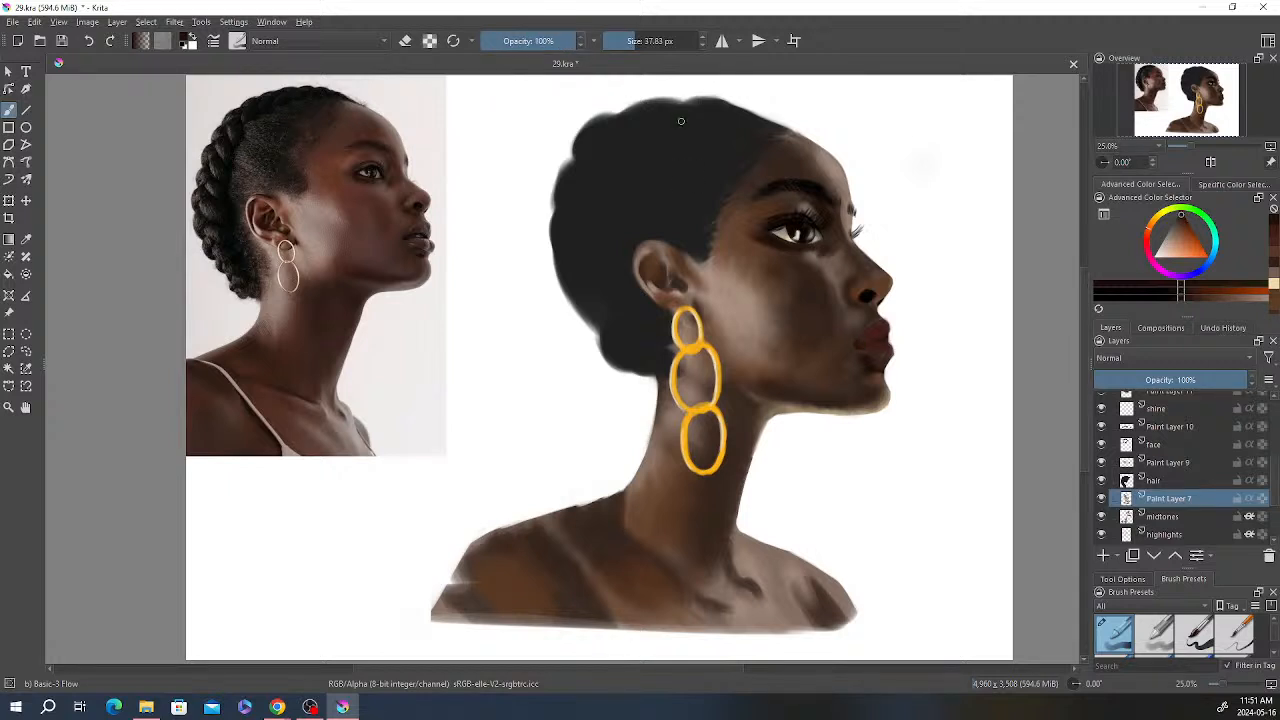
key(e)
key(e)
key(e)
key(e)
Step: Clean up the lip edges on Paint Layer 11 by erasing with Basic-3 Flow at 13.45 px and 65% opacity
scroll(1162, 437, up, 3)
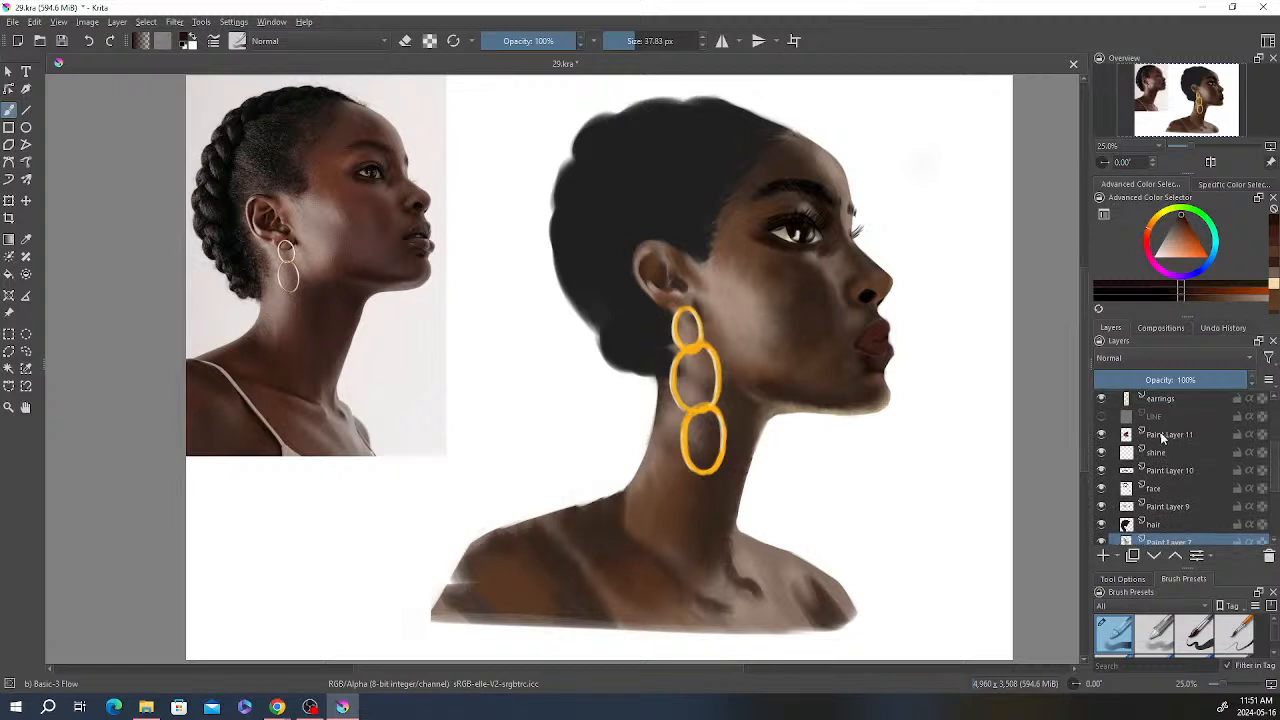
click(1162, 437)
key(e)
click(560, 41)
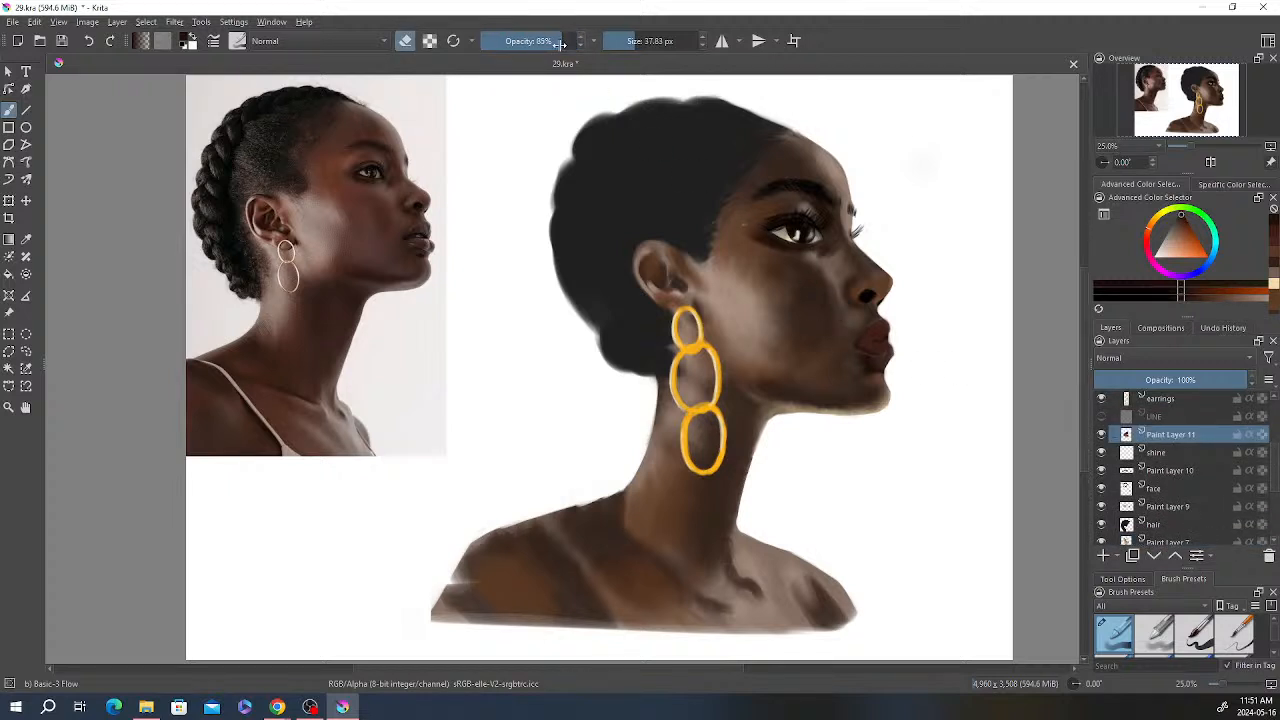
drag(560, 41, 546, 41)
drag(634, 41, 545, 41)
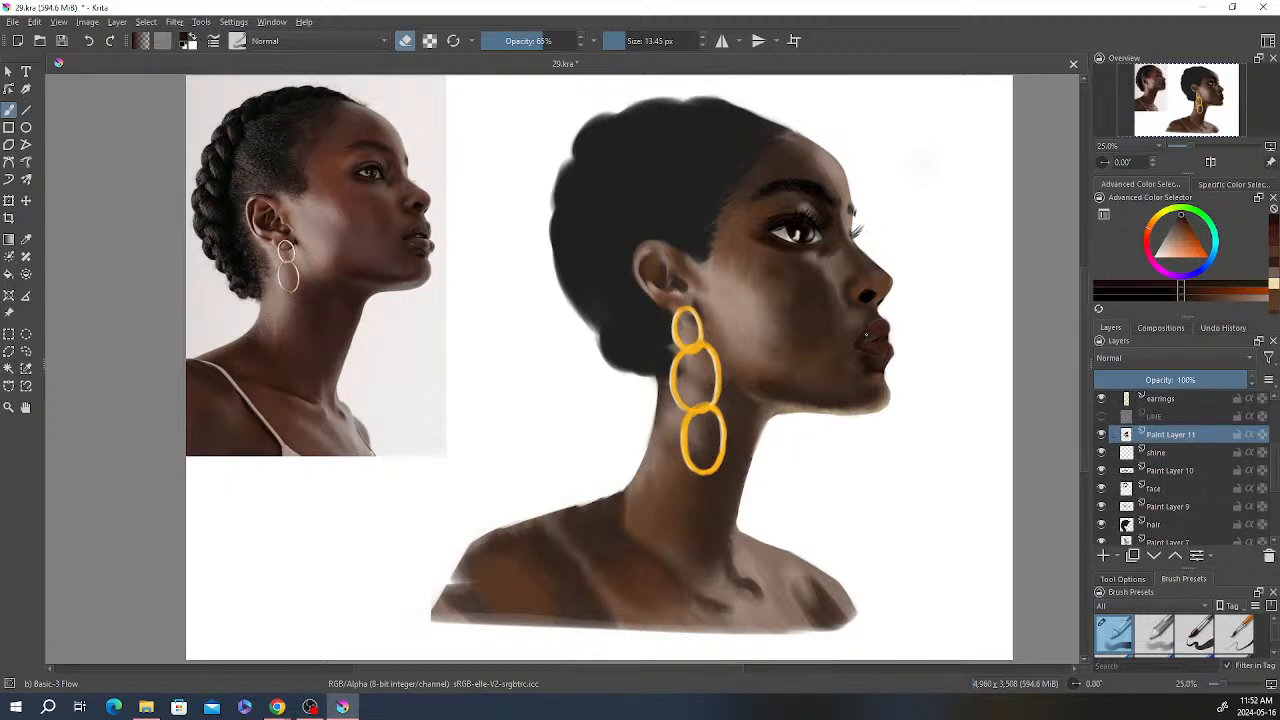
key(e)
scroll(853, 405, down, 2)
scroll(855, 398, up, 2)
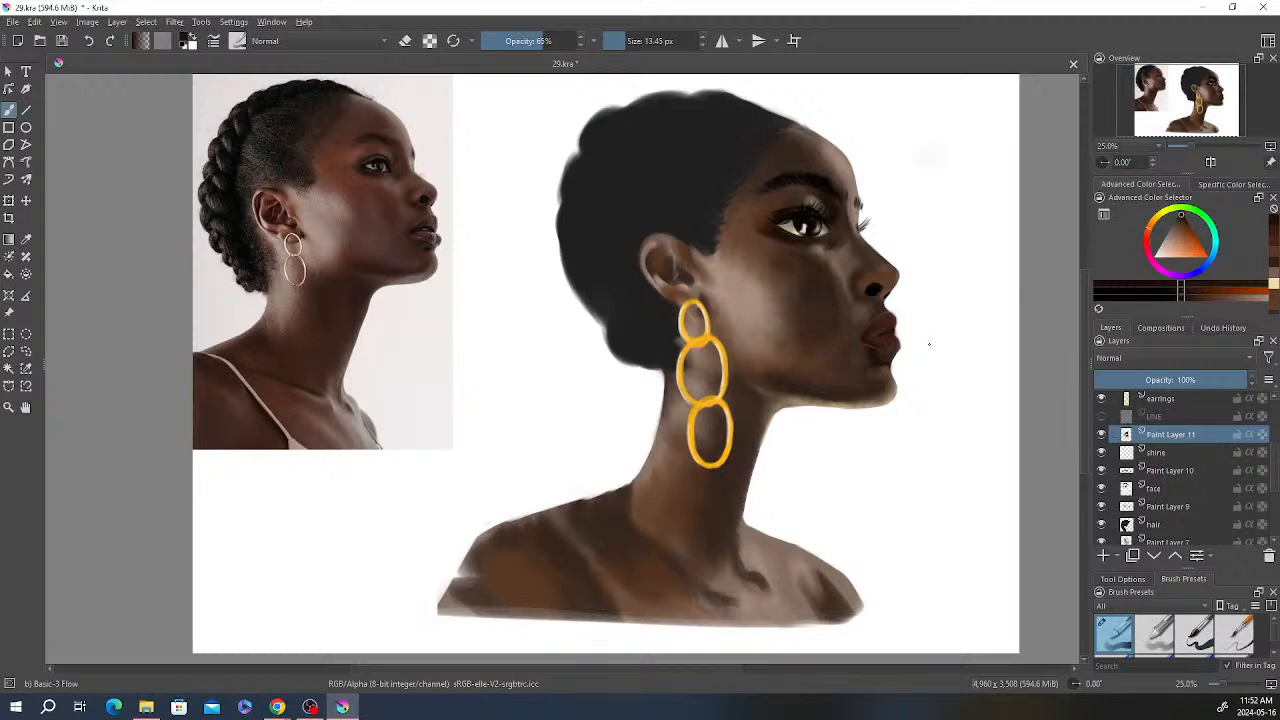
Step: Darken the eyelid and lash area on the face layer in black at 65% opacity, refining it with a 12.30 px brush
click(1160, 488)
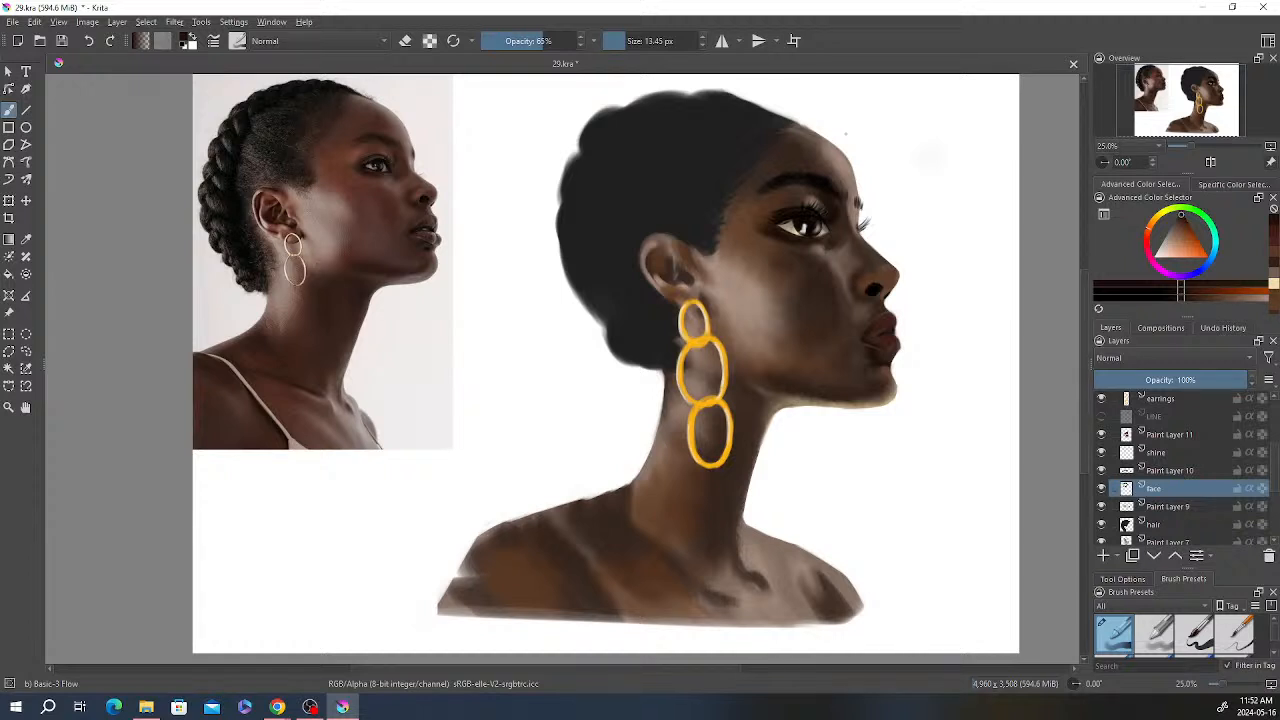
right_click(792, 218)
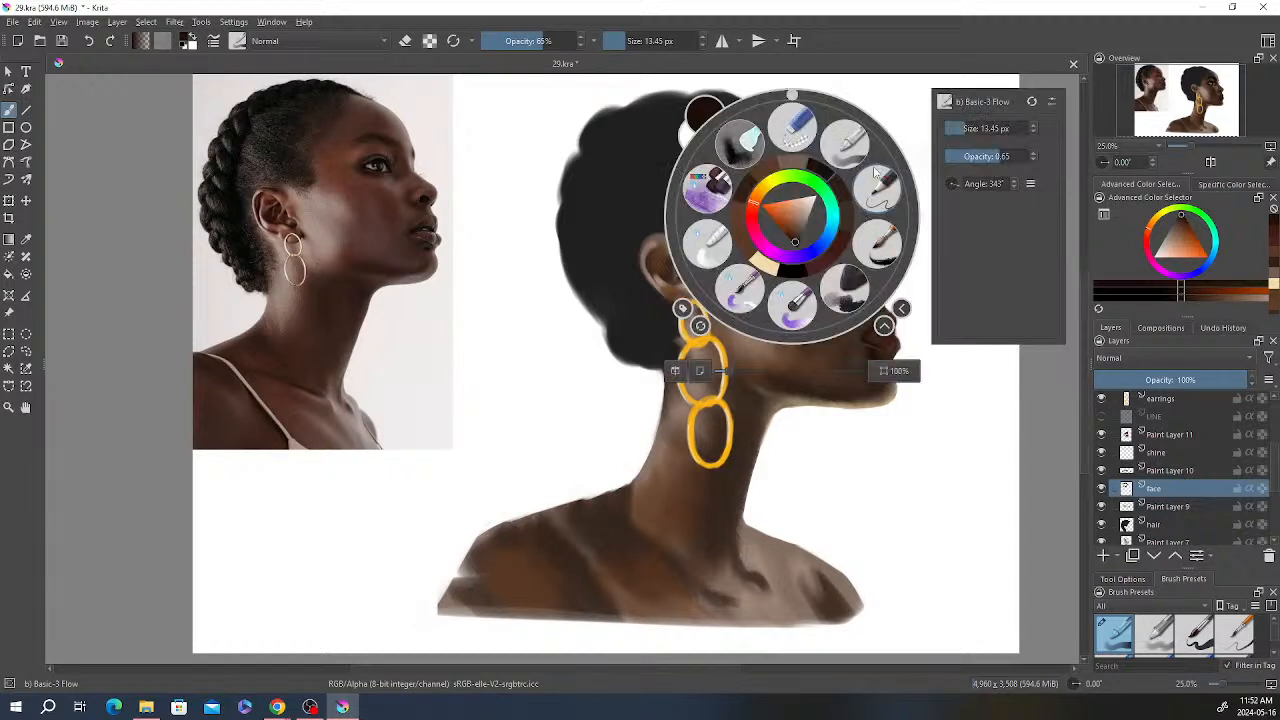
right_click(795, 270)
drag(627, 39, 645, 46)
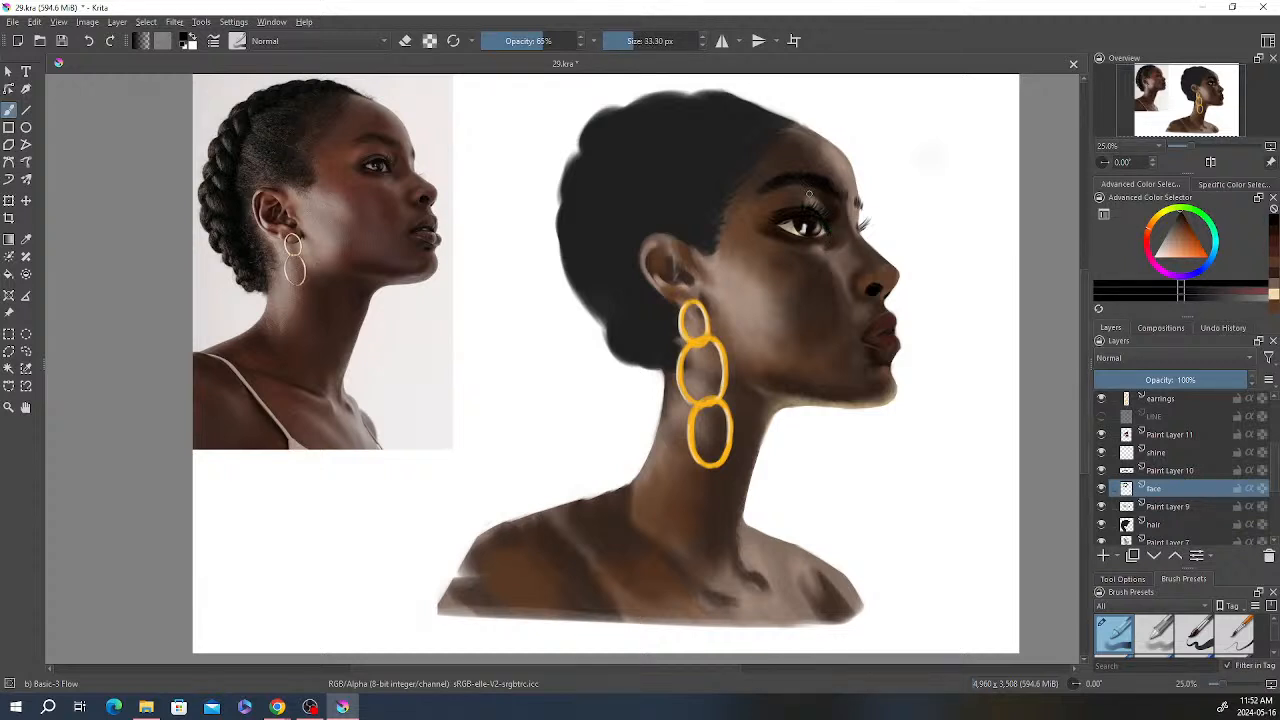
key(e)
key(e)
drag(634, 44, 625, 44)
scroll(820, 212, up, 2)
mouse_move(800, 212)
mouse_down()
mouse_move(901, 251)
mouse_move(906, 264)
mouse_move(867, 285)
mouse_up()
scroll(901, 251, down, 1)
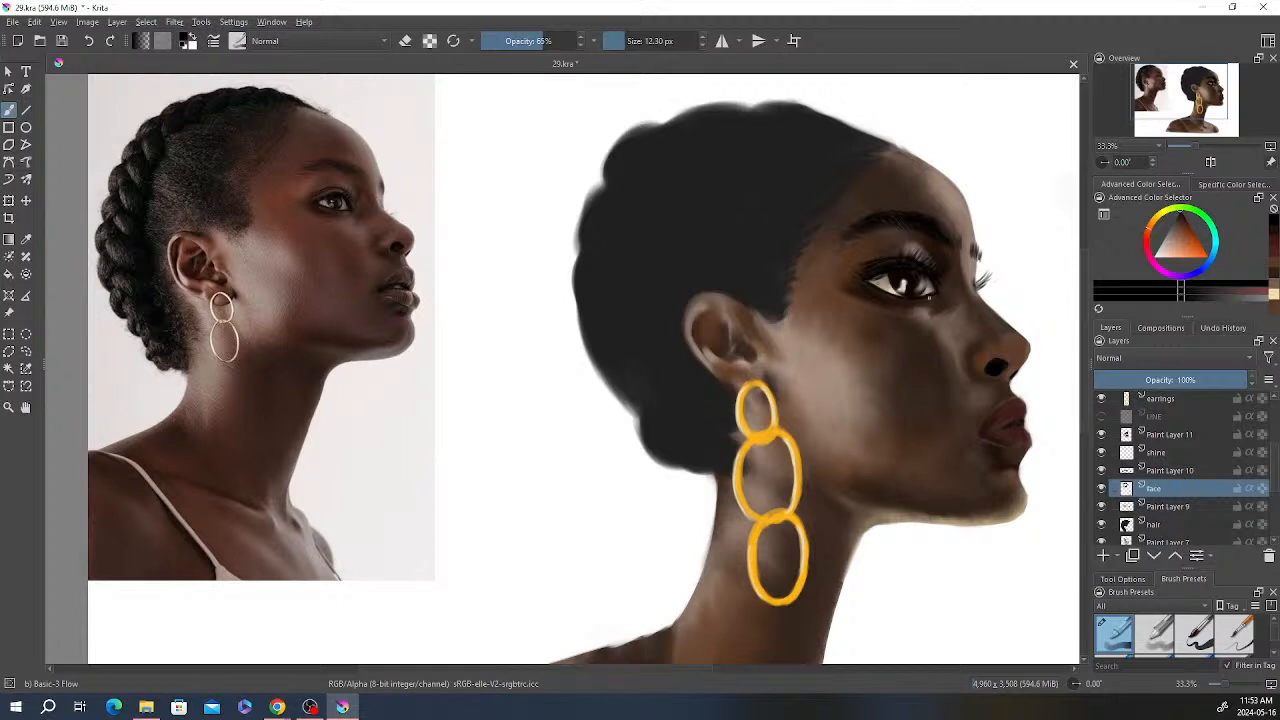
Step: Check the full portrait against the reference photo and save the 29.kra document
scroll(745, 305, down, 2)
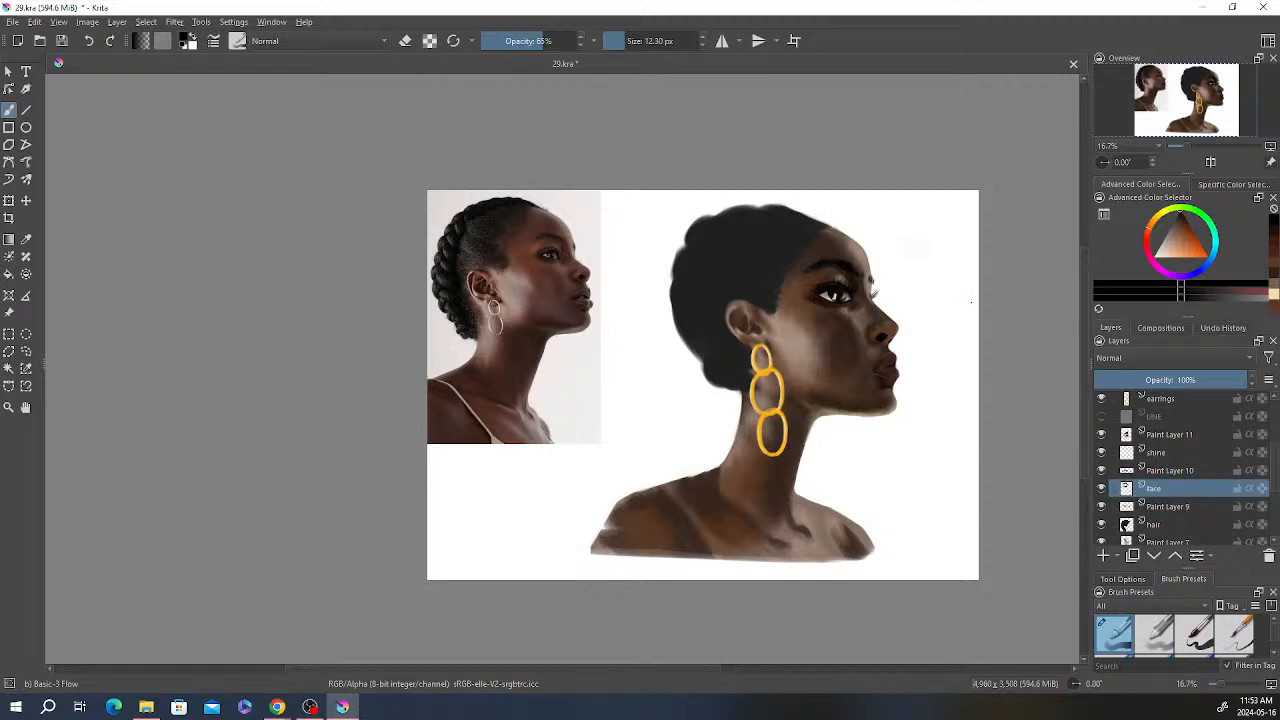
scroll(934, 333, up, 1)
scroll(934, 333, down, 1)
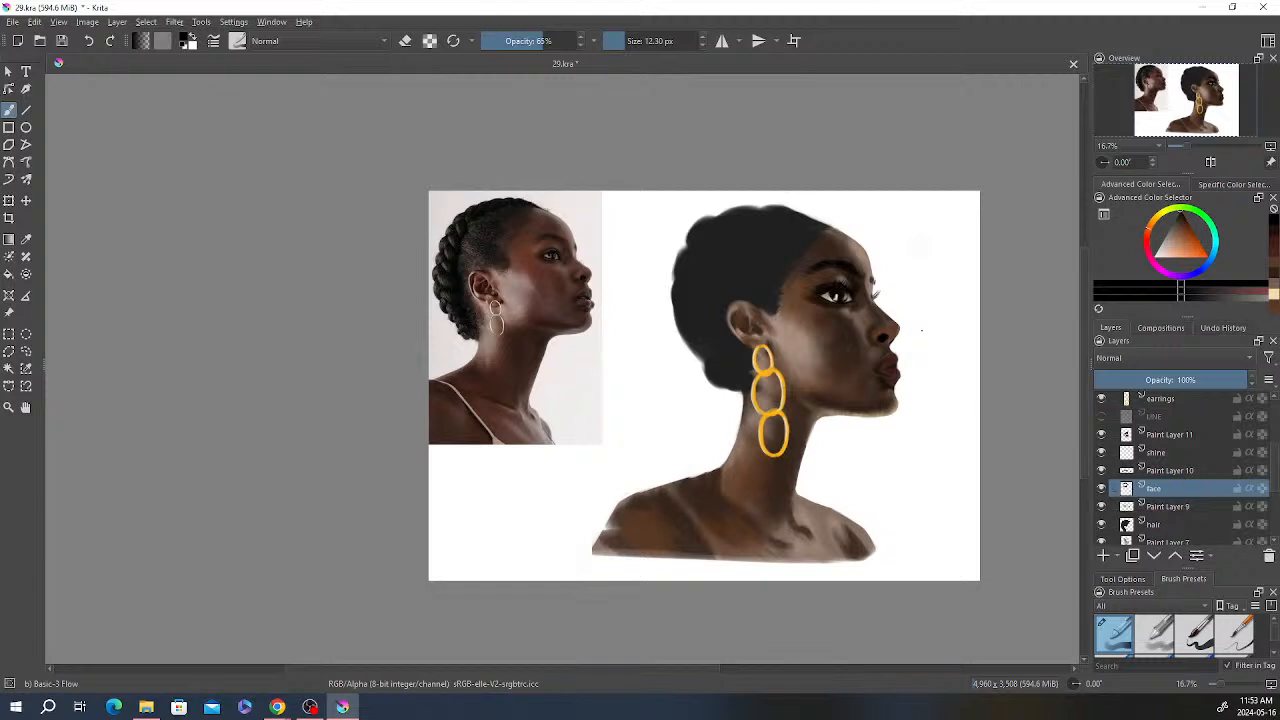
drag(921, 330, 914, 306)
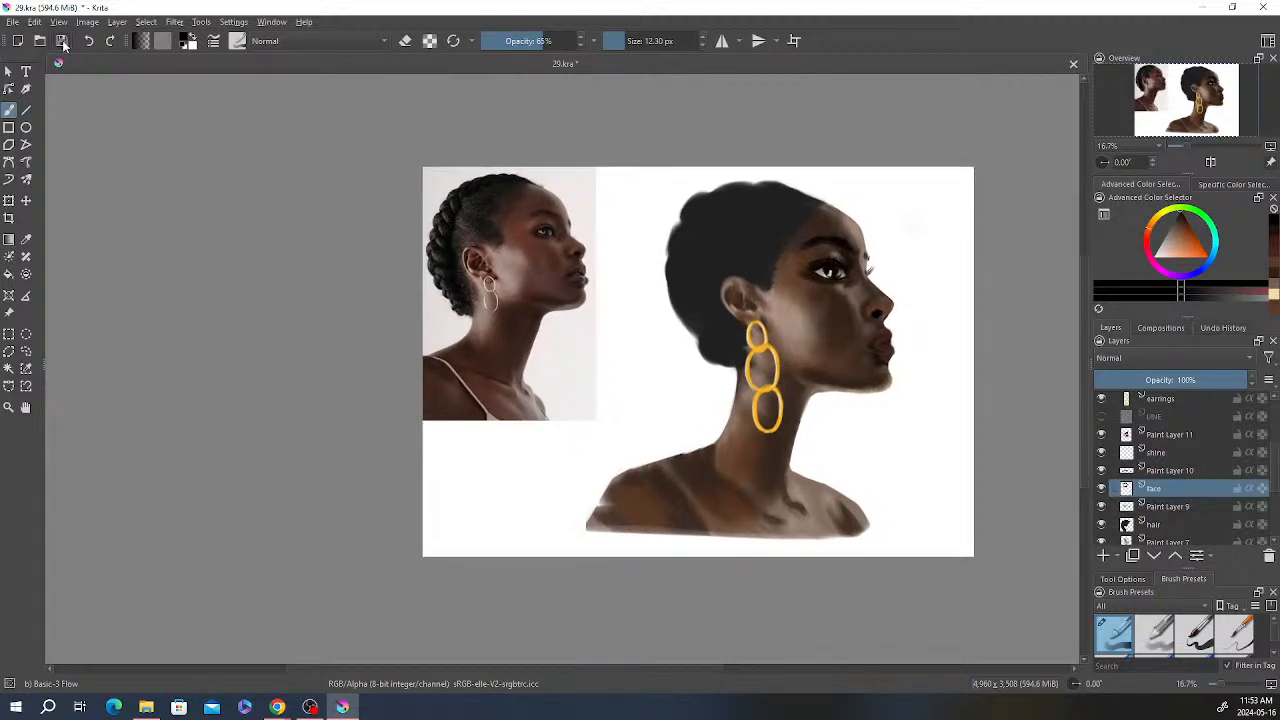
key(ctrl+s)
Step: Examine the portrait's overall shading, eye and lips beside the reference photo
scroll(915, 315, up, 1)
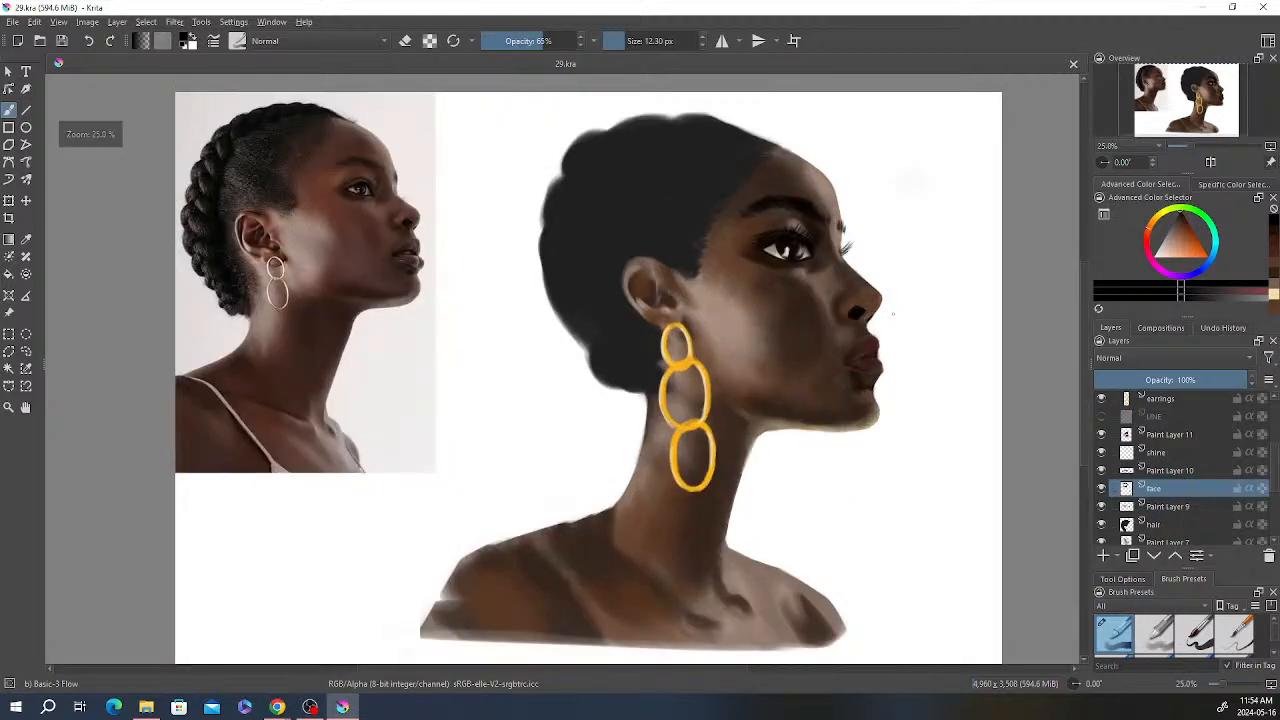
scroll(885, 311, down, 1)
drag(903, 303, 892, 291)
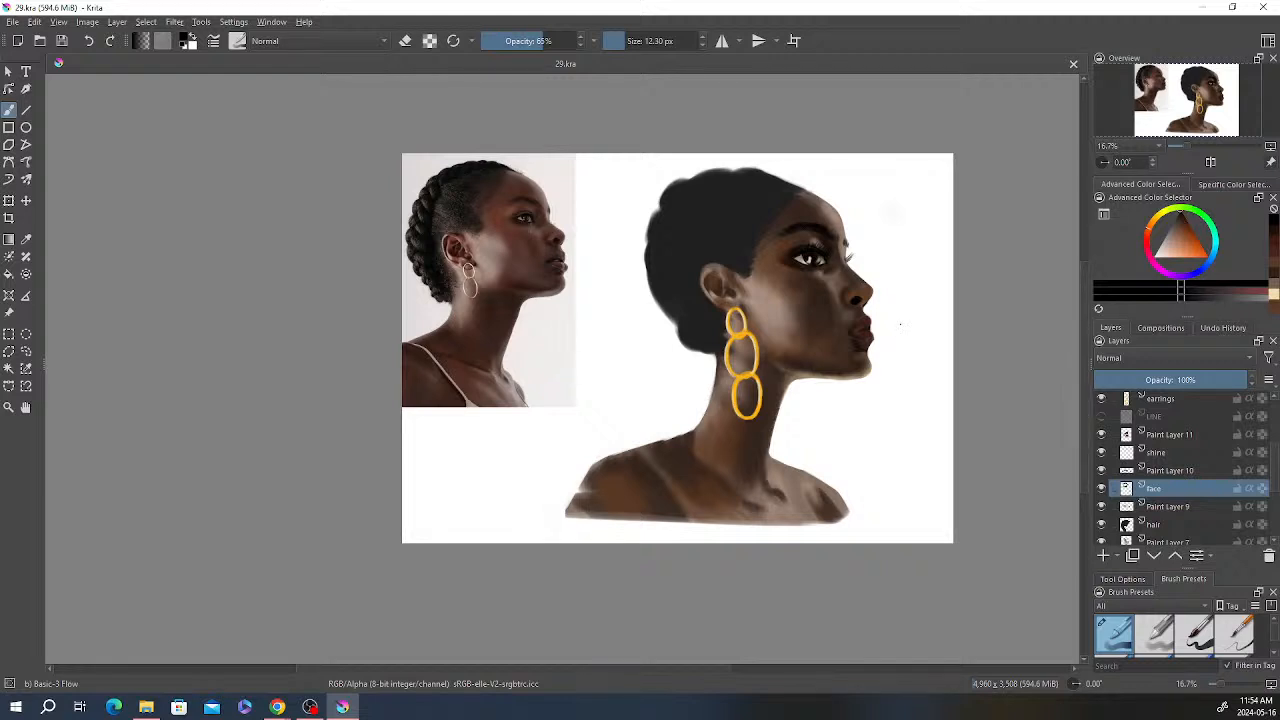
drag(900, 324, 872, 315)
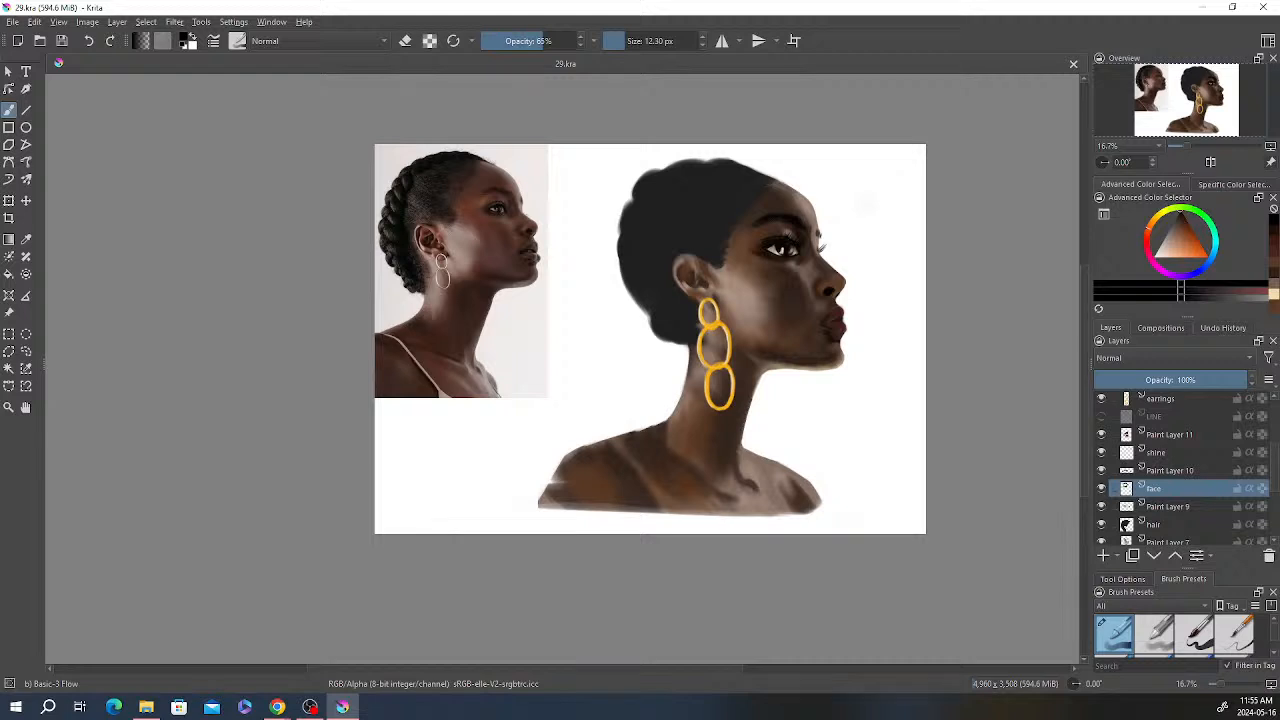
drag(991, 307, 981, 300)
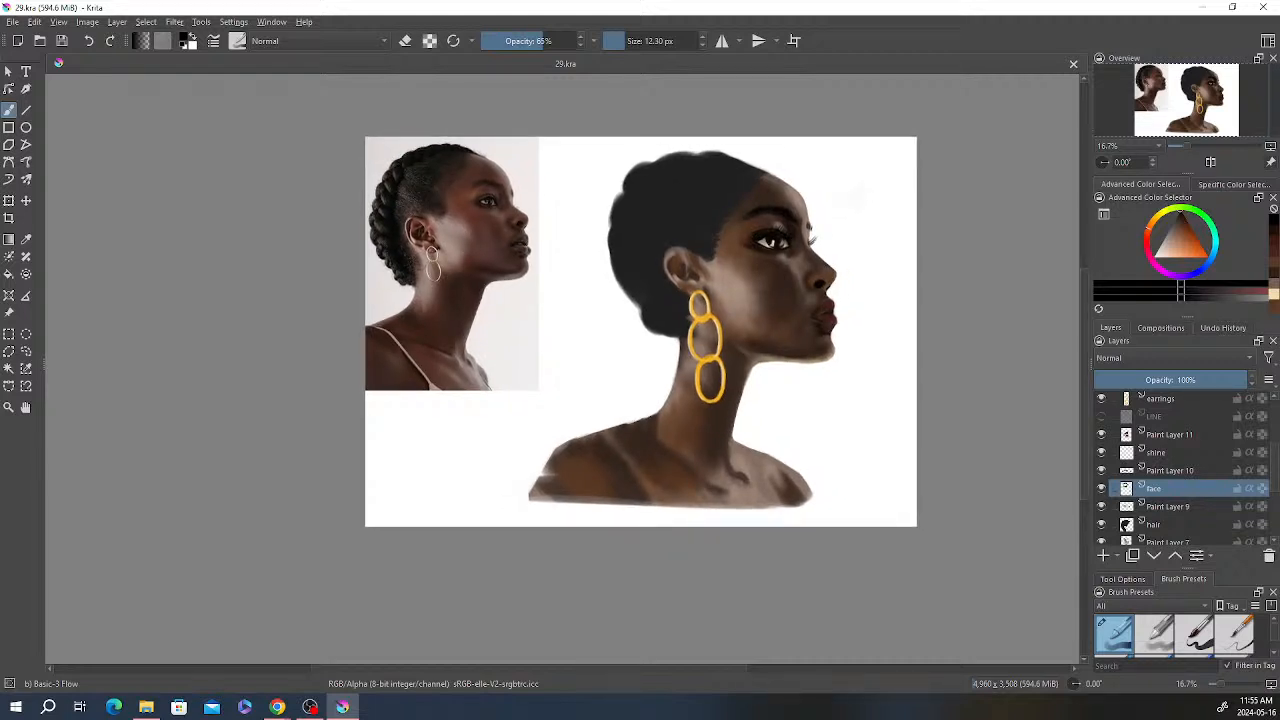
scroll(884, 278, up, 1)
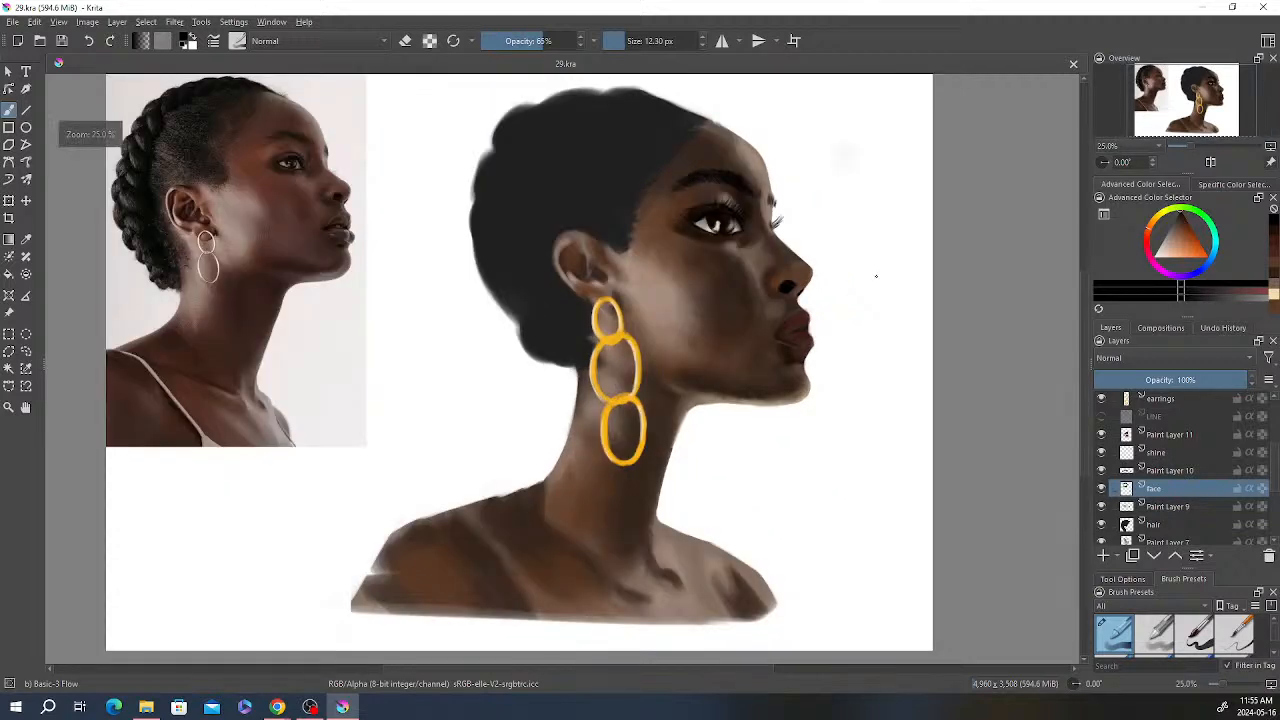
drag(848, 270, 944, 282)
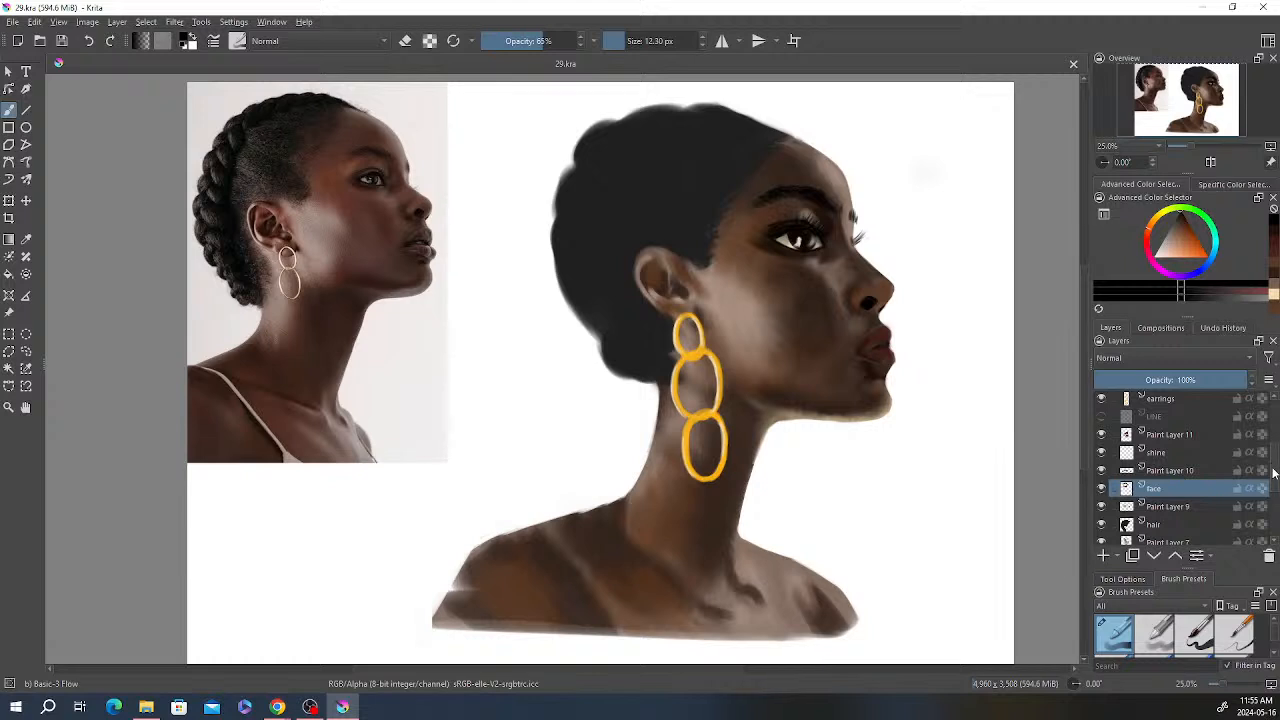
Step: Shade the skin between the nose and upper lip on Paint Layer 7 in dark brown at 60.07 px and 80% opacity
scroll(1203, 472, down, 3)
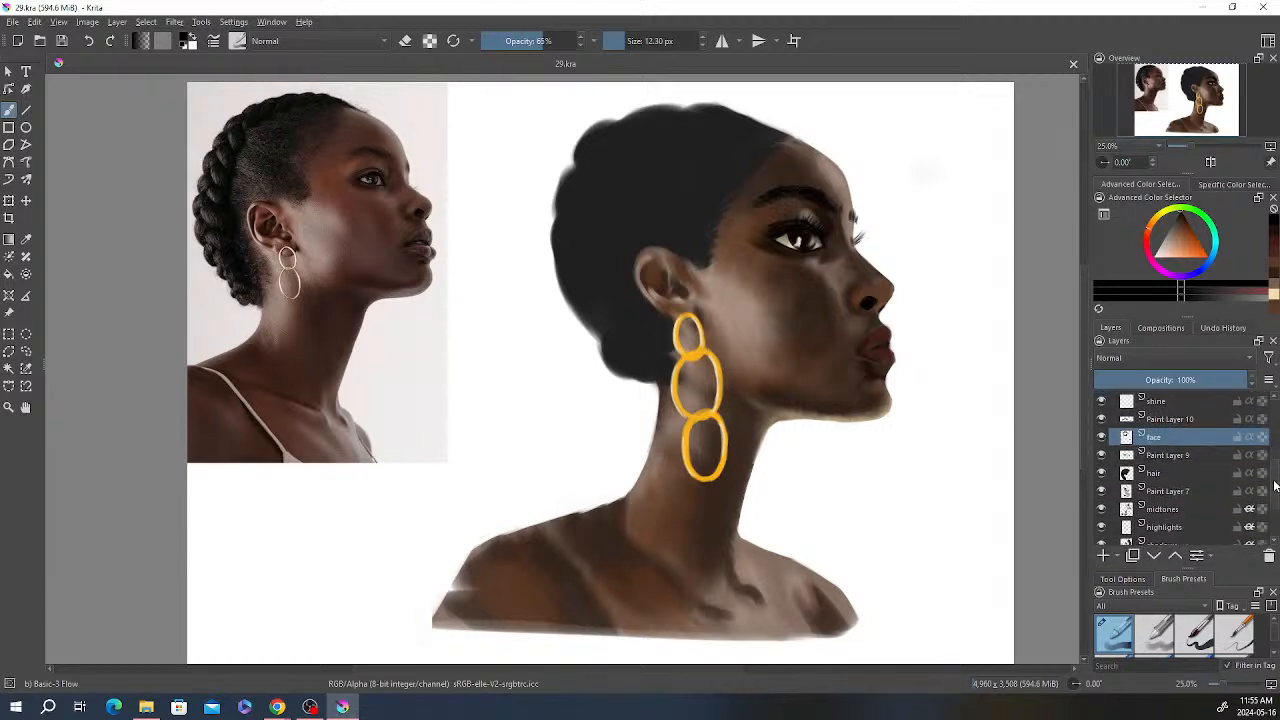
click(1189, 474)
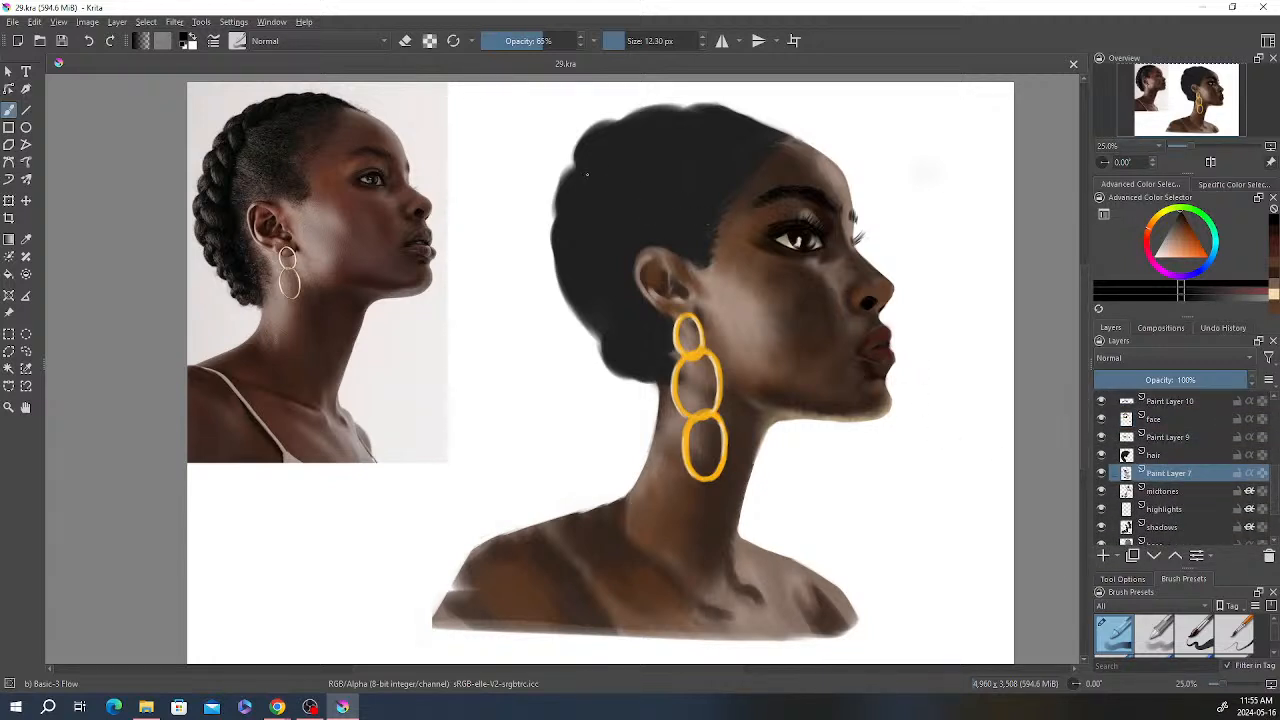
right_click(792, 222)
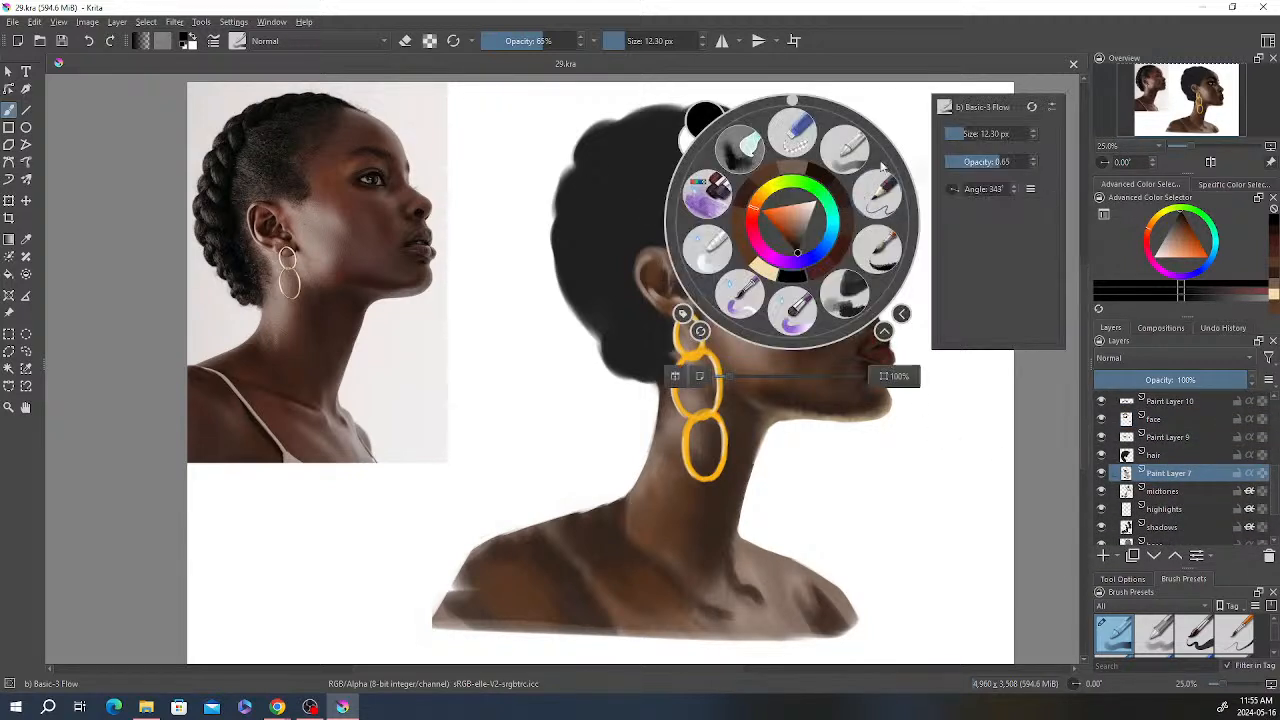
click(830, 183)
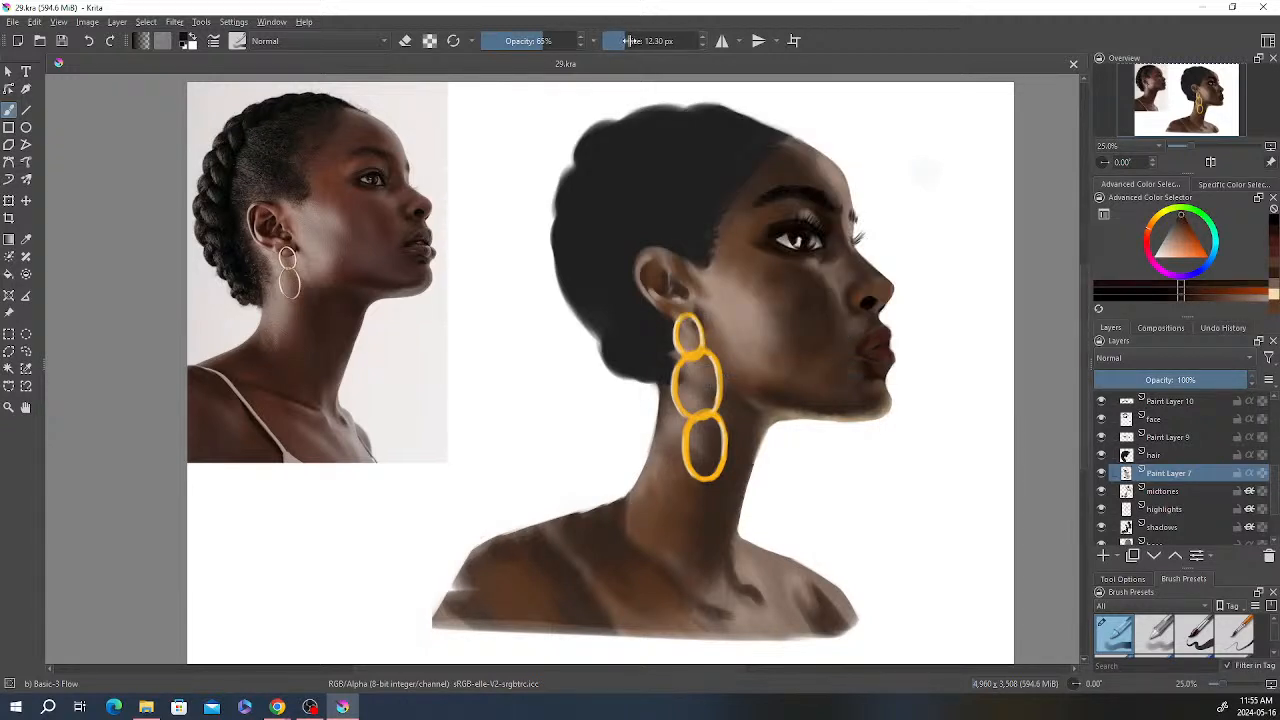
click(630, 41)
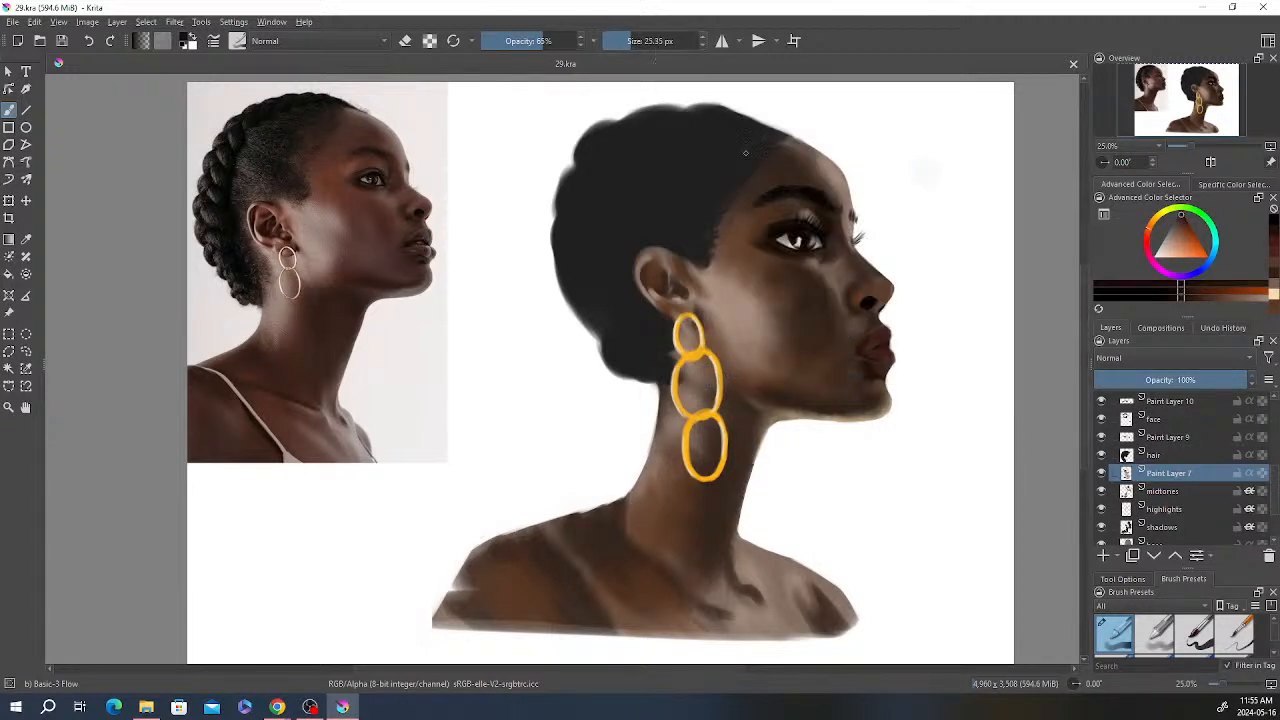
click(556, 41)
click(640, 41)
drag(866, 317, 867, 323)
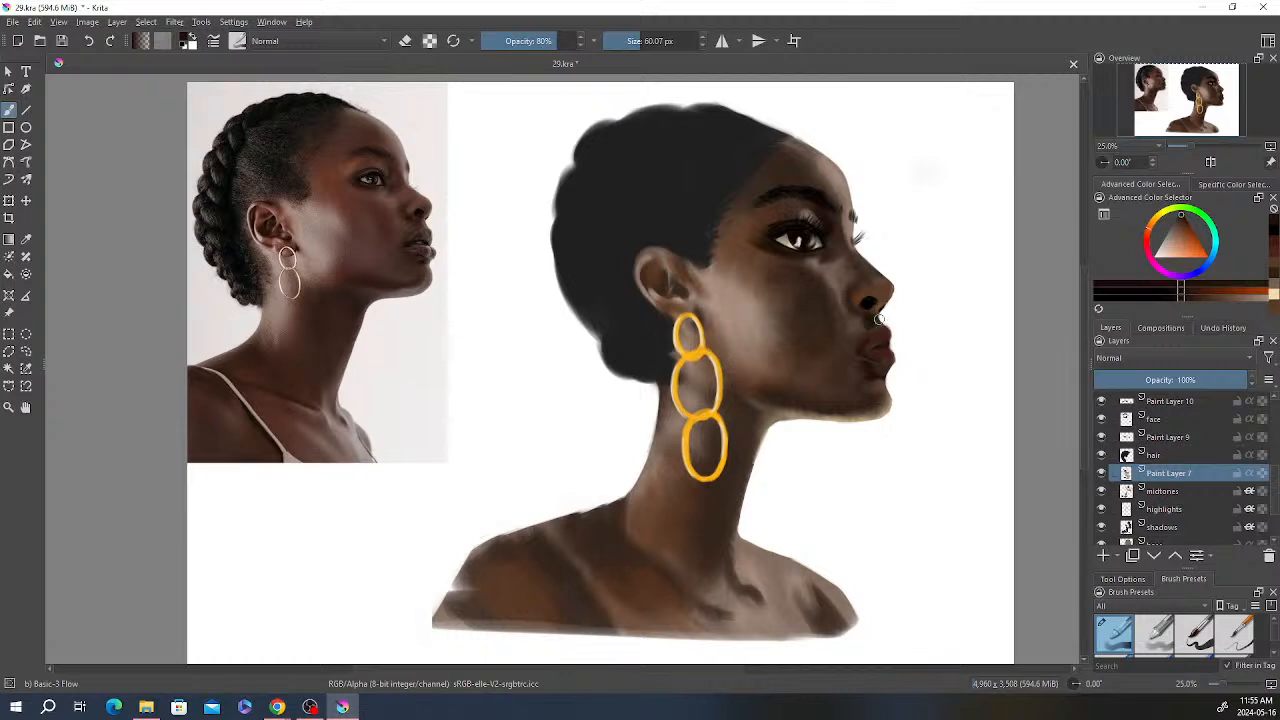
key(e)
key(e)
Step: Refine the nose and mouth area on Paint Layer 7 with a 12.30 px brush at 100% opacity, erasing excess paint
drag(643, 44, 619, 43)
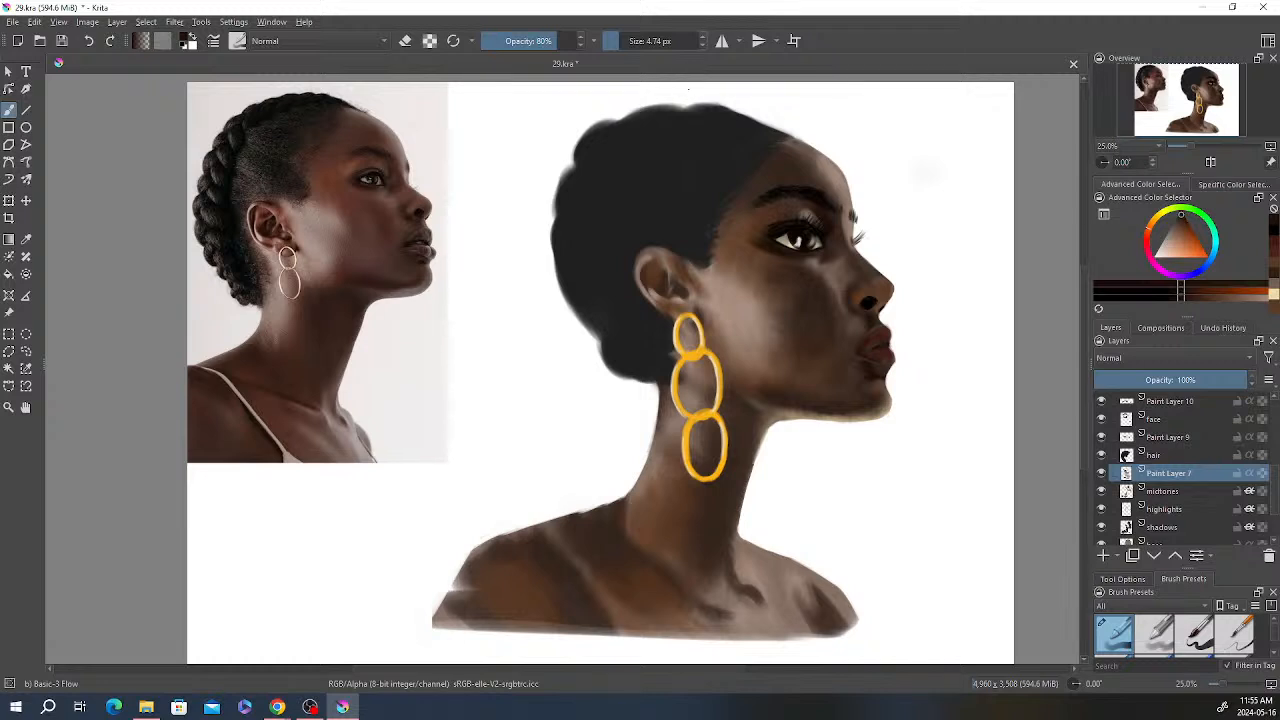
click(628, 41)
click(573, 41)
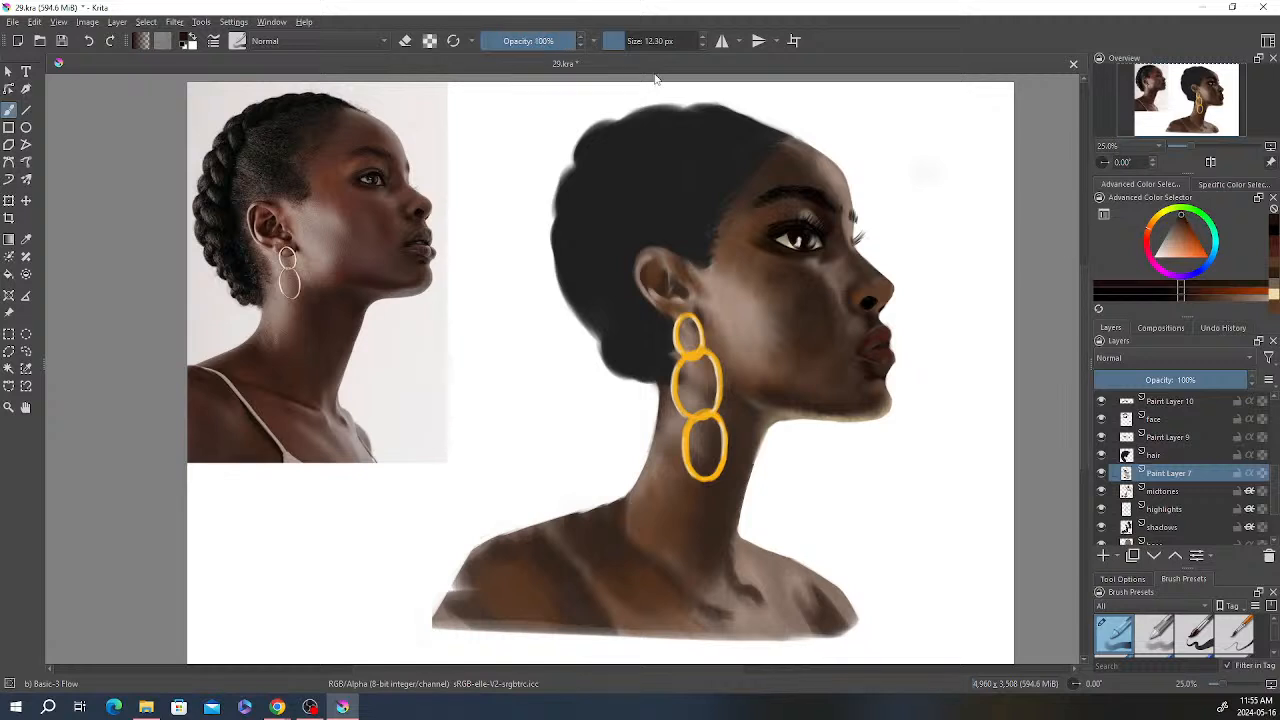
key(e)
Step: Touch up the nose shading on the shadows layer with a brush at 18.77 px and 80% opacity
click(1165, 527)
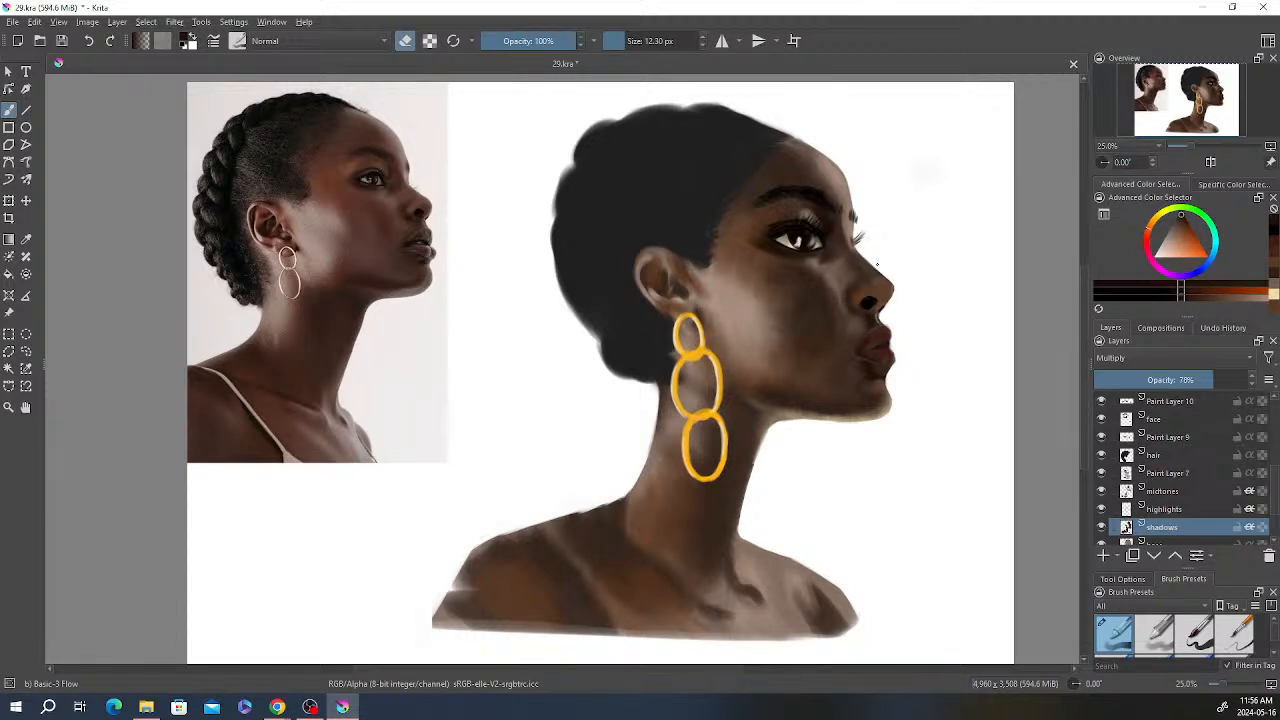
click(568, 42)
click(628, 42)
click(557, 41)
key(e)
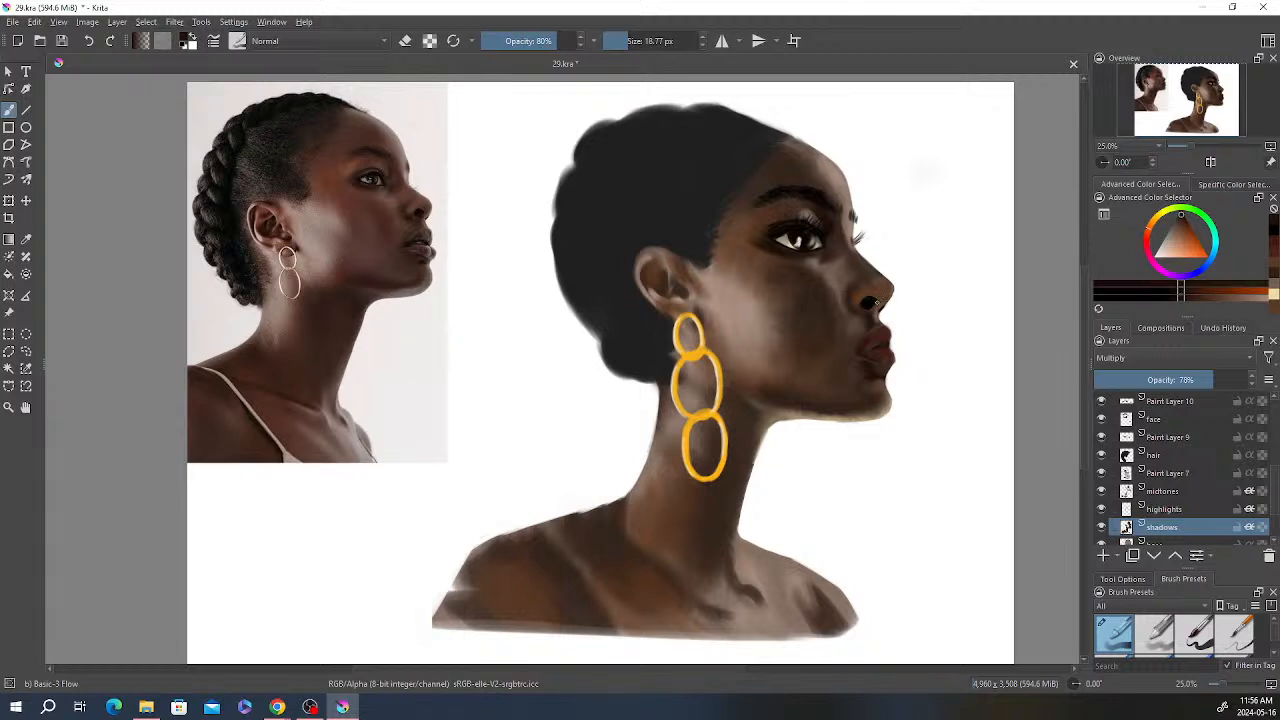
Step: Softly shade the nose tip on Paint Layer 7 at 77.63 px and 22% opacity, comparing with the layer hidden
click(1168, 474)
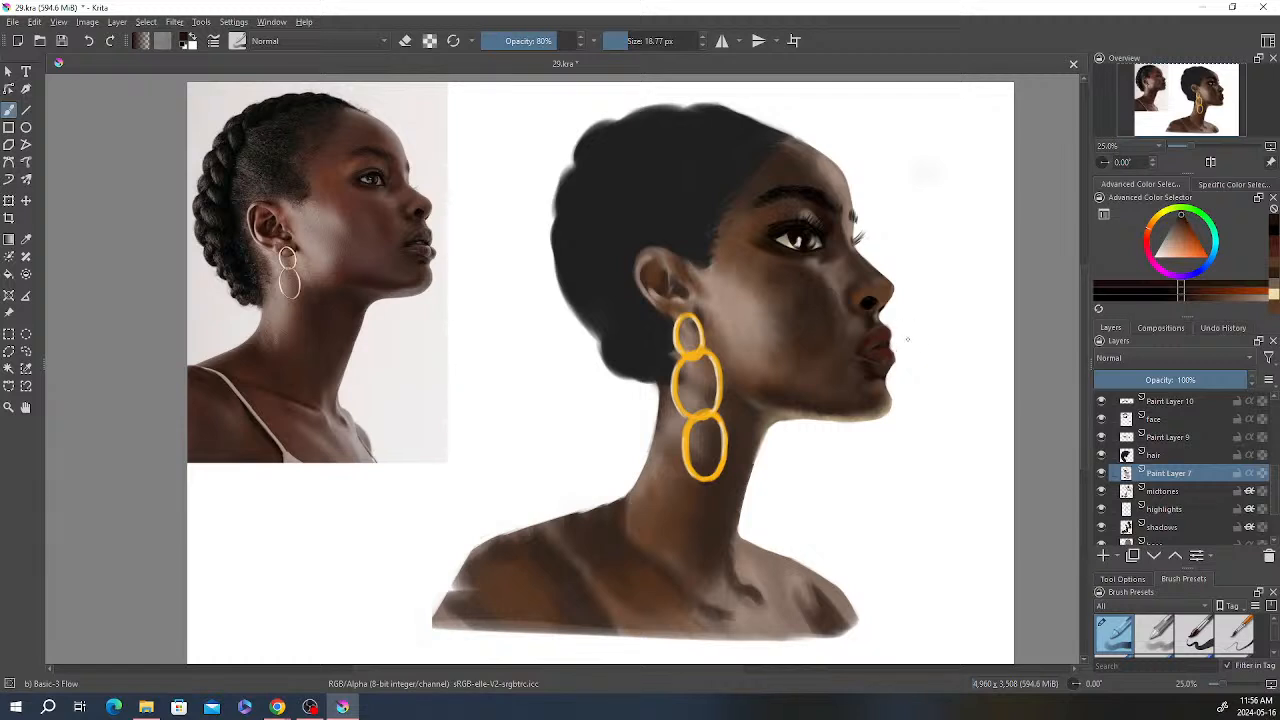
click(553, 41)
click(637, 41)
click(643, 41)
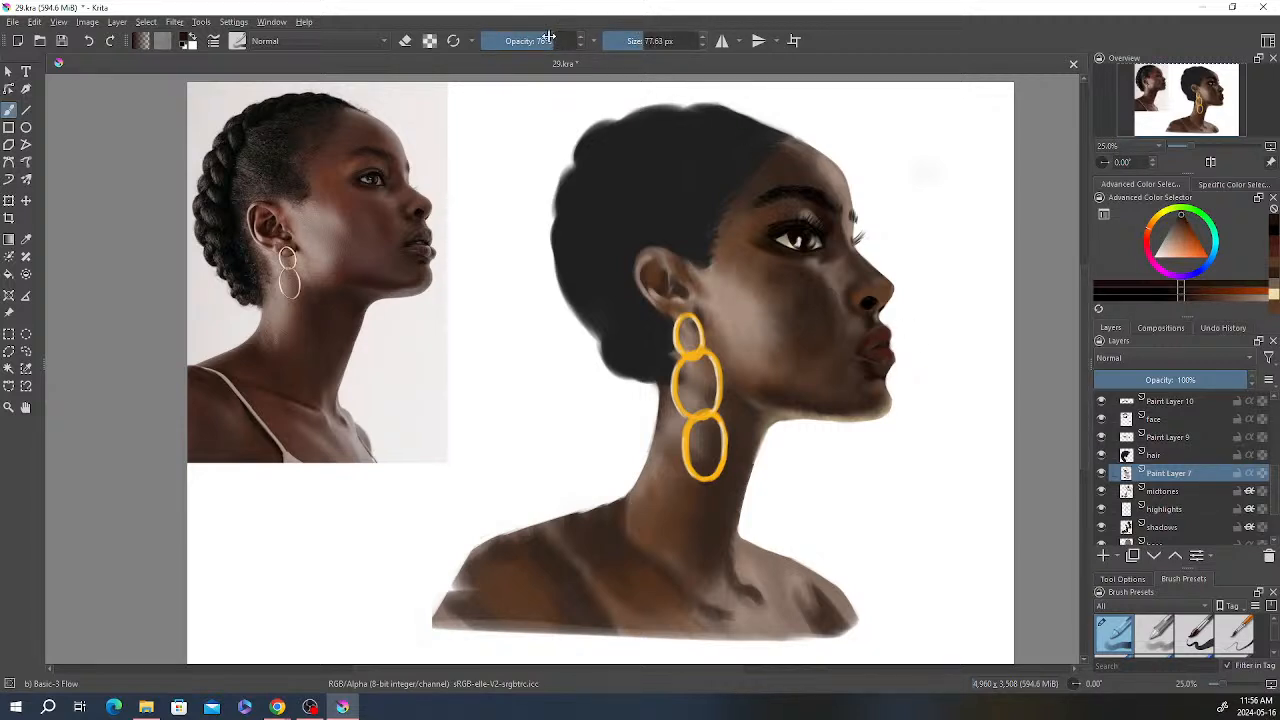
click(502, 41)
drag(502, 41, 495, 41)
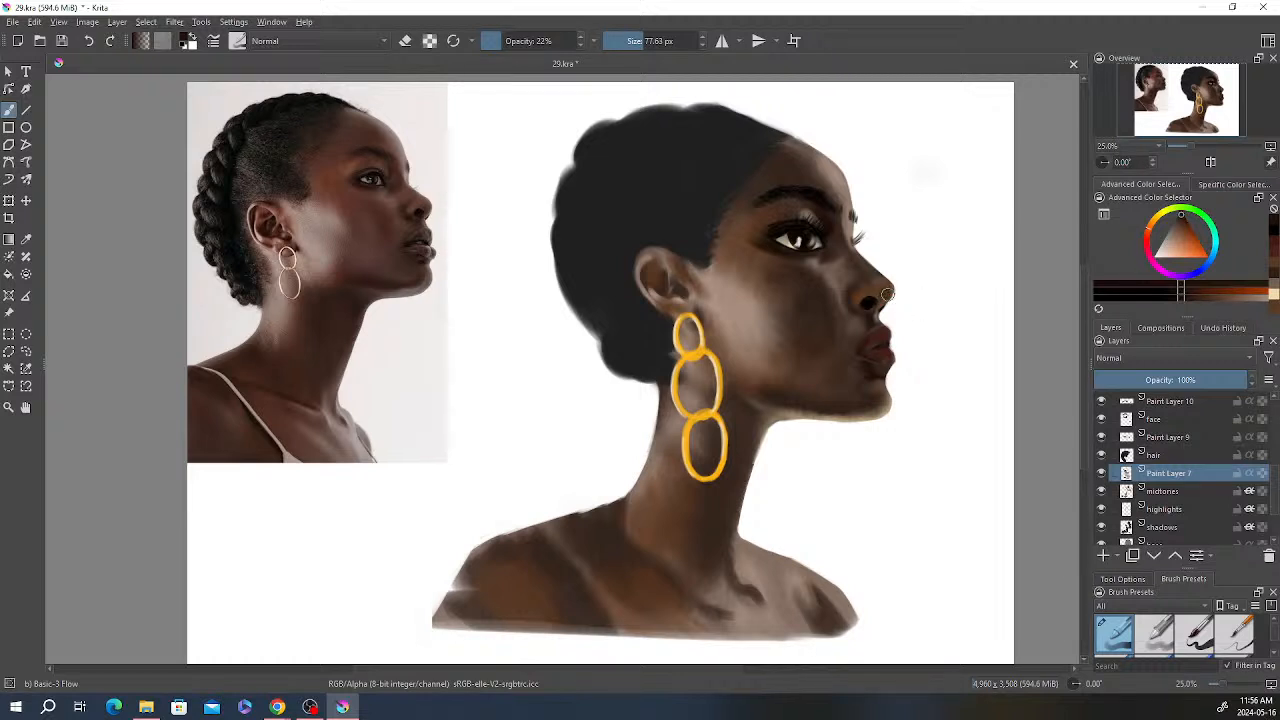
key(e)
click(1102, 473)
click(1102, 473)
key(e)
Step: Select Paint Layer 11 and switch to the Concept brush at 53.86 px
scroll(1220, 470, up, 3)
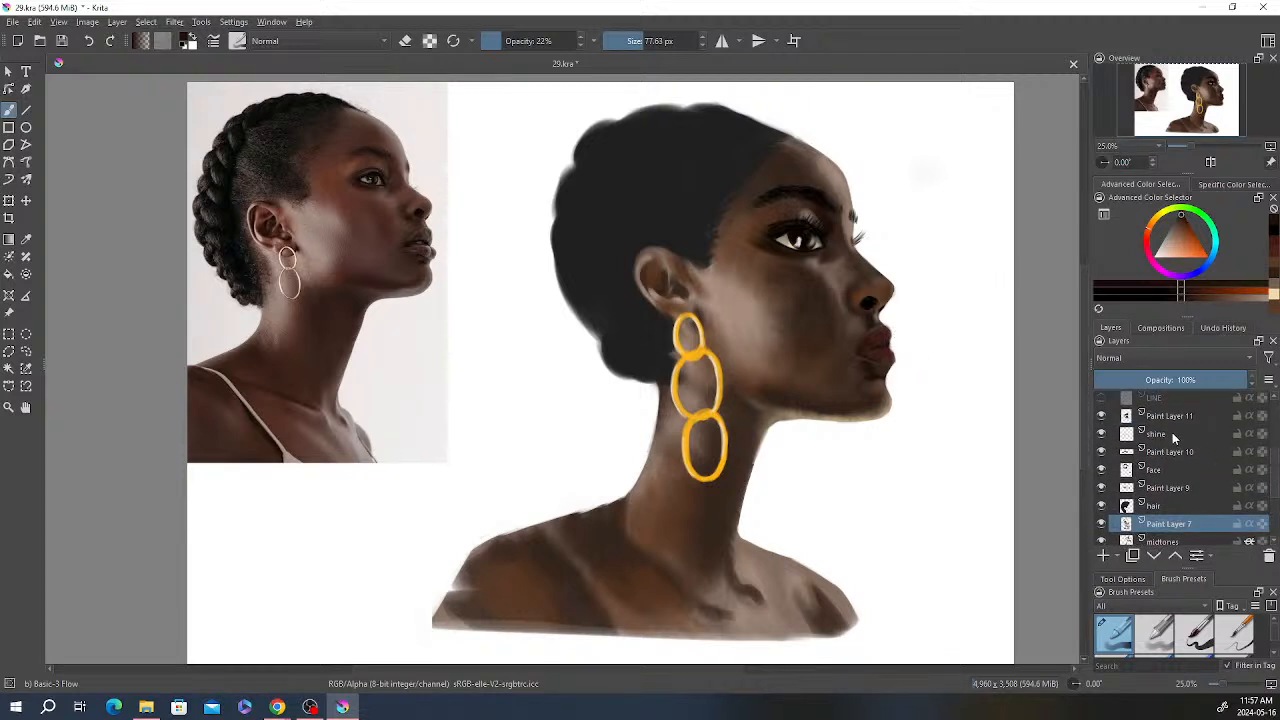
click(1120, 418)
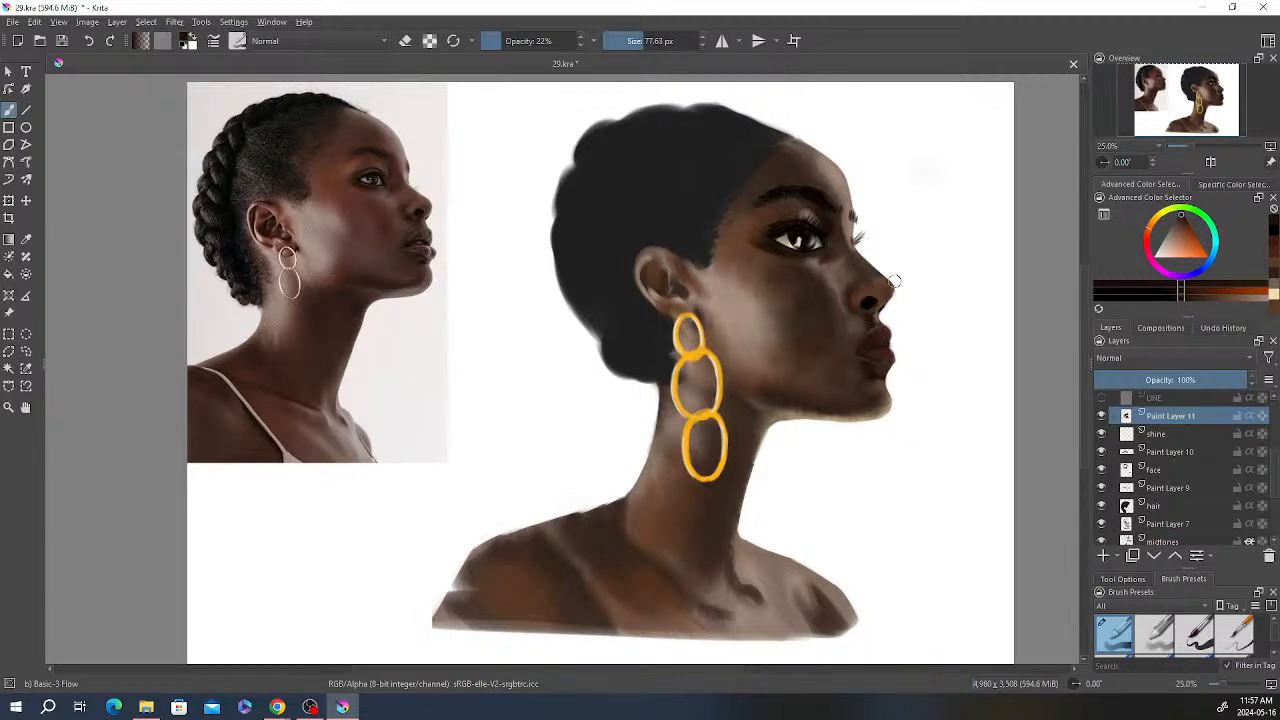
right_click(738, 212)
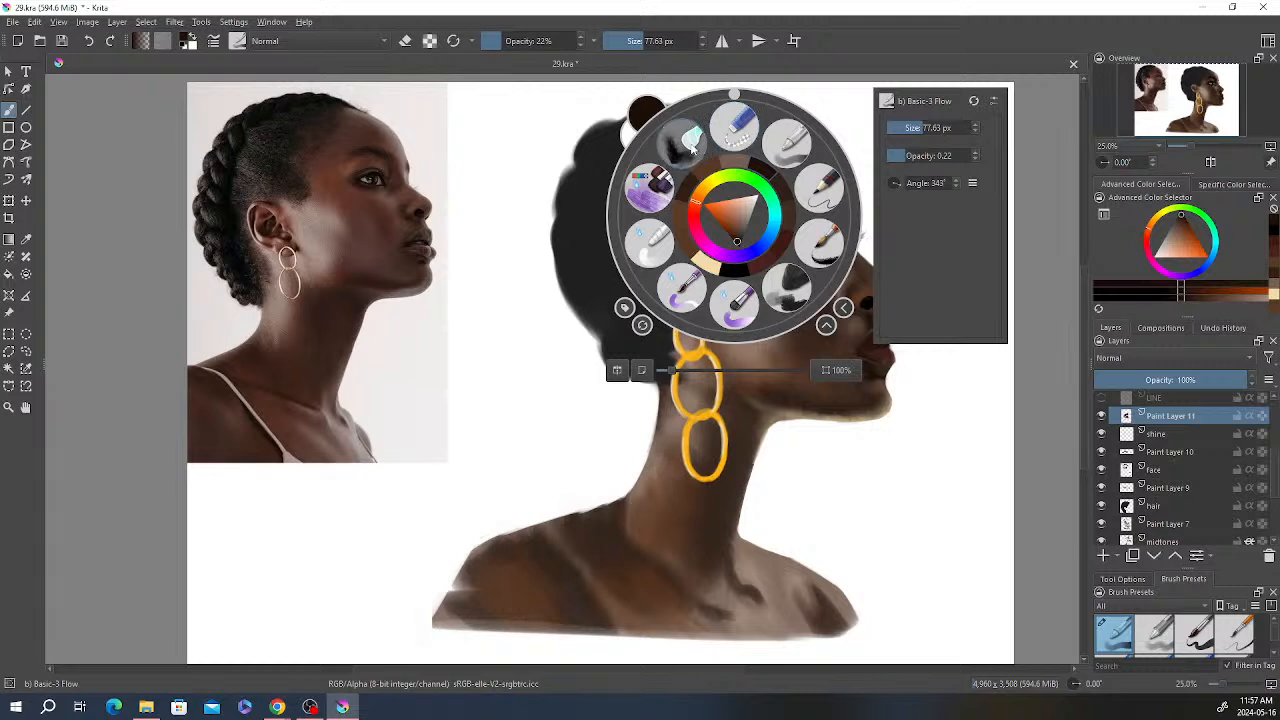
click(692, 138)
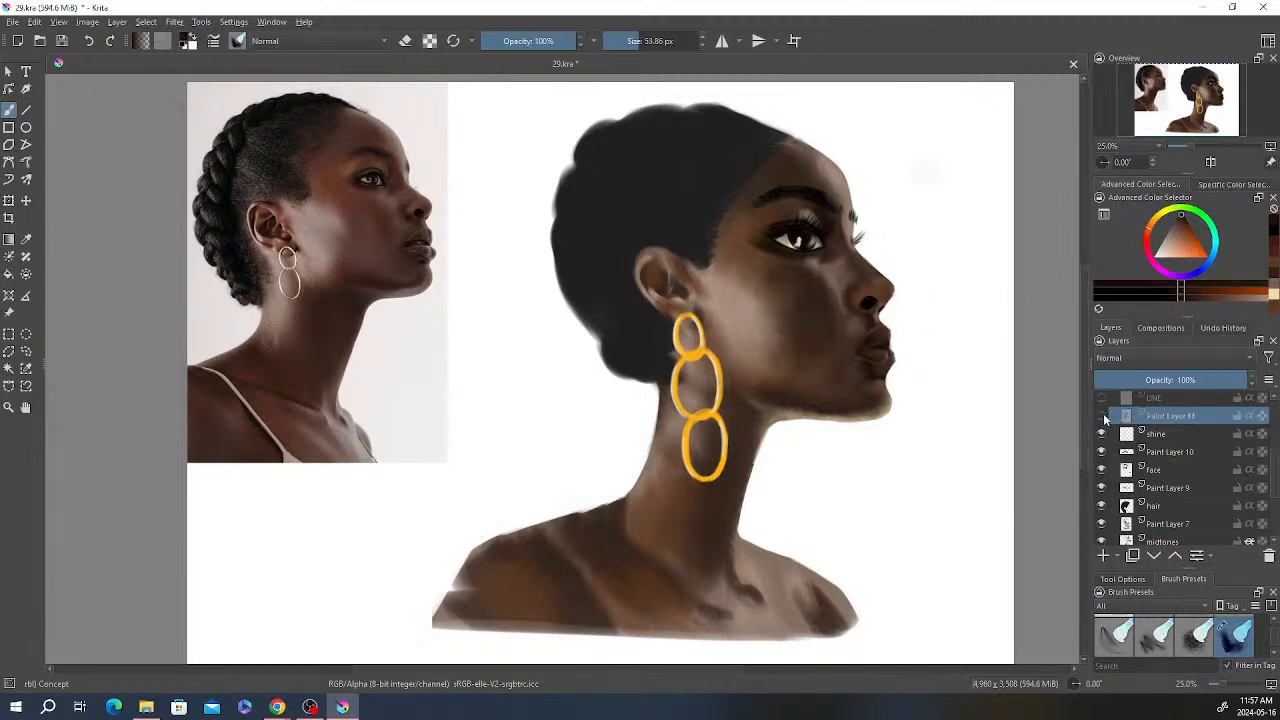
Step: Check what the highlights layer contributes to the face, and make Paint Layer 7 active again
click(1162, 527)
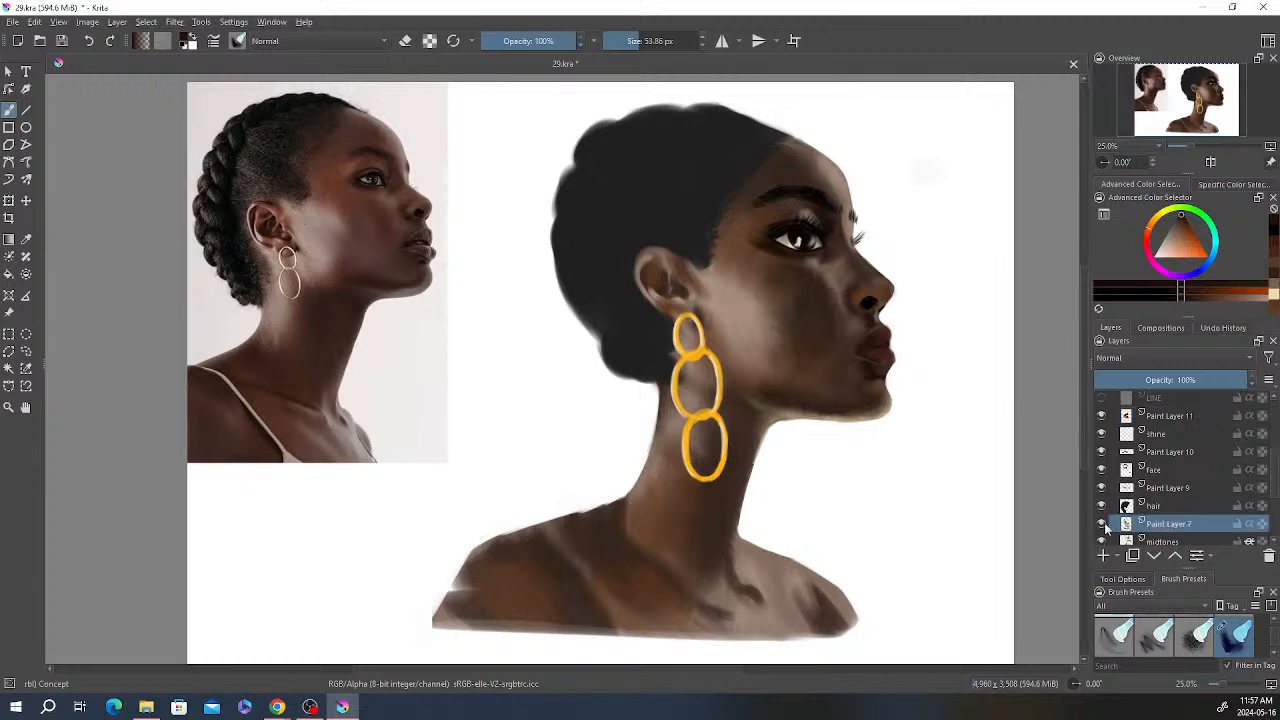
scroll(1180, 500, down, 2)
click(1164, 491)
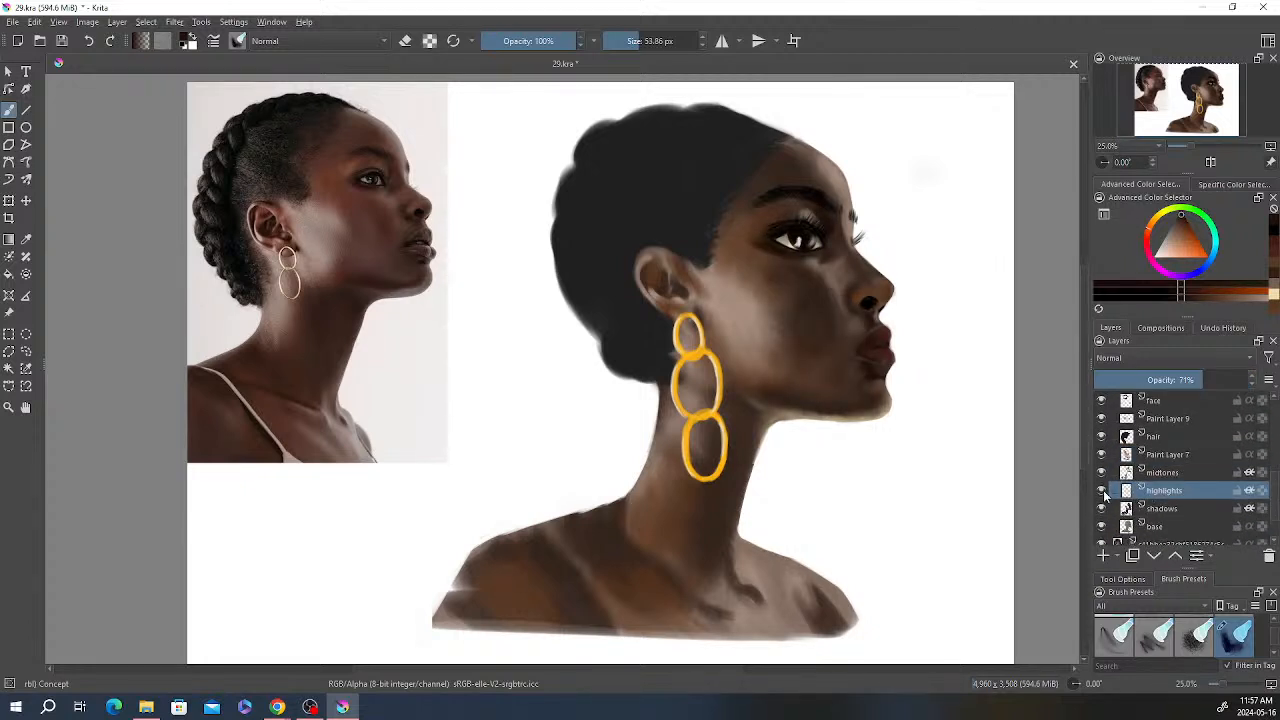
click(1104, 494)
click(1104, 494)
click(1168, 457)
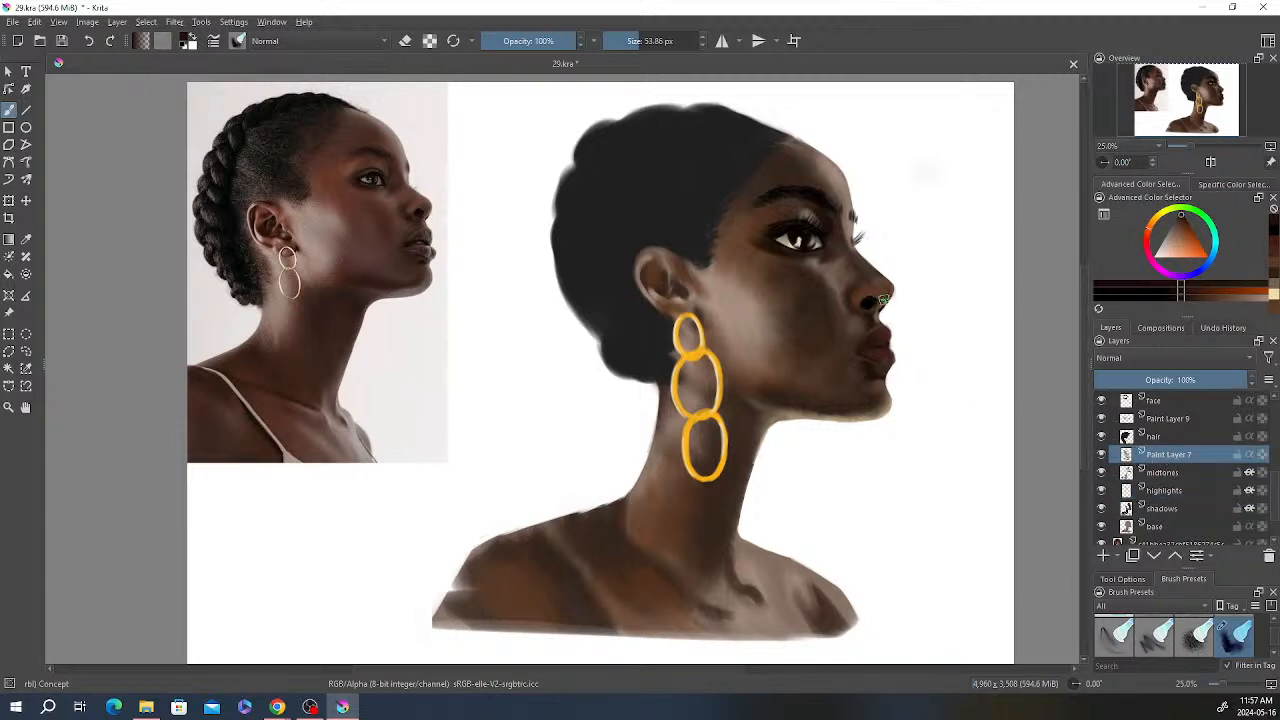
Step: Switch back to the Basic-3 Flow brush at 22% opacity for the lower lip area and compare Paint Layer 7 on and off
right_click(842, 262)
click(238, 142)
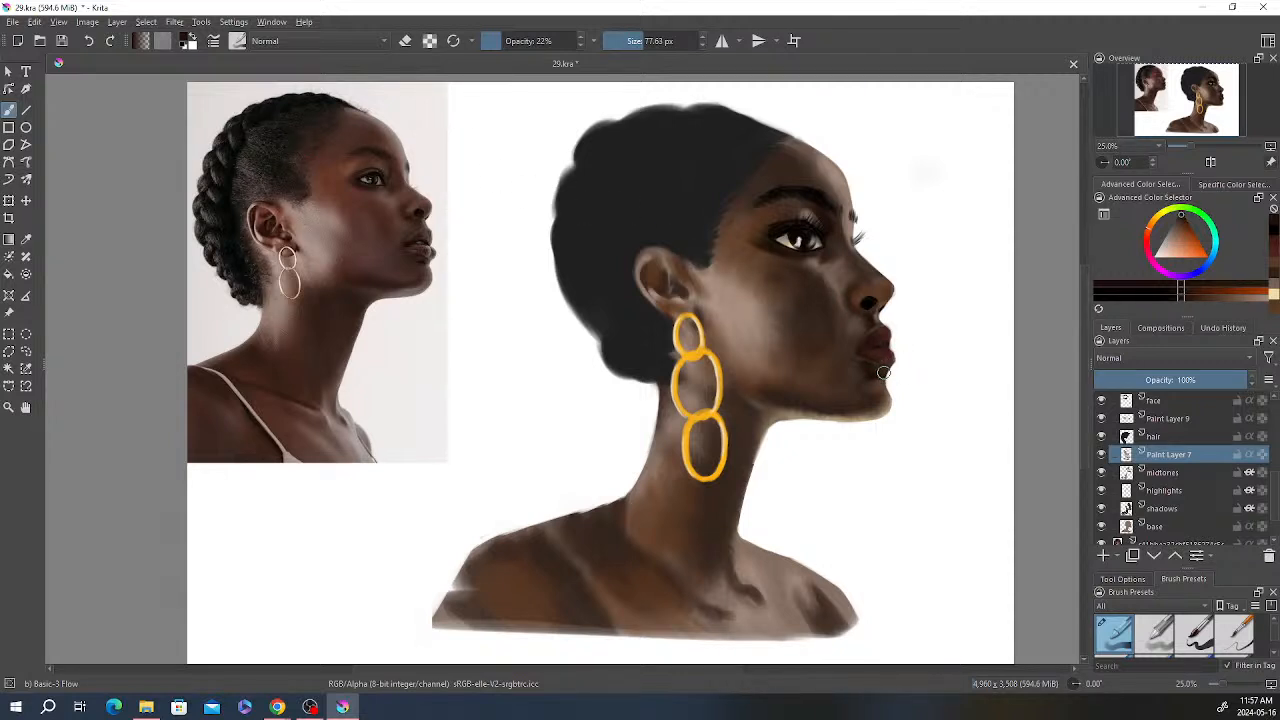
click(1103, 453)
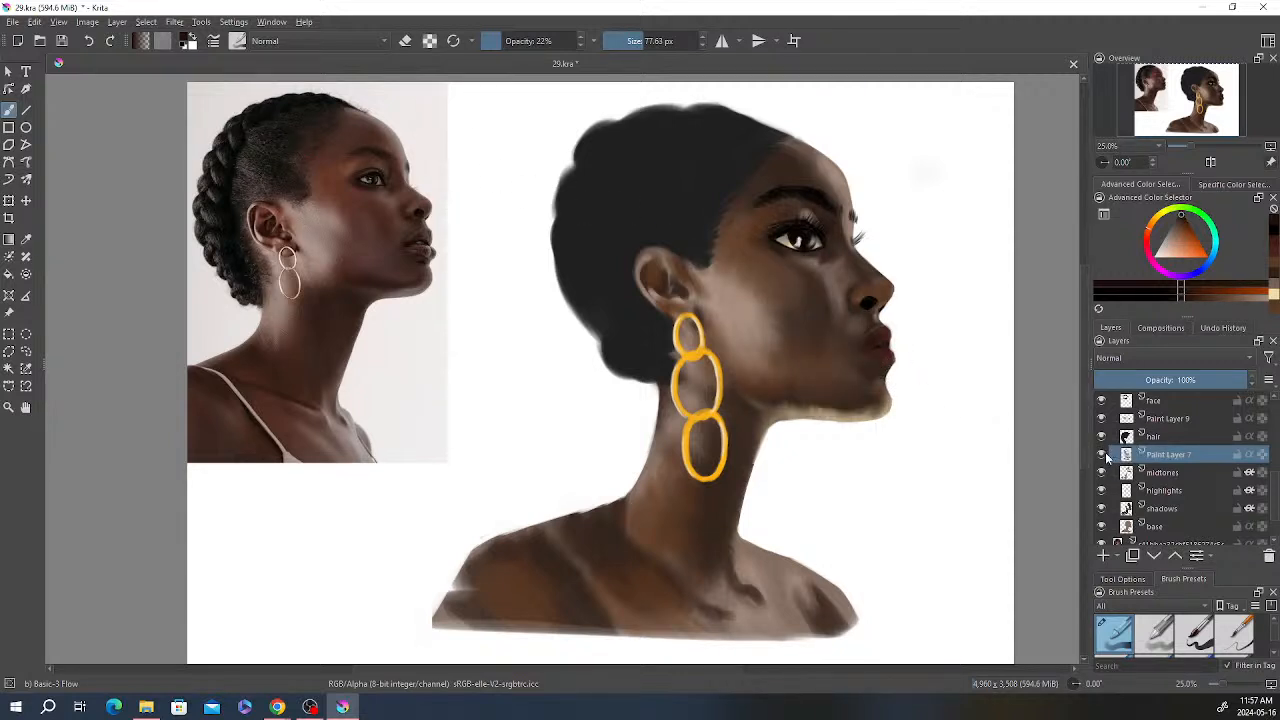
click(1104, 453)
click(1105, 453)
click(1105, 453)
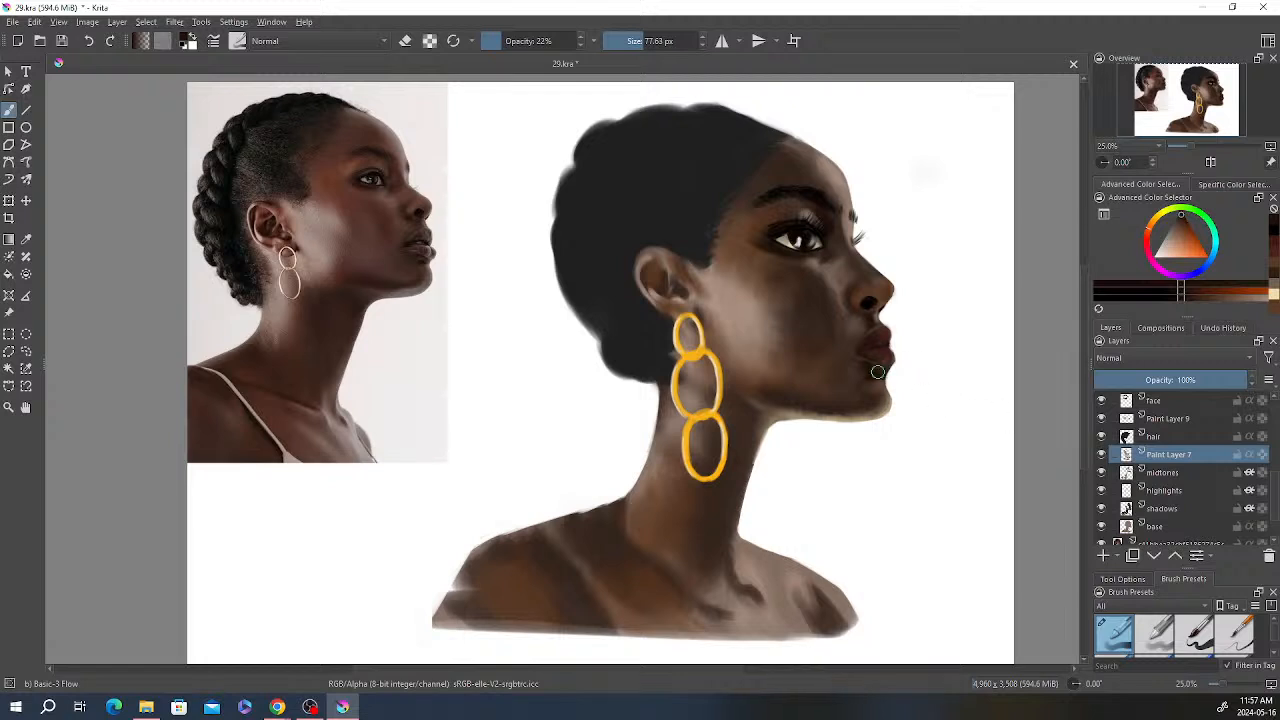
Step: Refine the edge of the lower lip on Paint Layer 7 with the brush at 100% opacity, alternating painting and erasing
drag(520, 41, 592, 54)
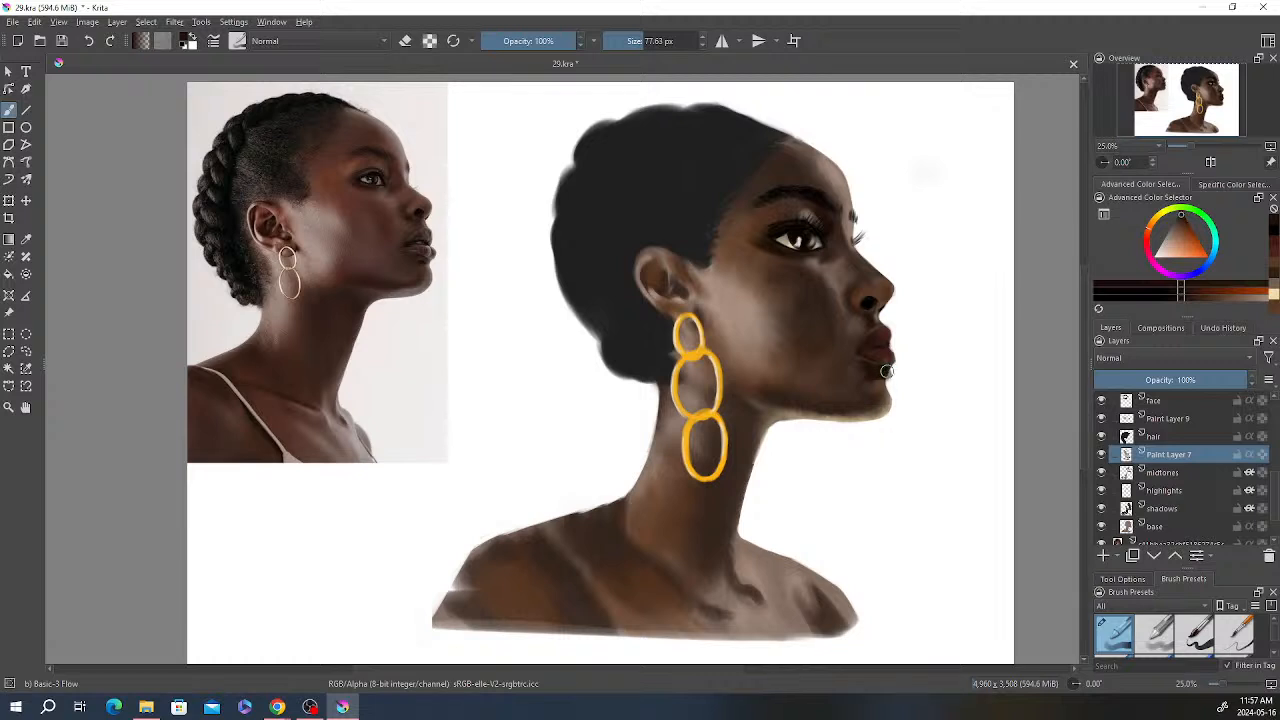
key(e)
key(e)
key(e)
Step: Add a new paint layer directly above the hidden LINE layer, below the earrings
scroll(870, 334, down, 1)
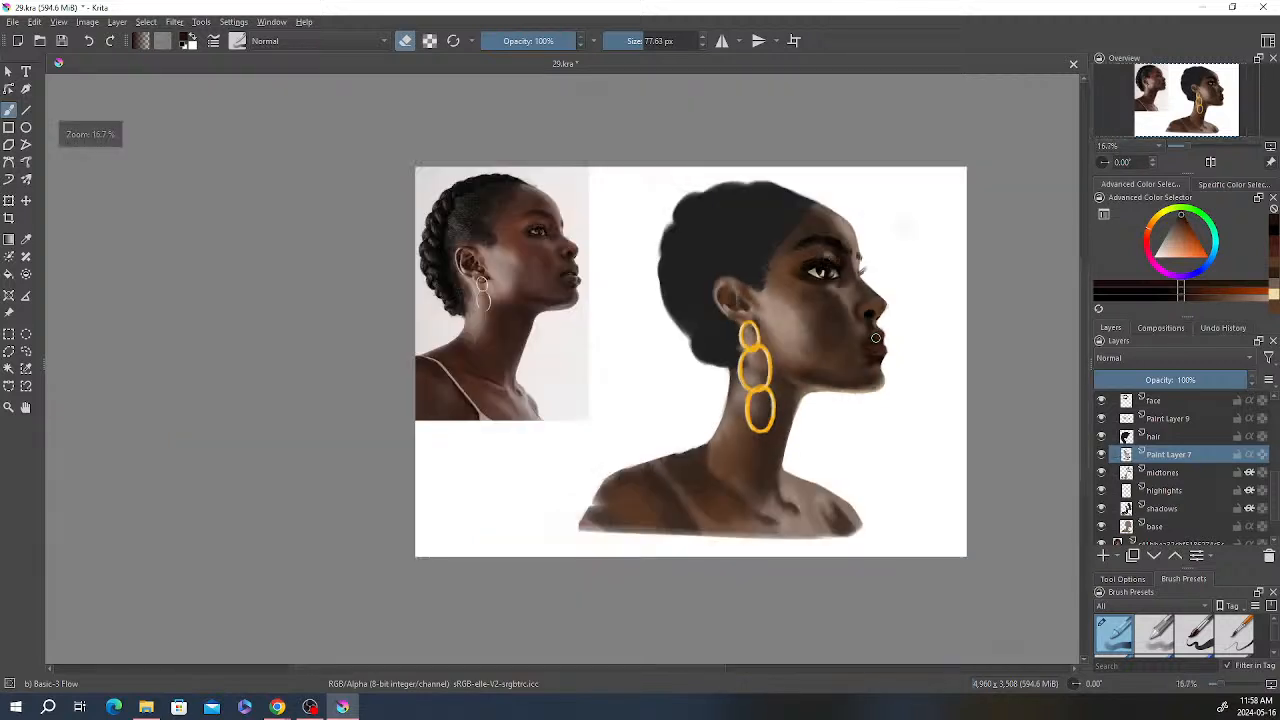
scroll(1192, 468, down, 3)
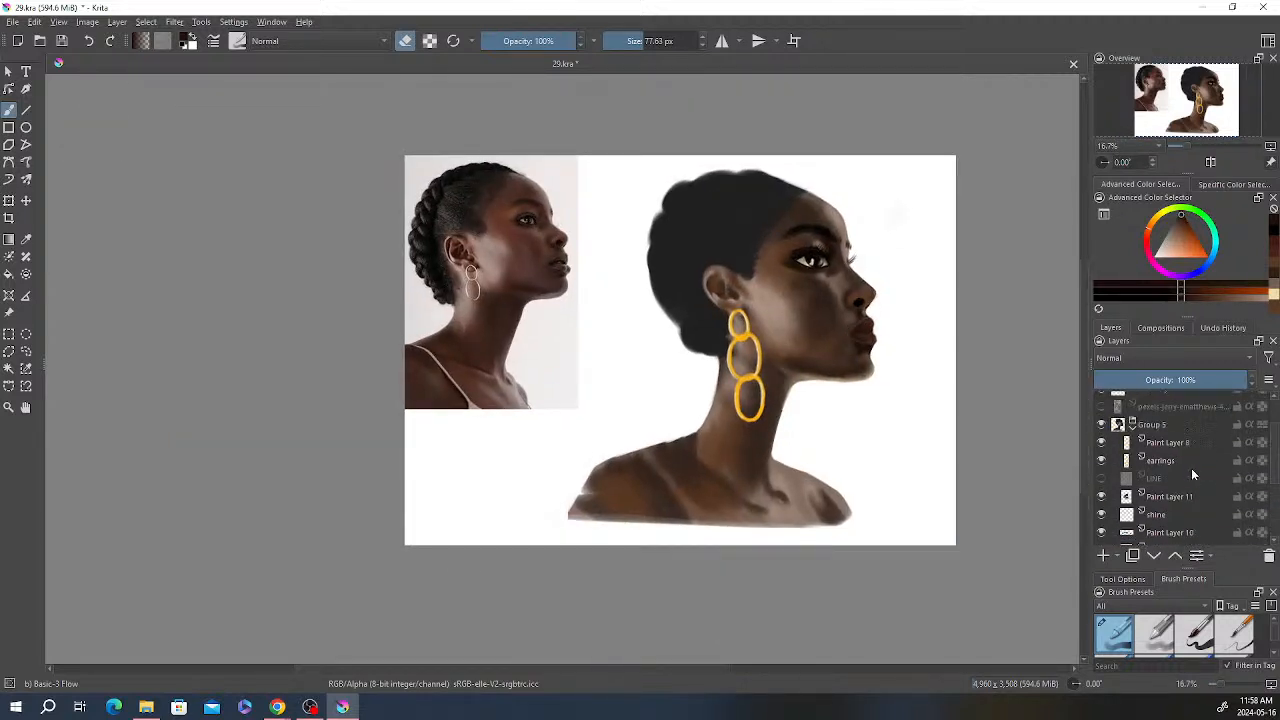
click(1170, 481)
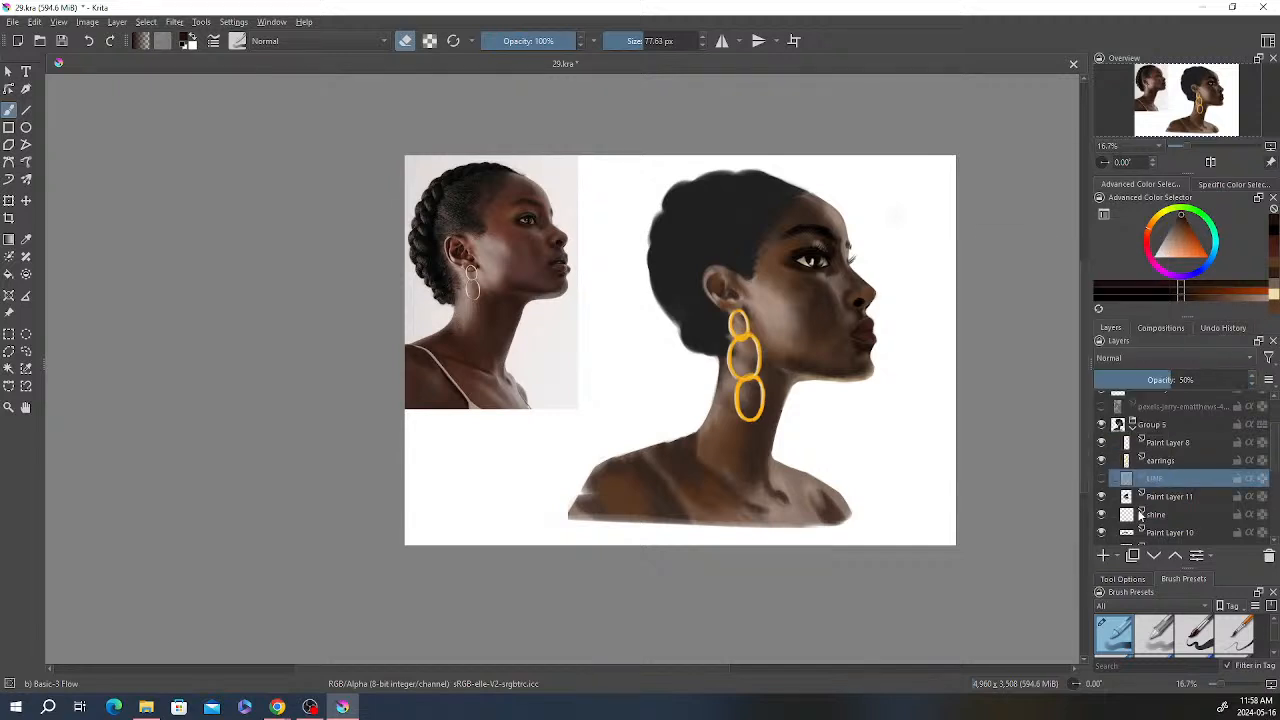
click(1103, 555)
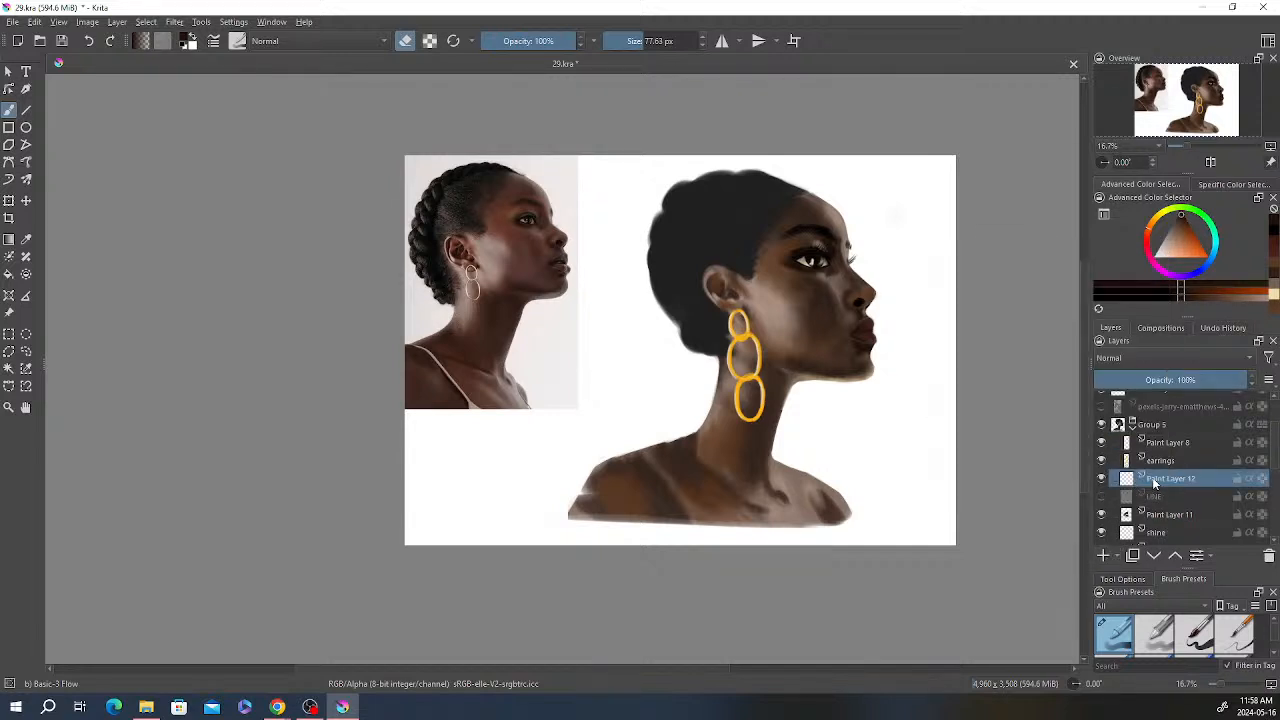
click(1102, 443)
click(1102, 446)
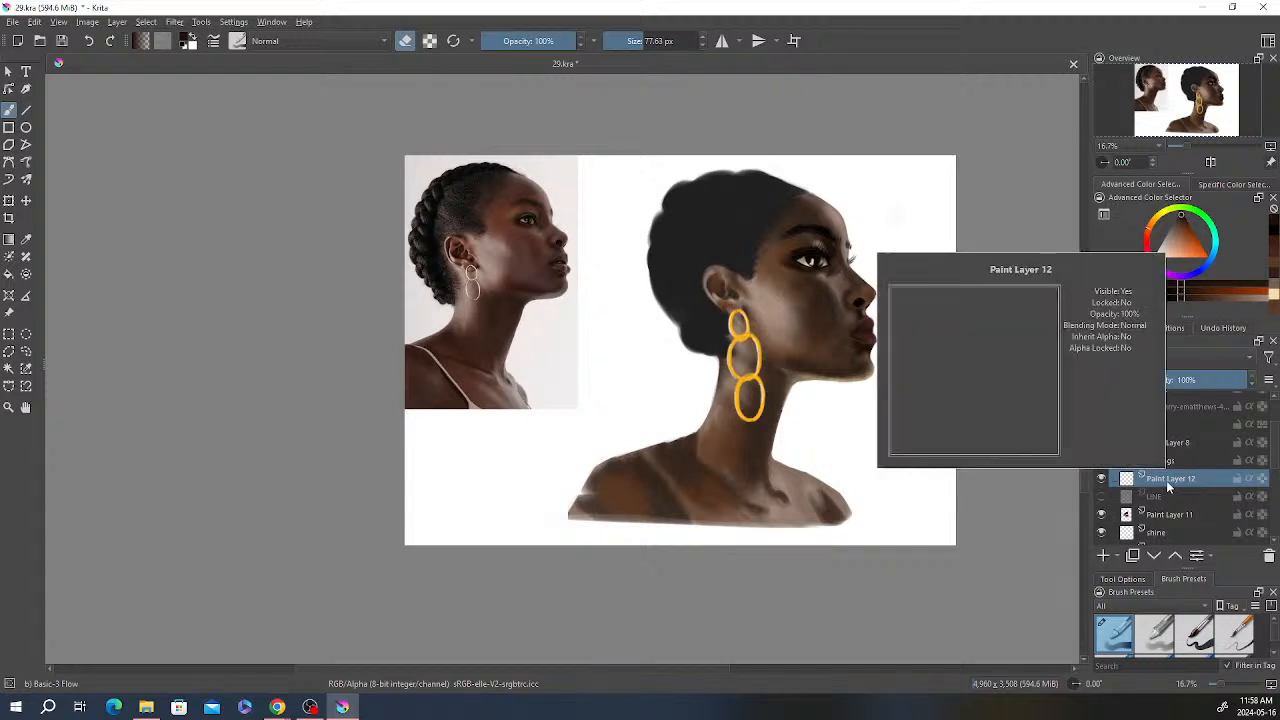
scroll(940, 372, up, 1)
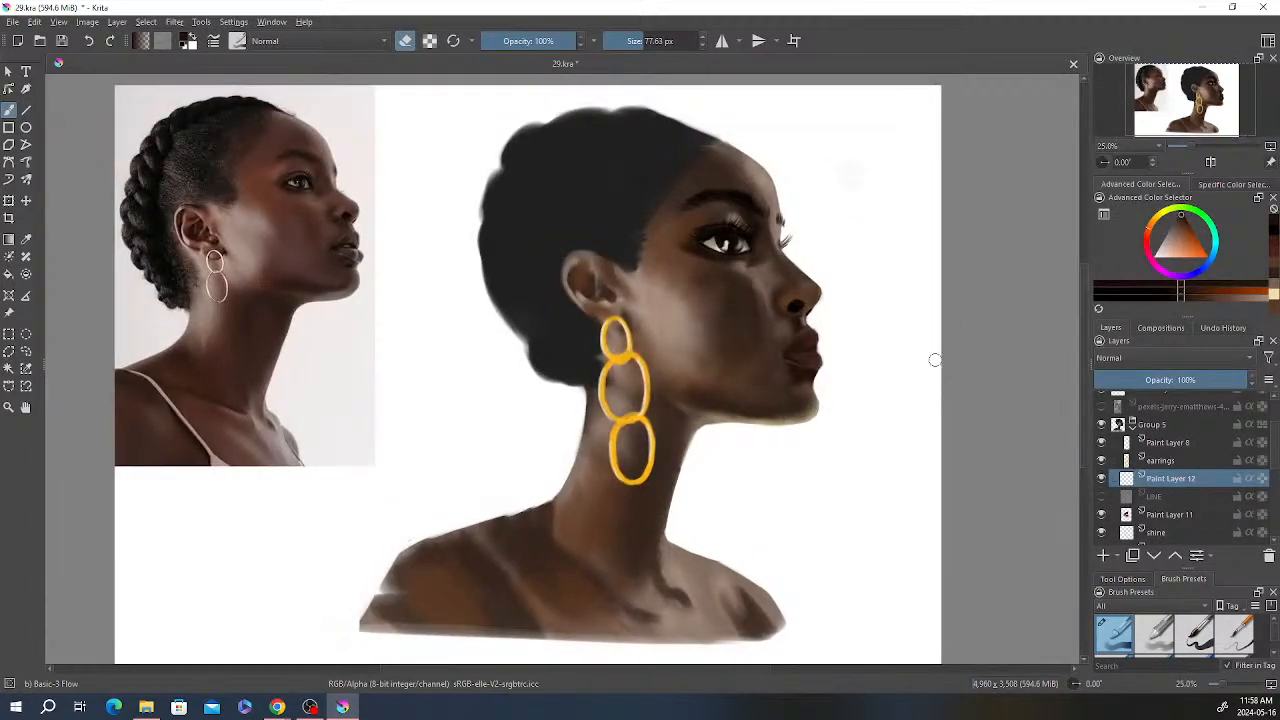
Step: Set up the Pencil-2 brush at 23.58 px in black, try a stroke beside the forehead and undo it
key(e)
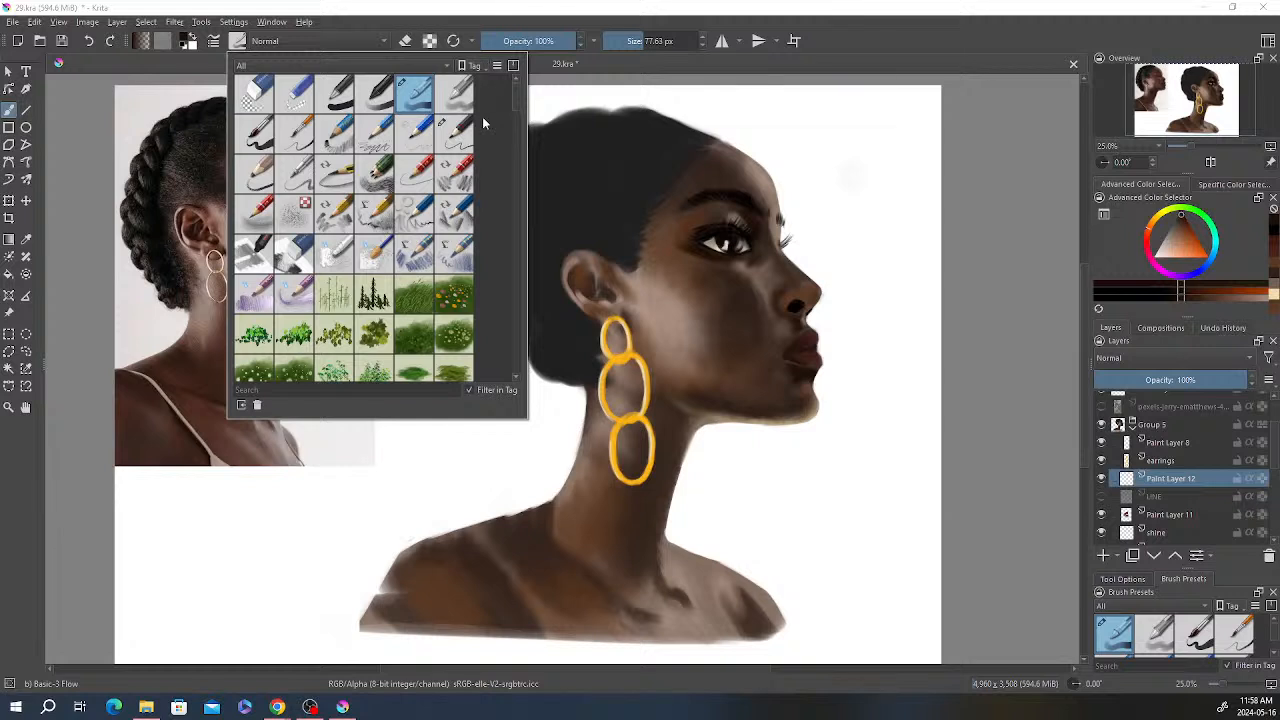
click(455, 133)
click(832, 150)
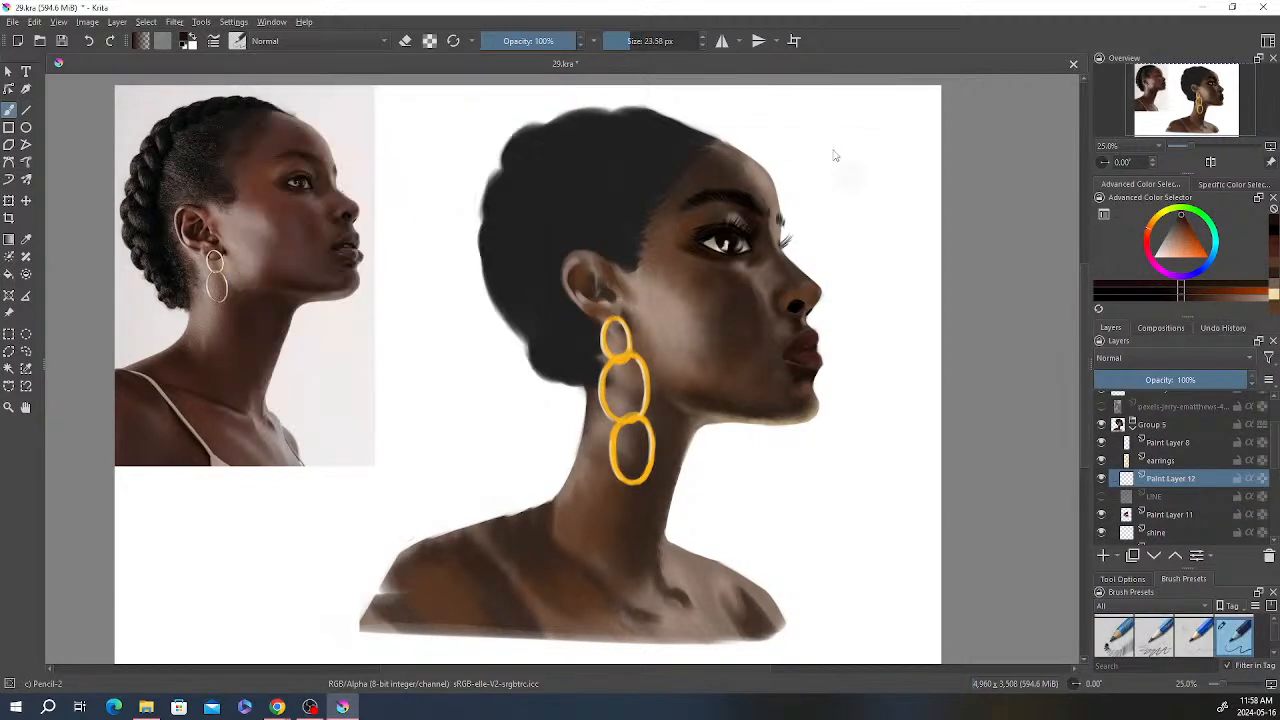
right_click(834, 154)
right_click(794, 263)
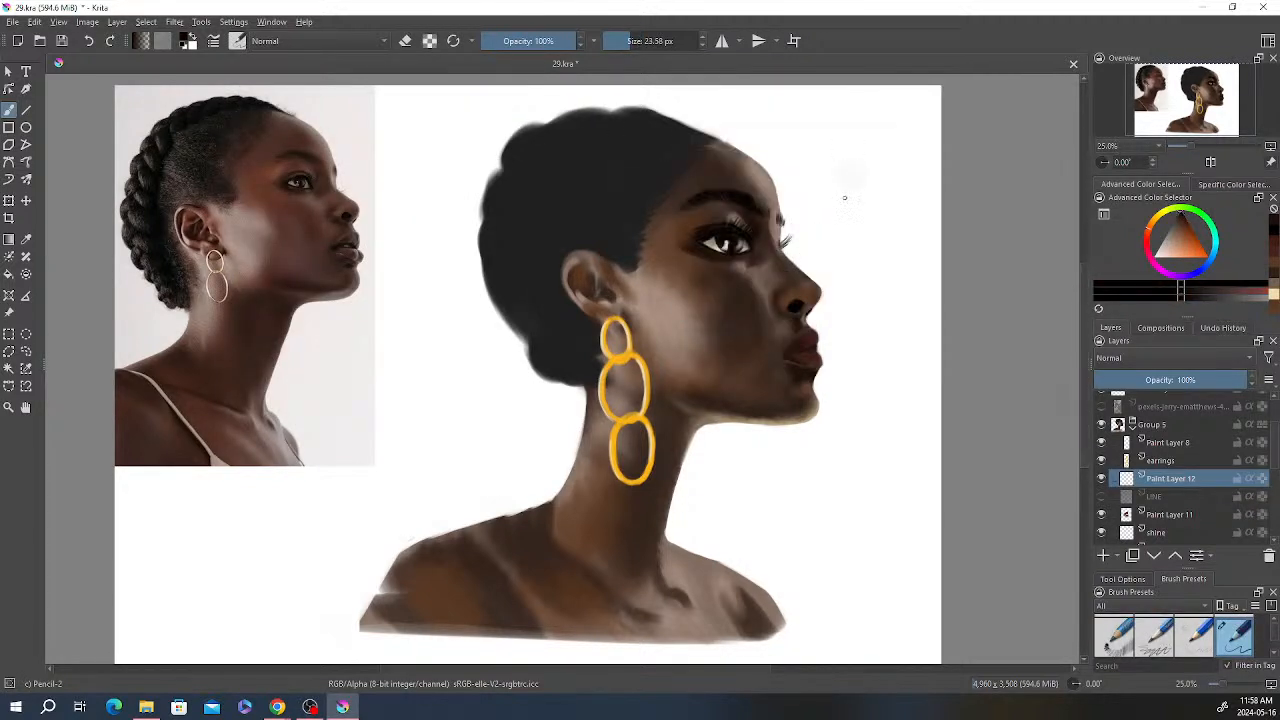
drag(838, 153, 838, 238)
key(ctrl+z)
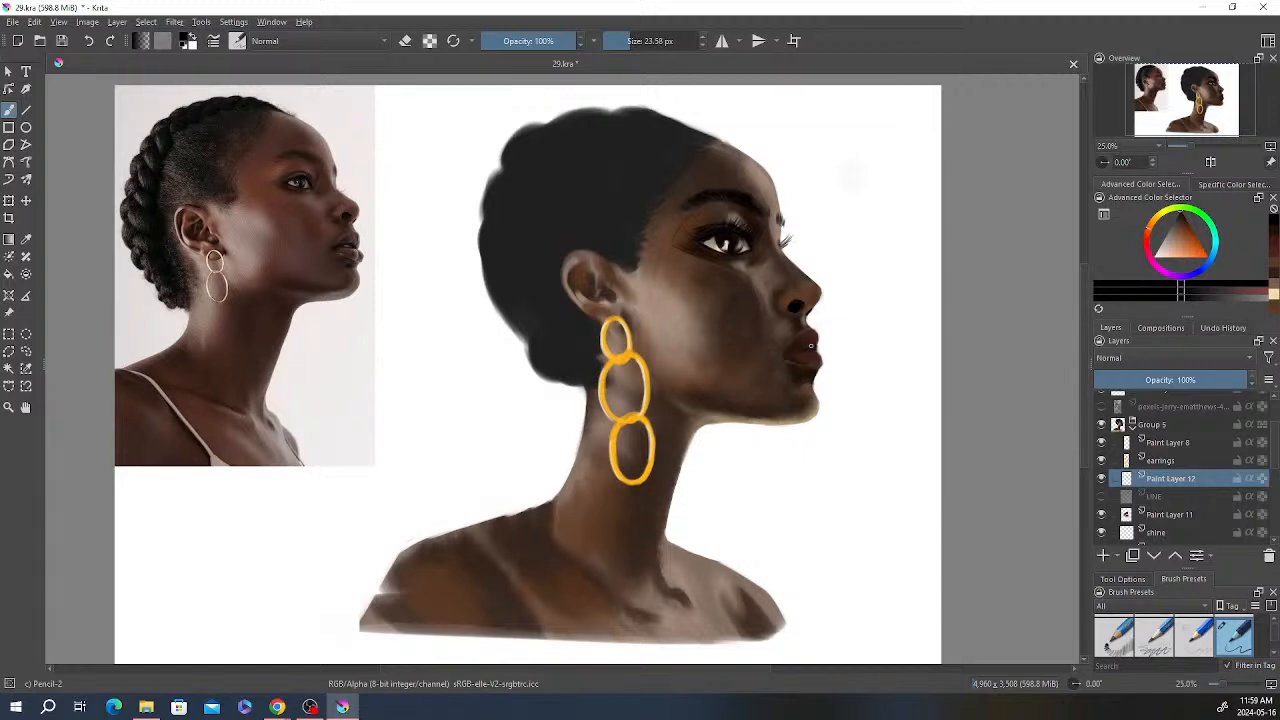
Step: Define the lip contours on Paint Layer 12 with the black pencil, erasing stray marks
key(e)
key(e)
key(e)
key(e)
Step: Draw thin dark contour lines along the ear's rim and lobe, cleaning them up with the eraser
drag(568, 284, 571, 270)
drag(574, 262, 586, 261)
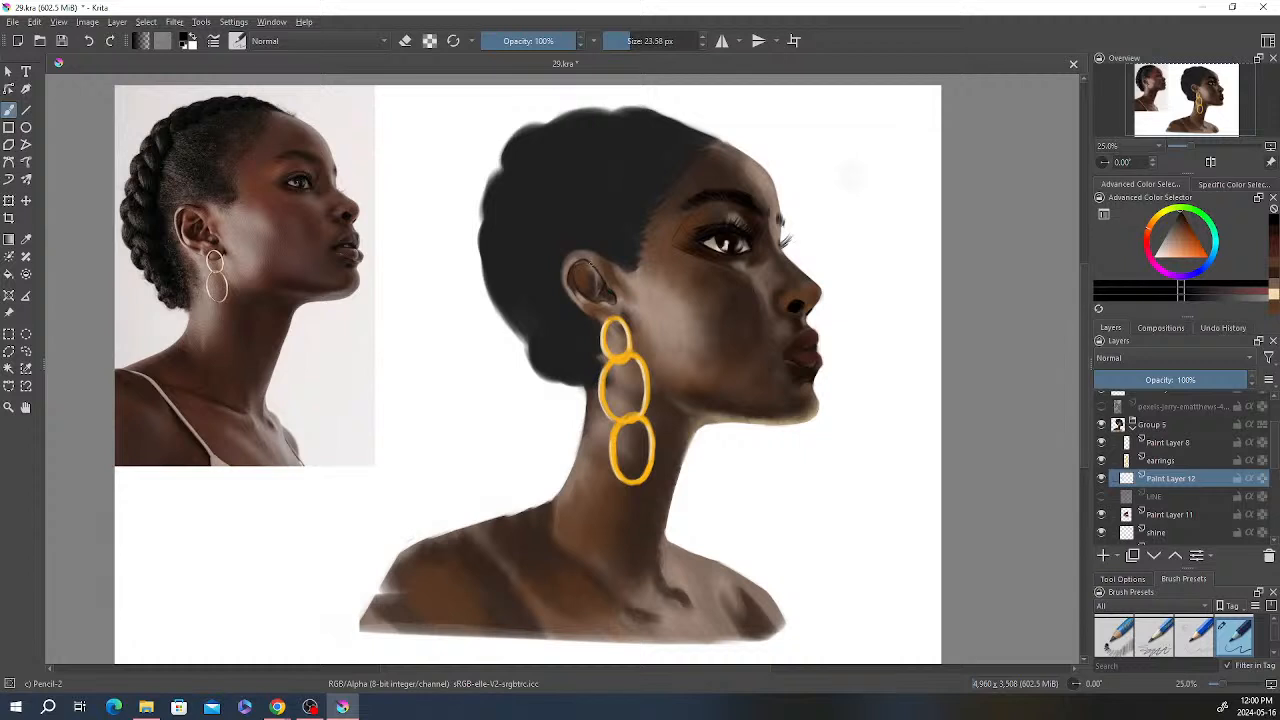
key(e)
key(e)
key(e)
click(606, 324)
Step: Outline the nose tip and nostril on Paint Layer 12, alternating pencil strokes and erasing to thin the lines
key(e)
drag(822, 291, 821, 290)
key(e)
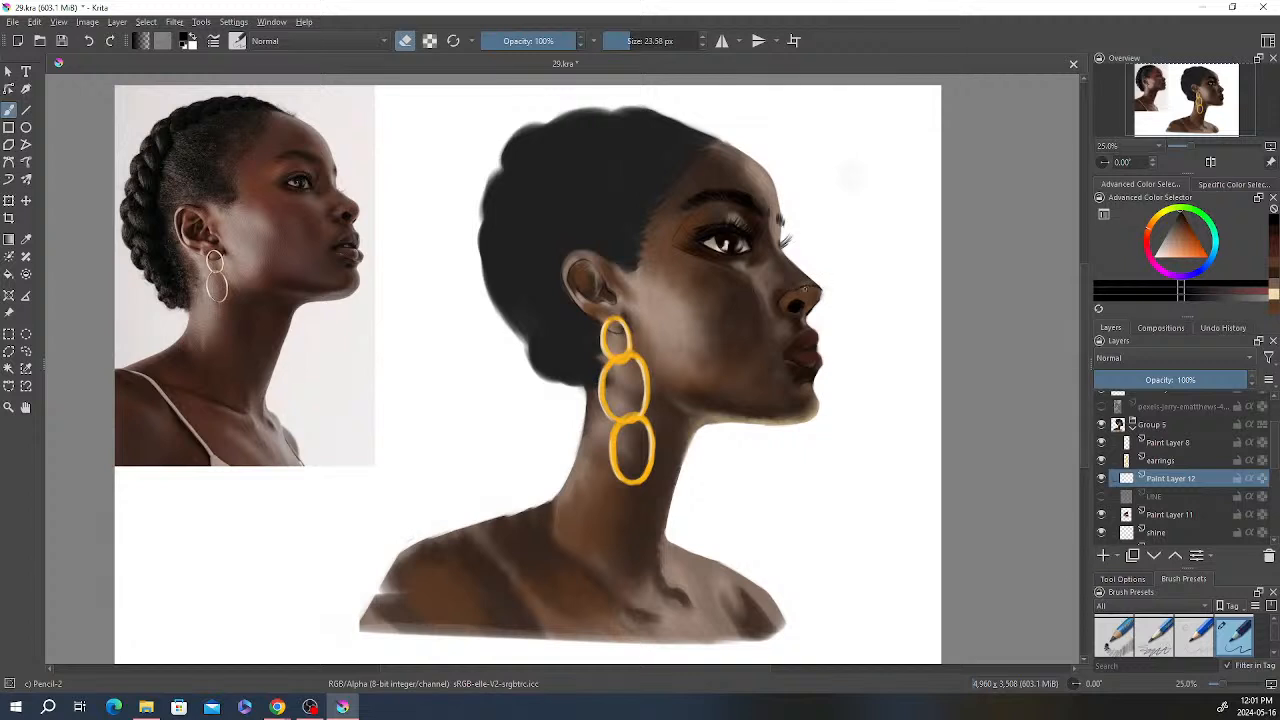
key(e)
key(e)
key(e)
key(e)
key(e)
key(e)
key(e)
Step: Outline the jawline and the front of the neck with the Pencil-2 brush, erasing the excess line
right_click(791, 215)
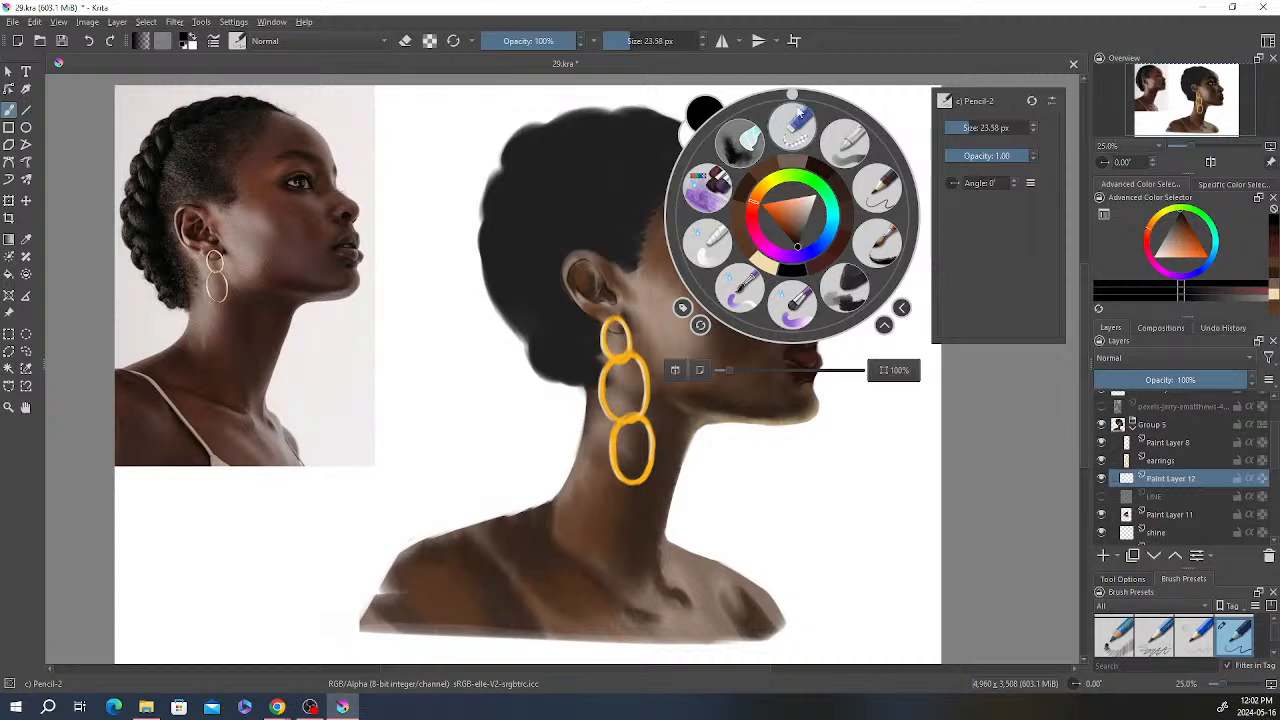
drag(791, 92, 903, 222)
drag(1084, 380, 1084, 398)
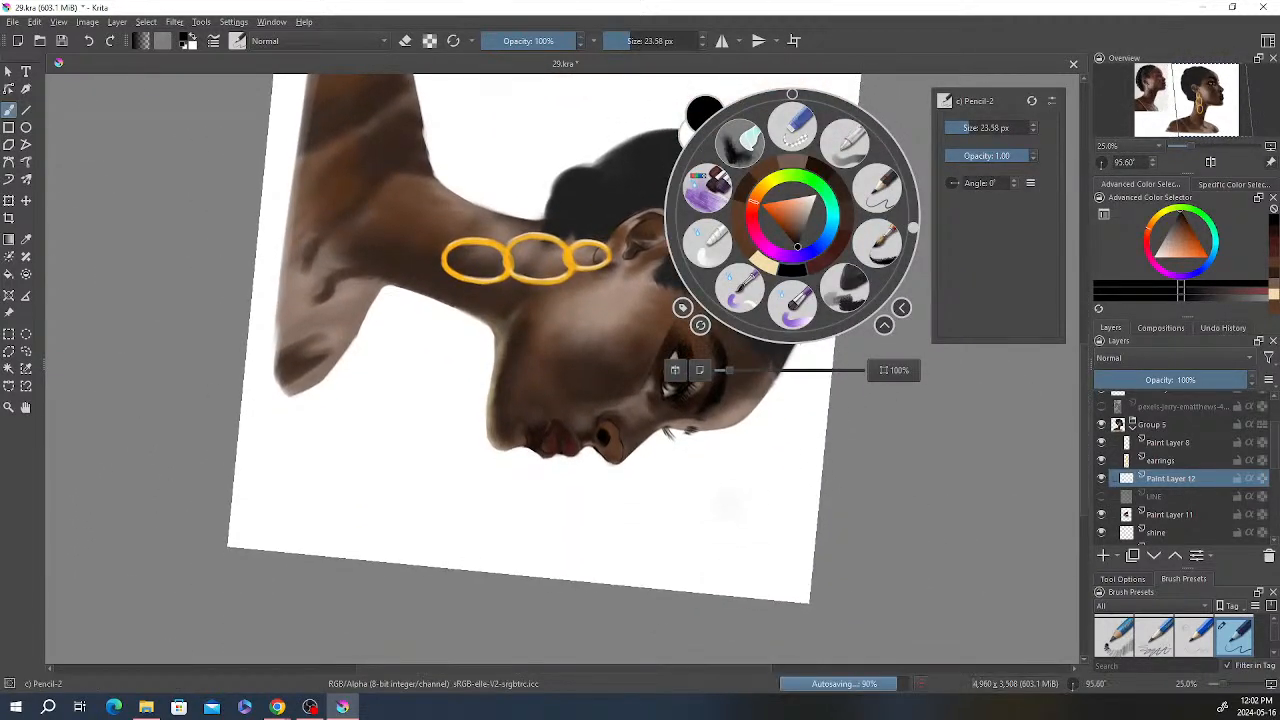
click(492, 365)
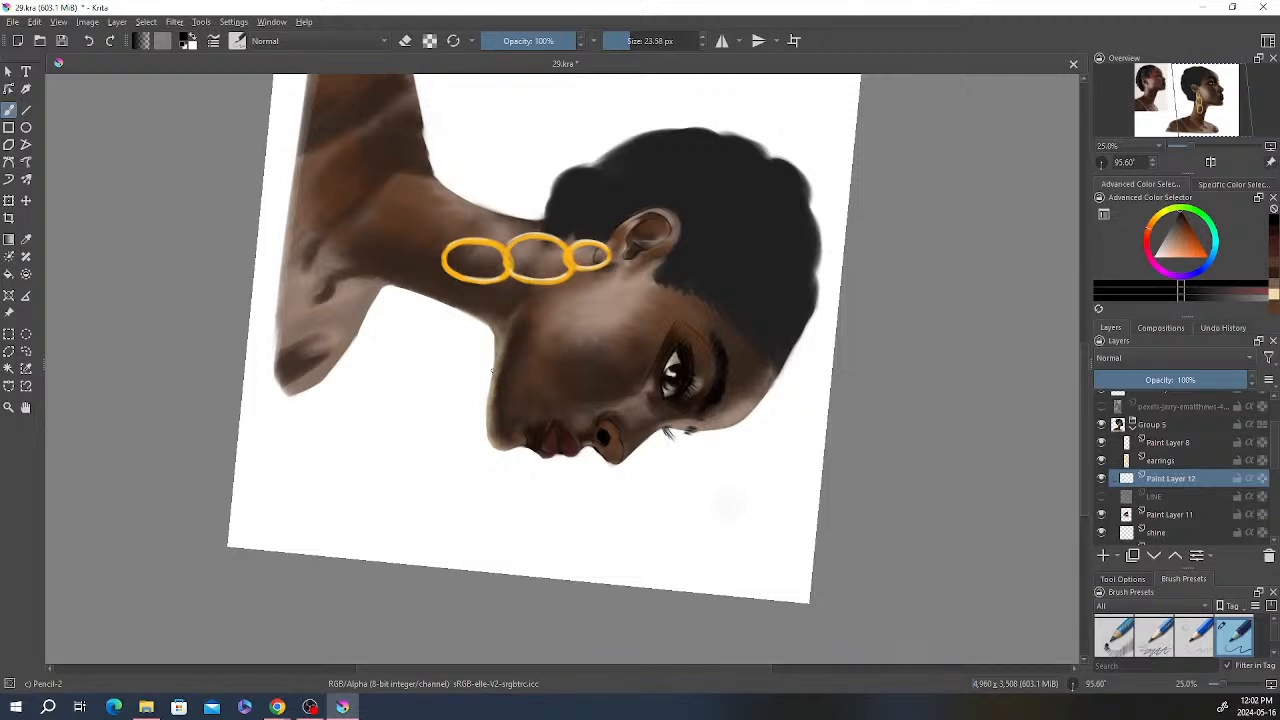
drag(494, 358, 487, 436)
key(e)
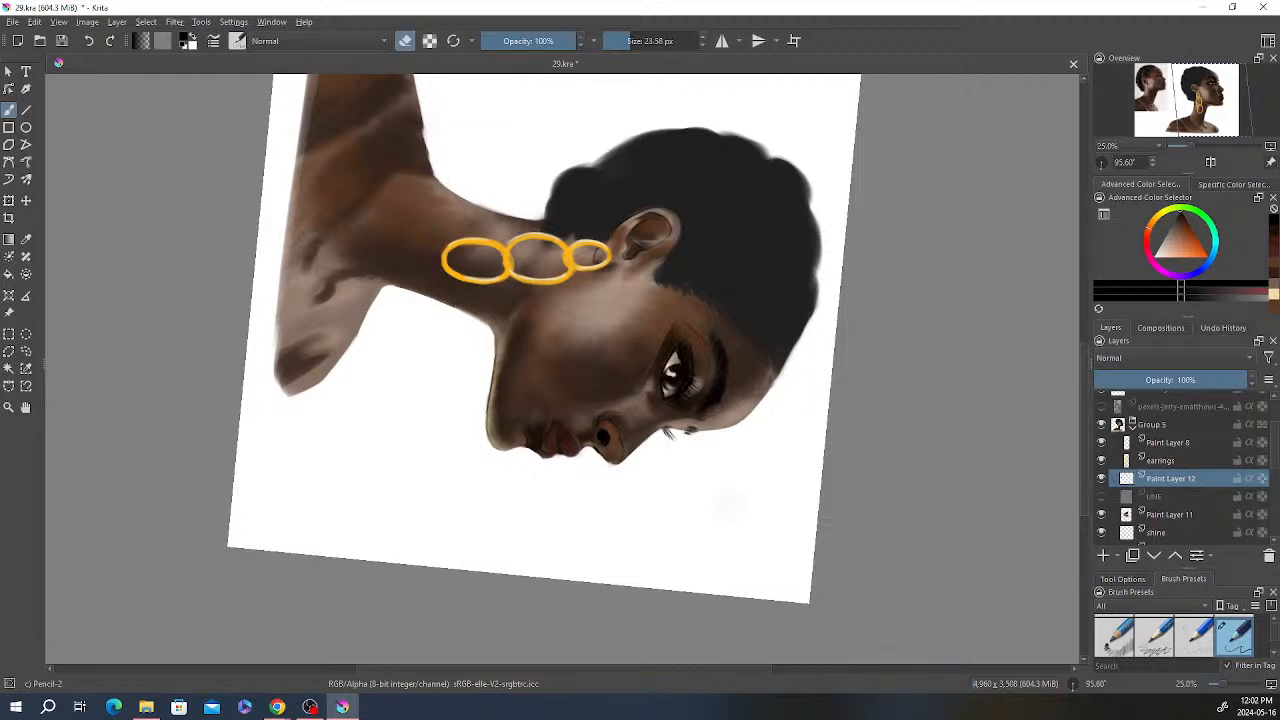
drag(492, 372, 489, 403)
key(e)
mouse_move(422, 294)
mouse_down()
mouse_move(486, 326)
mouse_move(480, 306)
mouse_move(441, 304)
mouse_up()
key(e)
Step: Reset the canvas rotation to 0° and review the whole portrait beside the reference photo
right_click(792, 255)
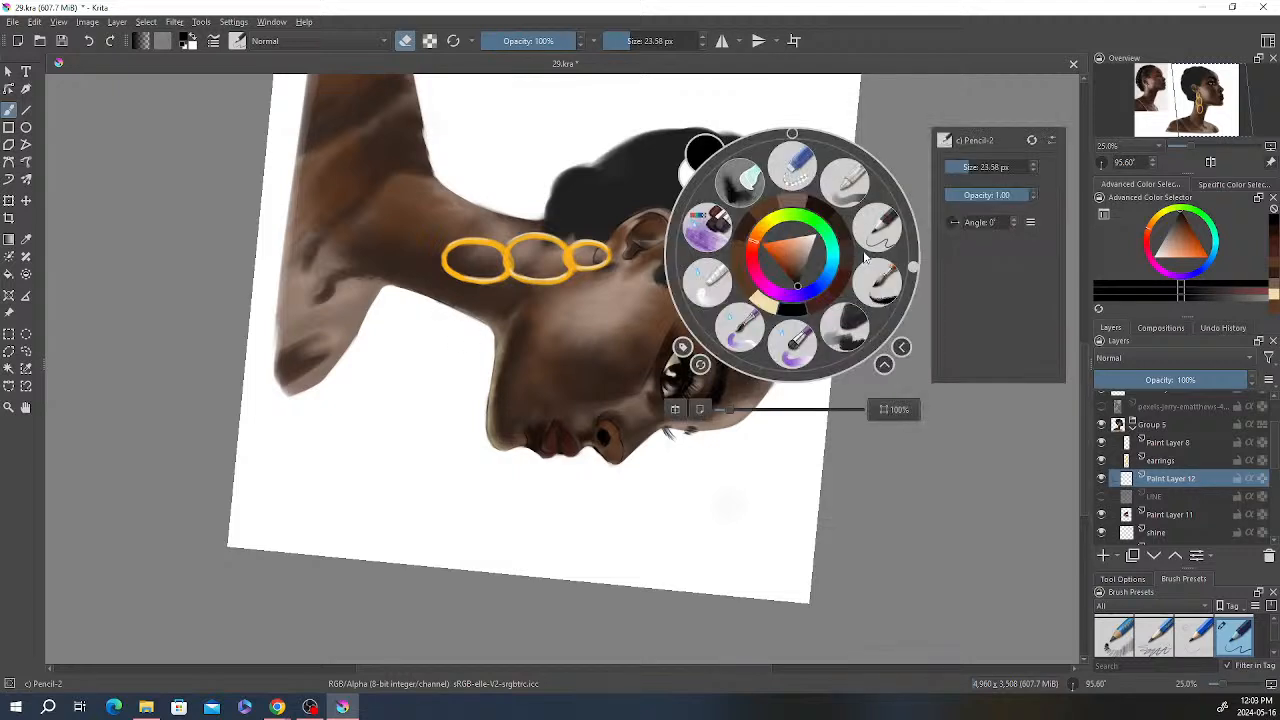
click(792, 133)
click(1013, 412)
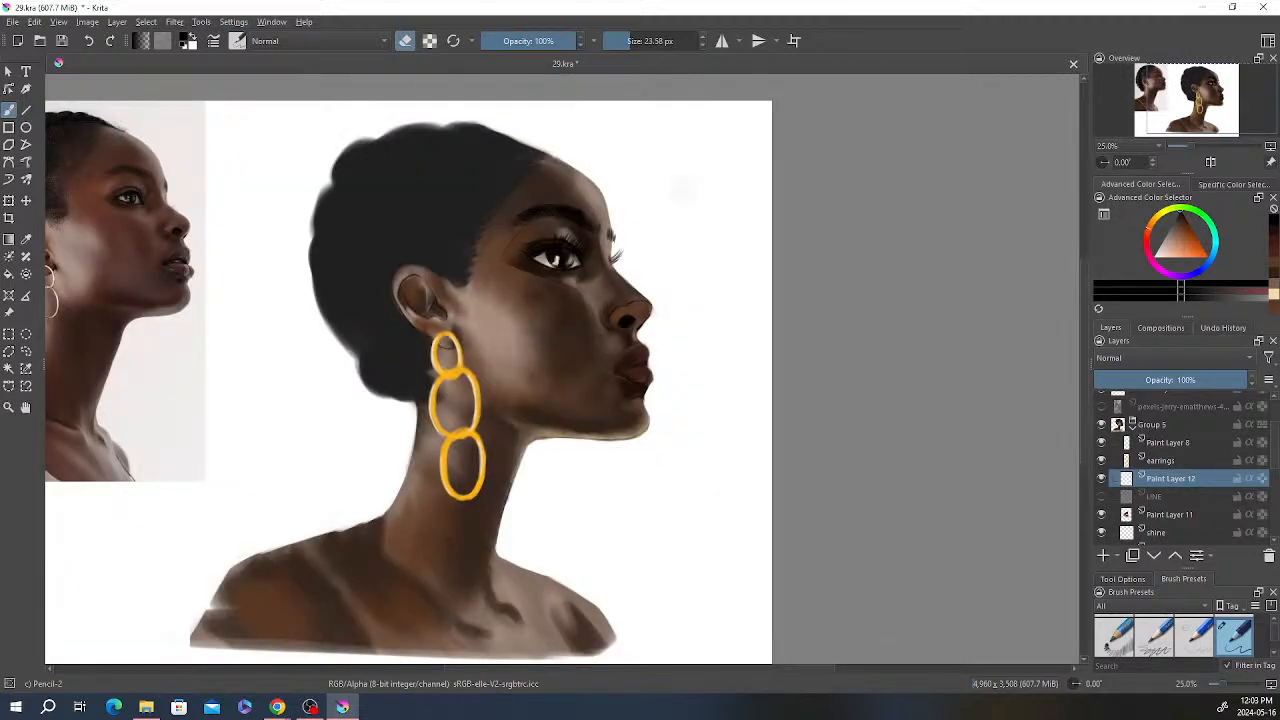
scroll(722, 331, down, 1)
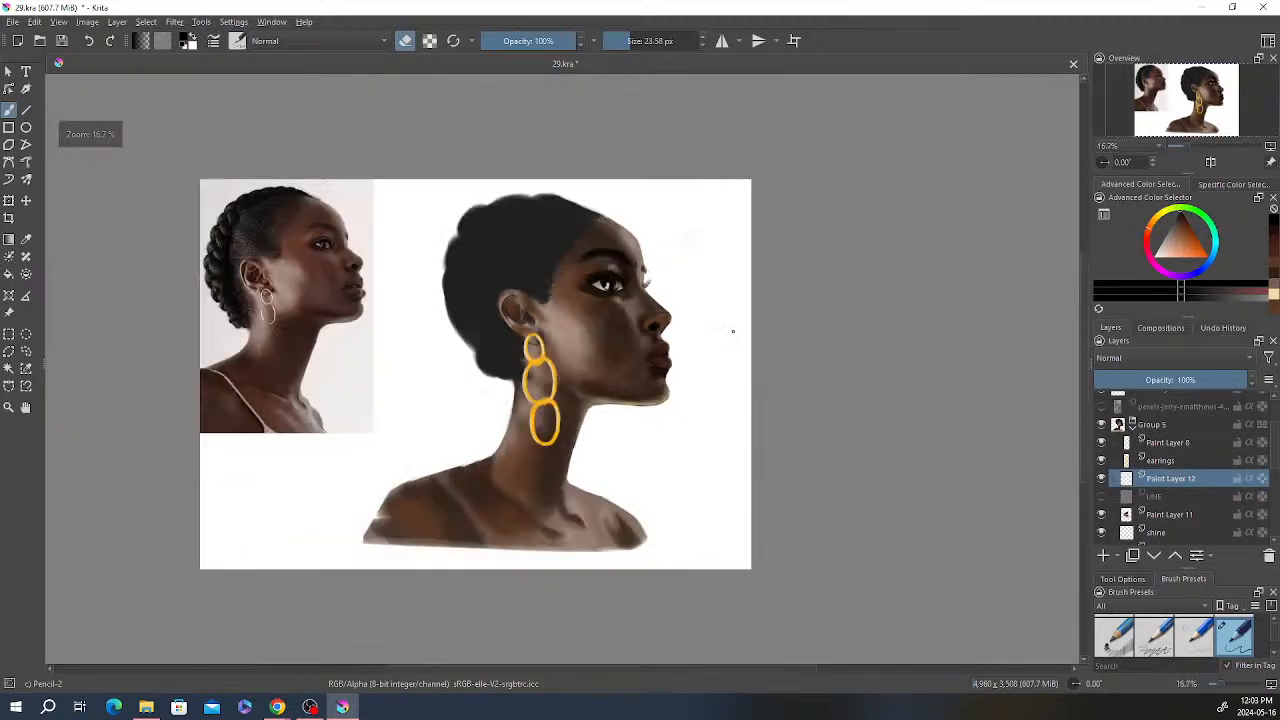
Step: Mirror the canvas horizontally and draw dark contour lines along the back of the neck and both shoulders
drag(743, 313, 792, 271)
key(m)
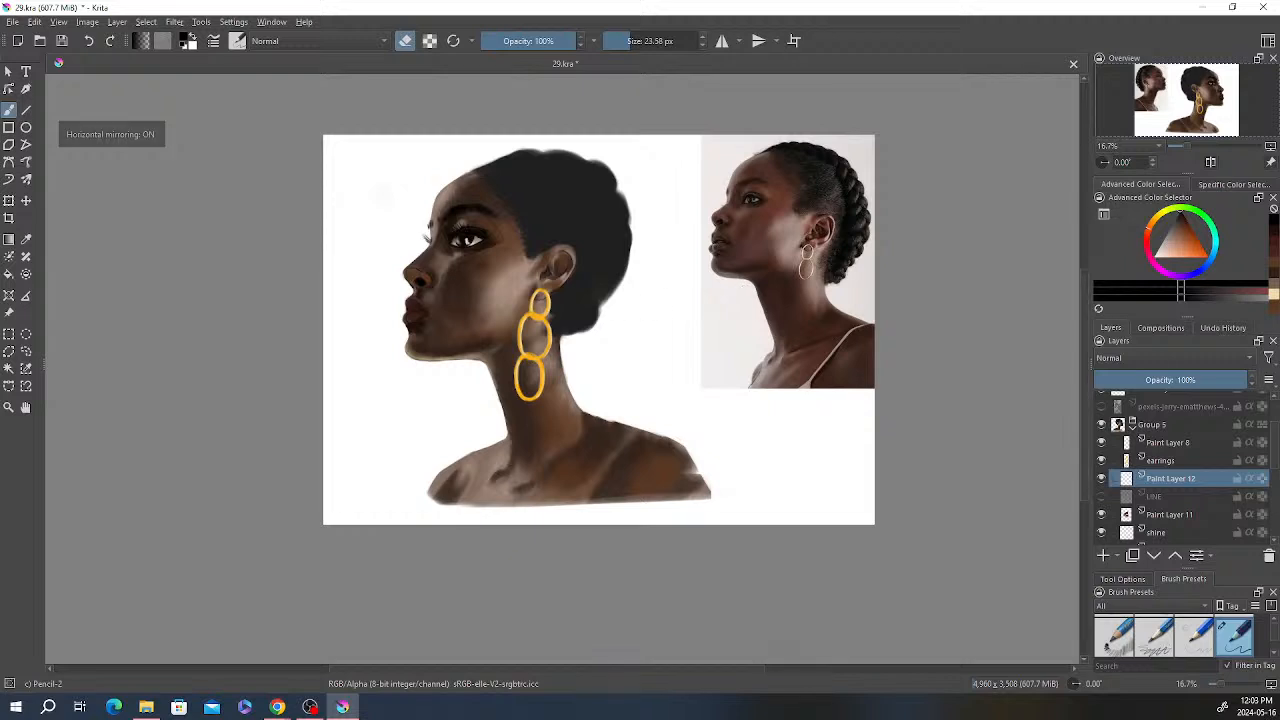
drag(450, 276, 577, 271)
key(e)
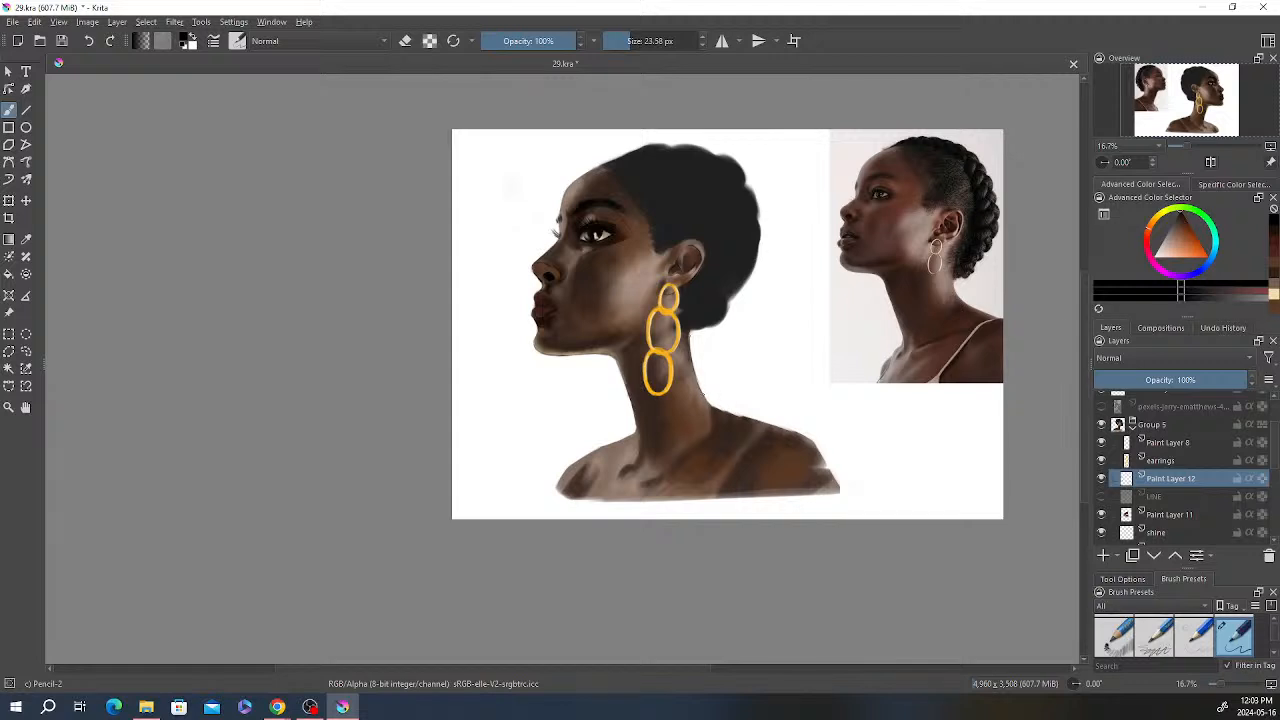
drag(704, 395, 718, 409)
mouse_move(635, 393)
mouse_down()
mouse_move(635, 423)
mouse_move(580, 462)
mouse_up()
drag(712, 406, 797, 436)
mouse_move(714, 408)
mouse_down()
mouse_move(818, 444)
mouse_move(838, 490)
mouse_up()
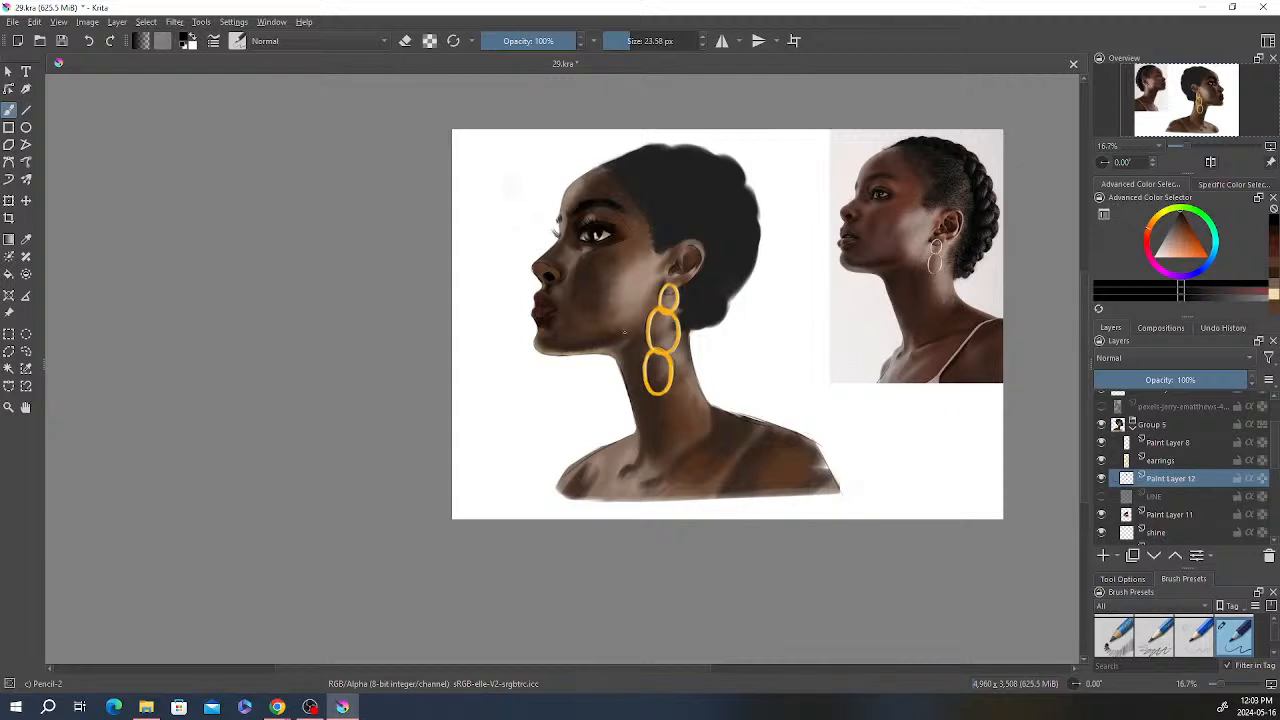
Step: Extend the jaw contour from the jaw corner up toward the earring and clean the line up with the eraser
drag(613, 288, 604, 289)
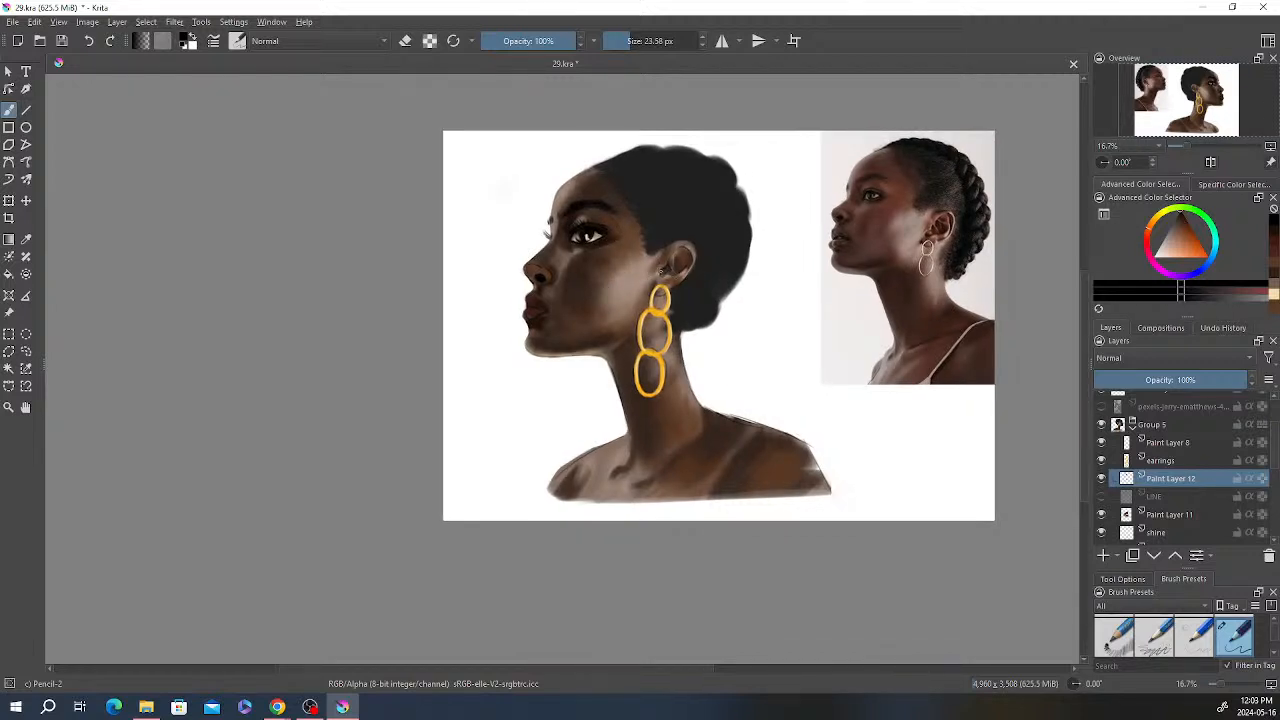
drag(645, 263, 660, 271)
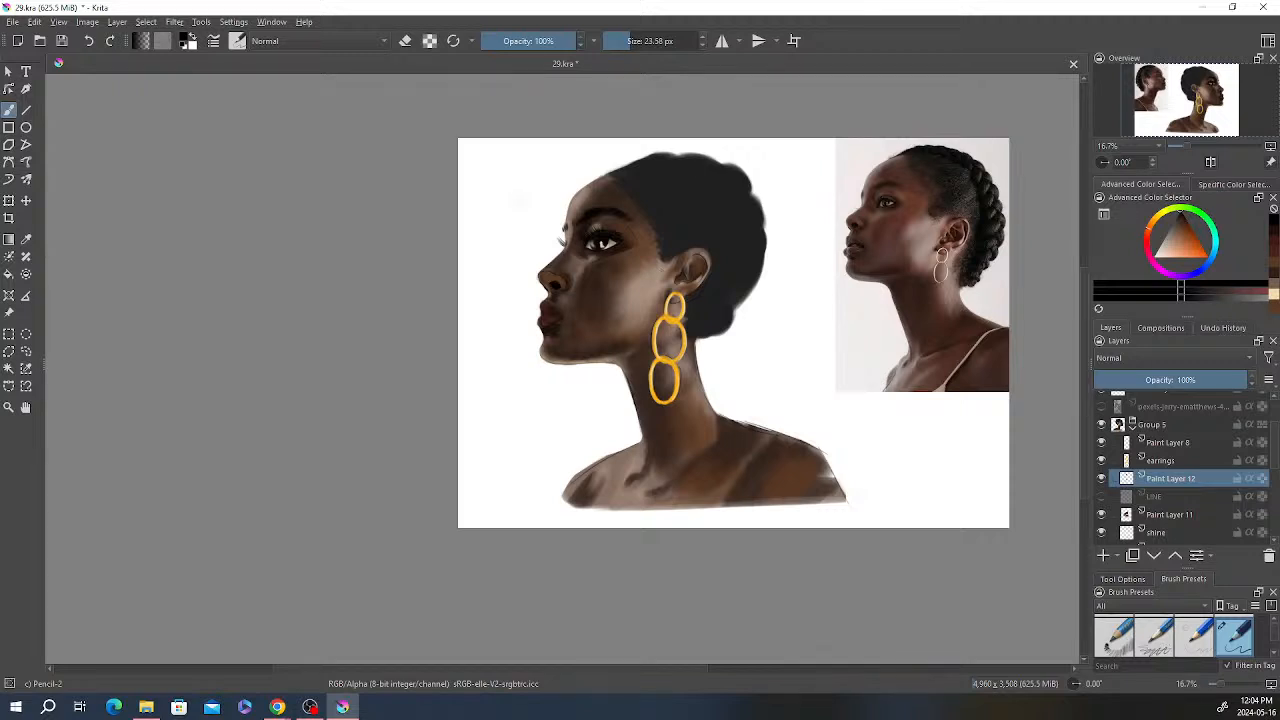
scroll(635, 222, up, 2)
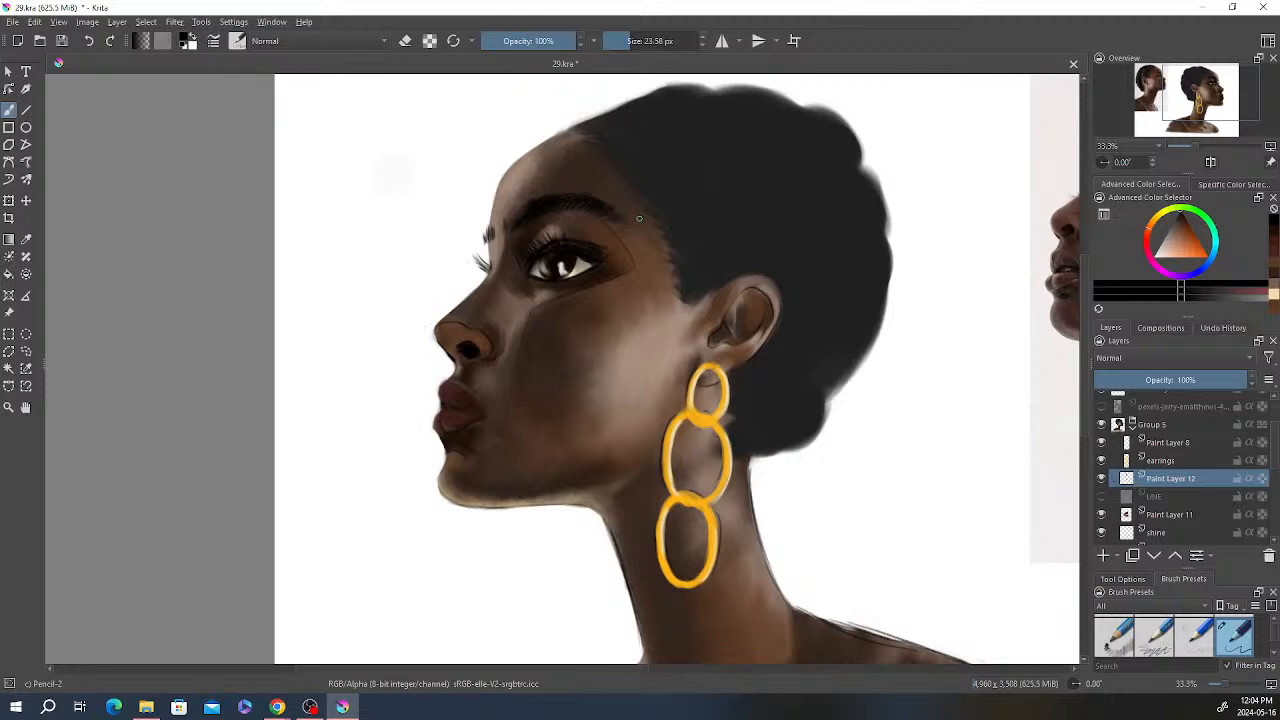
scroll(641, 216, down, 2)
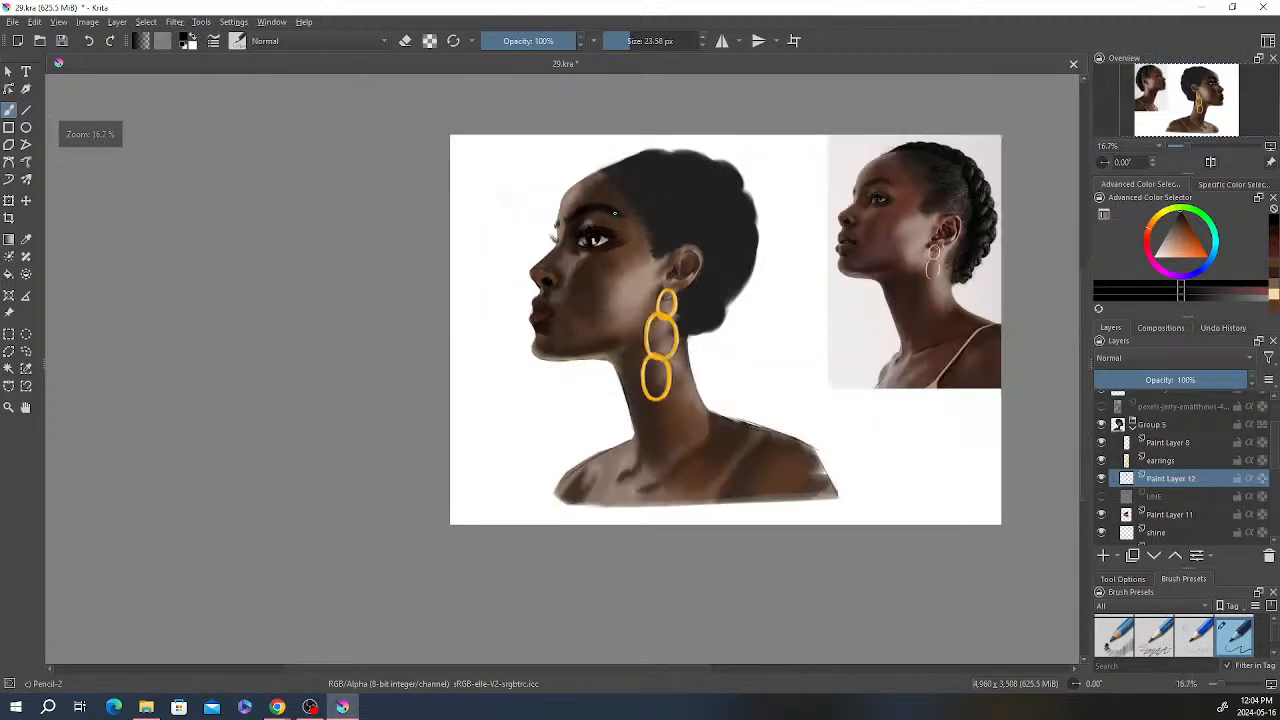
drag(668, 230, 647, 232)
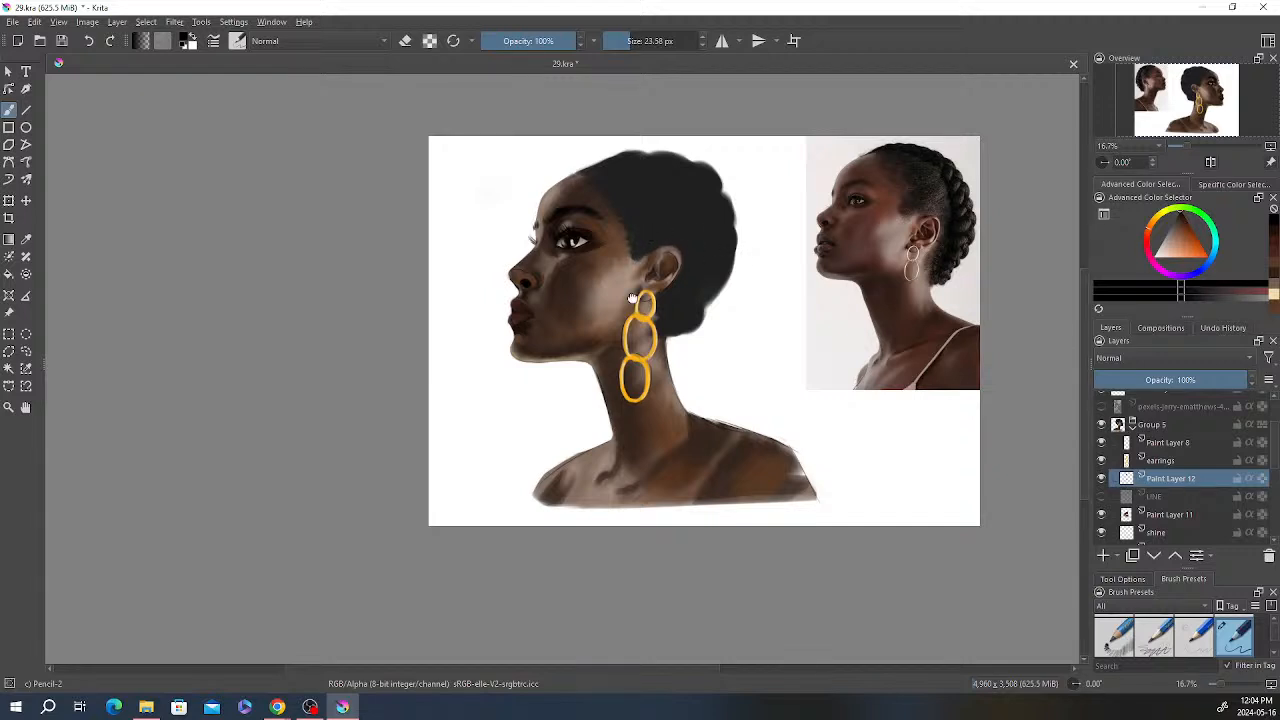
drag(633, 298, 638, 309)
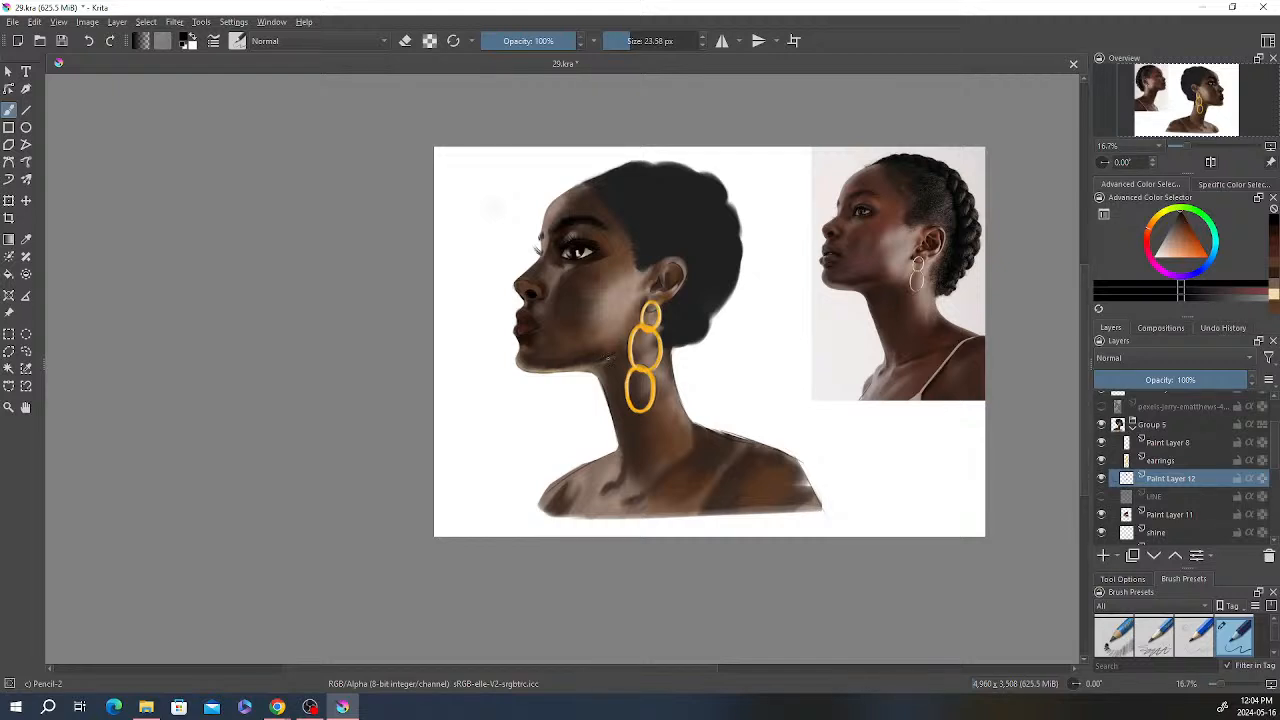
key(e)
scroll(619, 379, up, 3)
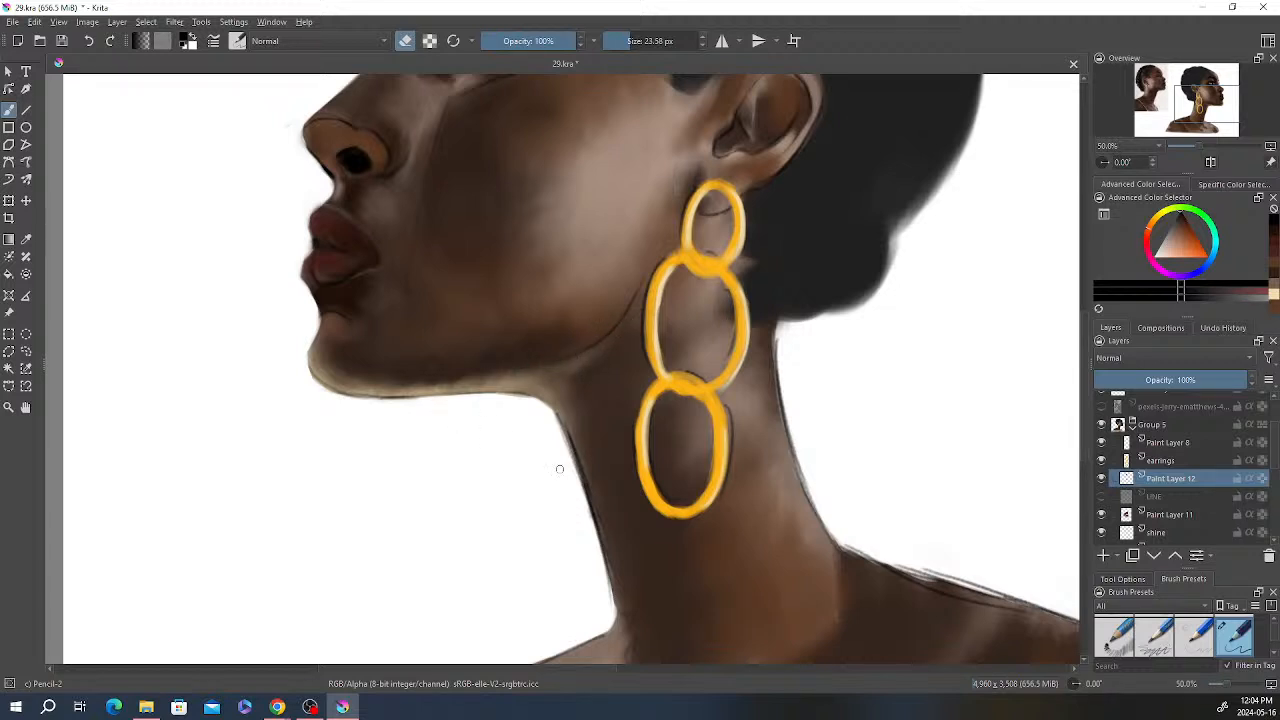
scroll(681, 399, down, 2)
scroll(681, 399, down, 1)
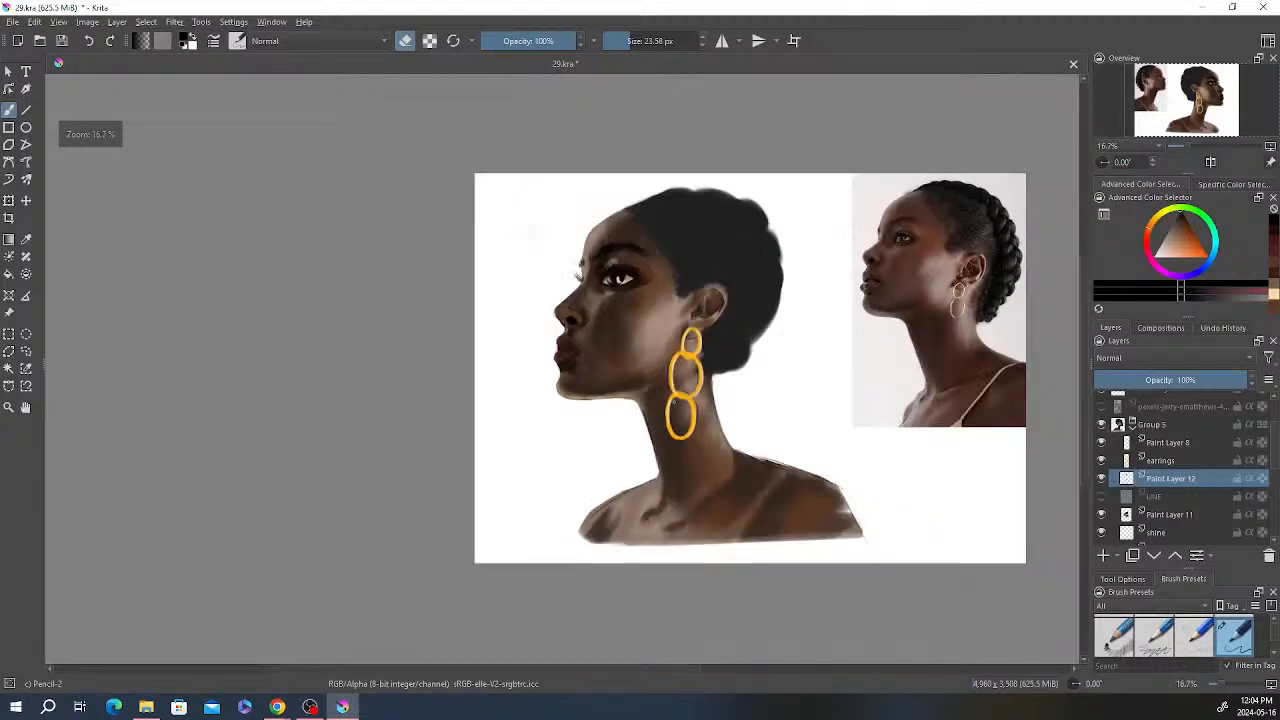
Step: Undo the last pencil strokes in front of the nose tip
key(e)
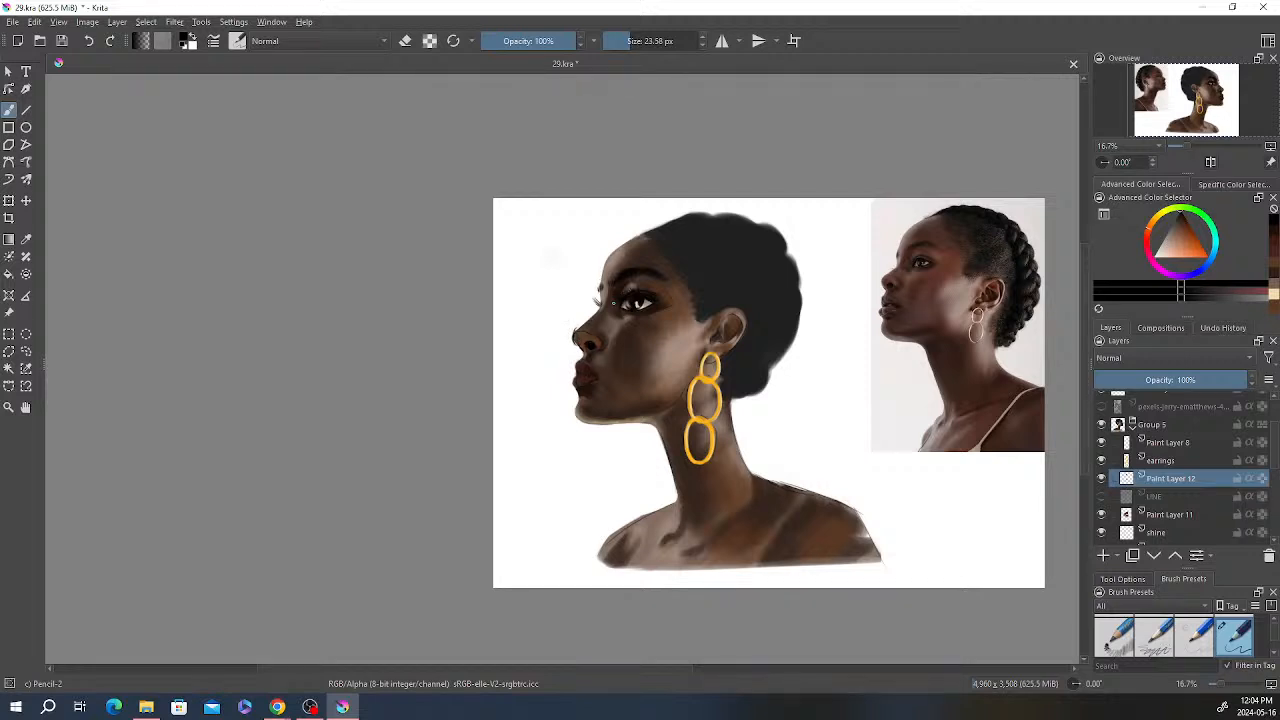
scroll(560, 340, up, 5)
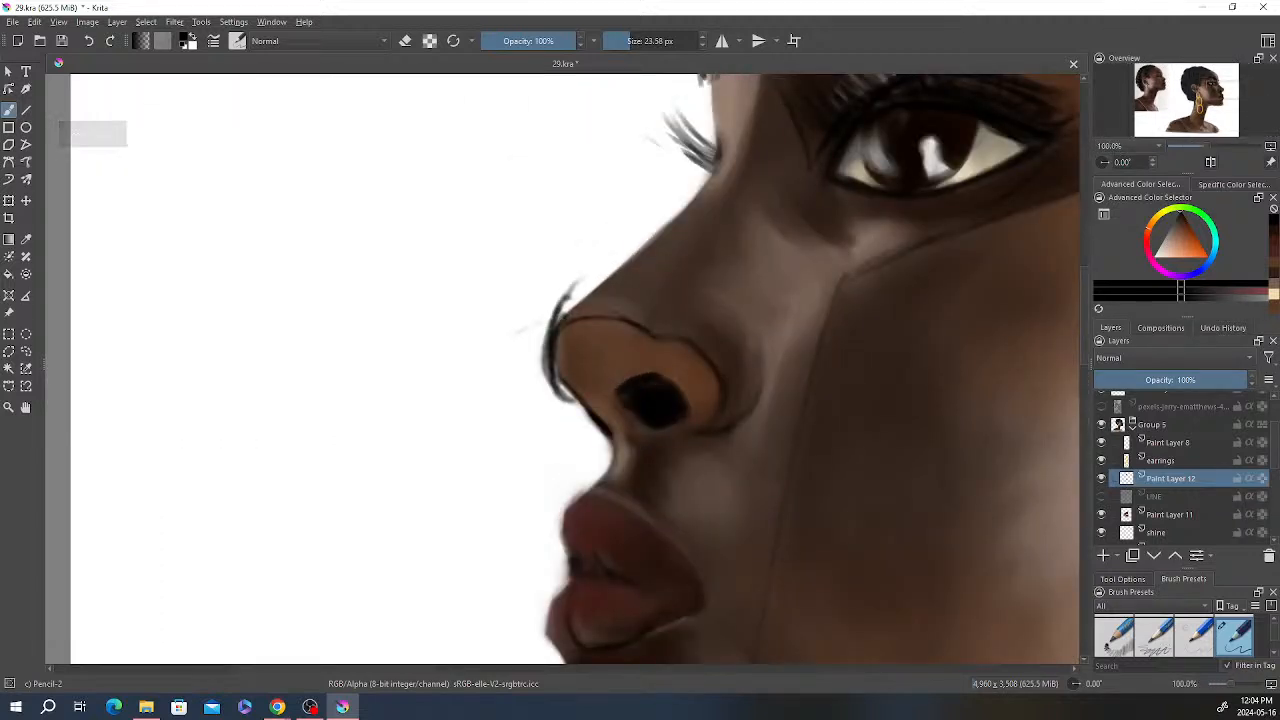
key(ctrl+z)
key(ctrl+z)
key(ctrl+z)
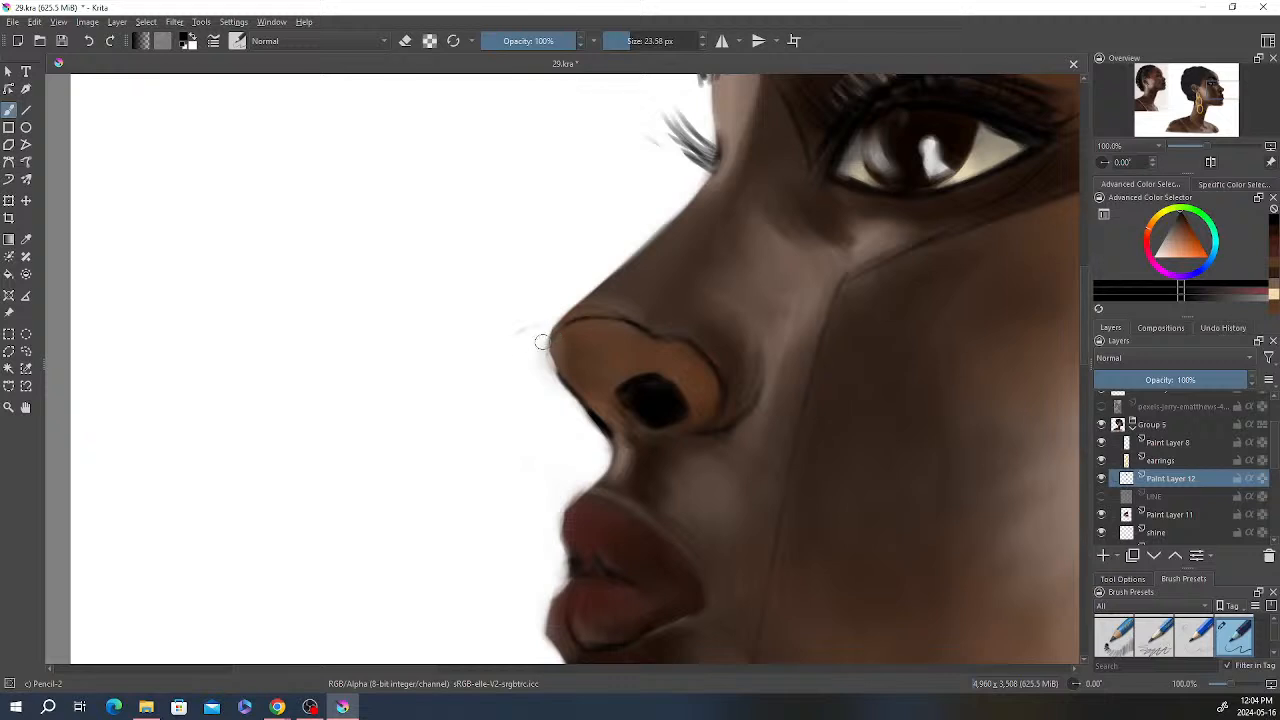
Step: Redraw the nose tip contour as a thin dark line, alternating pencil and eraser and removing the stray marks beside it
key(e)
drag(542, 313, 524, 327)
key(e)
key(e)
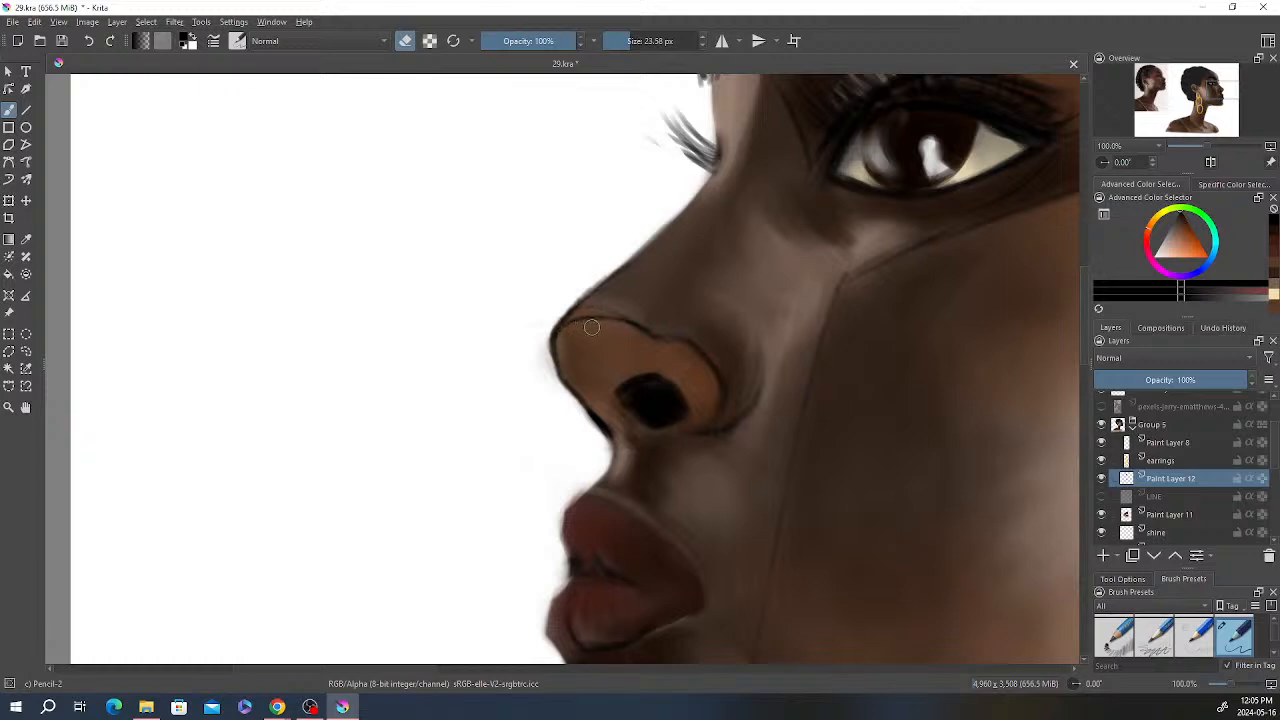
mouse_move(580, 327)
mouse_down()
mouse_move(645, 341)
mouse_move(590, 320)
mouse_up()
key(e)
key(e)
key(e)
key(e)
scroll(686, 389, down, 4)
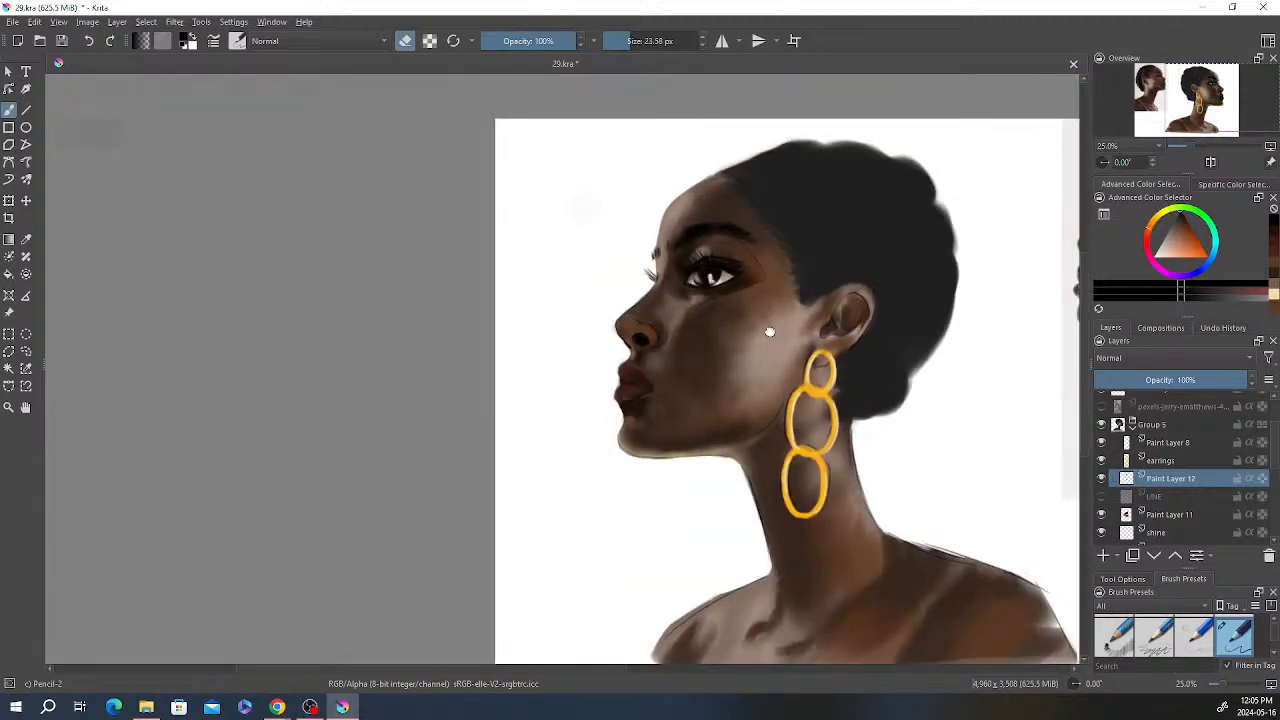
Step: Touch up the contour on top of the nose tip with the eraser
drag(771, 329, 740, 317)
key(e)
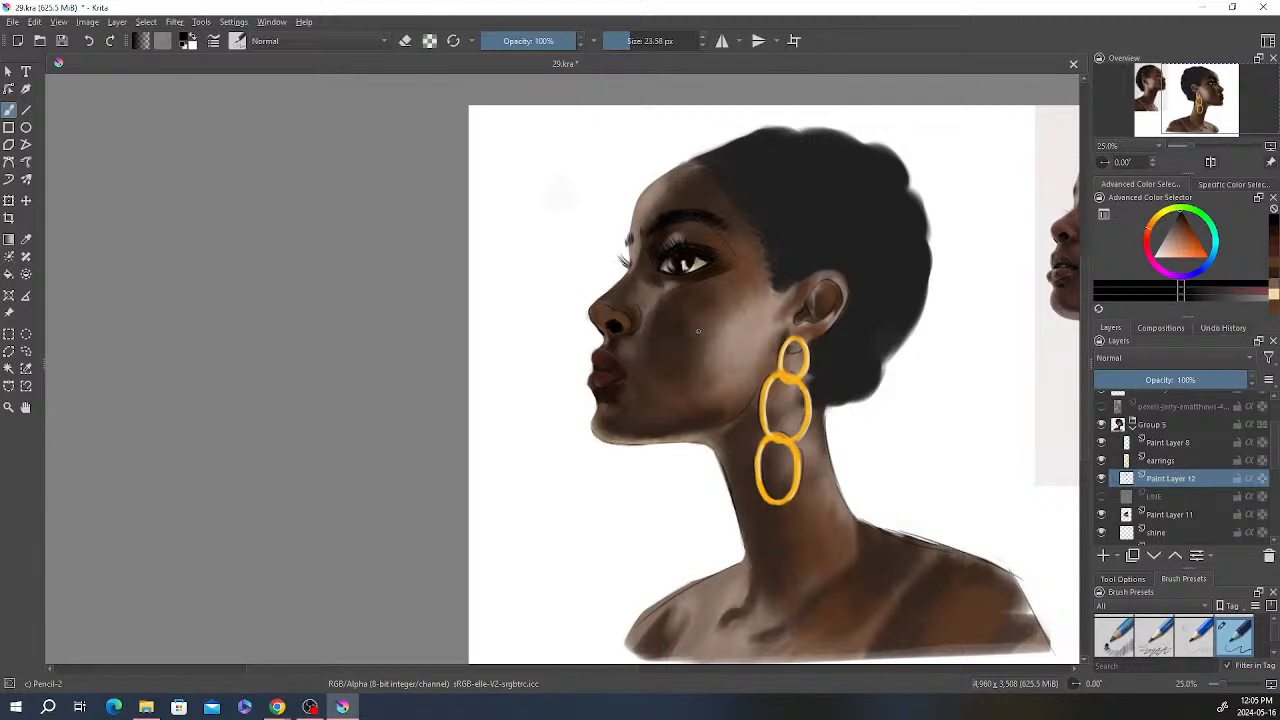
drag(695, 334, 648, 329)
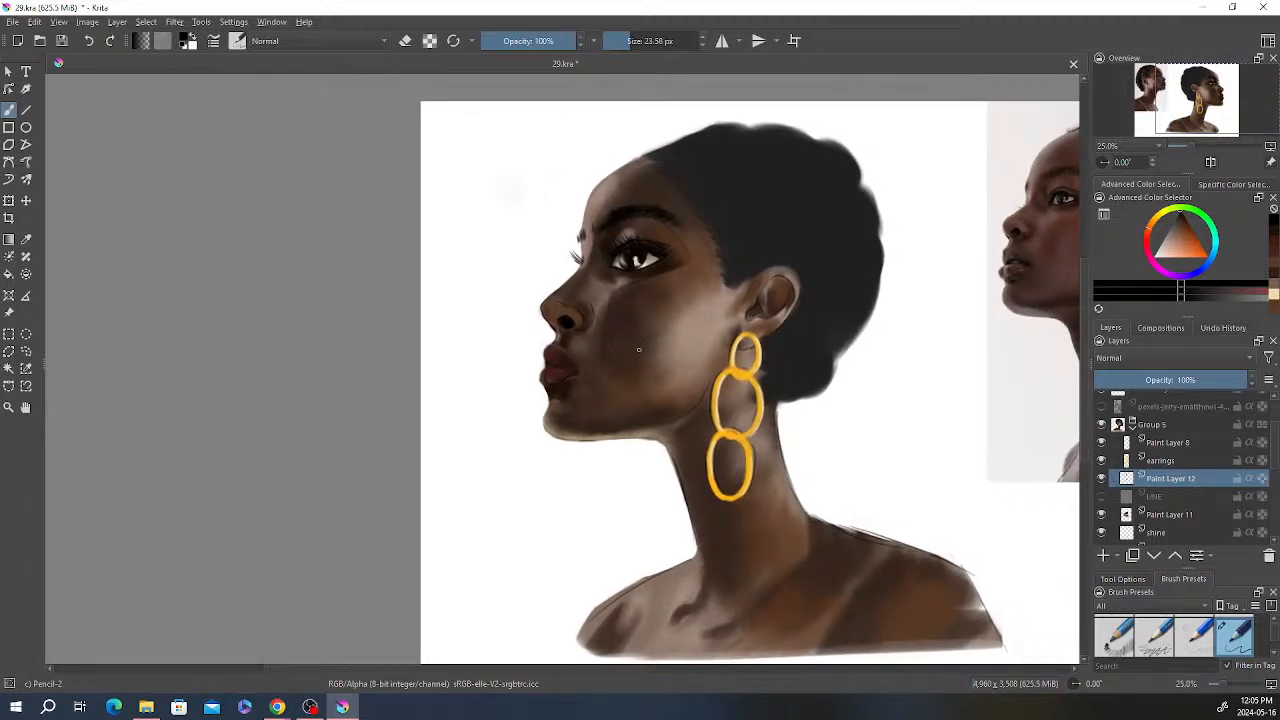
key(e)
drag(565, 304, 564, 301)
Step: Darken the hair layer with an HSV/HSL adjustment, setting Lightness to -70
scroll(1192, 472, down, 3)
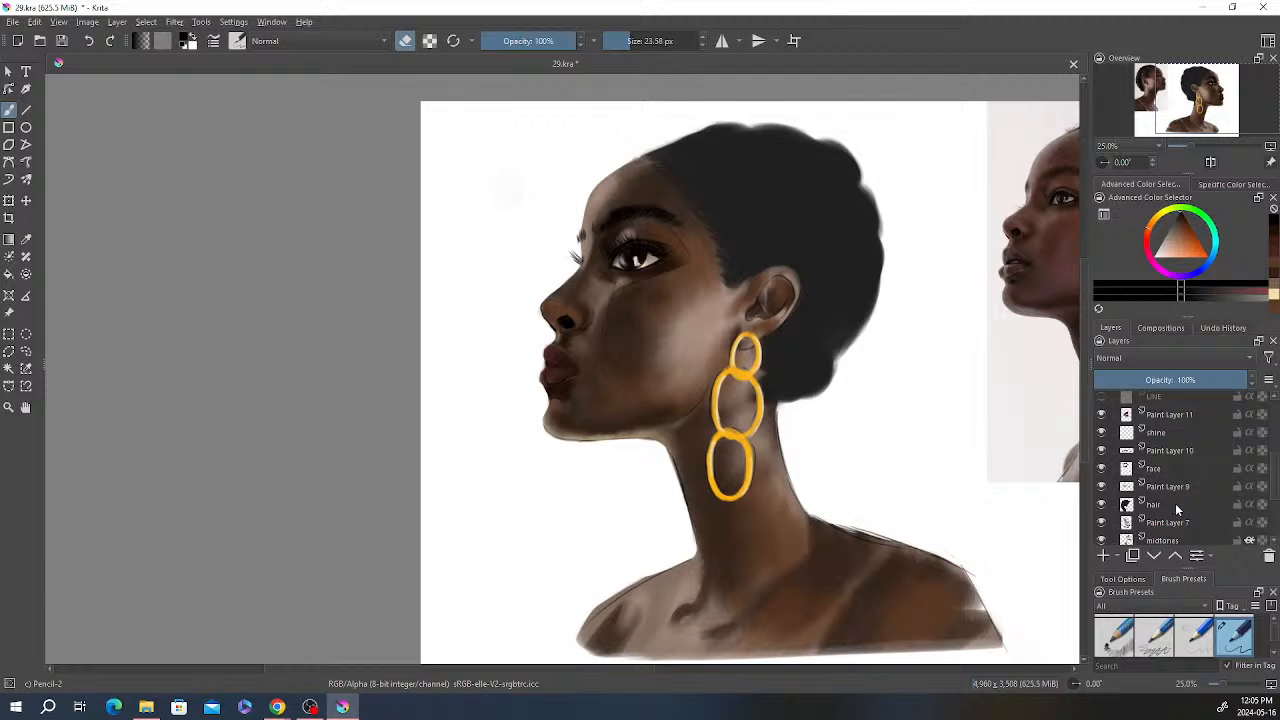
click(1173, 504)
click(174, 21)
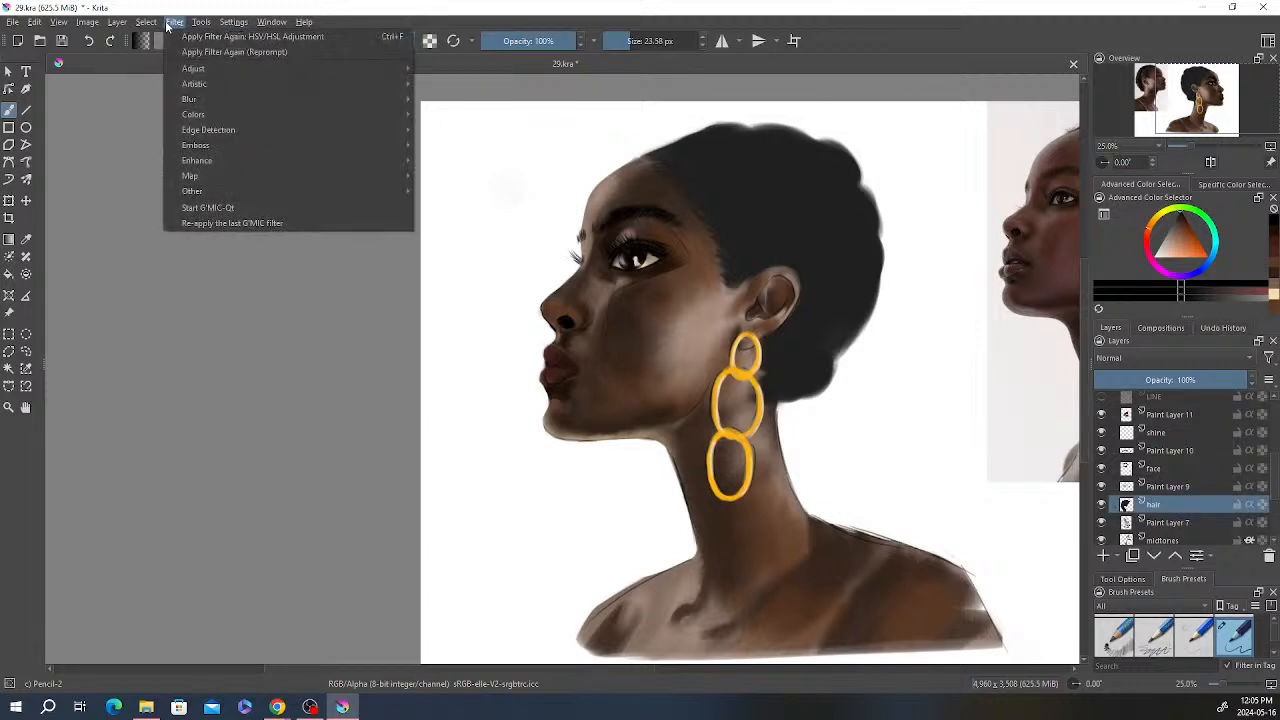
mouse_move(200, 84)
mouse_move(288, 72)
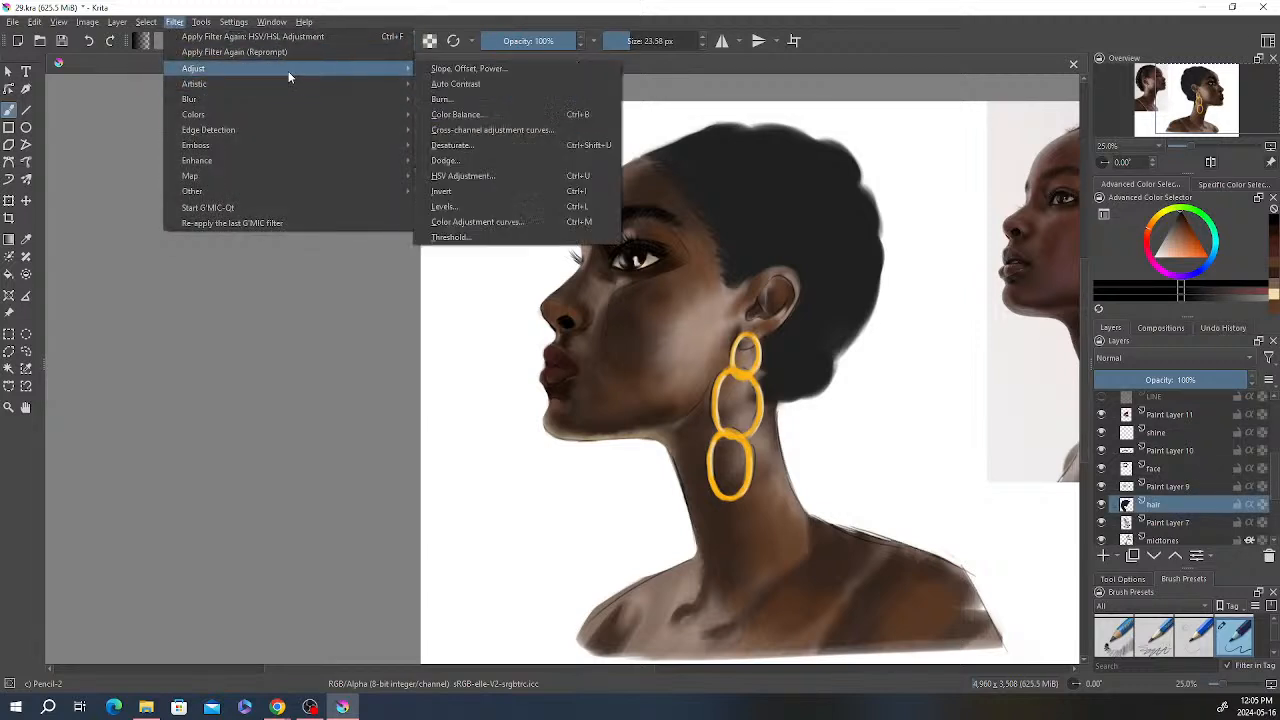
click(502, 175)
drag(1107, 363, 1014, 366)
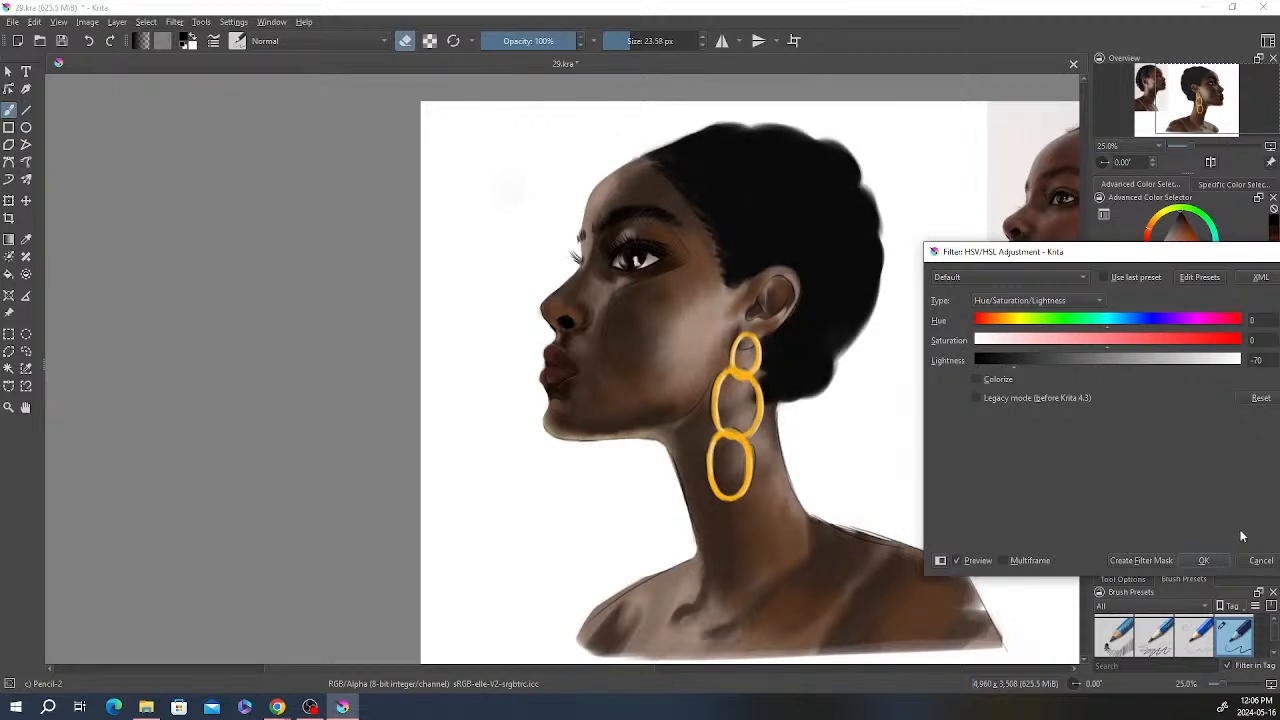
click(1215, 562)
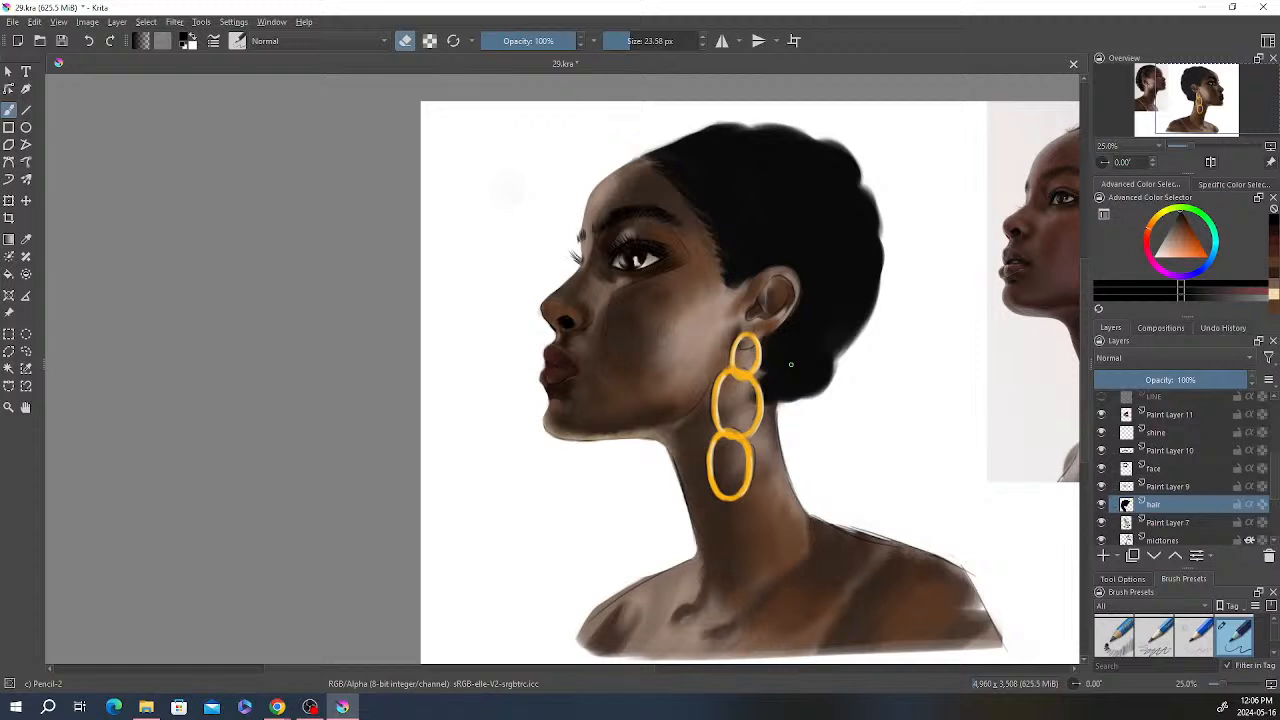
Step: Compare the portrait with the reference photo, turn off horizontal mirroring and save the file
scroll(797, 351, down, 1)
drag(798, 351, 771, 338)
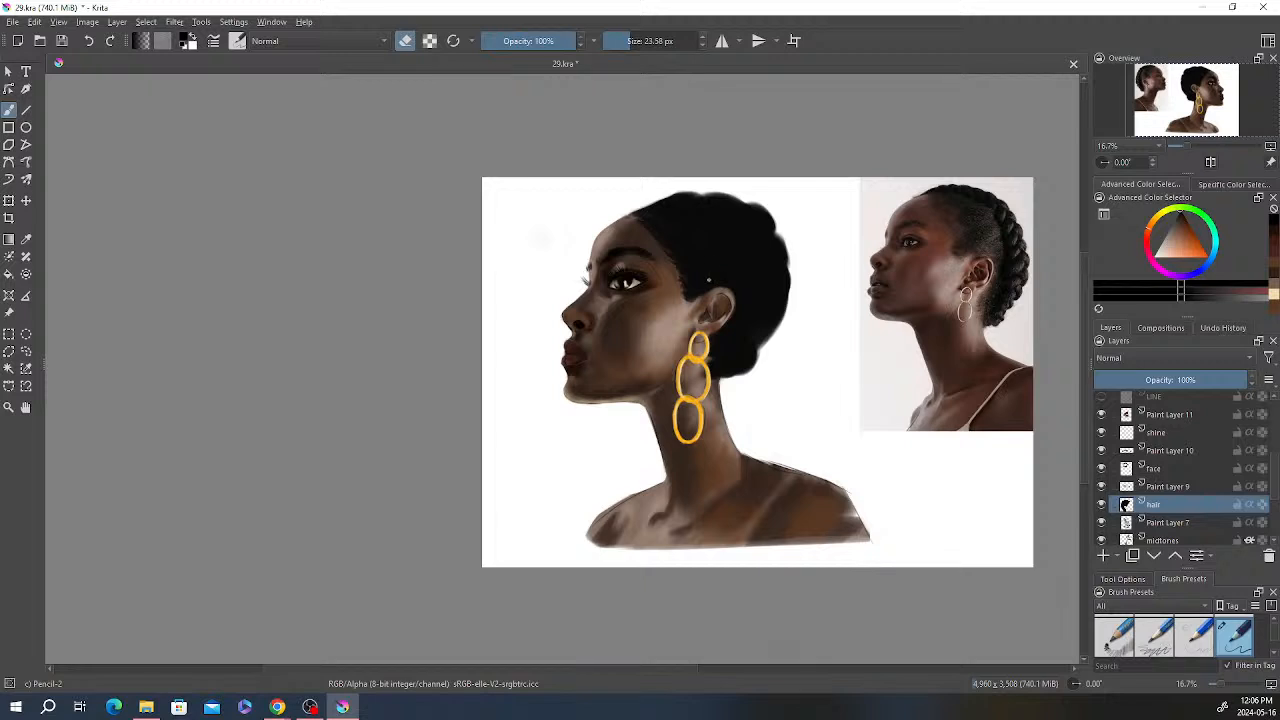
scroll(724, 330, up, 1)
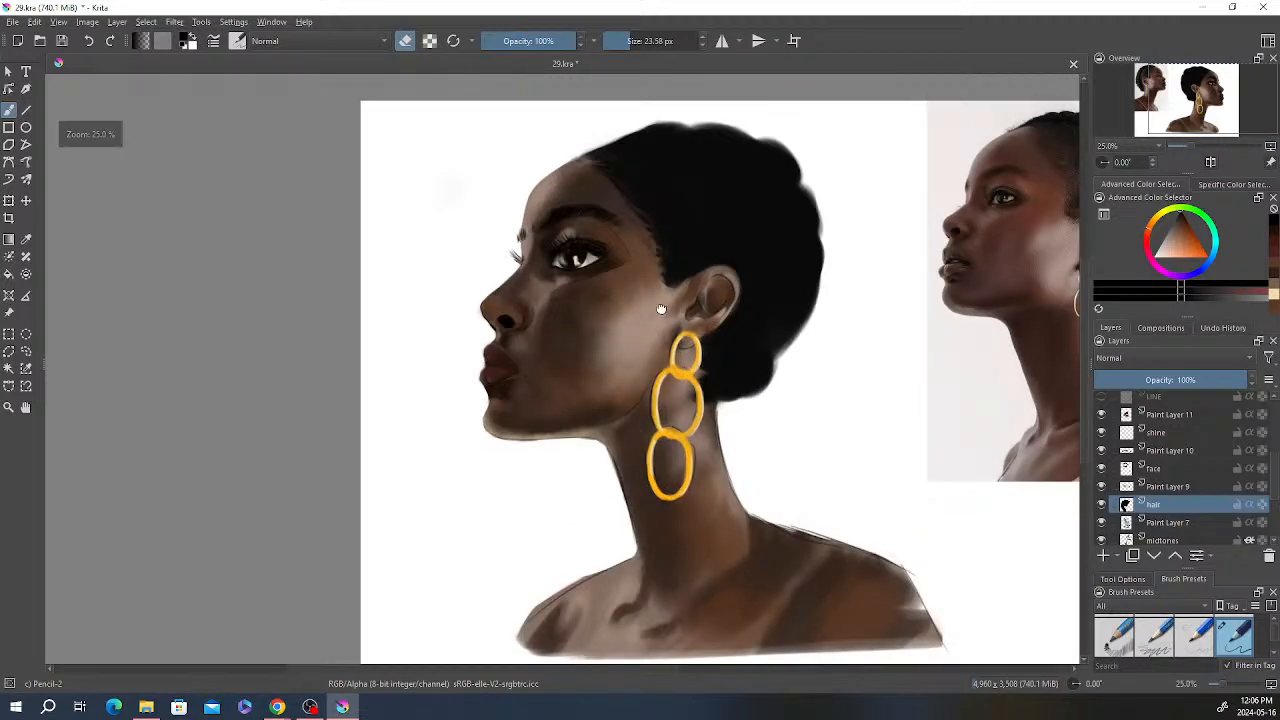
mouse_move(660, 309)
mouse_down()
mouse_move(686, 312)
mouse_move(668, 296)
mouse_up()
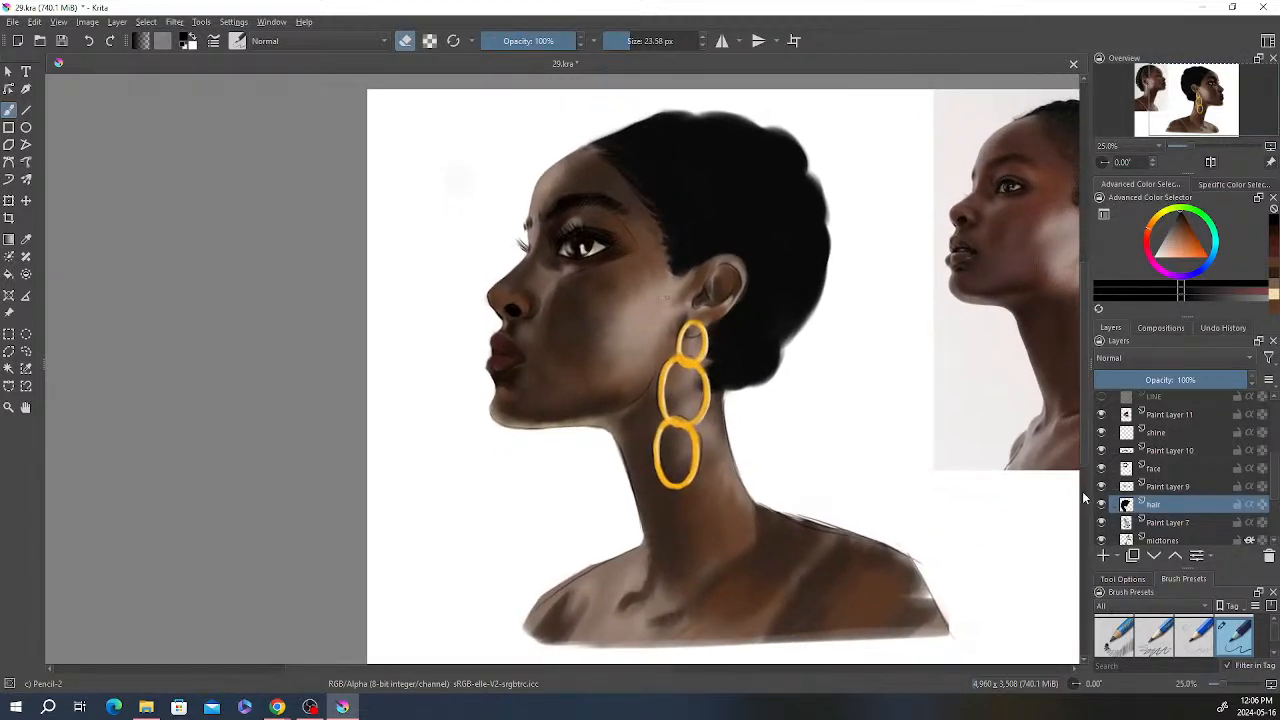
scroll(708, 350, down, 1)
drag(709, 350, 707, 351)
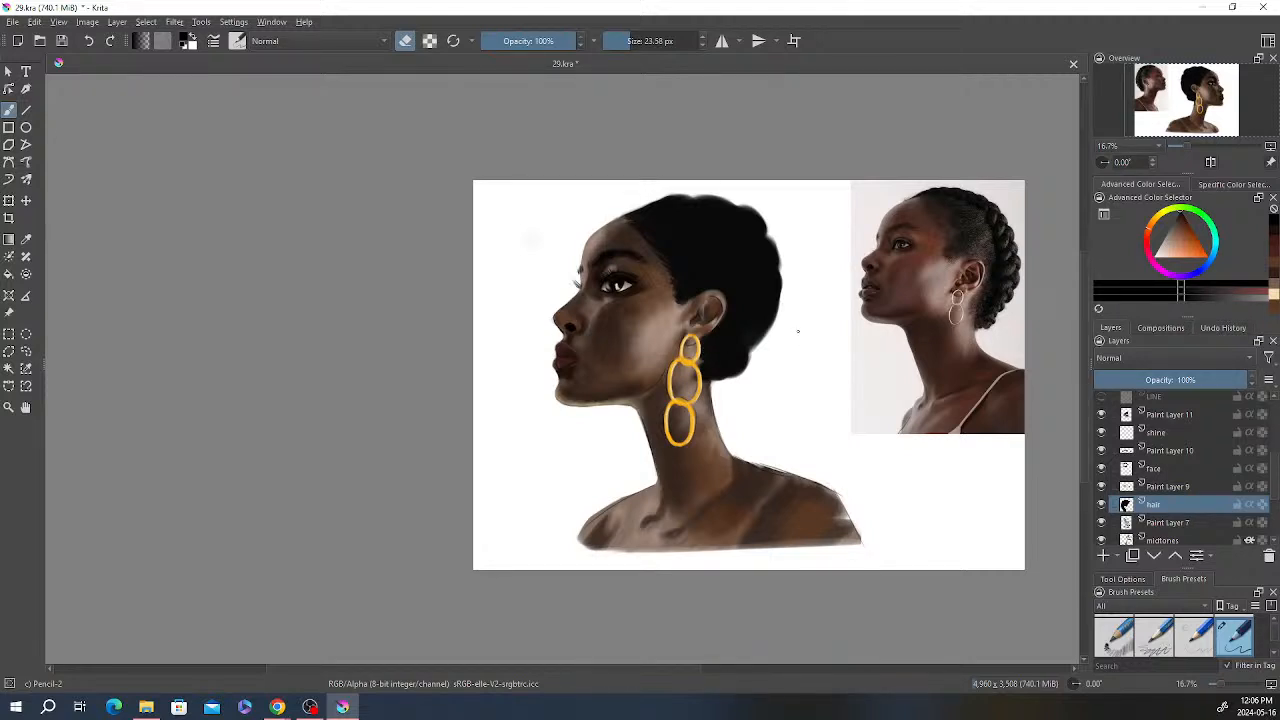
key(m)
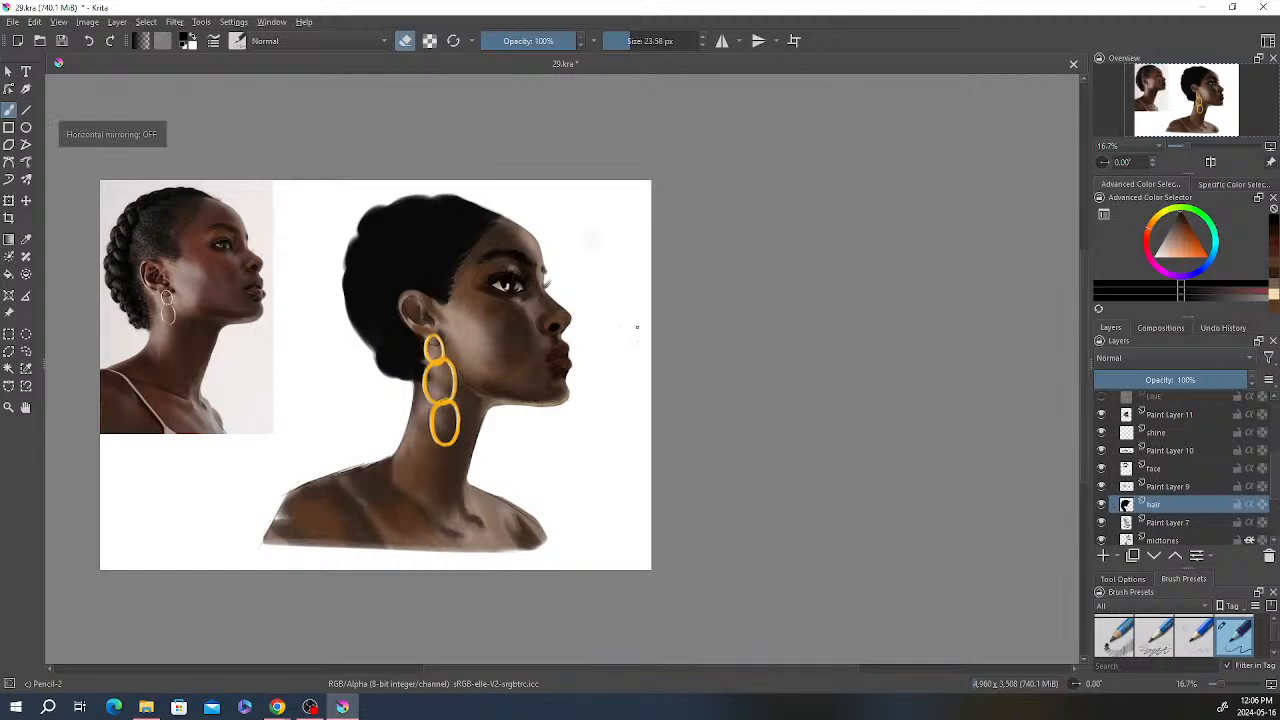
drag(540, 330, 780, 303)
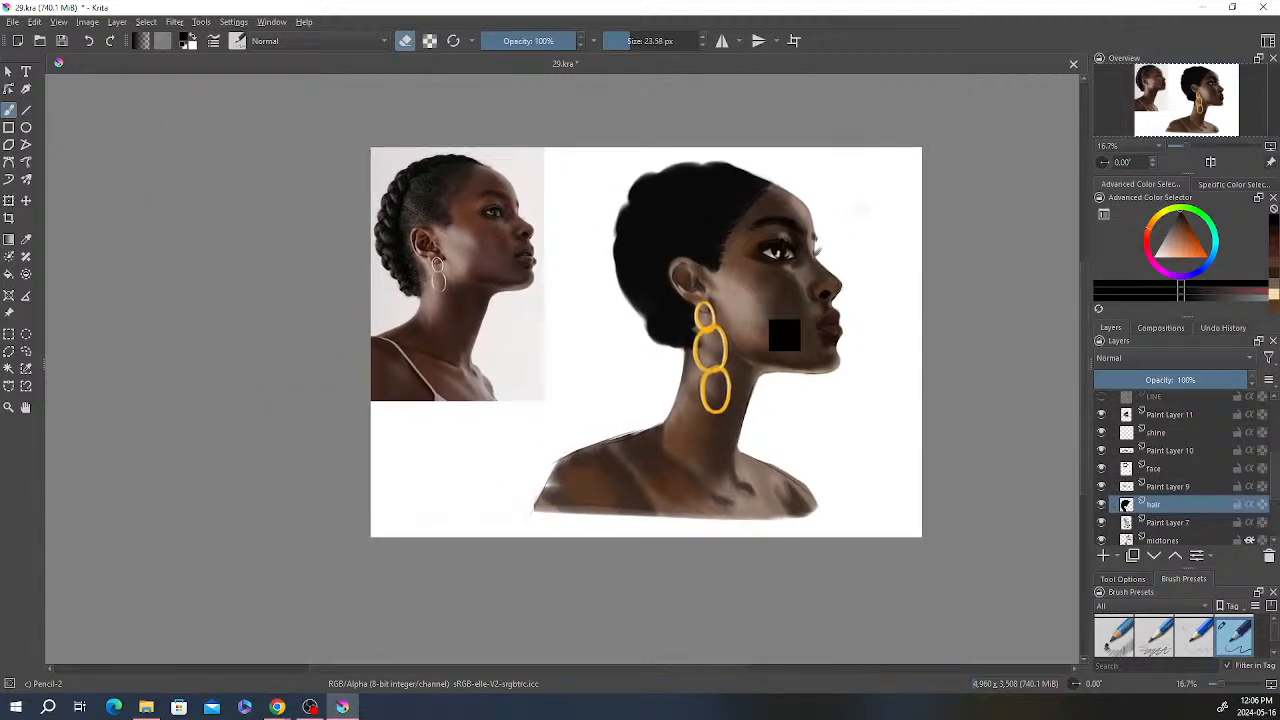
key(ctrl+s)
Step: Collapse Group 5, hide it along with its reference photo and Paint Layer 6, and show the reference photo of the man in a suit
scroll(813, 265, up, 1)
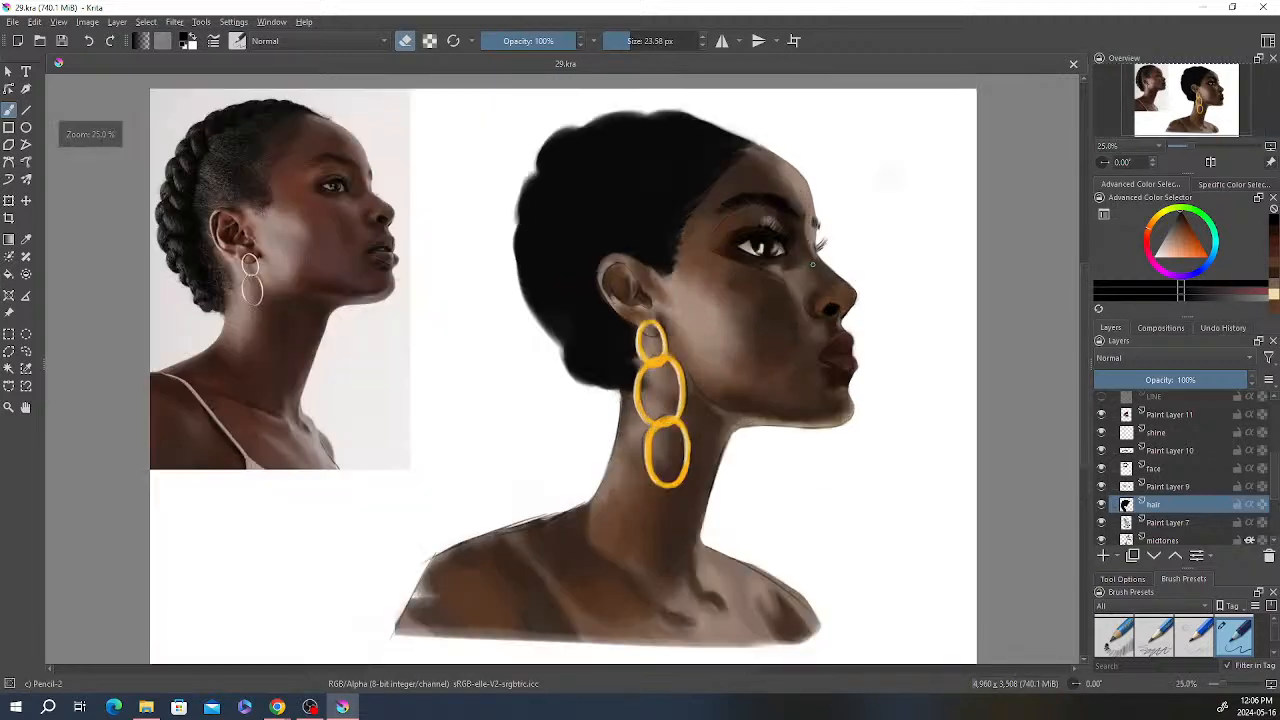
drag(769, 255, 811, 244)
scroll(831, 270, down, 1)
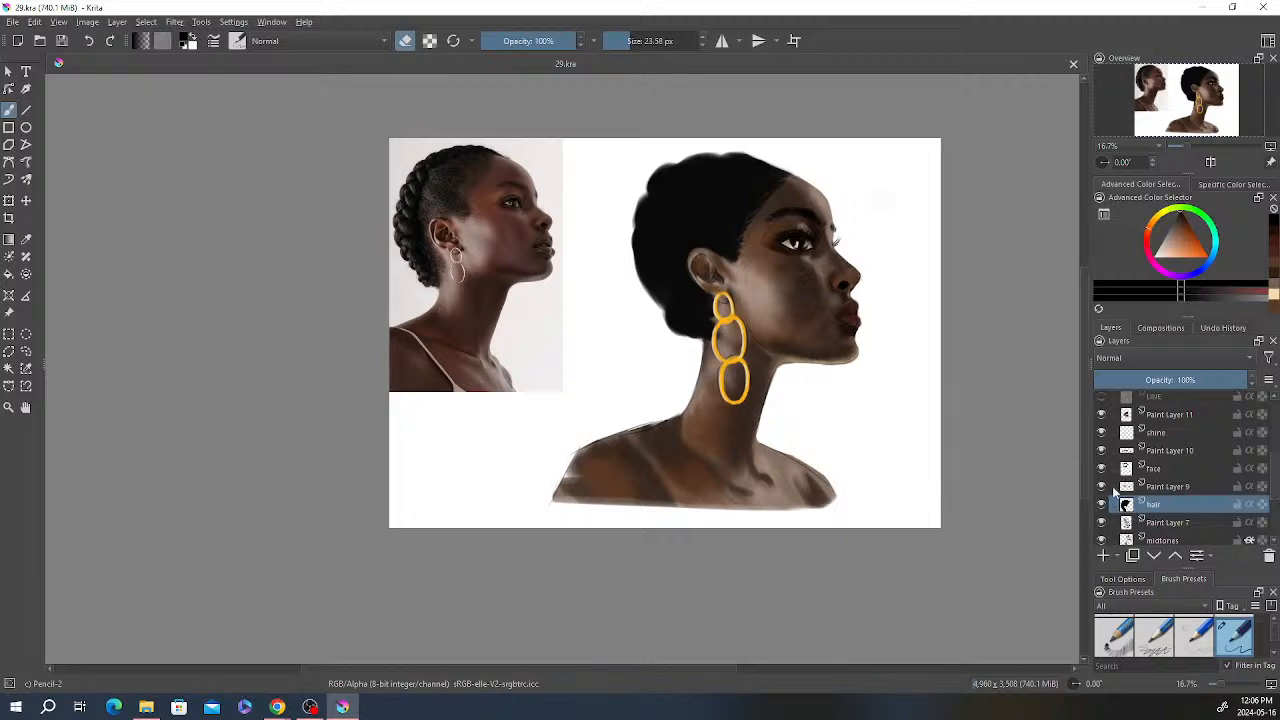
scroll(1174, 497, down, 5)
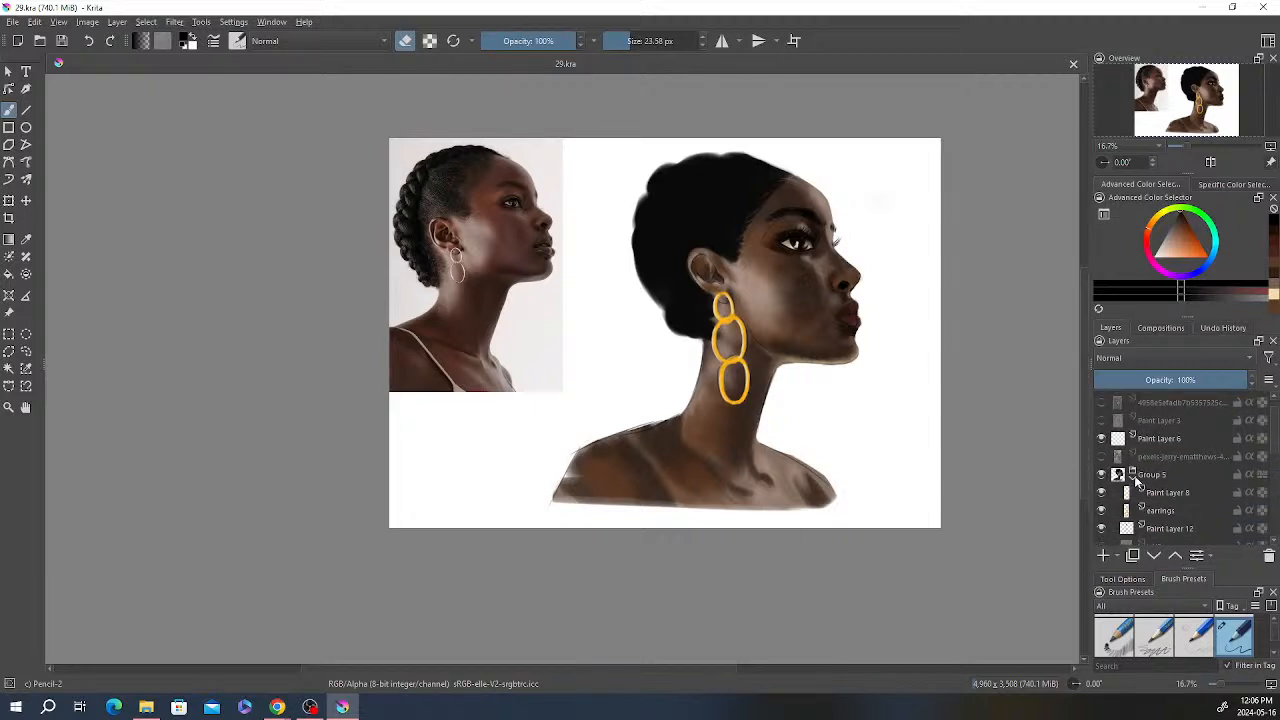
click(1133, 475)
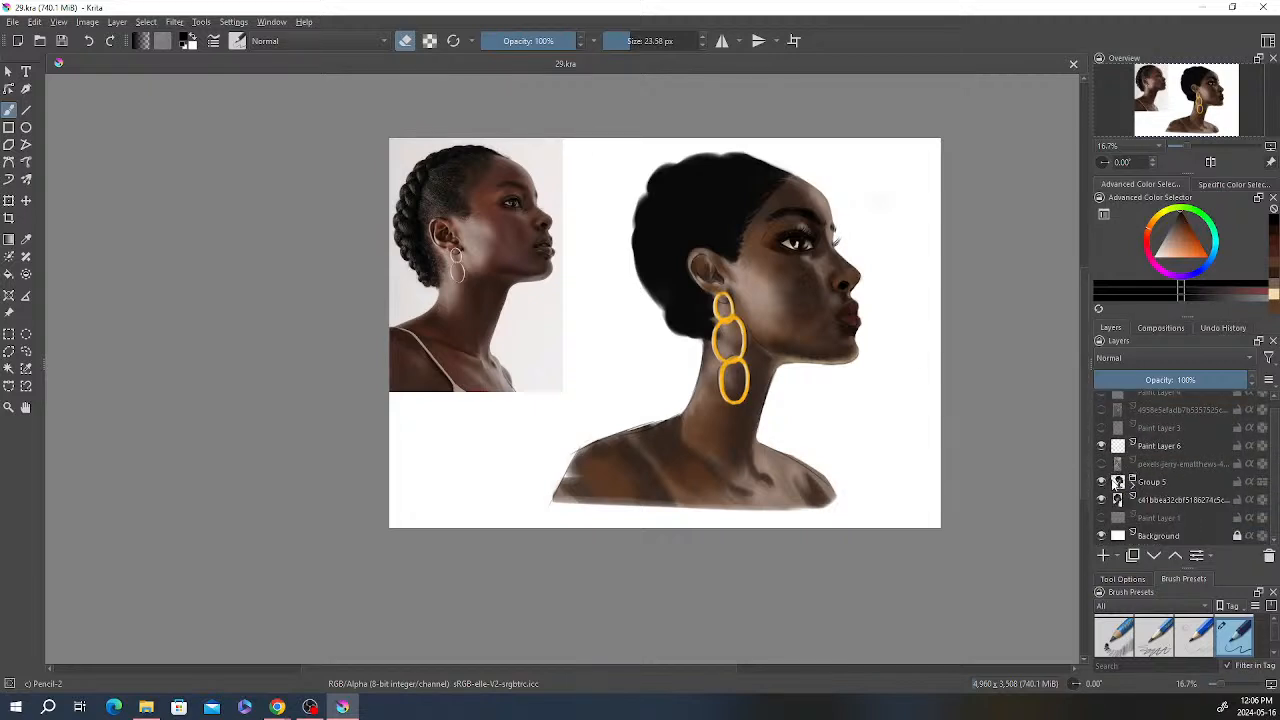
click(1102, 499)
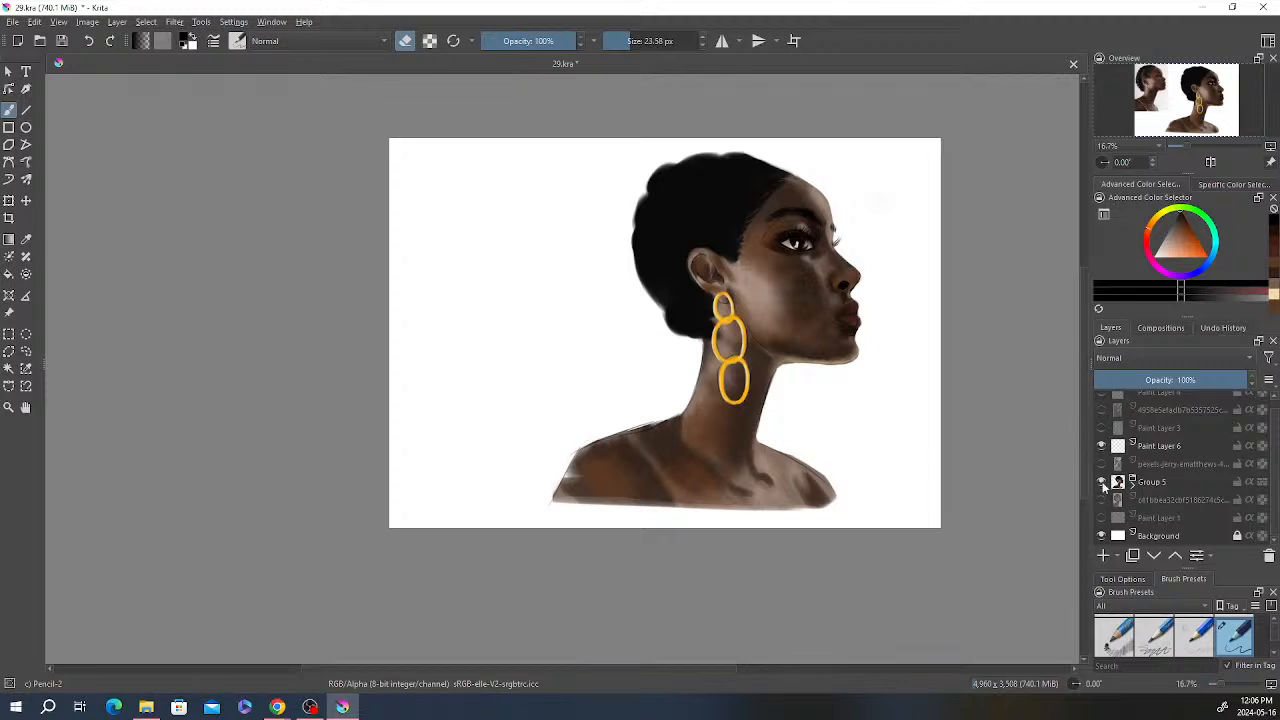
click(1102, 482)
click(1102, 464)
click(1102, 445)
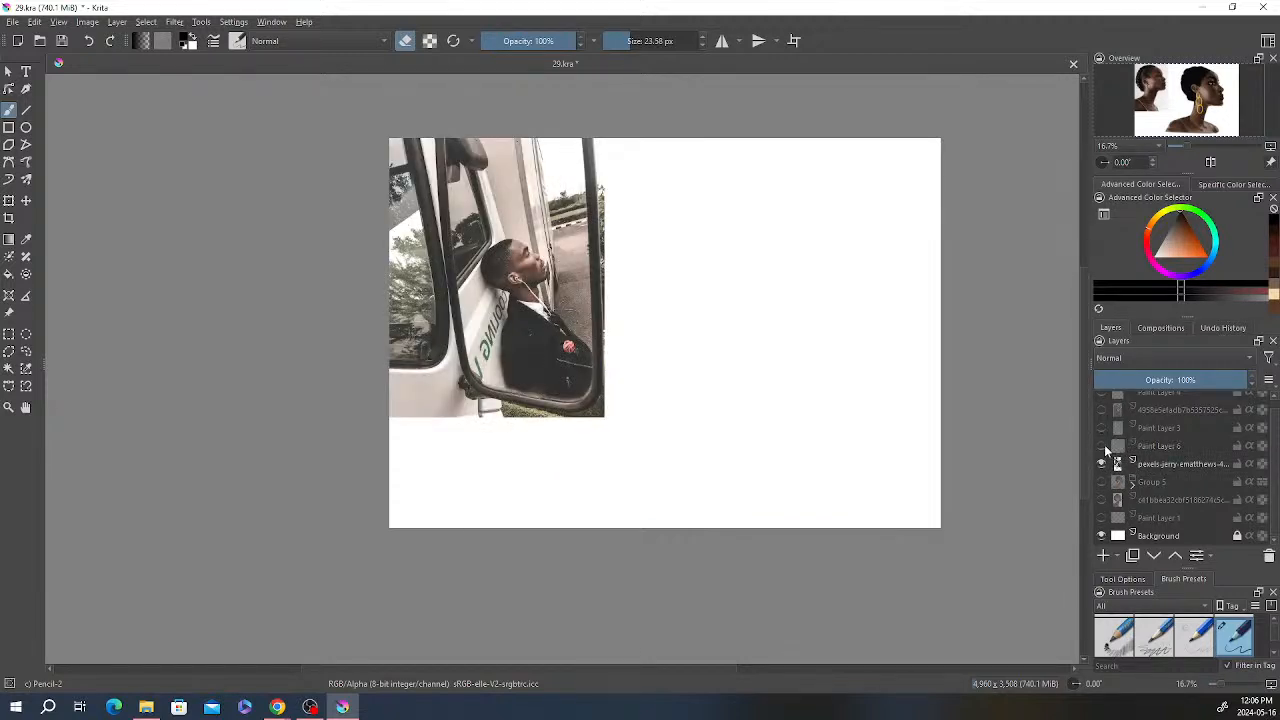
Step: Show Paint Layer 6 and Paint Layer 3 to view the man's sketch beside his reference photo, and hide both layers again
click(1102, 445)
click(1101, 427)
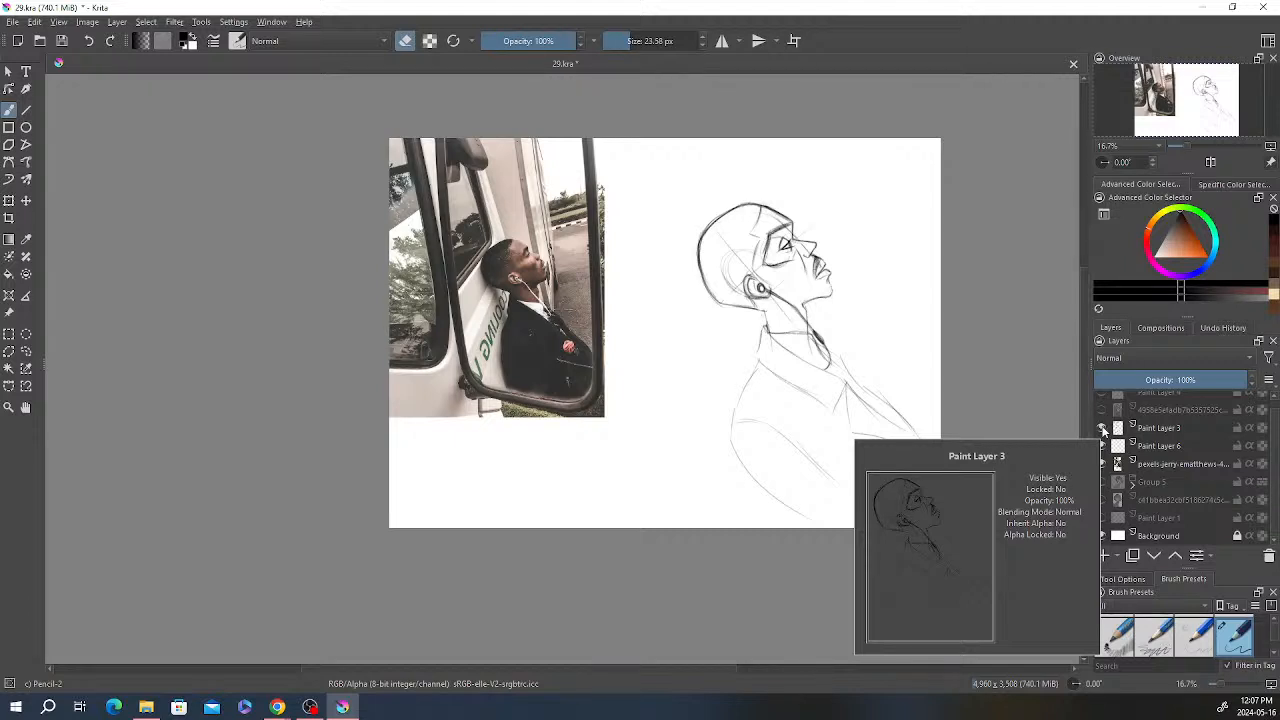
click(1101, 427)
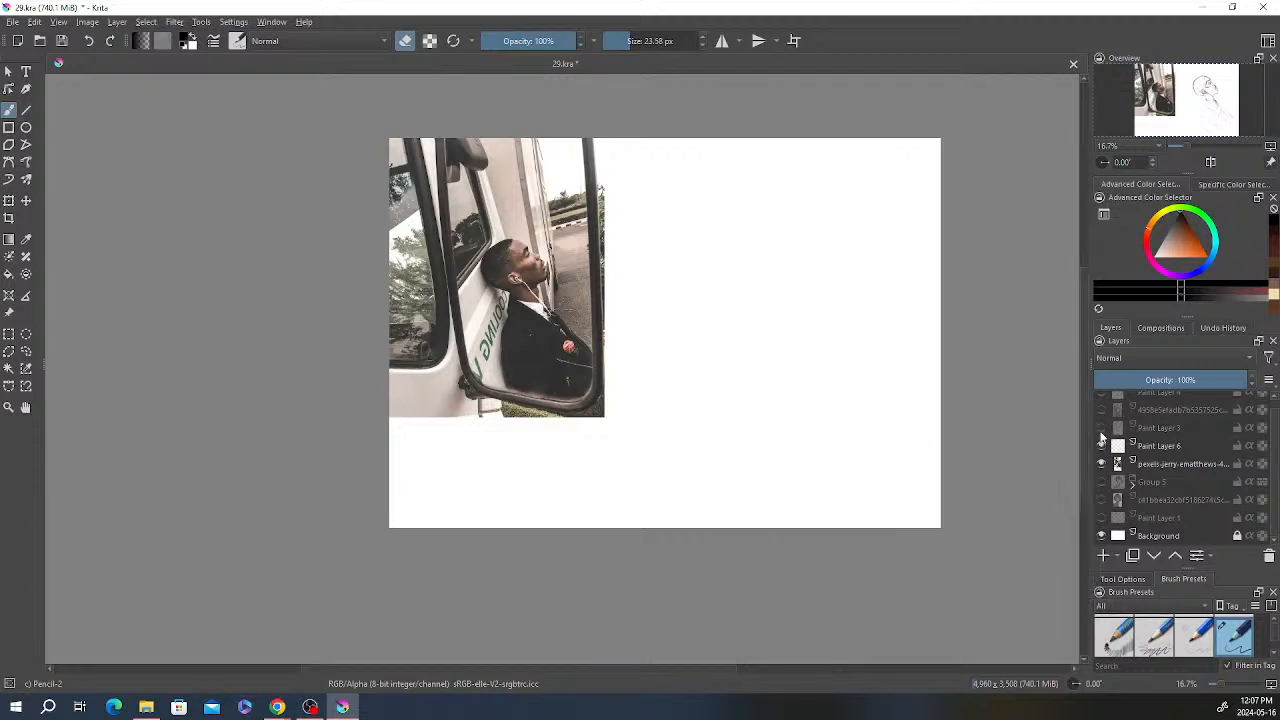
click(1101, 445)
Step: Hide the man's reference photo and show Group 5 with the woman's reference photo to compare the finished portrait
click(1102, 463)
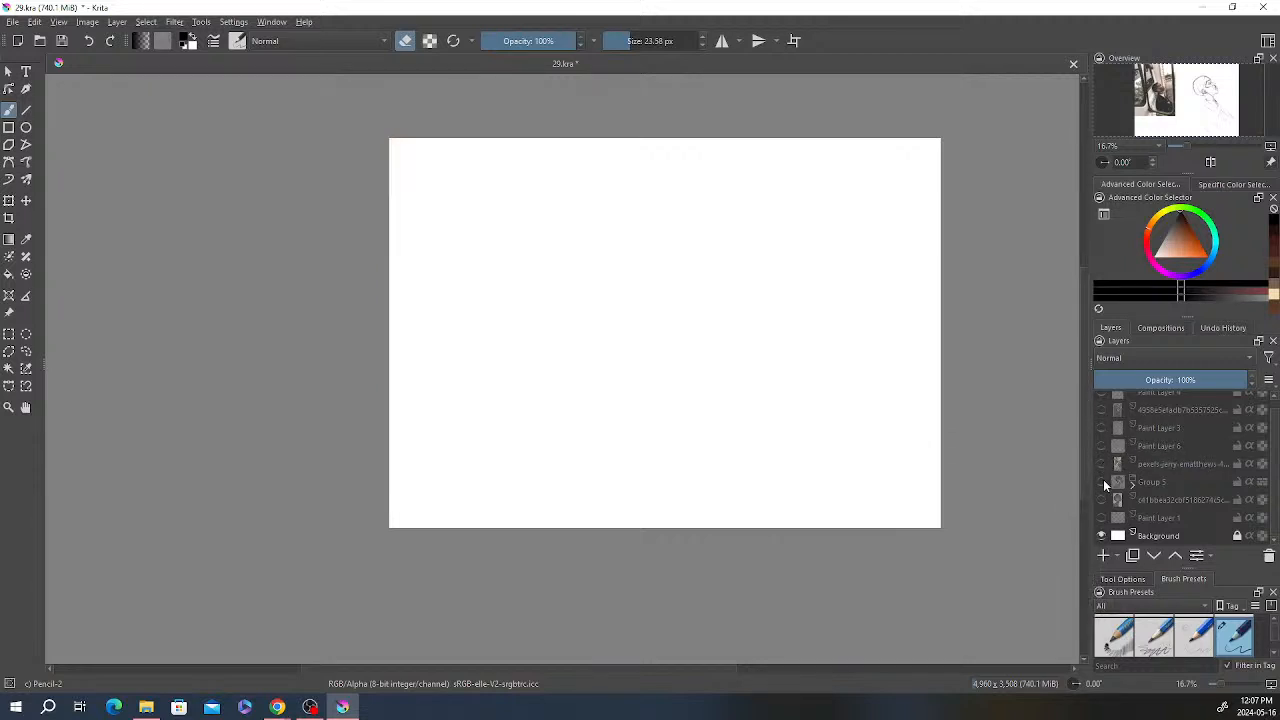
click(1102, 481)
click(1102, 499)
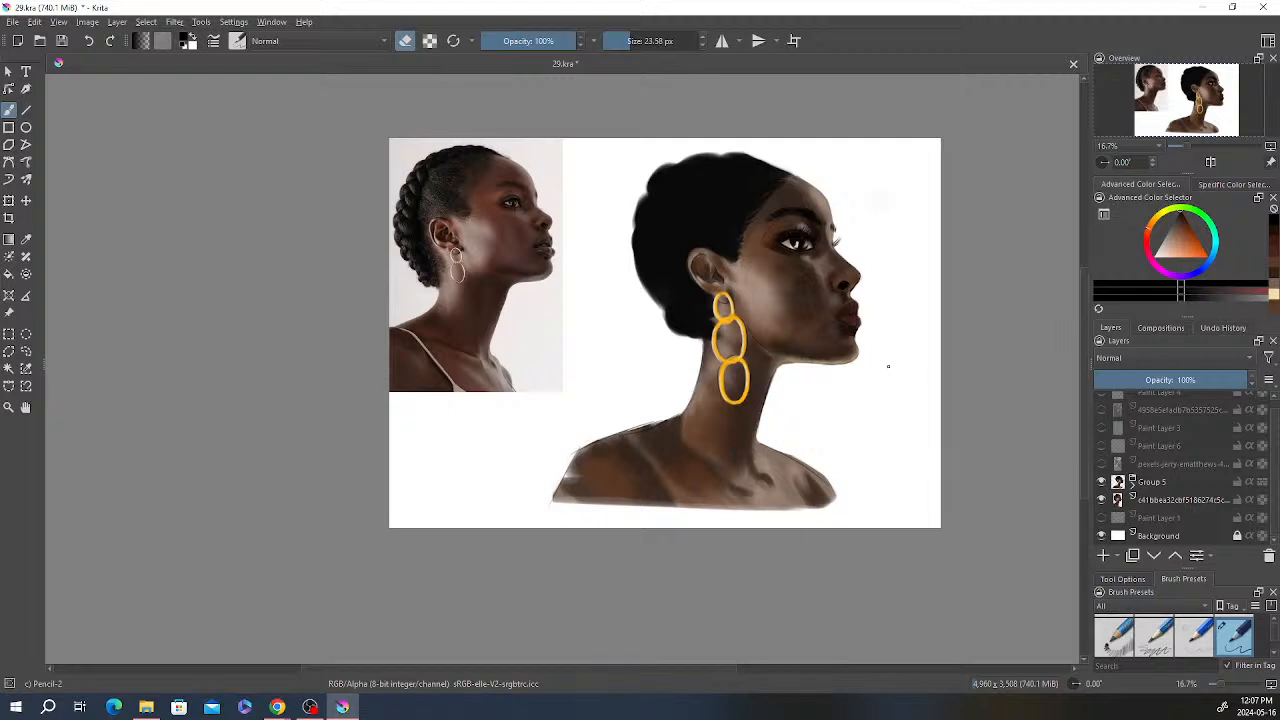
scroll(888, 366, up, 1)
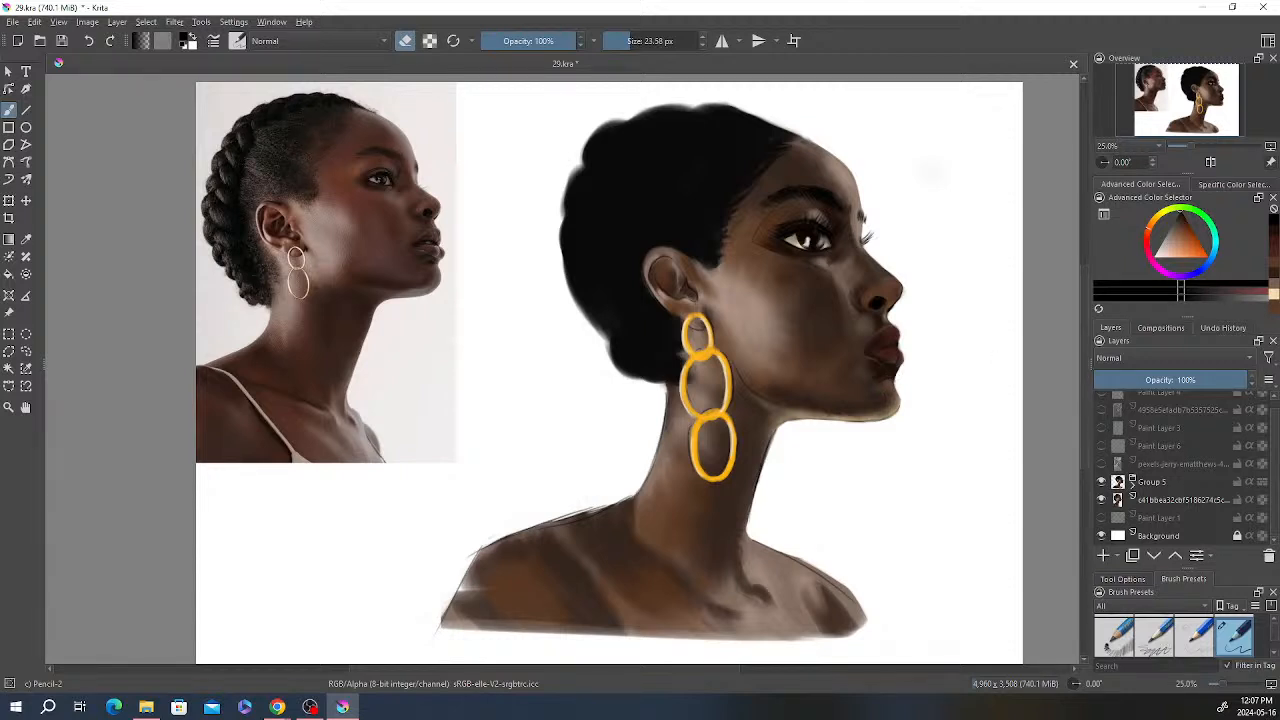
key(alt+Tab)
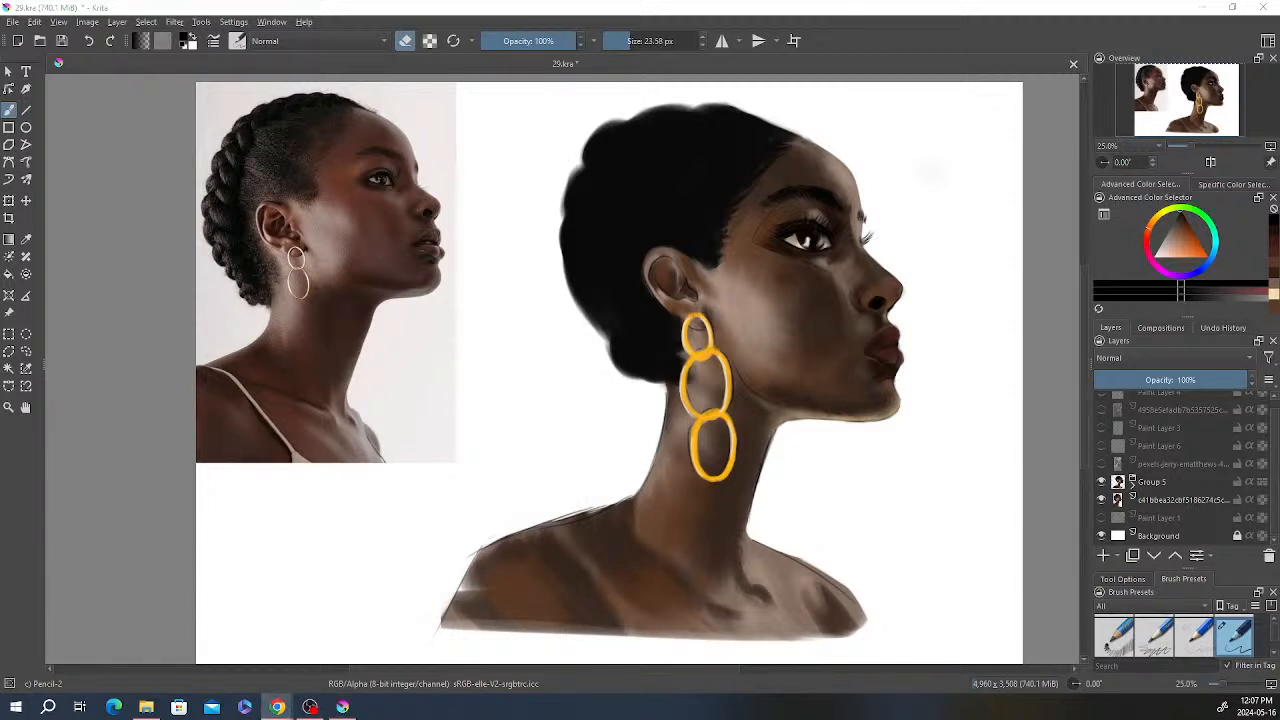